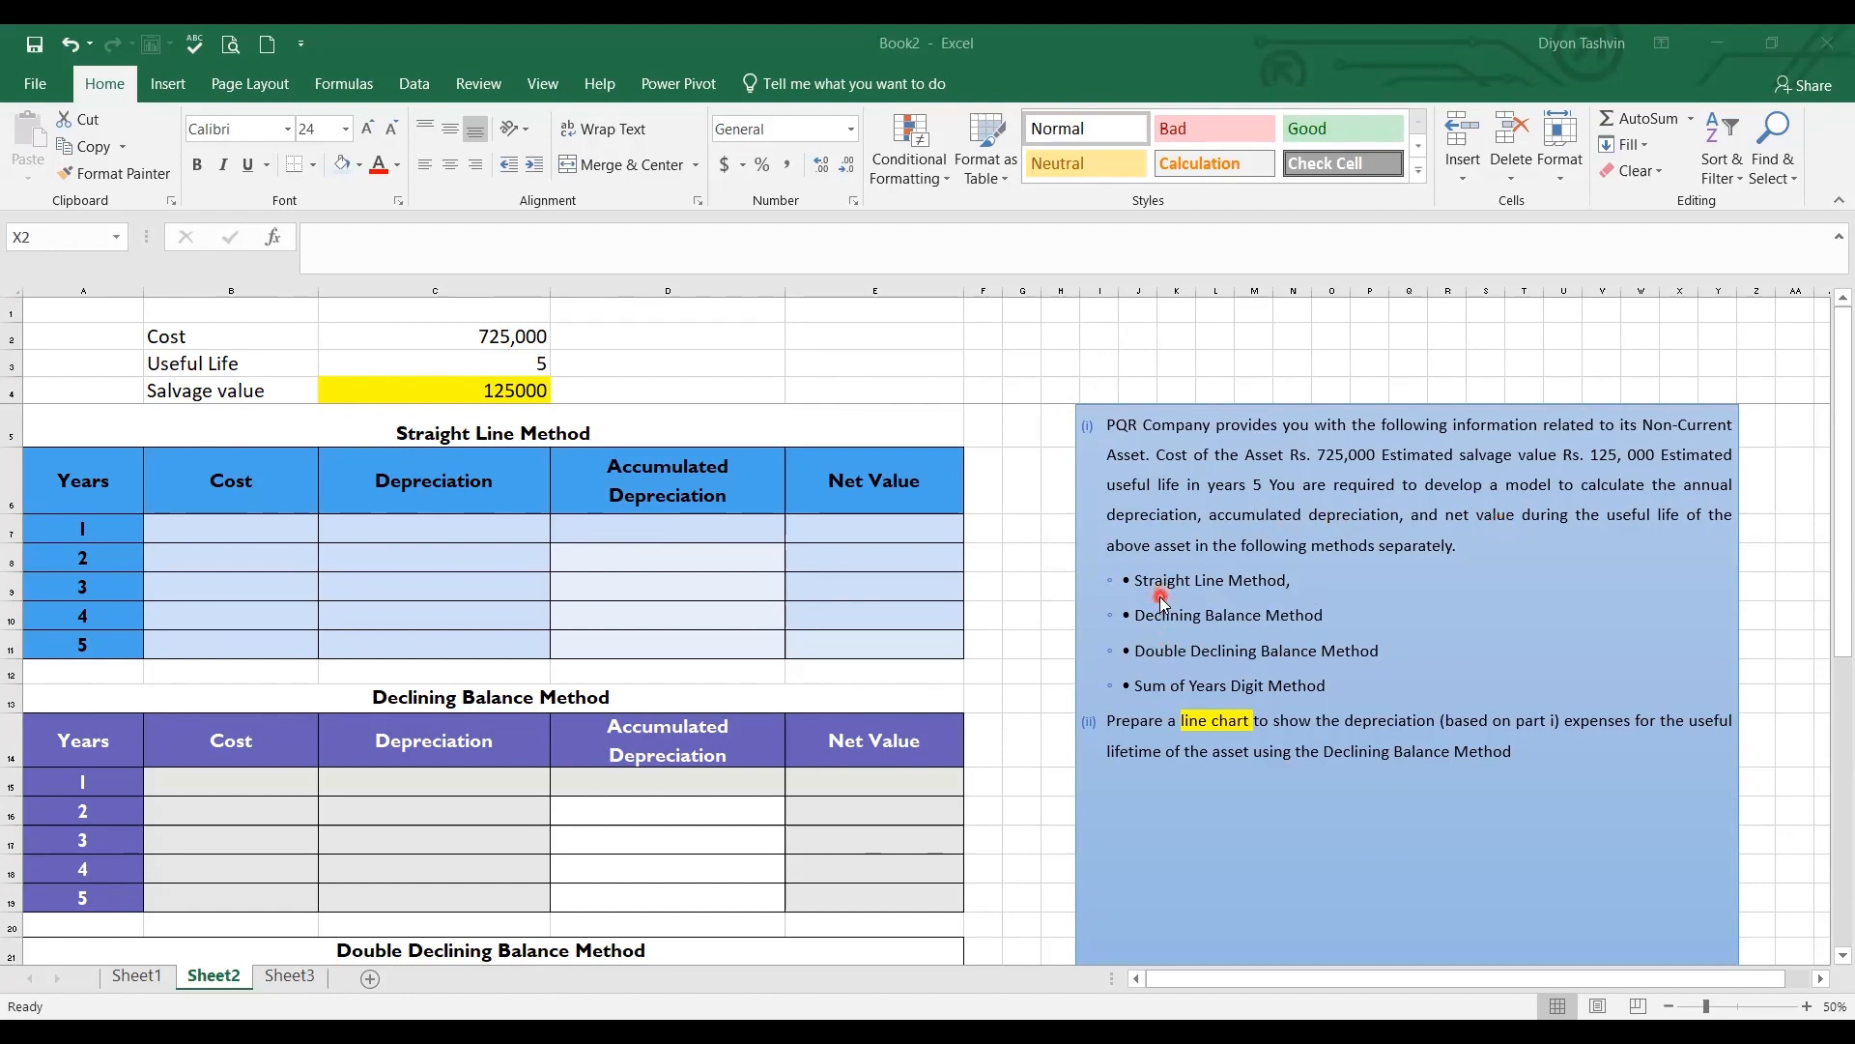
Link the year 1 cost in B7 of the Straight Line table to $C$2 and fill it down through year 5
click(259, 537)
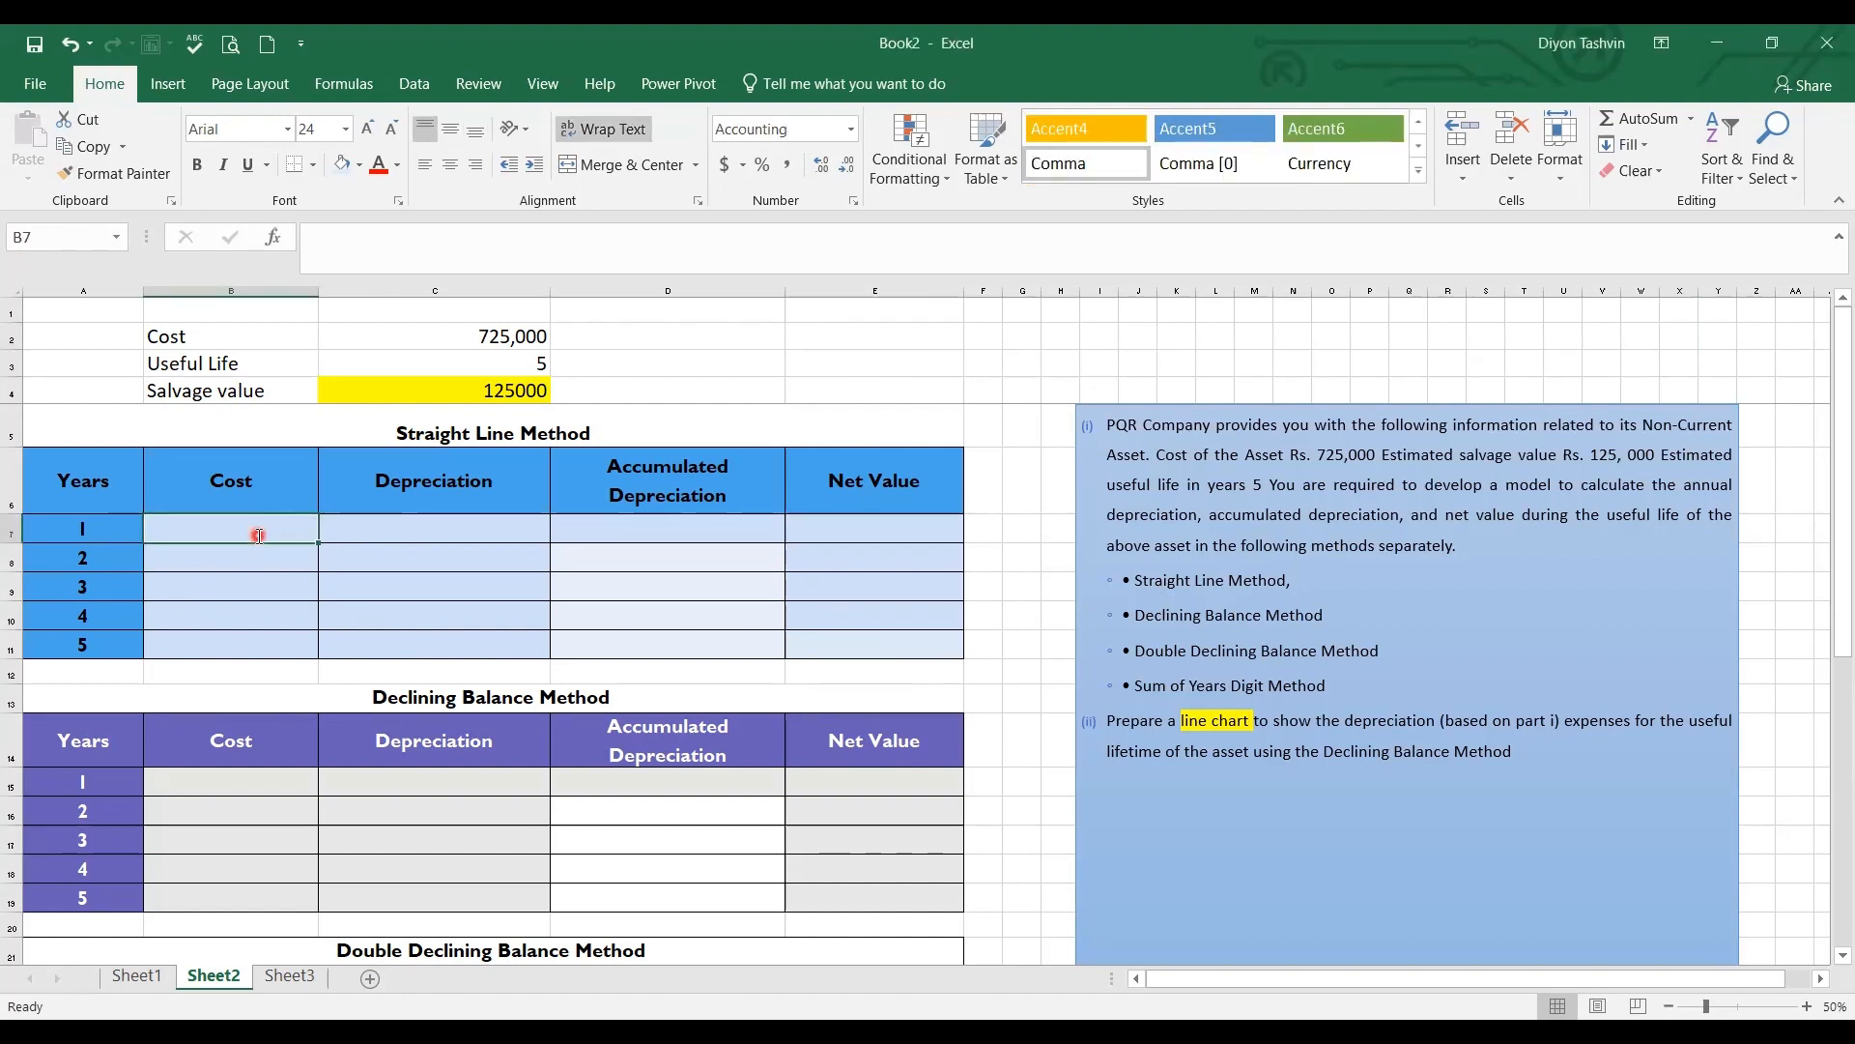
text(+)
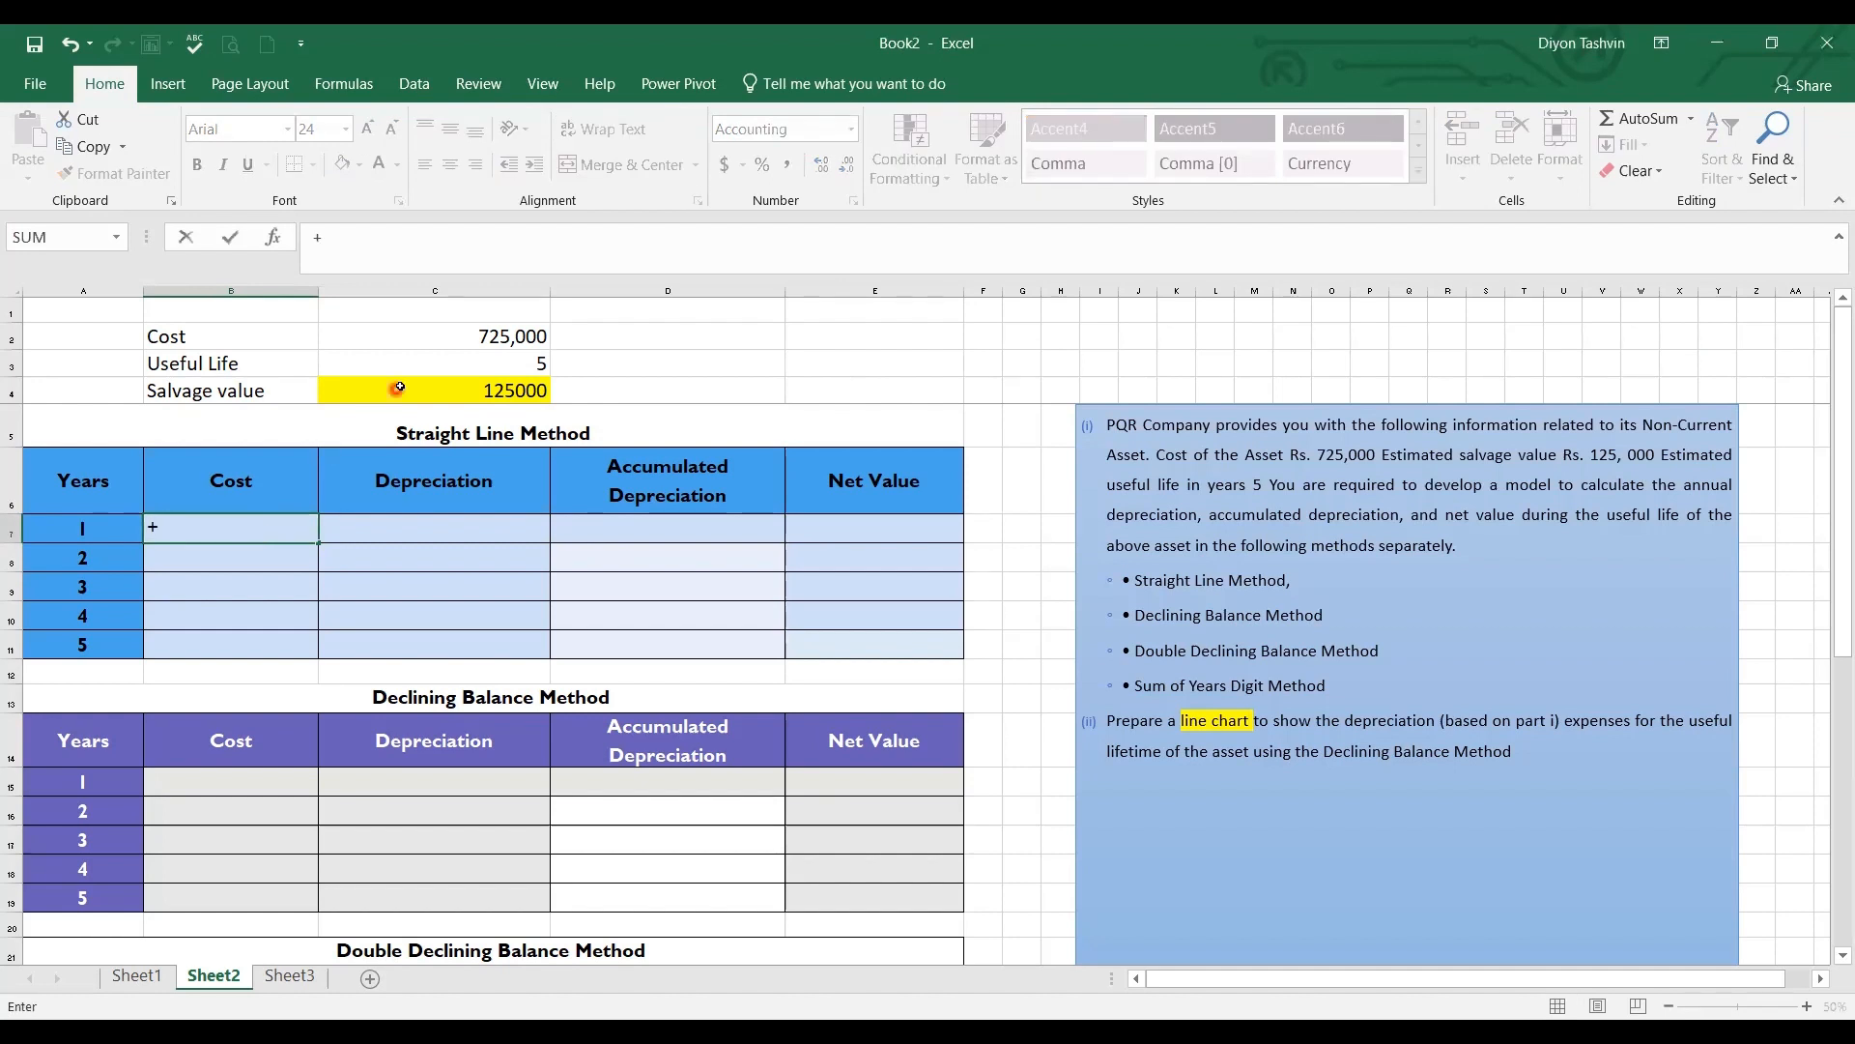
click(474, 335)
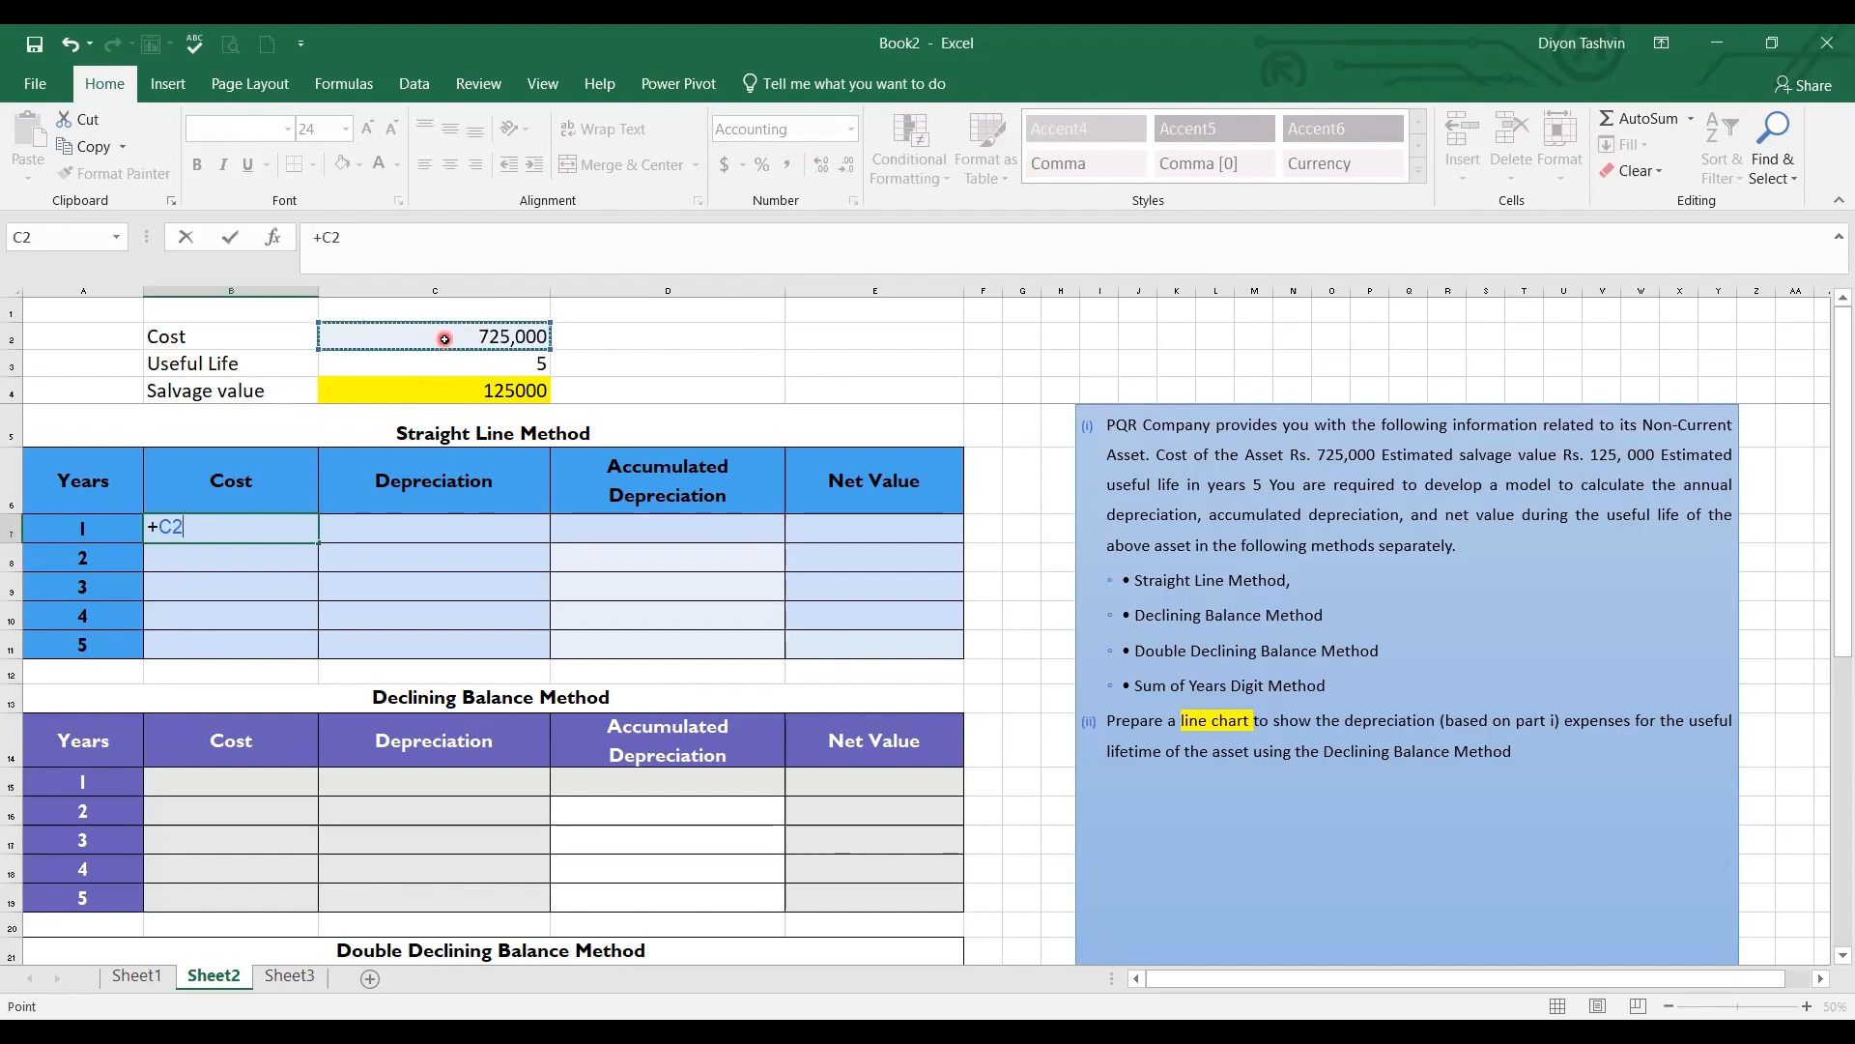
key(F4)
key(Return)
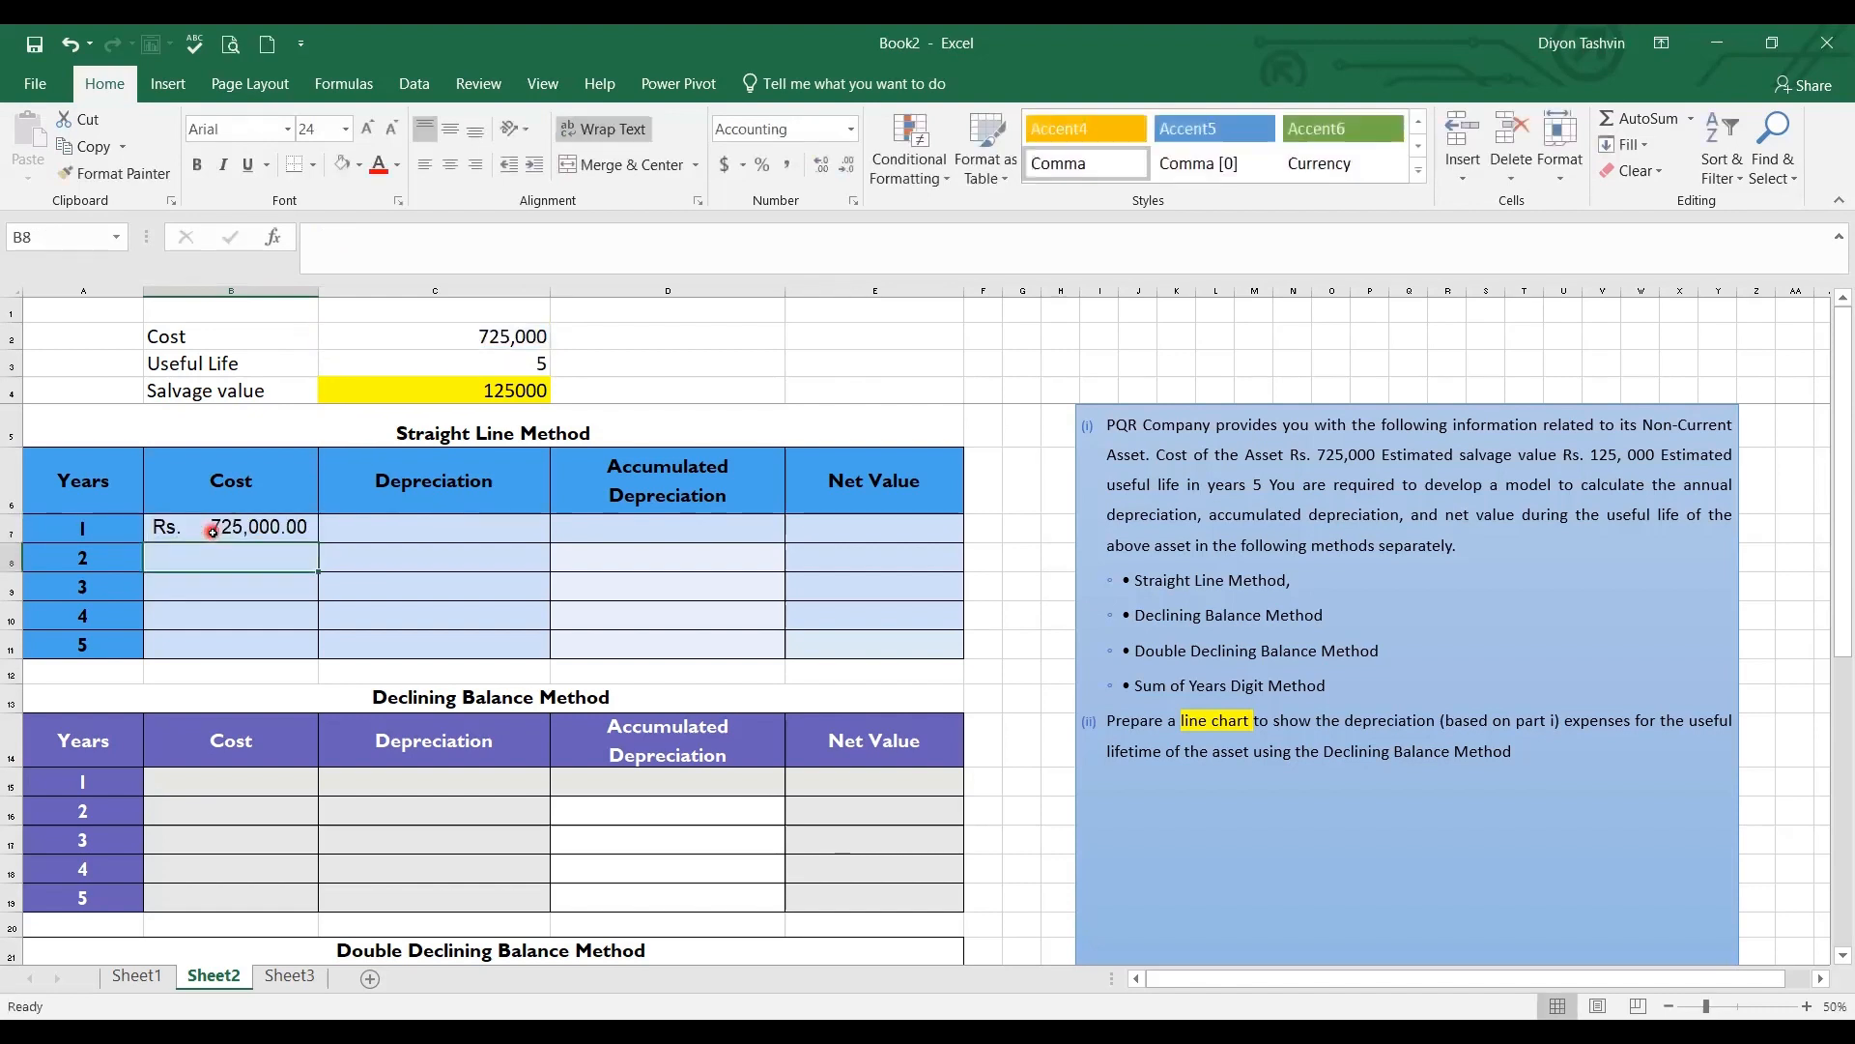
click(261, 526)
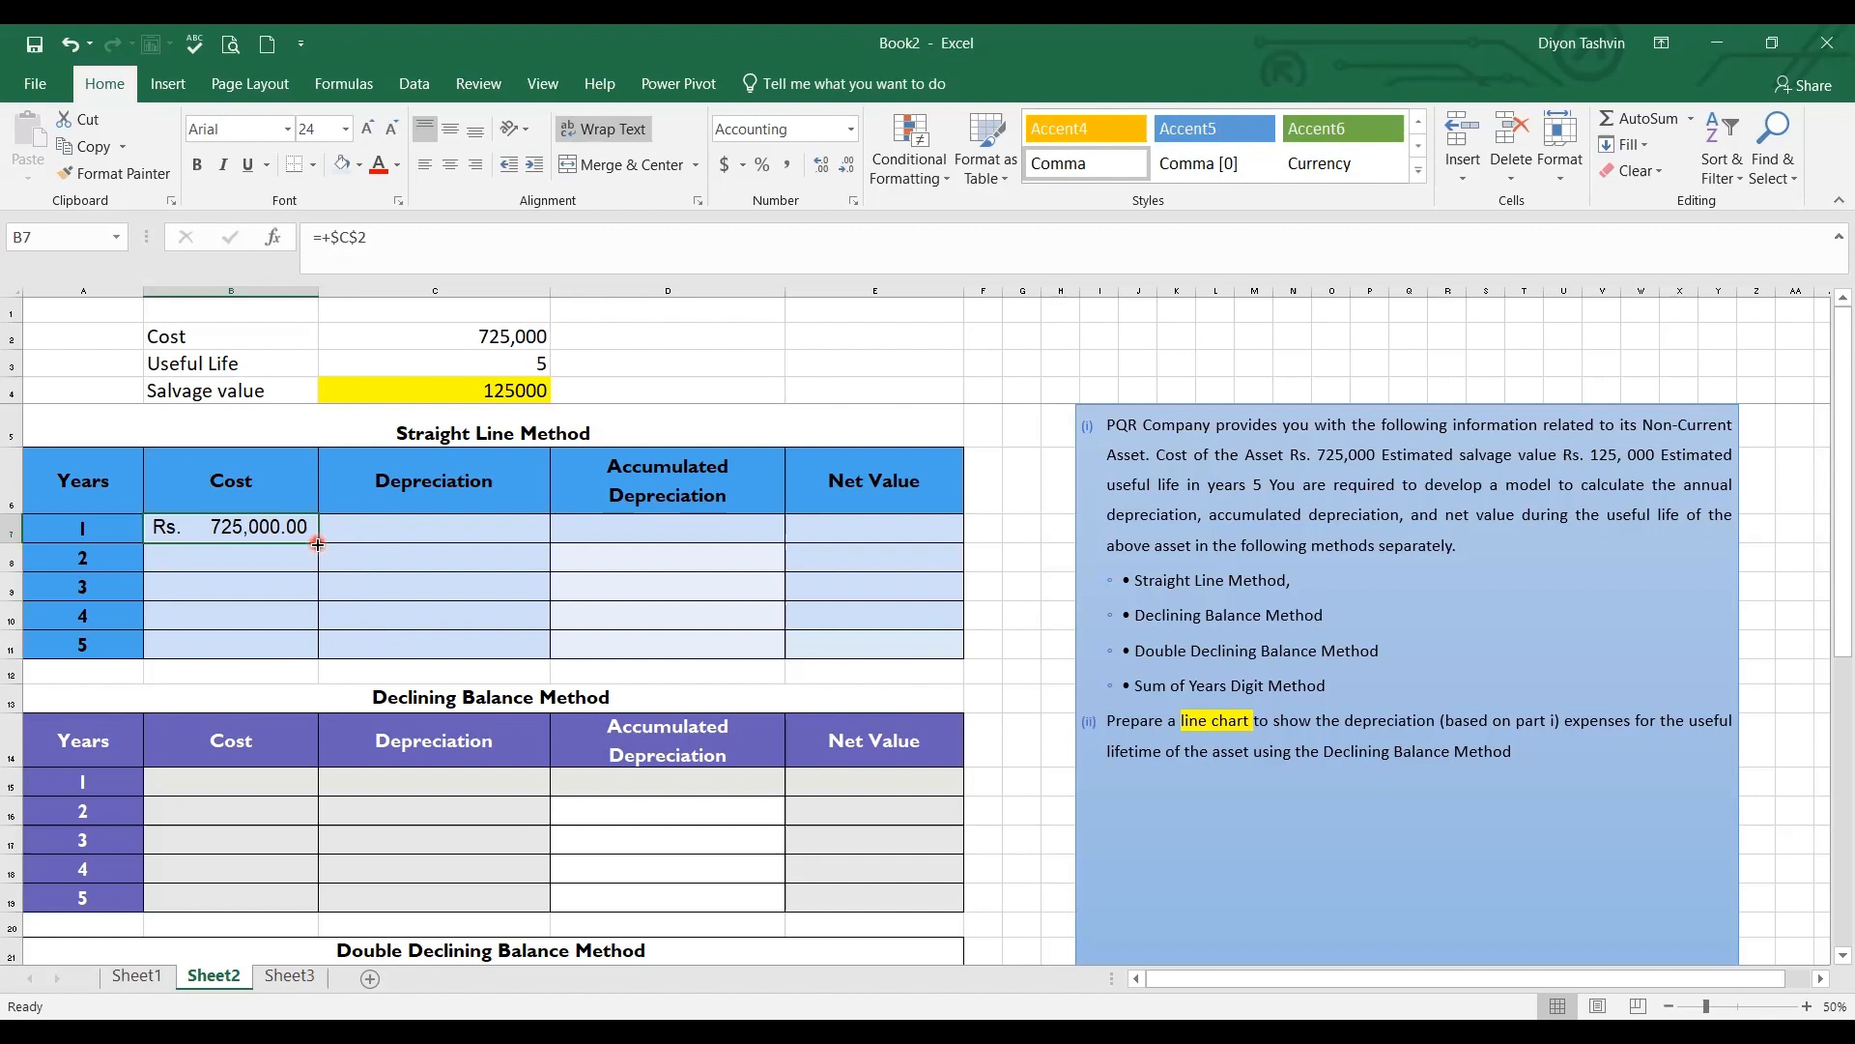
drag(318, 544, 325, 661)
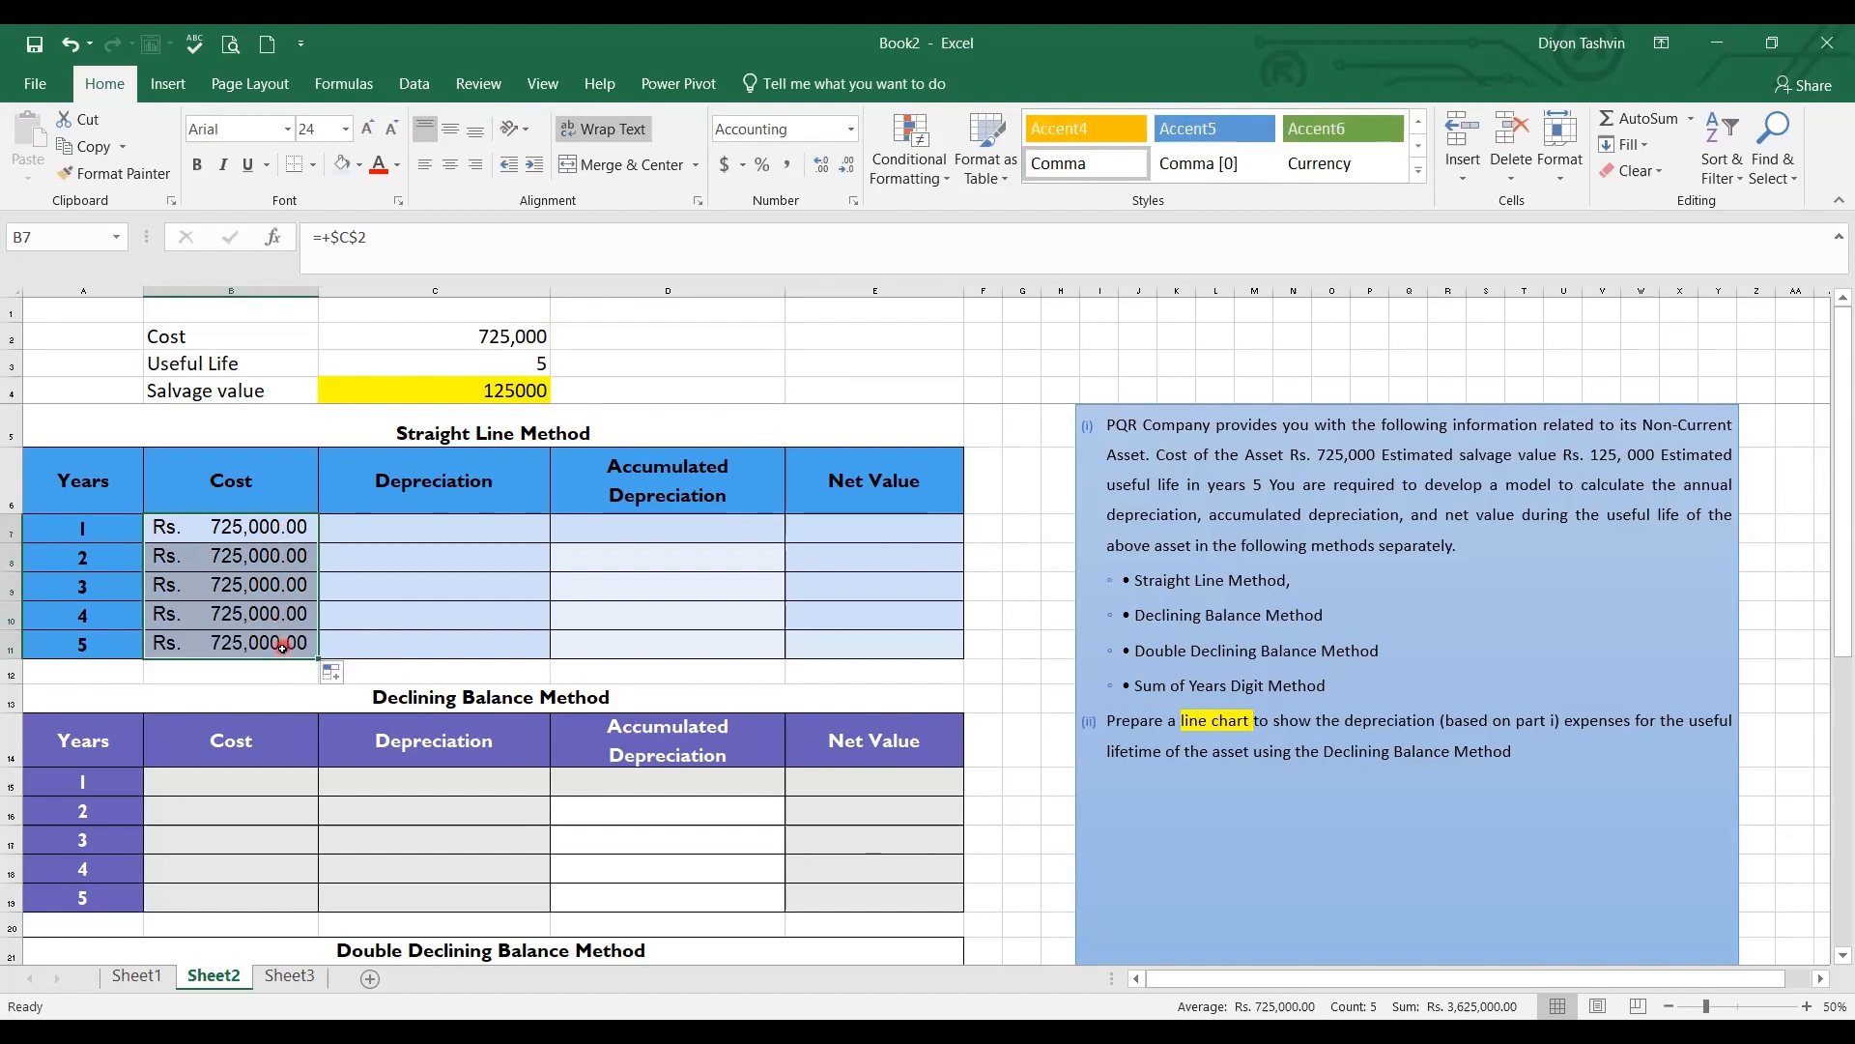
Calculate the year 1 straight-line depreciation in C7 with =SLN($C$2,$C$4,$C$3)
click(458, 537)
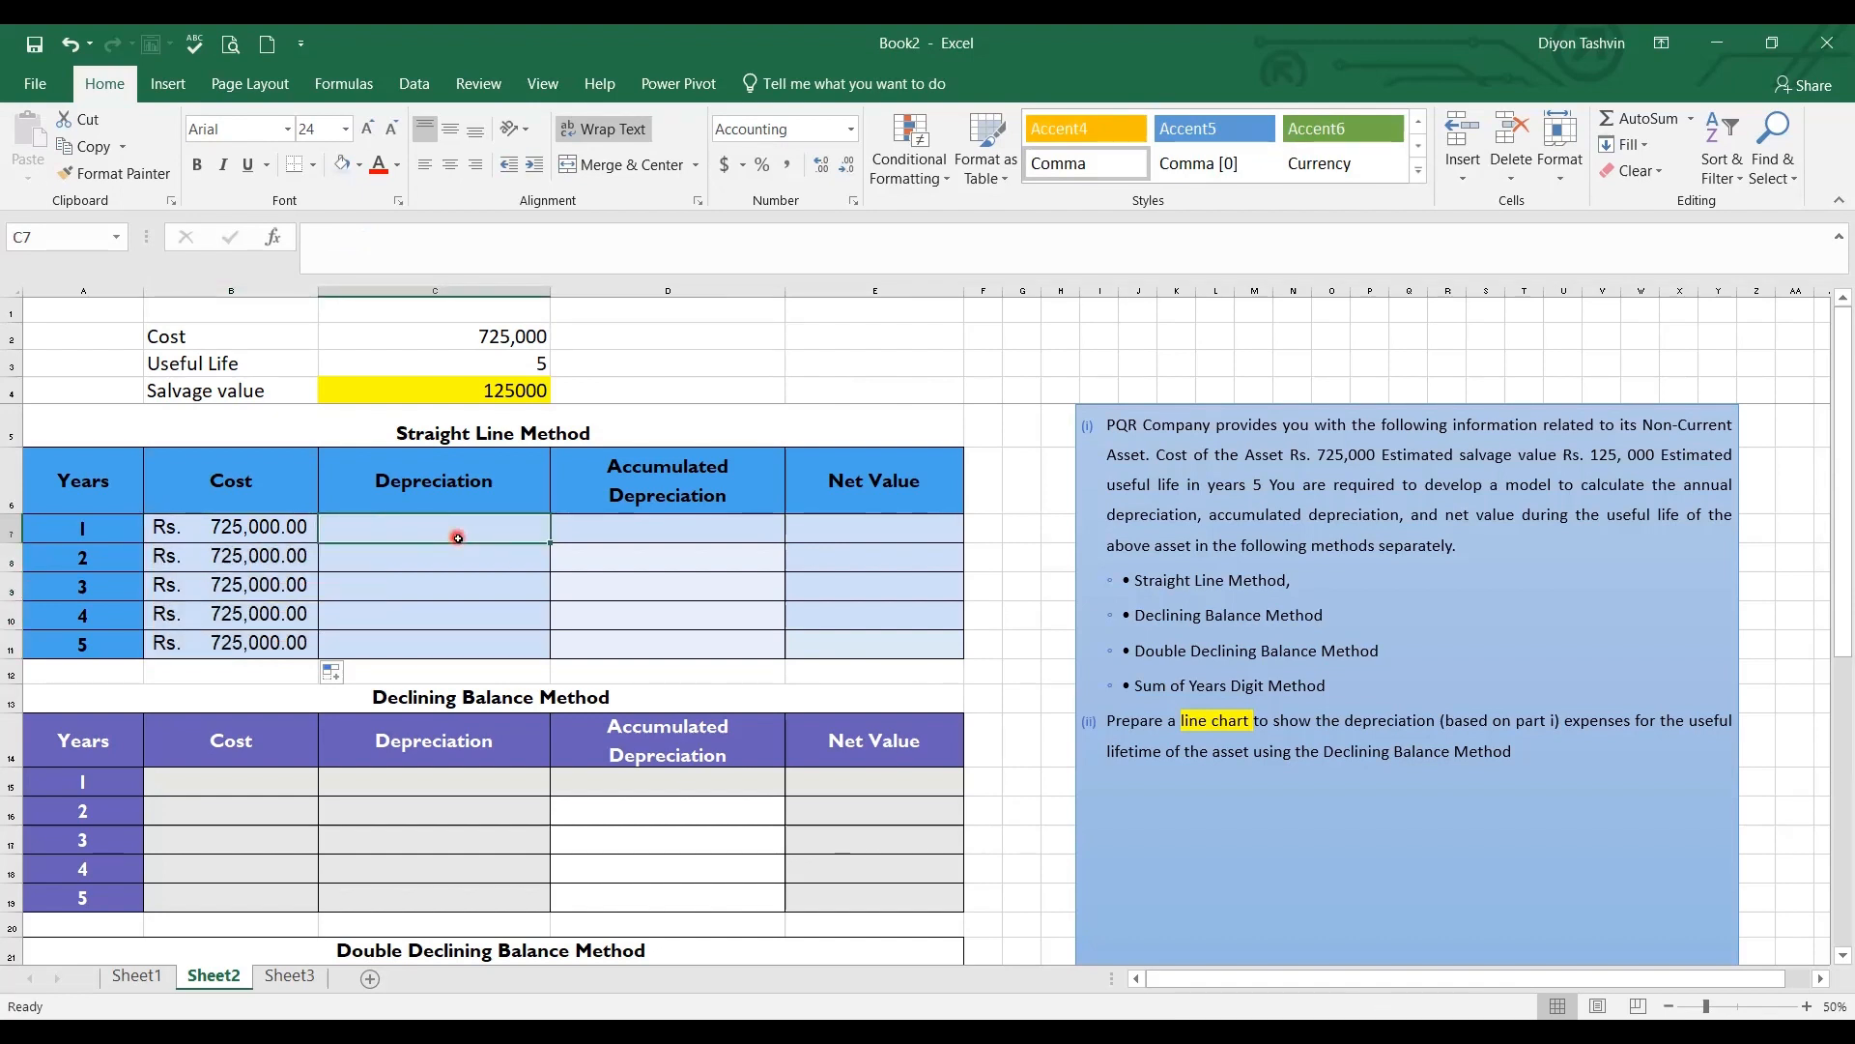
text(=)
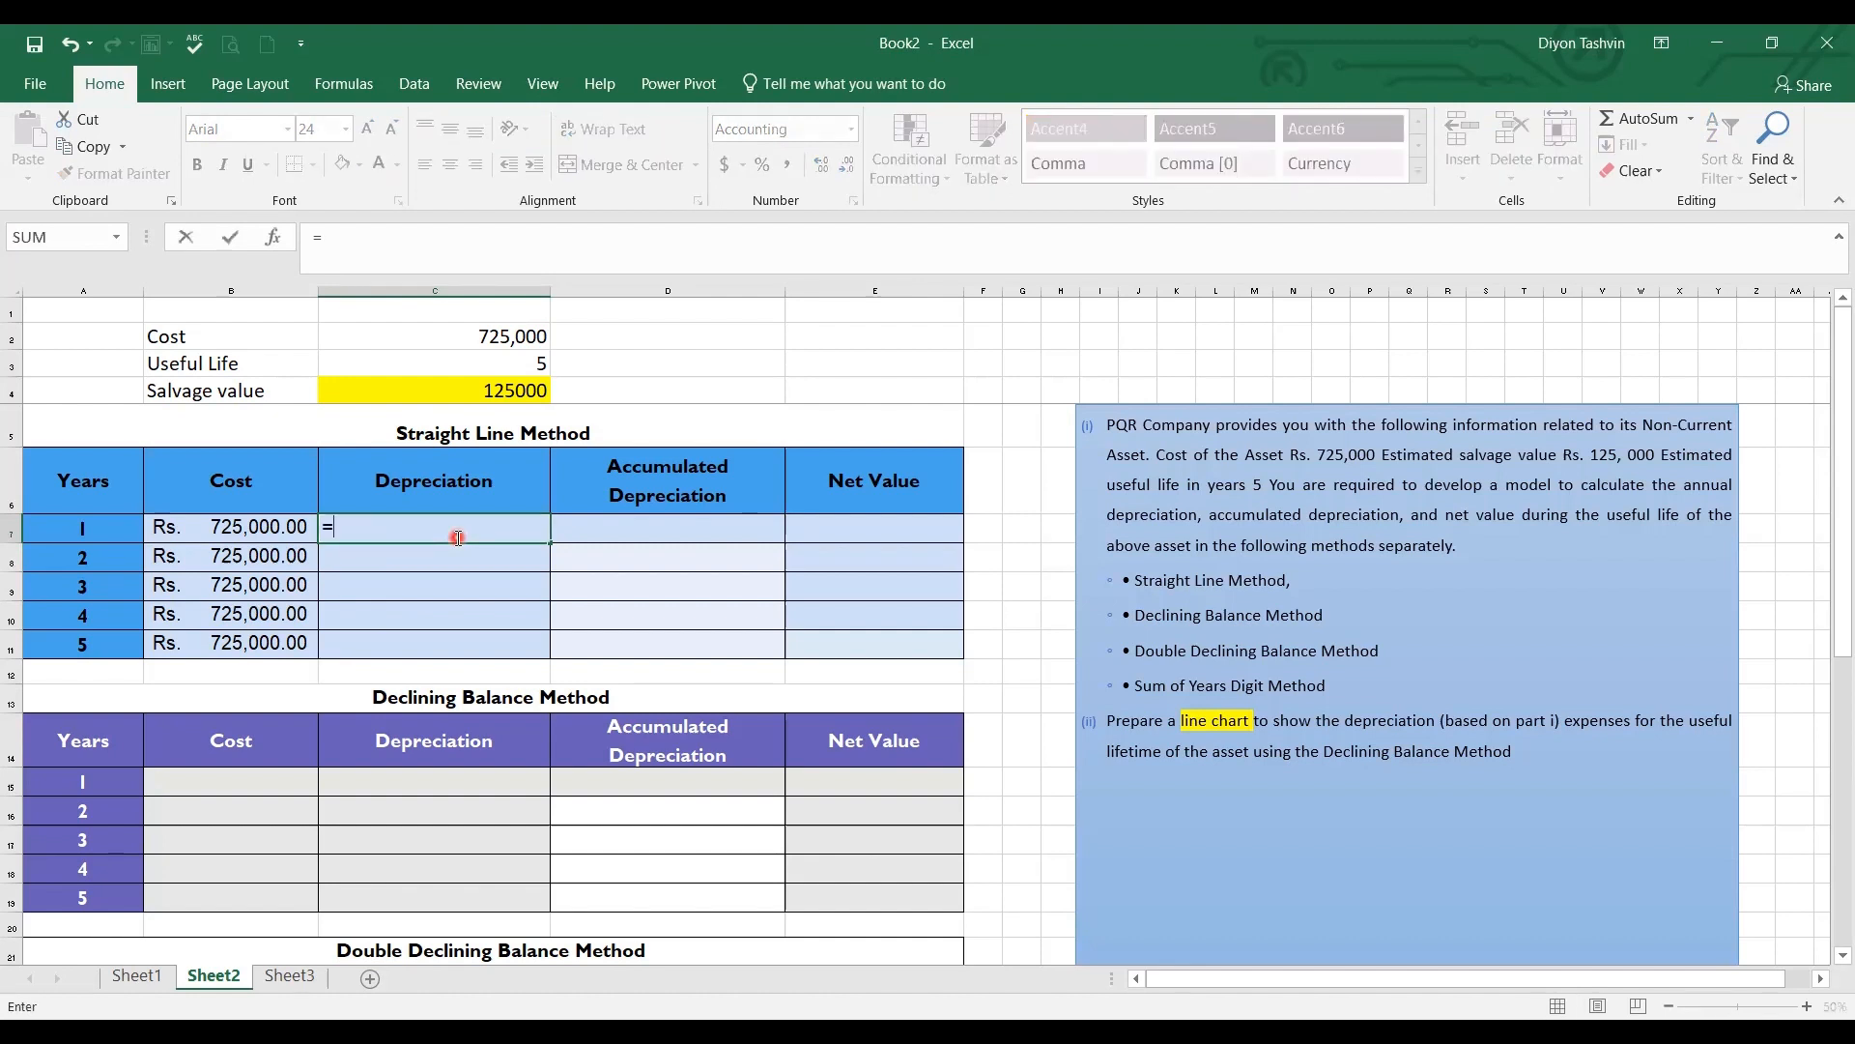
text(sln)
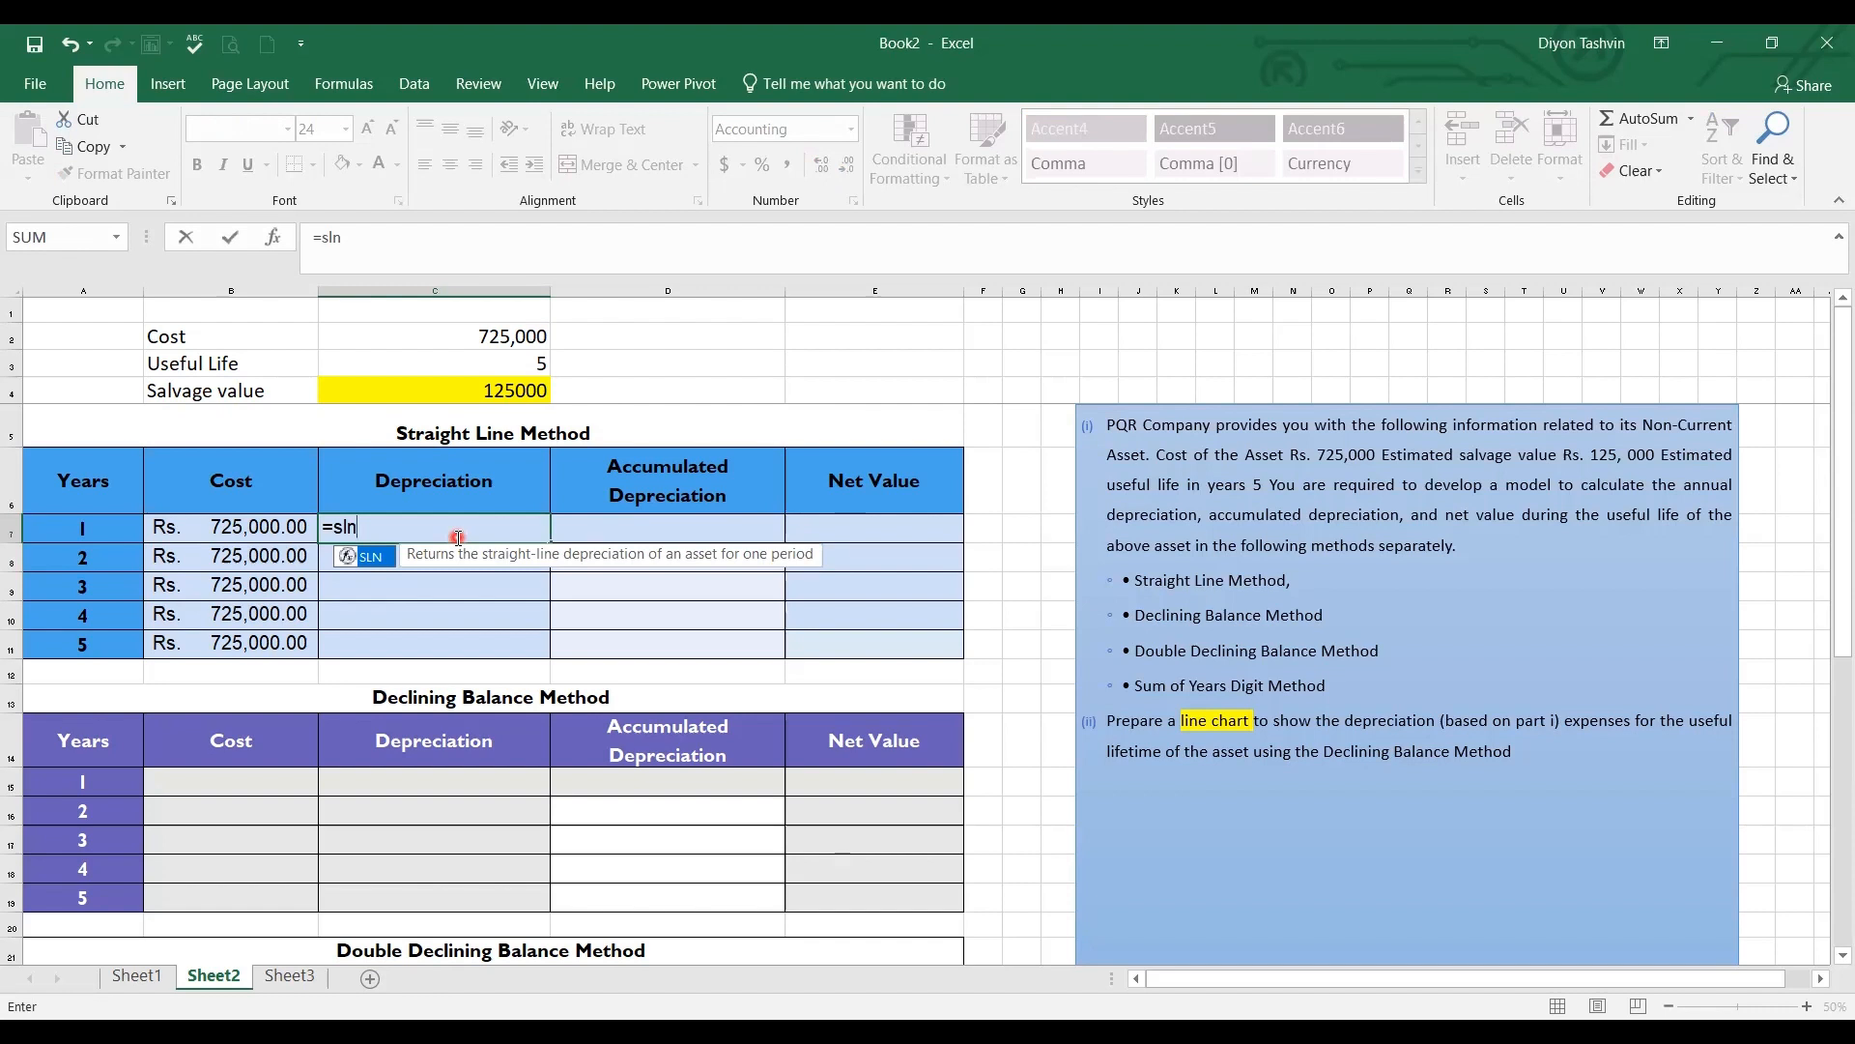
text(()
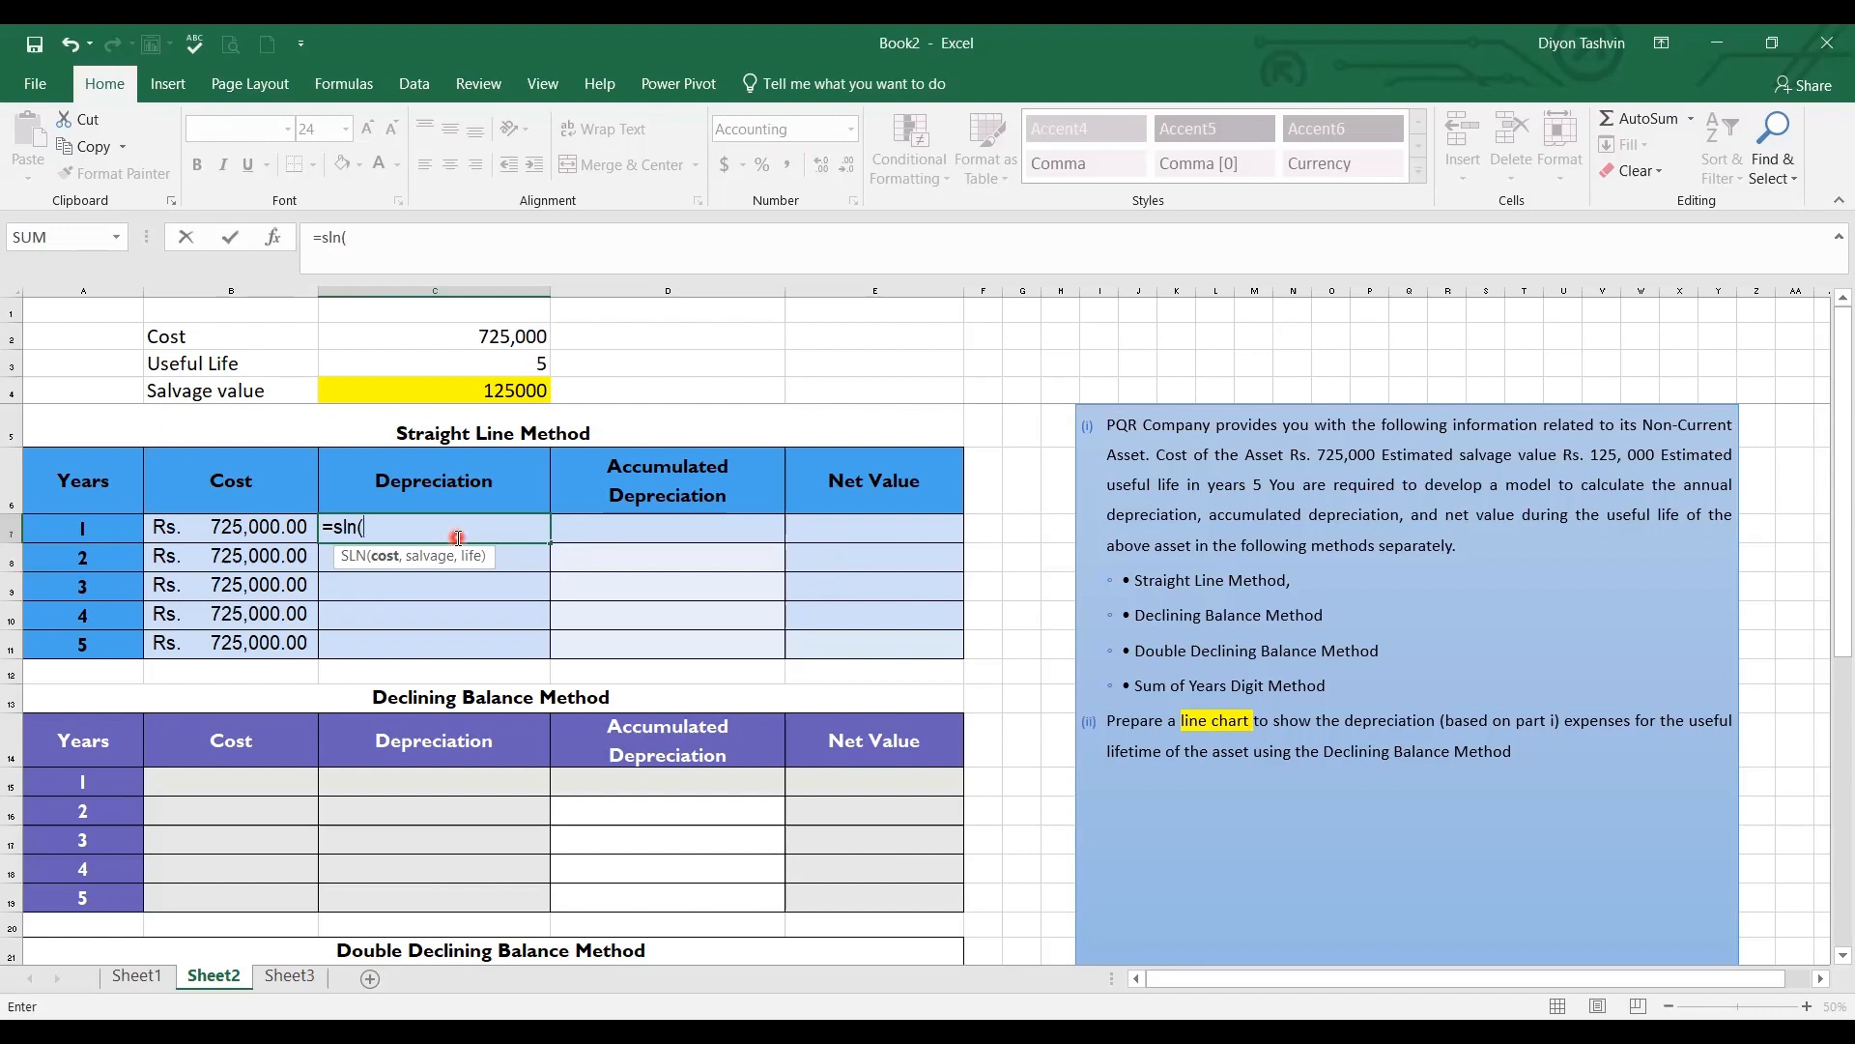
click(493, 336)
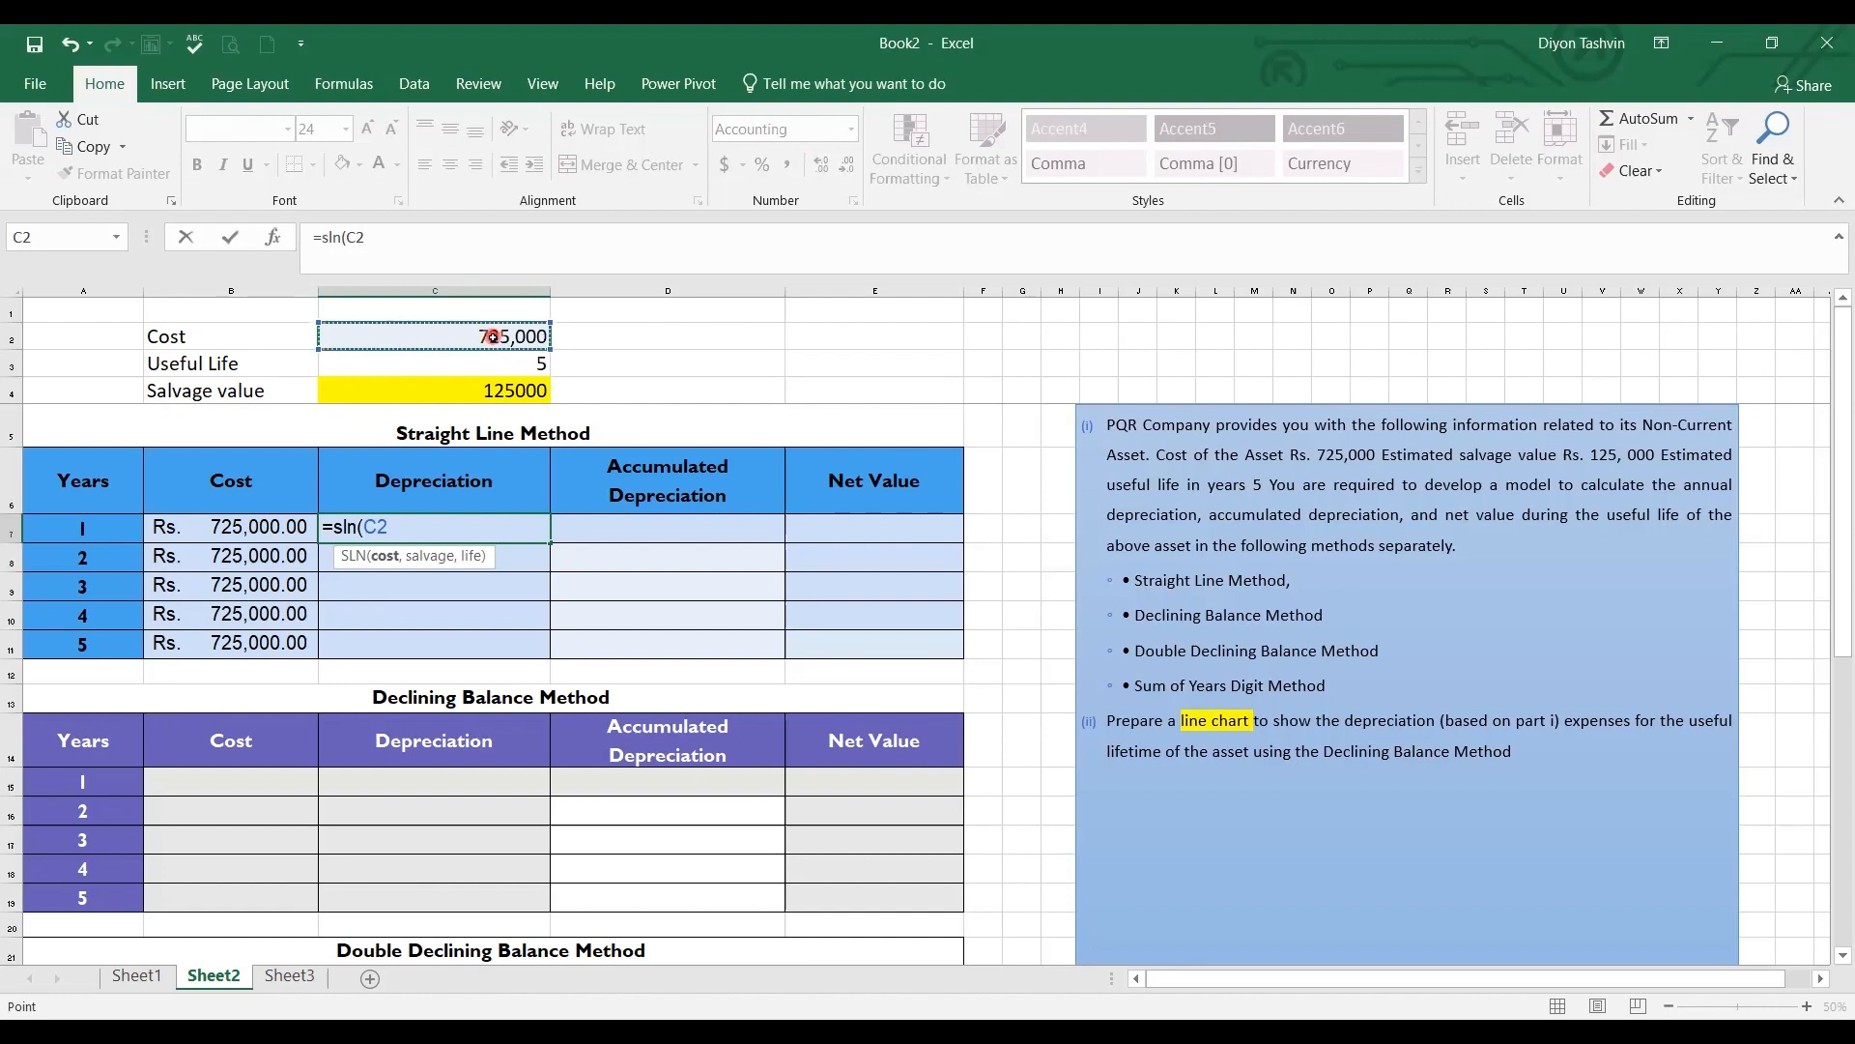
key(F4)
text(,)
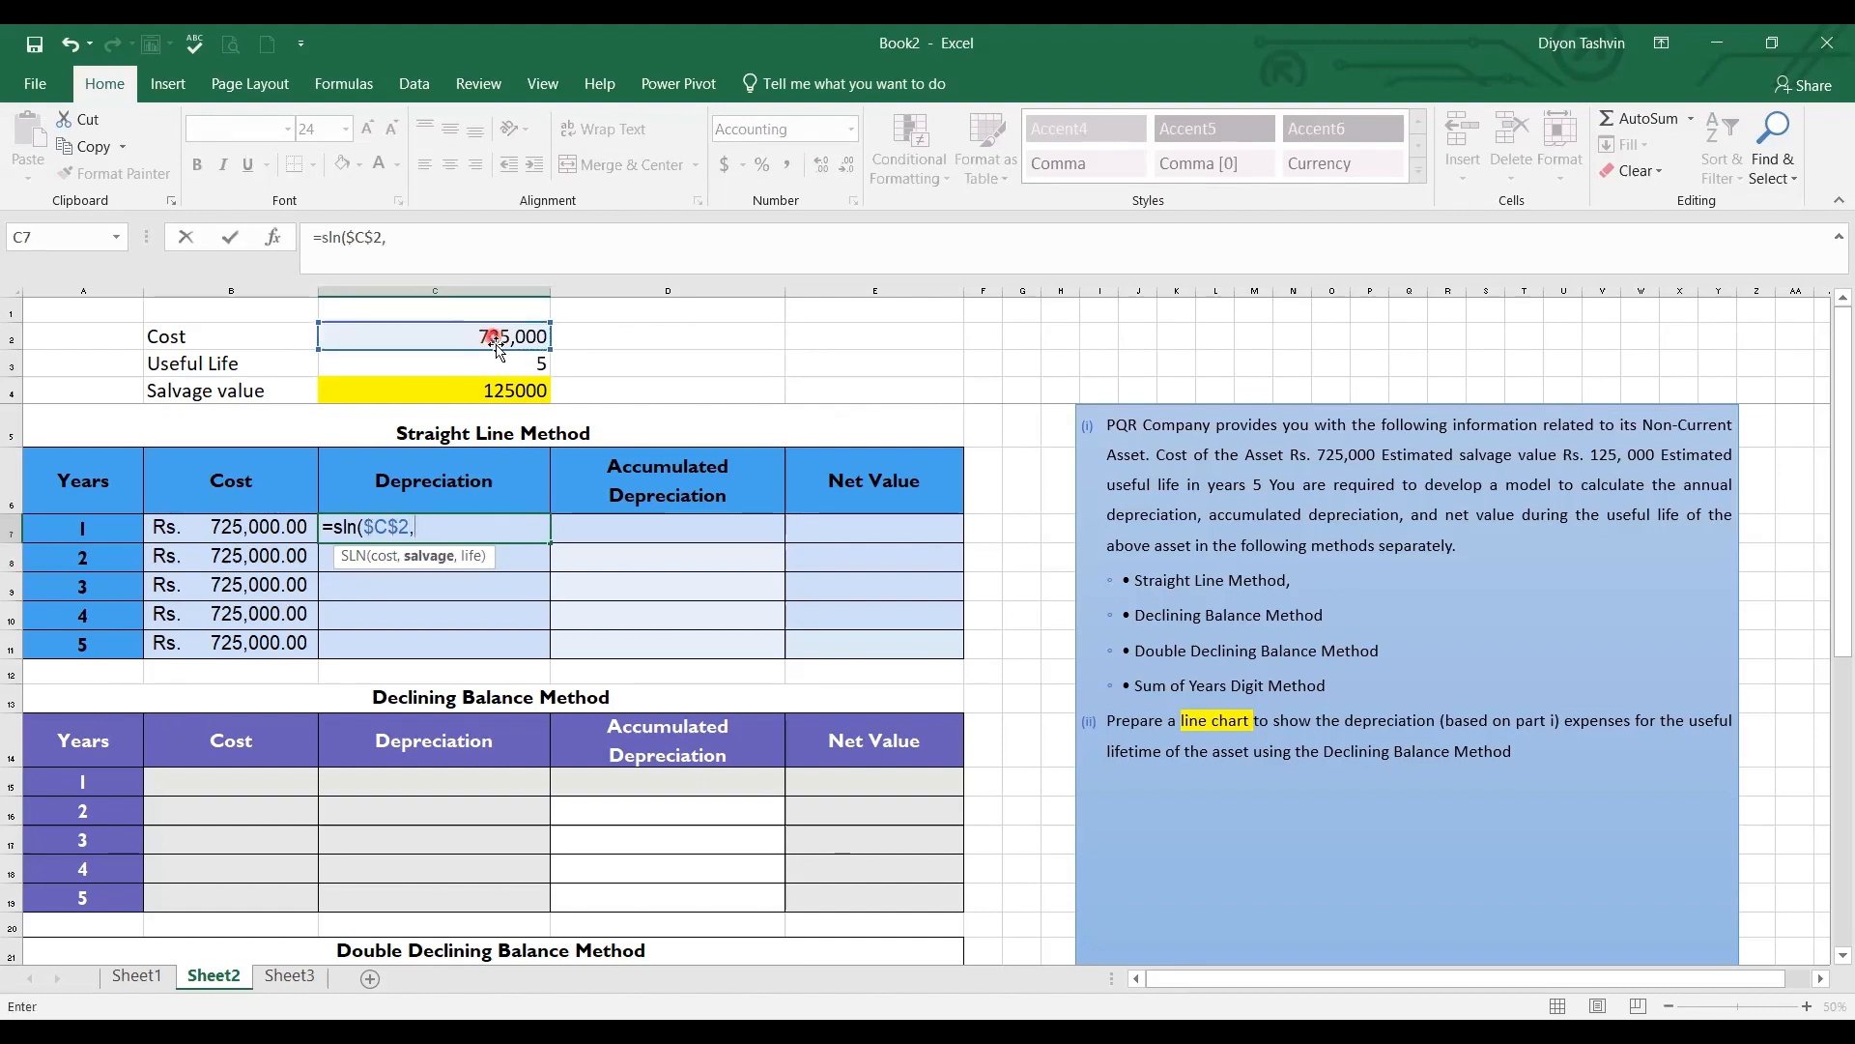
click(517, 389)
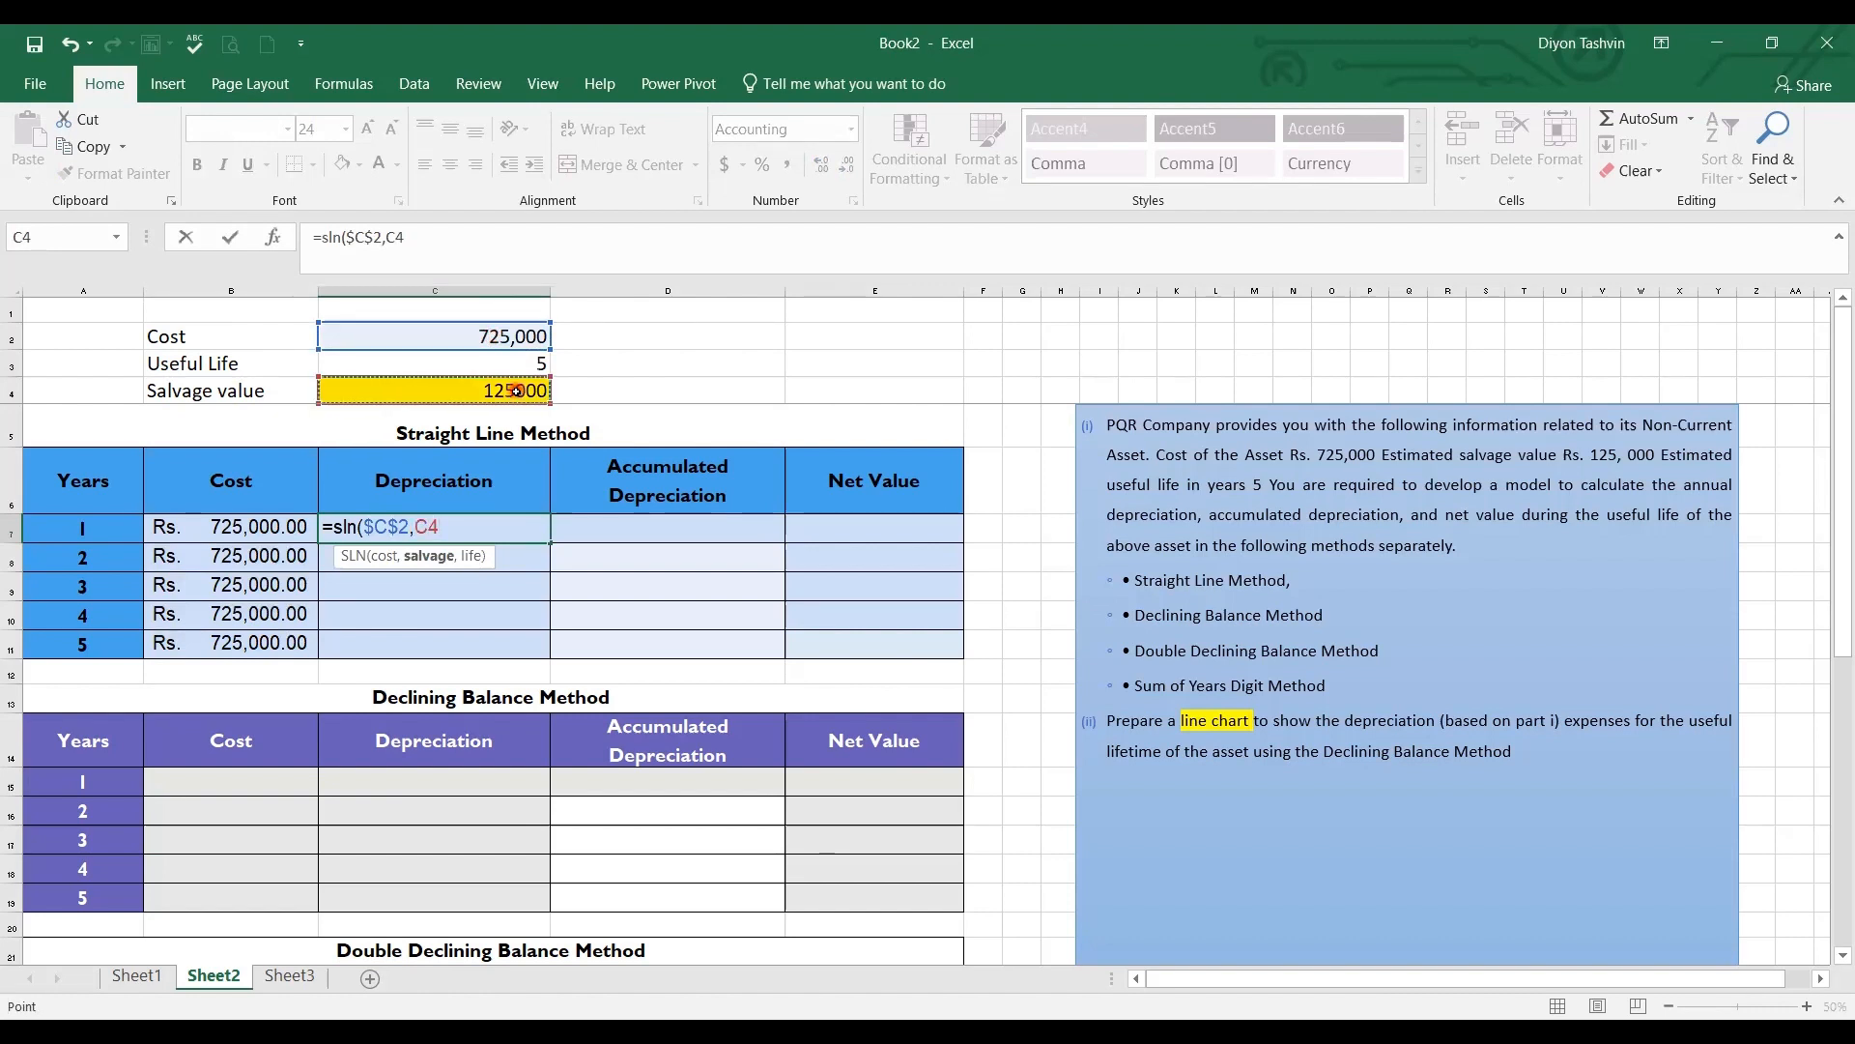
key(F4)
text(,)
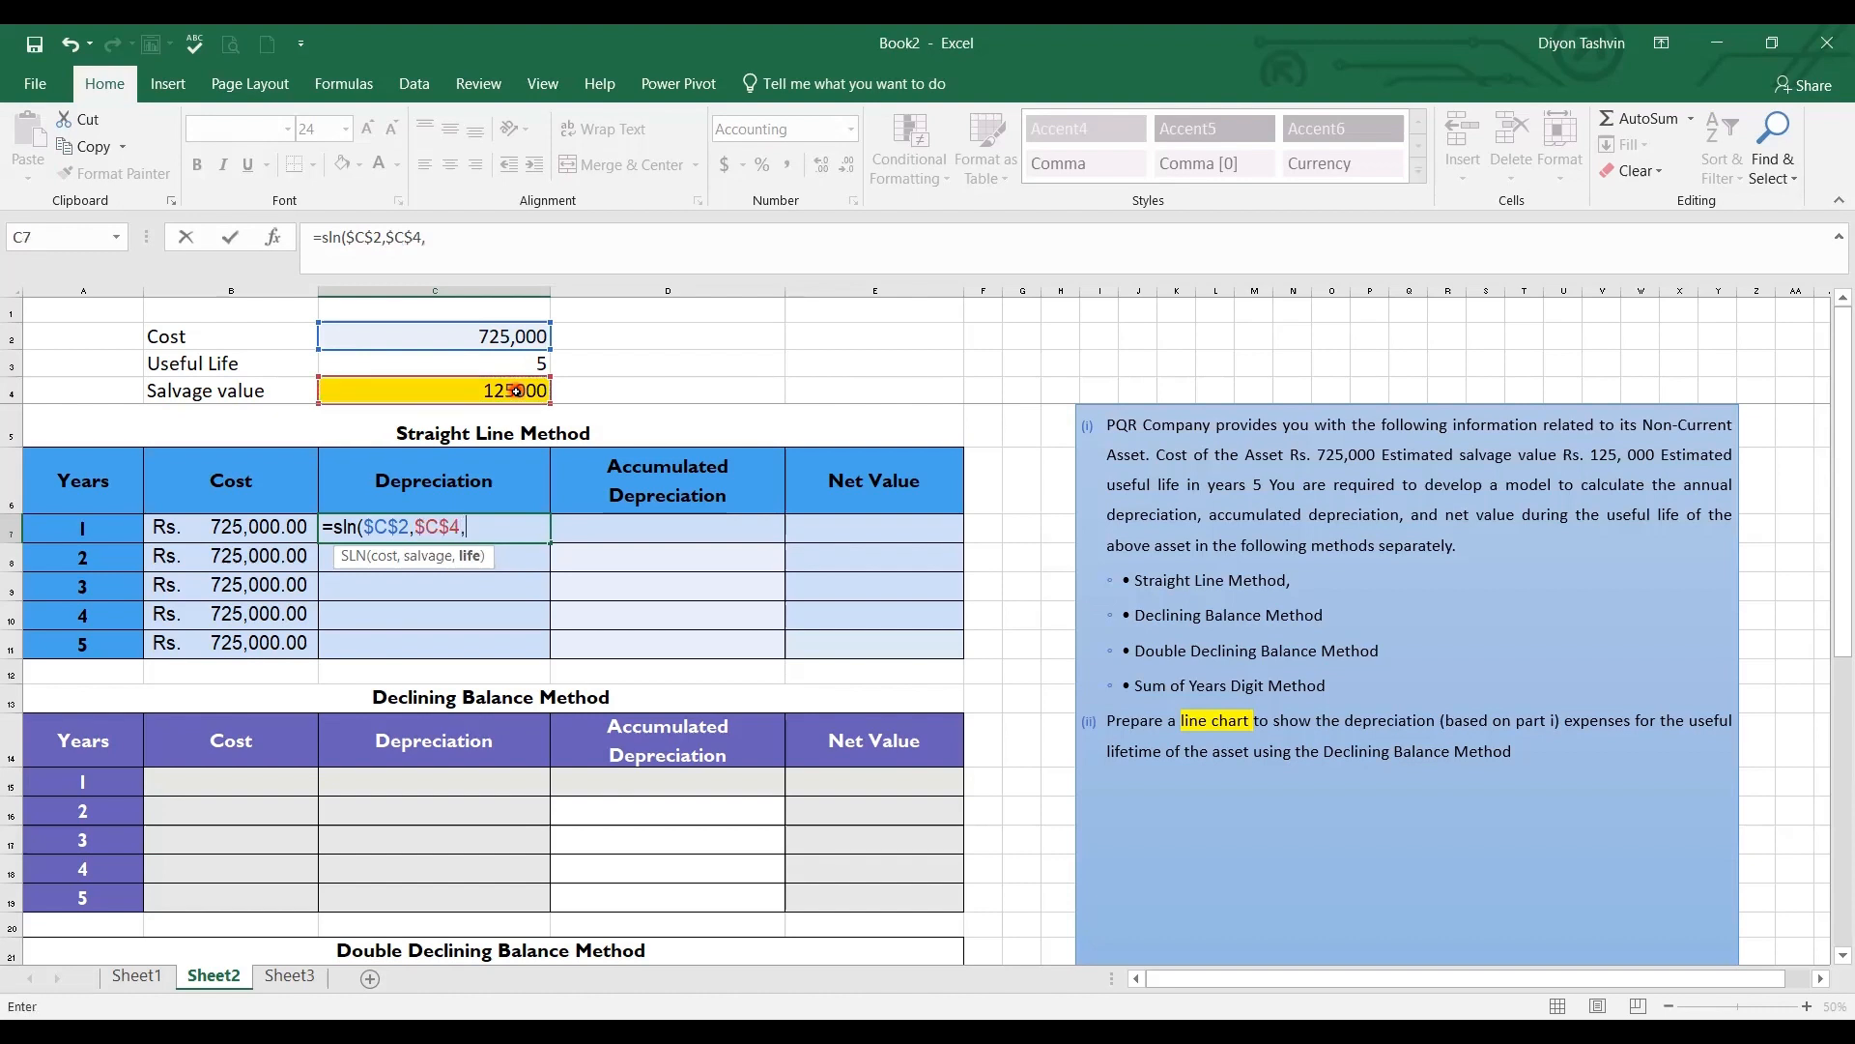
click(516, 360)
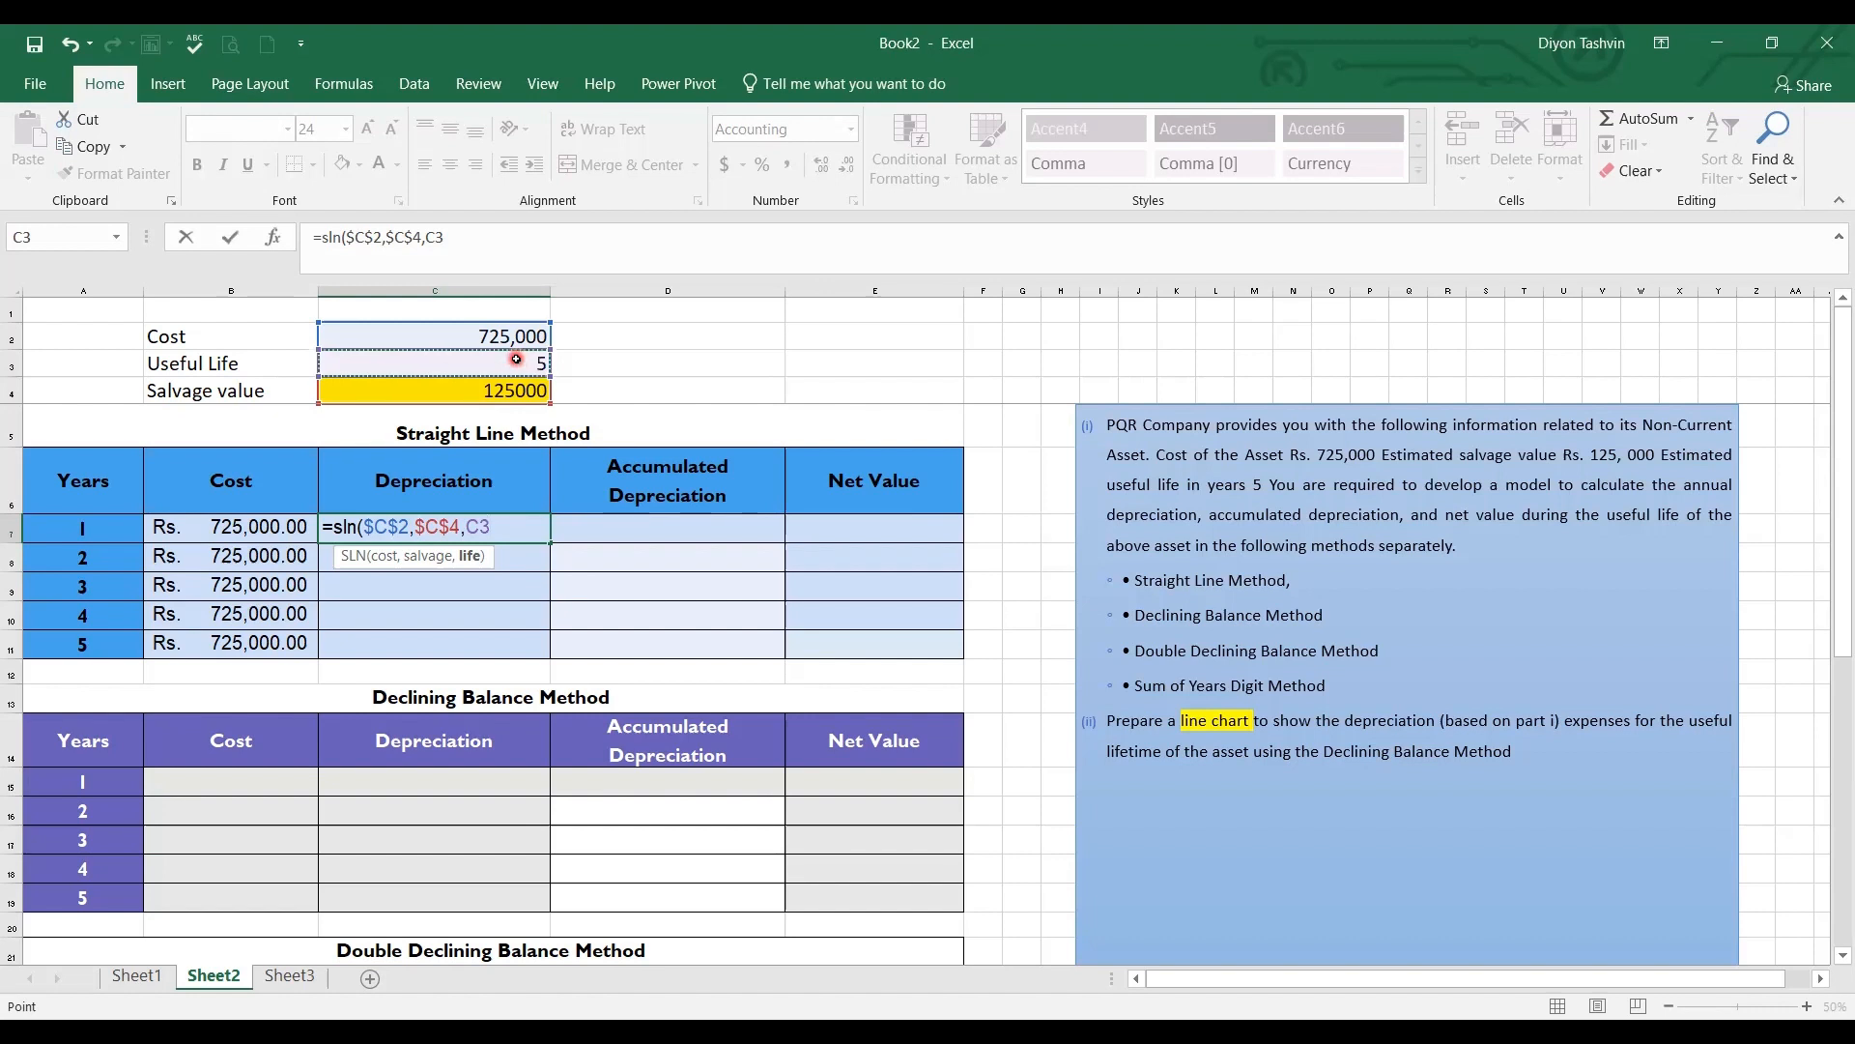
key(F4)
text())
key(Return)
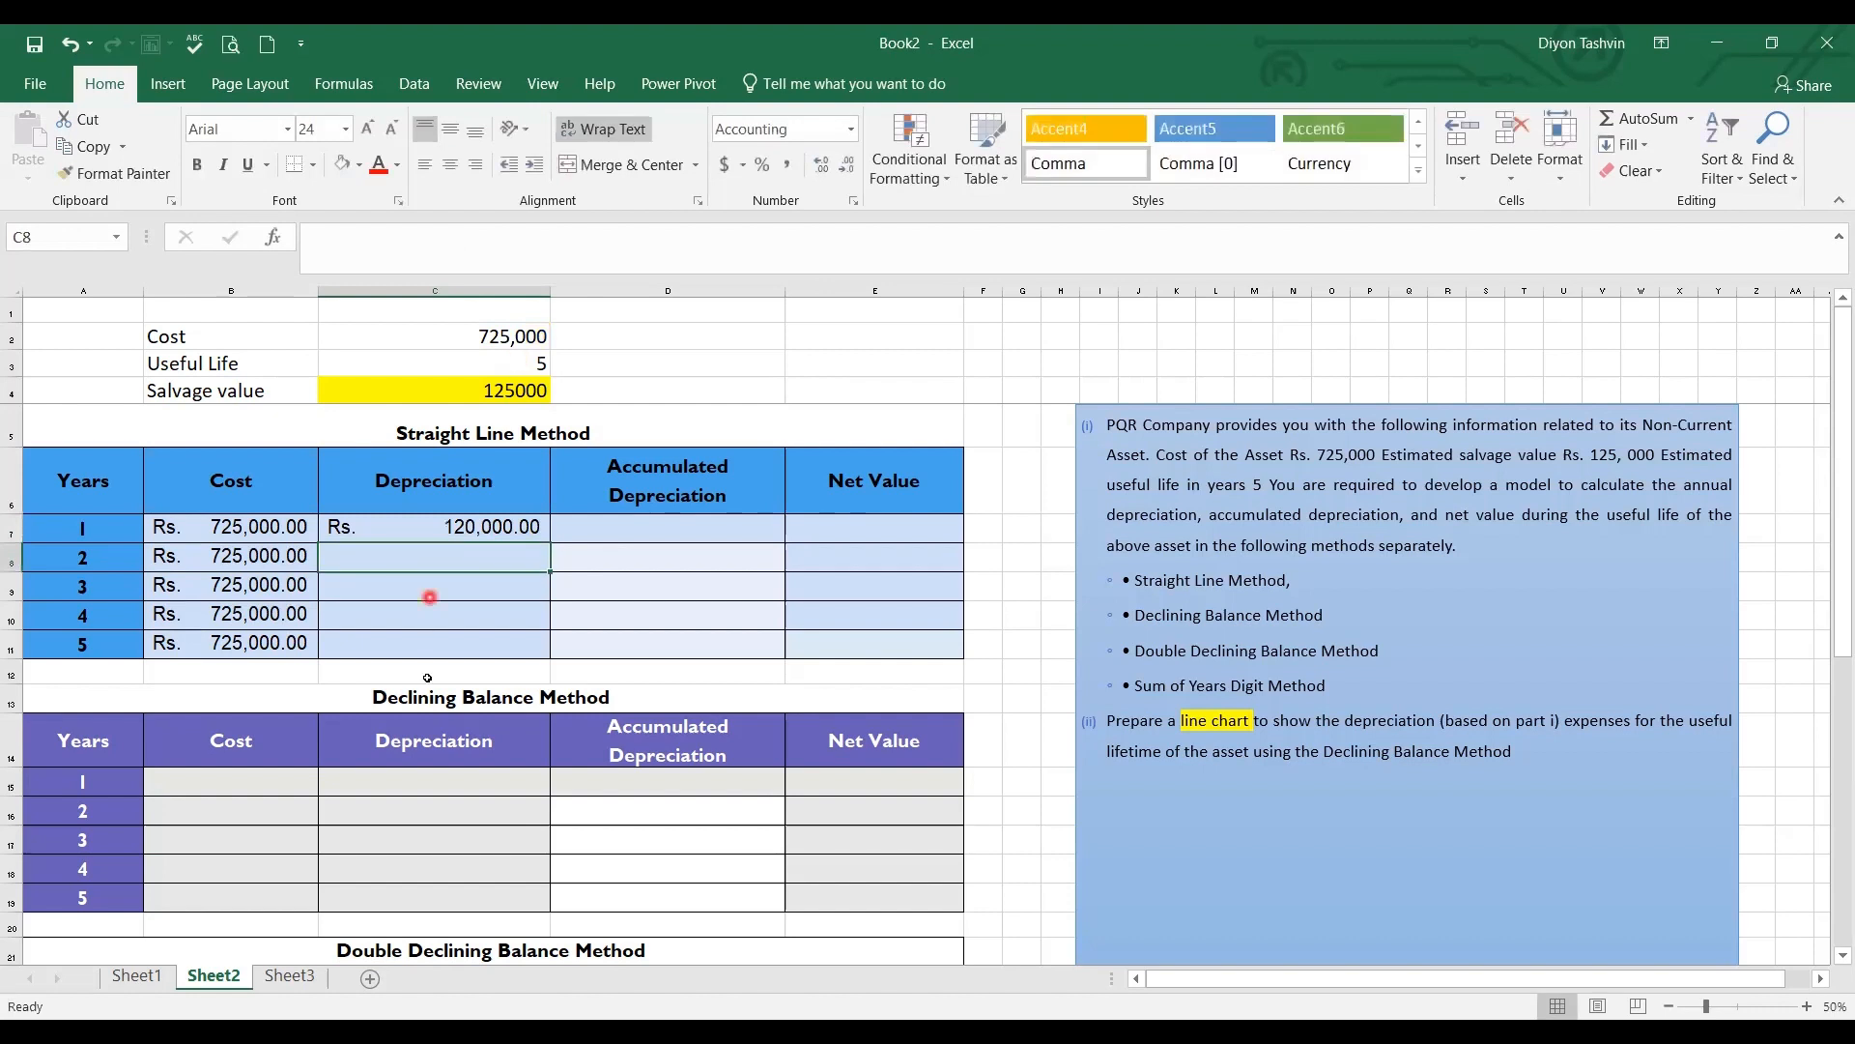
Fill the SLN depreciation formula from C7 down to year 5 in C11
click(536, 527)
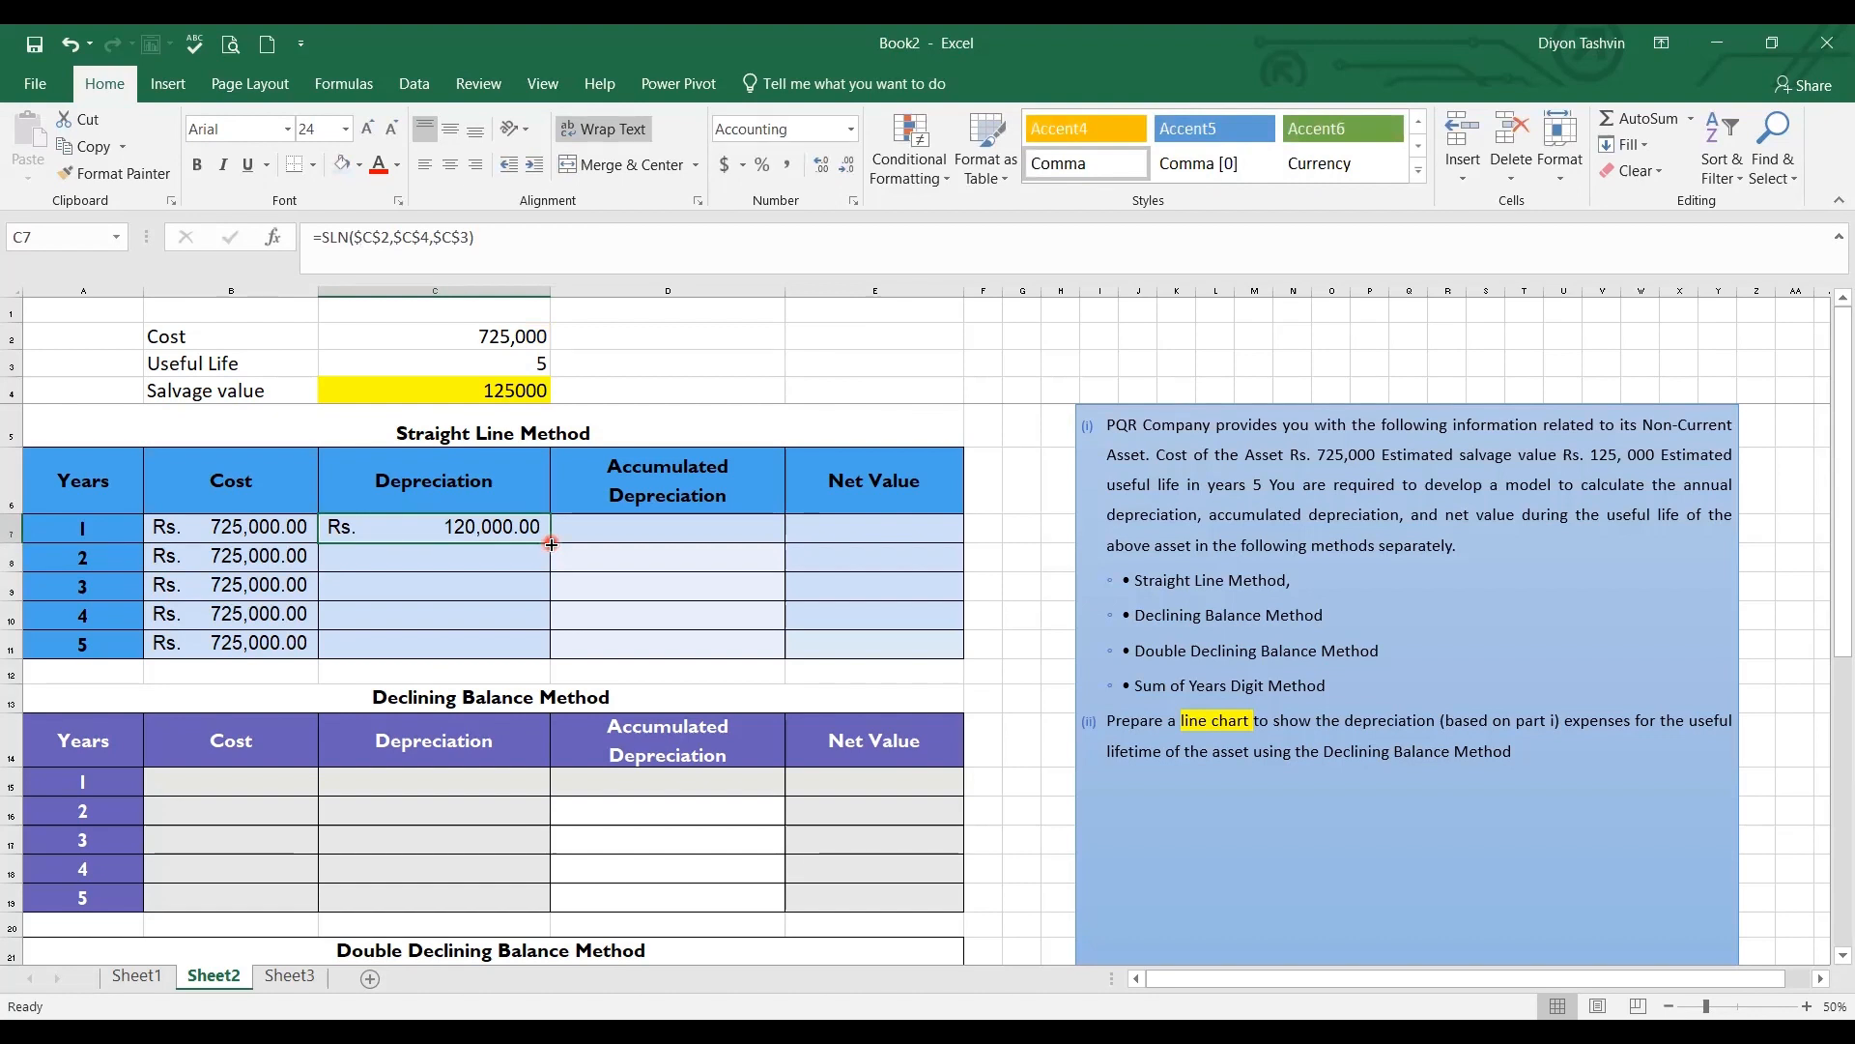
drag(551, 544, 551, 544)
drag(551, 543, 546, 664)
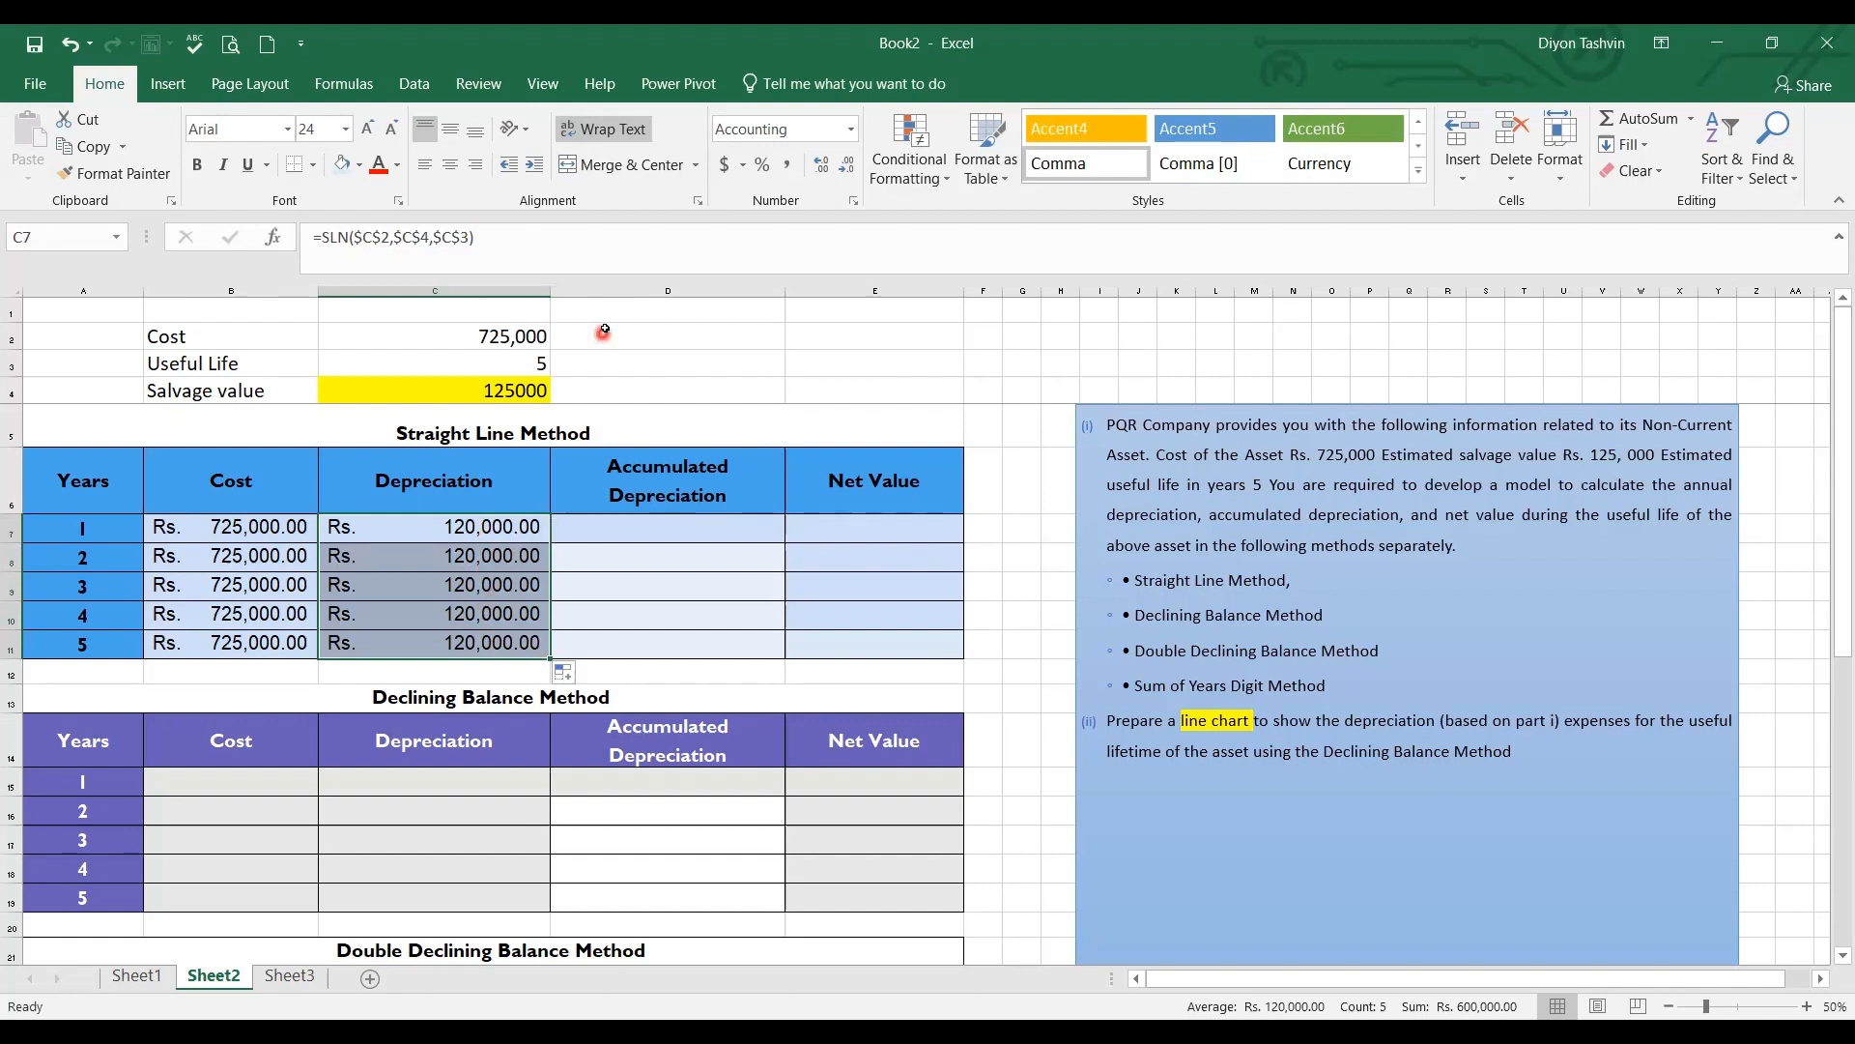
Set the year 1 accumulated depreciation in D7 equal to the year 1 depreciation with +C7
click(721, 535)
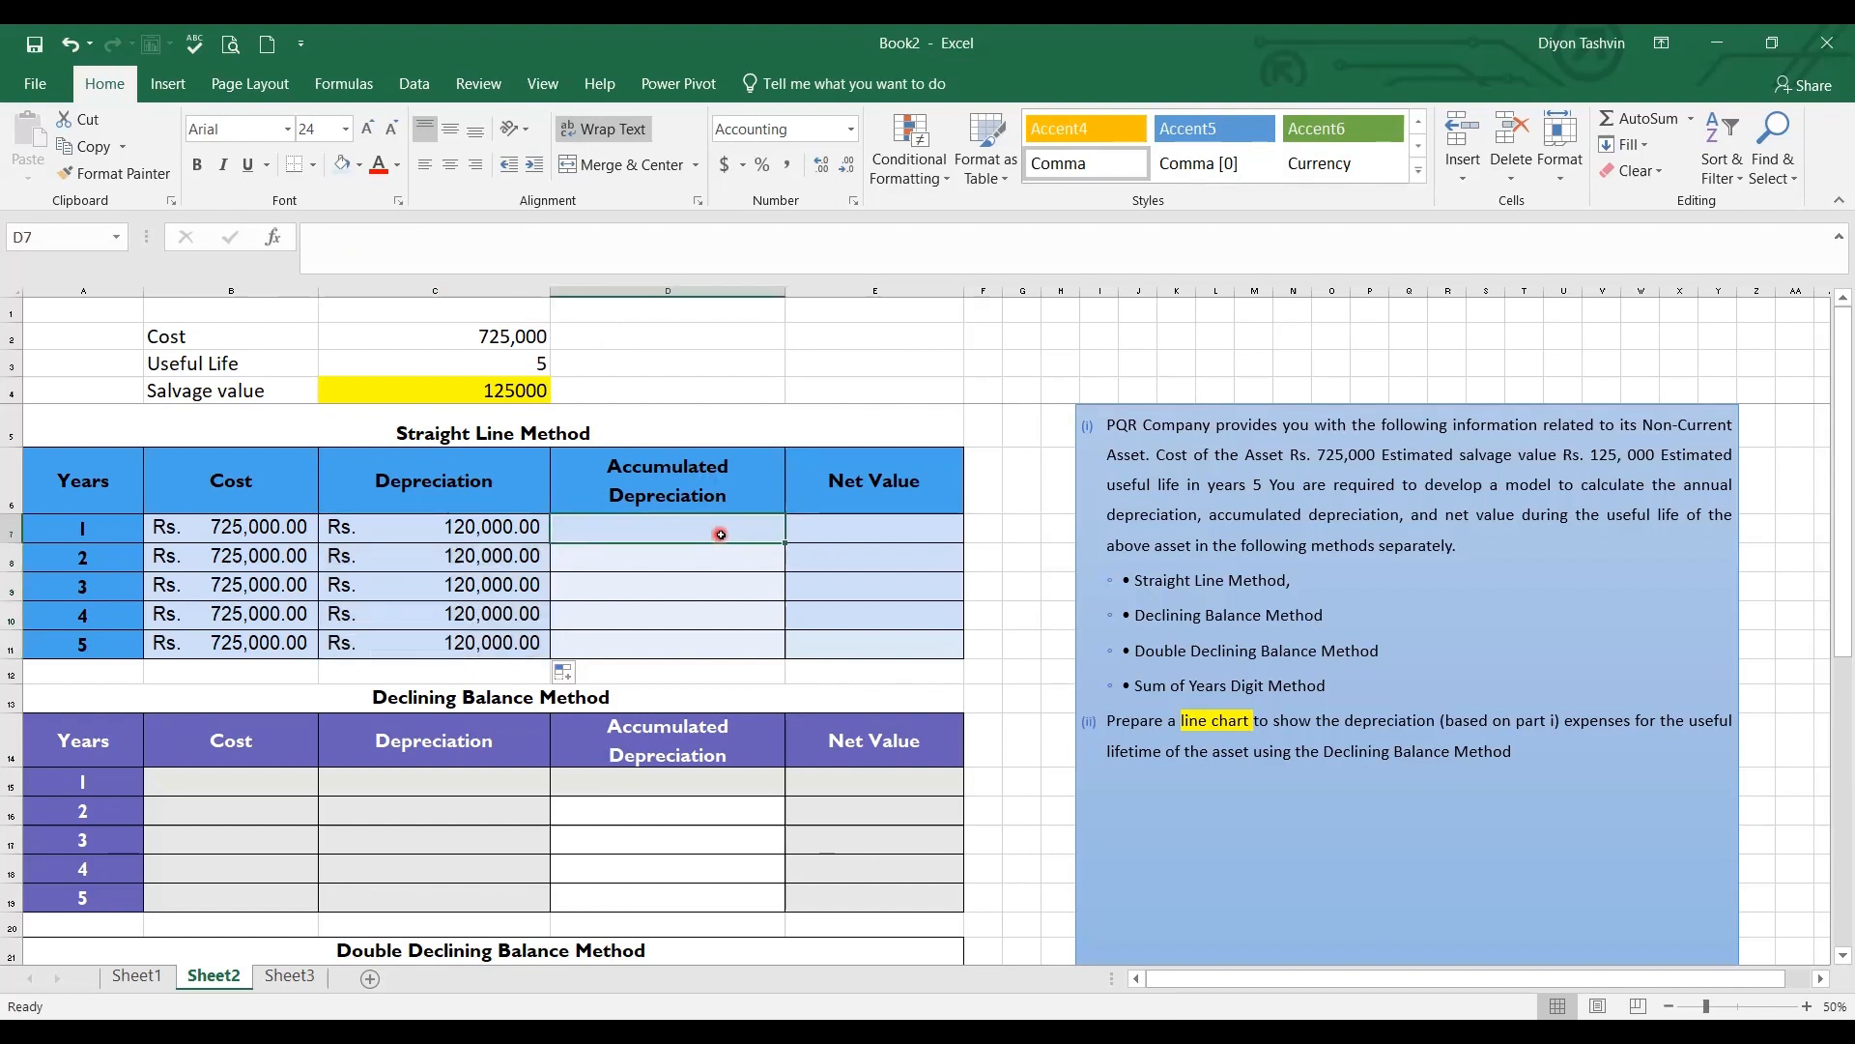
text(+)
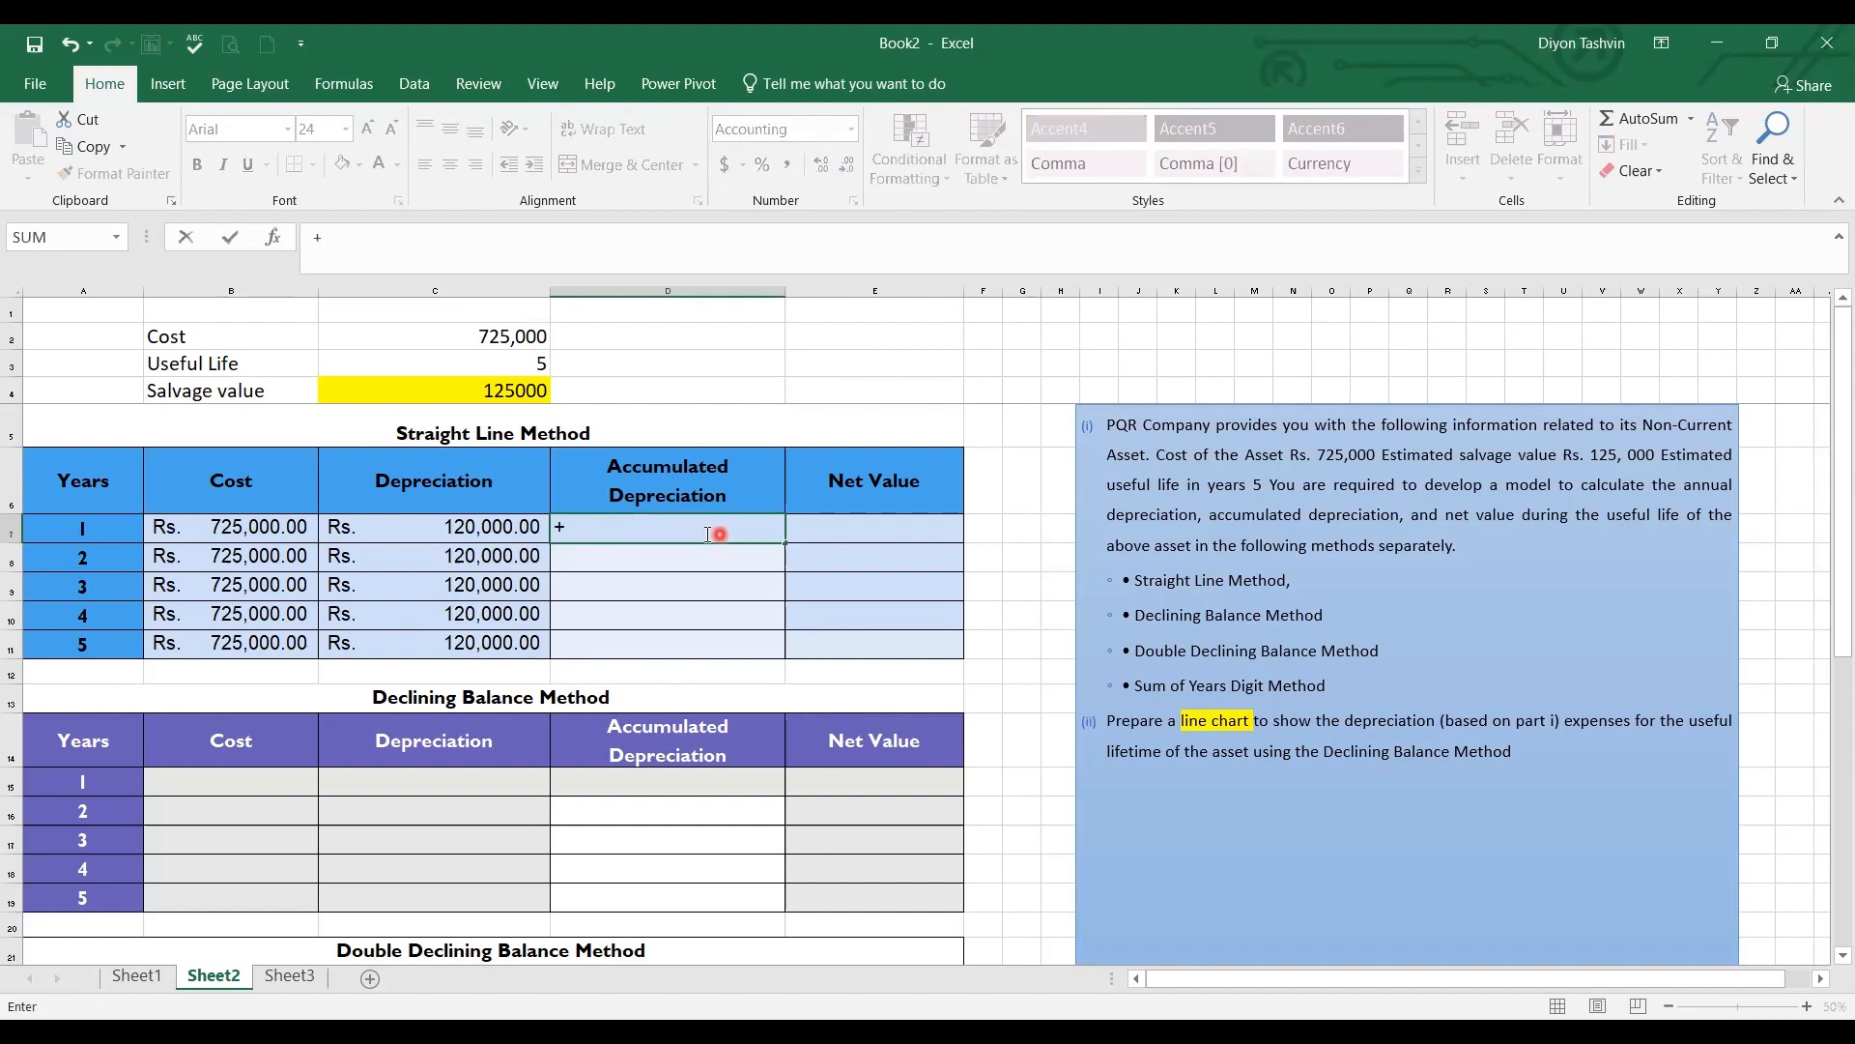
click(492, 528)
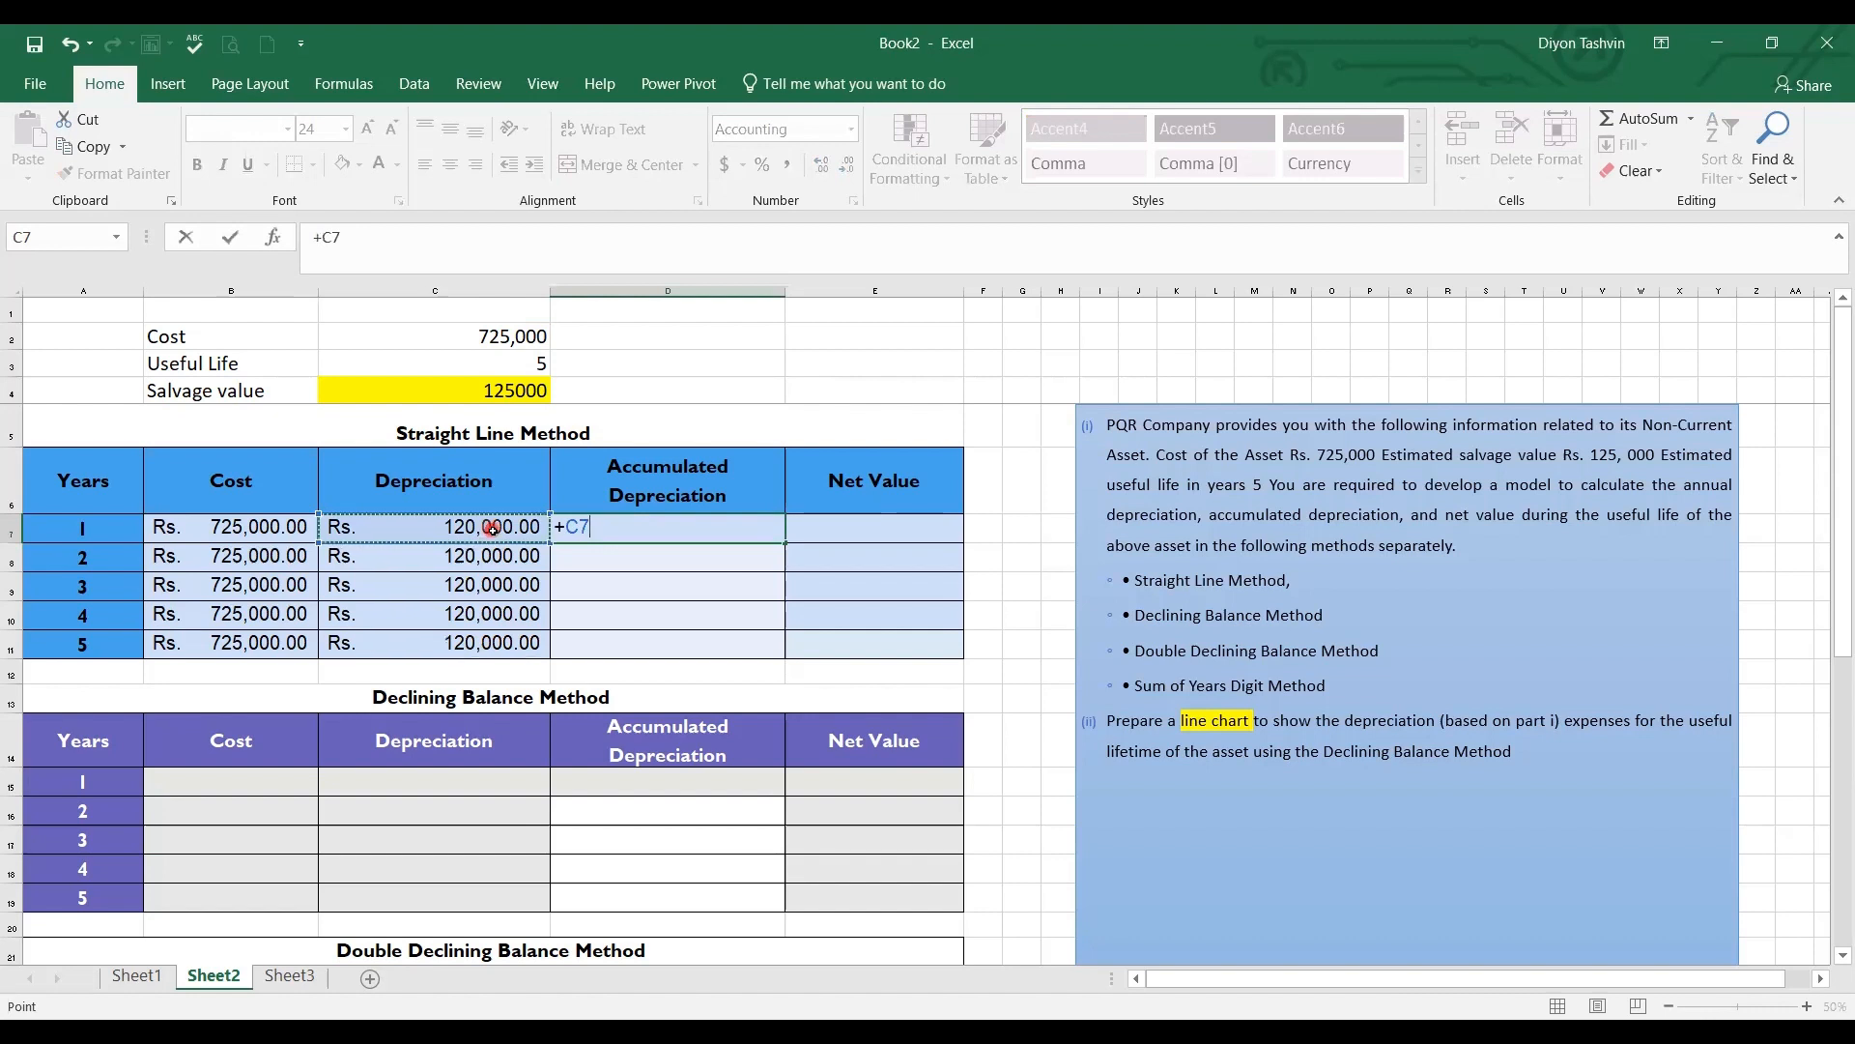
key(Return)
Enter the year 2 accumulated depreciation in D8 as +D7+C8 and fill the formula down to D11
click(686, 554)
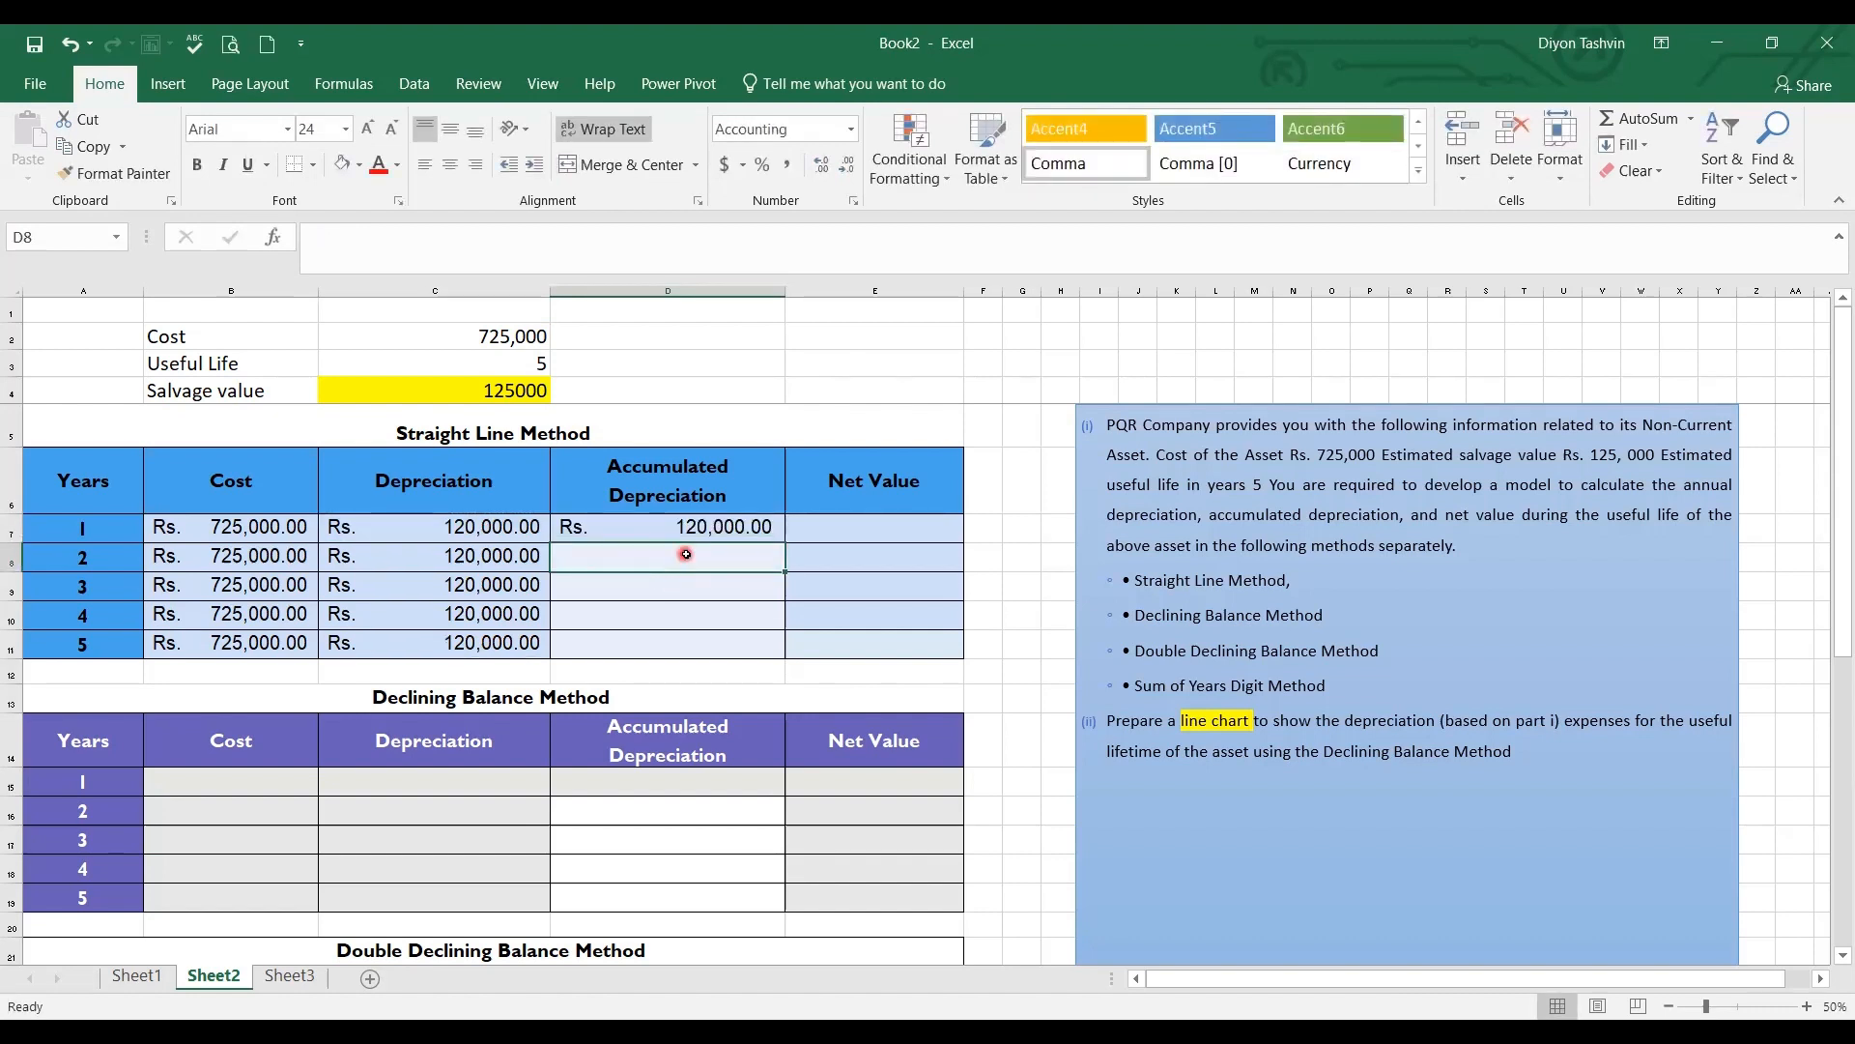
text(+)
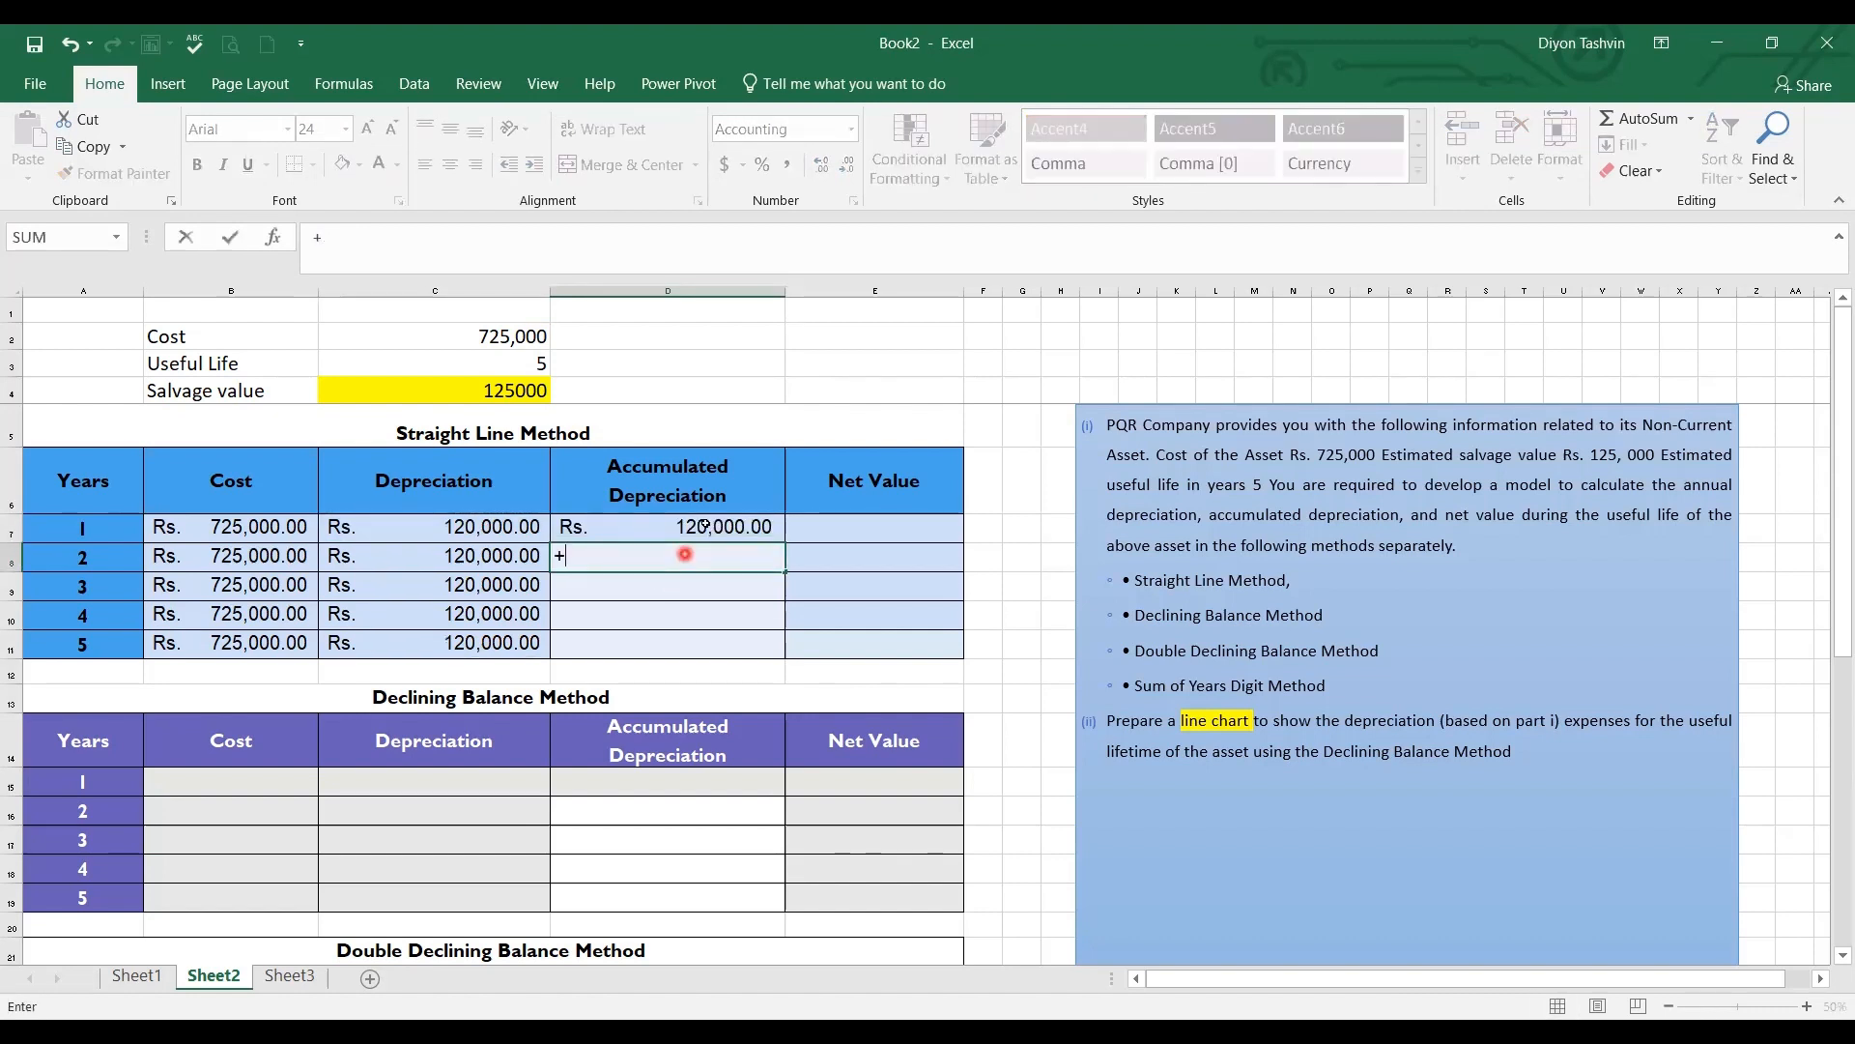
click(704, 525)
text(+)
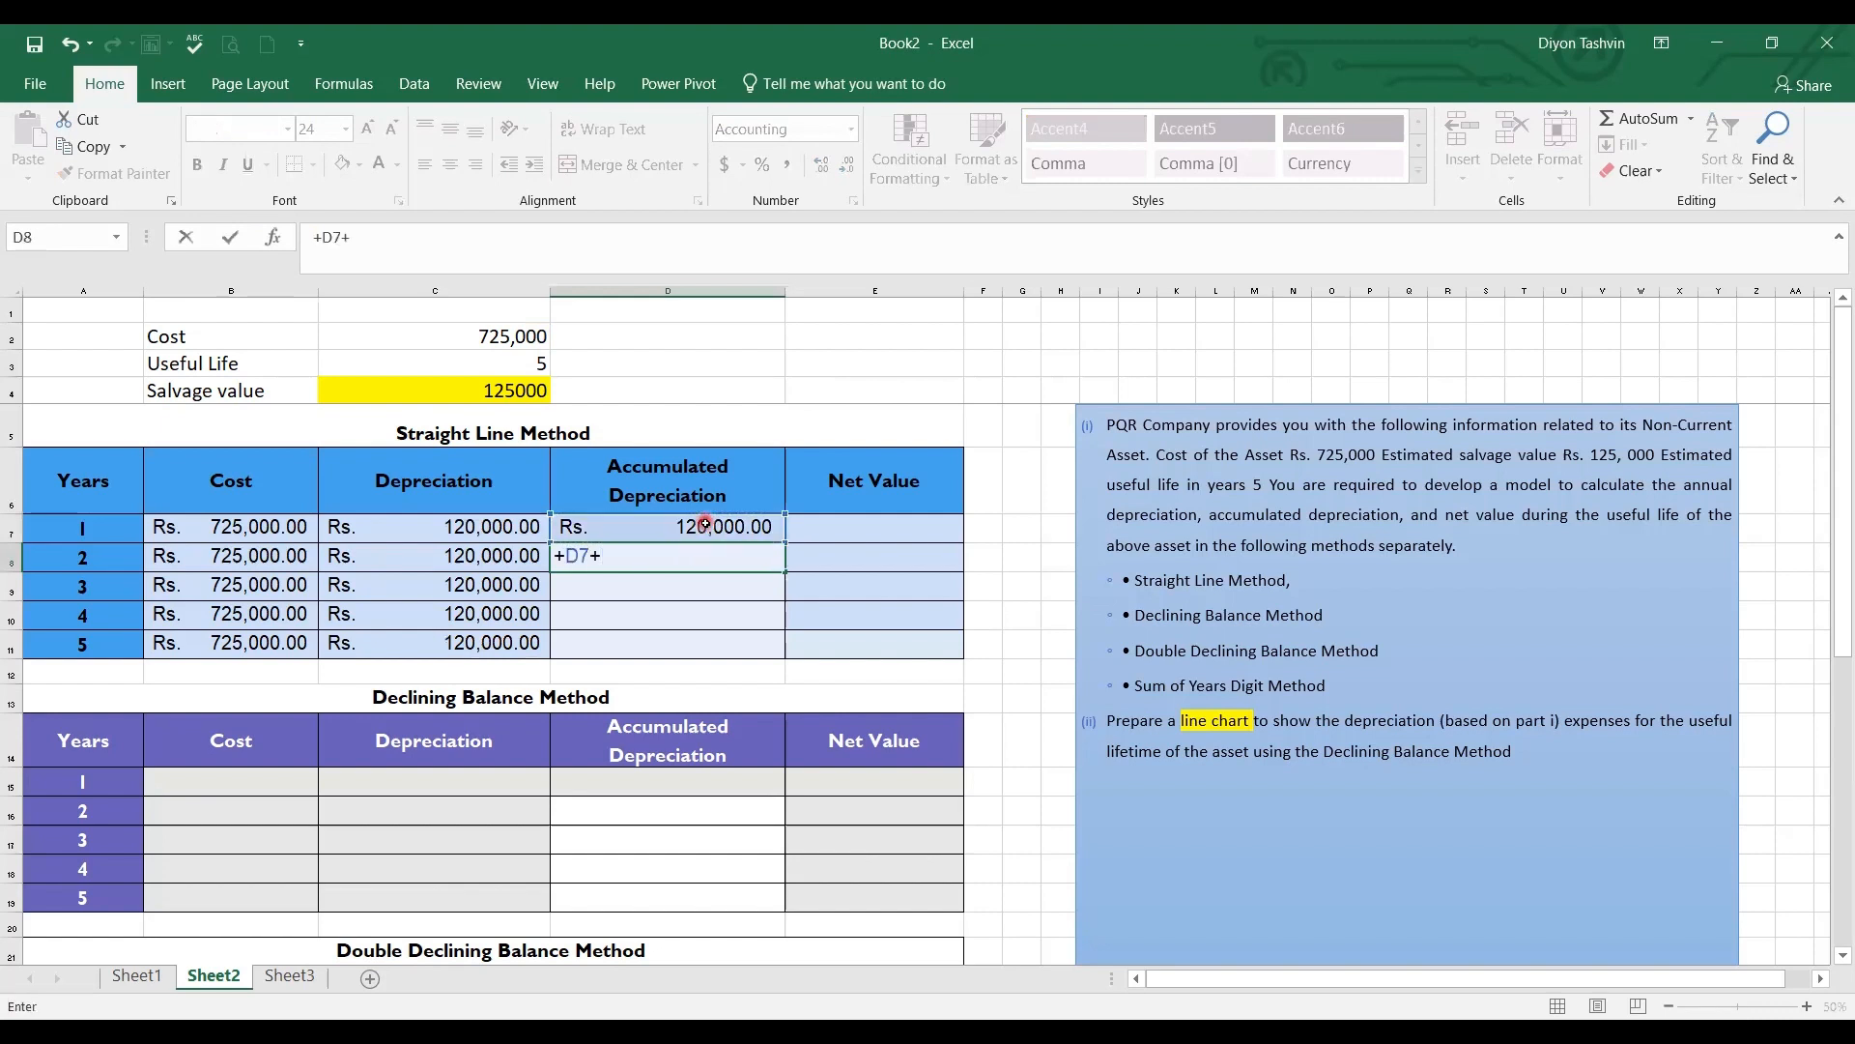
click(512, 562)
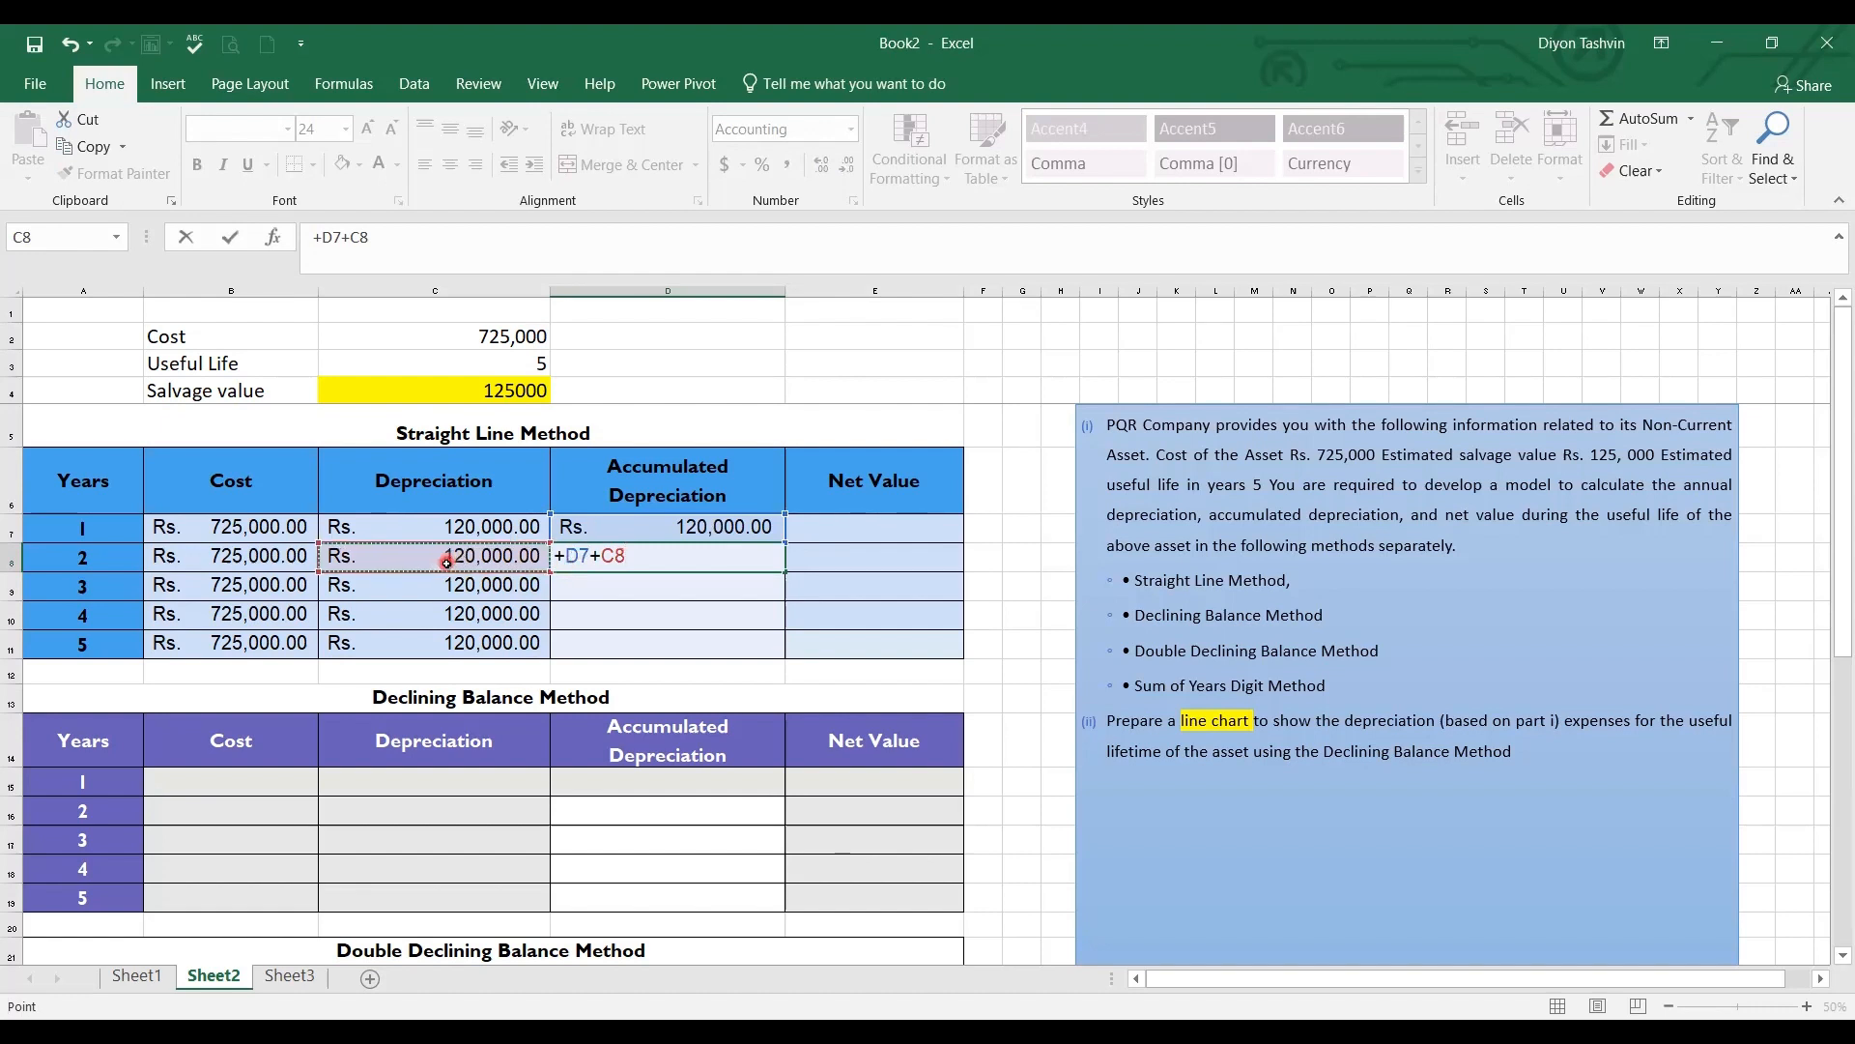
key(Return)
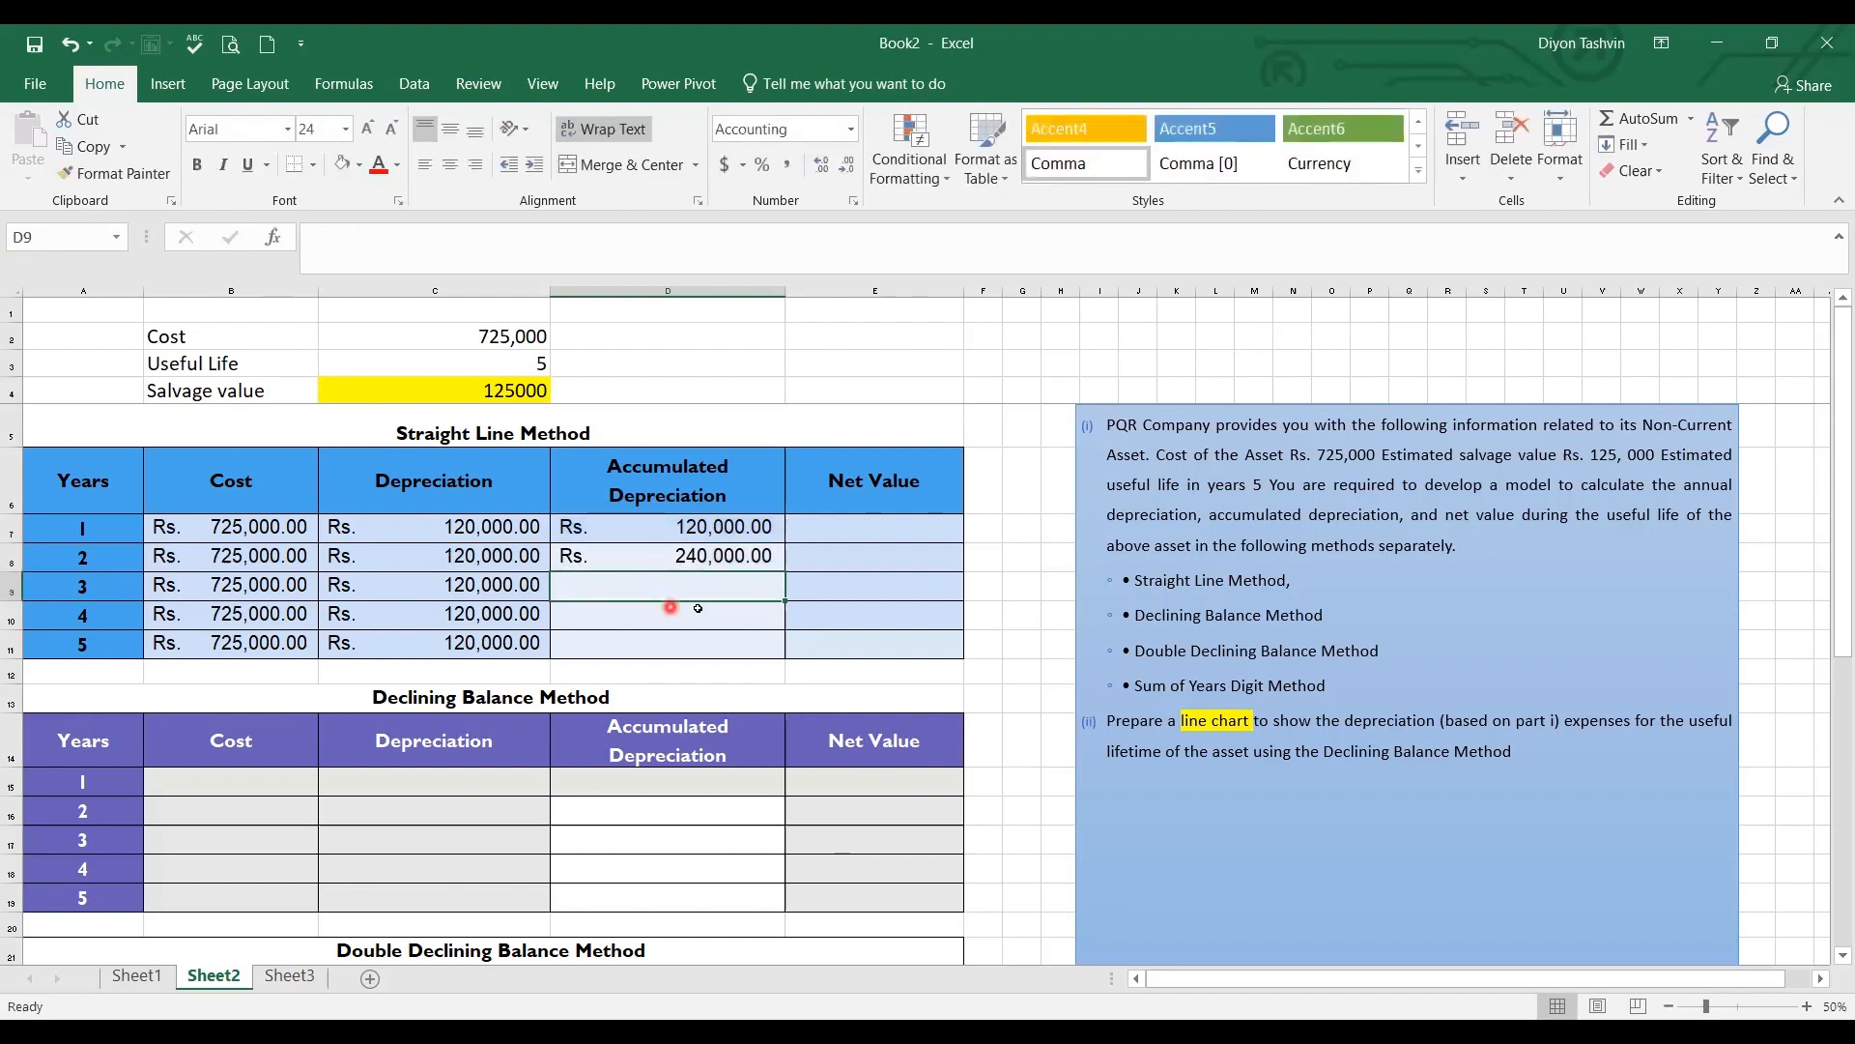
click(774, 554)
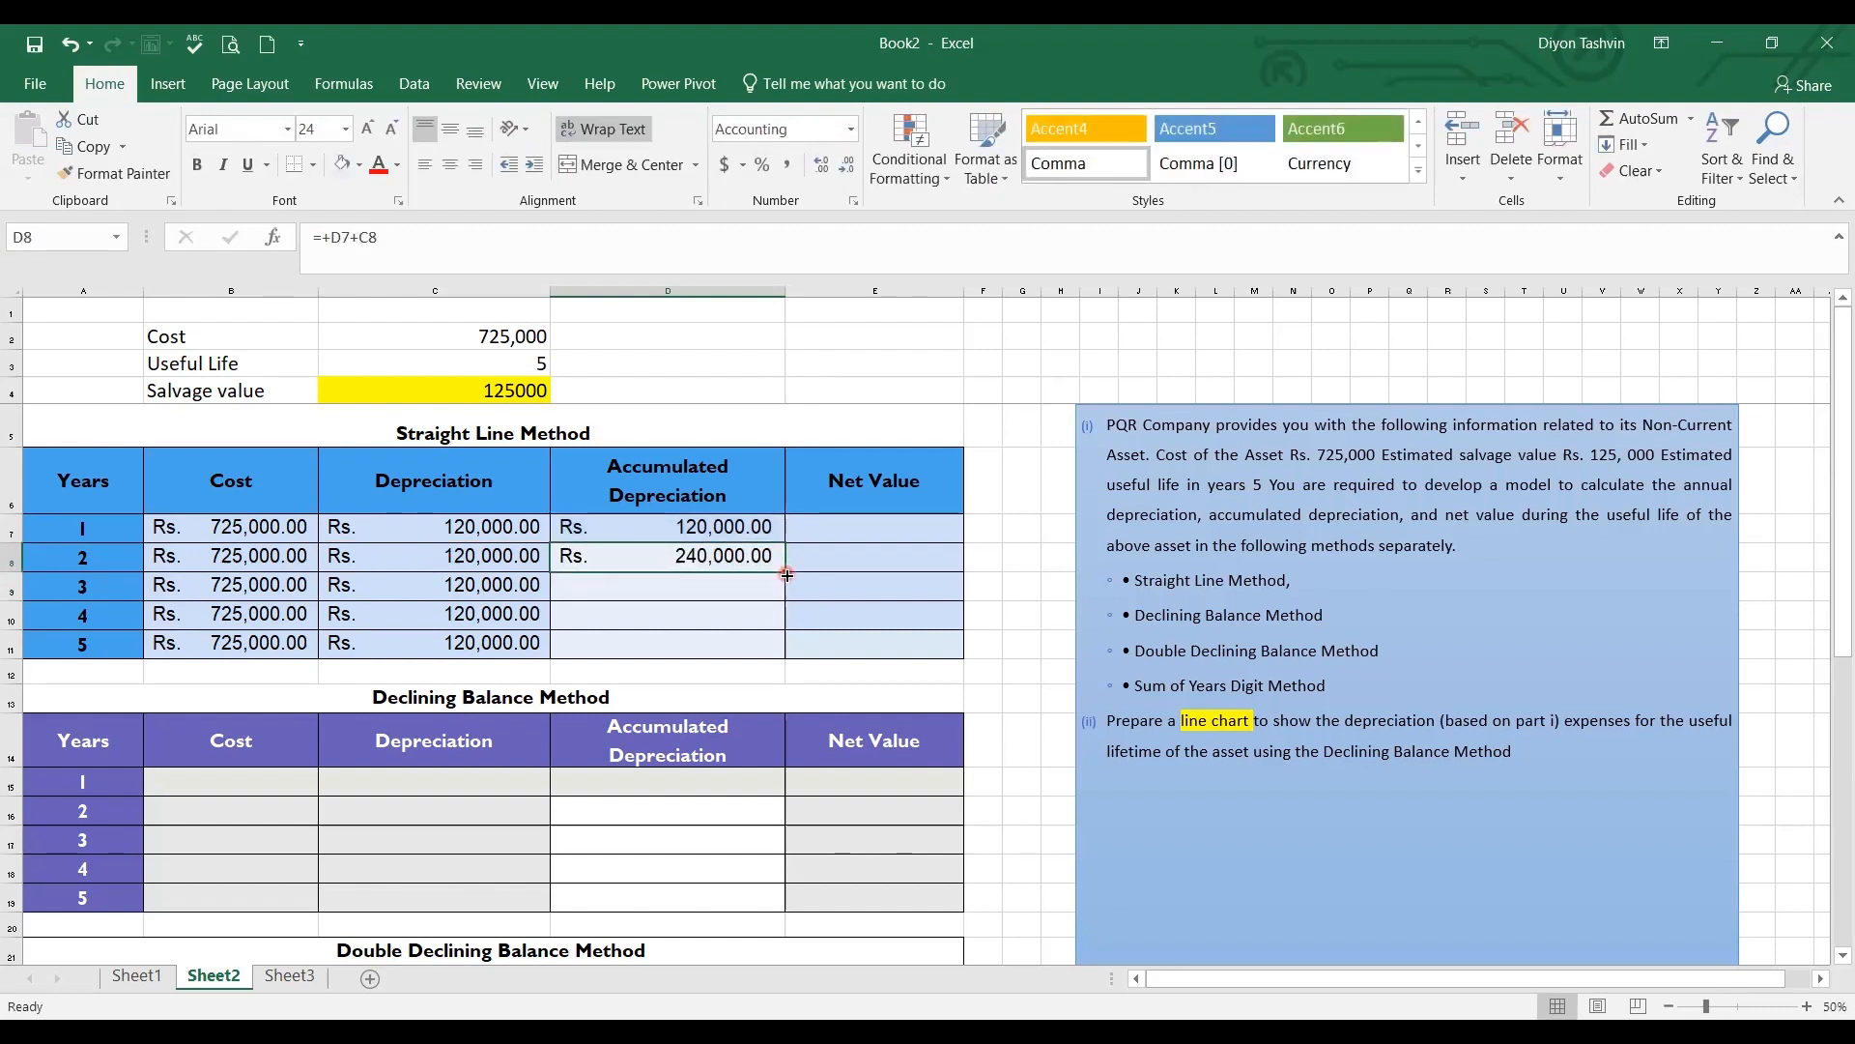
drag(788, 574, 798, 664)
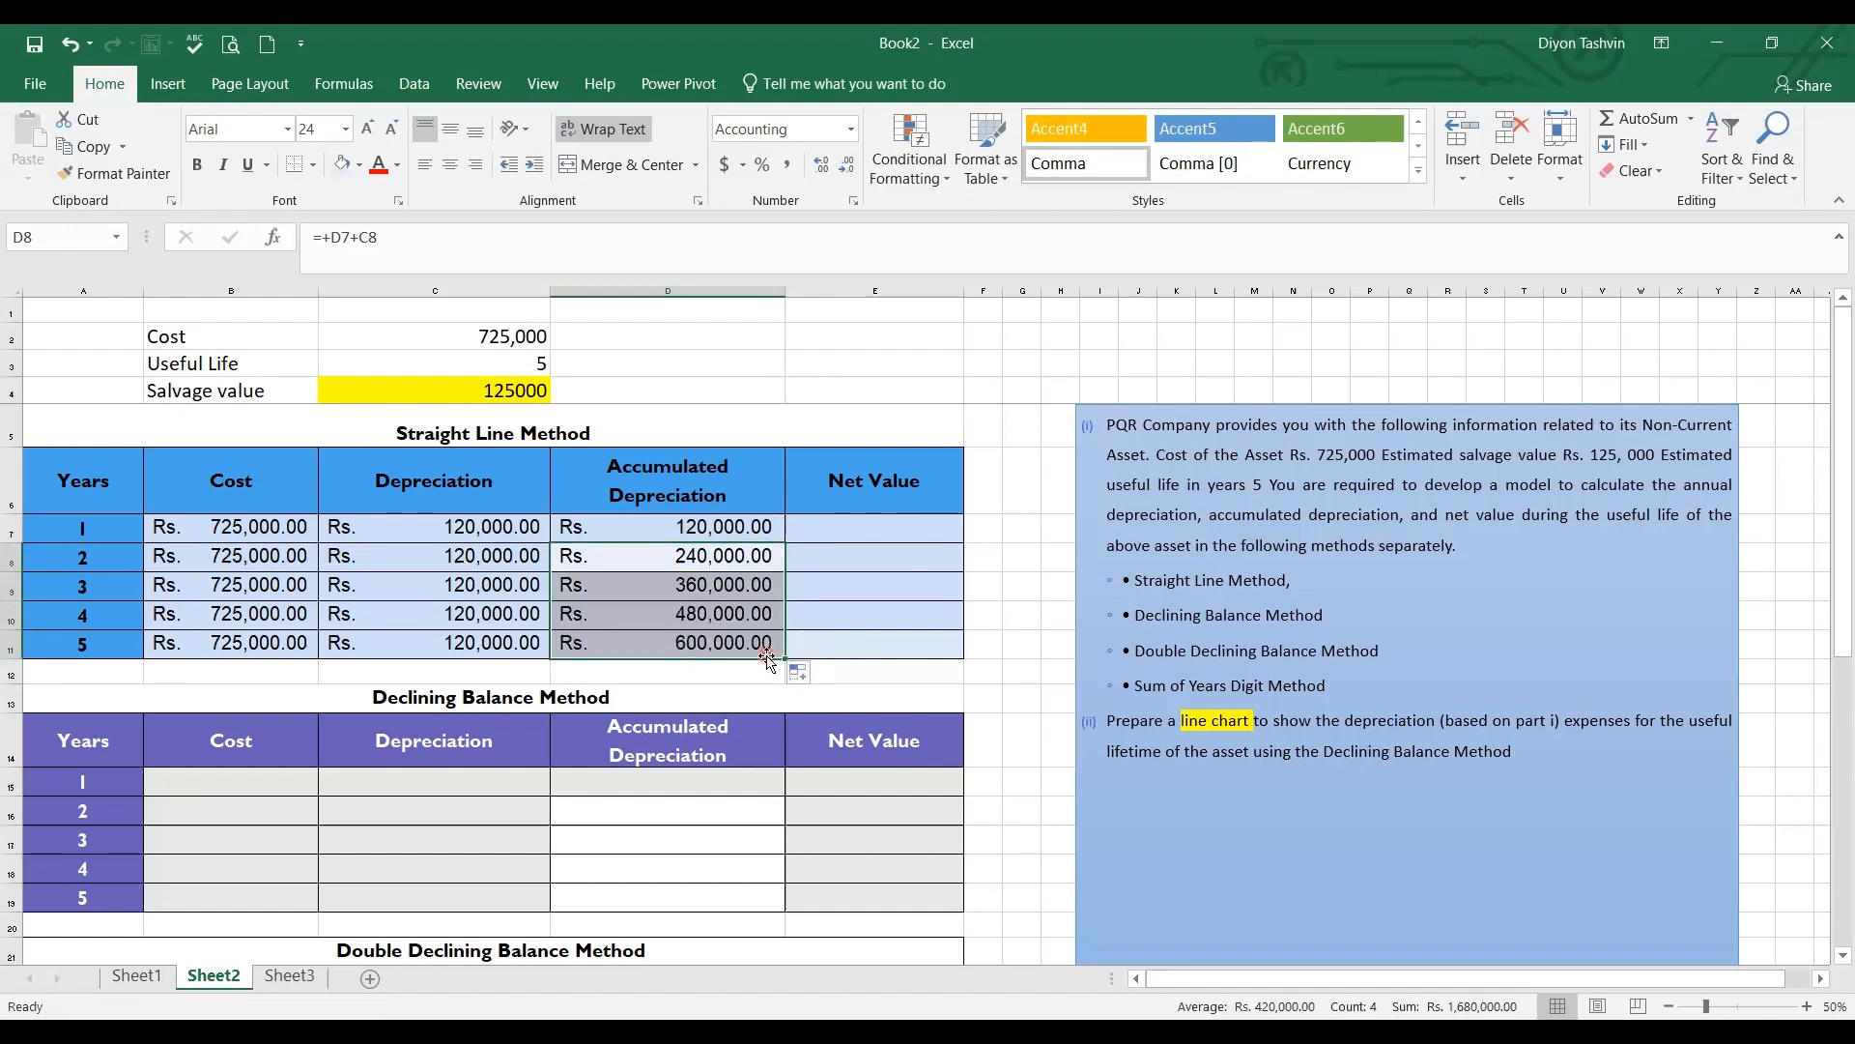
Inspect which cells the year 5 accumulated depreciation formula in D11 refers to
click(755, 646)
click(756, 645)
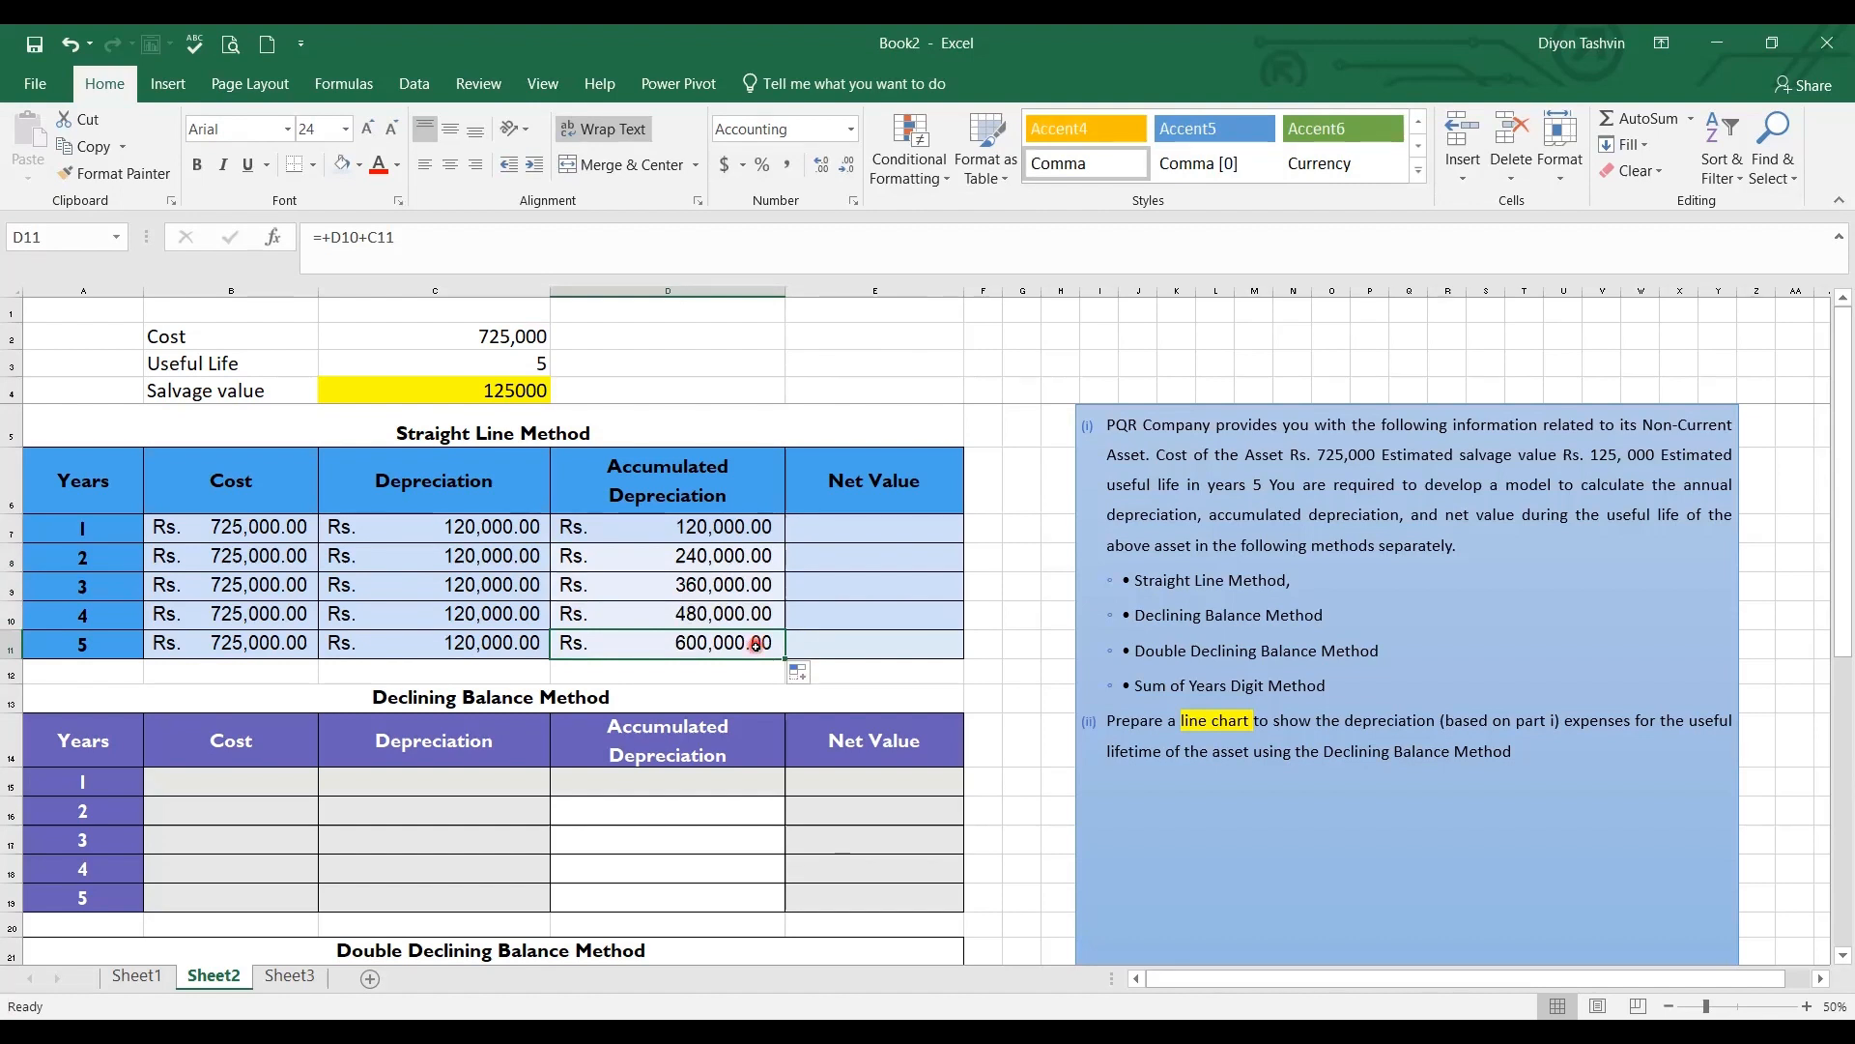
double_click(708, 647)
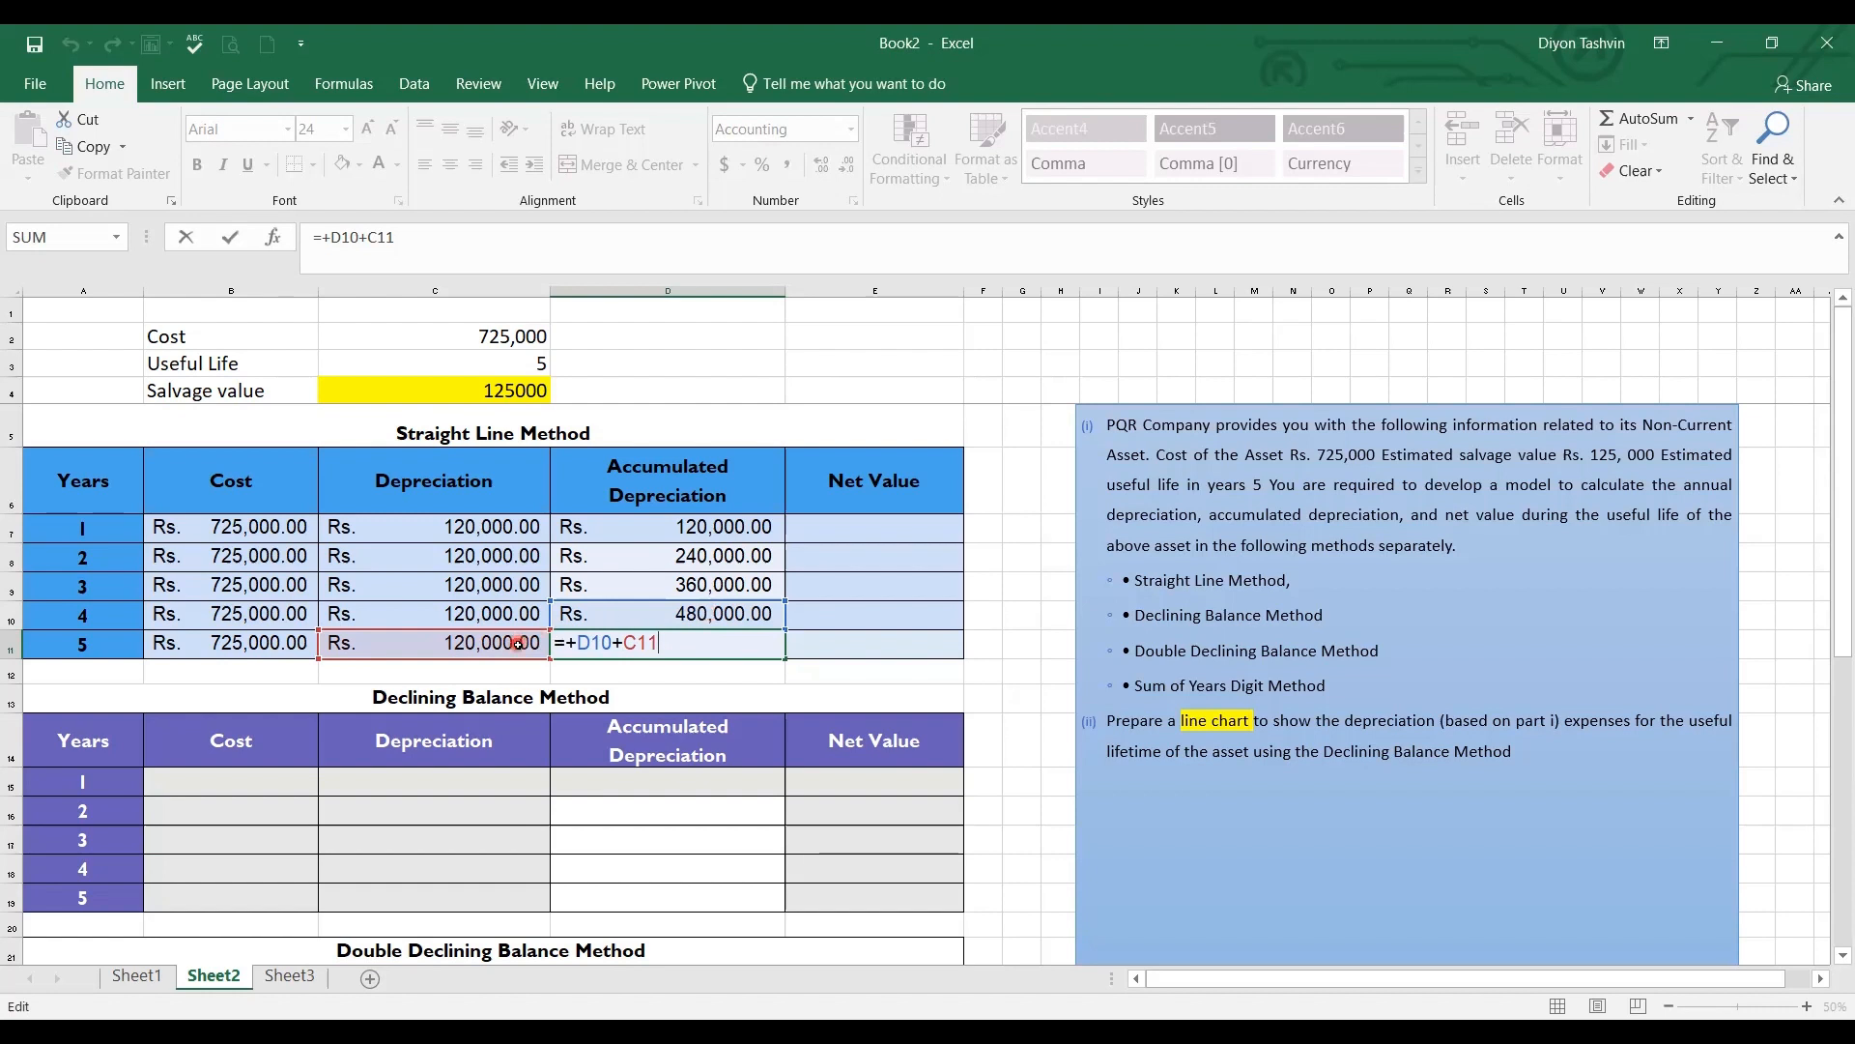
key(Return)
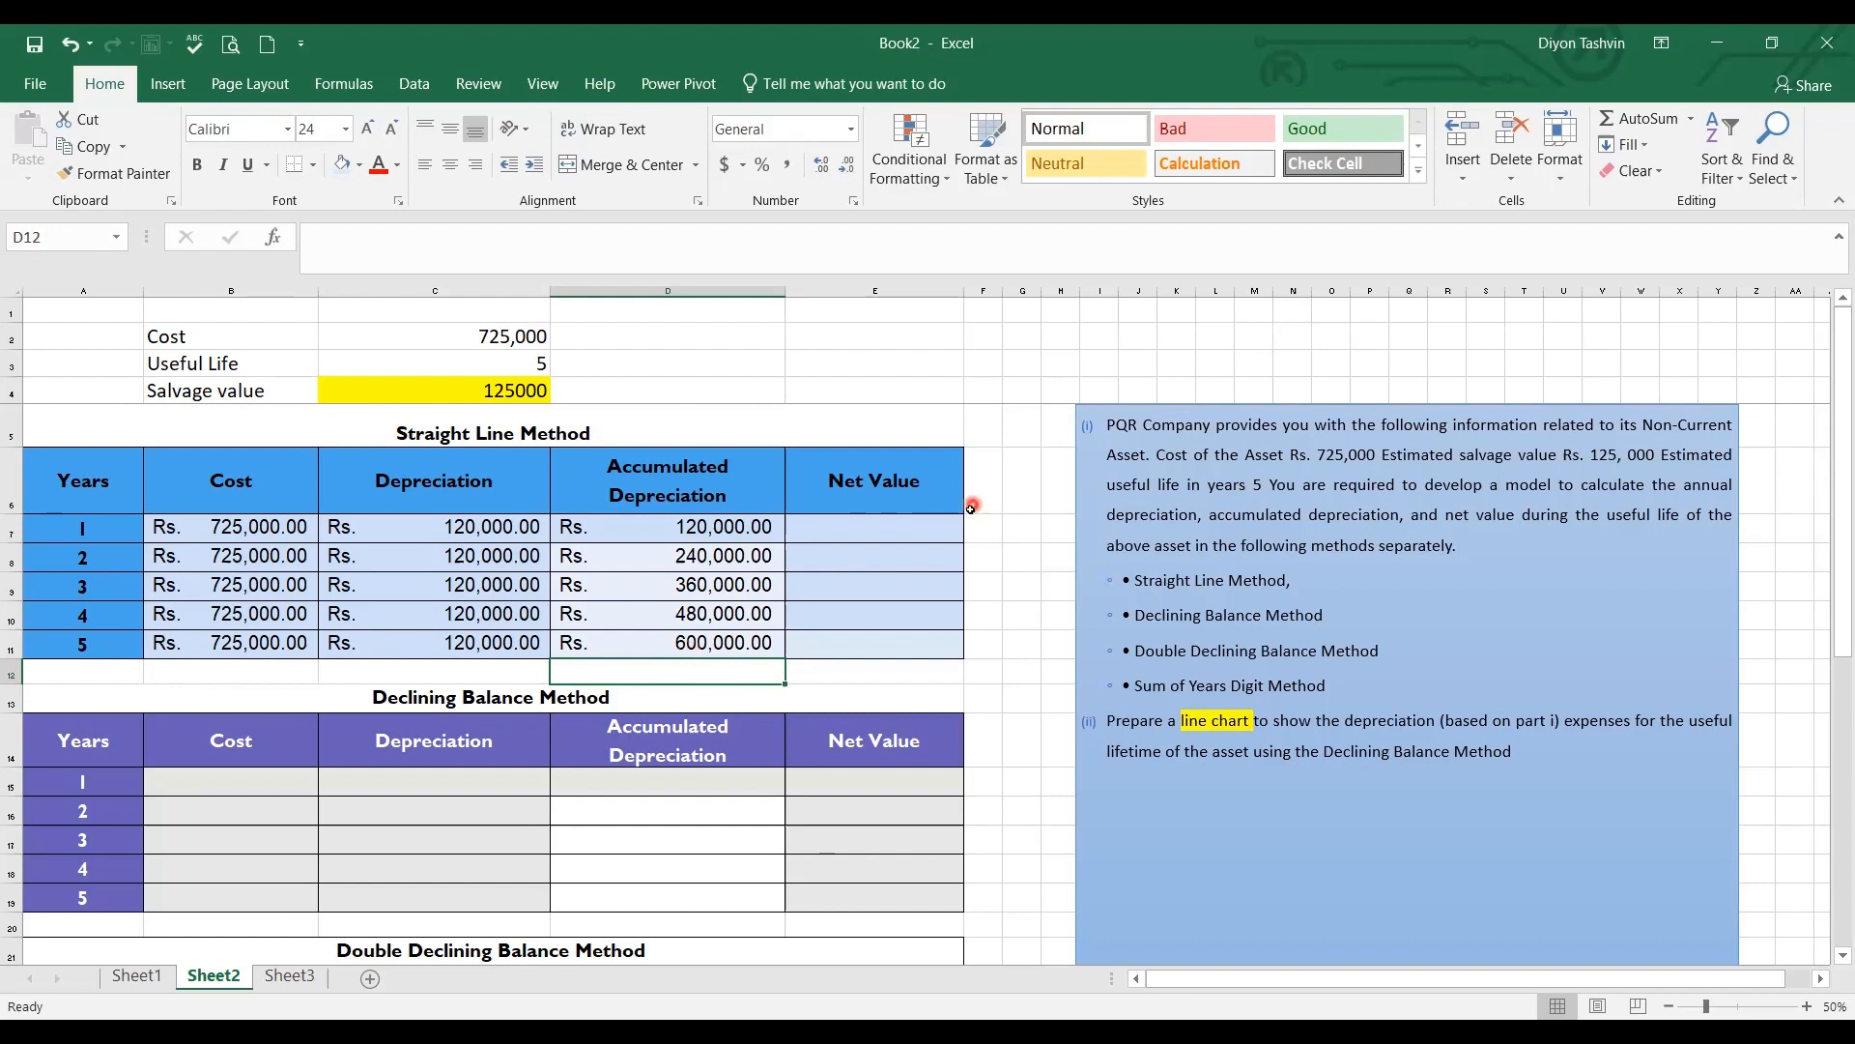
Enter the year 1 net value in E7 of the Straight Line table as +B7-D7
click(914, 525)
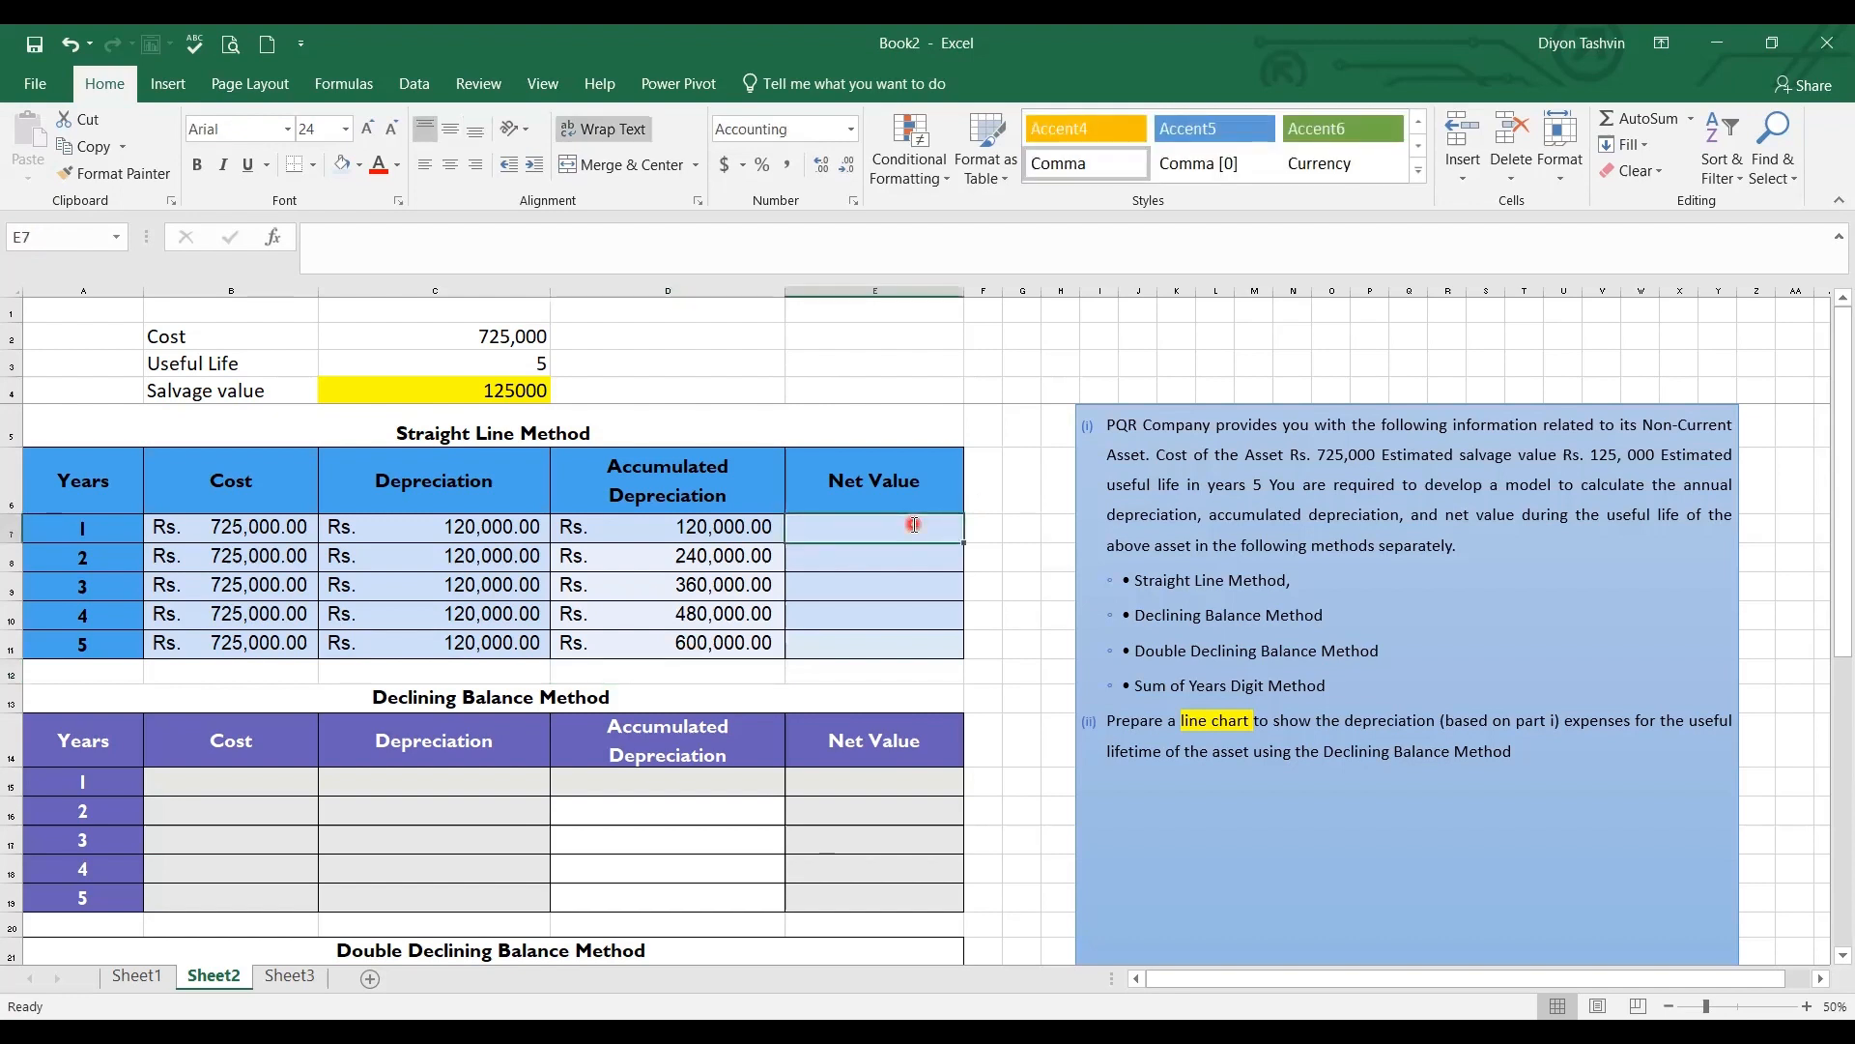
text(+)
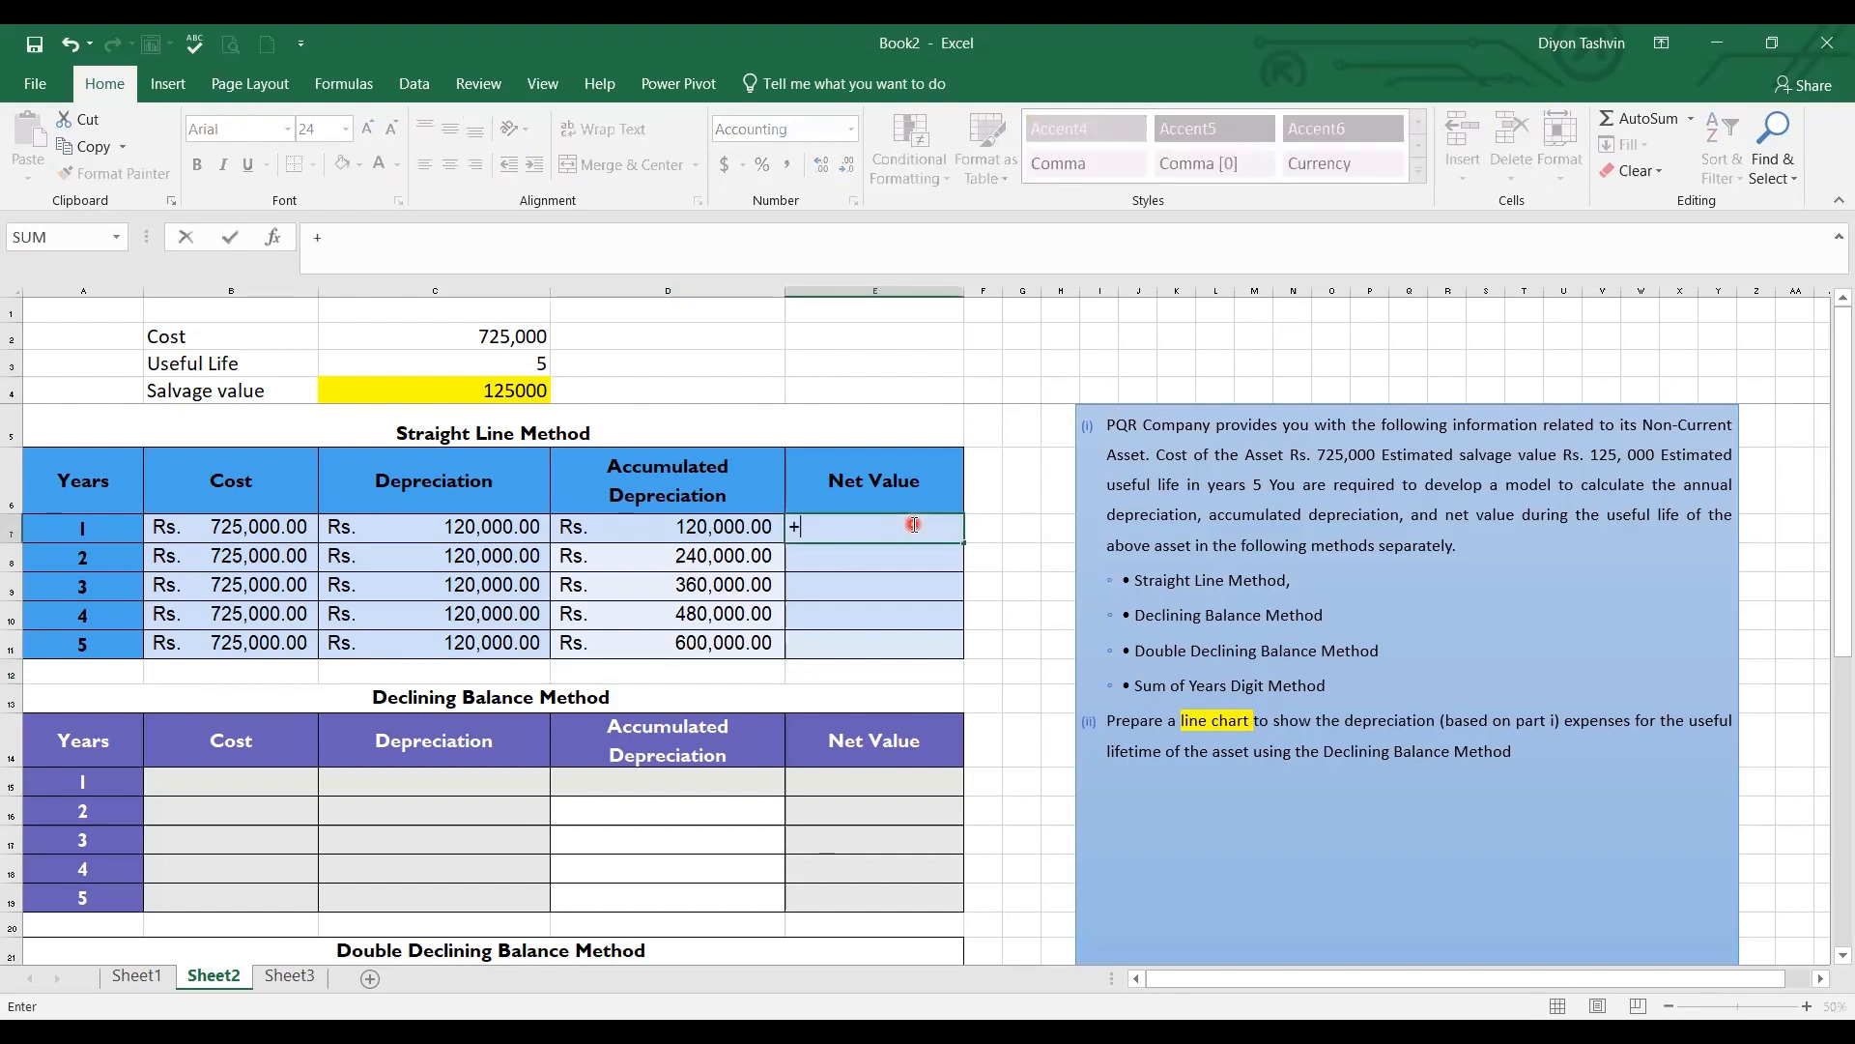
click(201, 536)
text(-)
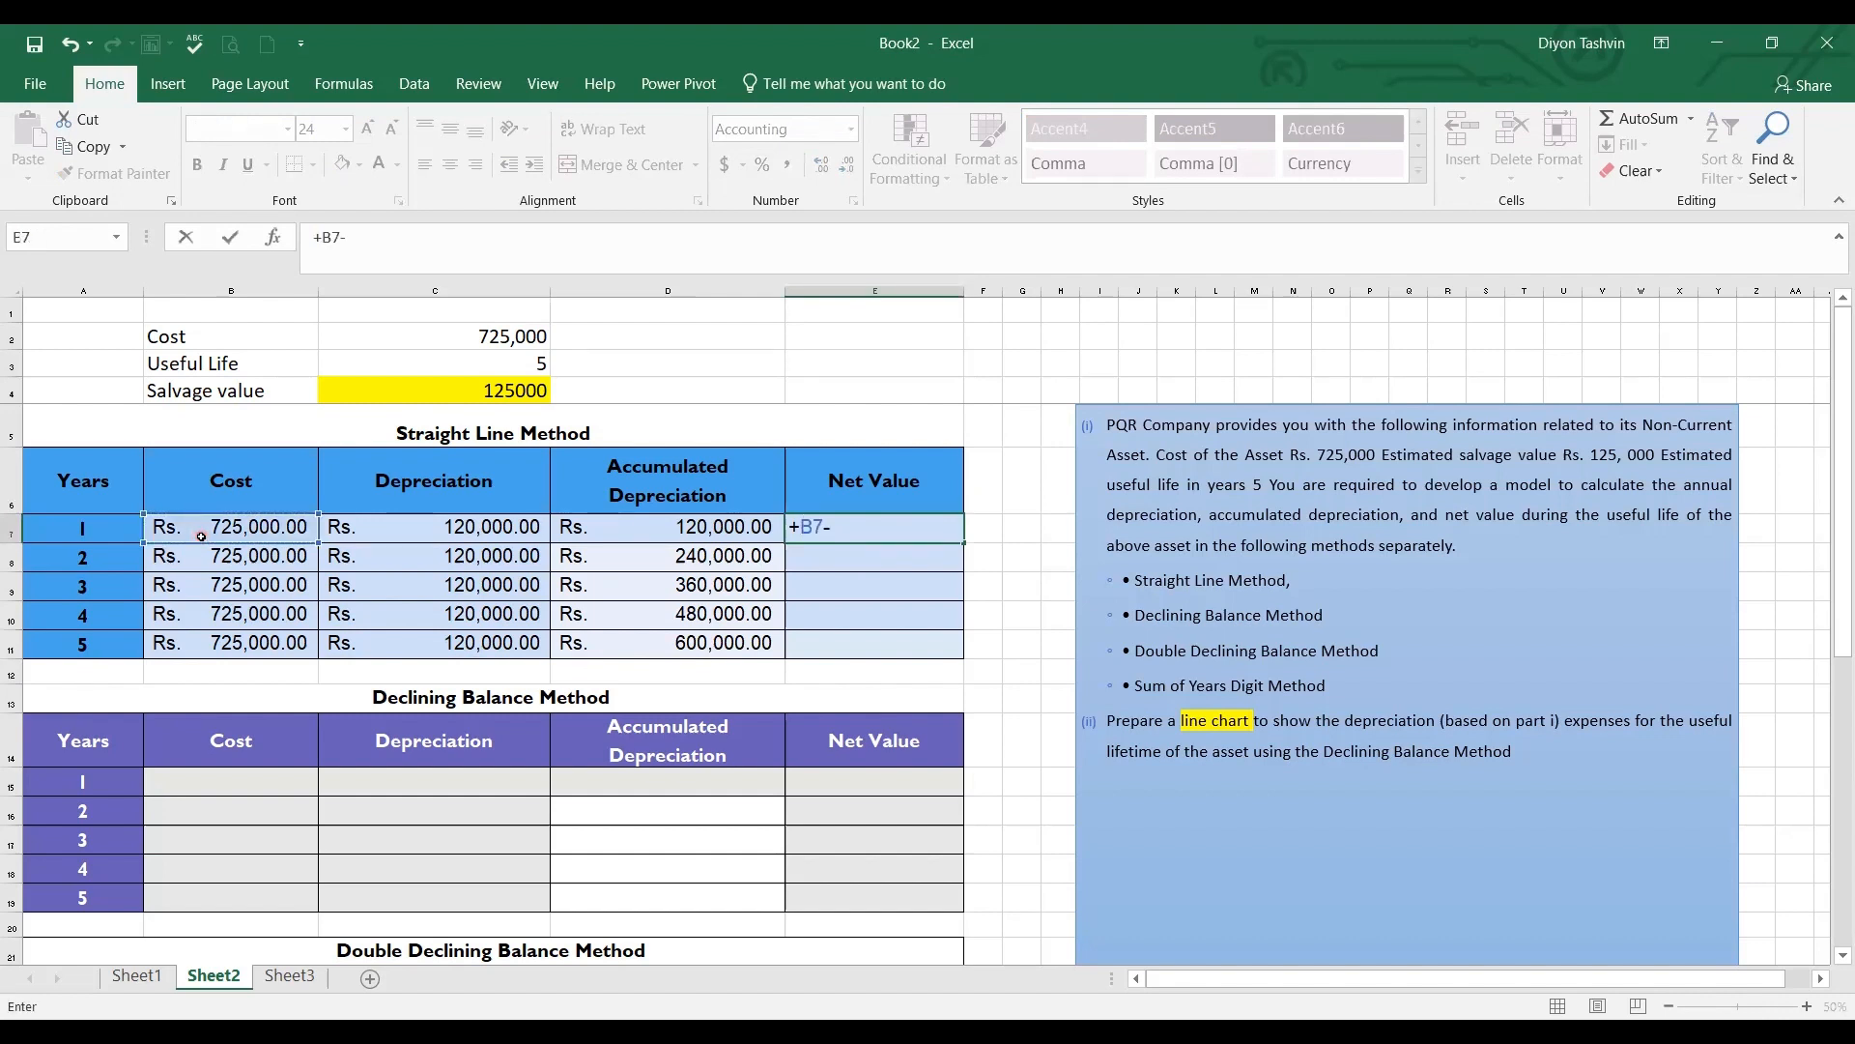
click(628, 531)
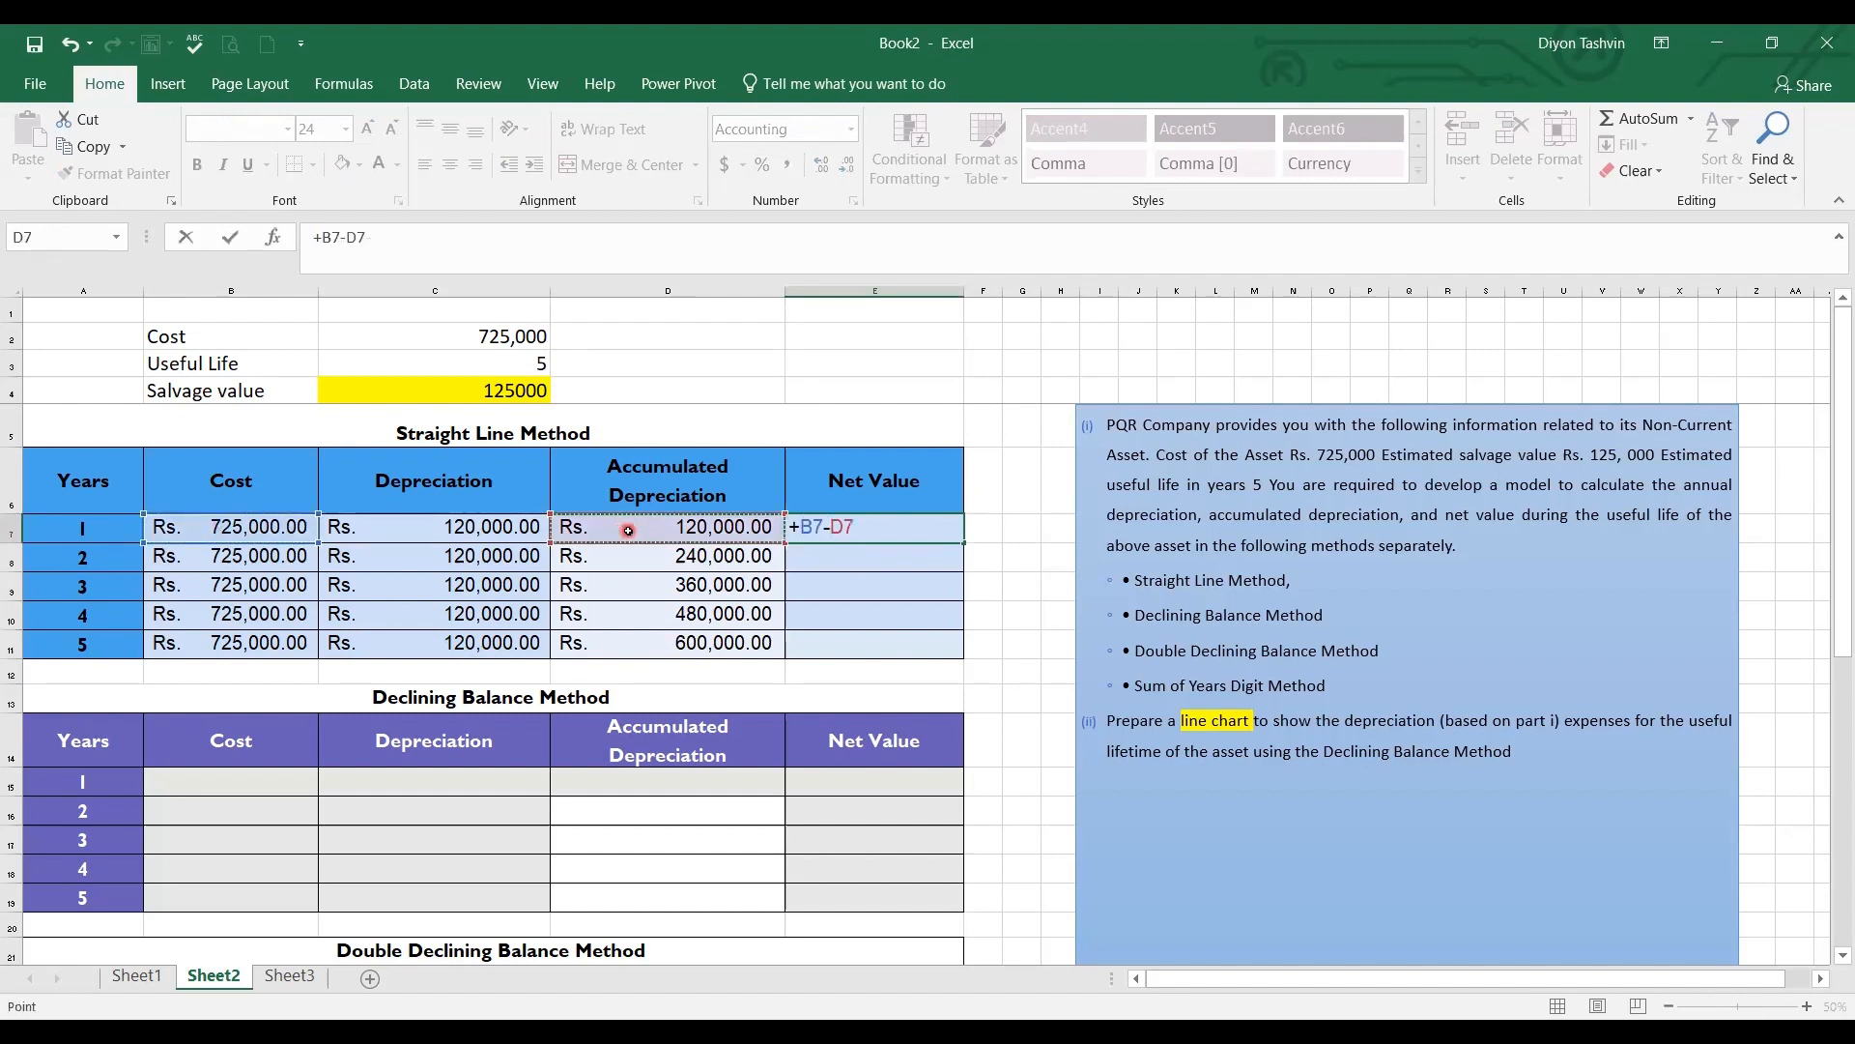
key(Return)
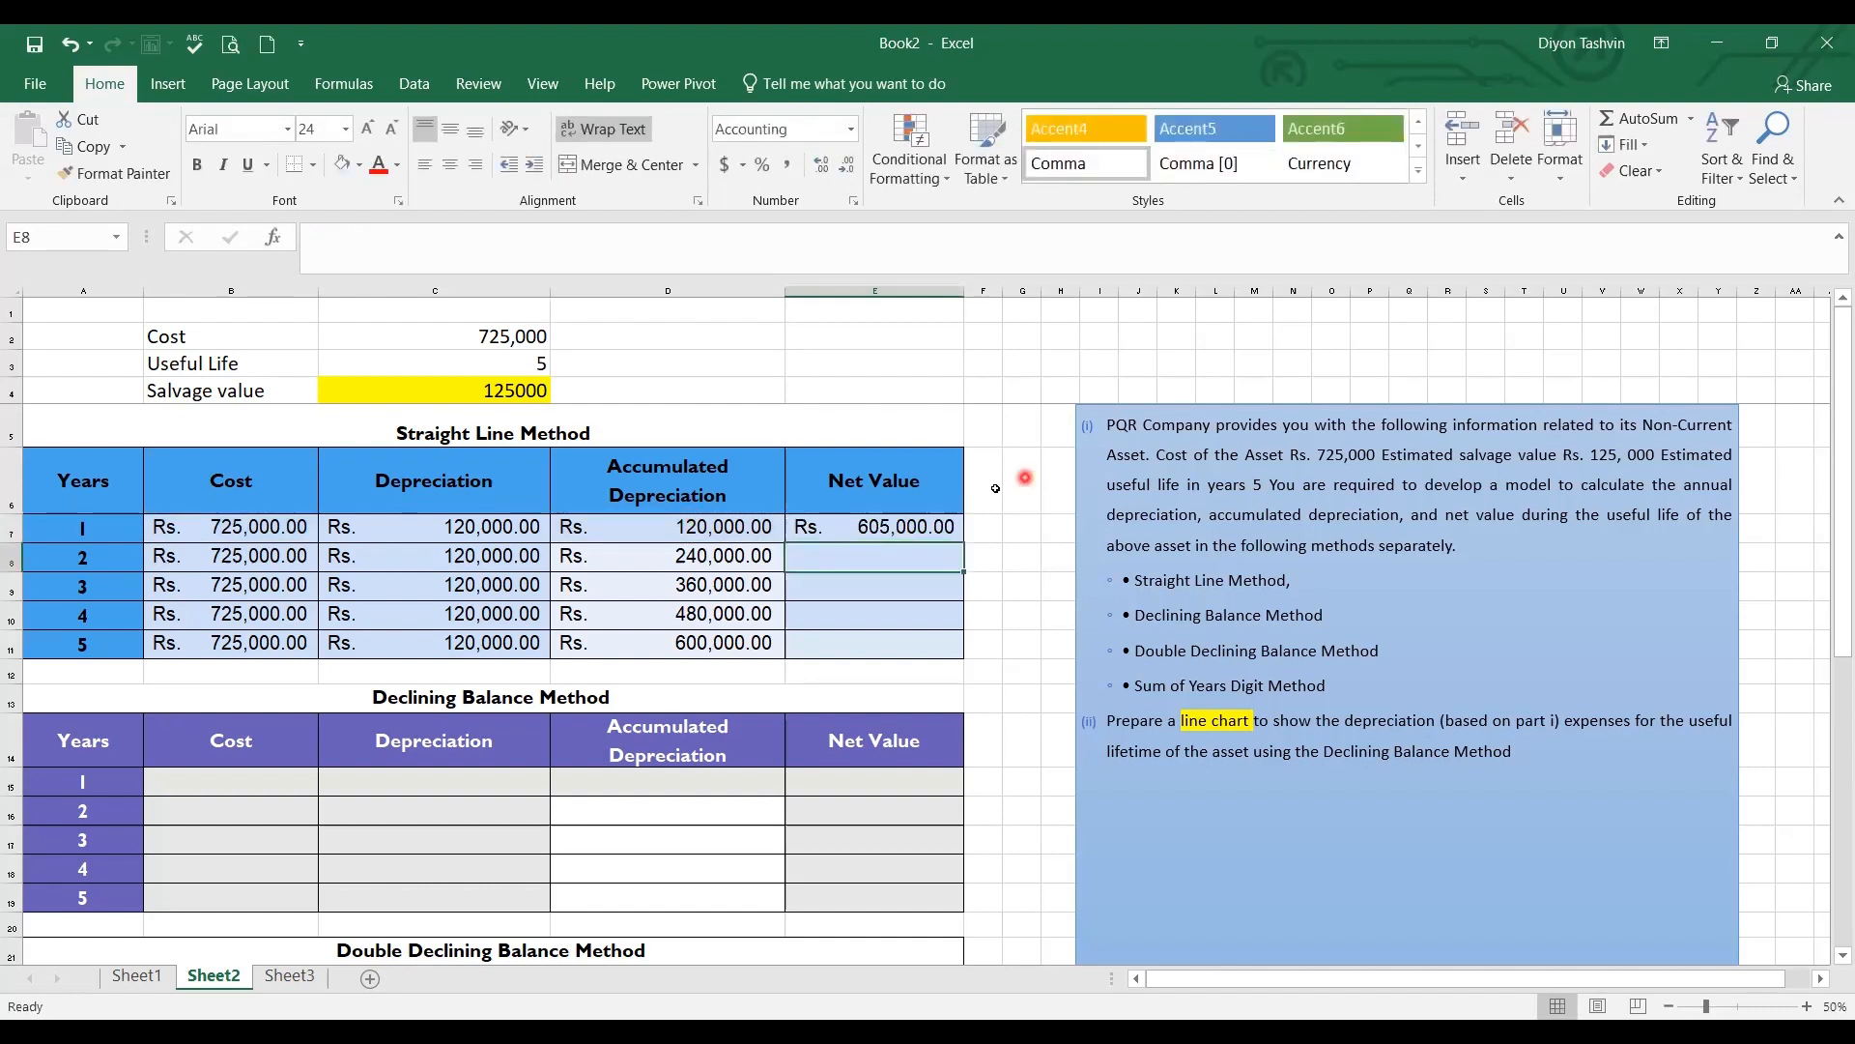
Fill the net value formula from E7 down to E11 and highlight the year 5 net value in yellow
click(952, 531)
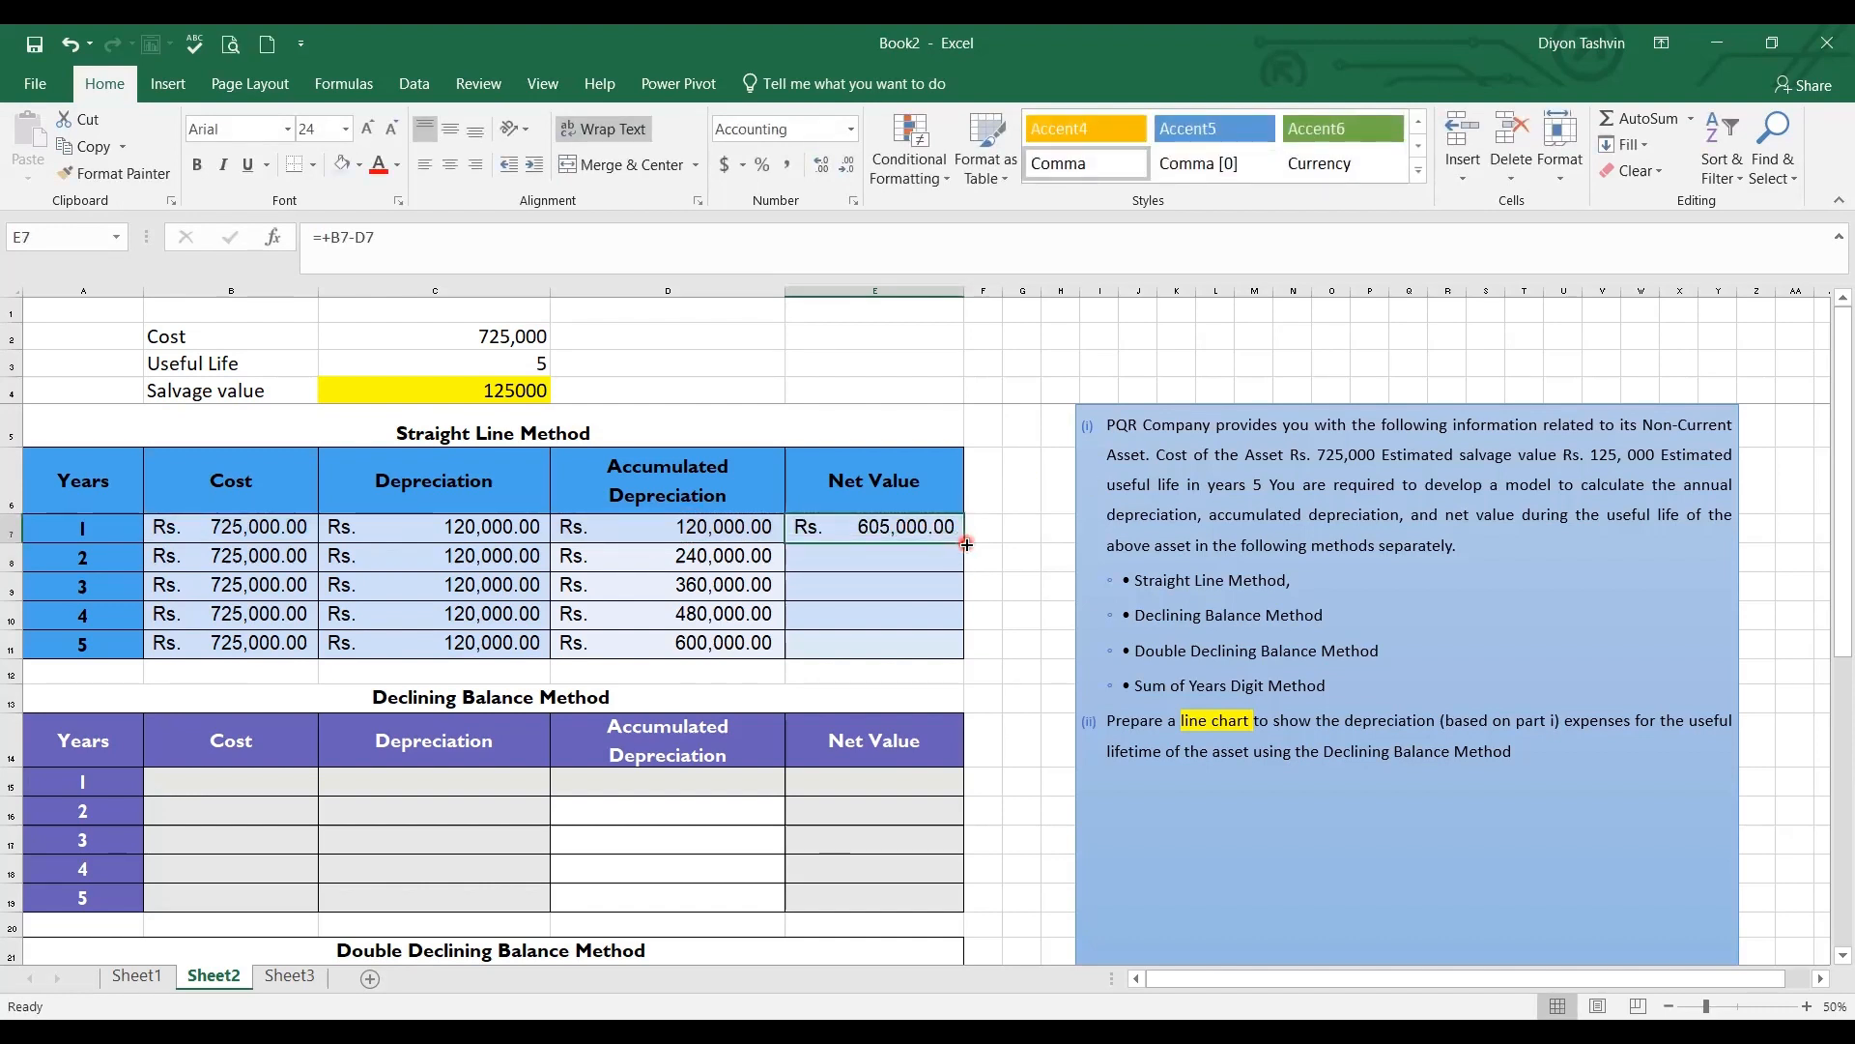
drag(966, 544, 957, 655)
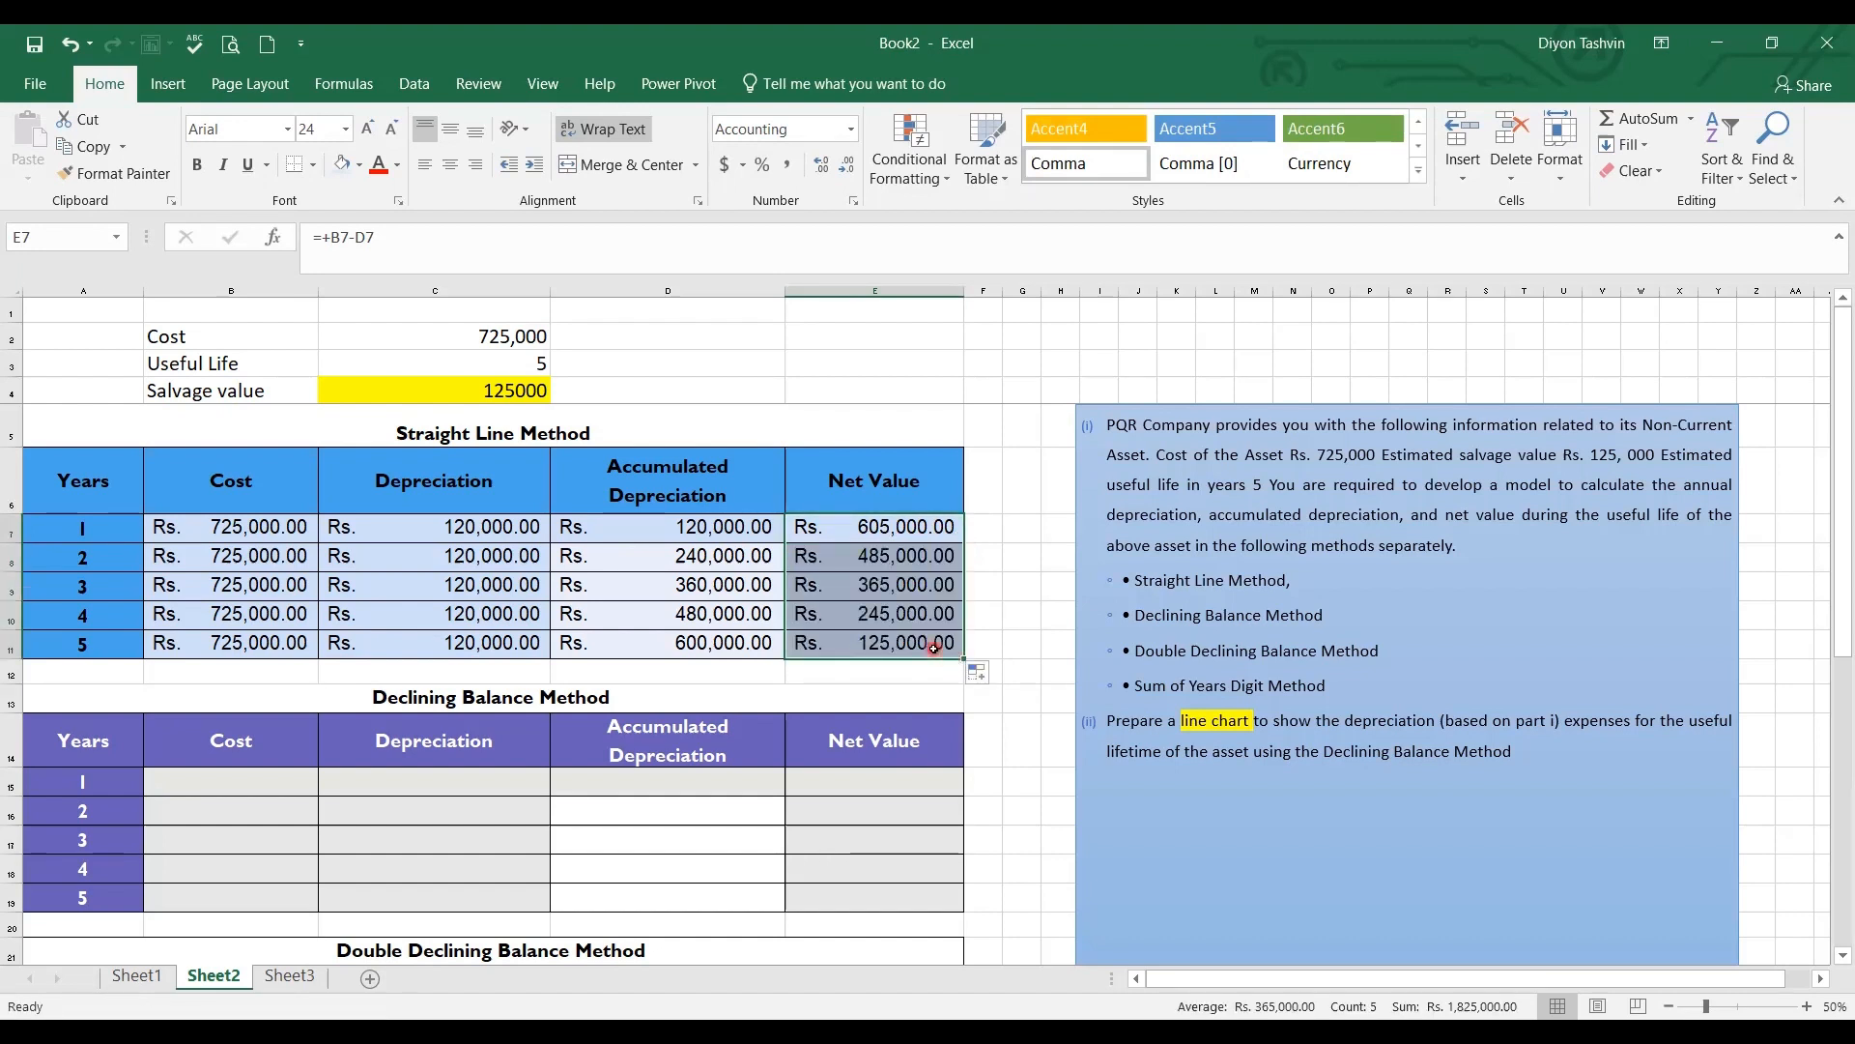
click(934, 649)
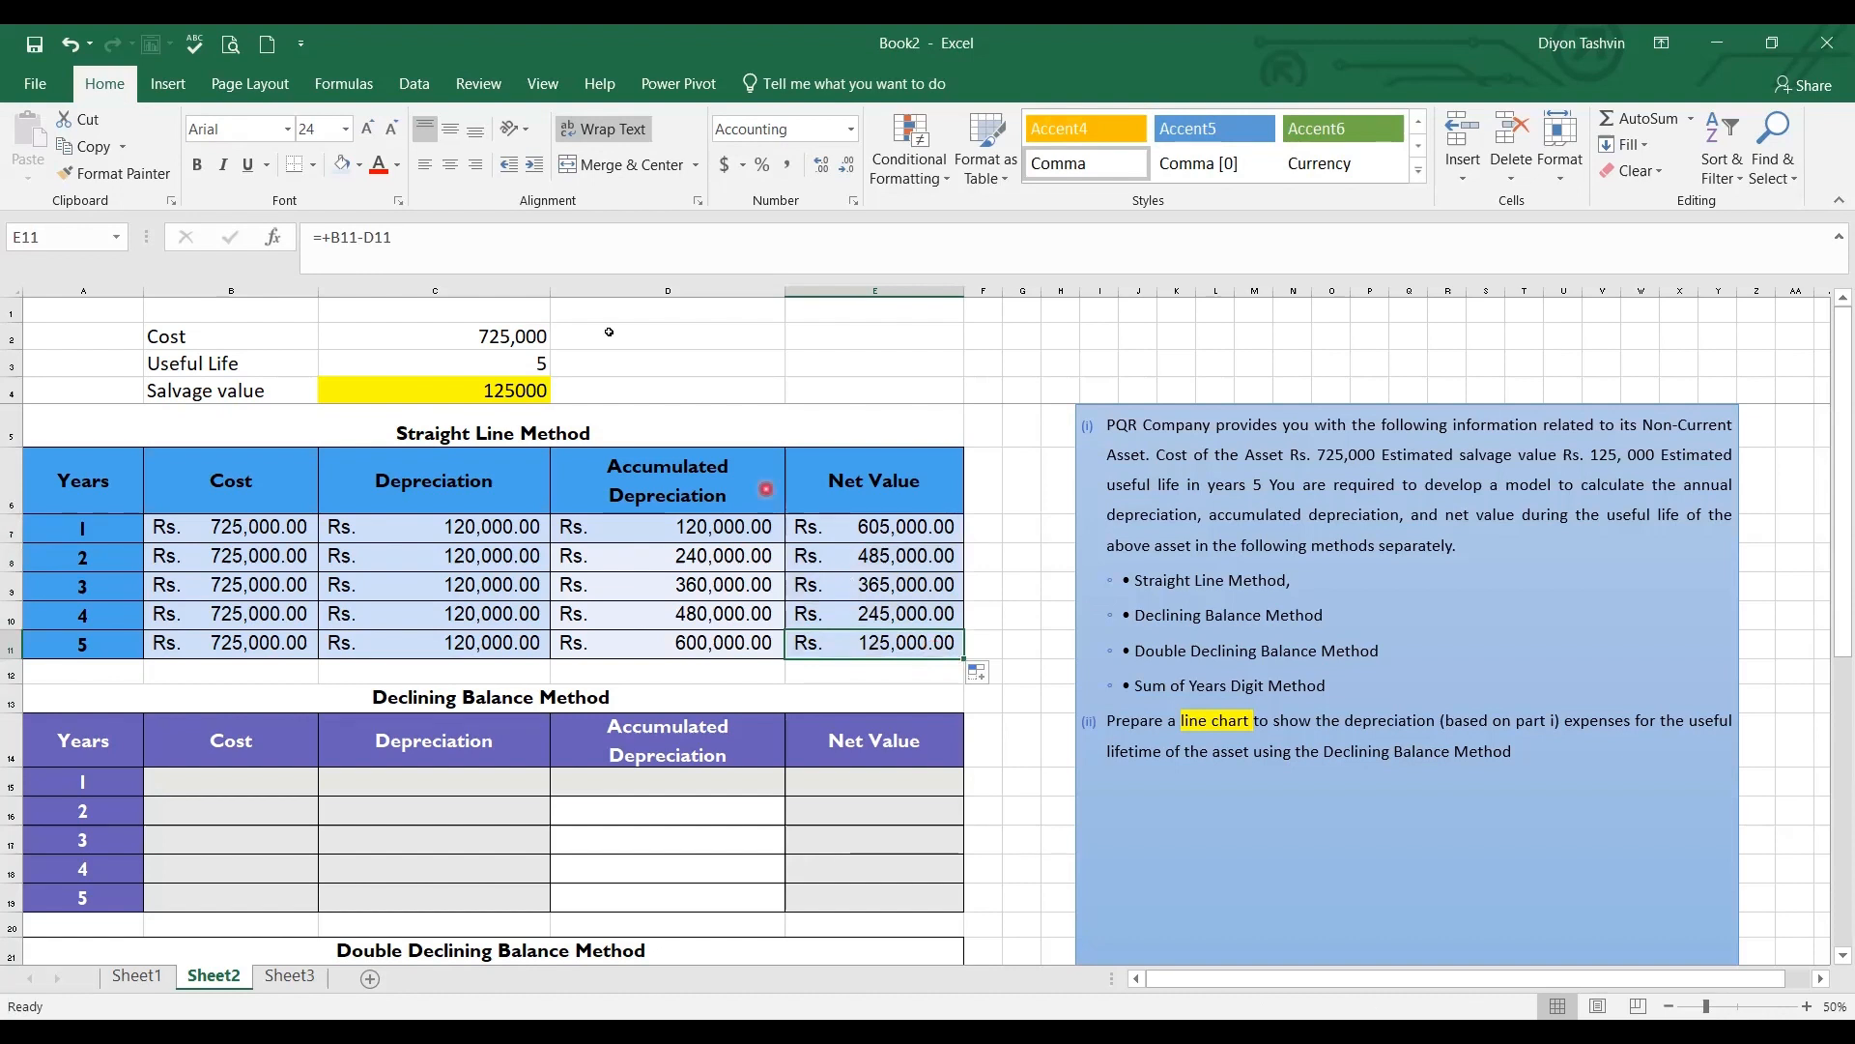
click(356, 175)
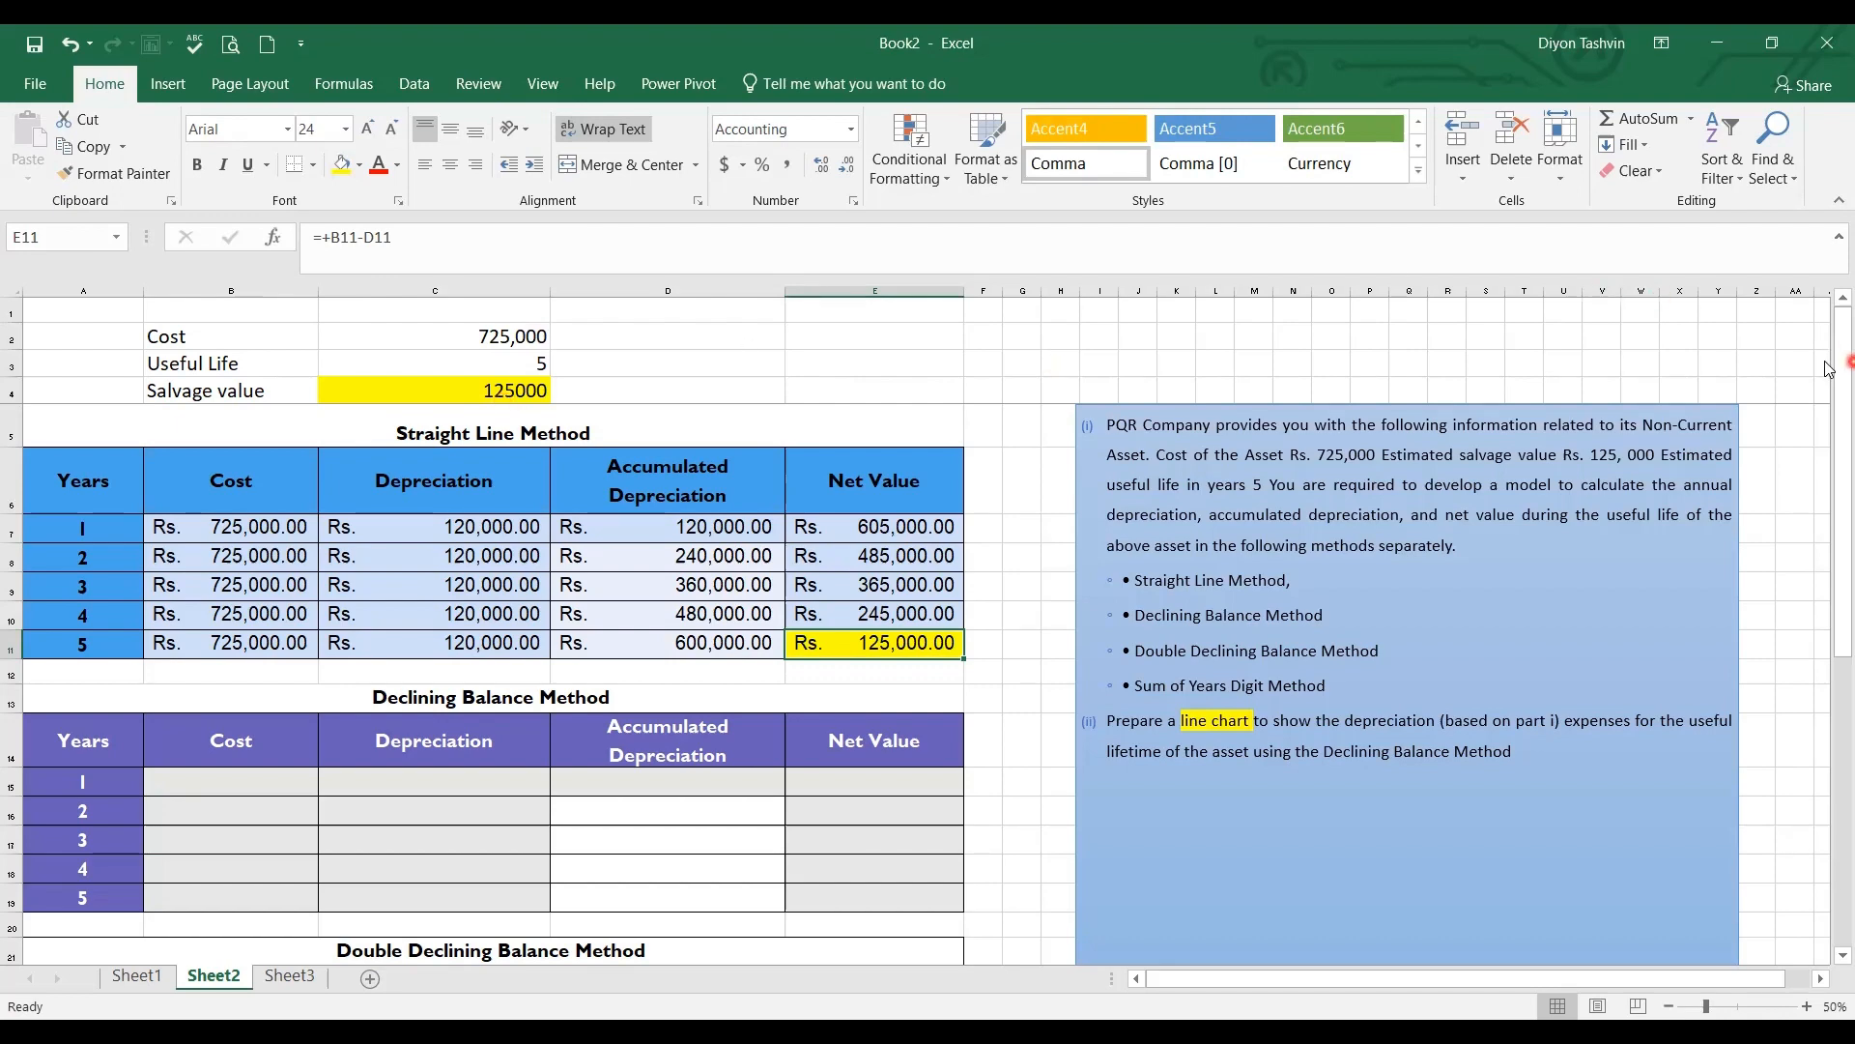
Enter the Declining Balance year 1 cost in B15 as +$C$2 and fill it down to B19
drag(1829, 369, 1829, 539)
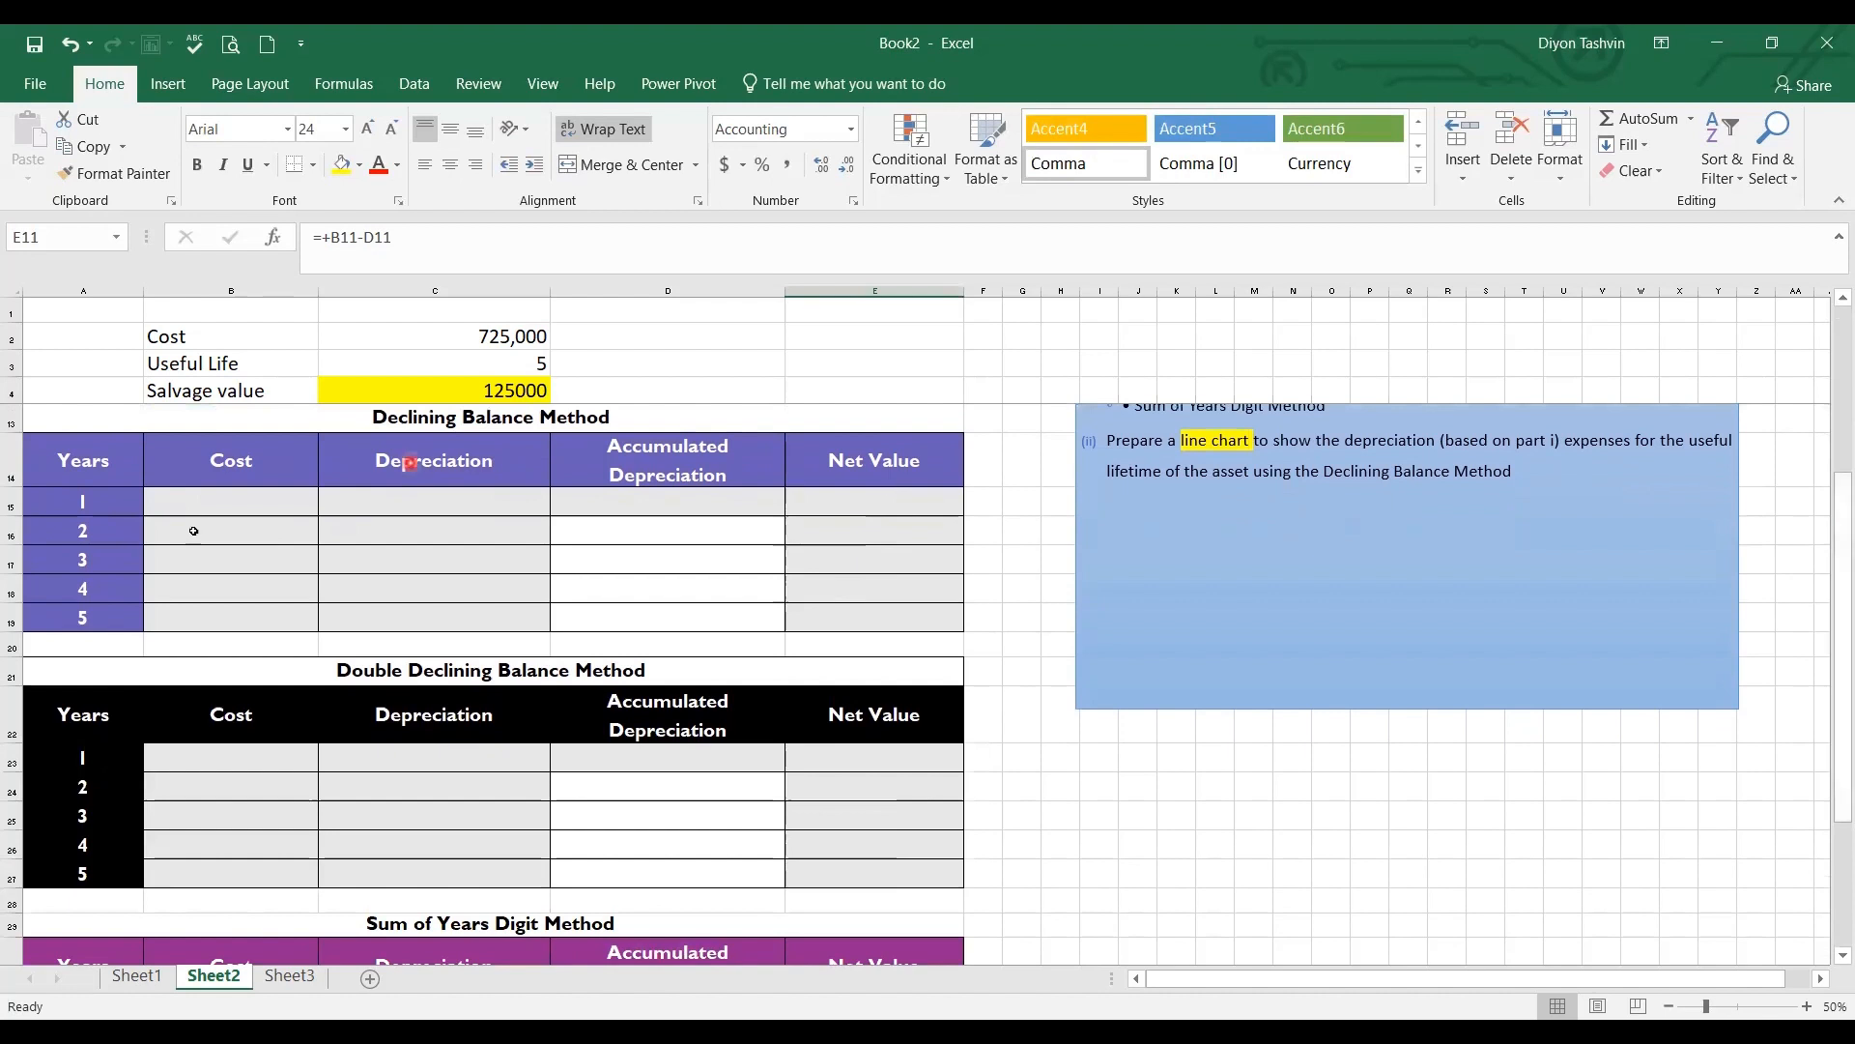
click(223, 507)
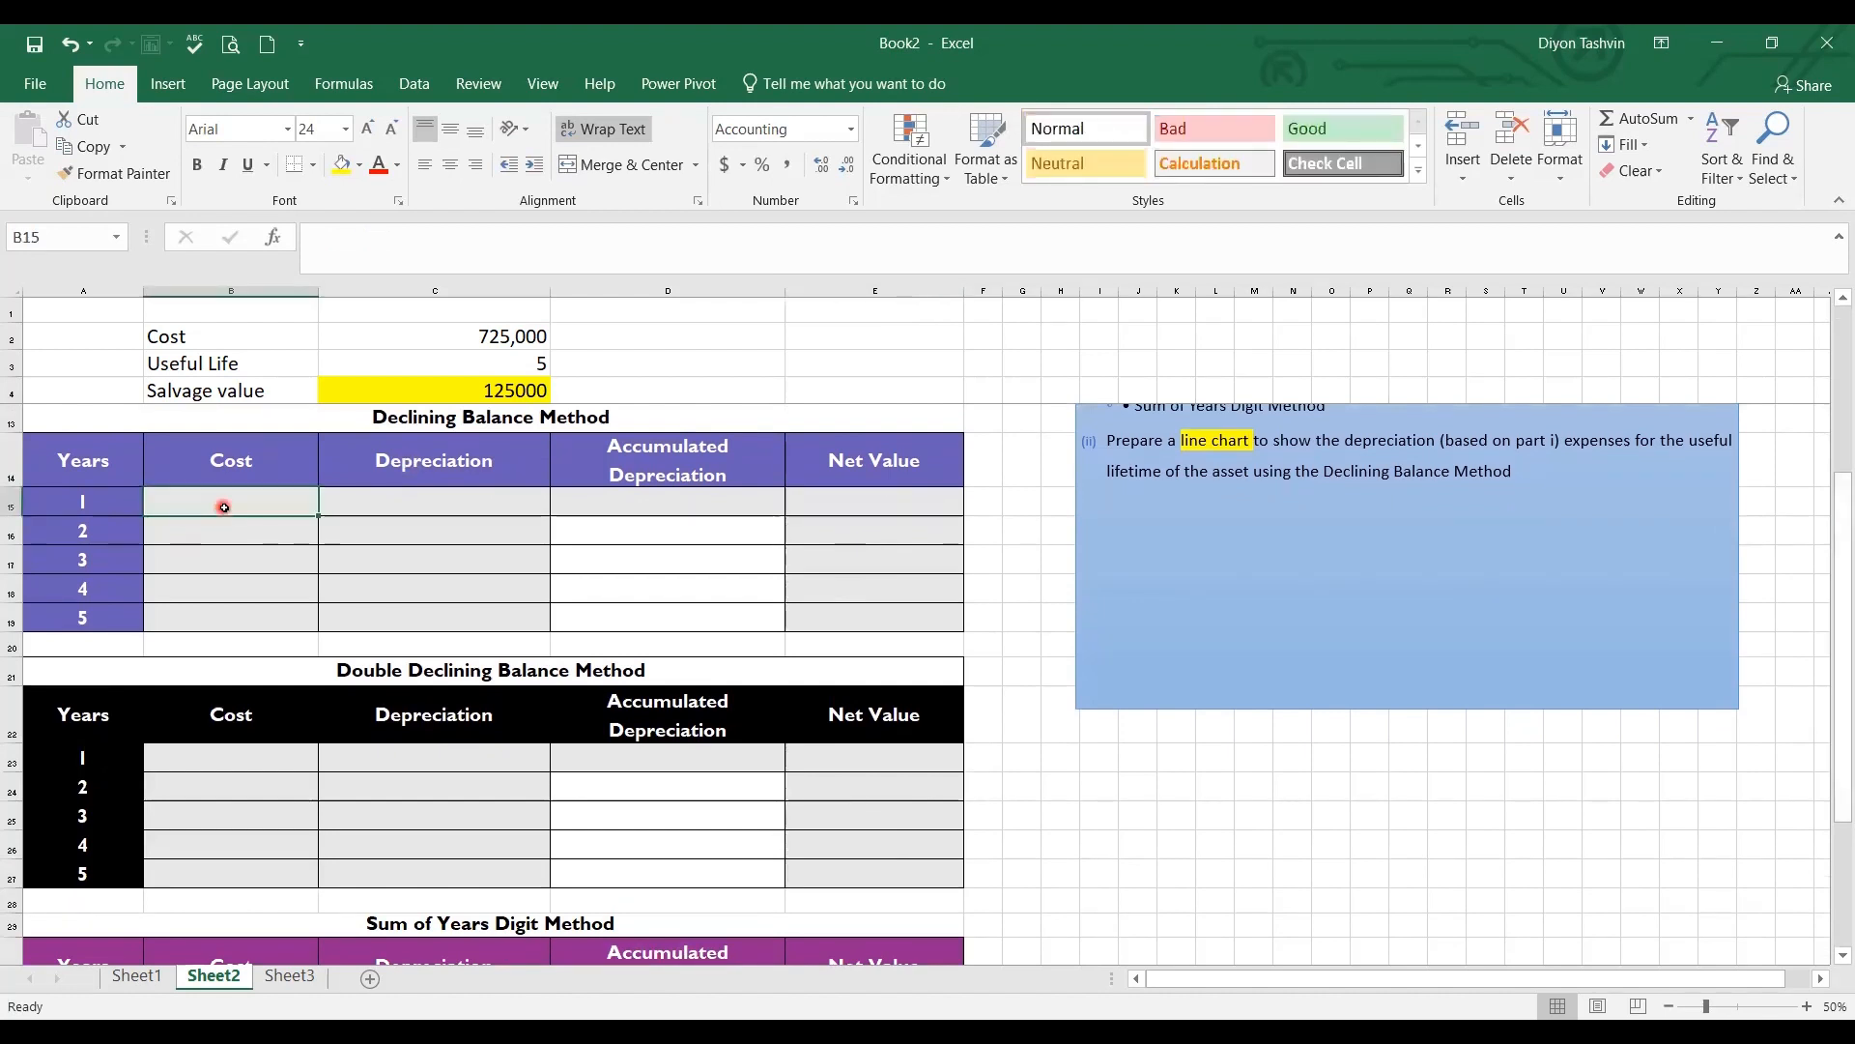
text(+)
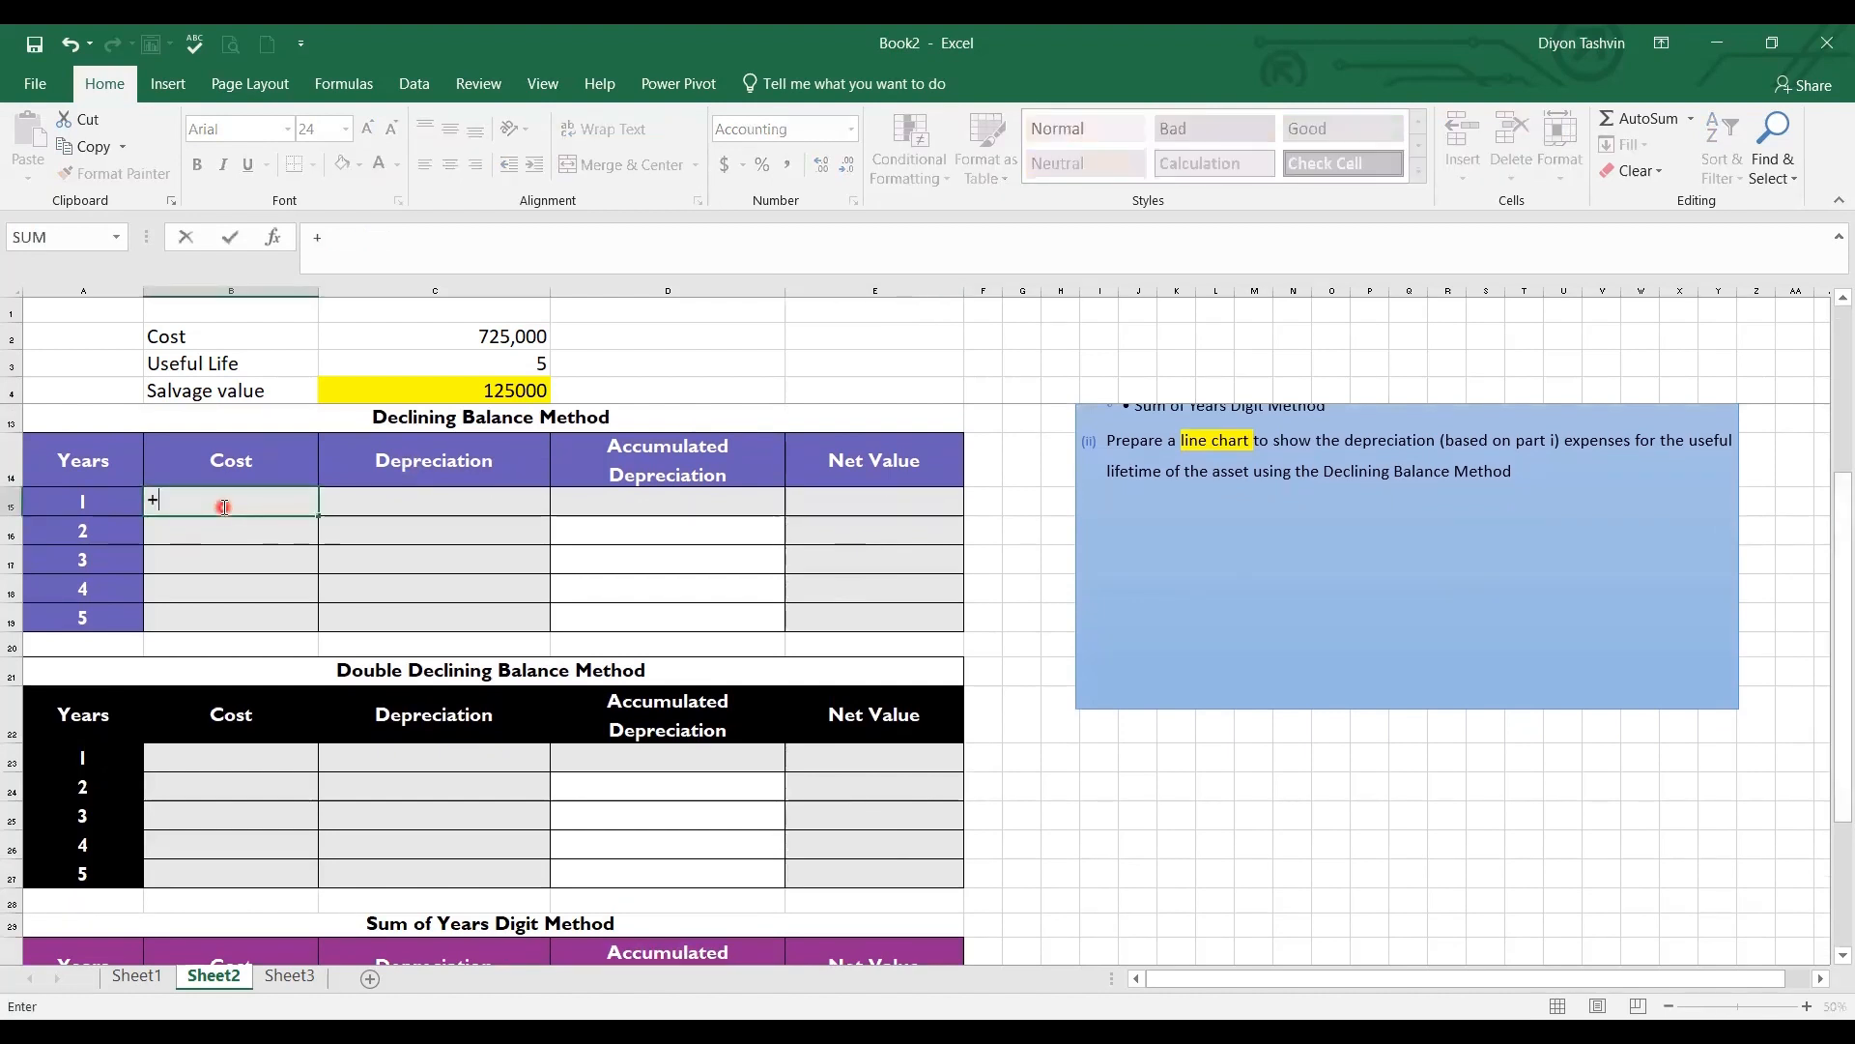
click(453, 335)
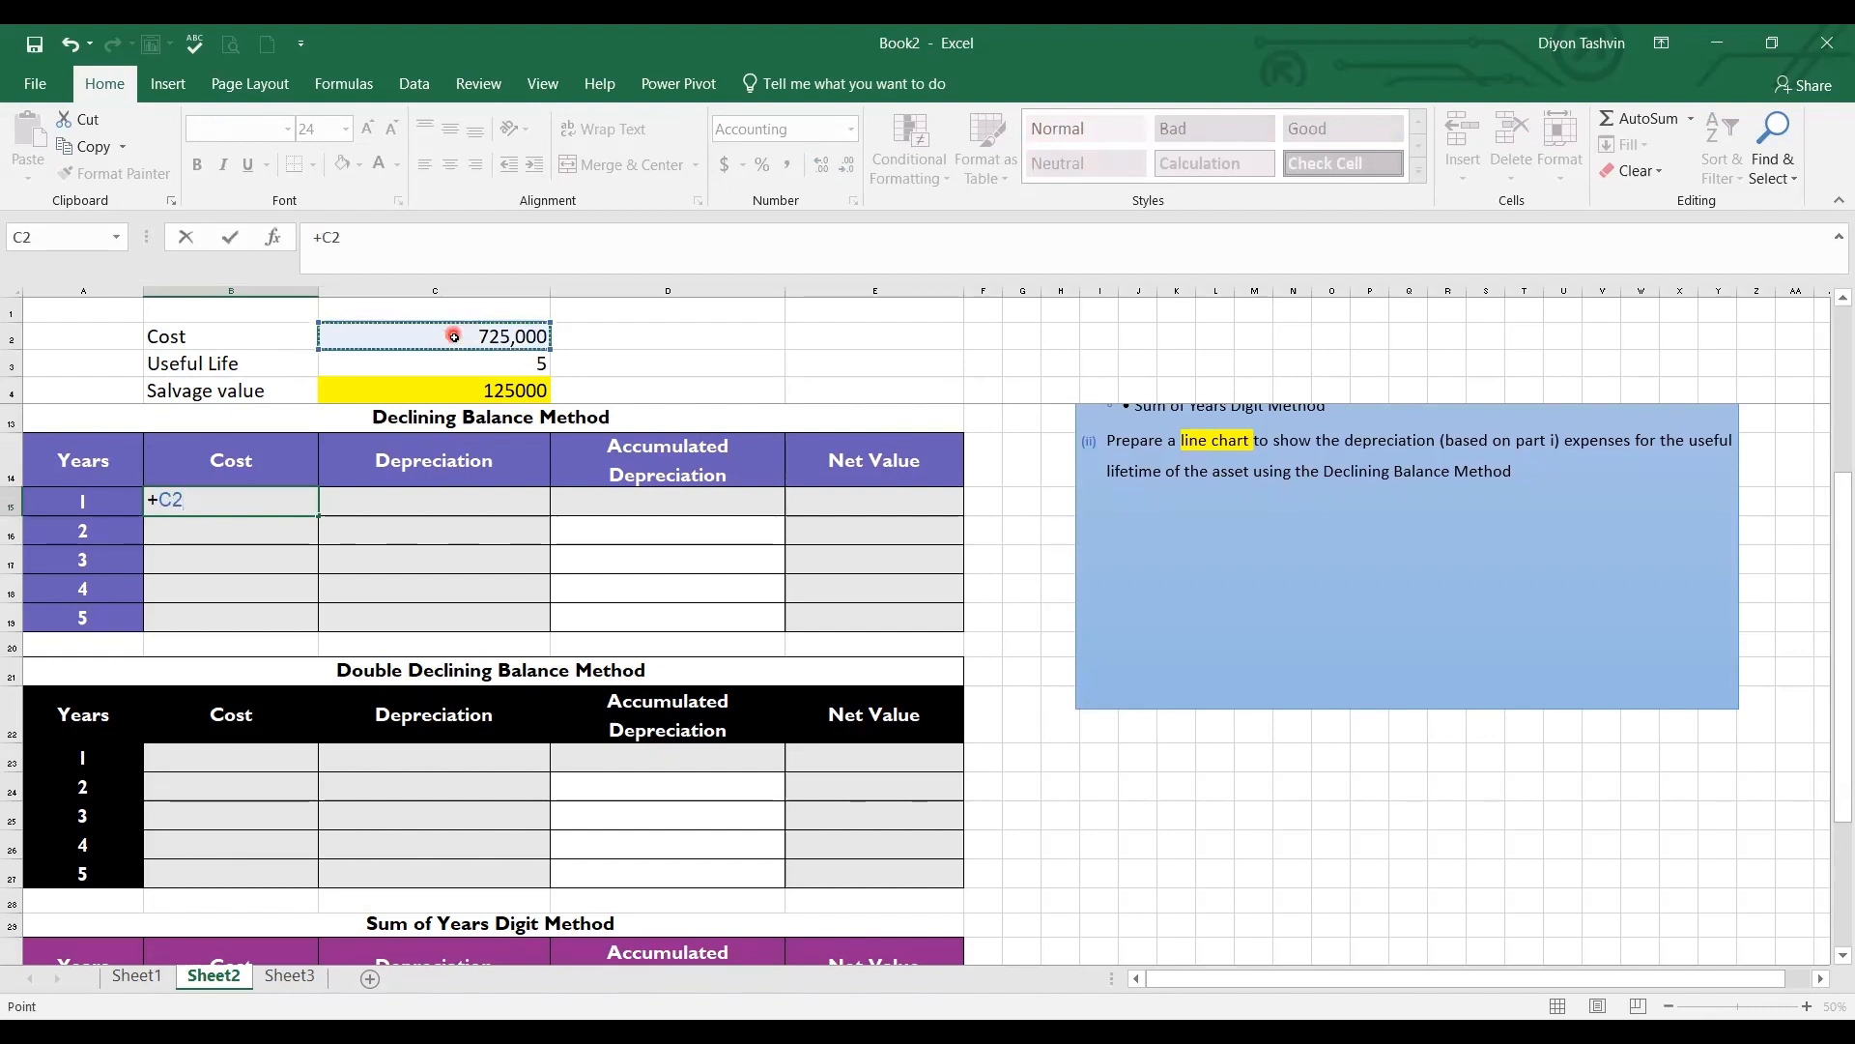
key(F4)
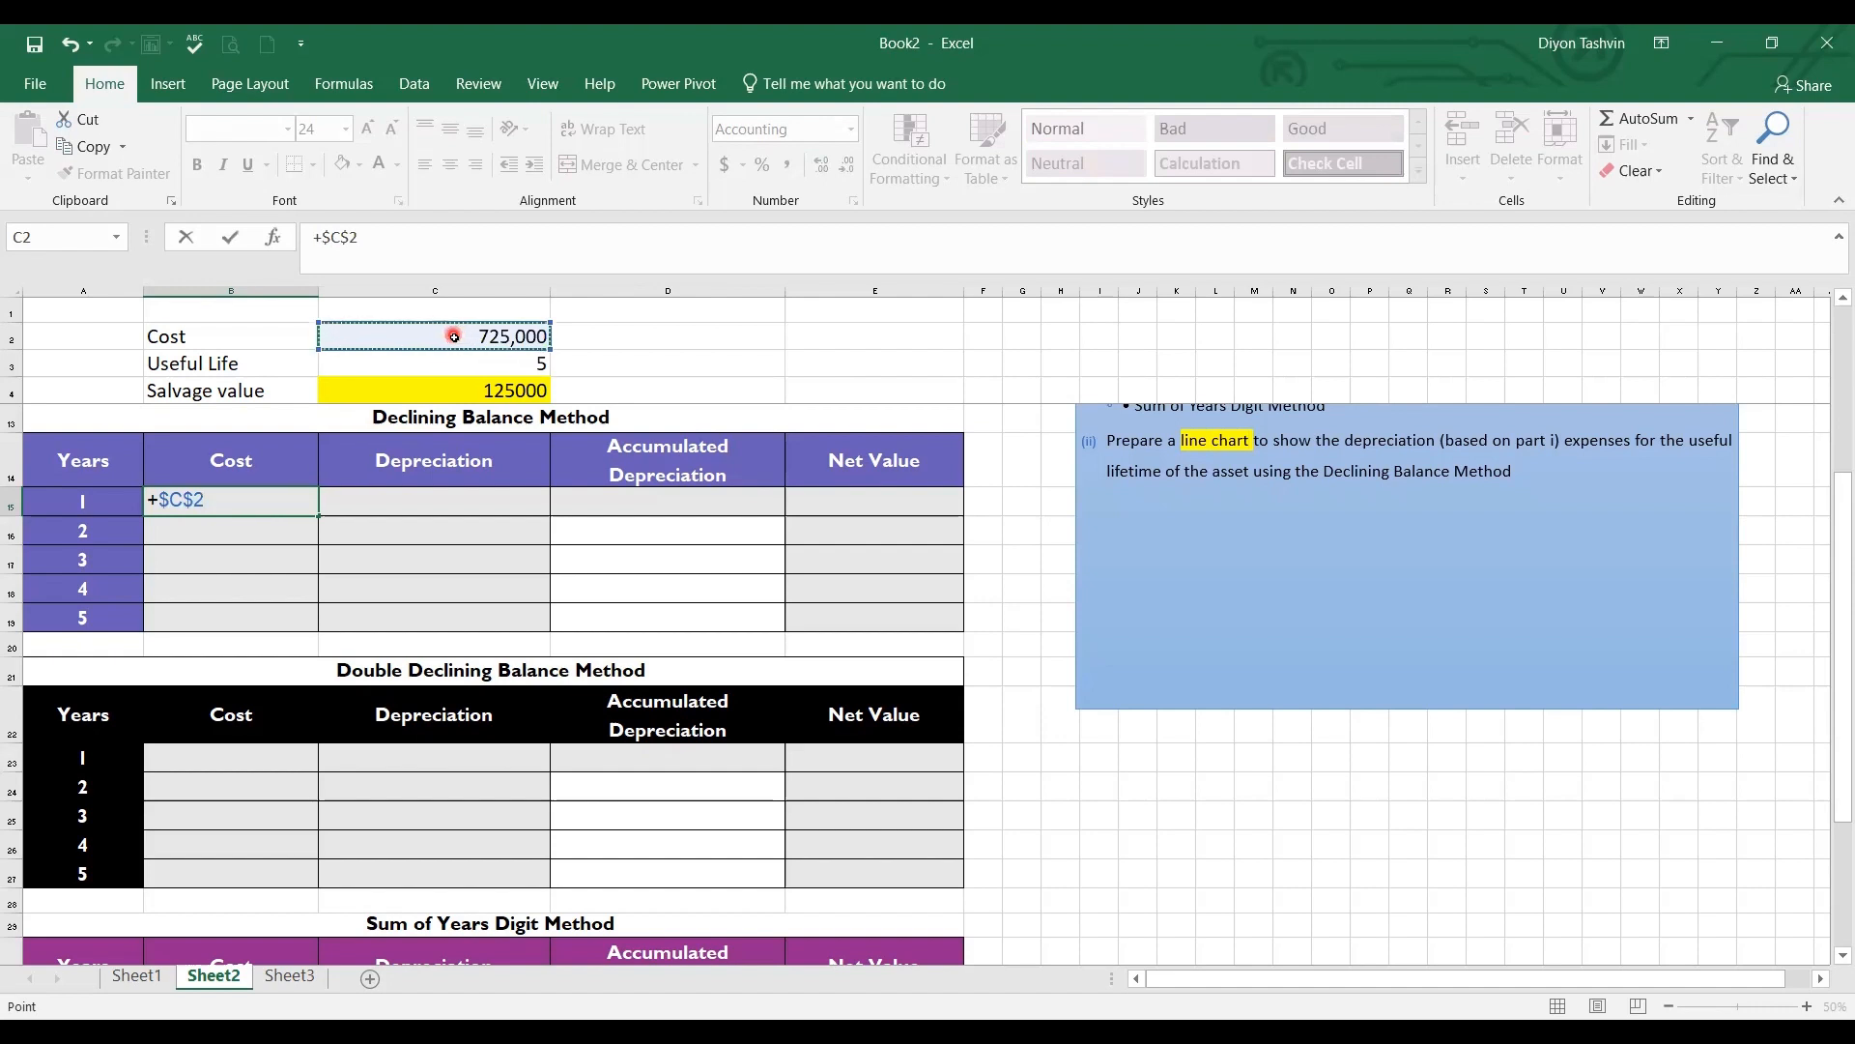
key(Return)
click(252, 506)
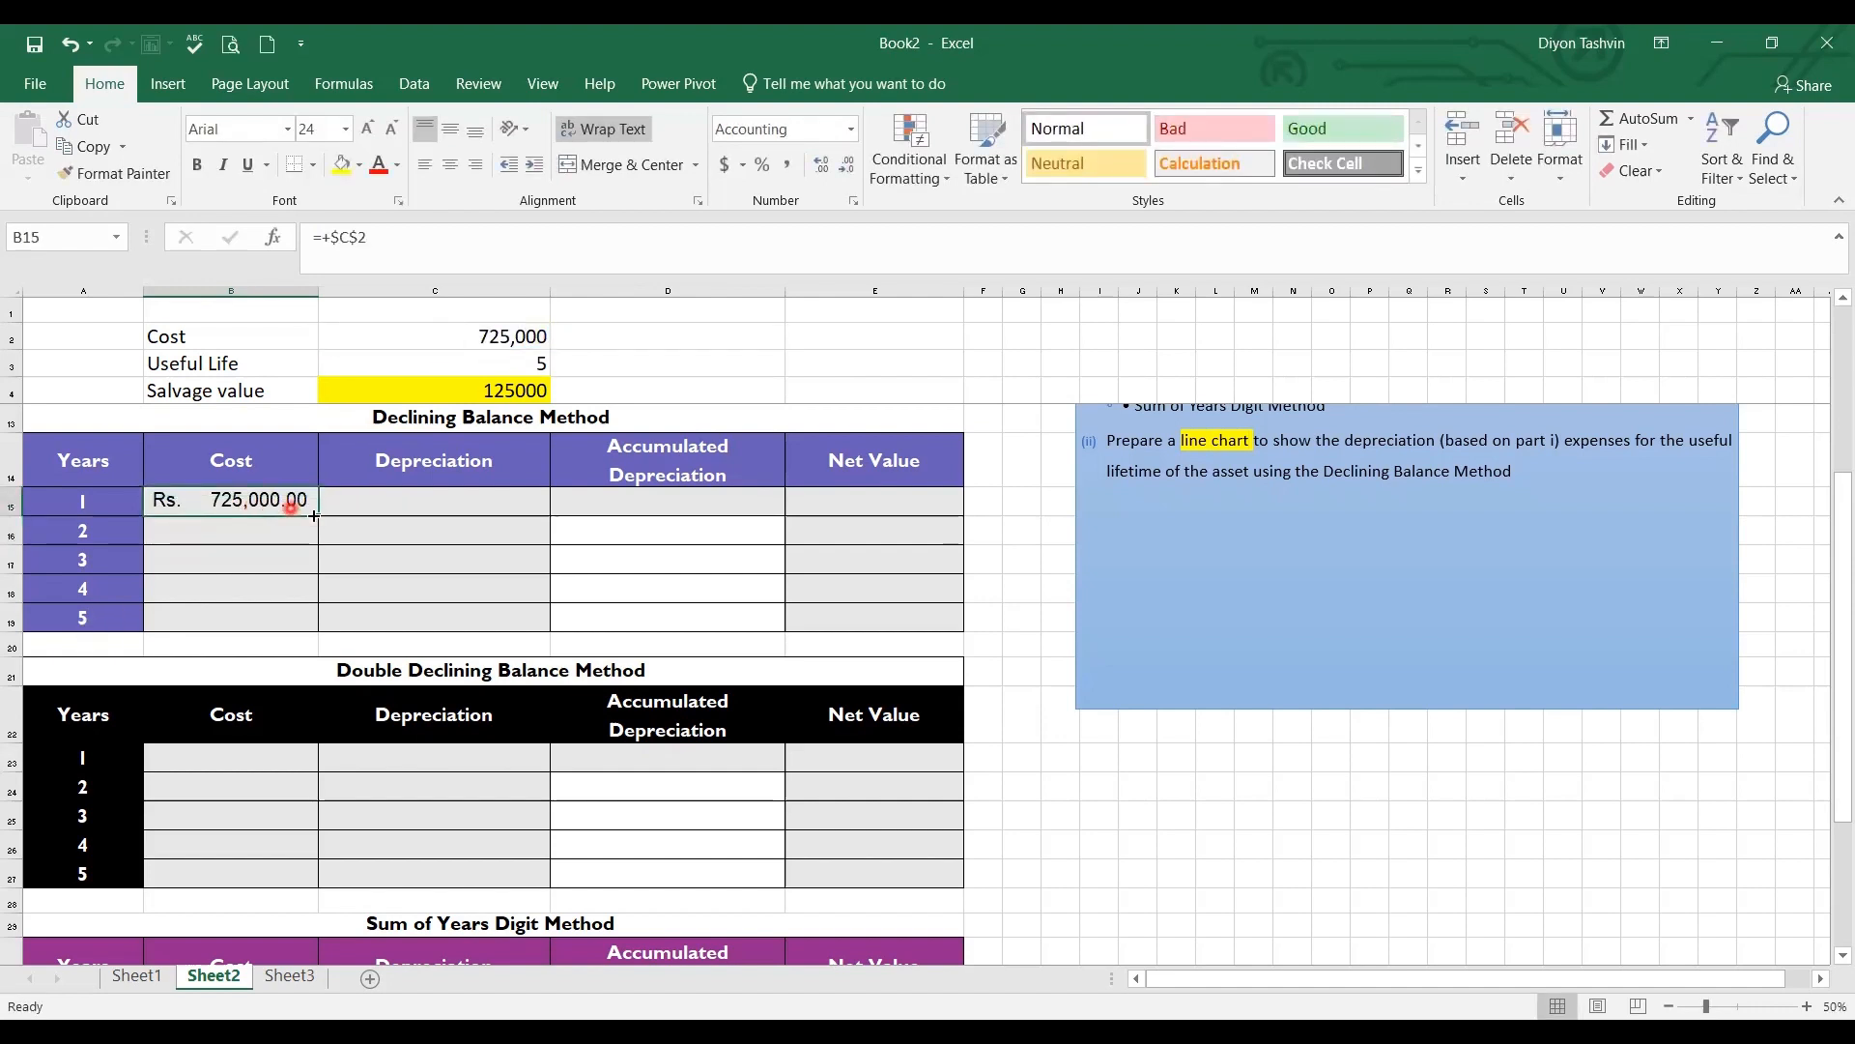
drag(318, 515, 309, 631)
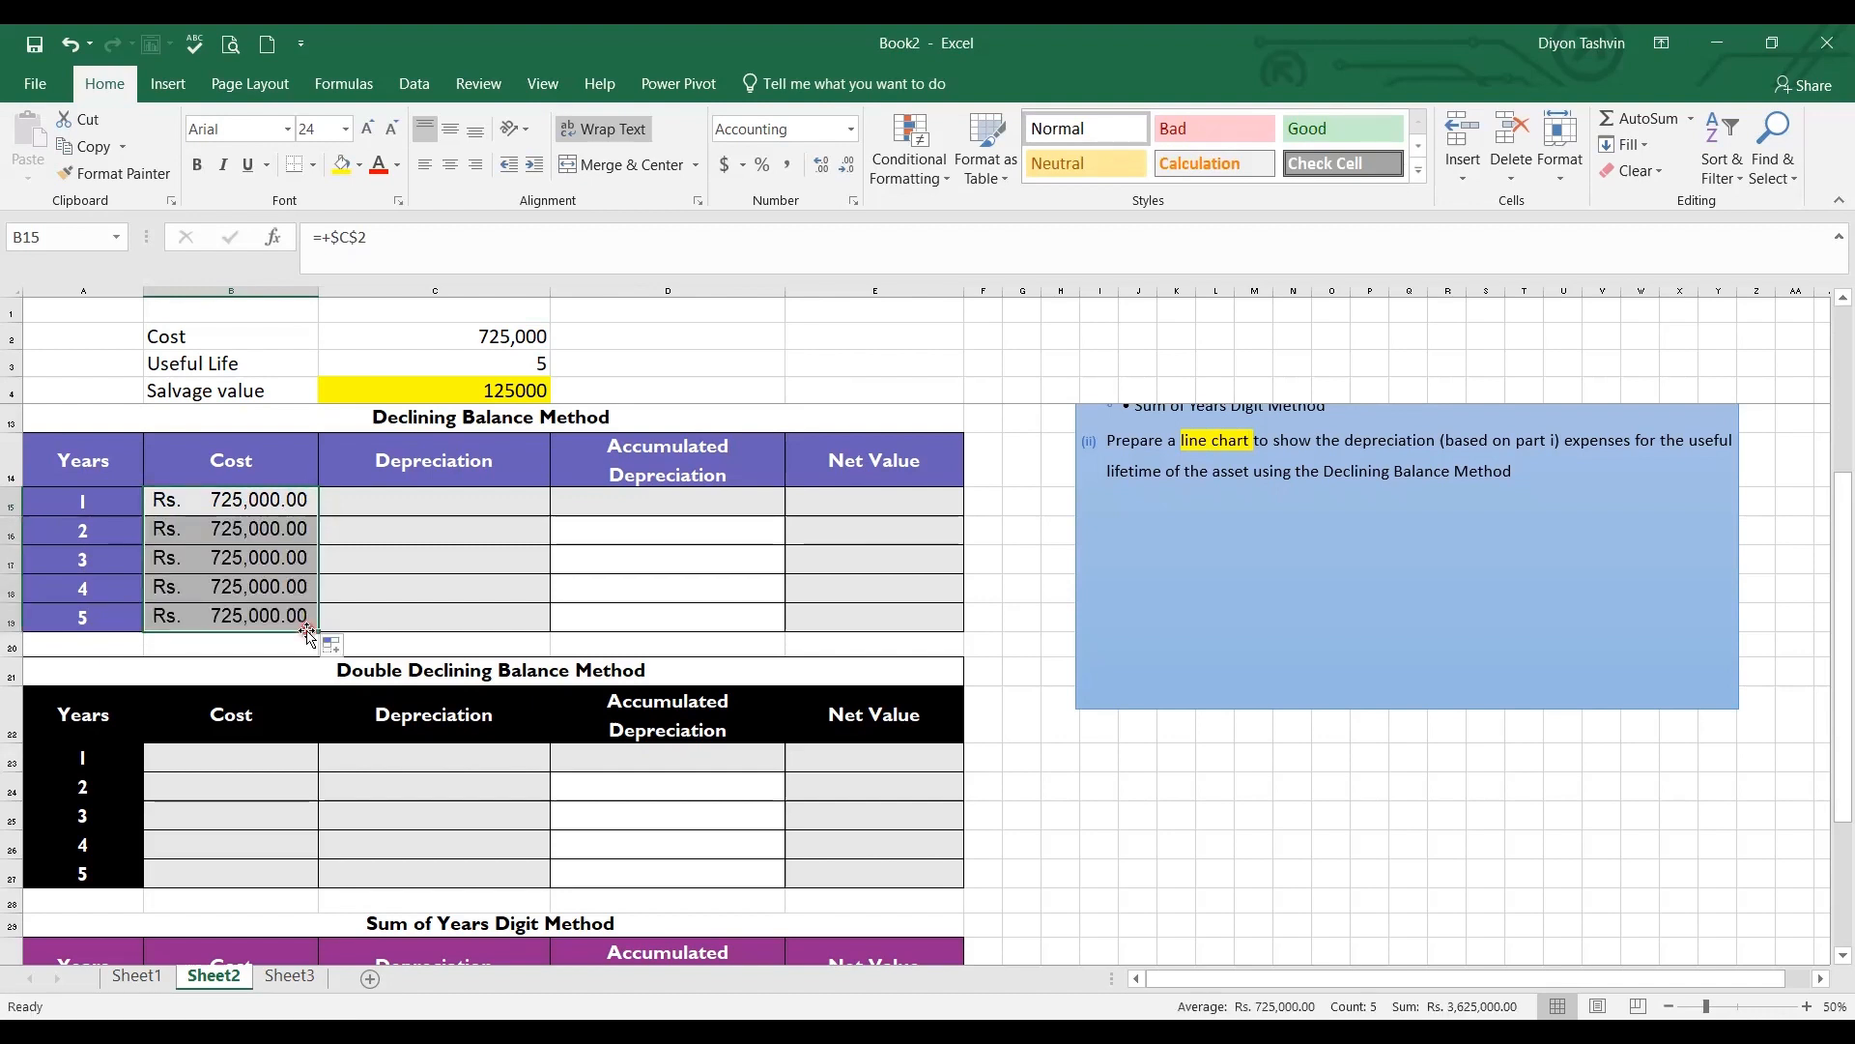
Begin a DB formula in C15 for year 1 depreciation with absolute references to cost $C$2 and salvage value $C$4
click(530, 500)
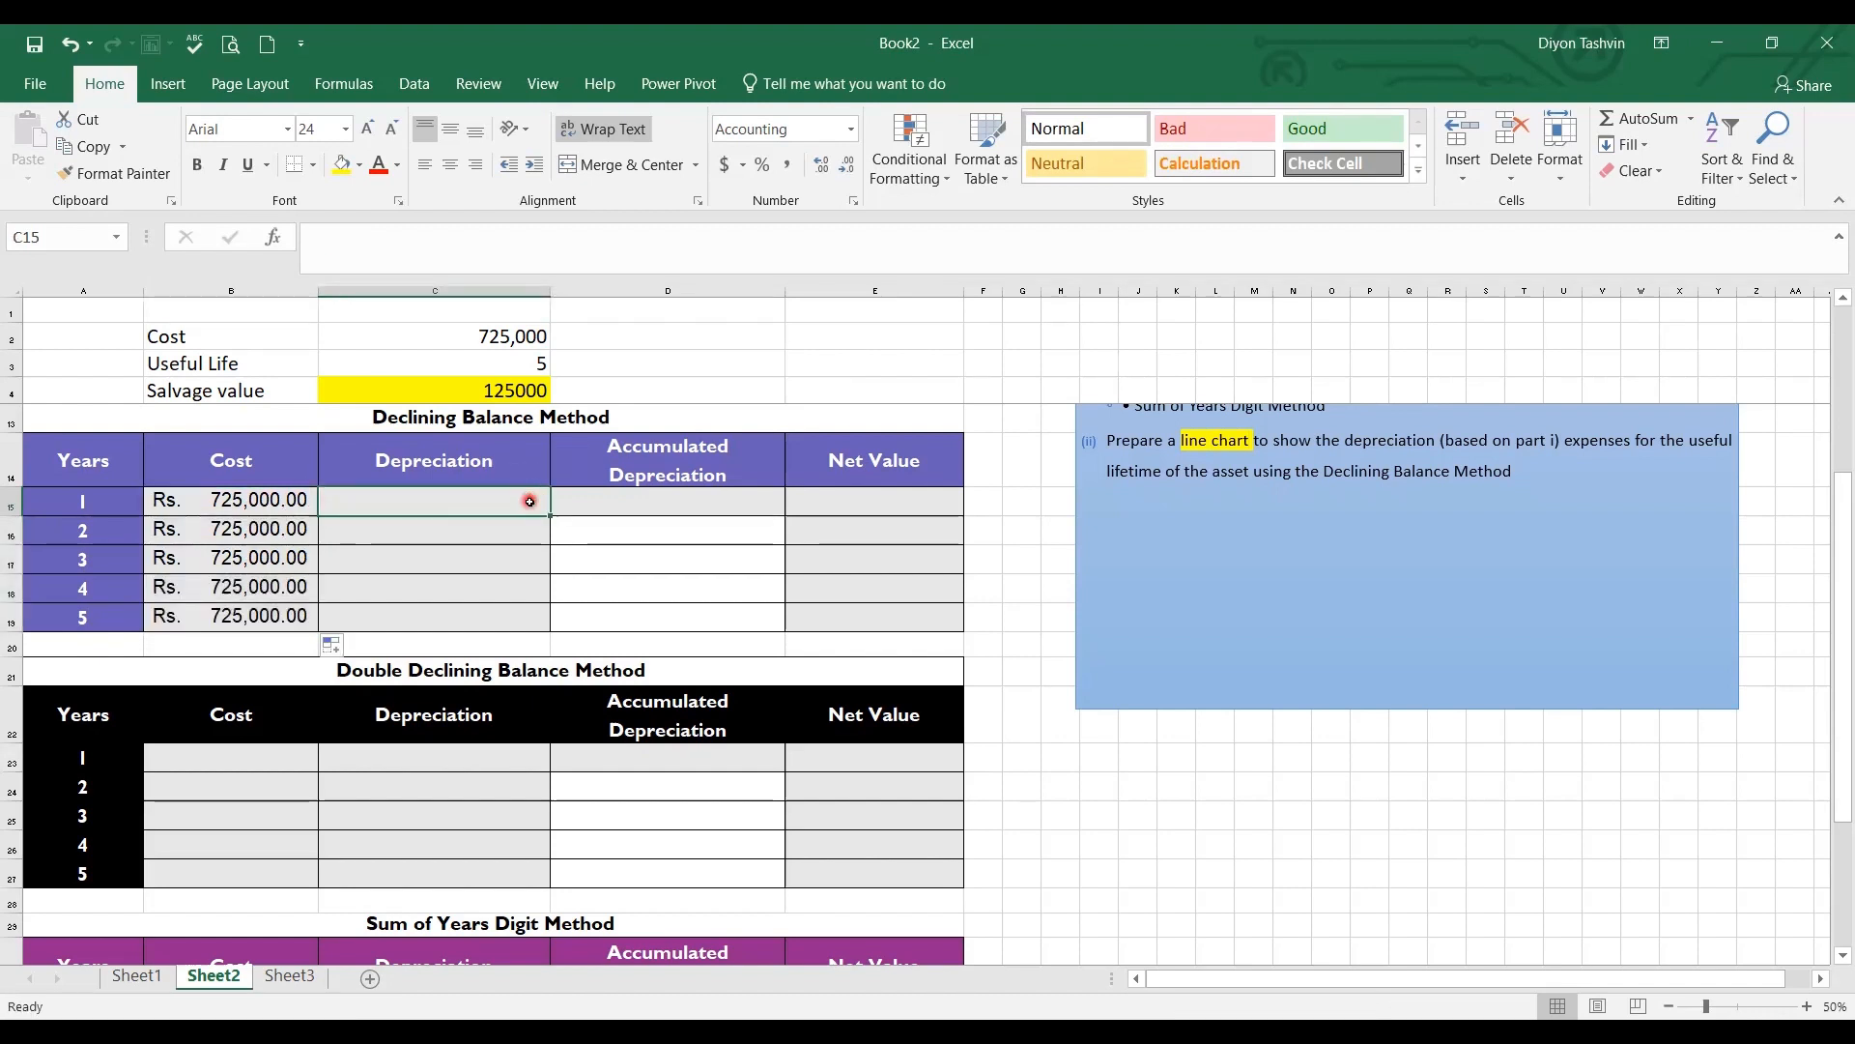
text(+)
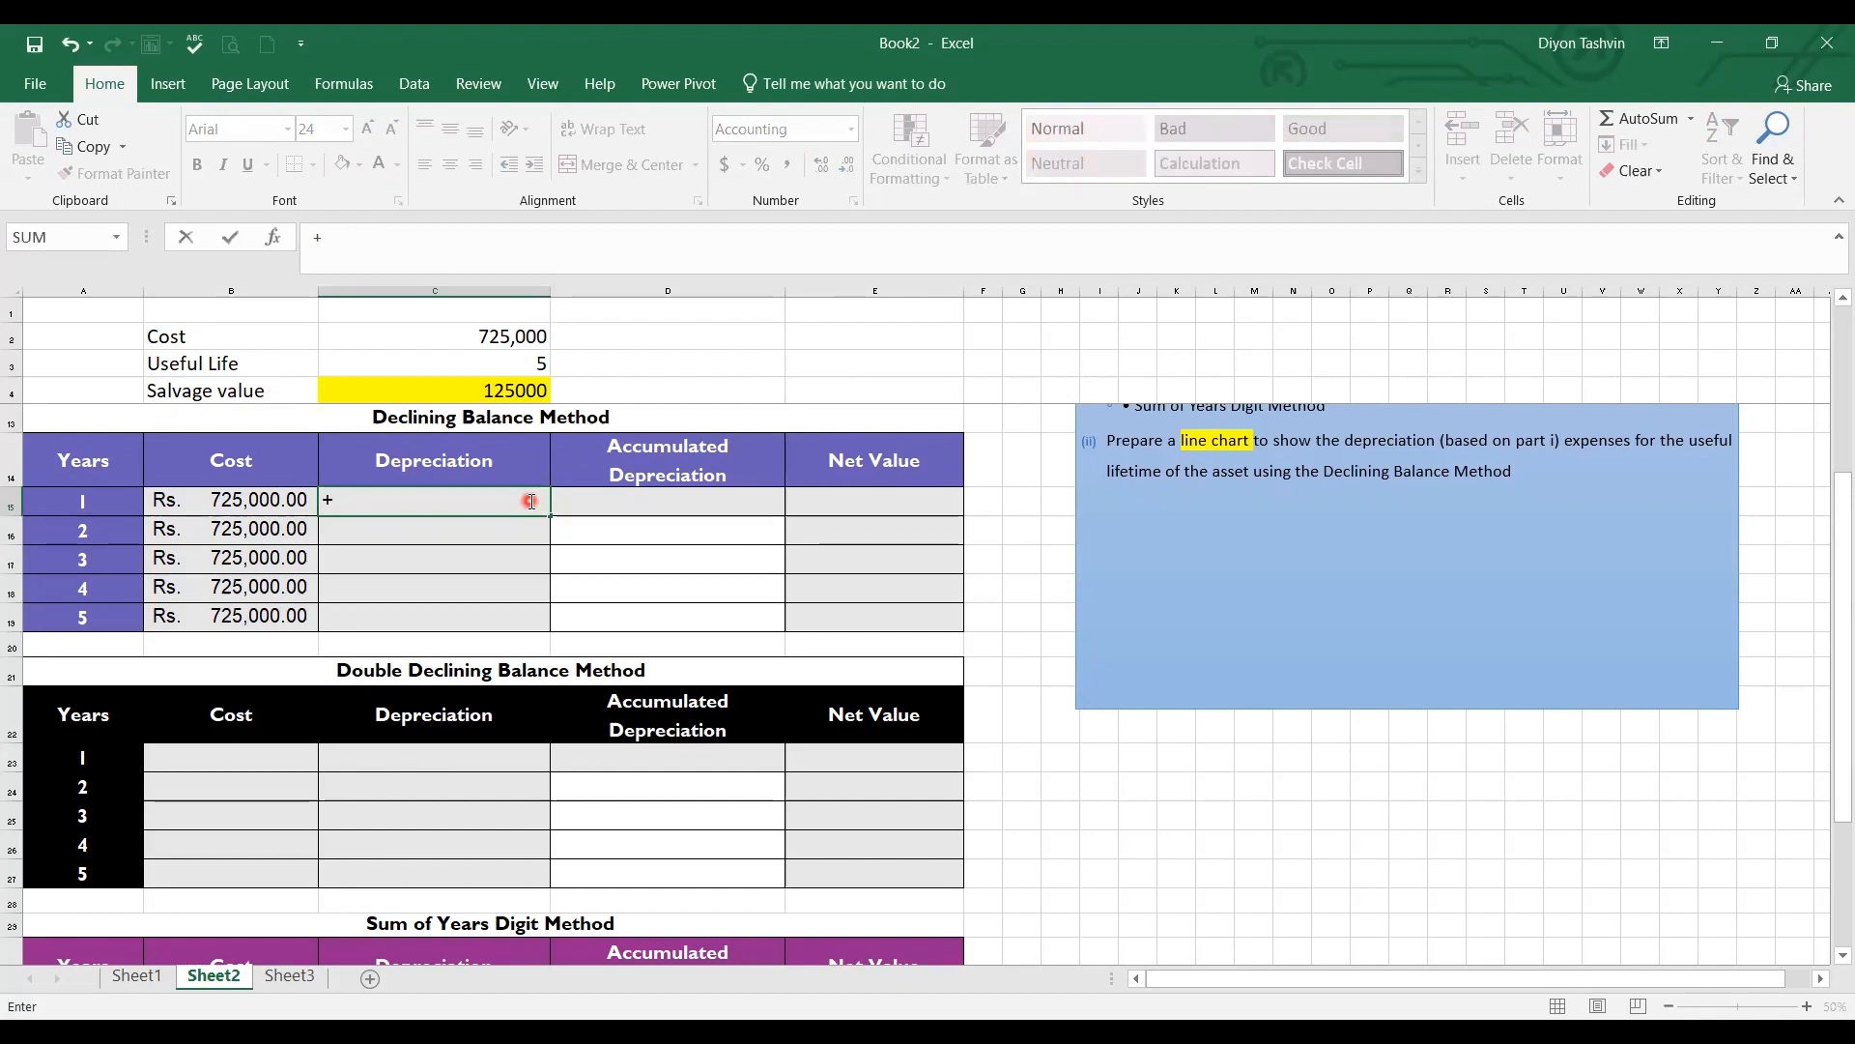
text(db)
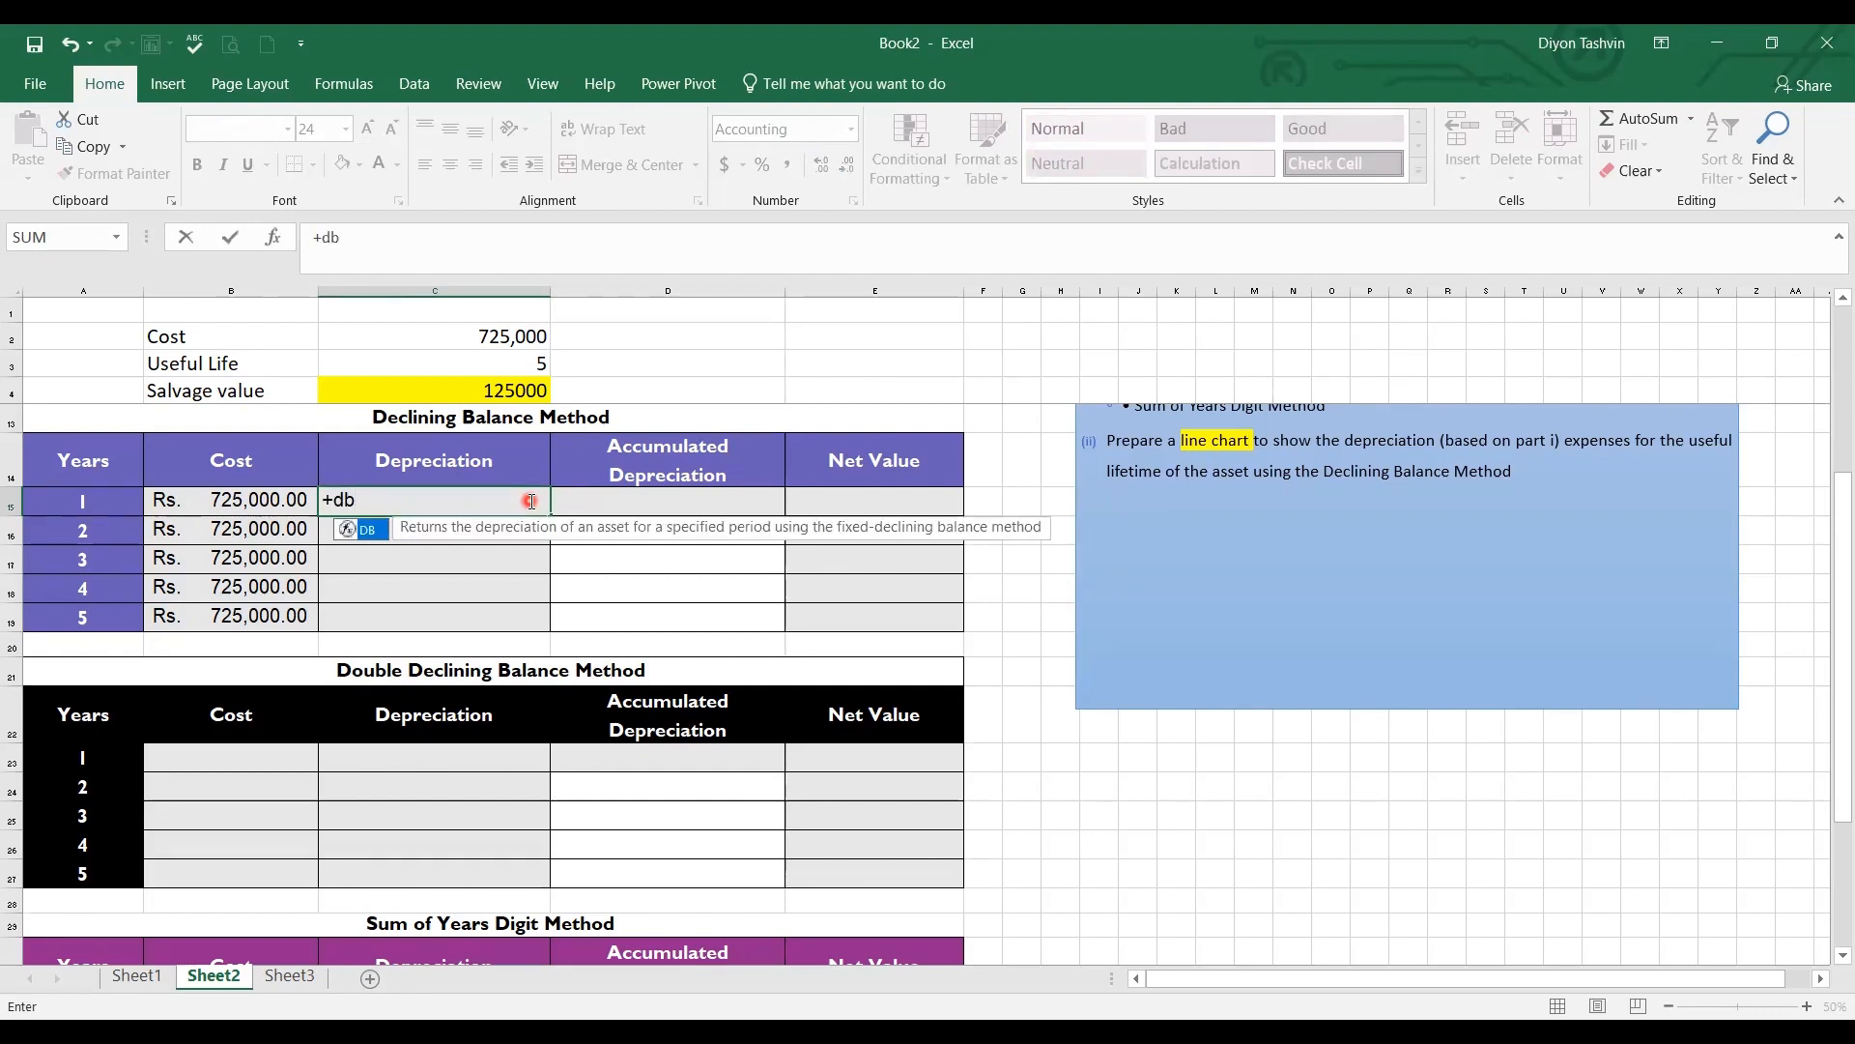
text(()
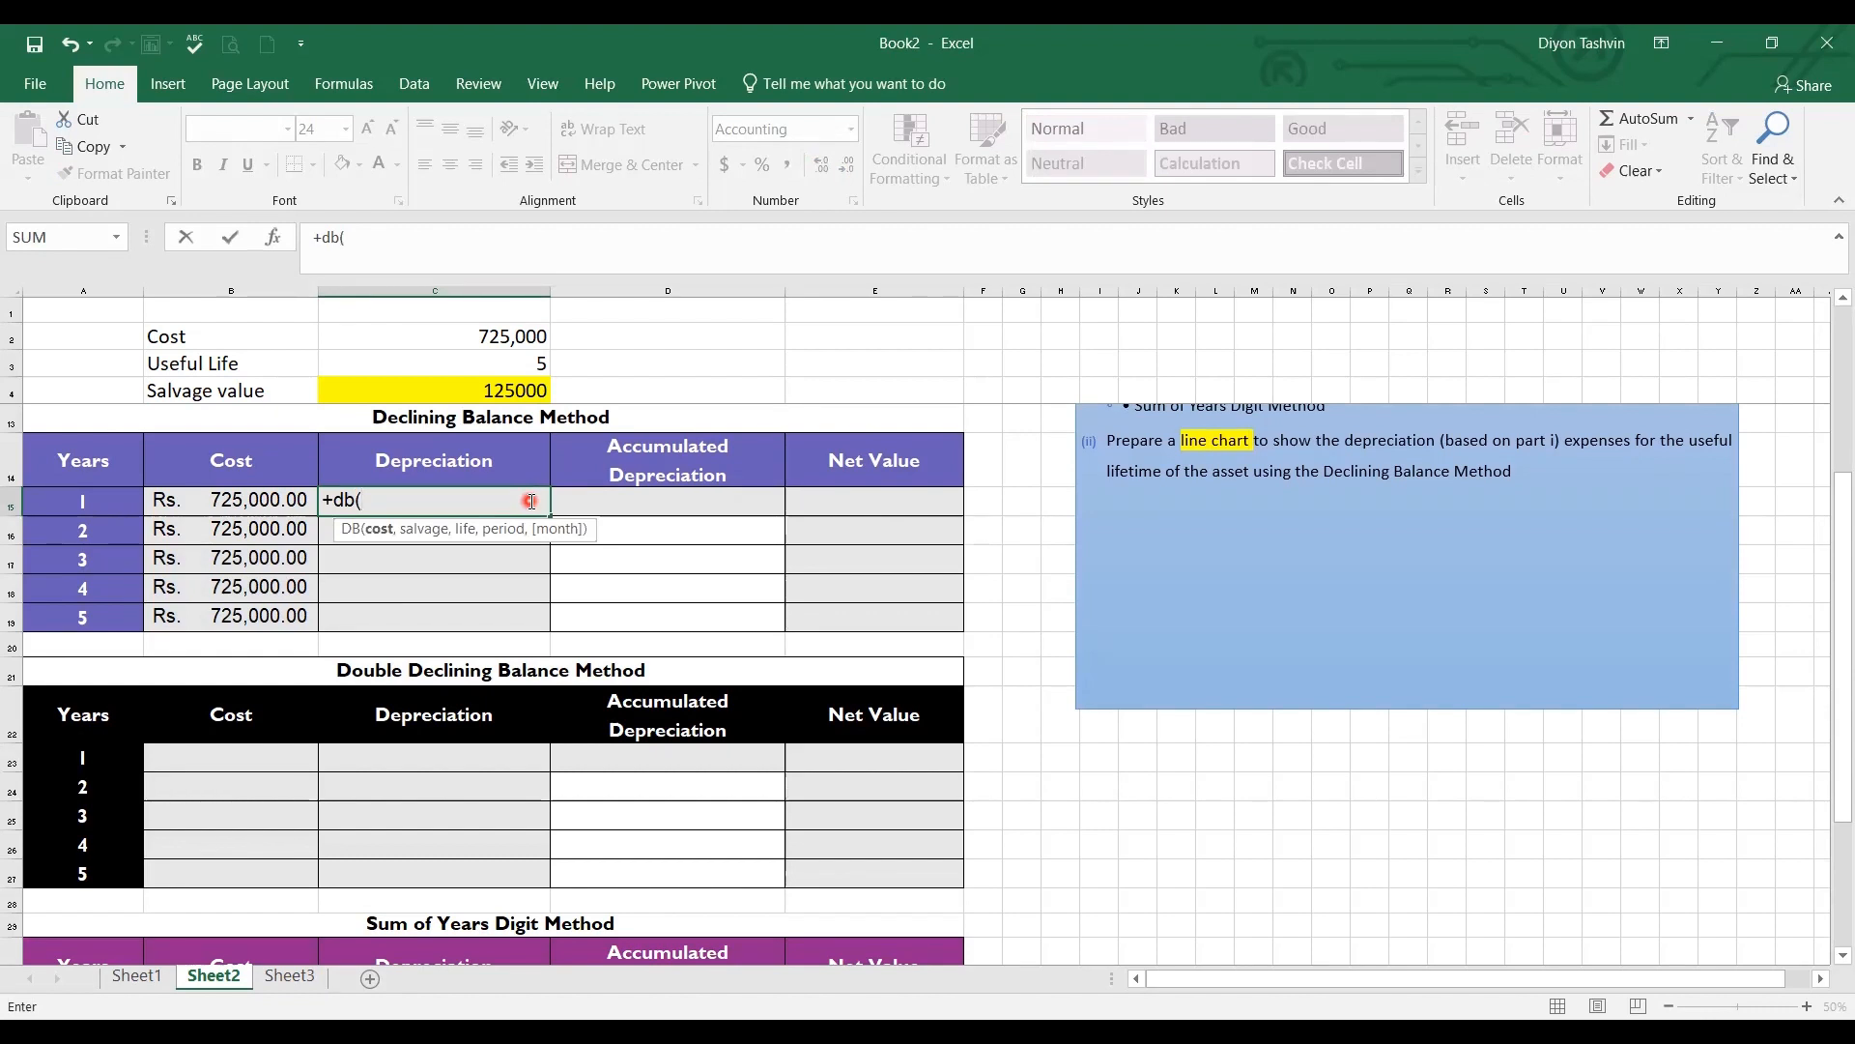
click(476, 332)
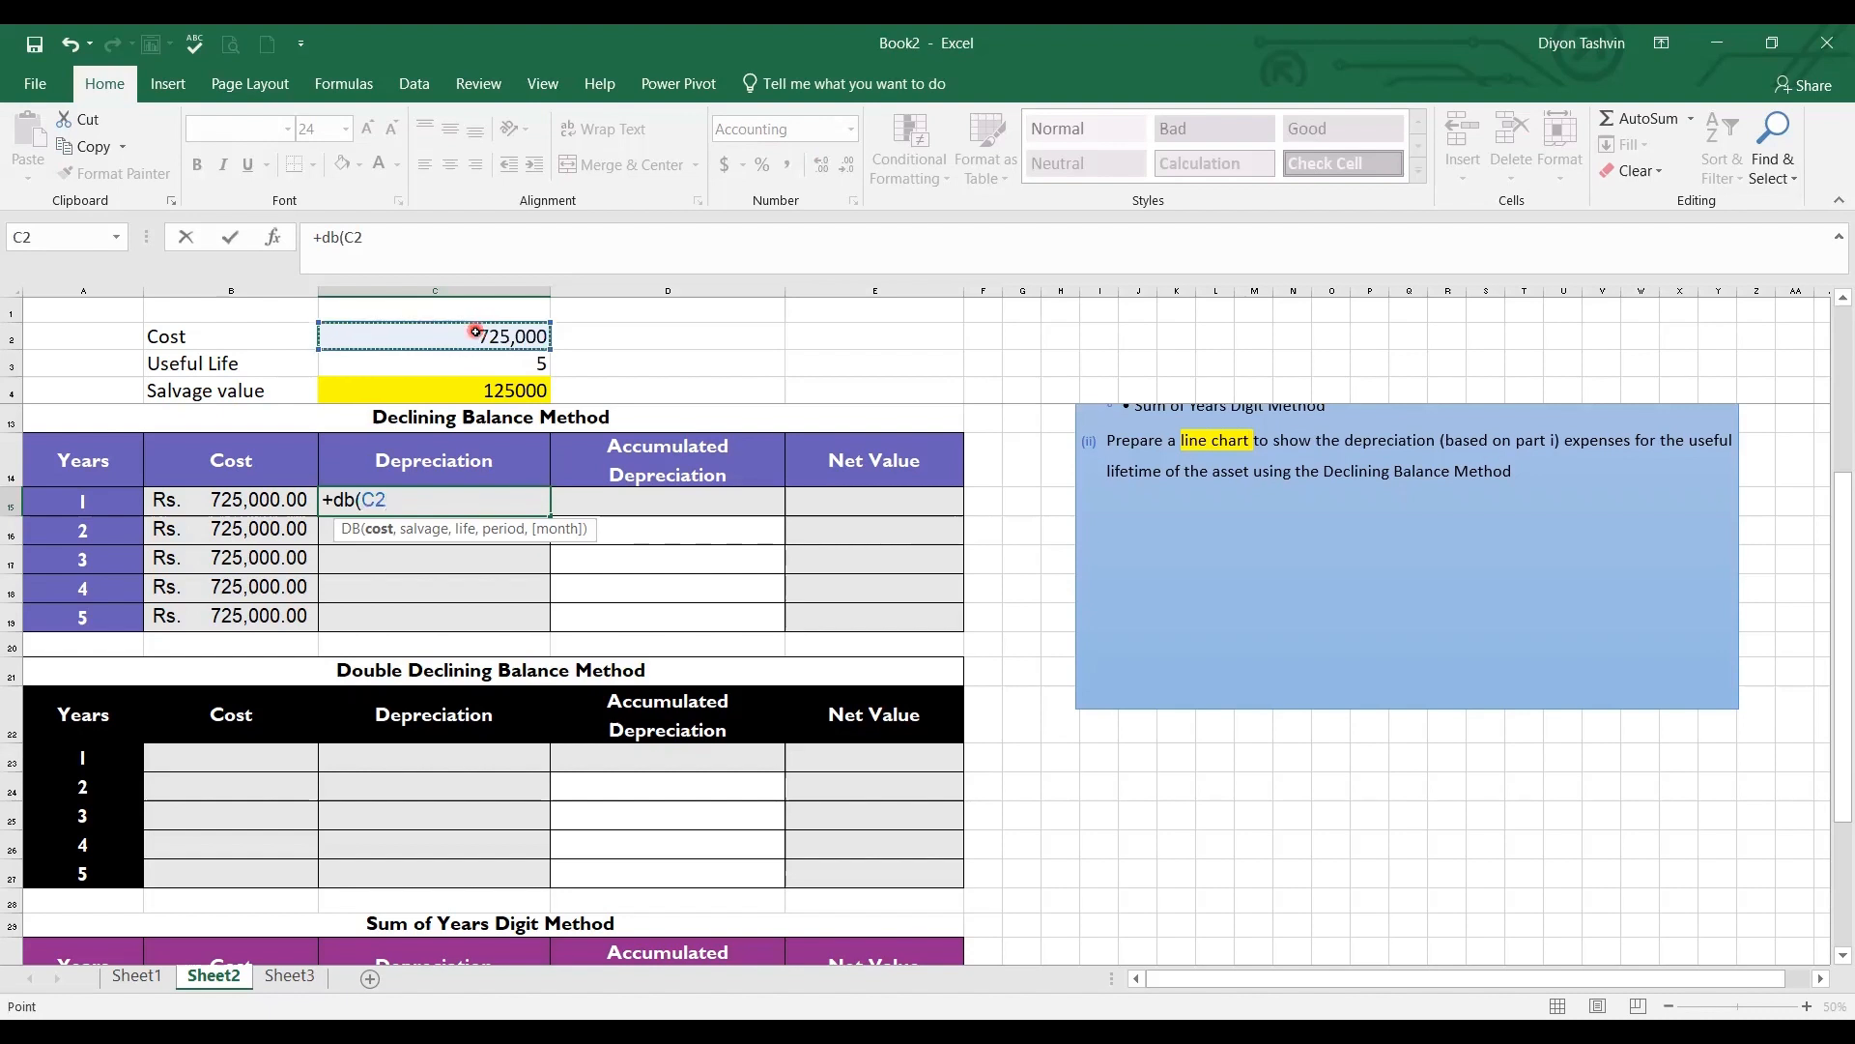
key(F4)
text(,)
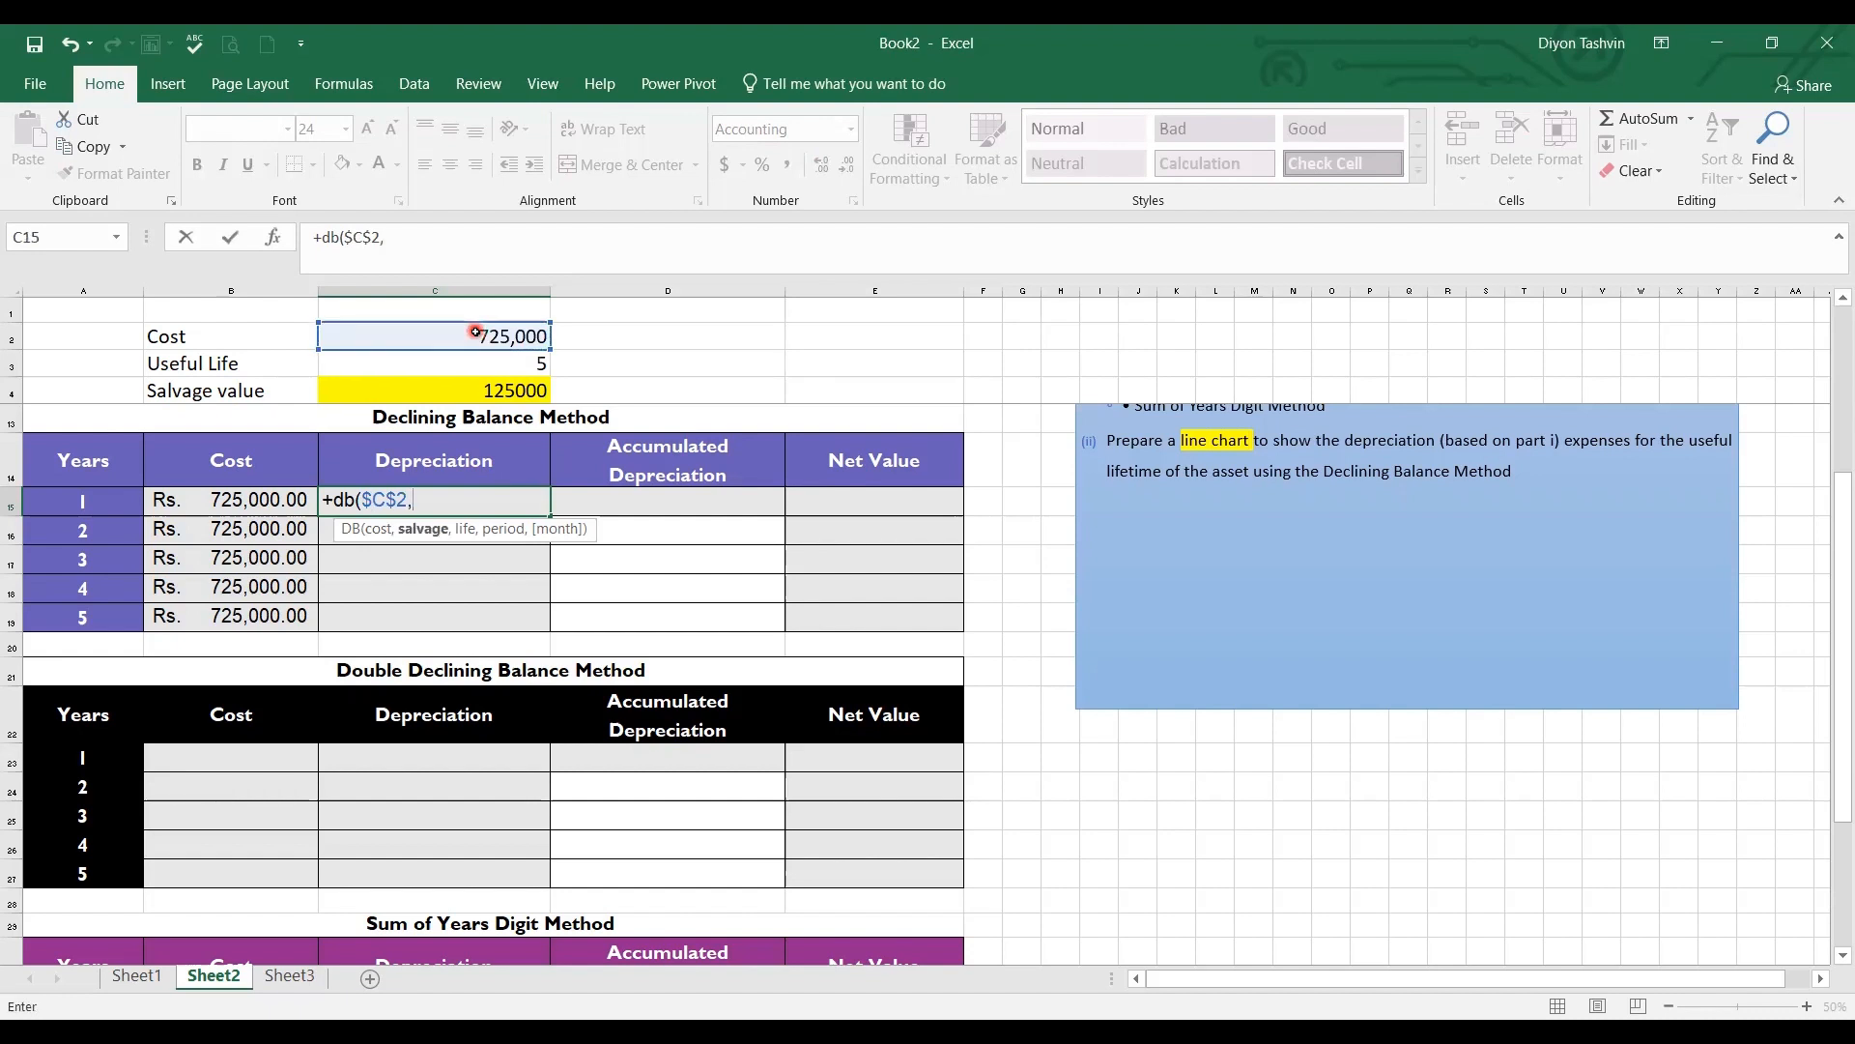
click(490, 396)
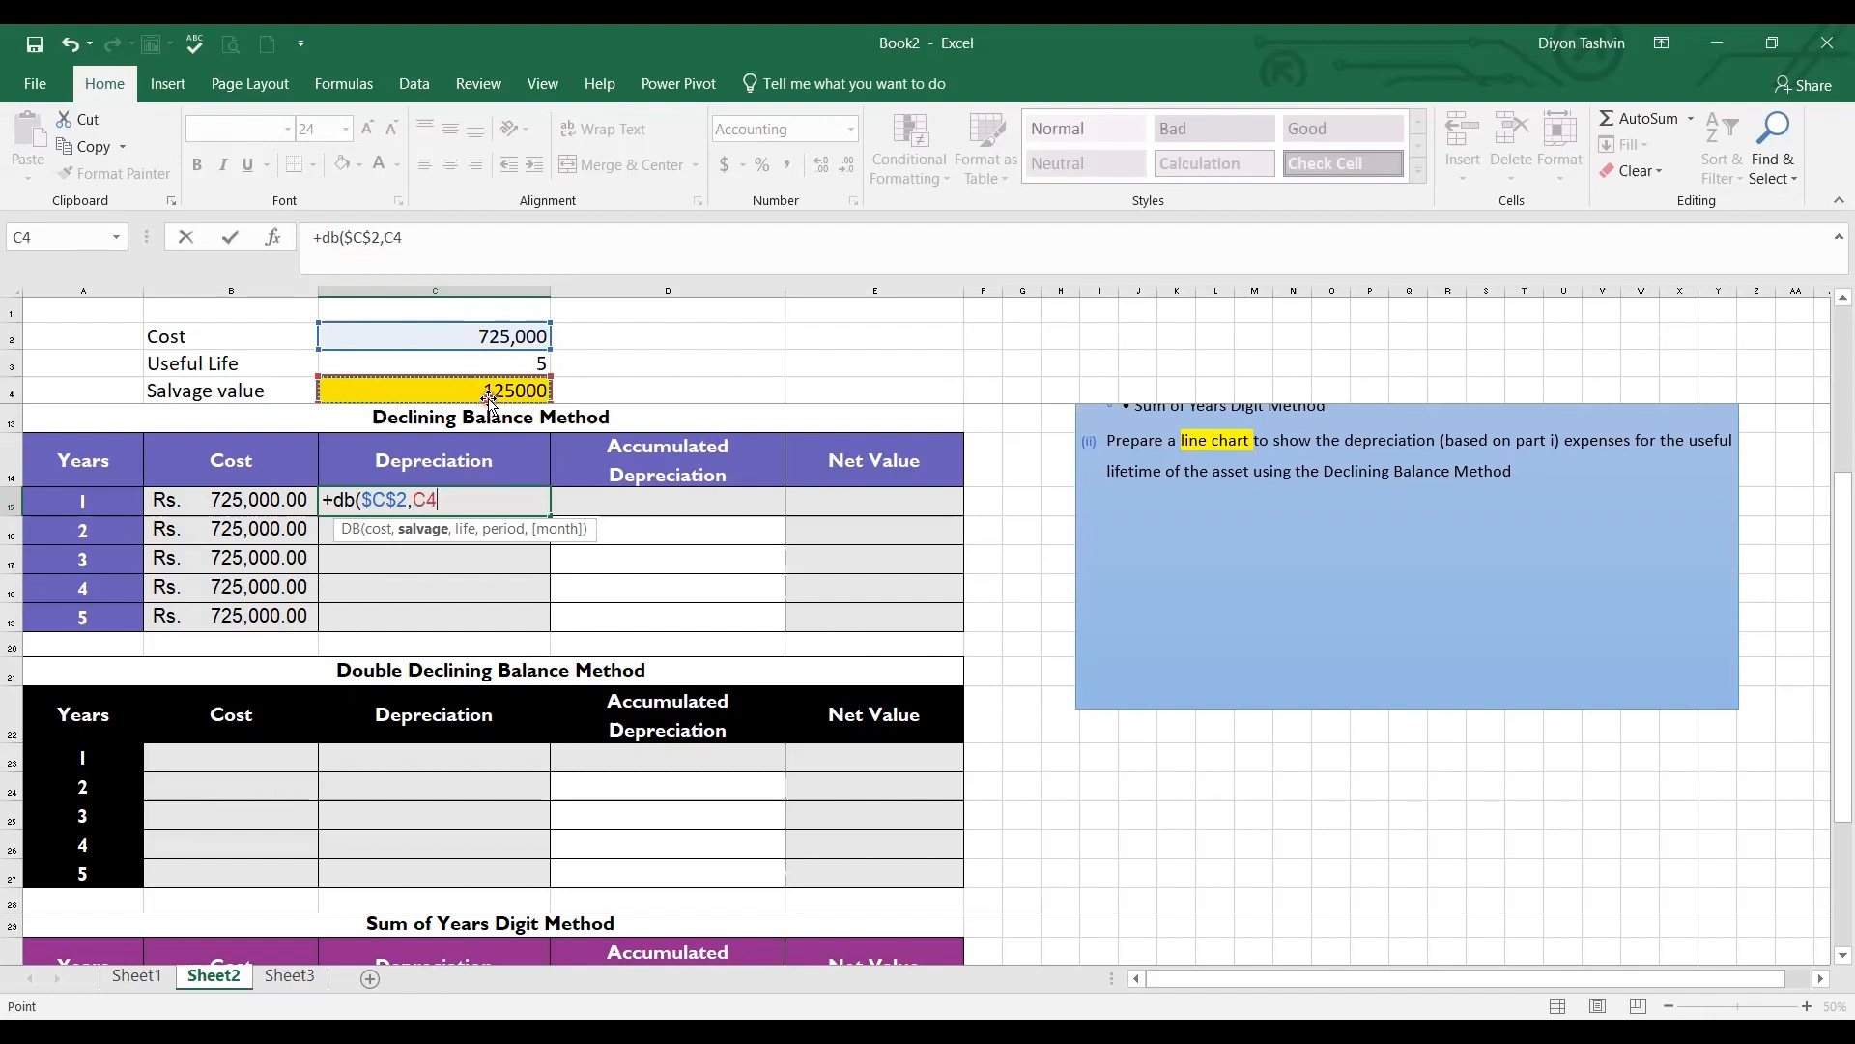
key(F4)
text(,)
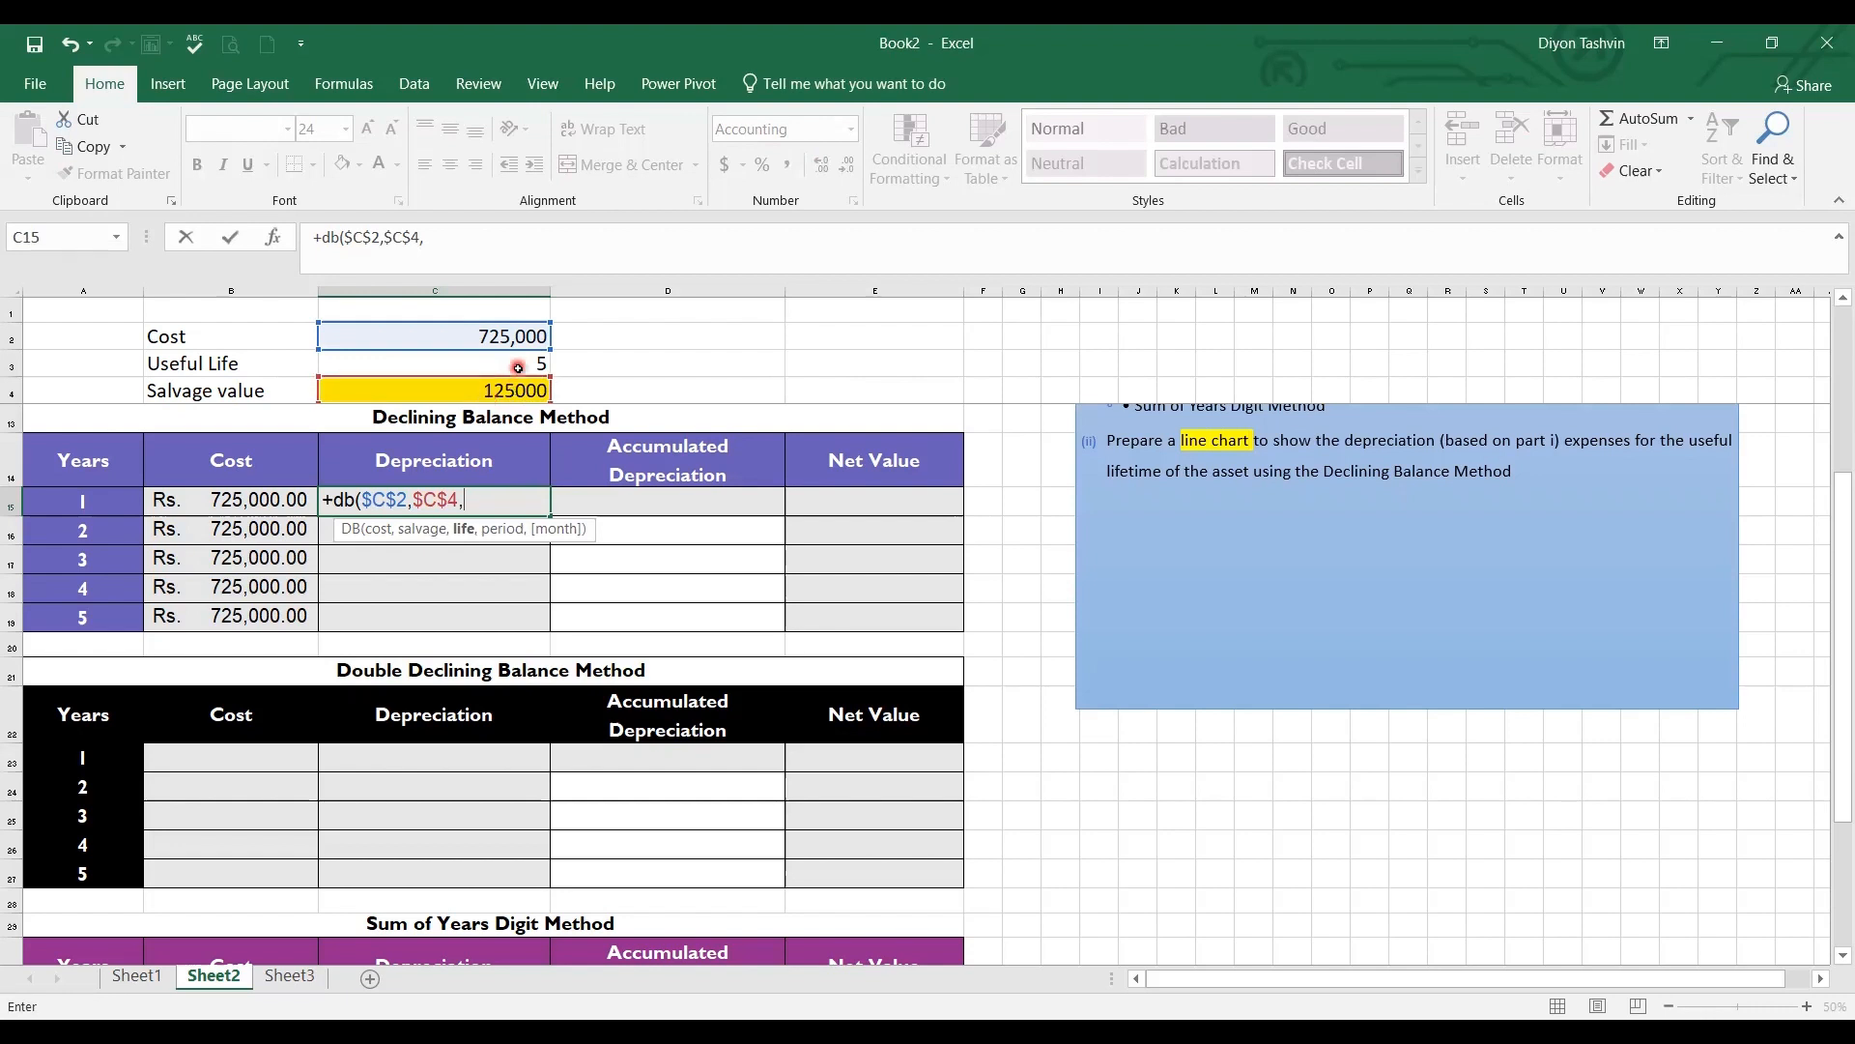
Complete the C15 DB formula with life $C$3, period A15 and 12 months, and fill it down to C19
click(518, 367)
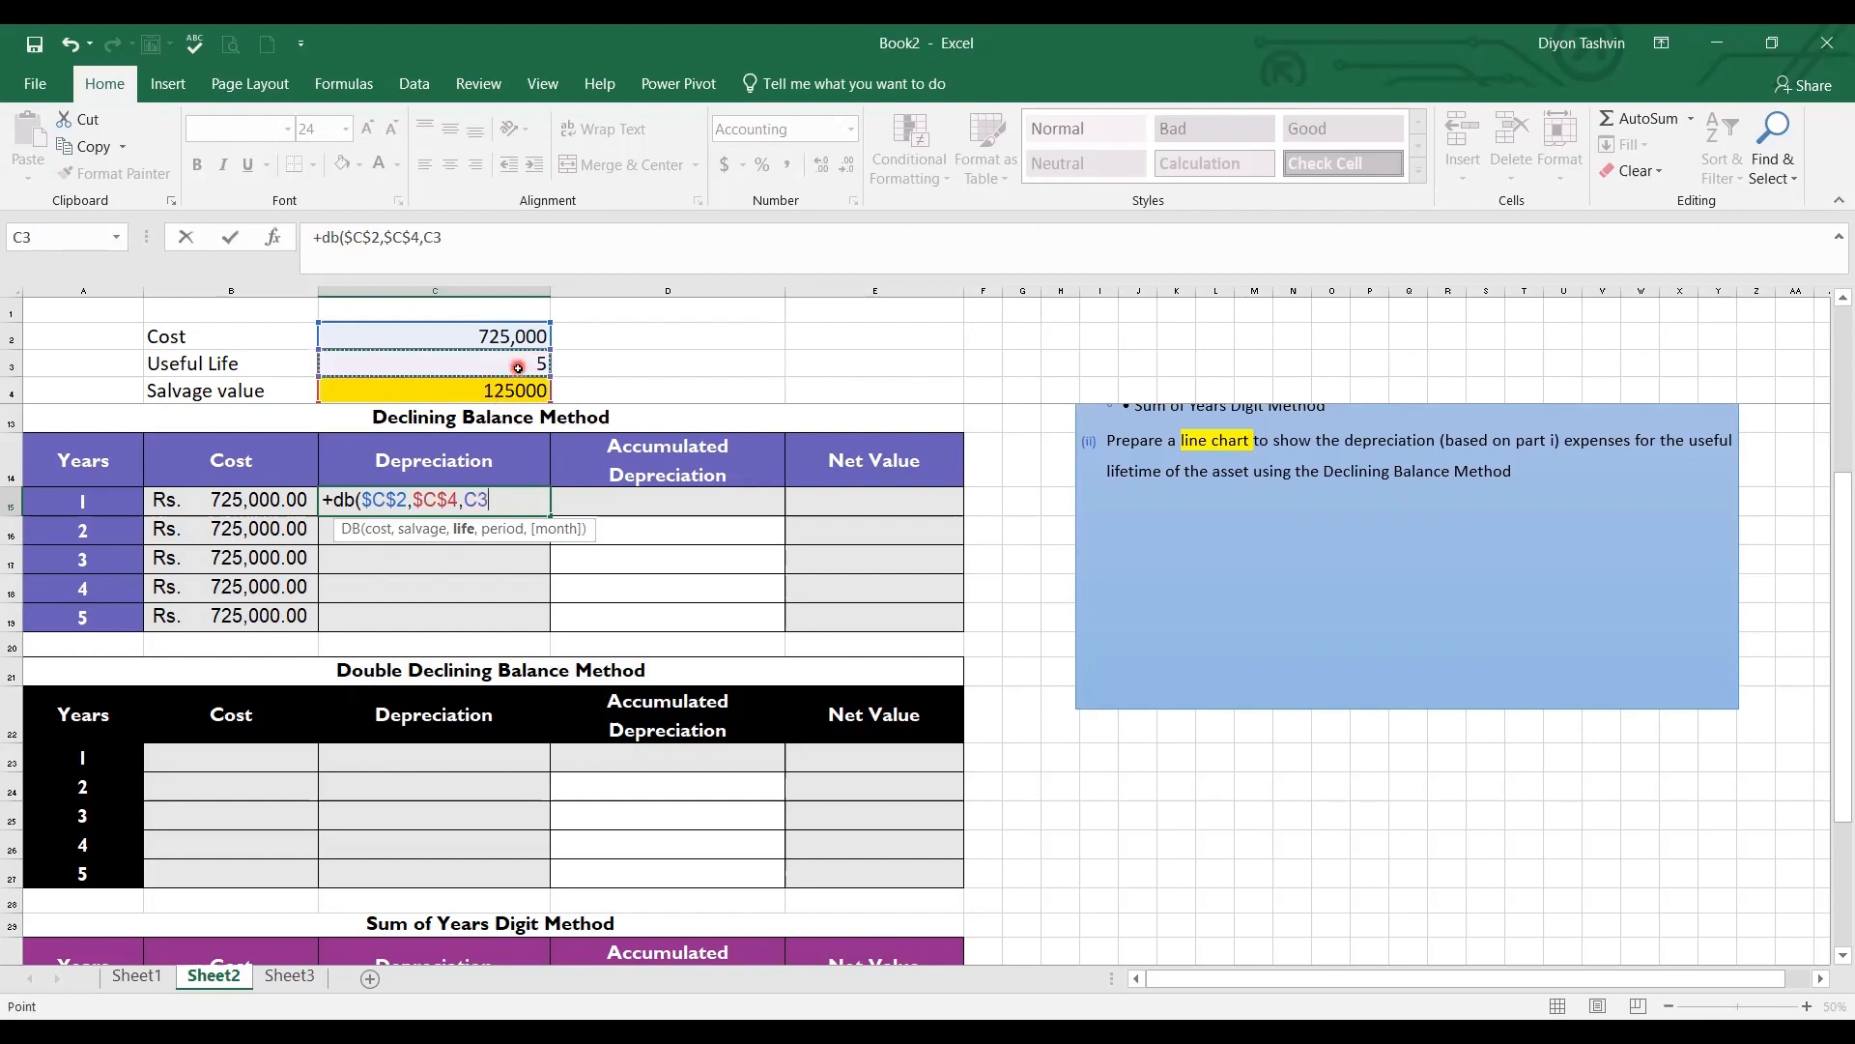
key(F4)
text(,)
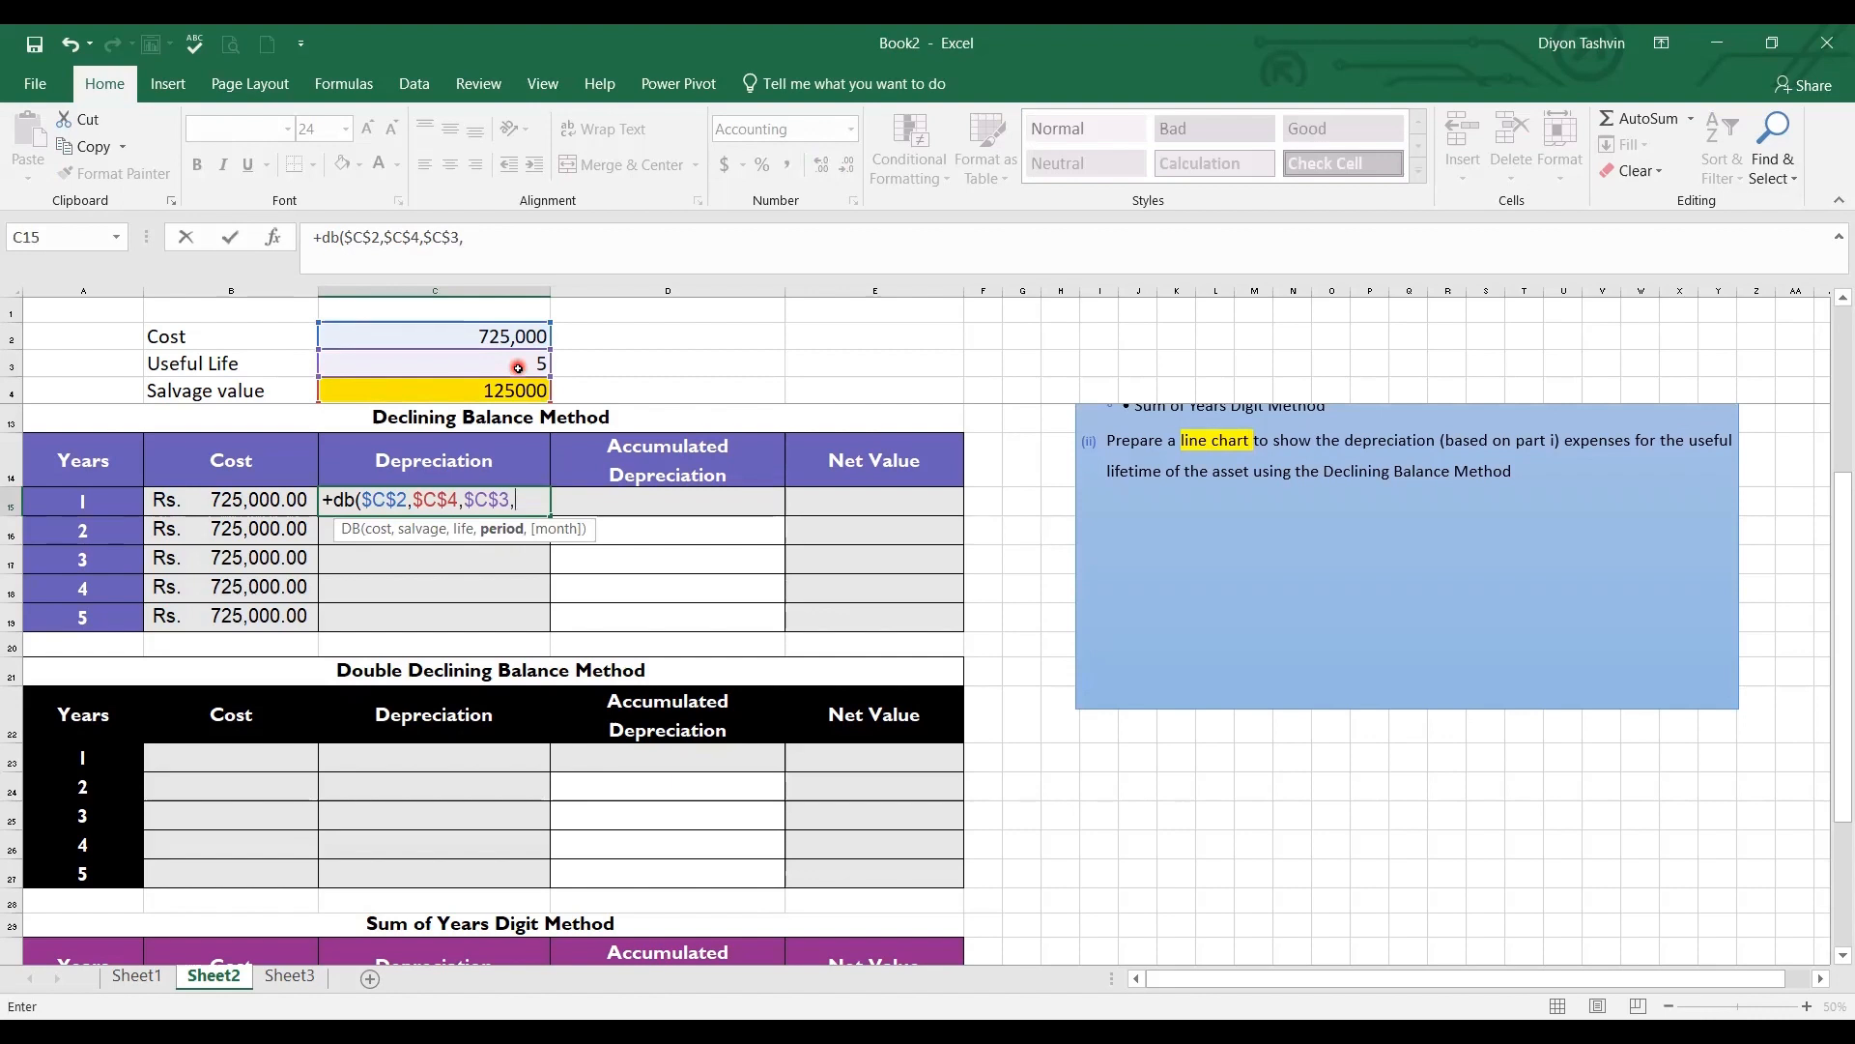
click(83, 500)
click(83, 498)
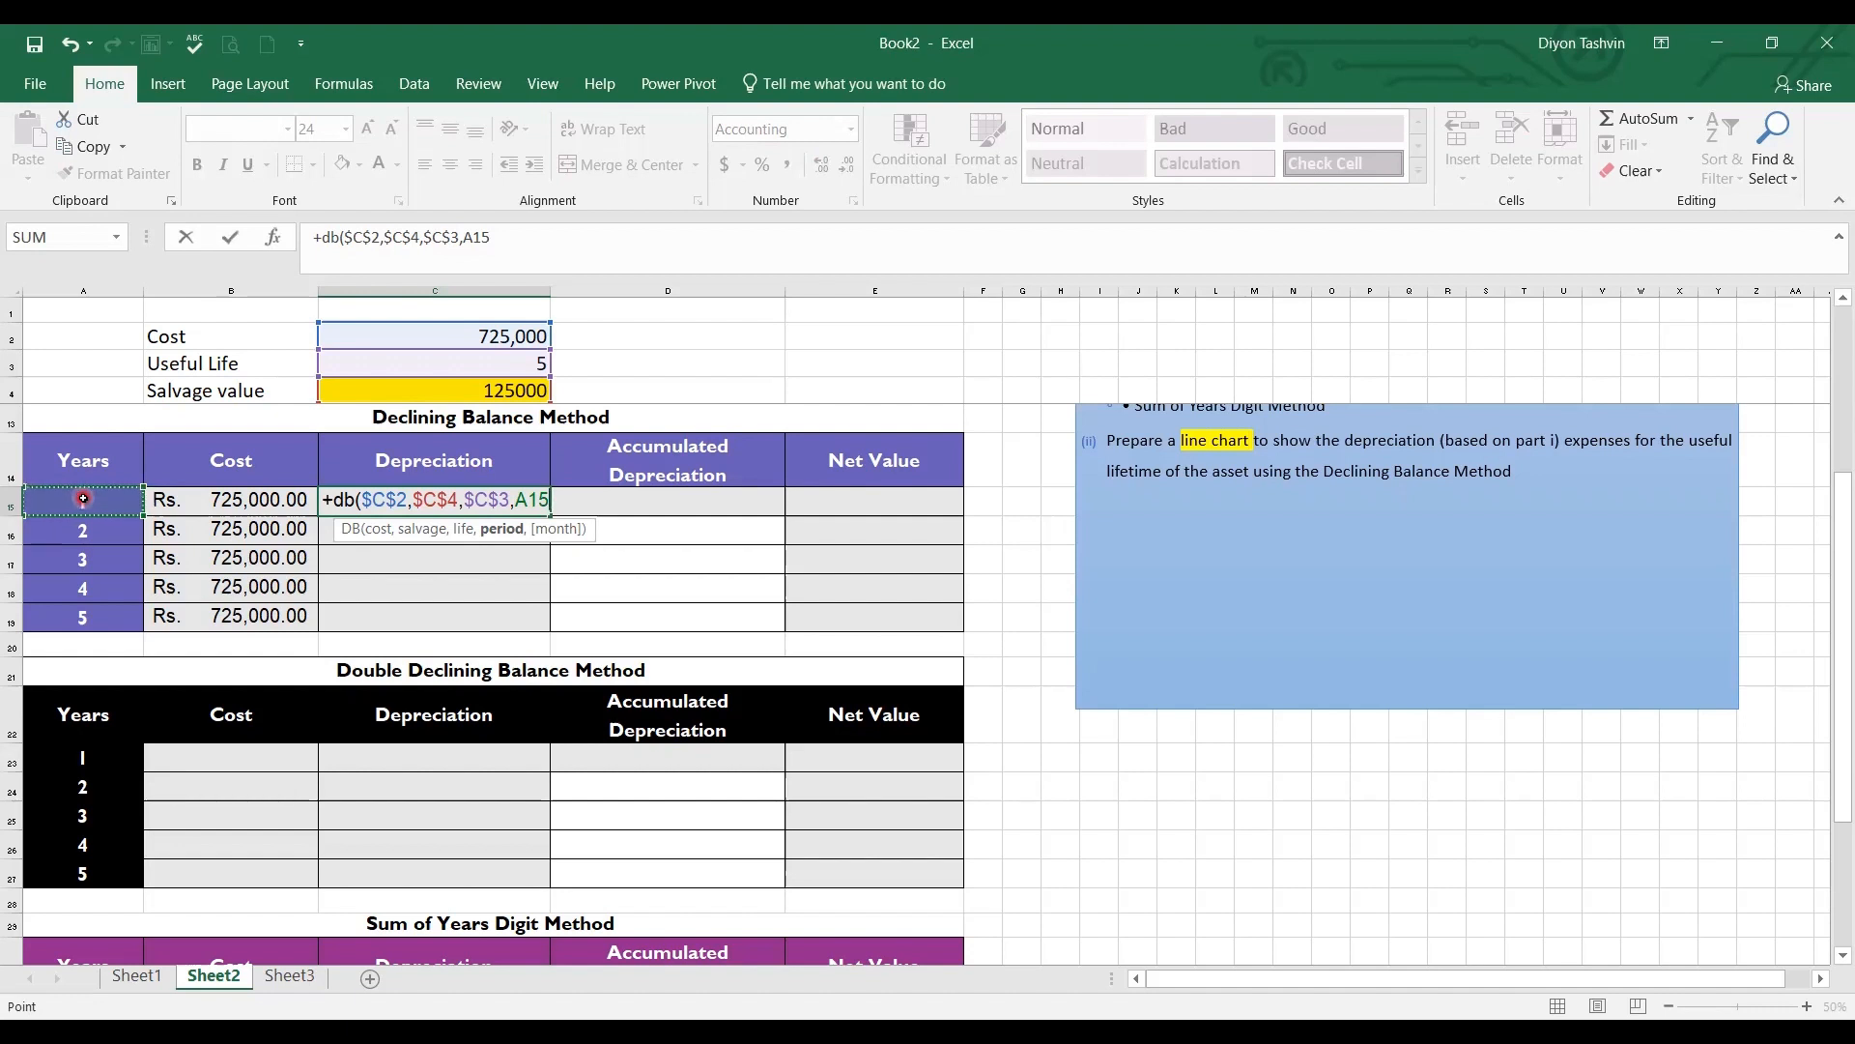
text(,)
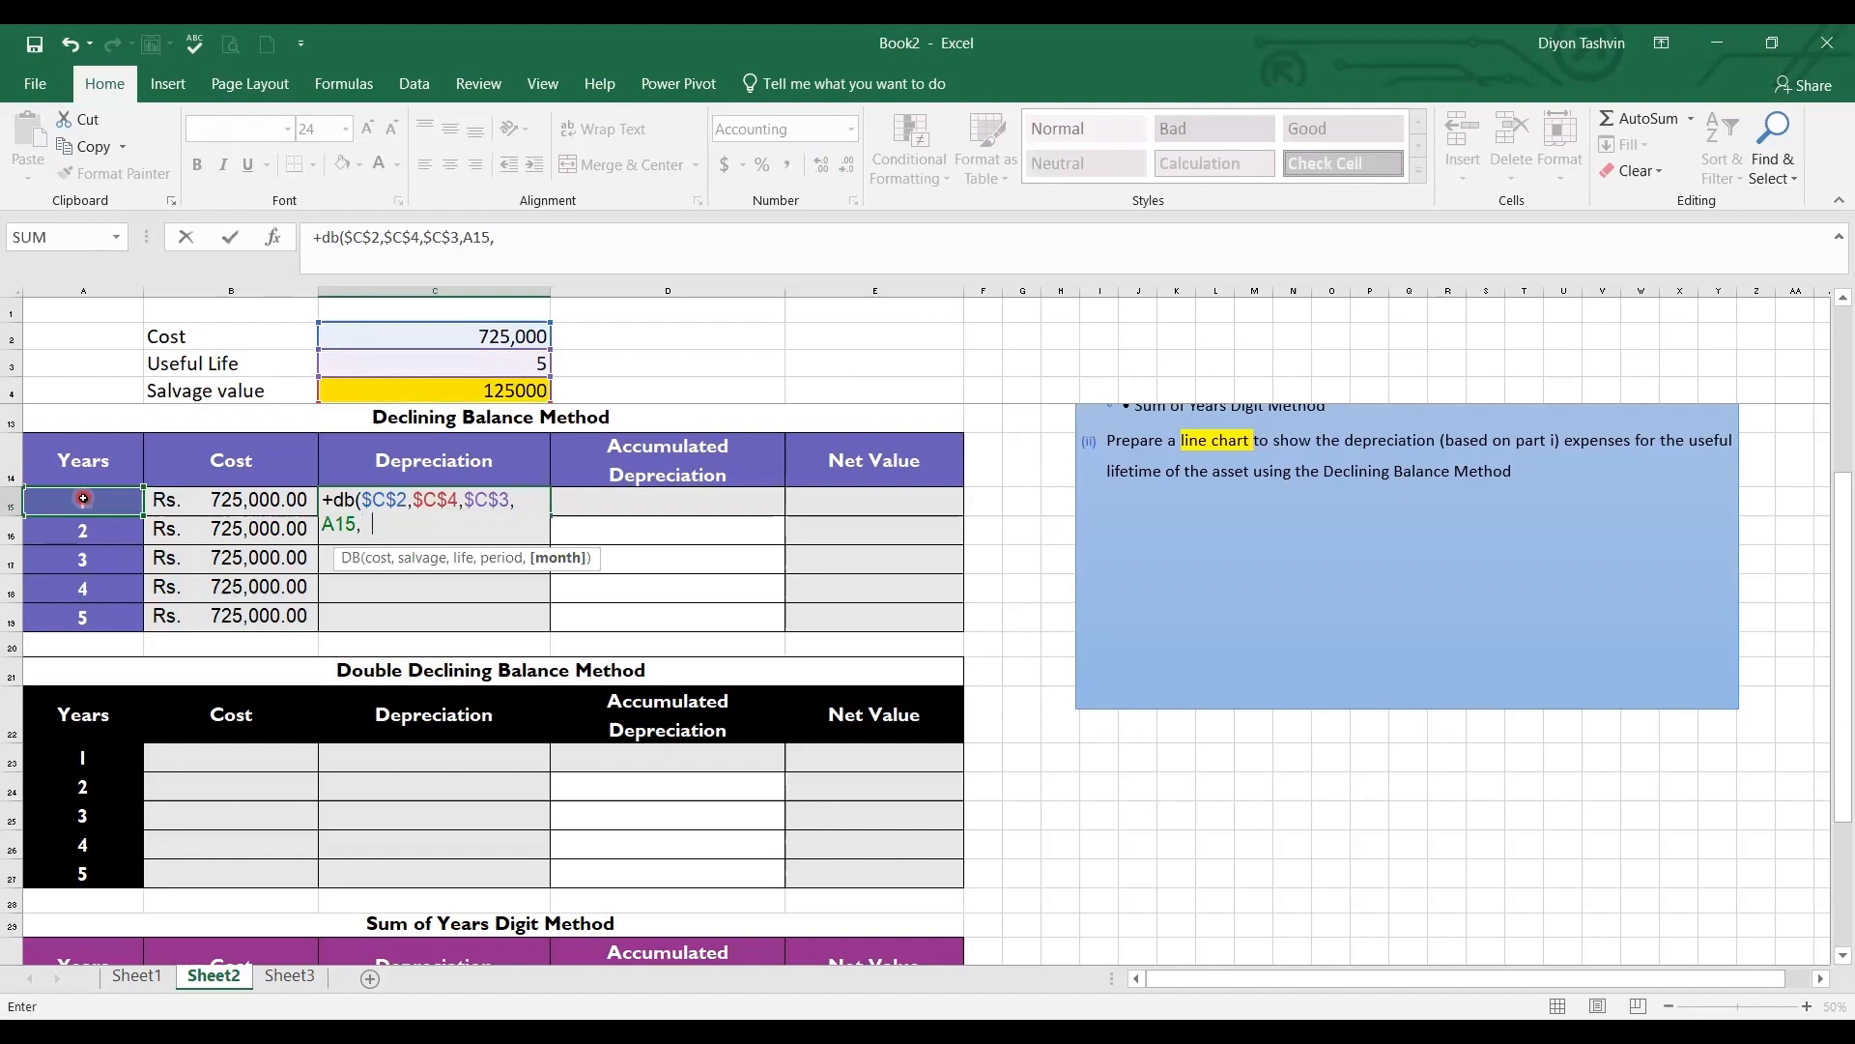
text(12))
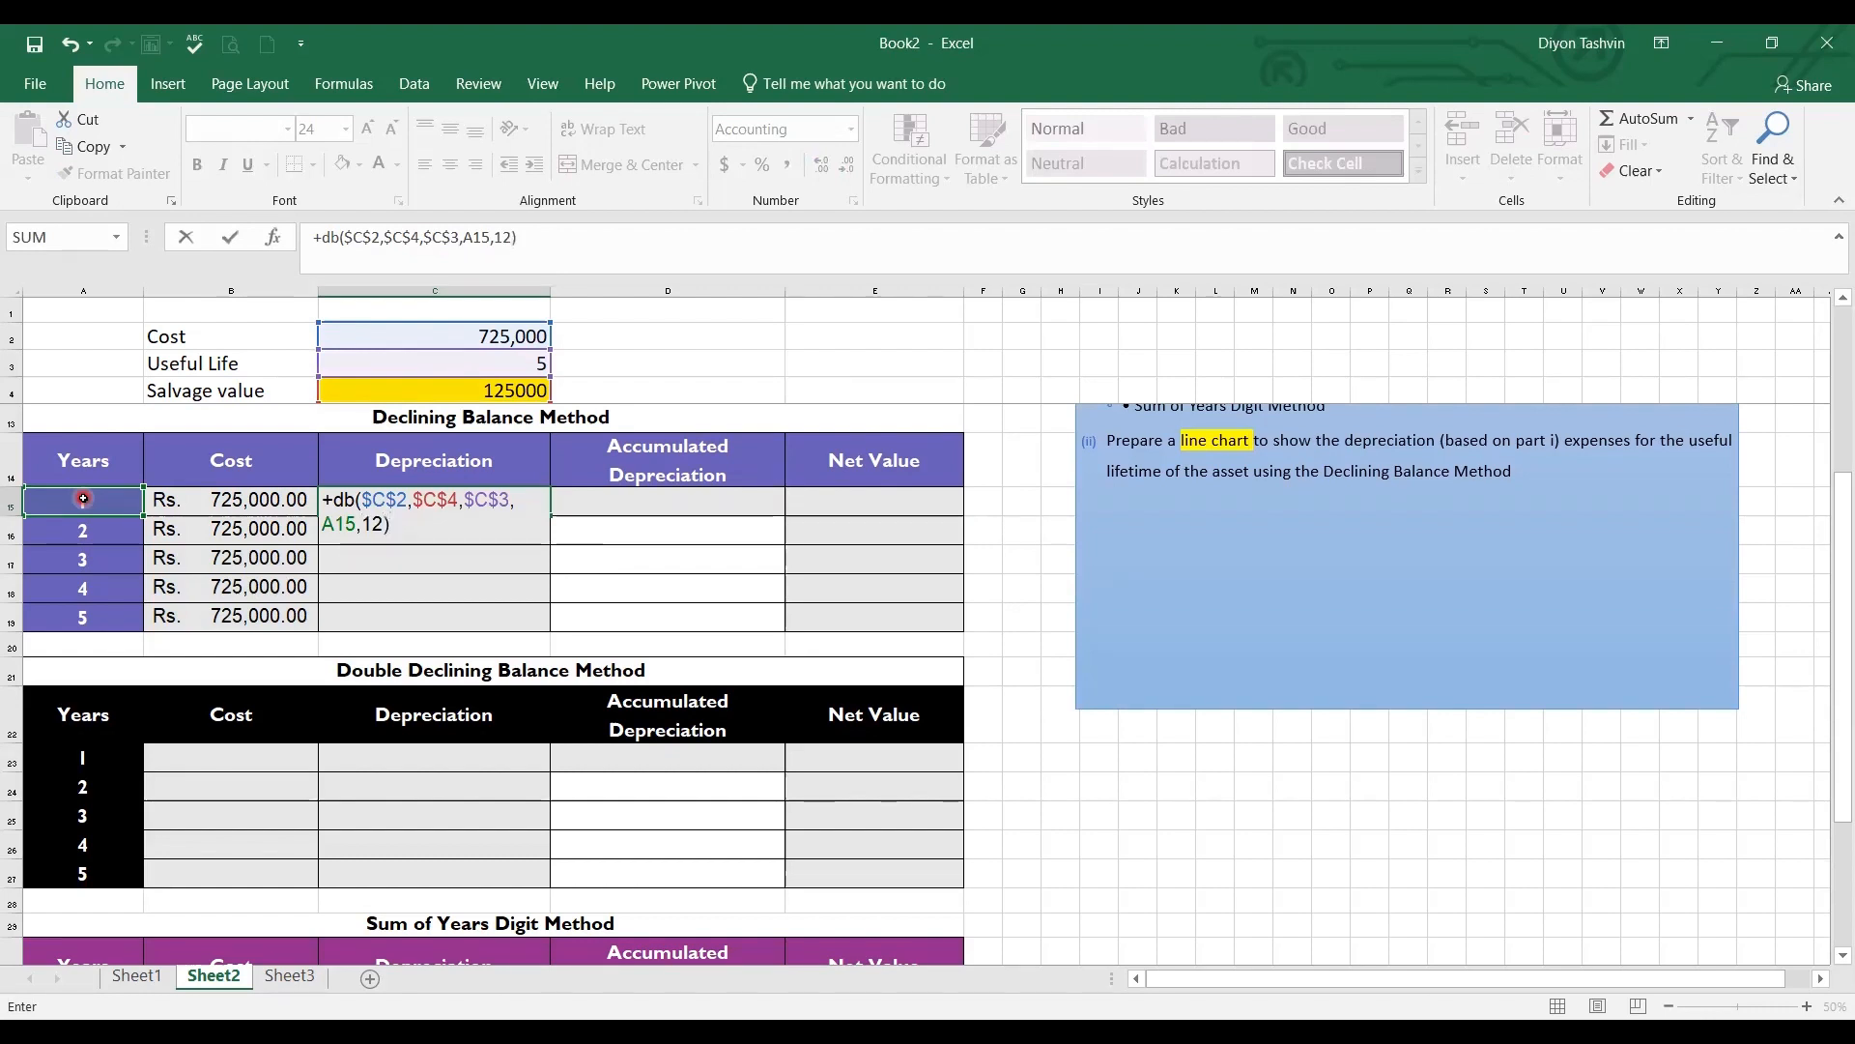
key(Return)
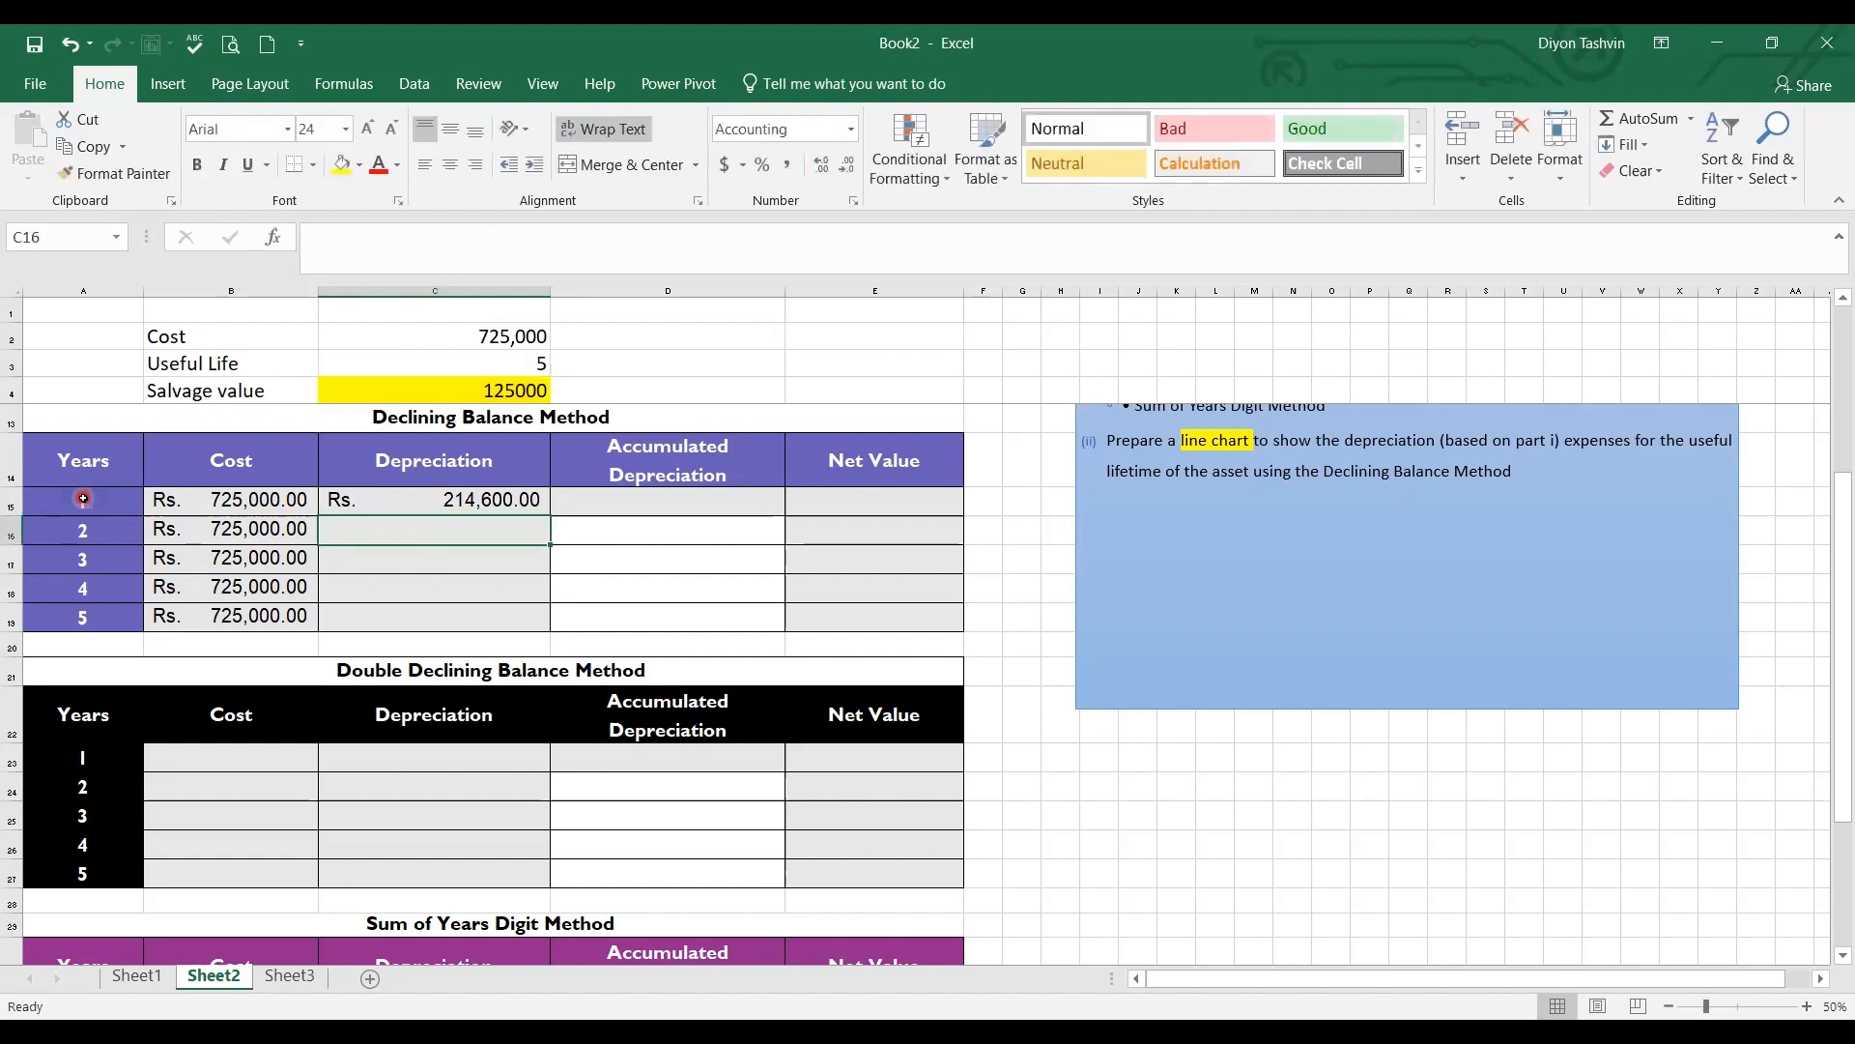
click(488, 499)
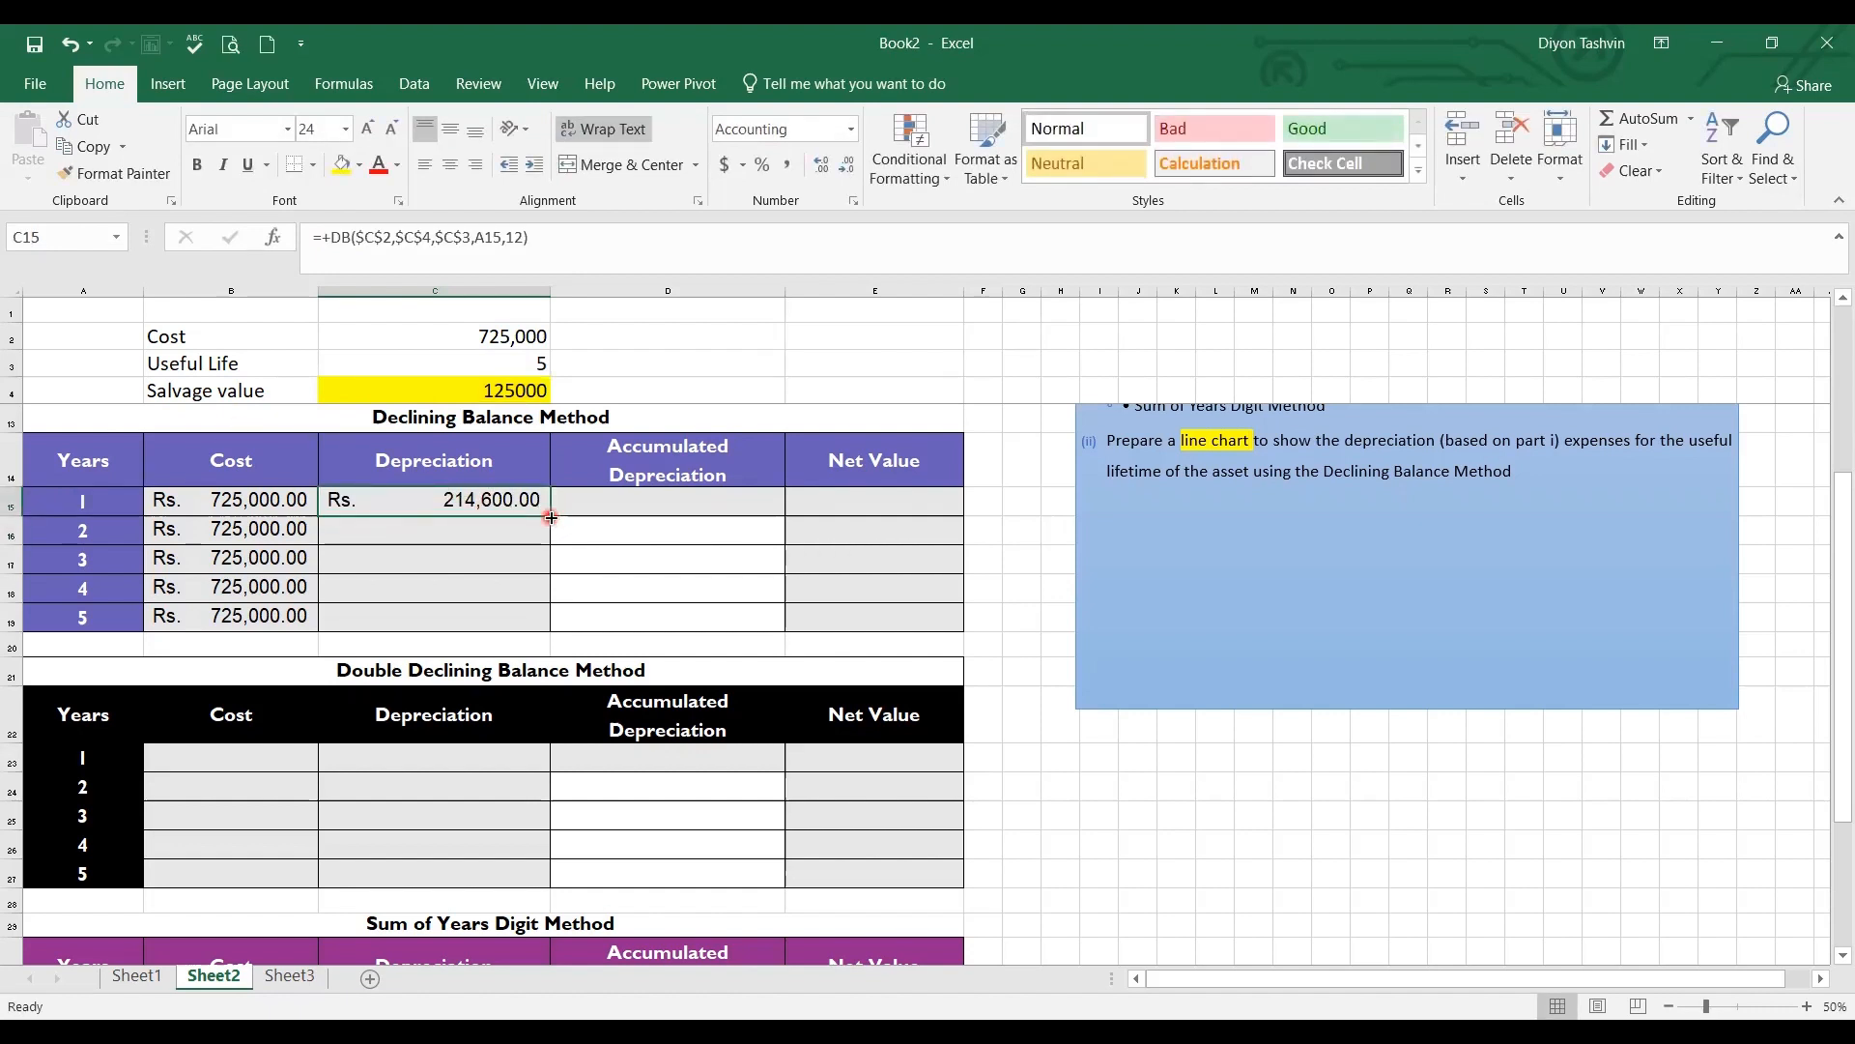
drag(551, 518, 557, 623)
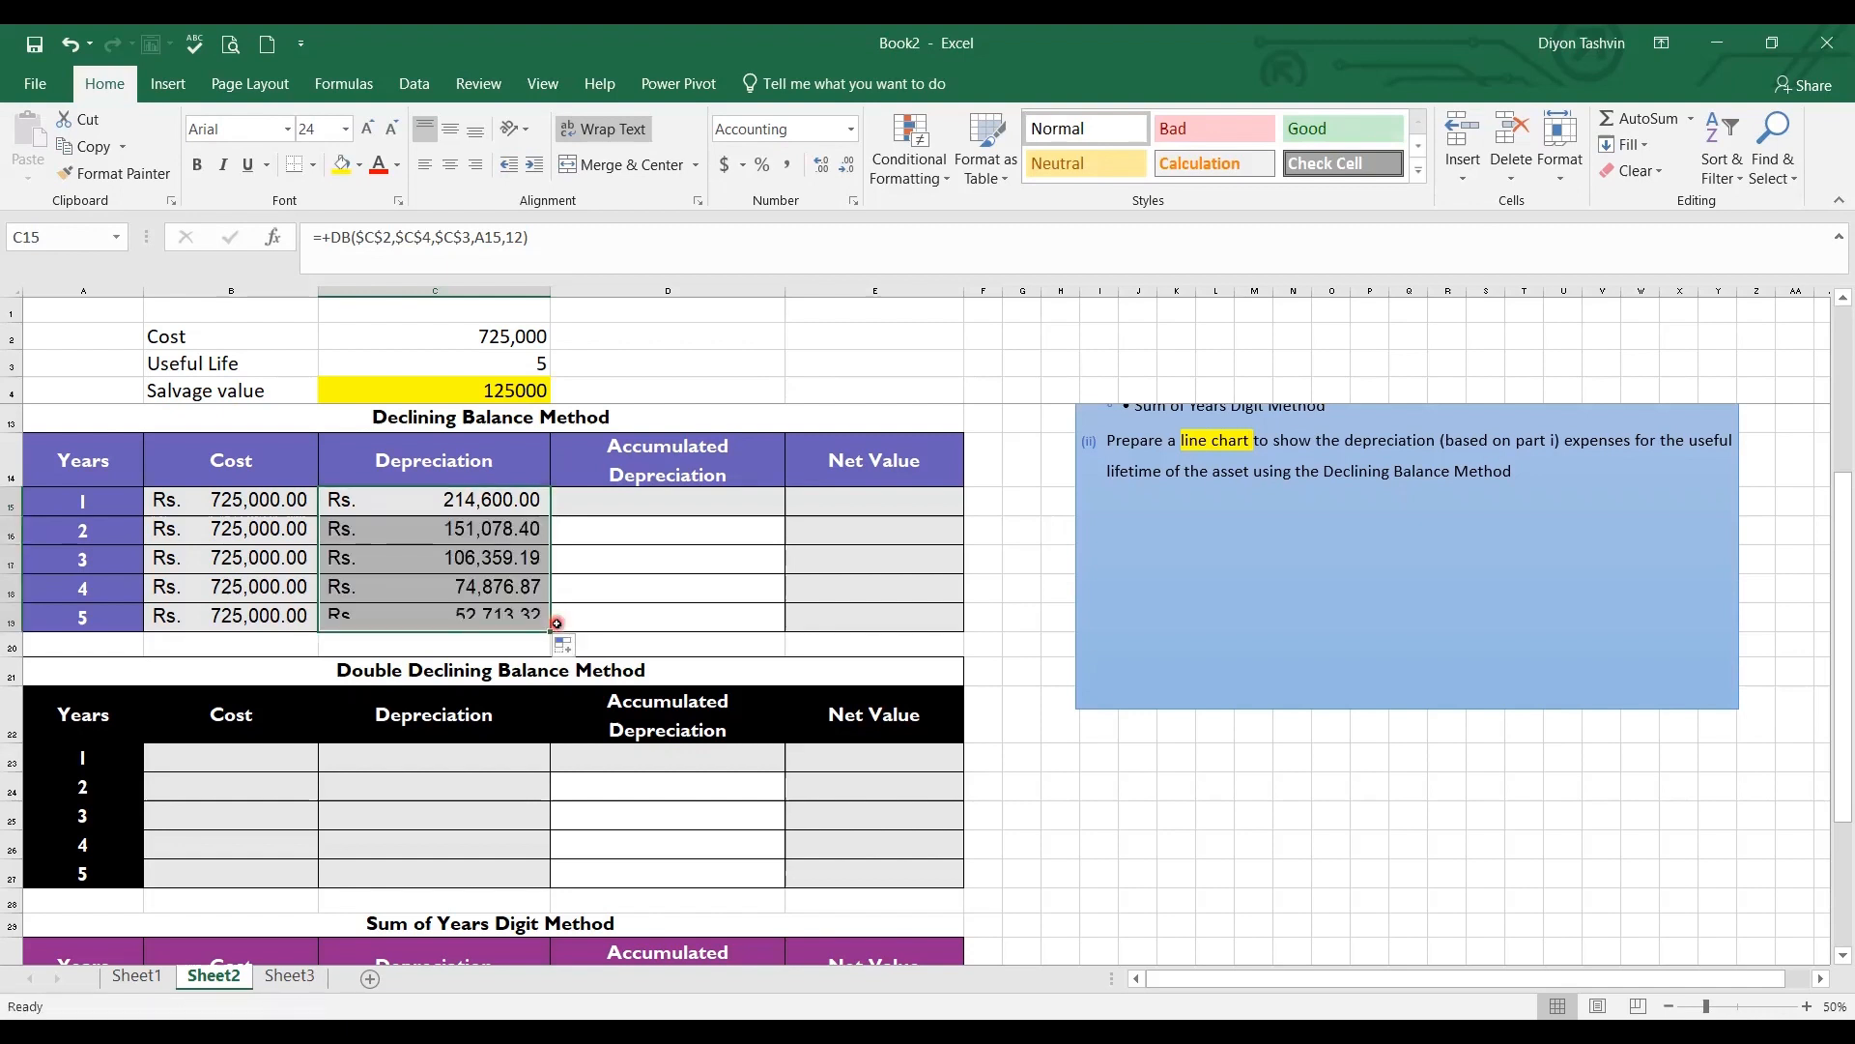
Set the Declining Balance year 1 accumulated depreciation in D15 equal to the year 1 depreciation with +C15
click(720, 498)
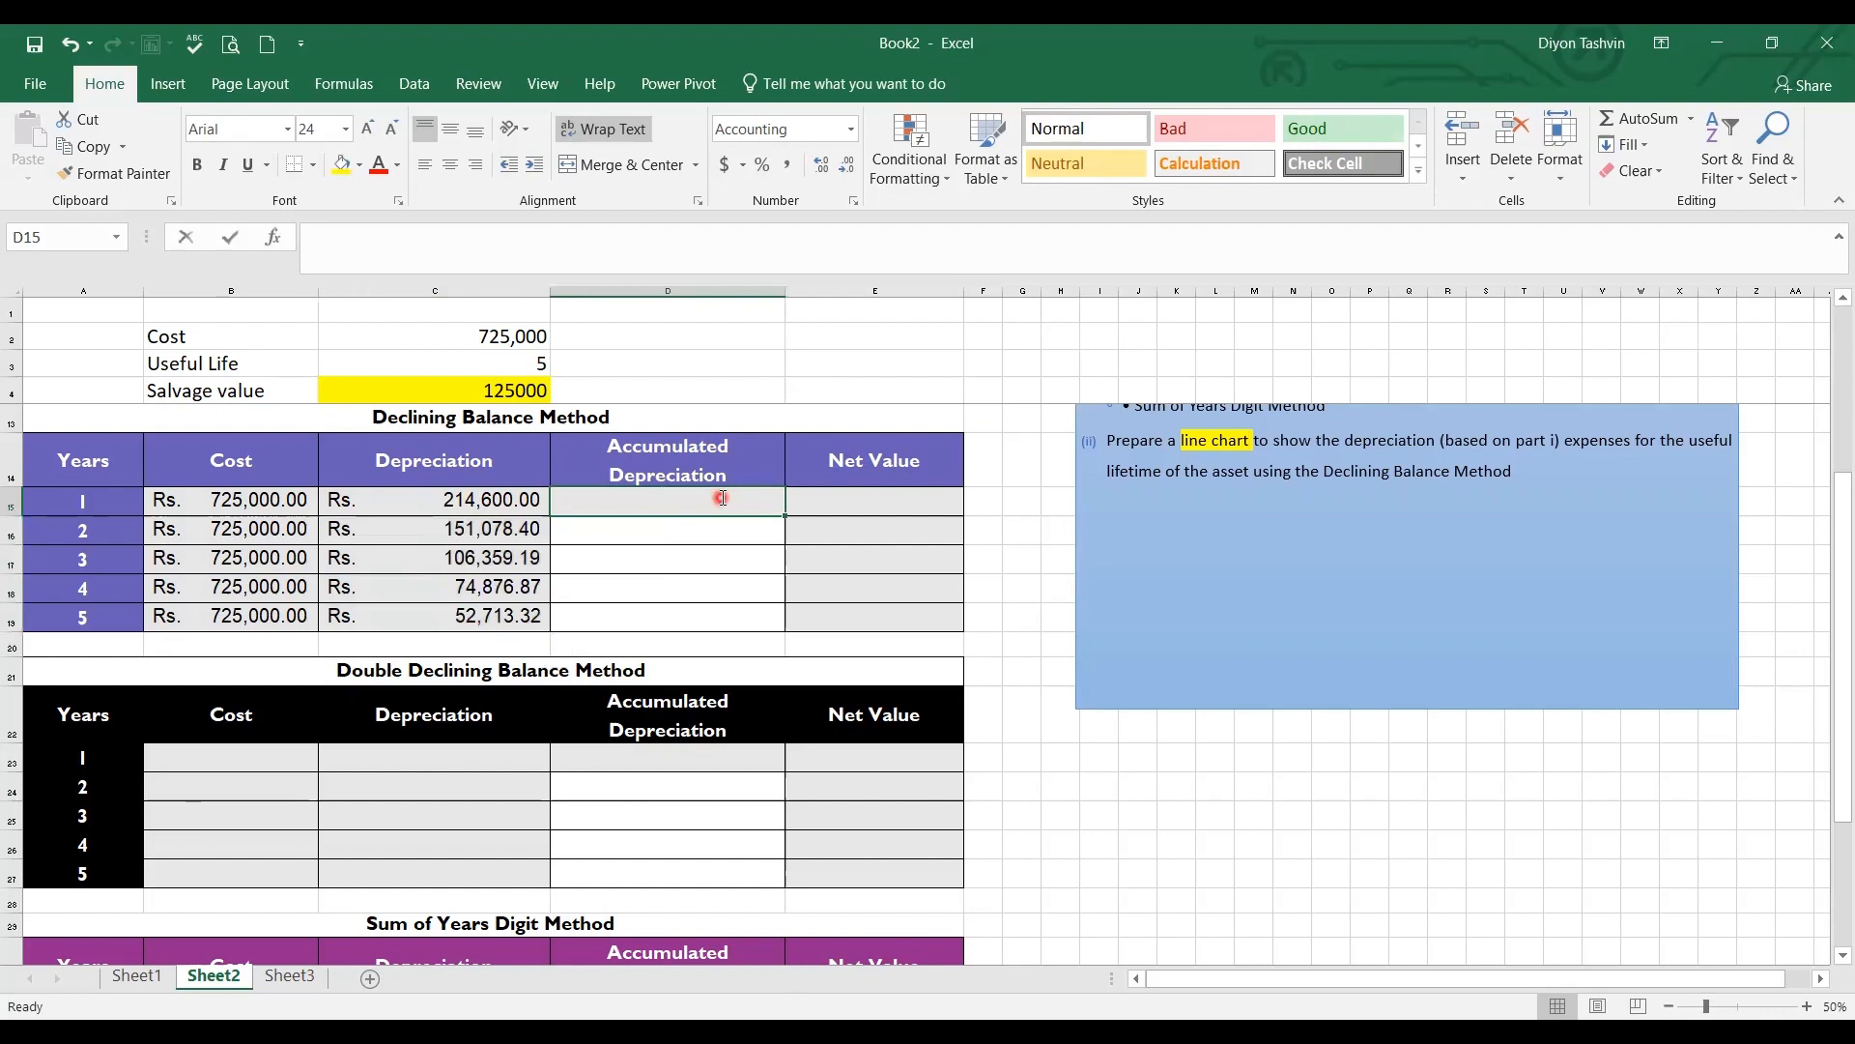
text(+)
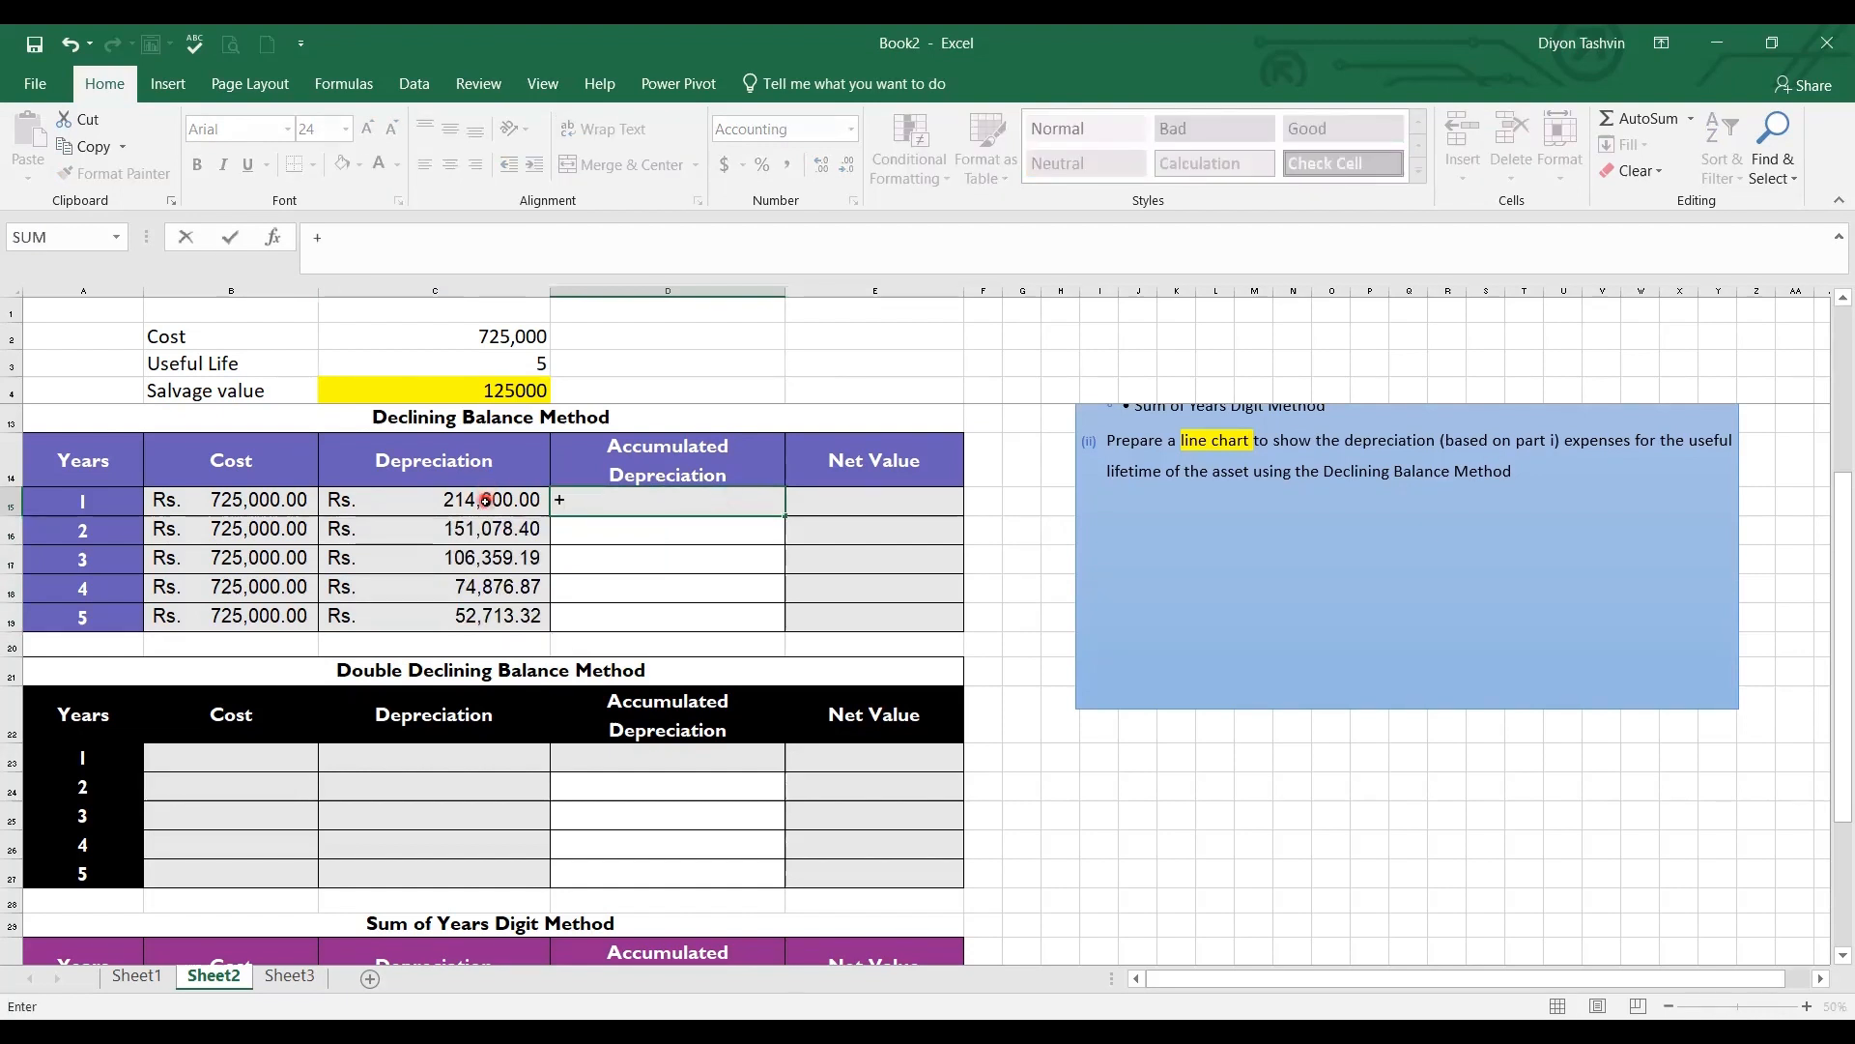
click(487, 499)
key(Return)
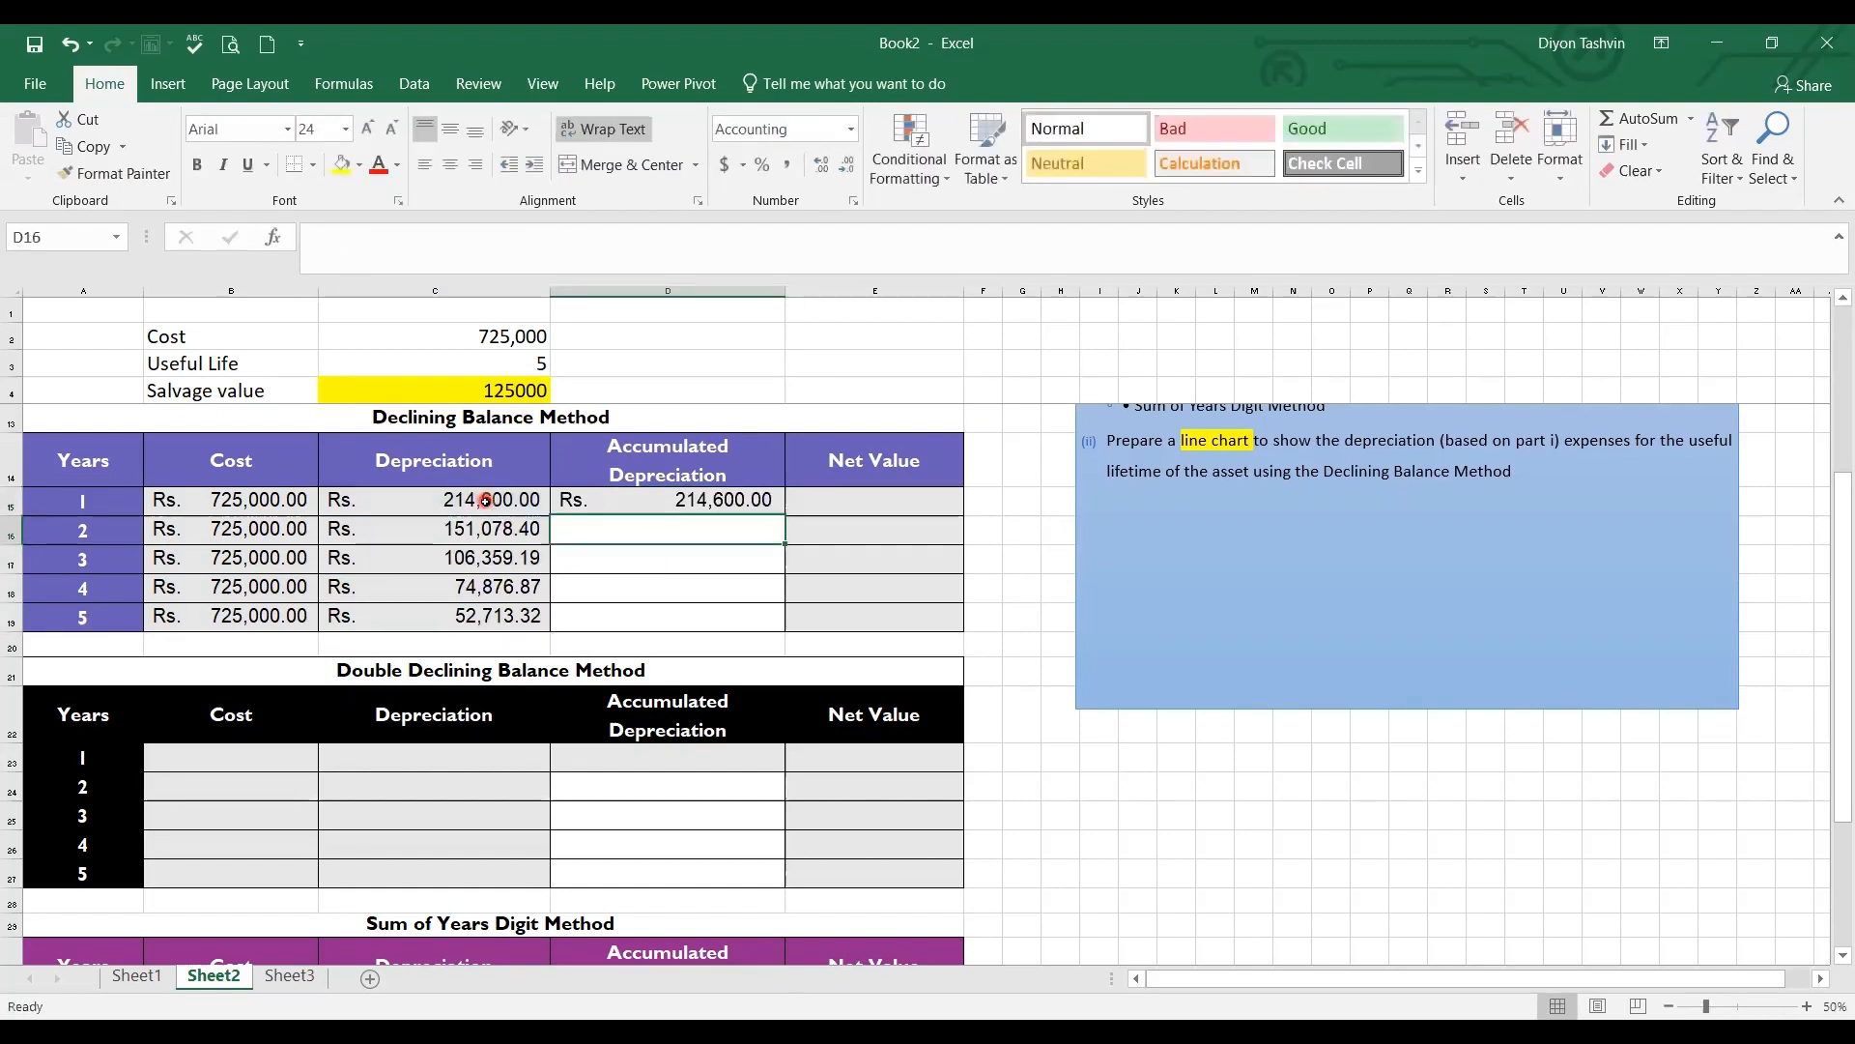
Enter the Declining Balance year 2 accumulated depreciation in D16 as +D15+C16 and fill it down to D19
text(+)
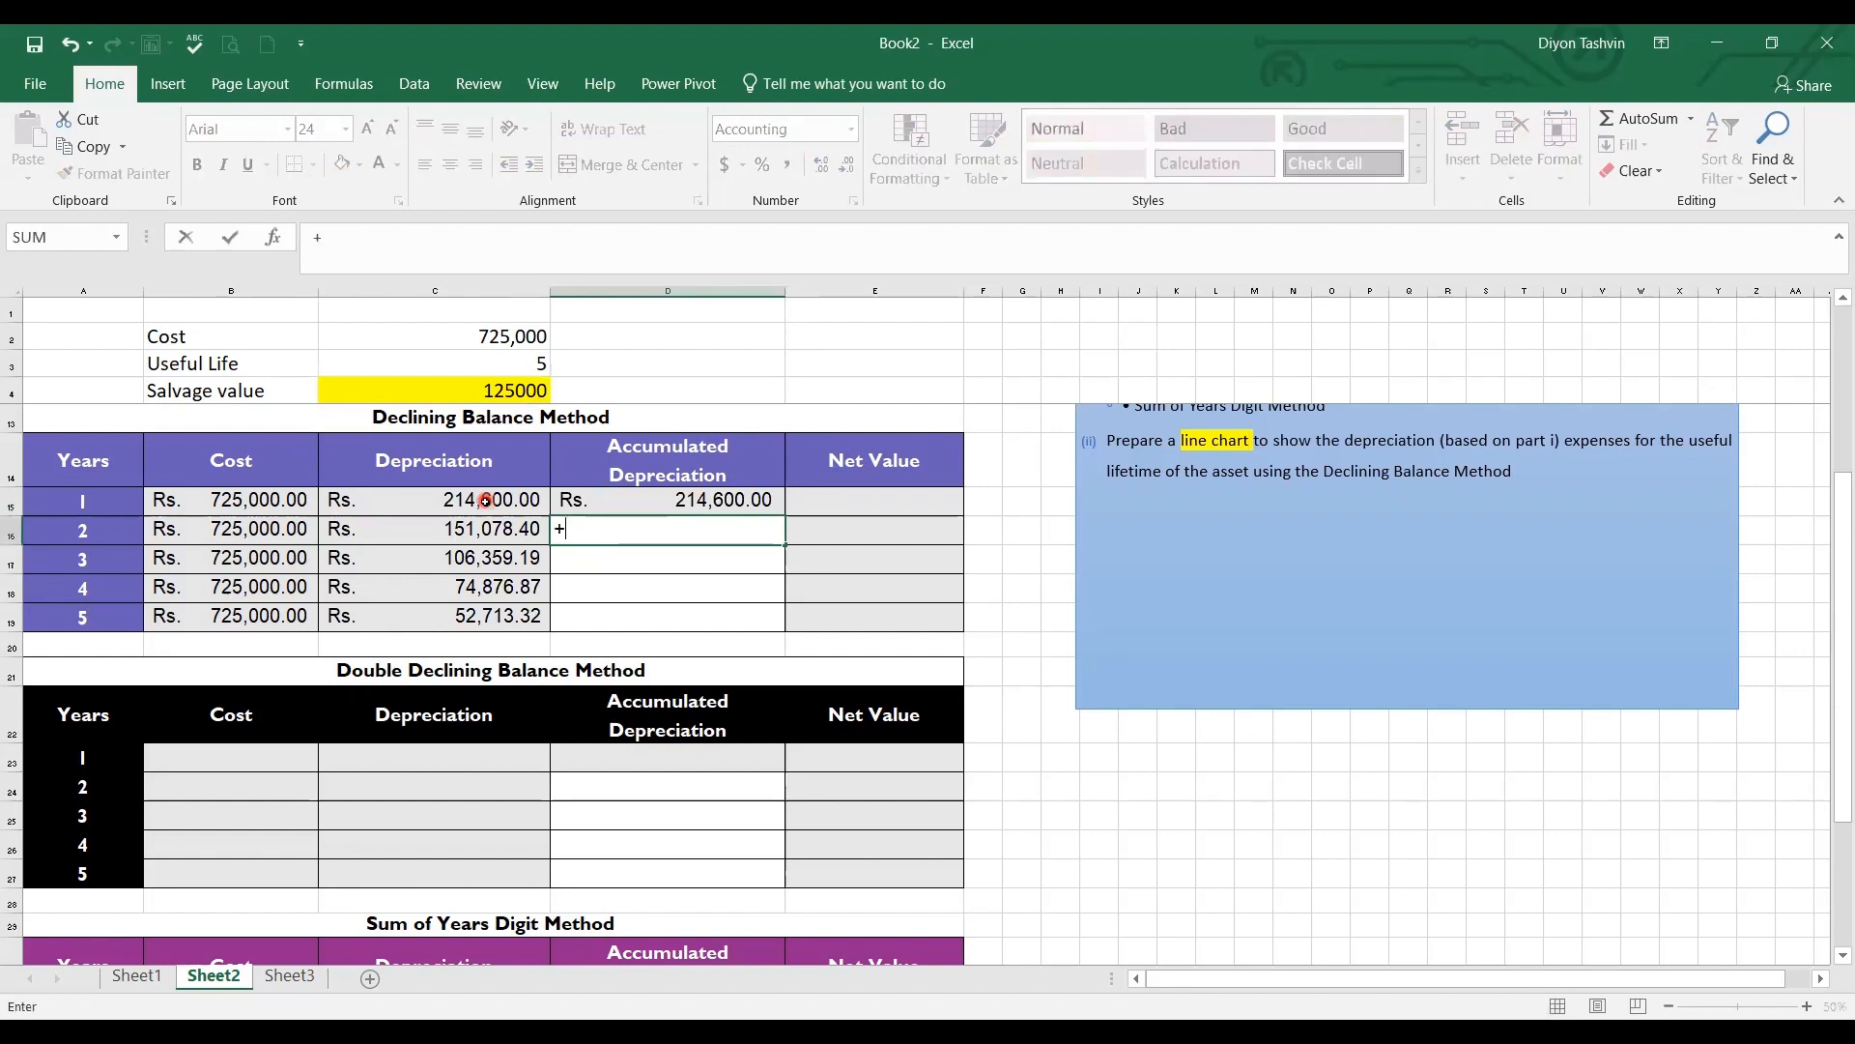
click(753, 499)
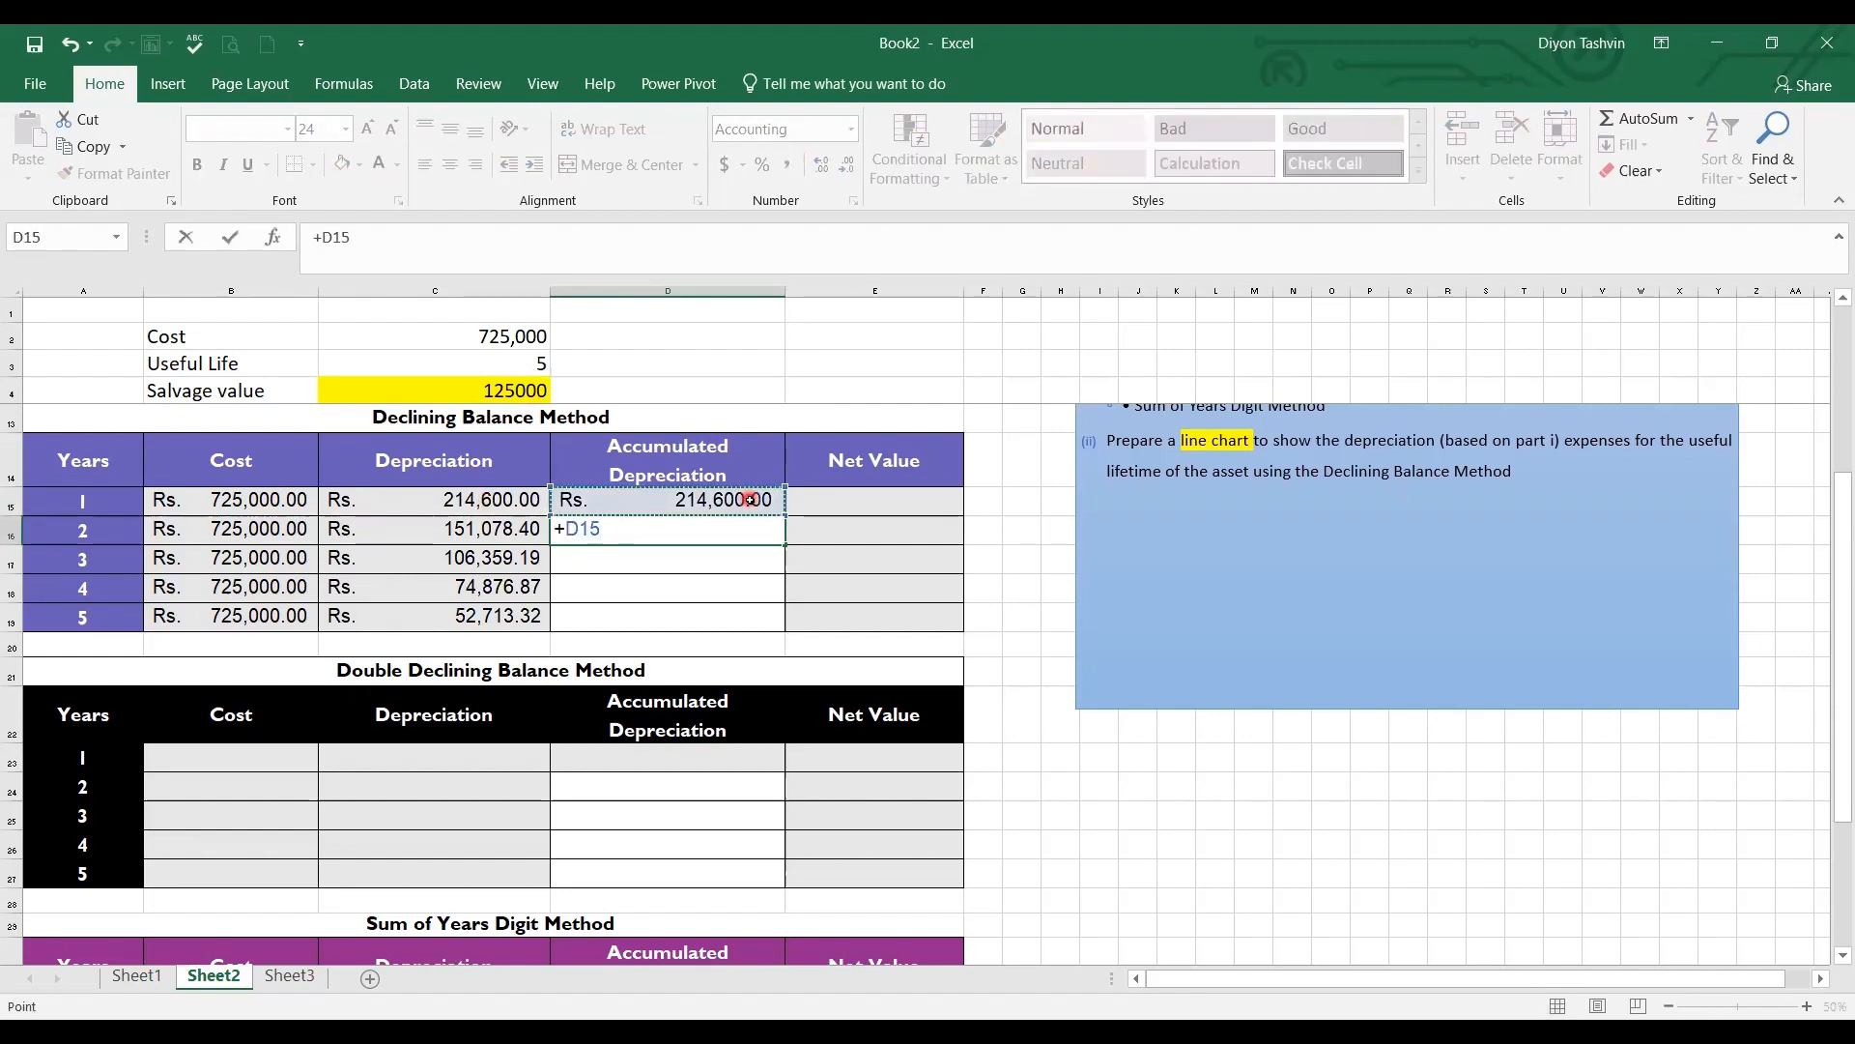
text(+)
click(519, 528)
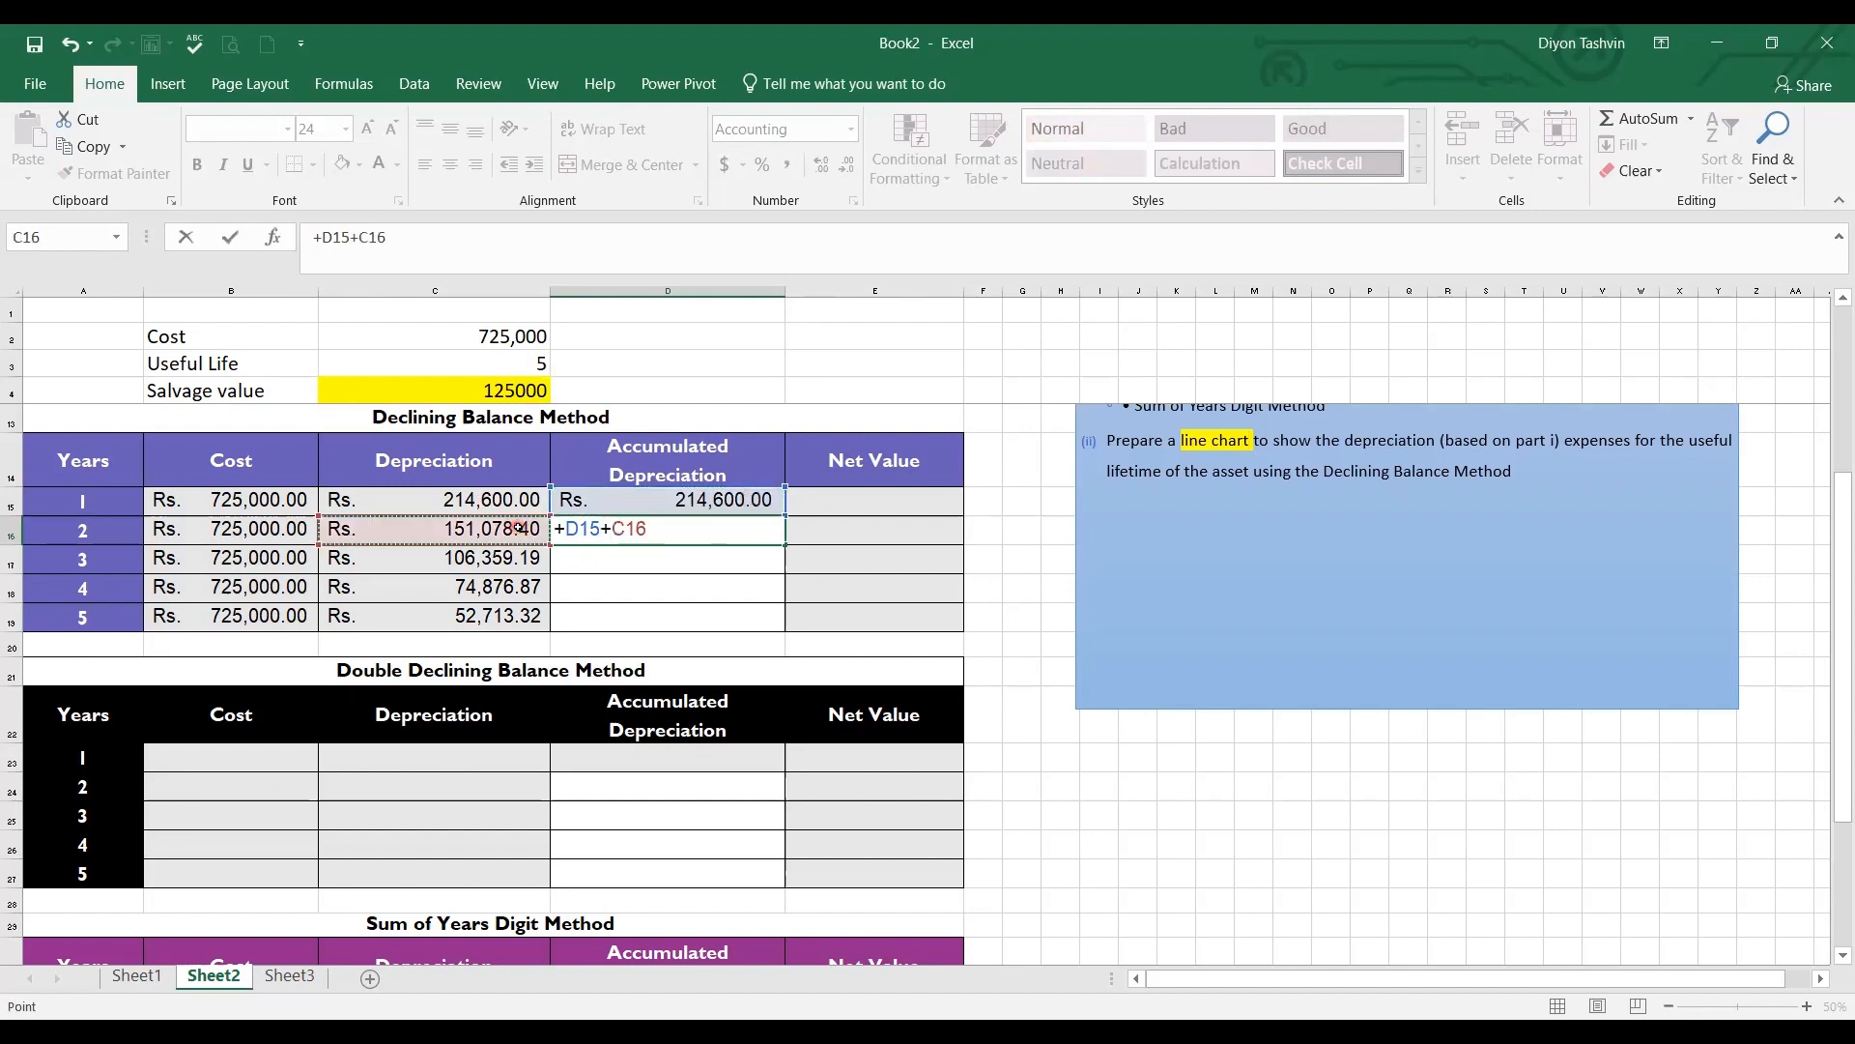
key(Return)
click(751, 528)
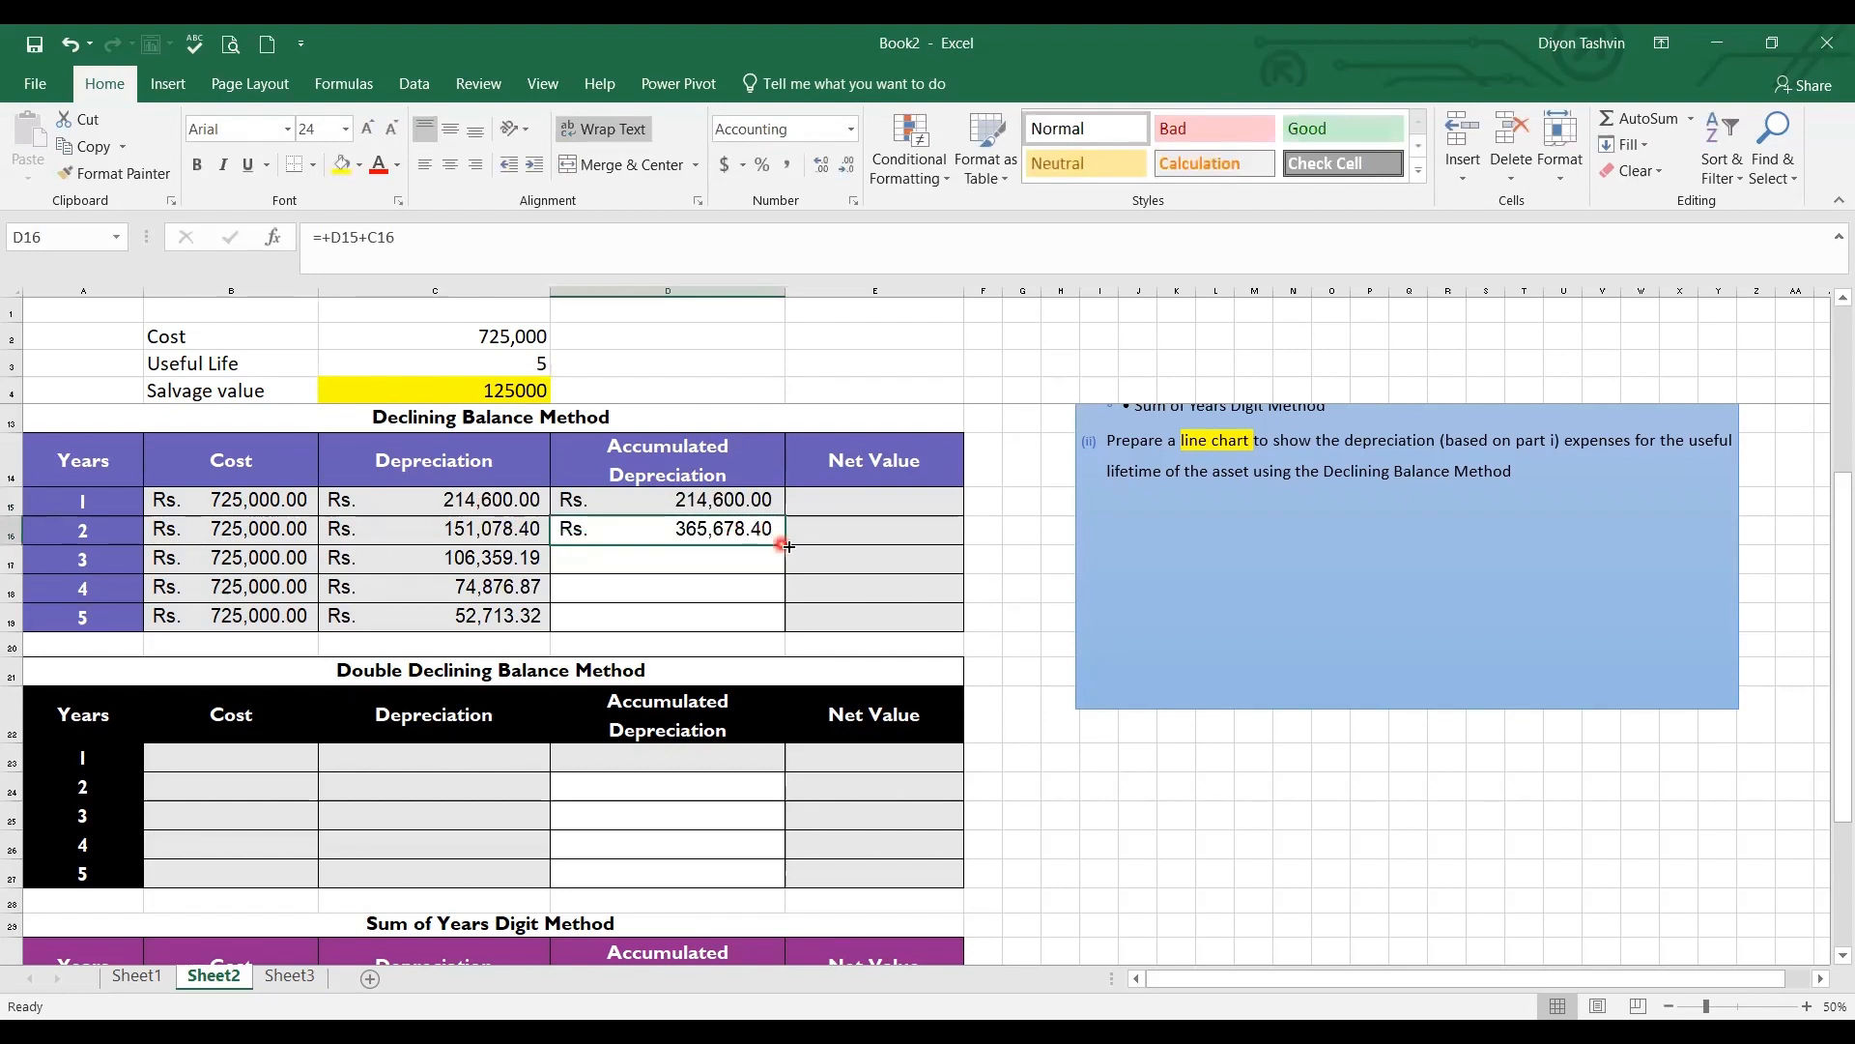
drag(788, 546, 794, 624)
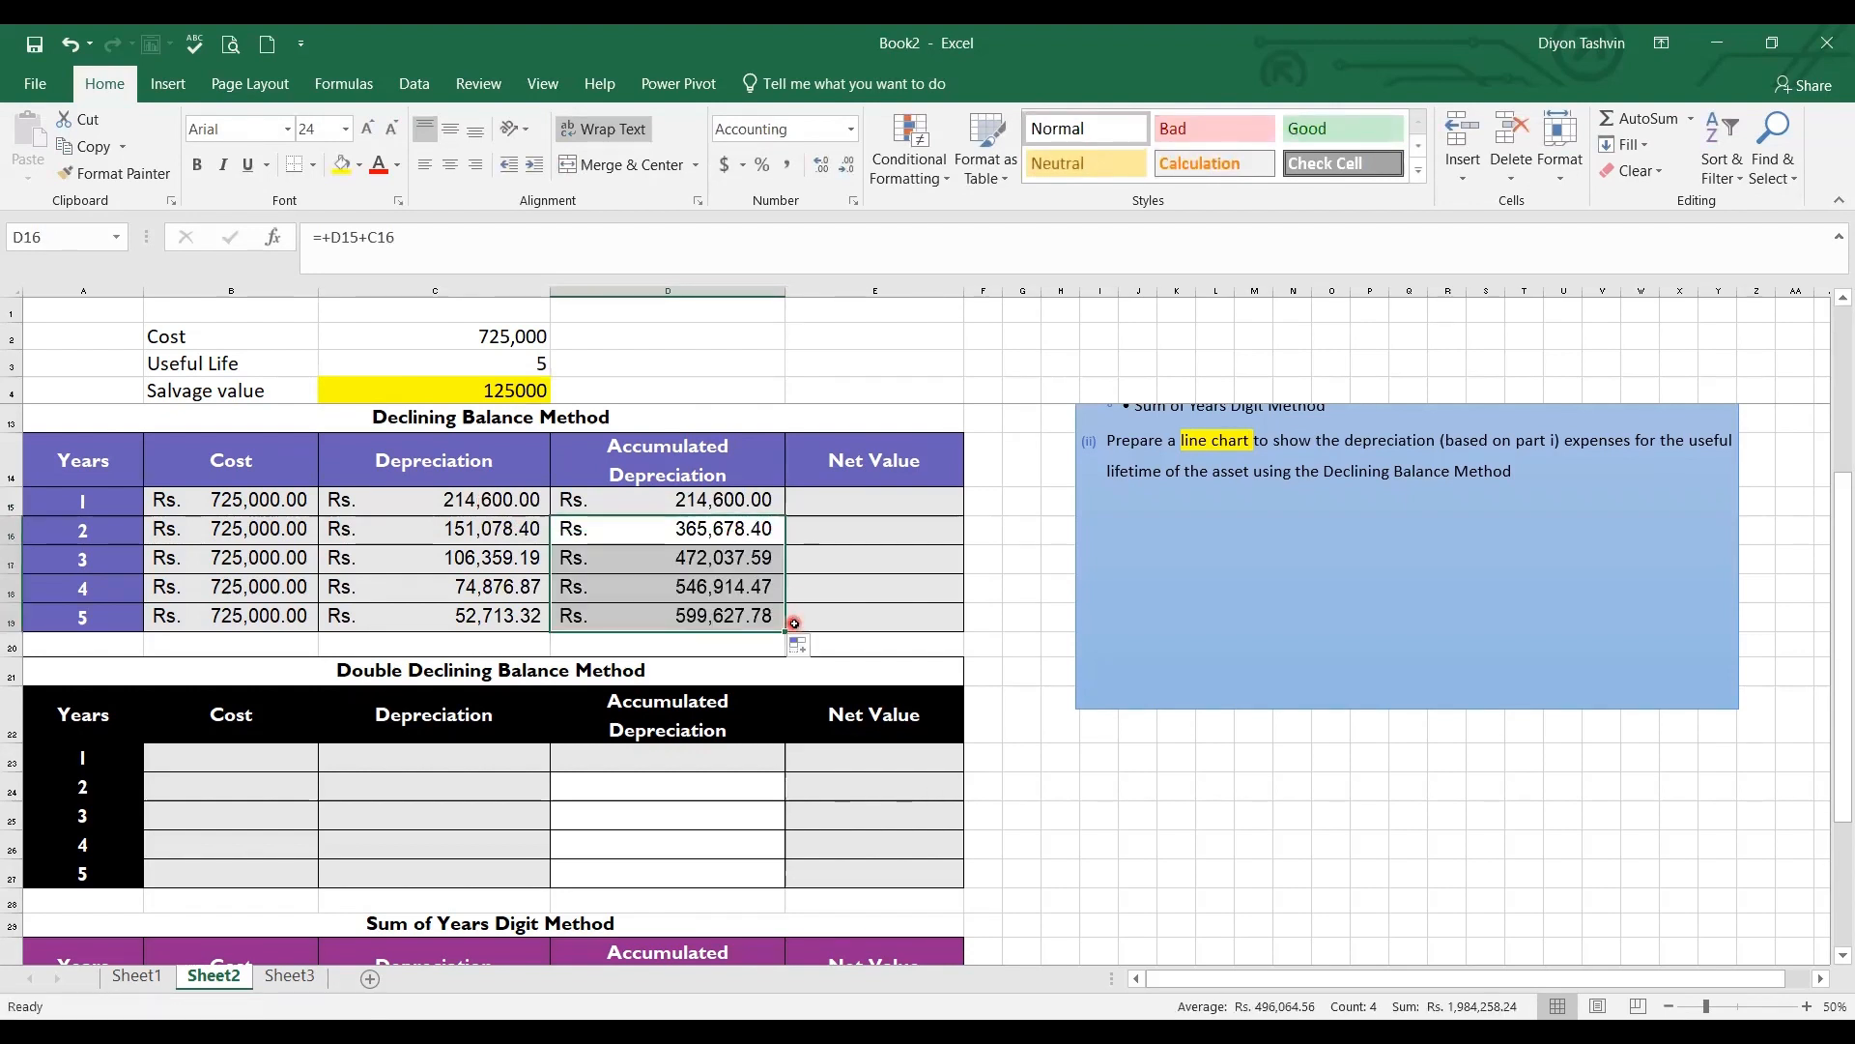
Calculate the Declining Balance year 1 net value in E15 as +B15-D15 and fill it down to E19
click(893, 497)
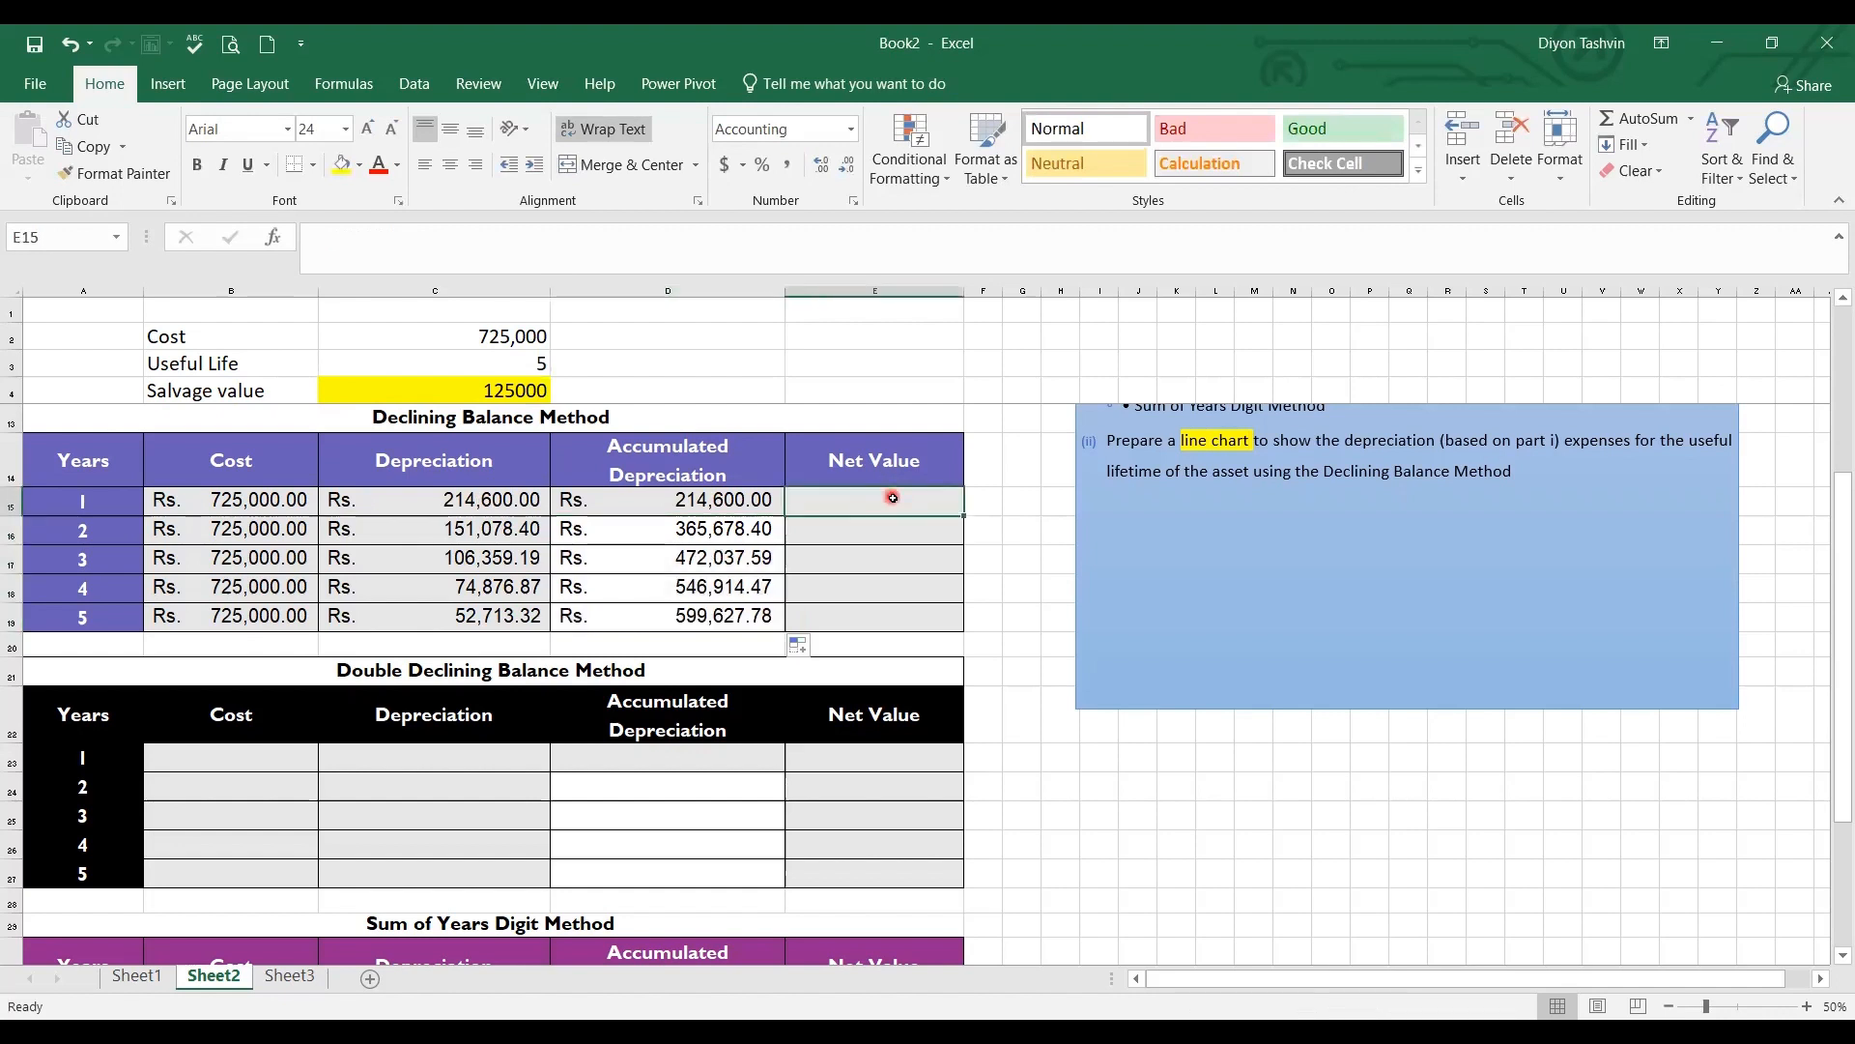
text(+)
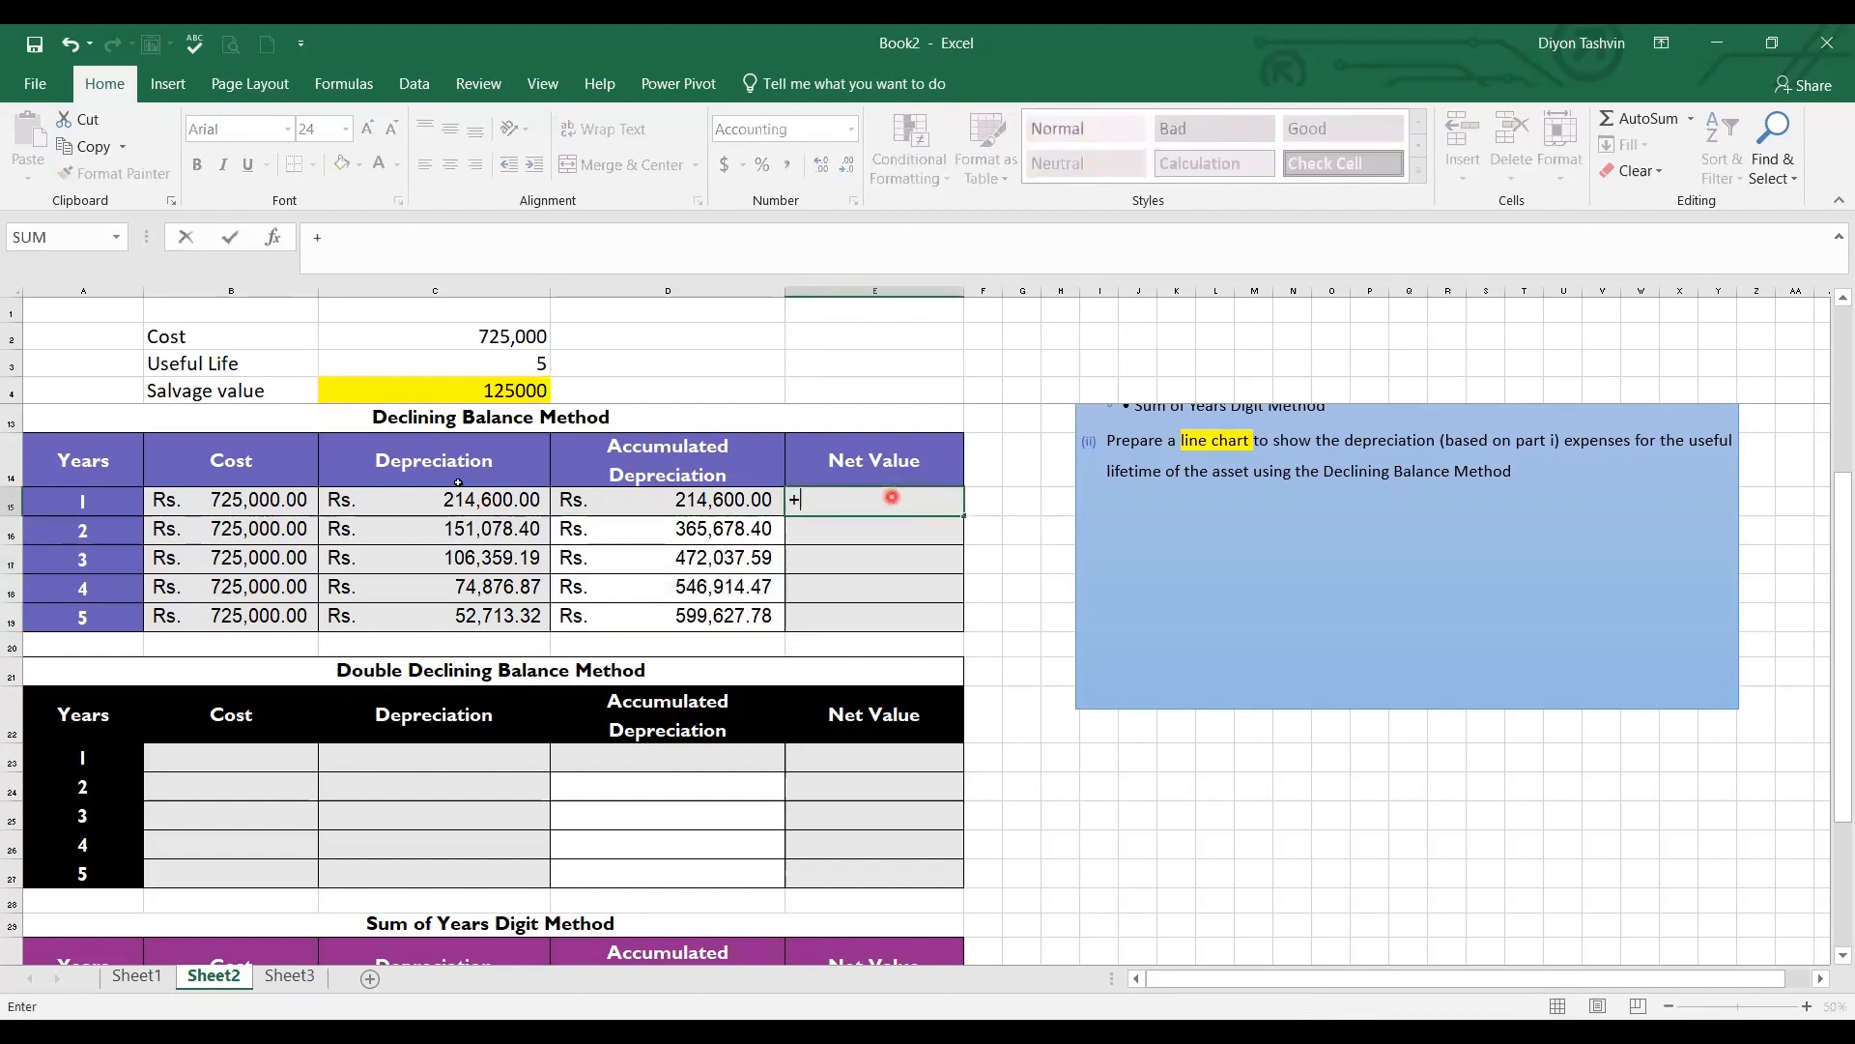
click(266, 498)
text(-)
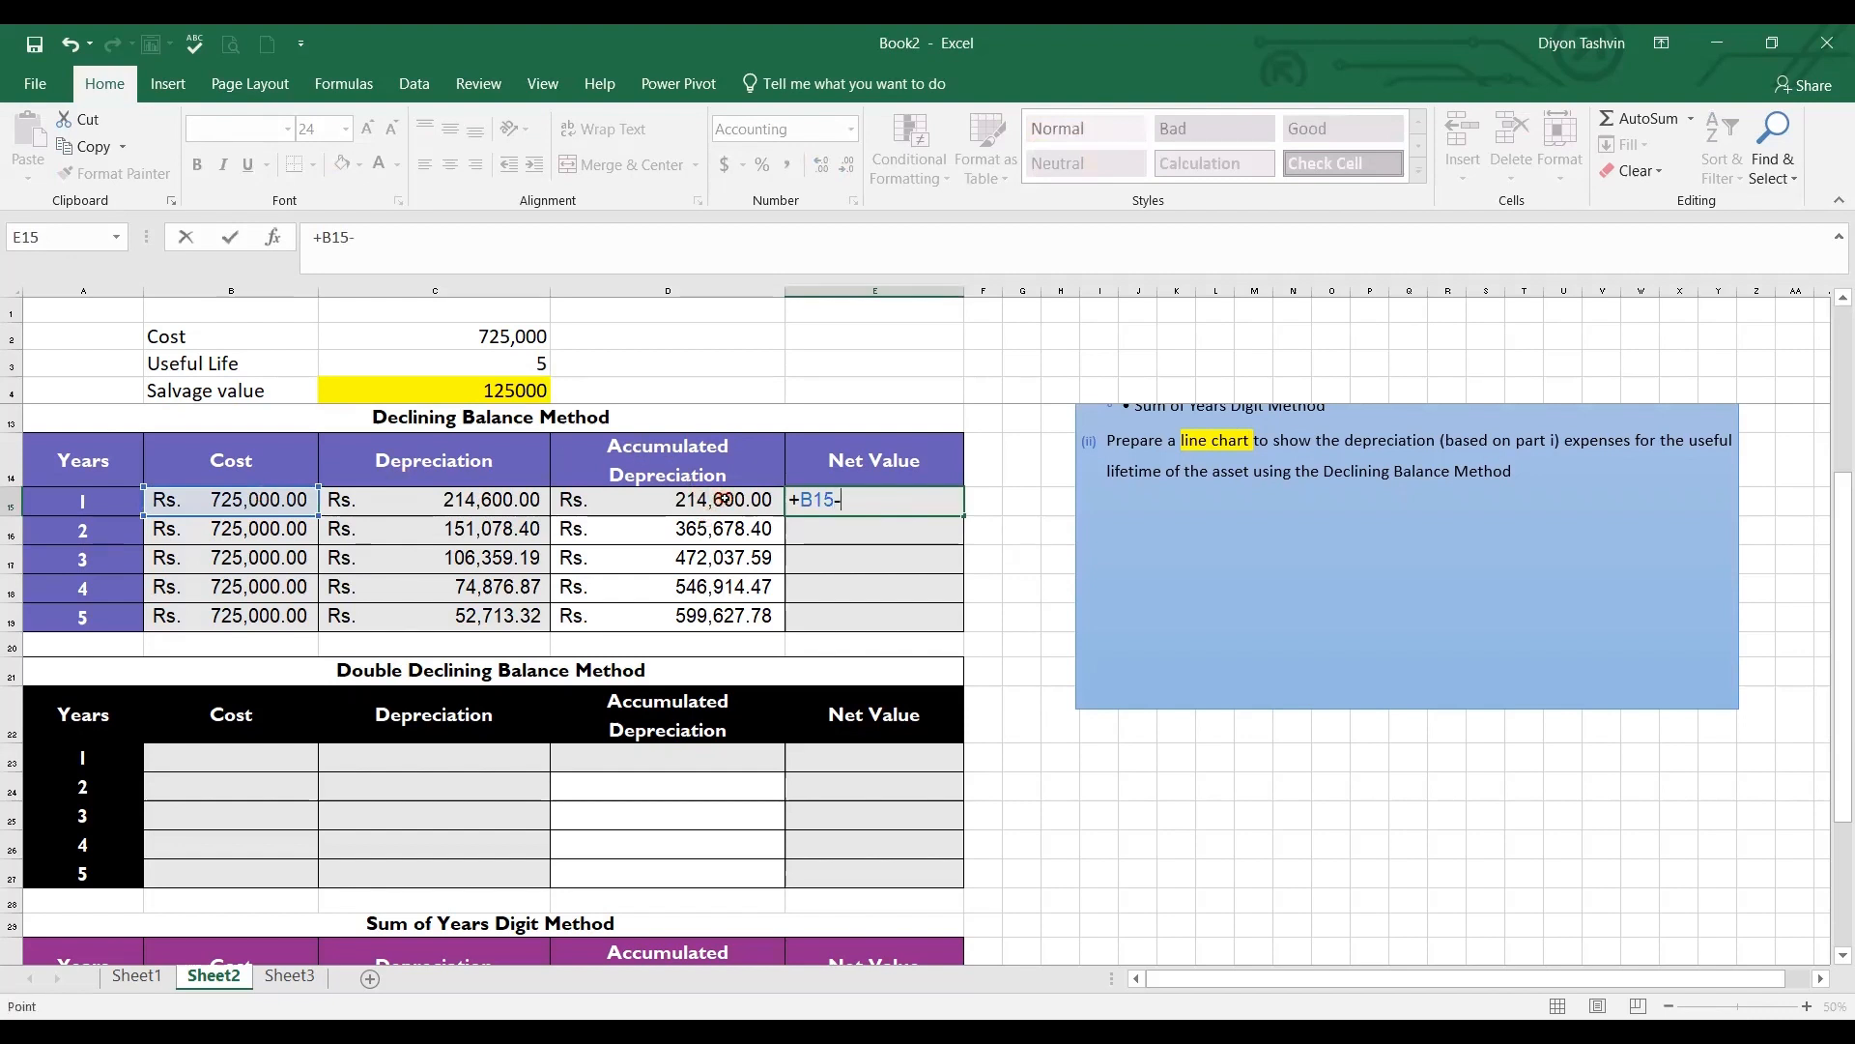
click(725, 499)
key(Return)
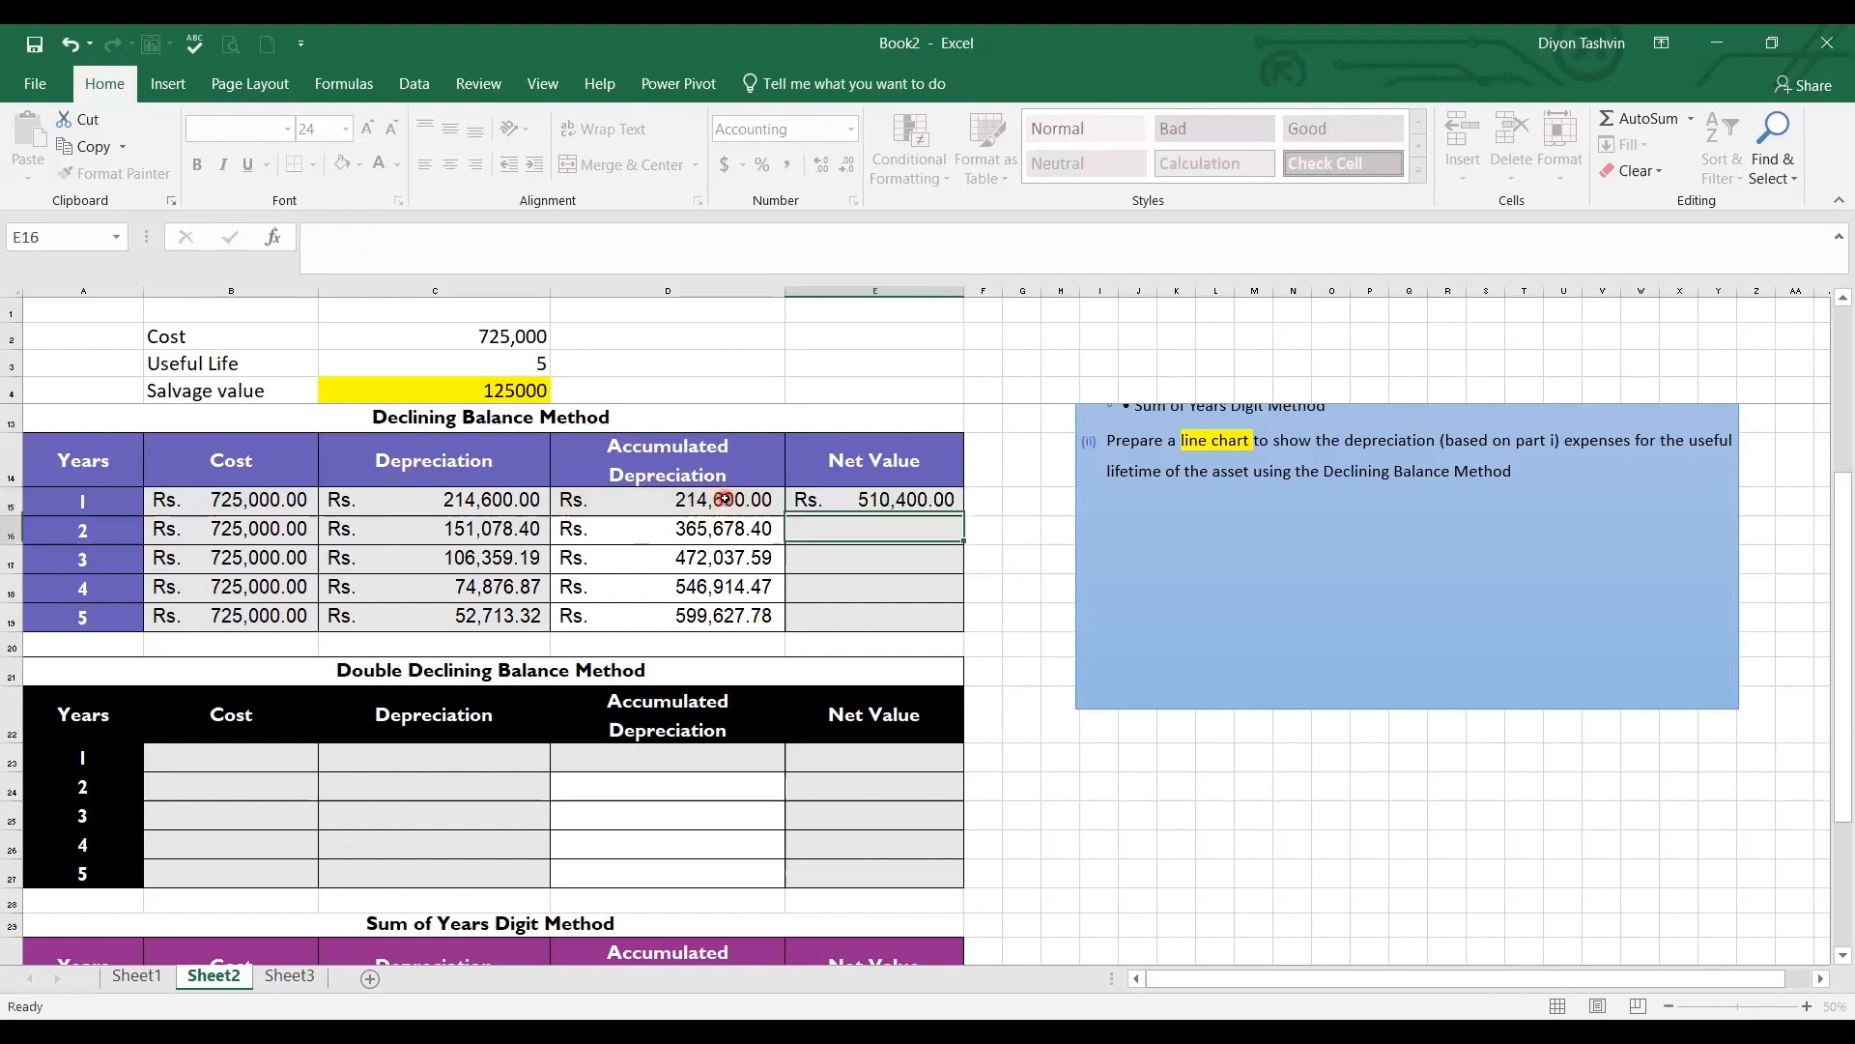
click(902, 499)
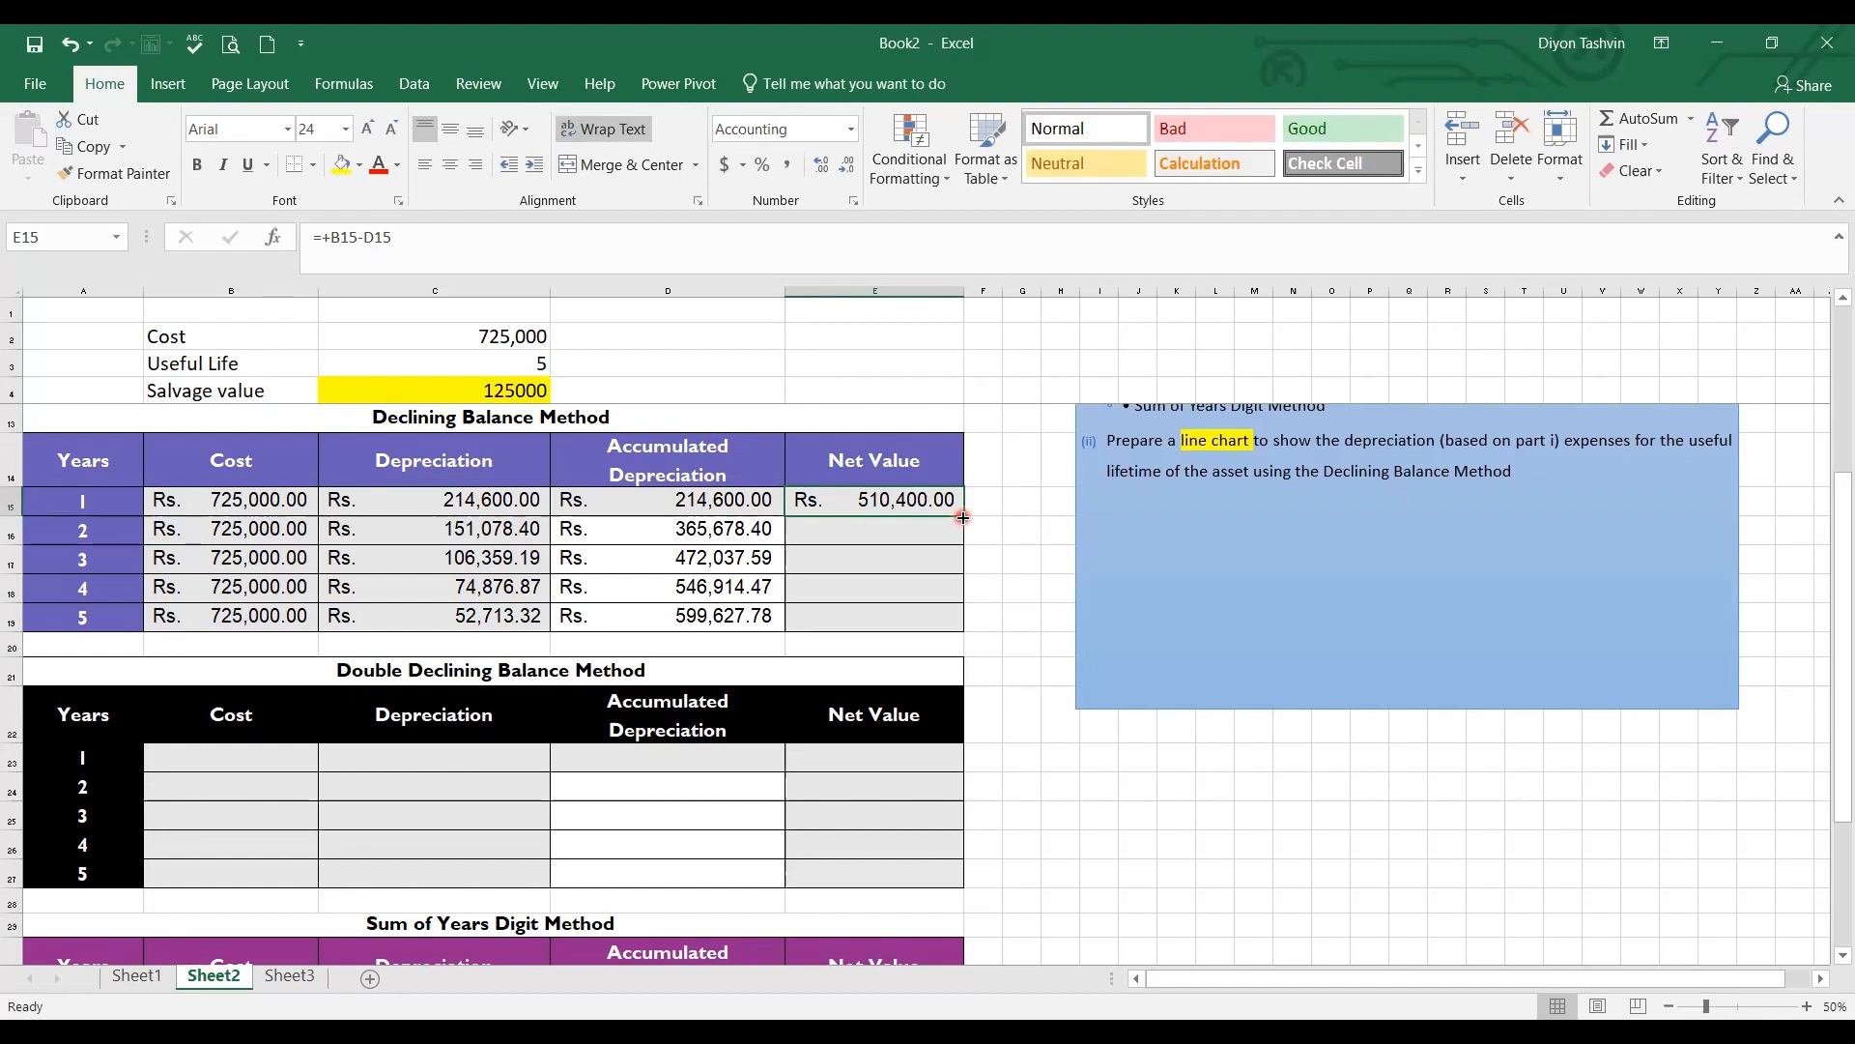
drag(962, 517, 974, 625)
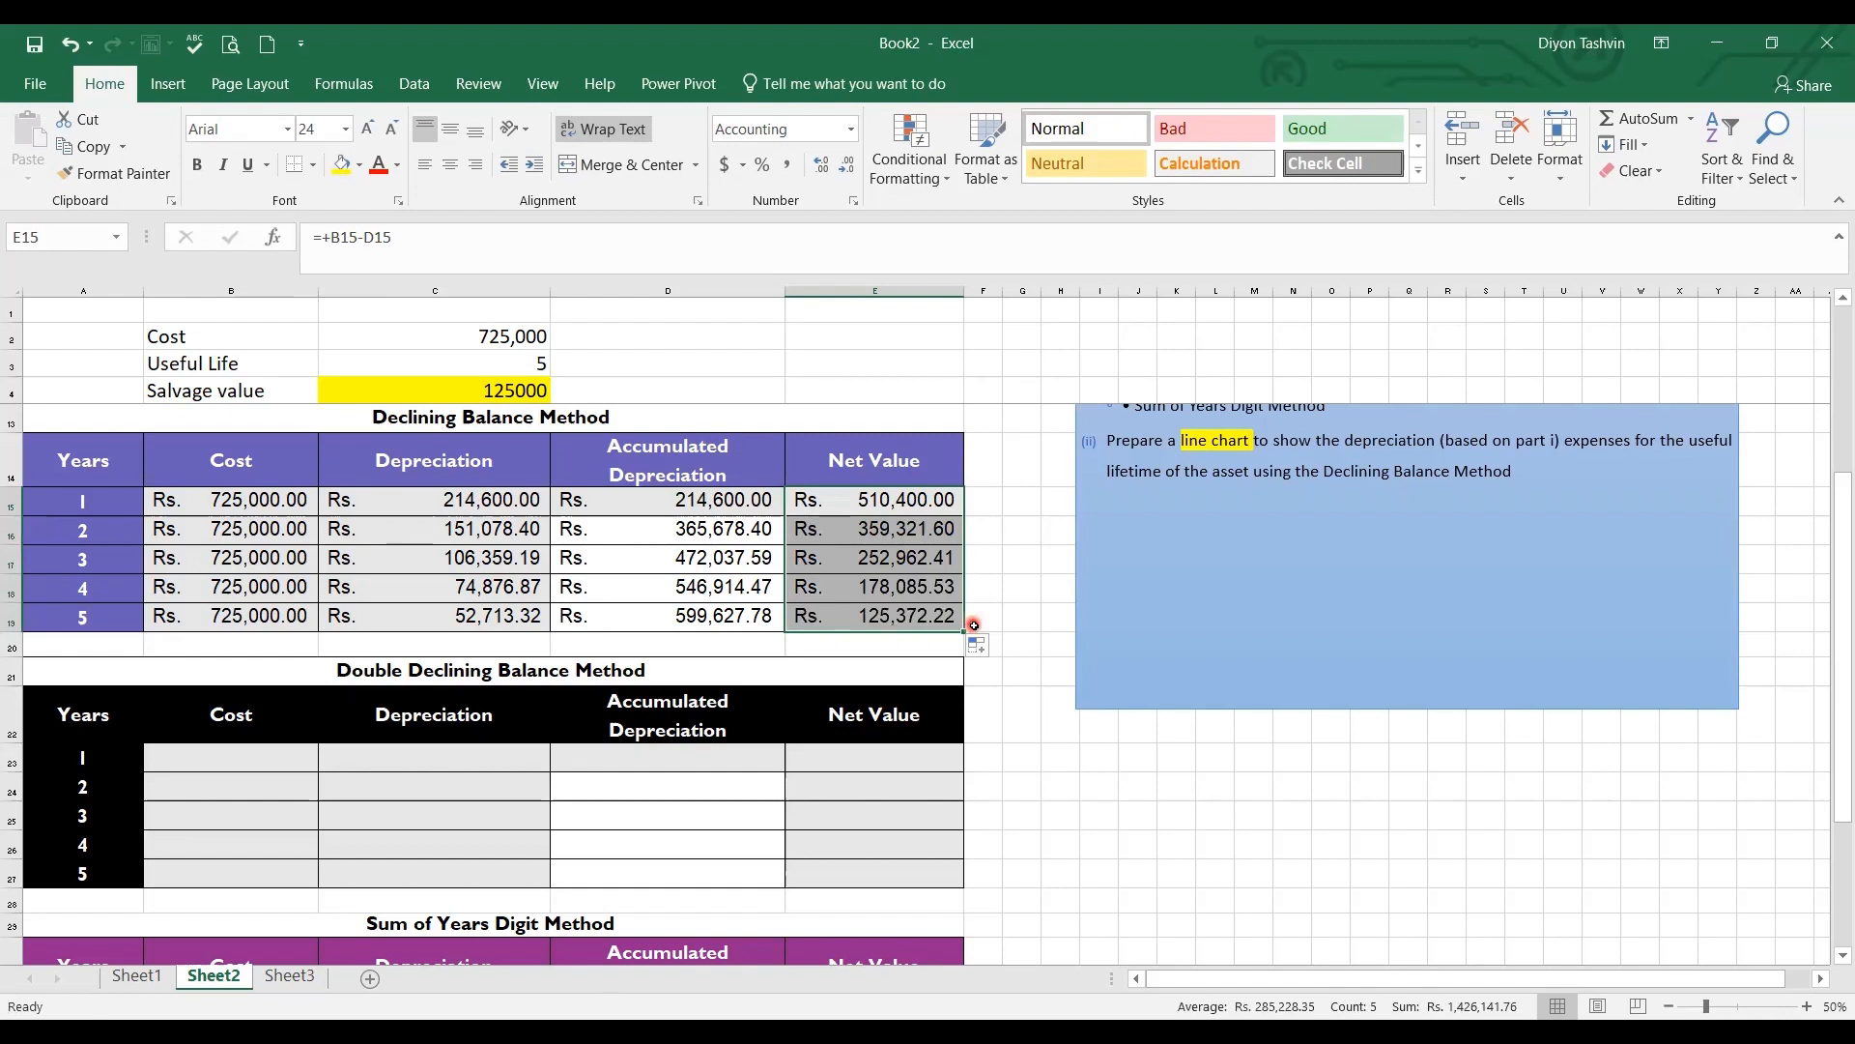
Highlight the Declining Balance year 5 net value in E19 with a yellow fill
click(710, 627)
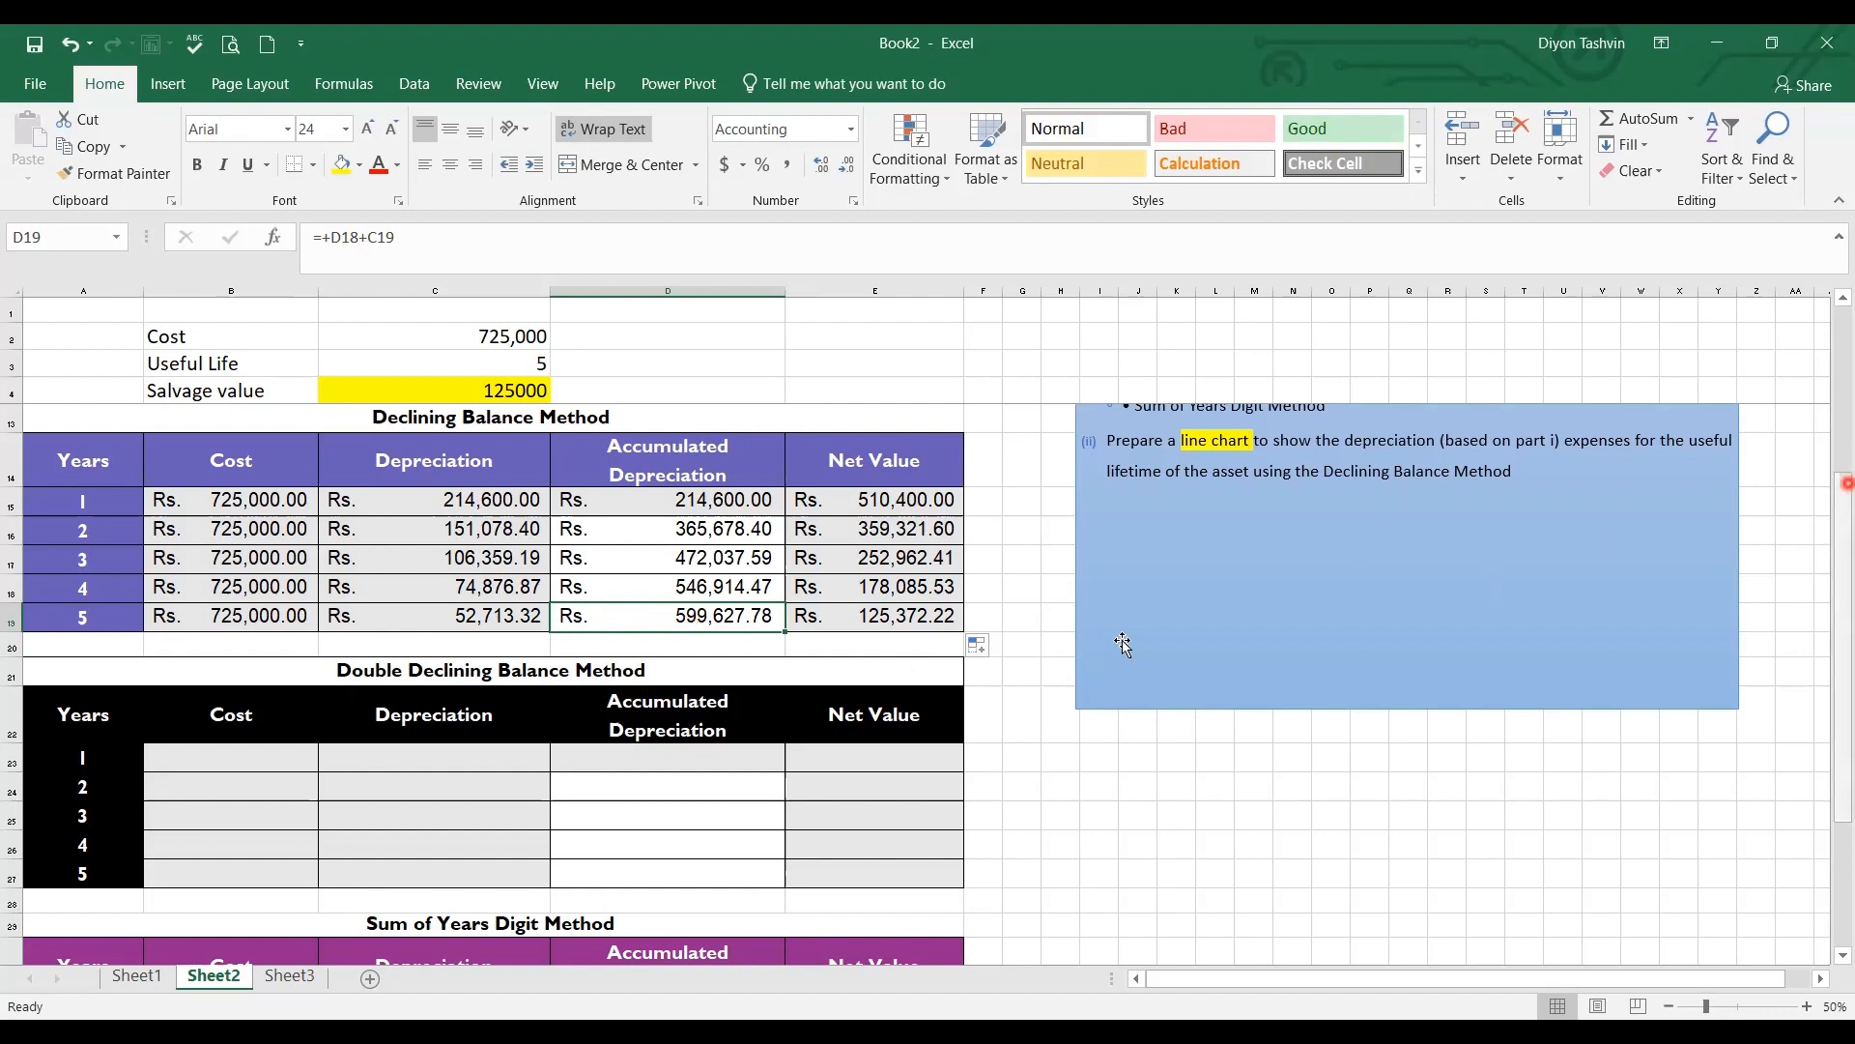
click(516, 619)
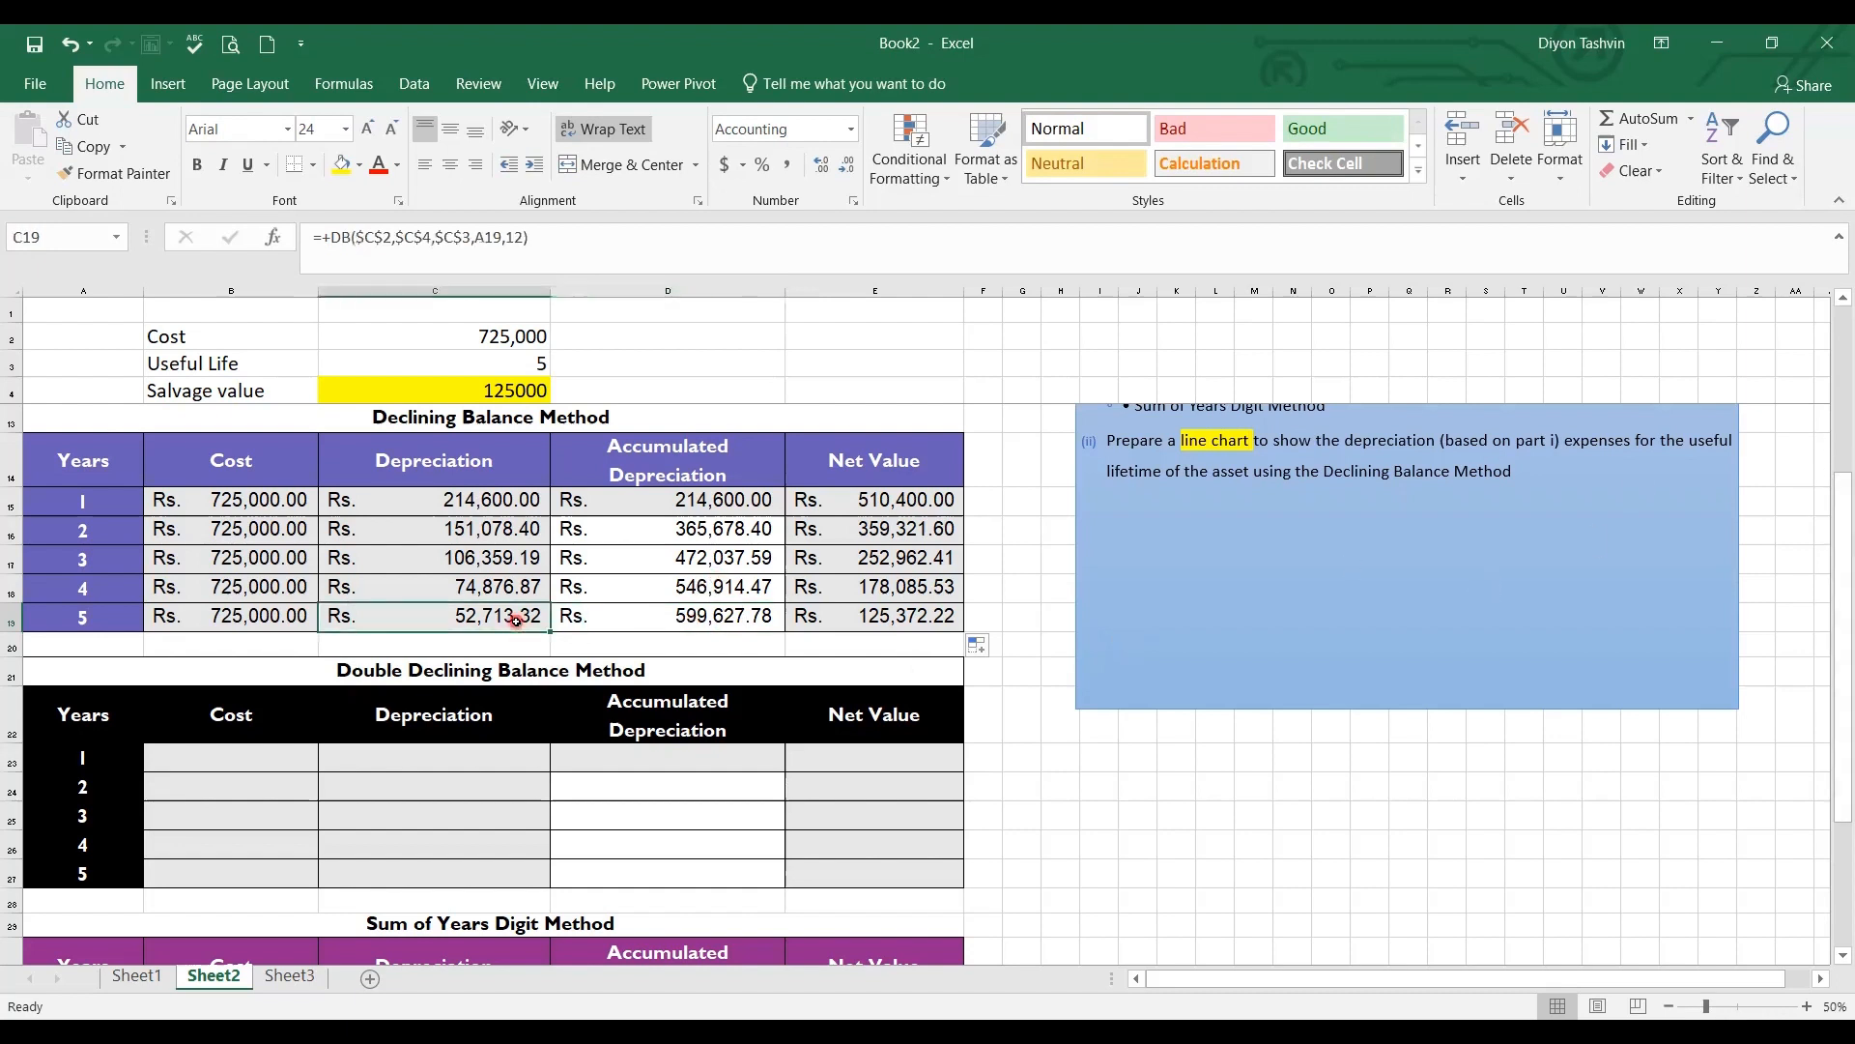
click(529, 498)
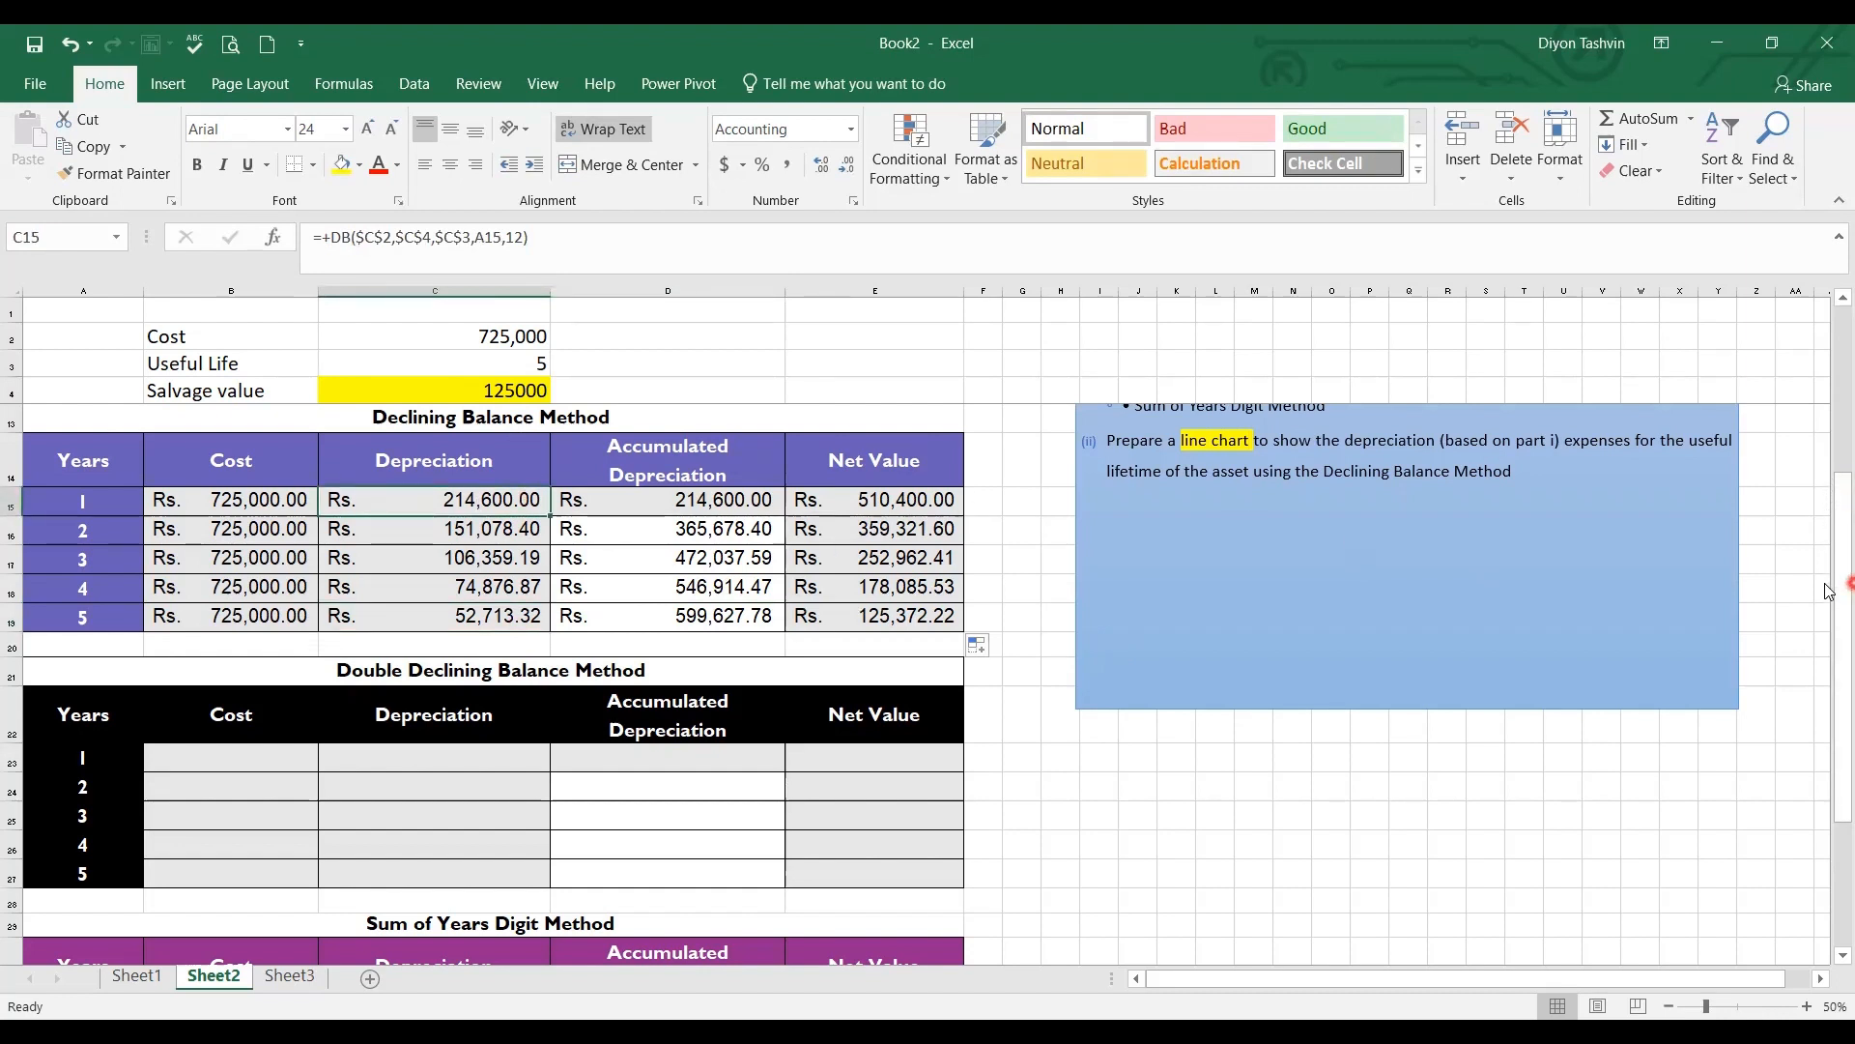
click(879, 619)
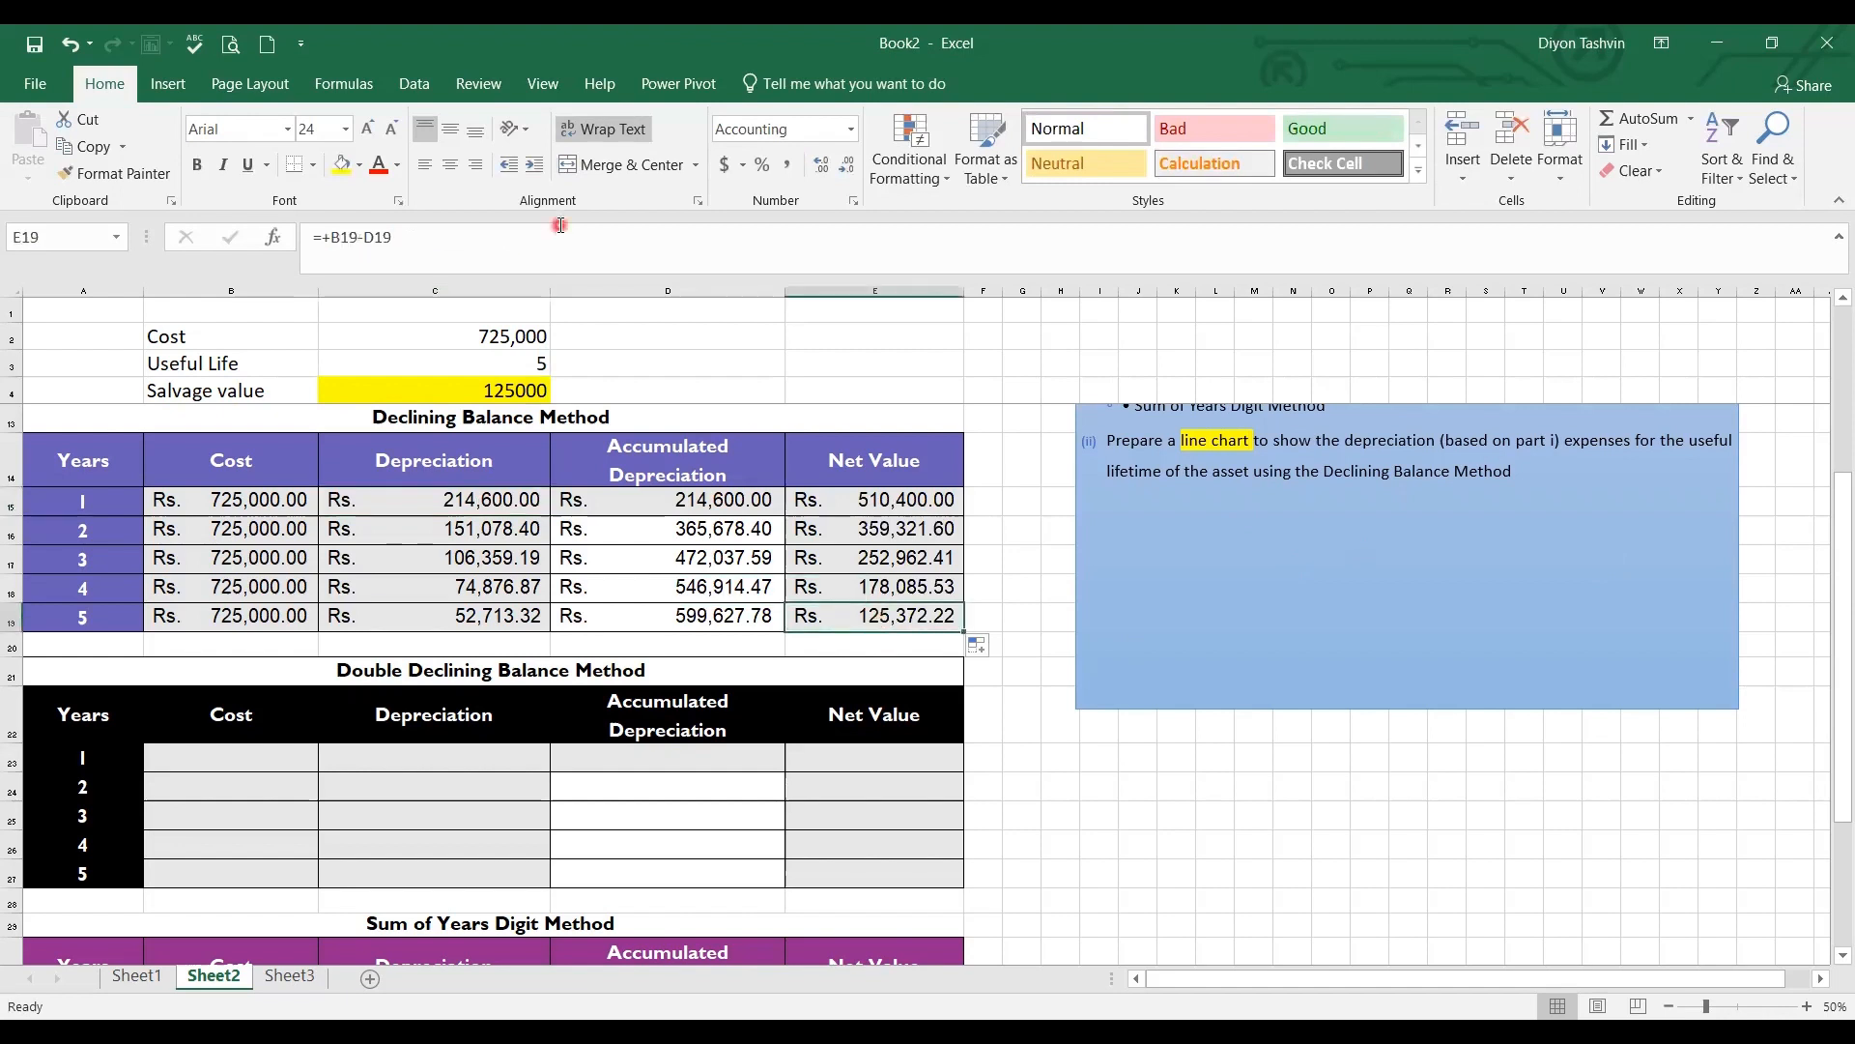
click(342, 166)
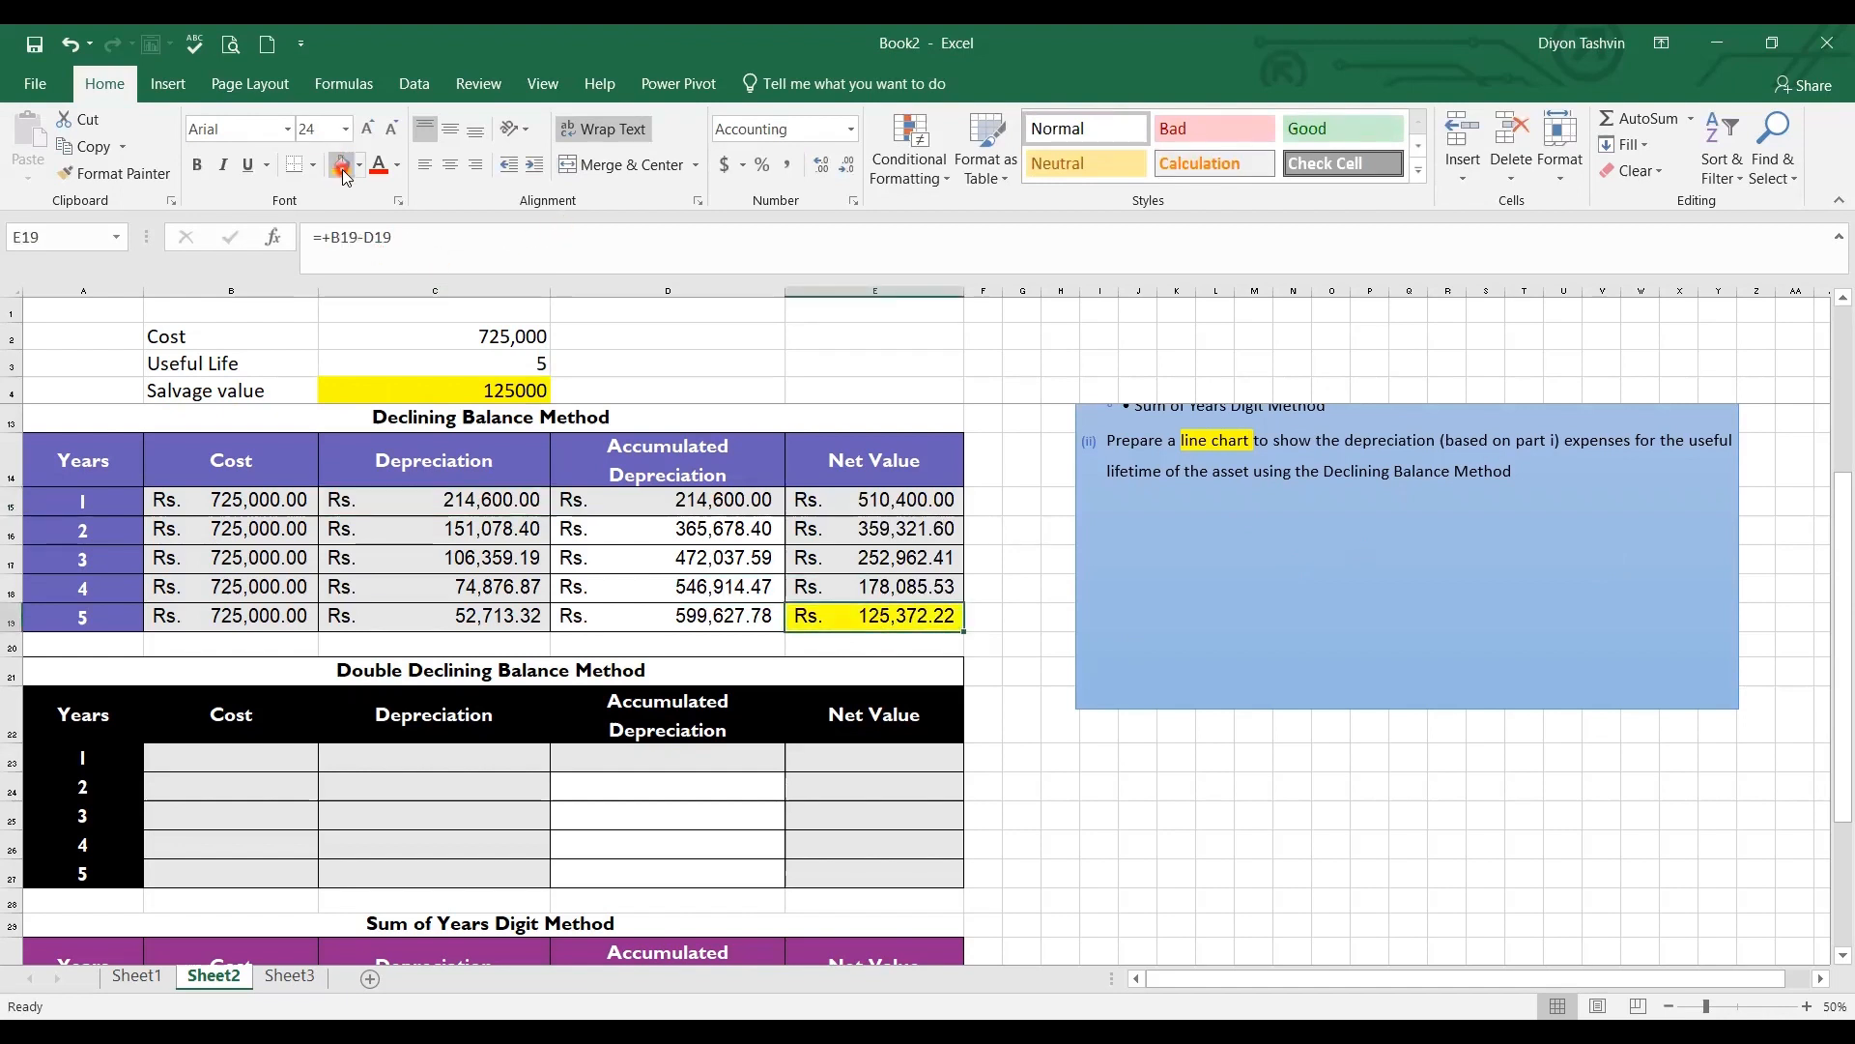
Enter the Double Declining Balance year 1 cost in B23 as +$C$2 and fill it down to B27
click(1830, 956)
scroll(1829, 957, down, 2)
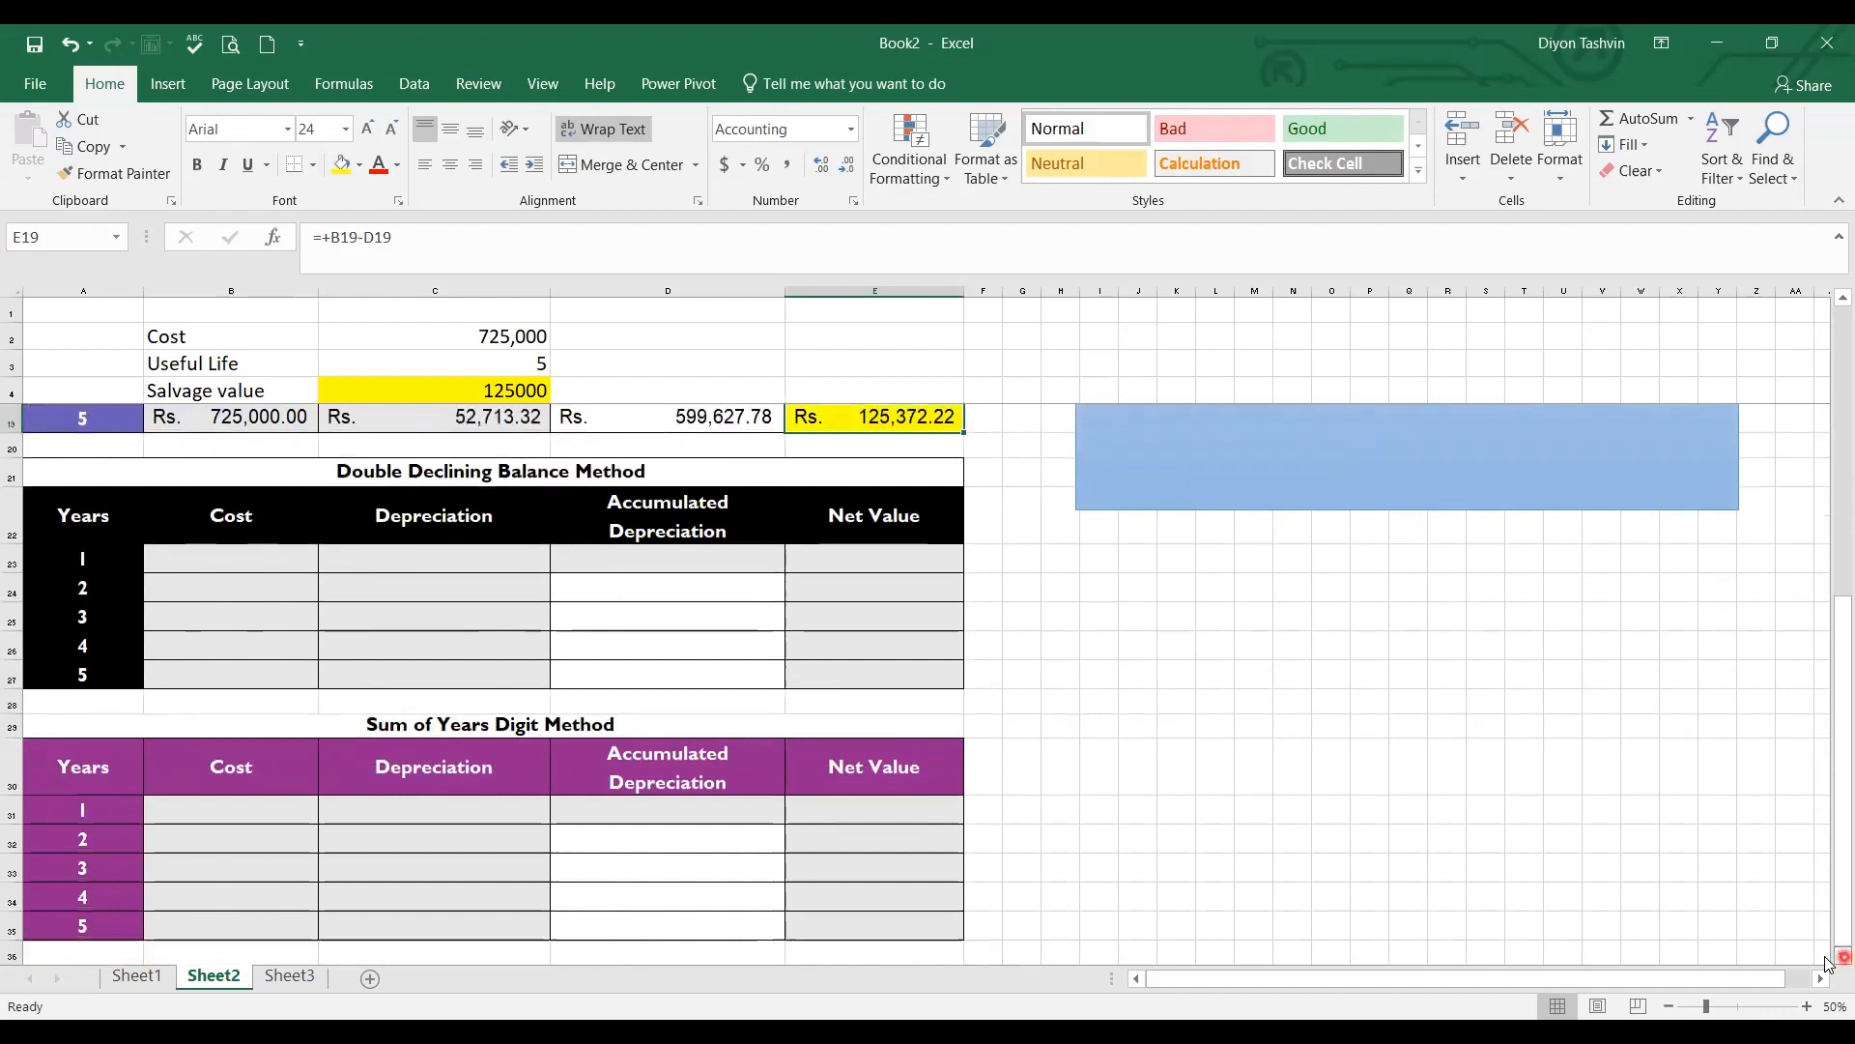
click(209, 562)
text(+)
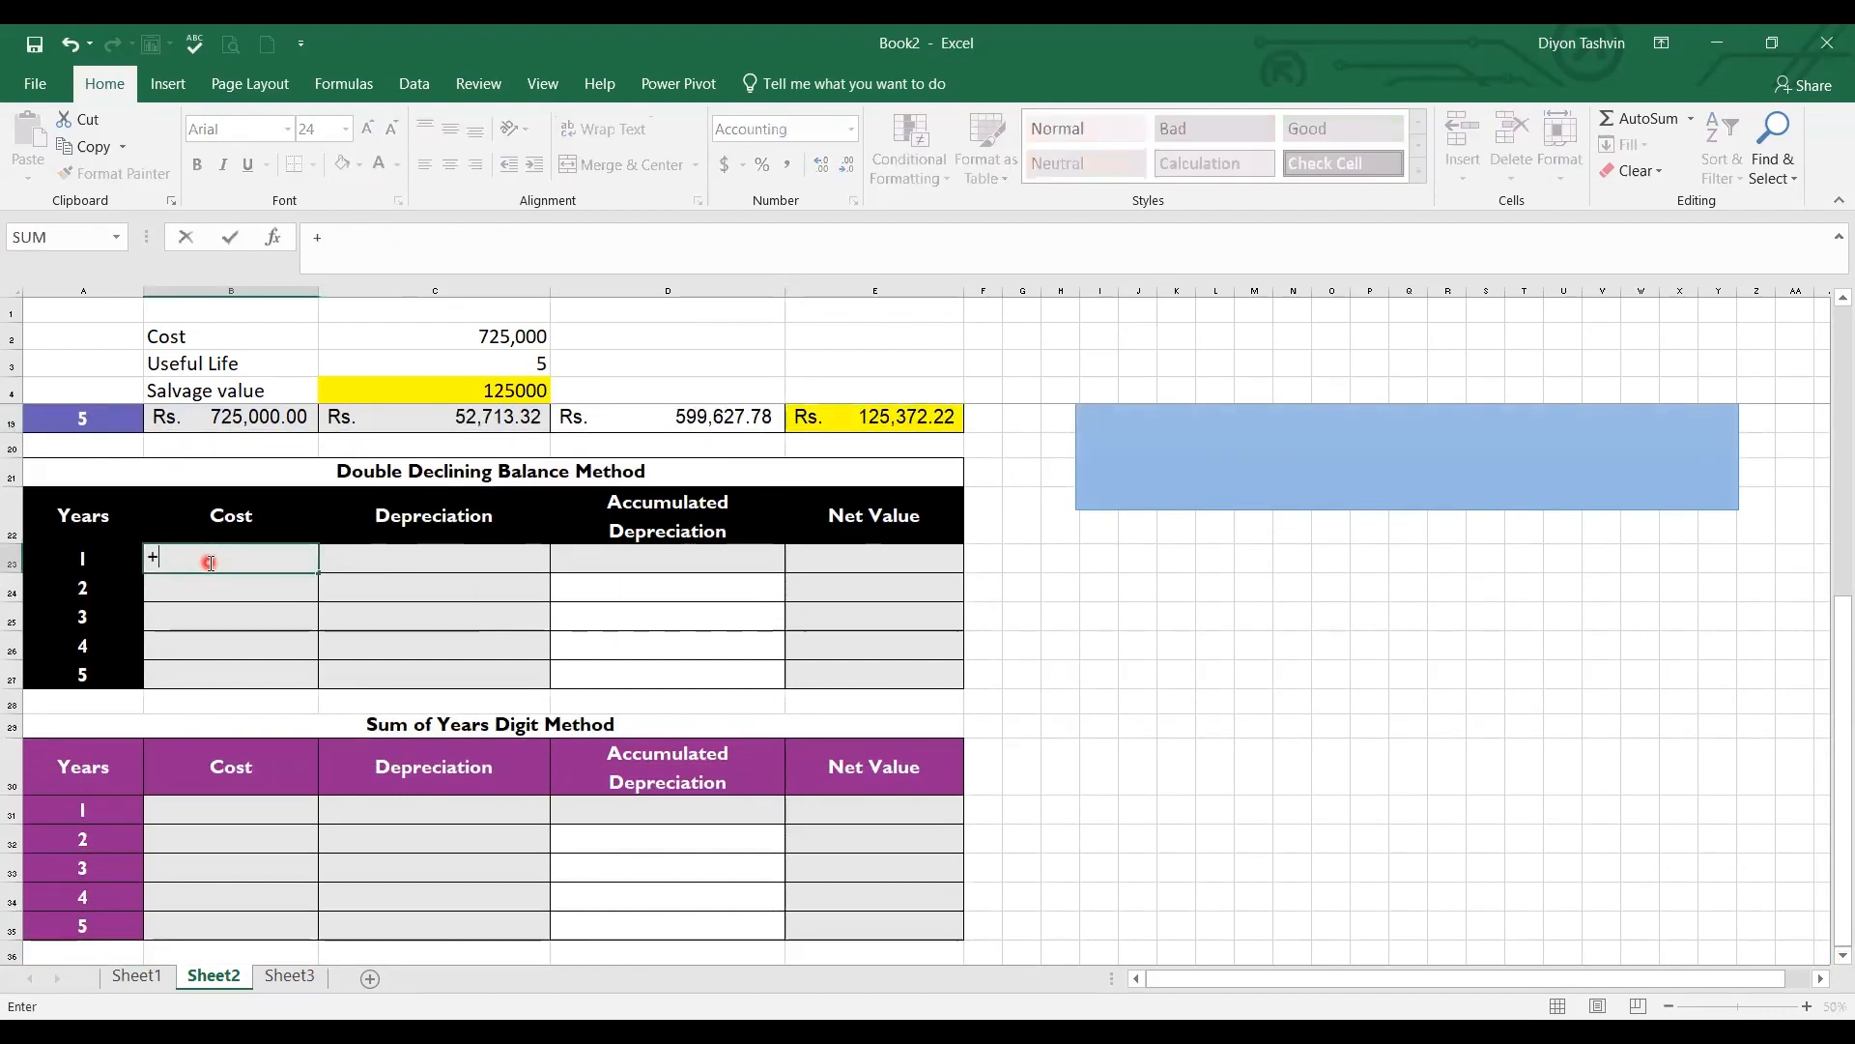
click(473, 339)
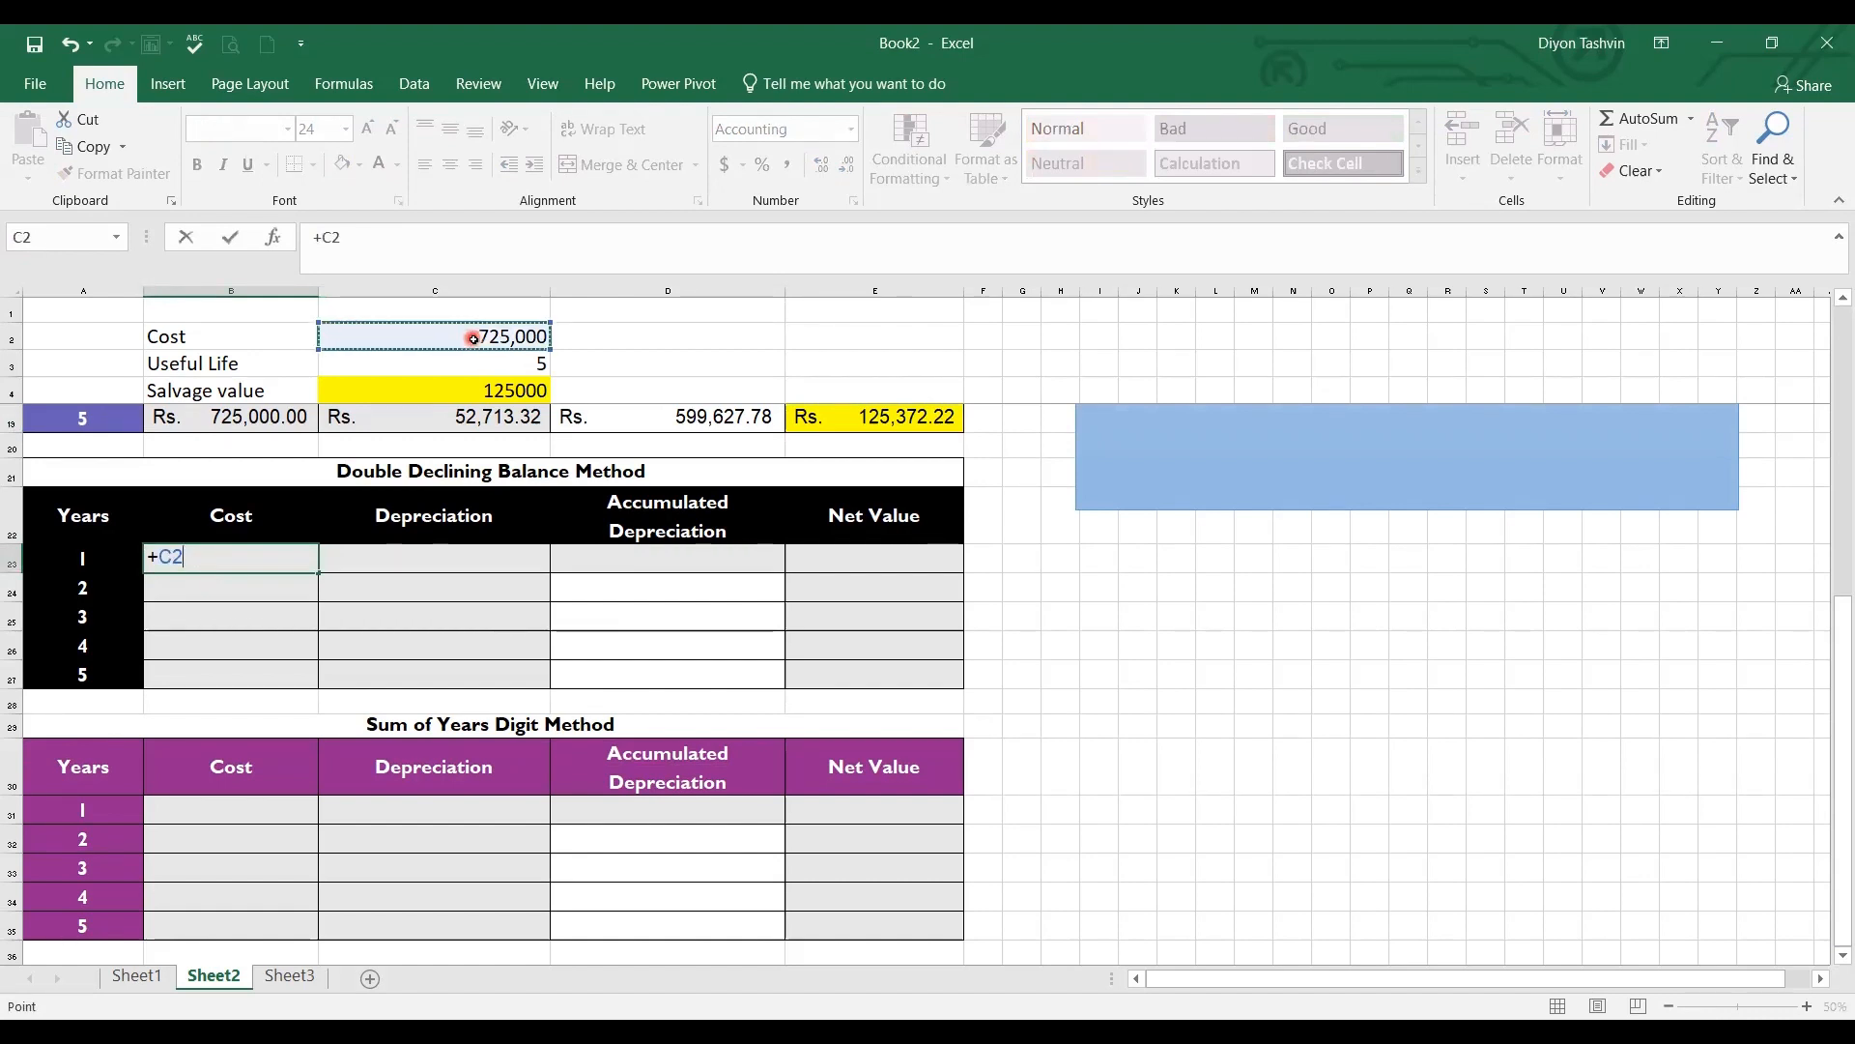
key(F4)
key(Return)
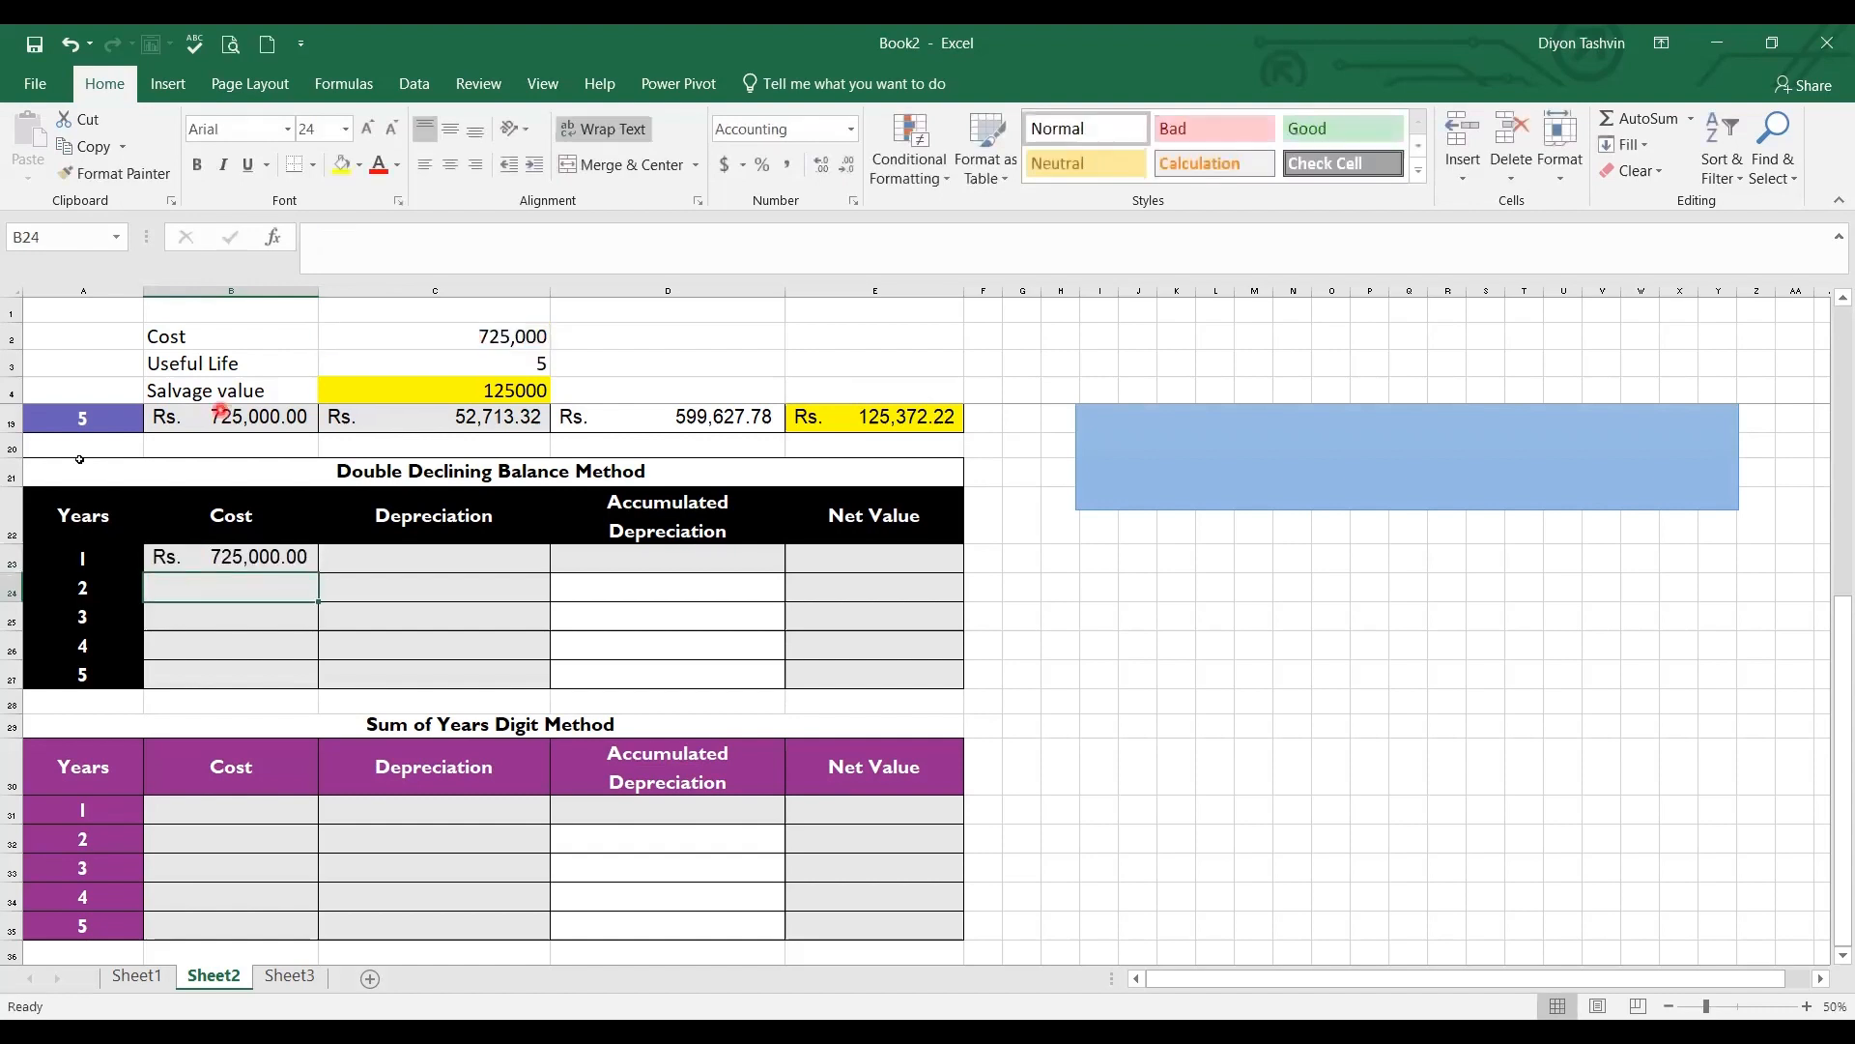
click(303, 555)
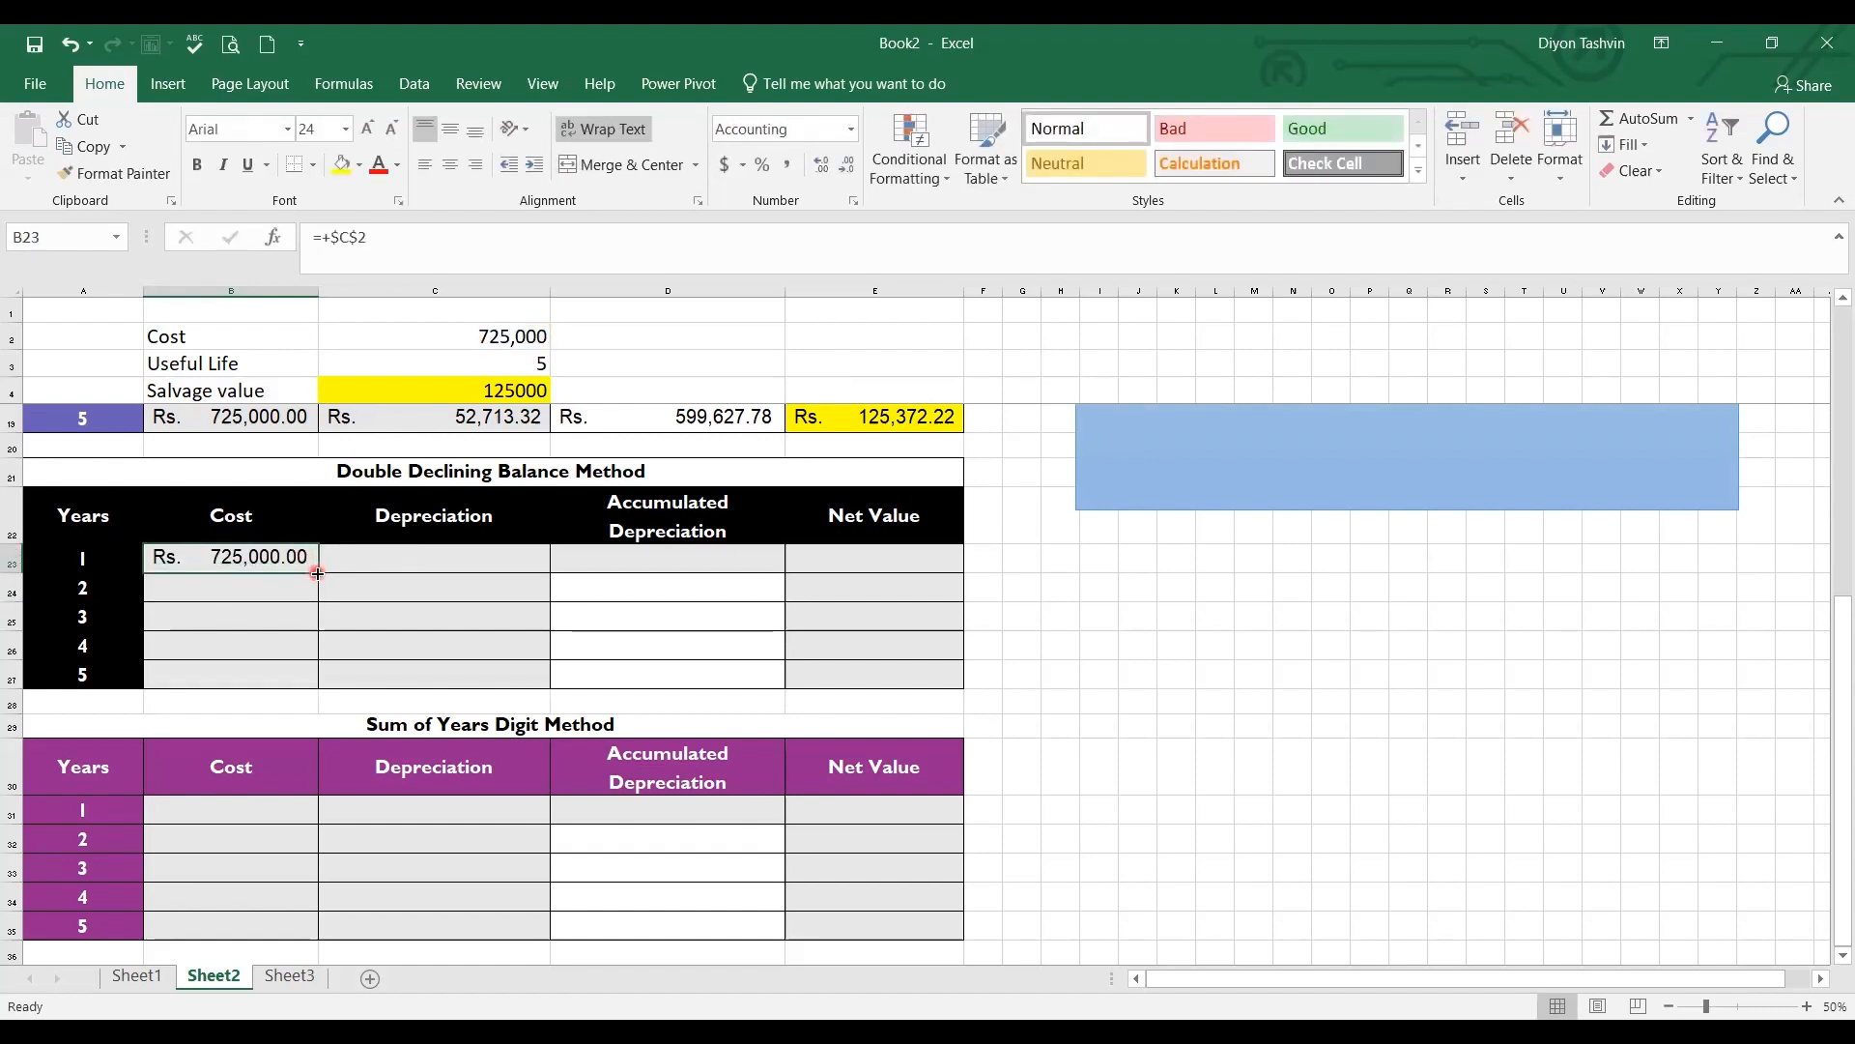
drag(318, 573, 318, 687)
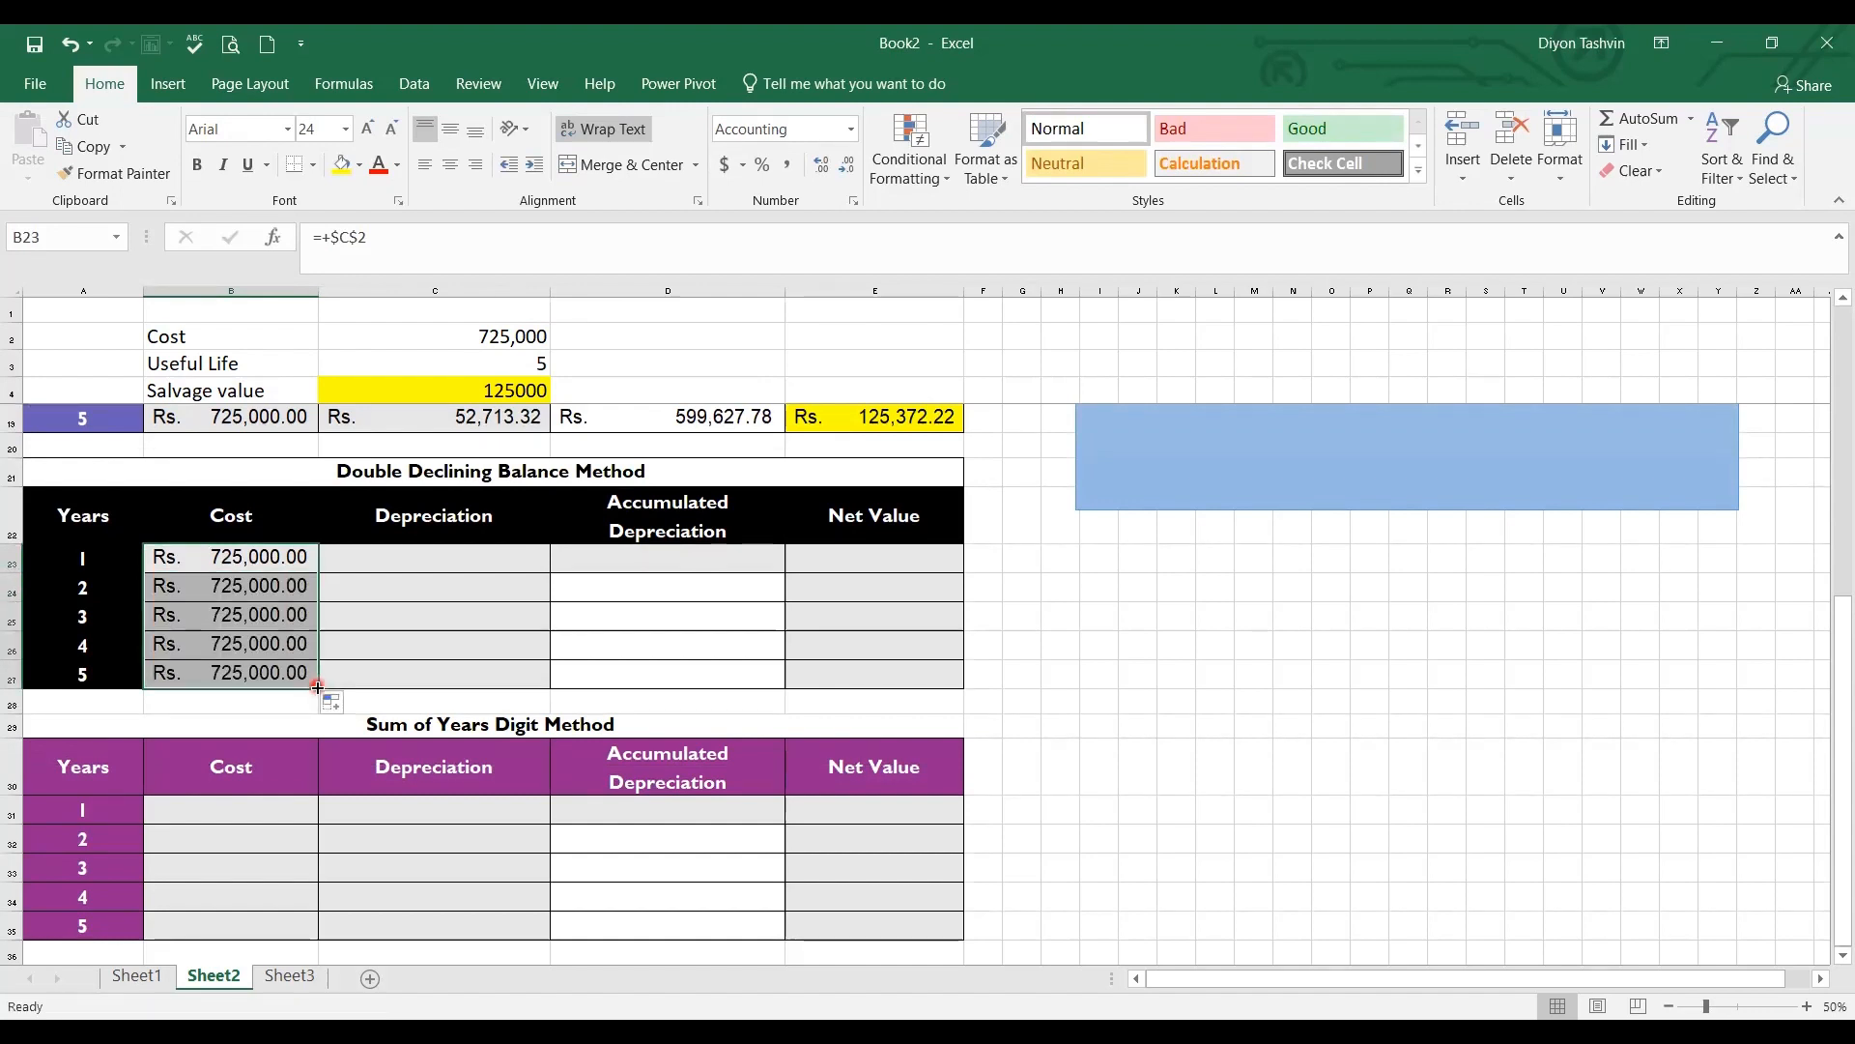
Begin a DDB formula in C23 for year 1 depreciation with absolute references to cost $C$2 and salvage value $C$4
click(458, 557)
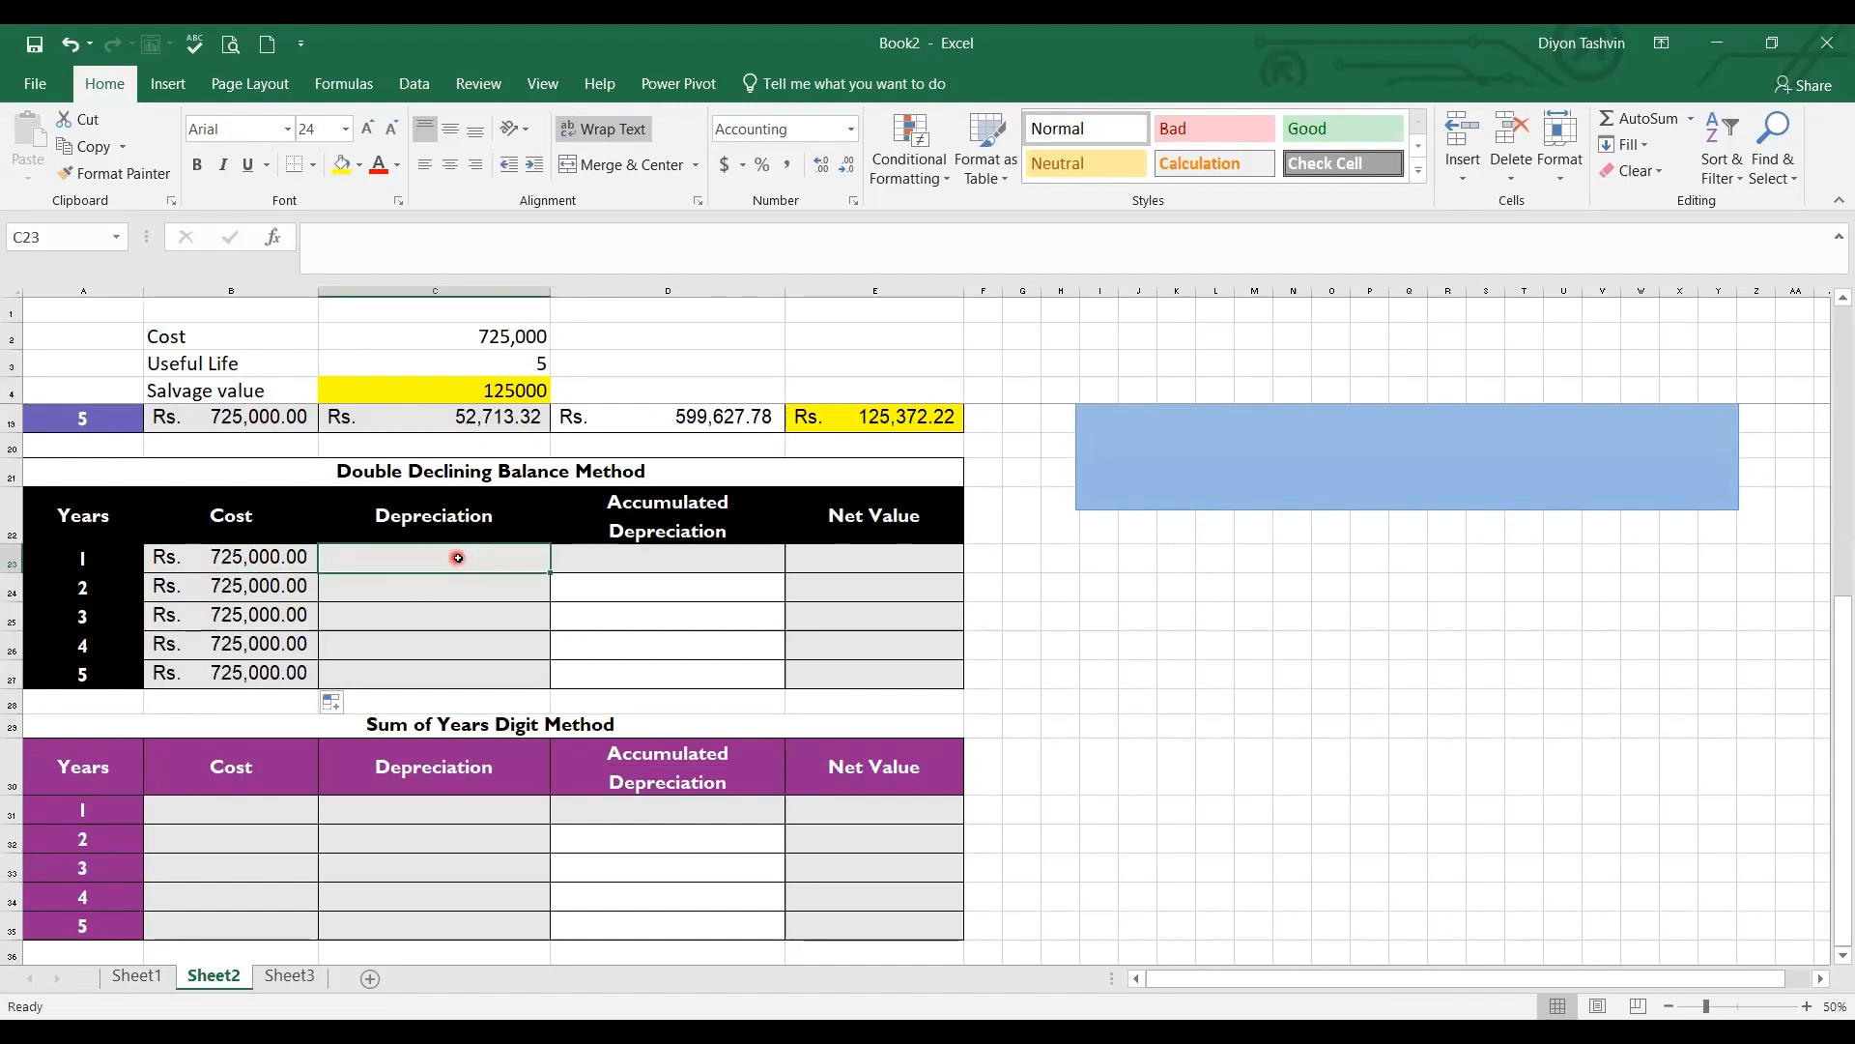
text(=)
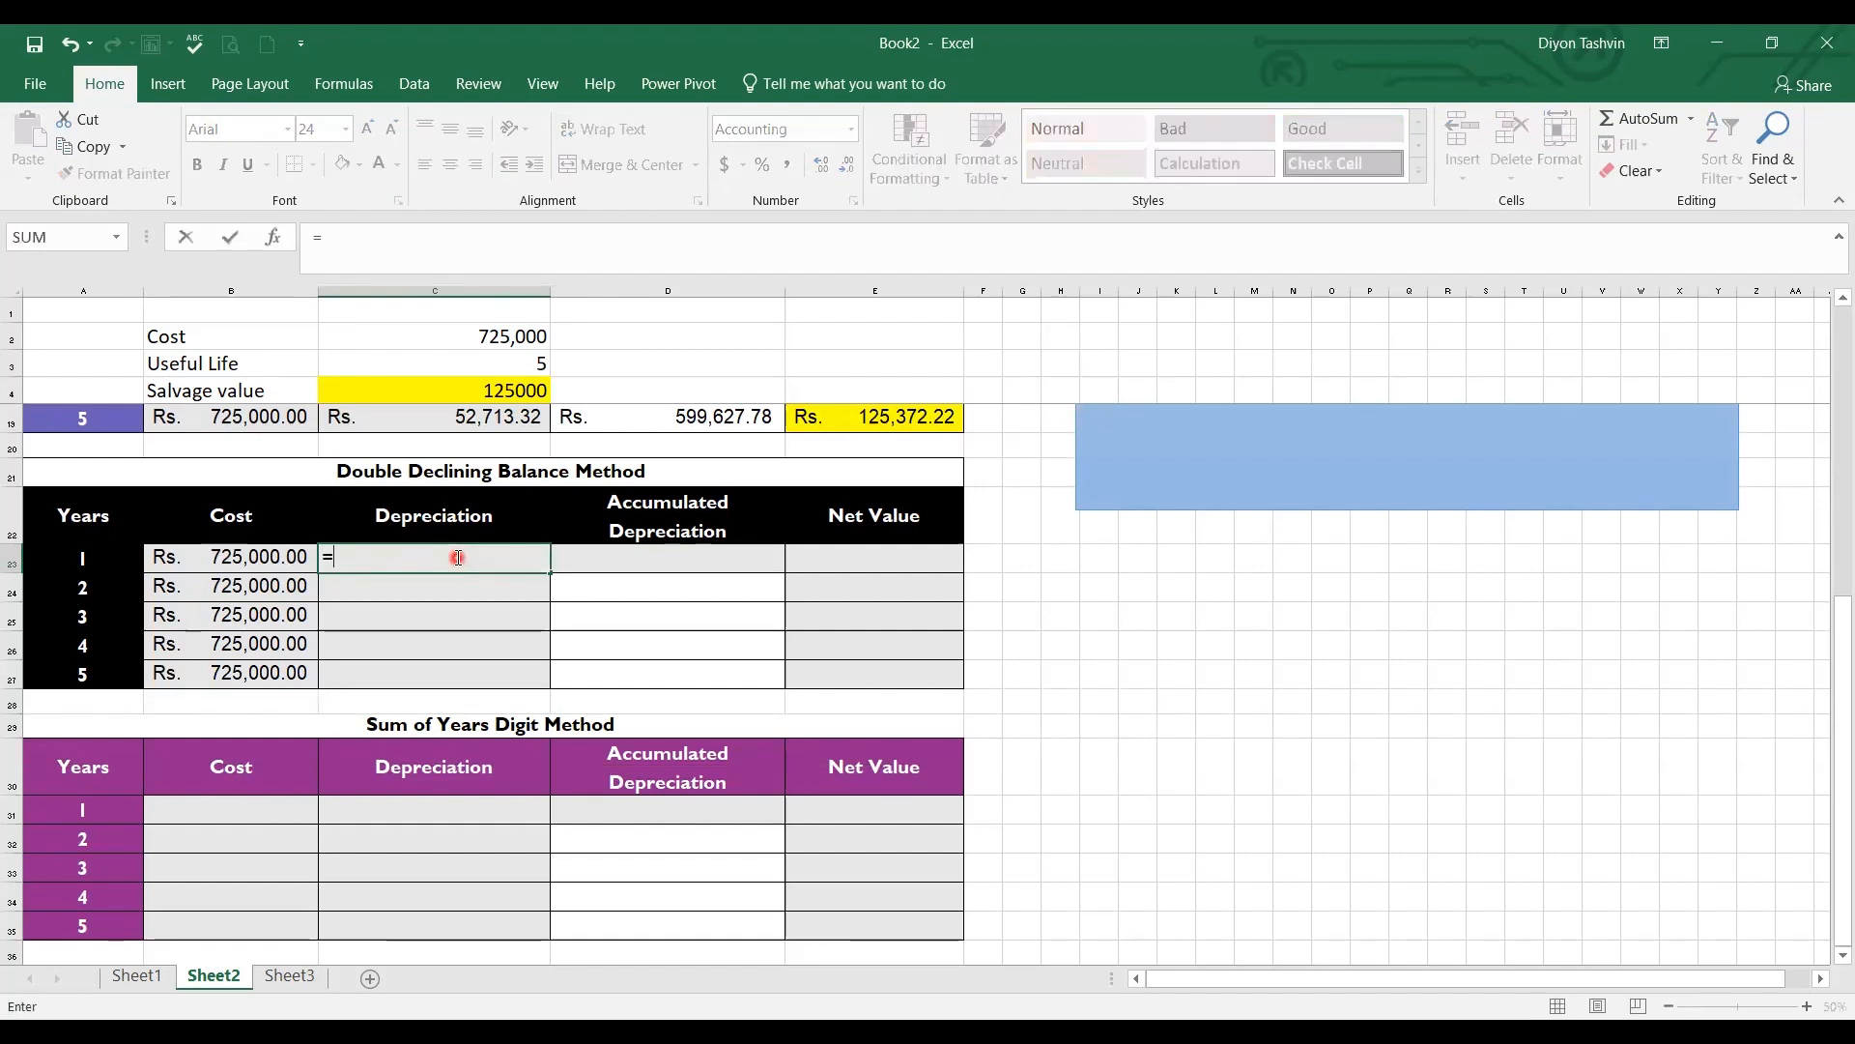
text(ddb)
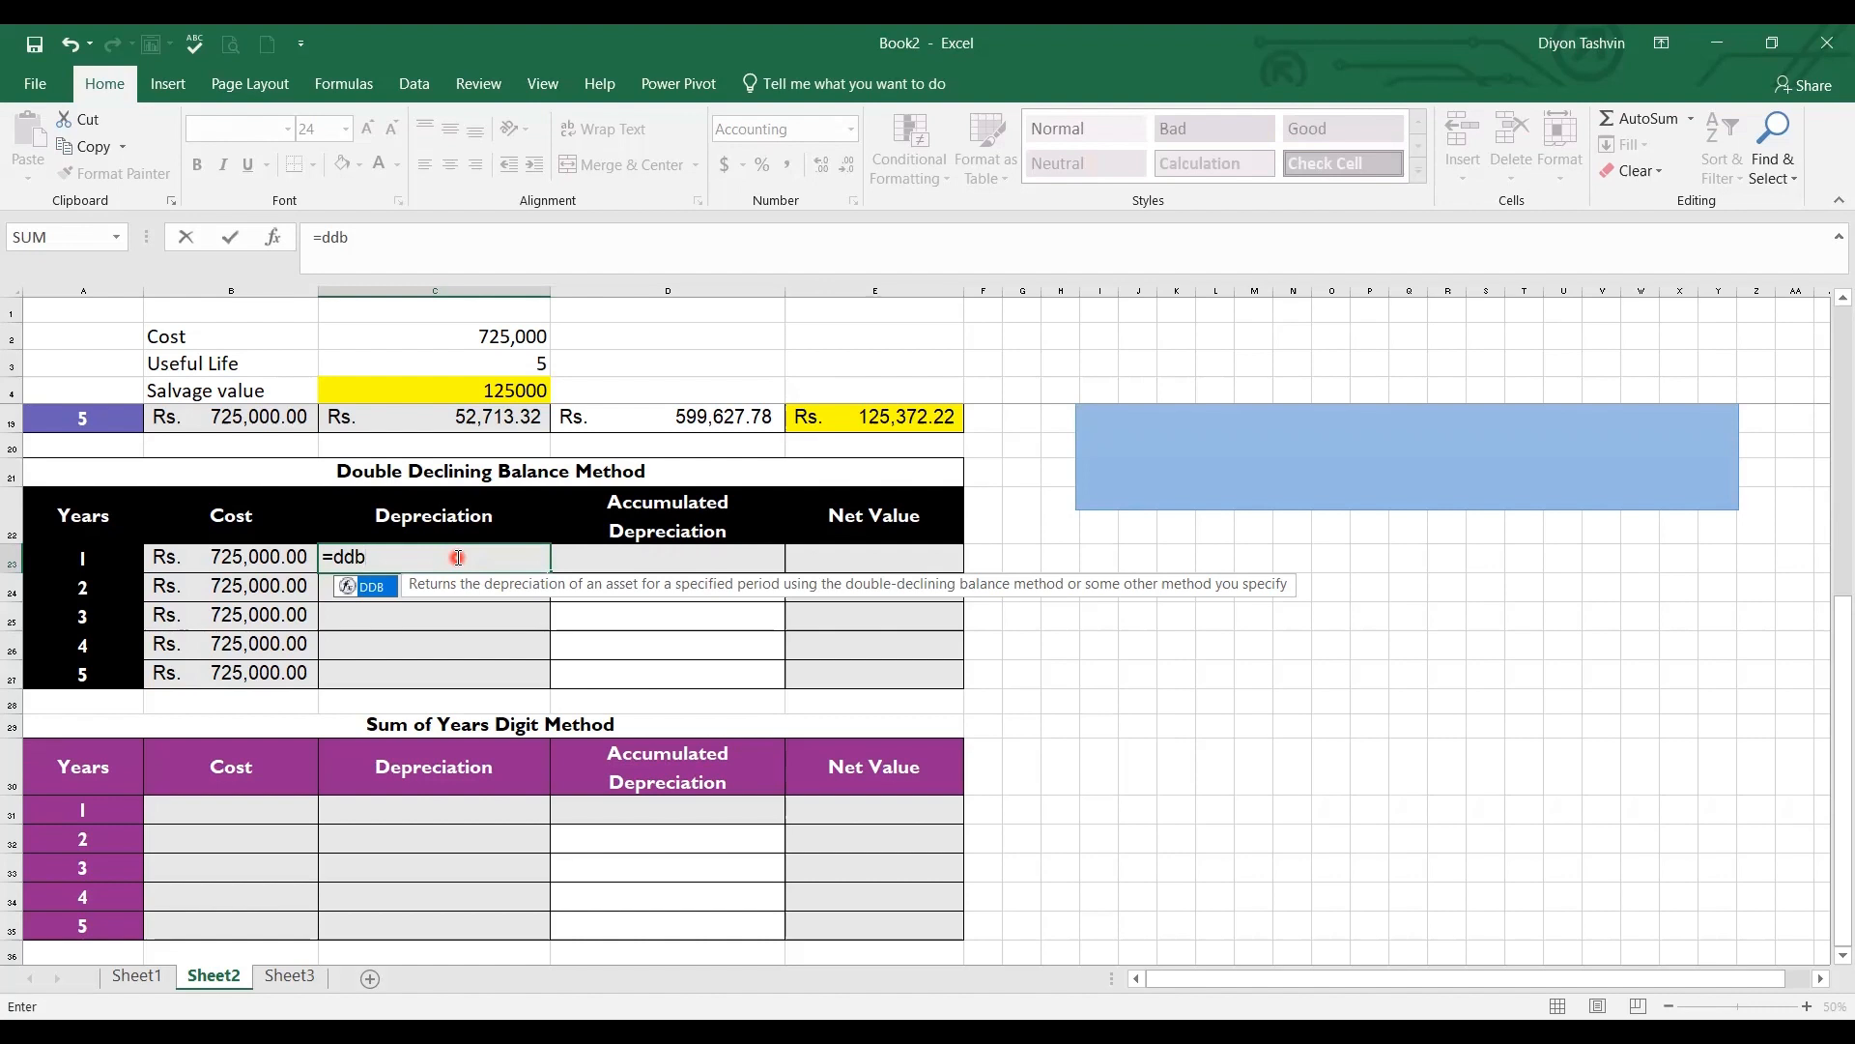
text(()
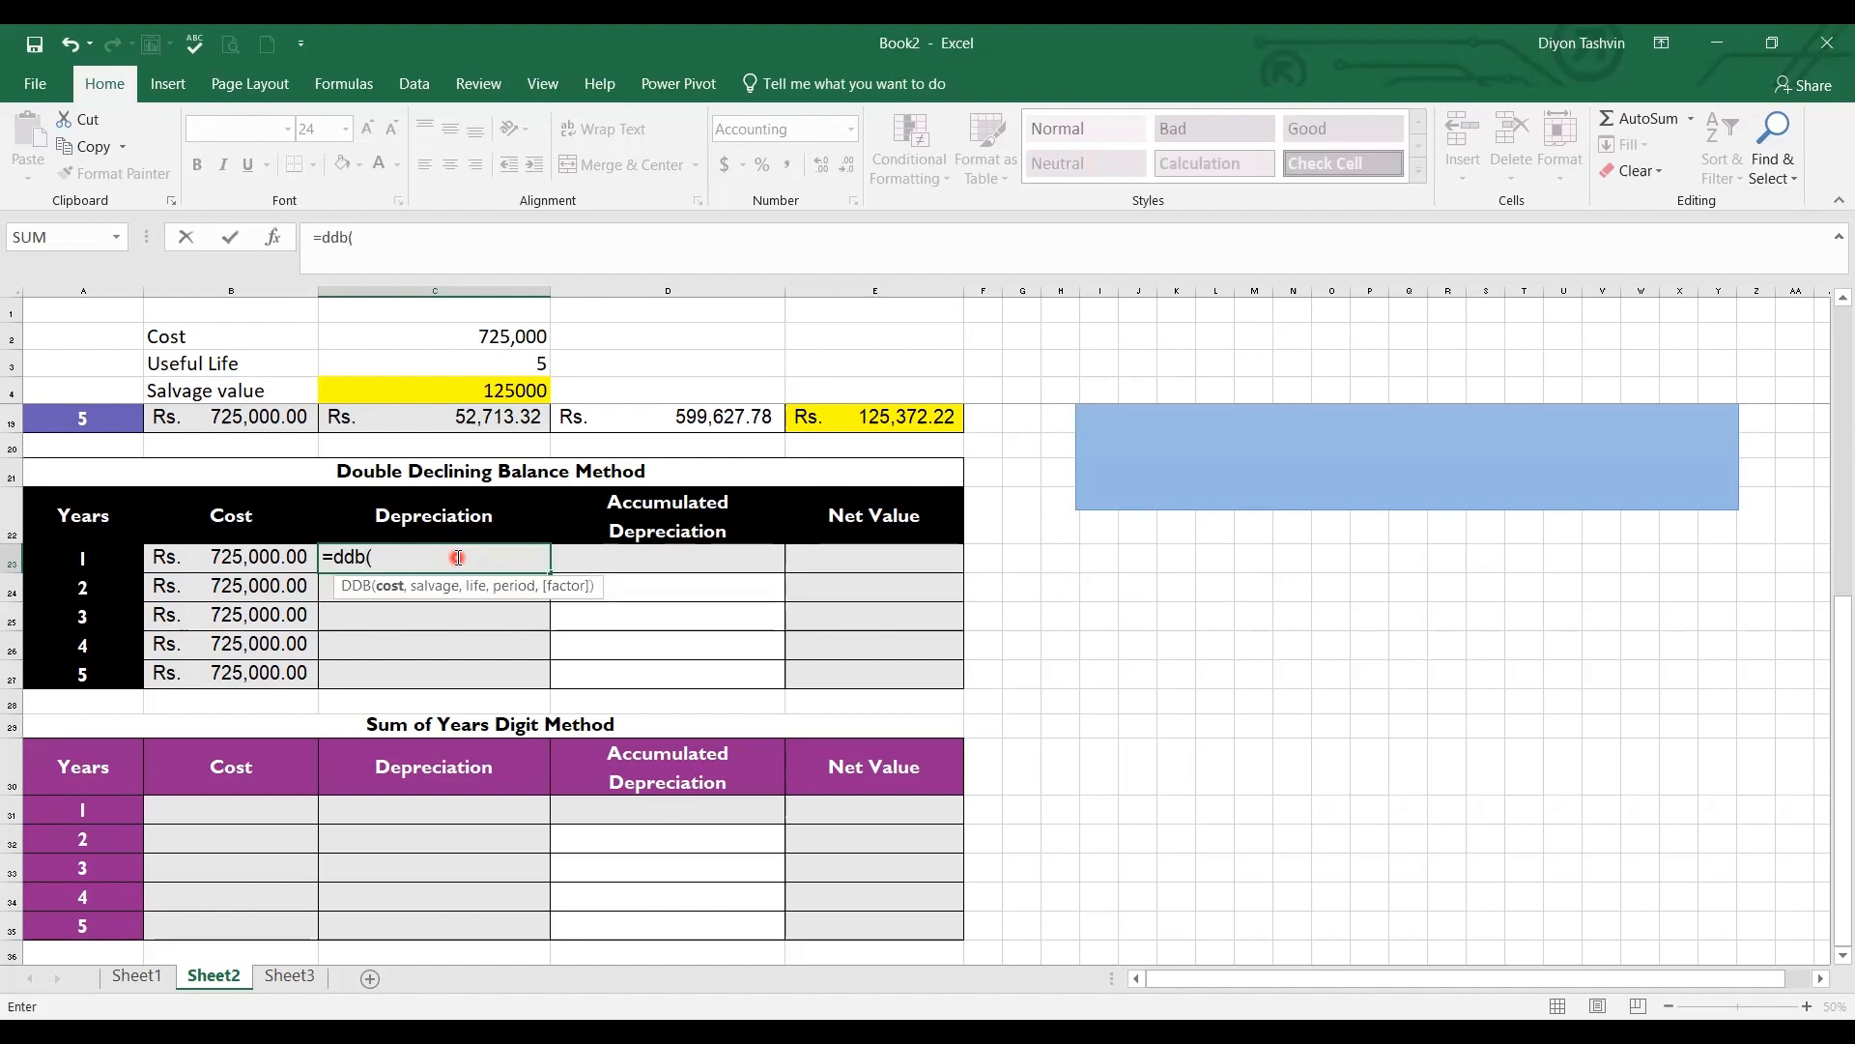
click(507, 336)
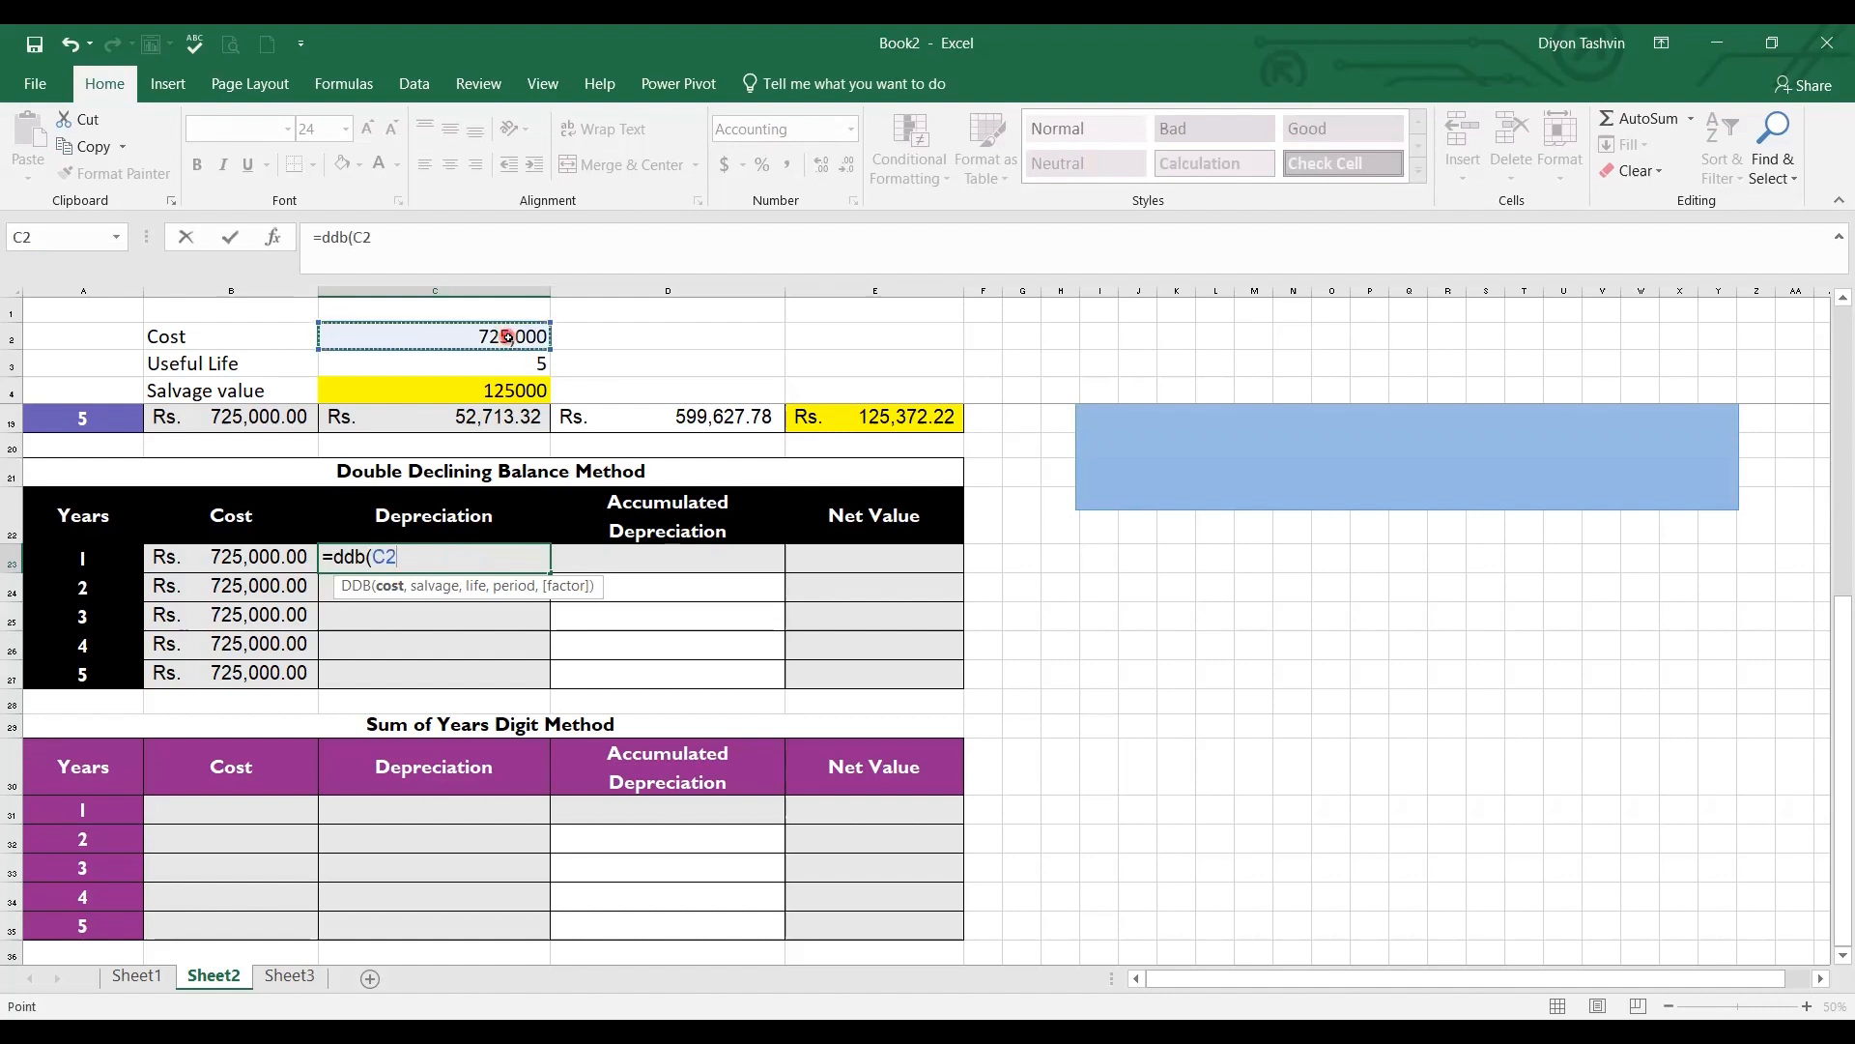
key(F4)
text(,)
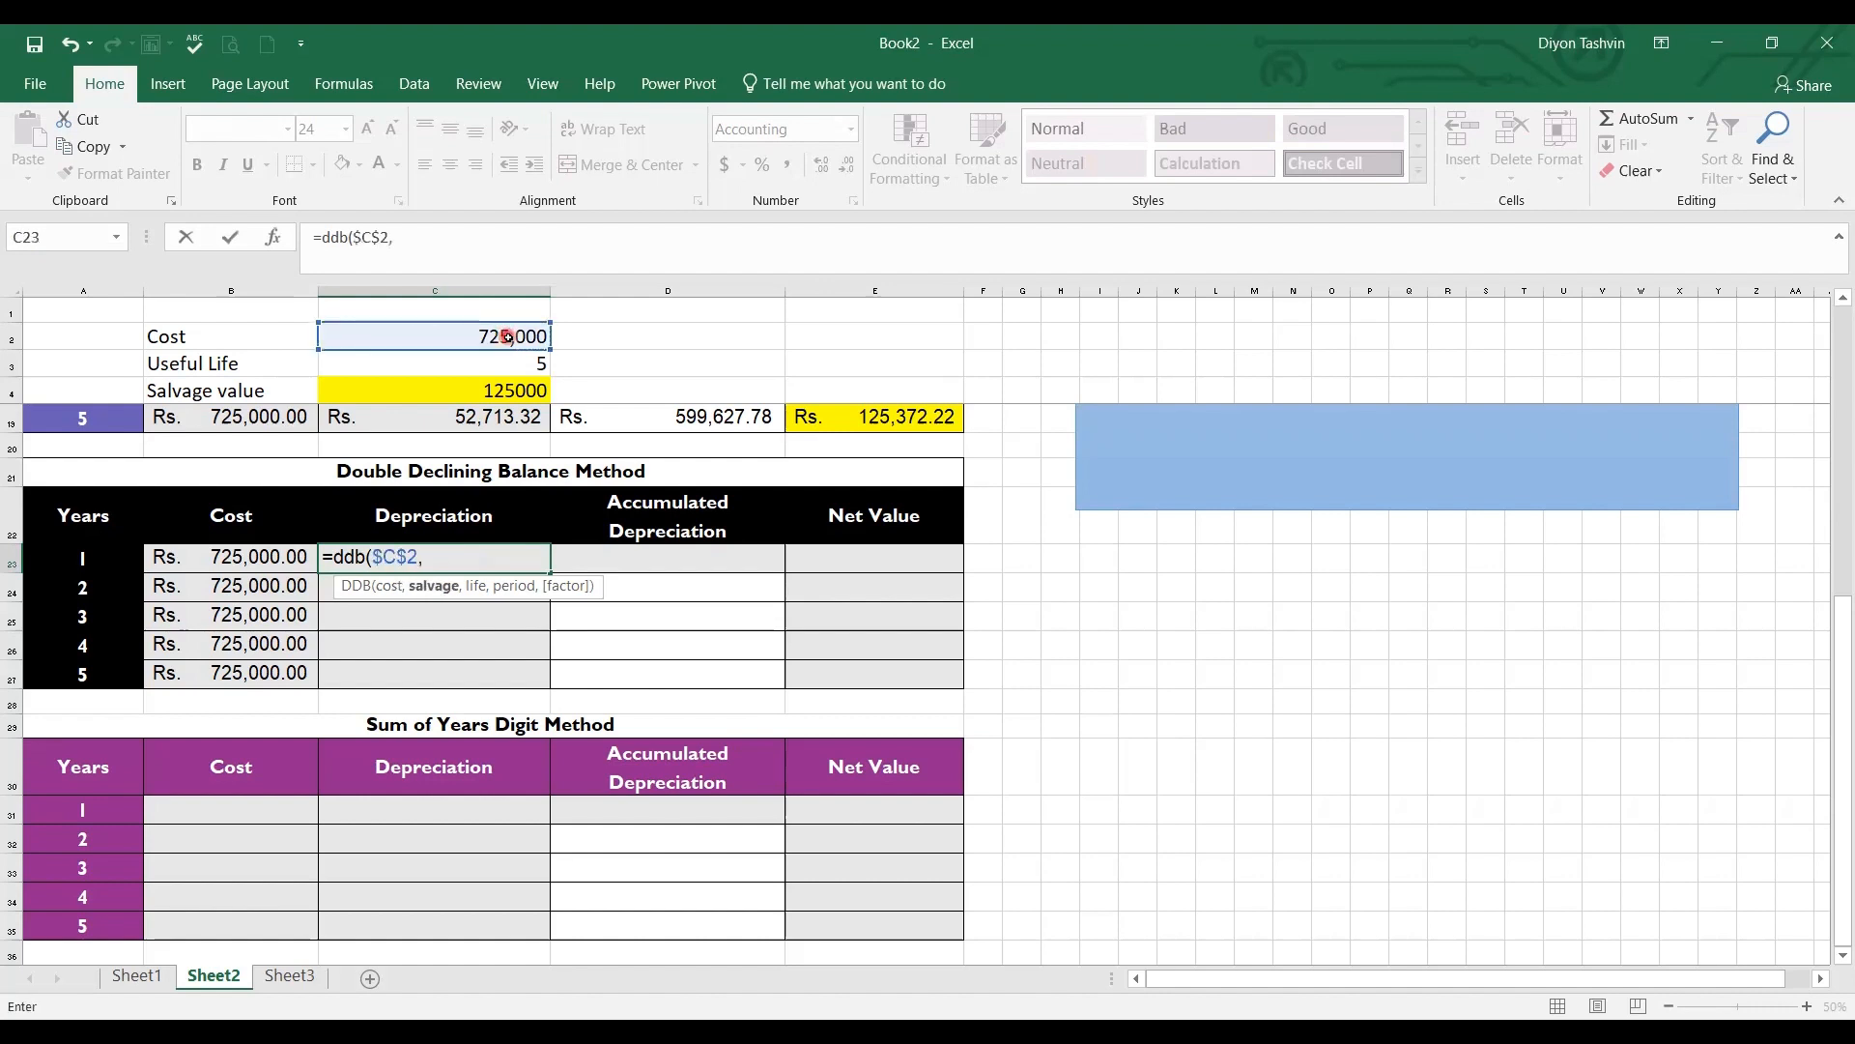
click(524, 393)
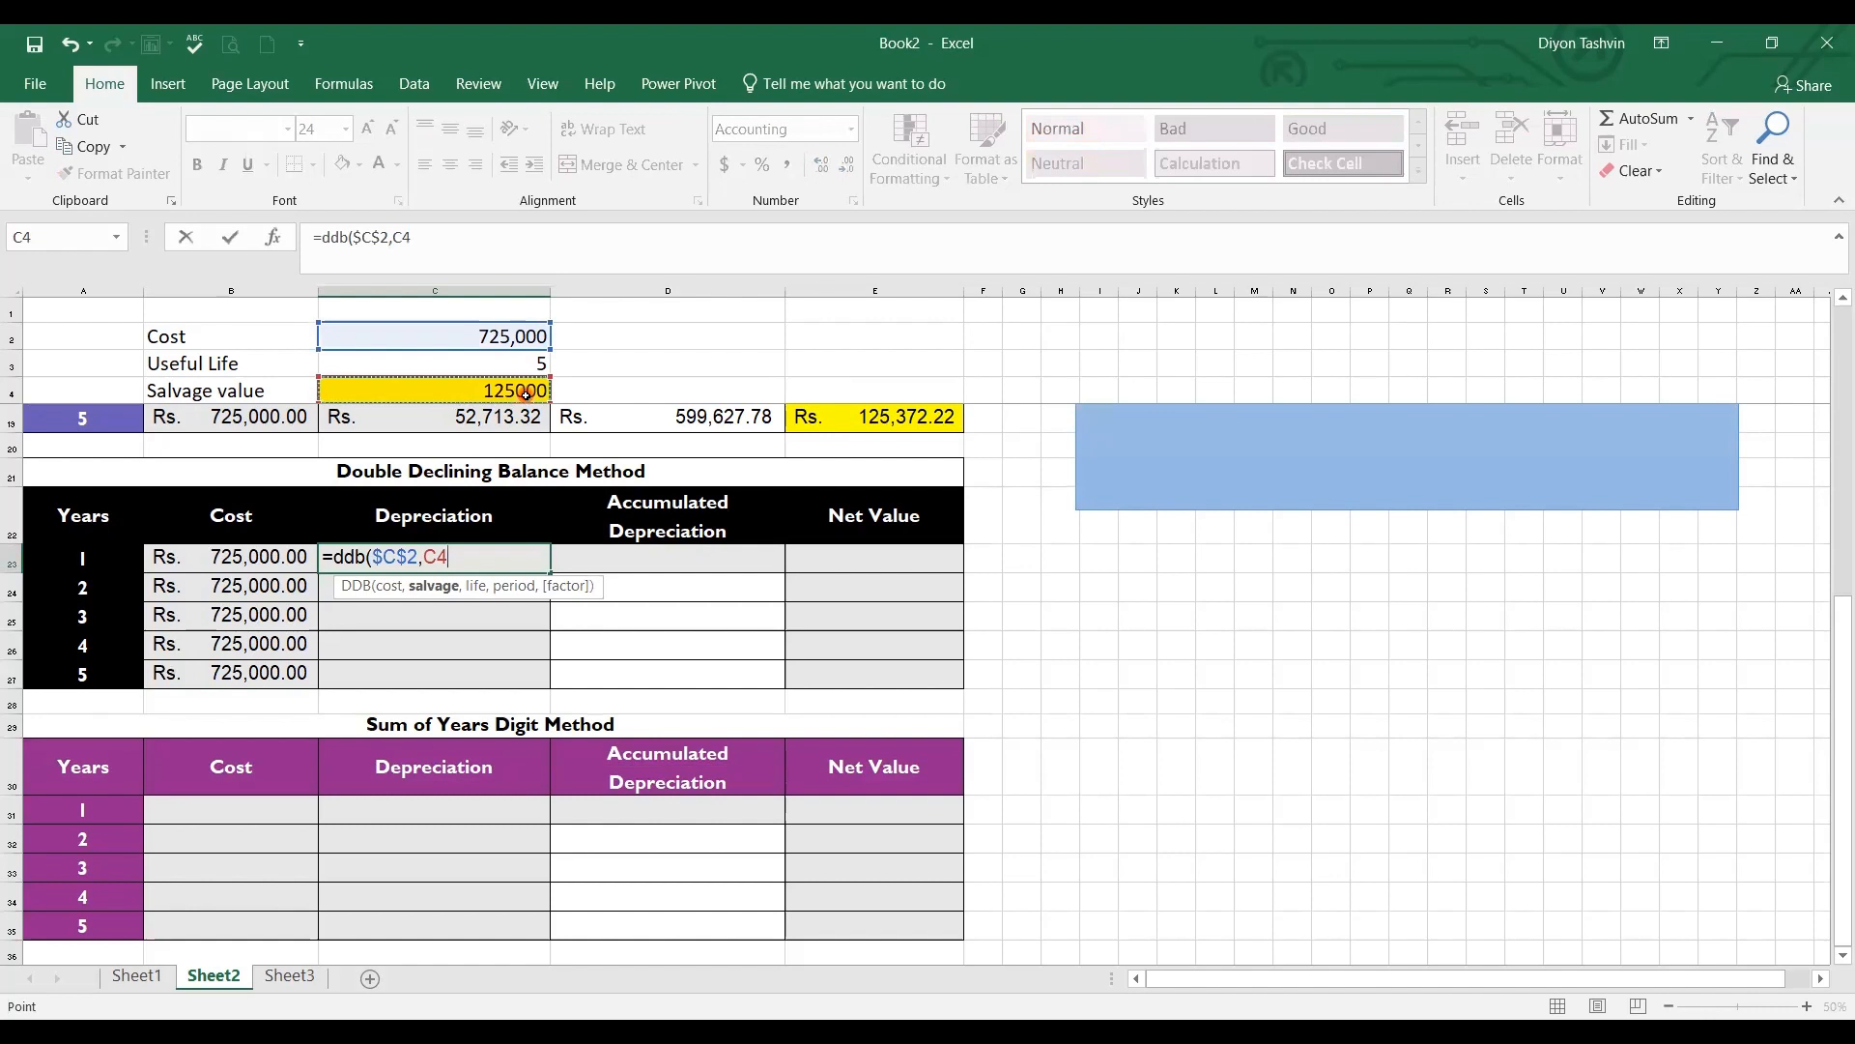
key(F4)
text(,)
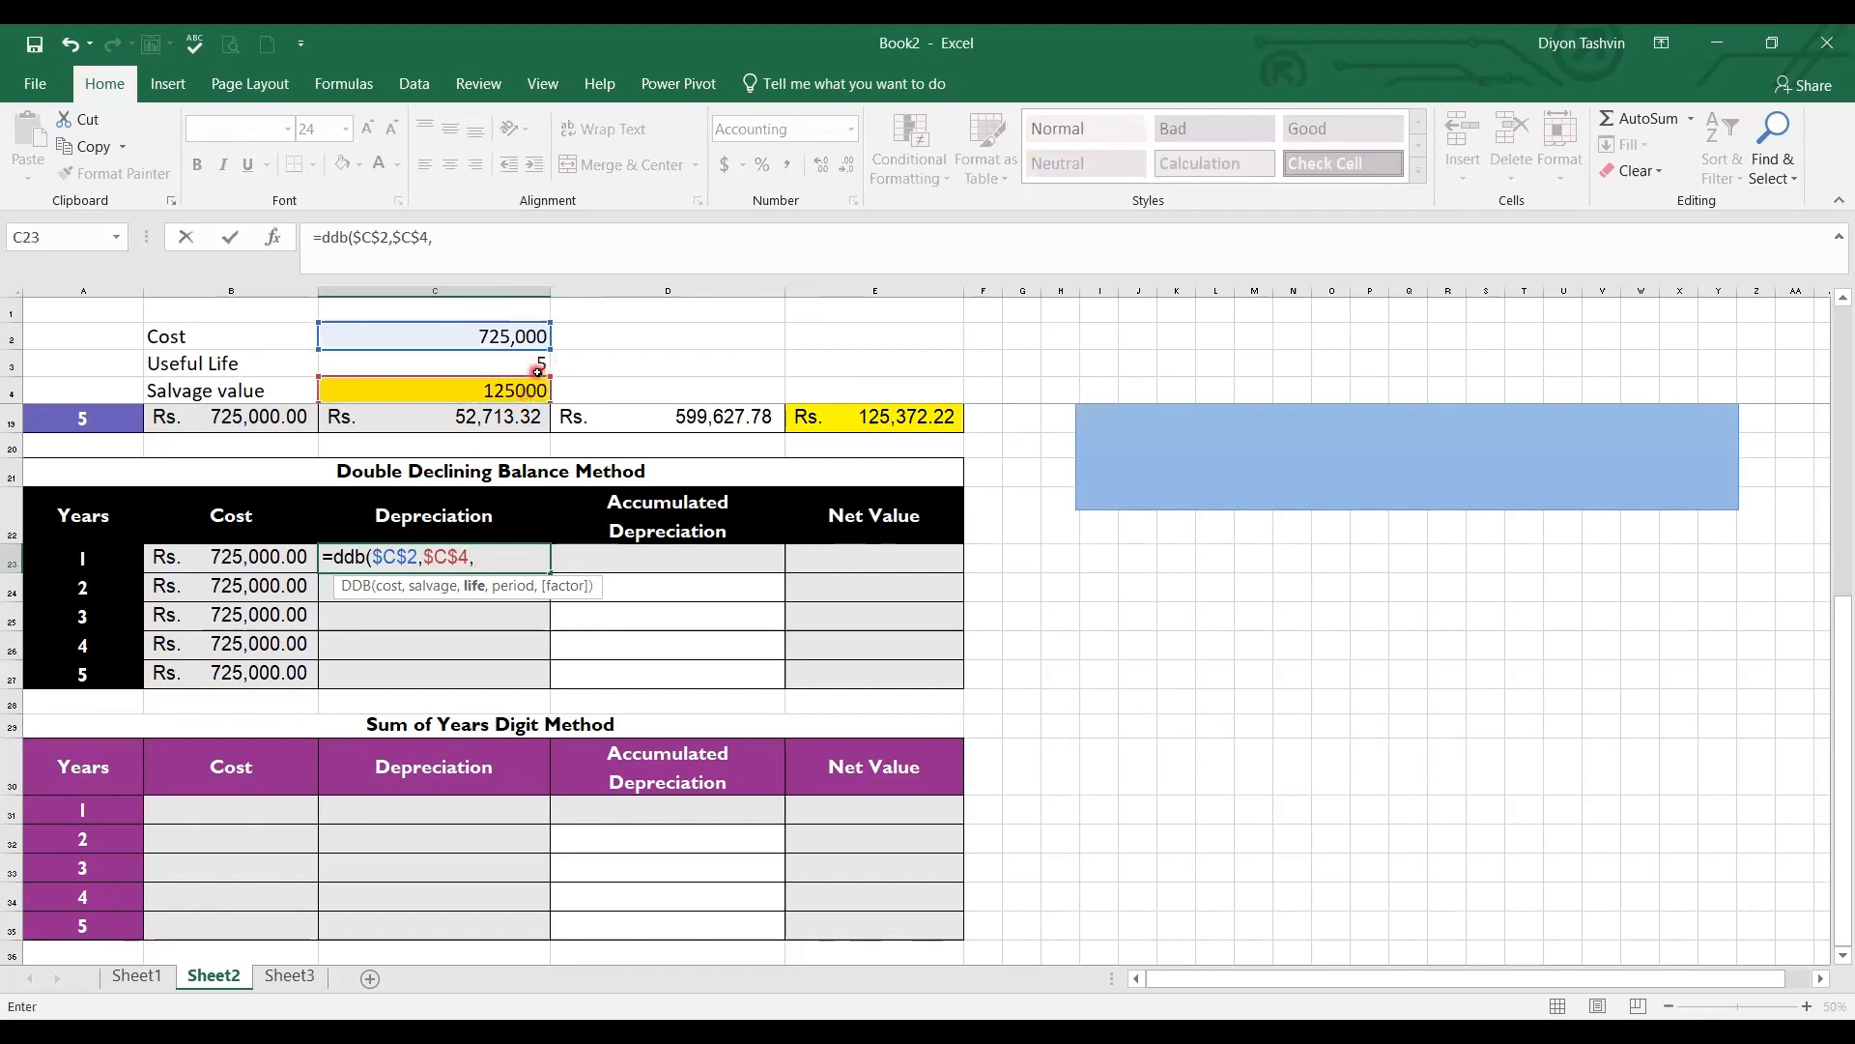
Add the absolute useful life reference $C$3 and the period reference A$23 to the DDB formula in C23
click(539, 372)
key(F4)
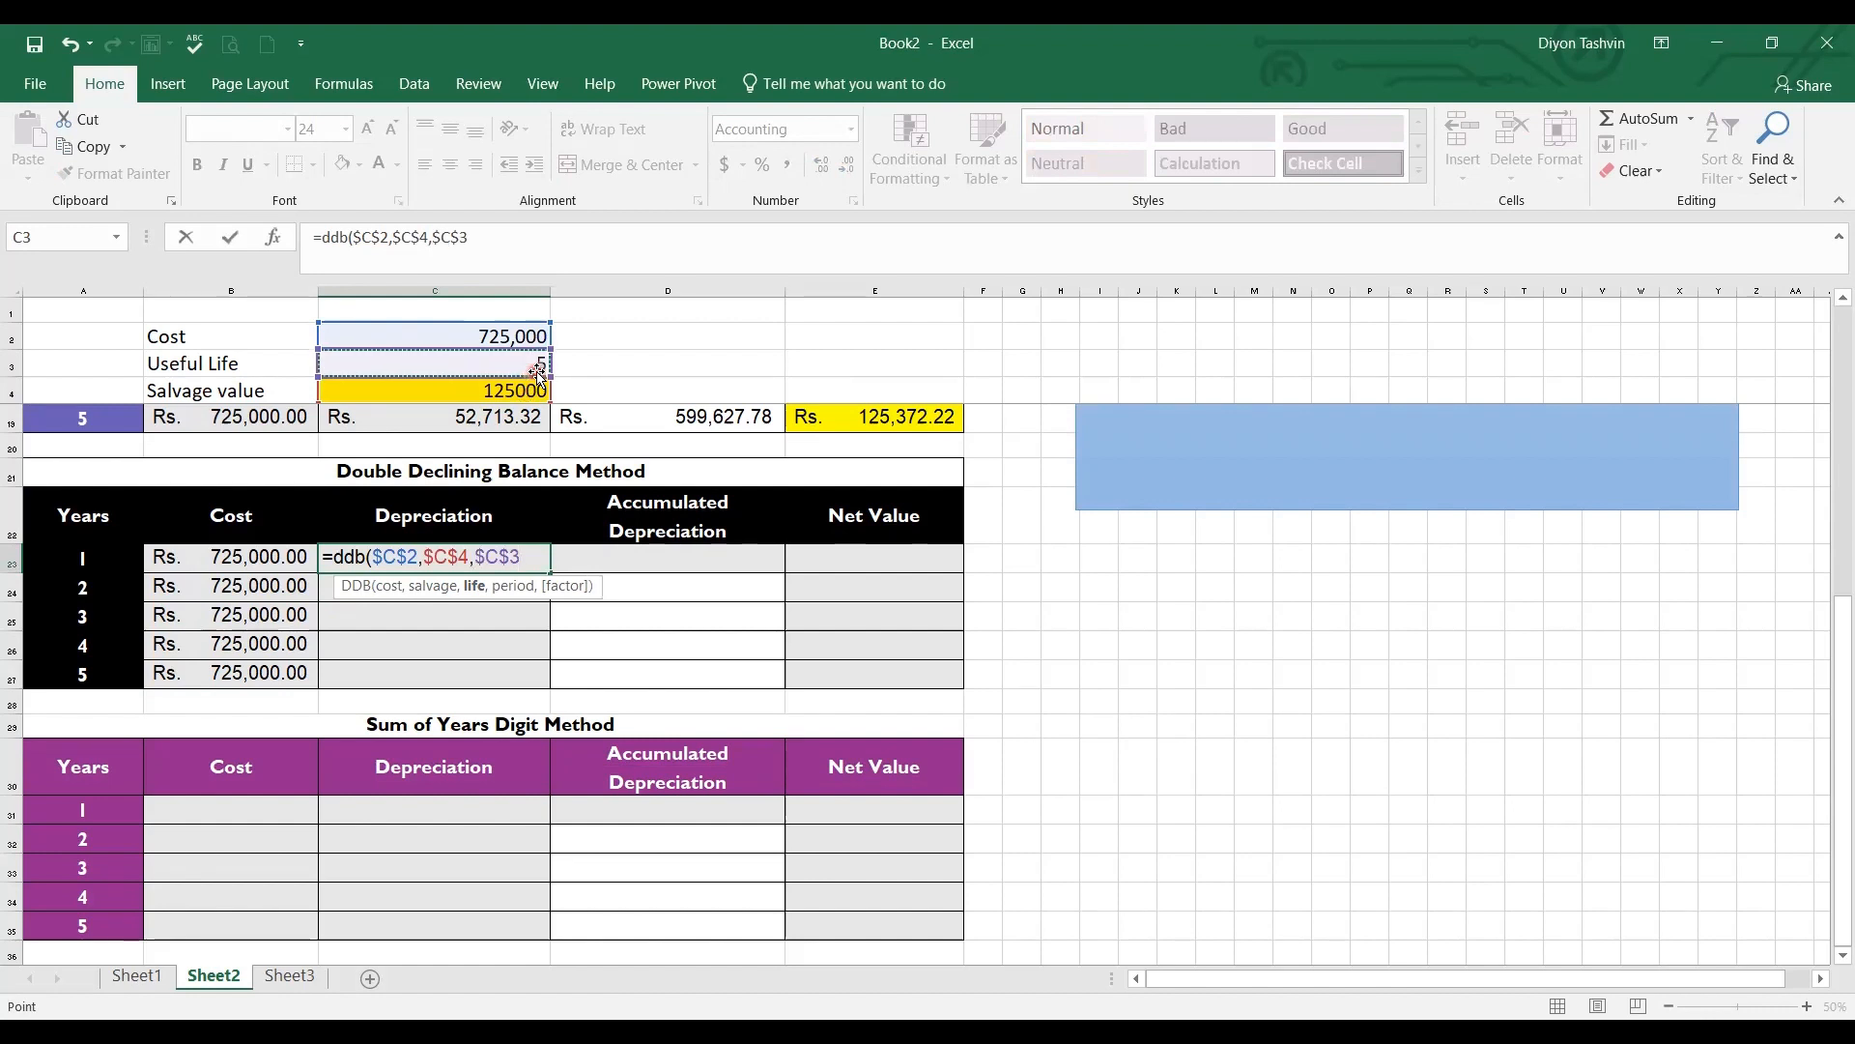
text(,)
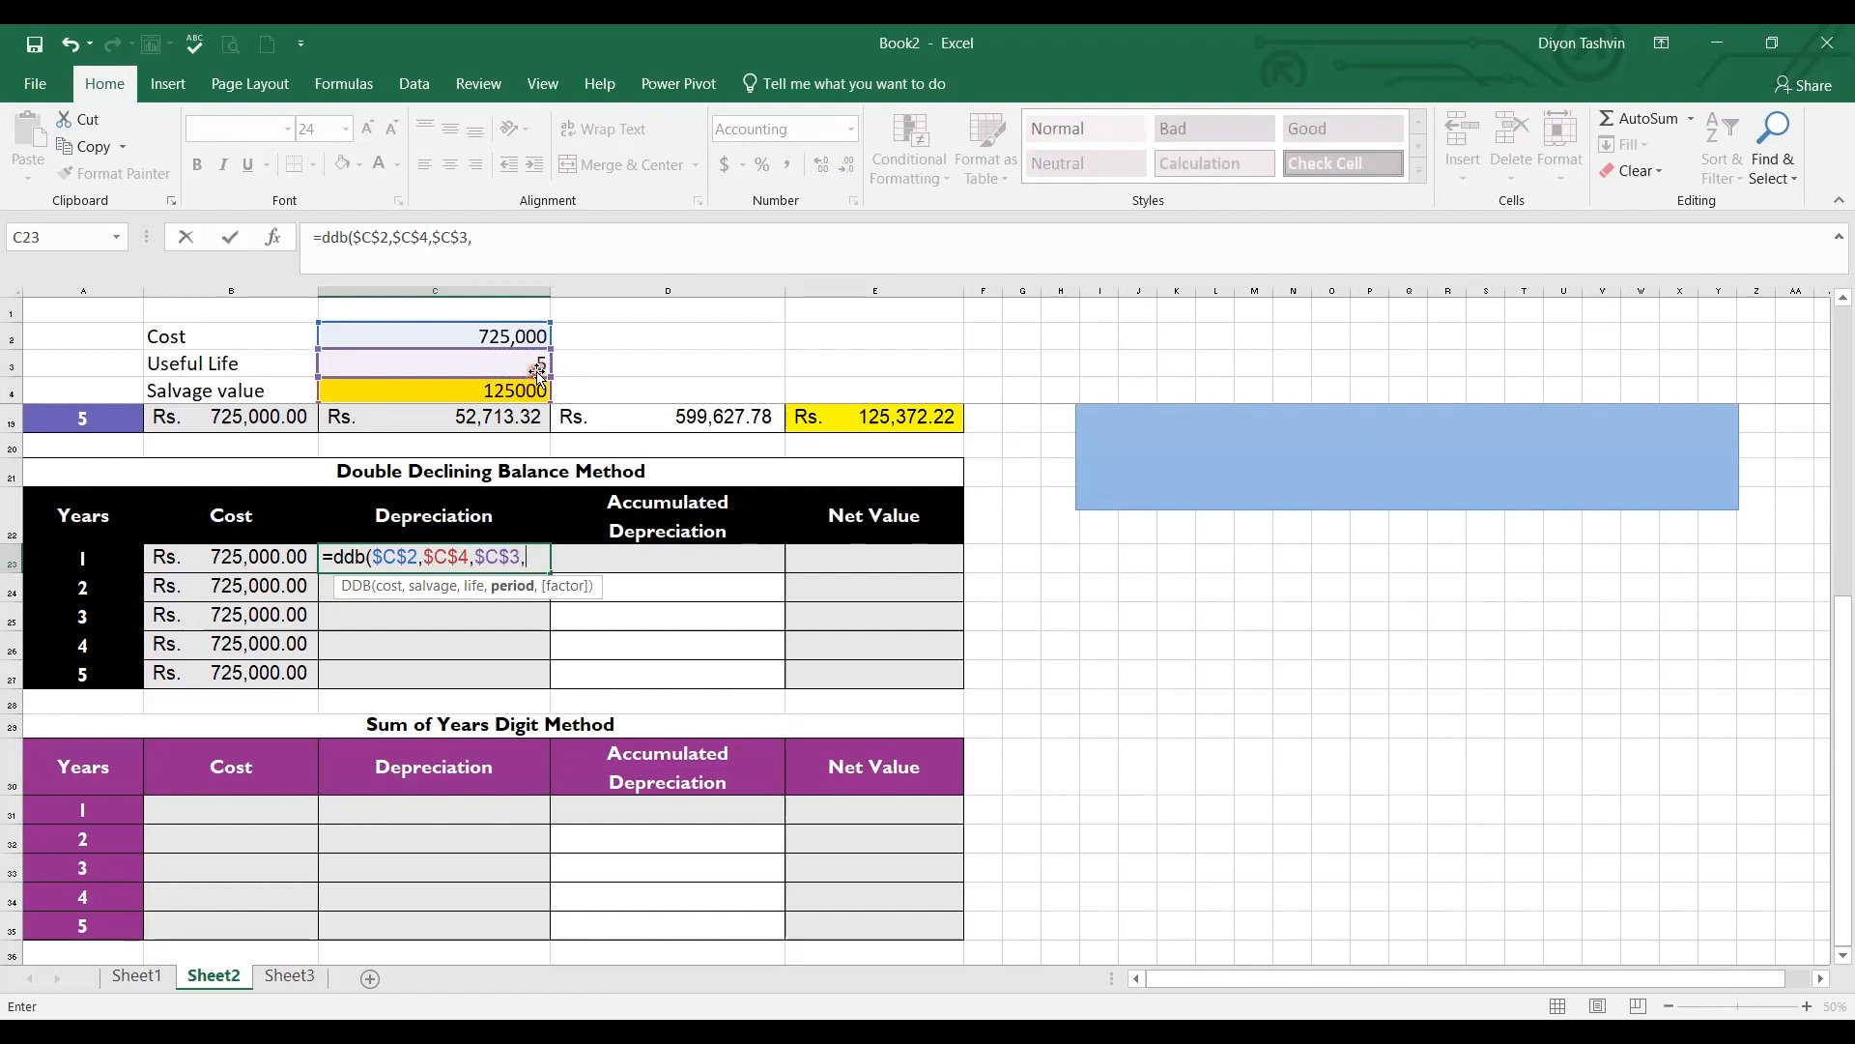
click(78, 560)
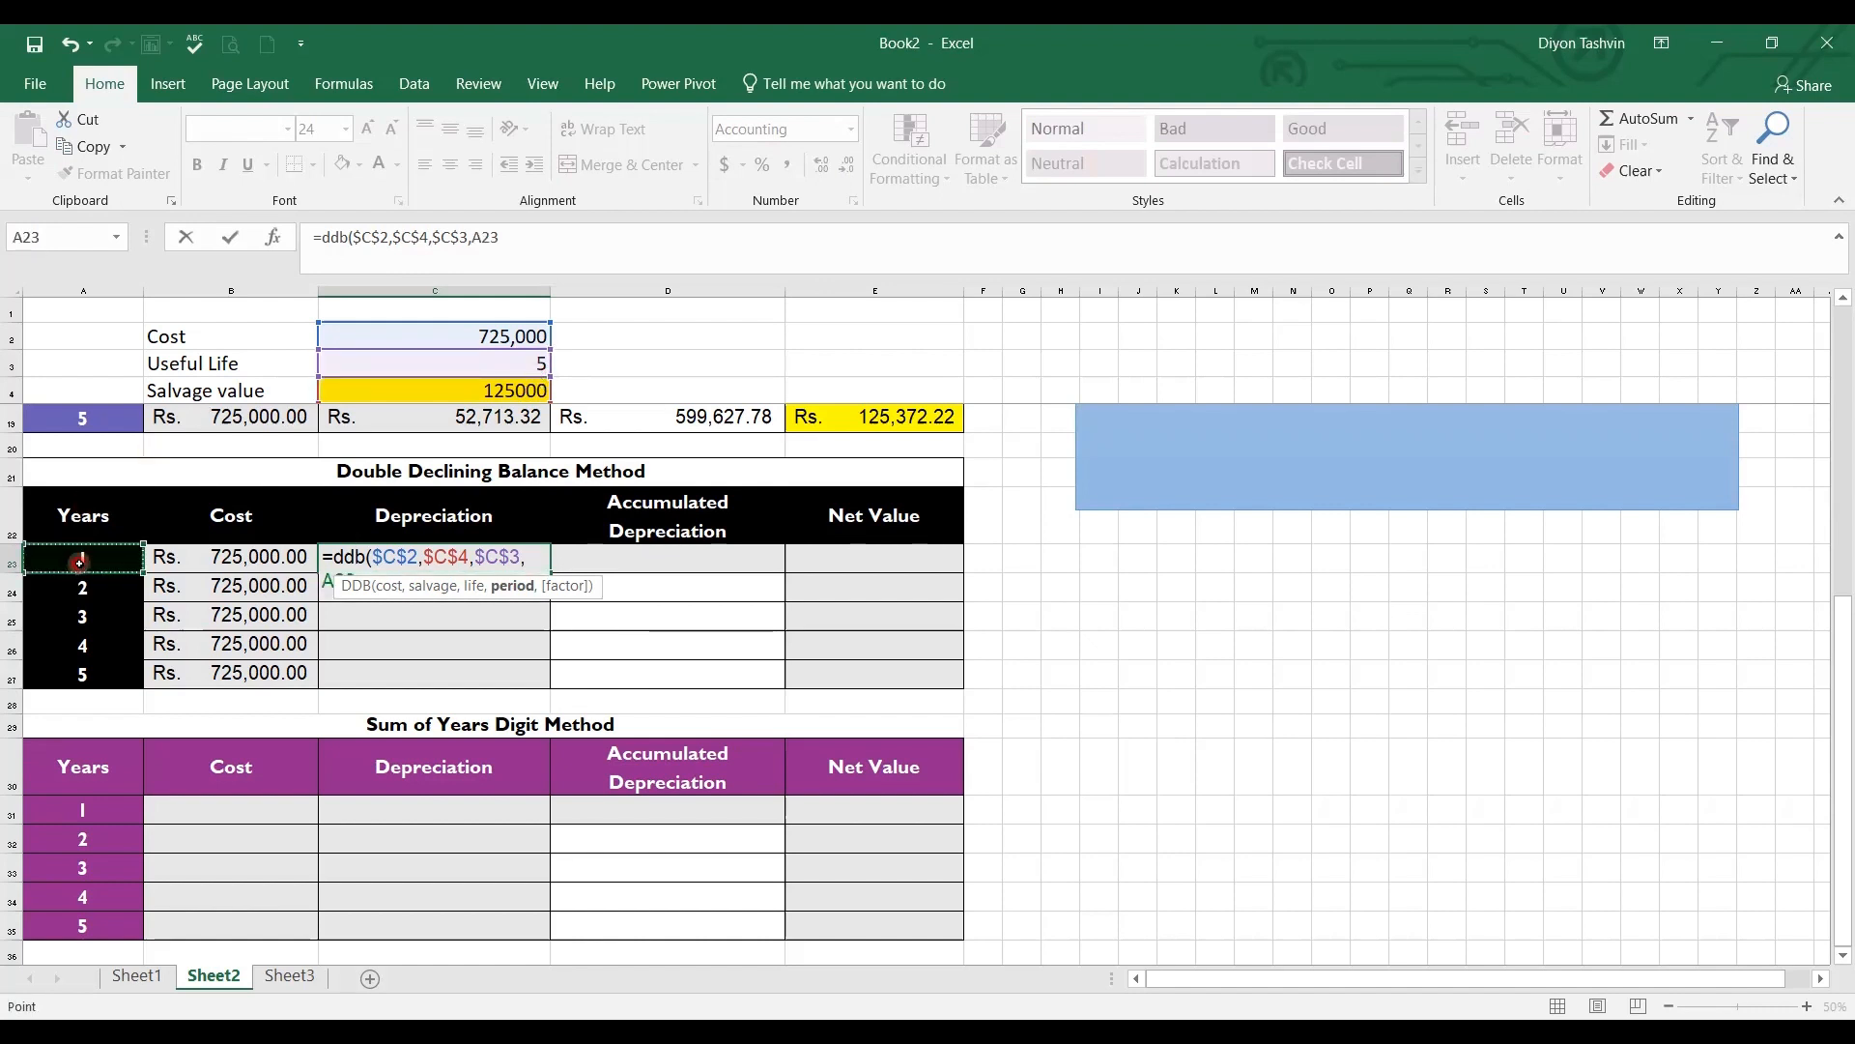
key(F4)
key(F4)
key(F4)
key(F4)
text(,)
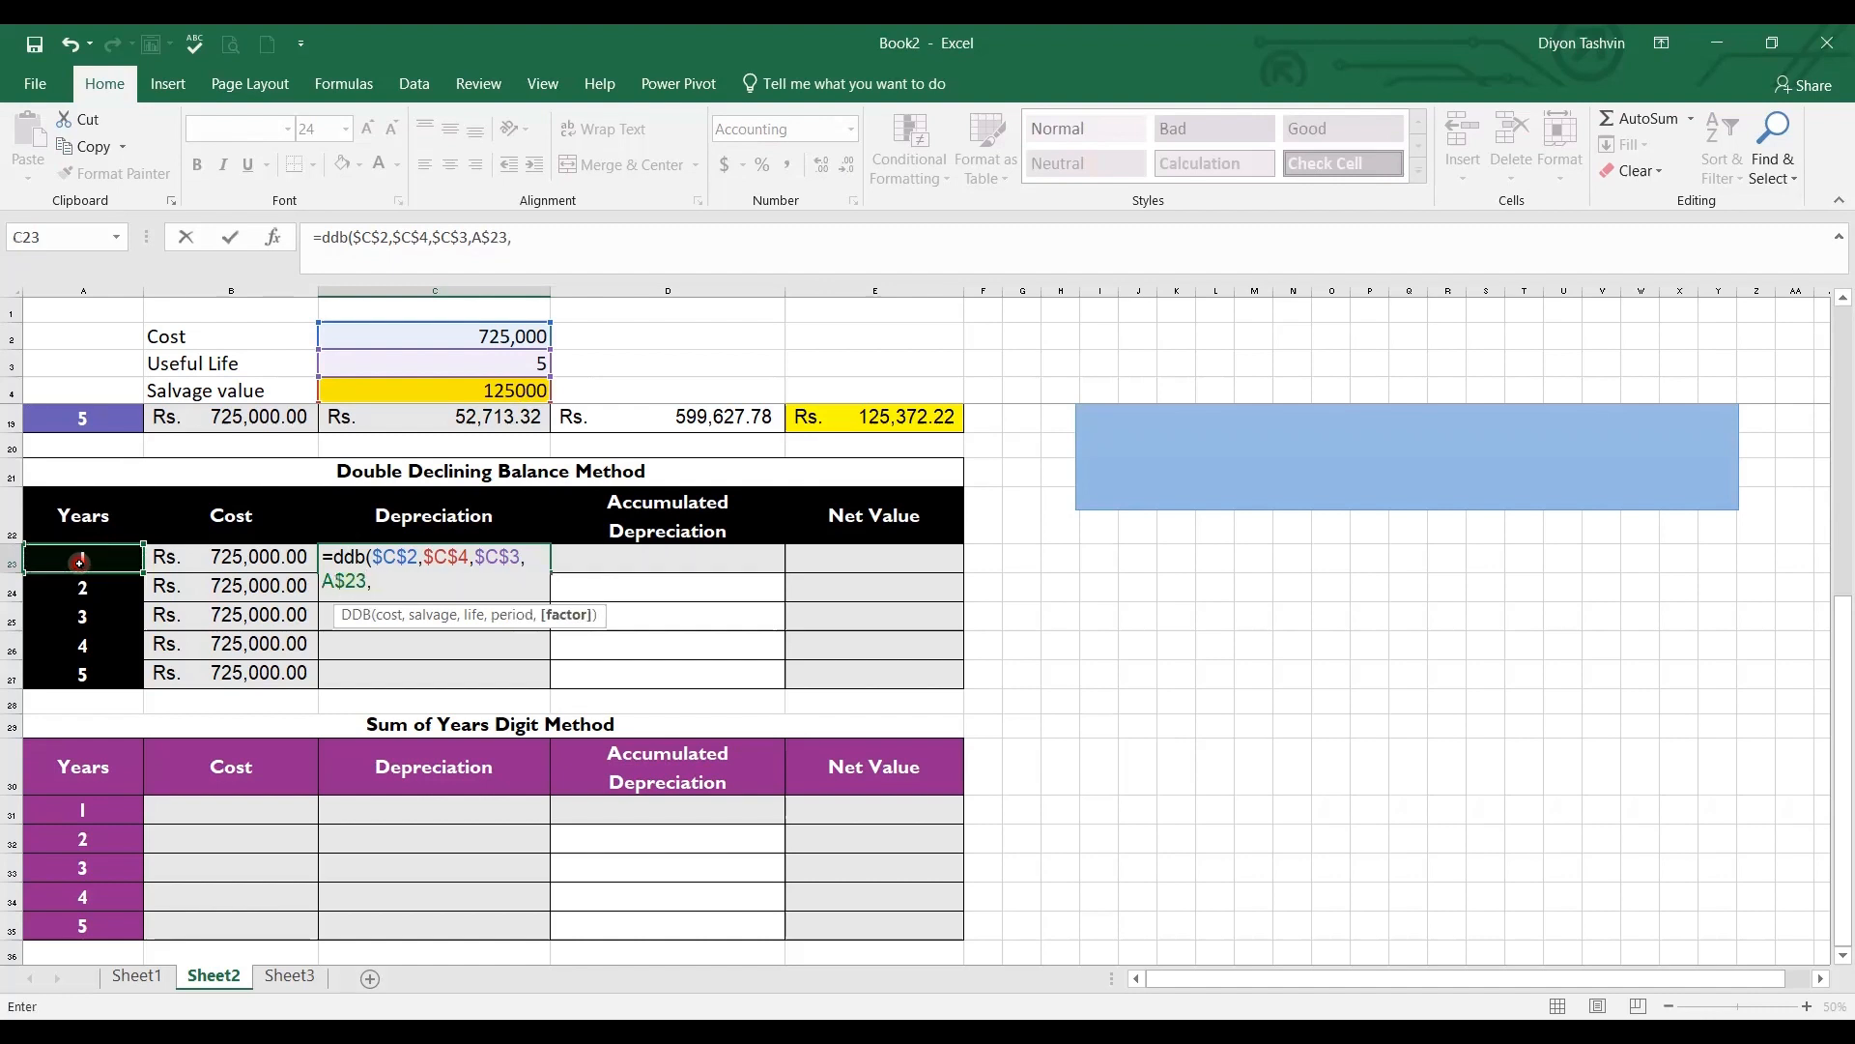
Complete the DDB formula in C23 with the relative period reference A23 and factor 2, and fill it down to C27
click(345, 579)
key(F4)
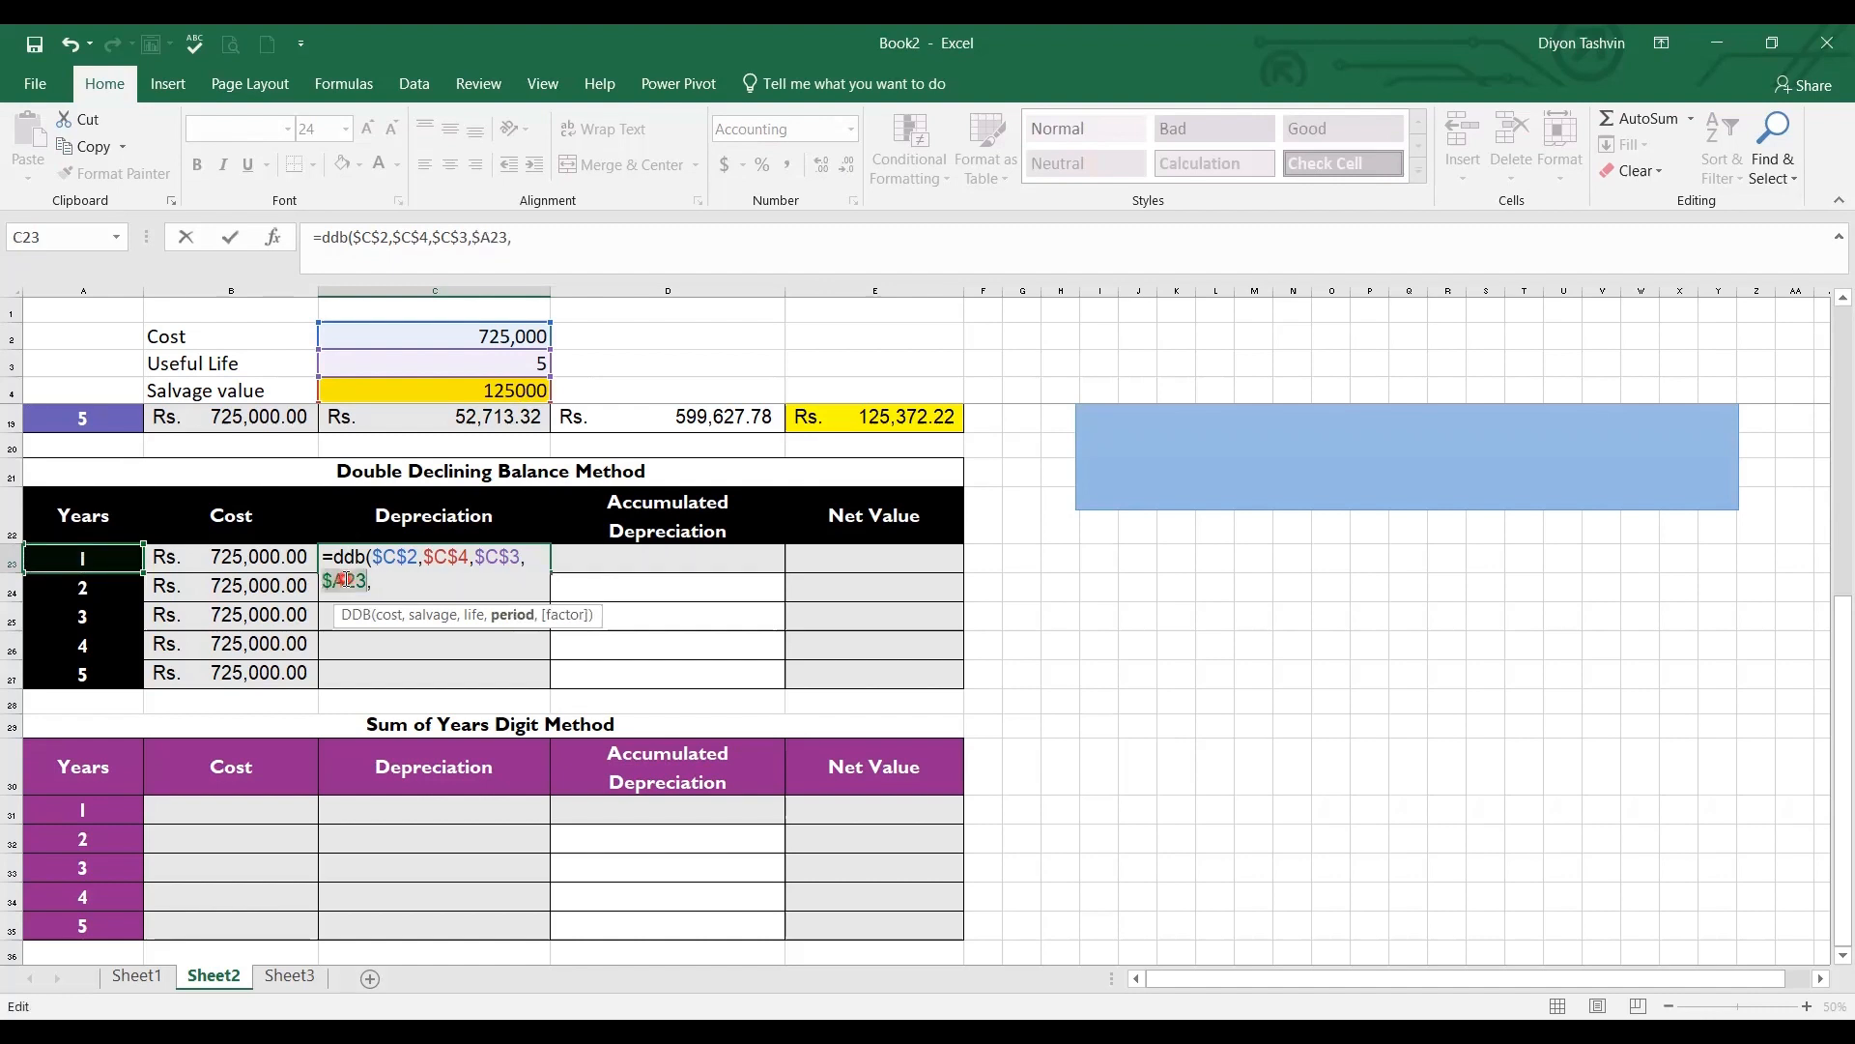
double_click(345, 580)
key(BackSpace)
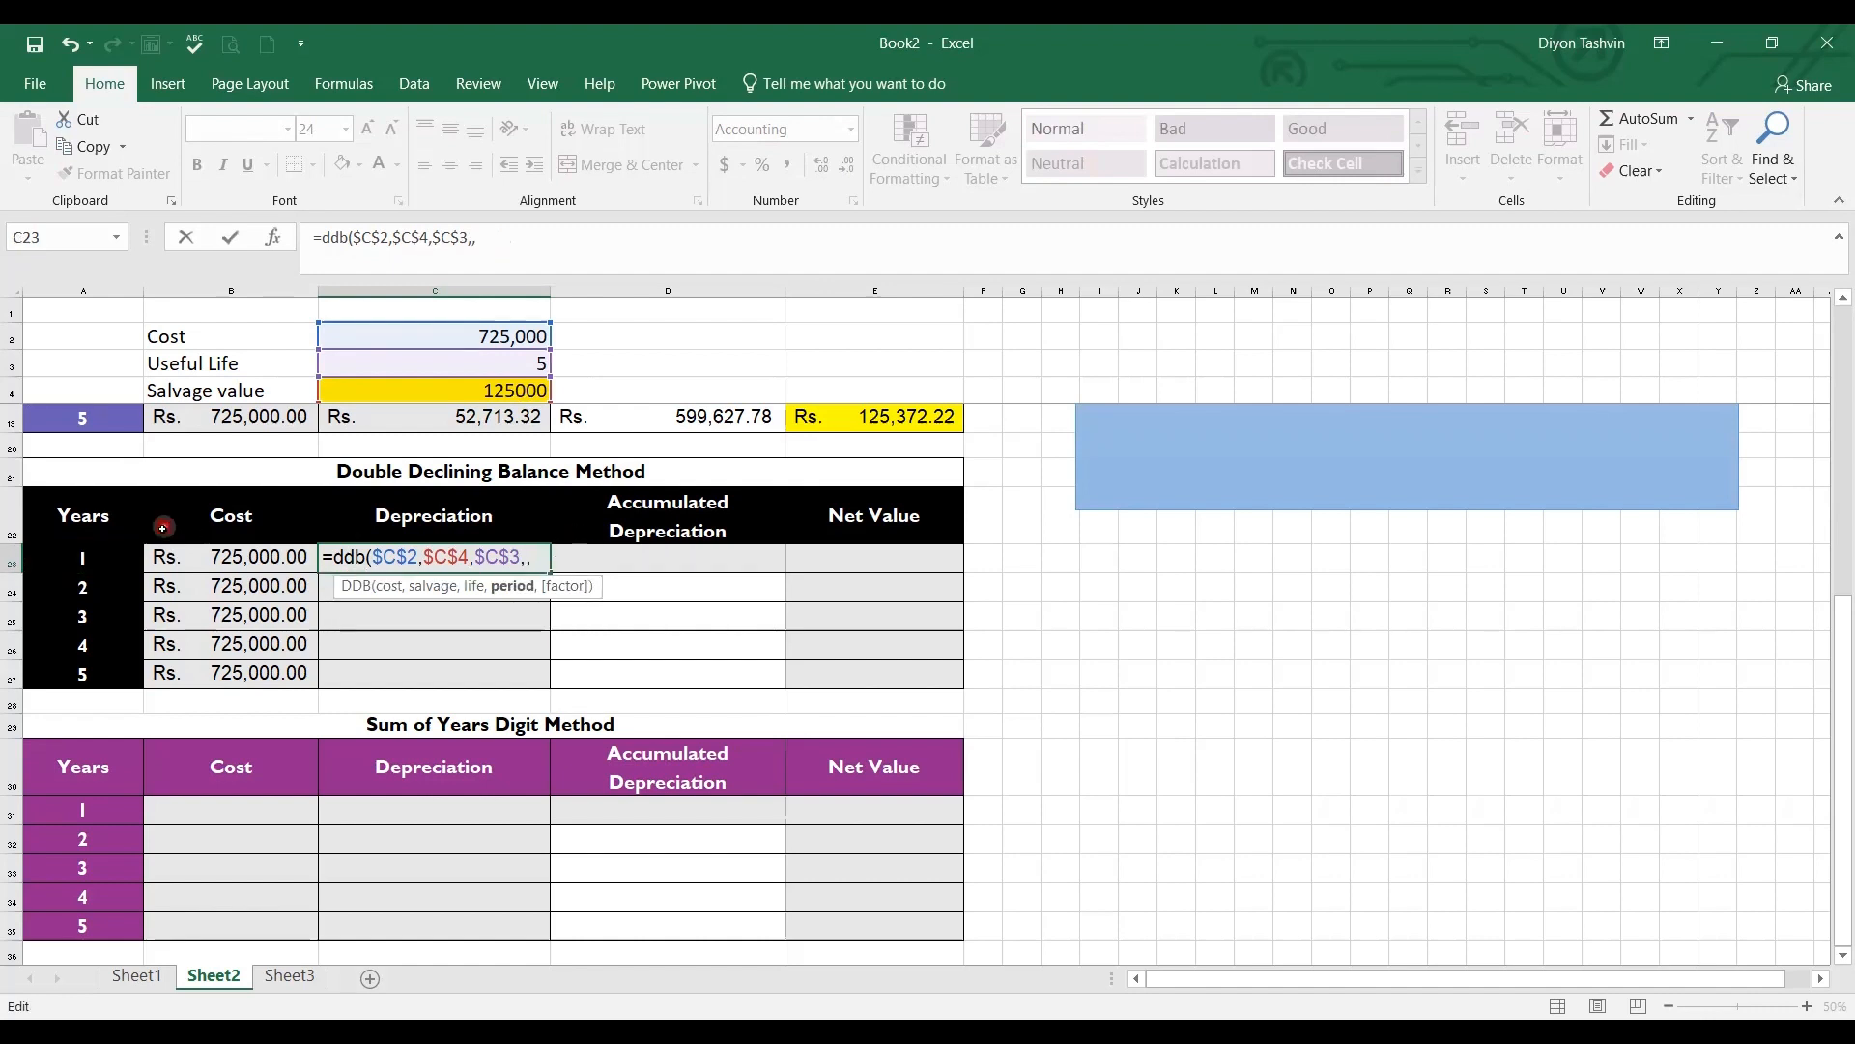
click(82, 557)
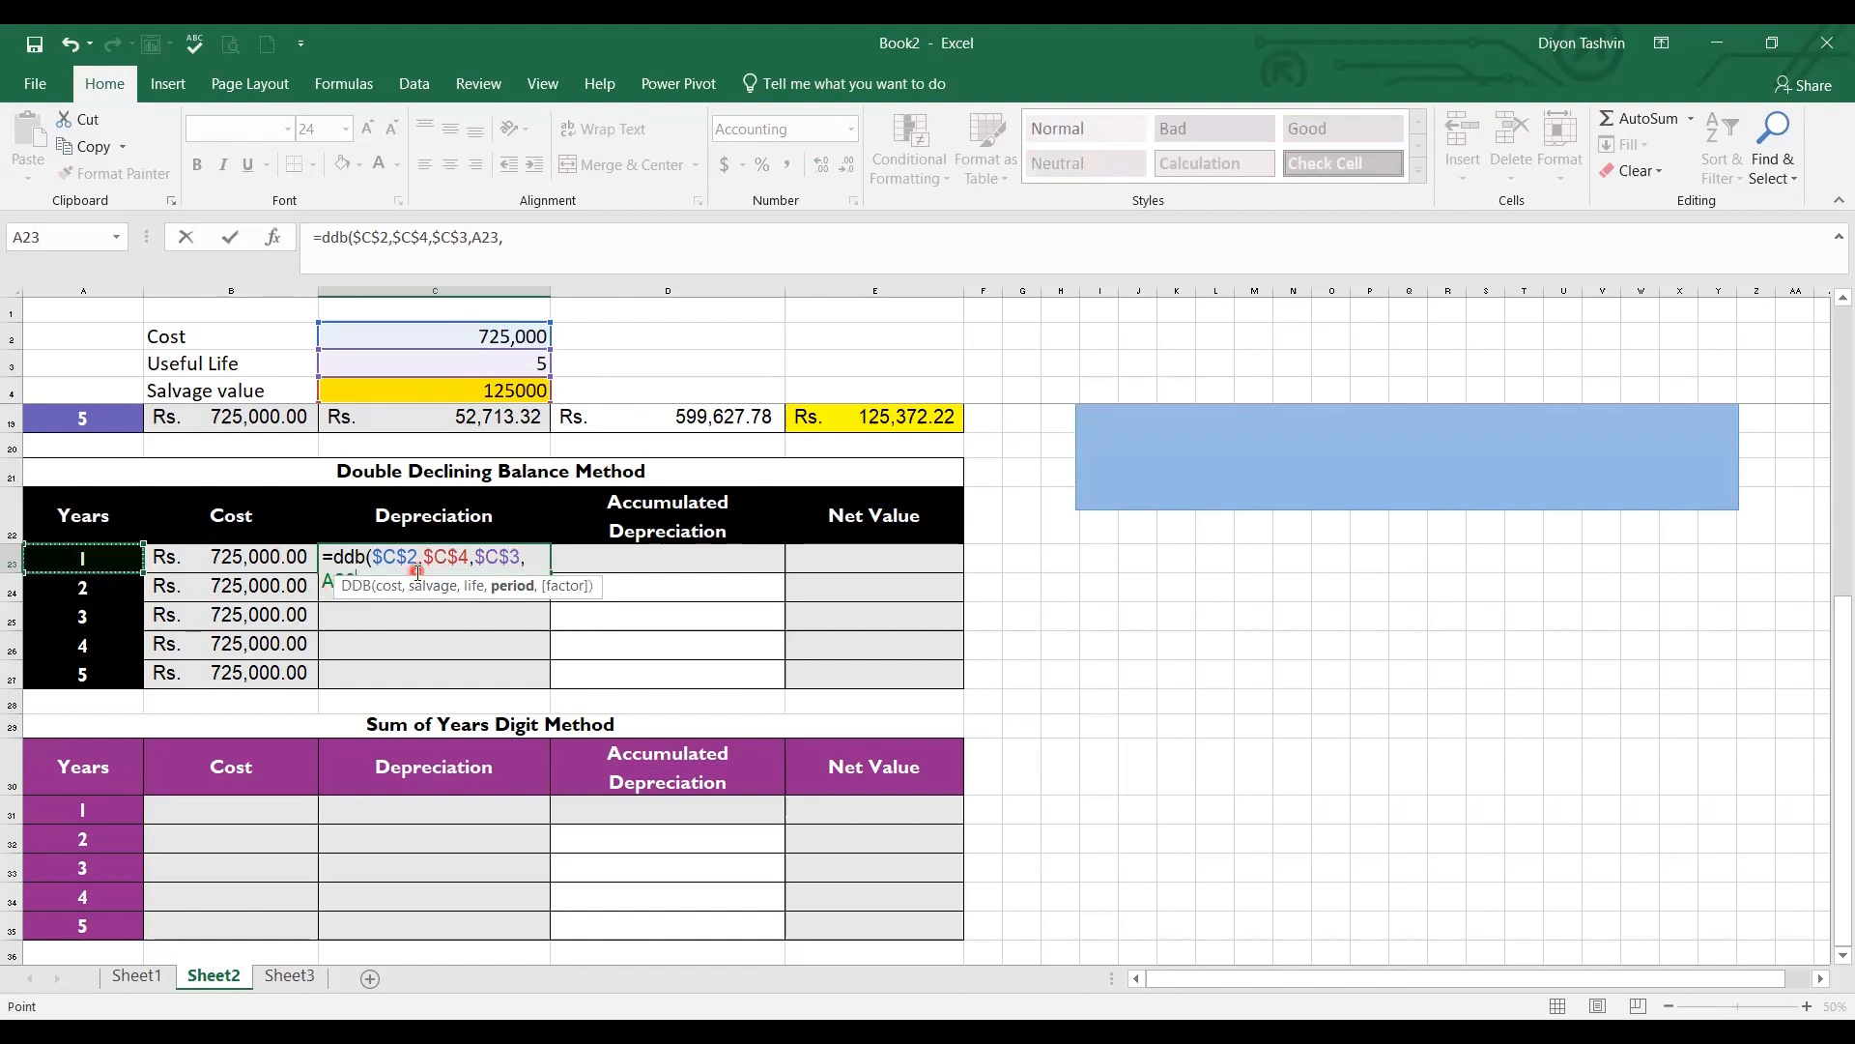
click(568, 589)
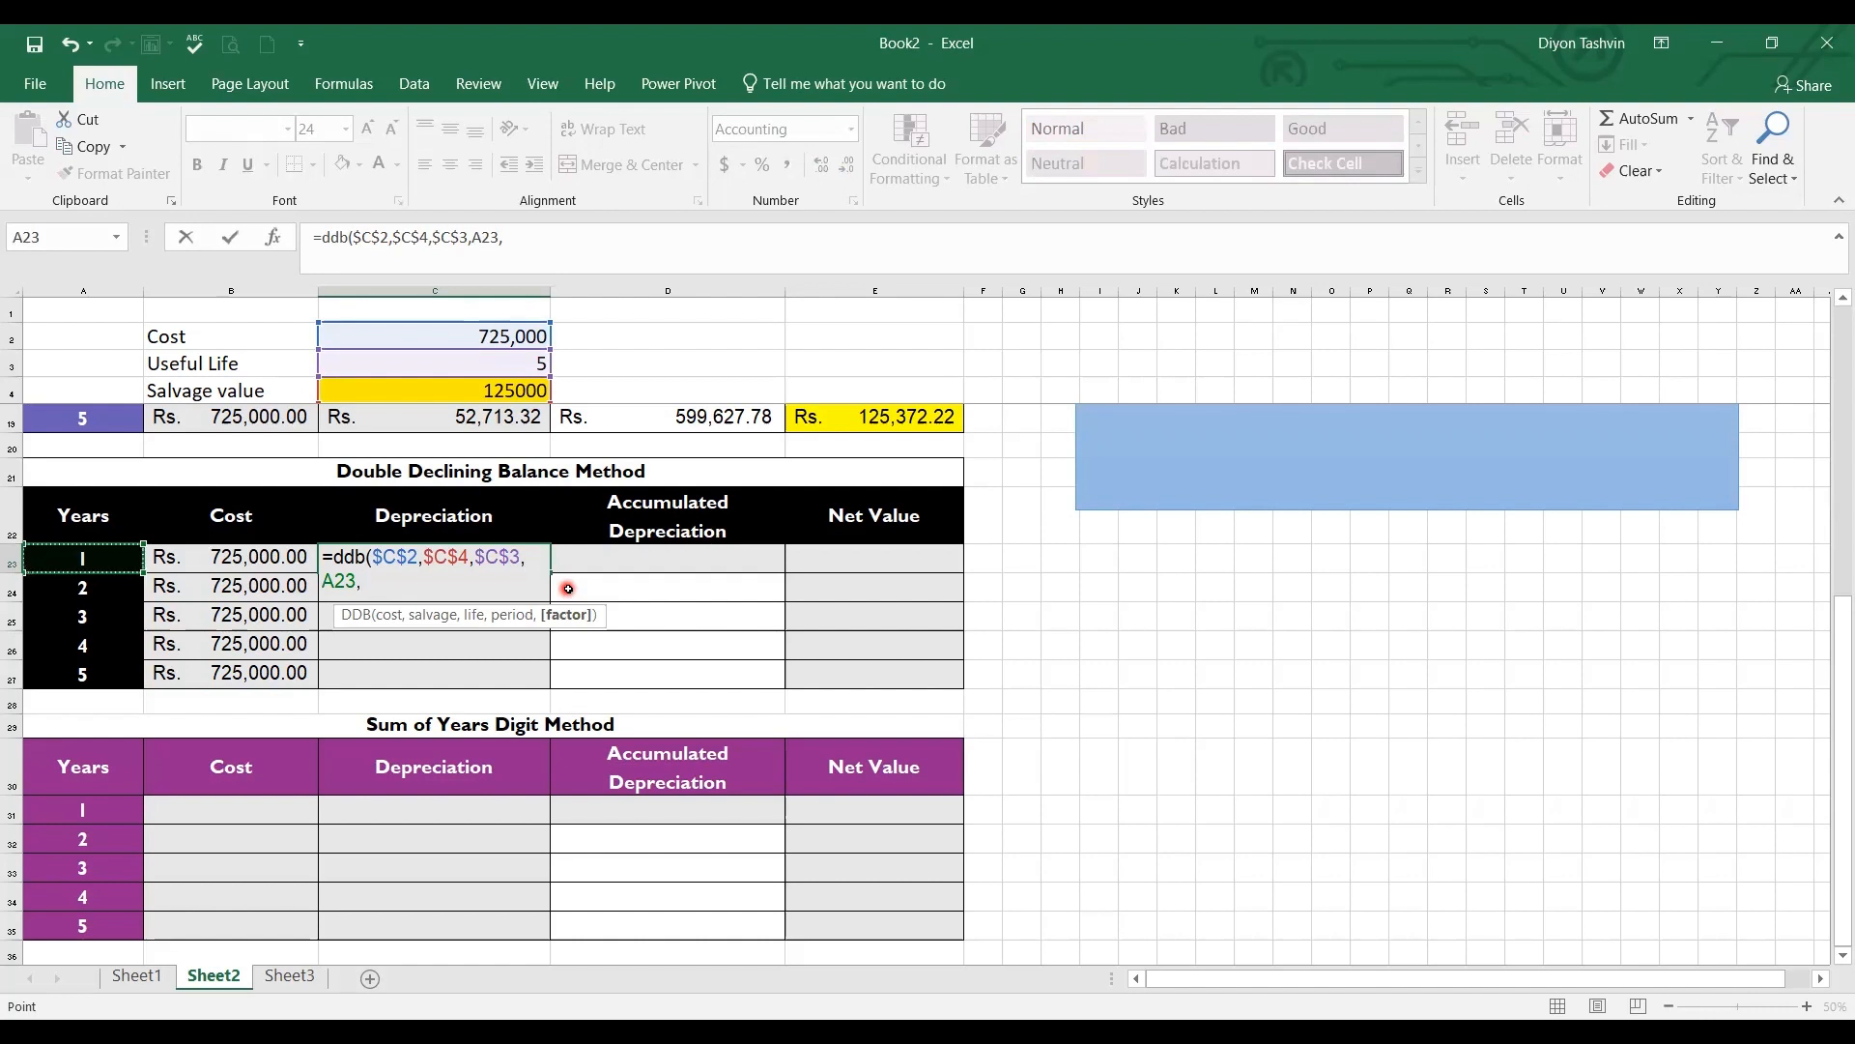
key(F2)
text(2)
key(Return)
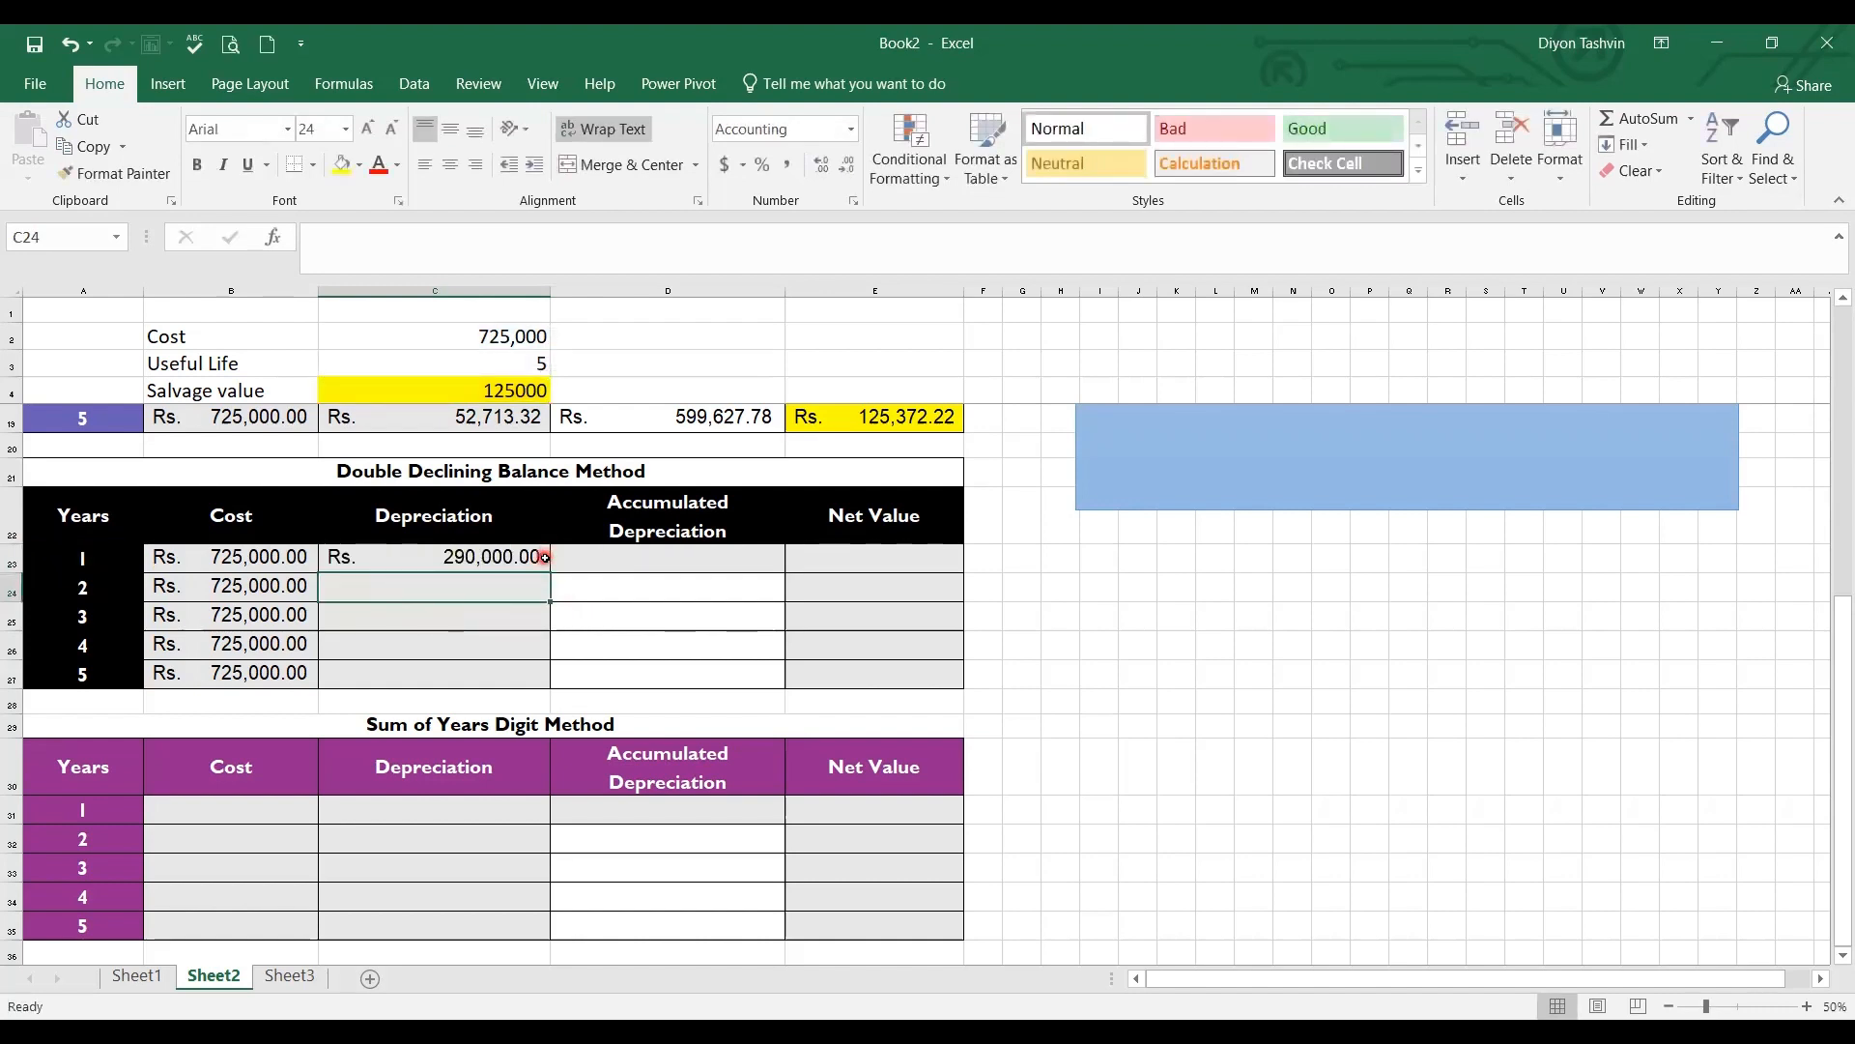
click(540, 558)
drag(552, 580, 553, 696)
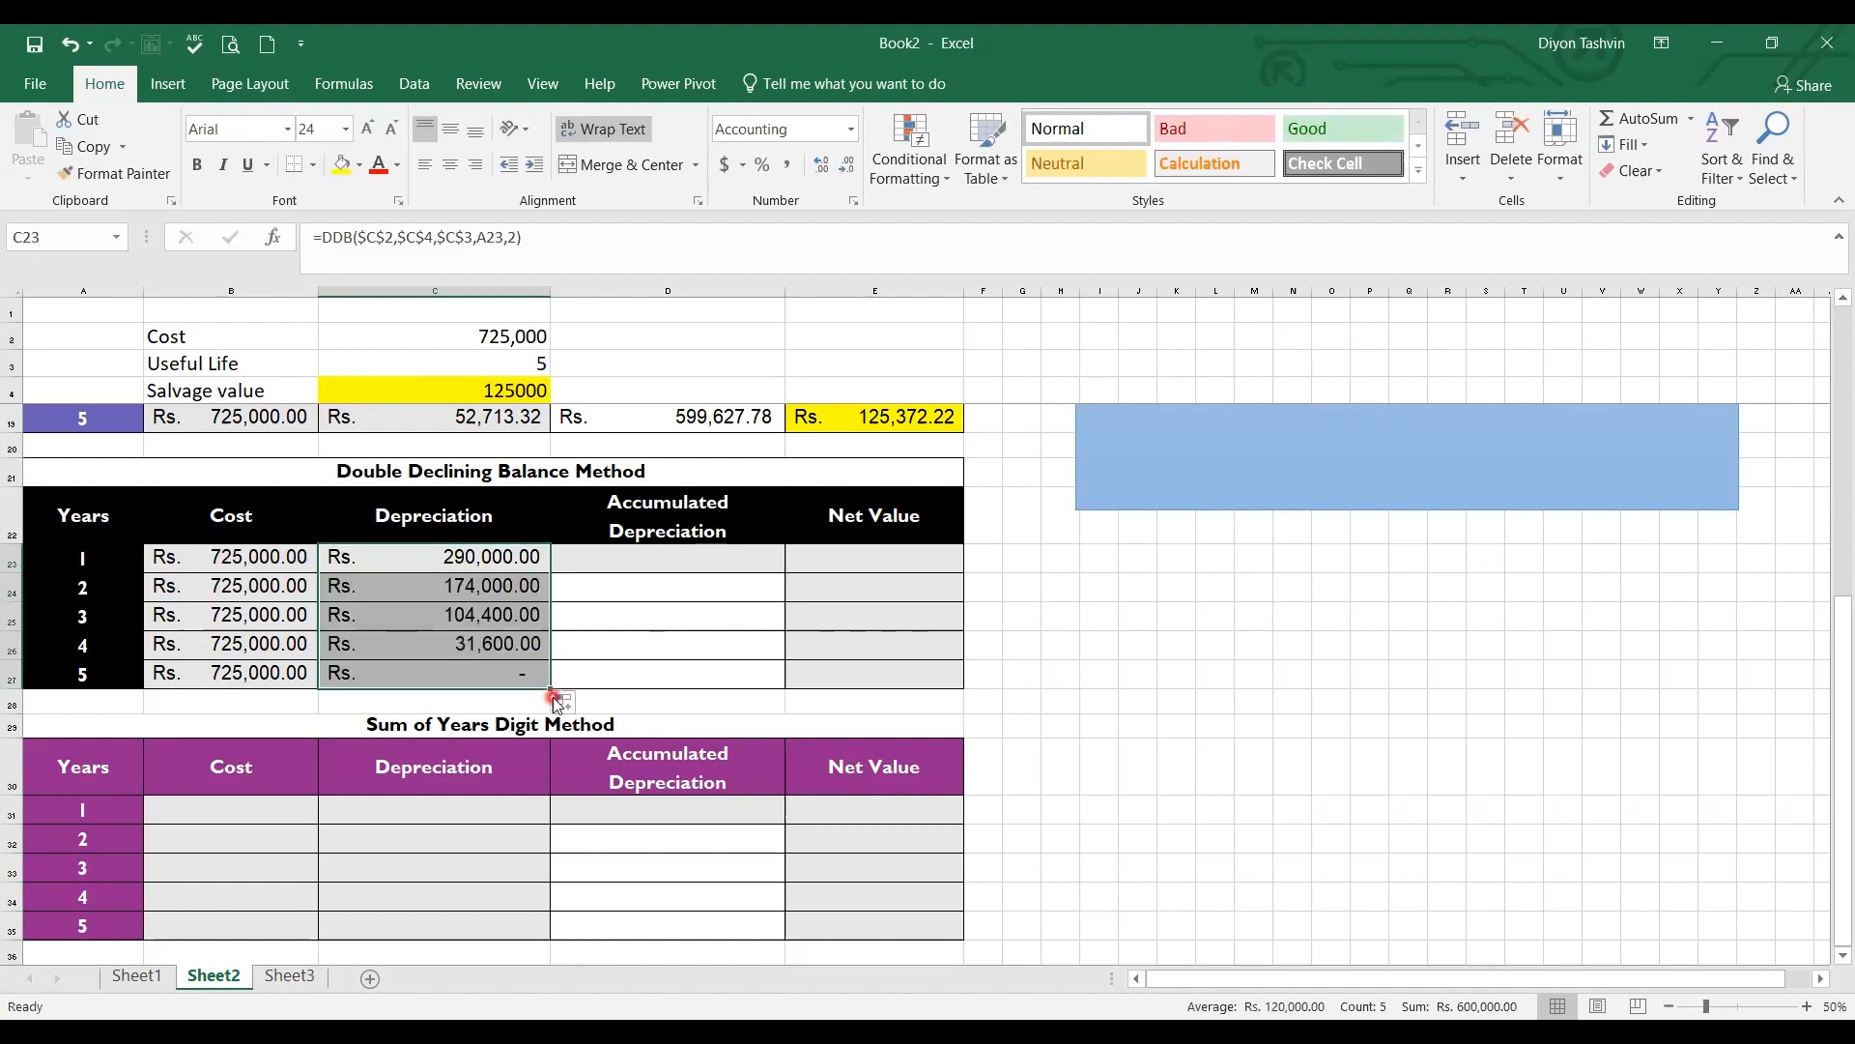
Set the Double Declining Balance year 1 accumulated depreciation in D23 to =C23
click(730, 555)
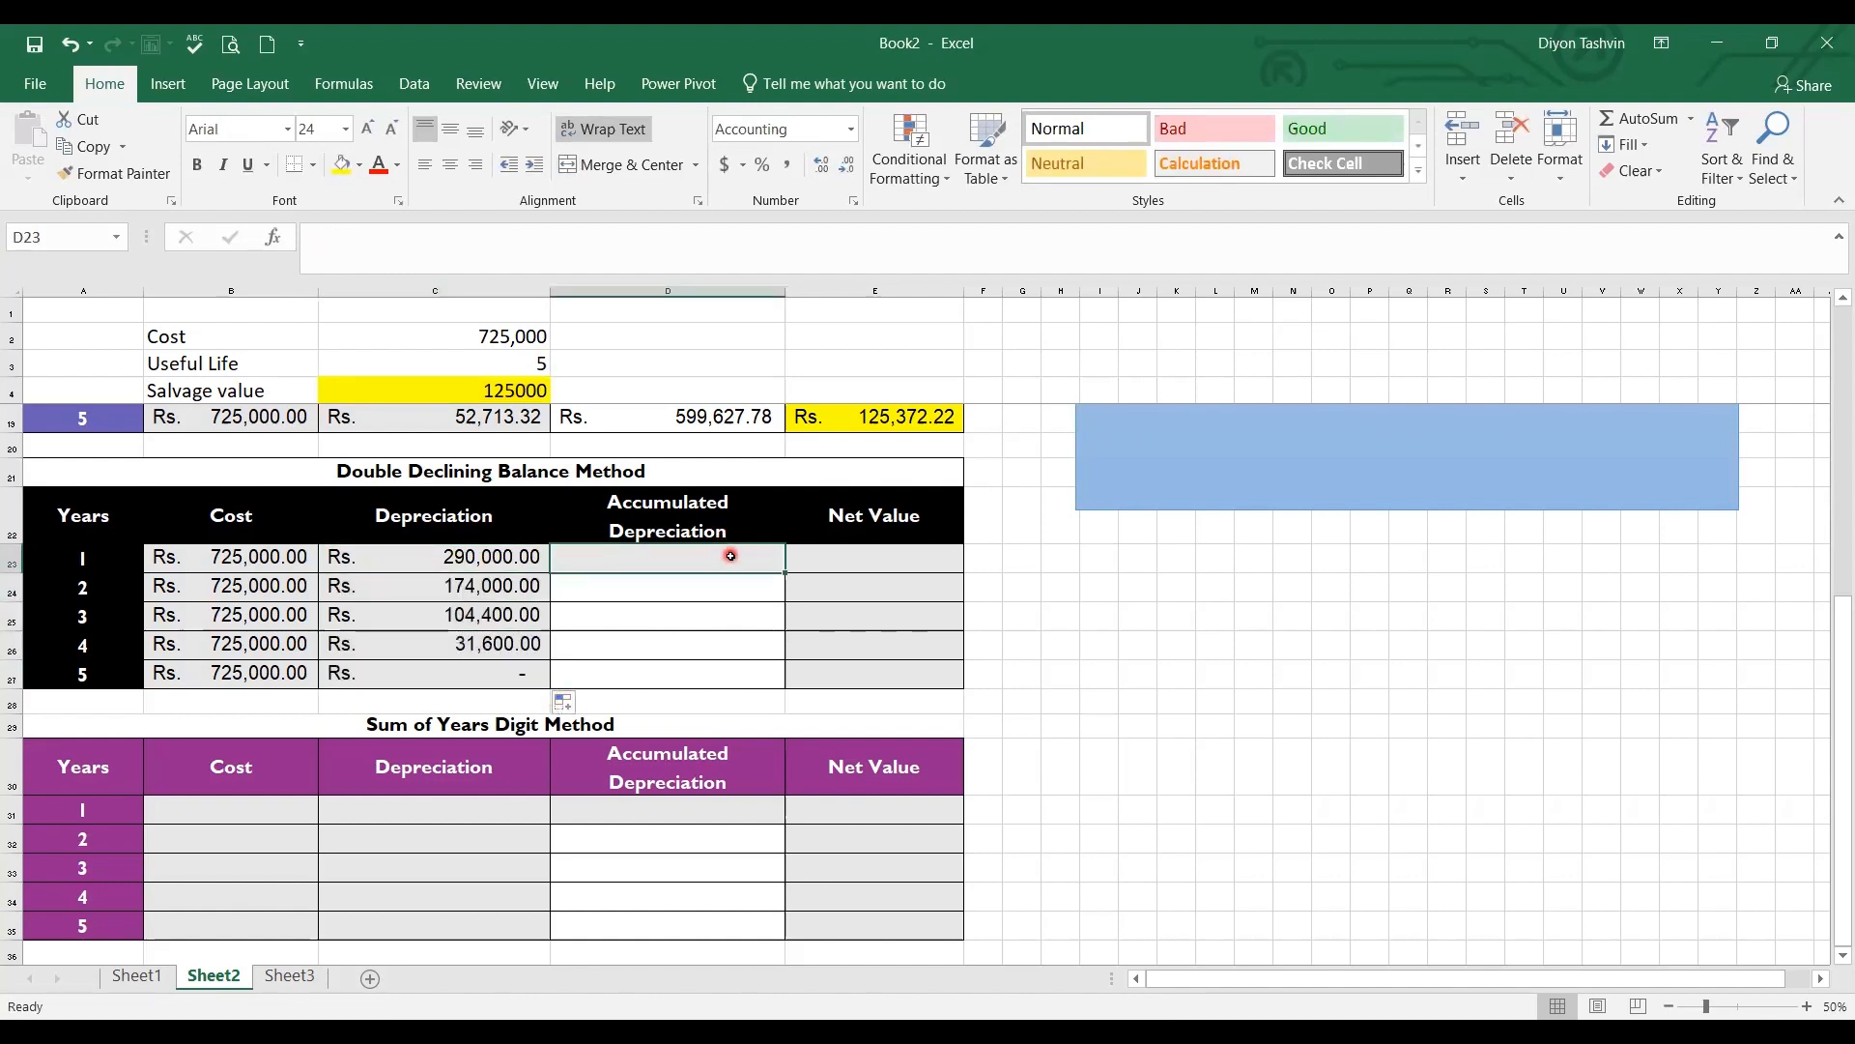
text(=)
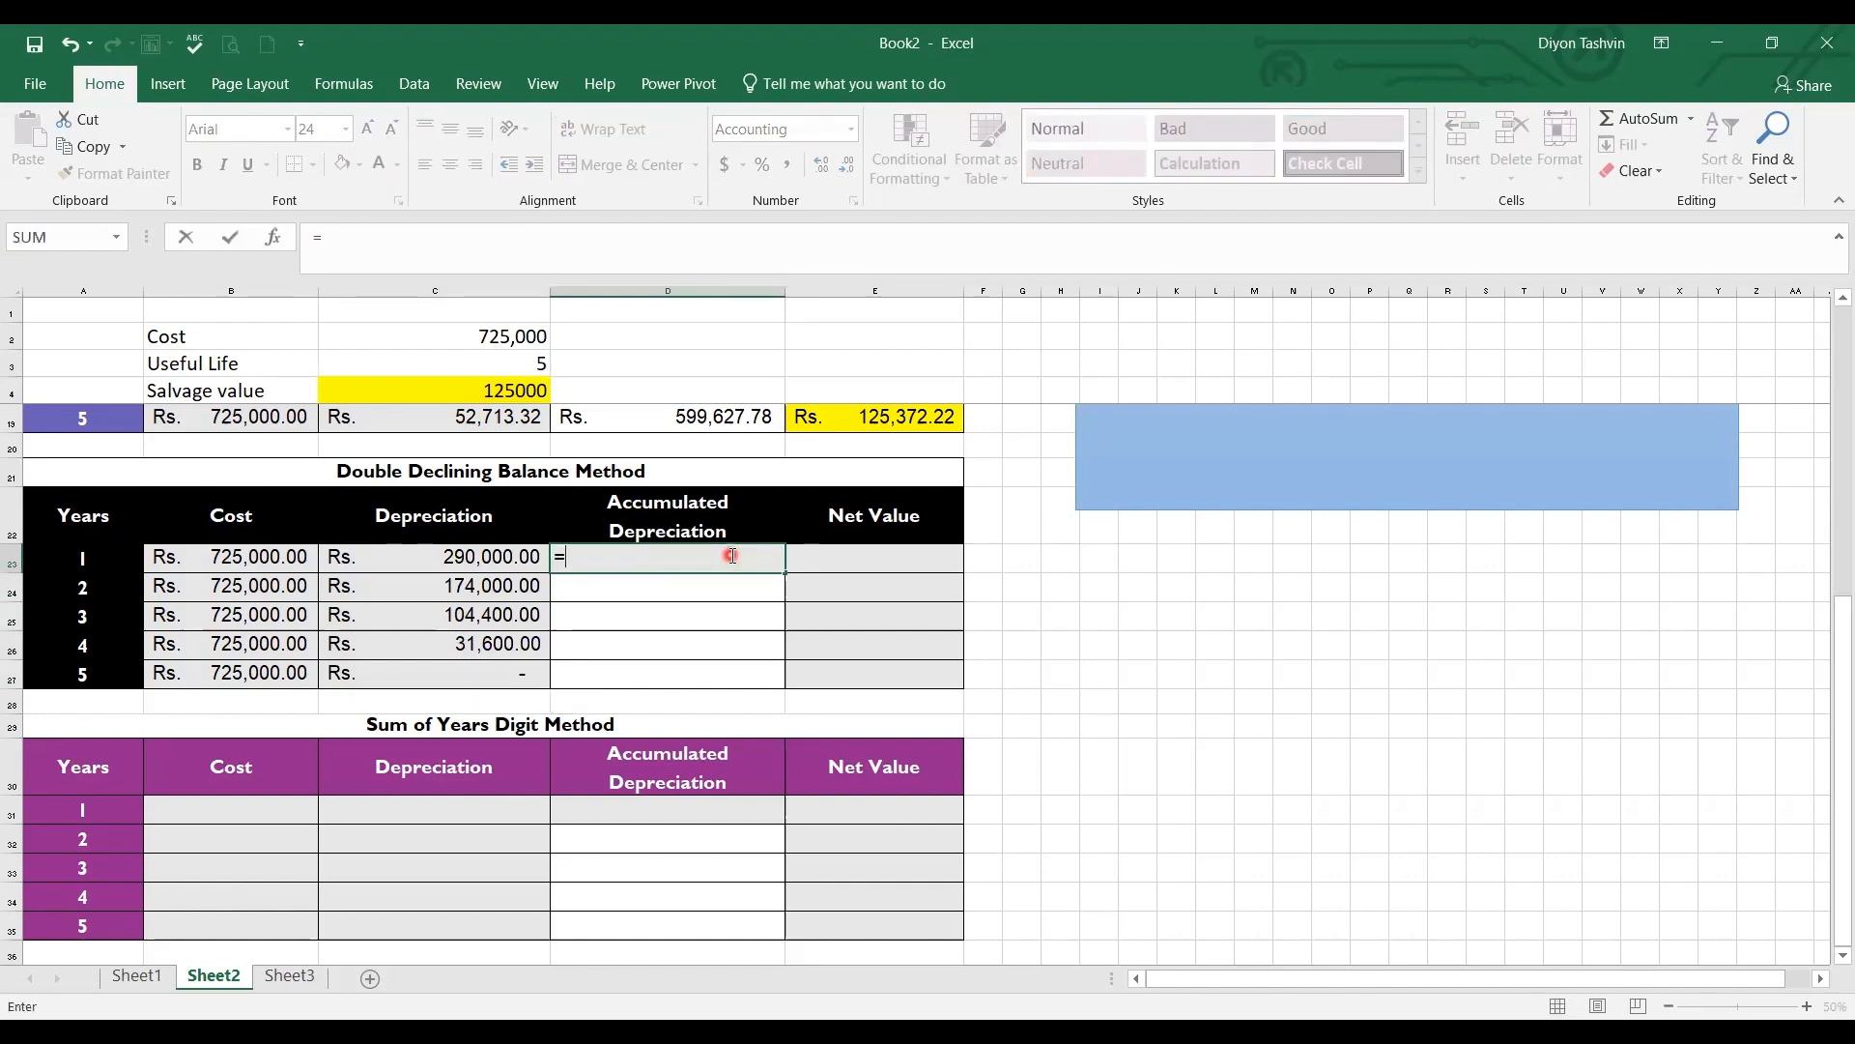
click(461, 556)
key(Return)
Calculate the Double Declining Balance year 2 accumulated depreciation in D24 as +D23+C24 and fill it down to D27
text(+)
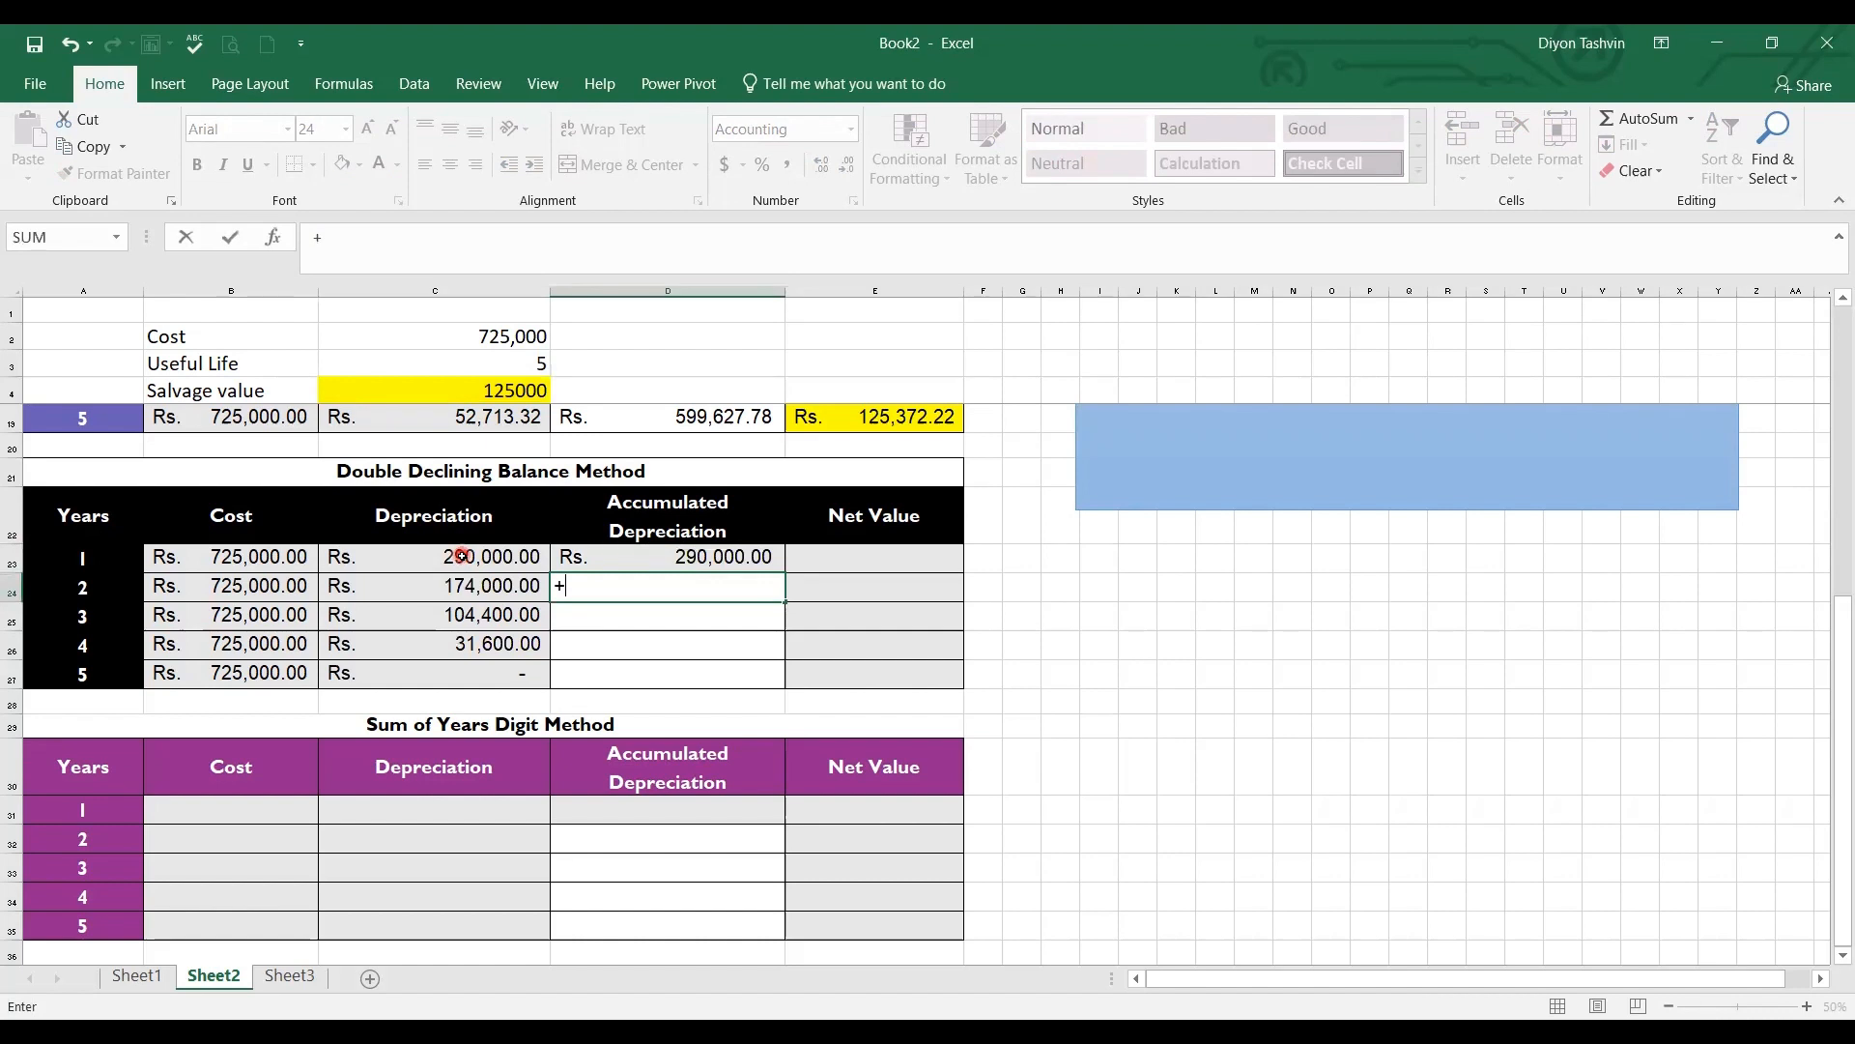
click(702, 556)
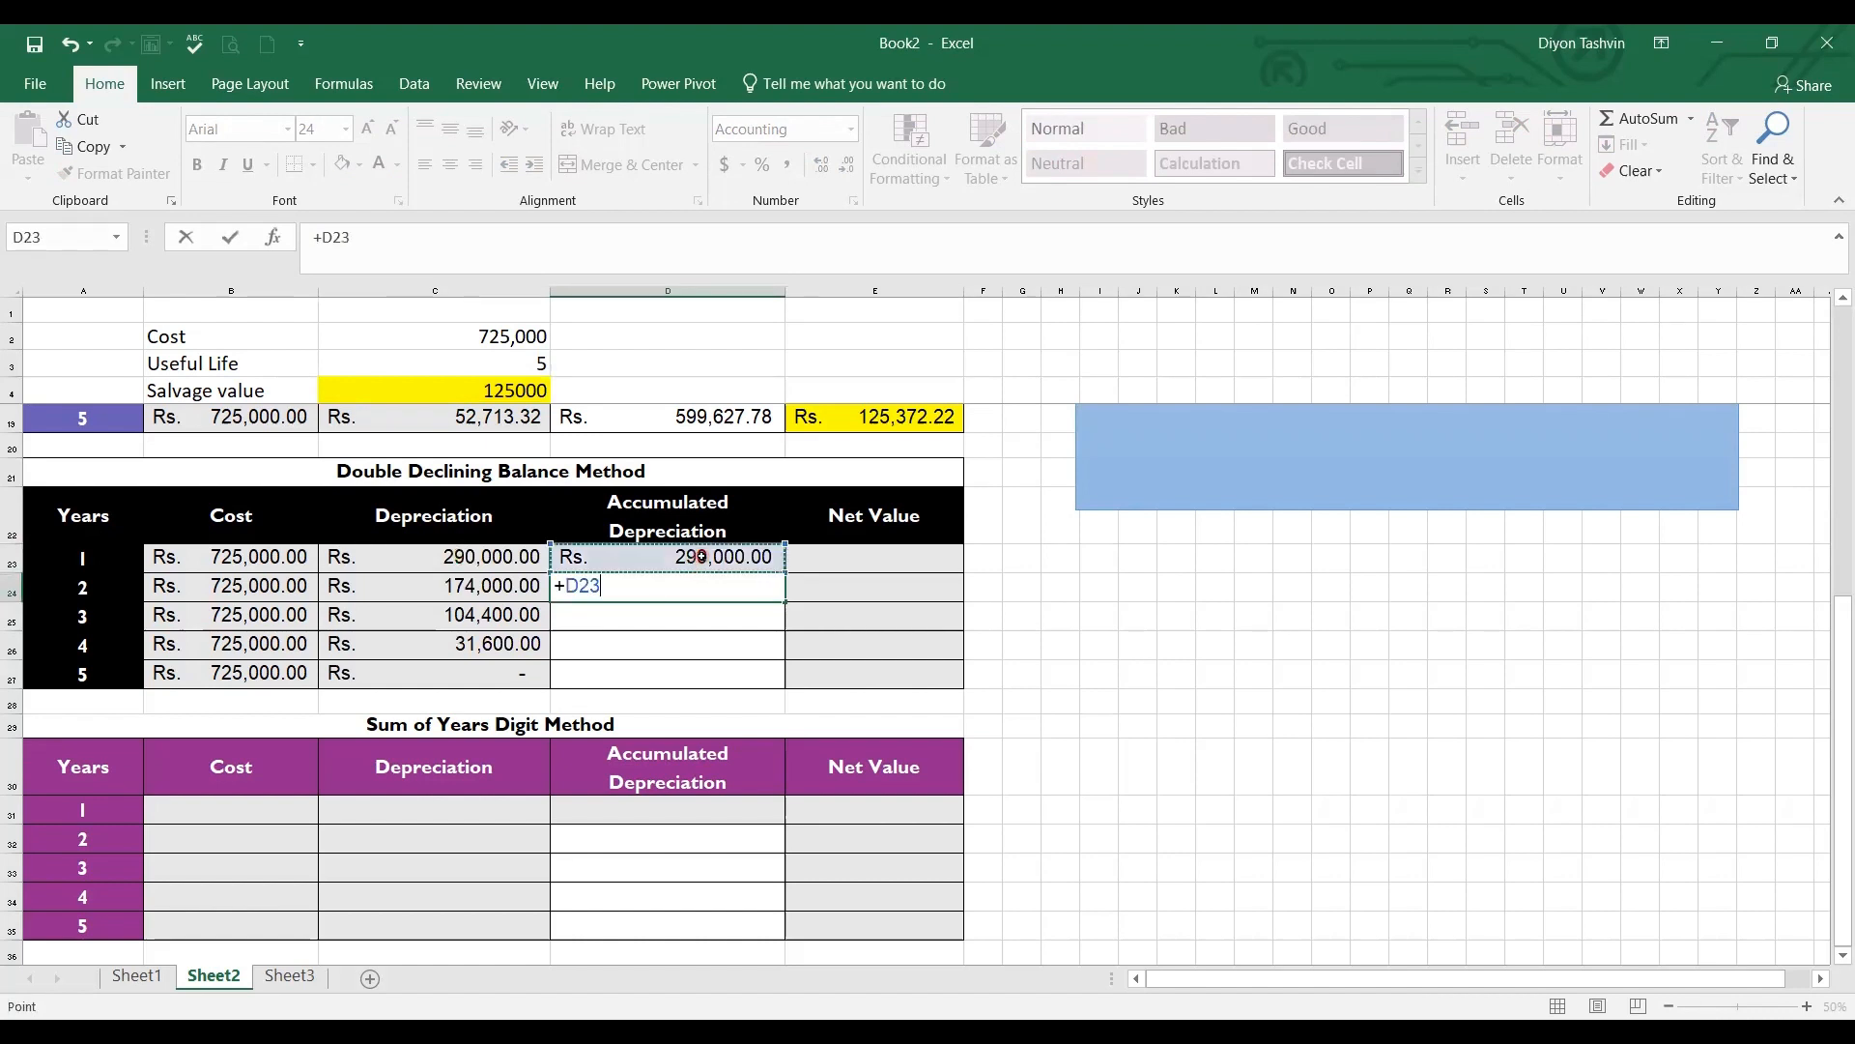
text(+)
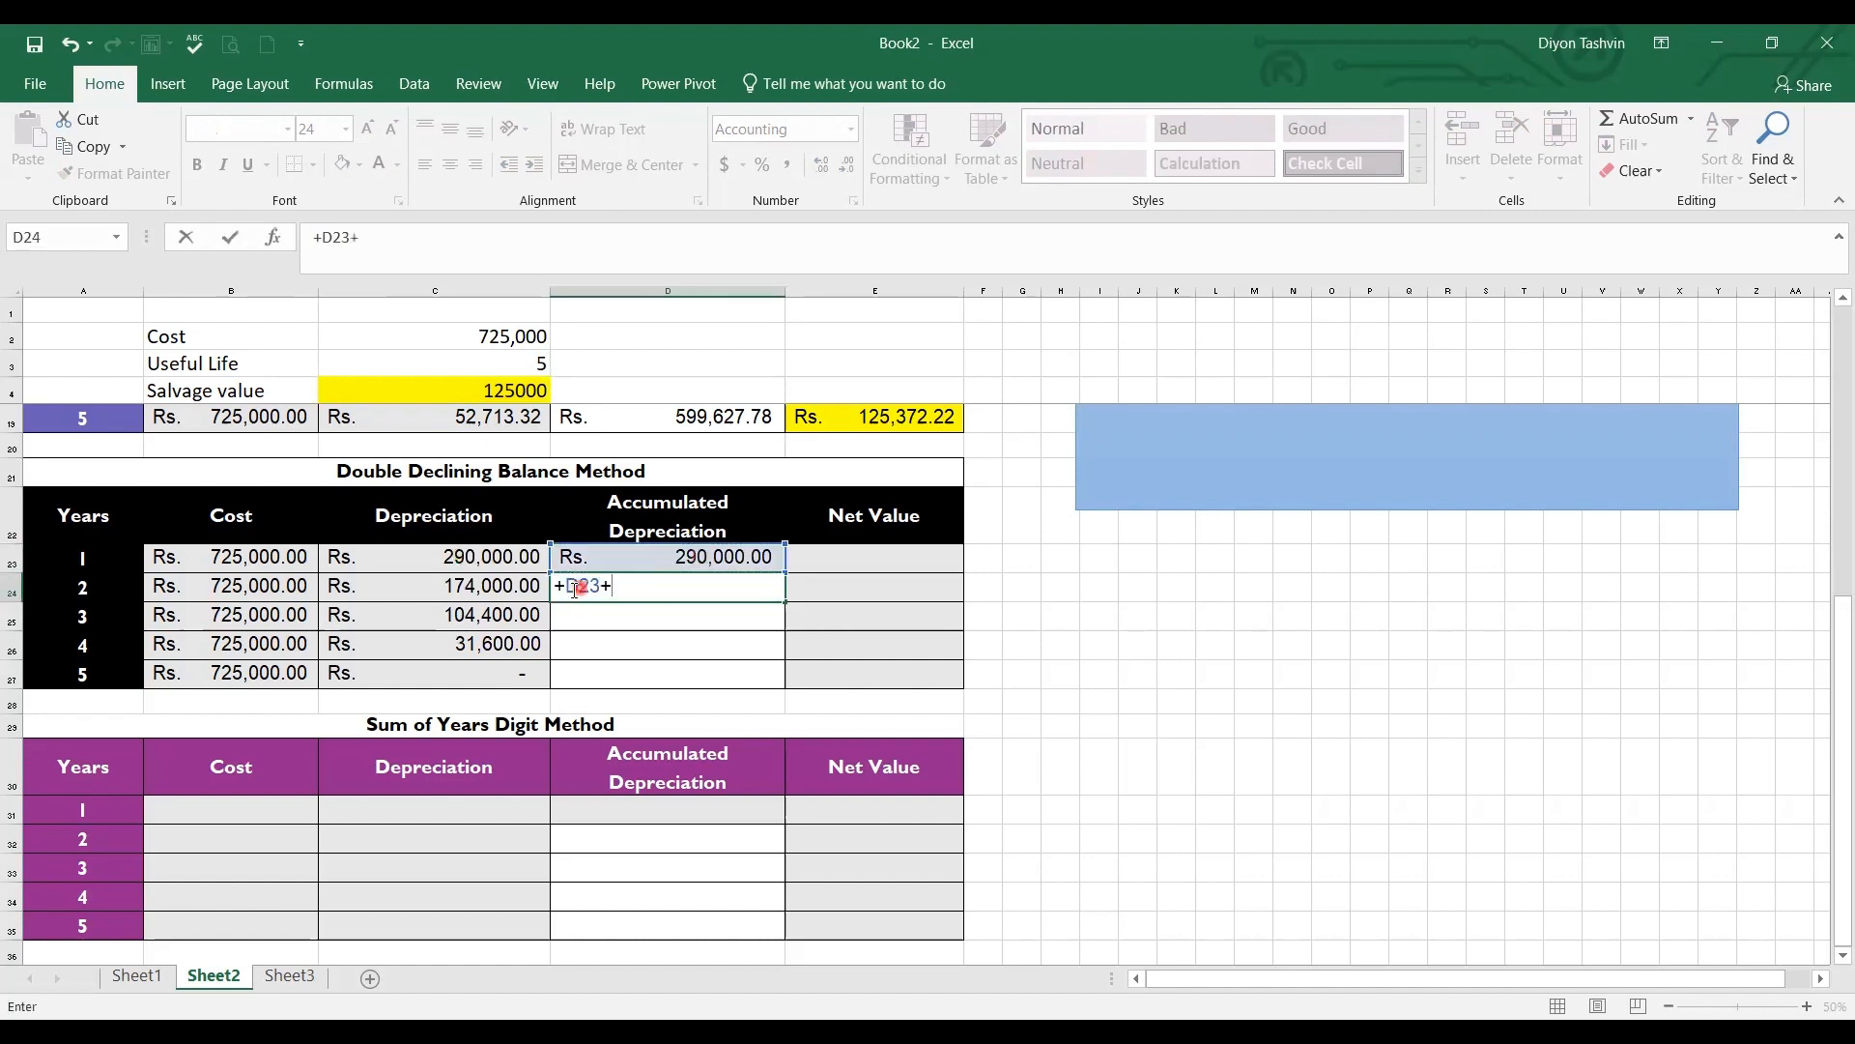
click(518, 588)
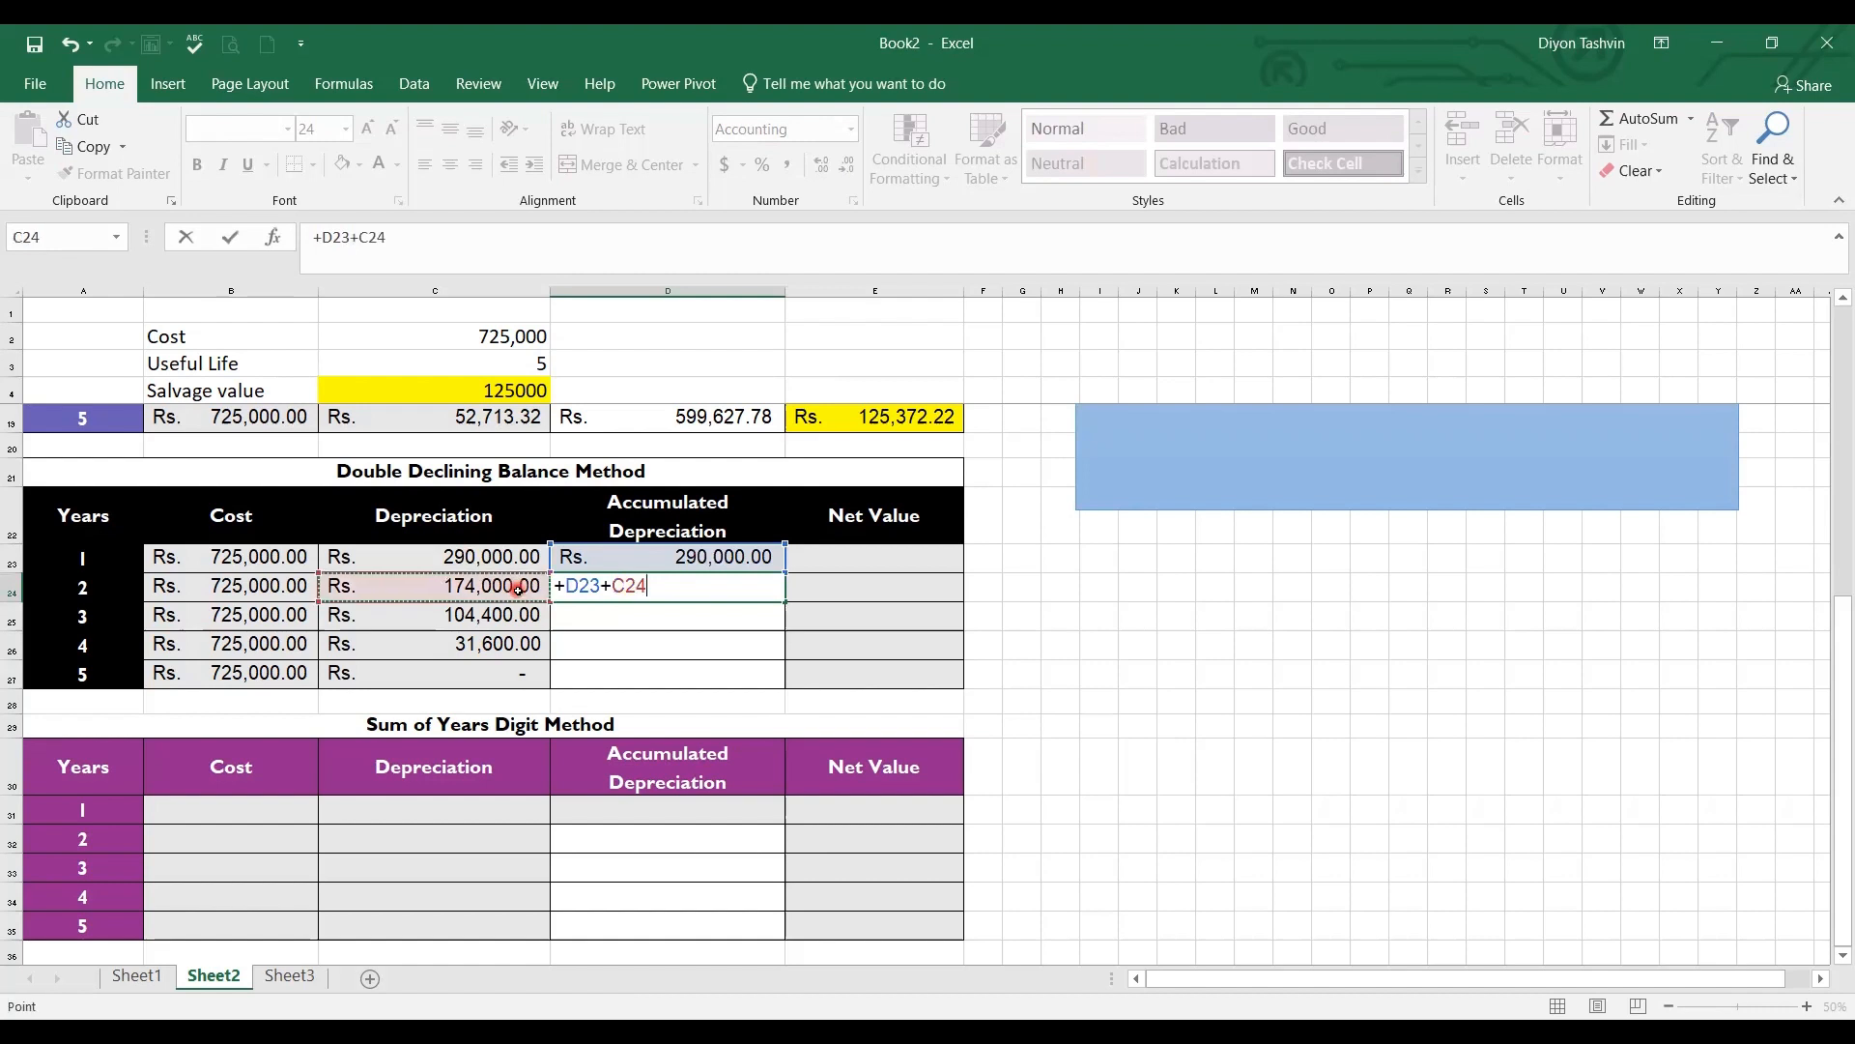
key(ctrl+Return)
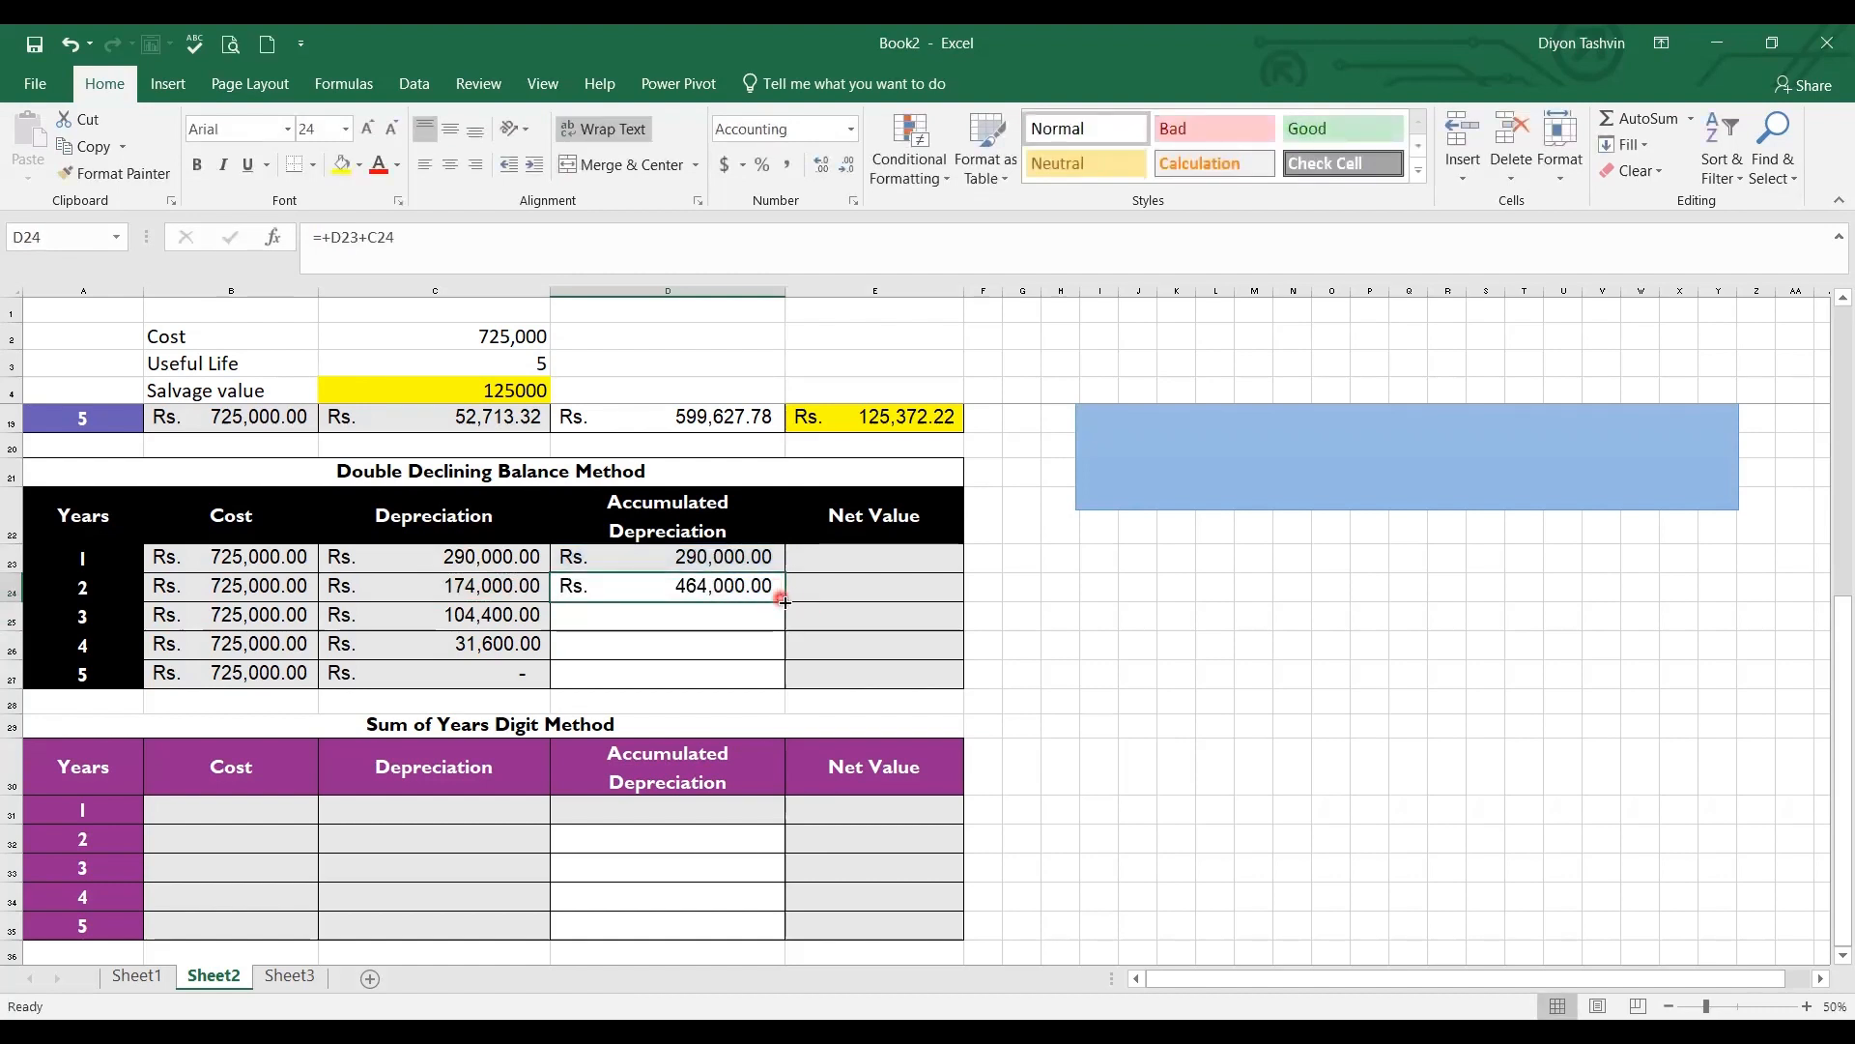
drag(782, 599, 794, 683)
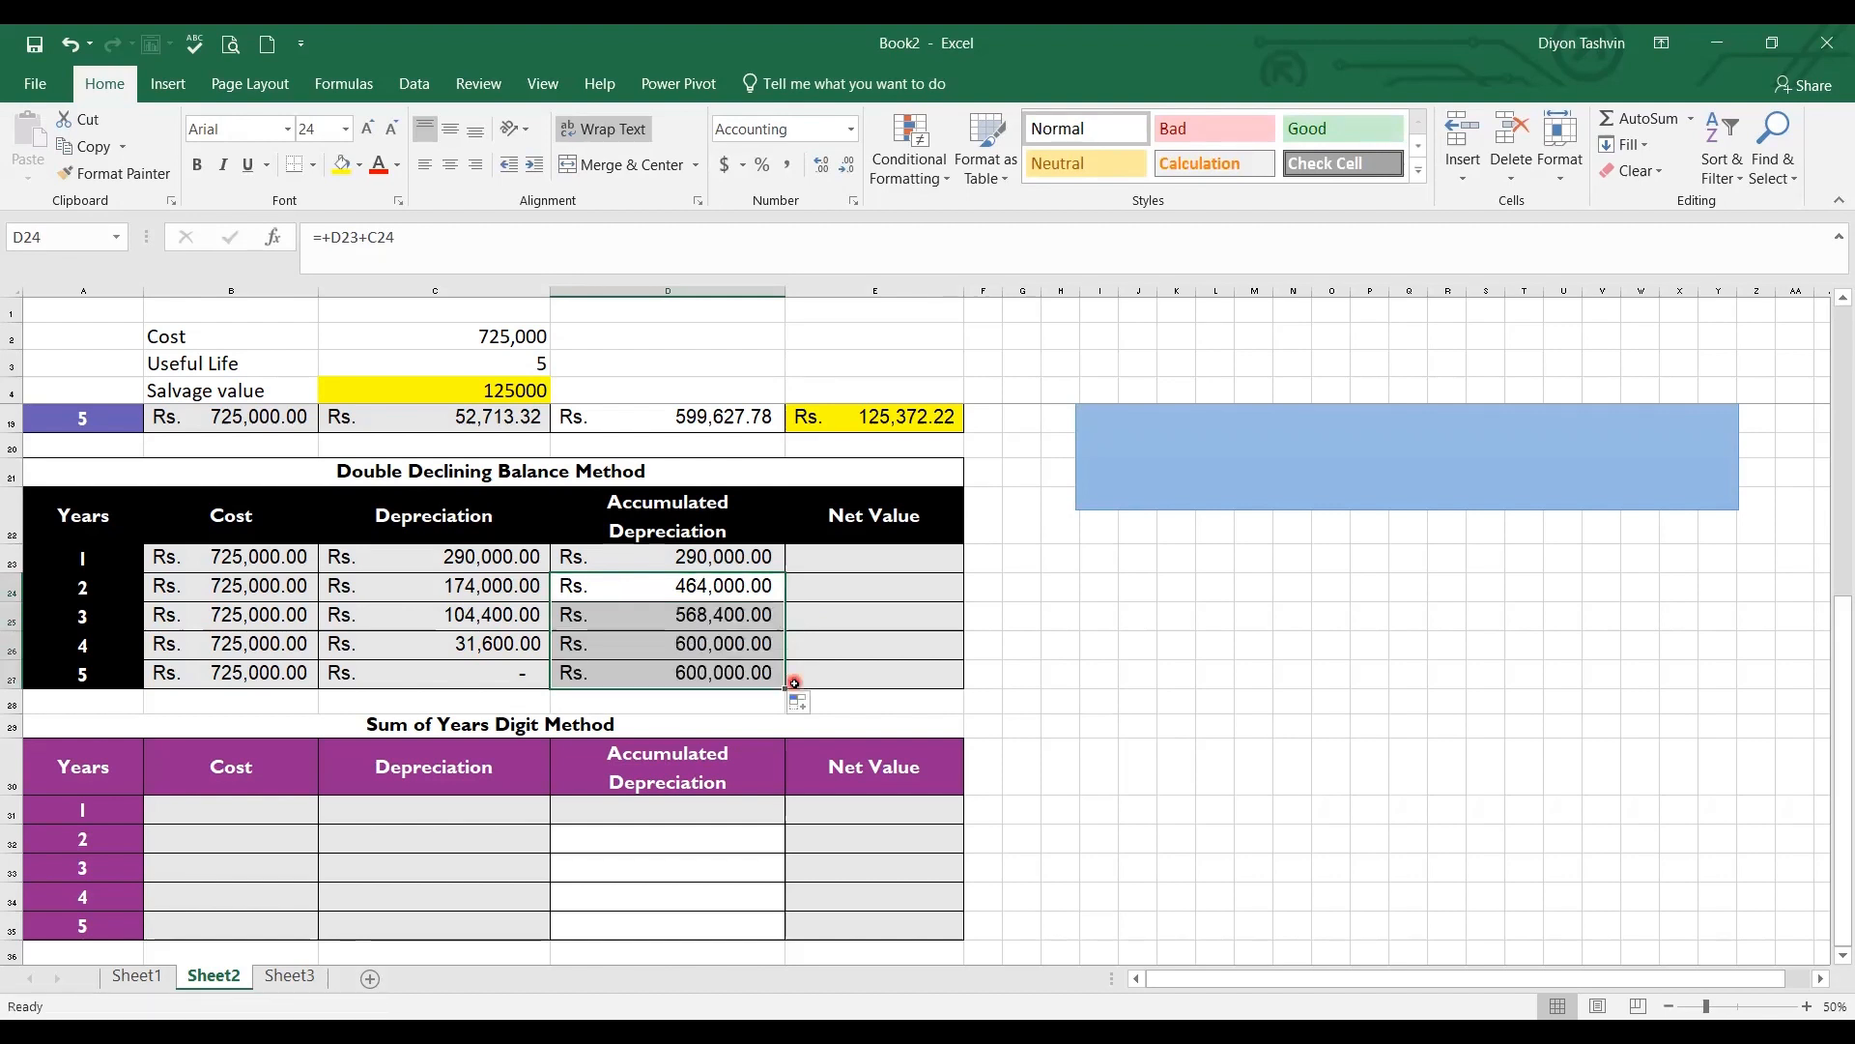
Calculate the Double Declining Balance year 1 net value in E23 as =B23-D23 and fill it down to E27
click(923, 568)
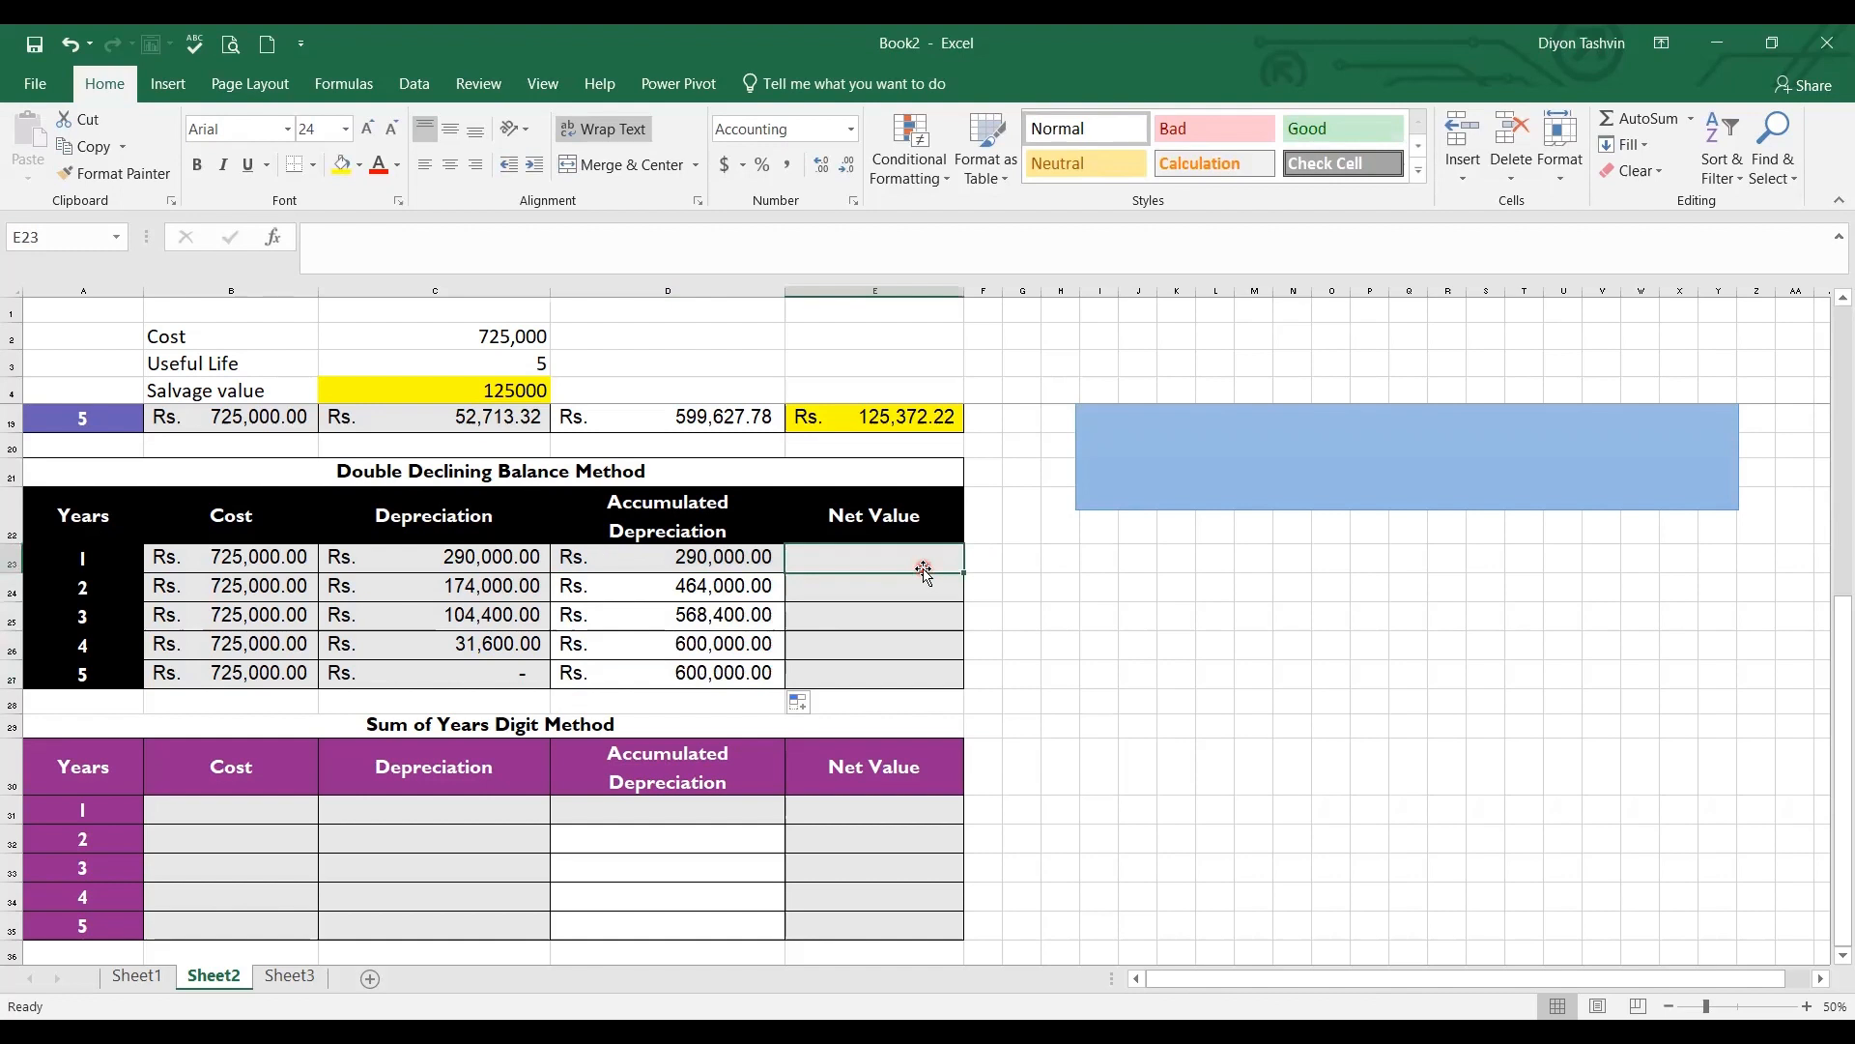
text(=)
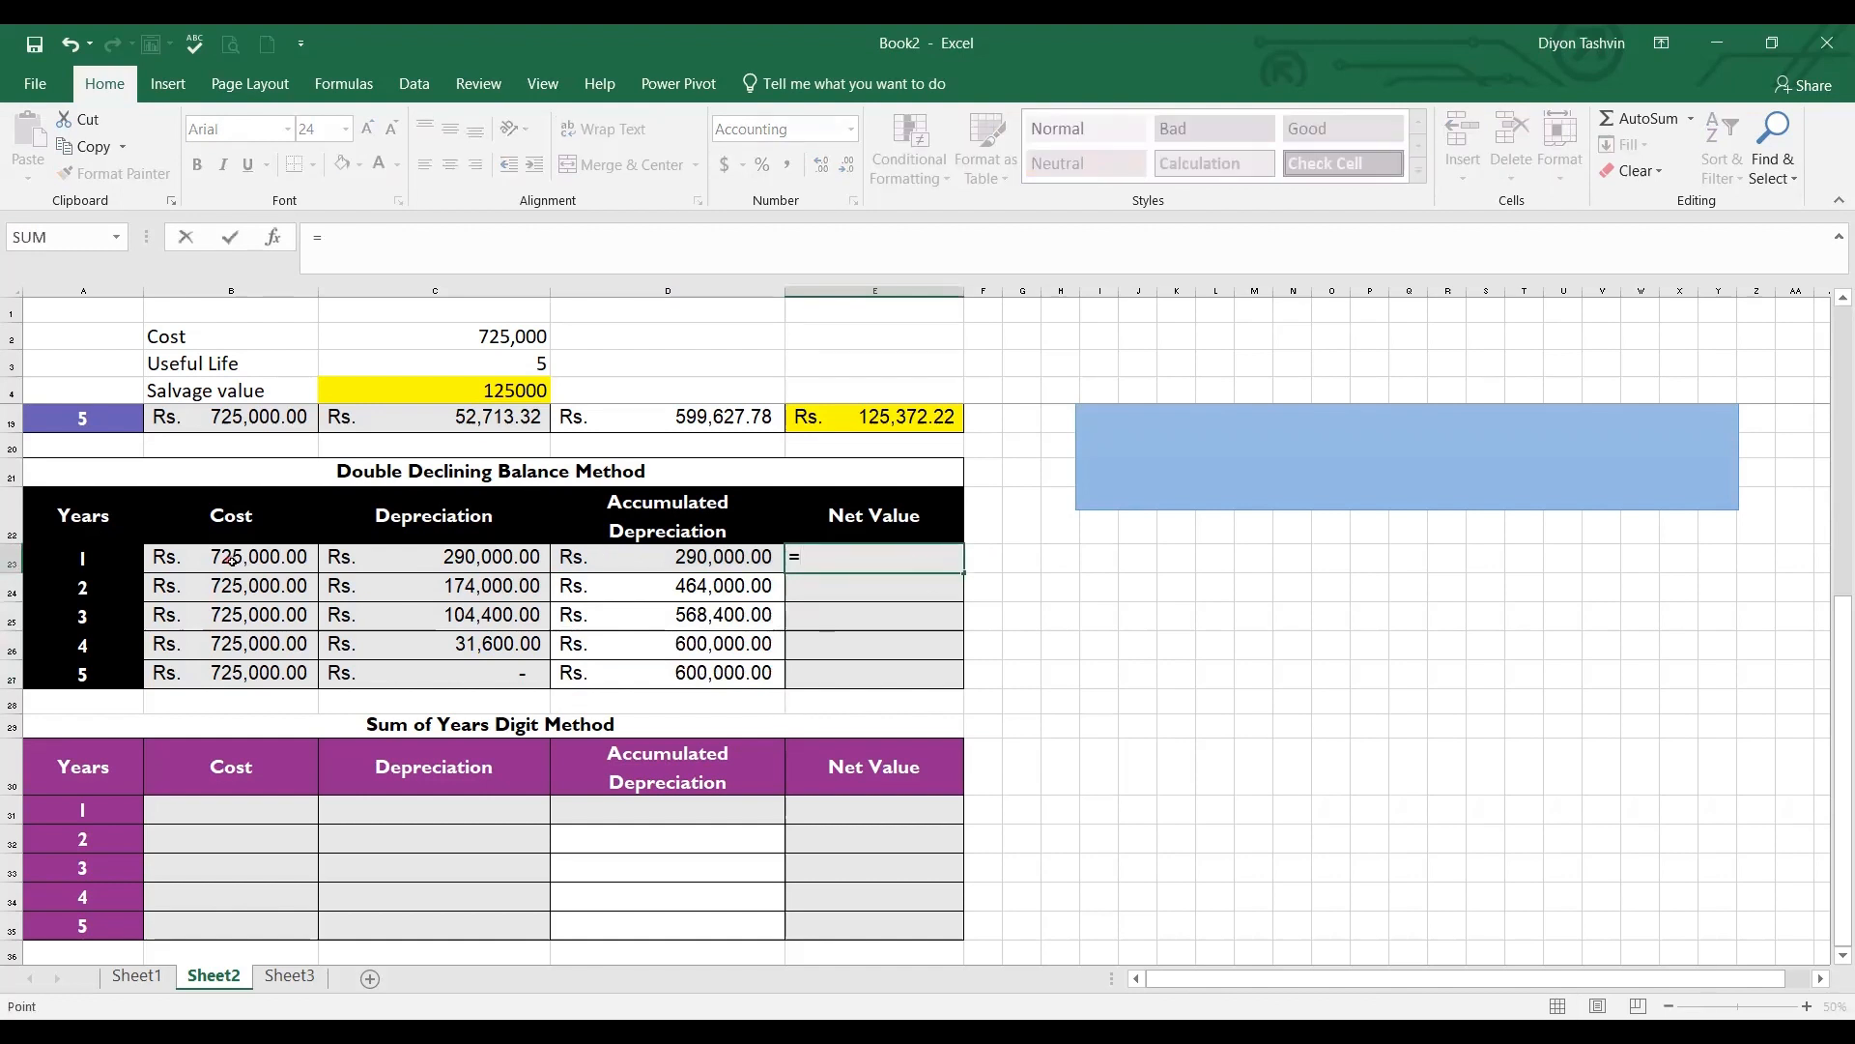
click(232, 559)
text(-)
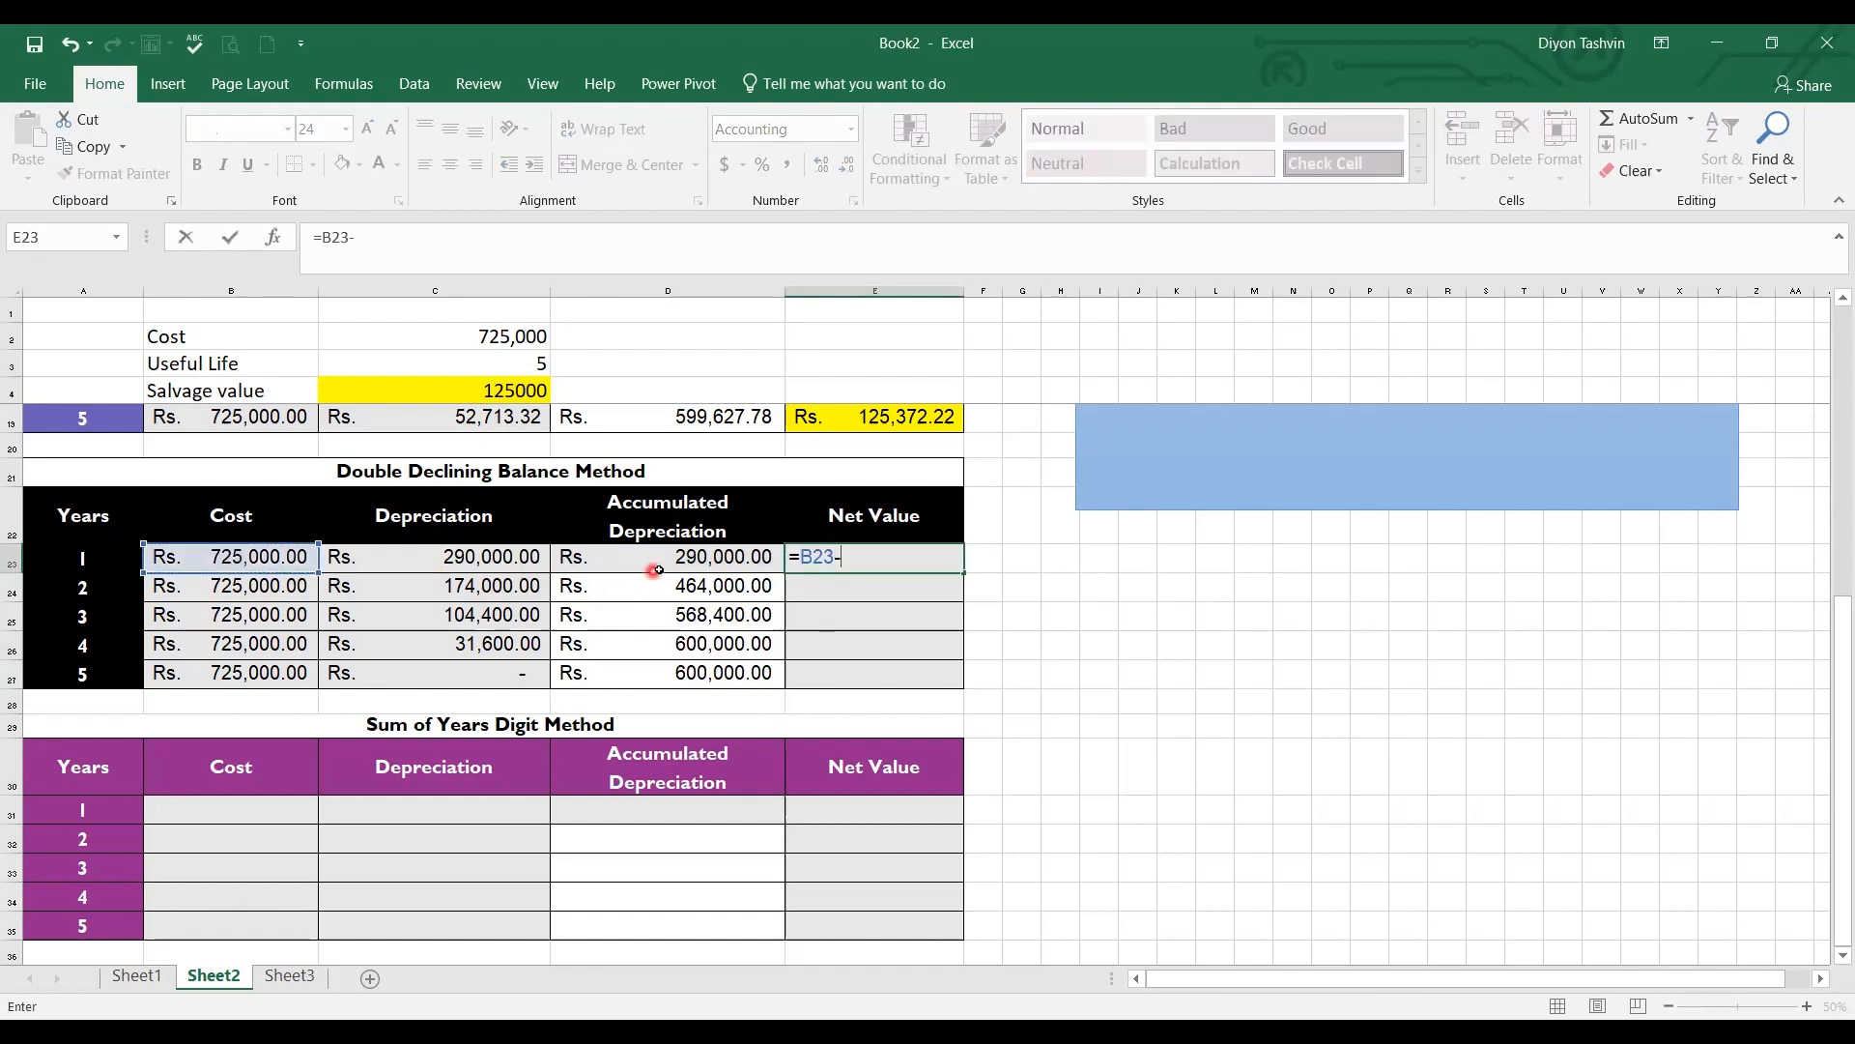
click(666, 570)
key(Return)
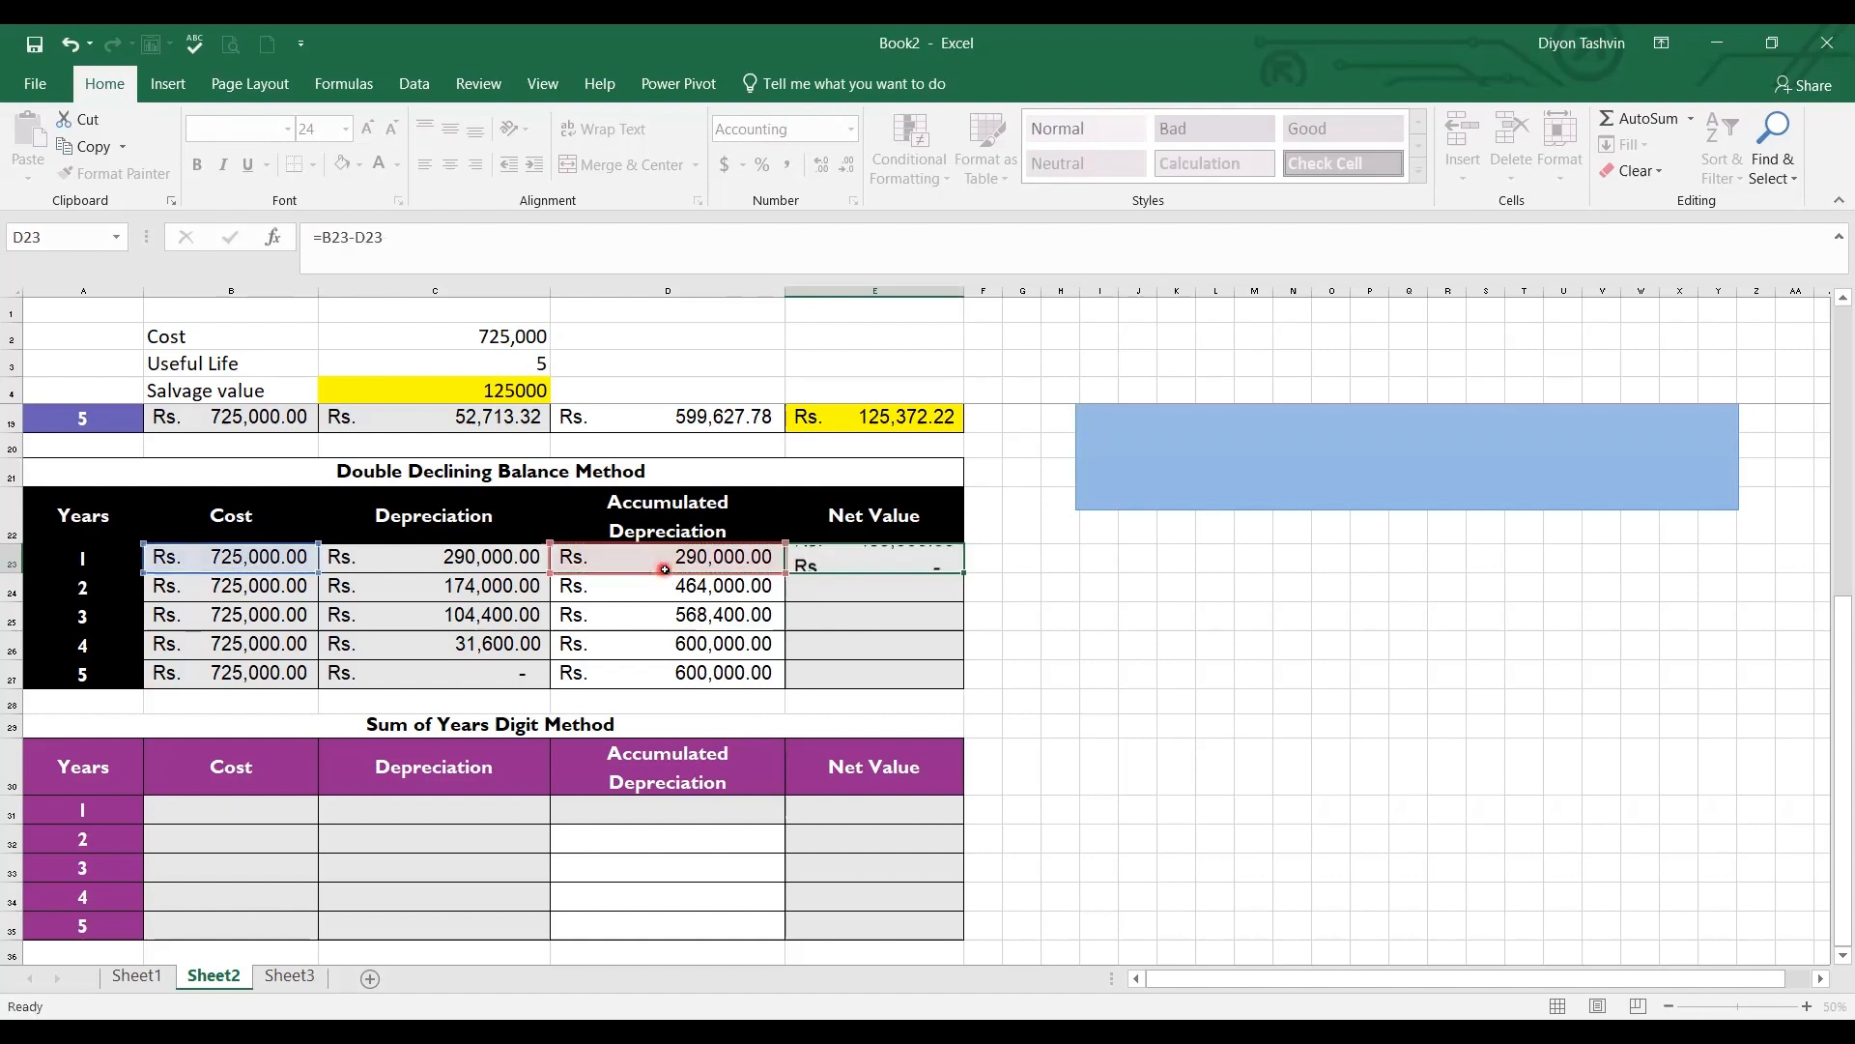
click(949, 554)
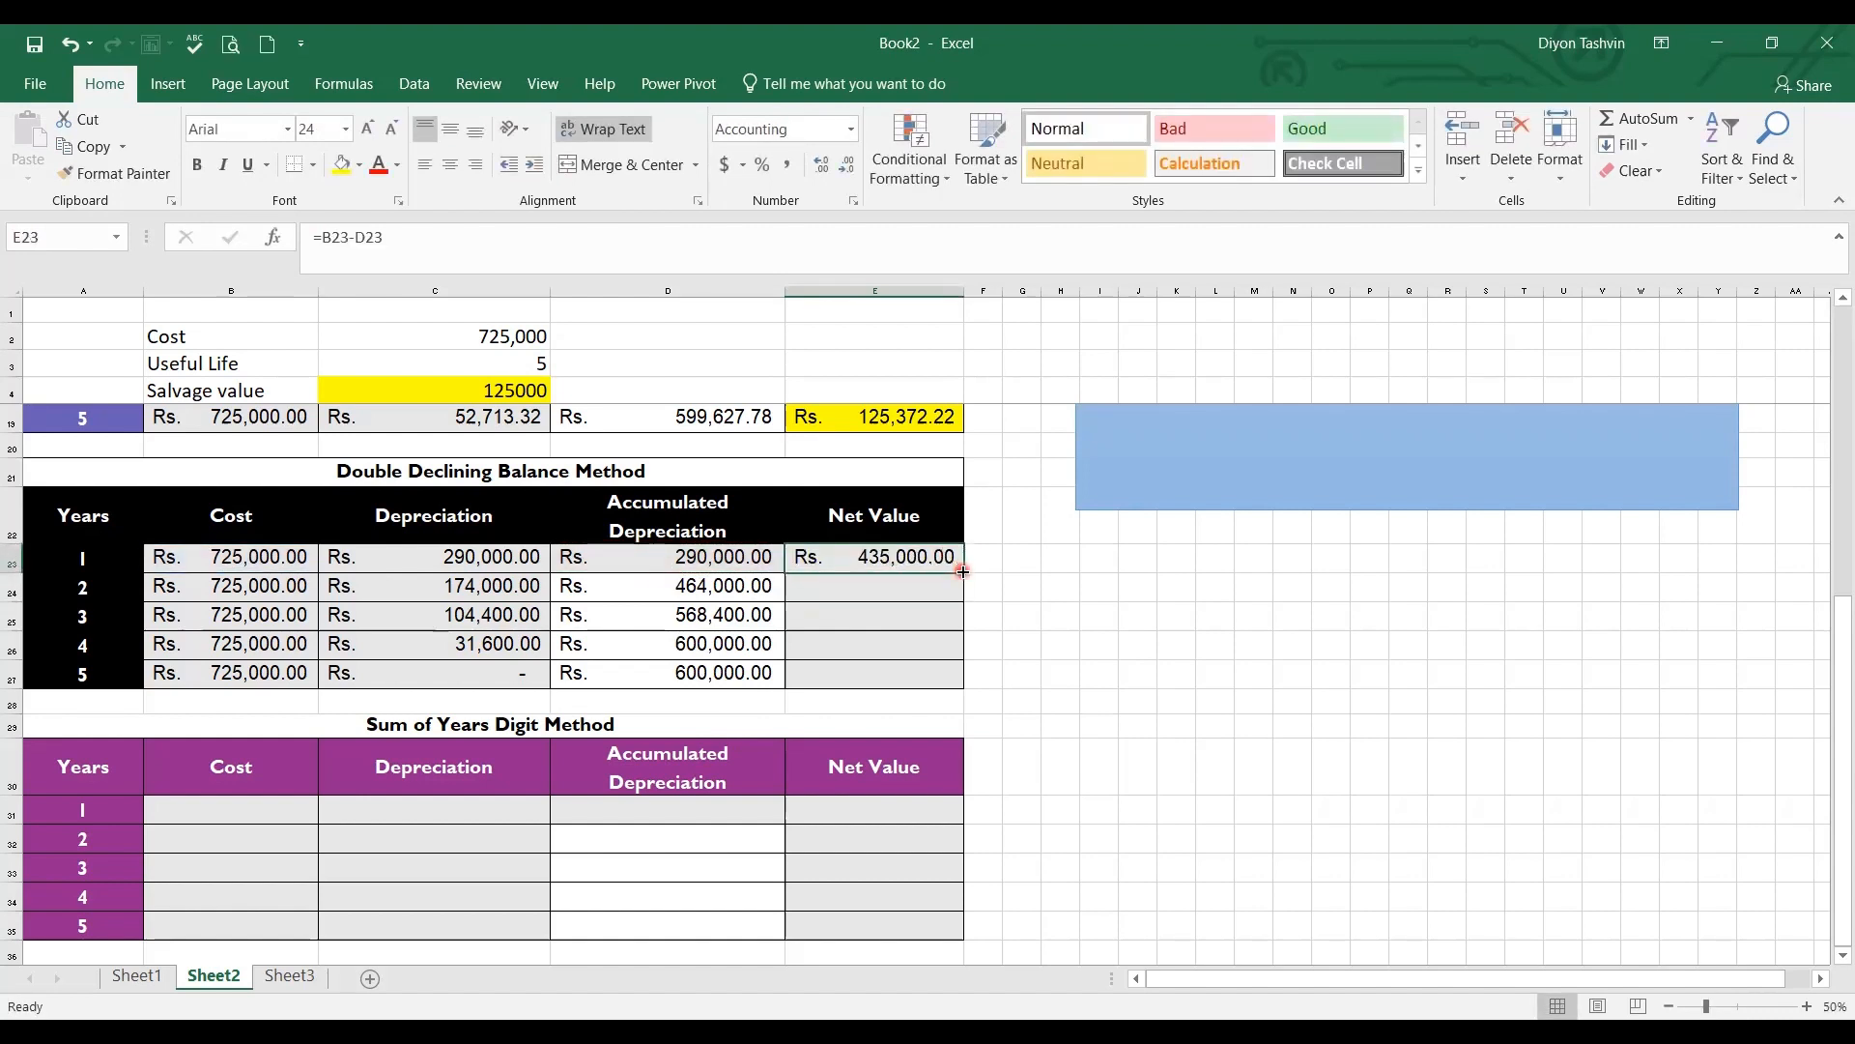
drag(964, 572, 975, 697)
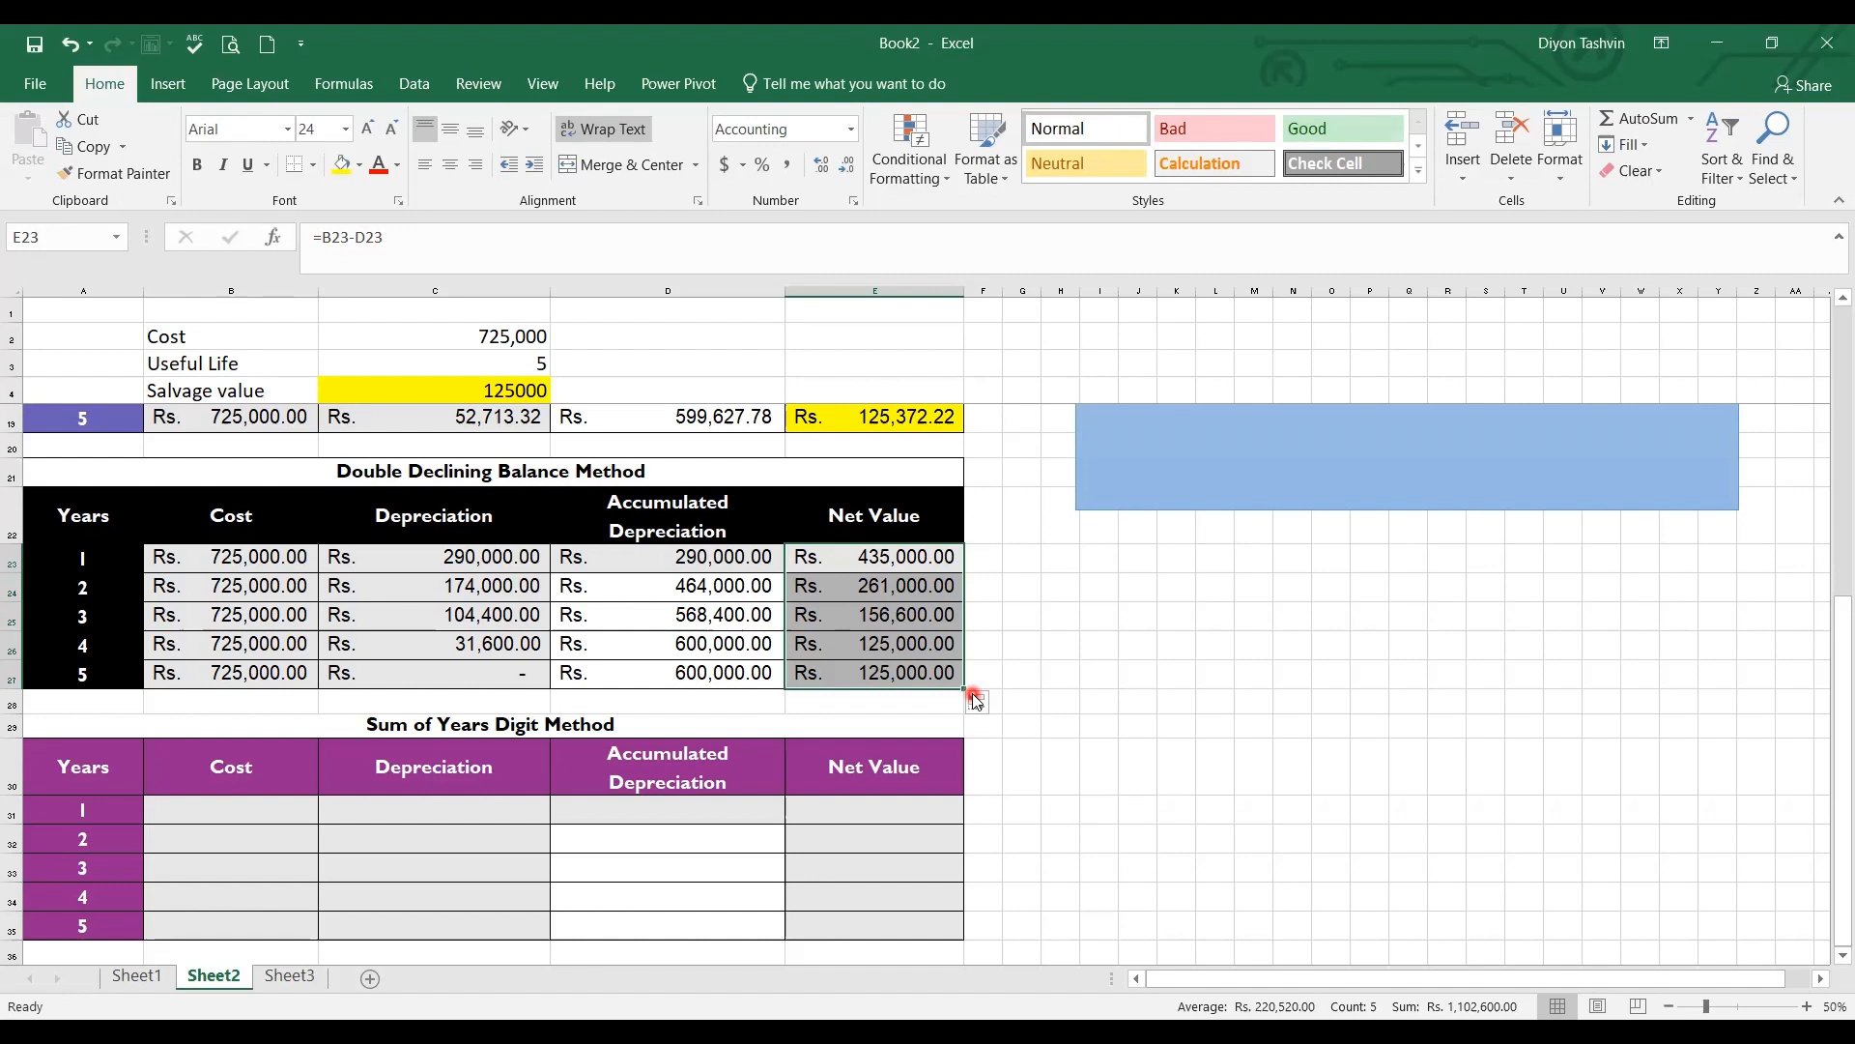
Highlight the Double Declining Balance year 5 net value in E27 with a yellow fill
click(901, 674)
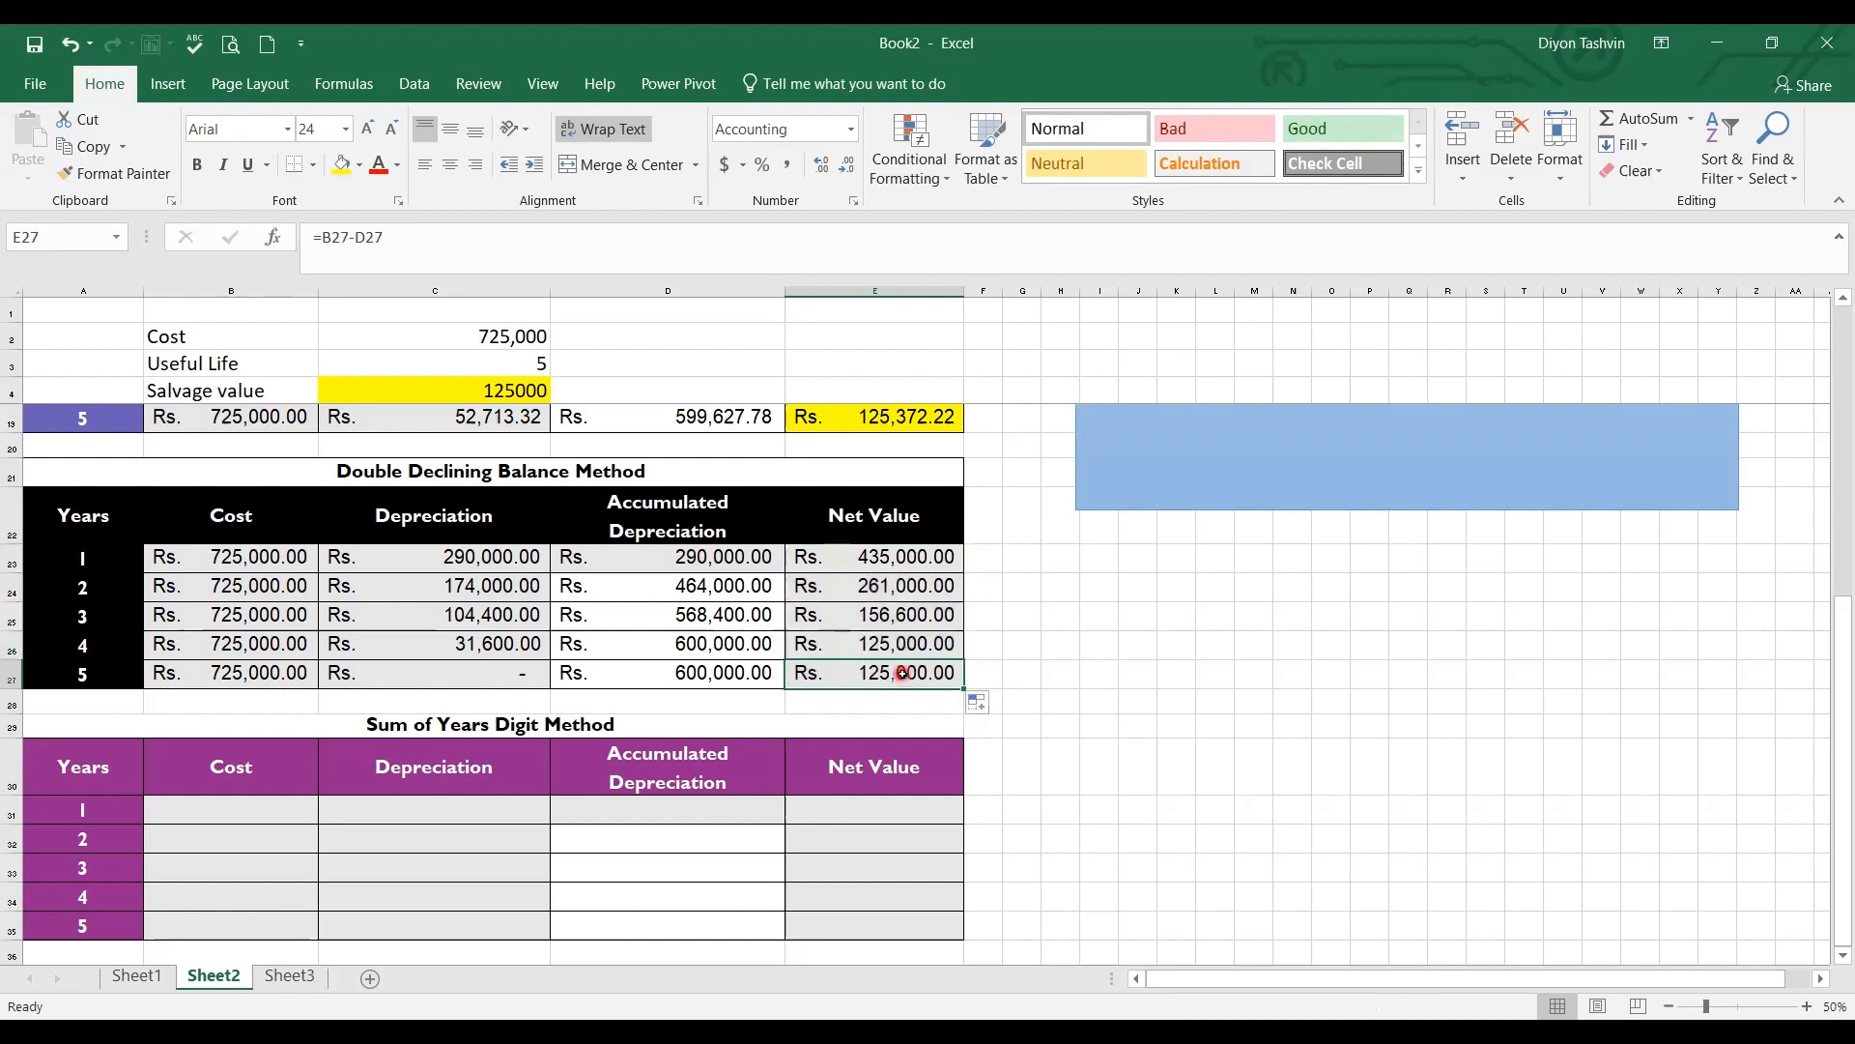
click(346, 169)
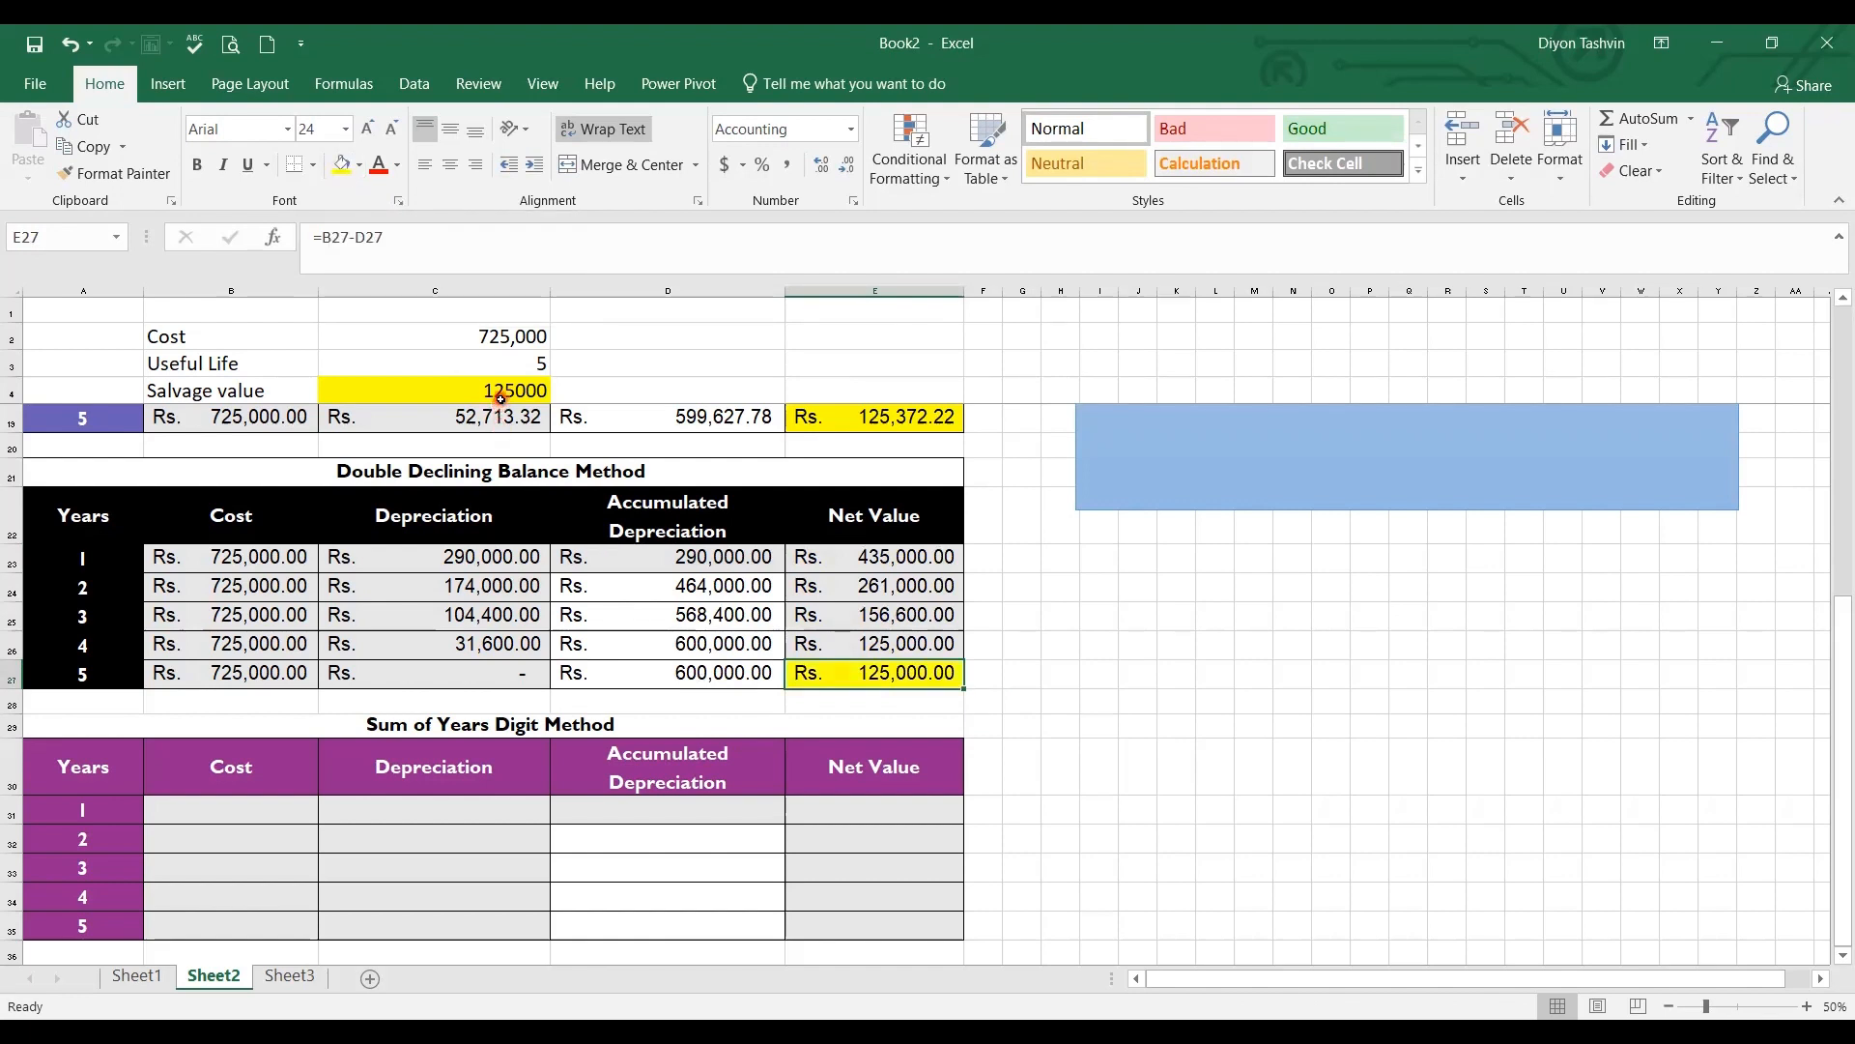
Enter the Sum of Years Digit year 1 cost in B31 as +$C$2
click(1839, 957)
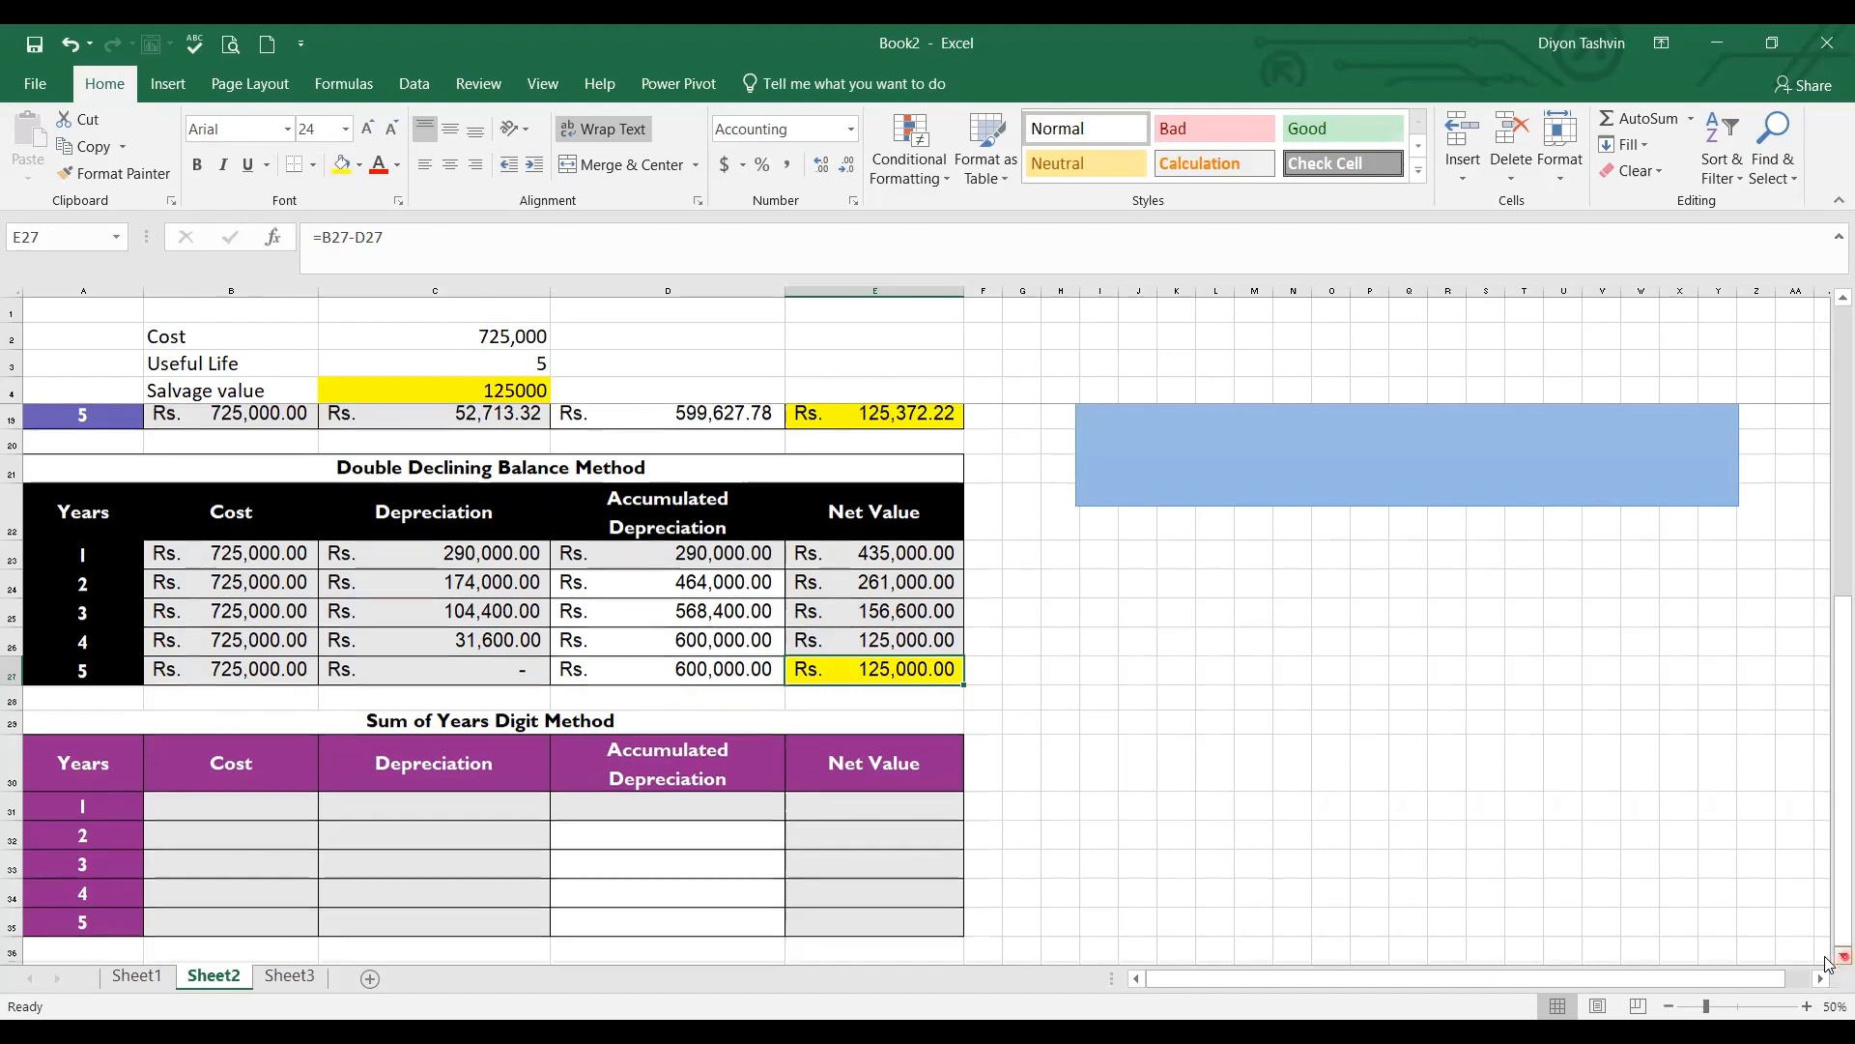
click(1837, 958)
click(1837, 958)
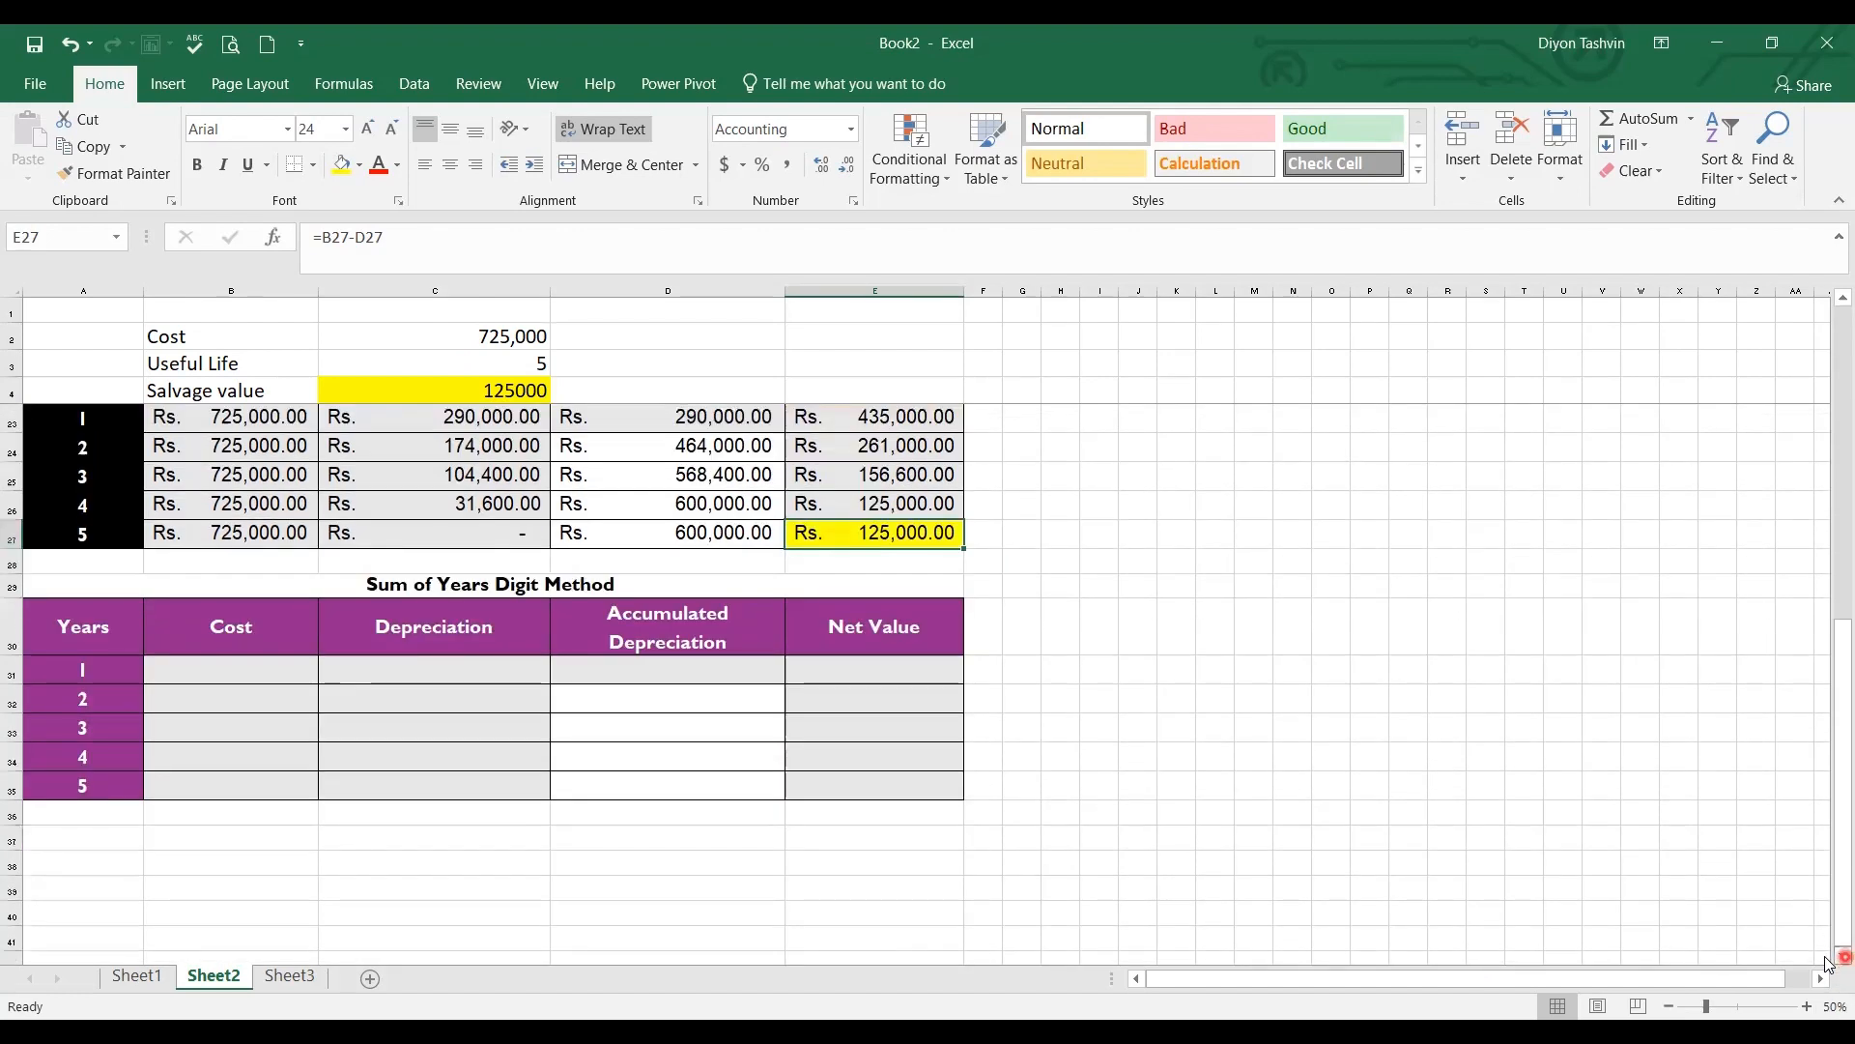
click(1836, 957)
click(1837, 958)
click(1836, 958)
click(1836, 958)
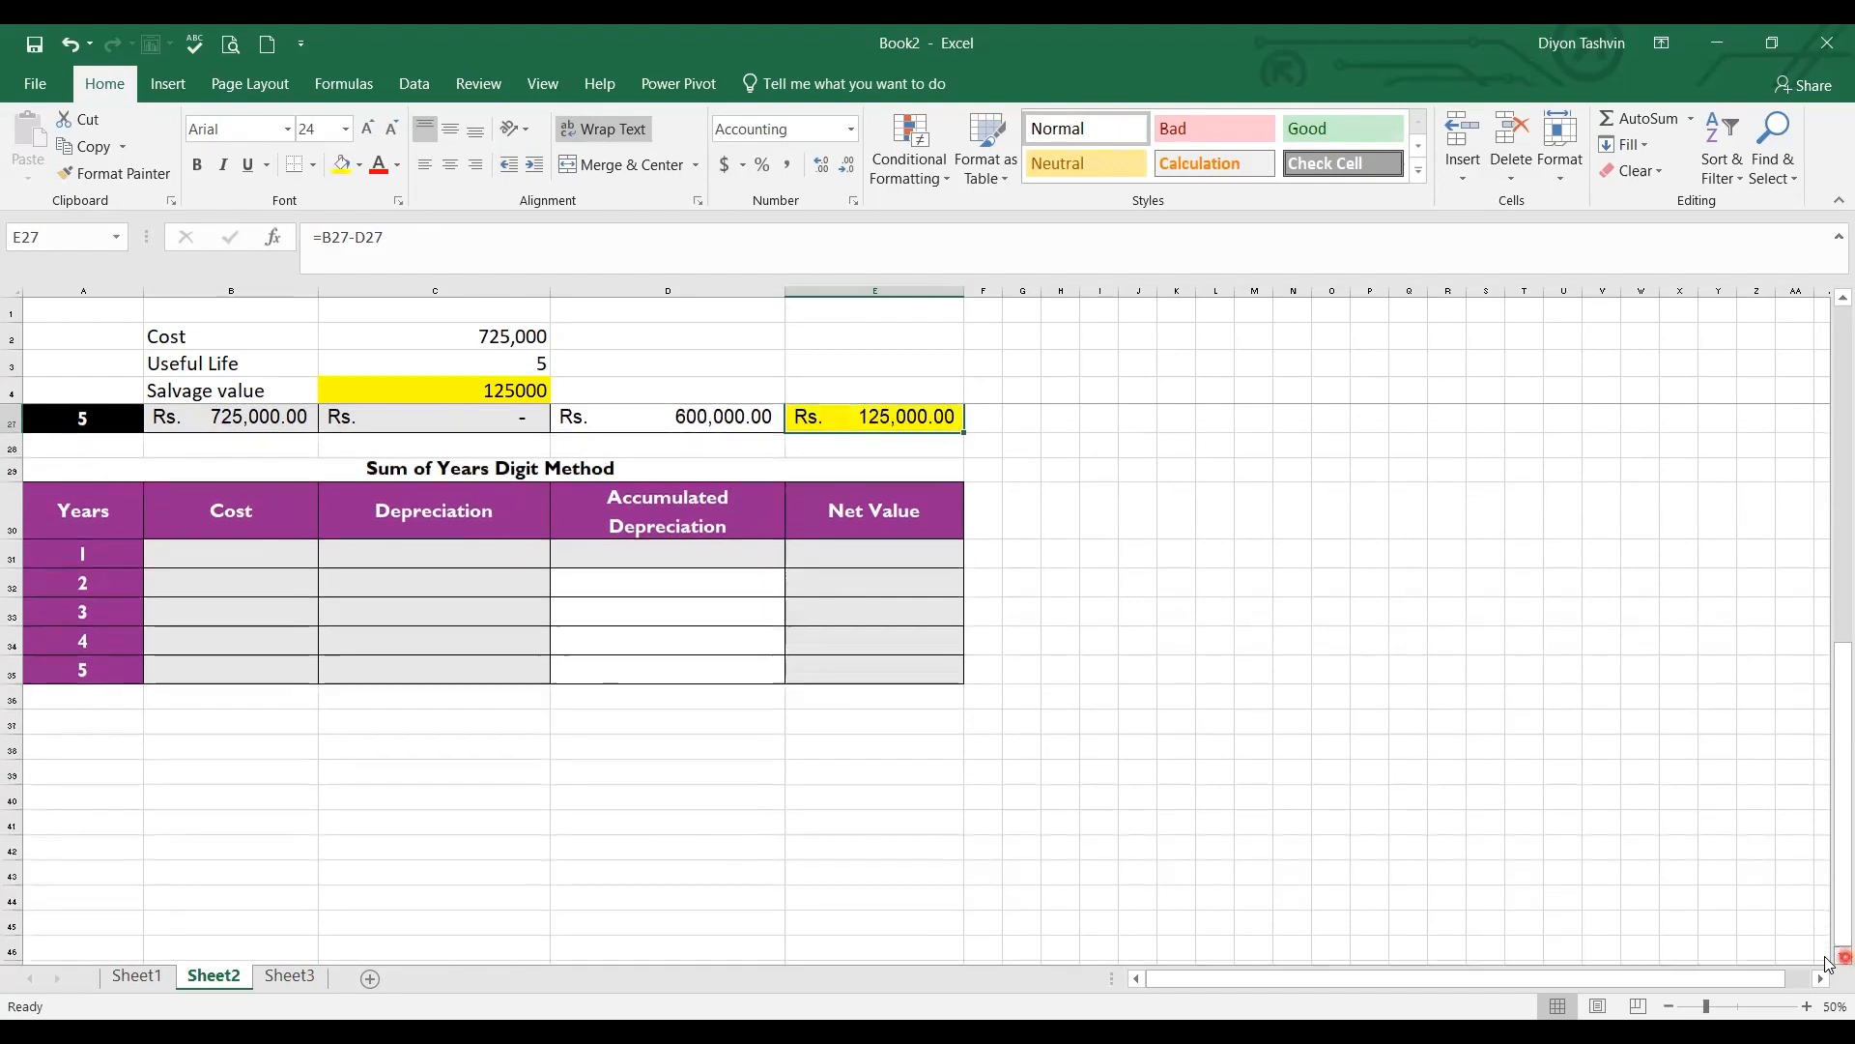
click(1836, 958)
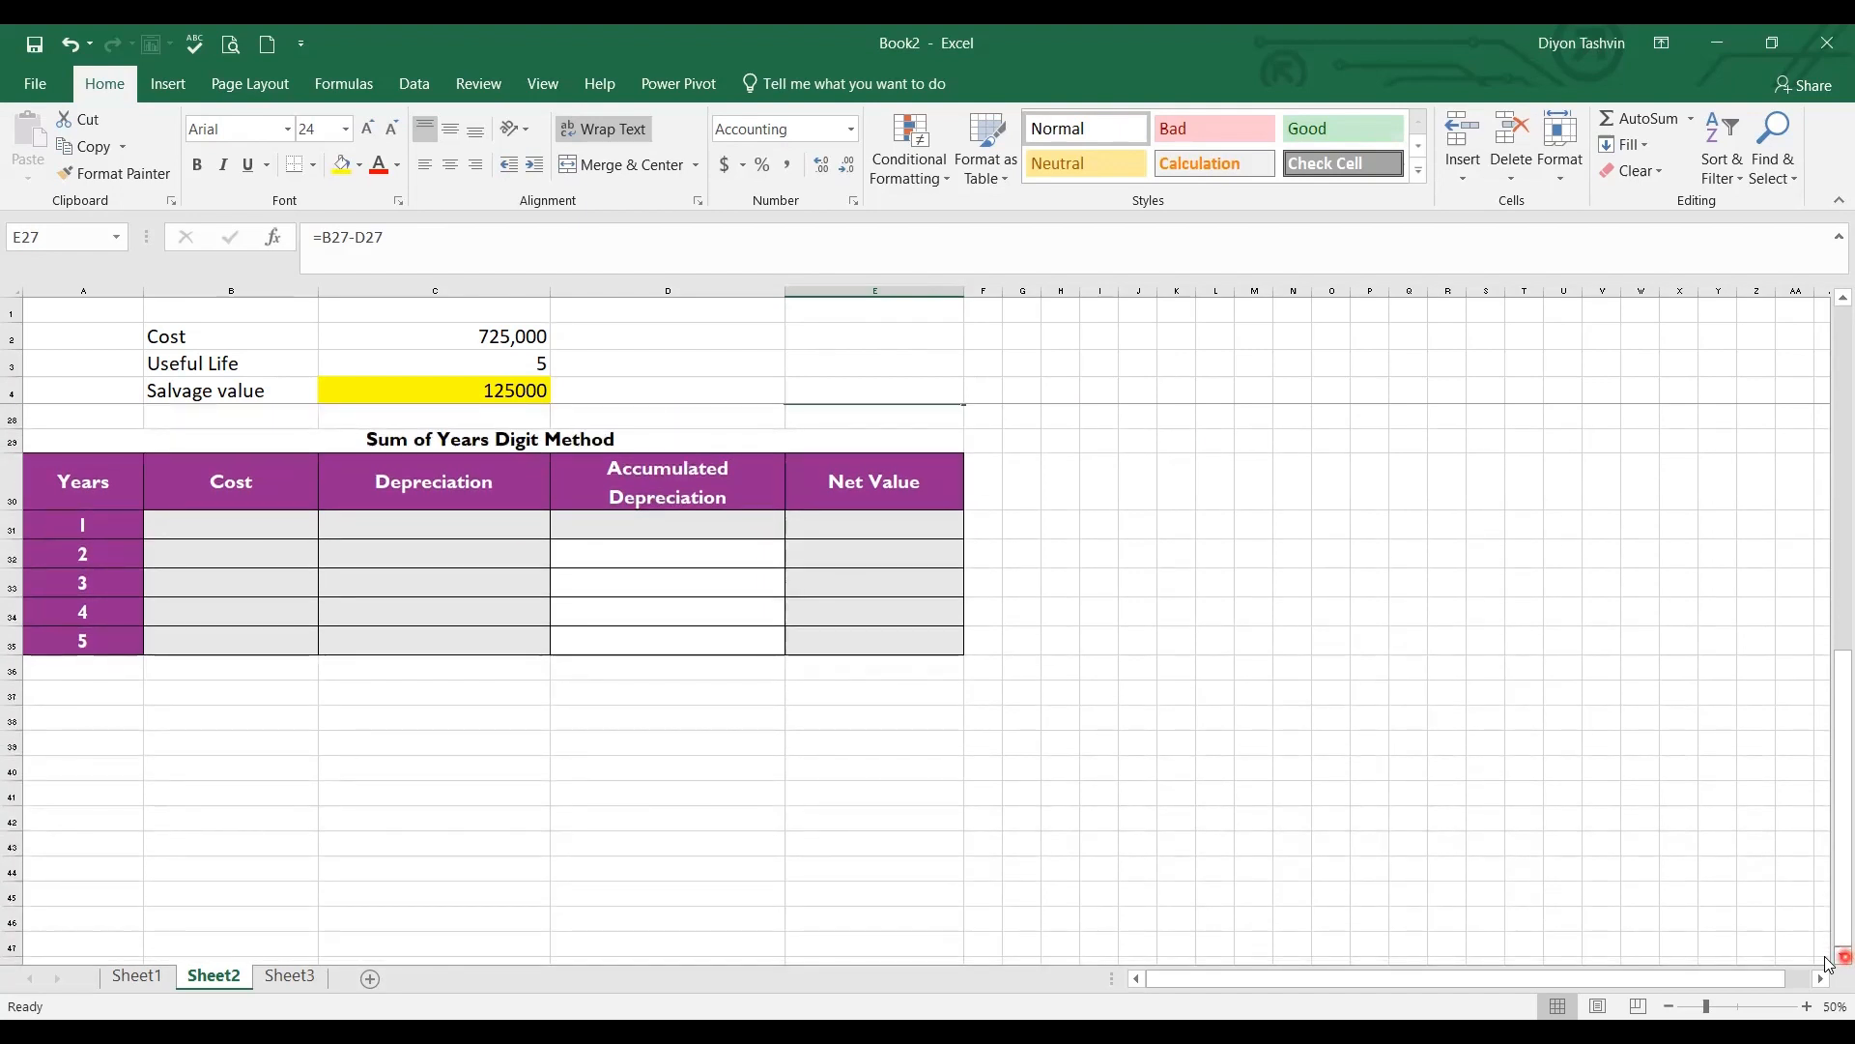
click(284, 530)
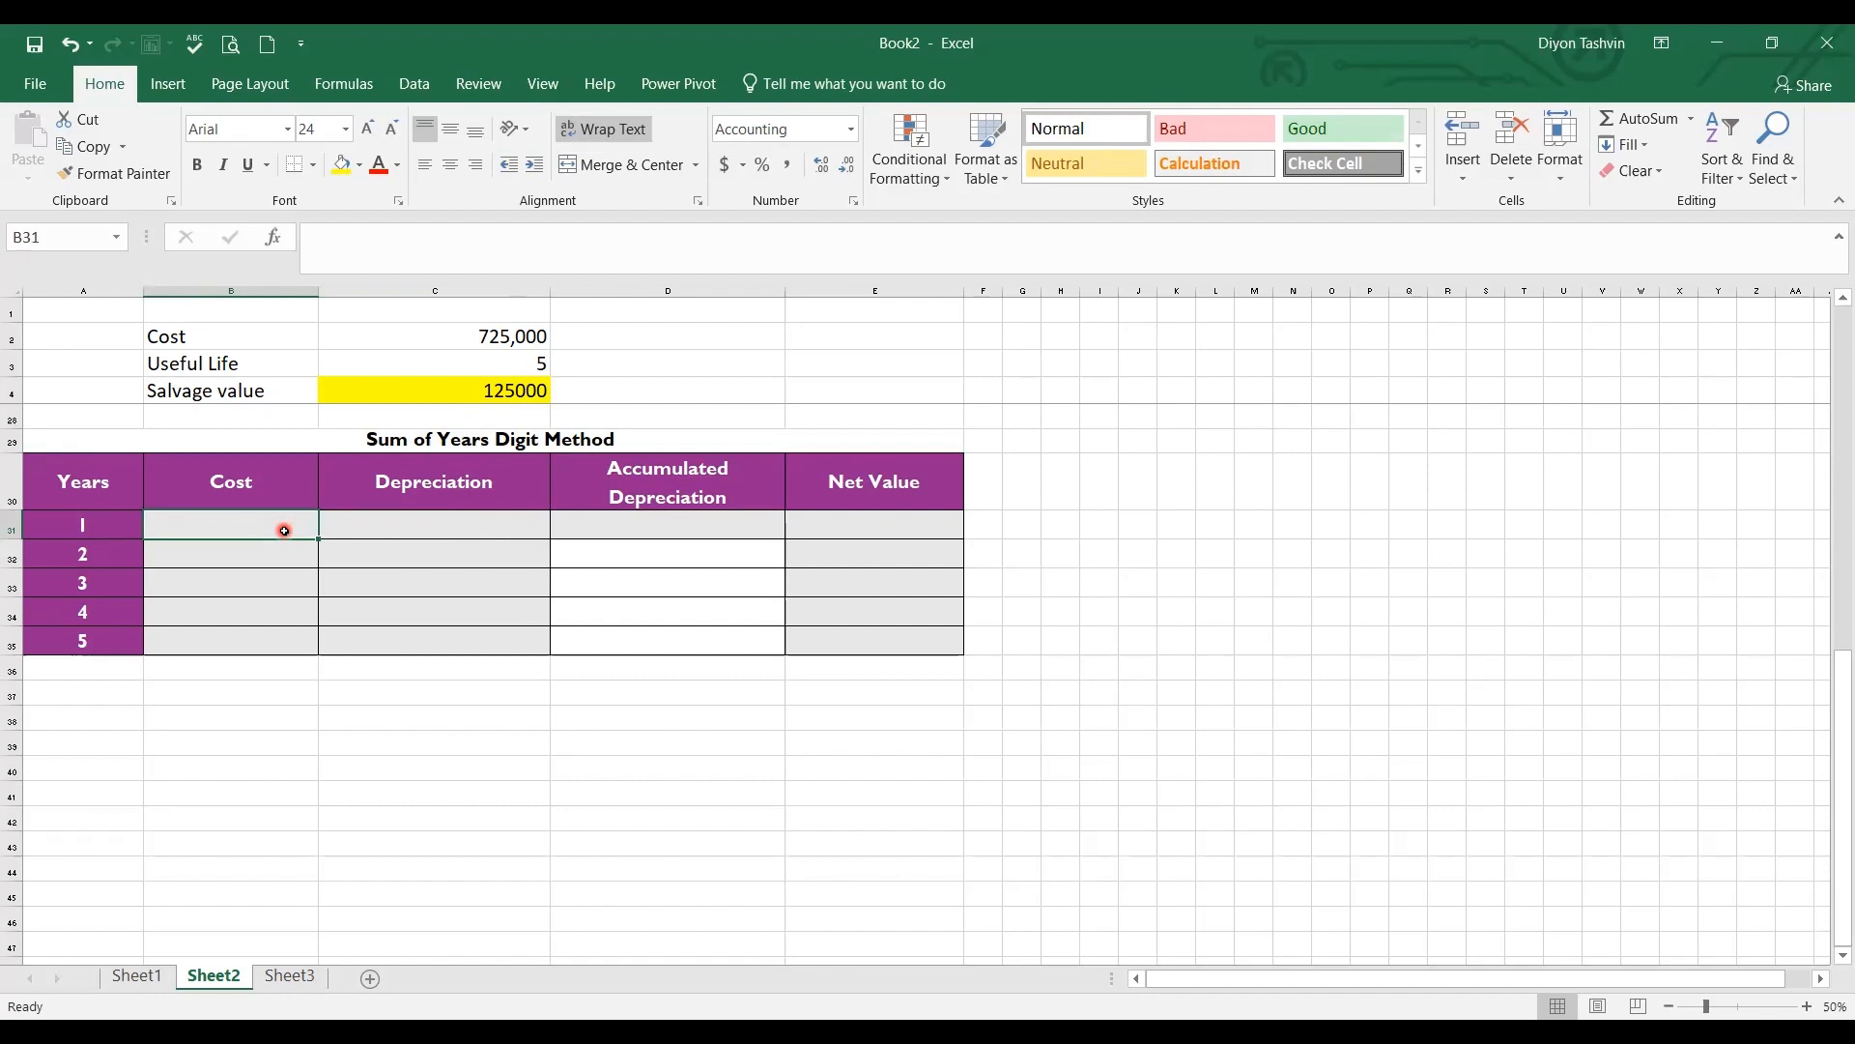
text(+)
click(459, 332)
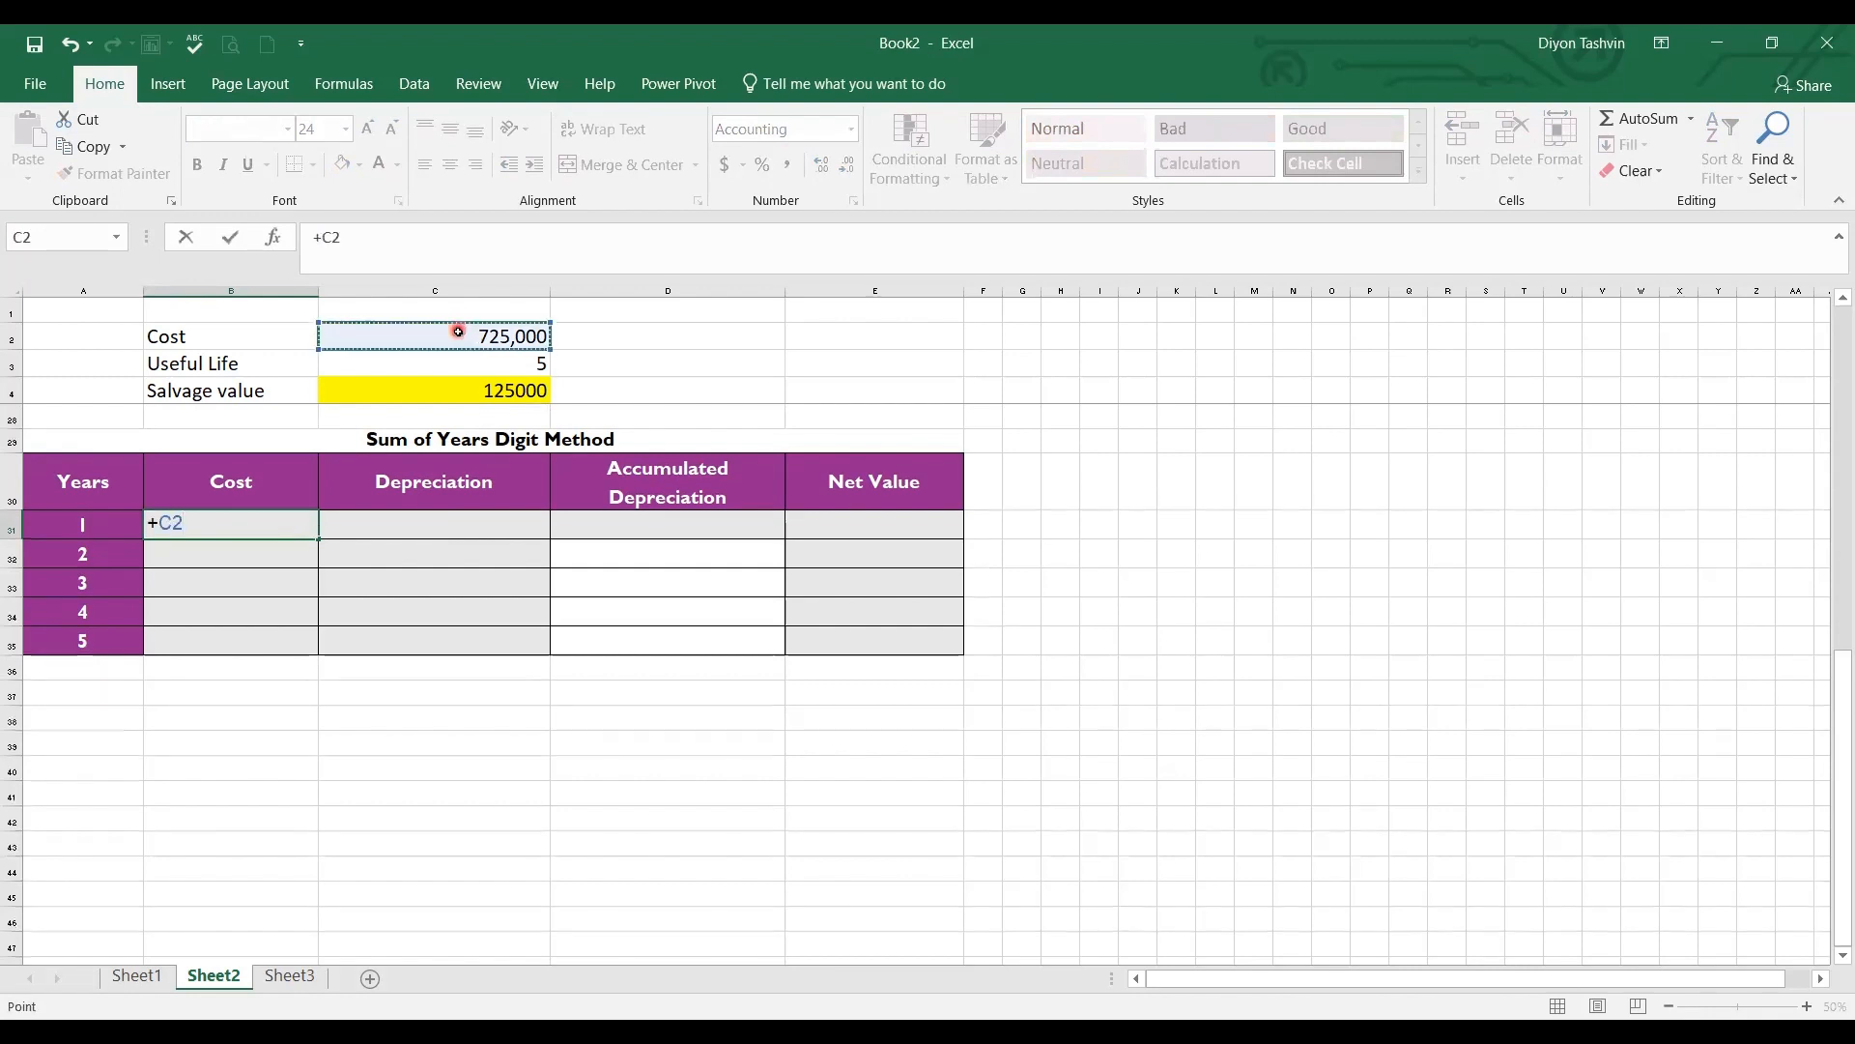
key(Return)
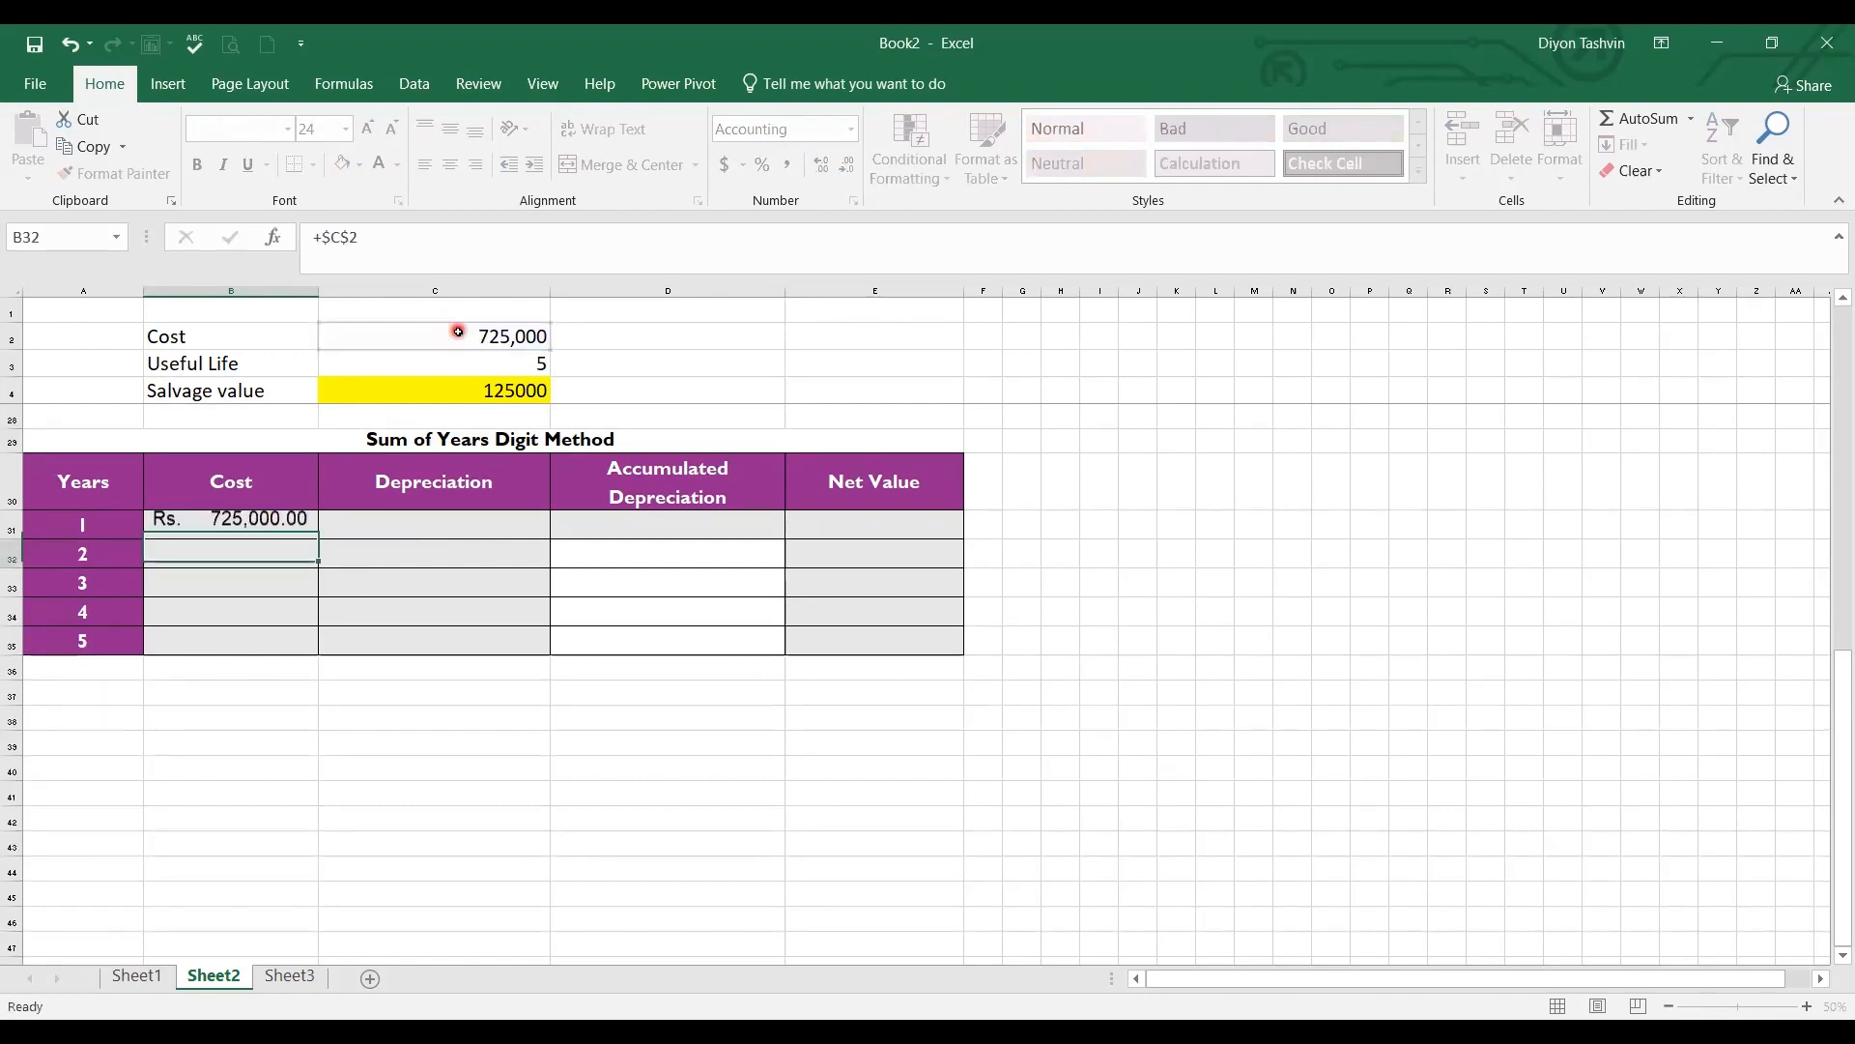
Calculate the Sum of Years Digit year 1 depreciation in C31 with the formula =SYD($C$2,$C$4,$C$3,A31)
click(438, 529)
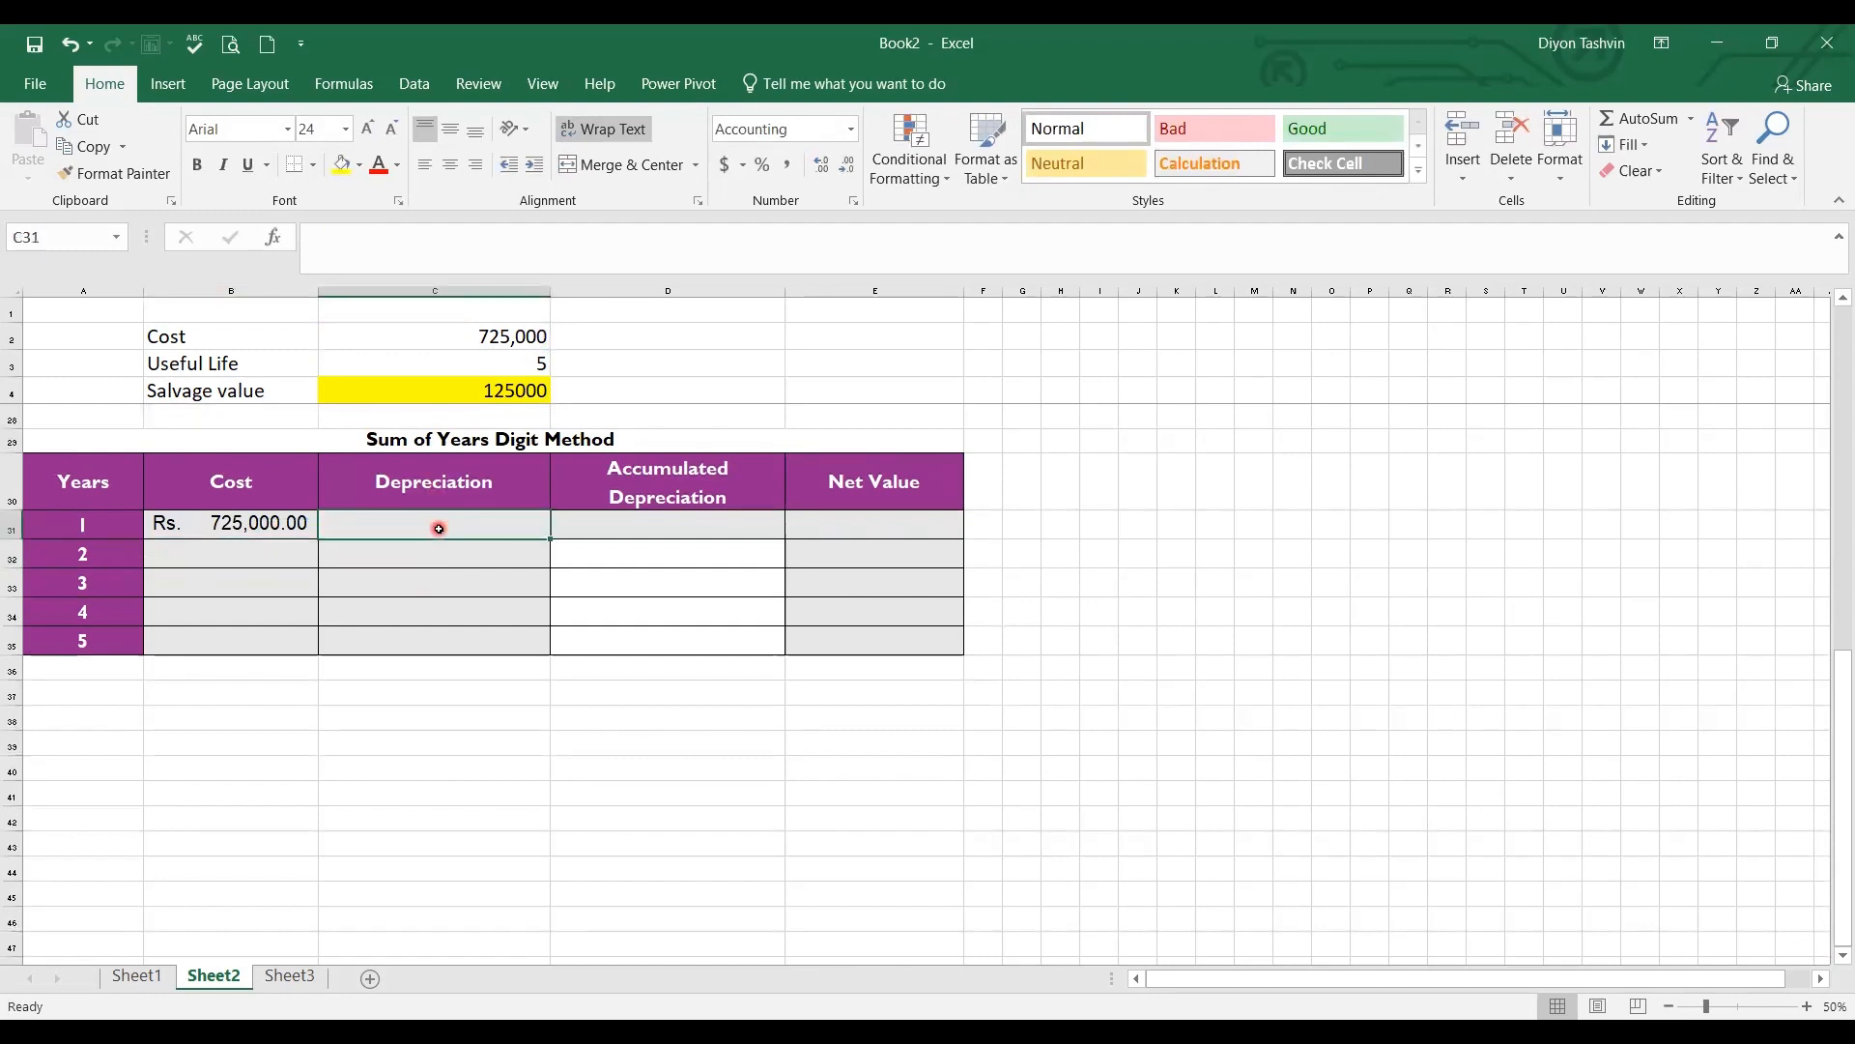
text(=)
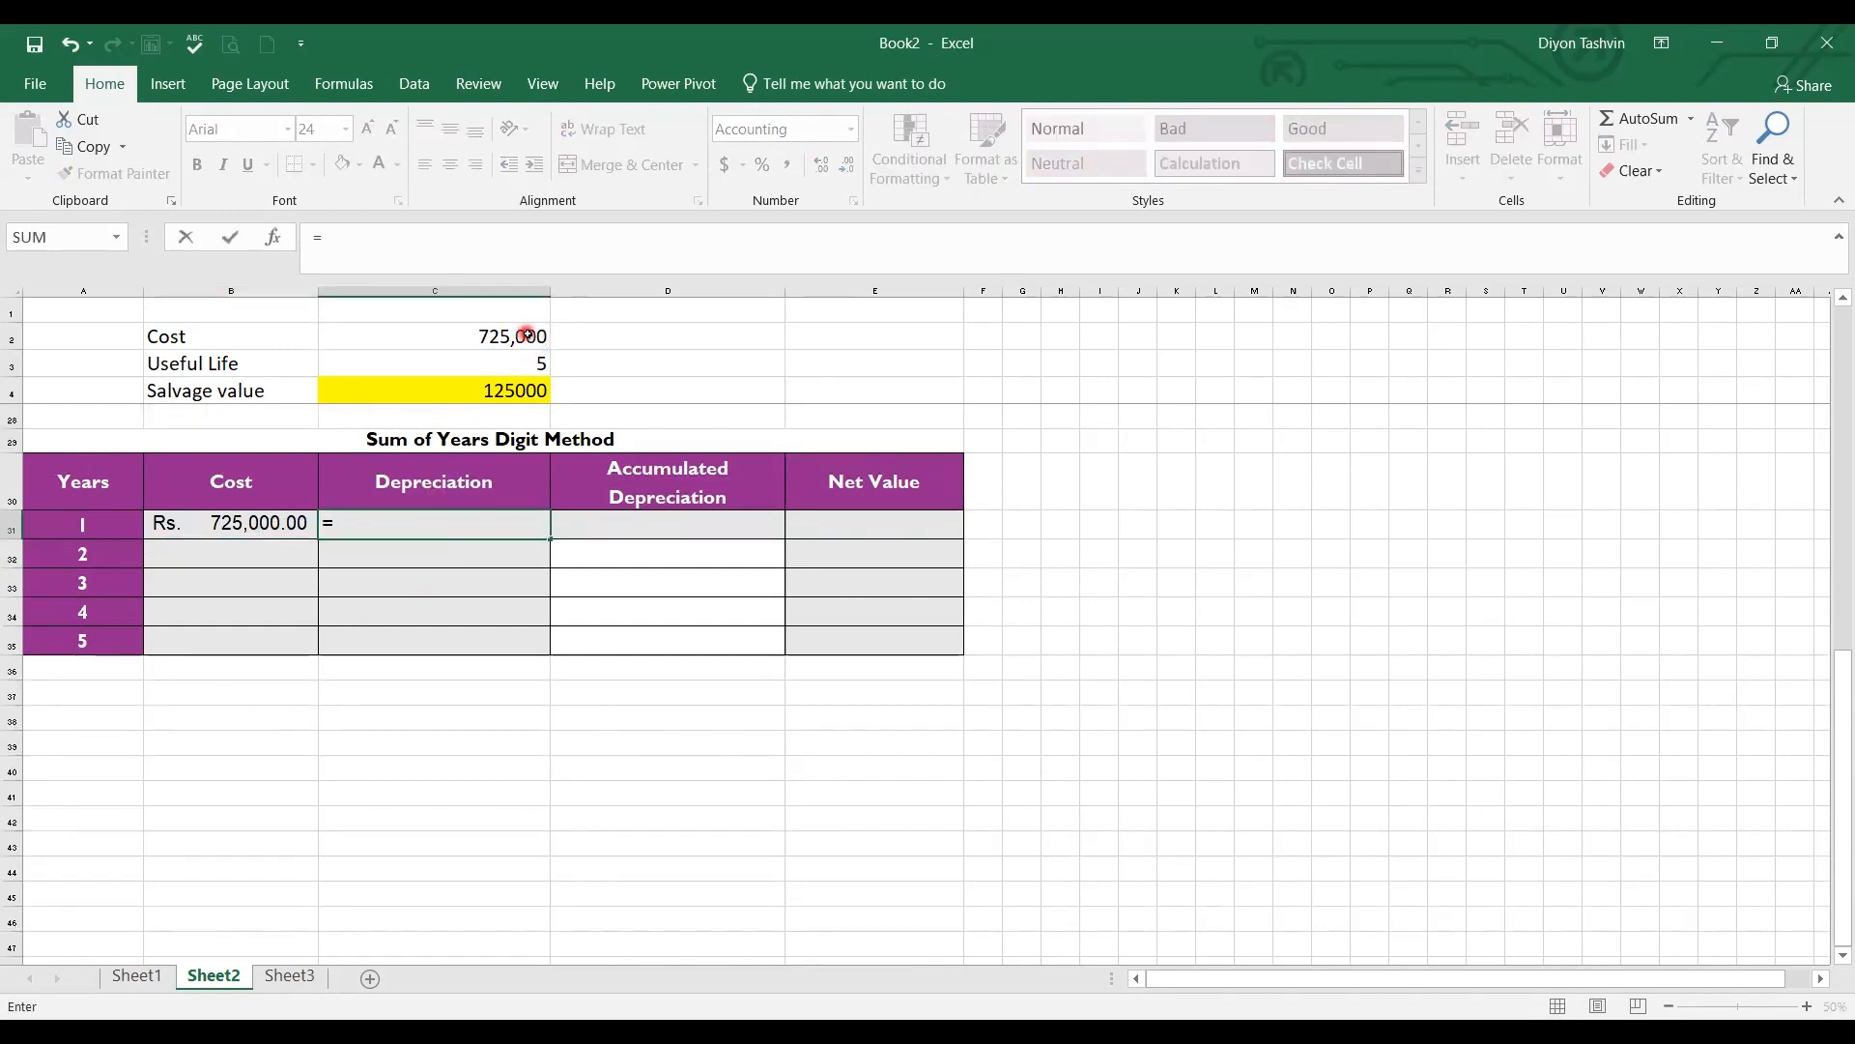
text(syd)
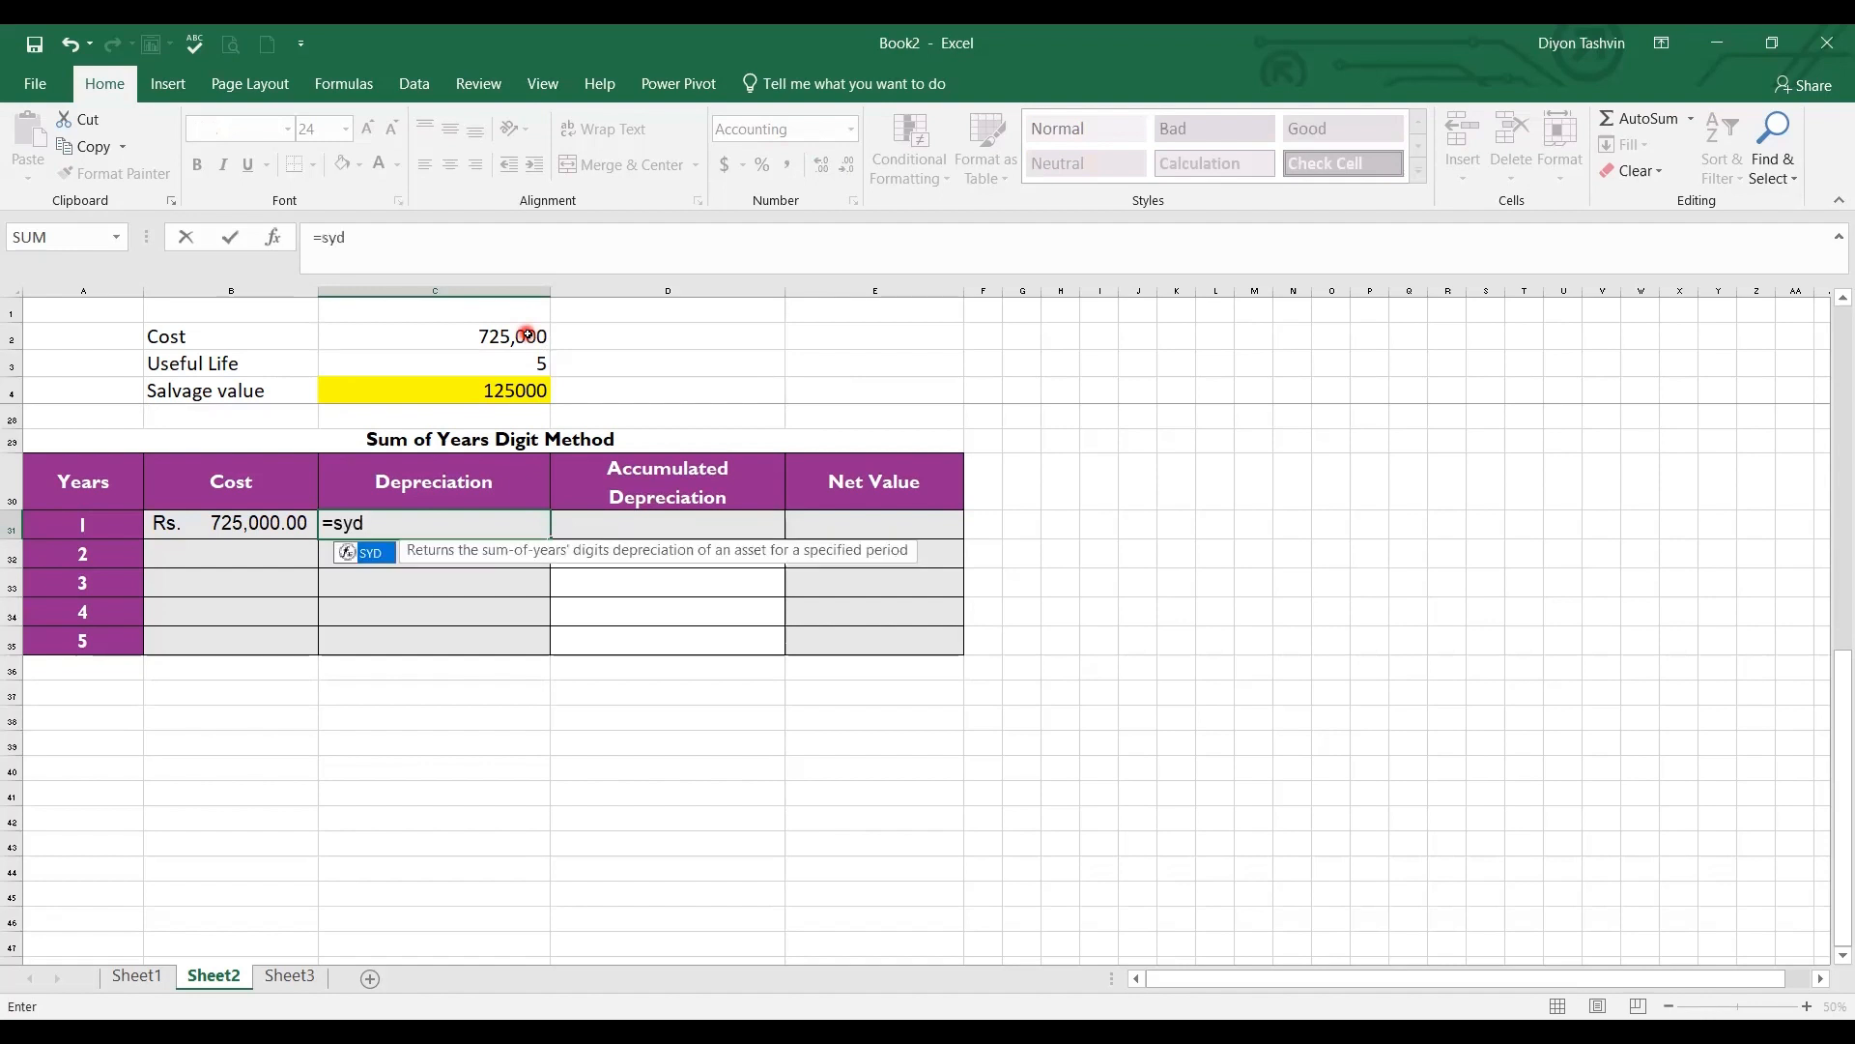
text(()
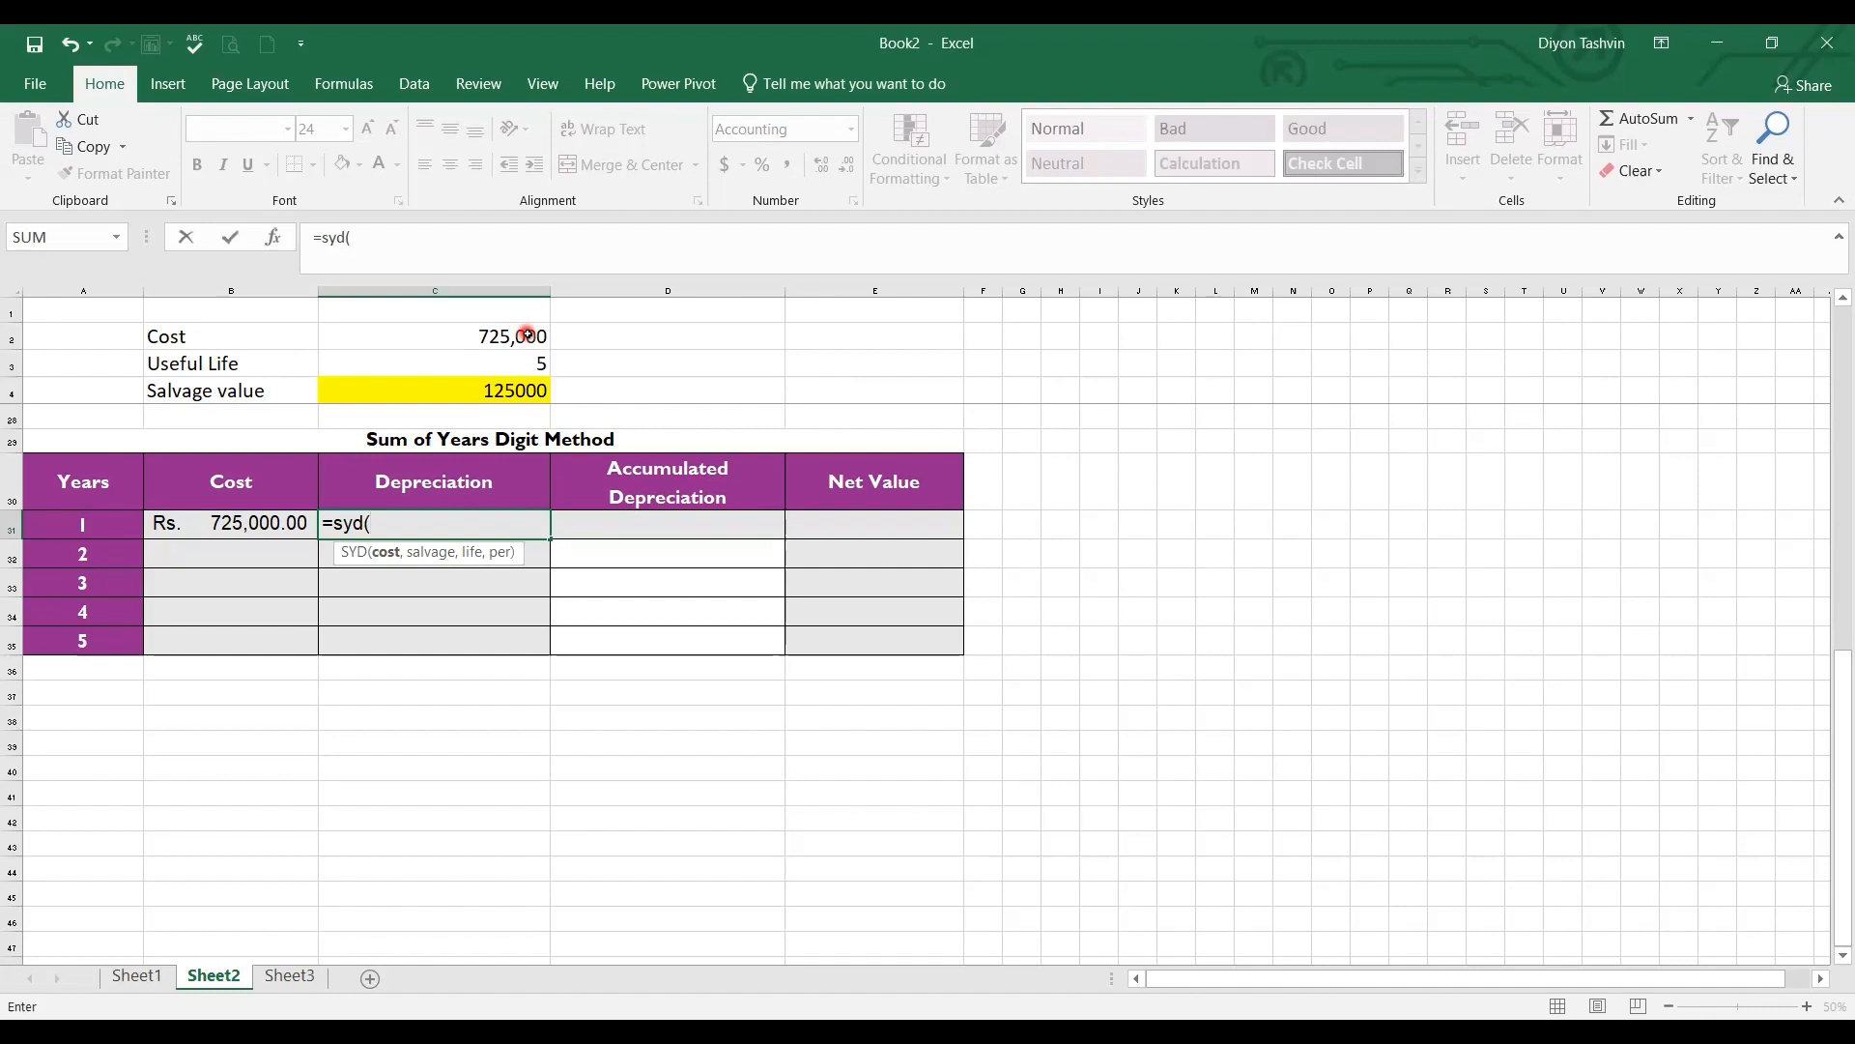
click(527, 334)
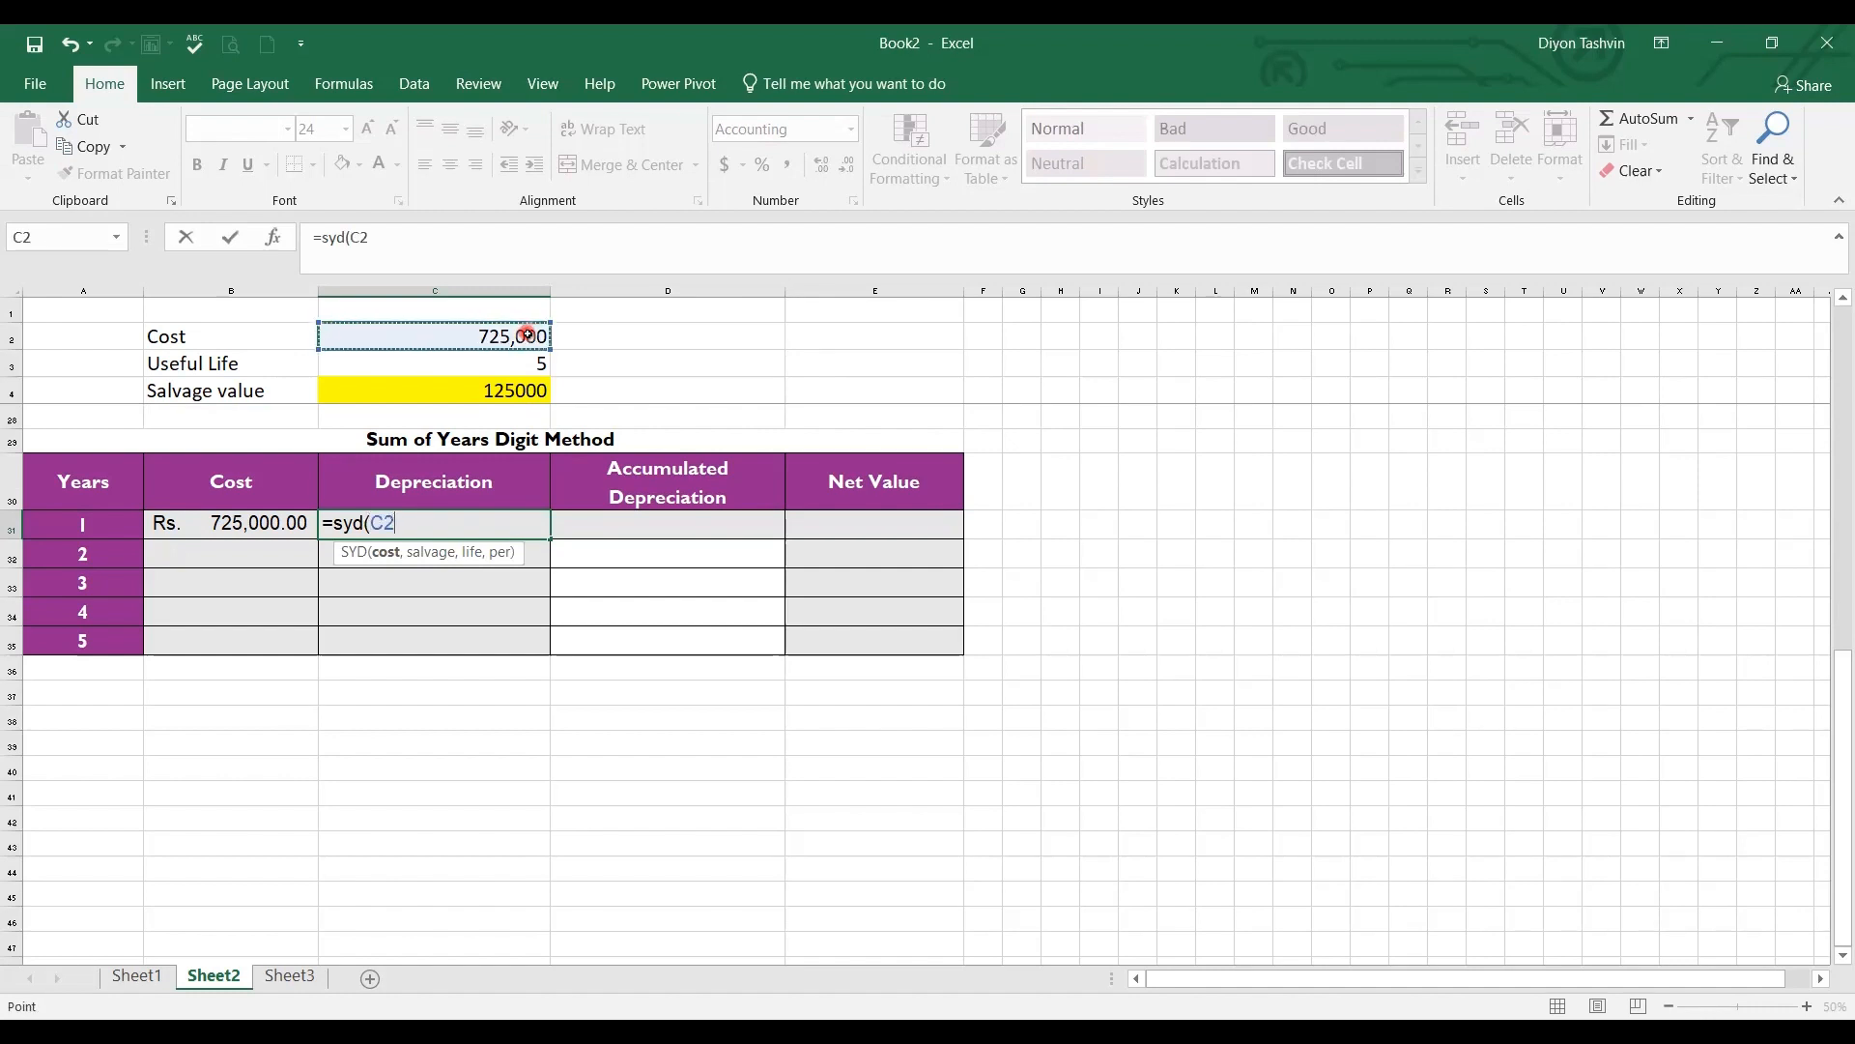
key(F4)
text(,)
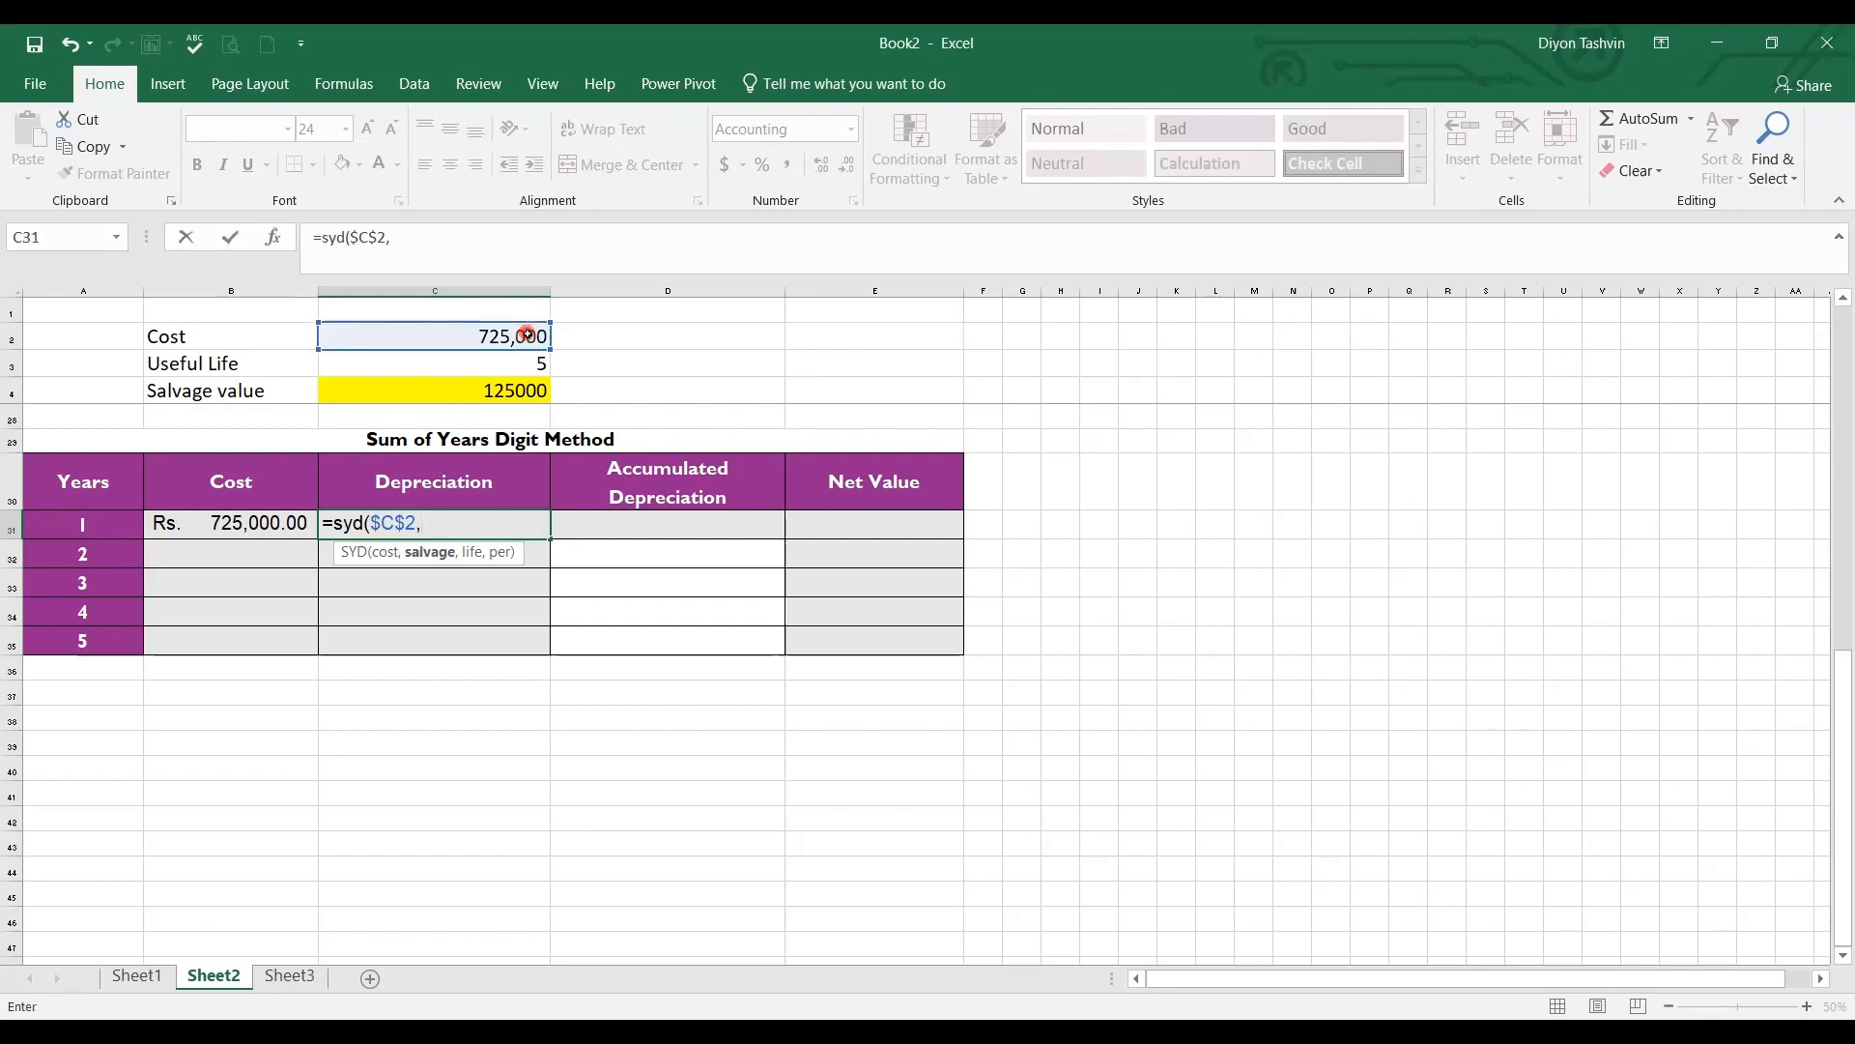
click(530, 391)
key(F4)
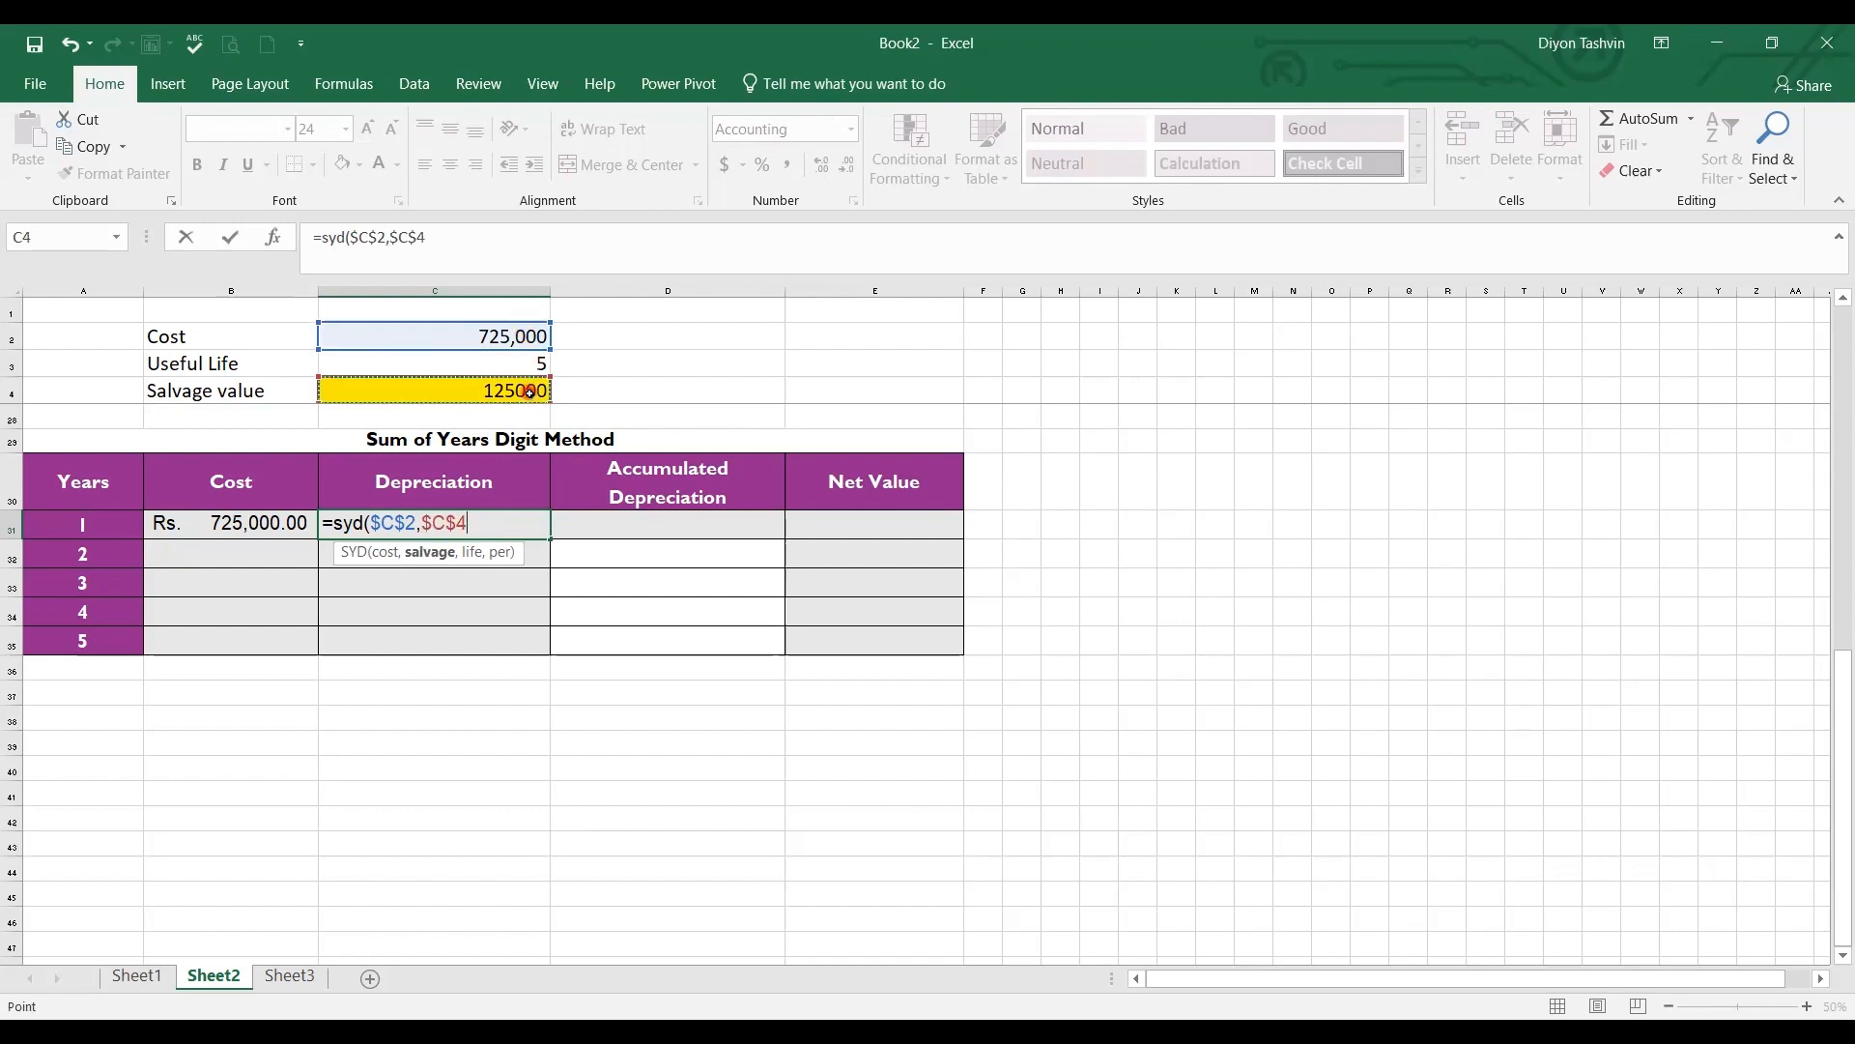
text(,)
click(519, 368)
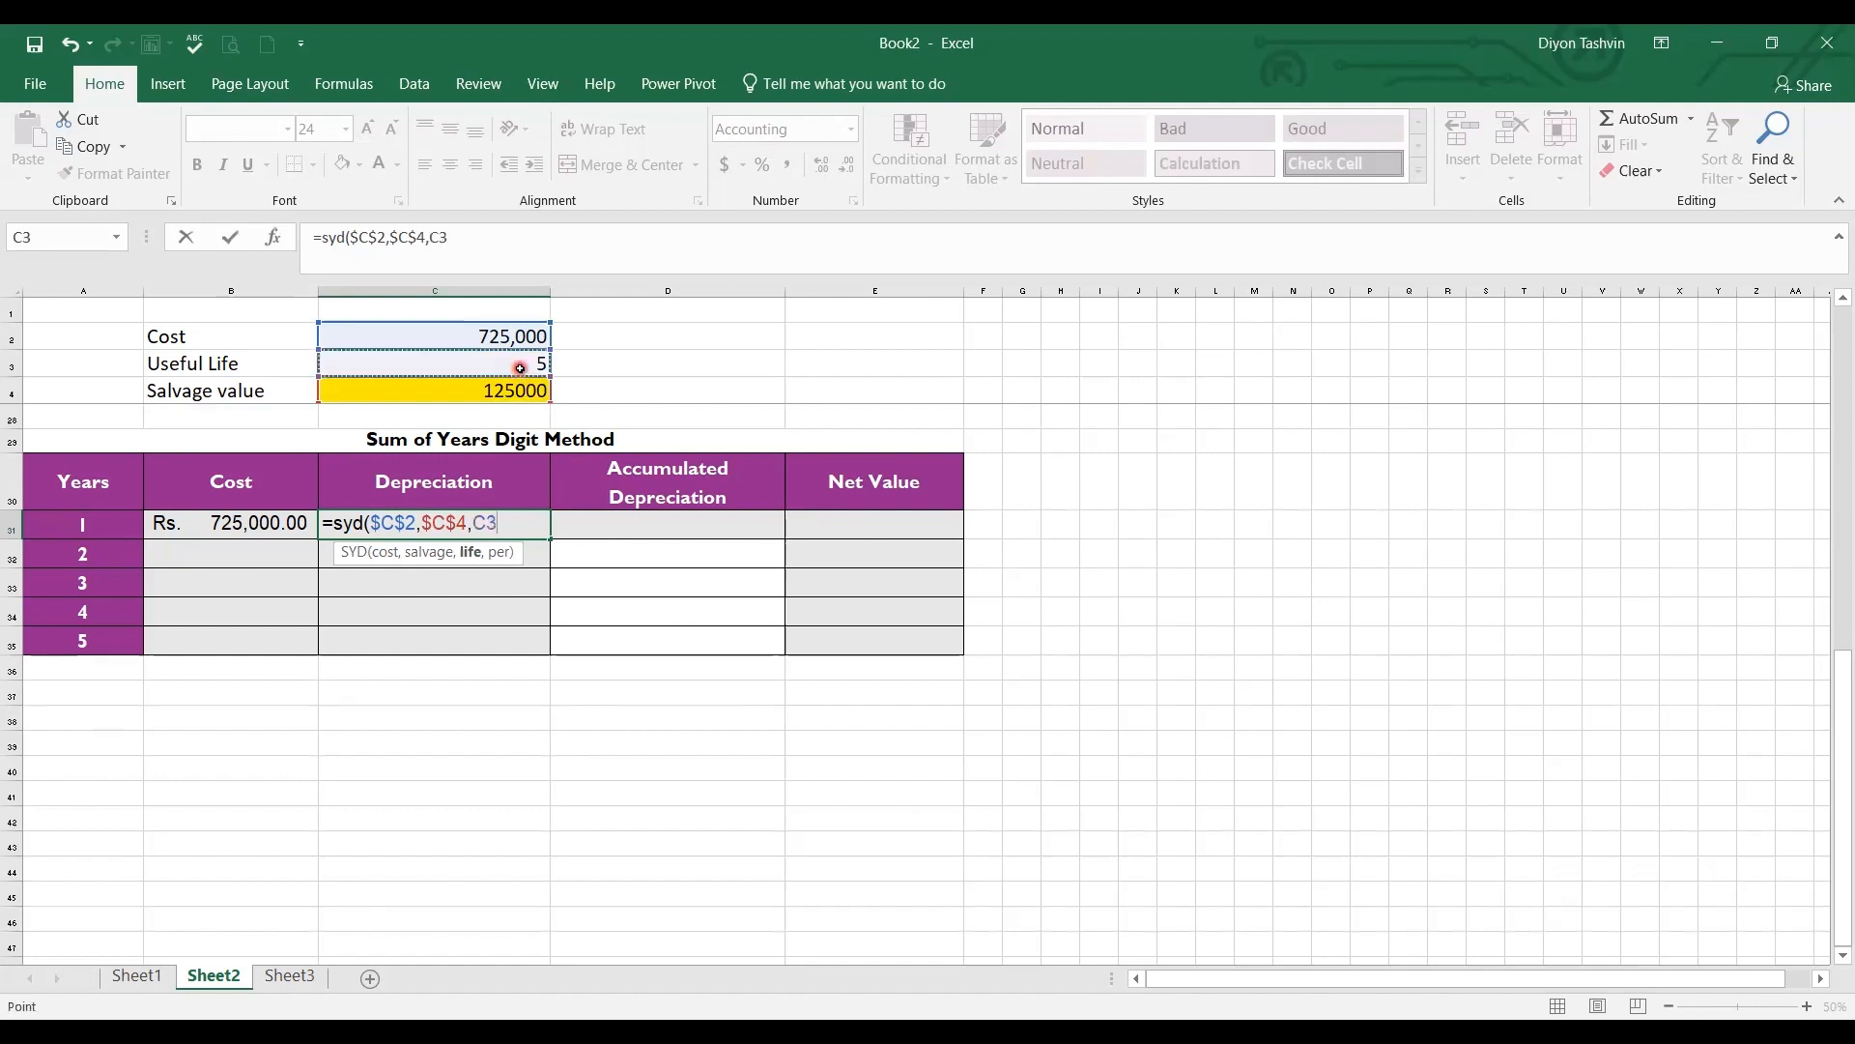
key(F4)
text(,)
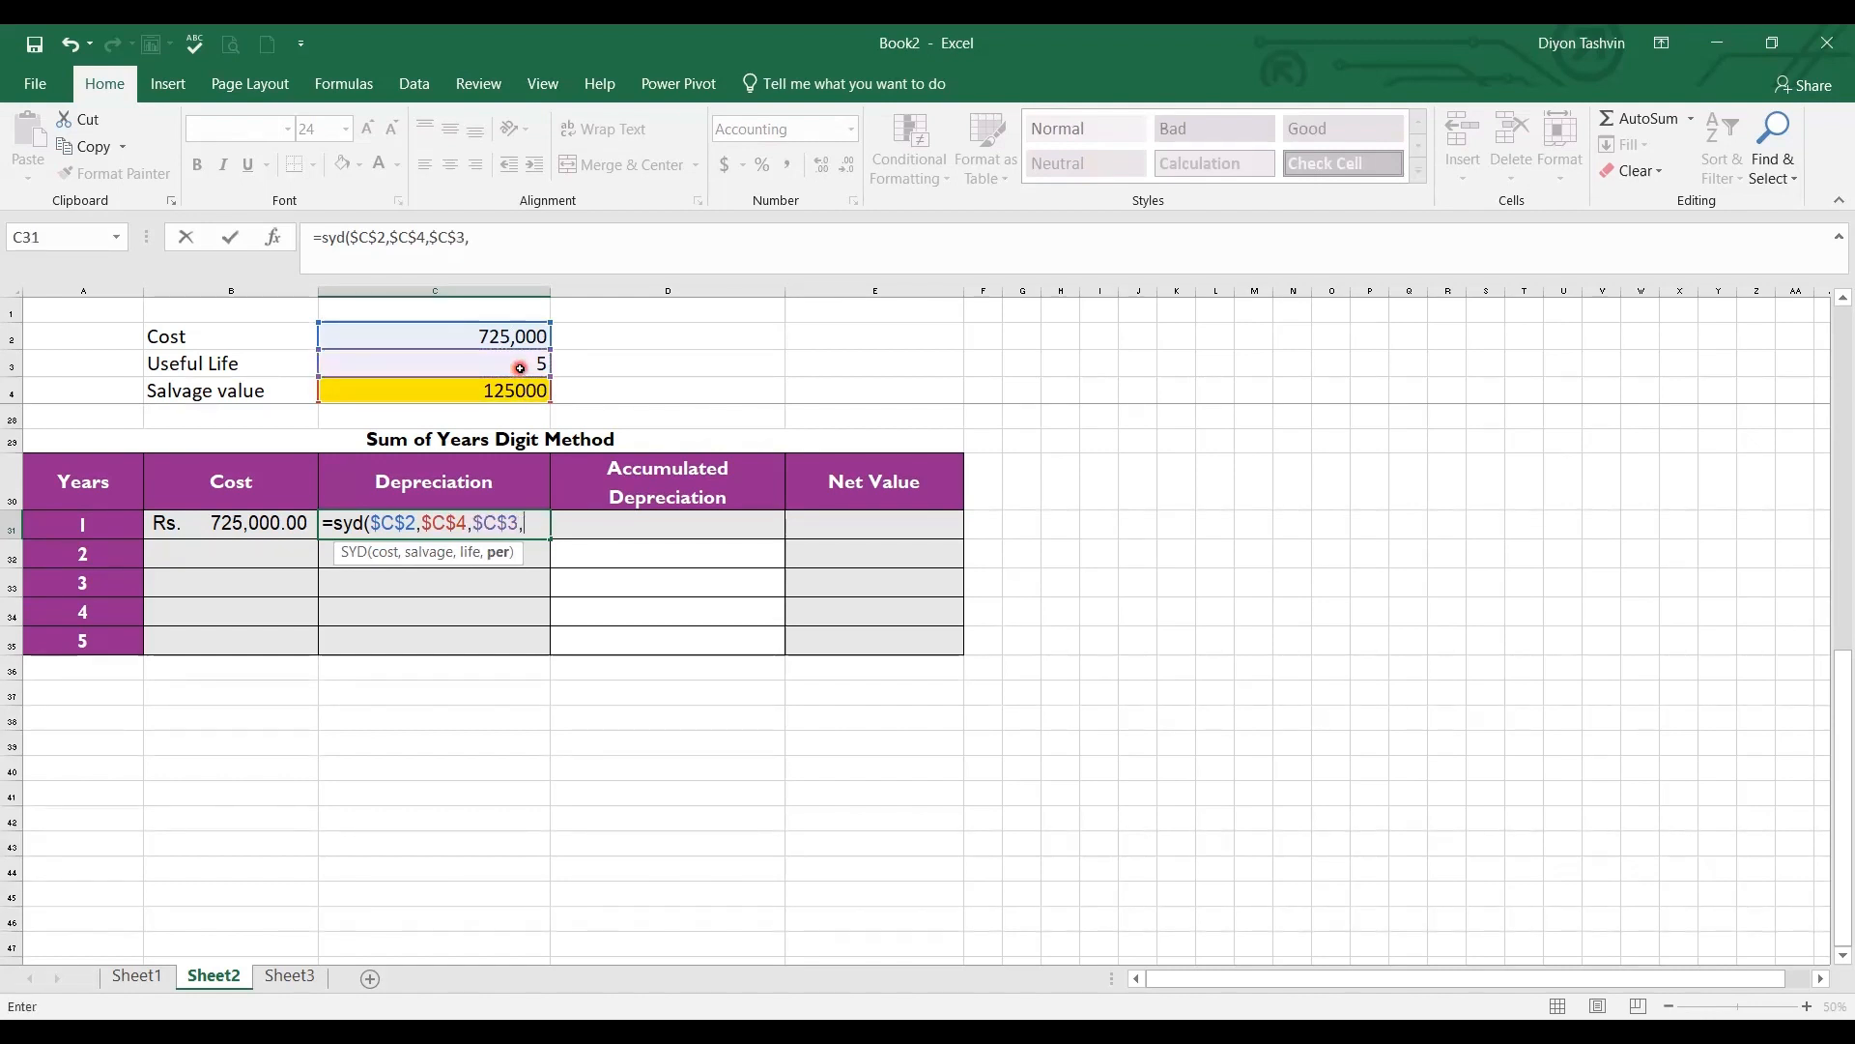
click(58, 524)
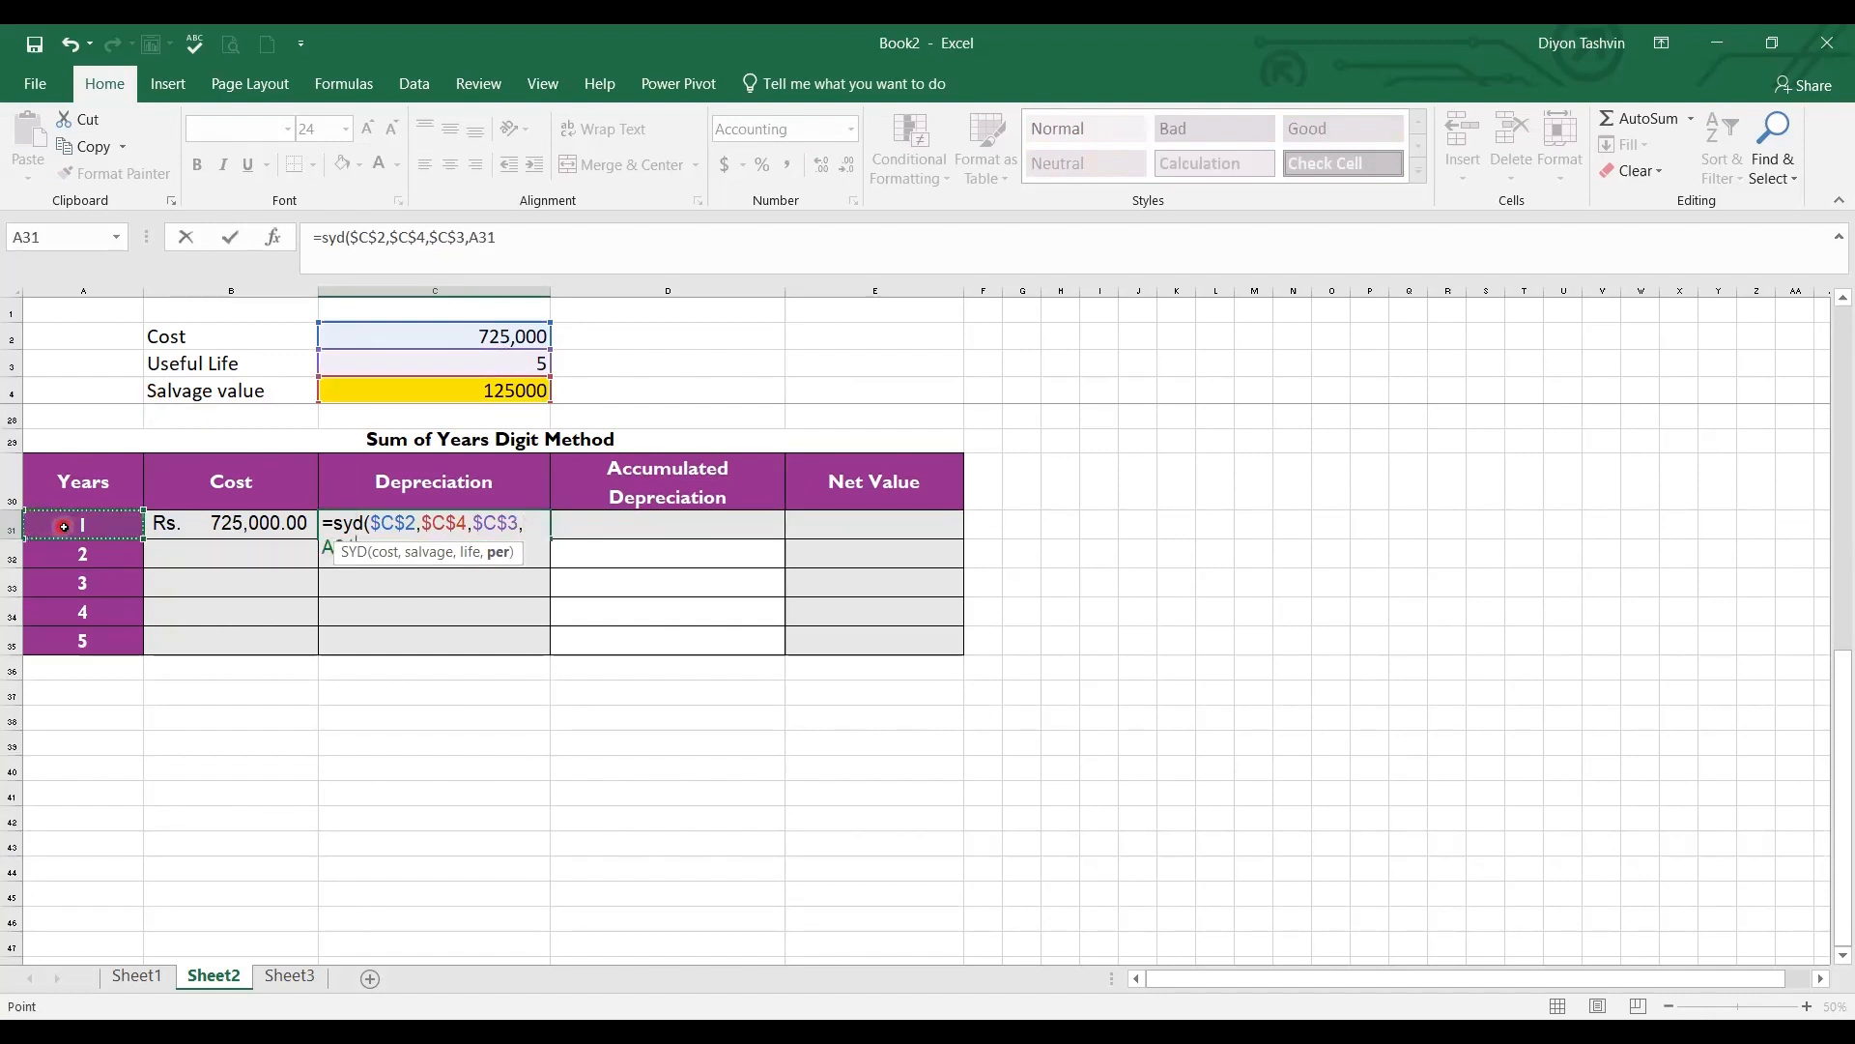
text())
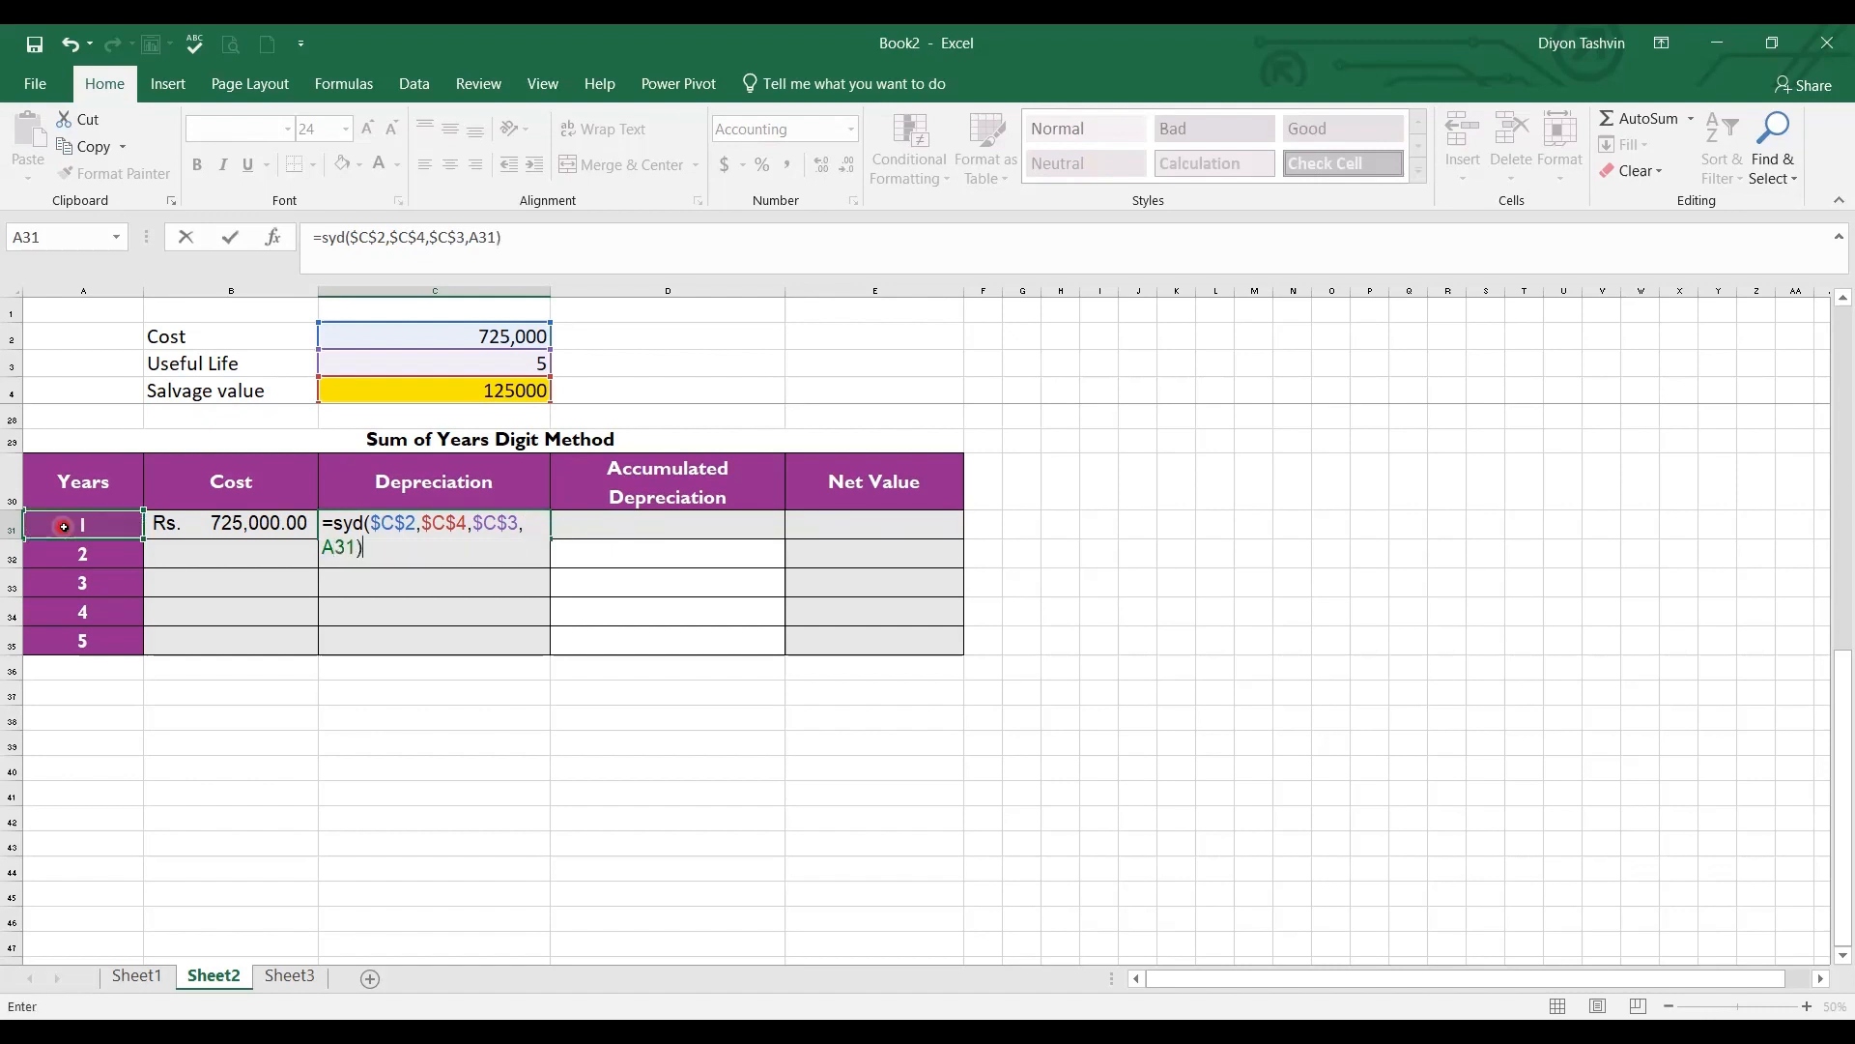
key(Return)
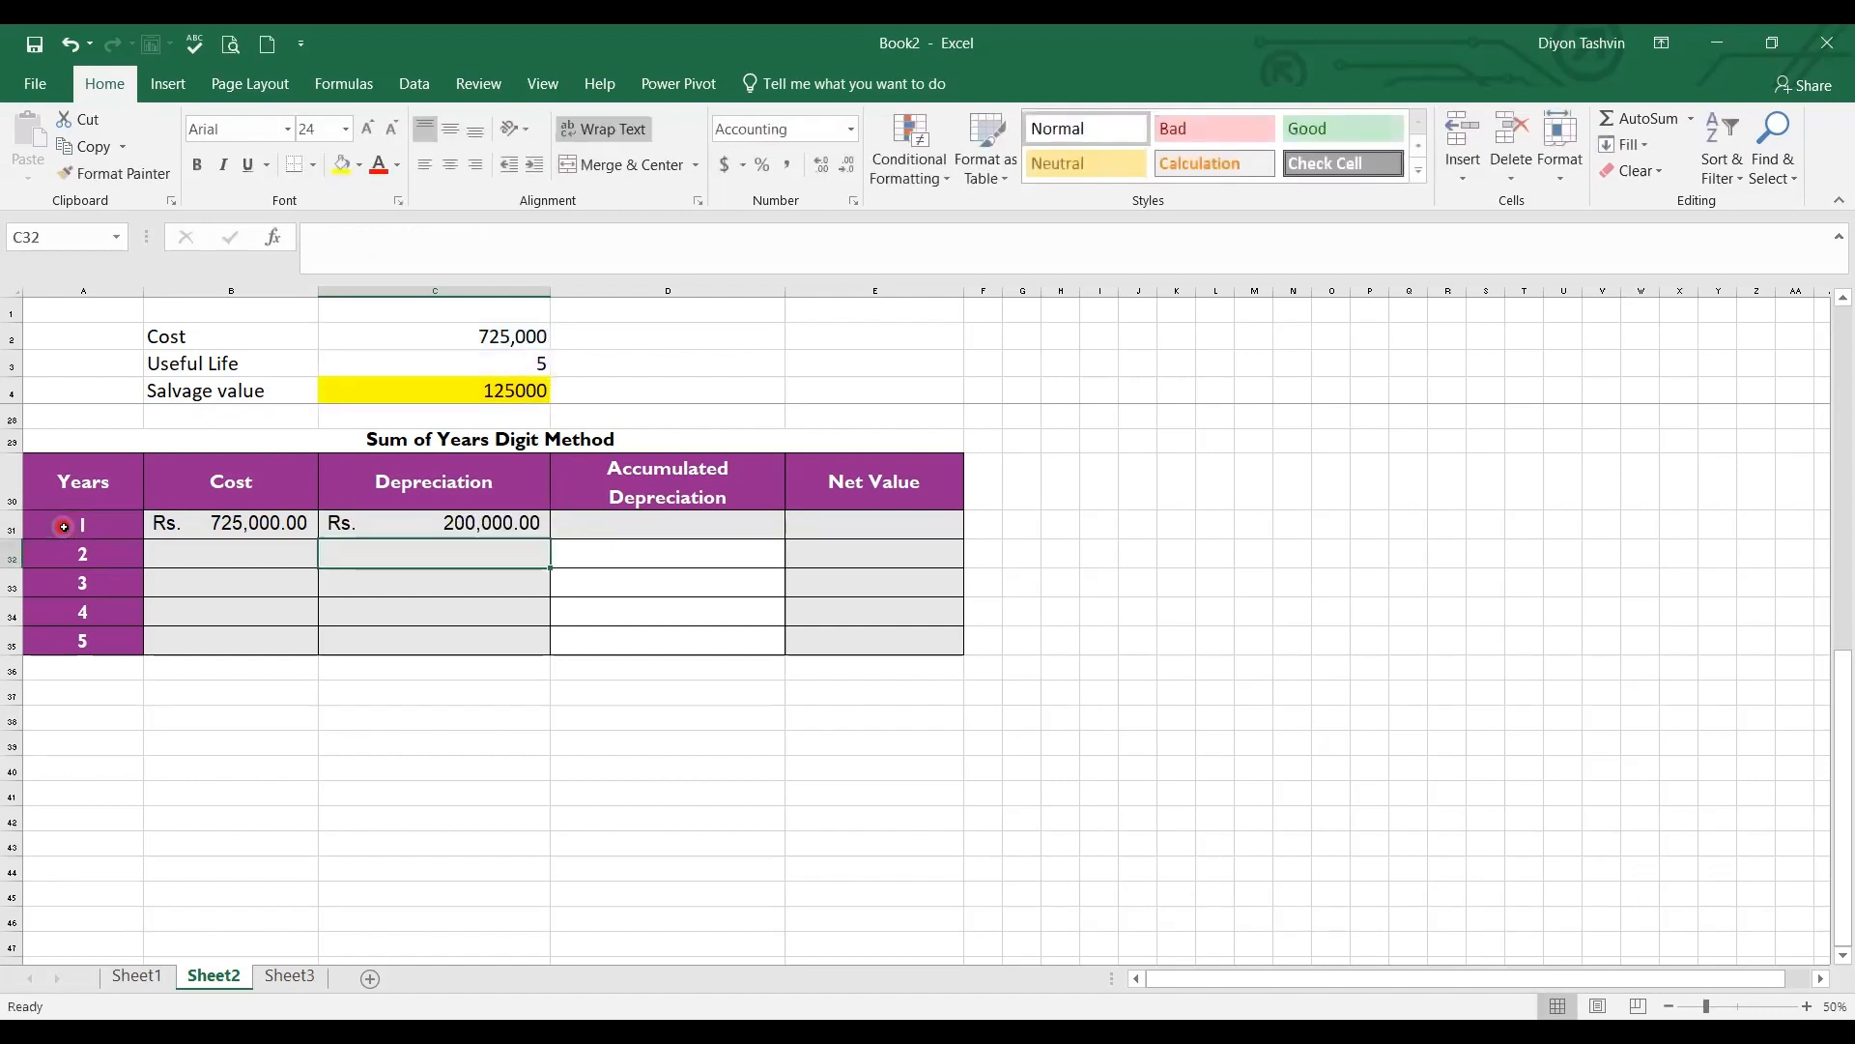
Enter the Sum of Years Digit year 1 accumulated depreciation in D31 as +C31
click(737, 533)
text(+)
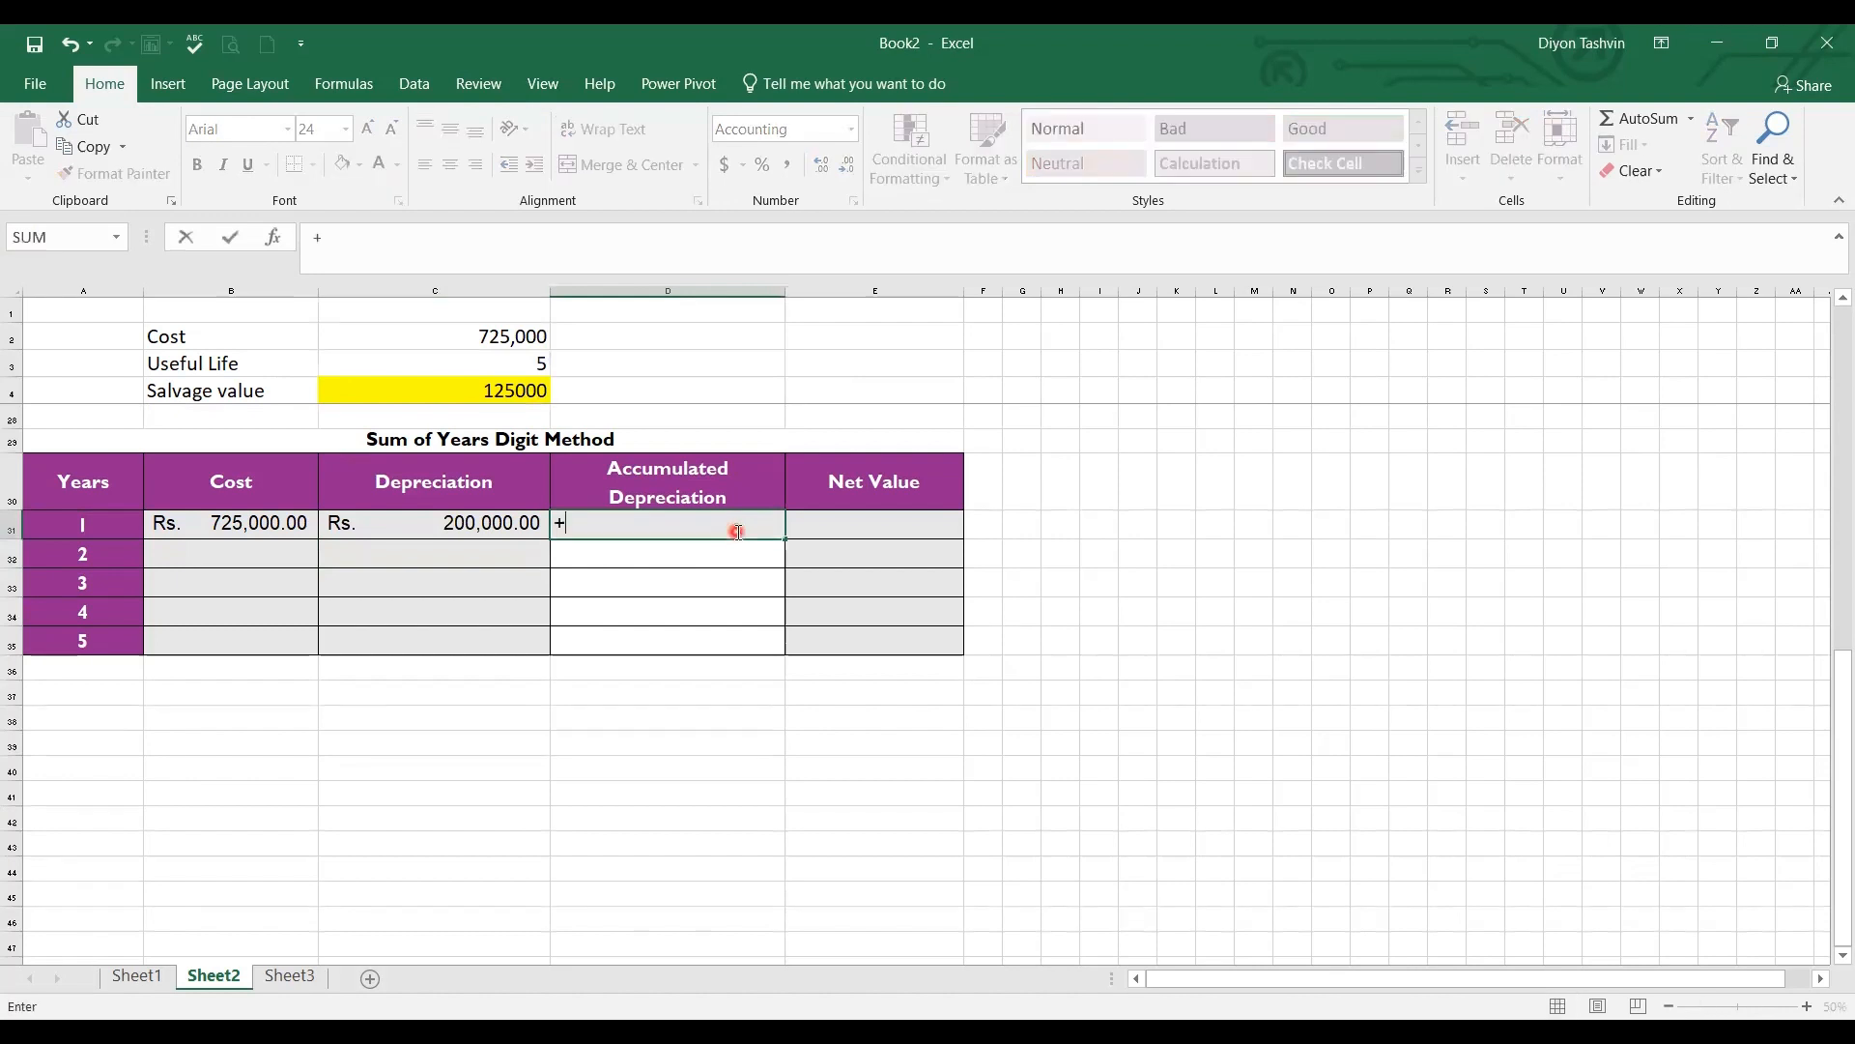
click(437, 532)
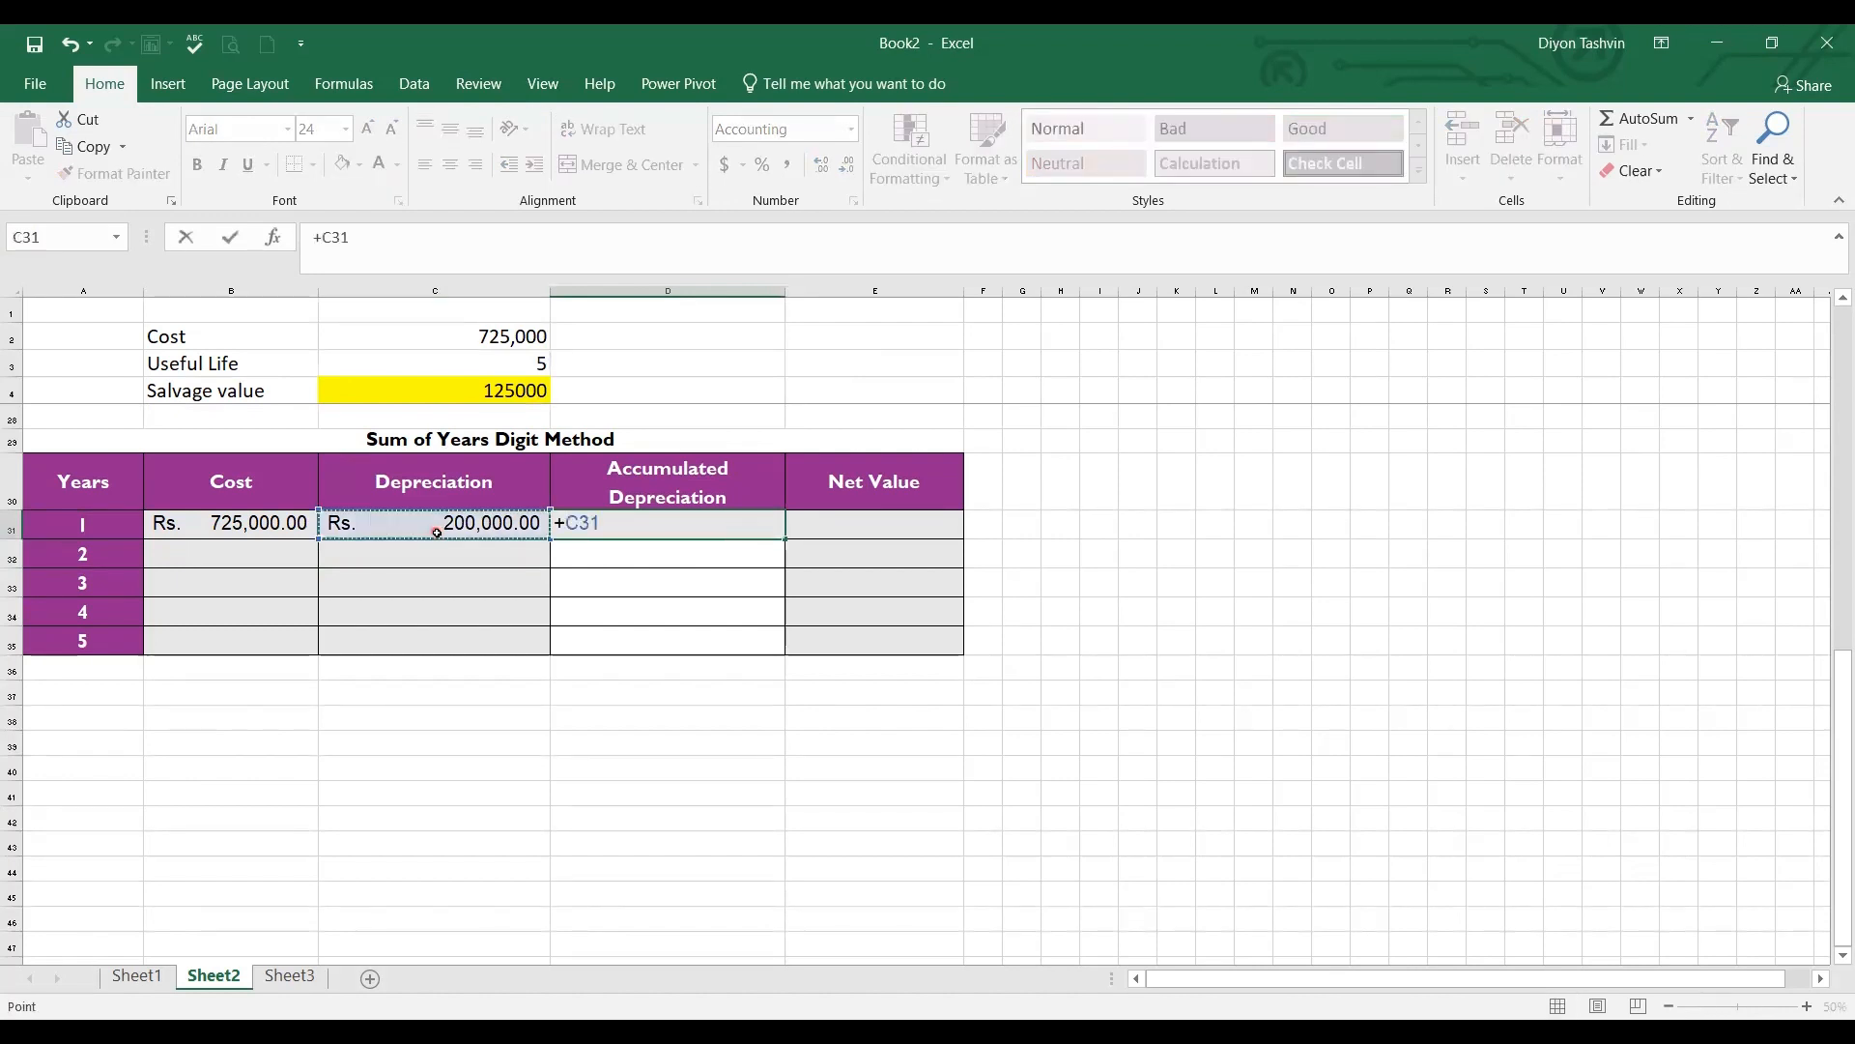
key(Return)
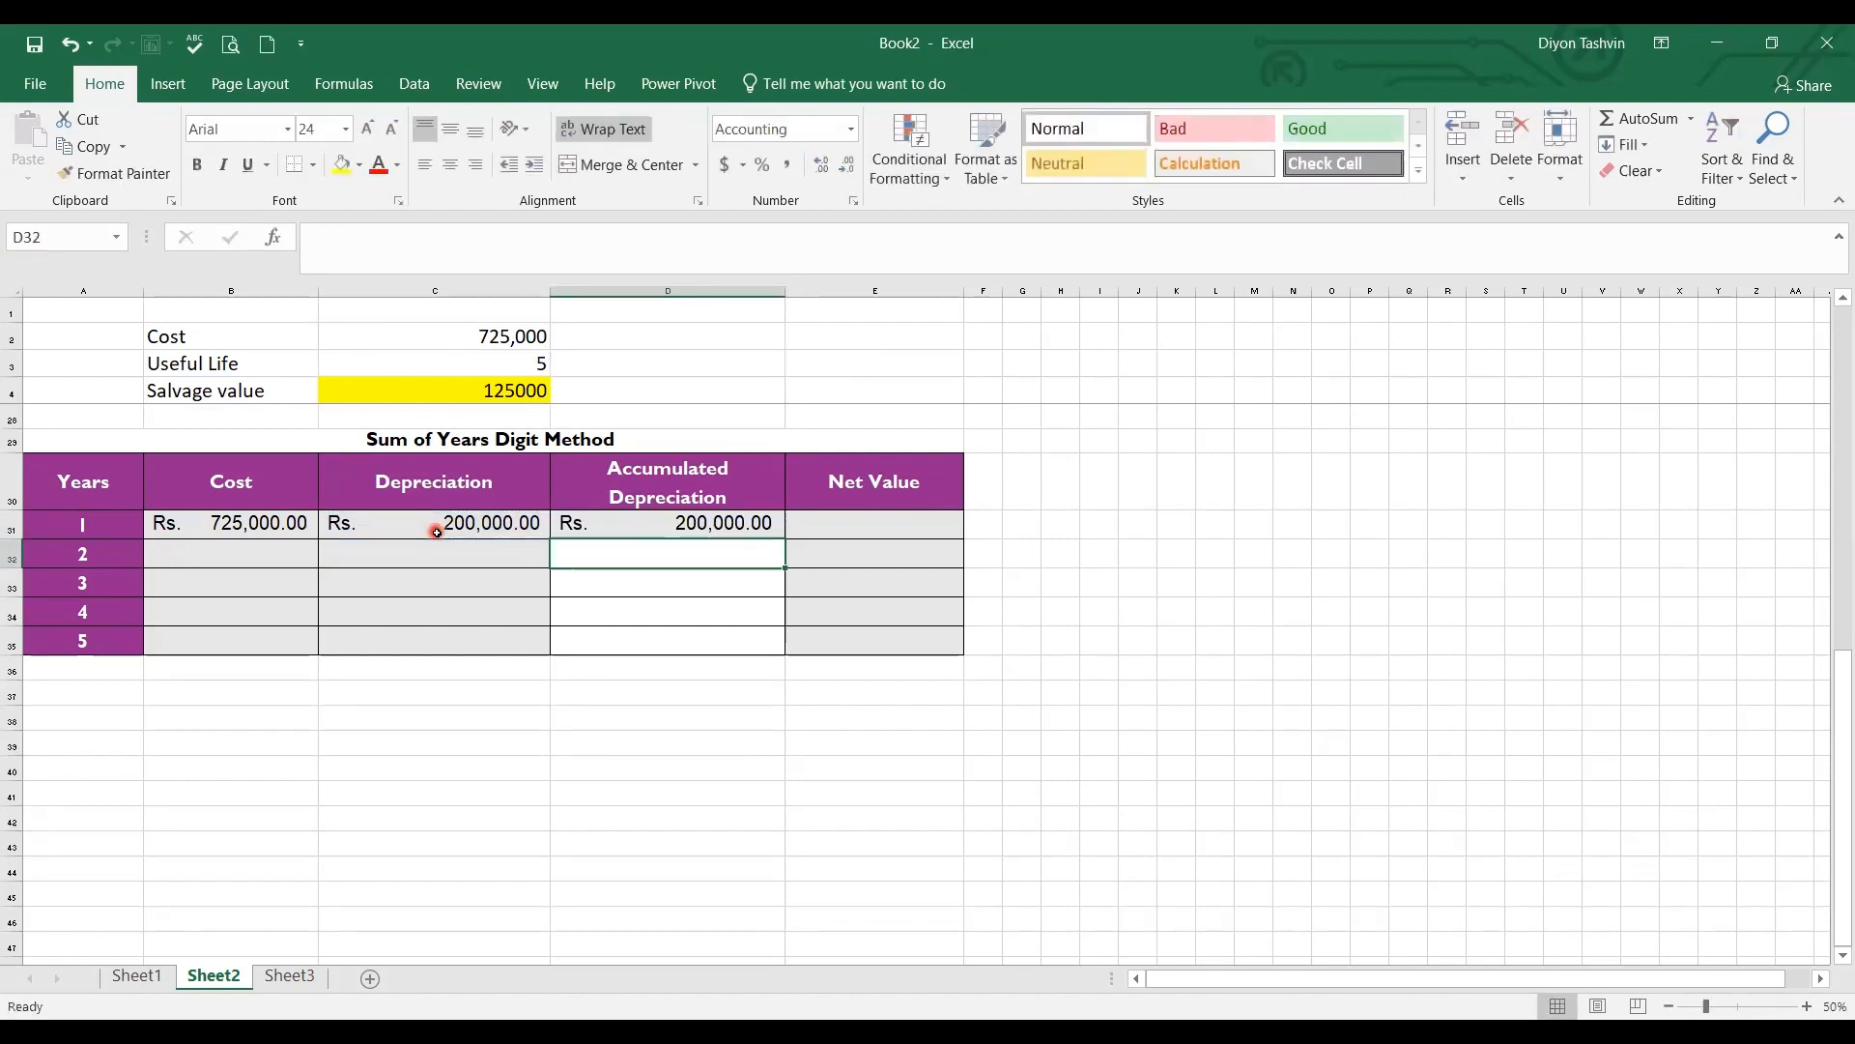
Calculate the Sum of Years Digit year 1 net value in E31 as +B31-D31
click(926, 532)
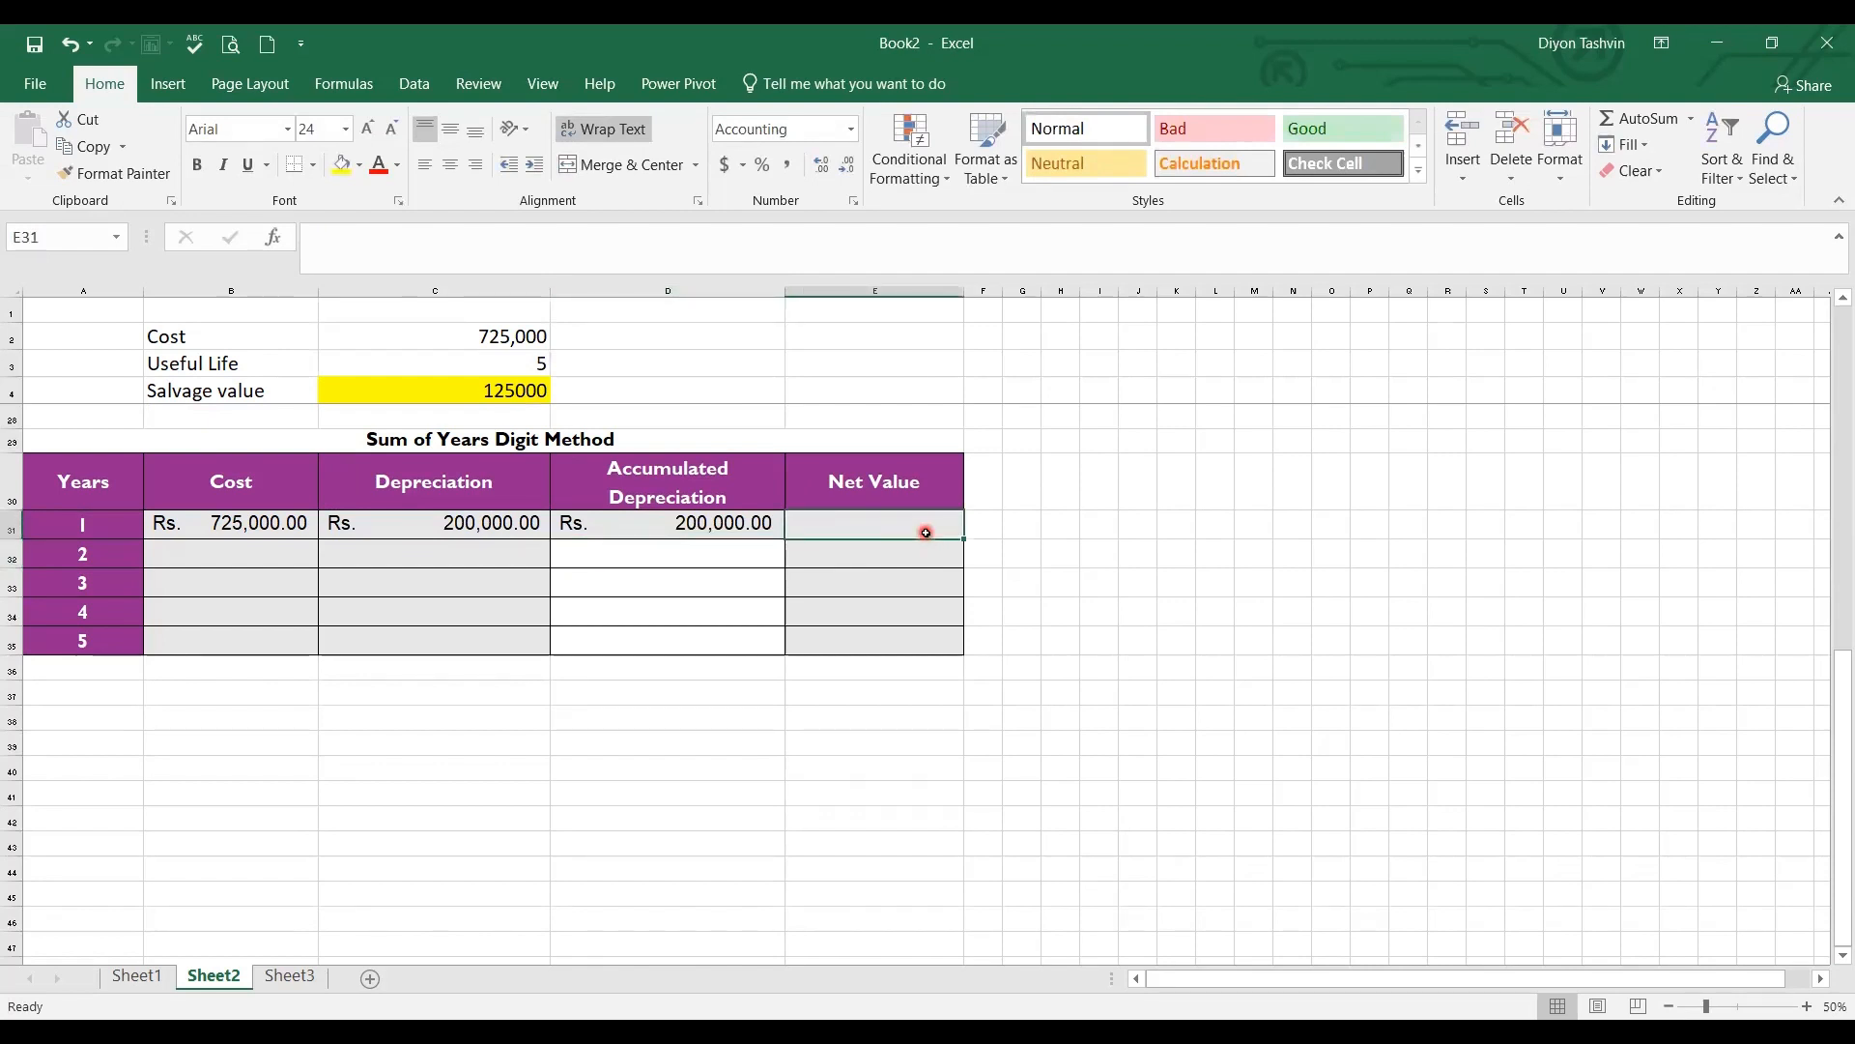
text(+)
click(240, 522)
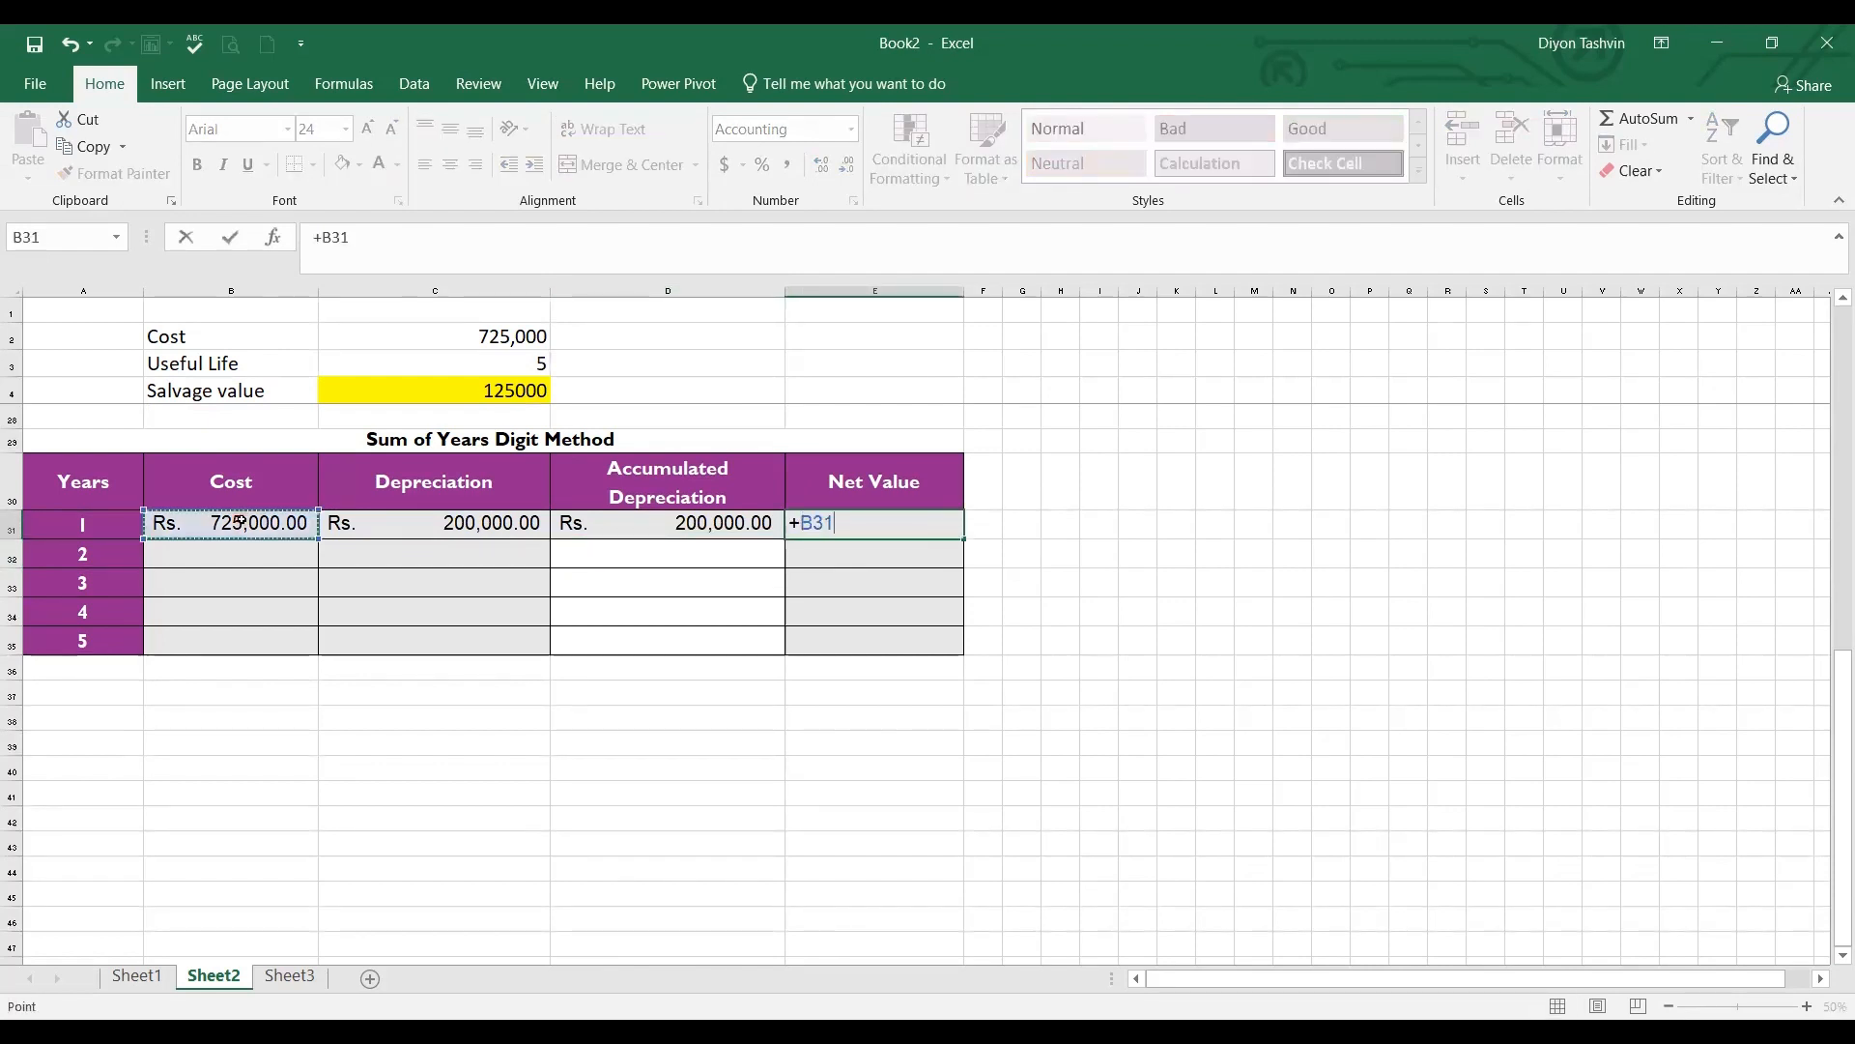
text(-)
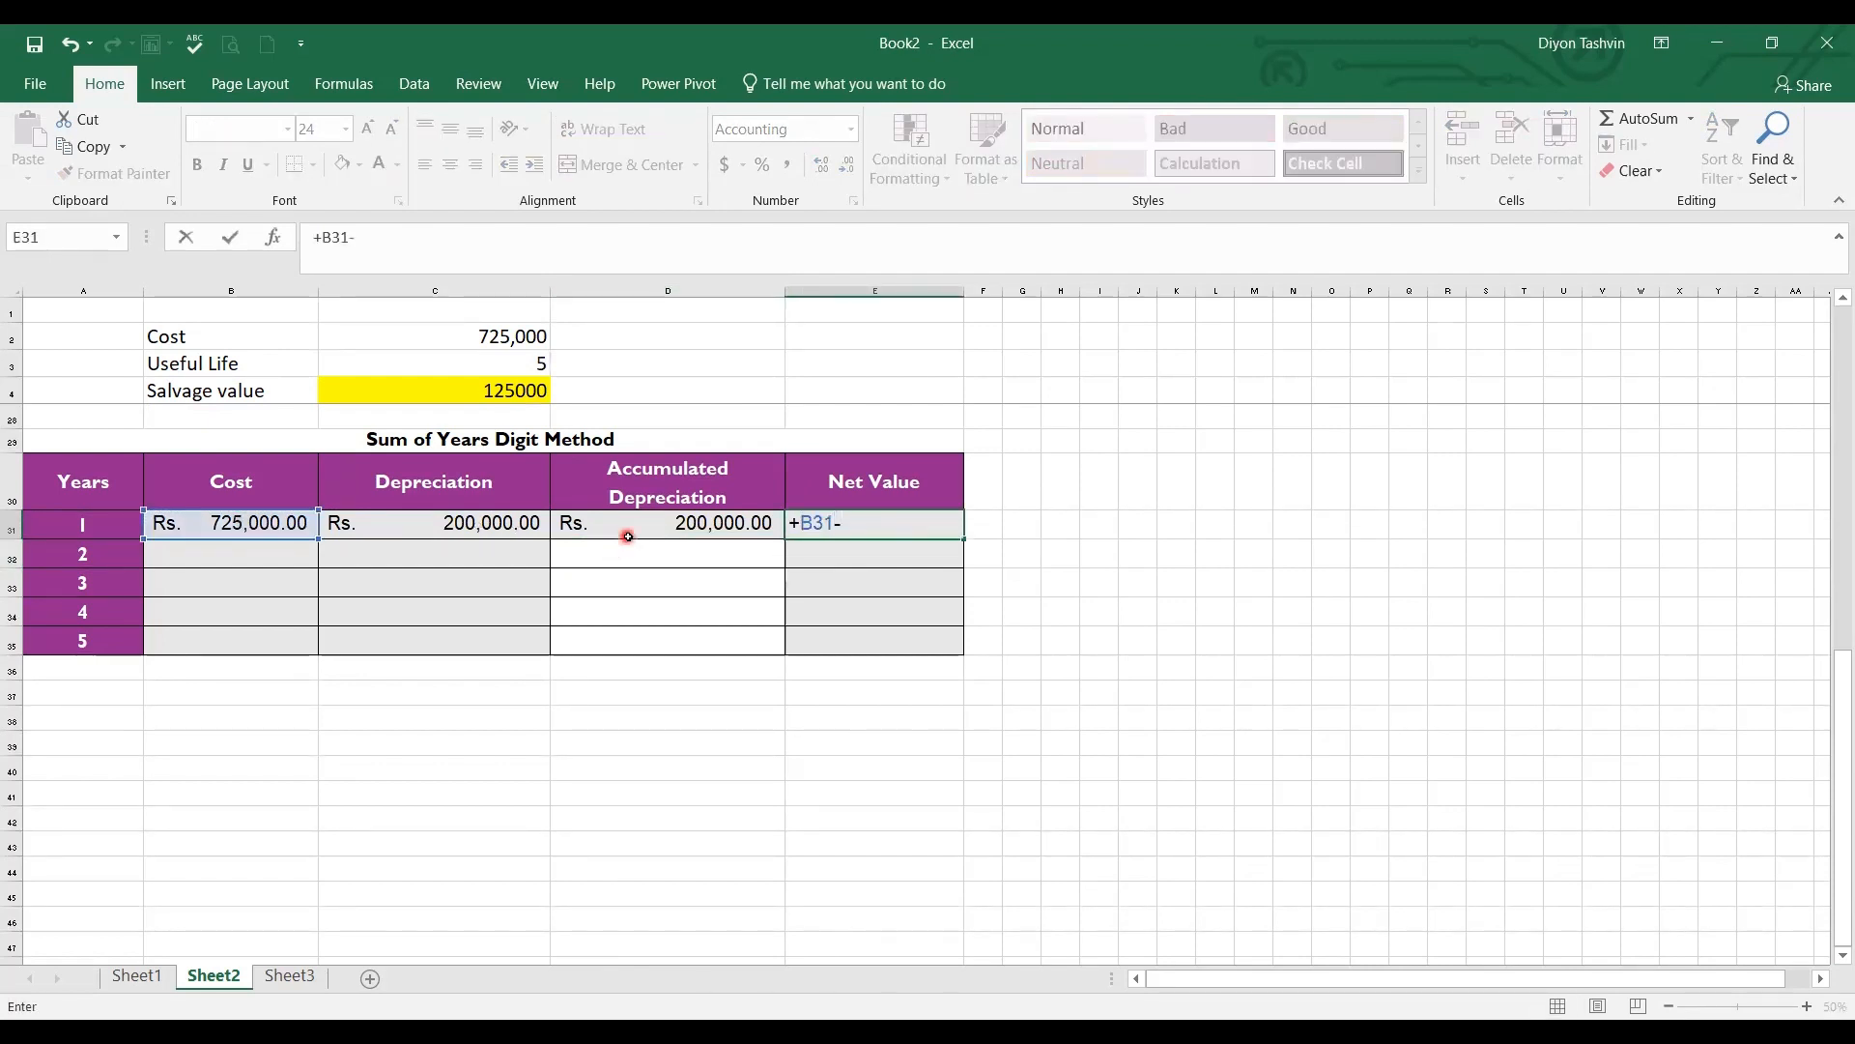
click(632, 533)
key(Return)
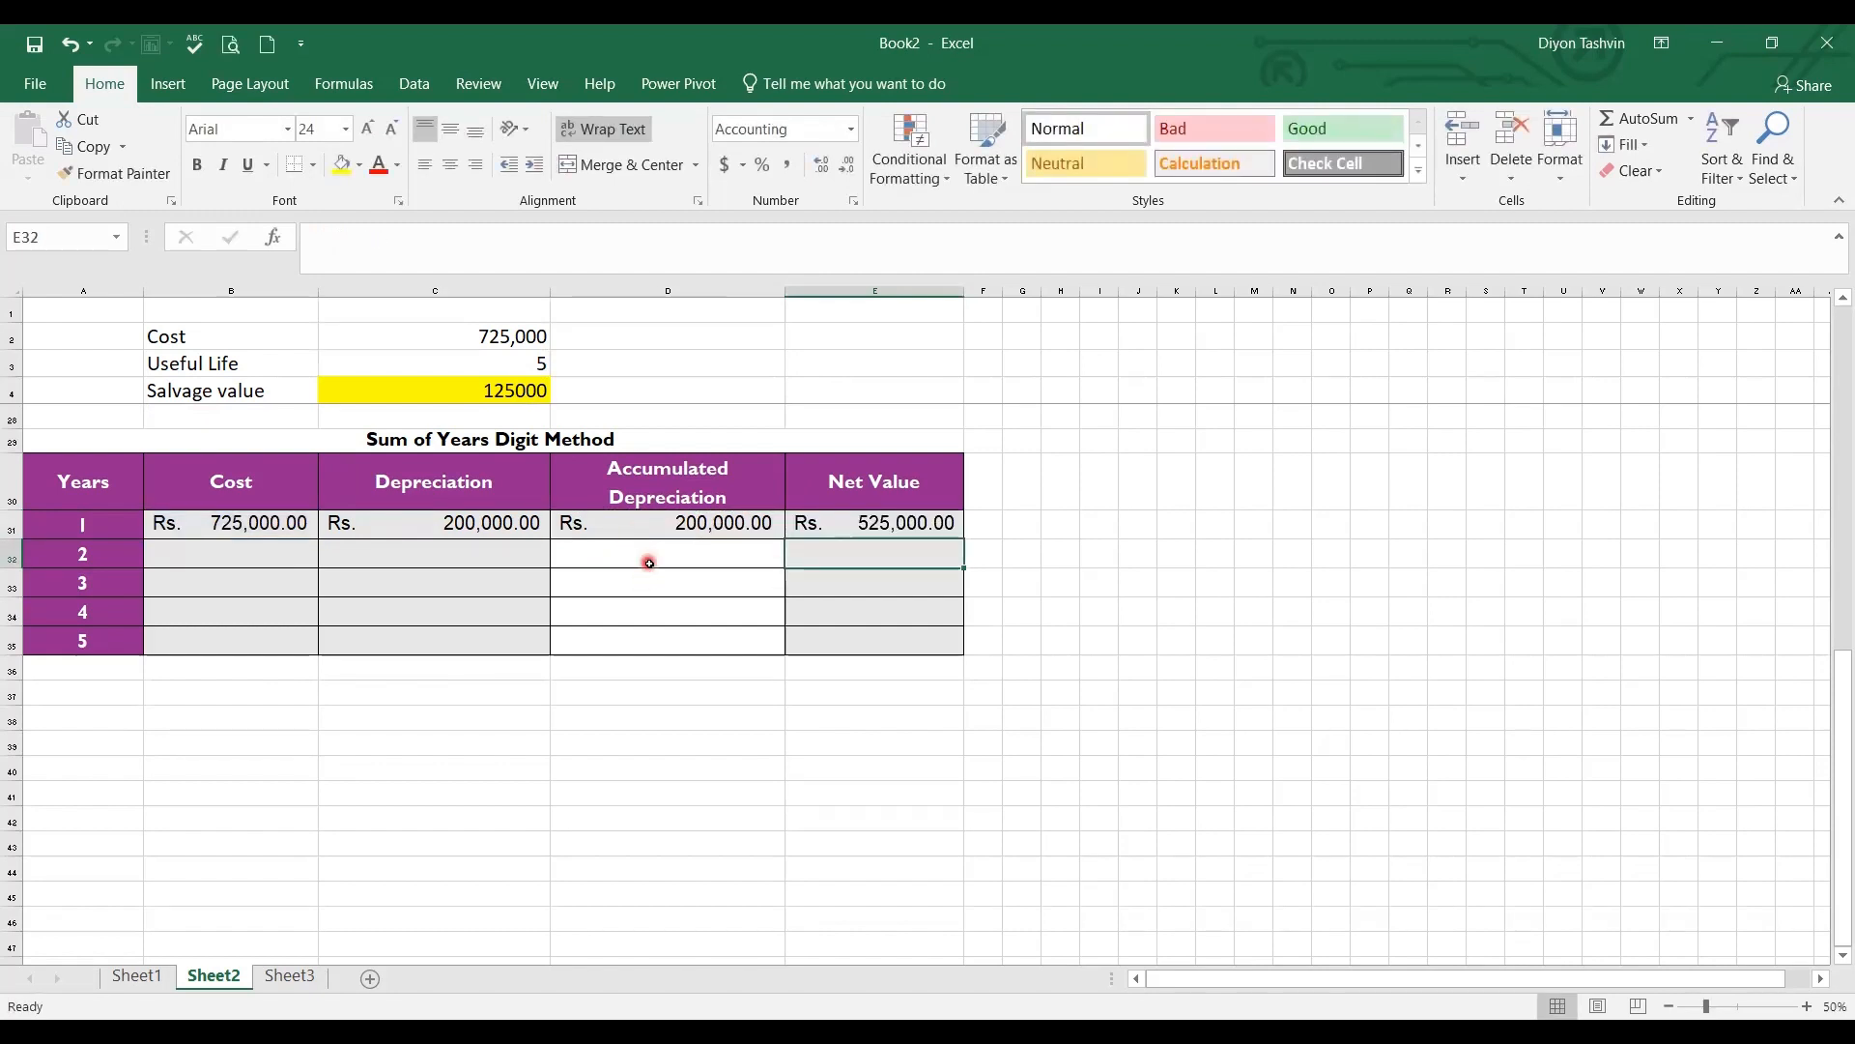
Fill the Sum of Years Digit cost and depreciation formulas in B31:C31 down to row 35
drag(234, 523, 435, 518)
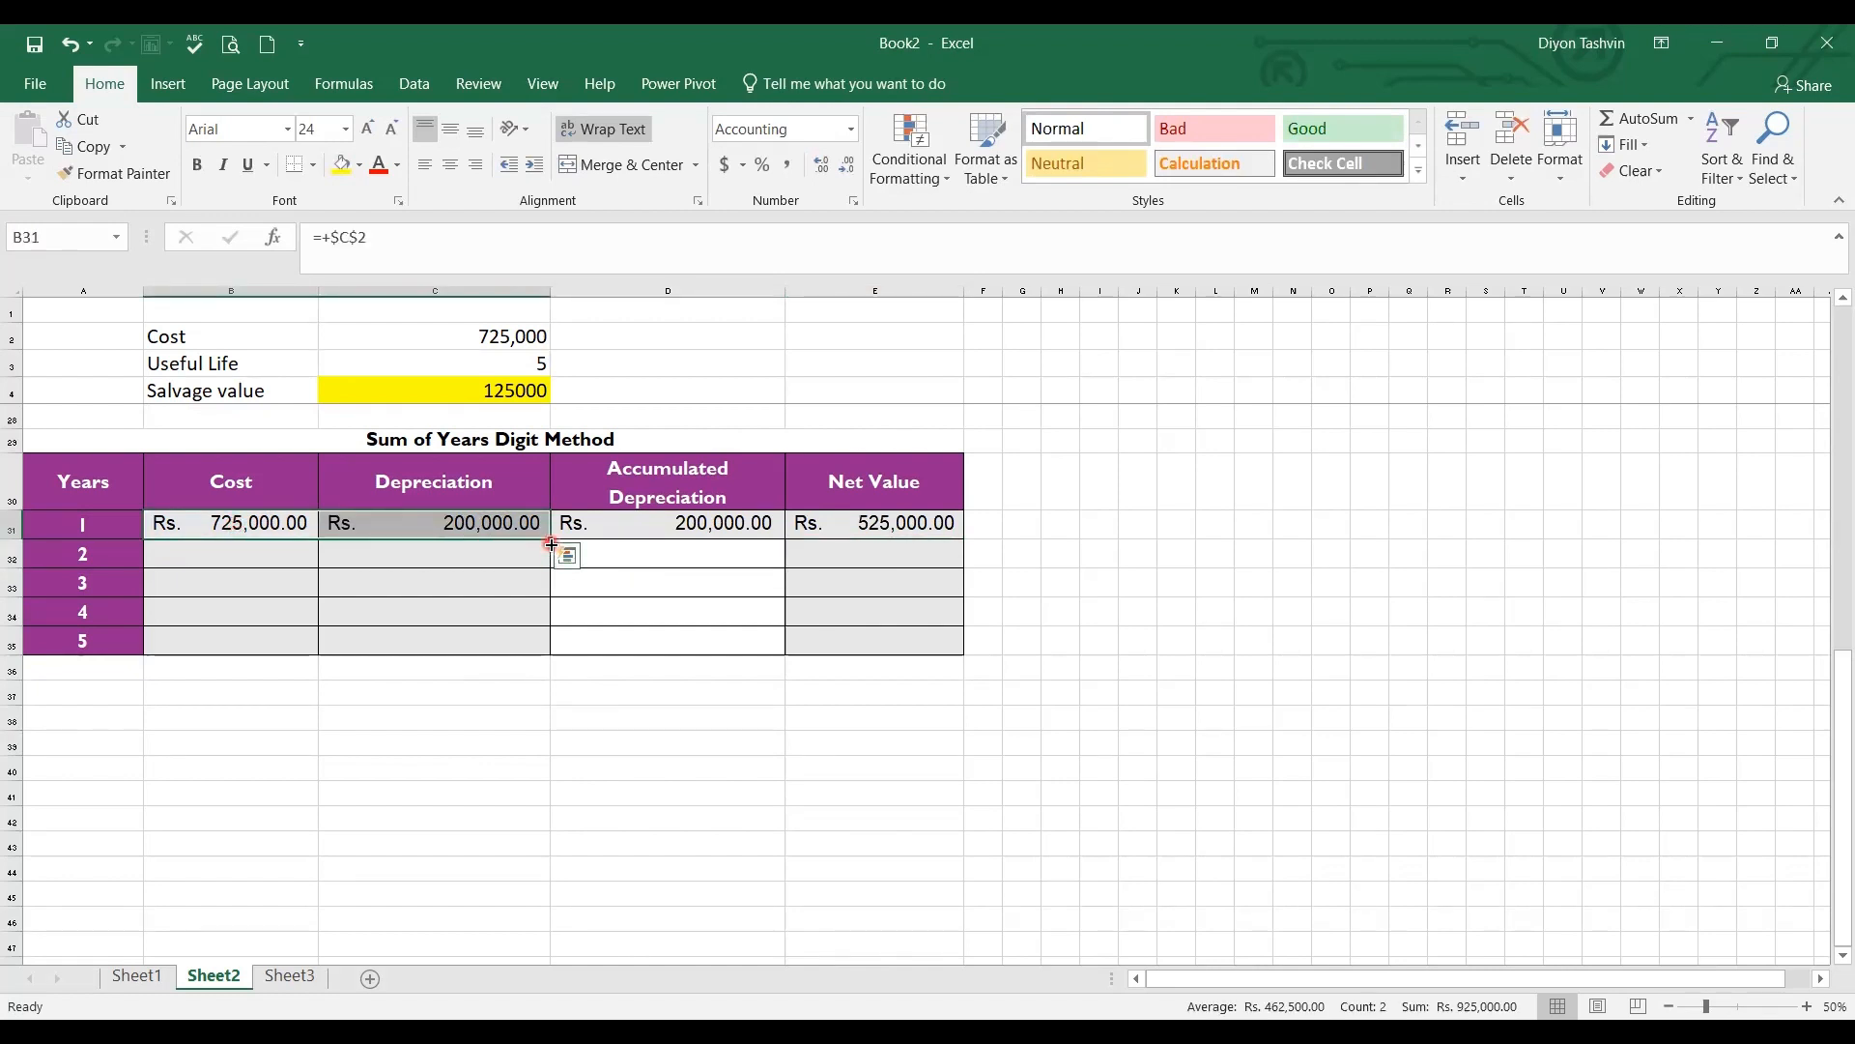
drag(551, 544, 563, 653)
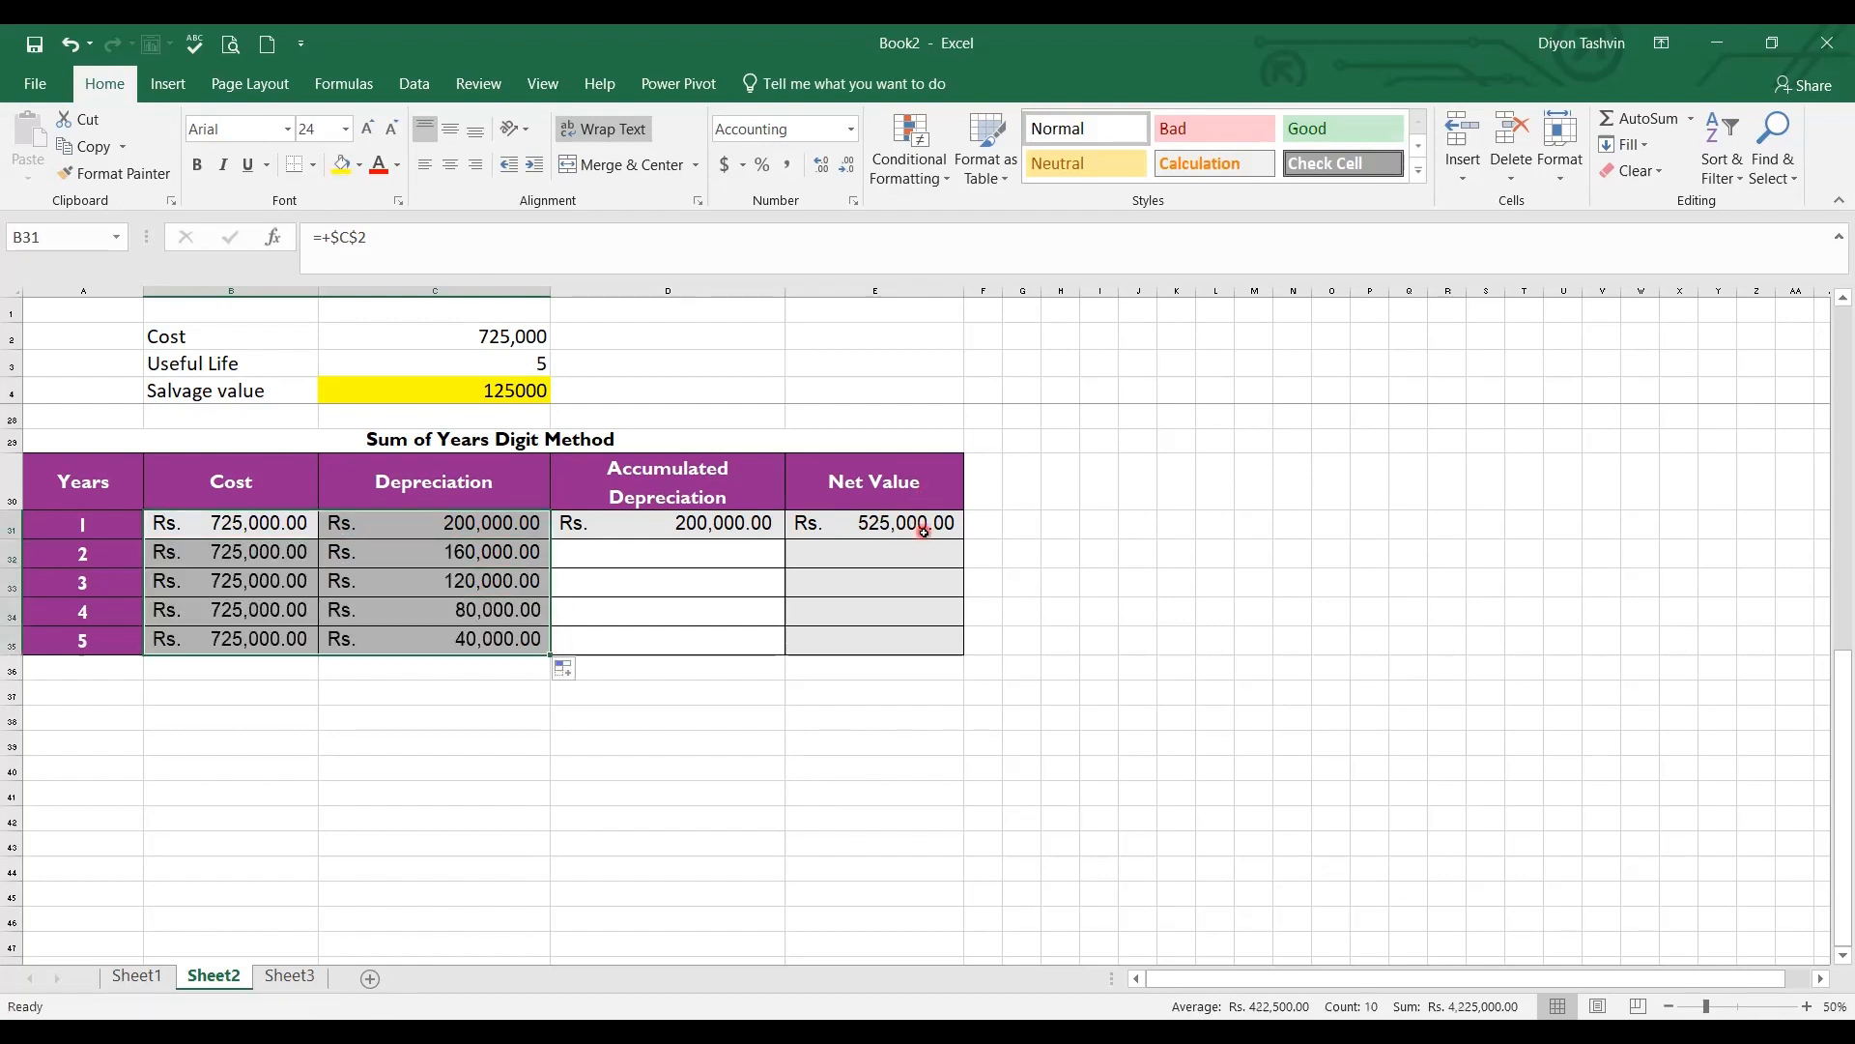
Calculate the Sum of Years Digit year 2 accumulated depreciation in D32 as +D31+C32 and fill it down to D35
click(697, 561)
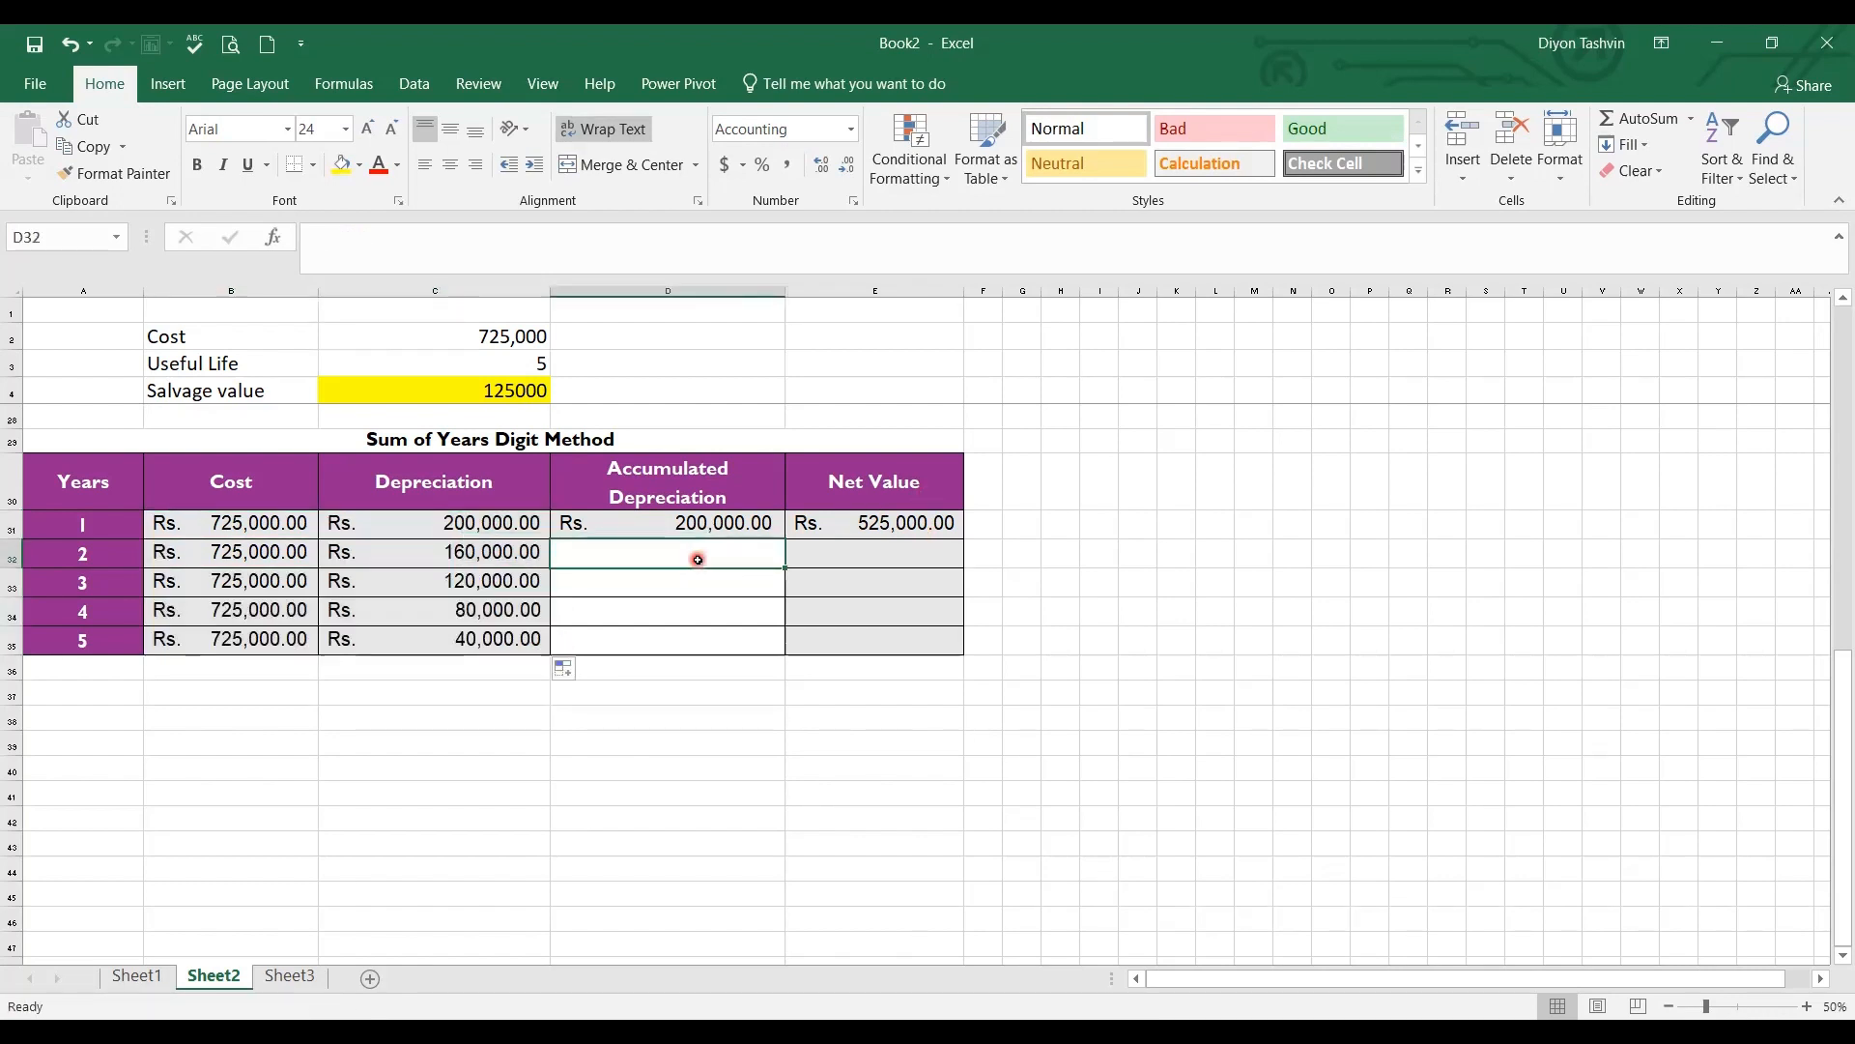
text(+)
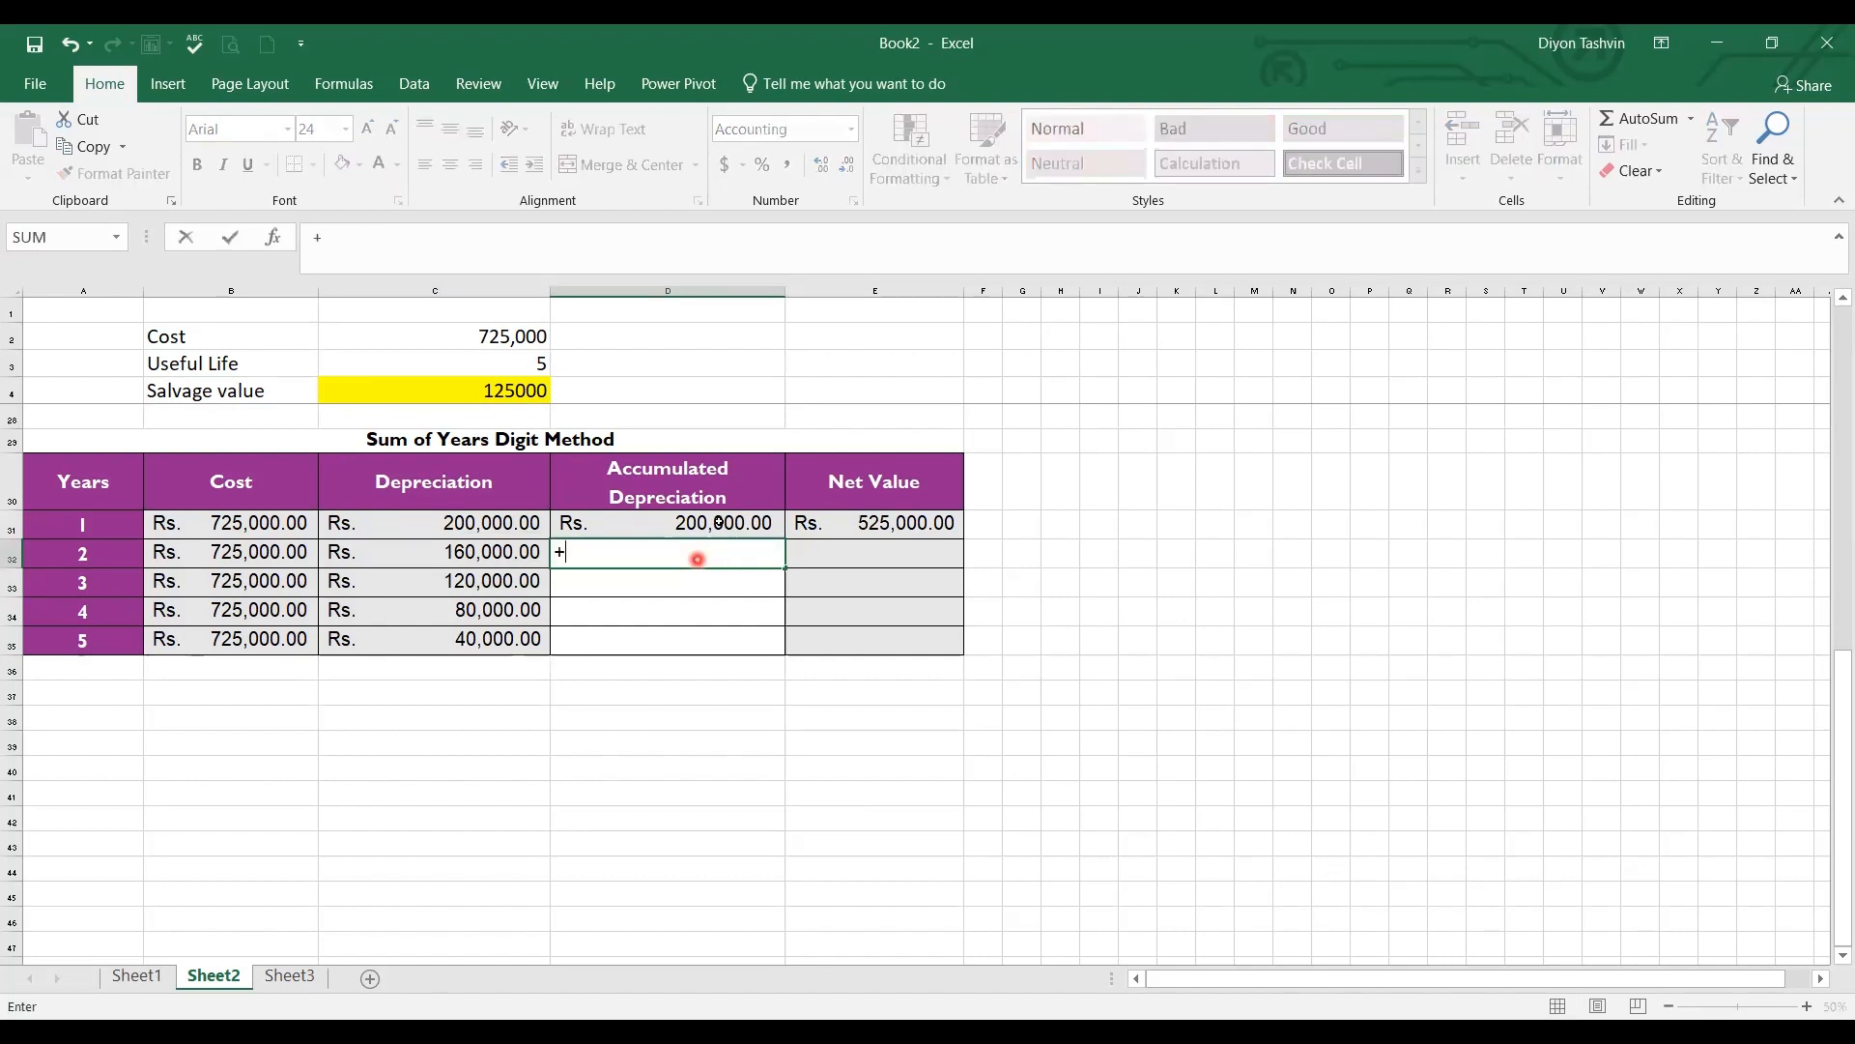
click(719, 523)
text(+)
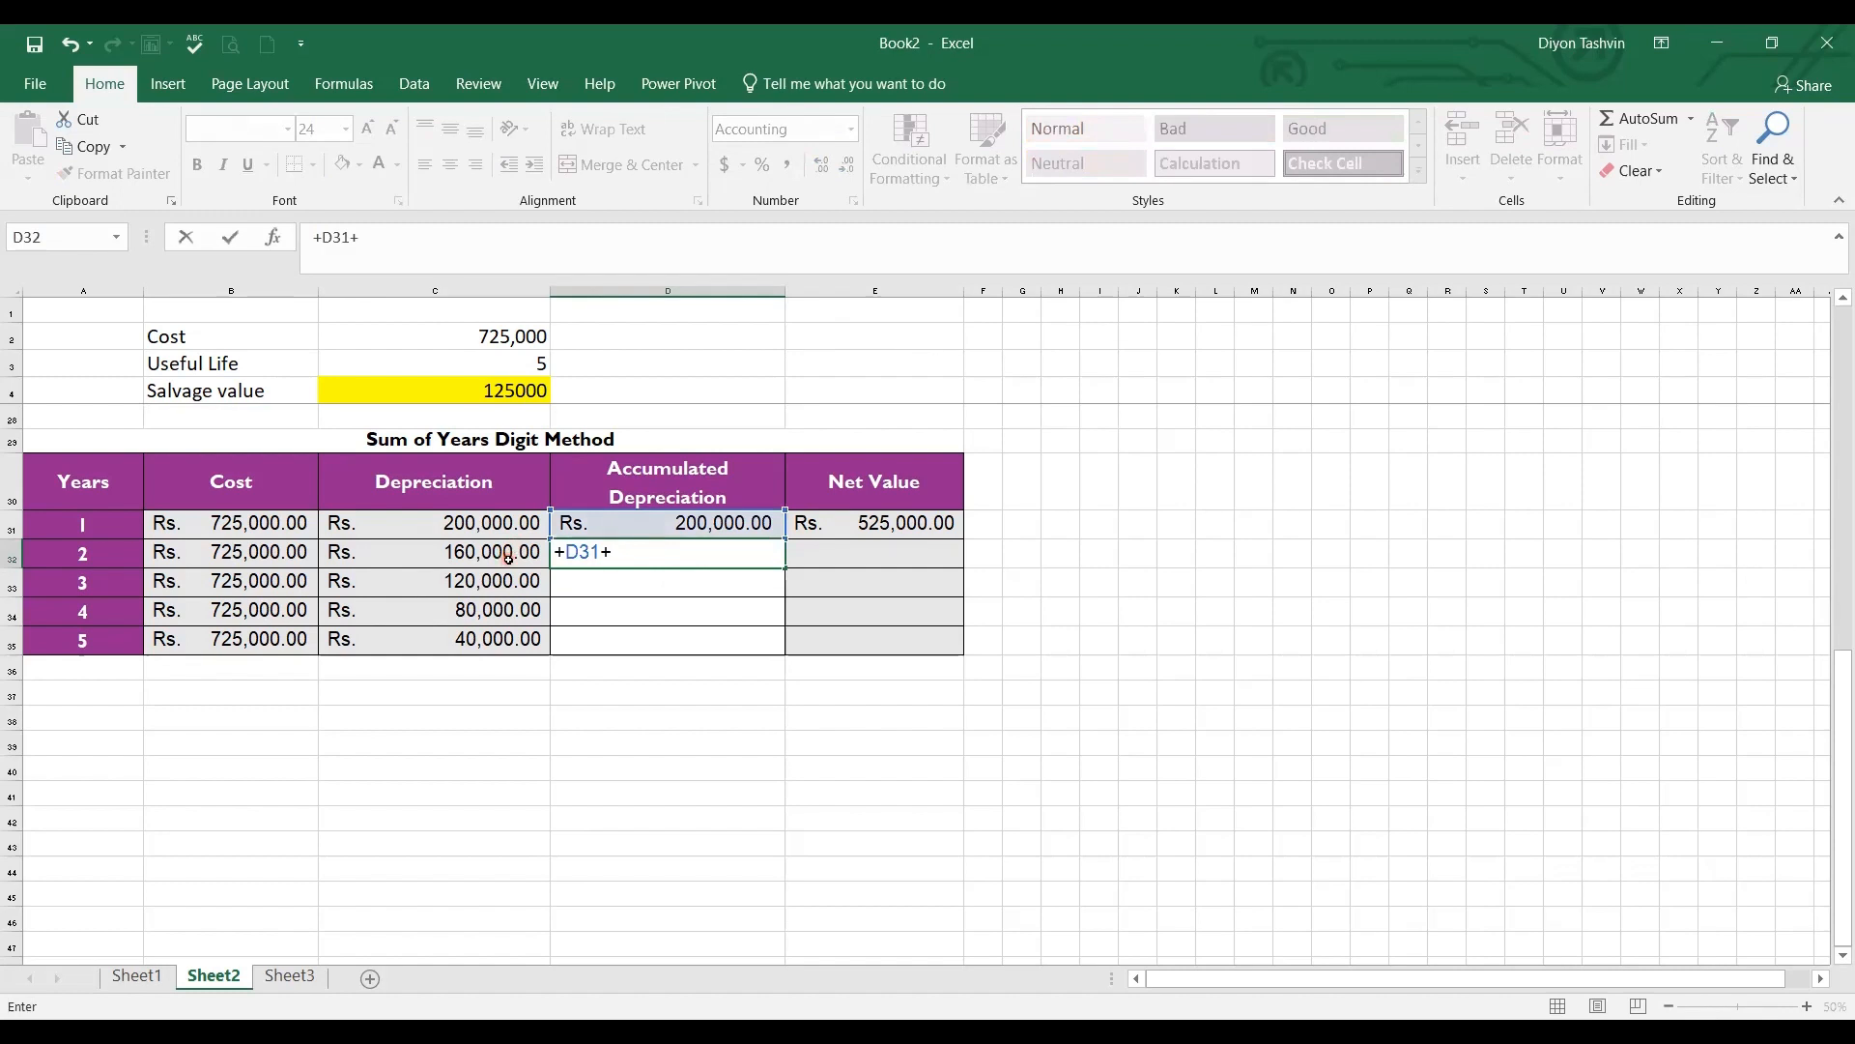
click(508, 558)
key(Return)
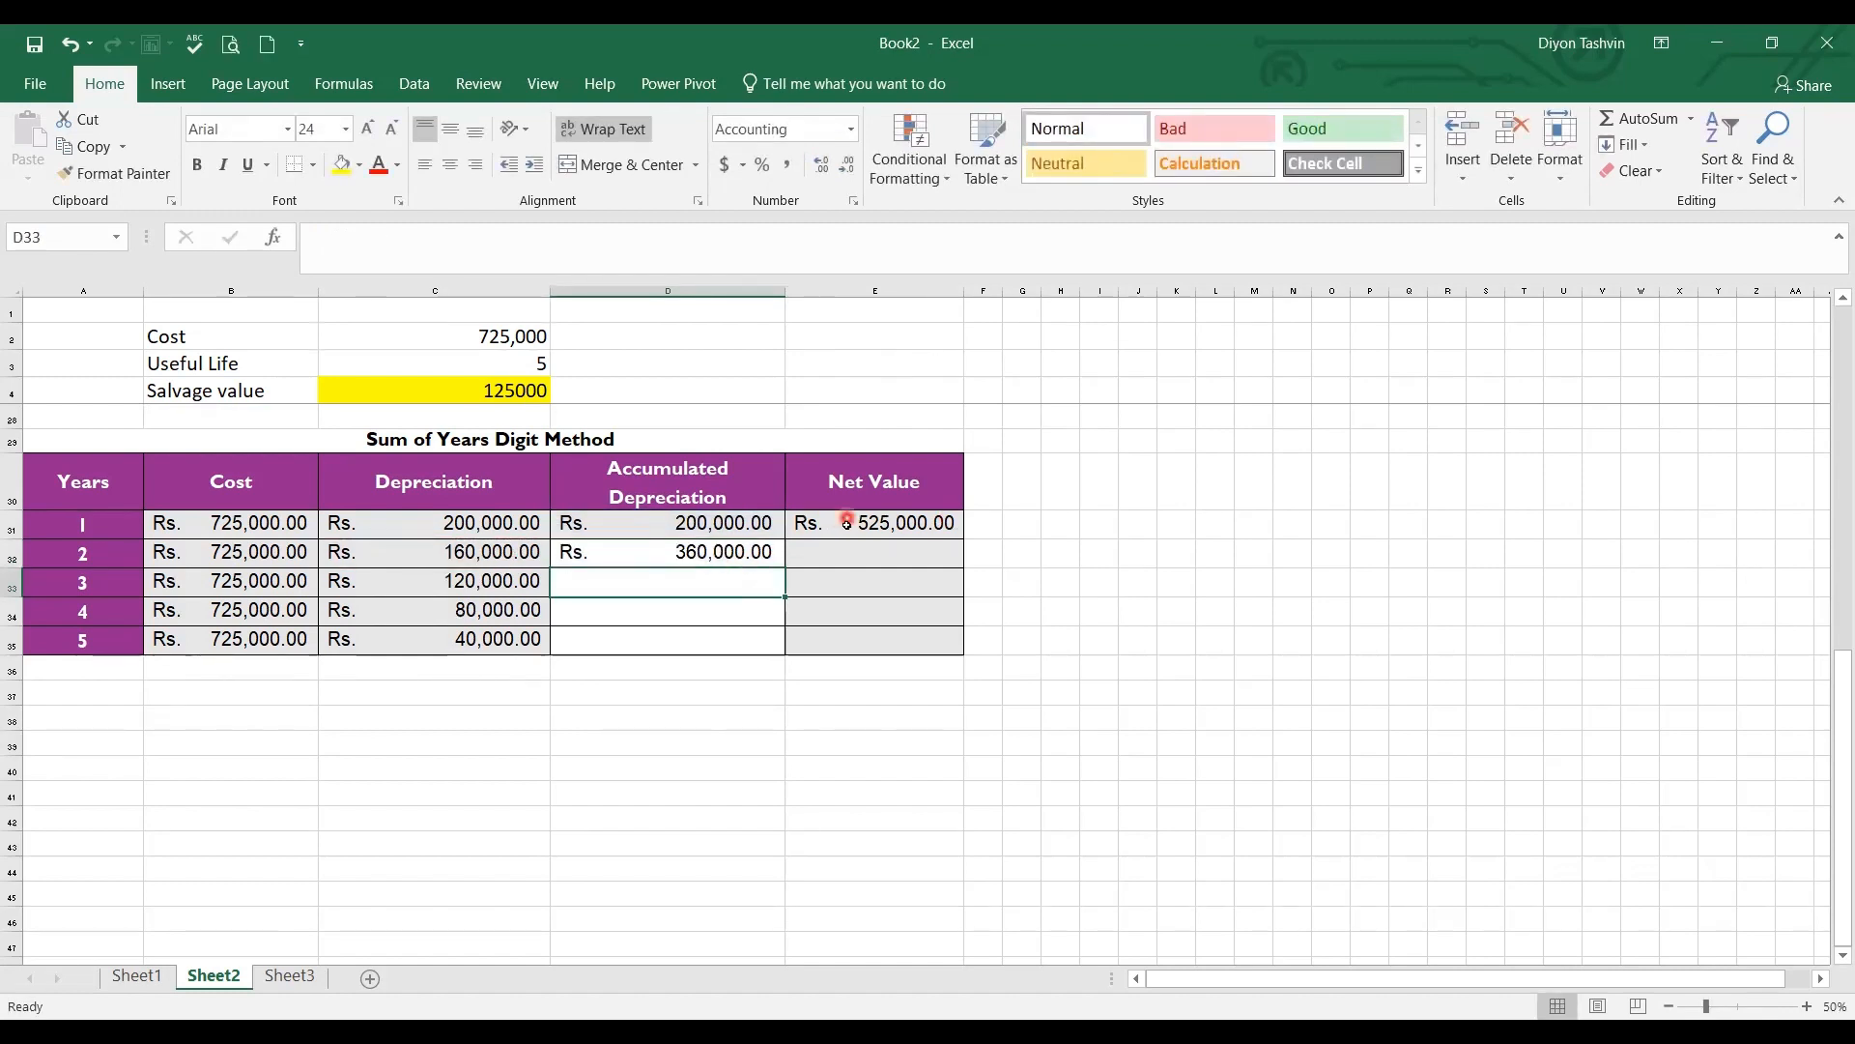
click(826, 561)
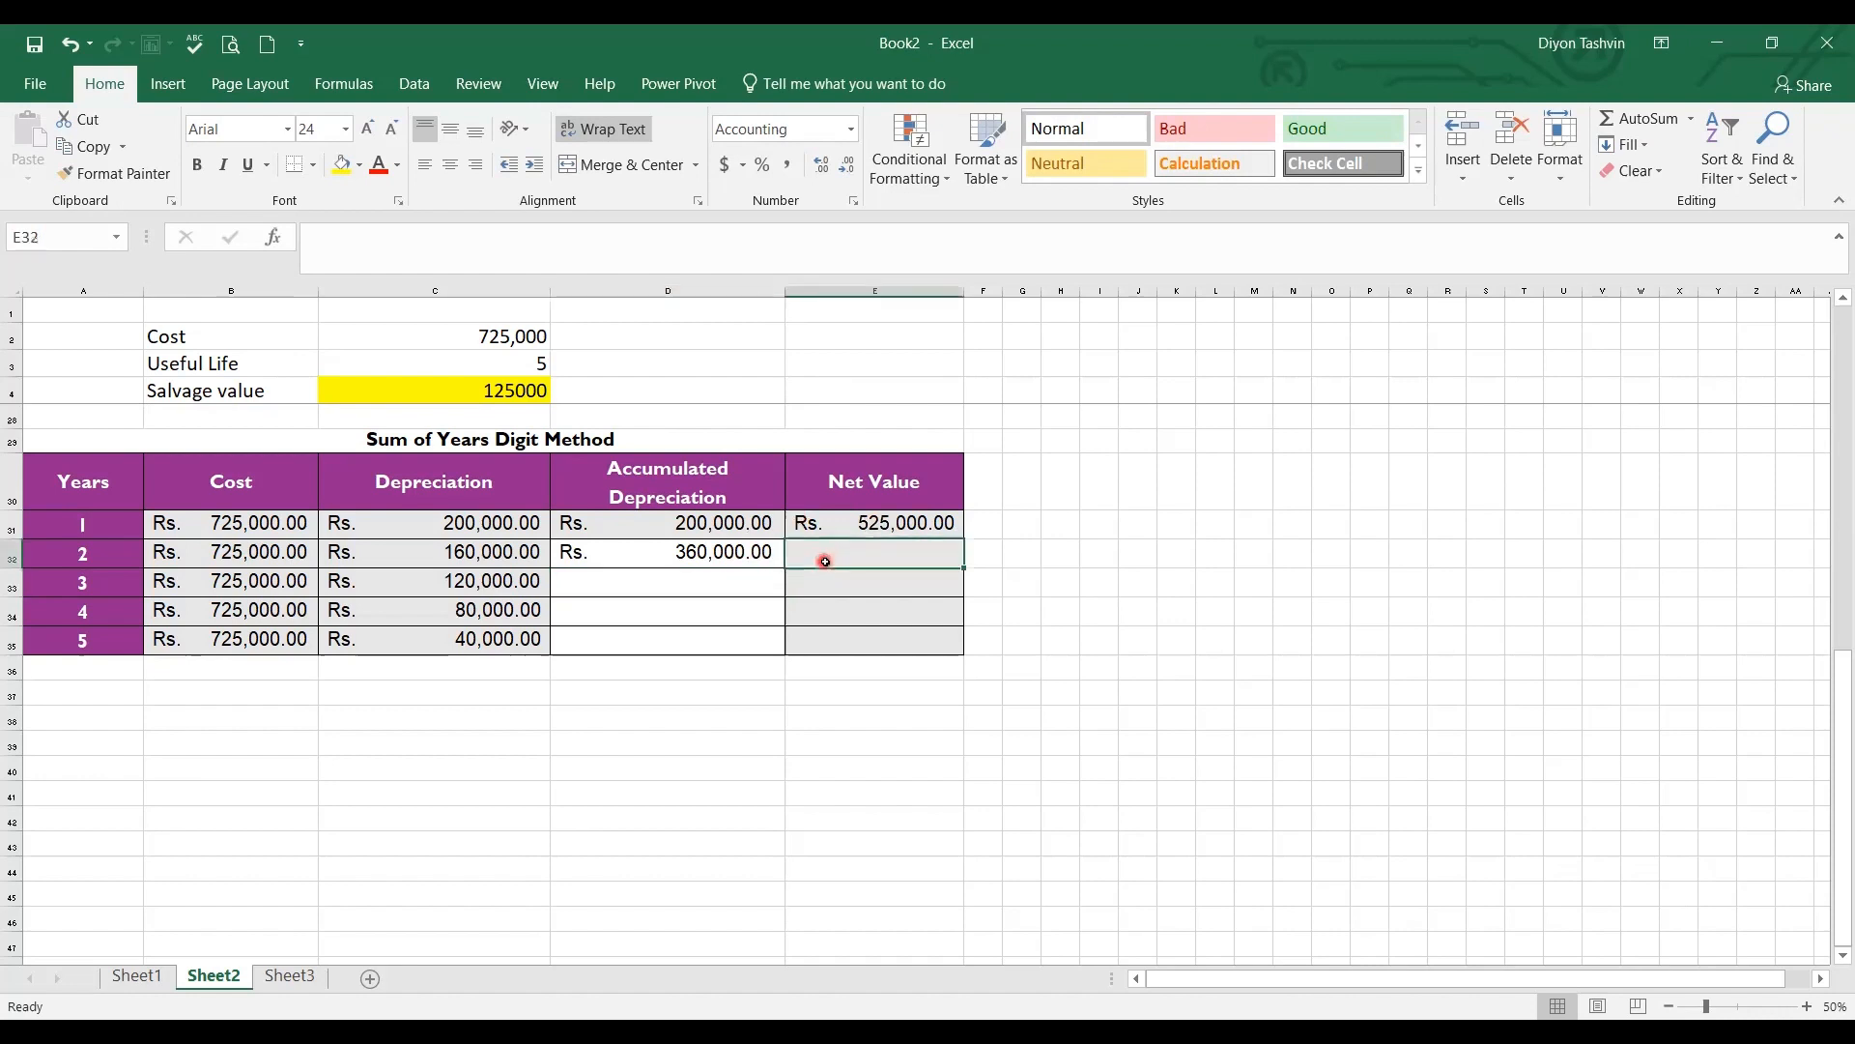
click(940, 523)
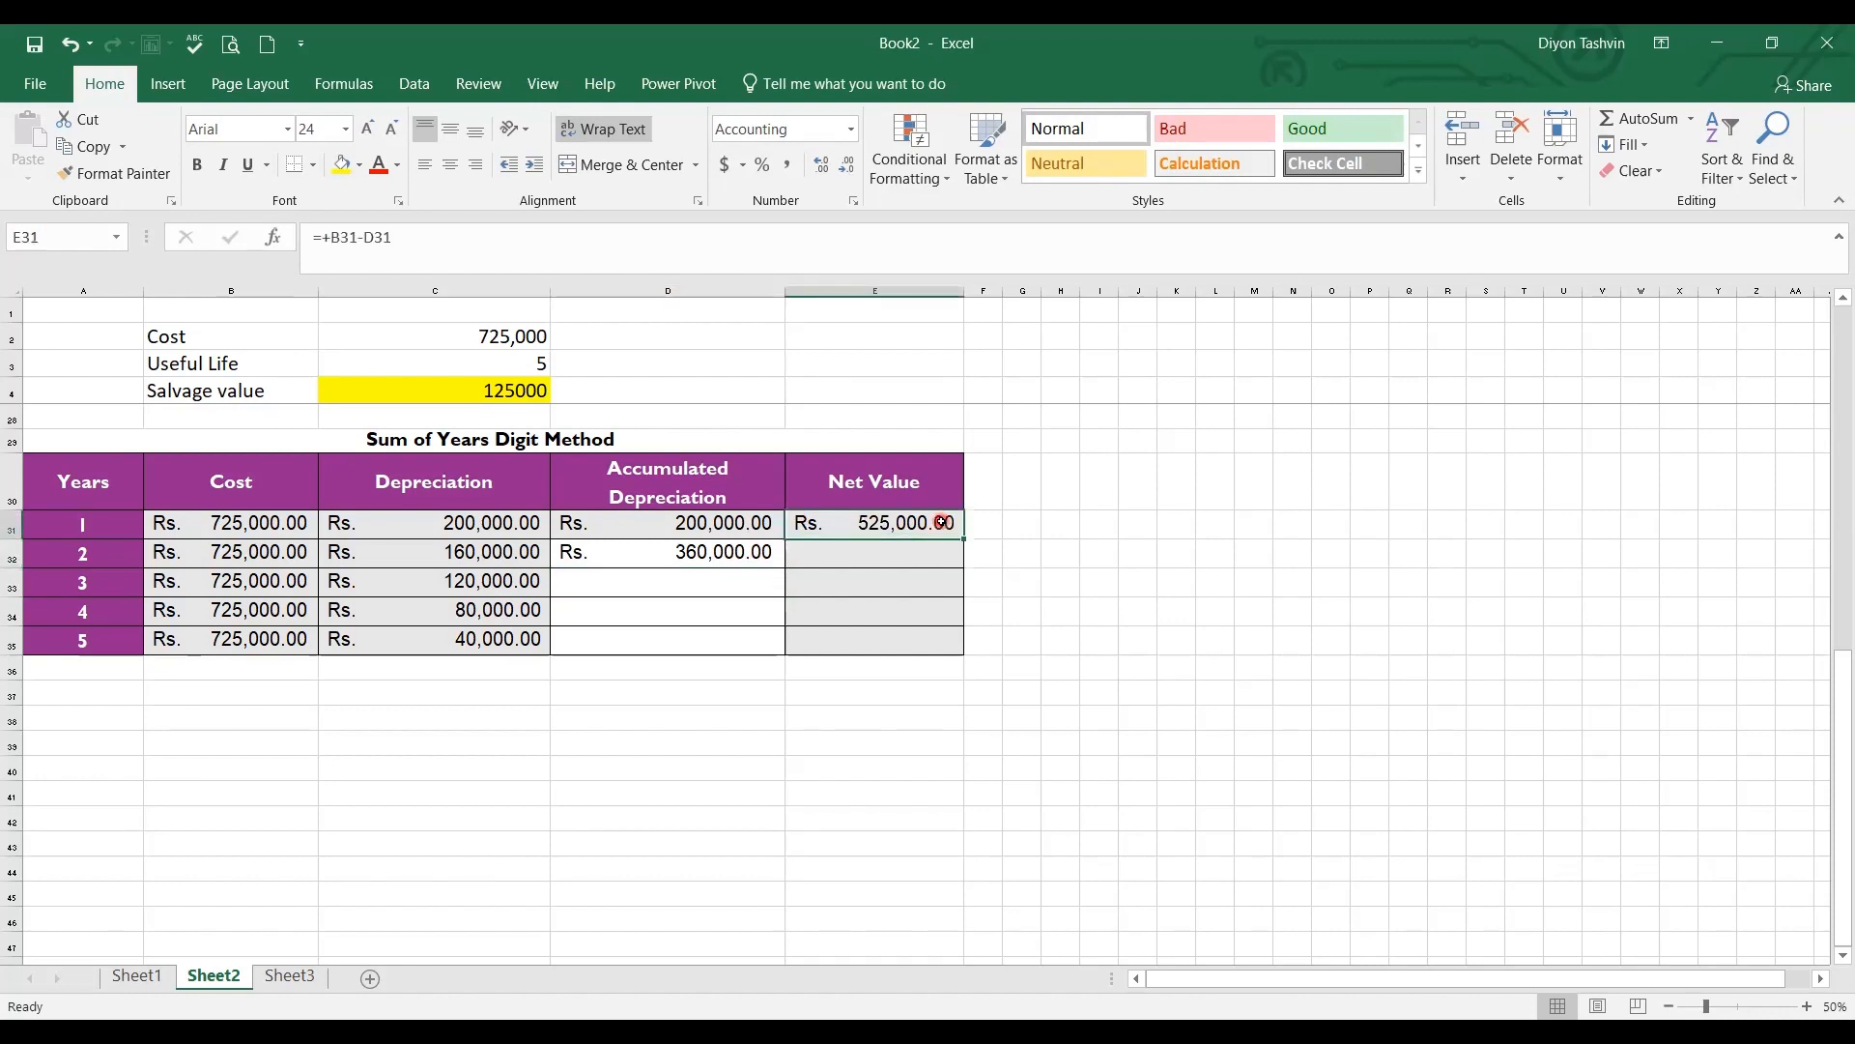
click(732, 556)
drag(804, 581, 785, 652)
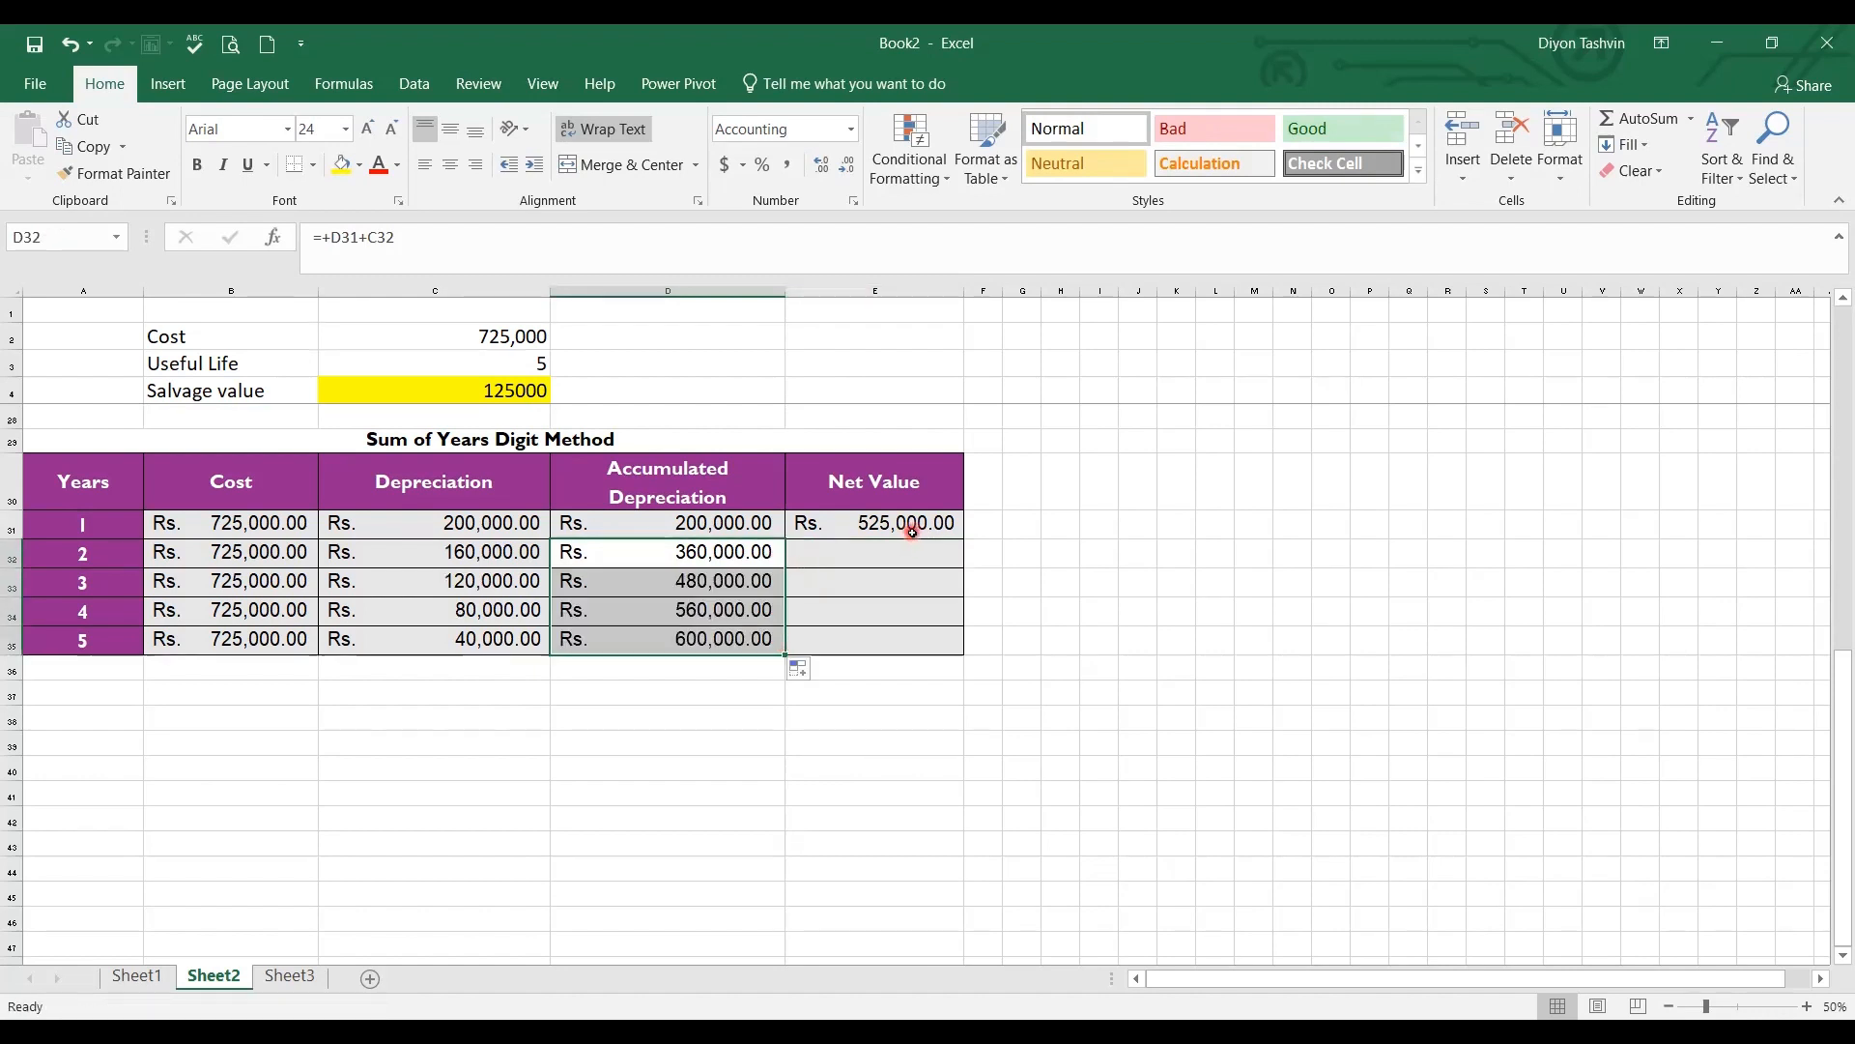
Fill the Sum of Years Digit net value from E31 down to E35 and highlight E35 with a yellow fill
click(913, 530)
drag(959, 538, 965, 651)
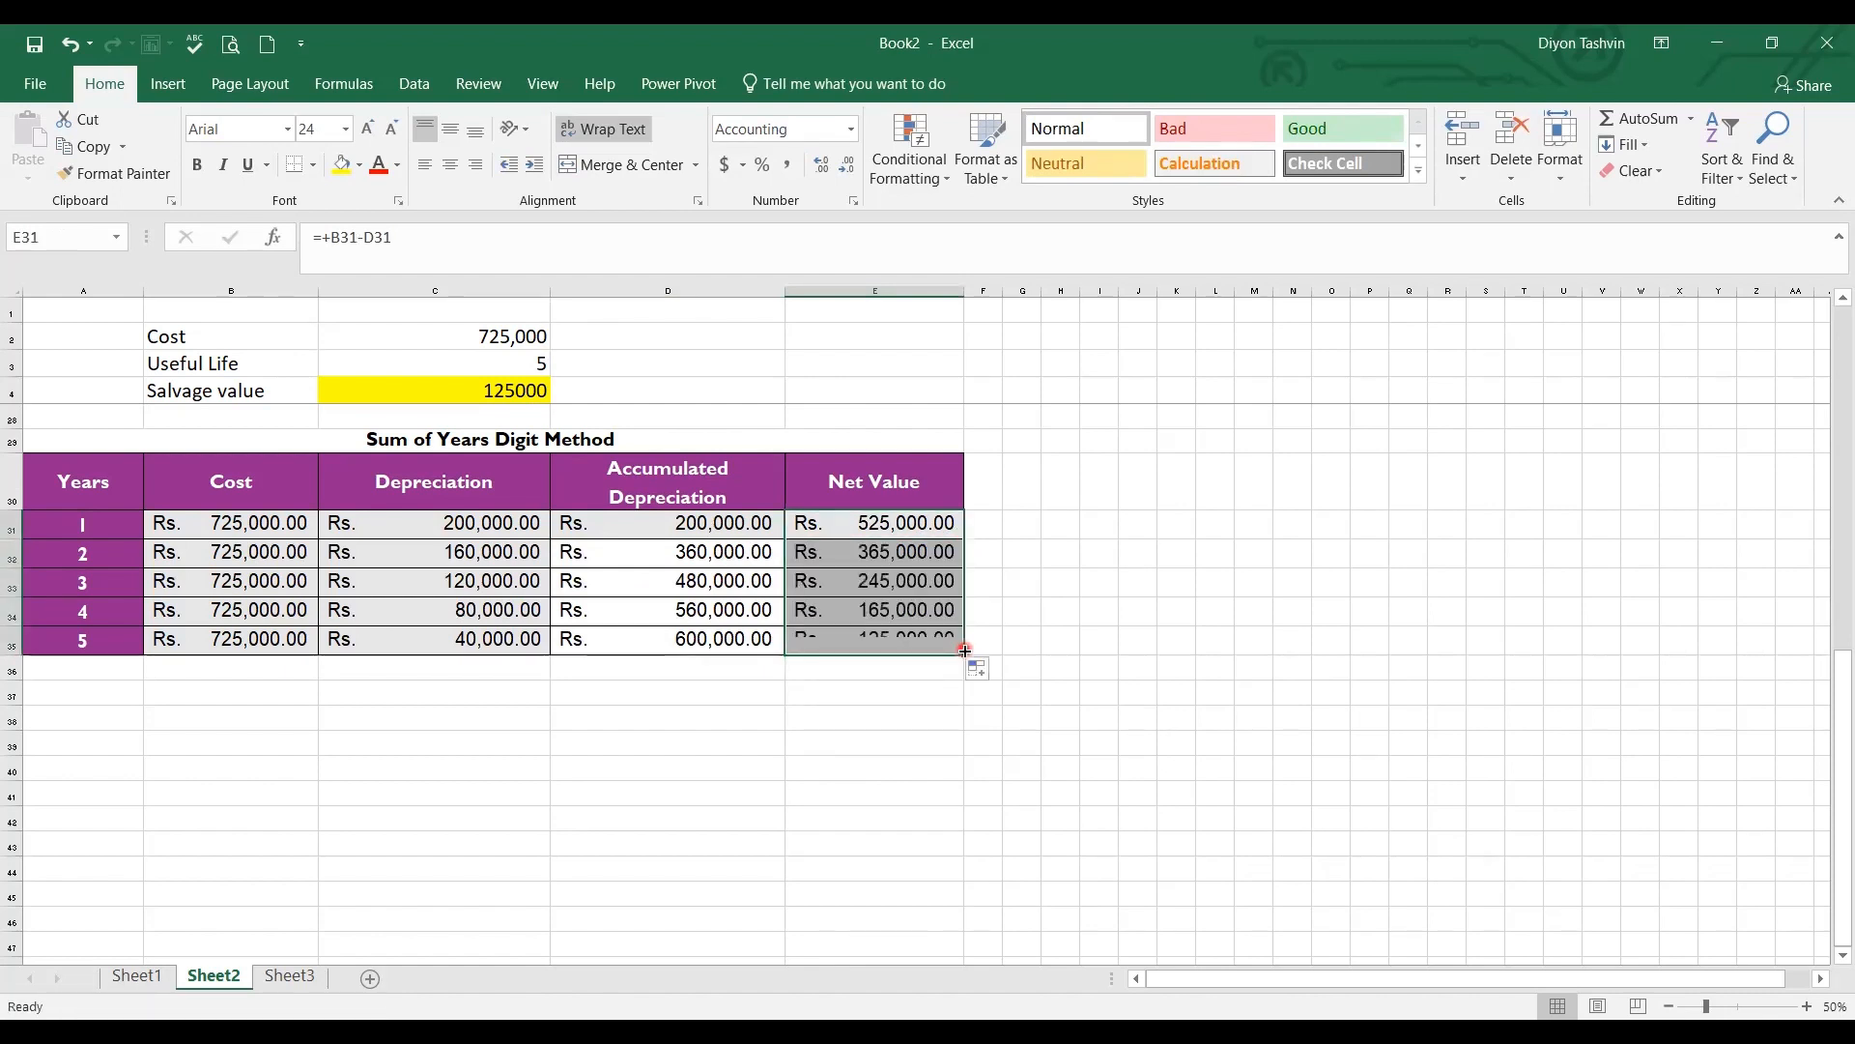
click(916, 646)
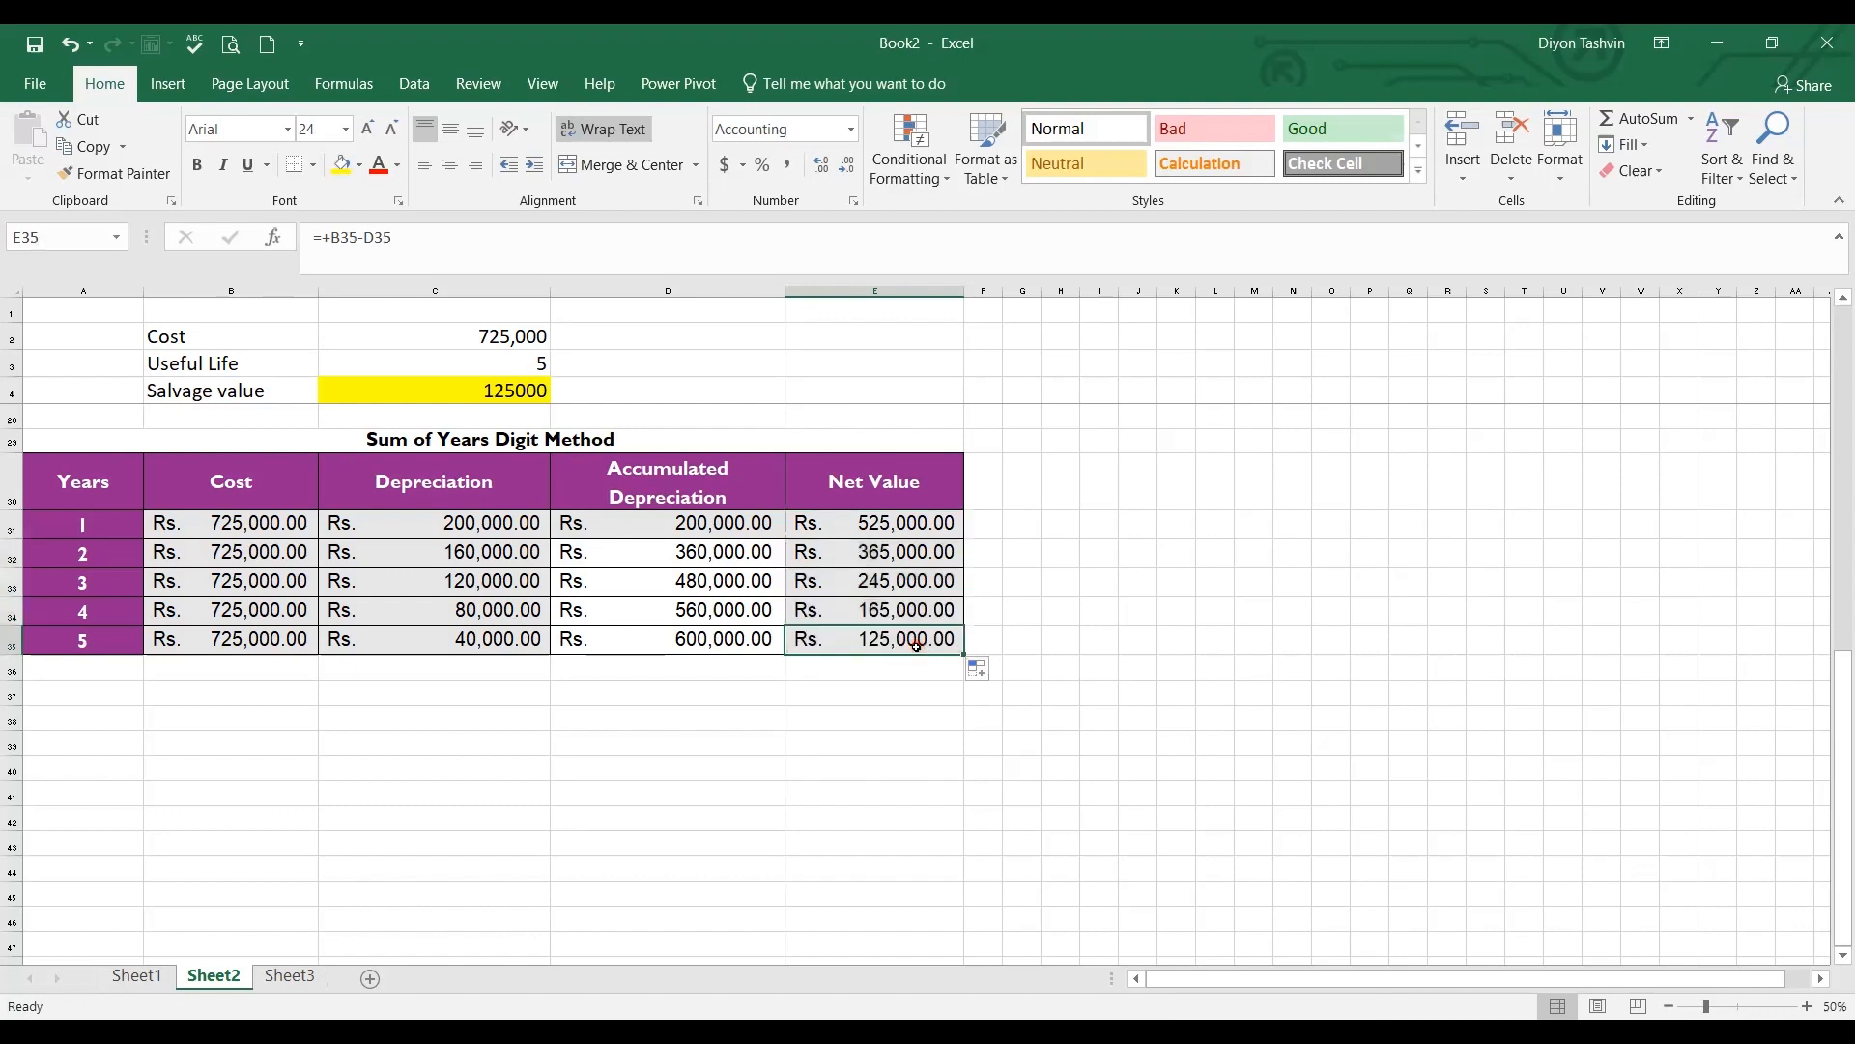
click(344, 172)
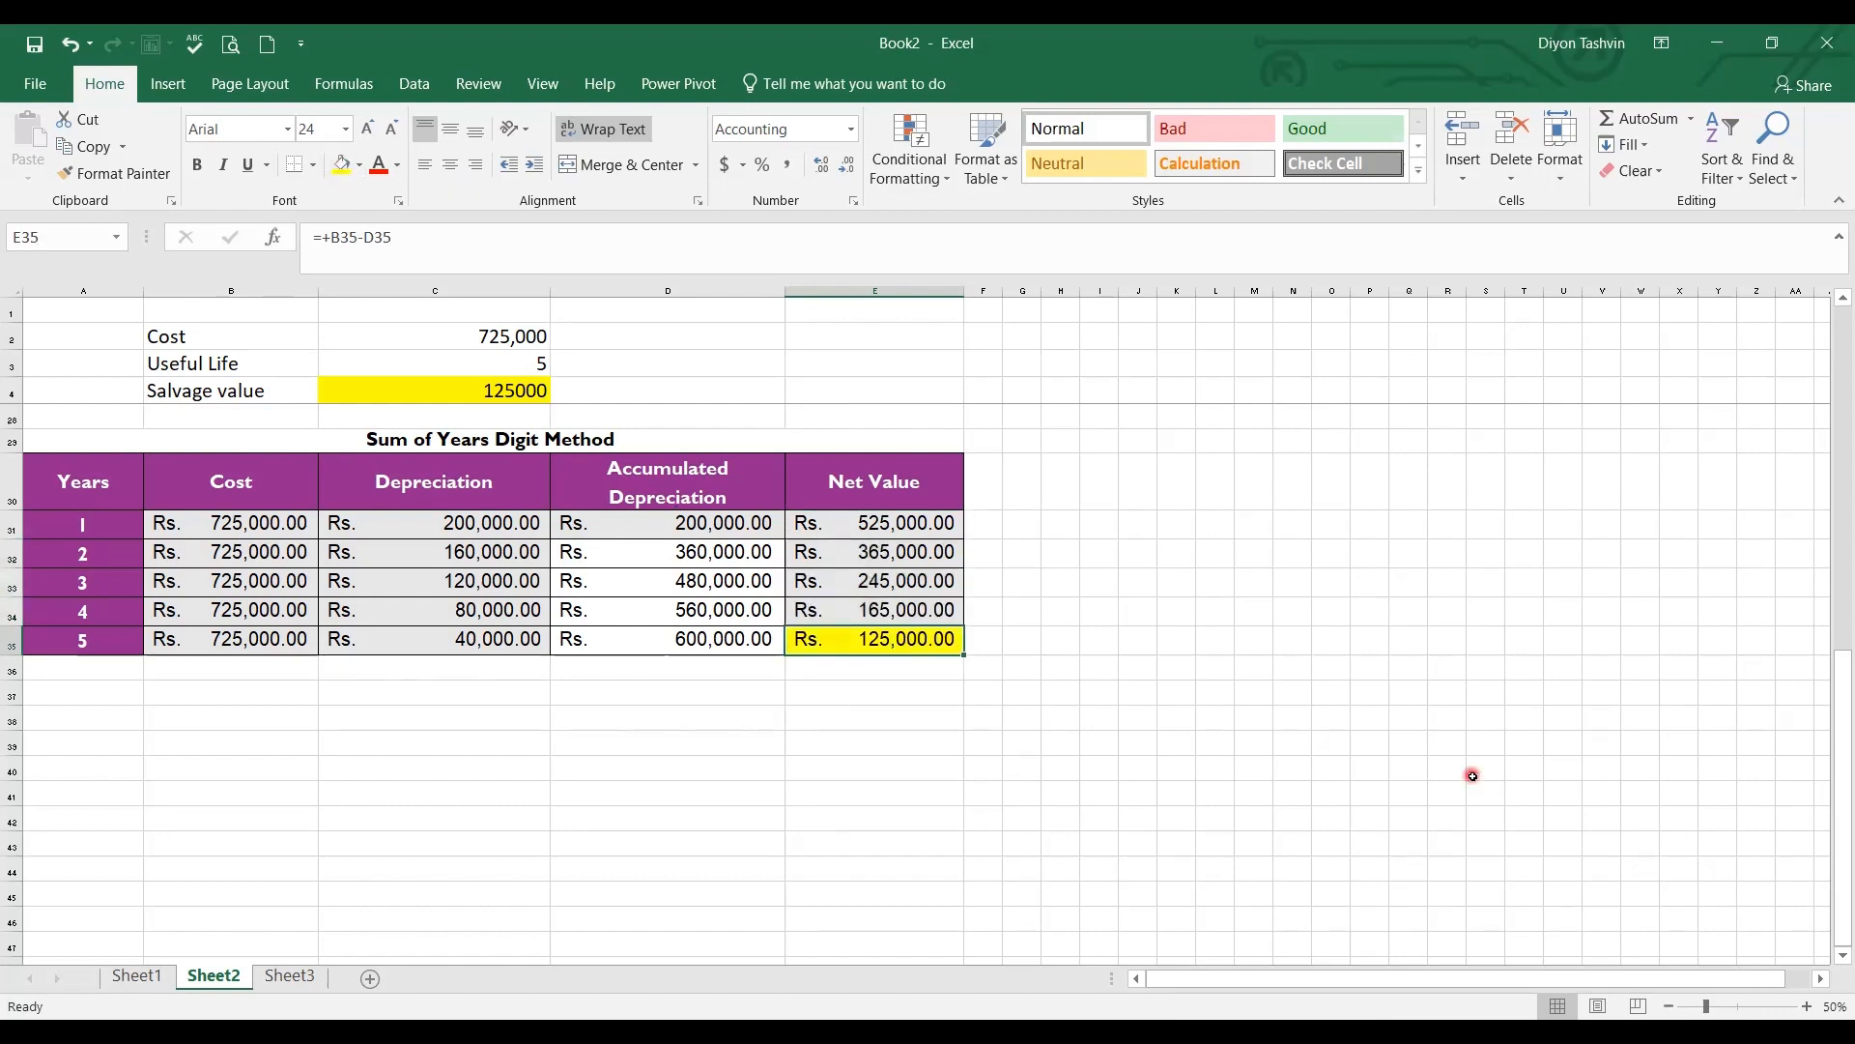
Review the four depreciation tables and the task text, and select empty cell B38 below the Sum of Years Digit table
drag(1846, 683, 1828, 311)
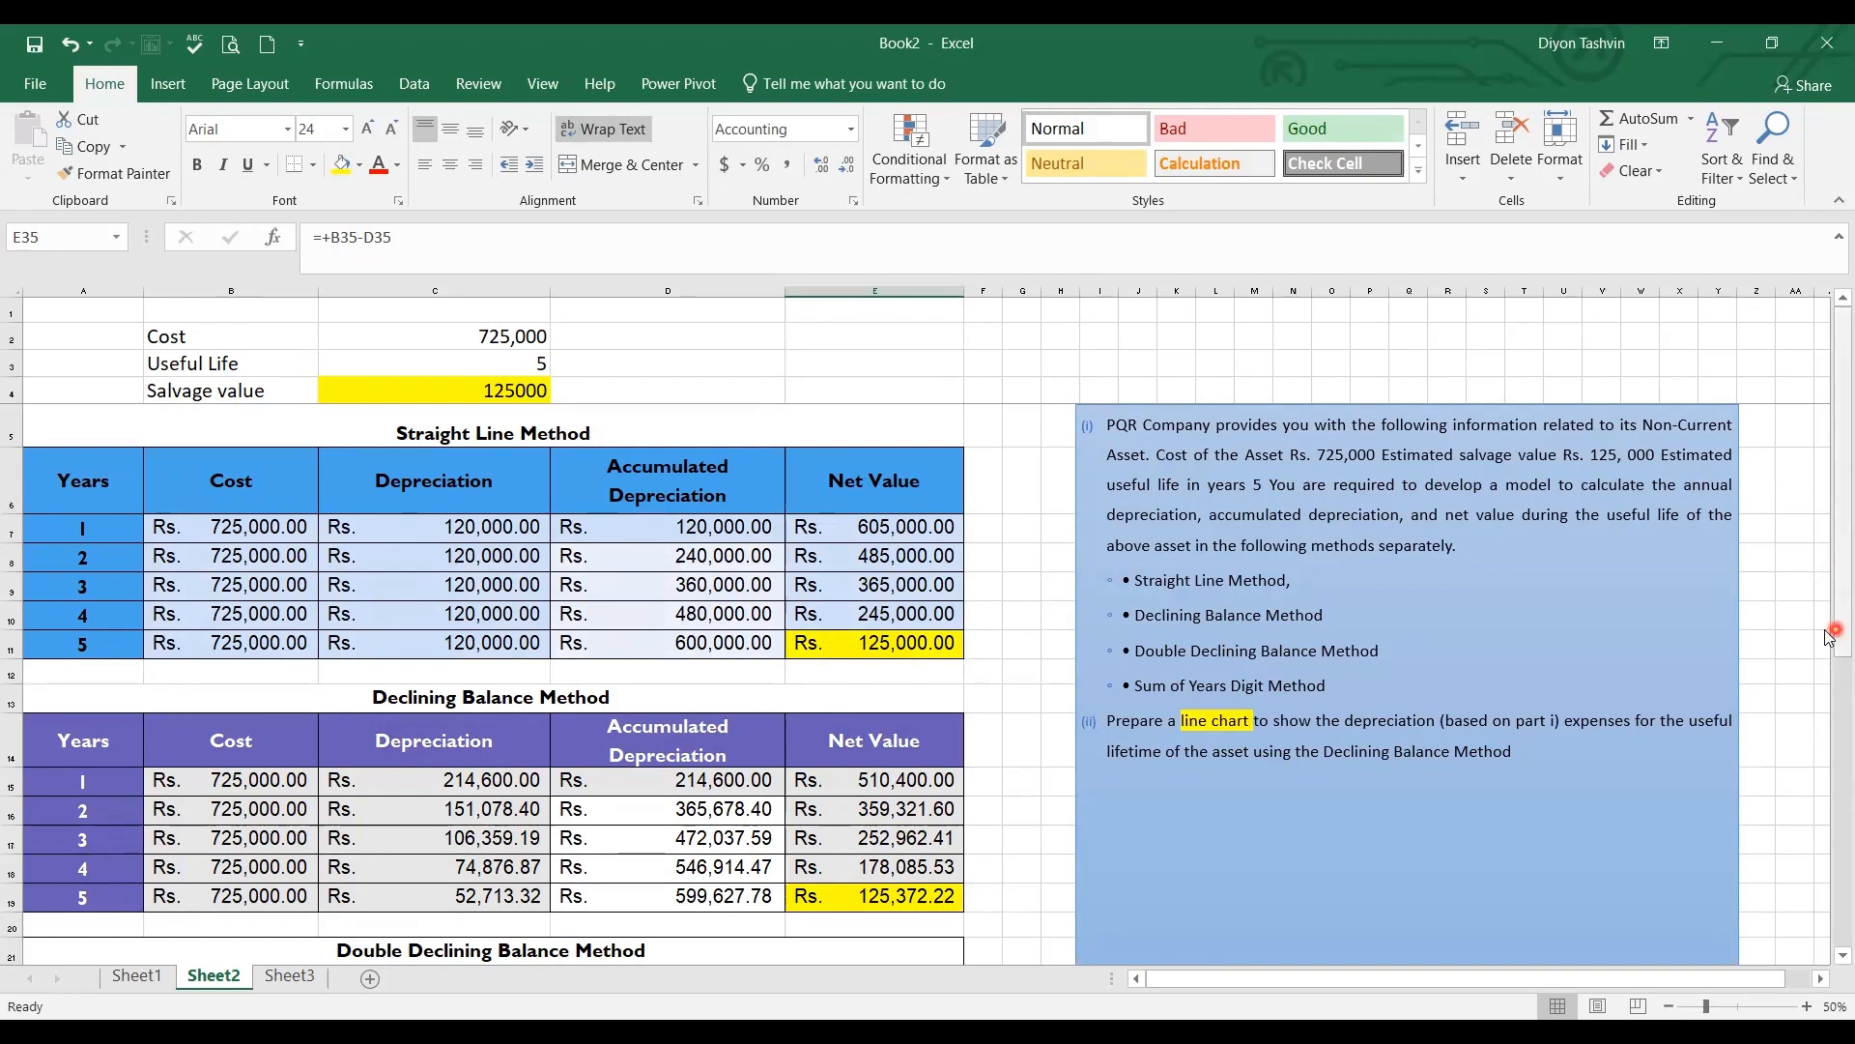
drag(1842, 638, 1831, 996)
drag(1832, 768, 1829, 478)
drag(1829, 471, 1830, 914)
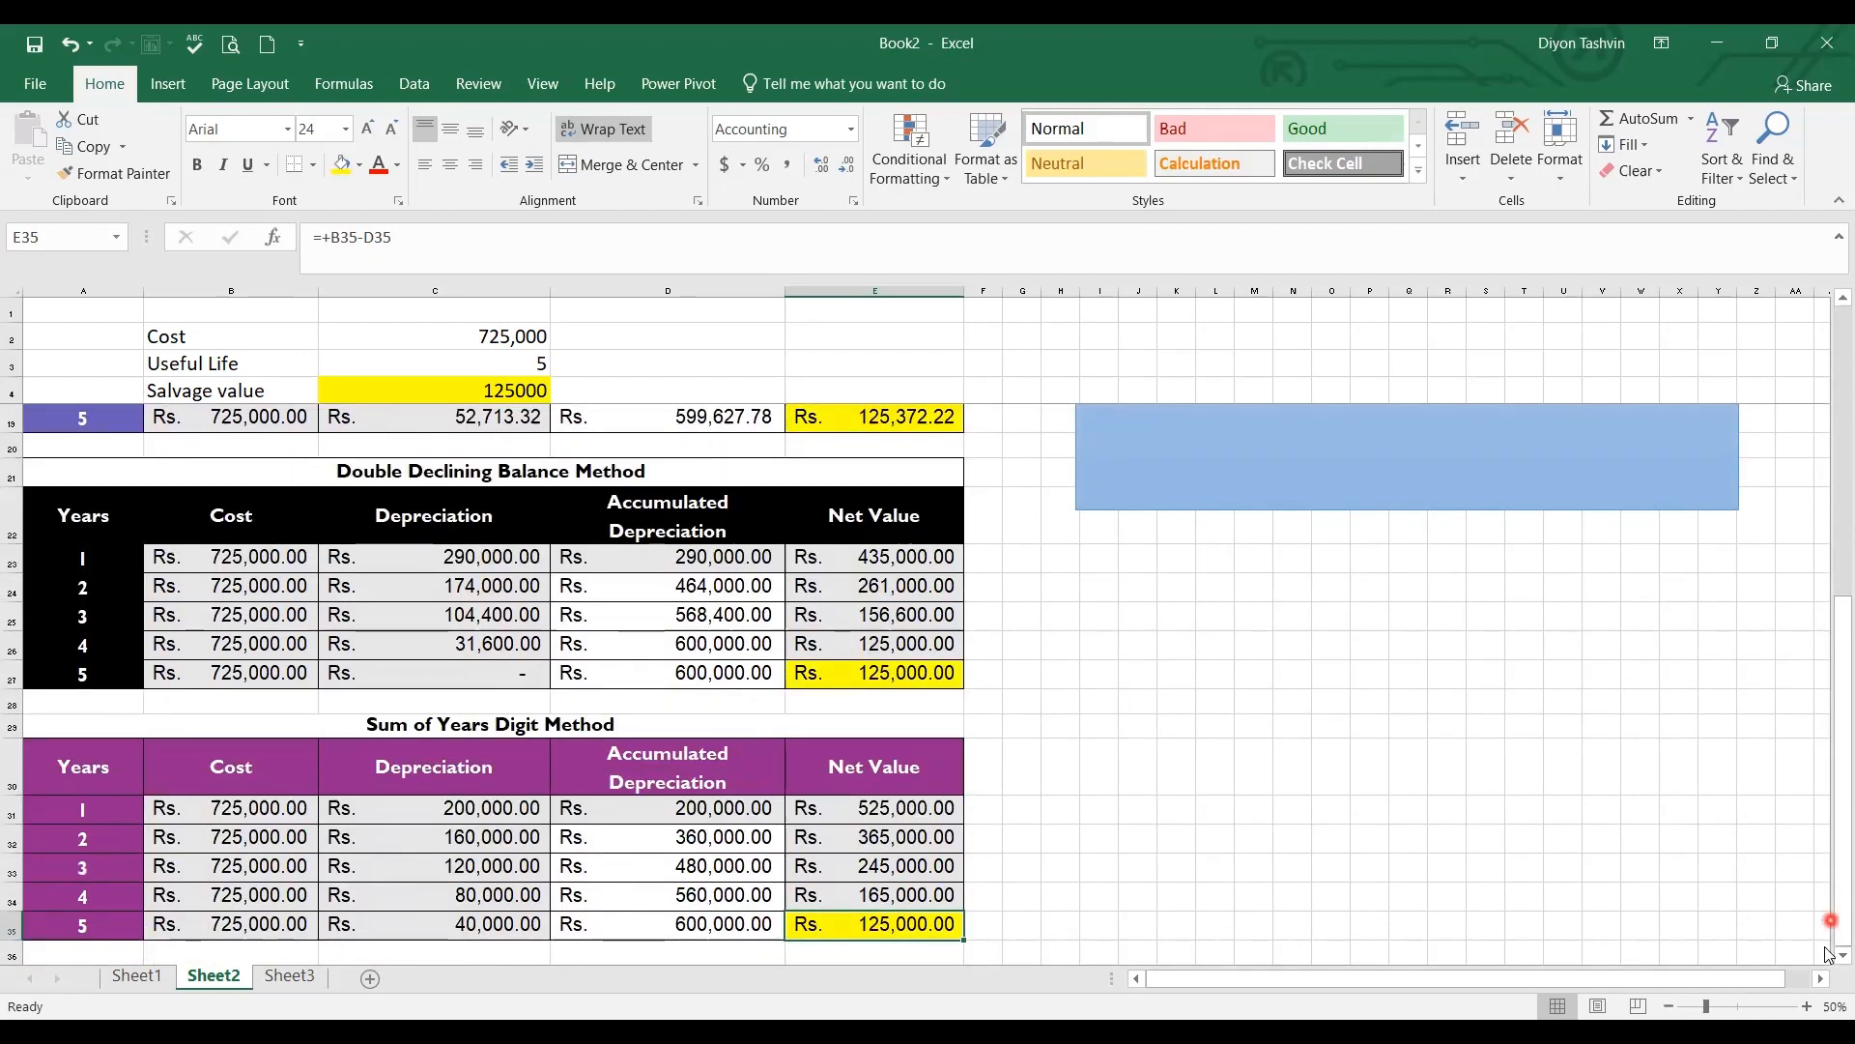
click(1843, 956)
click(1842, 955)
click(1843, 956)
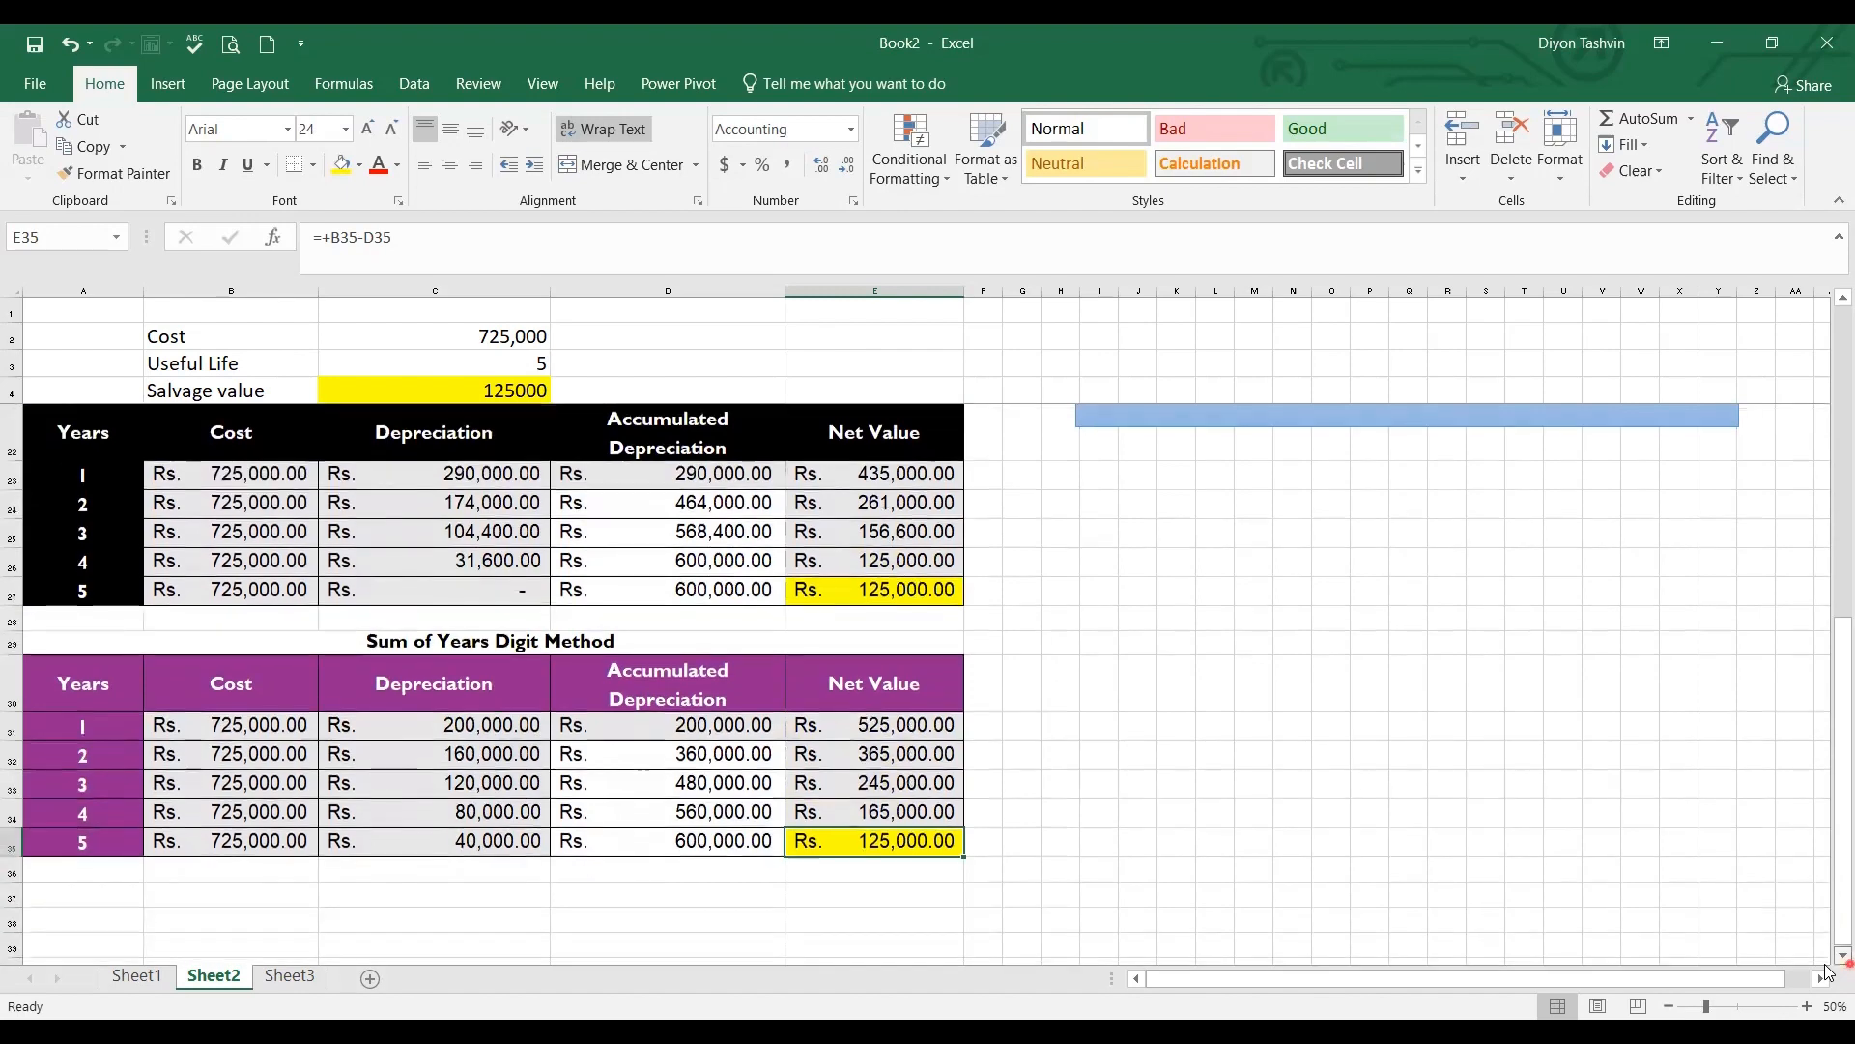
click(1843, 956)
click(257, 869)
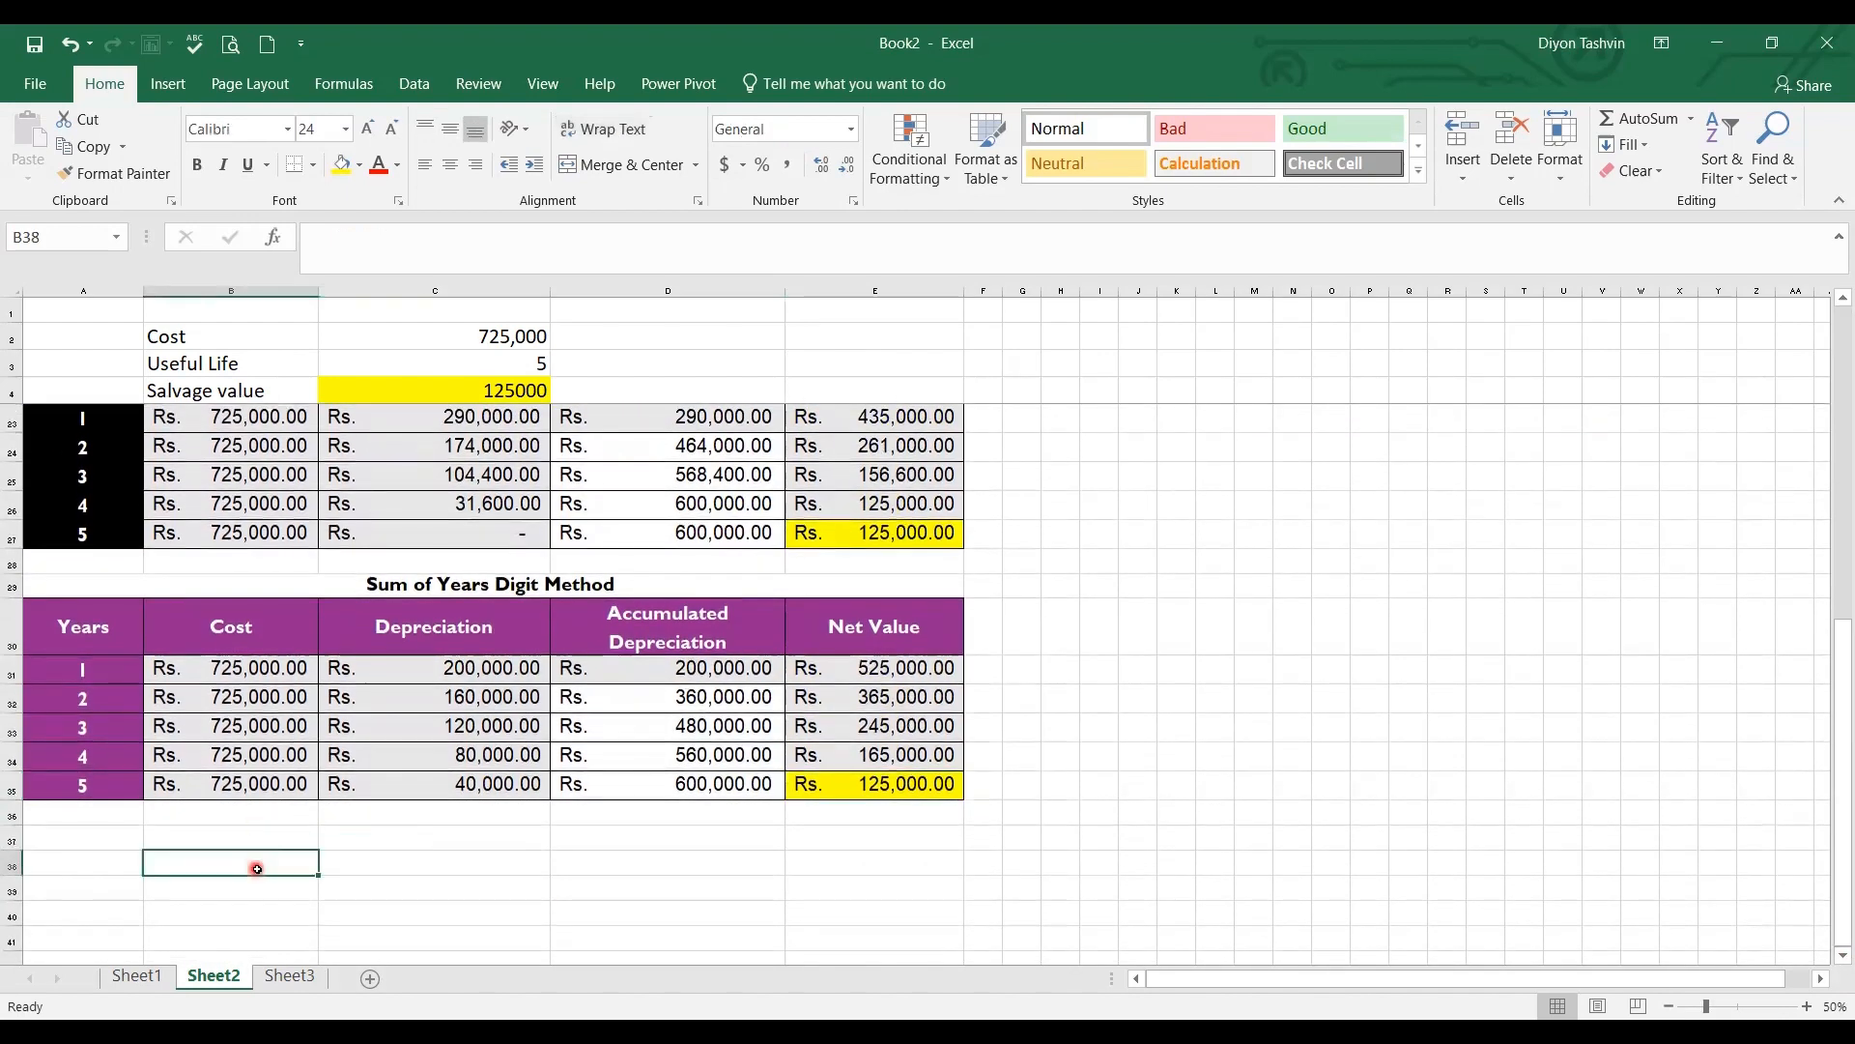
Enter the method headers SLN, DB, DDB and SYD across B38:E38 below the Sum of Years Digit table
text(S)
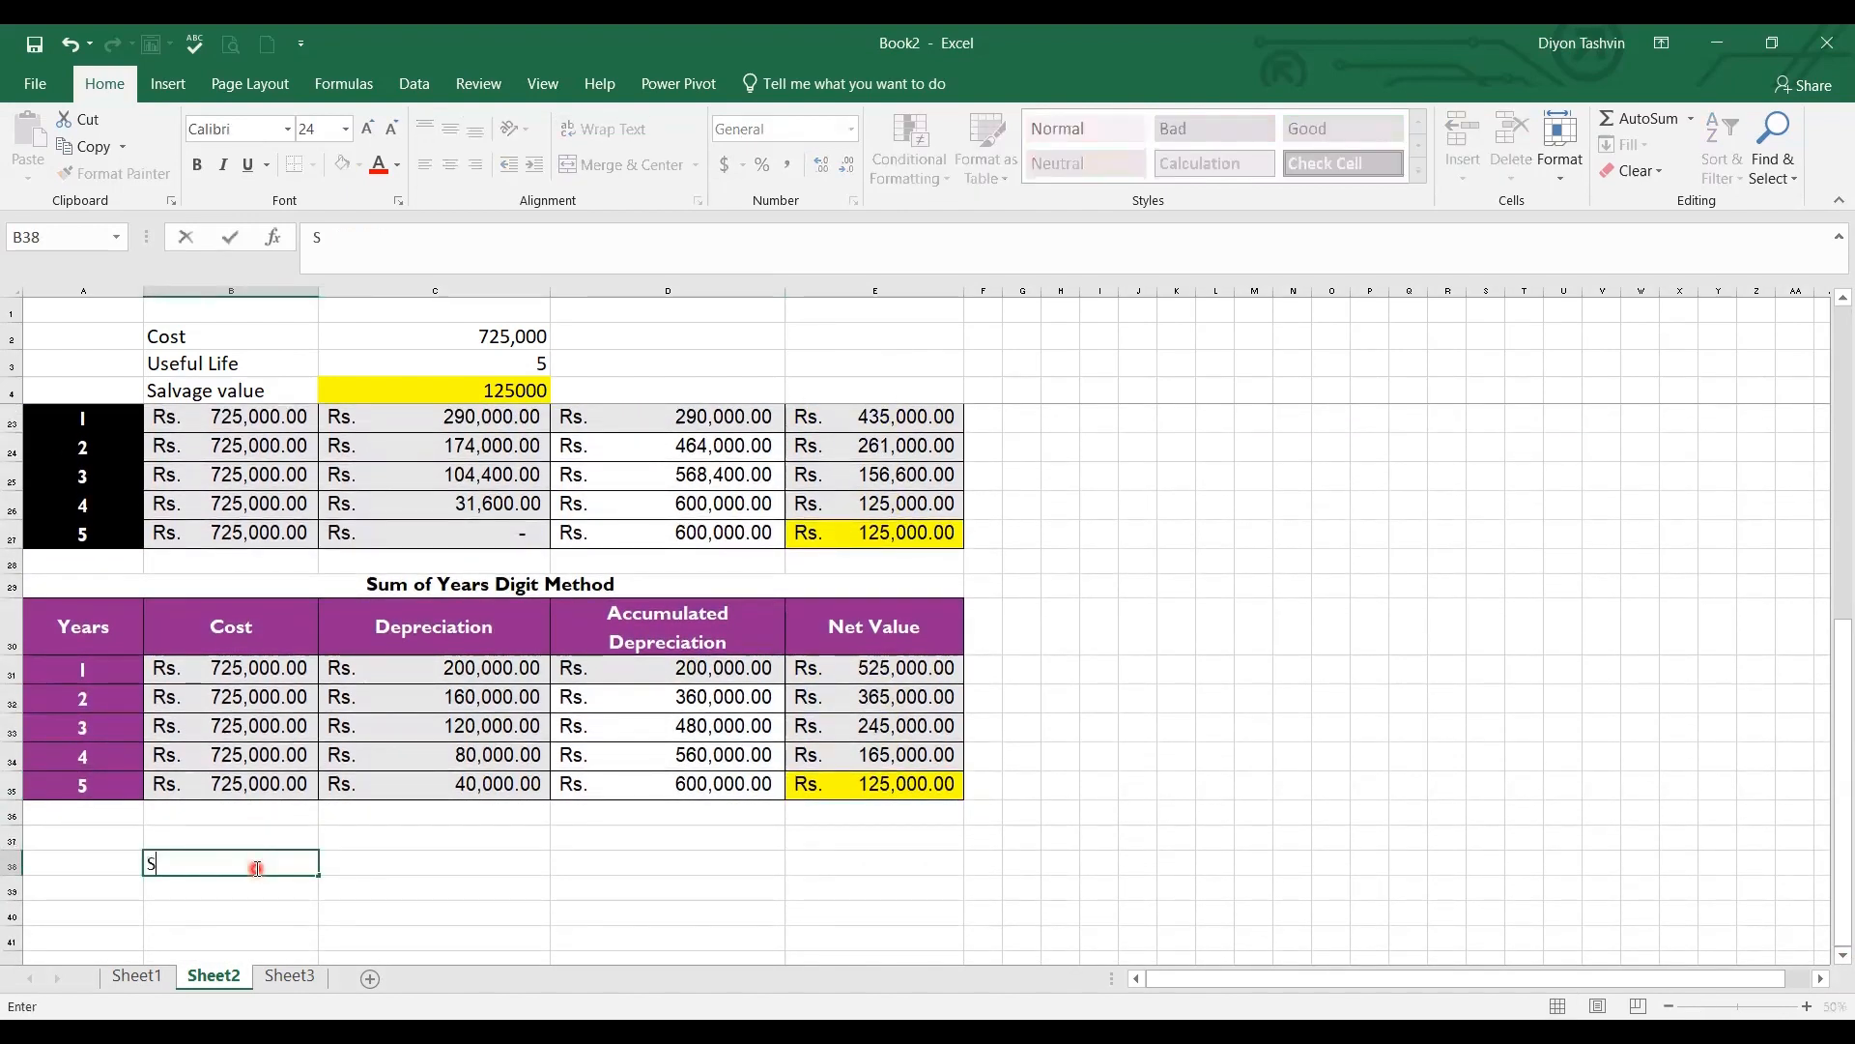
text(LN)
click(414, 862)
text(D)
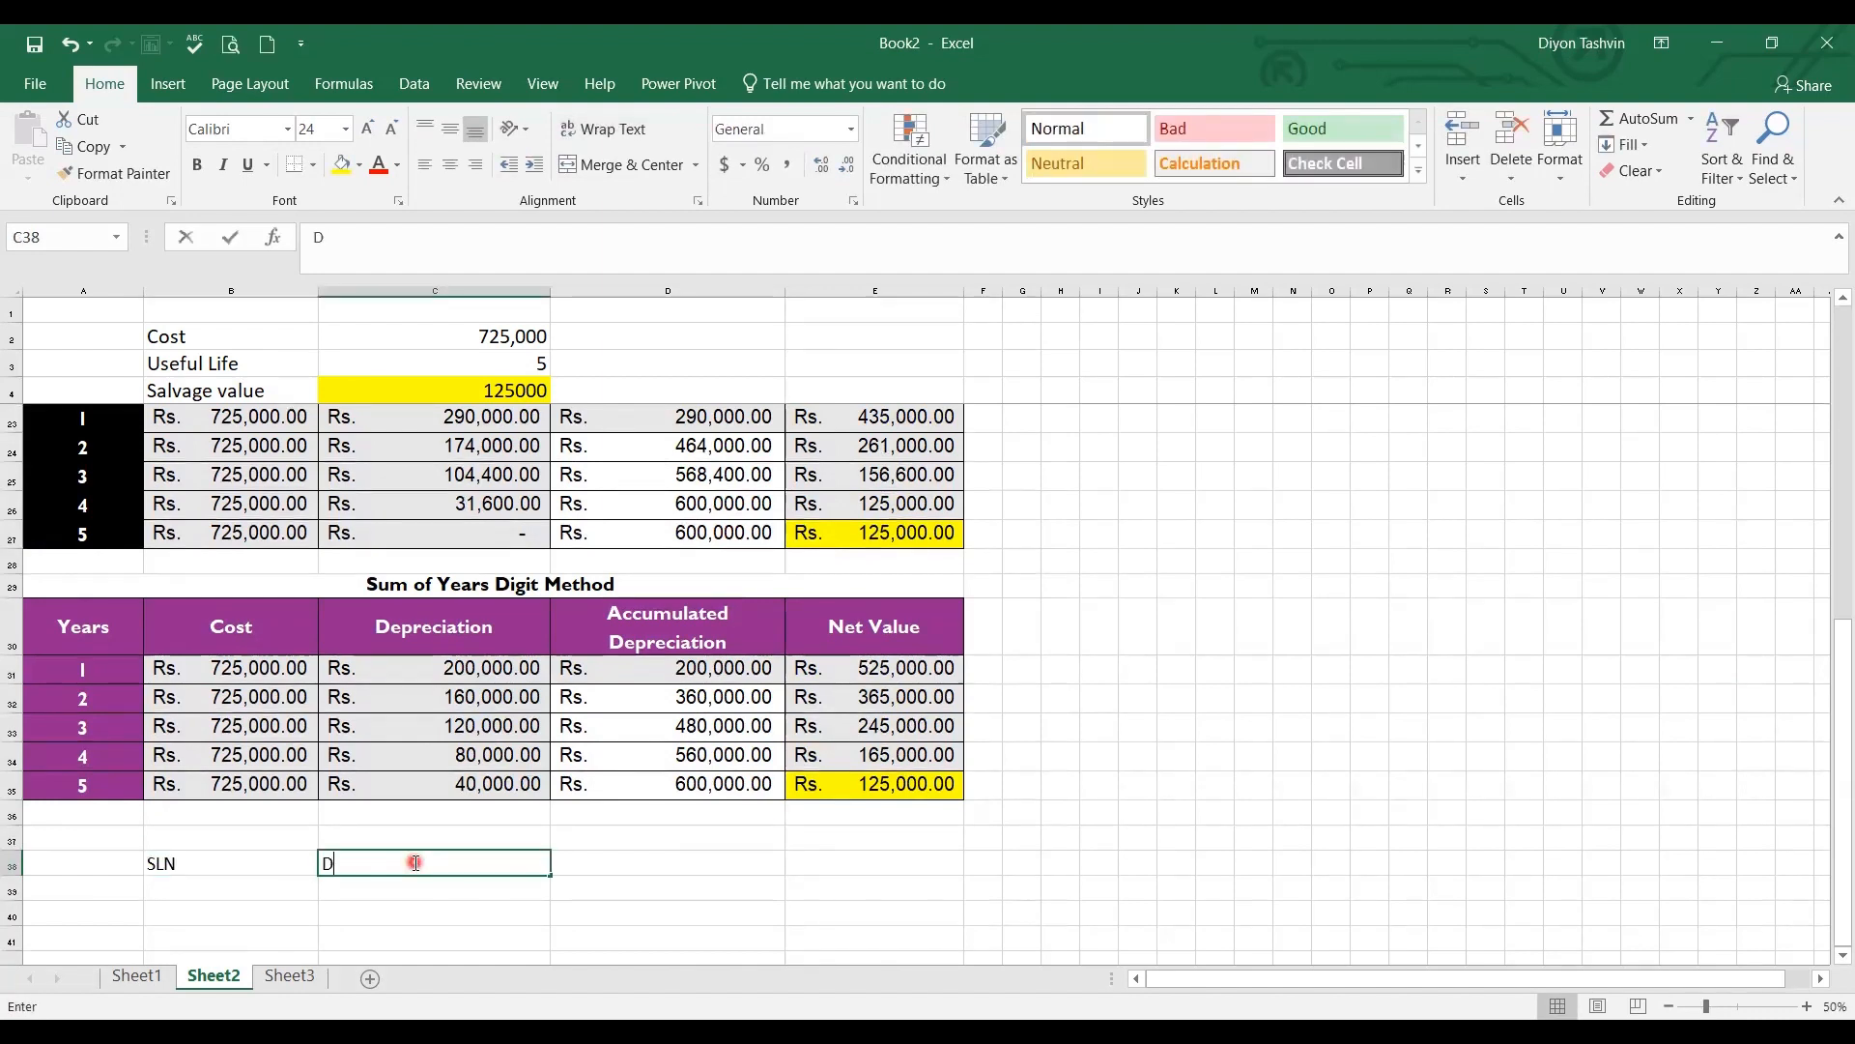
text(B)
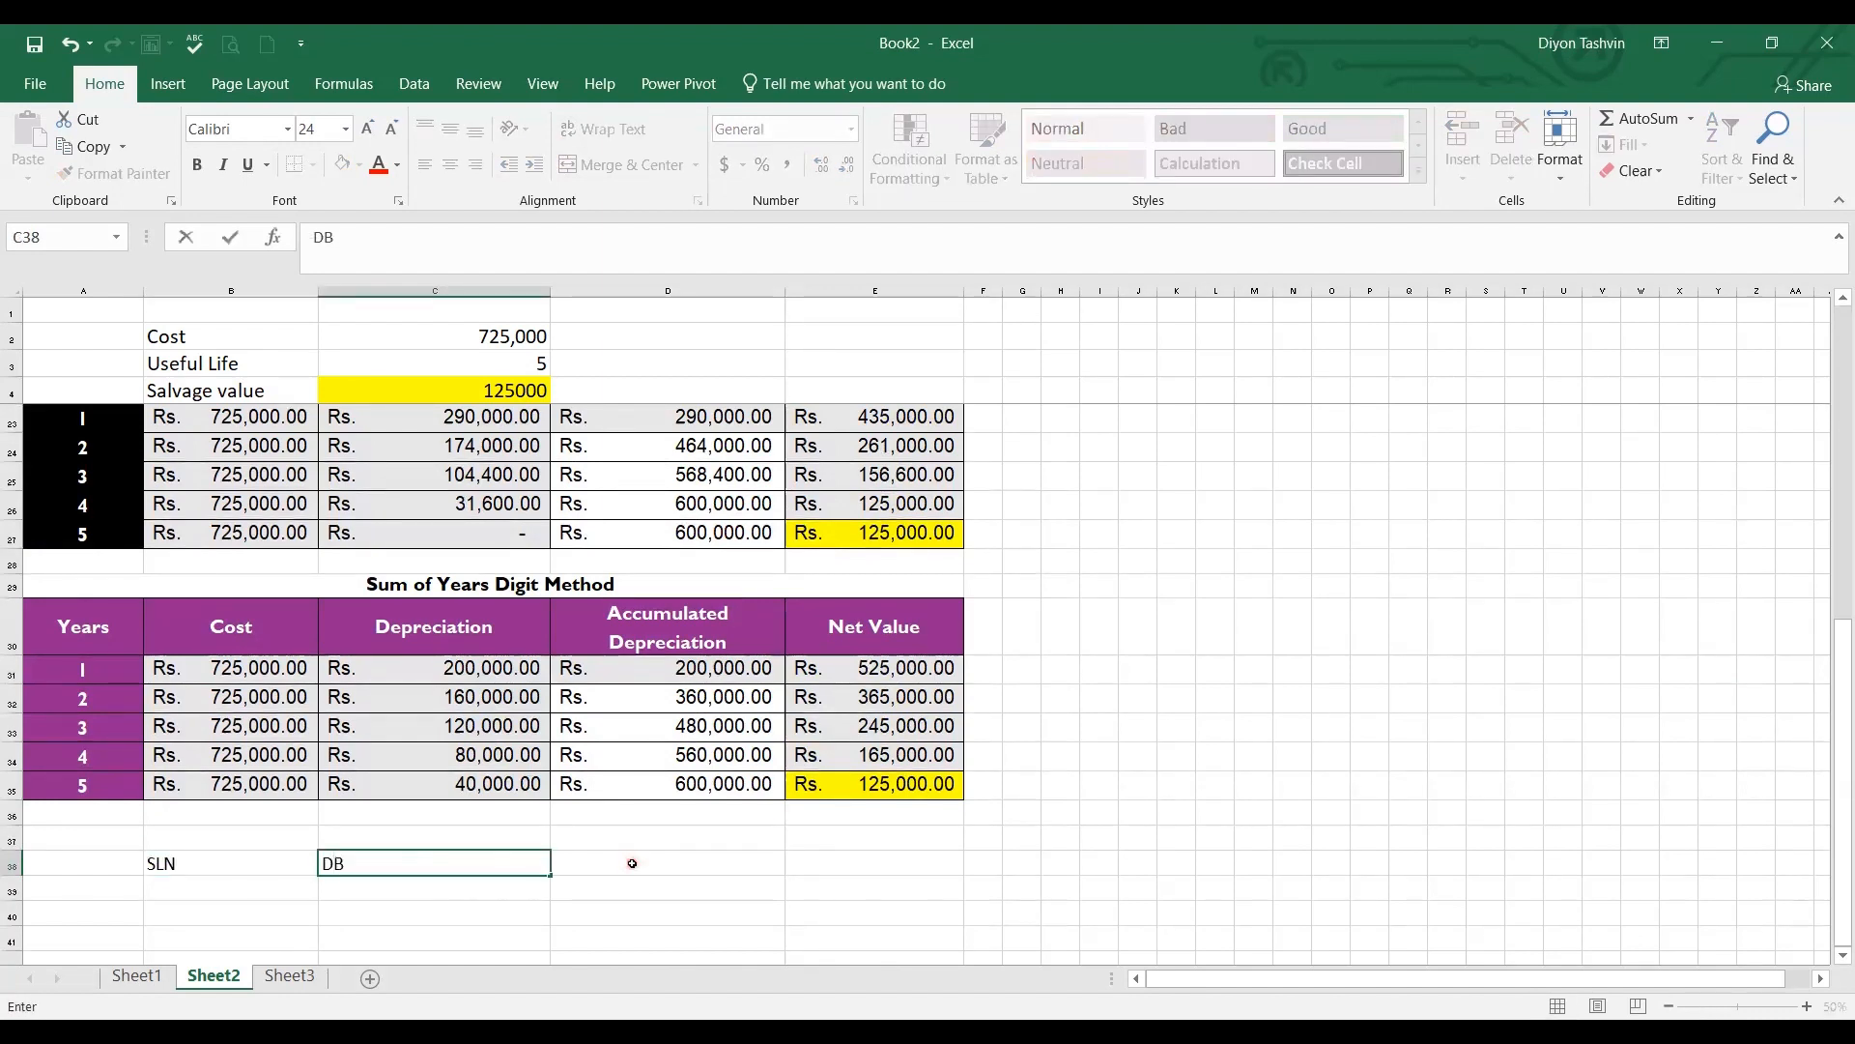
click(633, 862)
text(D)
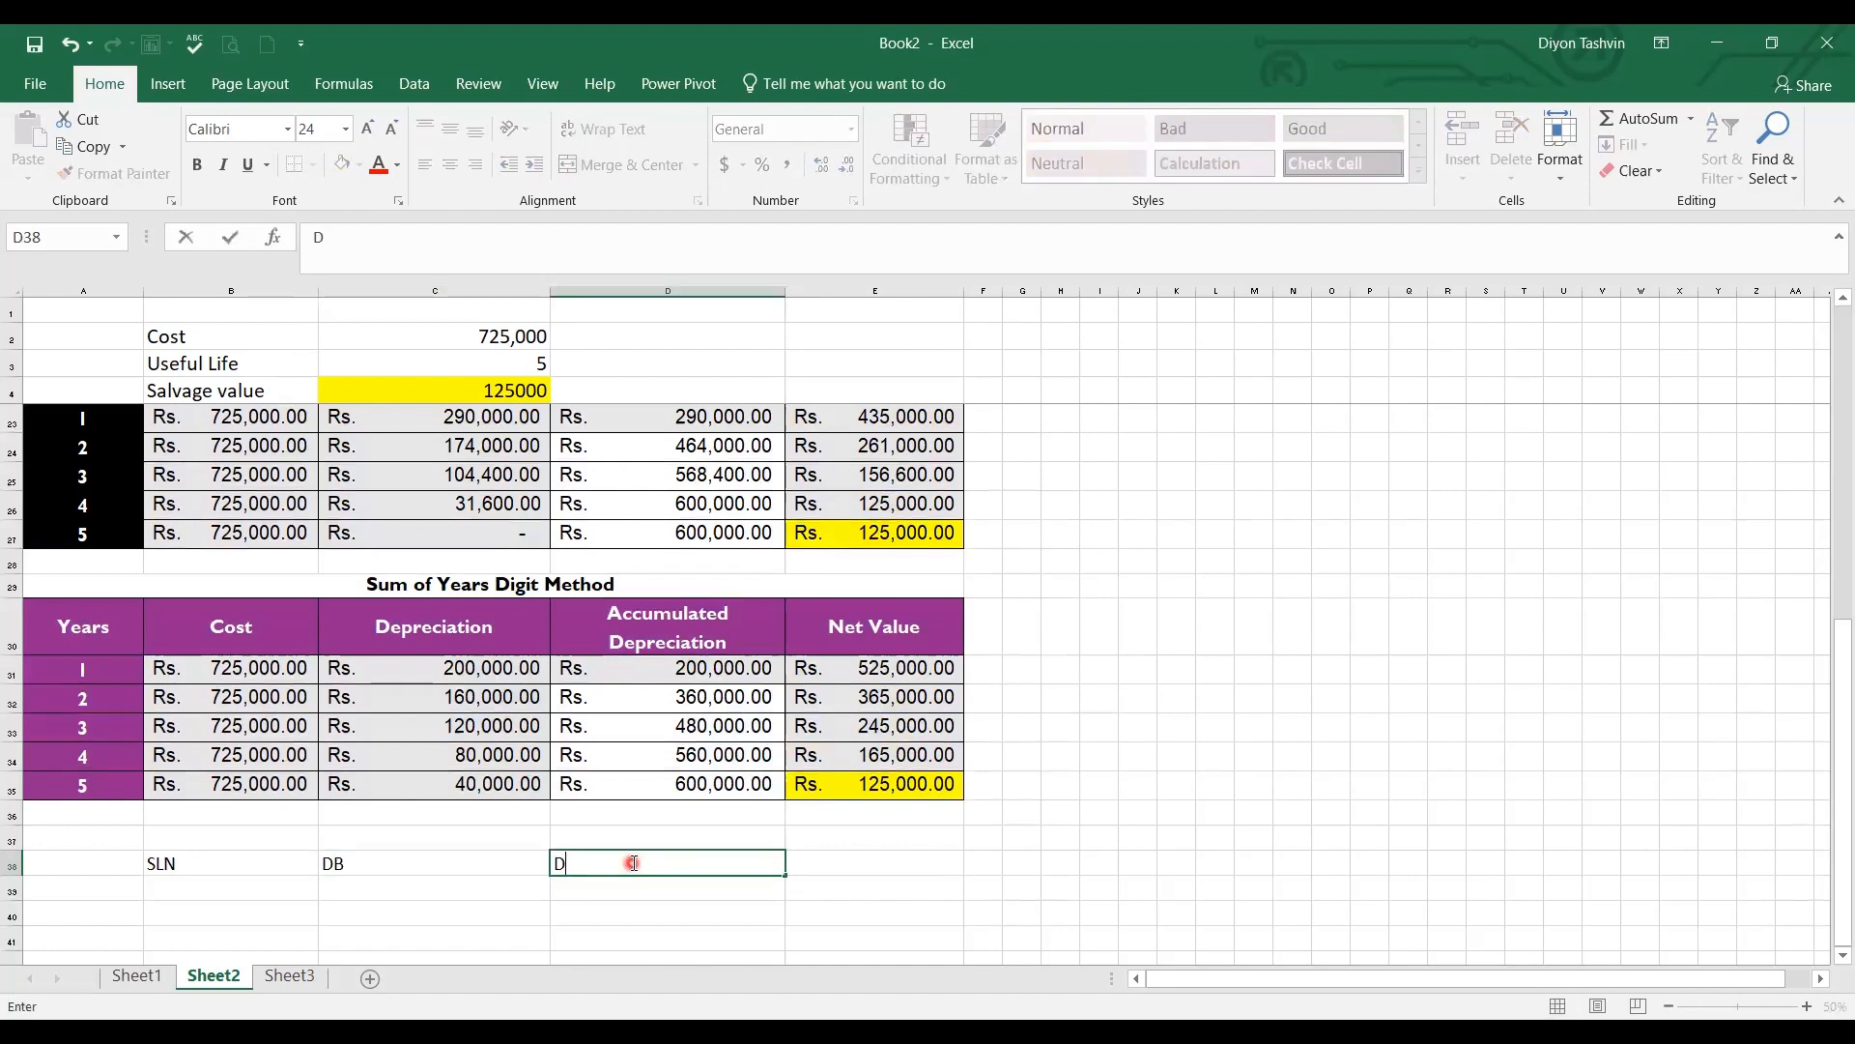
text(DB)
click(875, 870)
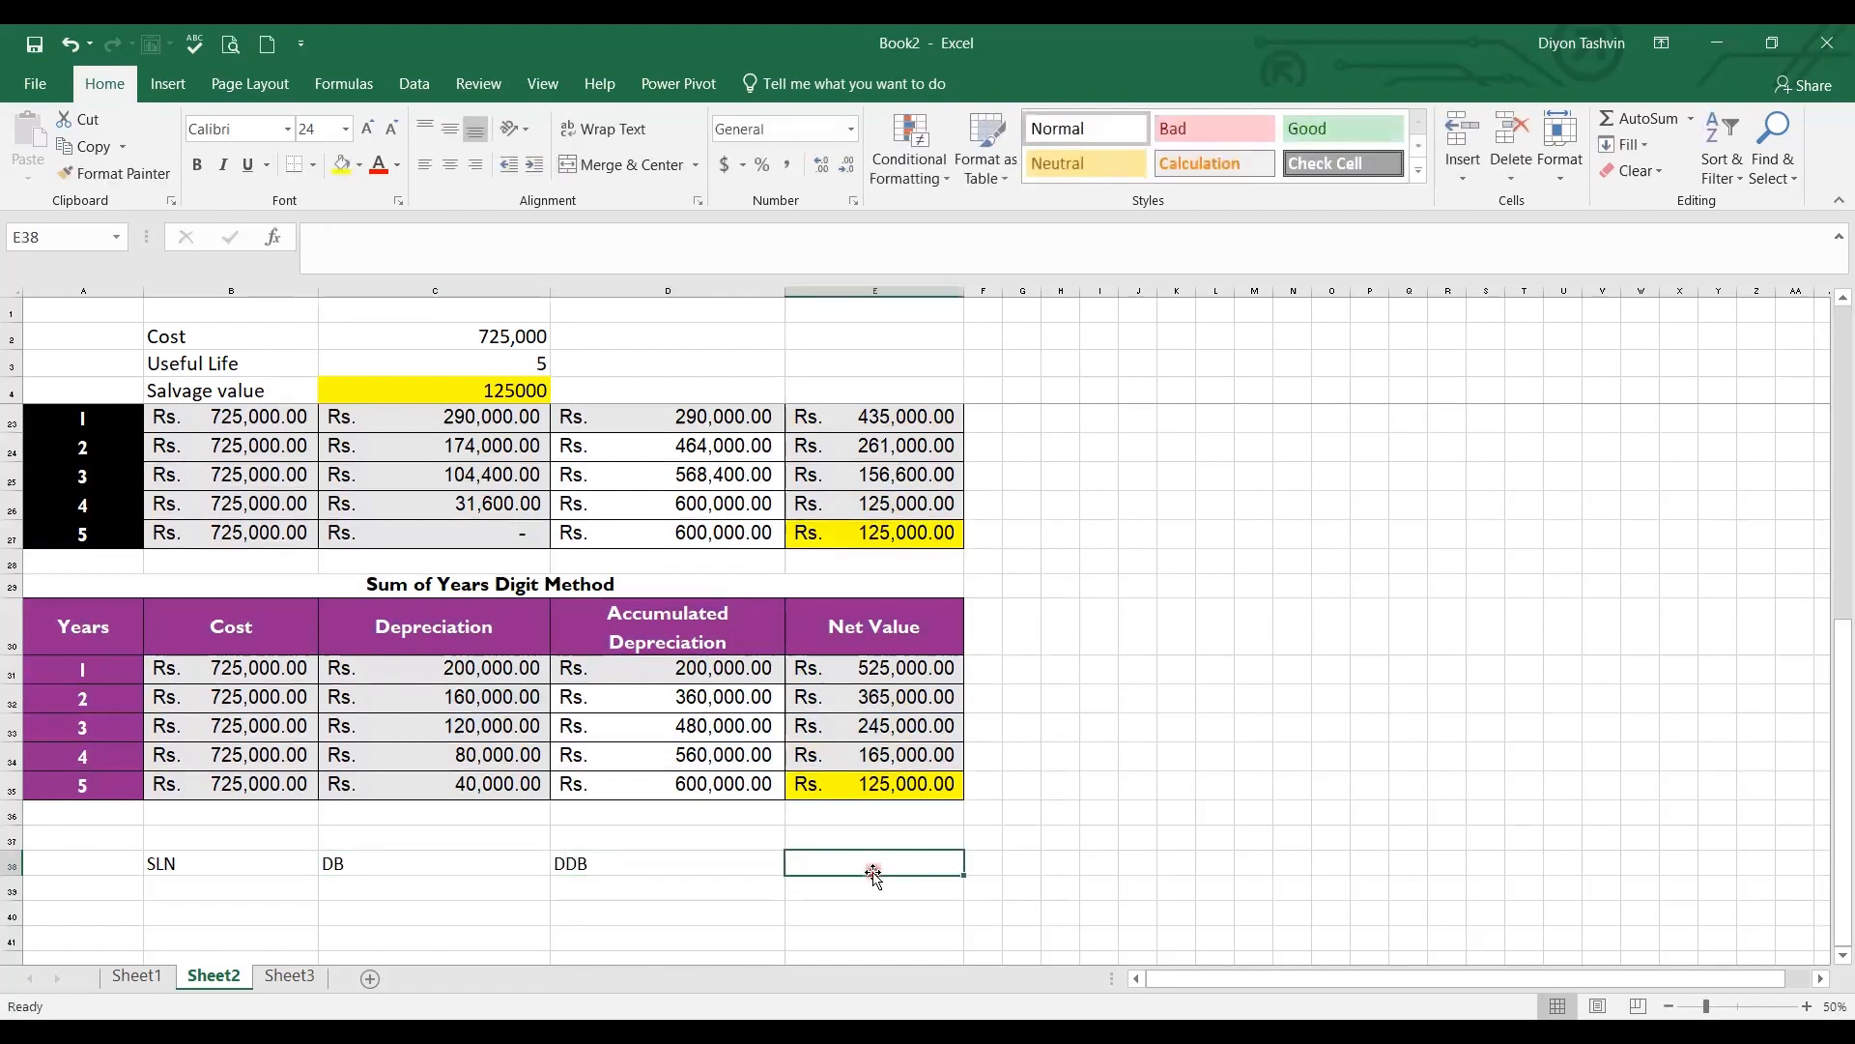
text(S)
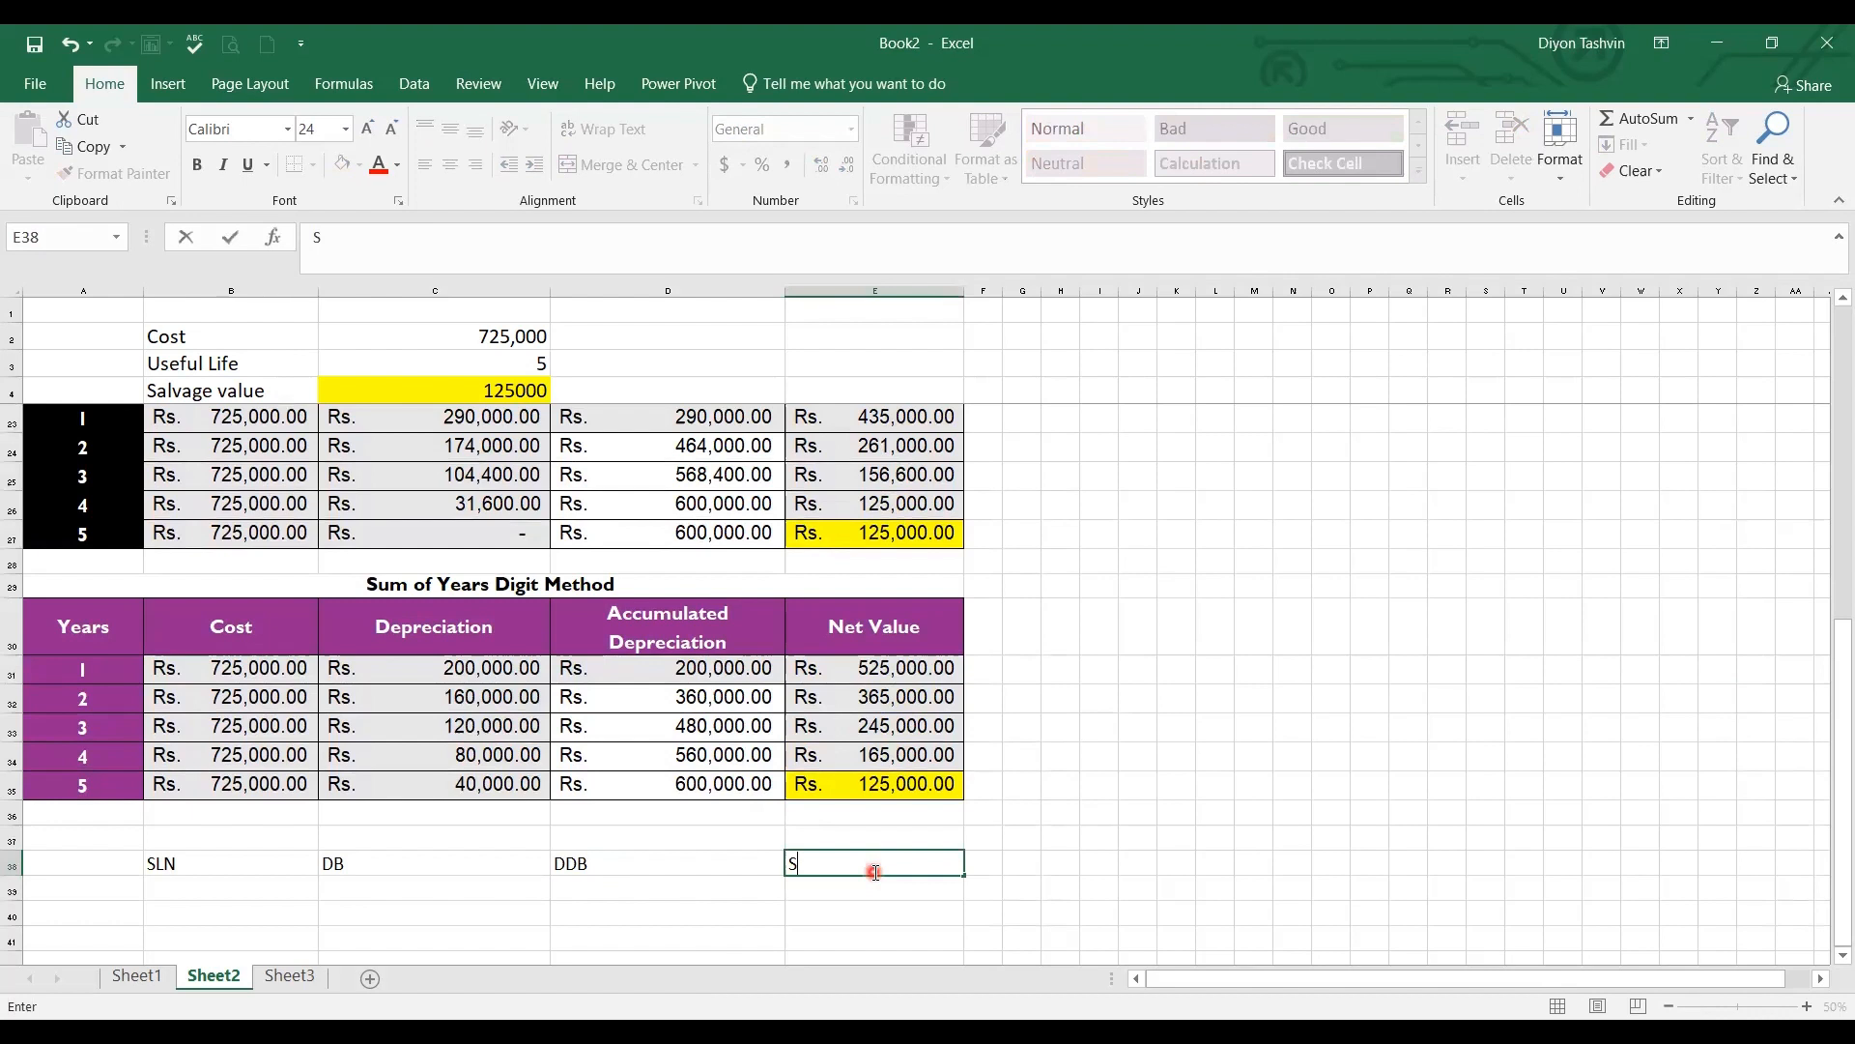
text(YD)
Label A38 as YEAR and fill the year numbers 1 to 5 down A39:A43
click(79, 869)
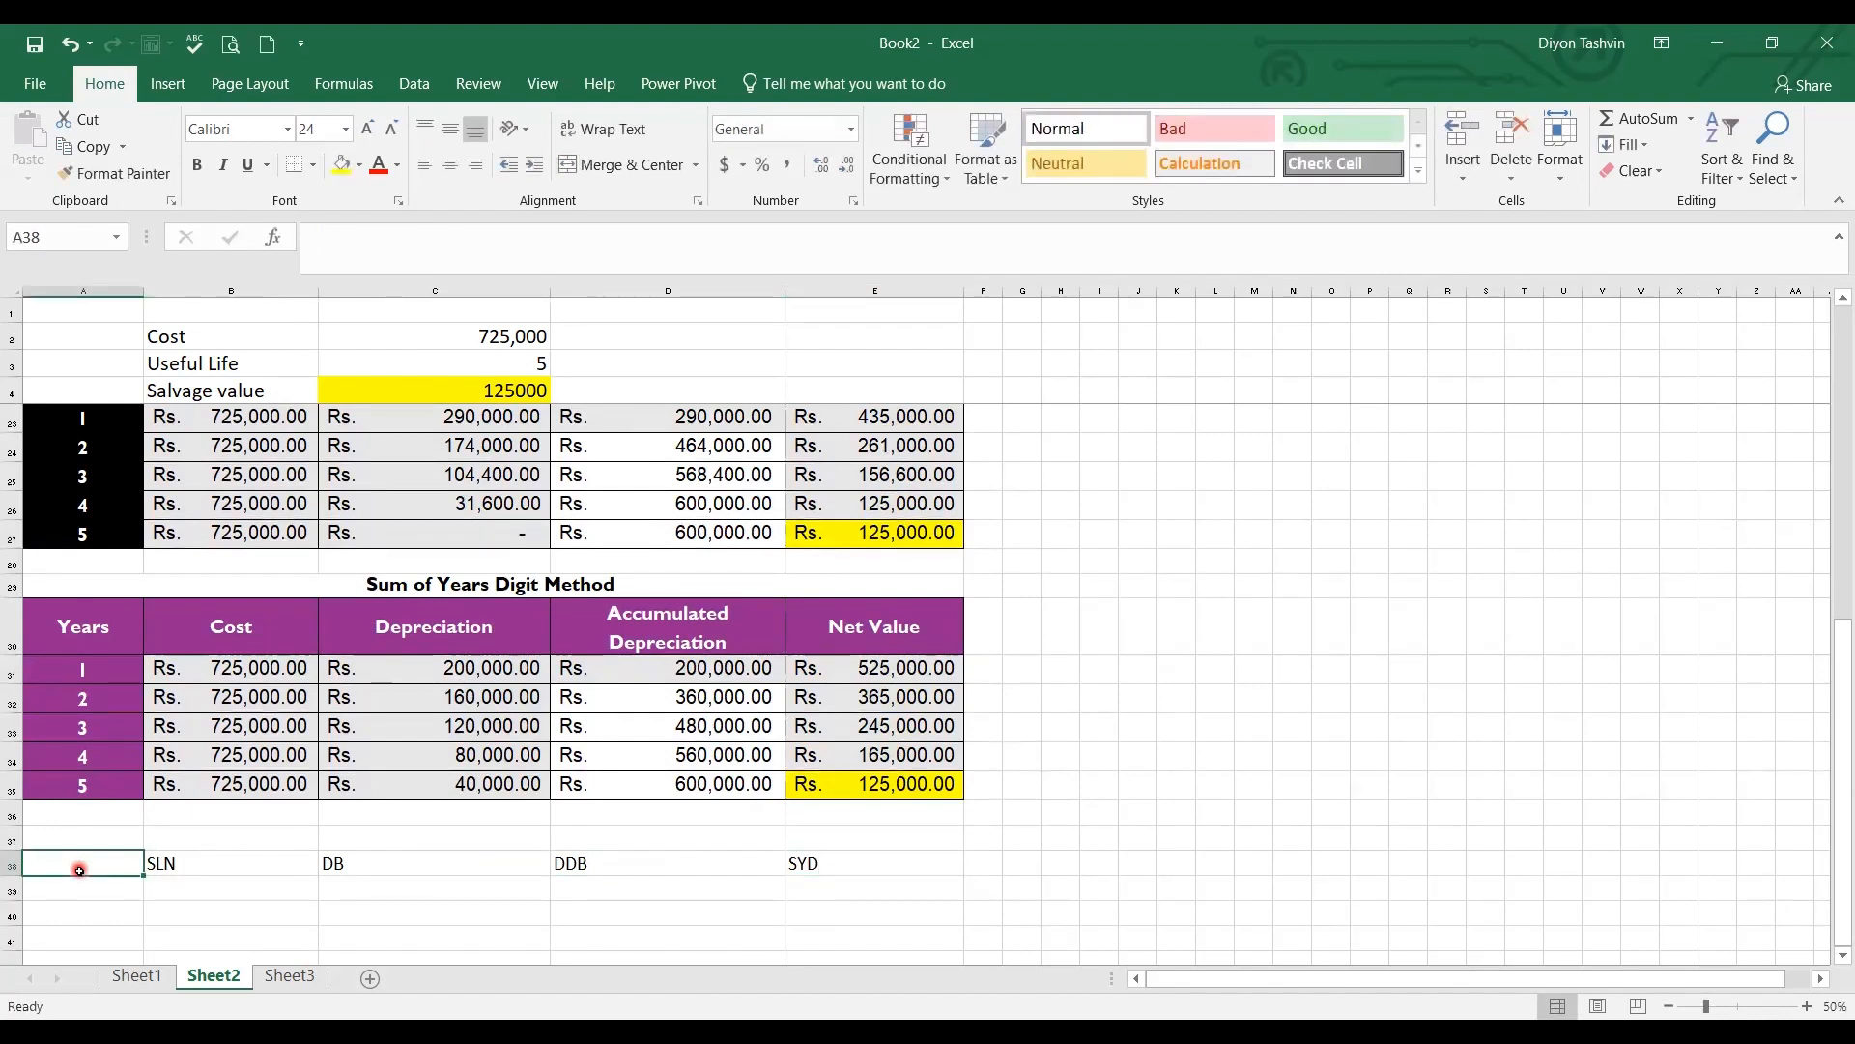
text(Y)
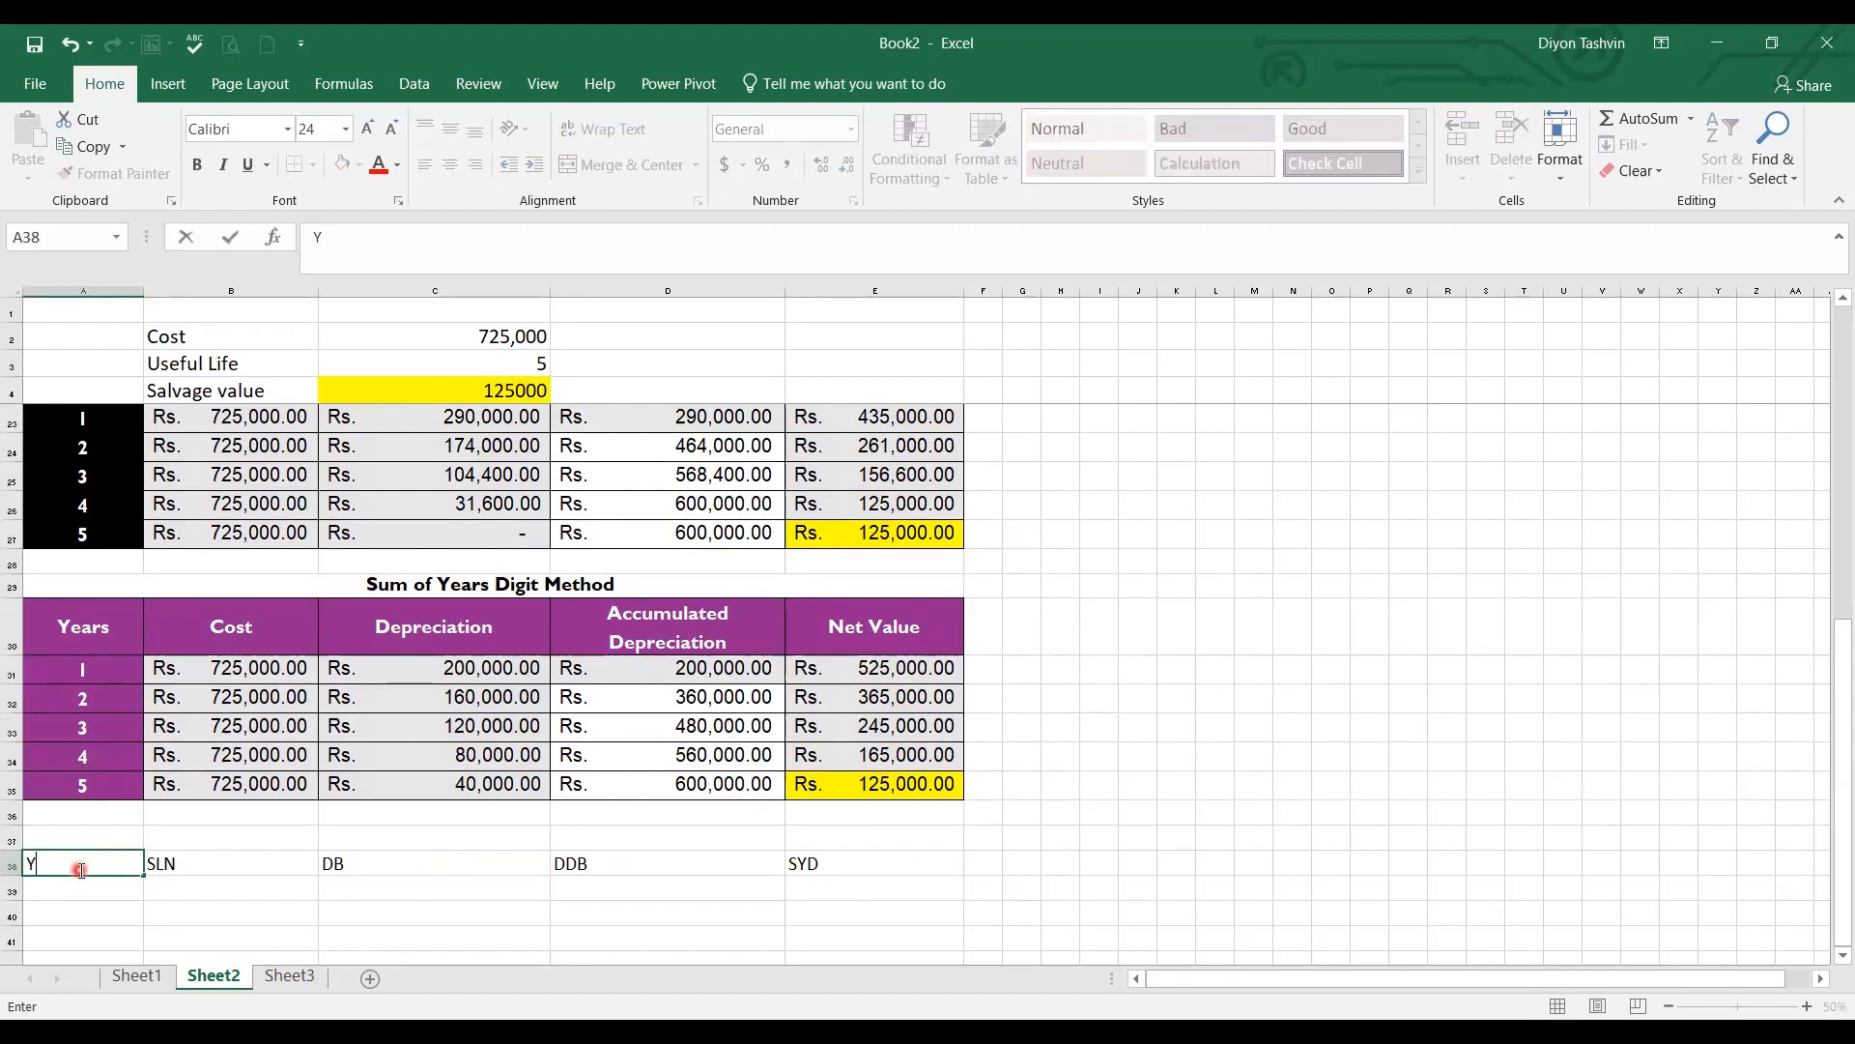
text(EAR)
click(61, 888)
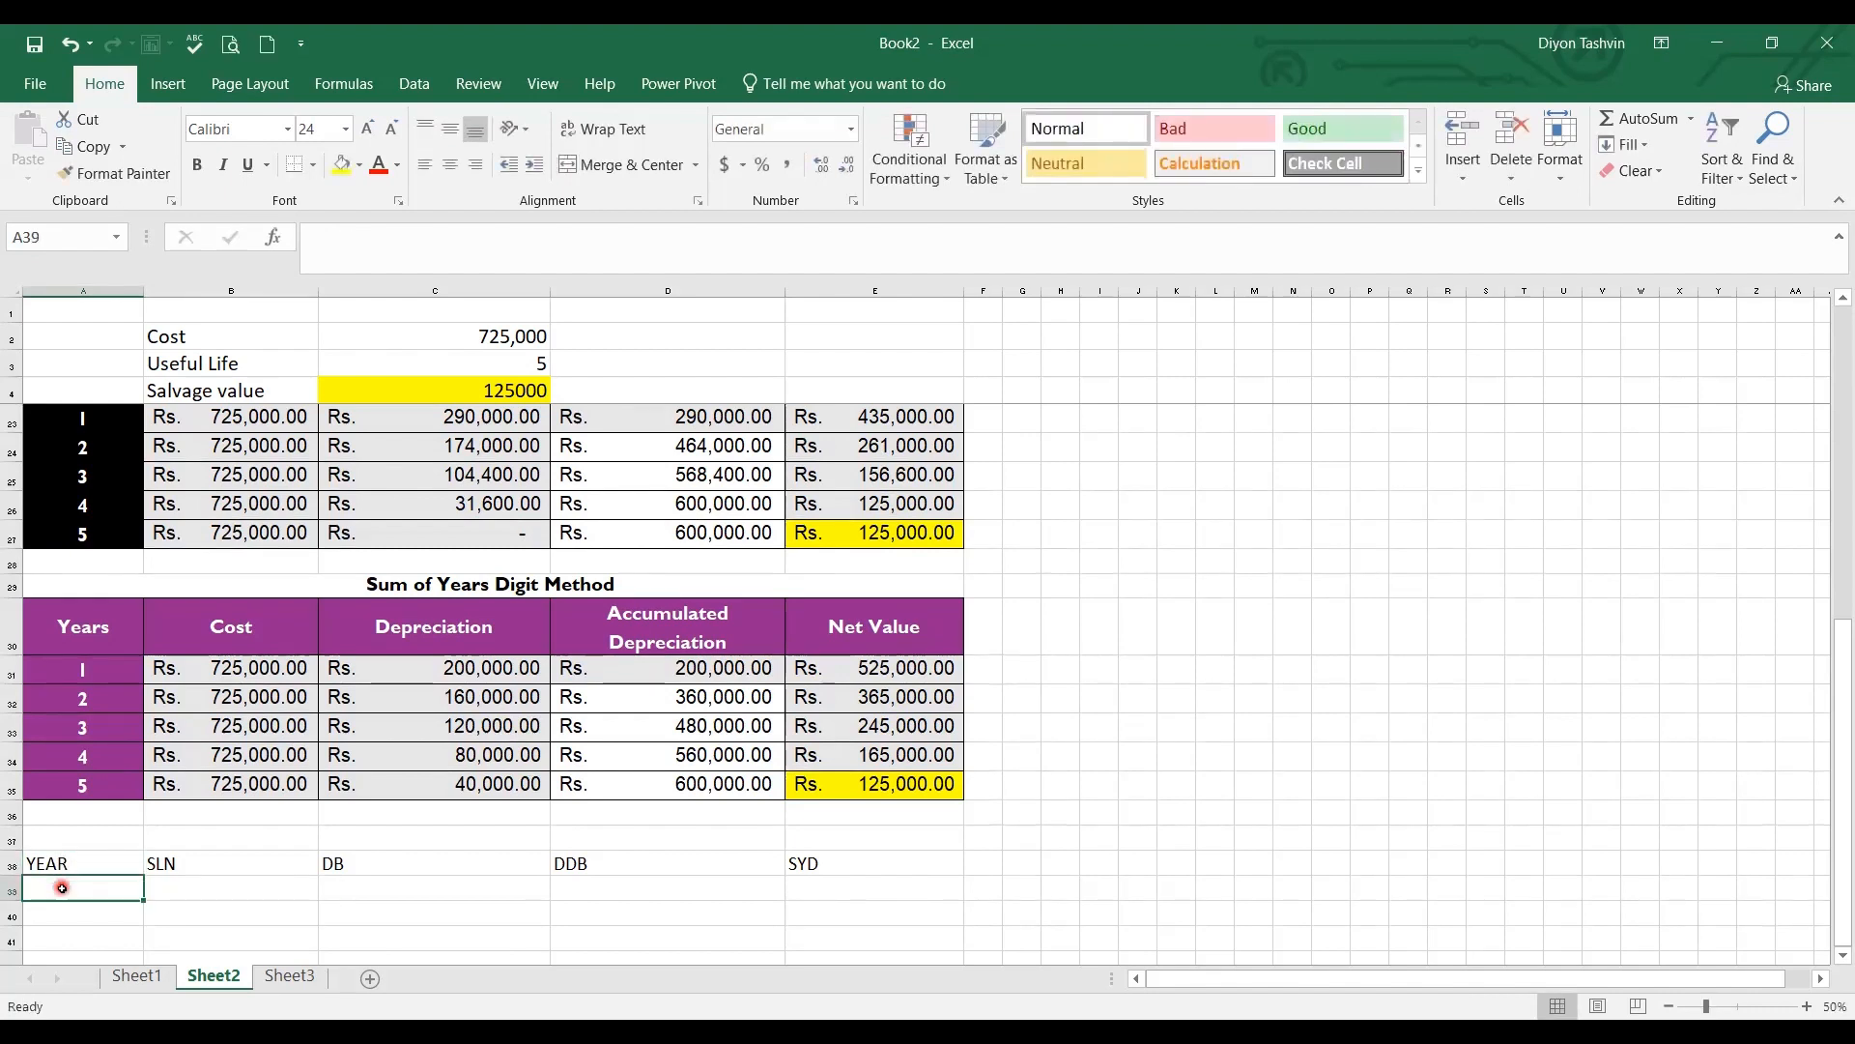
text(1)
key(ctrl+Return)
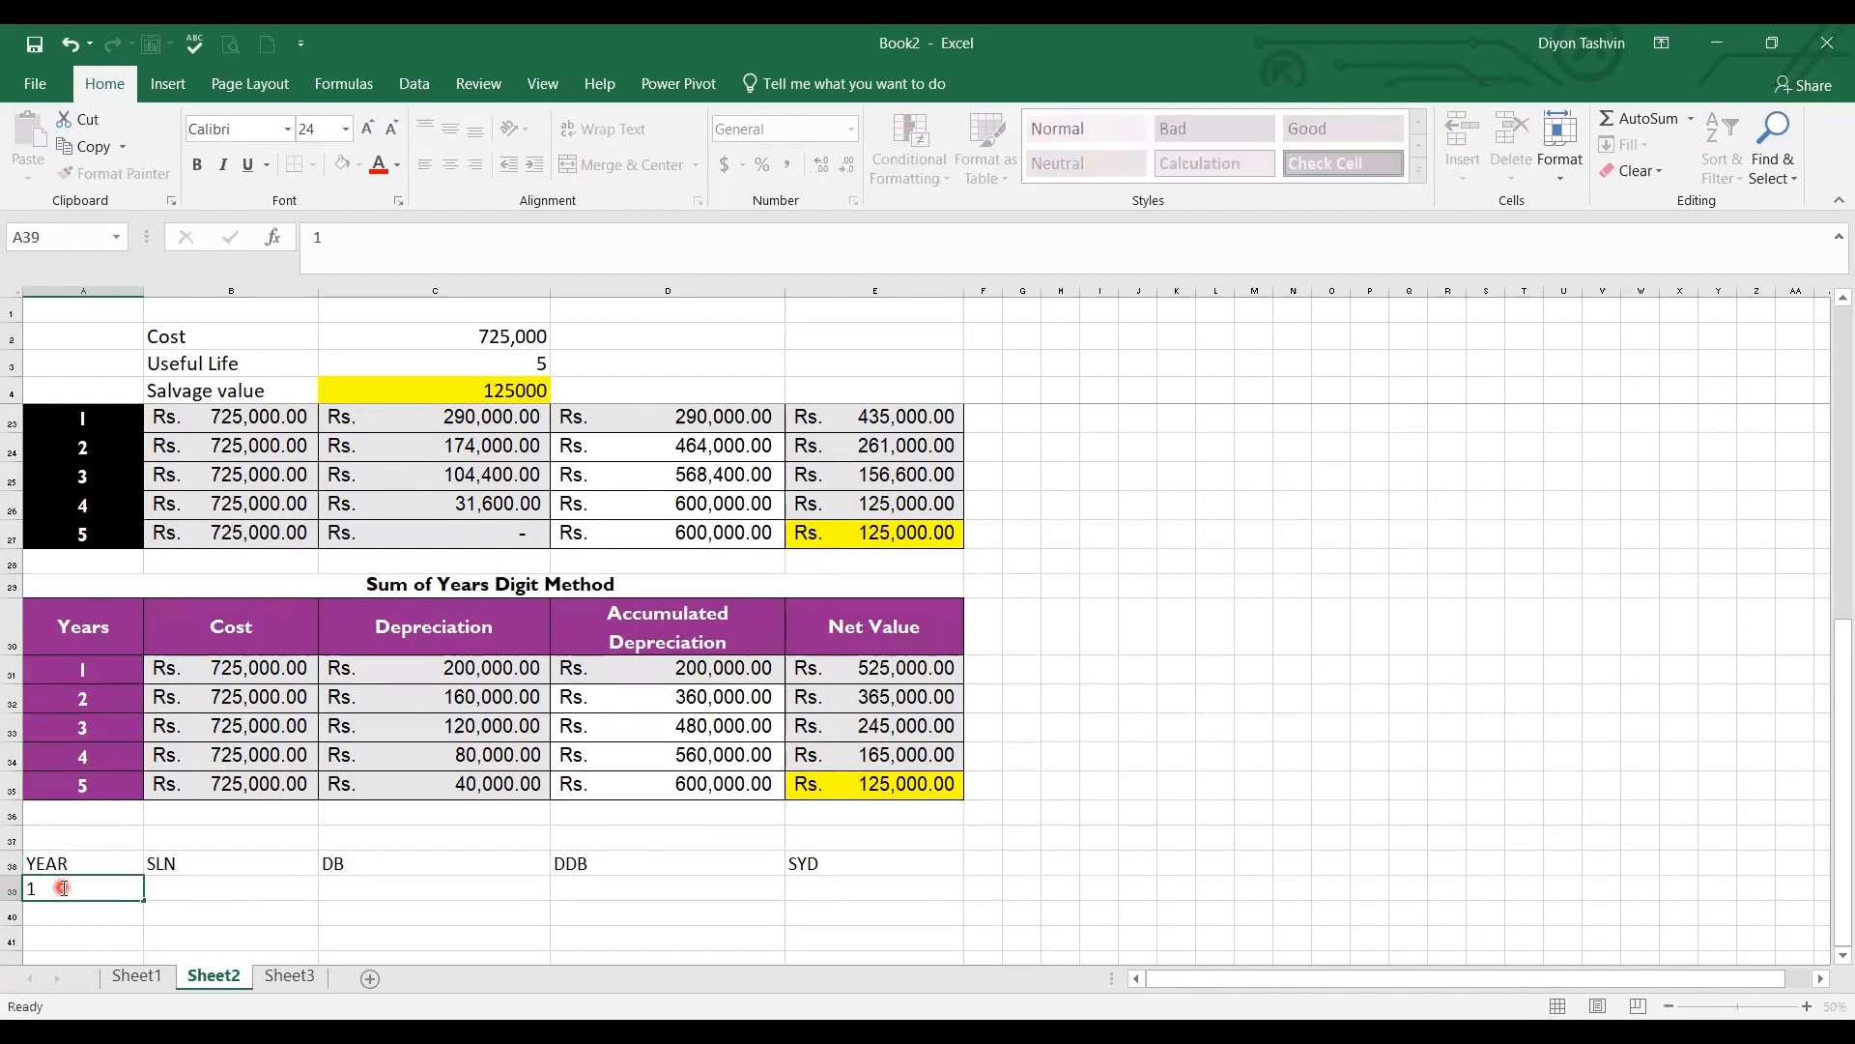
key(Return)
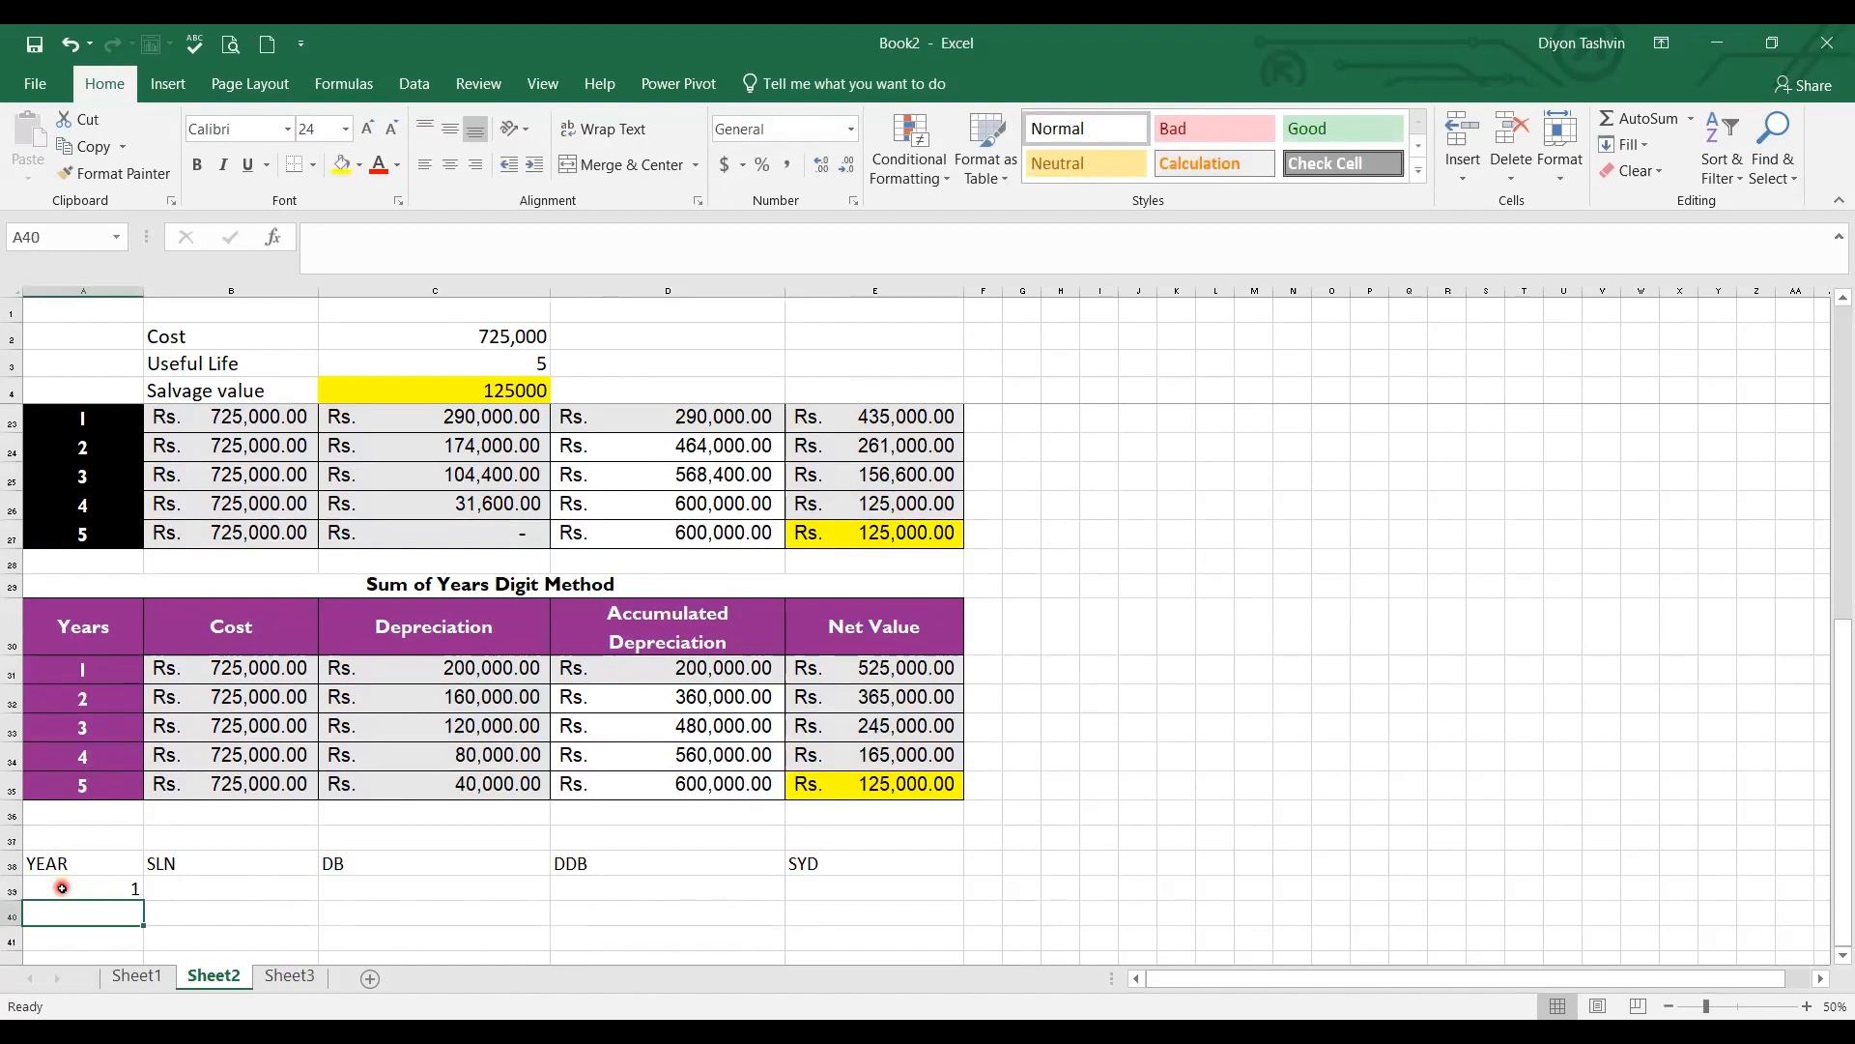
text(2)
key(Return)
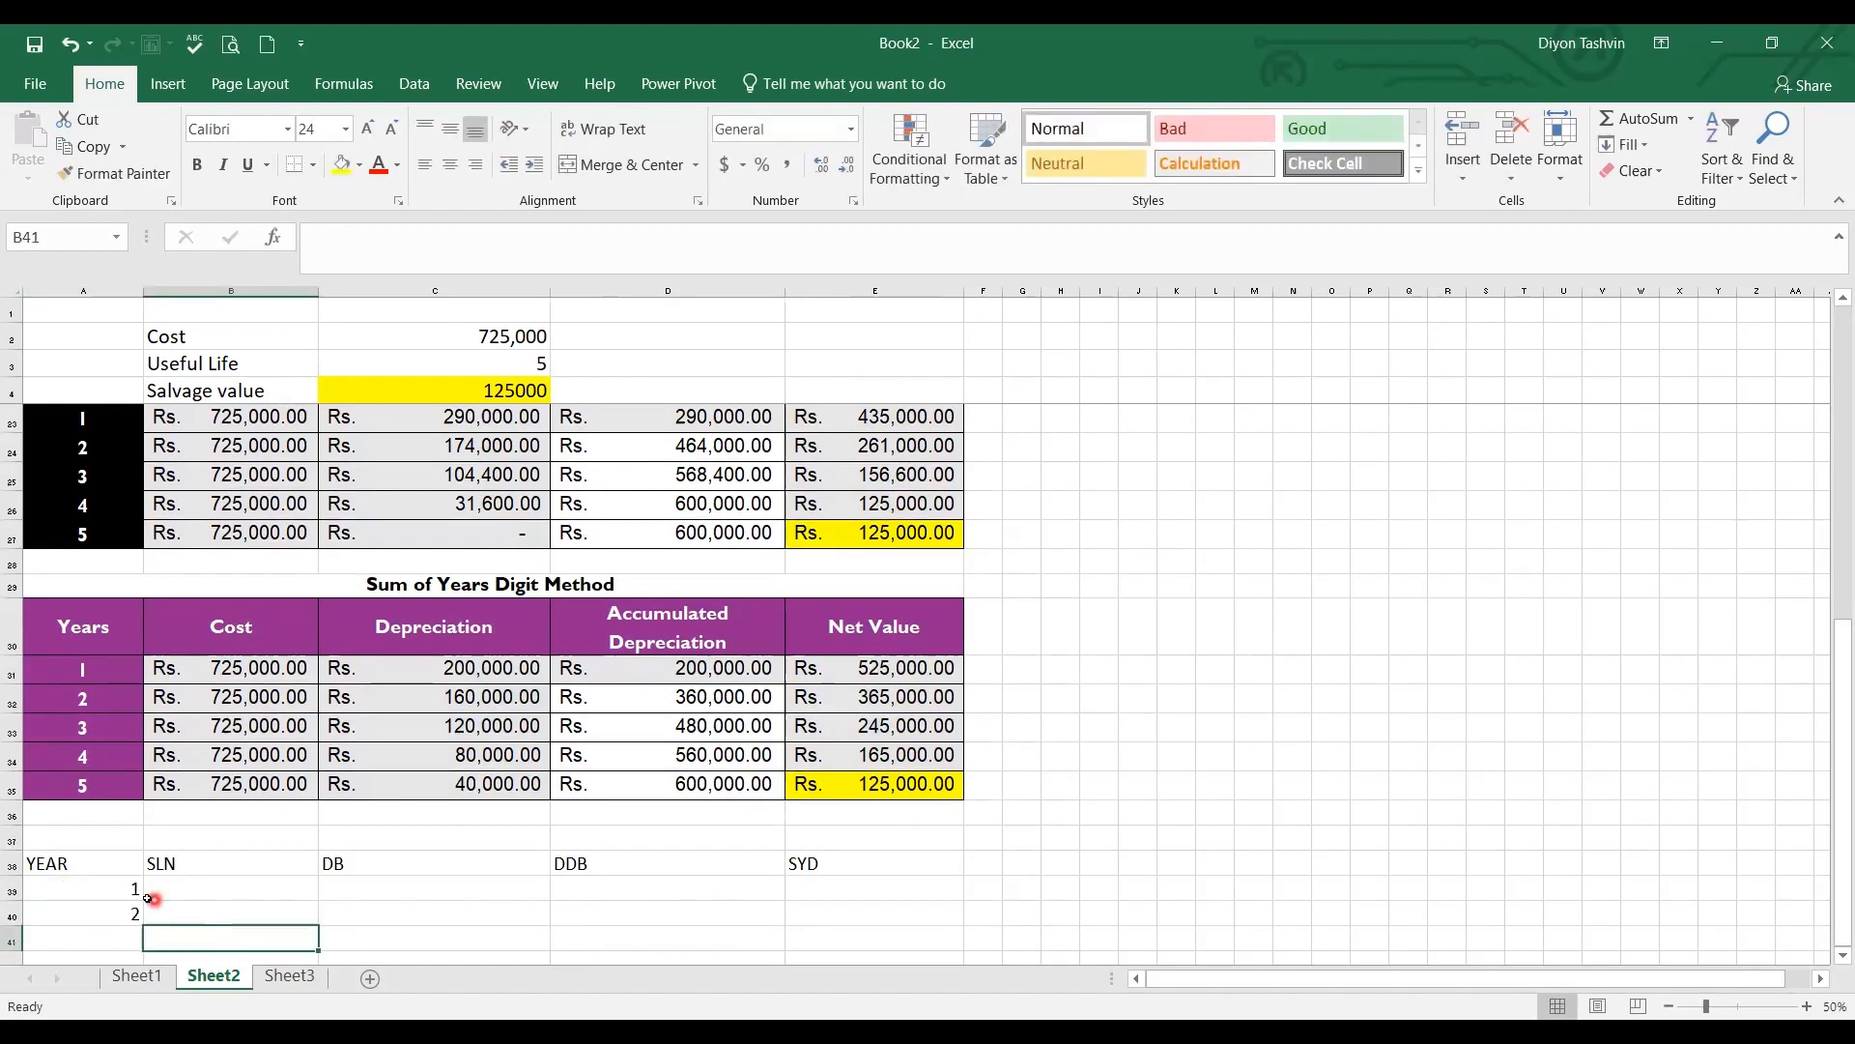
drag(133, 887, 137, 801)
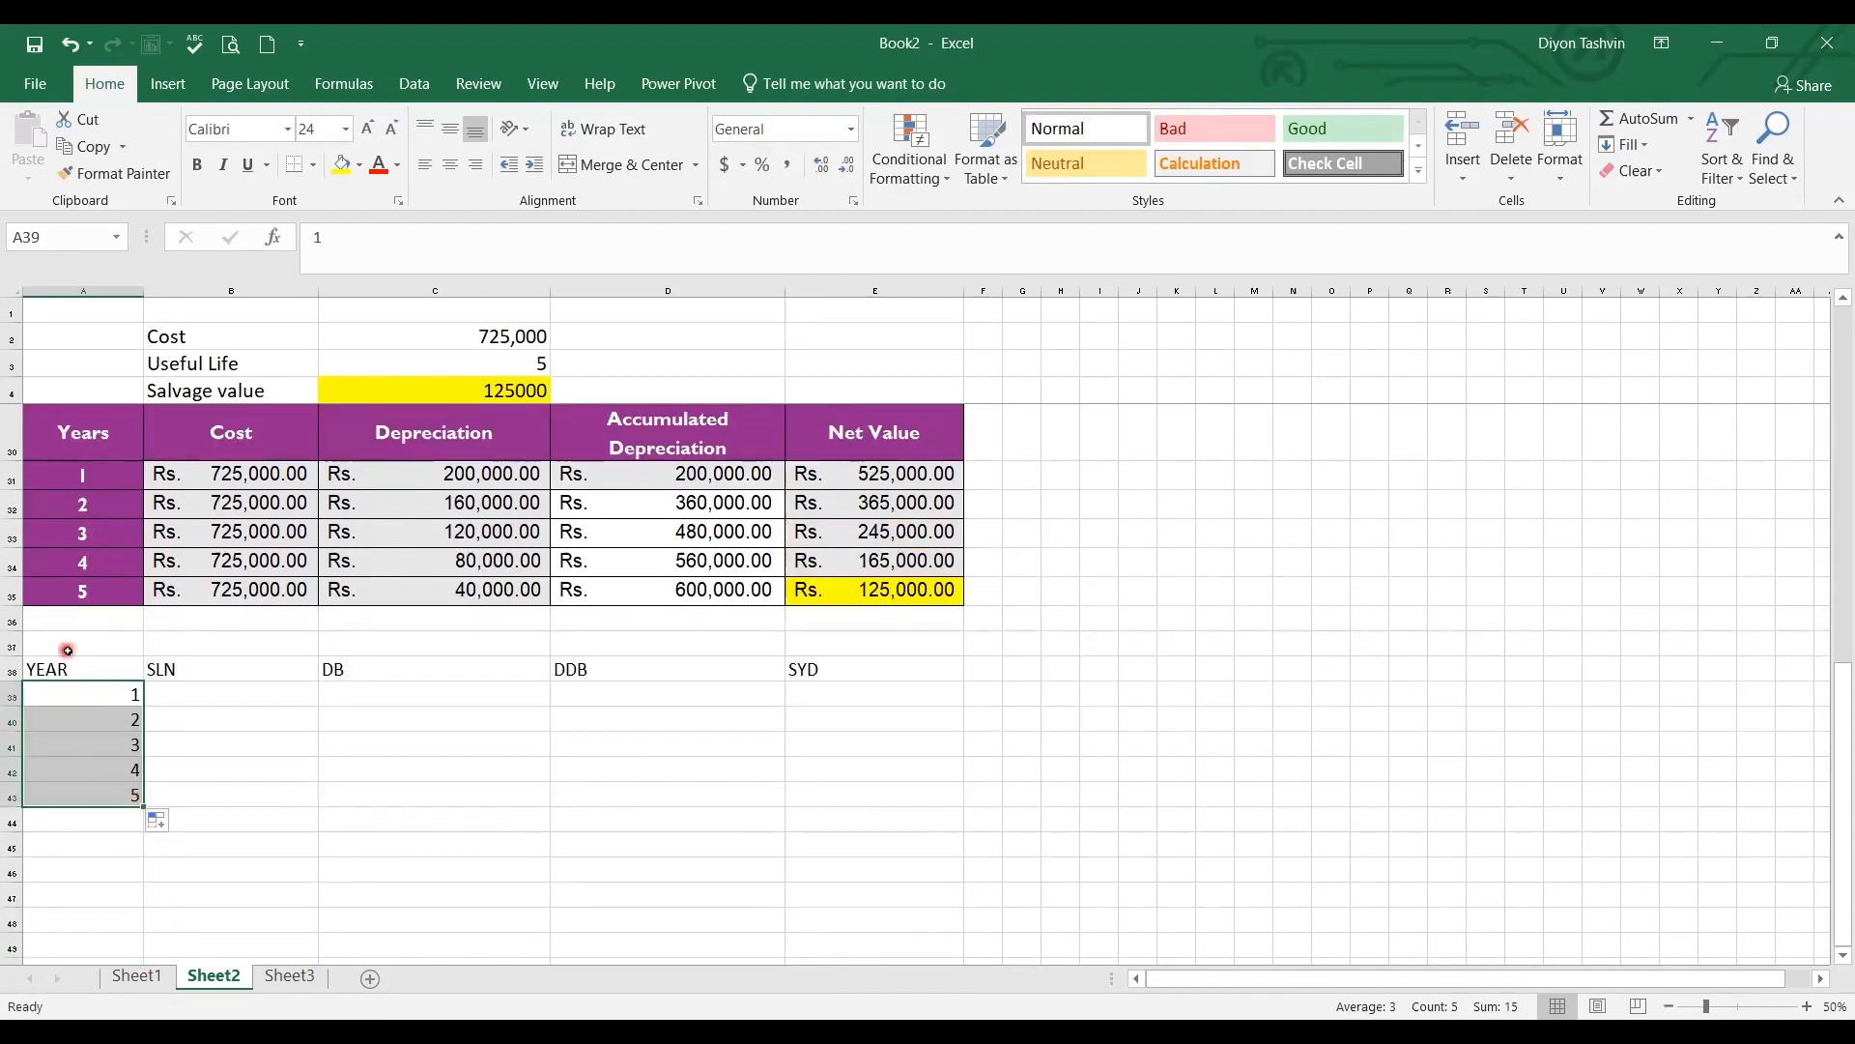
Apply All Borders to the depreciation summary table A38:E43
drag(67, 665, 968, 789)
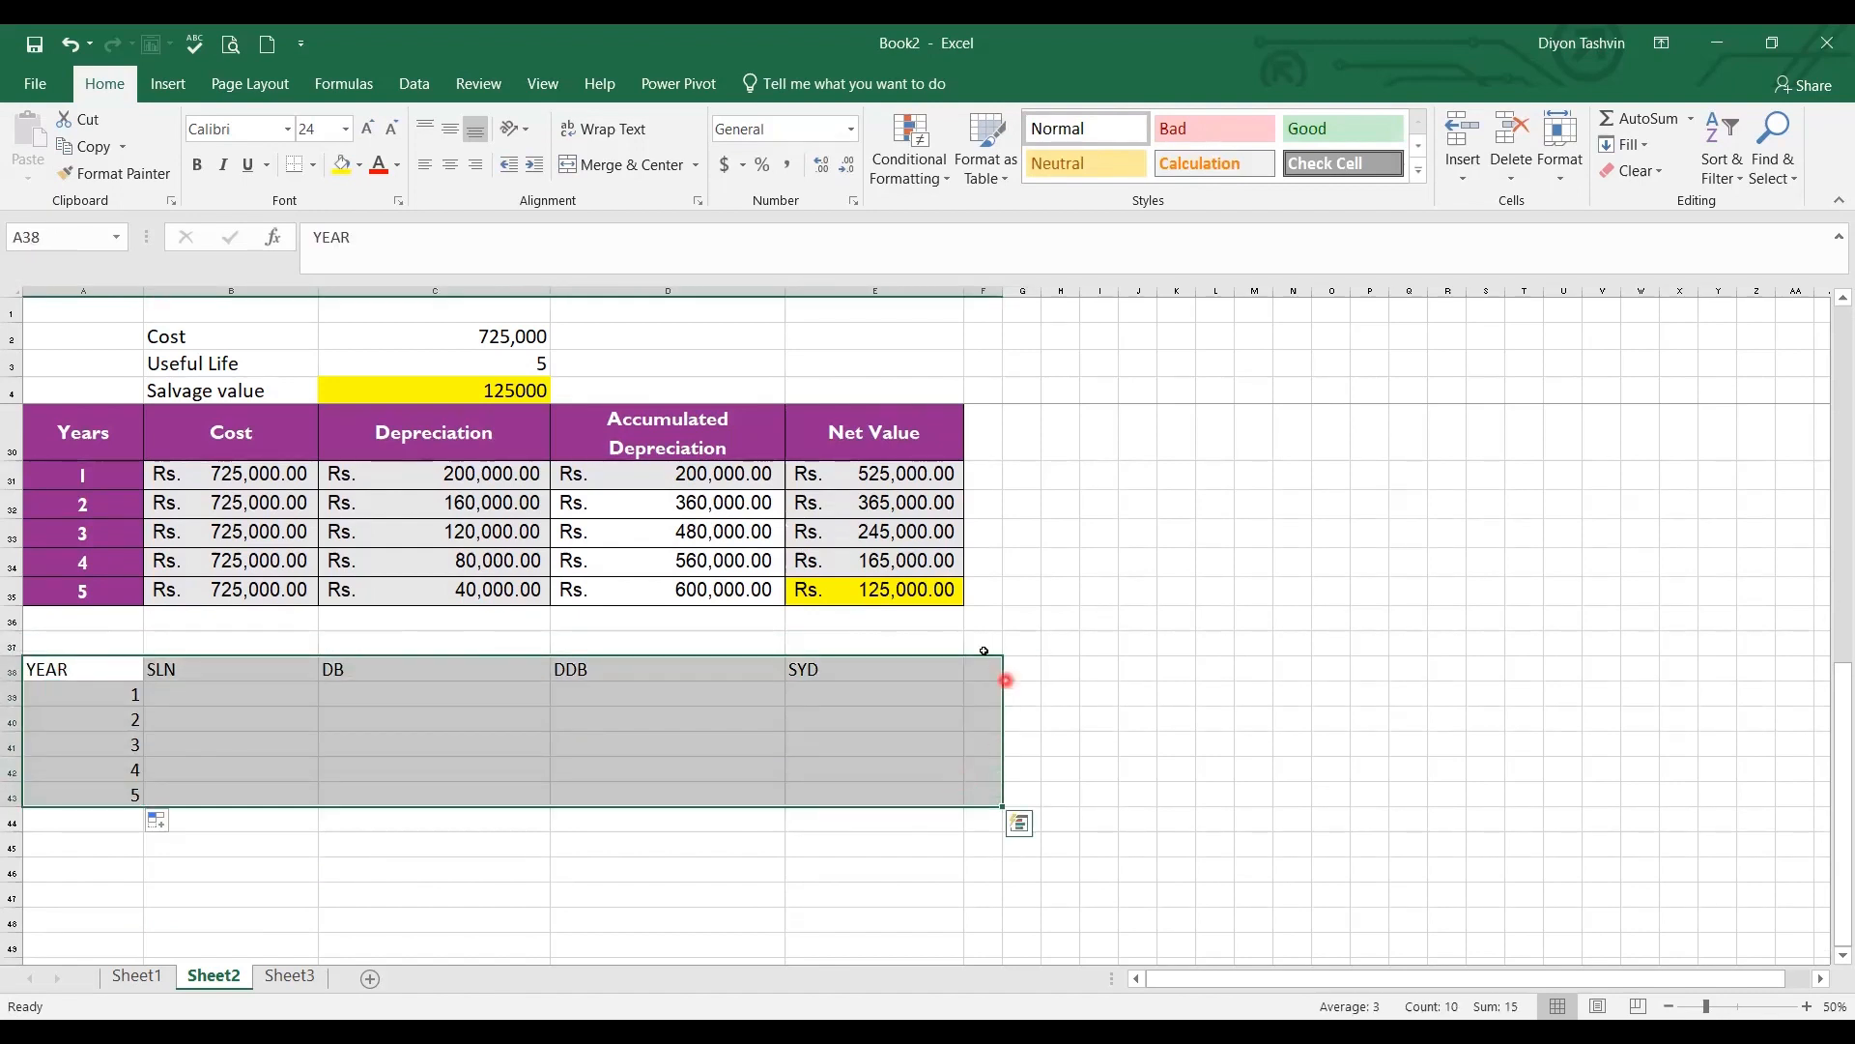
click(951, 713)
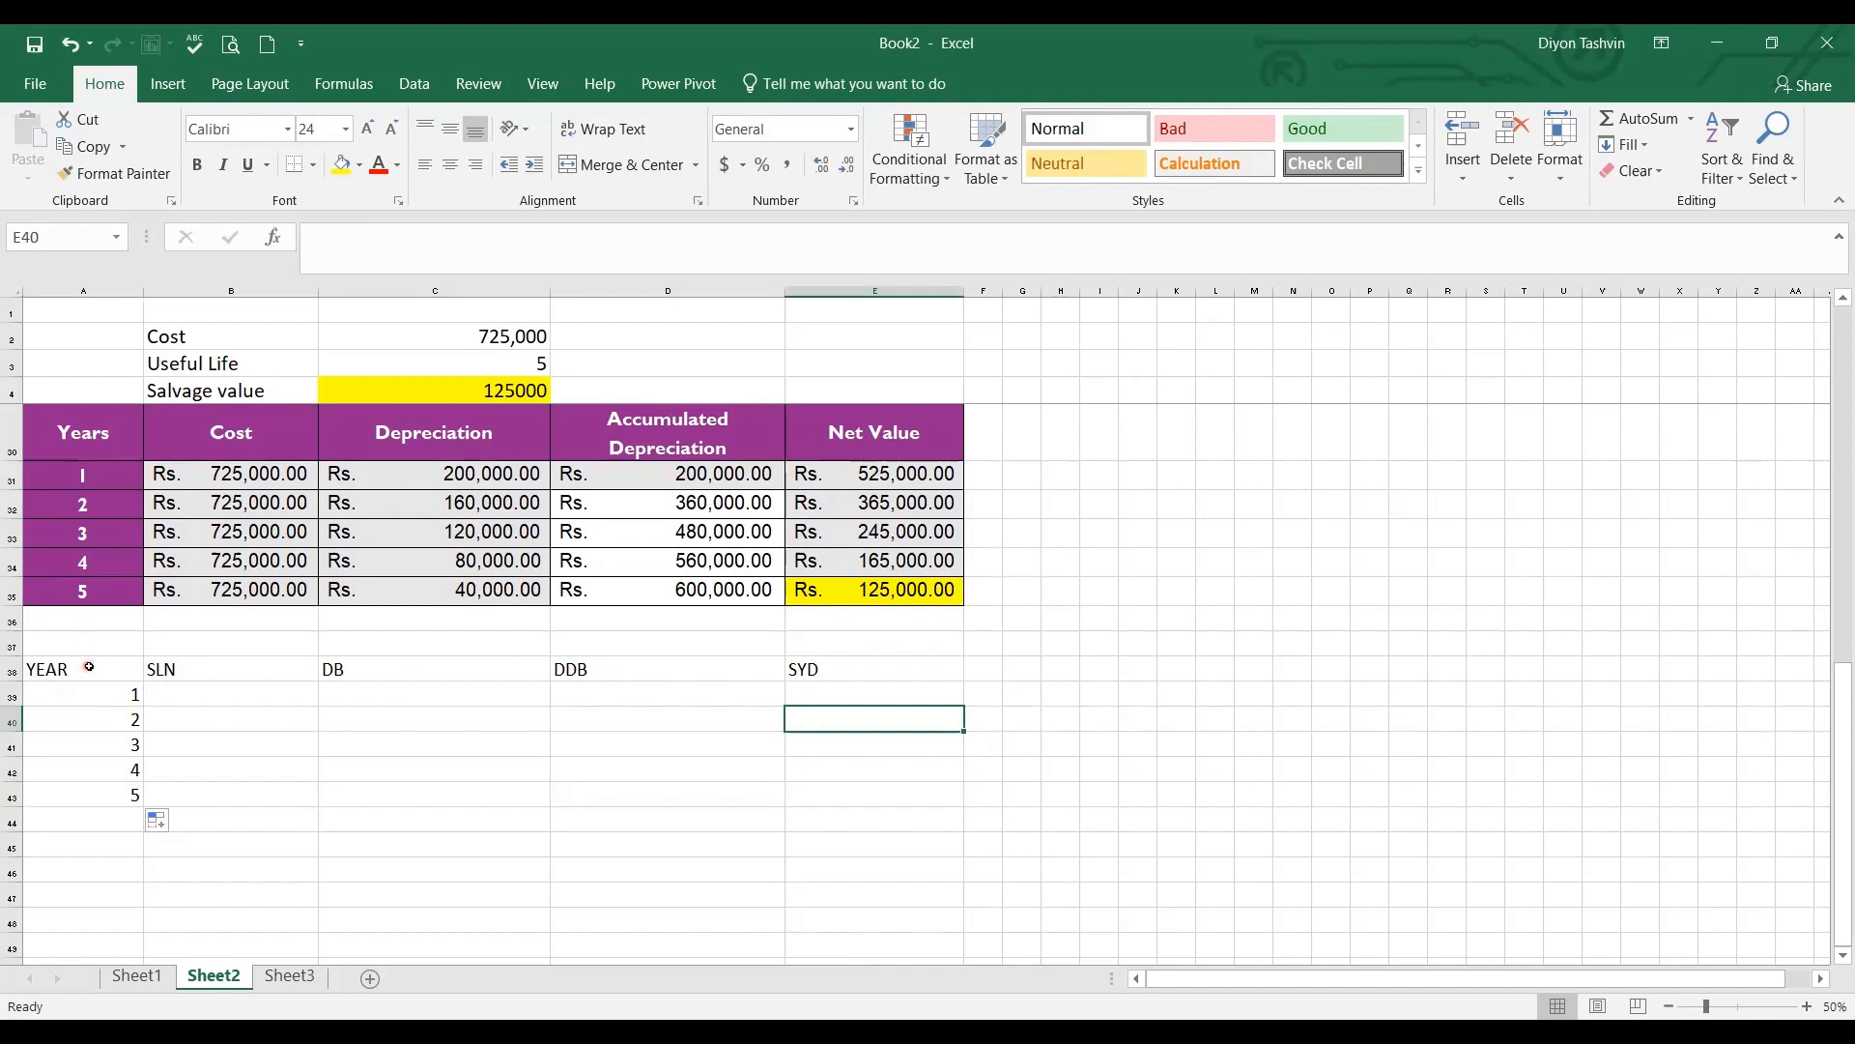
drag(85, 661, 902, 790)
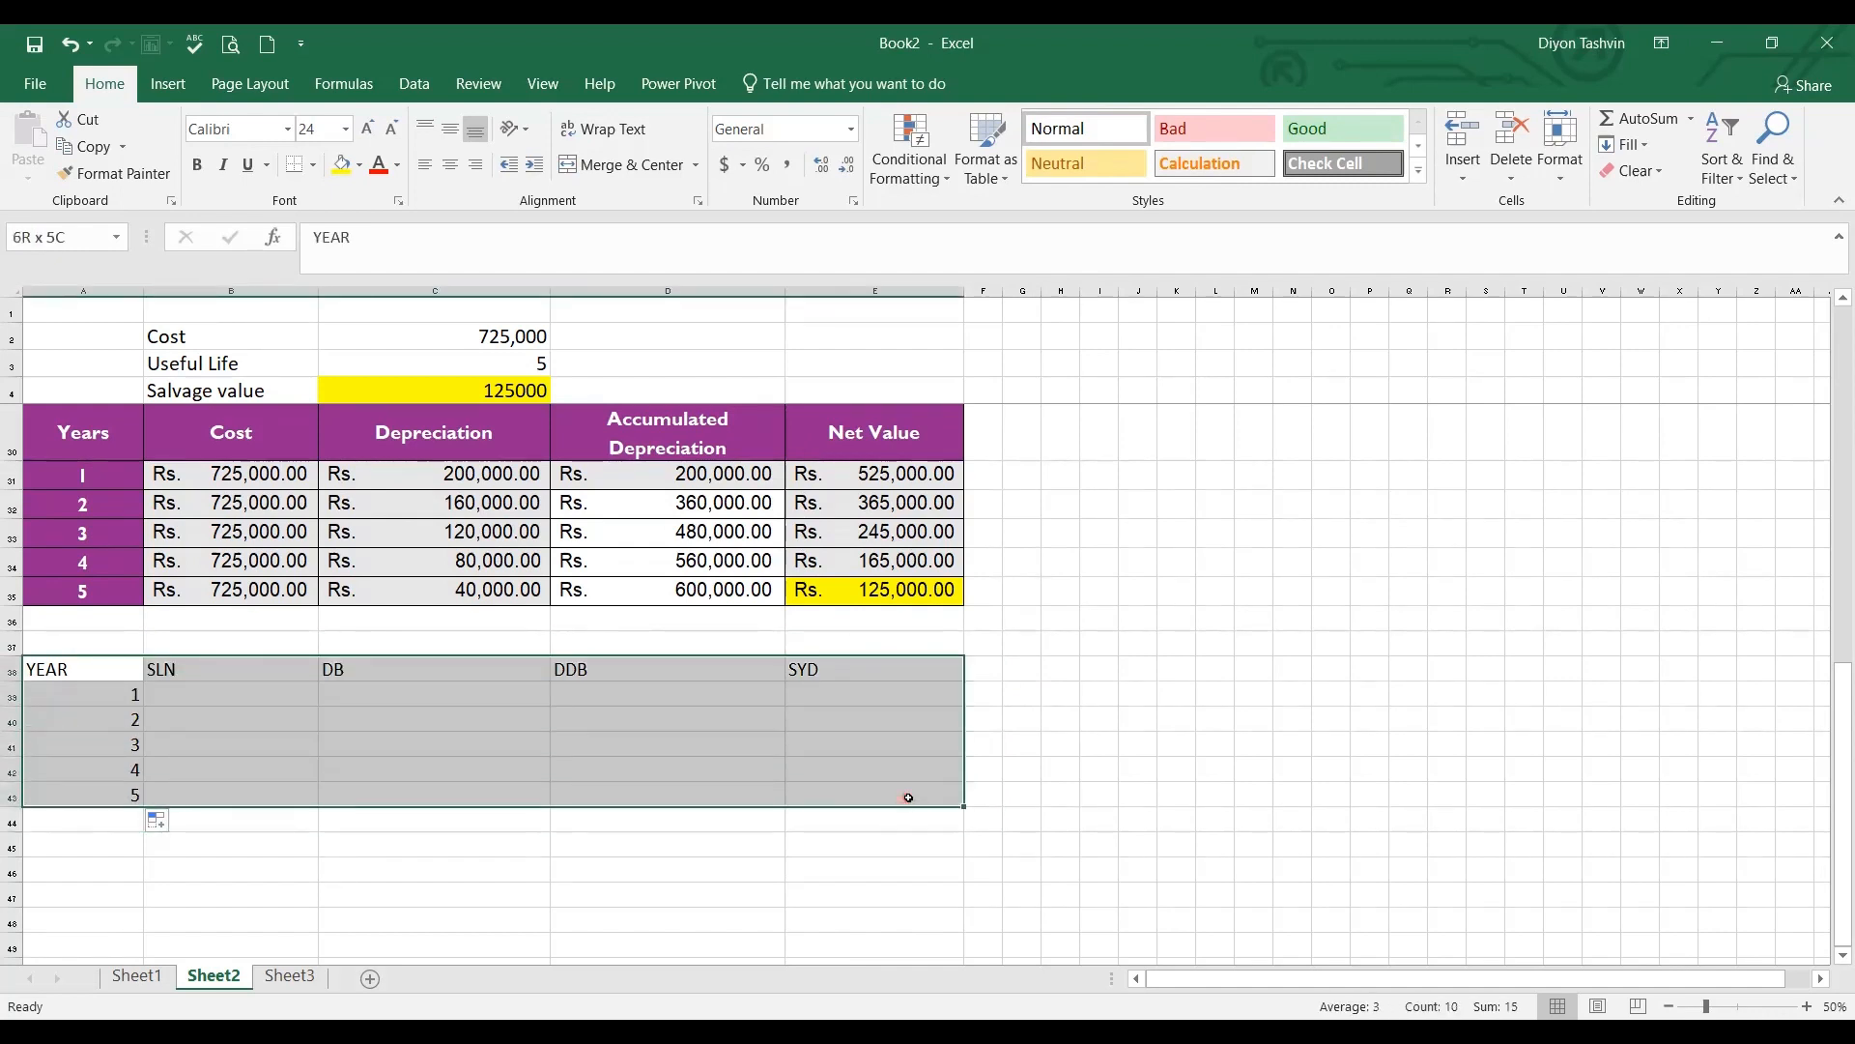
click(315, 170)
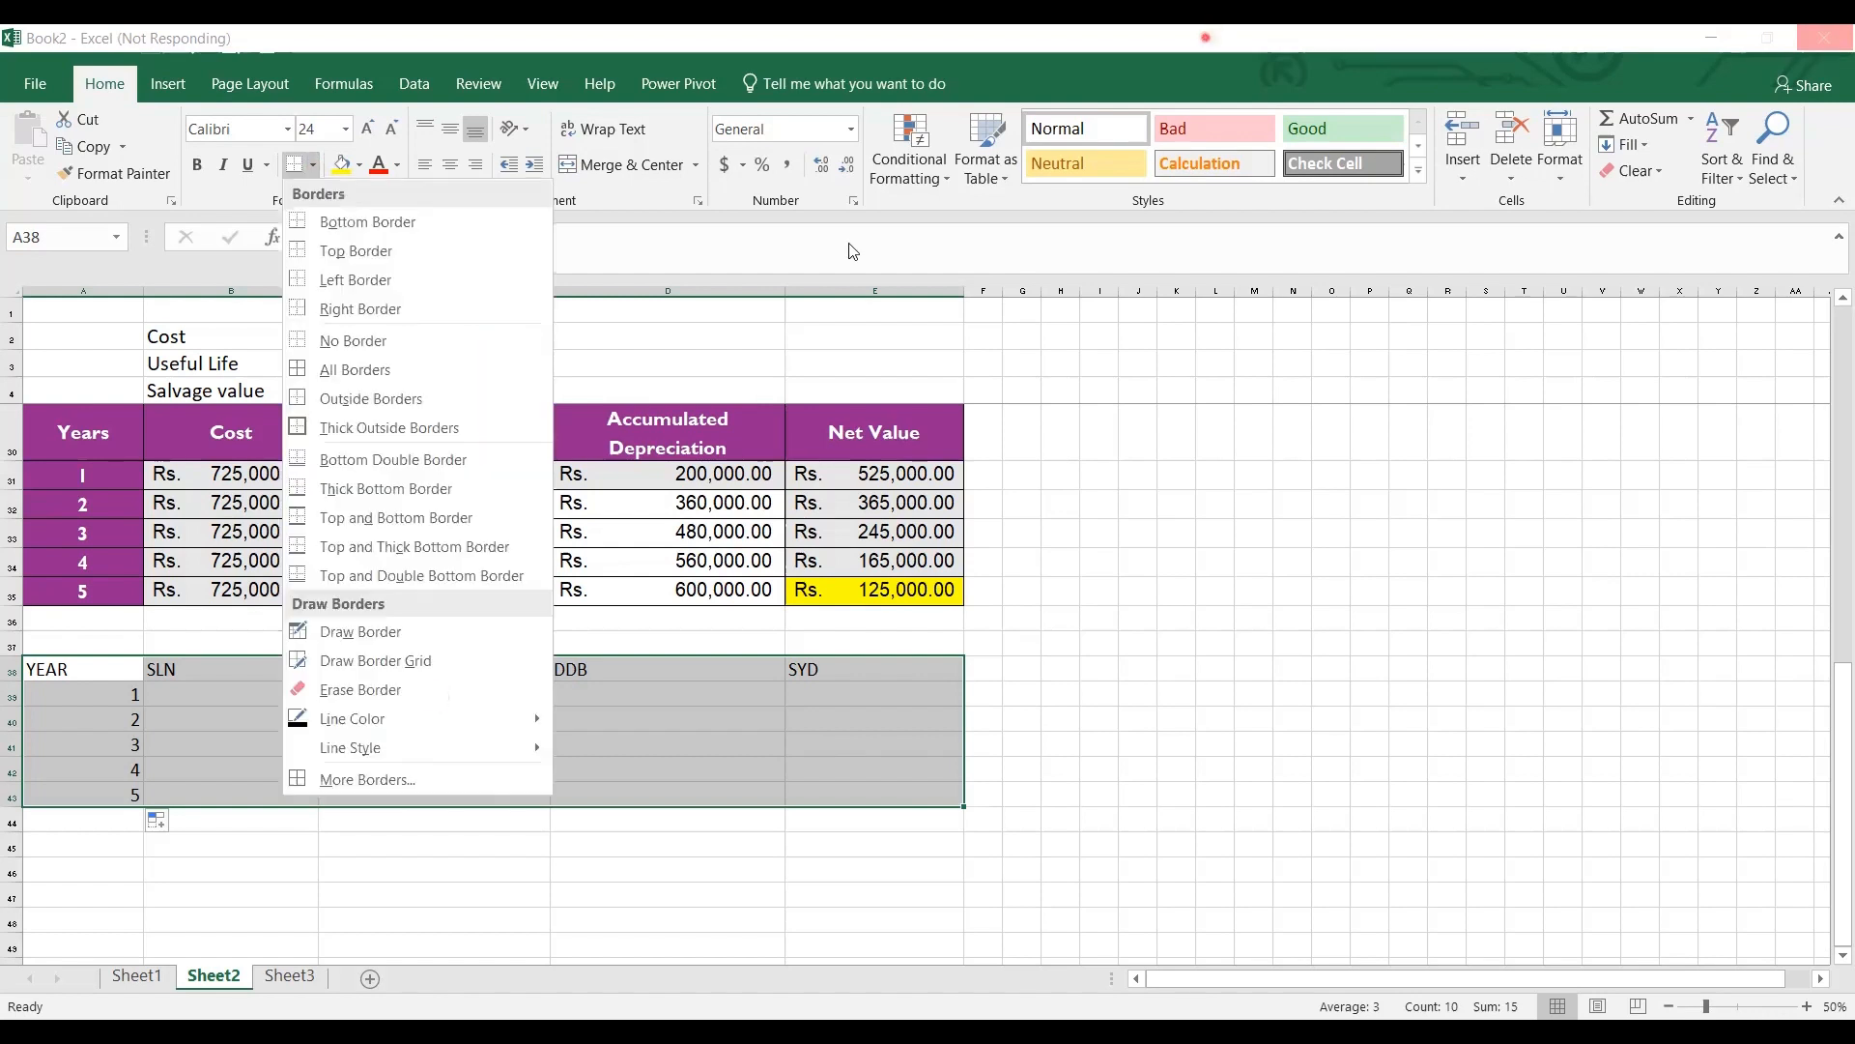
click(423, 380)
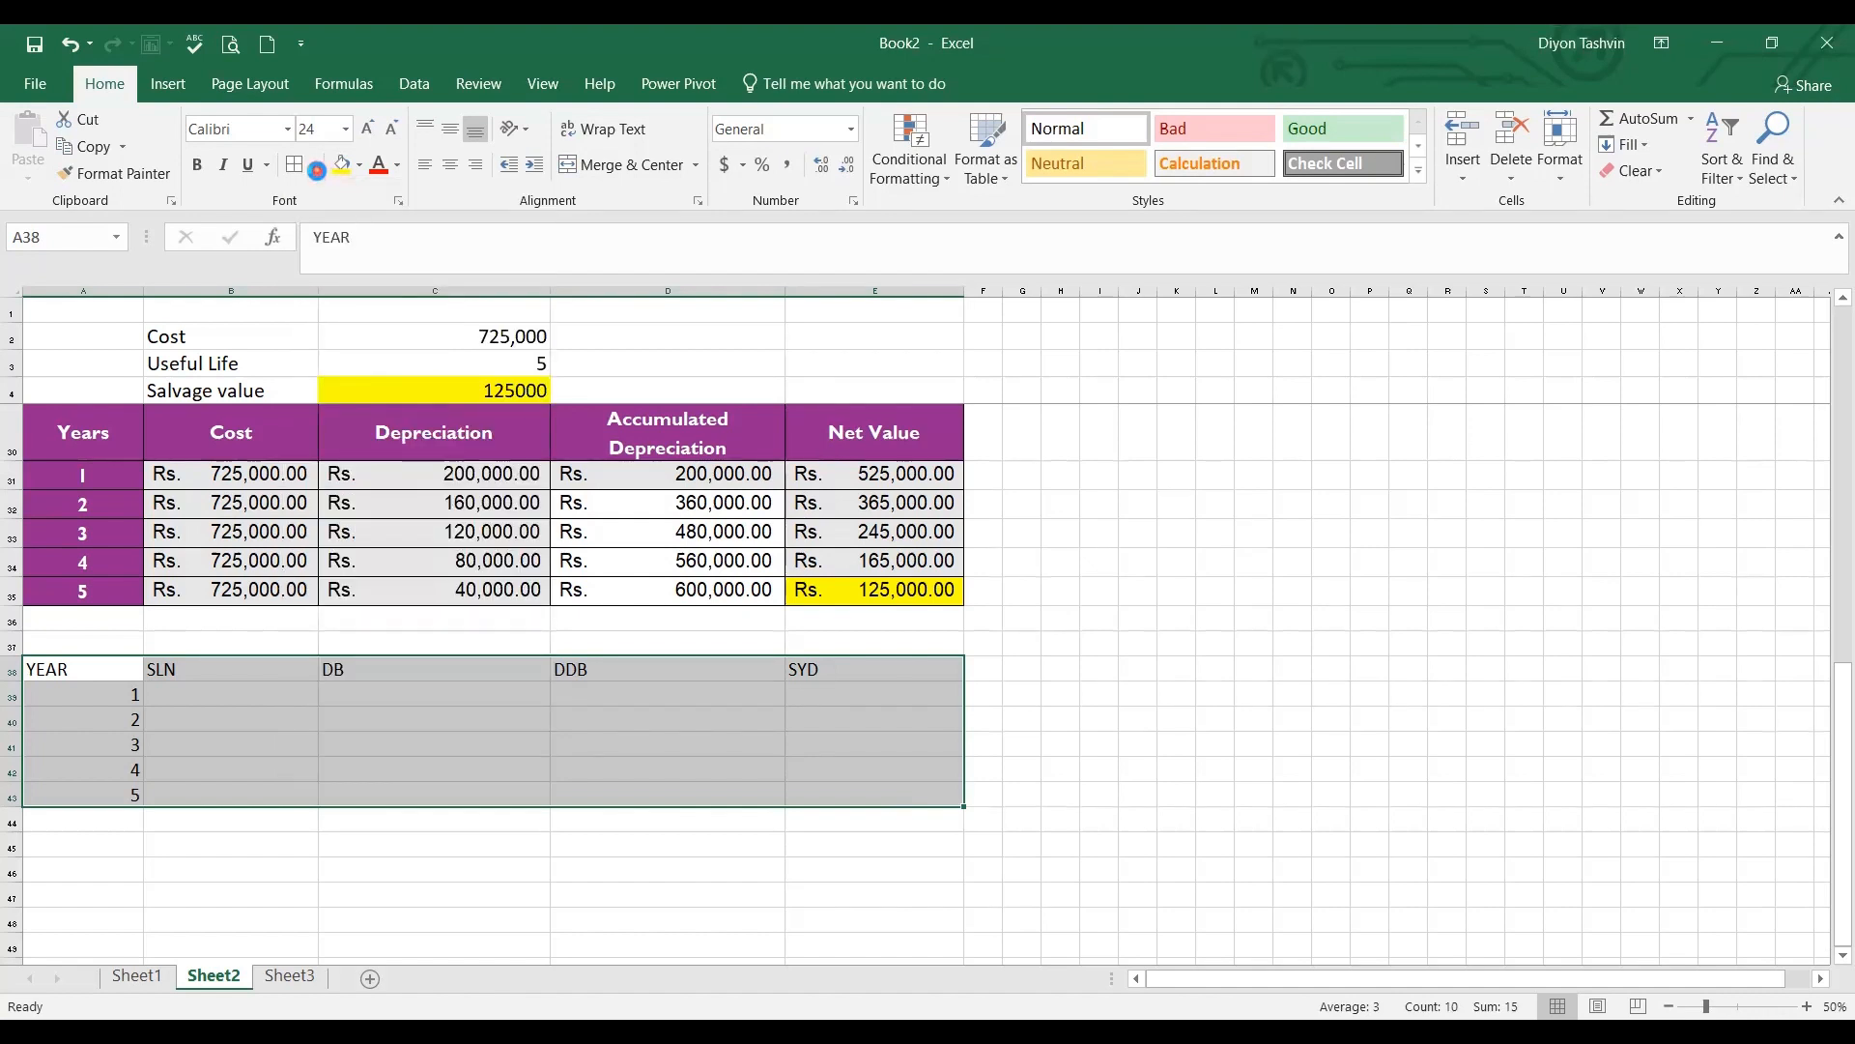
click(317, 169)
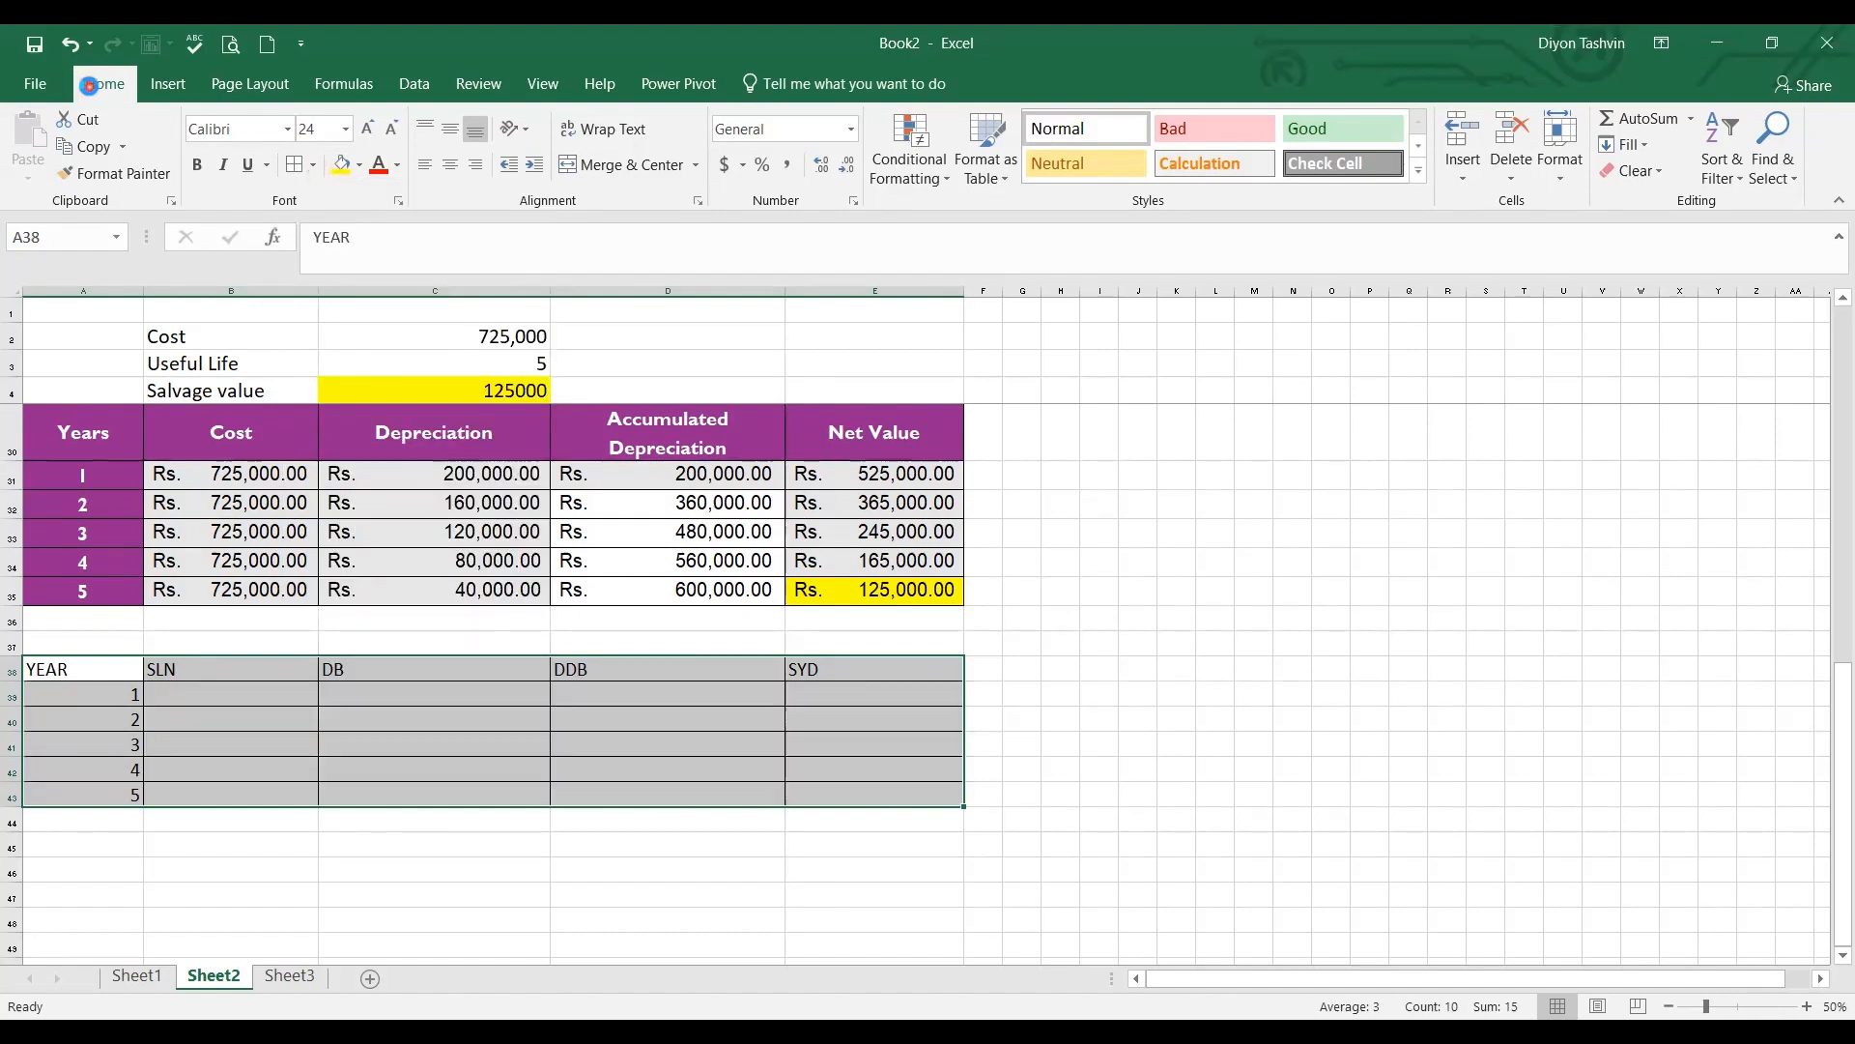
click(314, 168)
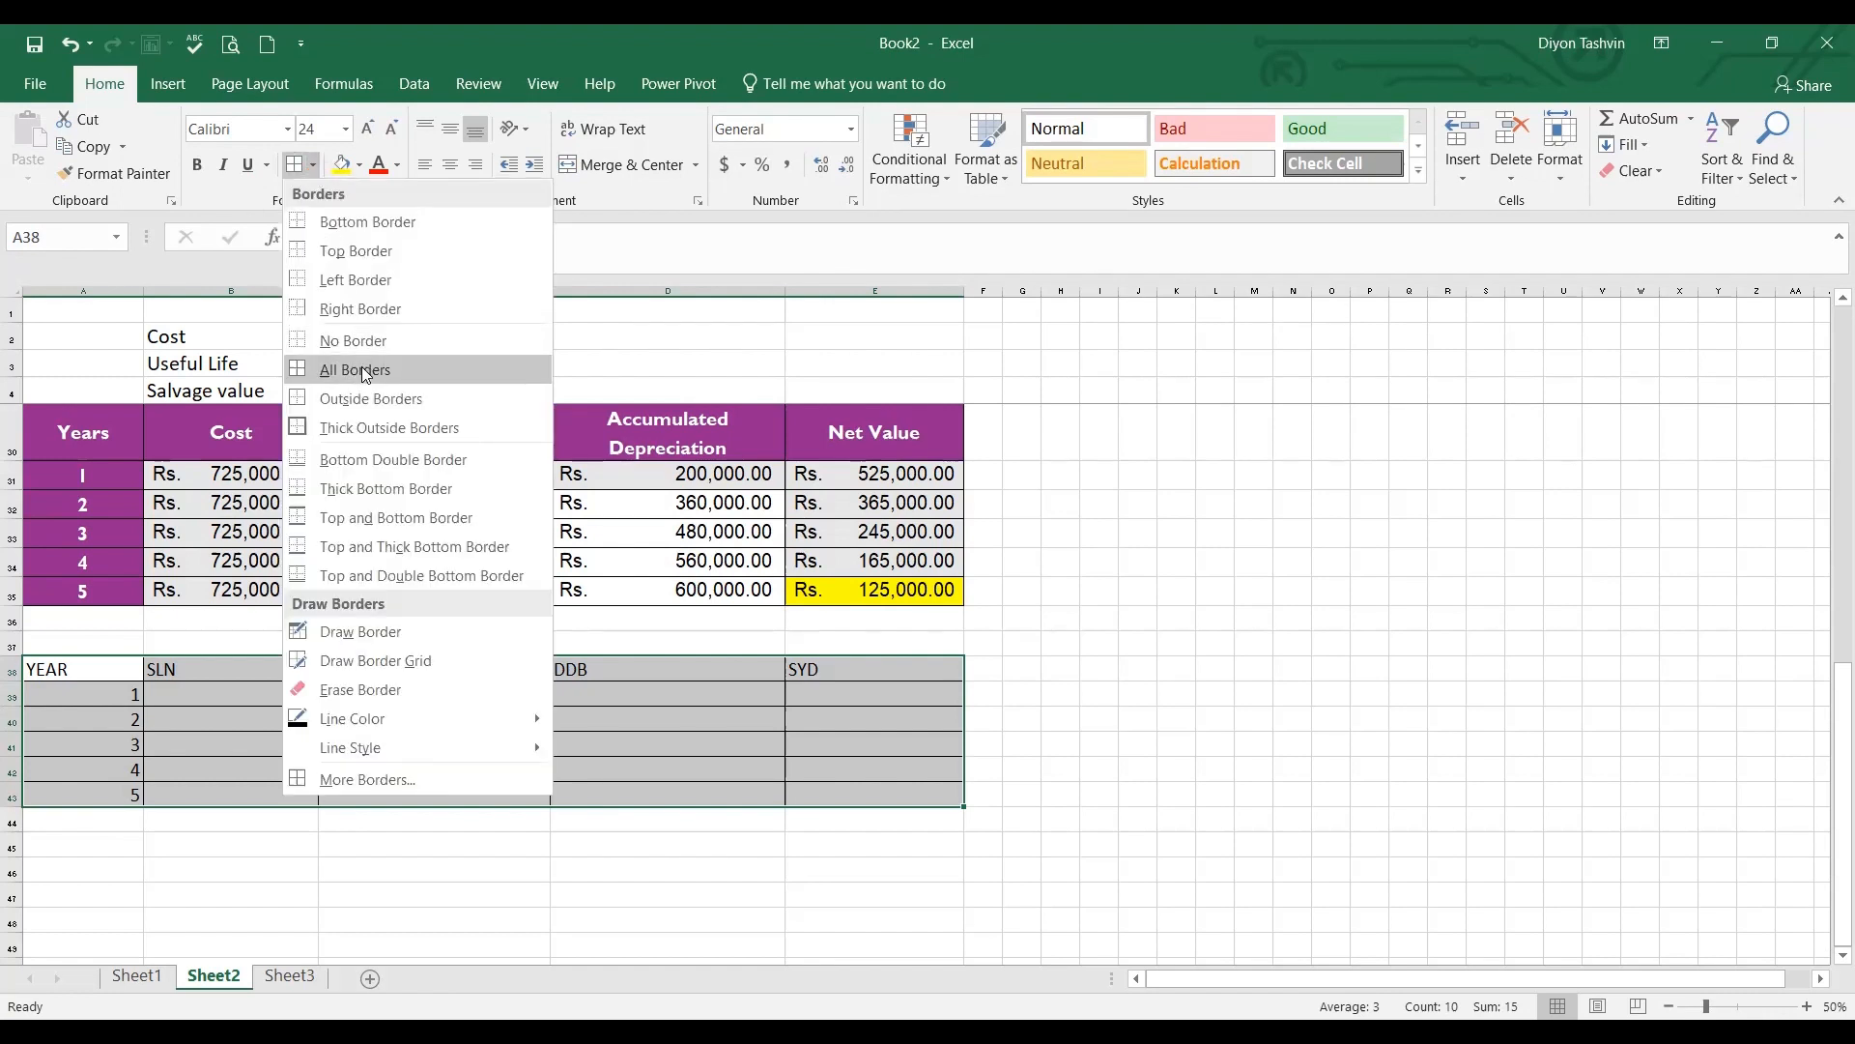
click(1151, 821)
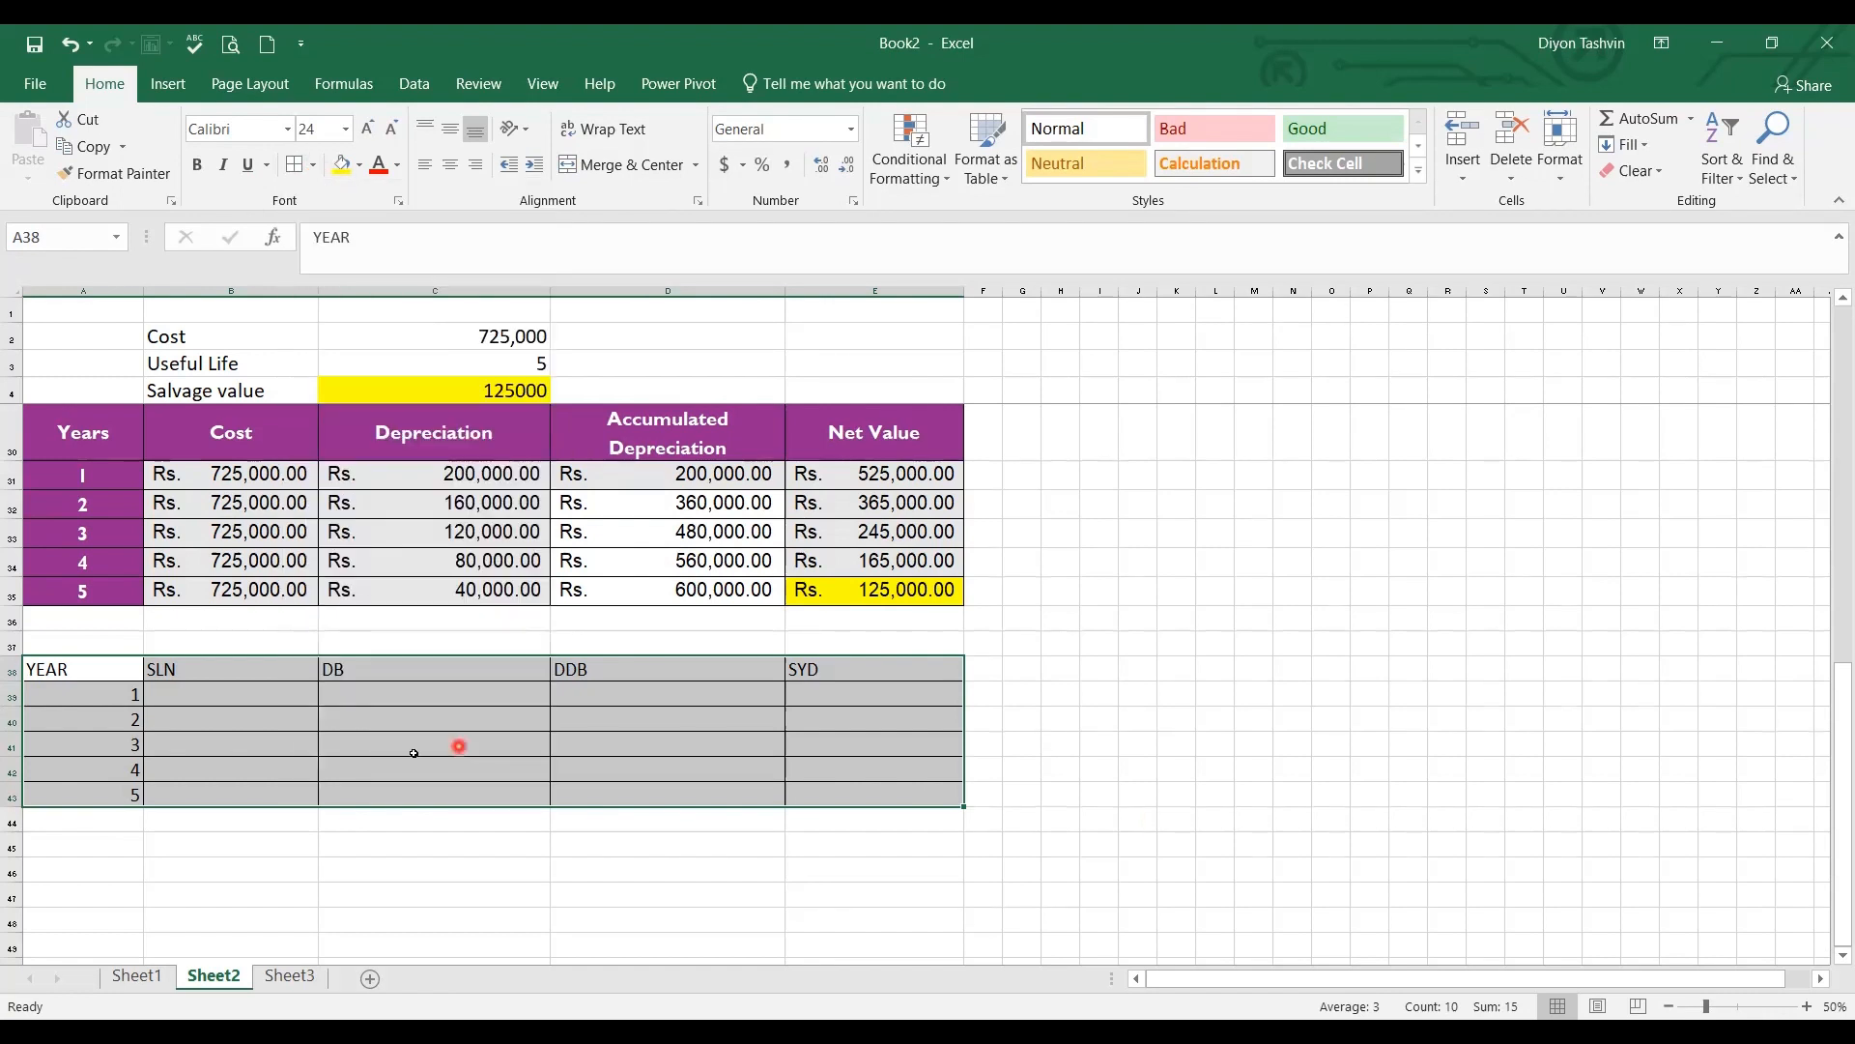
click(302, 689)
Copy the Straight Line depreciation amounts from C7:C11 and paste them as values into B39:B43 under SLN
drag(1843, 667, 1823, 288)
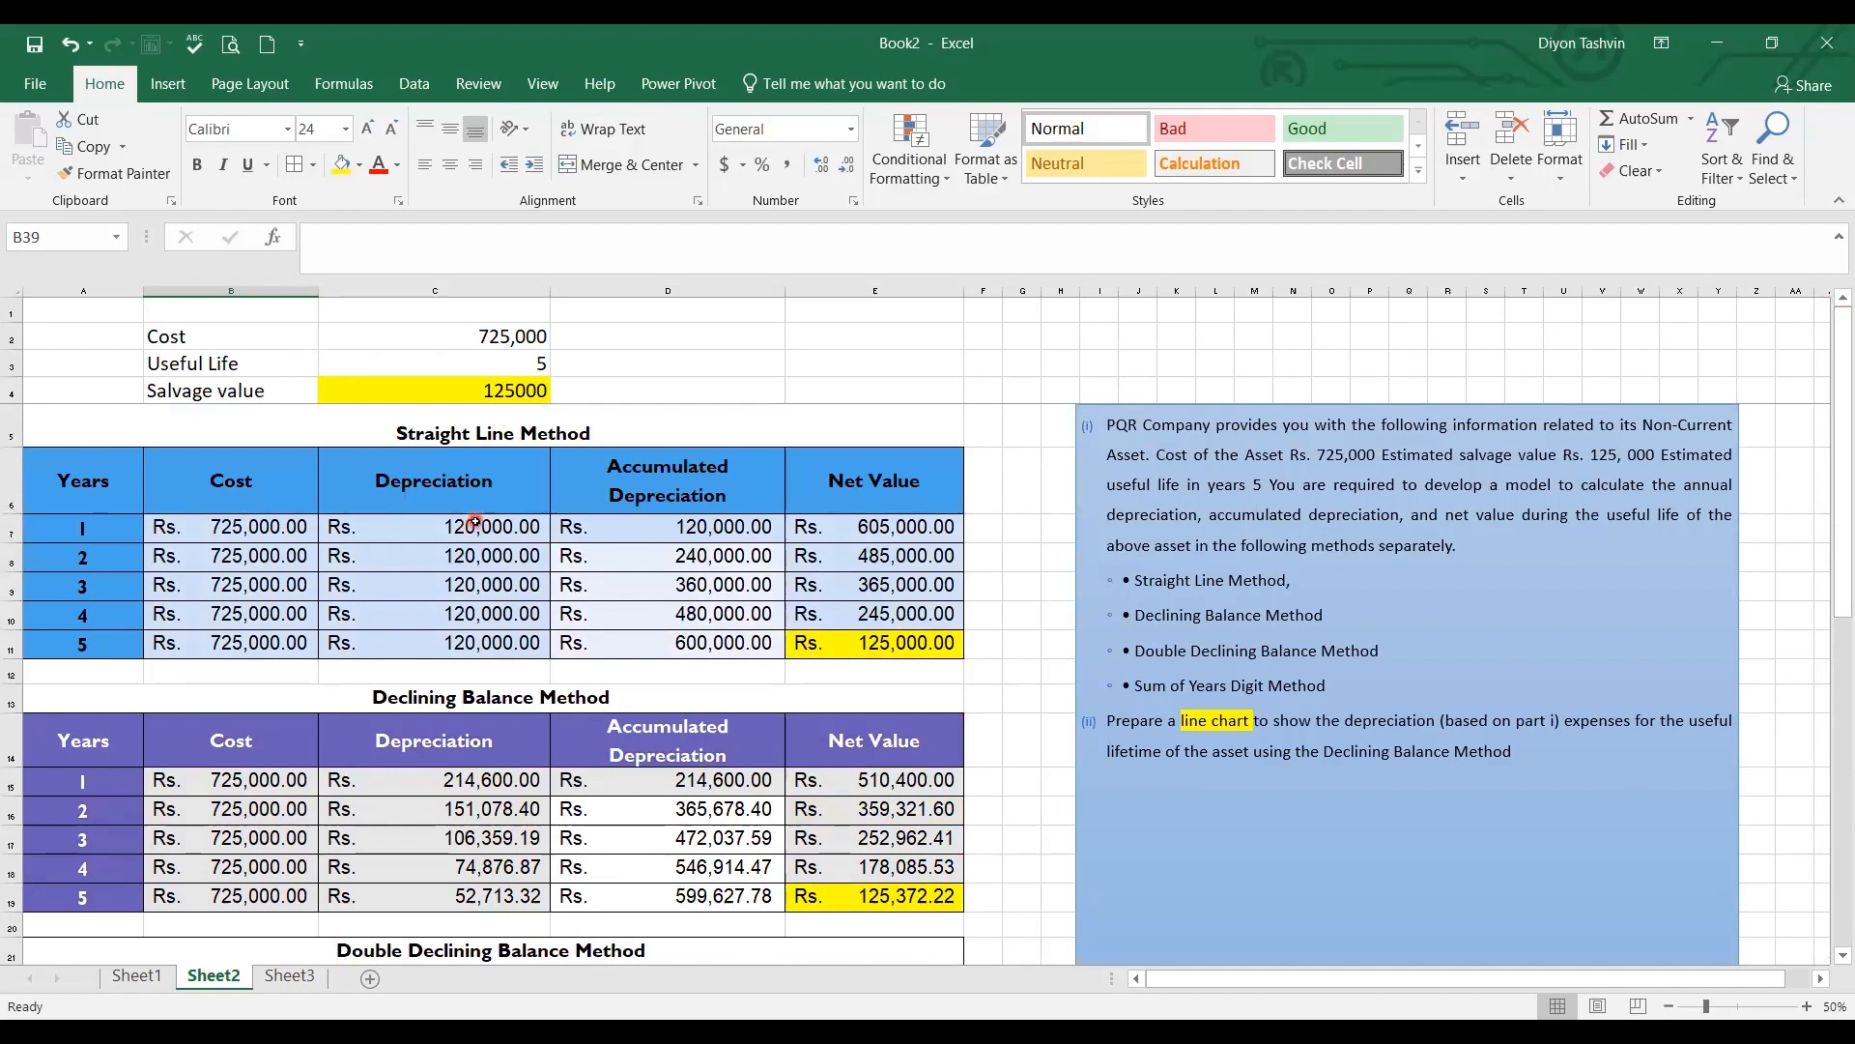
drag(474, 522, 471, 640)
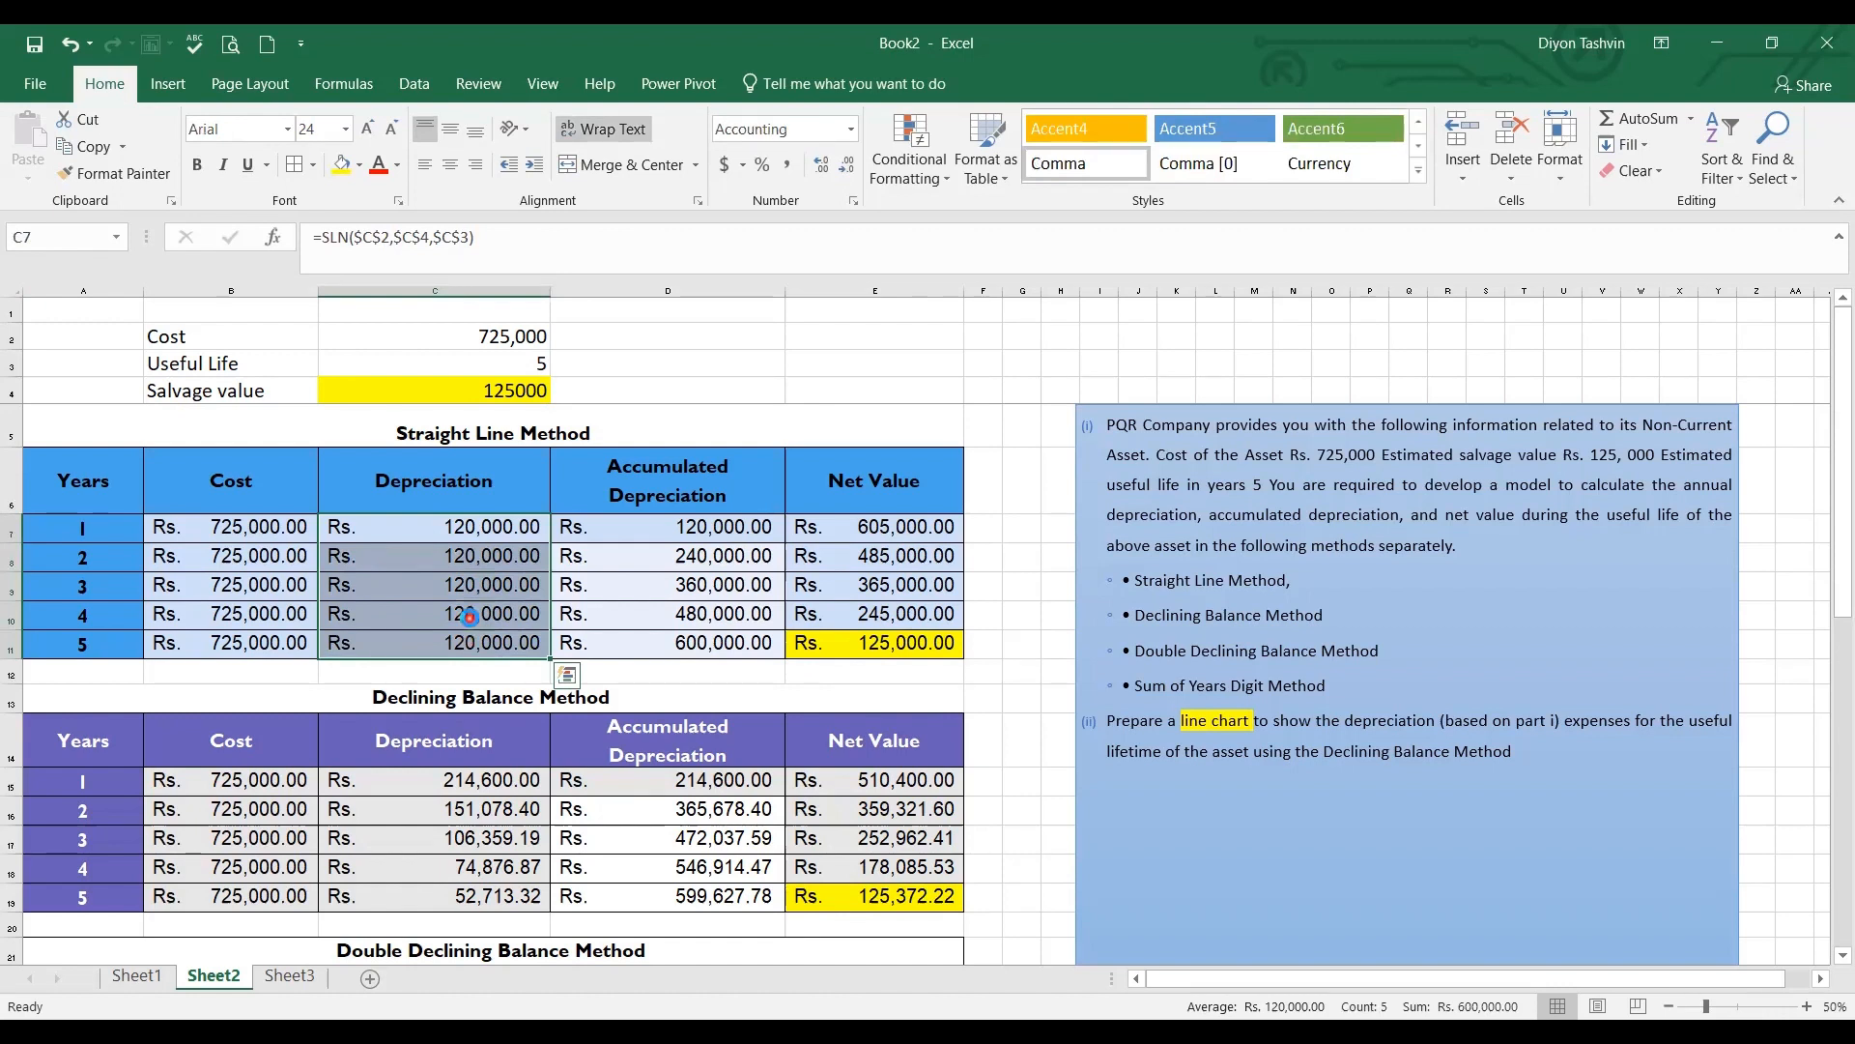
key(ctrl+c)
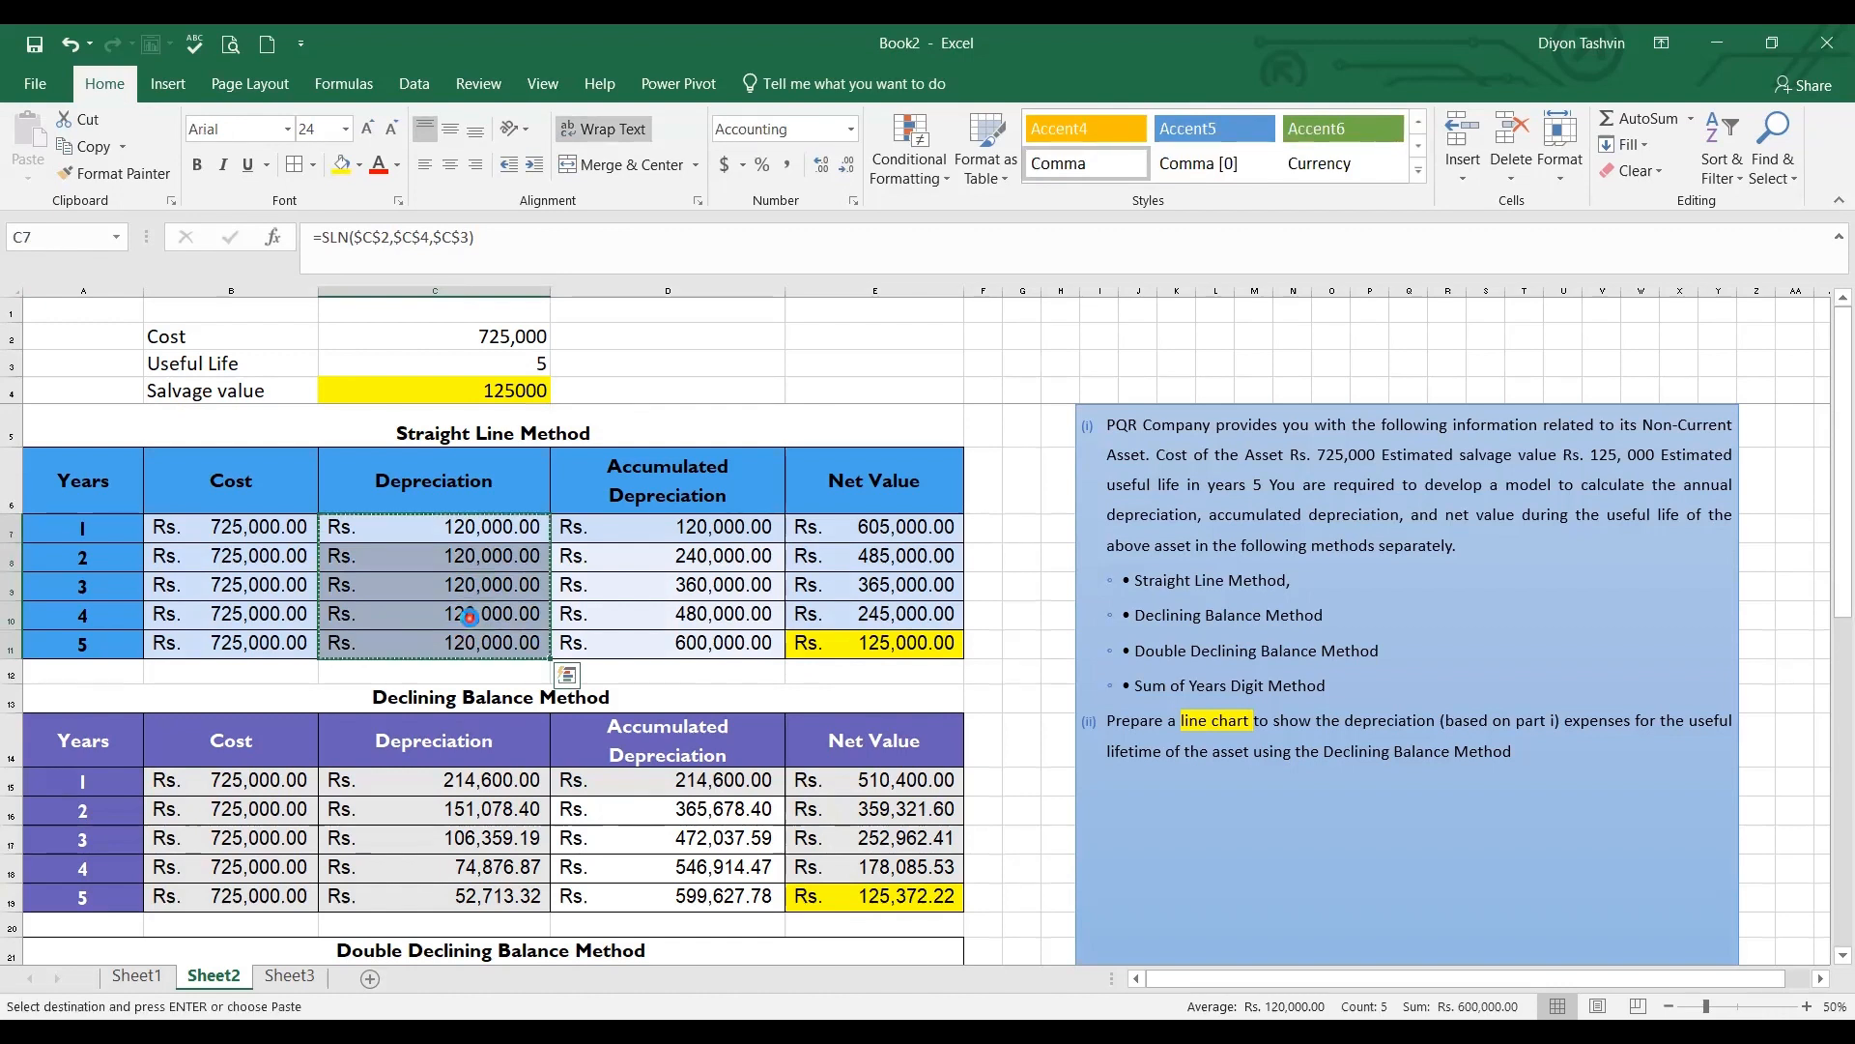
click(1828, 960)
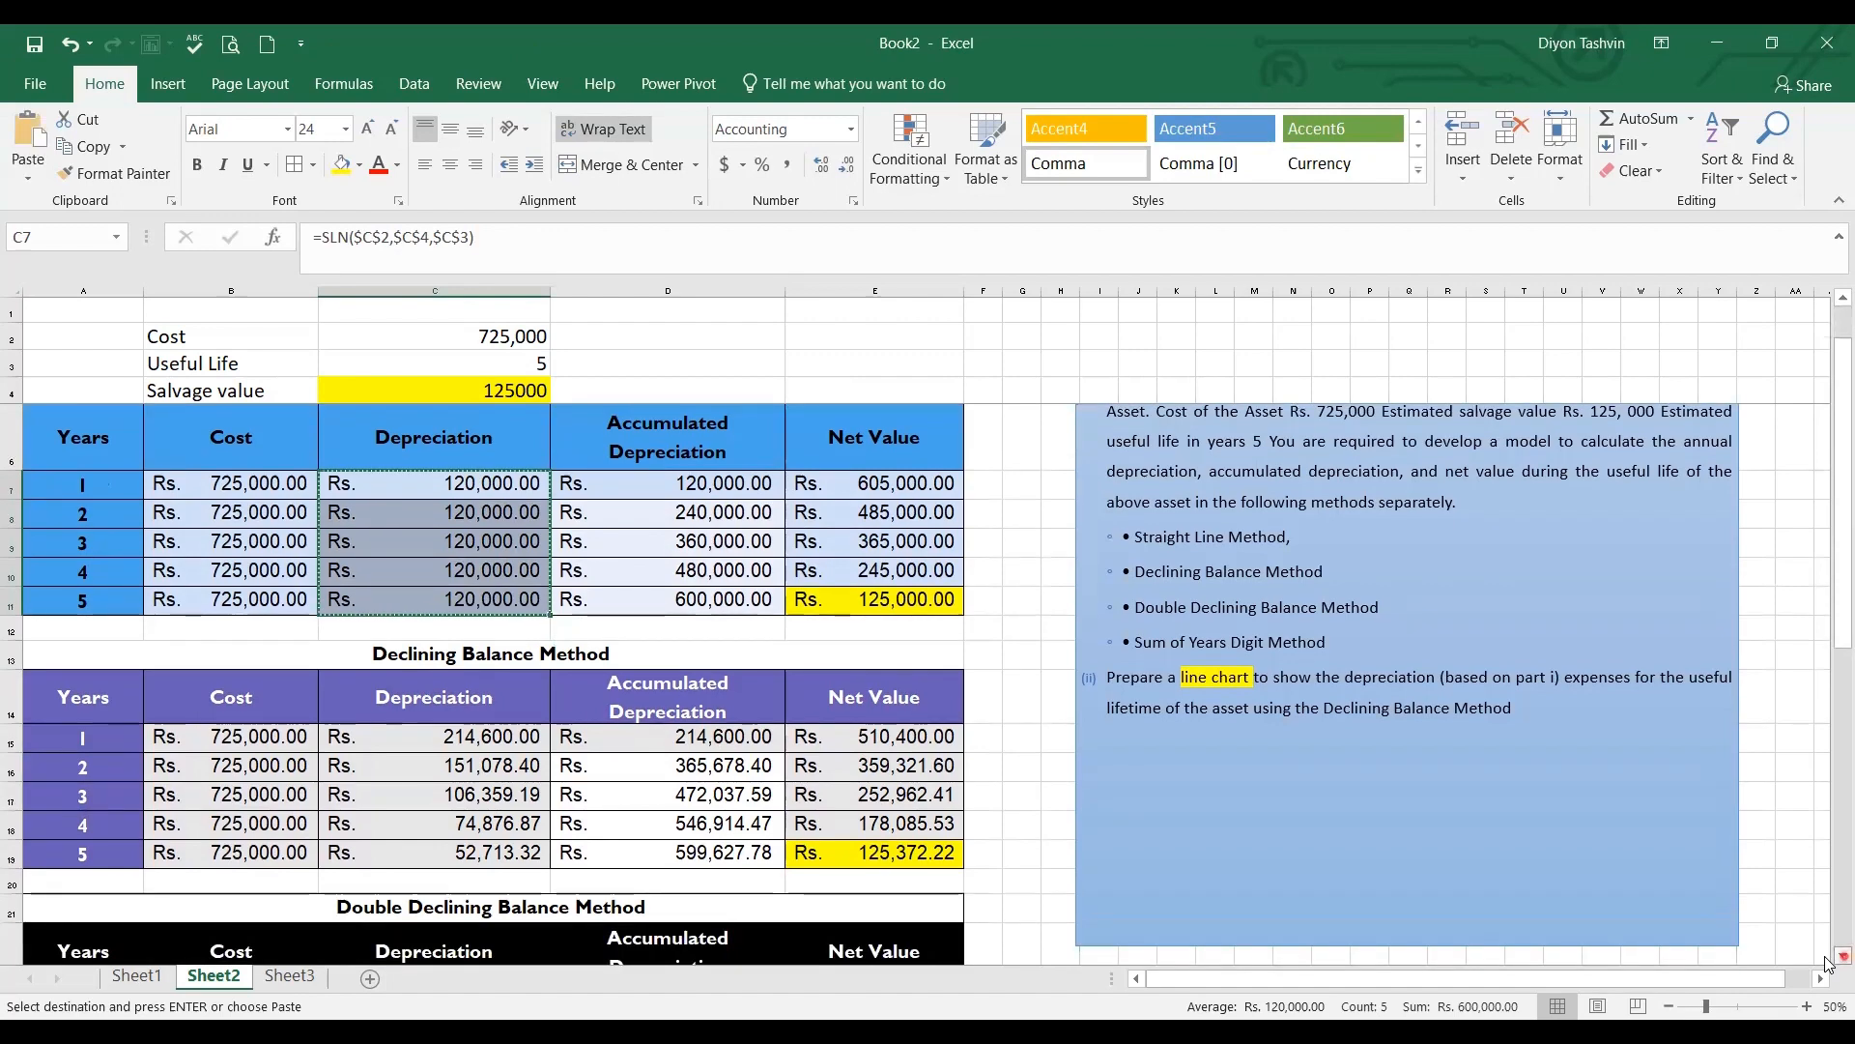
click(1829, 960)
click(1838, 958)
click(1837, 958)
click(1837, 958)
click(1837, 958)
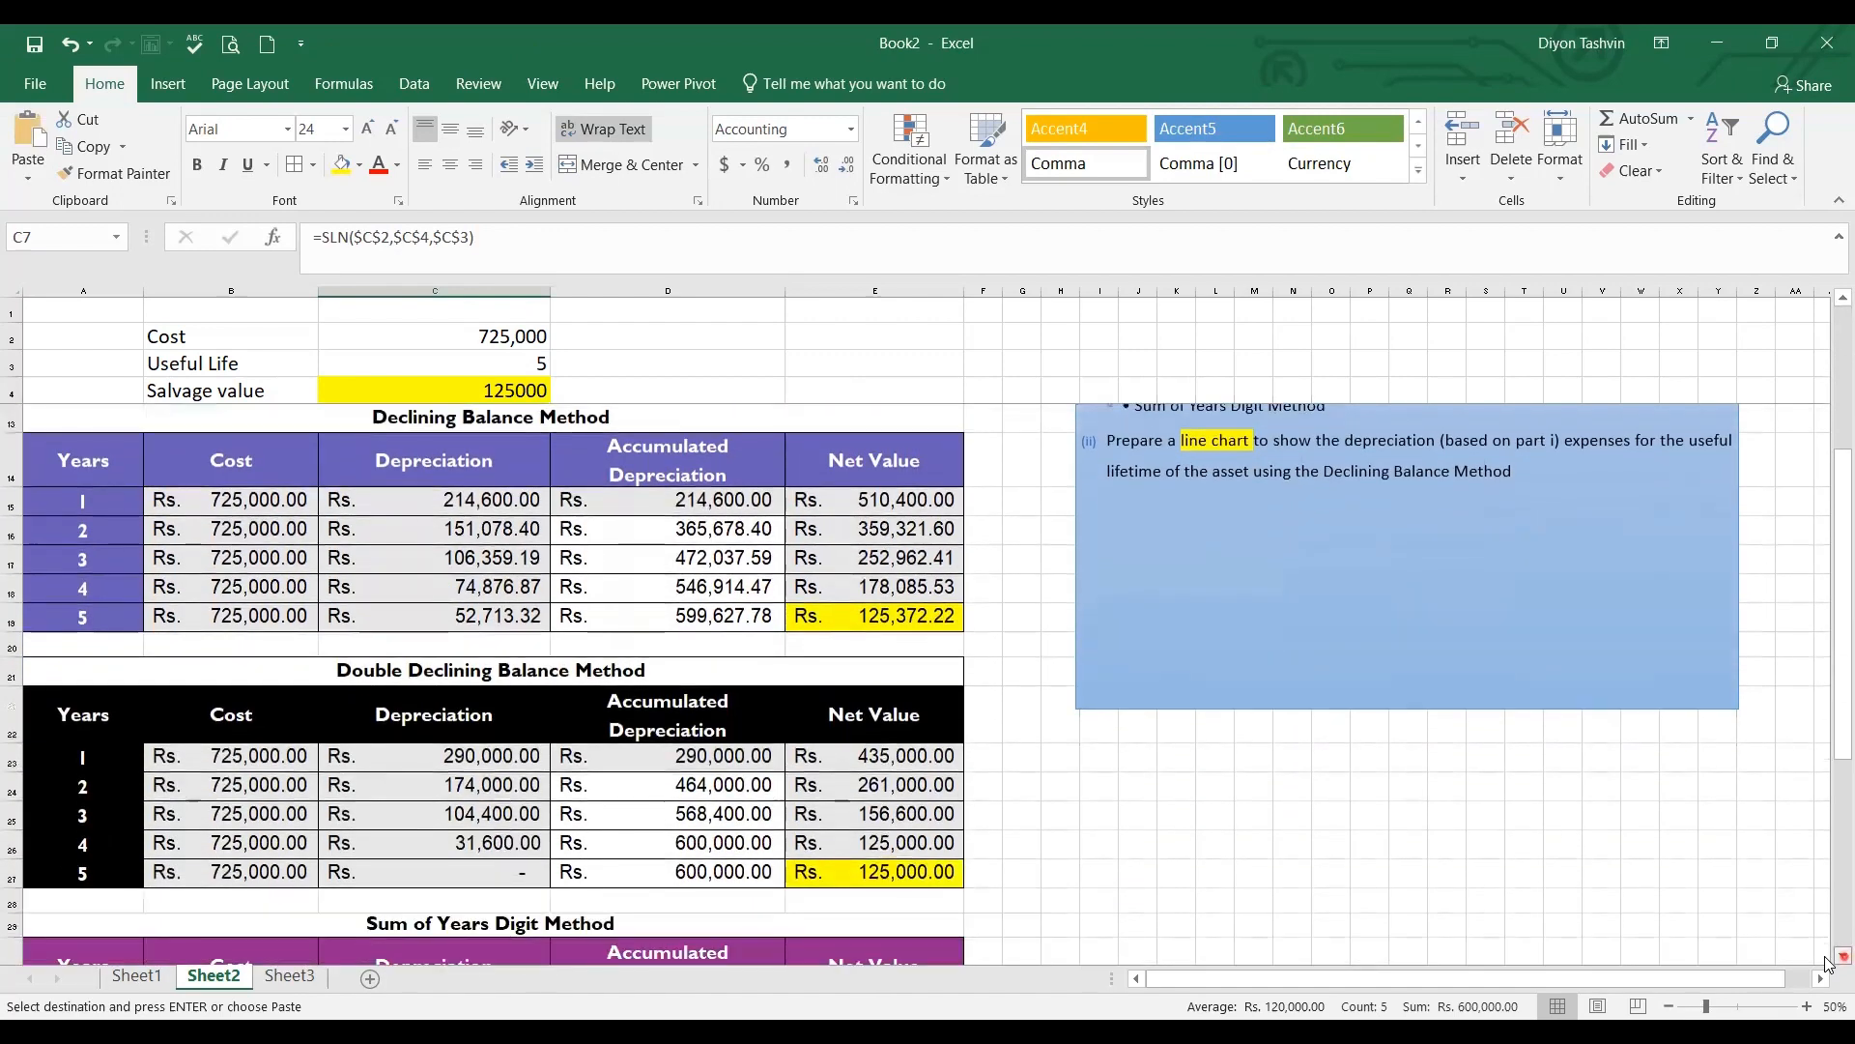
click(1838, 958)
click(1838, 958)
click(1837, 958)
click(1837, 958)
click(1837, 958)
click(1837, 958)
click(1837, 958)
click(1837, 957)
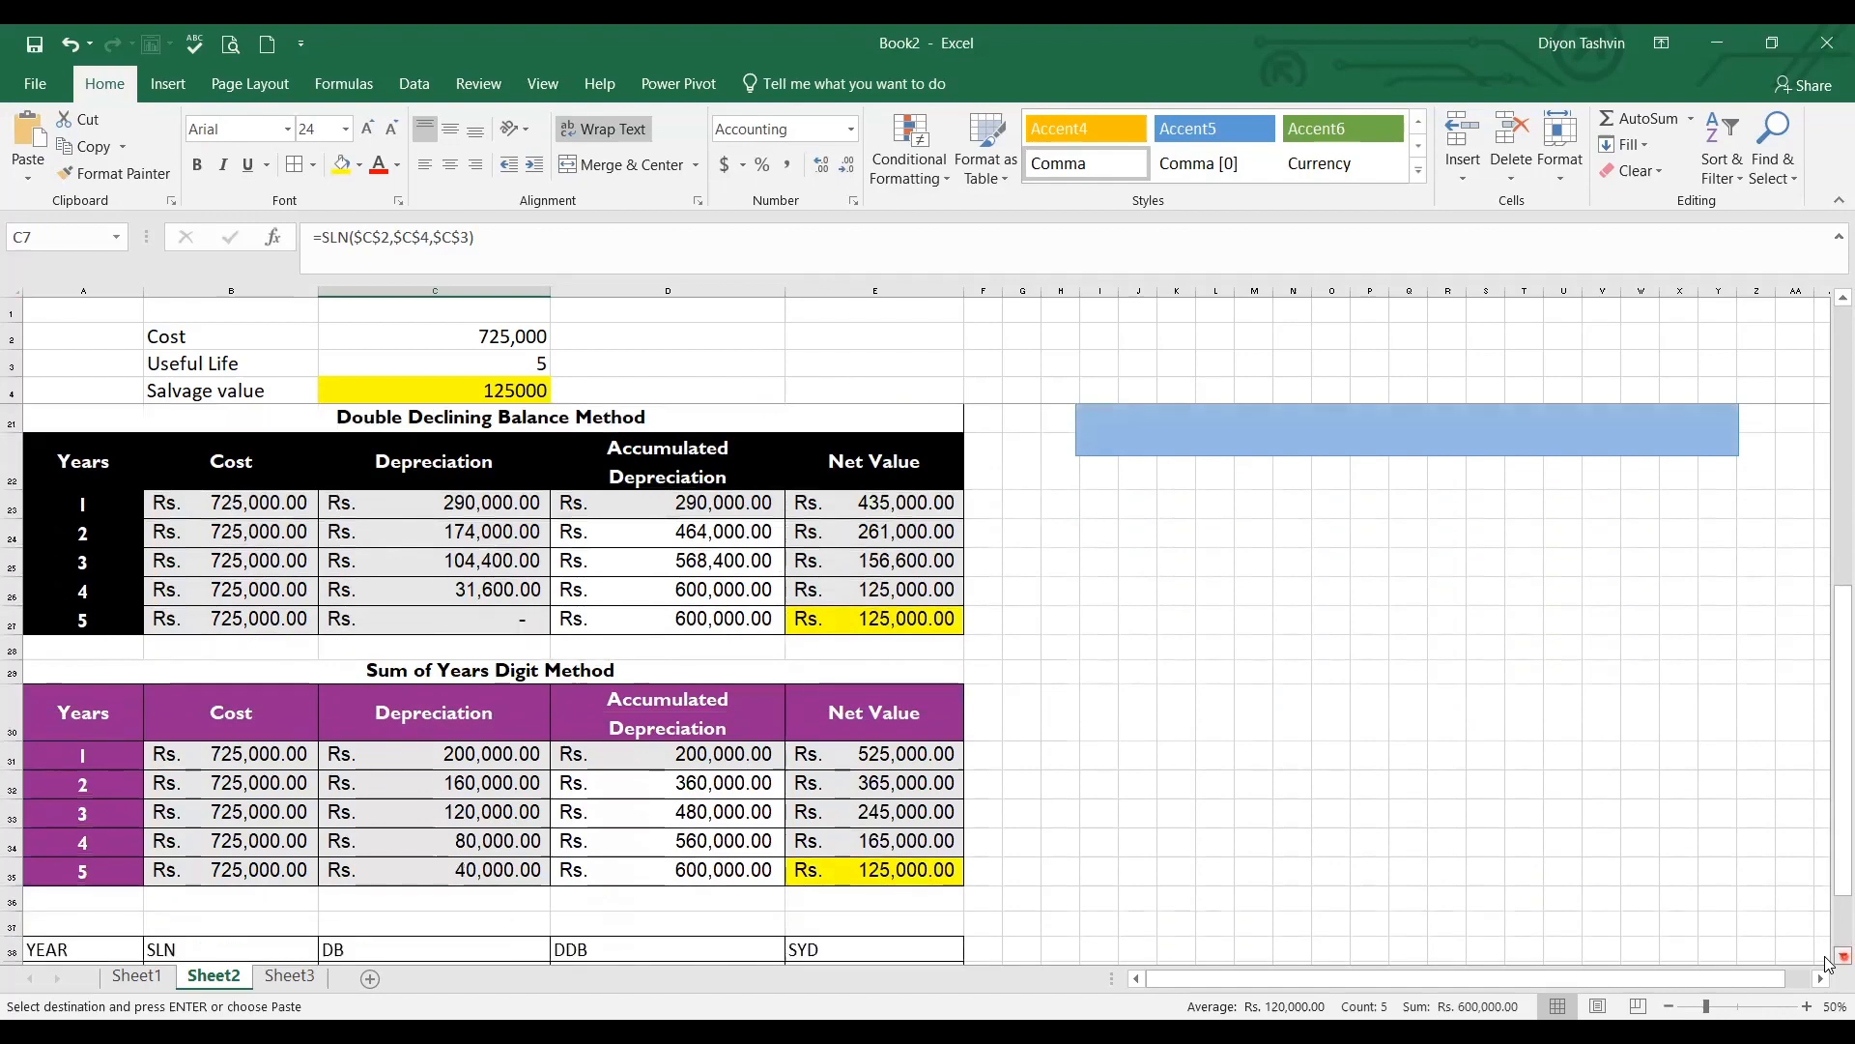
click(1837, 957)
click(1838, 958)
click(1837, 957)
click(1837, 958)
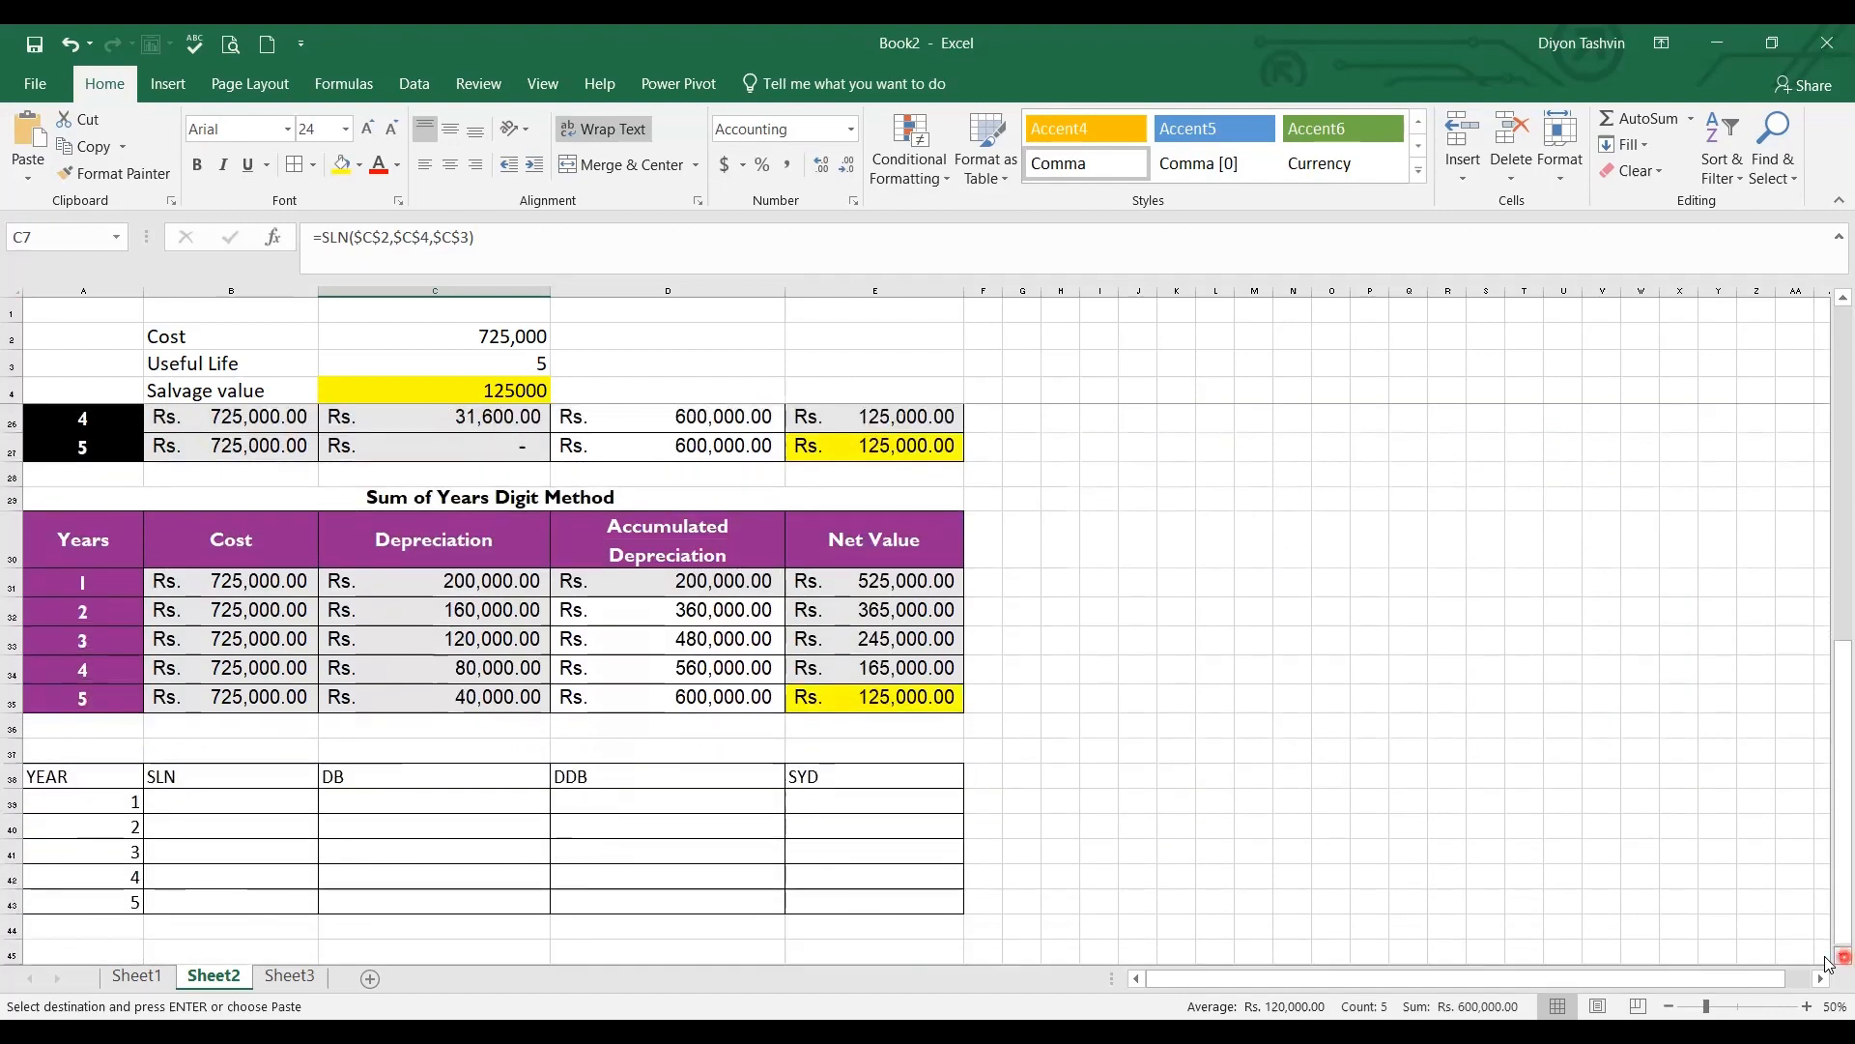
click(215, 808)
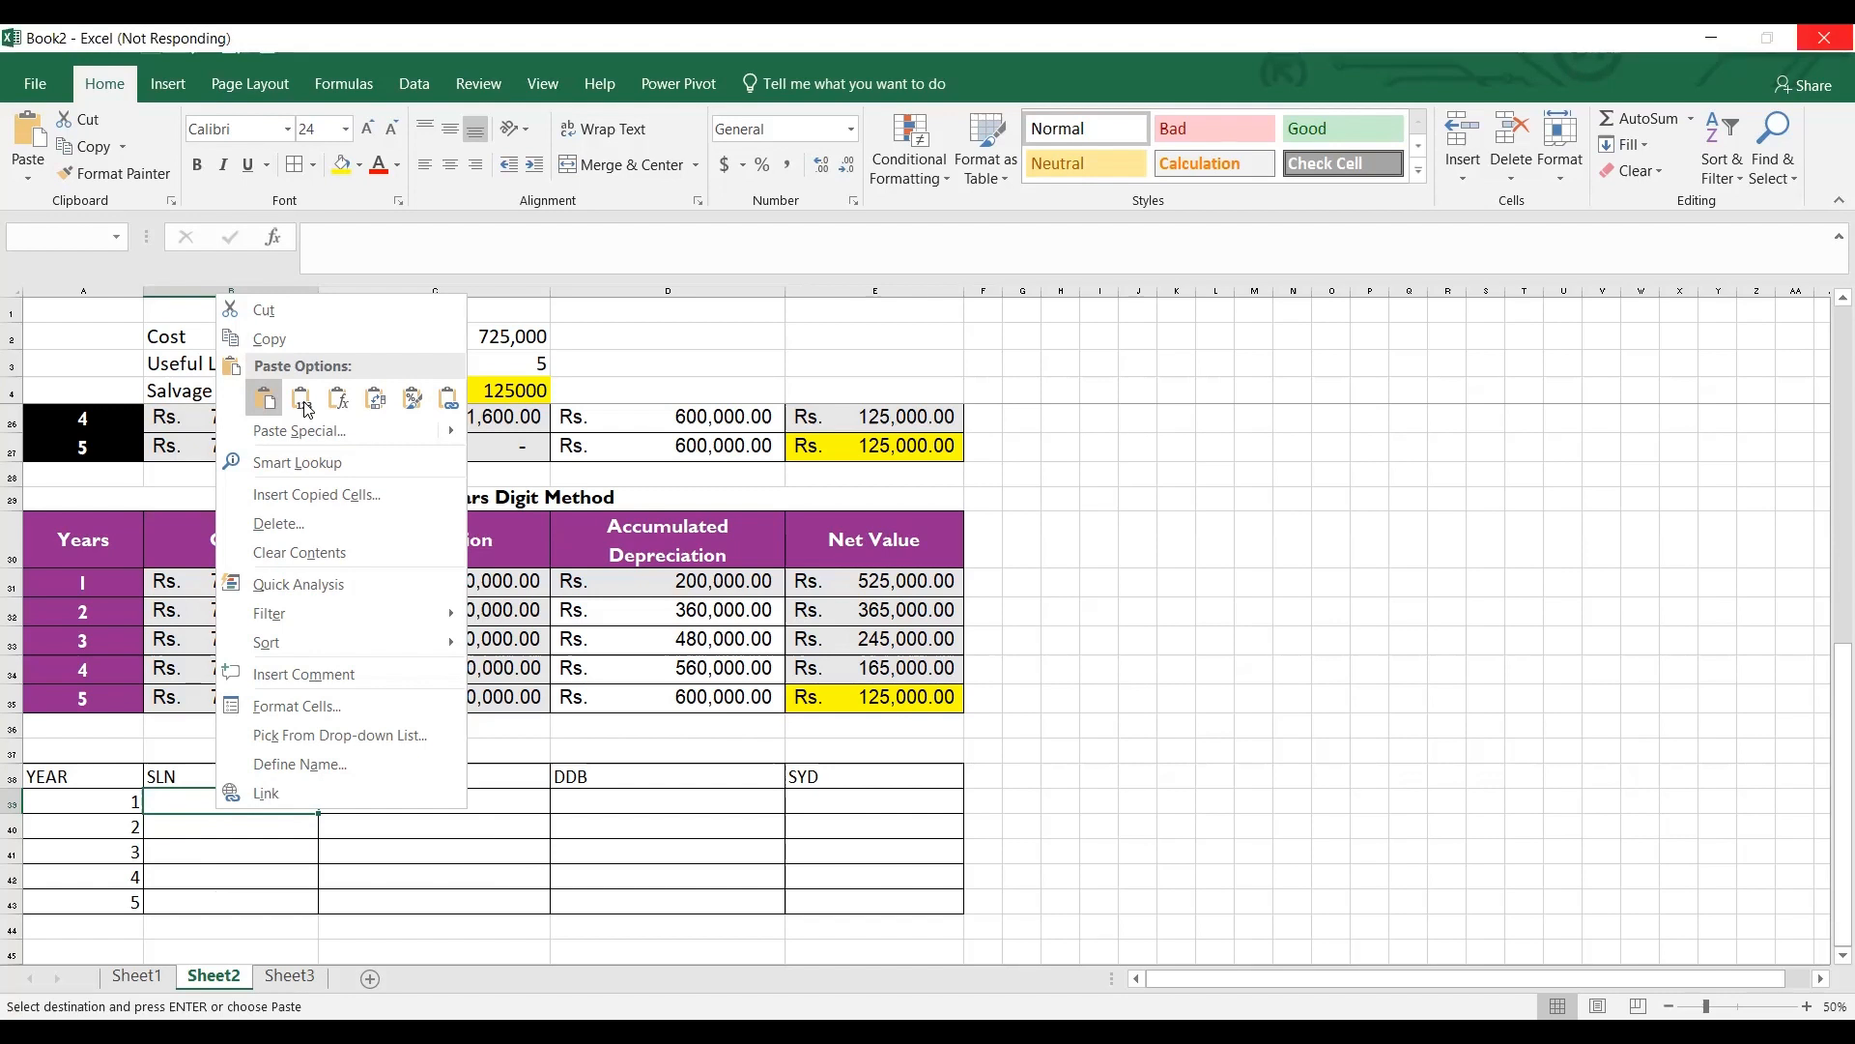
click(306, 408)
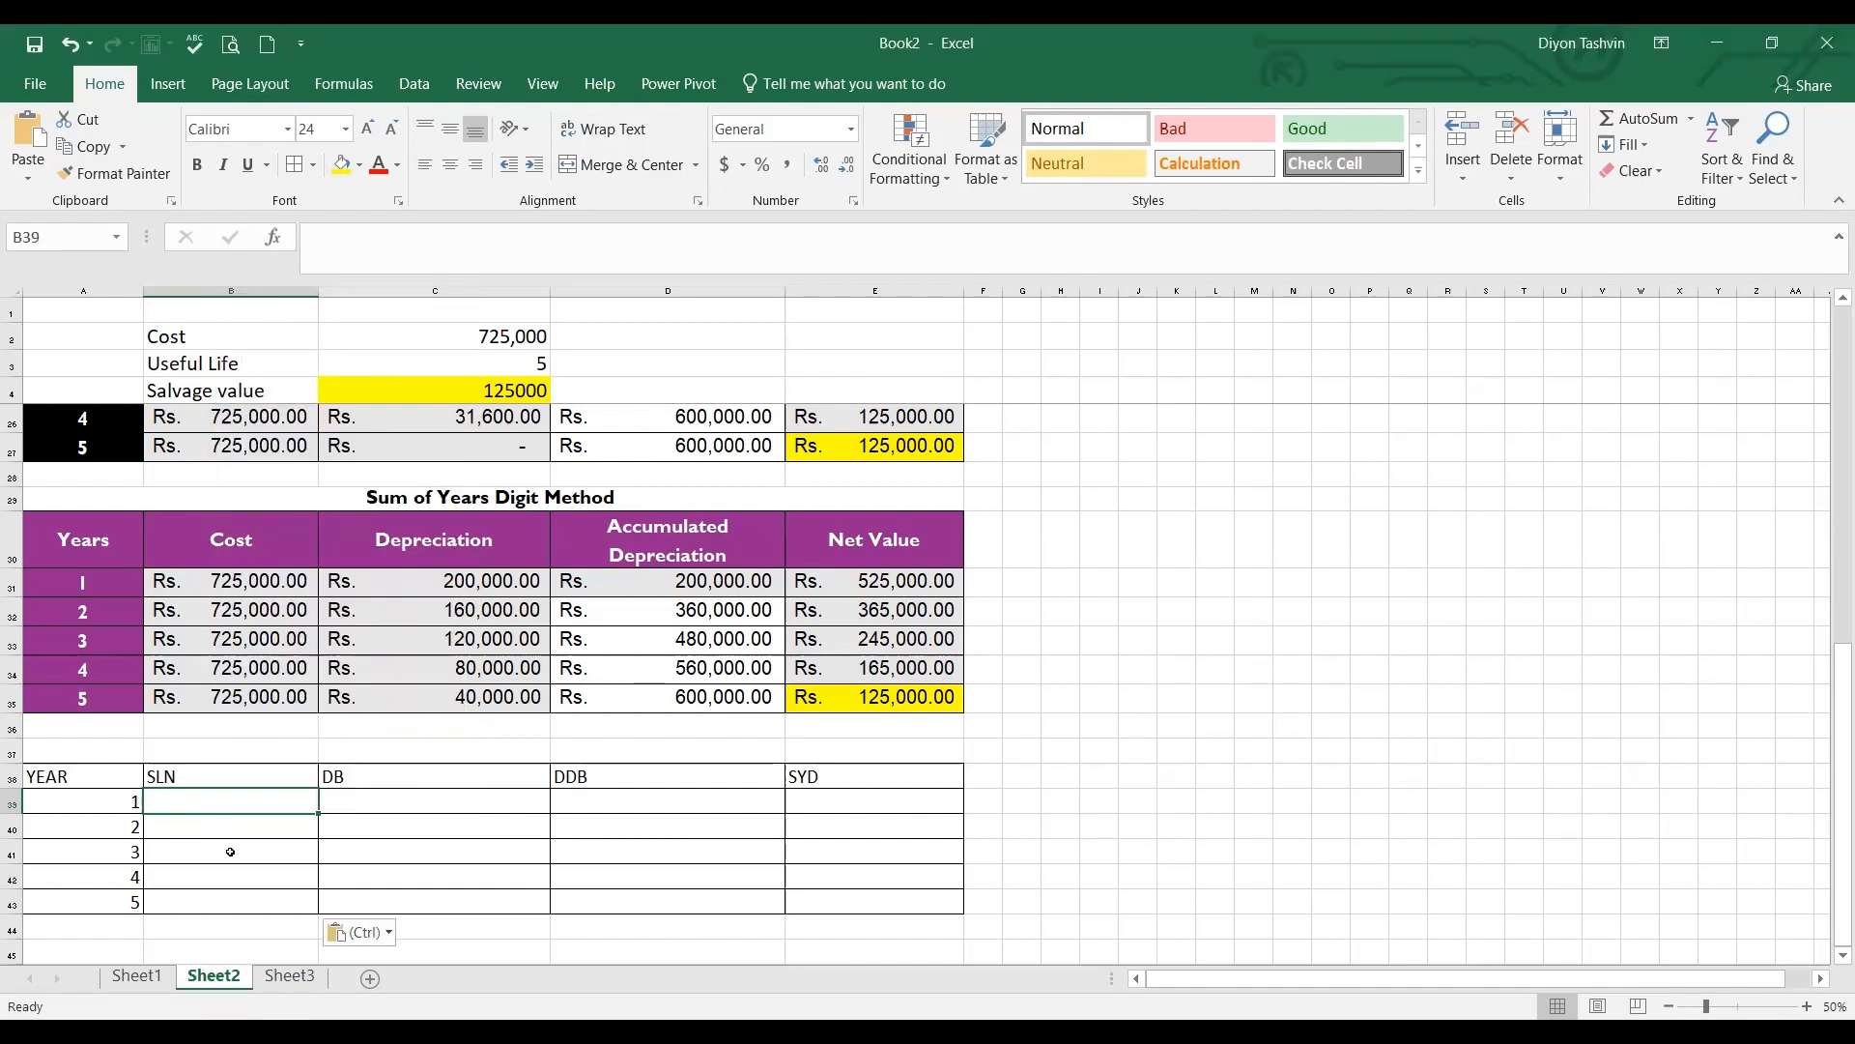
drag(230, 801, 230, 901)
key(ctrl+v)
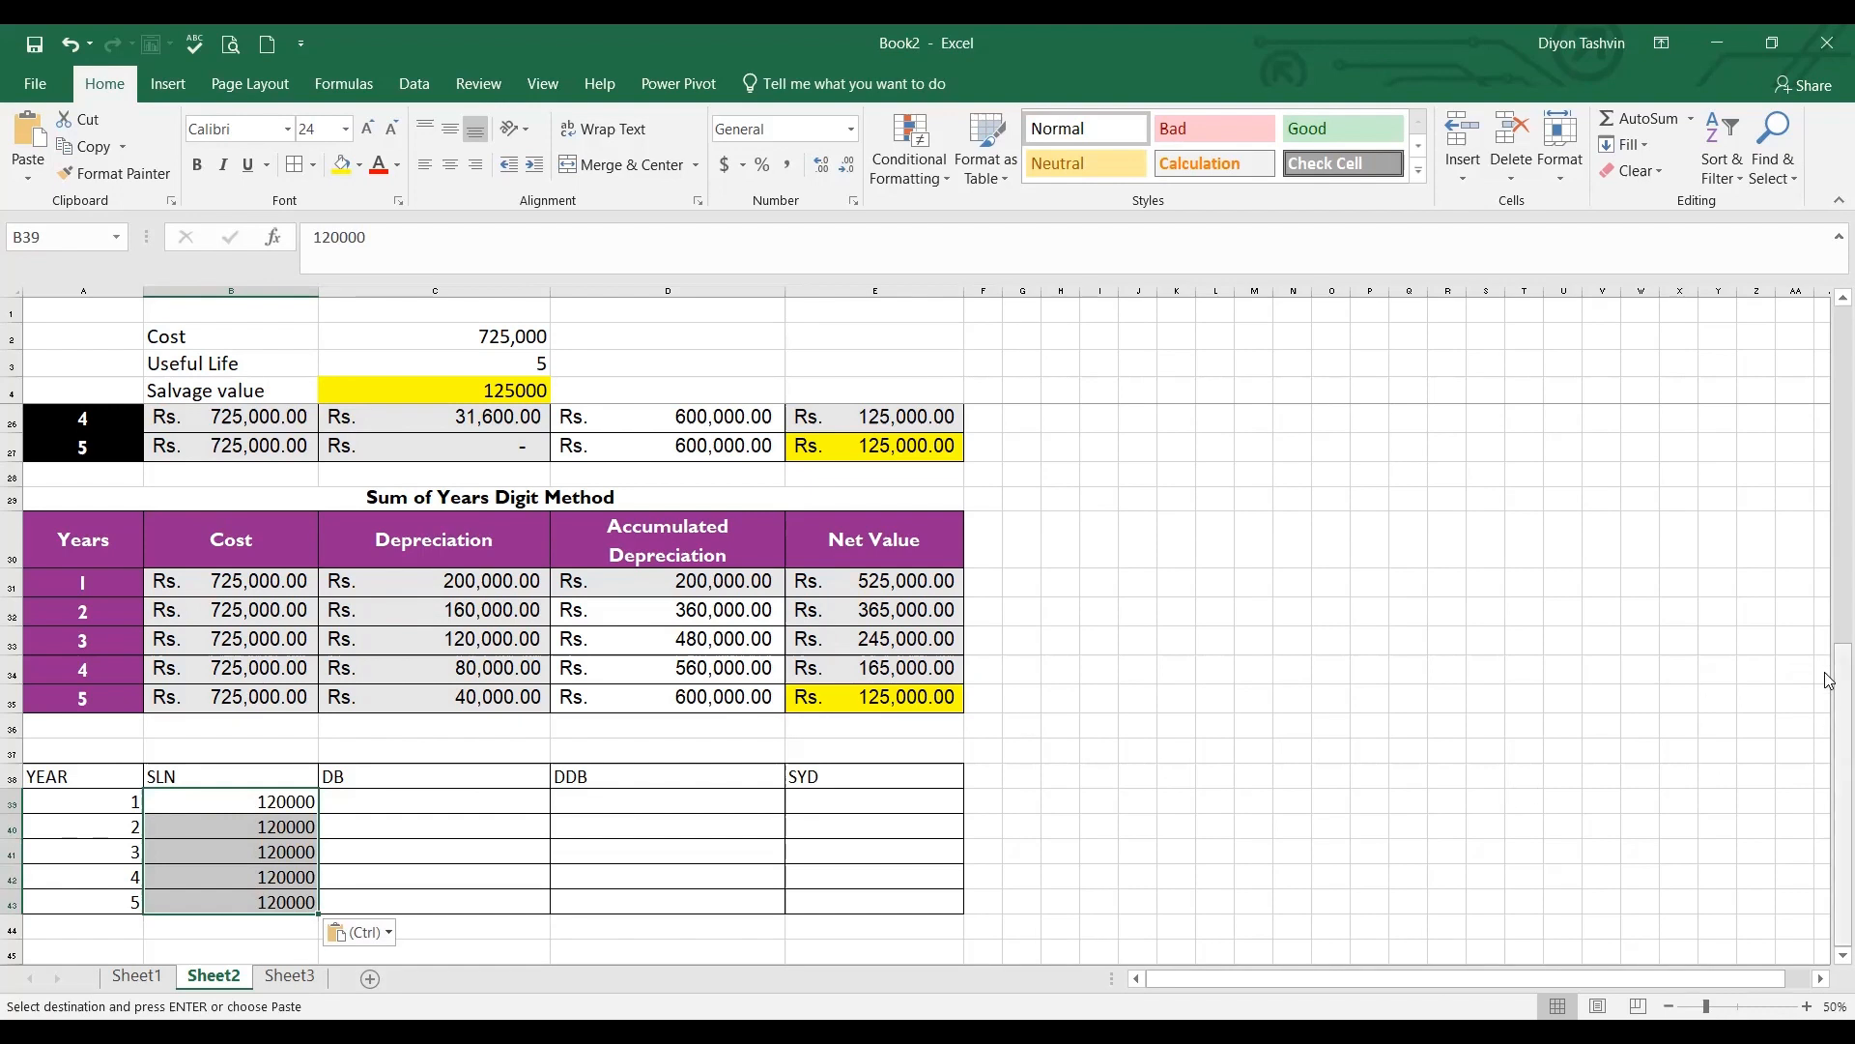
Copy the Declining Balance depreciation amounts from C15:C19 and paste them as values into C39:C43 under DB
drag(1829, 683, 1830, 411)
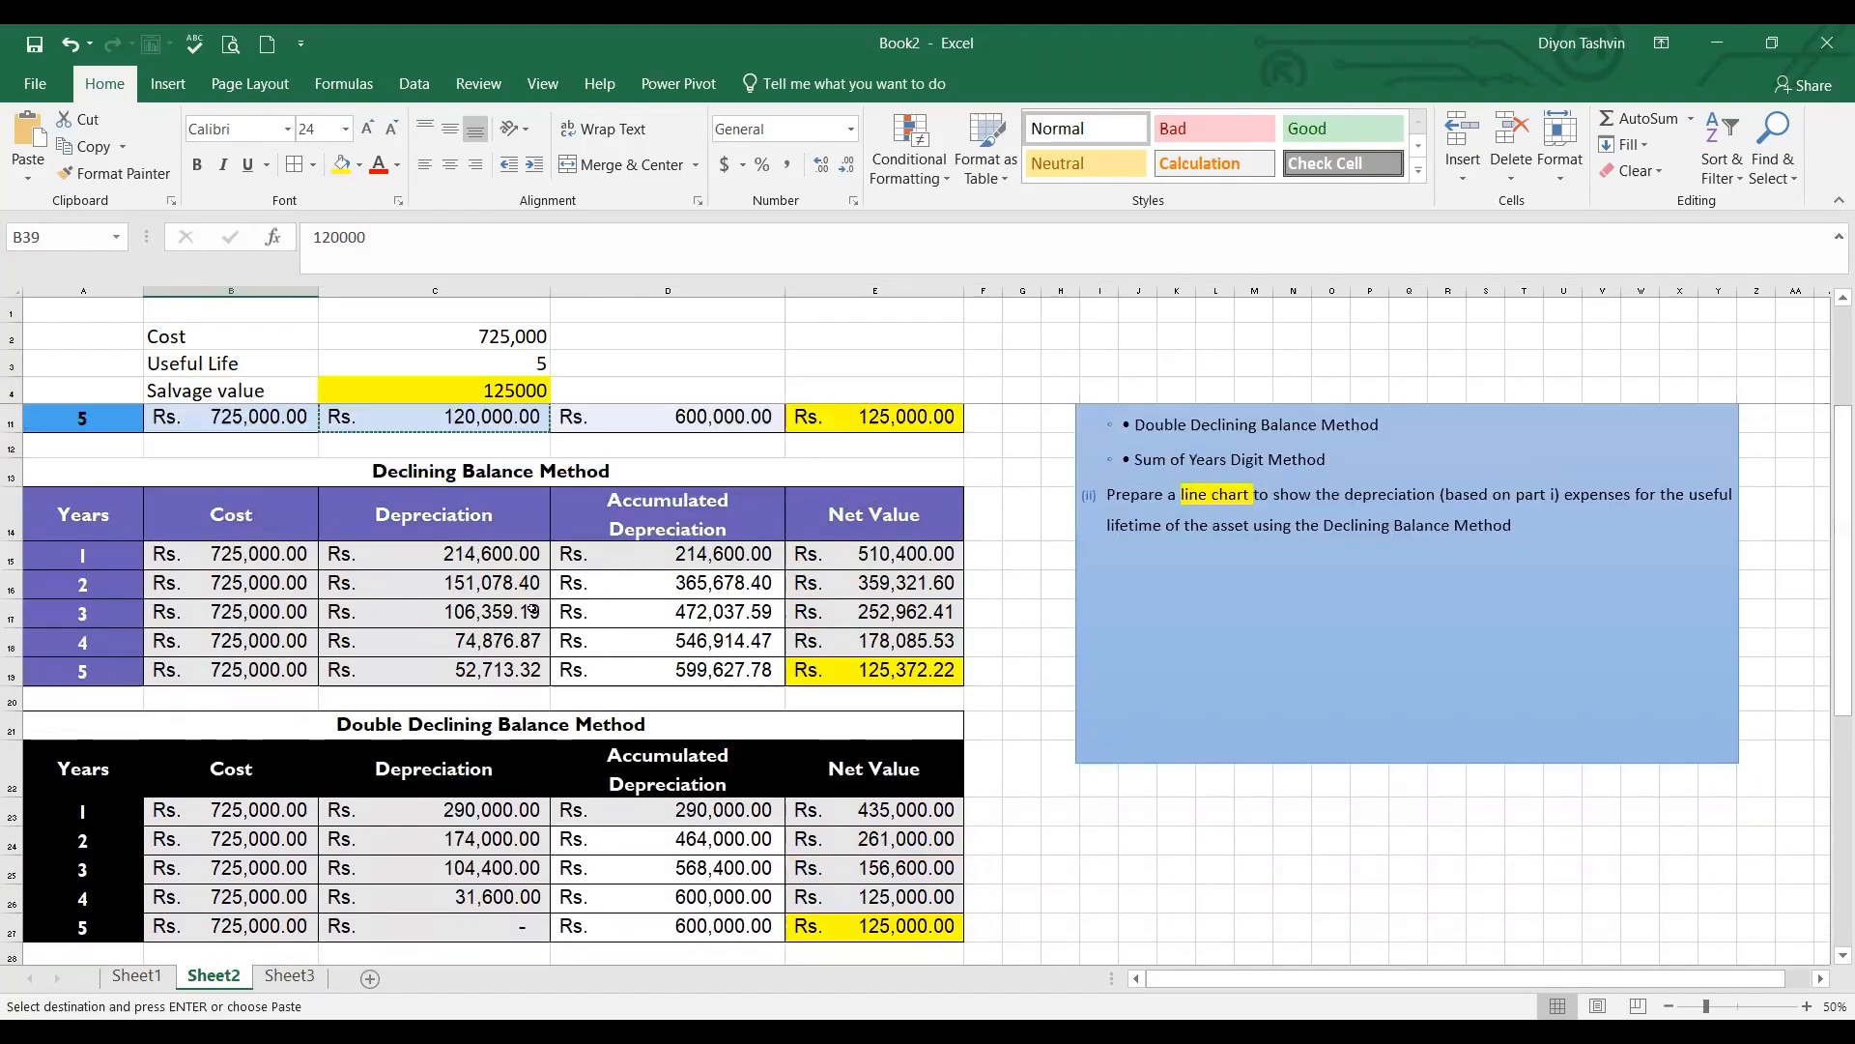
click(482, 553)
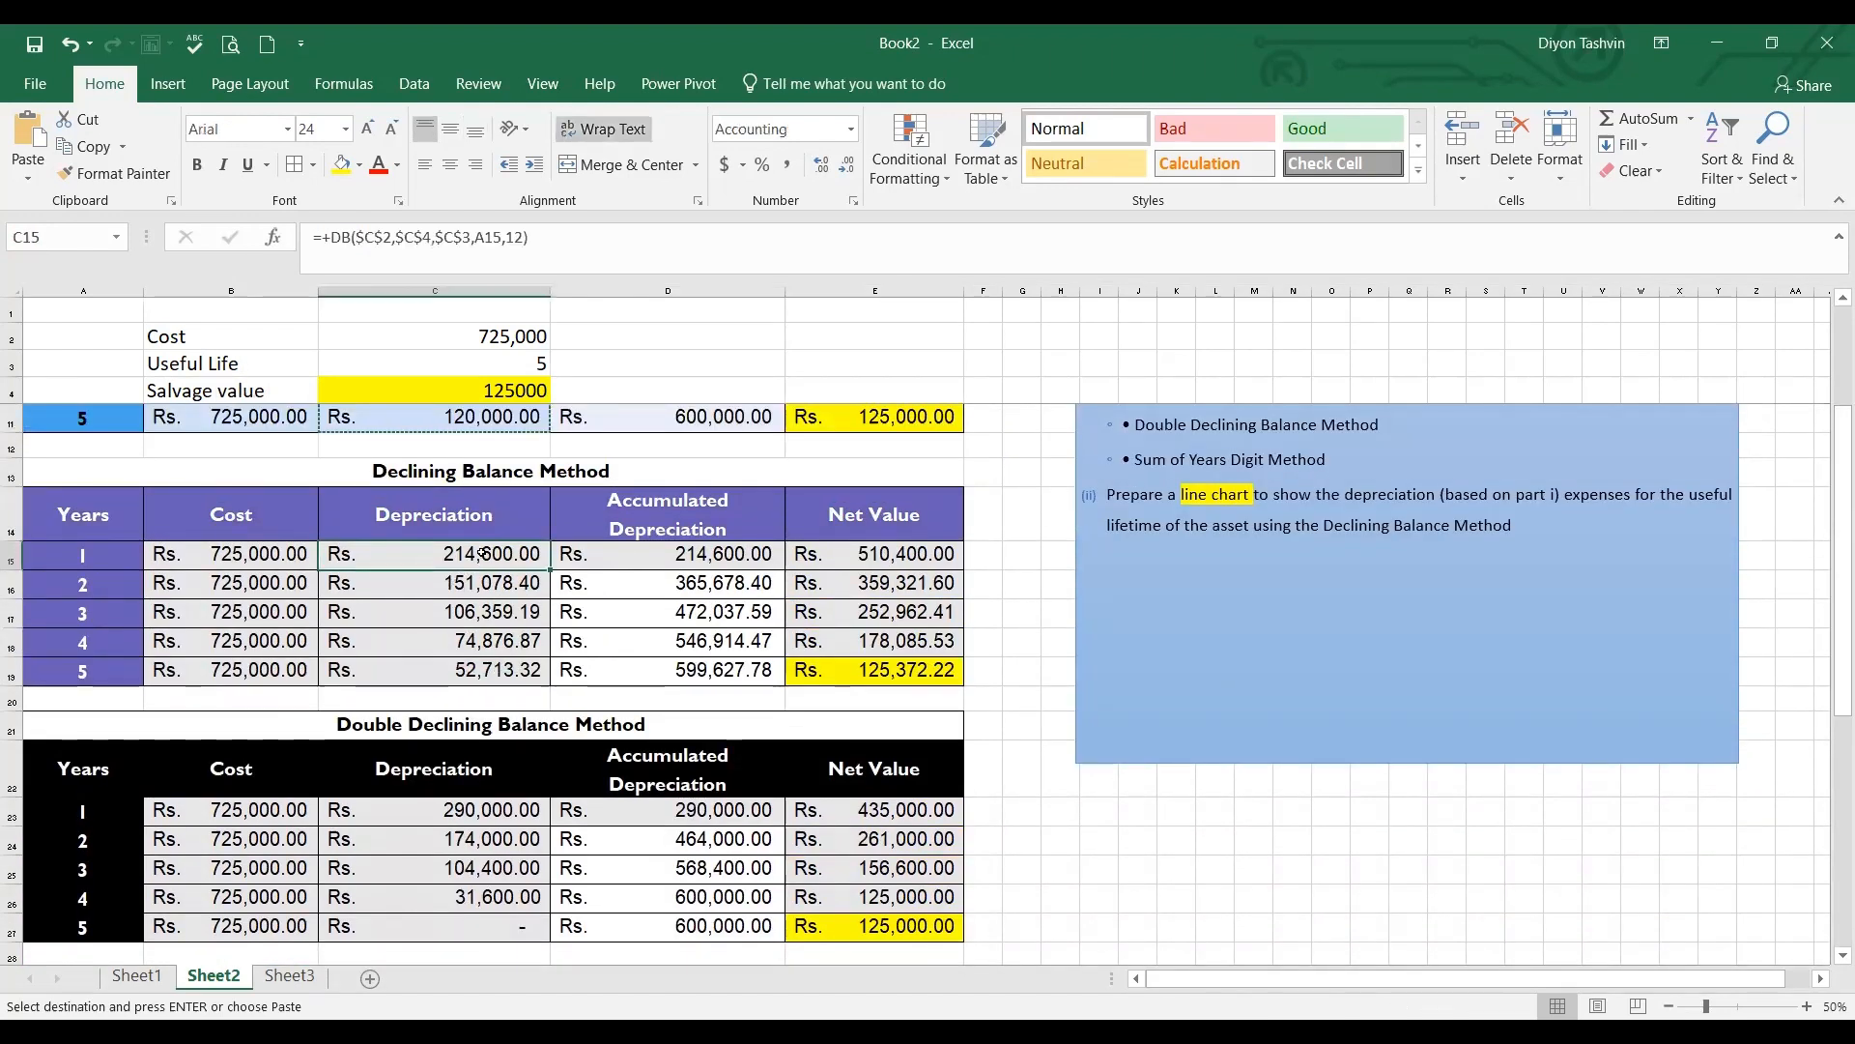
drag(483, 553, 483, 670)
key(Escape)
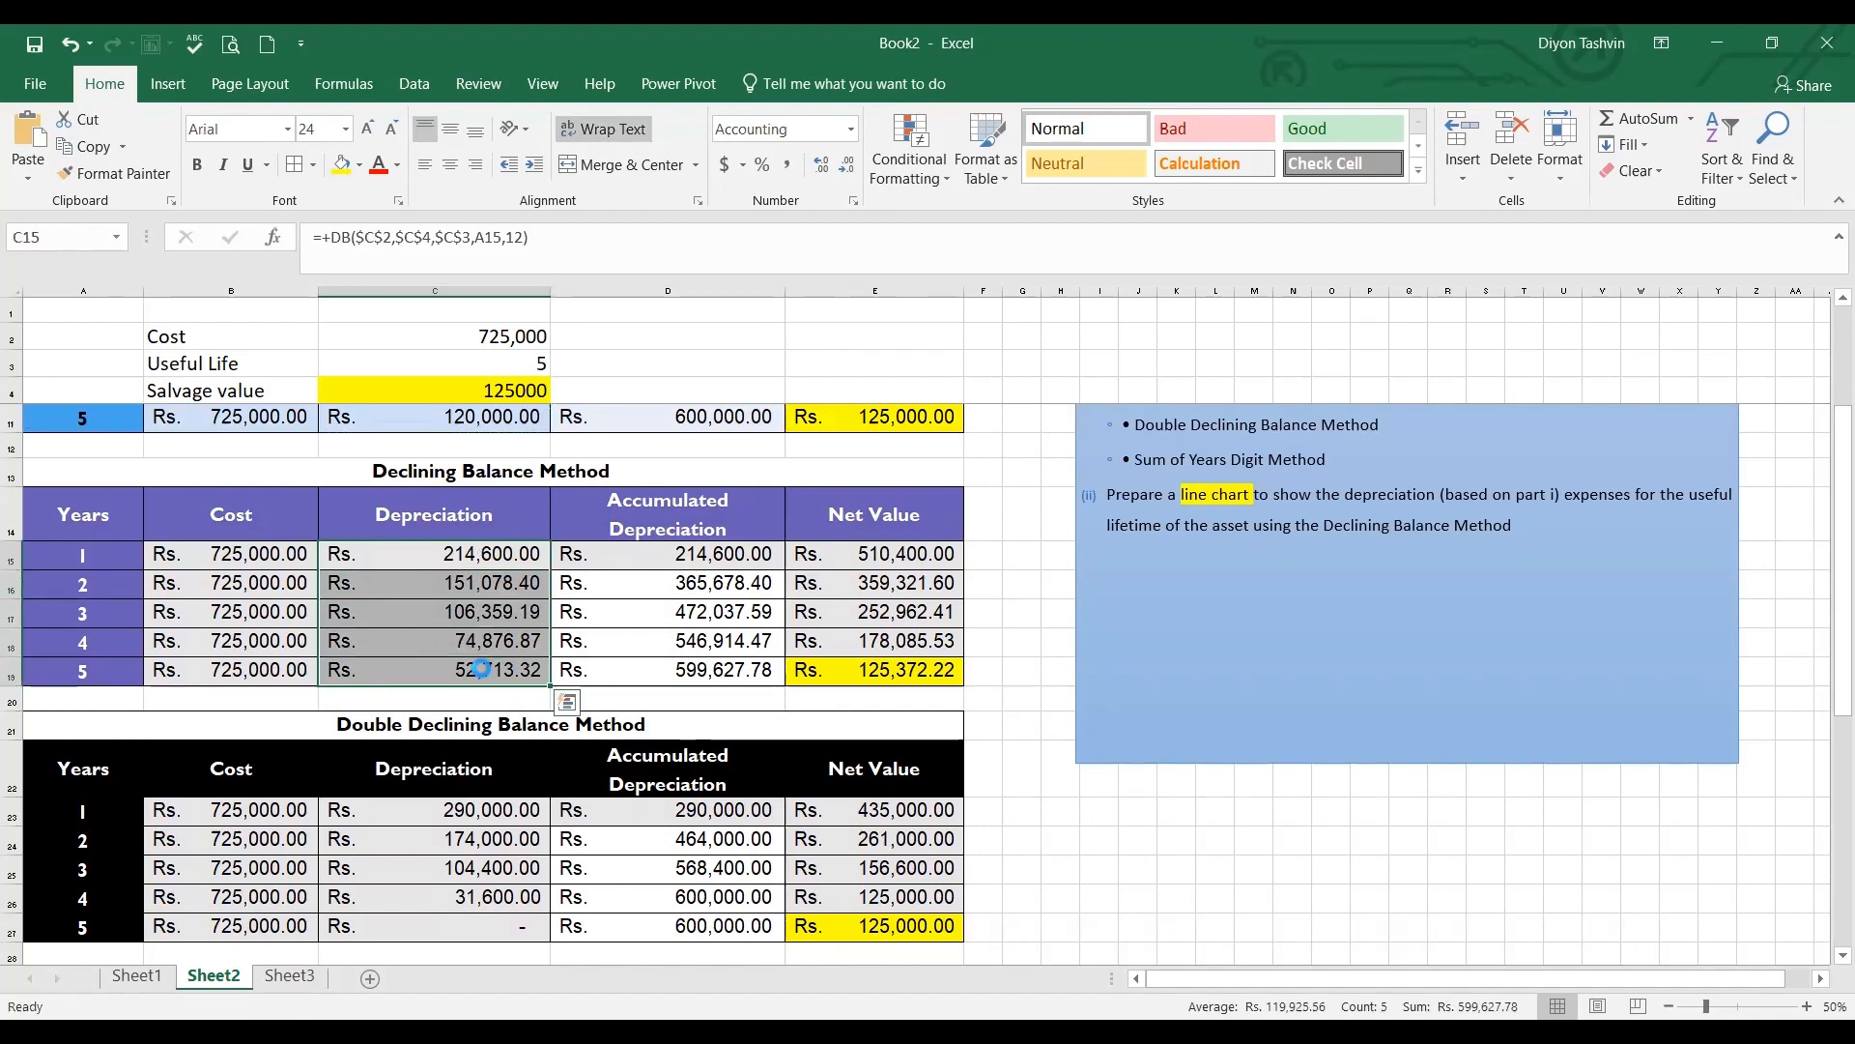
key(ctrl+c)
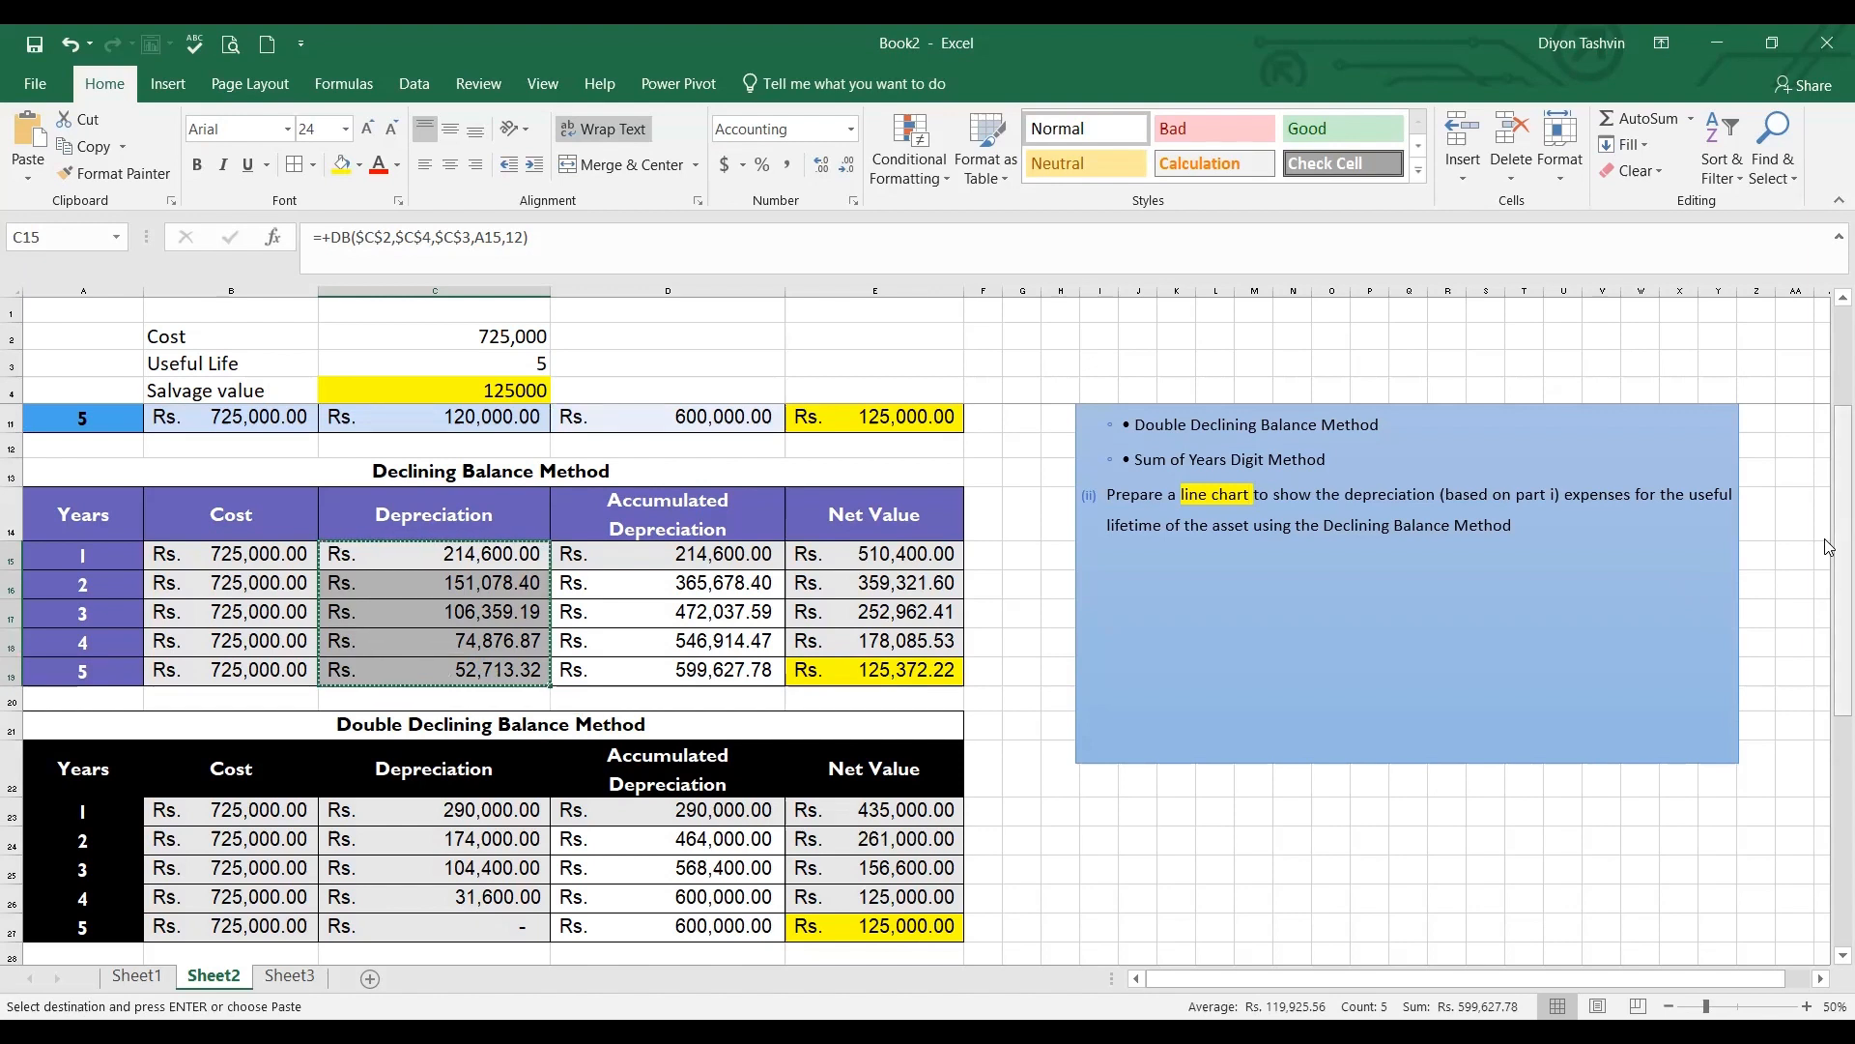
drag(1828, 547, 1827, 889)
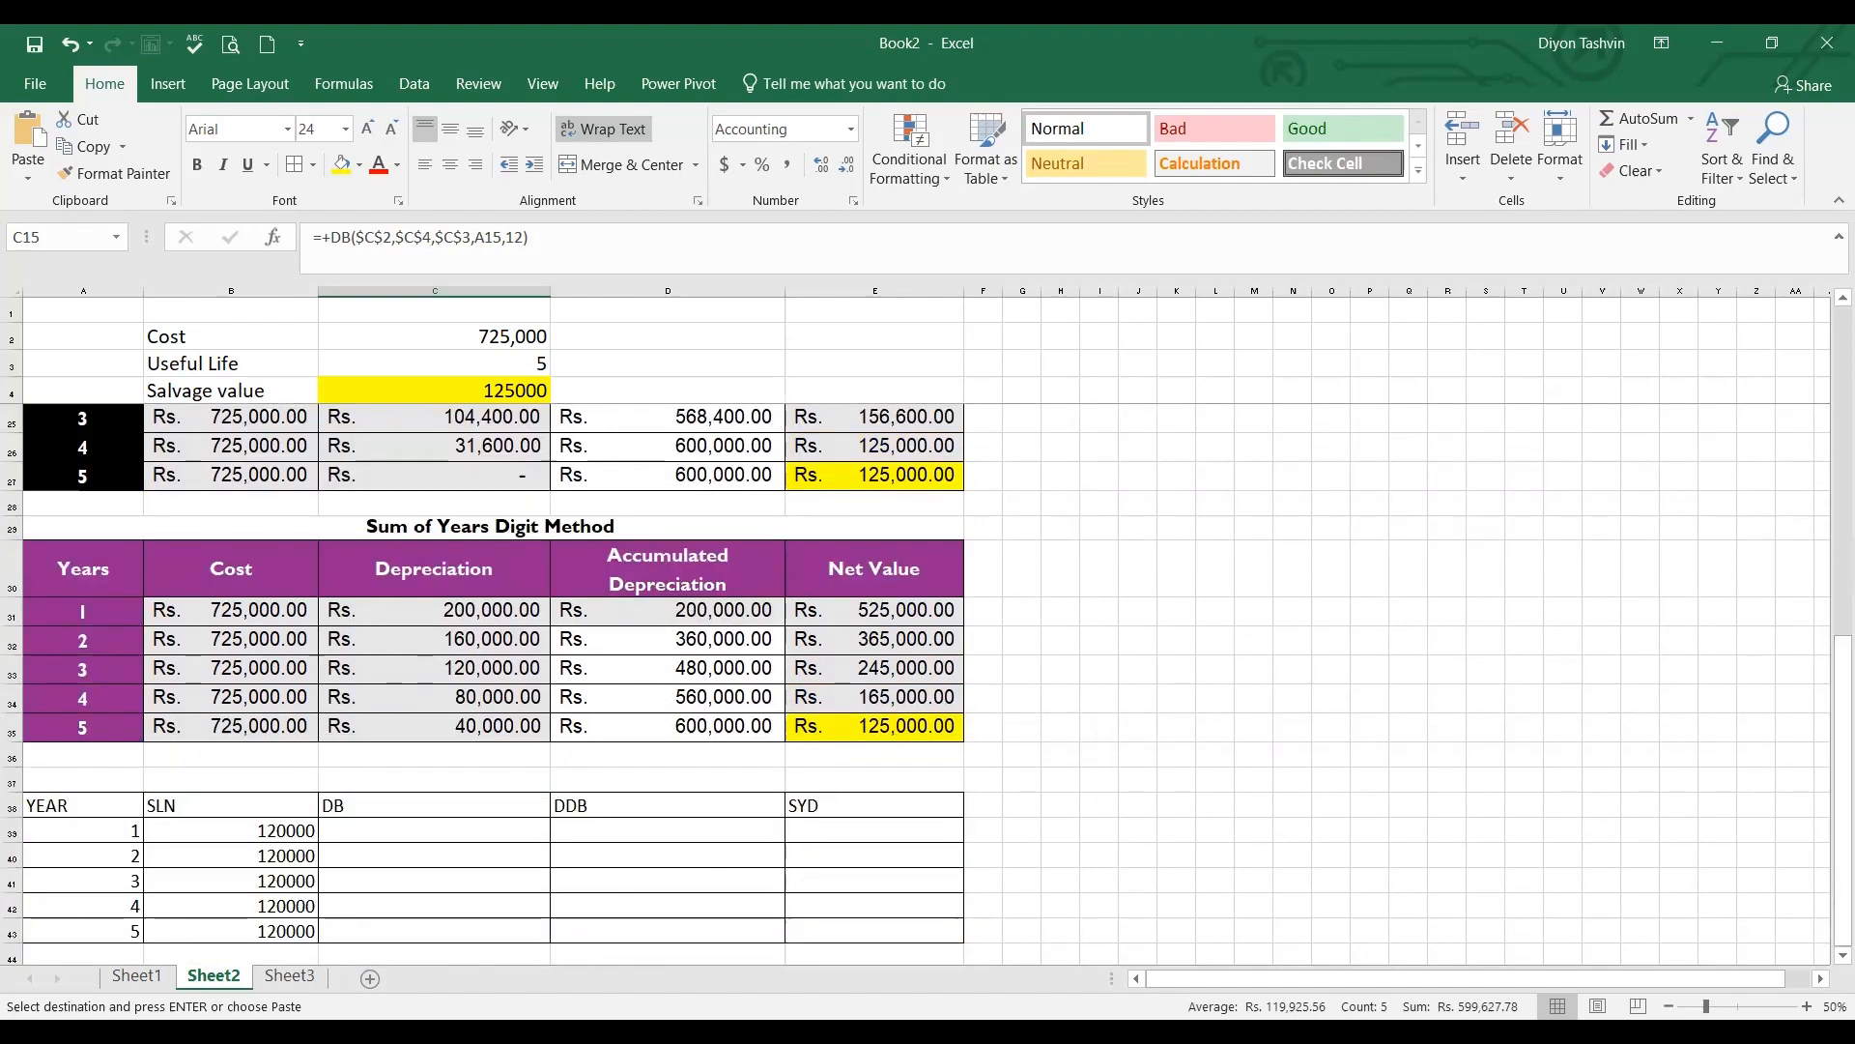
click(518, 832)
right_click(518, 832)
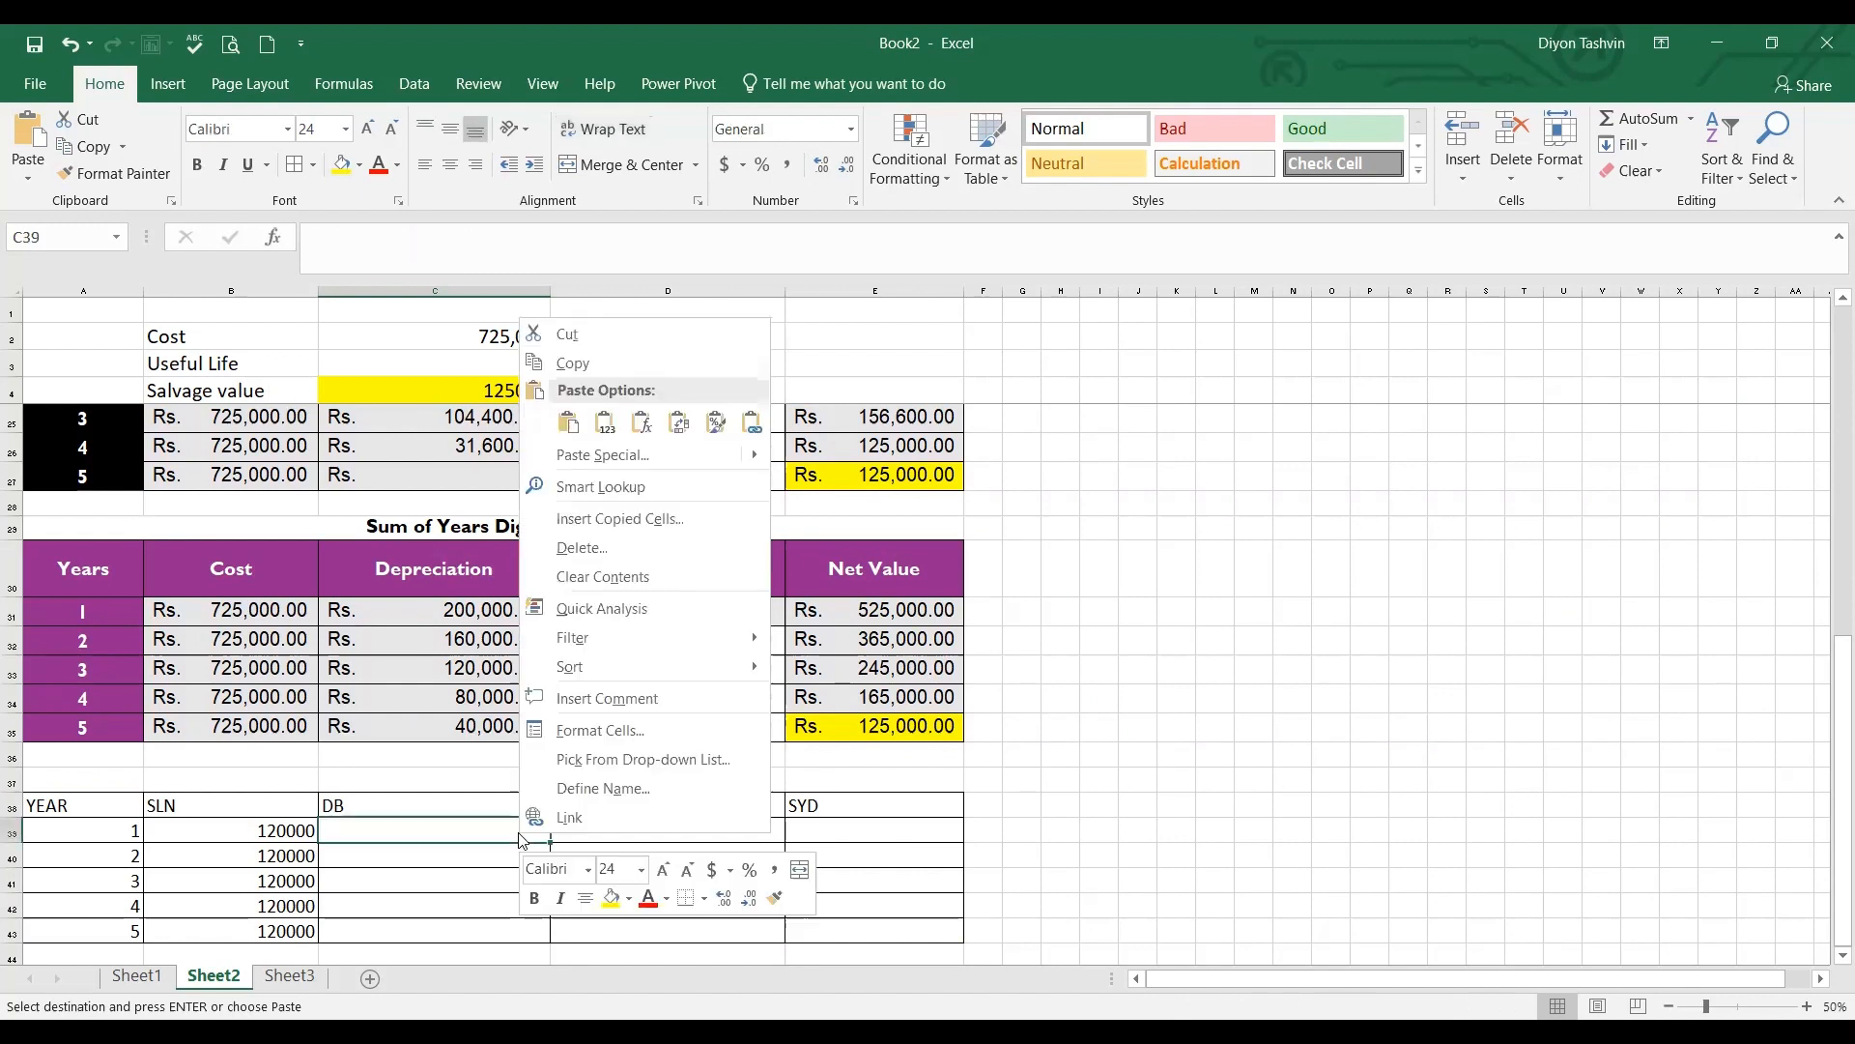
click(604, 422)
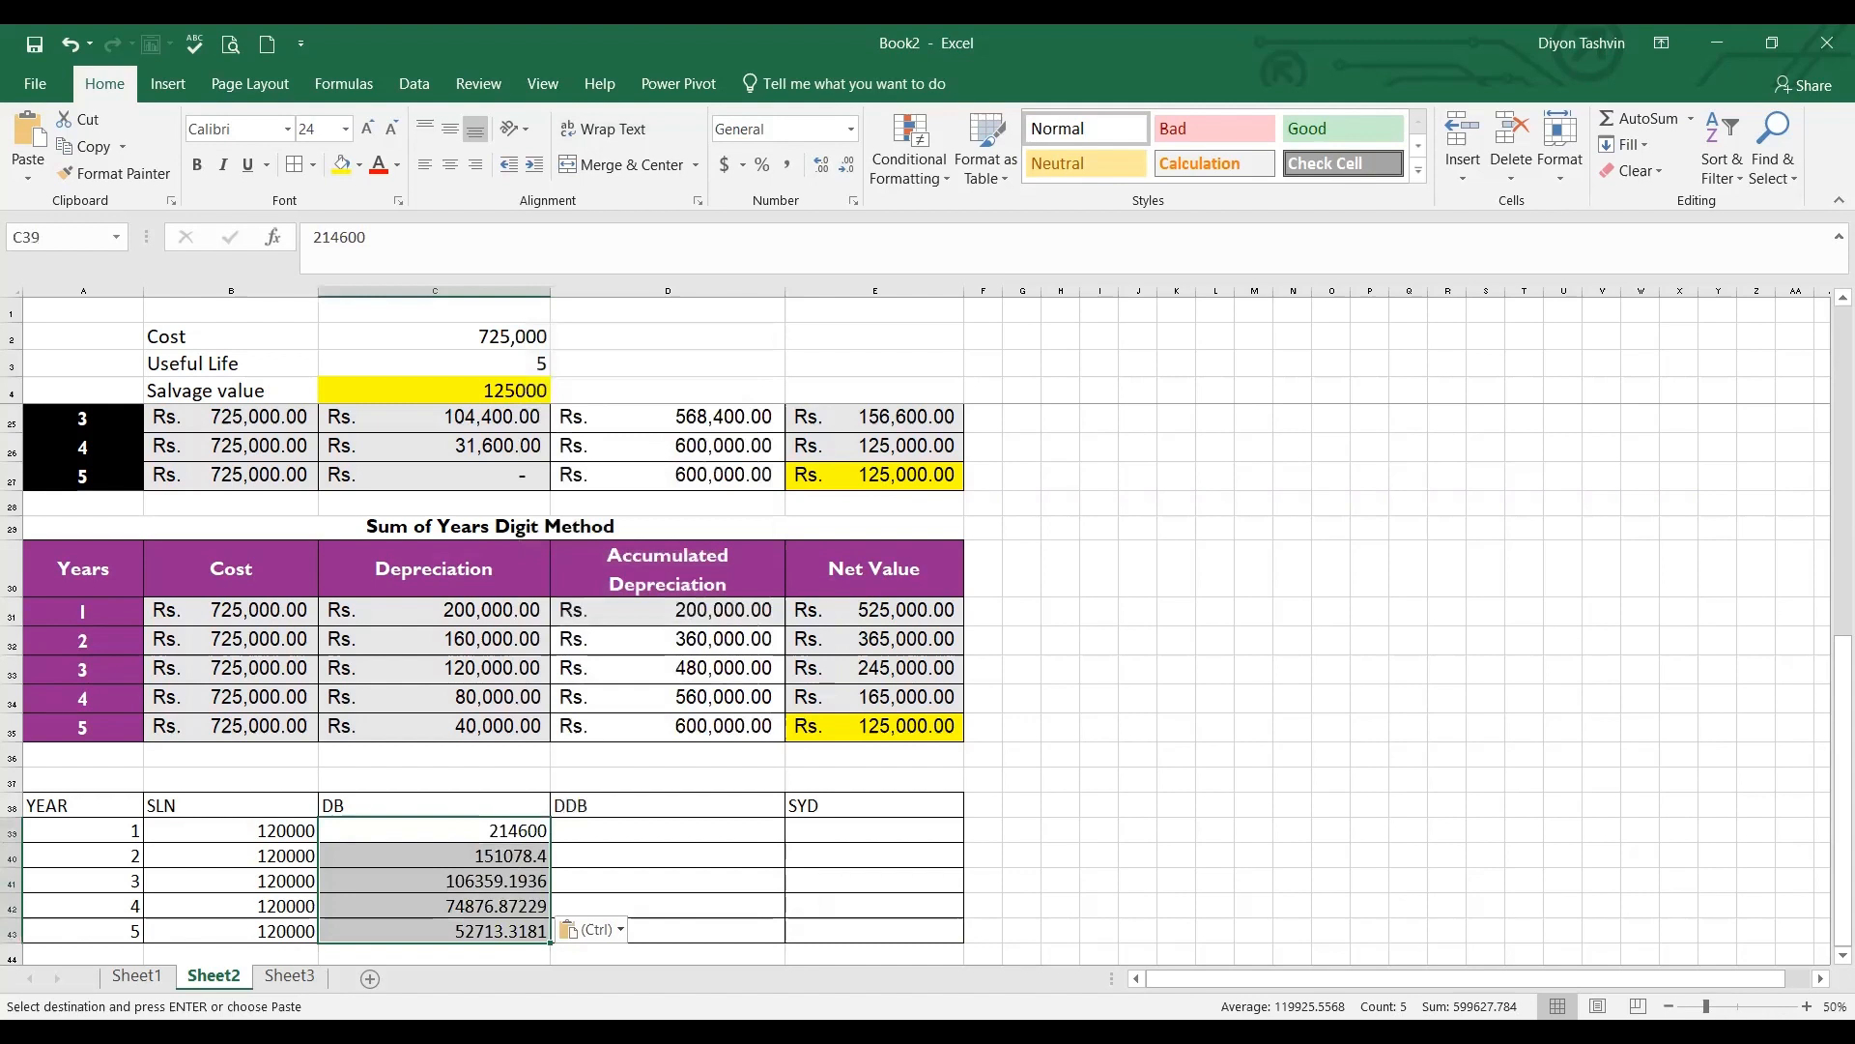
Copy the Double Declining Balance depreciation amounts from C23:C27 and paste them as values into D39:D43 under DDB
click(1830, 756)
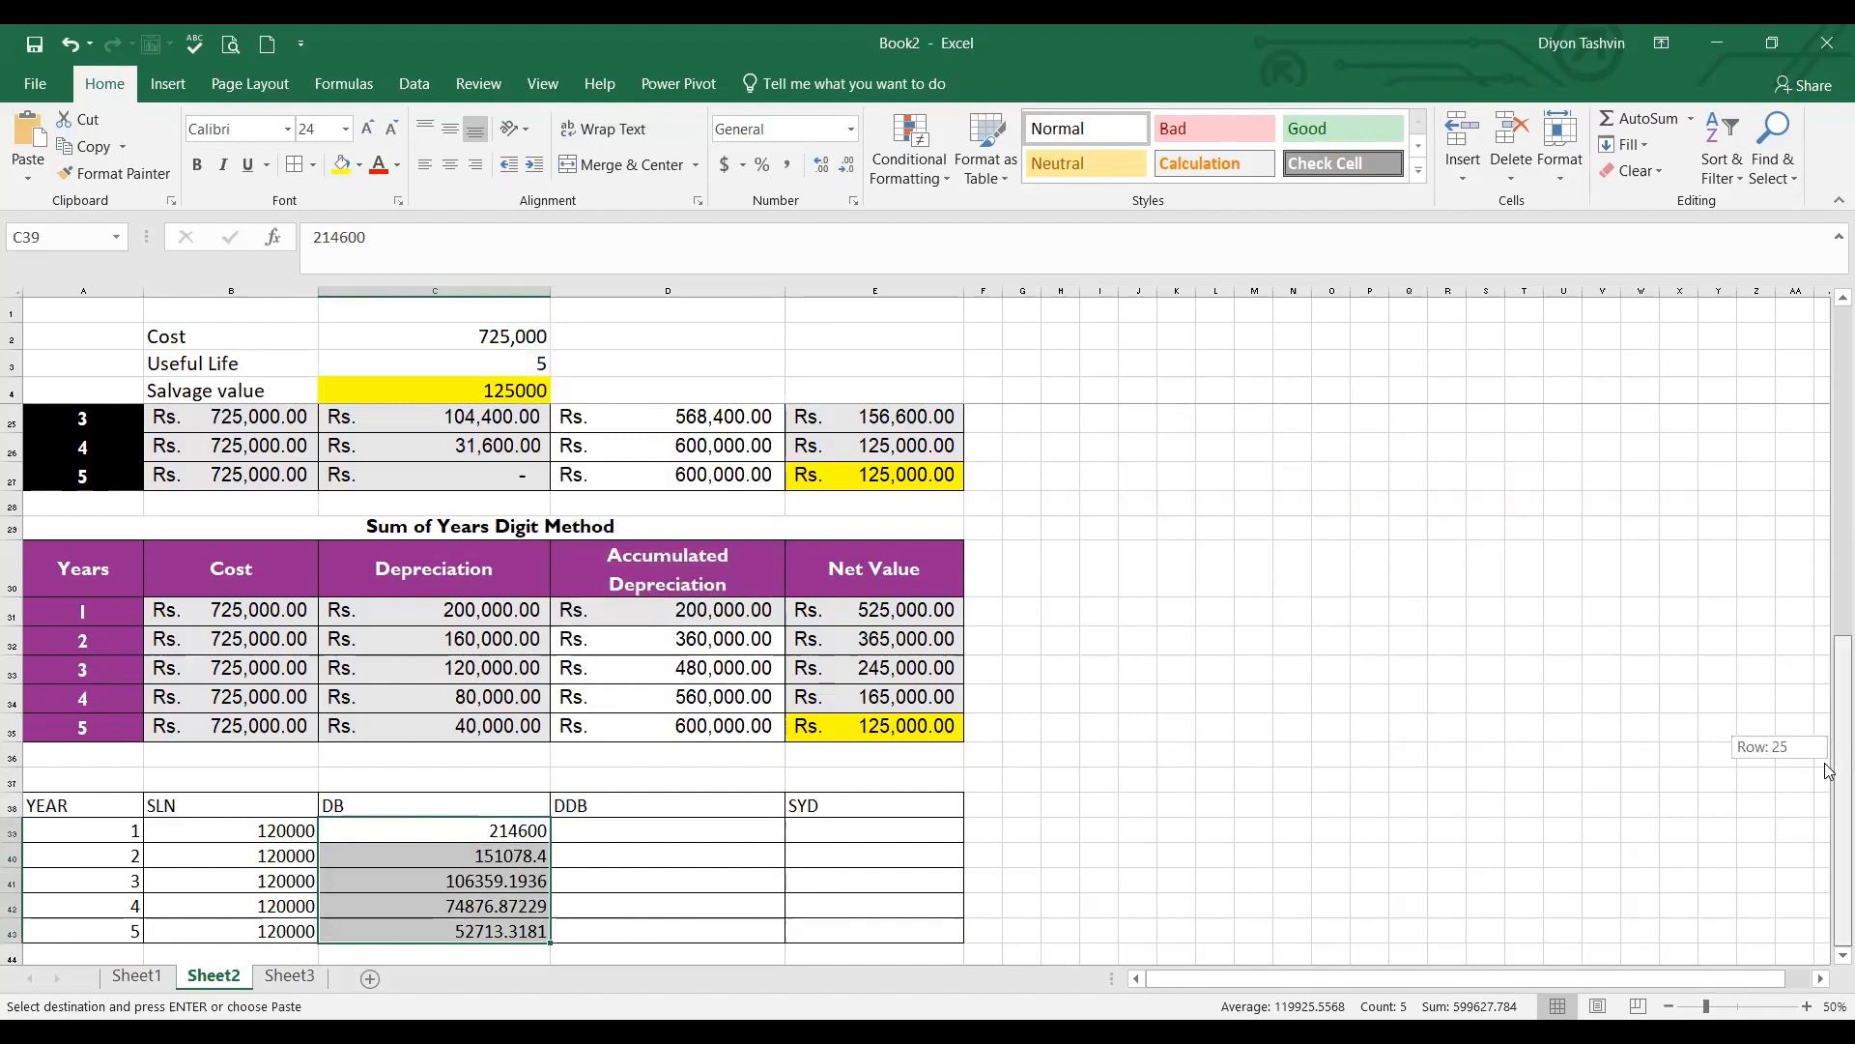
click(662, 836)
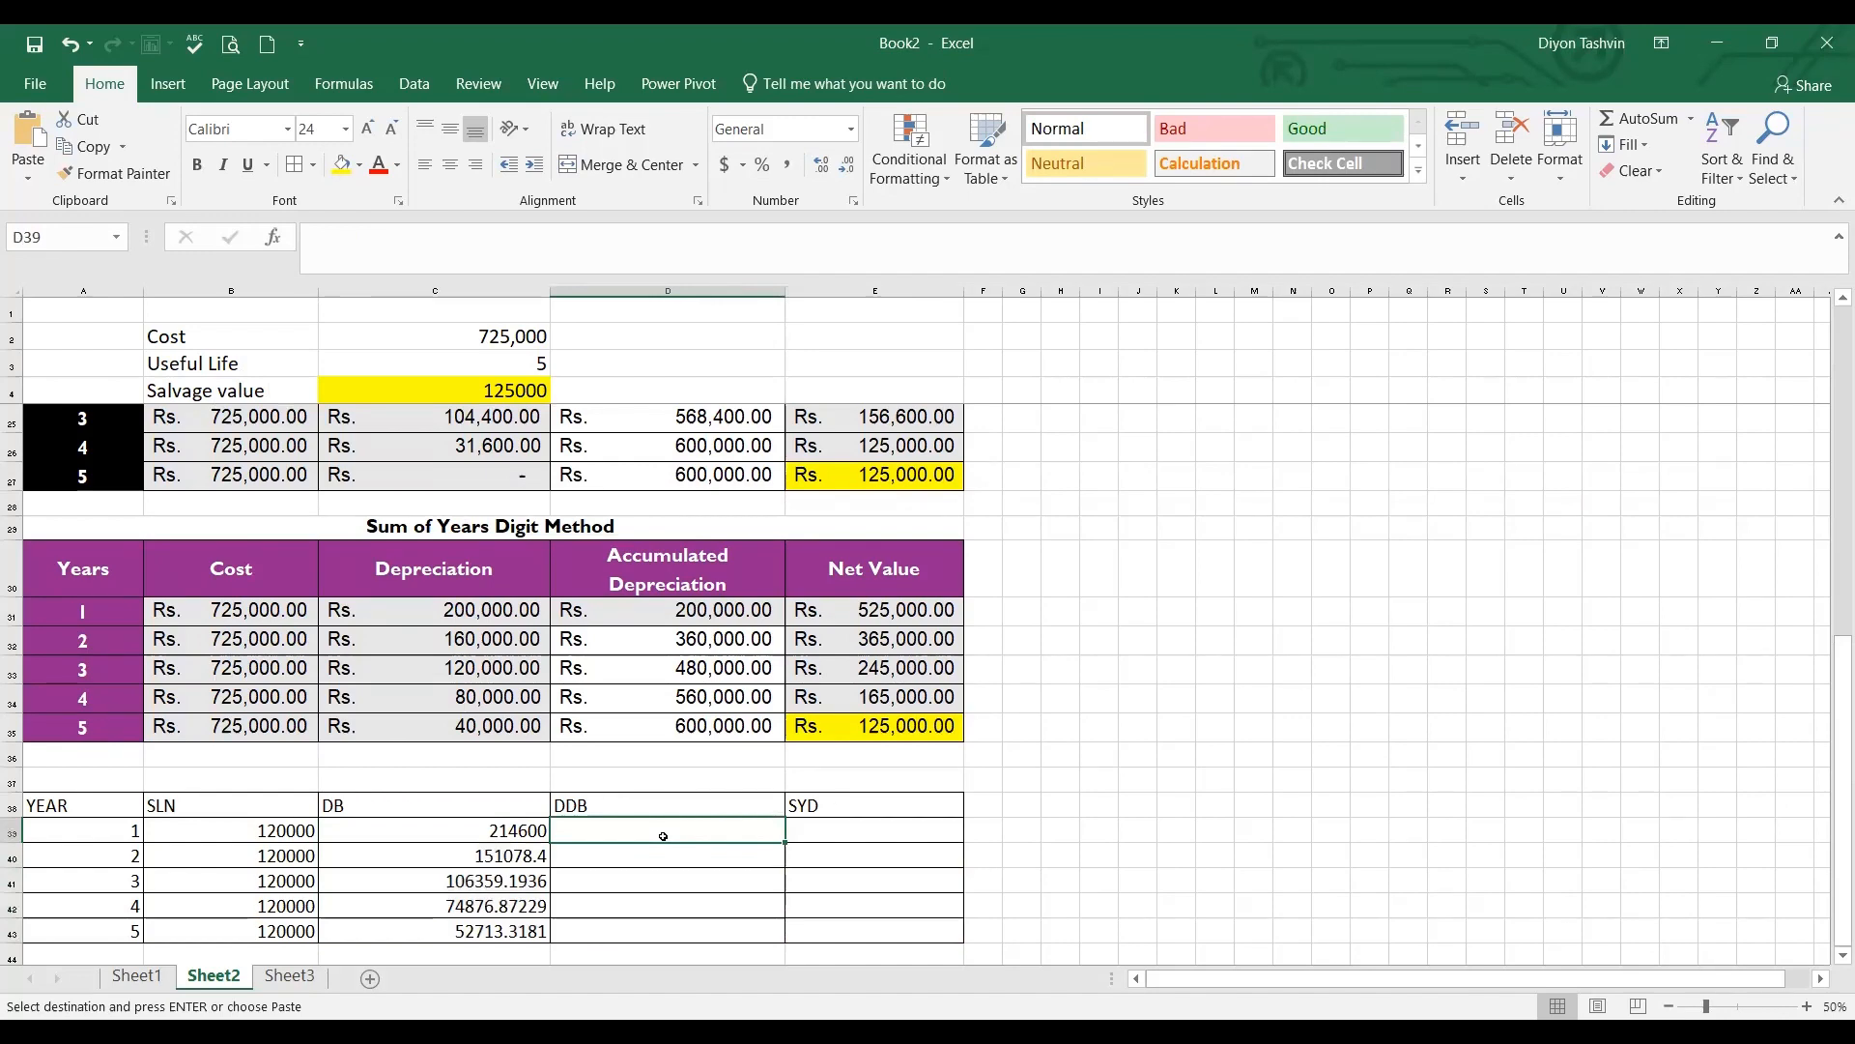
drag(1829, 646, 1830, 483)
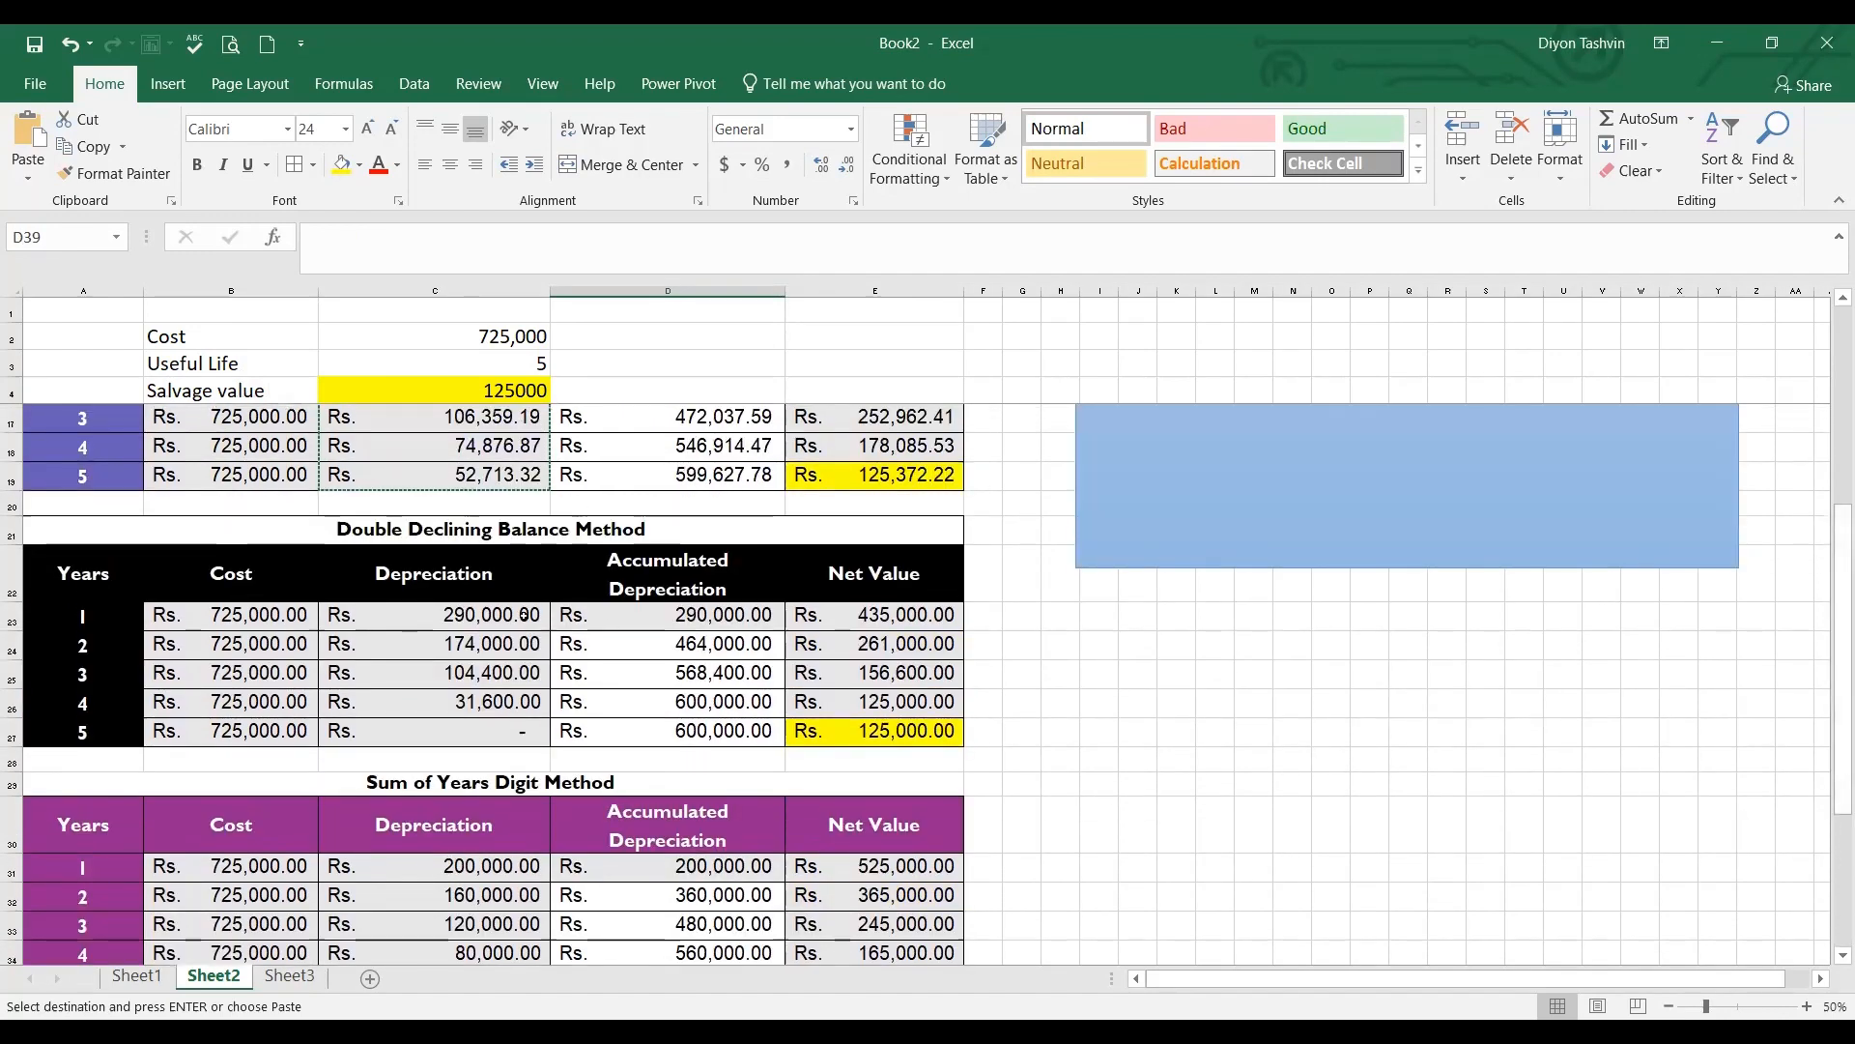
drag(523, 615, 520, 730)
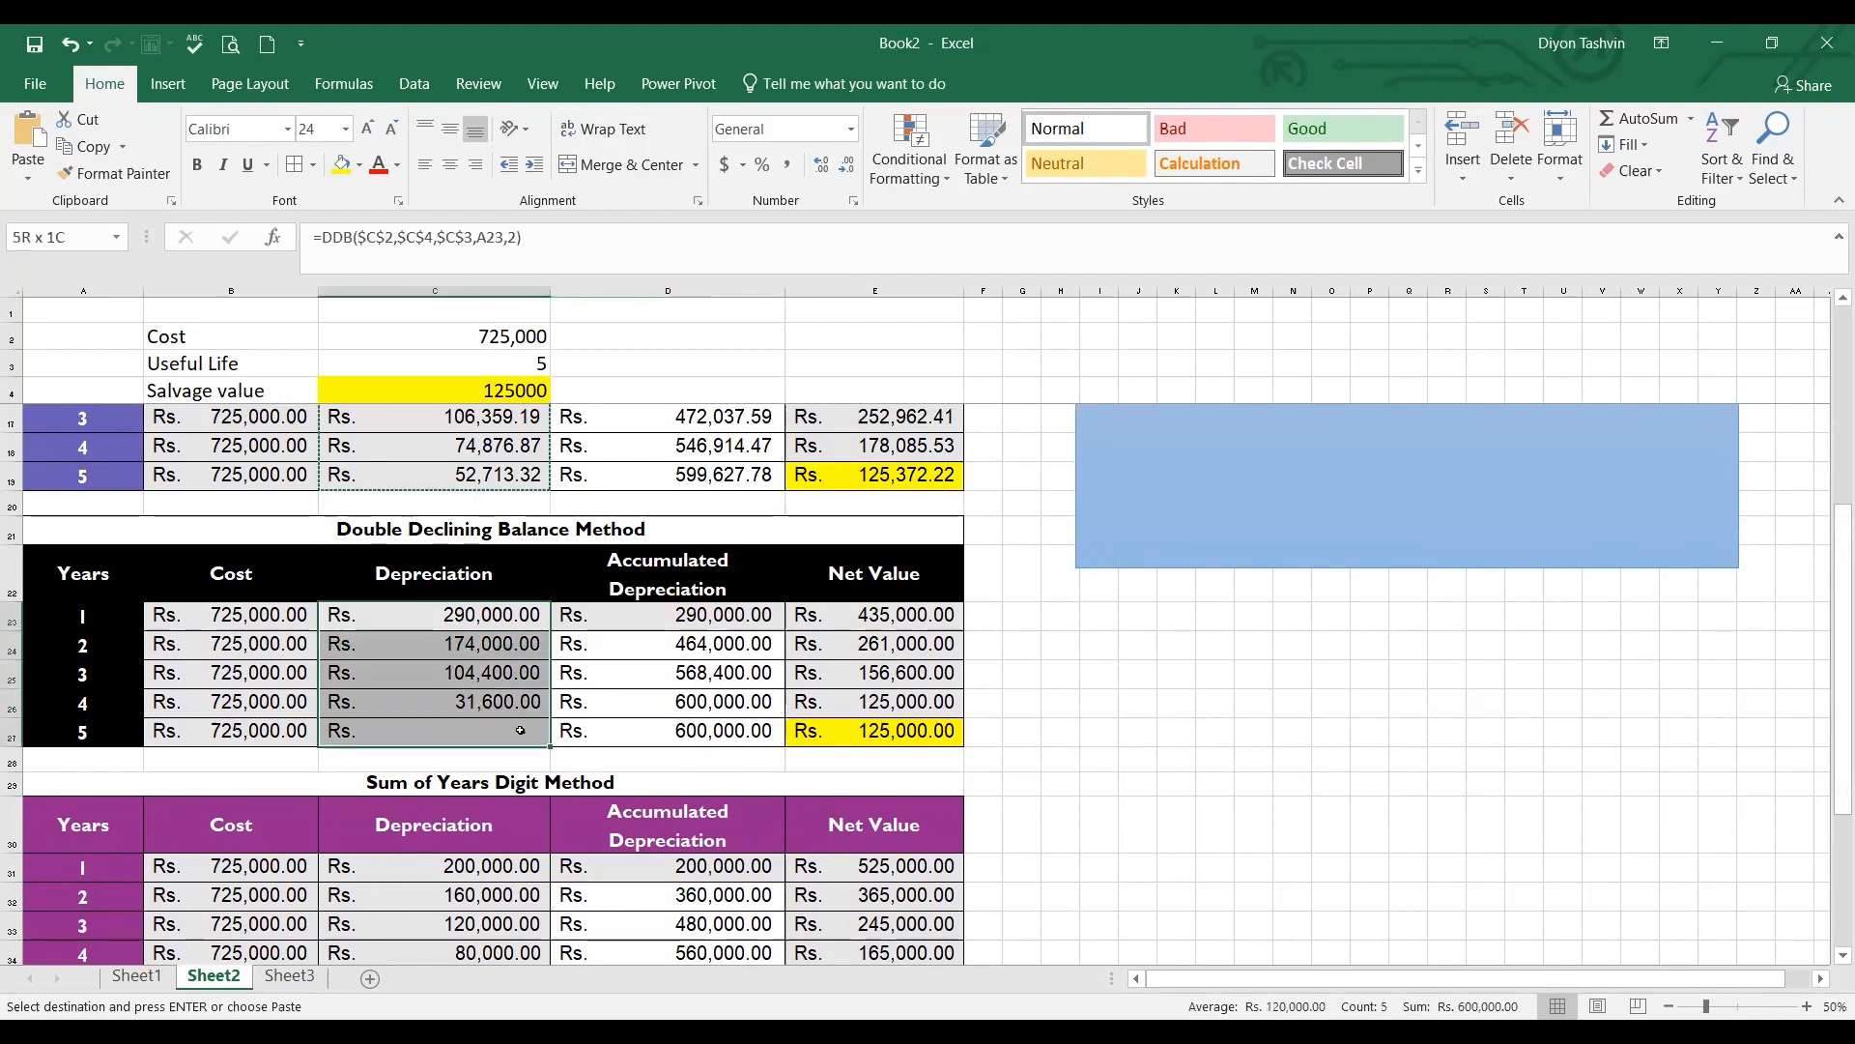
right_click(520, 731)
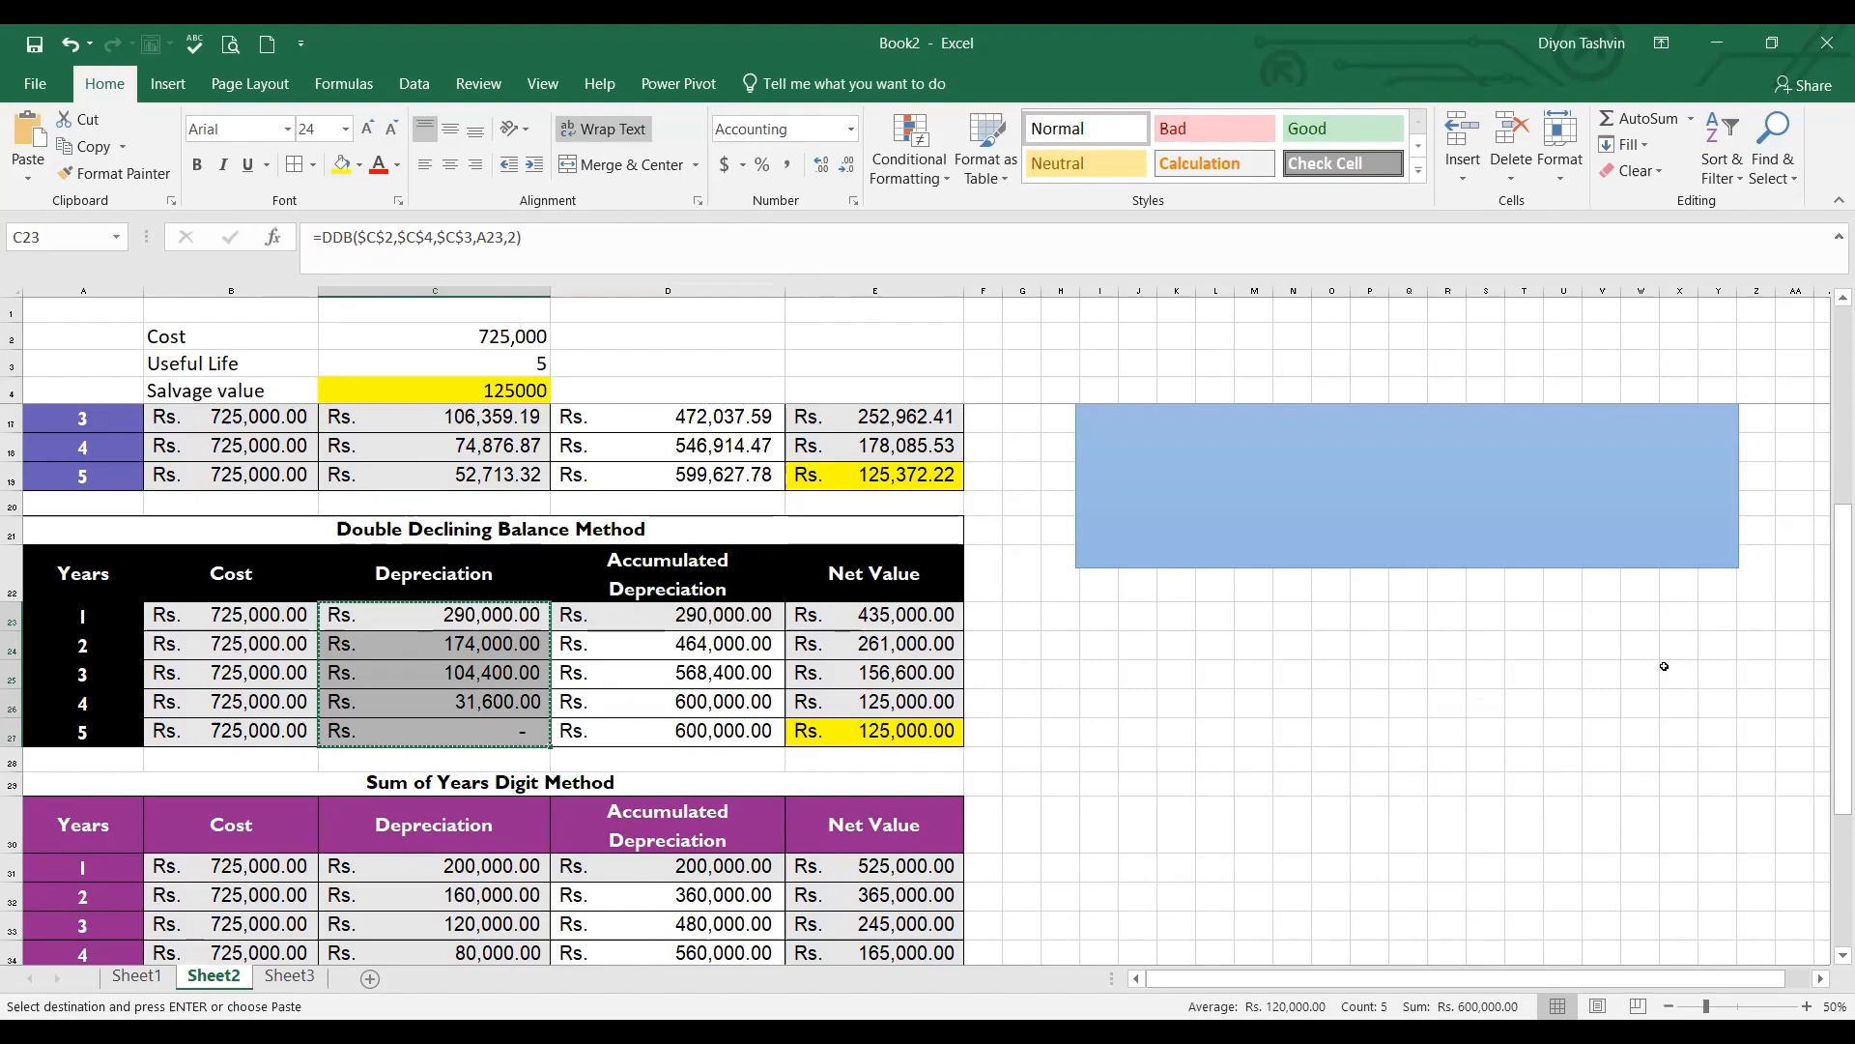
drag(1841, 802, 1830, 933)
click(605, 829)
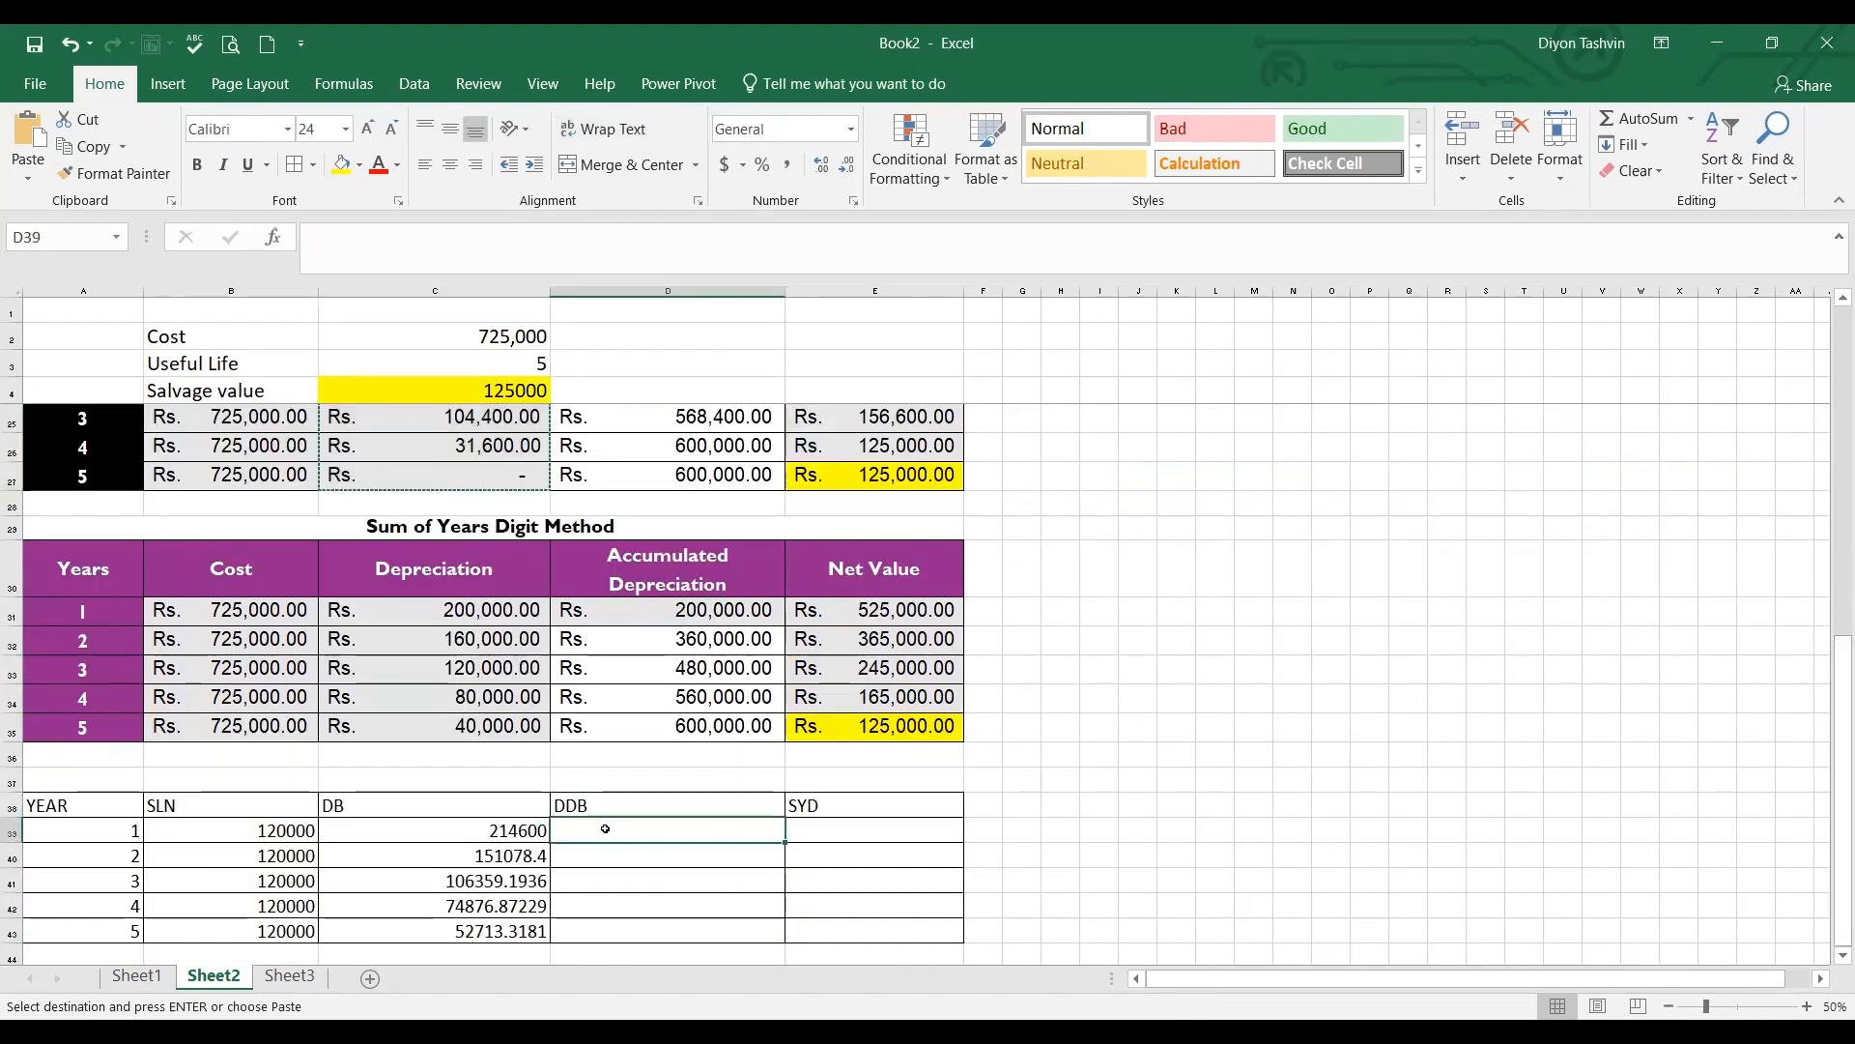
right_click(605, 829)
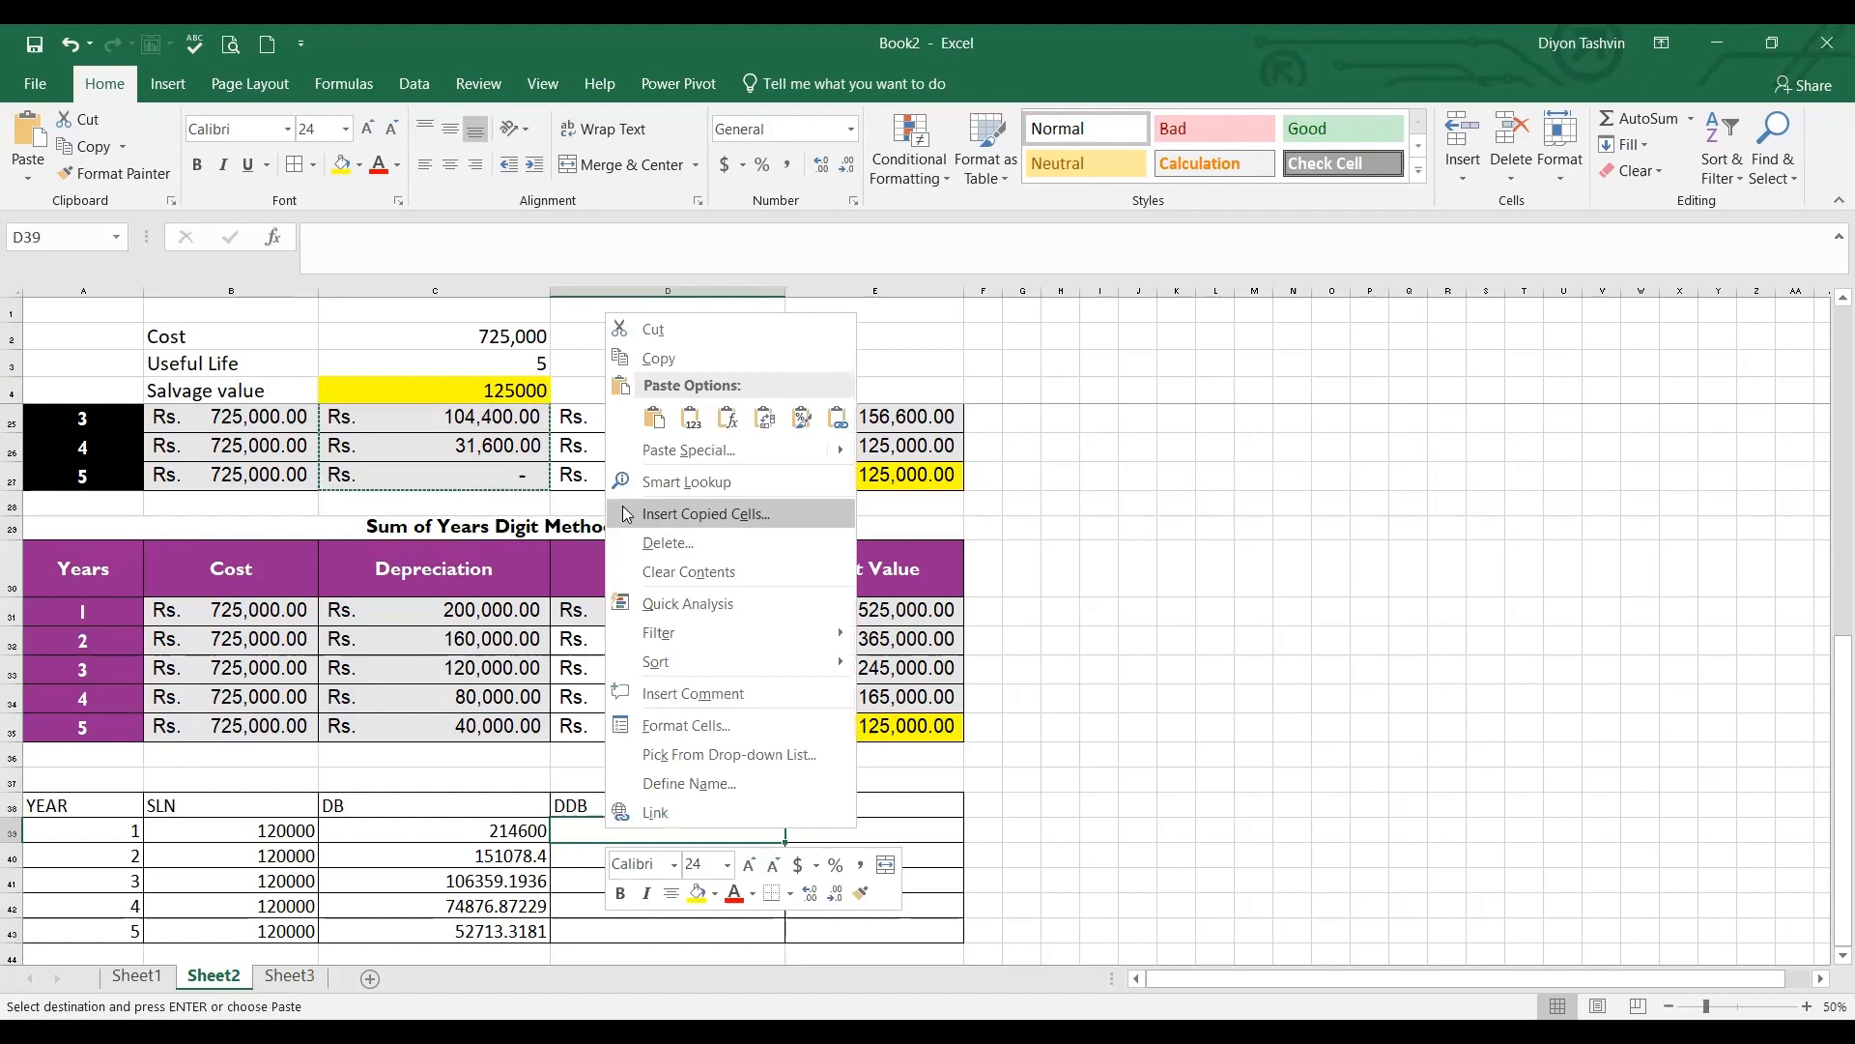
click(691, 422)
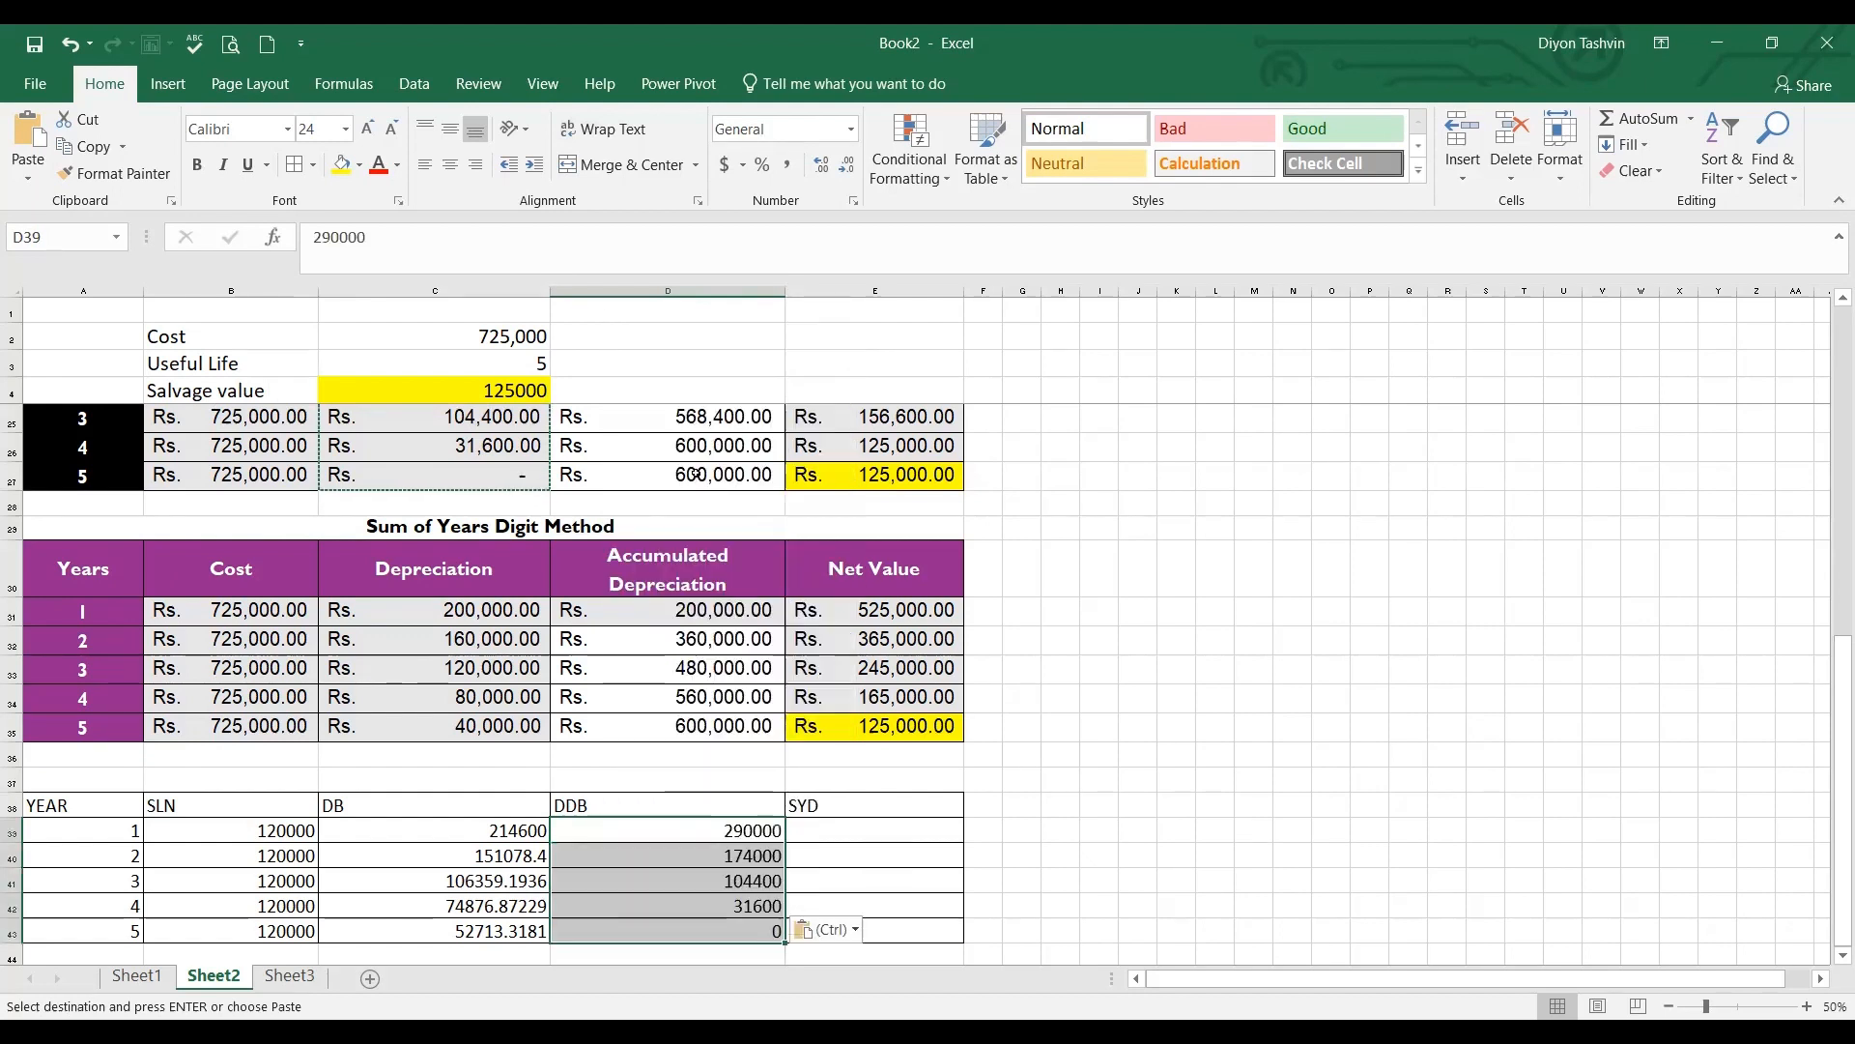
Copy the Sum of Years Digit depreciation amounts from C31:C35 and paste them as values into E39:E43 under SYD
click(841, 831)
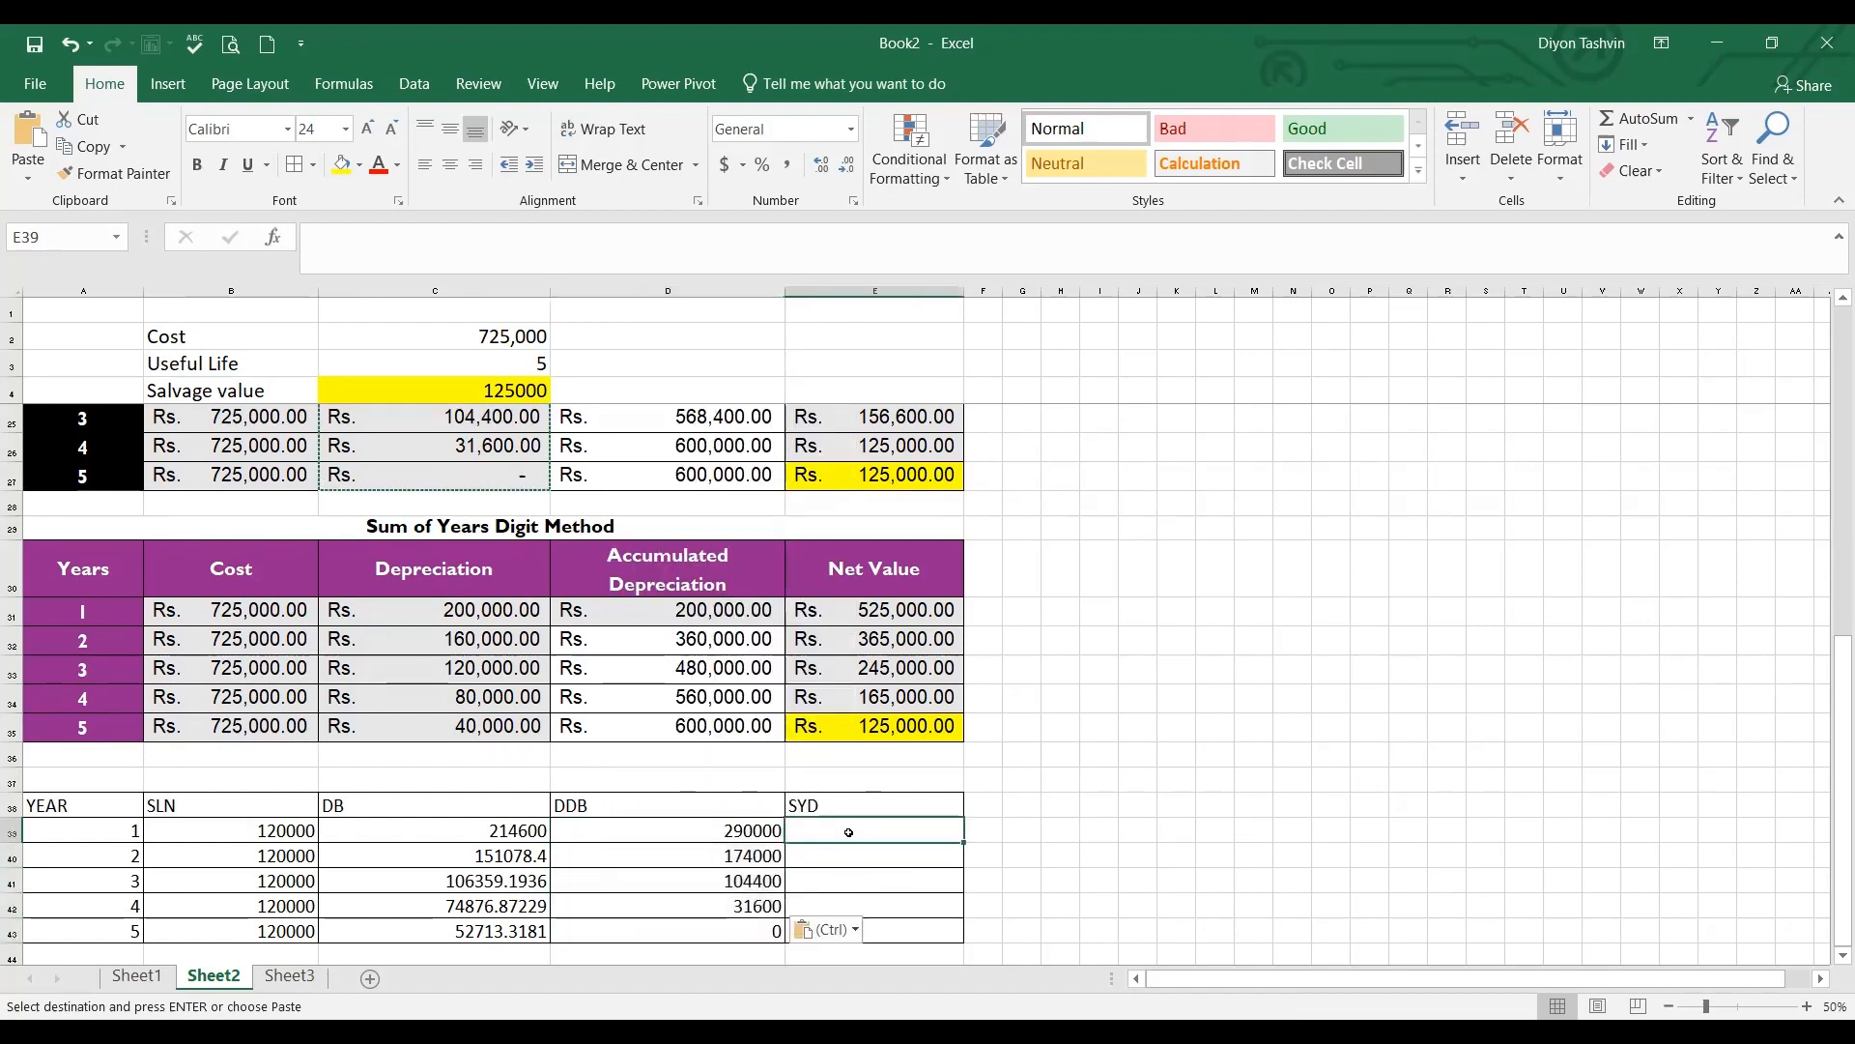
drag(477, 604, 472, 726)
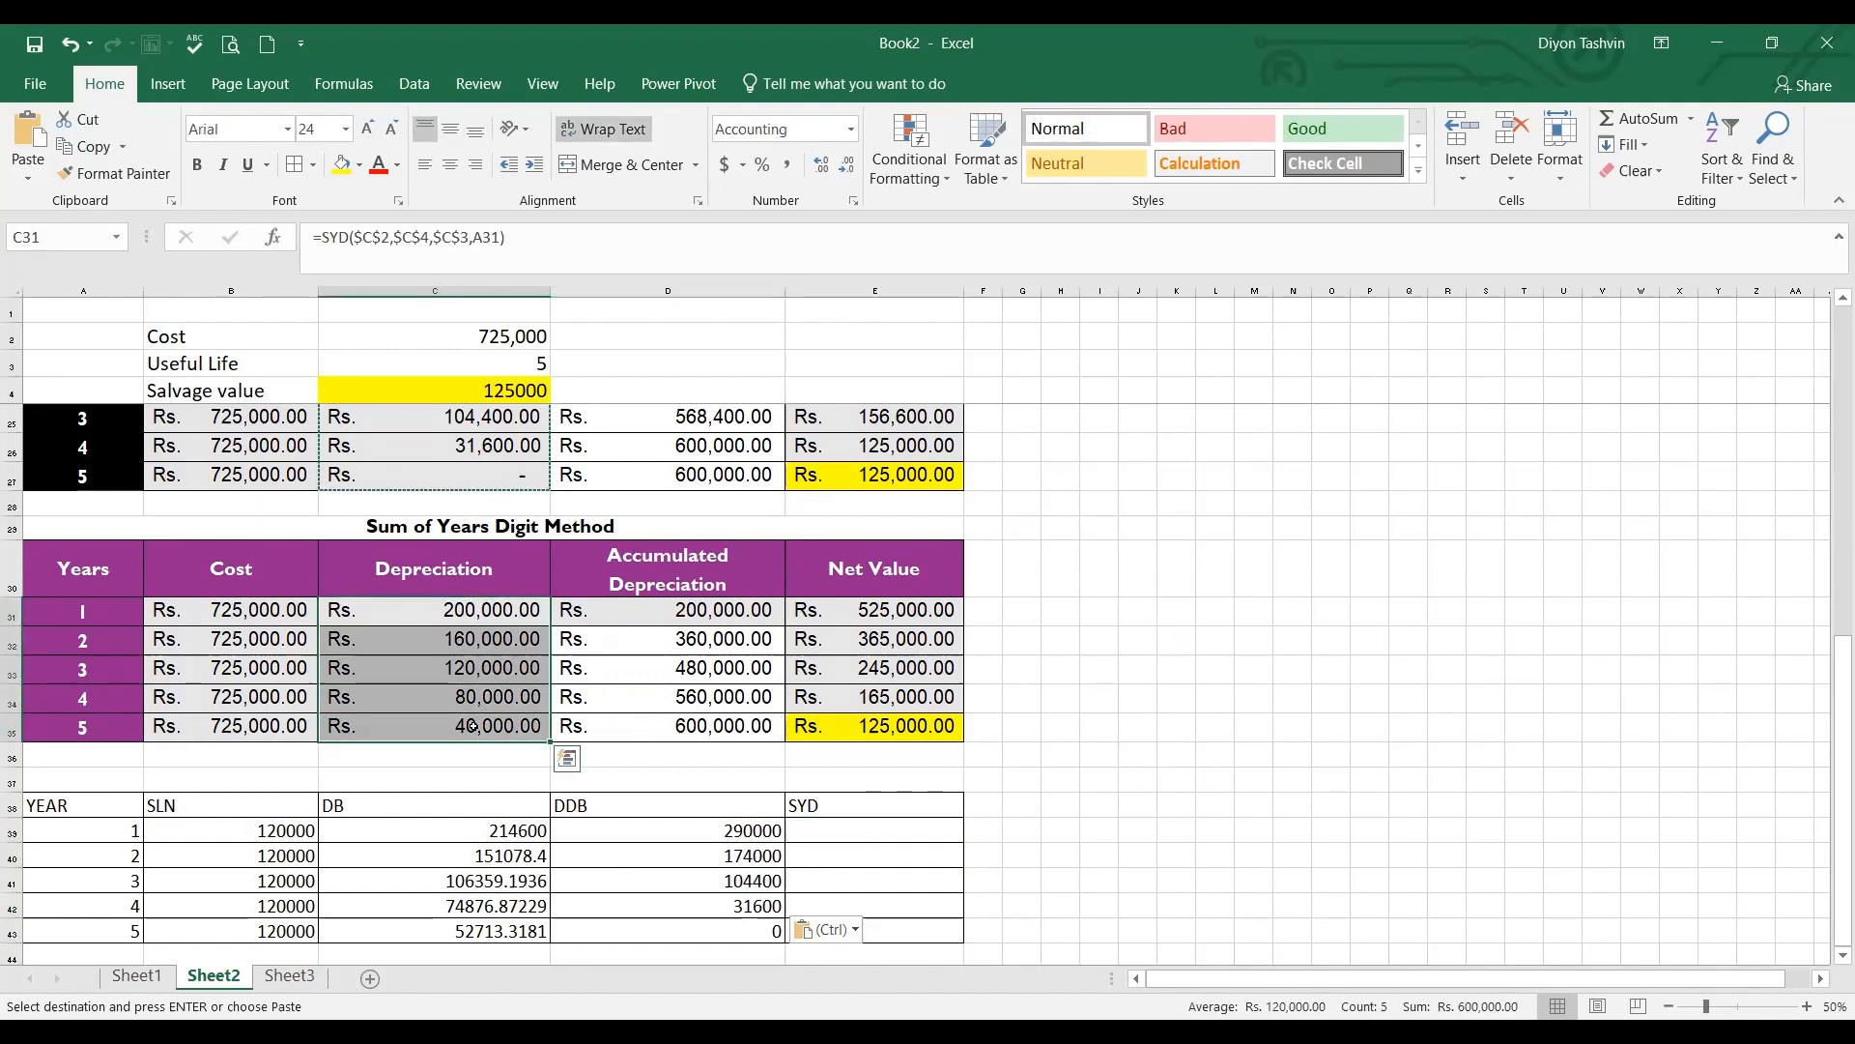
key(ctrl+c)
click(858, 836)
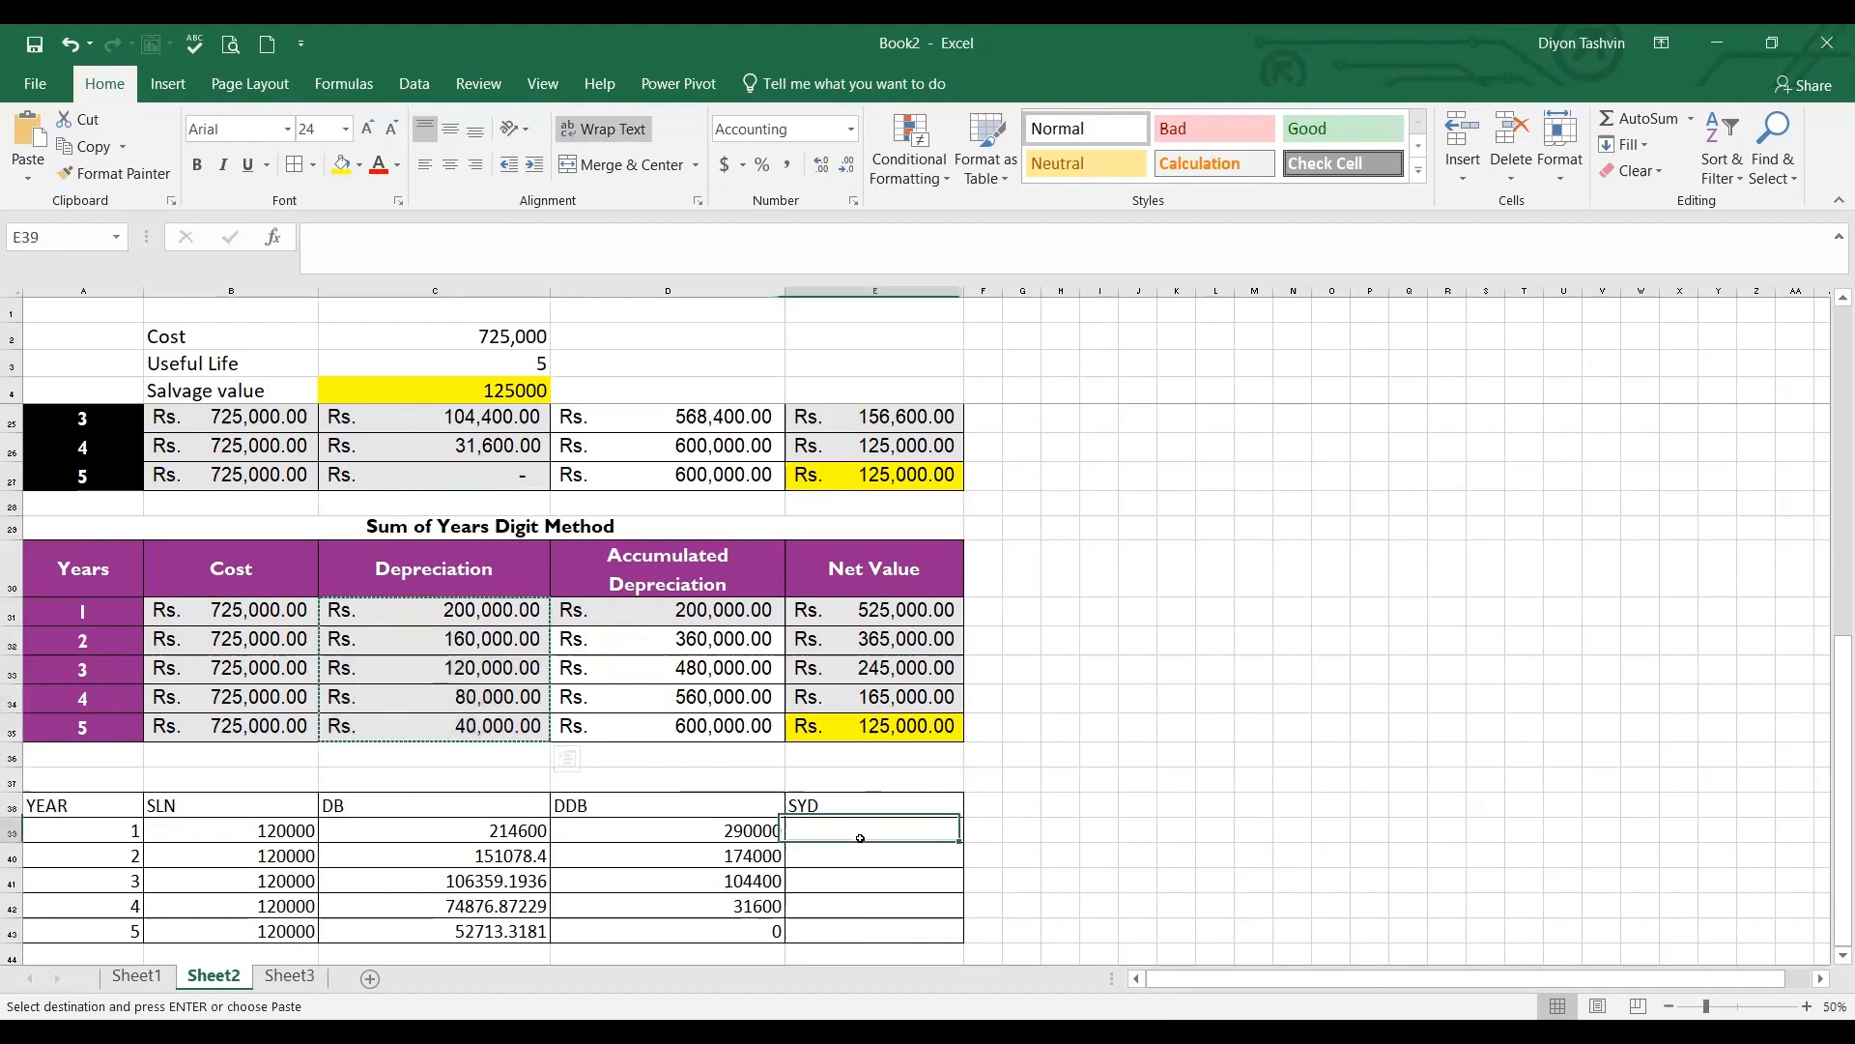
right_click(947, 837)
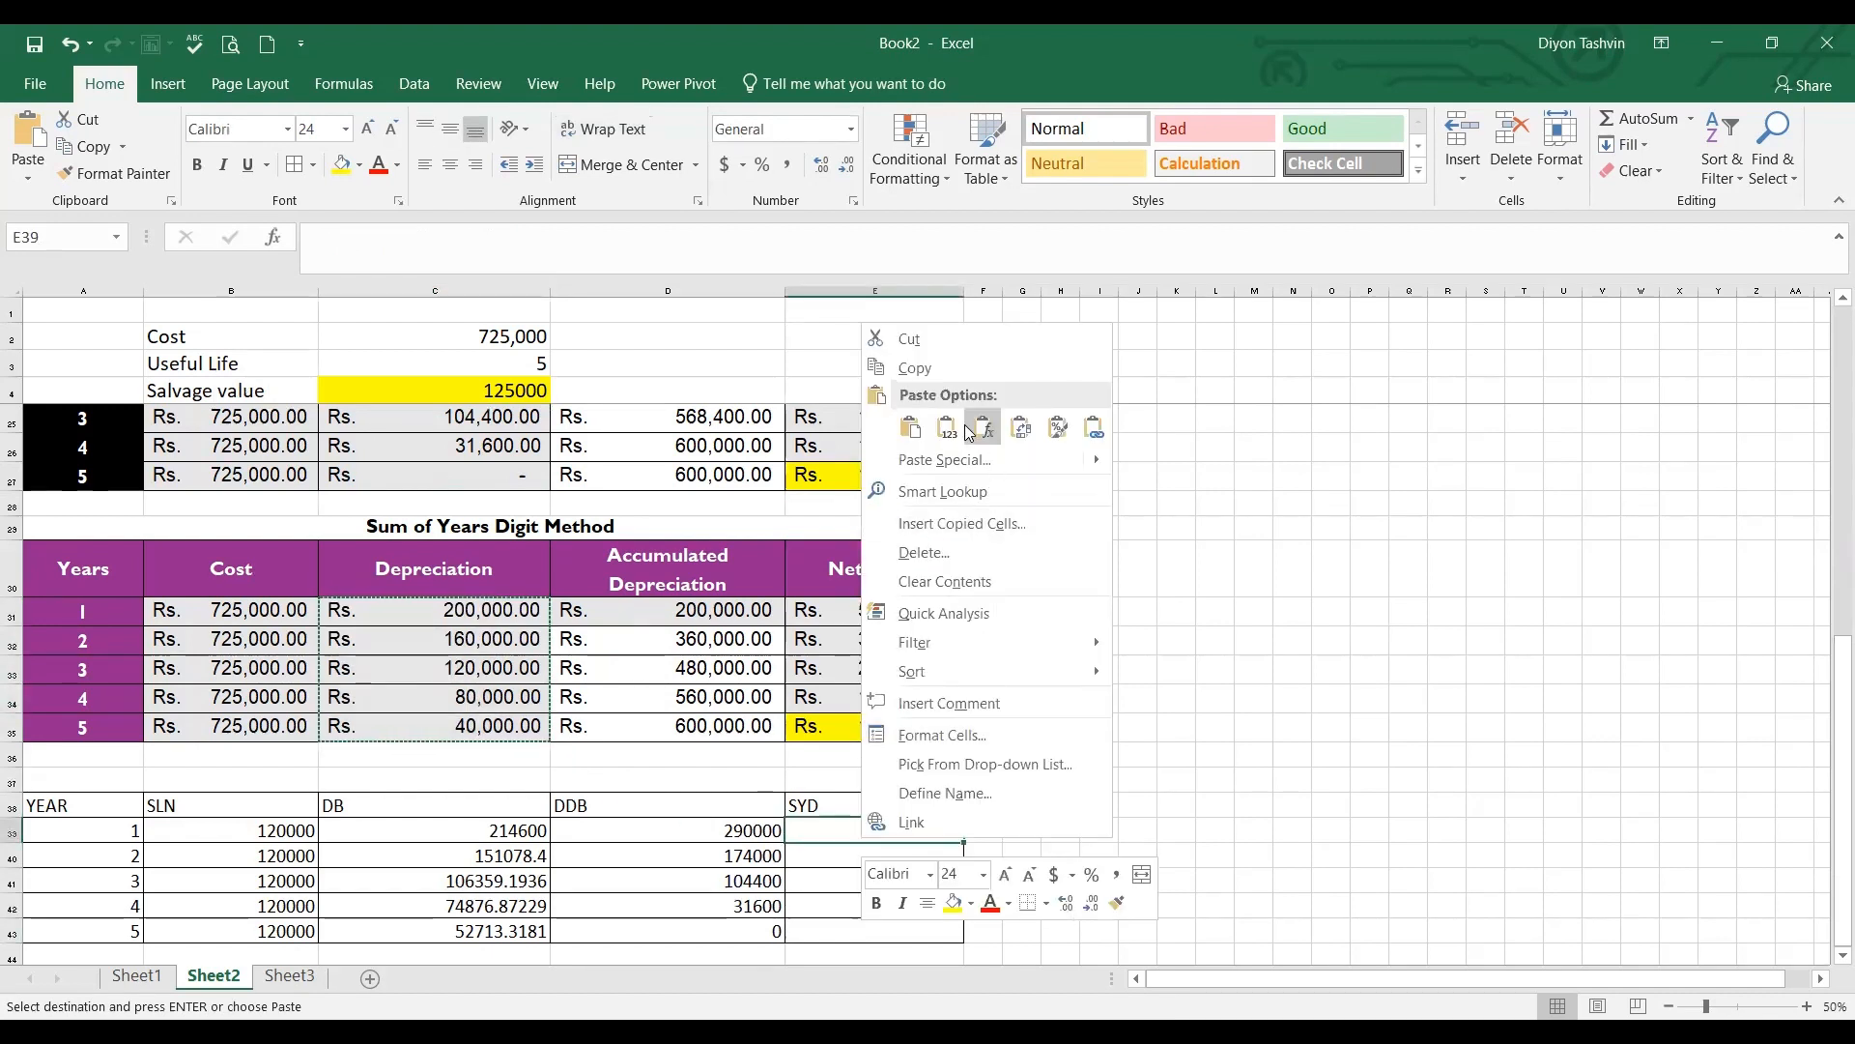
click(947, 428)
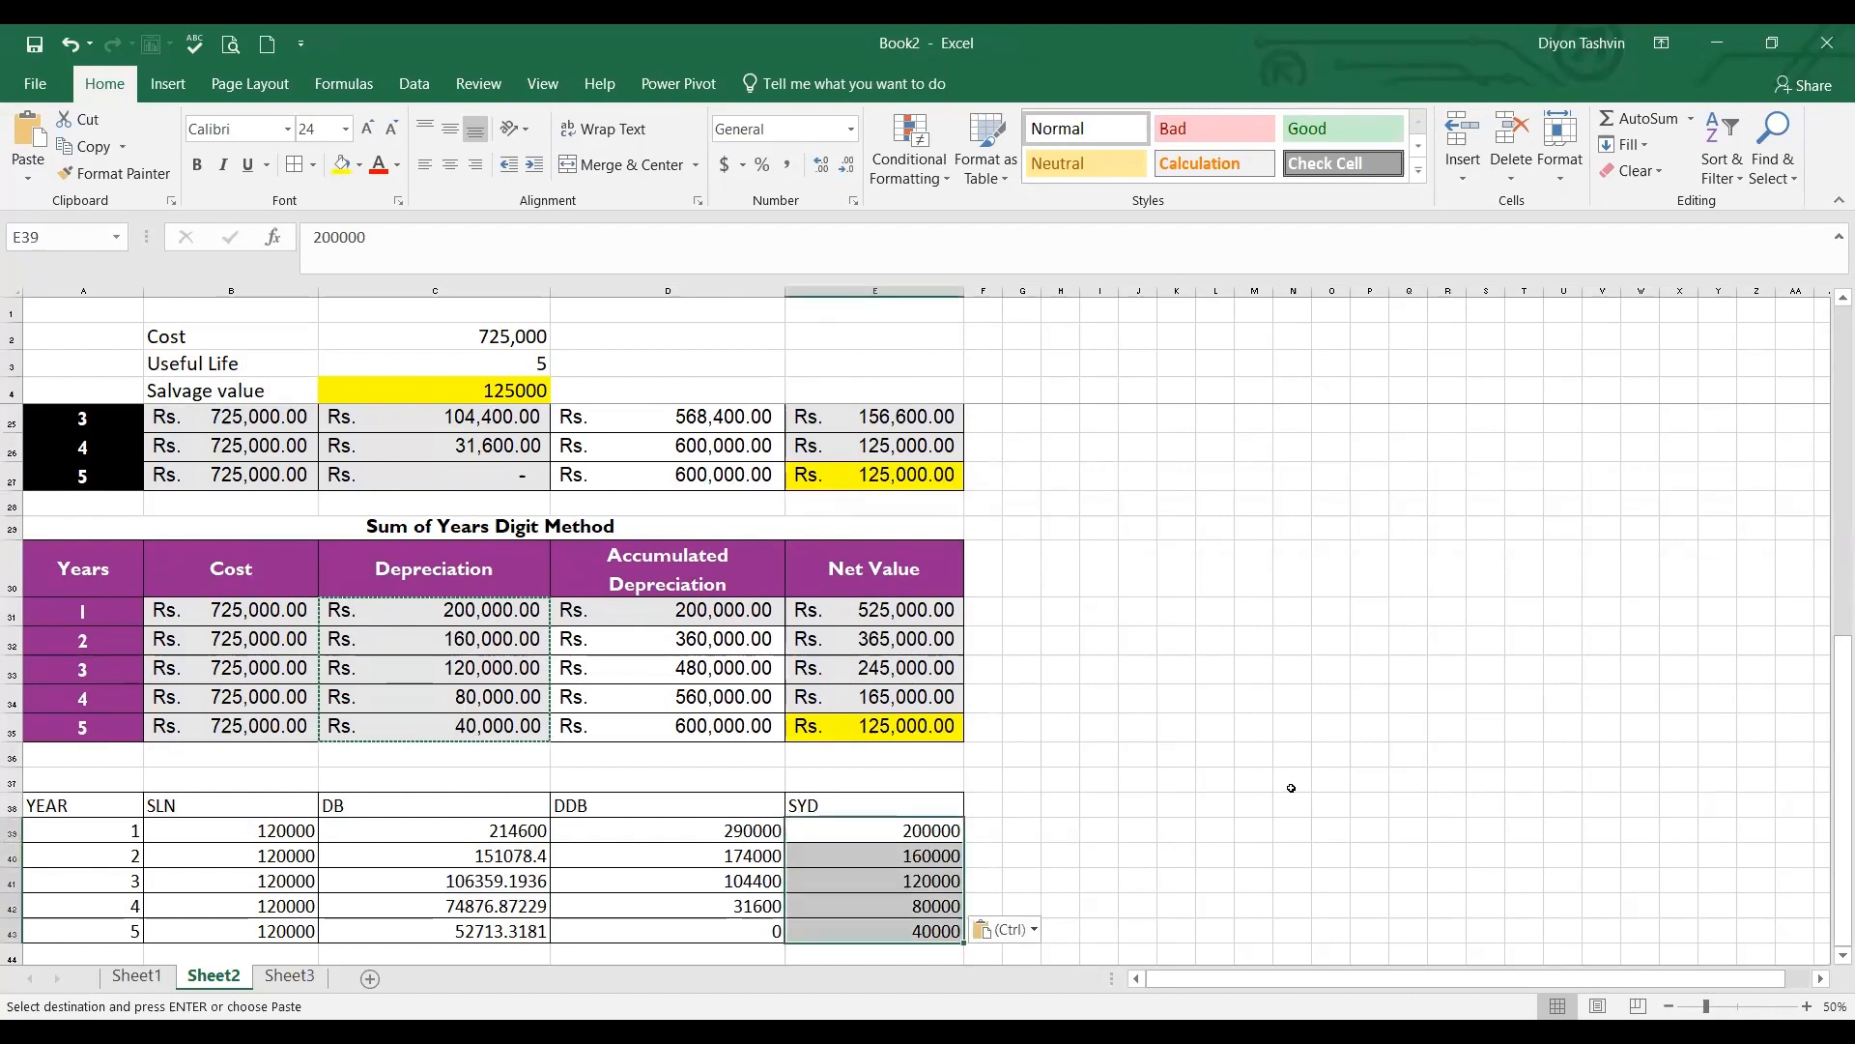
click(1176, 755)
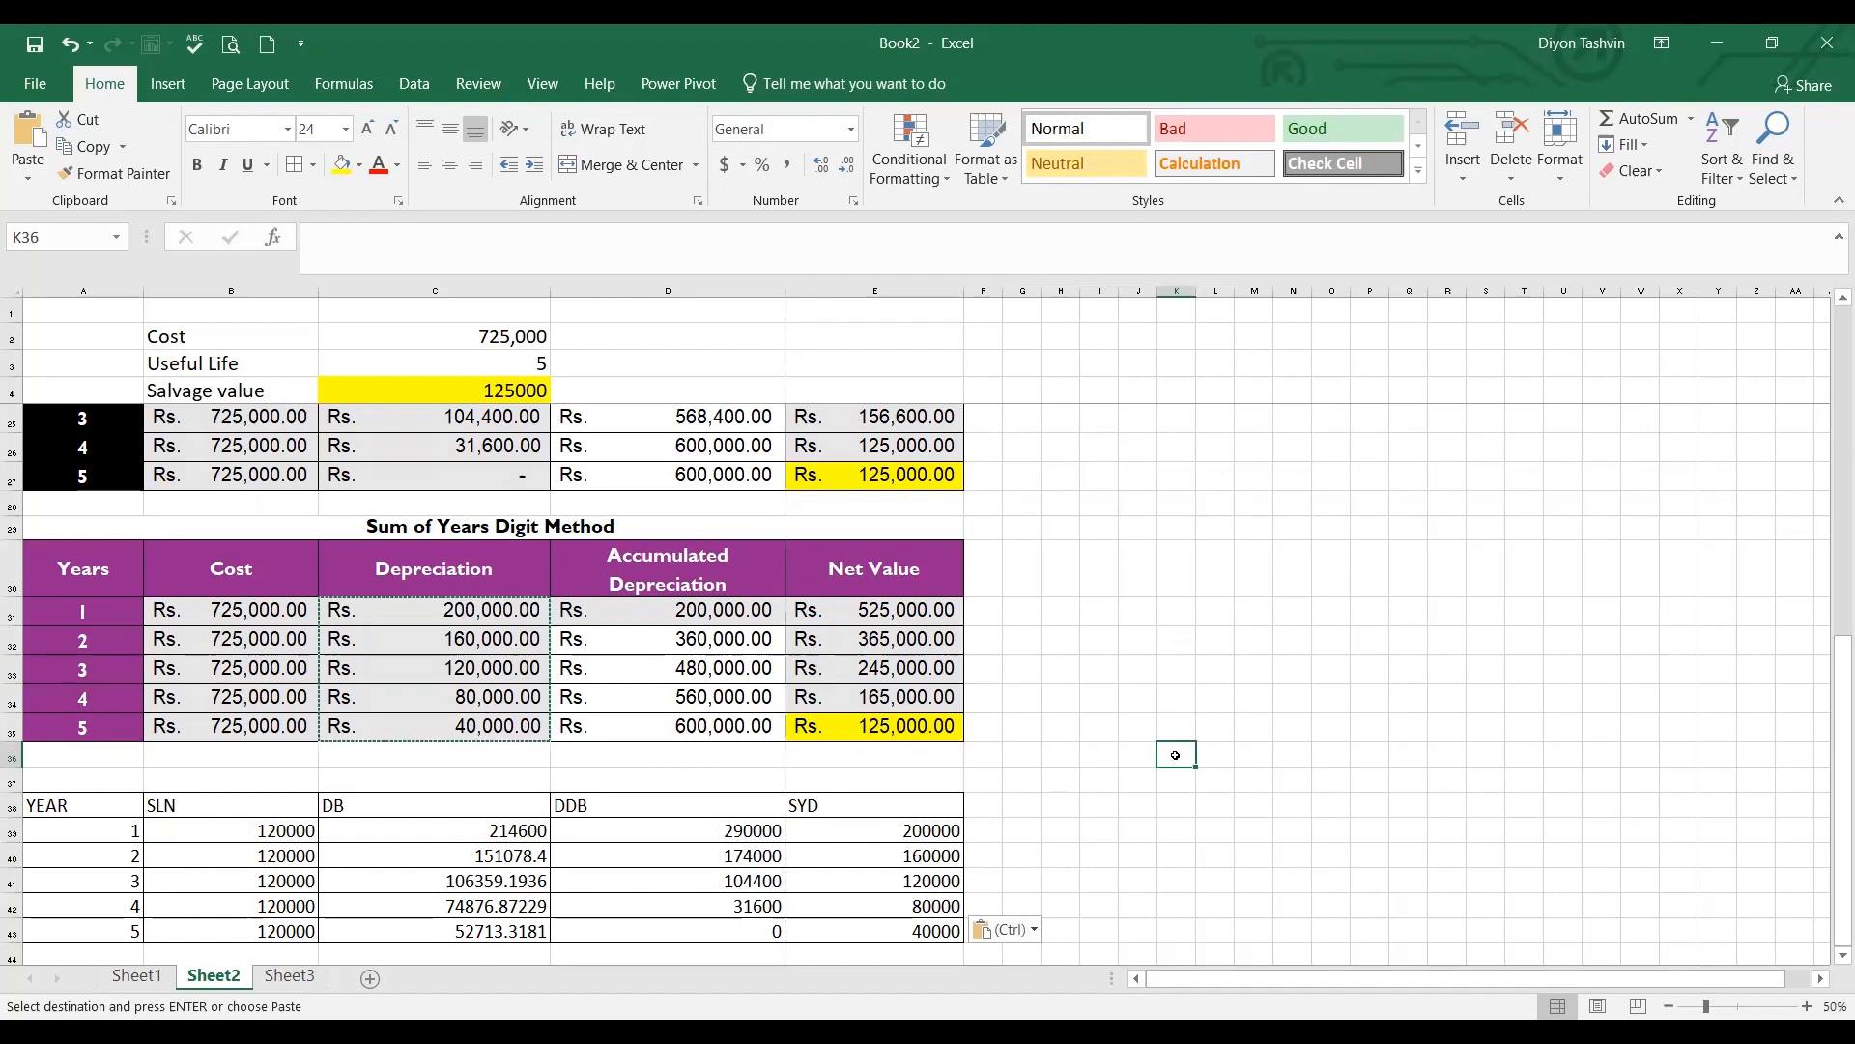
Format the summary amounts in B39:E43 as Accounting with the Rs. Tamil (Sri Lanka) currency symbol
drag(166, 836, 923, 936)
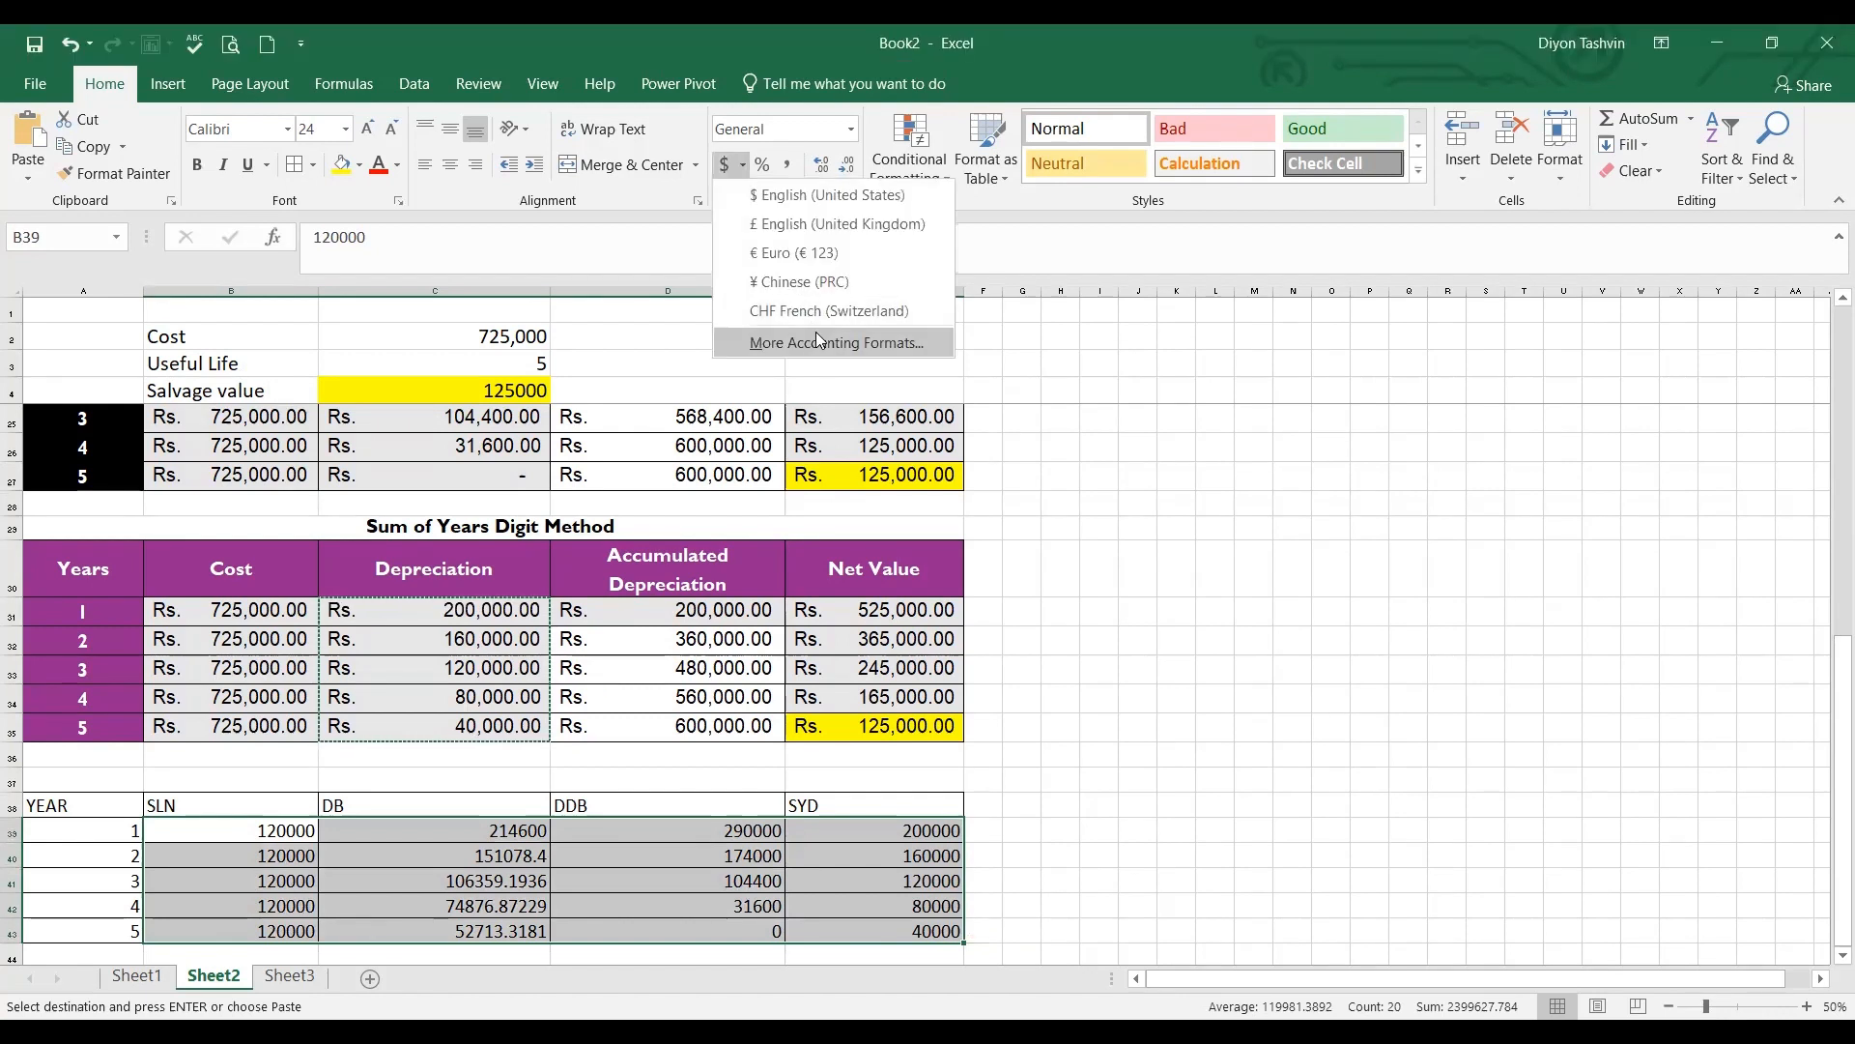
click(817, 341)
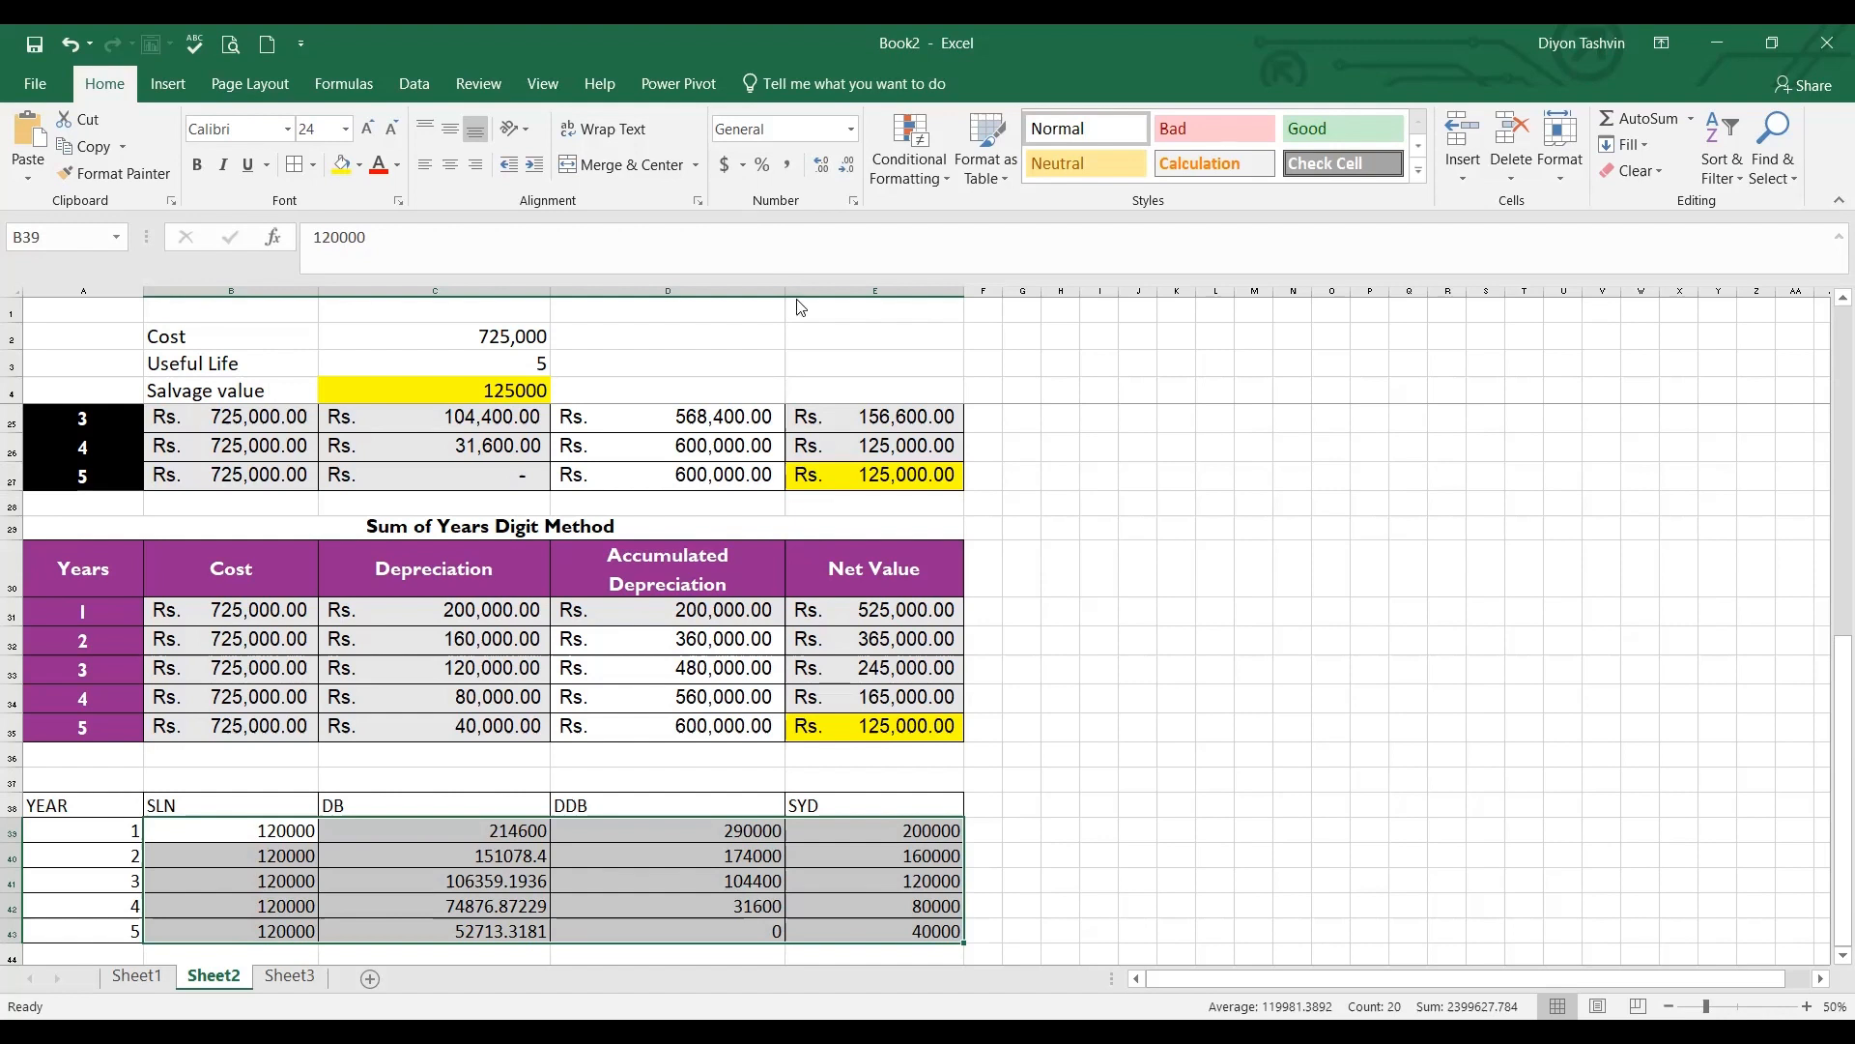
key(ctrl+1)
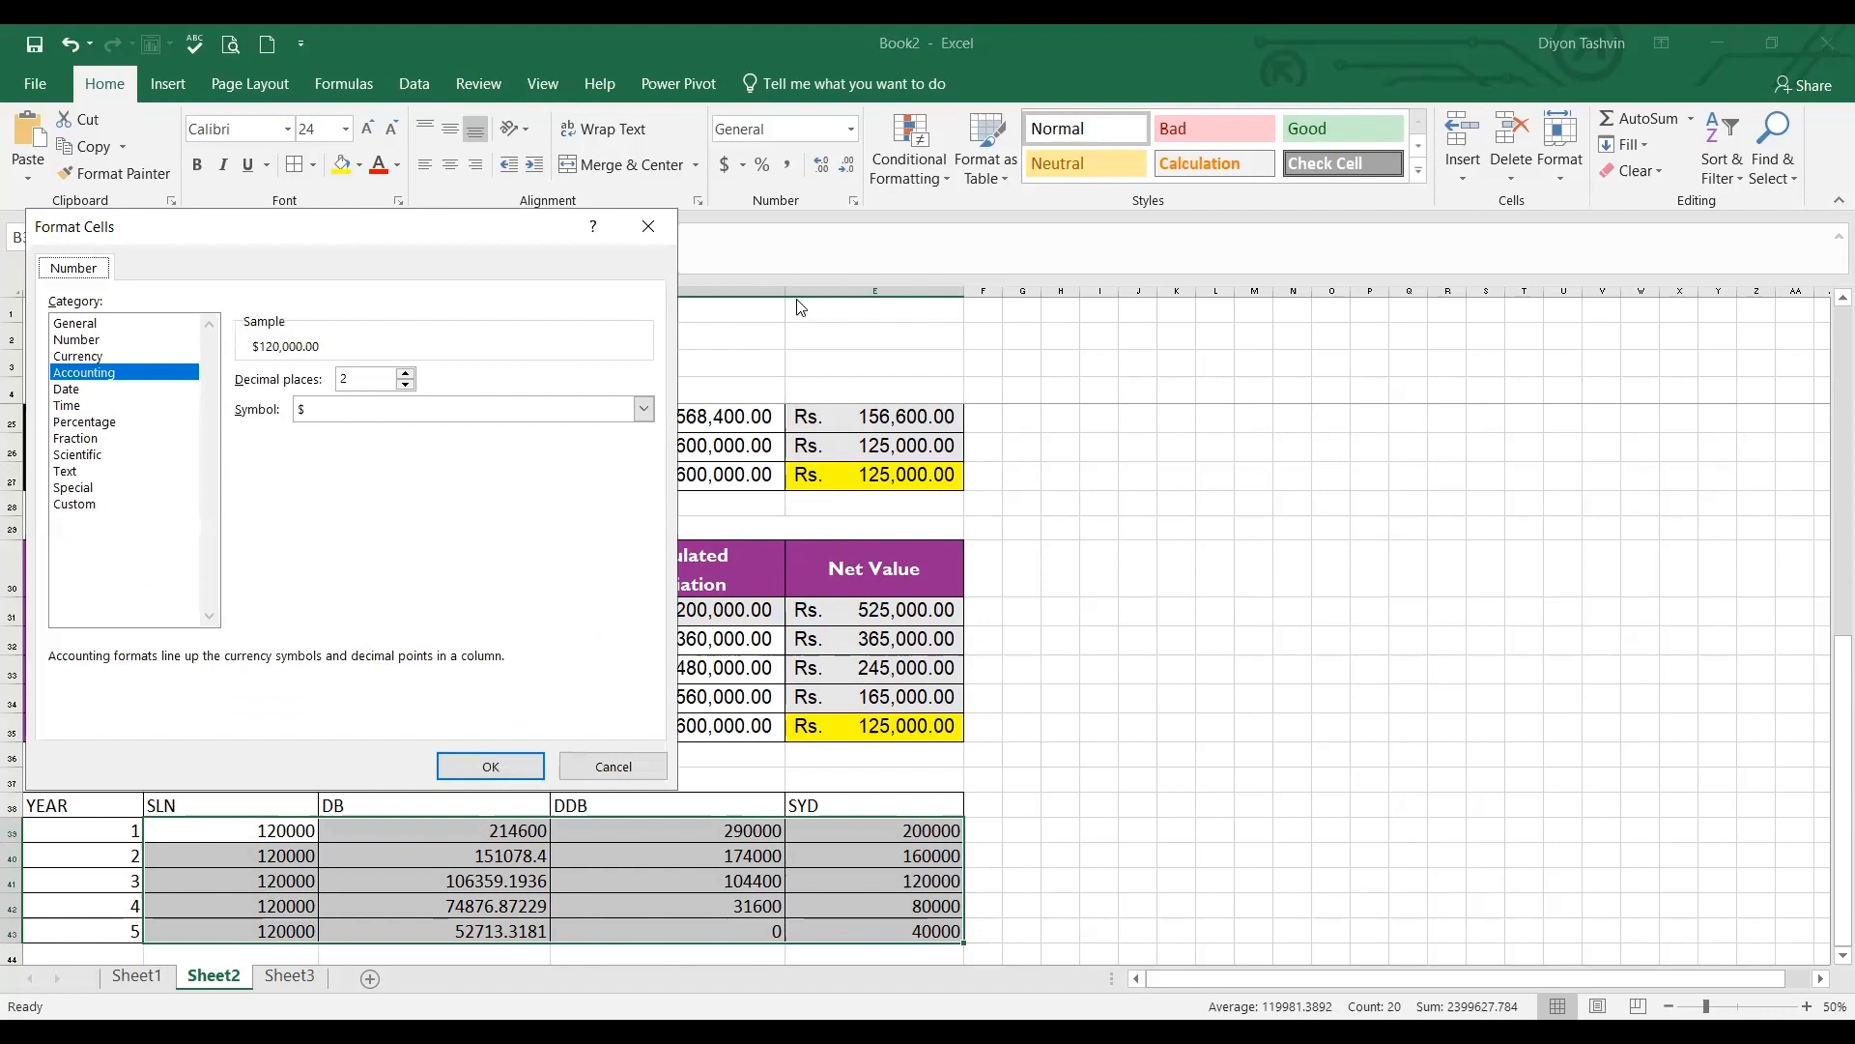
click(646, 412)
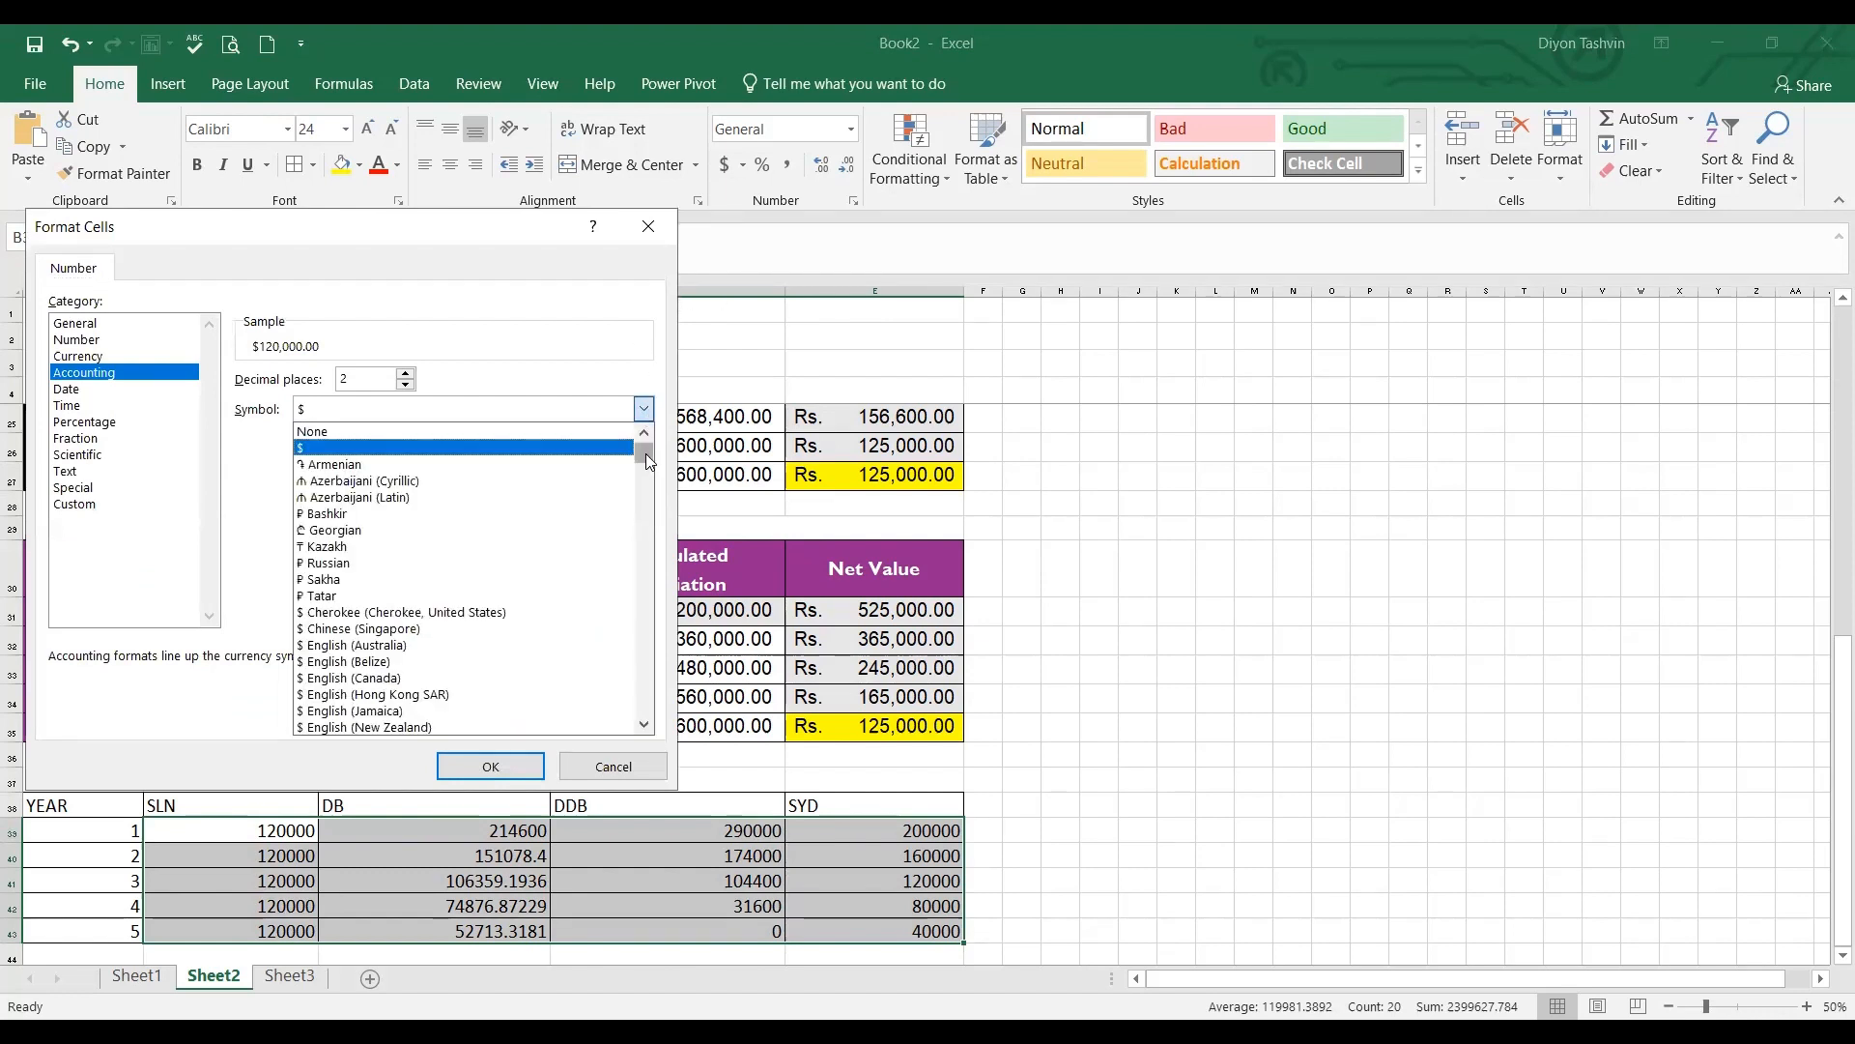
drag(645, 455, 666, 577)
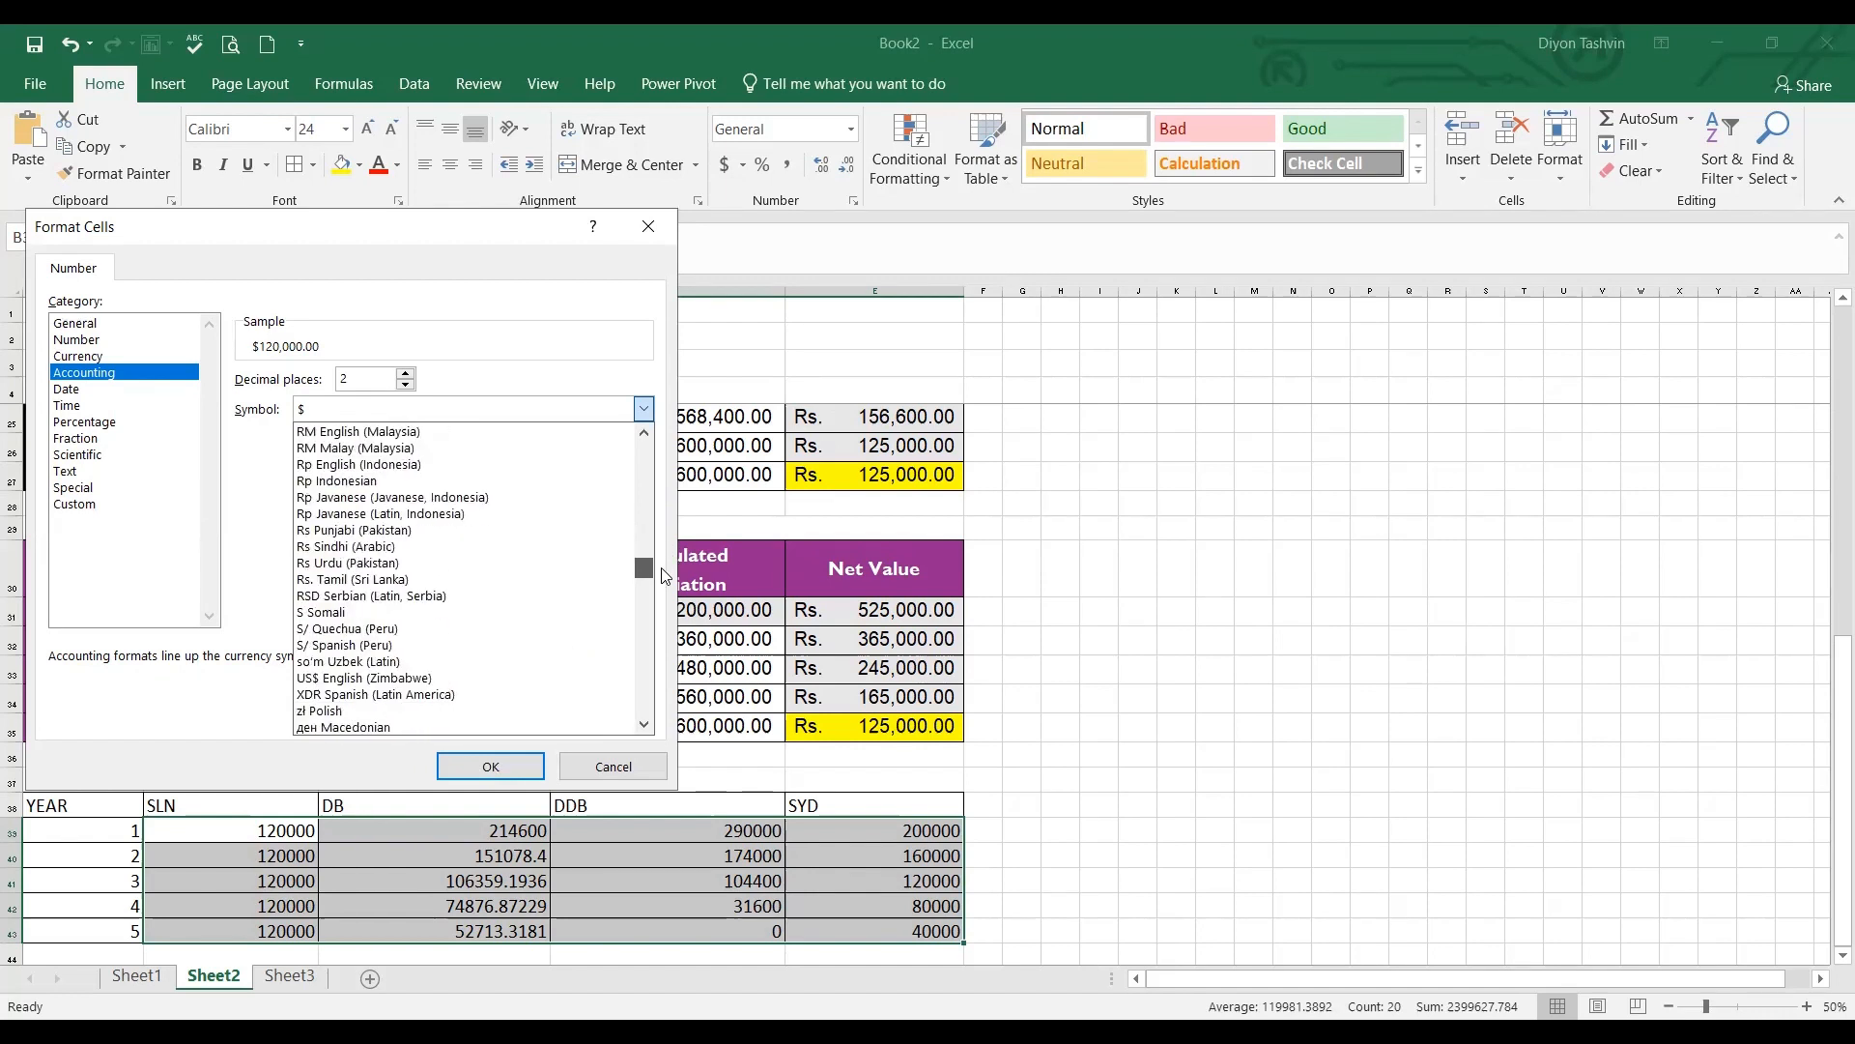
click(425, 577)
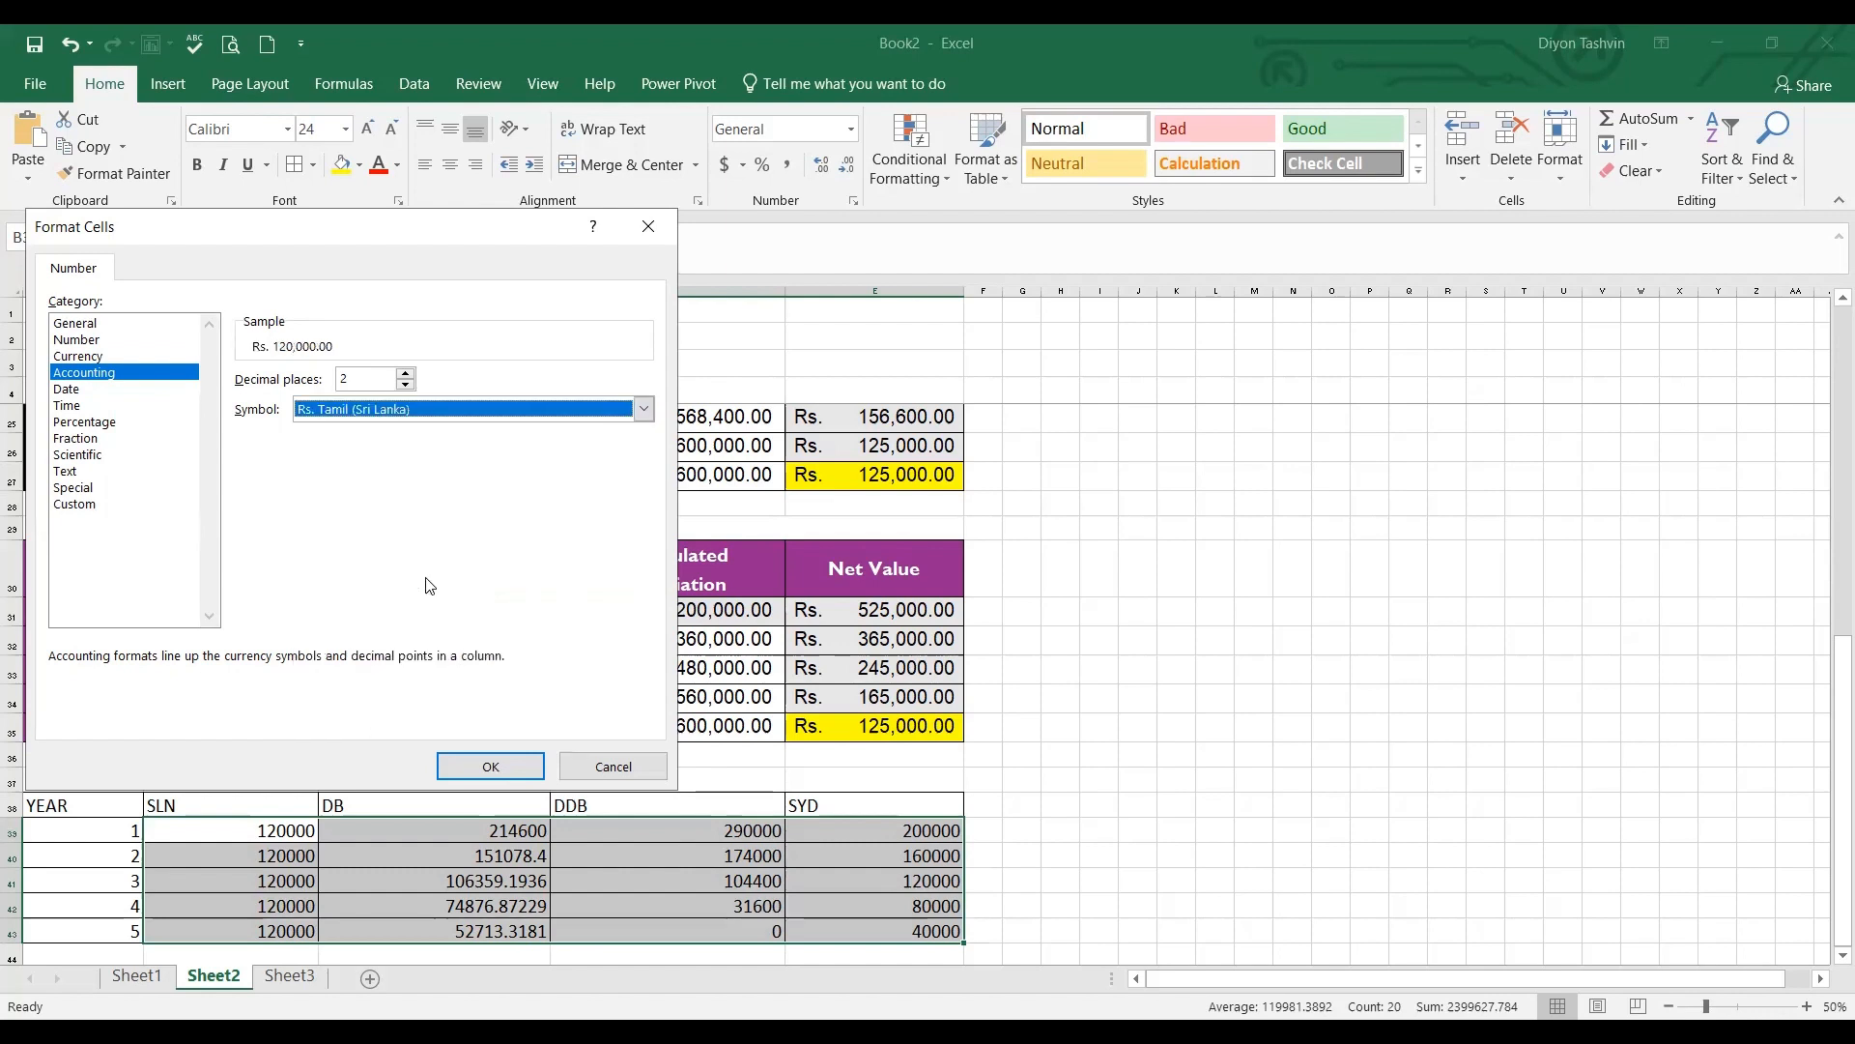
click(493, 767)
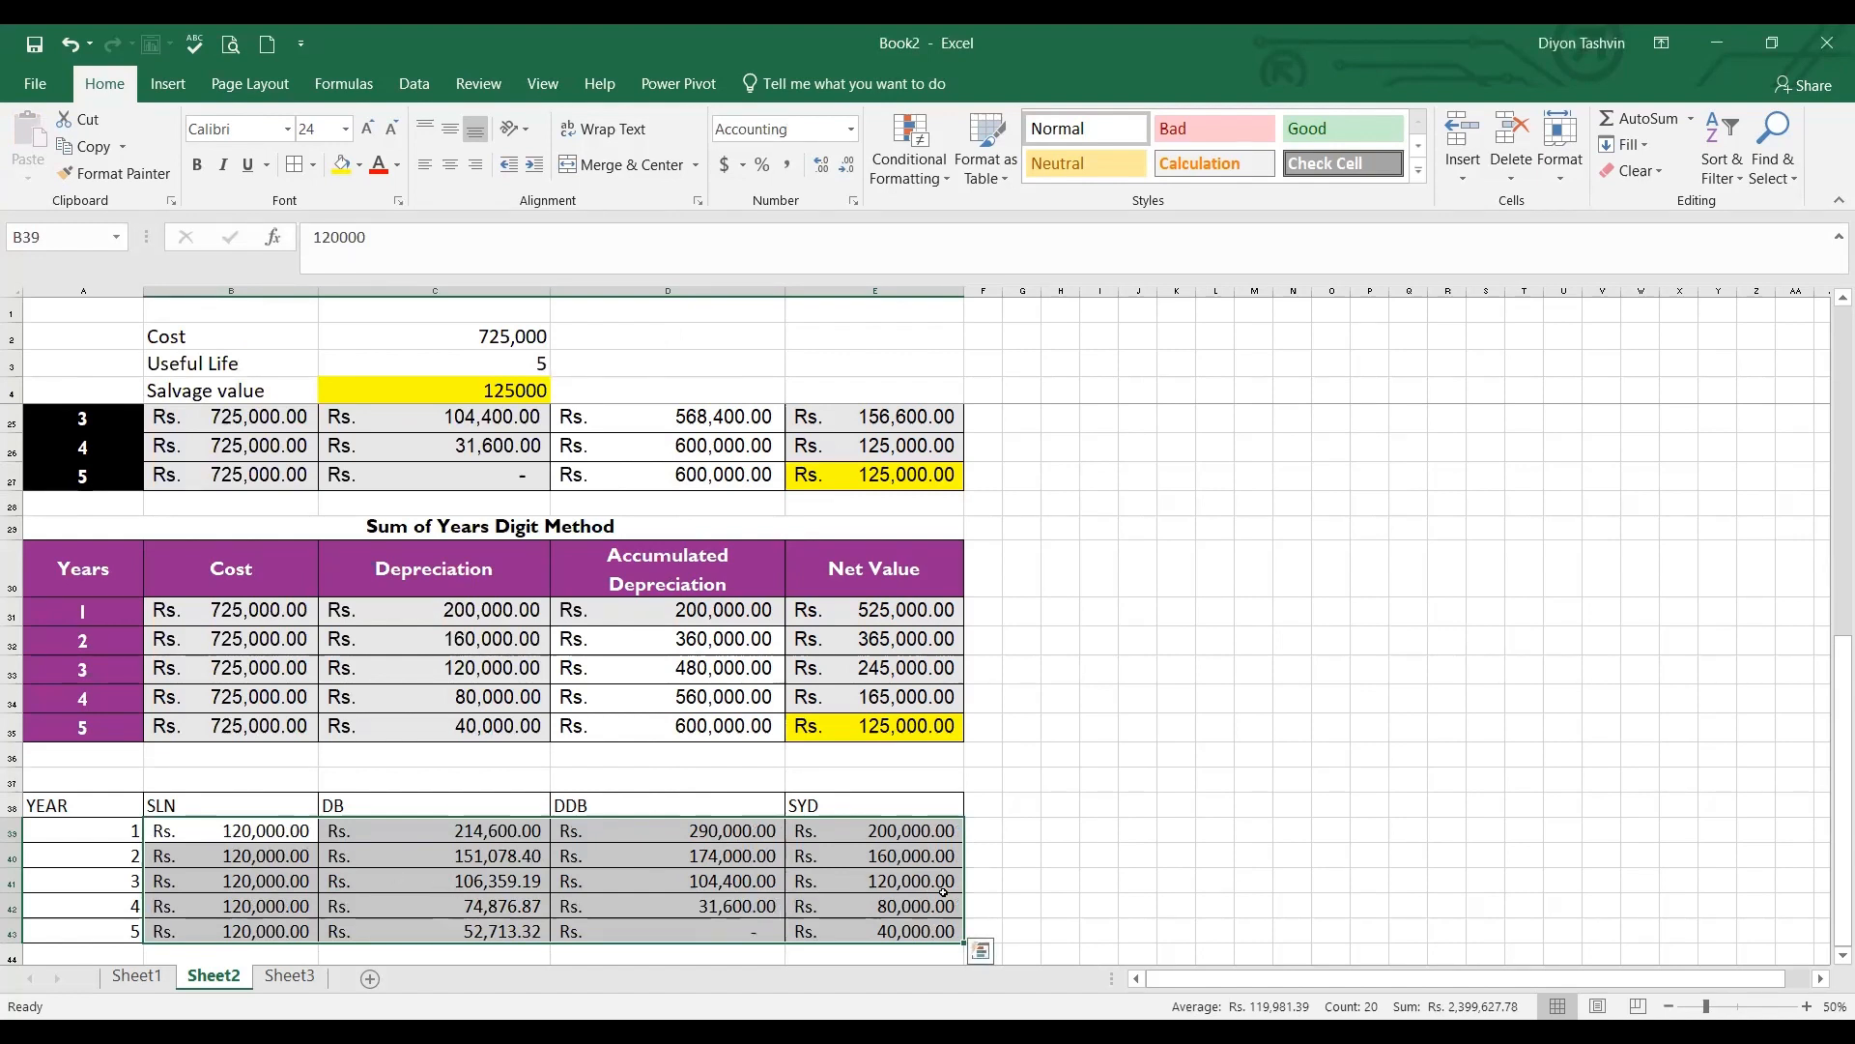
click(1179, 868)
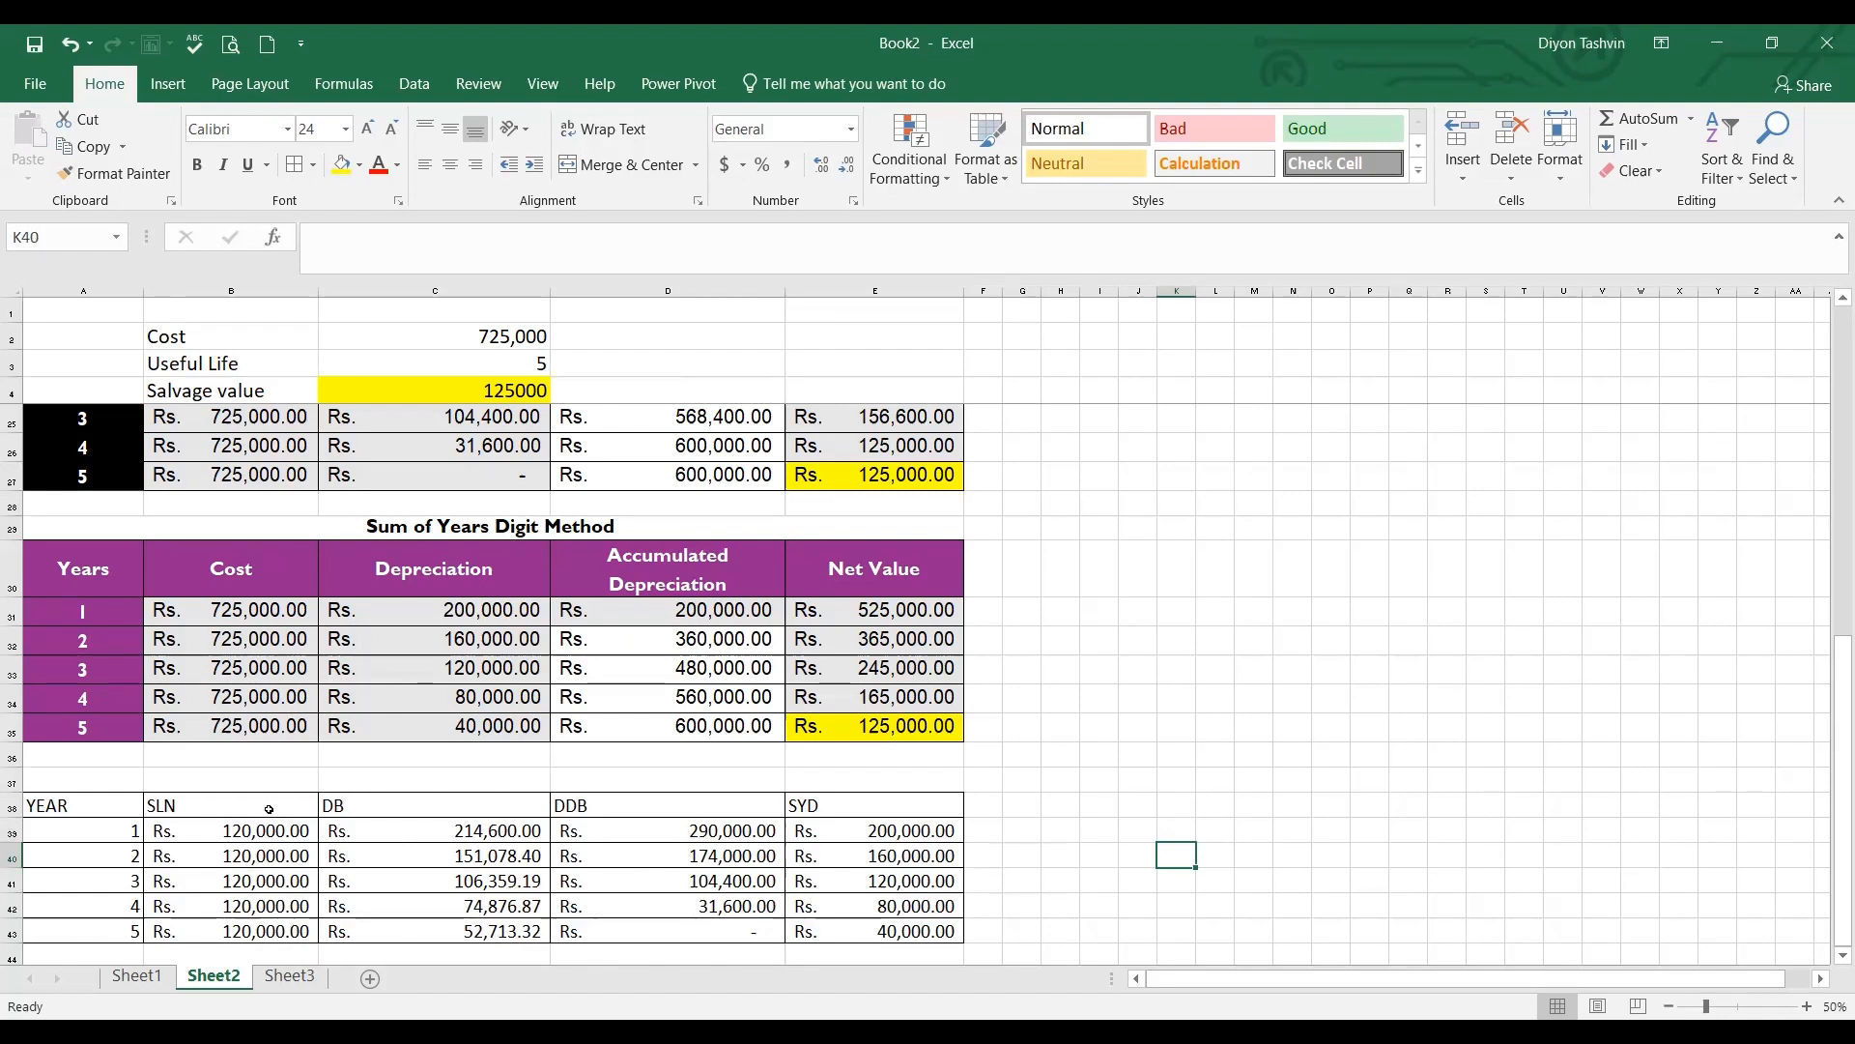
Insert a 2-D line chart from the summary range B38:E43, covering the SLN, DB, DDB and SYD columns
drag(269, 809, 877, 929)
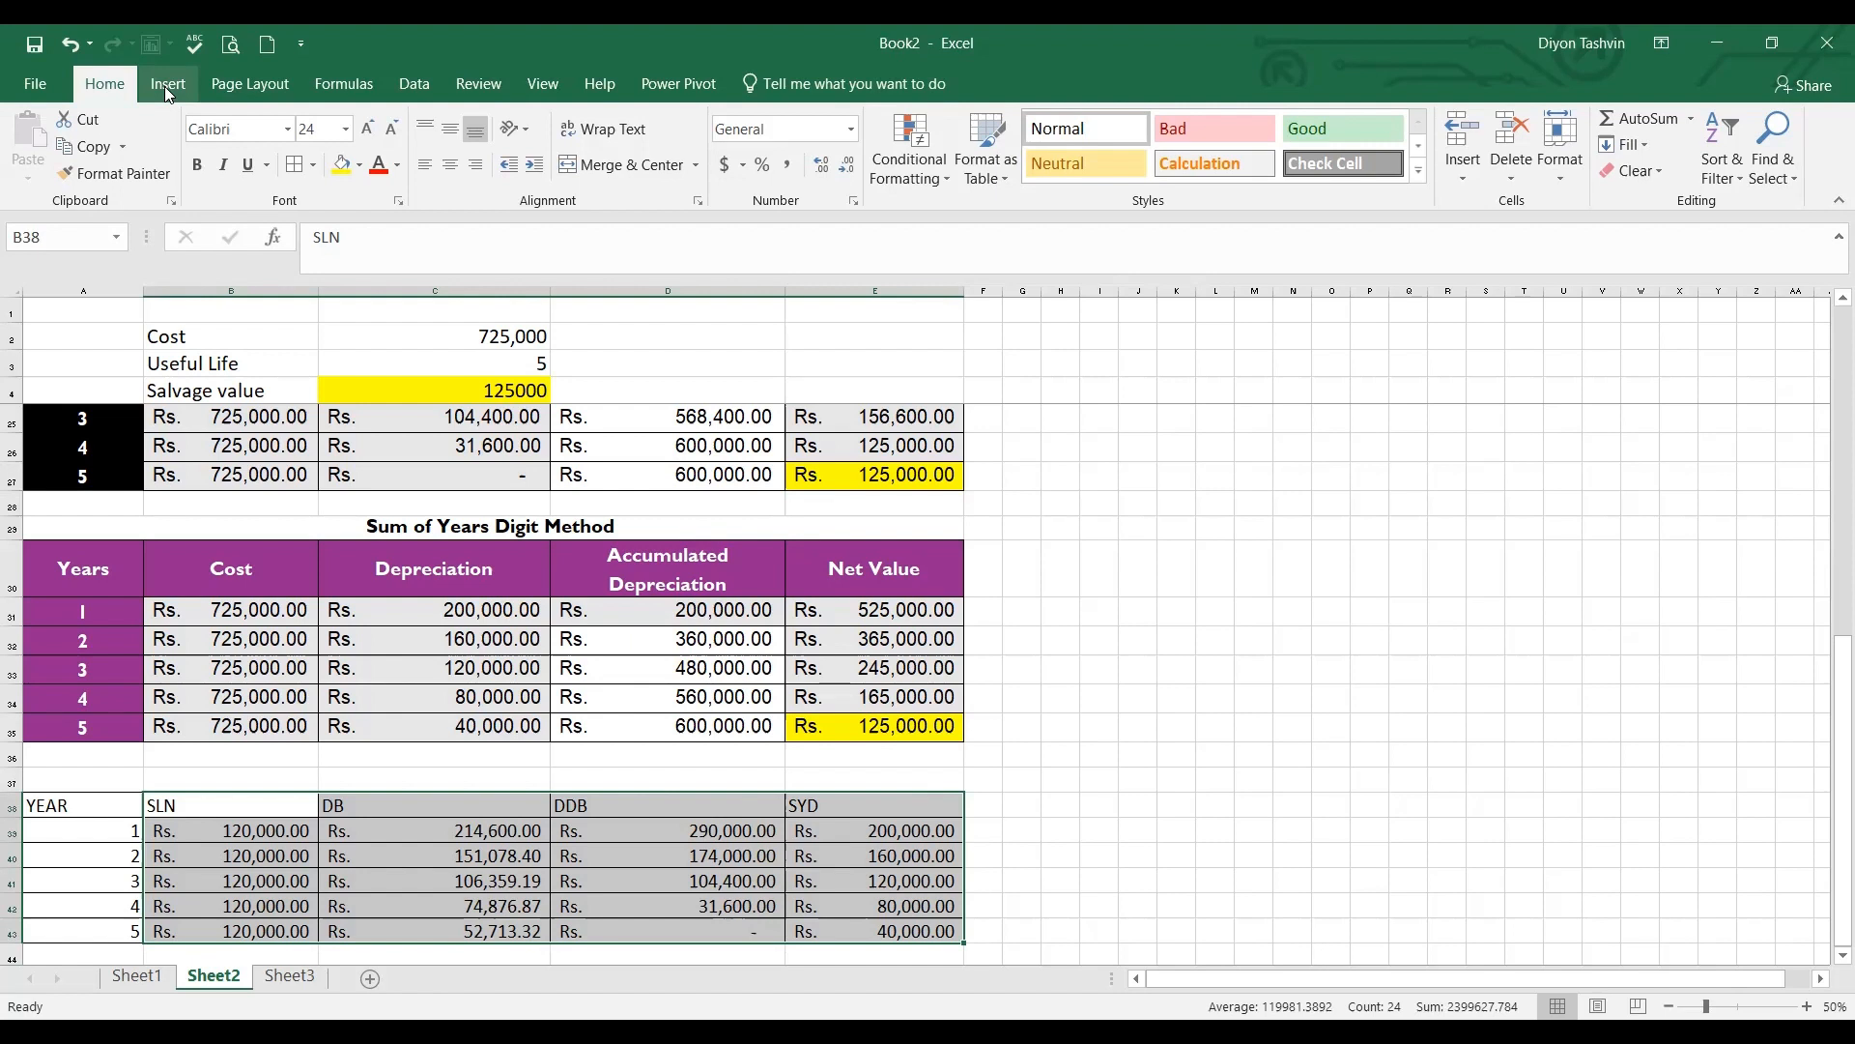
click(166, 85)
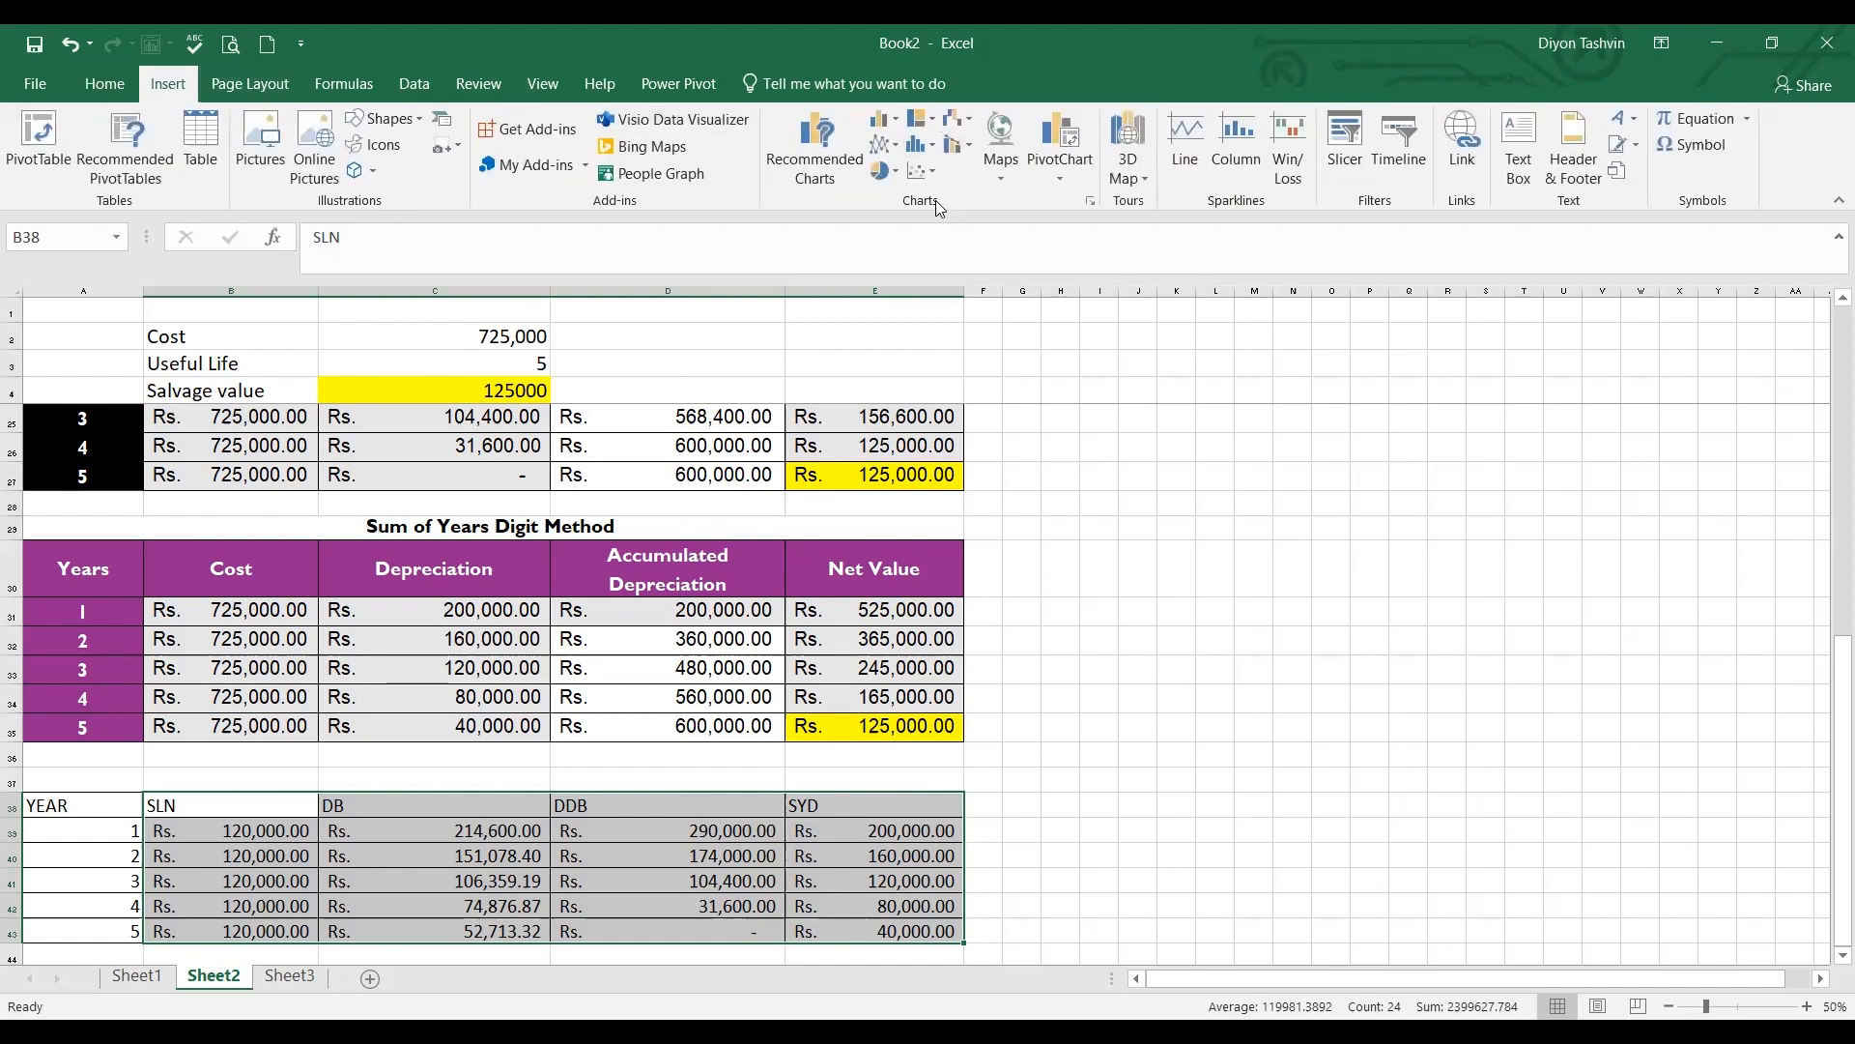
click(887, 147)
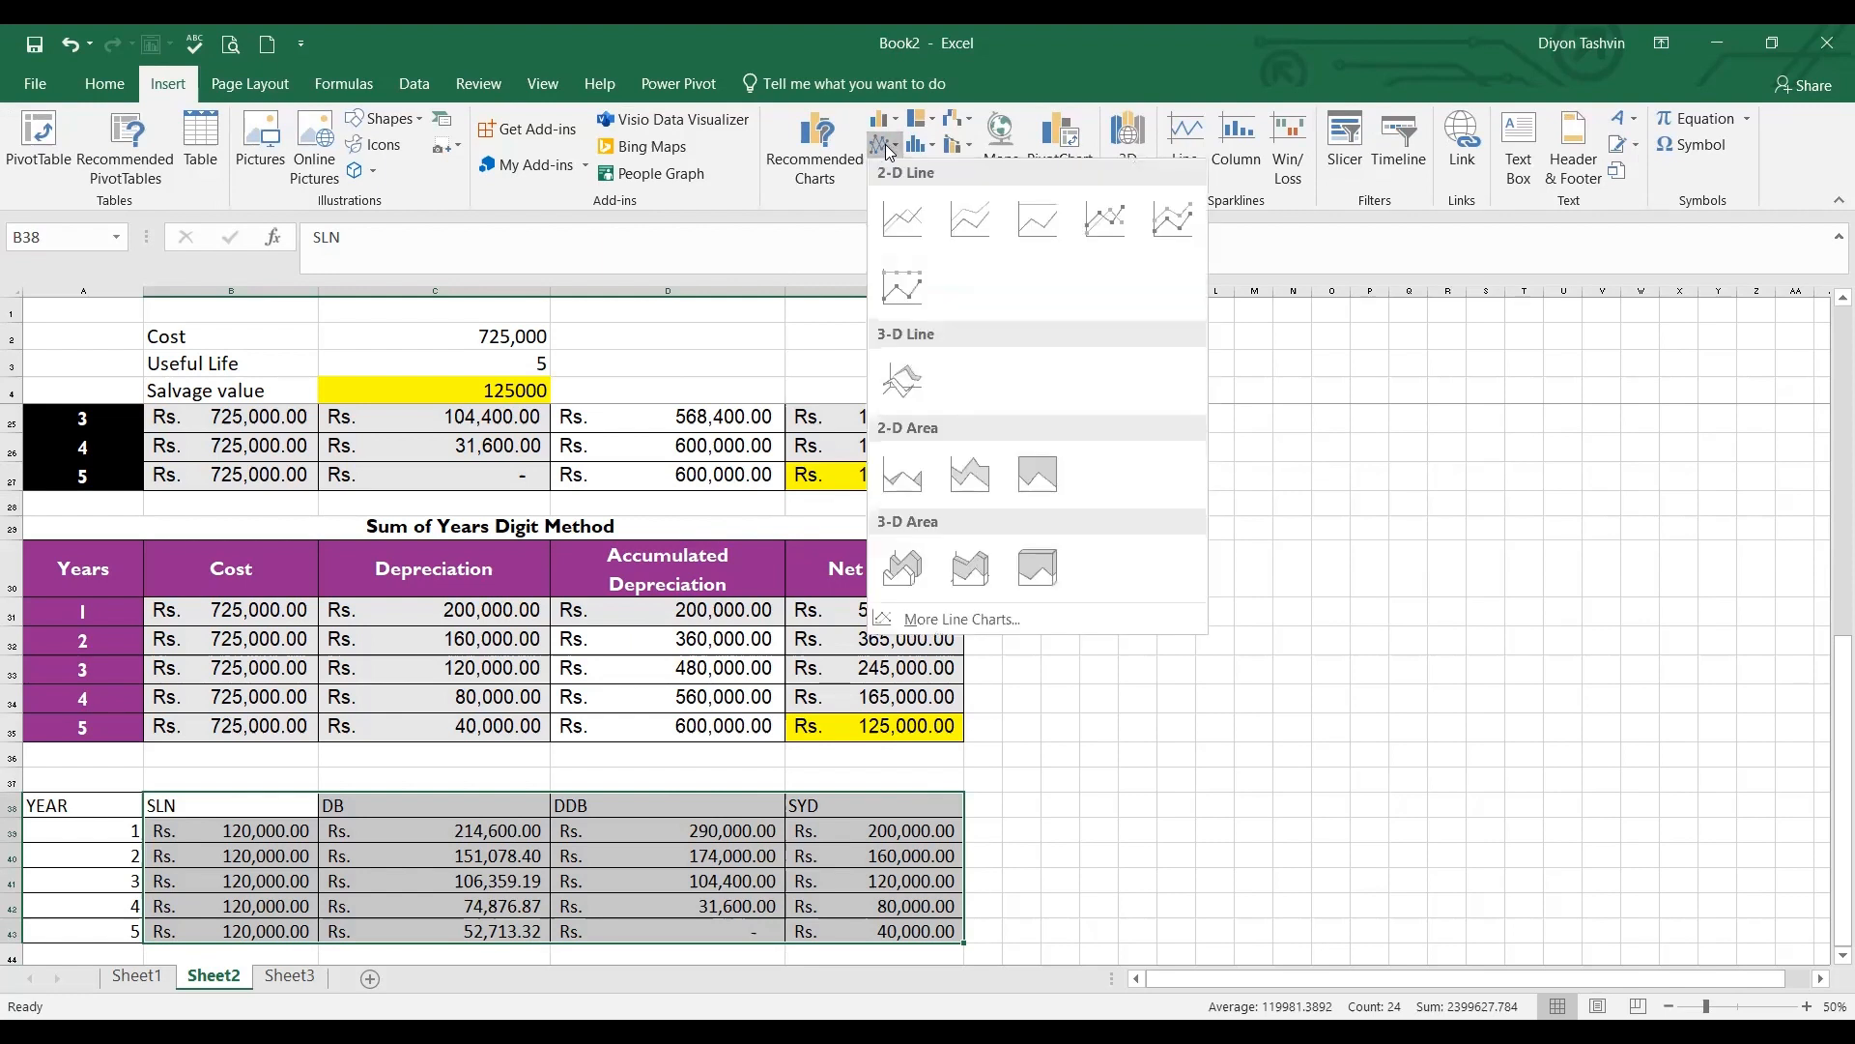
click(923, 221)
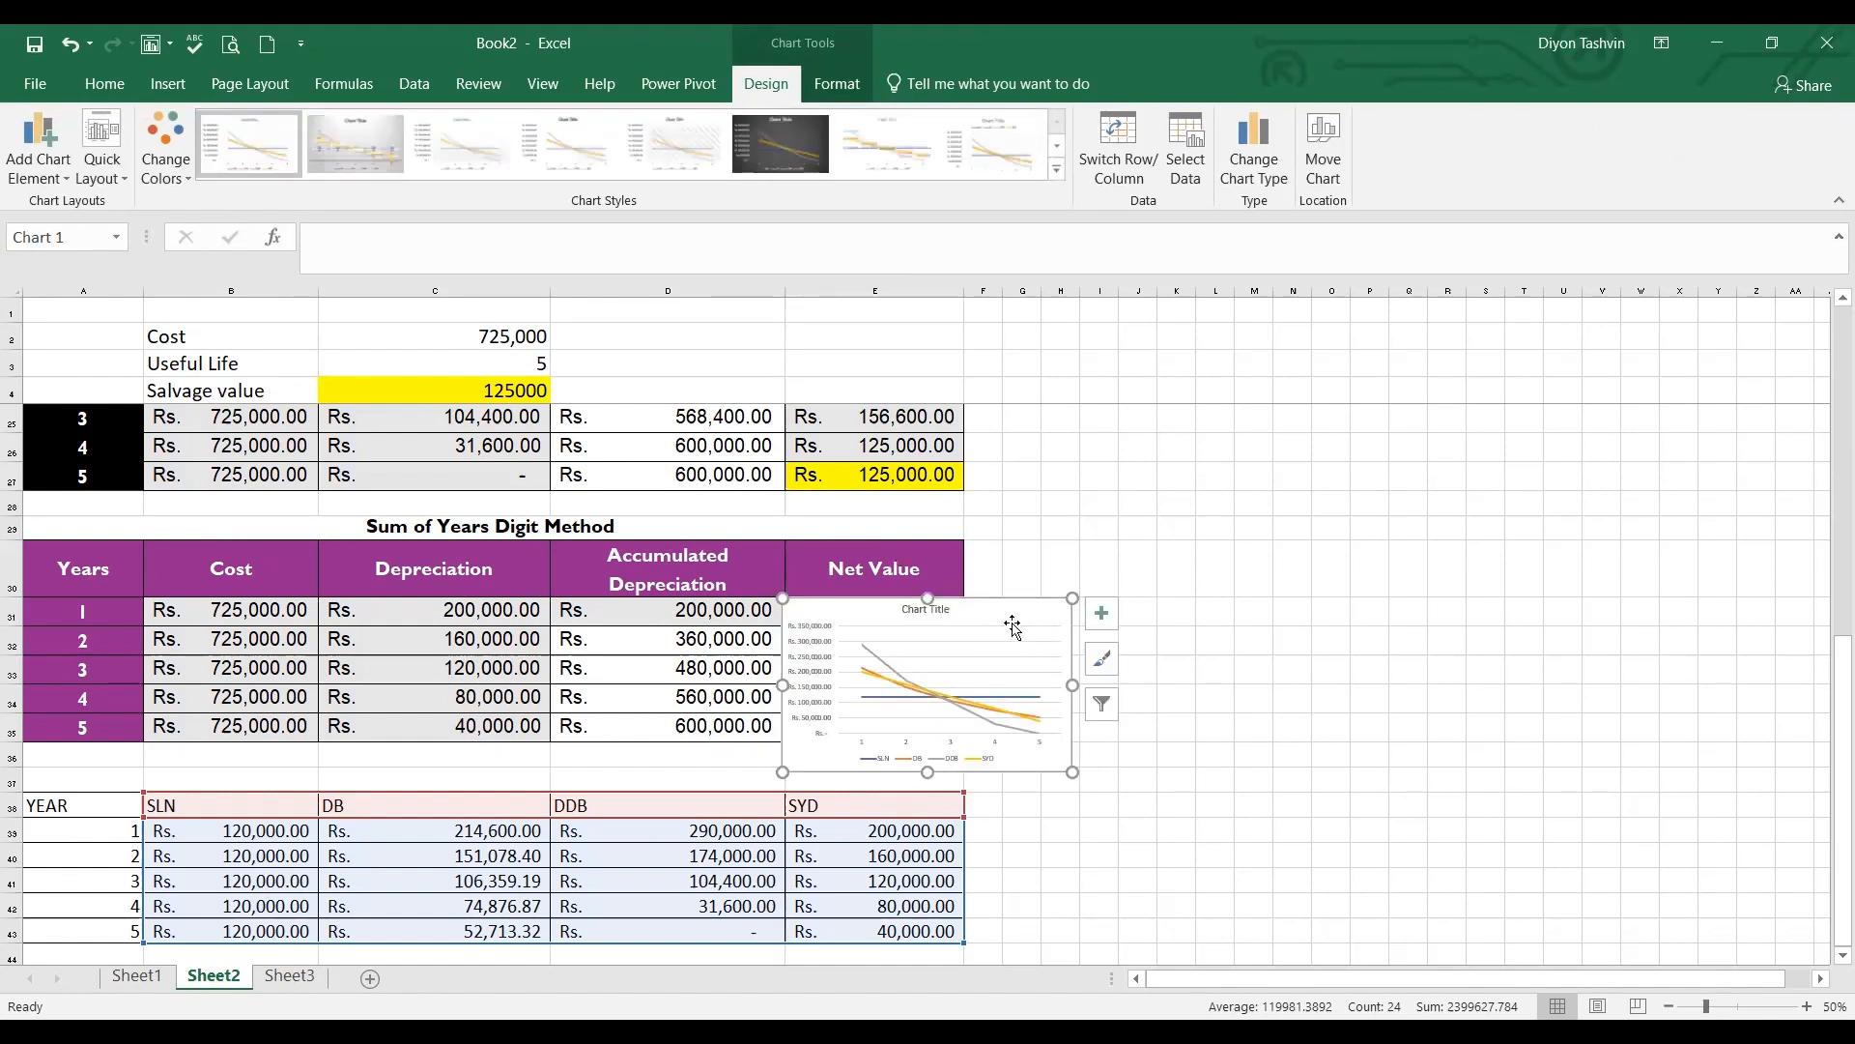
click(1056, 727)
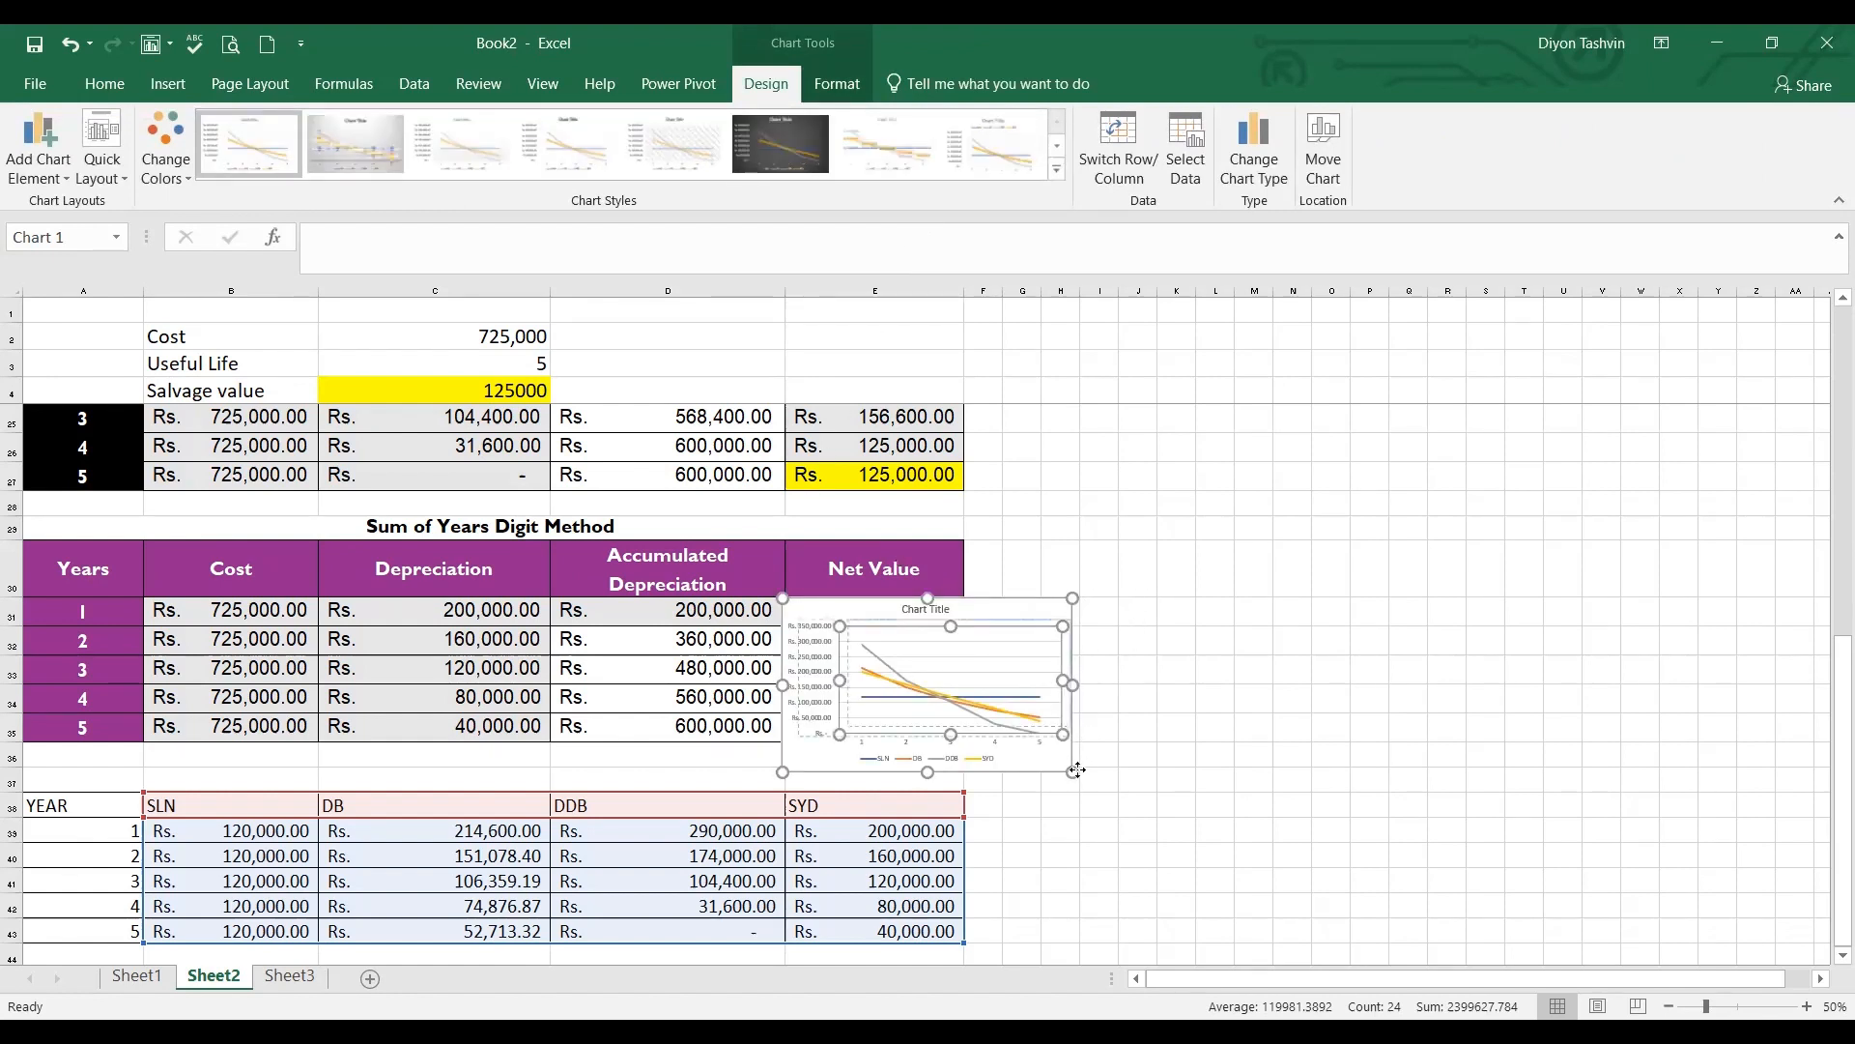
click(1070, 774)
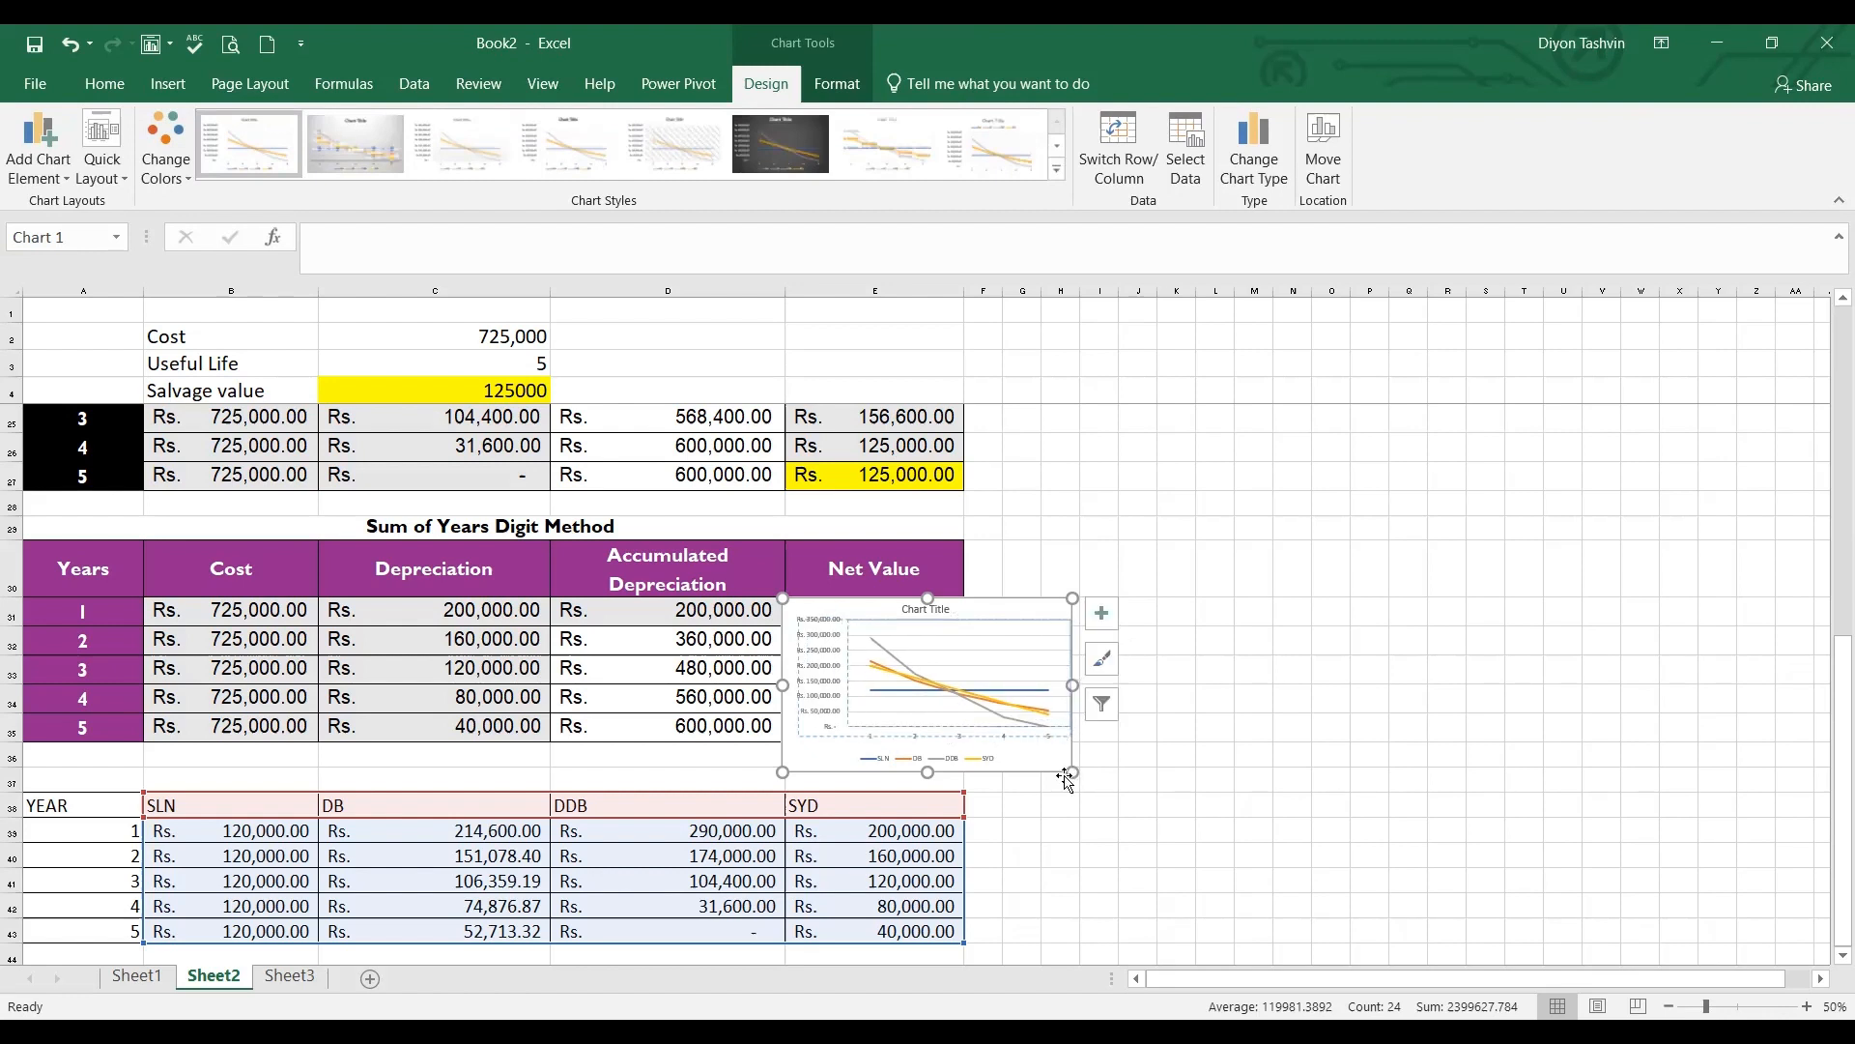
Enlarge the line chart downward and to the right so it reaches about column W and row 43
drag(1070, 774, 1656, 953)
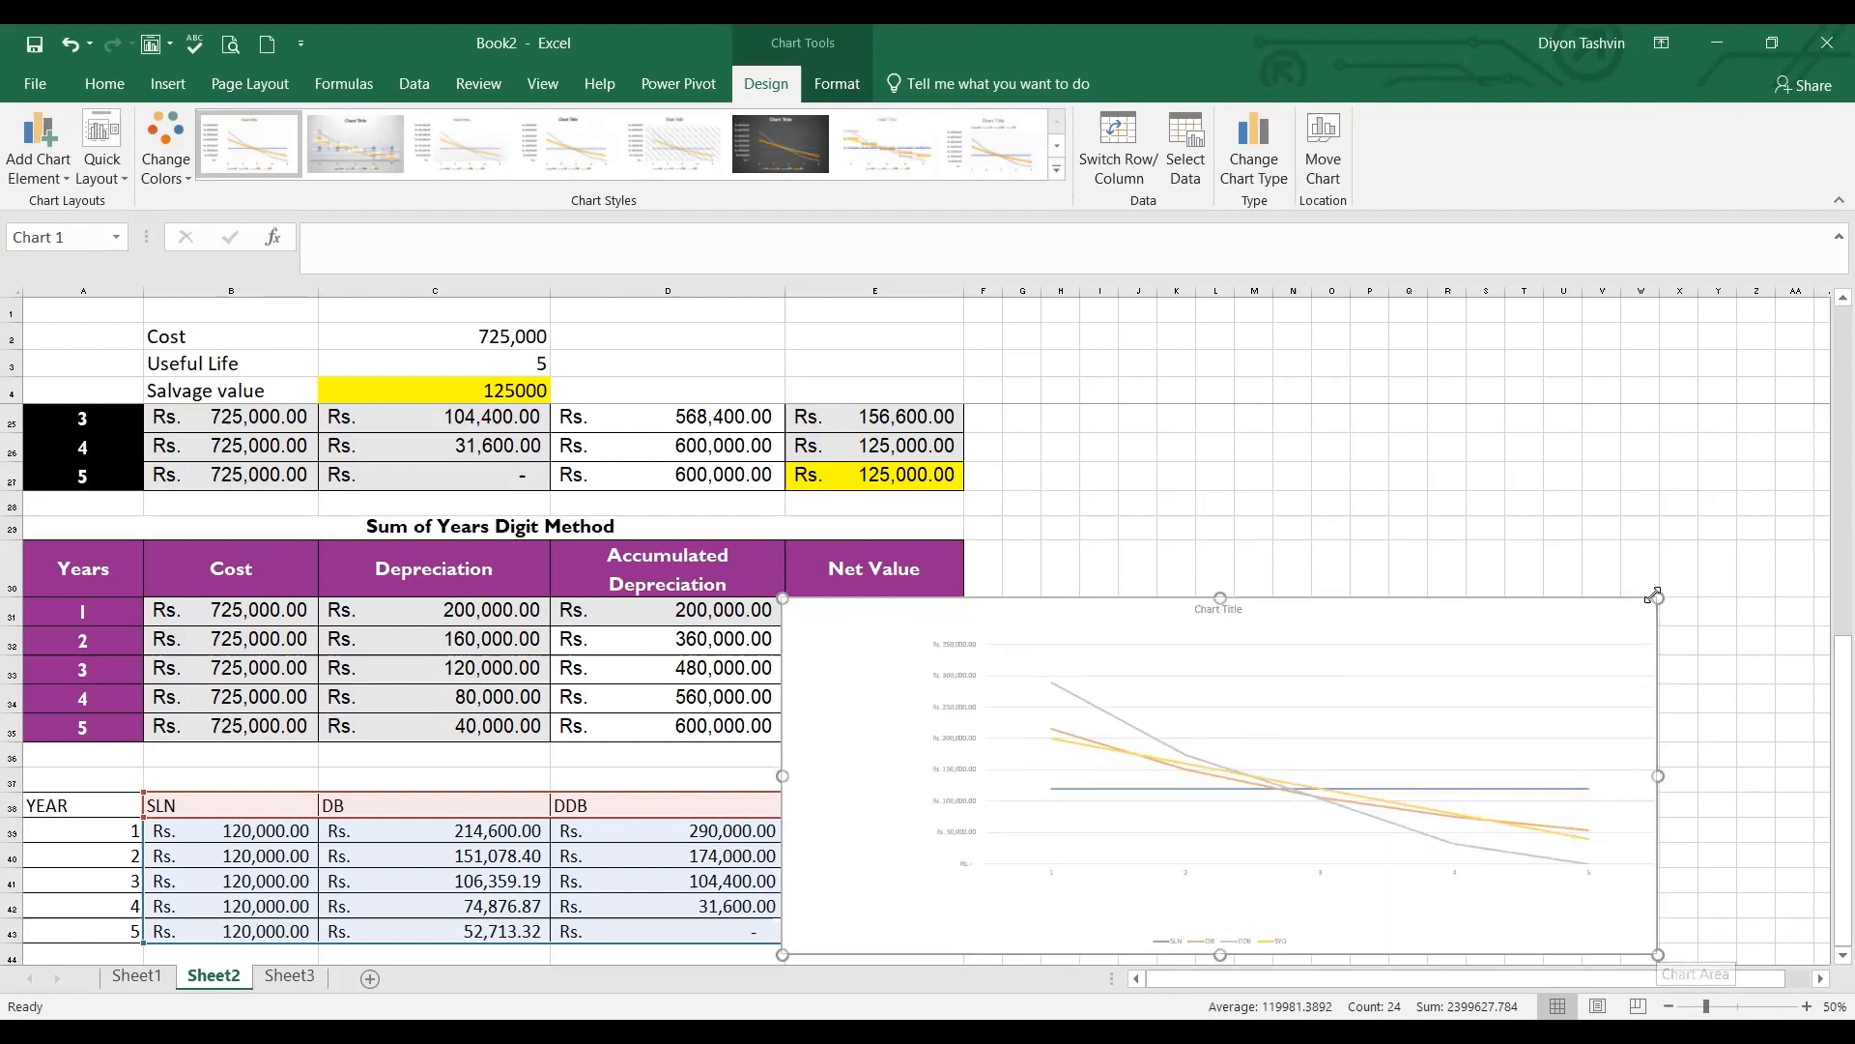
drag(1653, 594, 1711, 337)
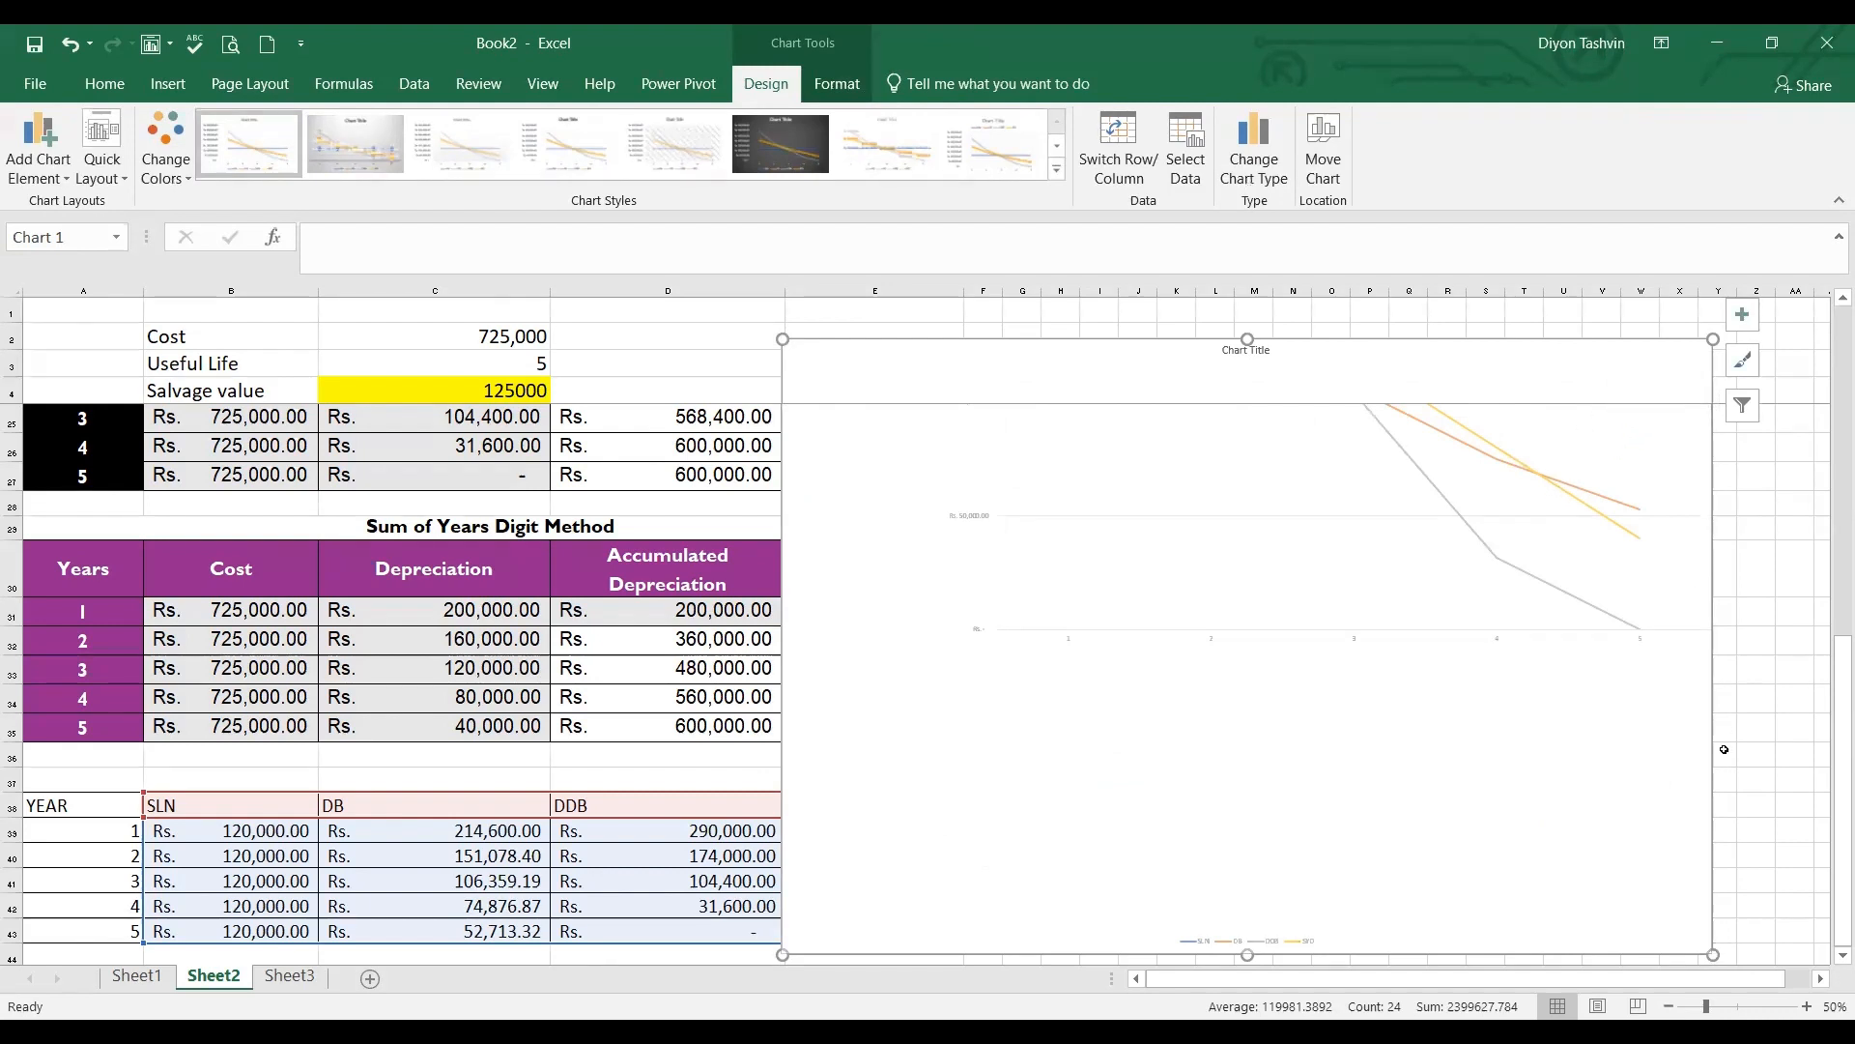
key(ctrl+z)
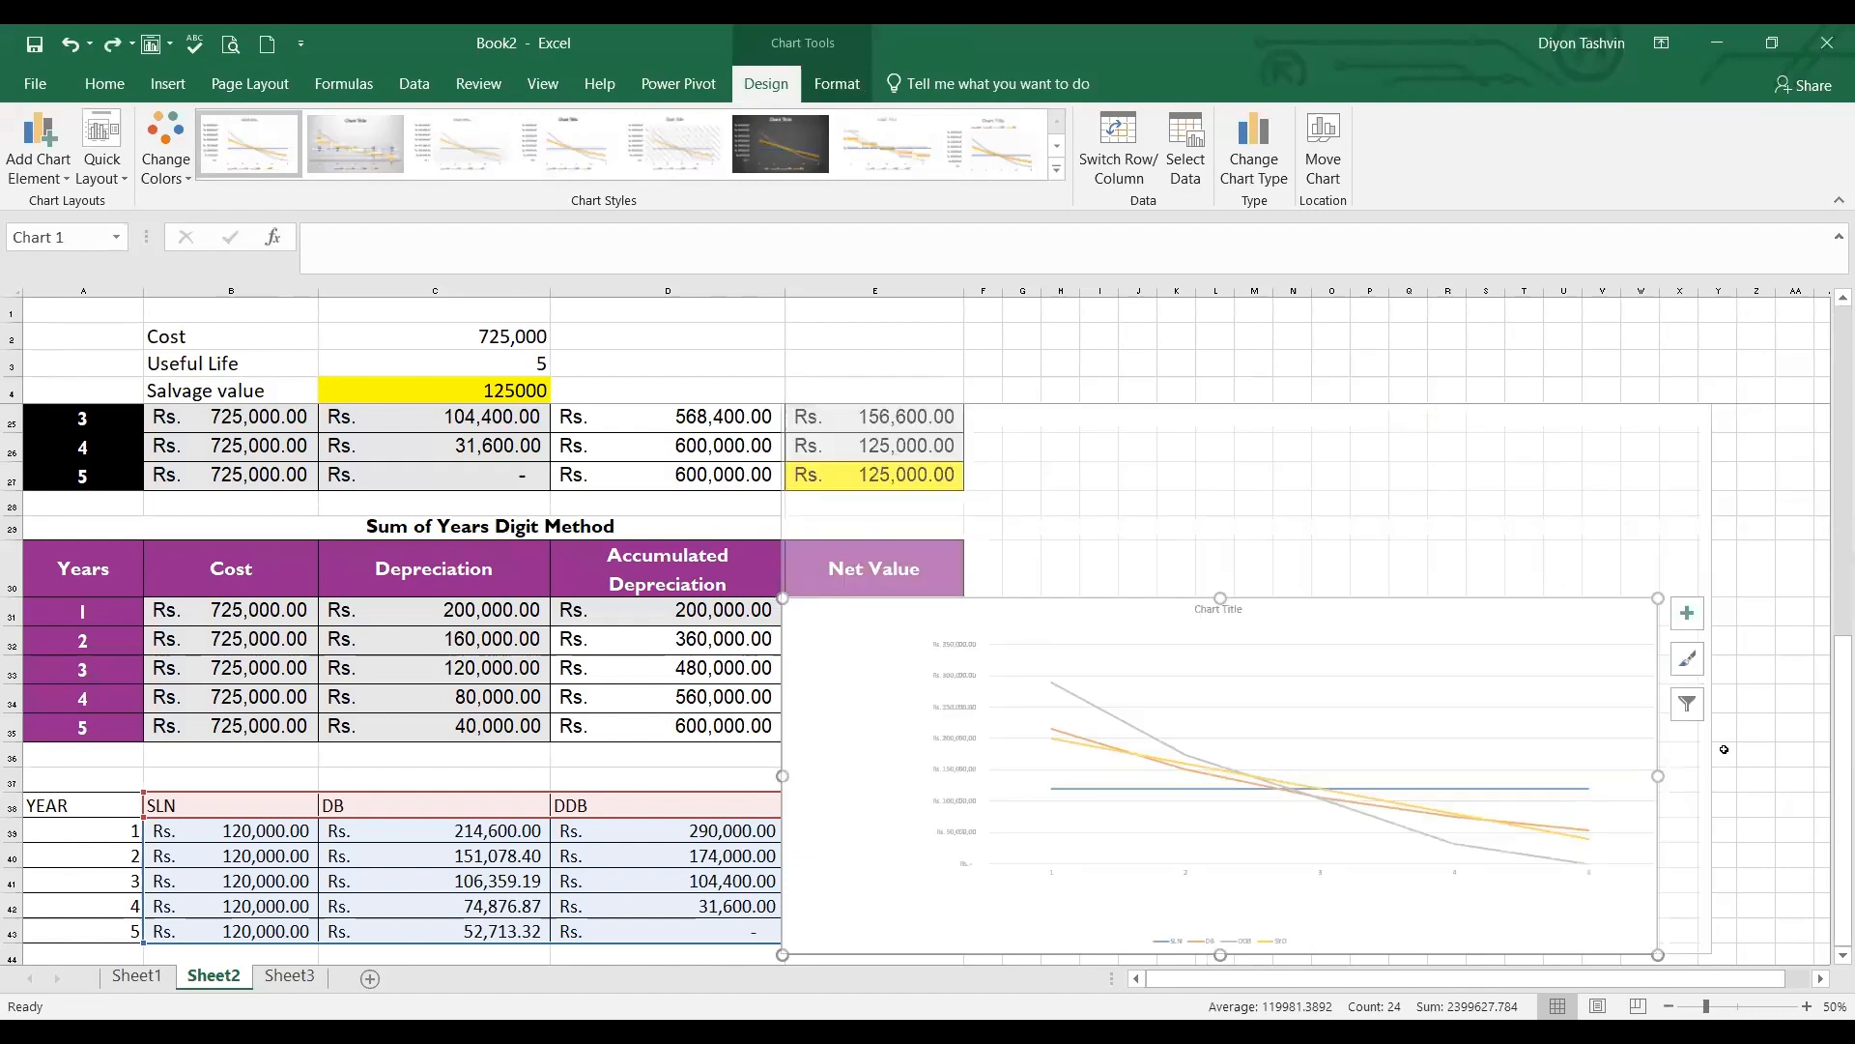
click(1738, 449)
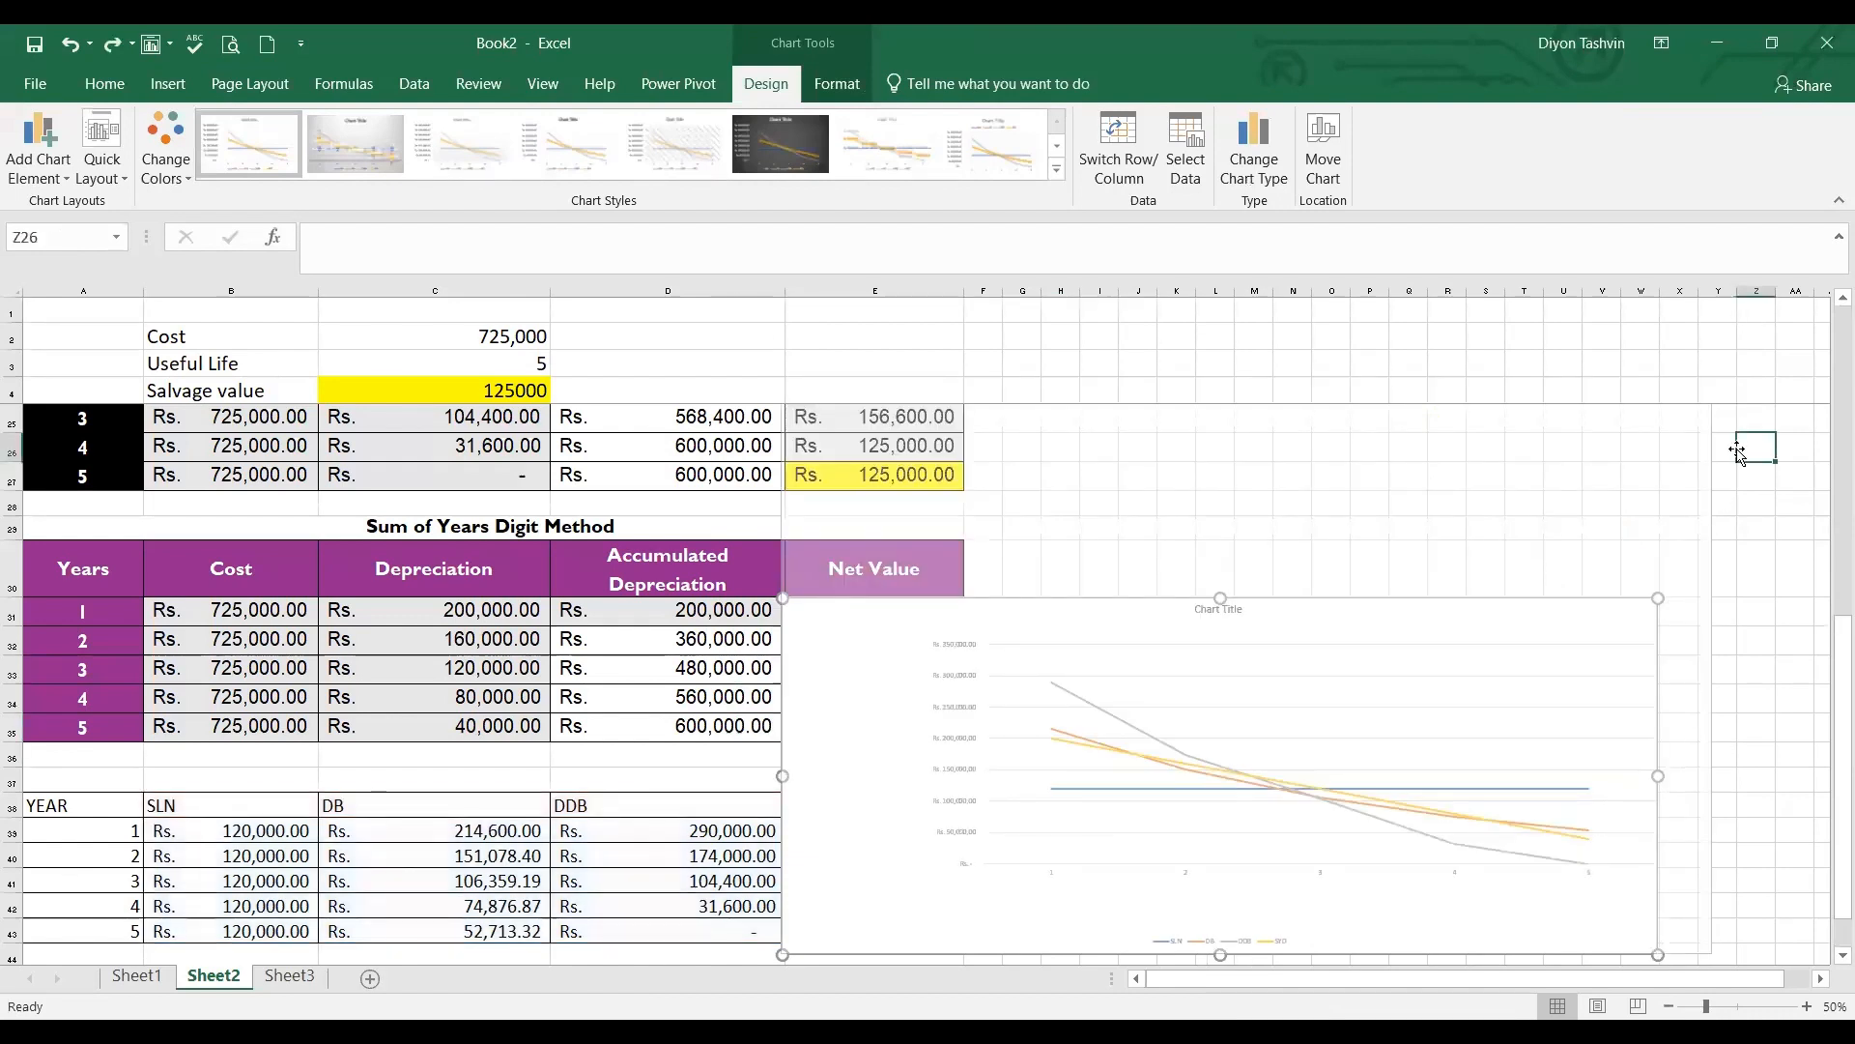
click(1660, 522)
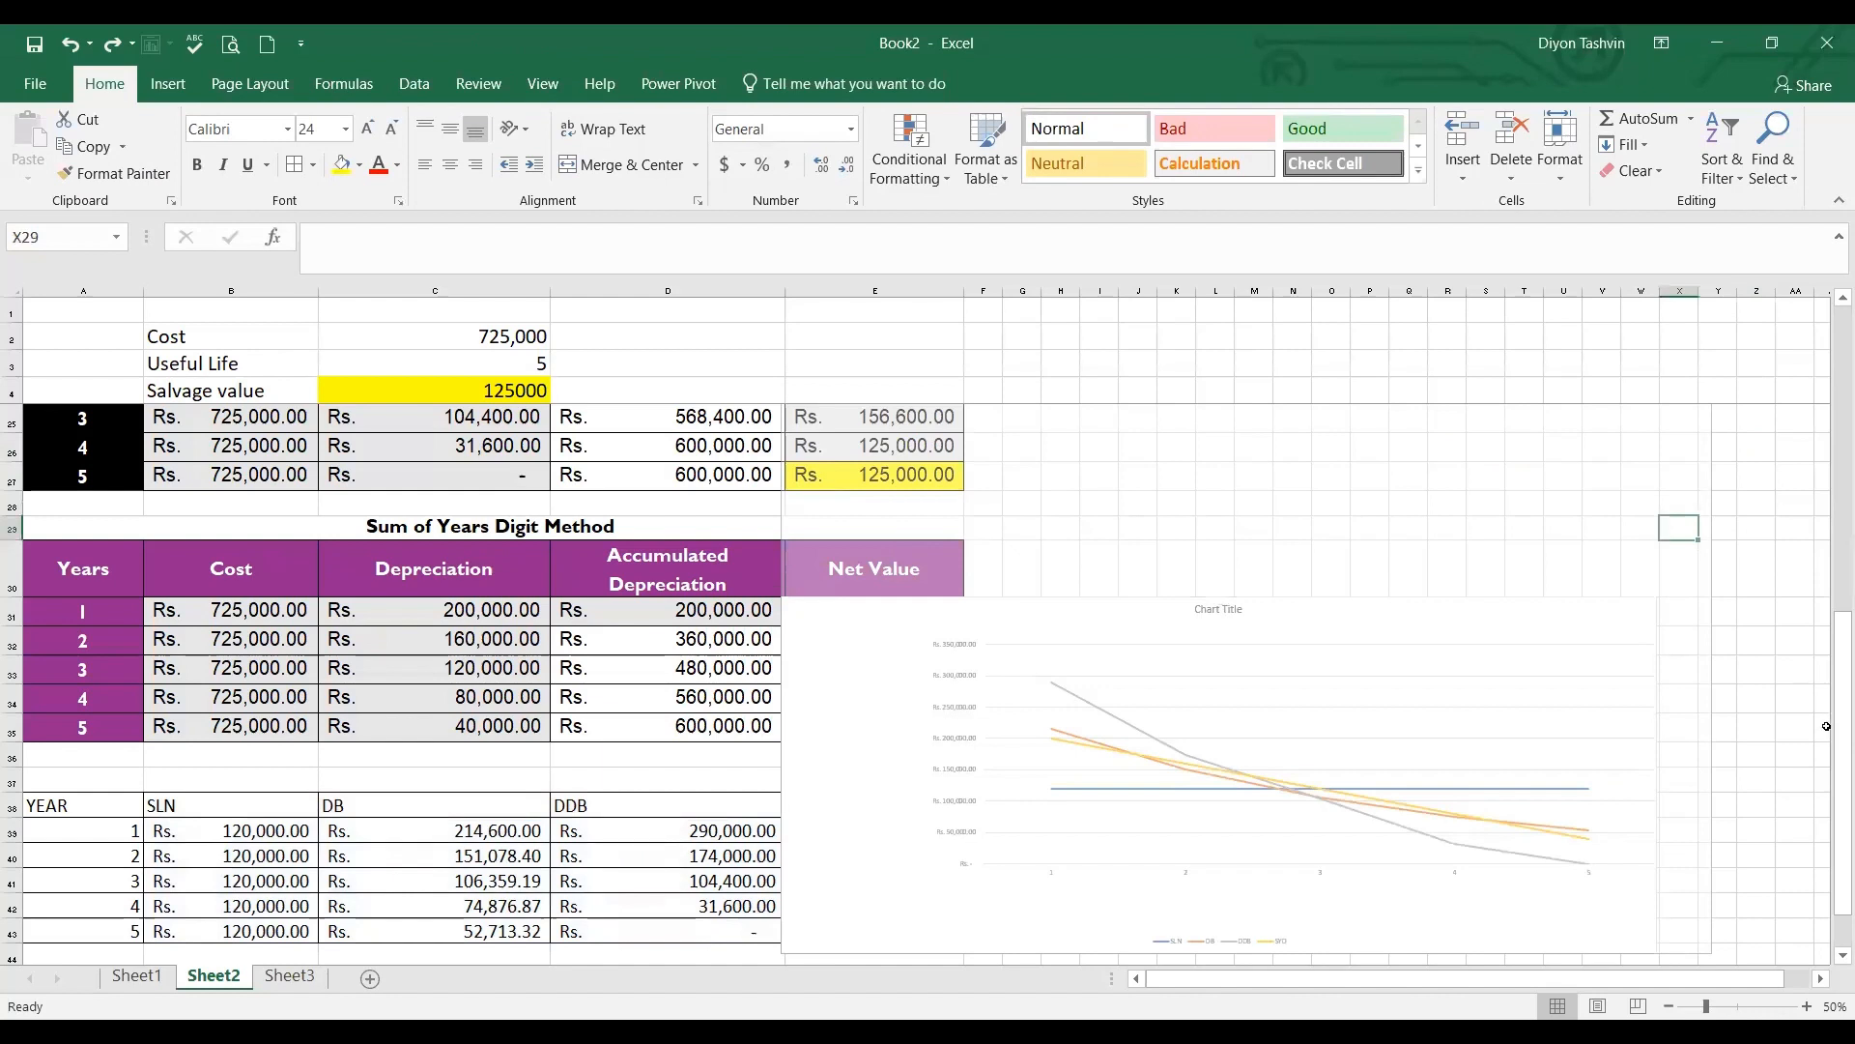
click(1764, 740)
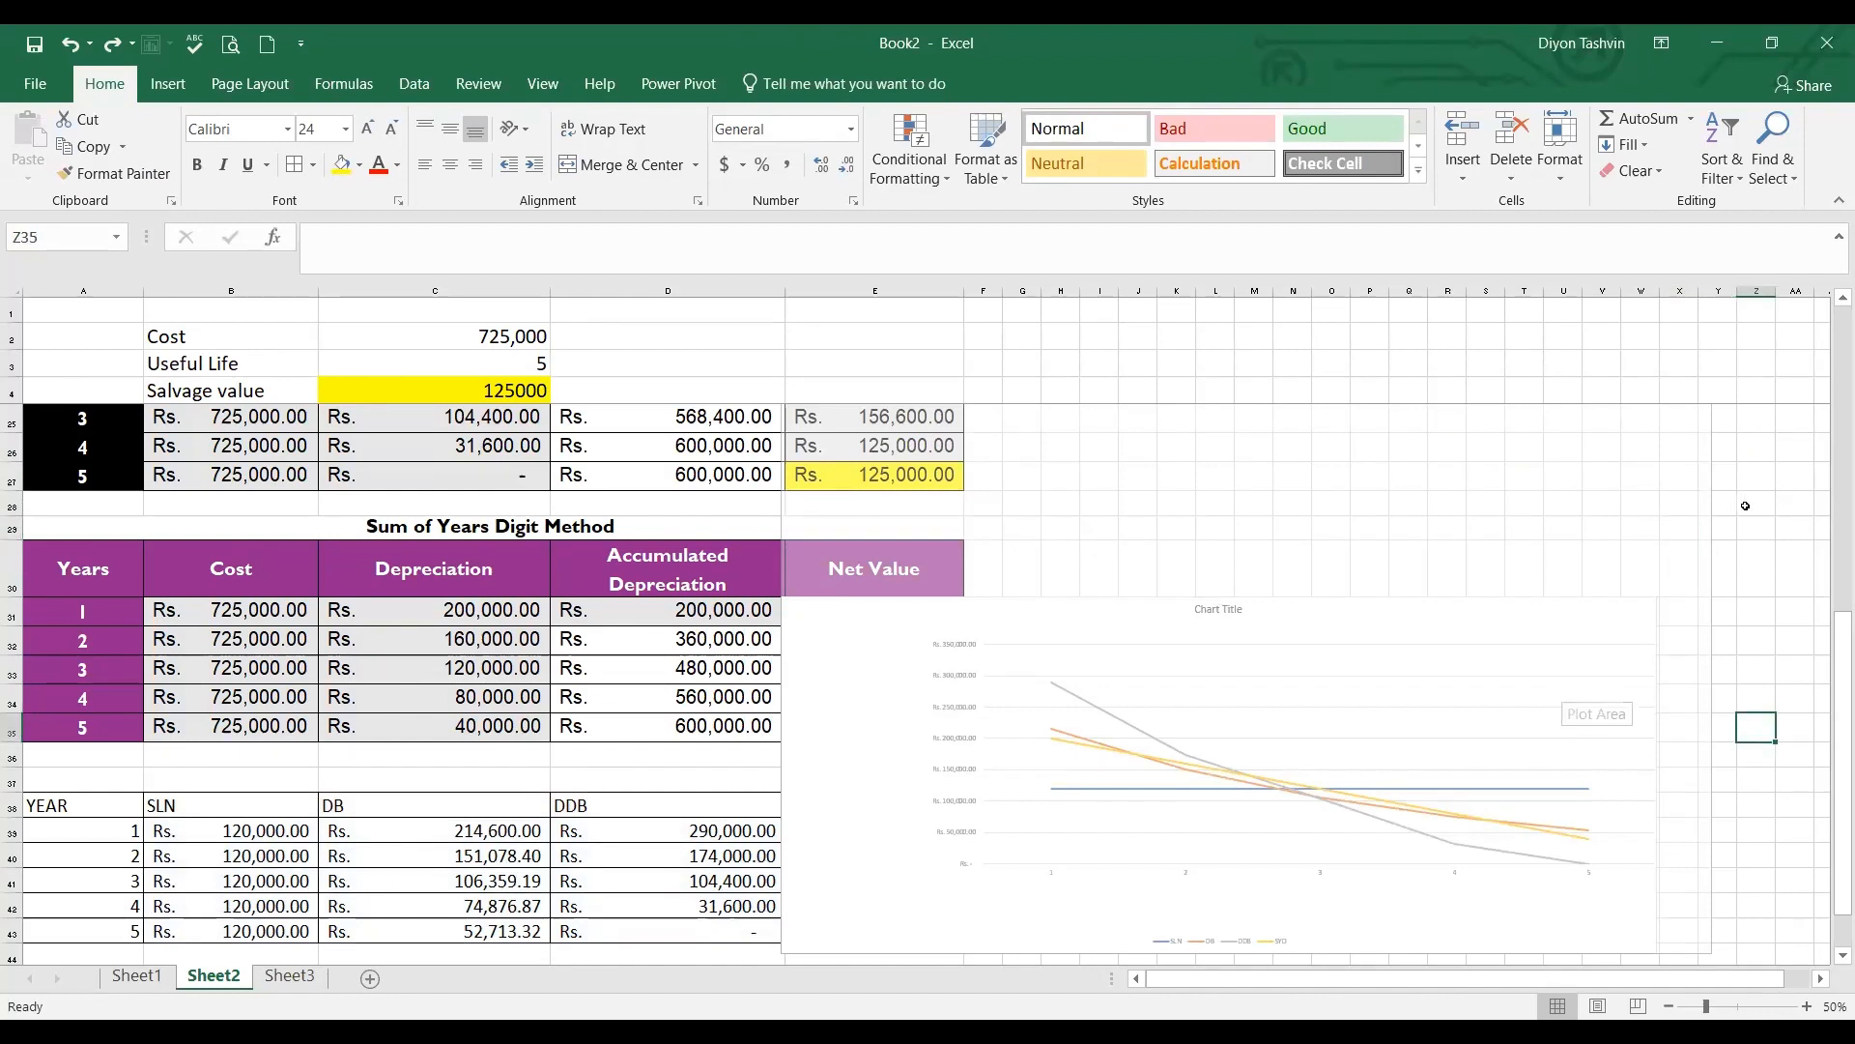
click(1807, 563)
Stretch the chart's upper edge to about row 26 and move the whole chart up to row 22 and slightly right
click(1502, 697)
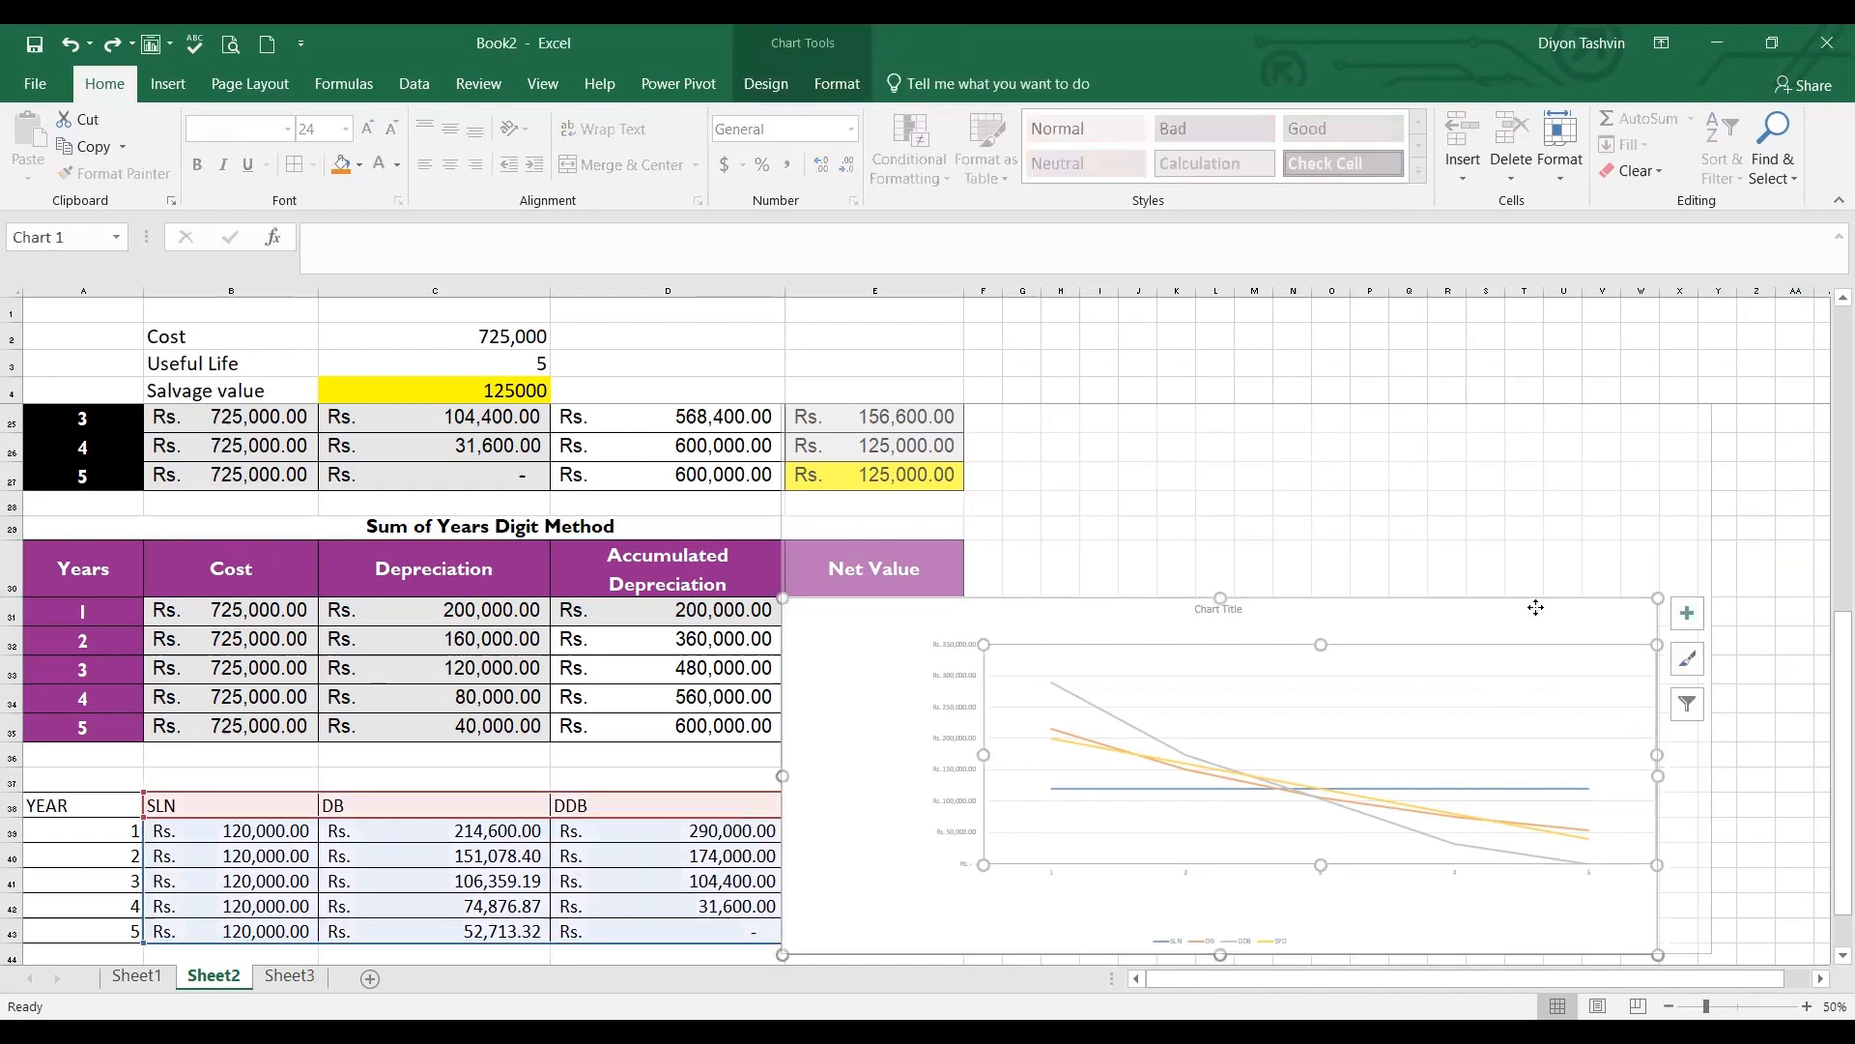
drag(1219, 598, 1244, 434)
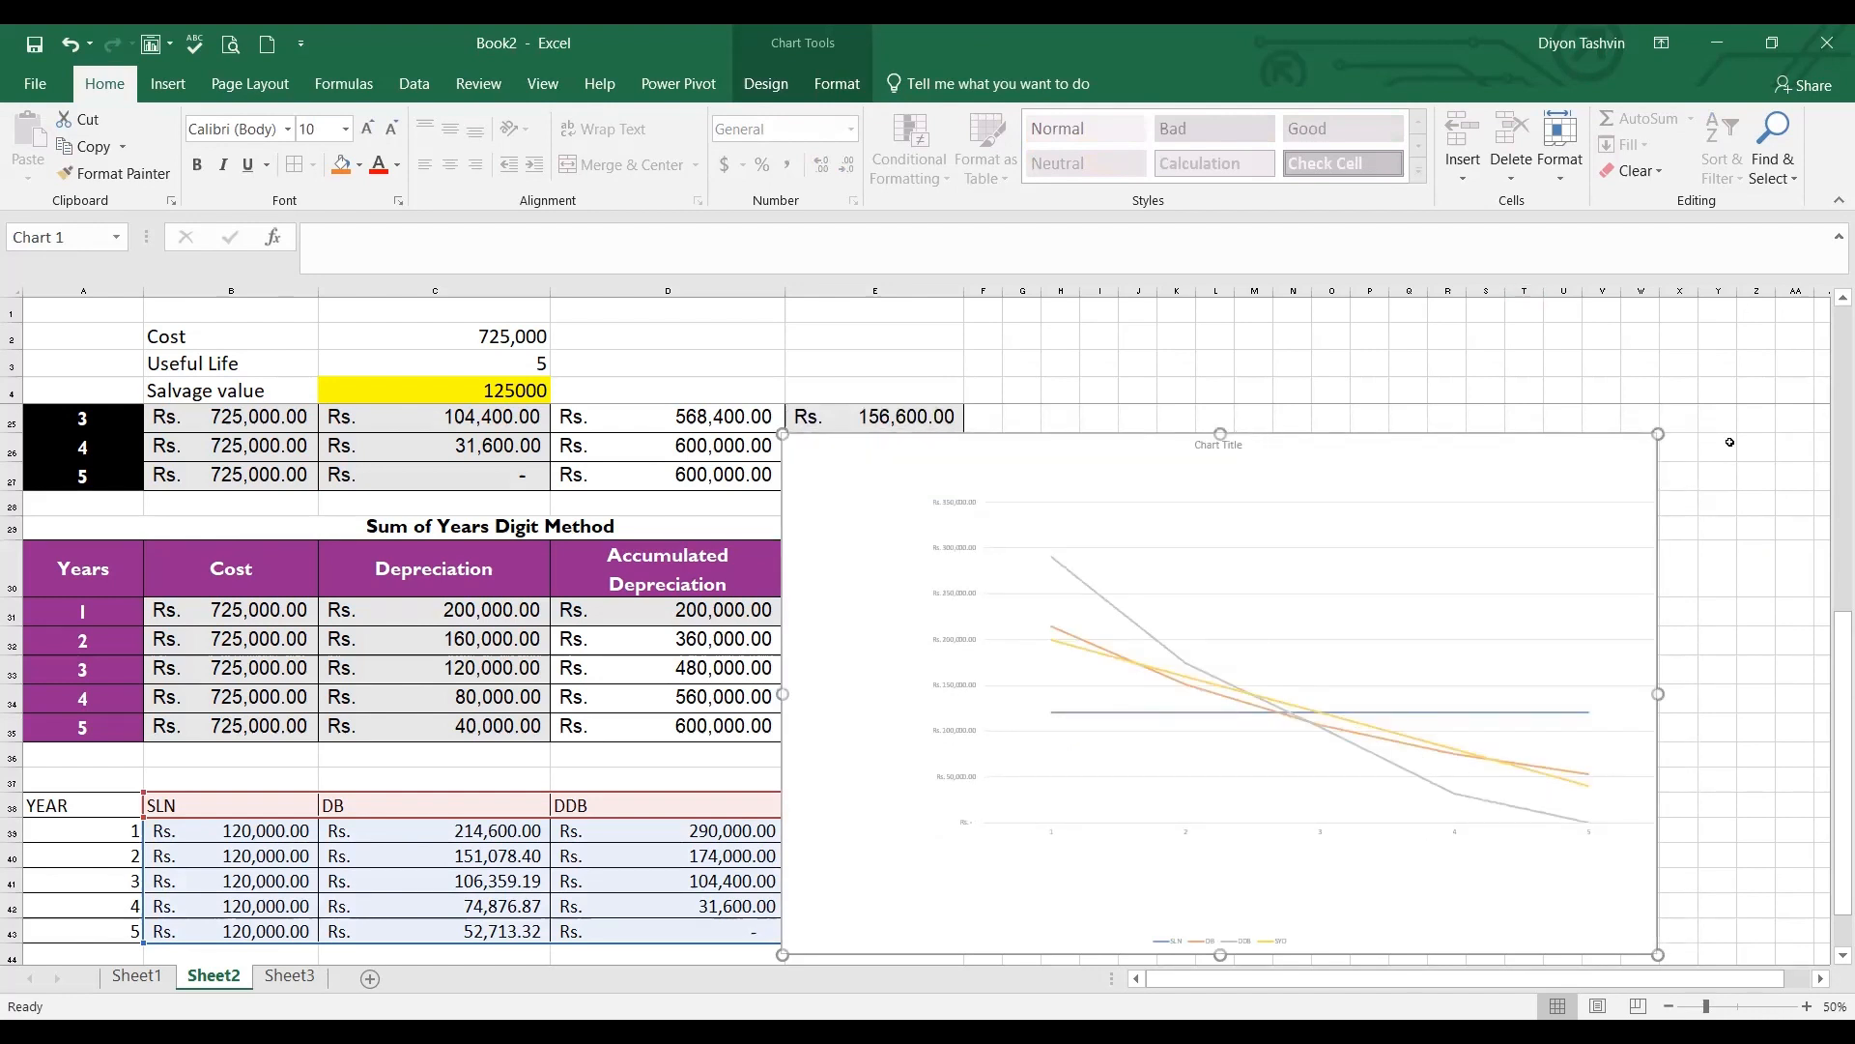
drag(1659, 406, 1640, 463)
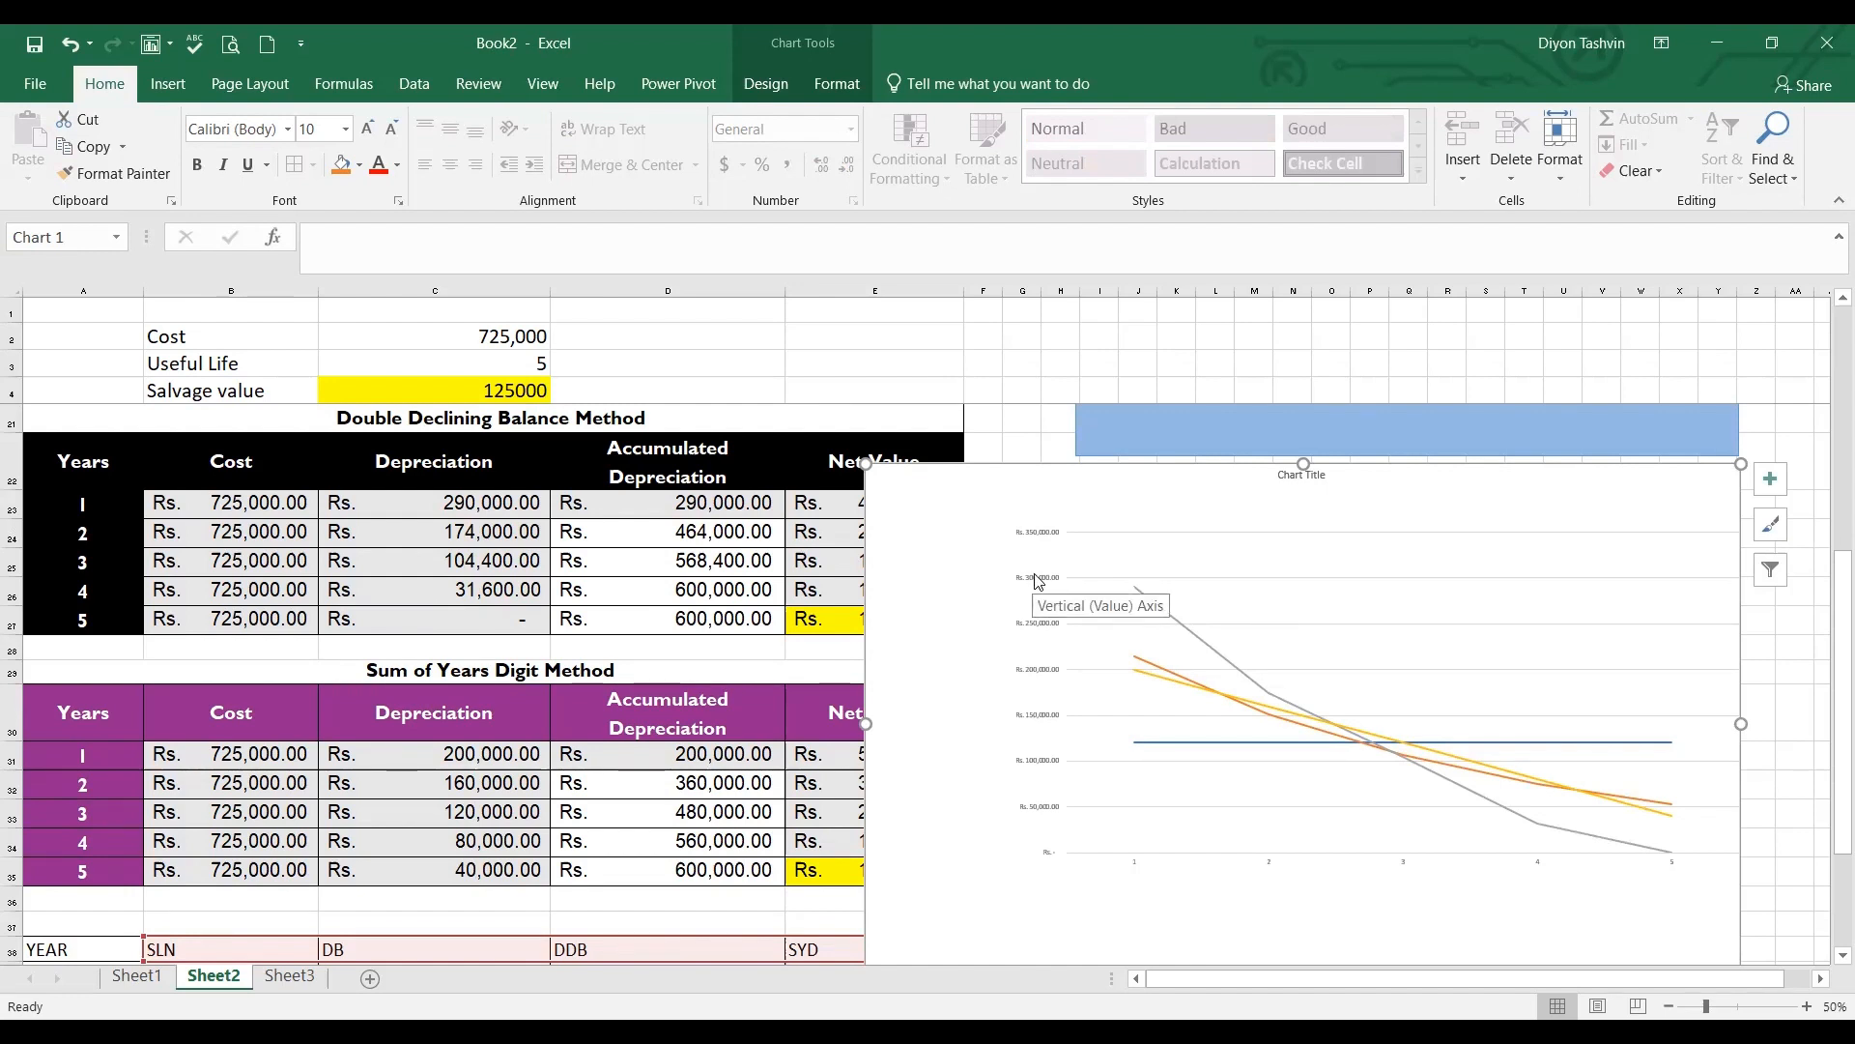
Set the font size of the chart's vertical axis labels to 28
click(1027, 530)
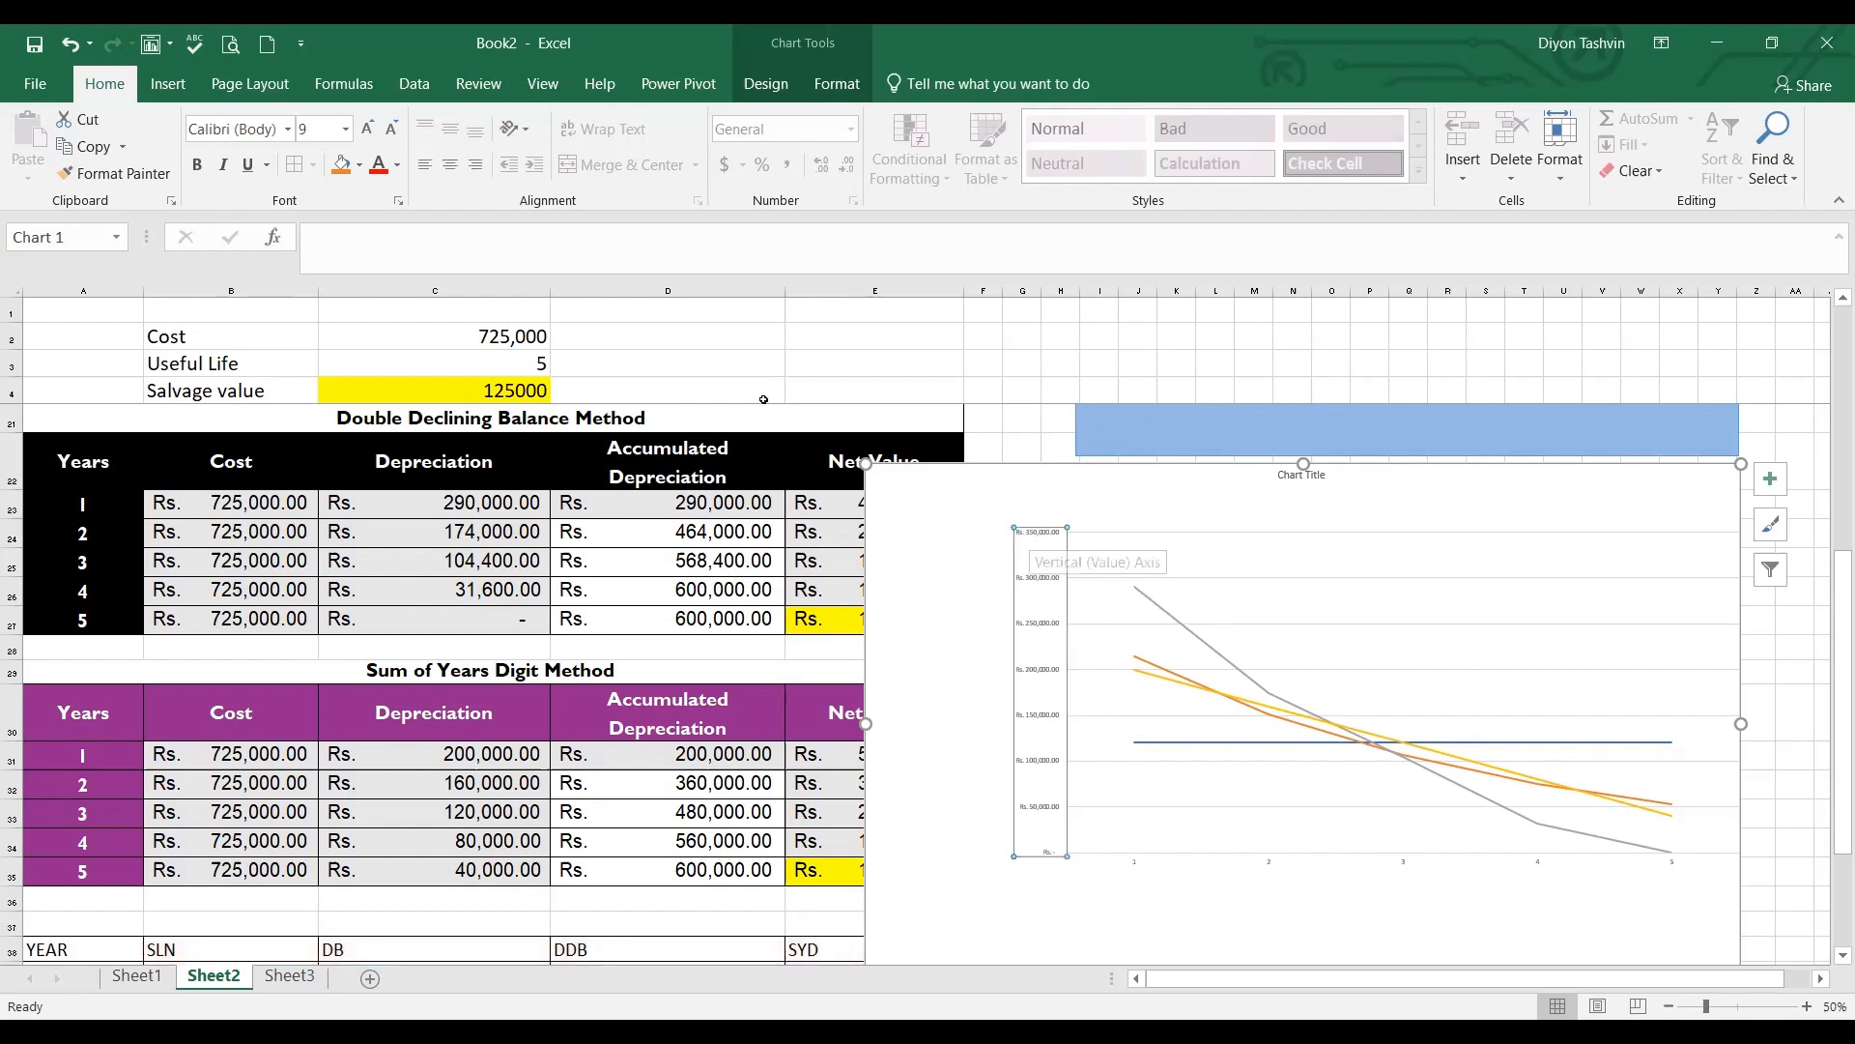
click(346, 132)
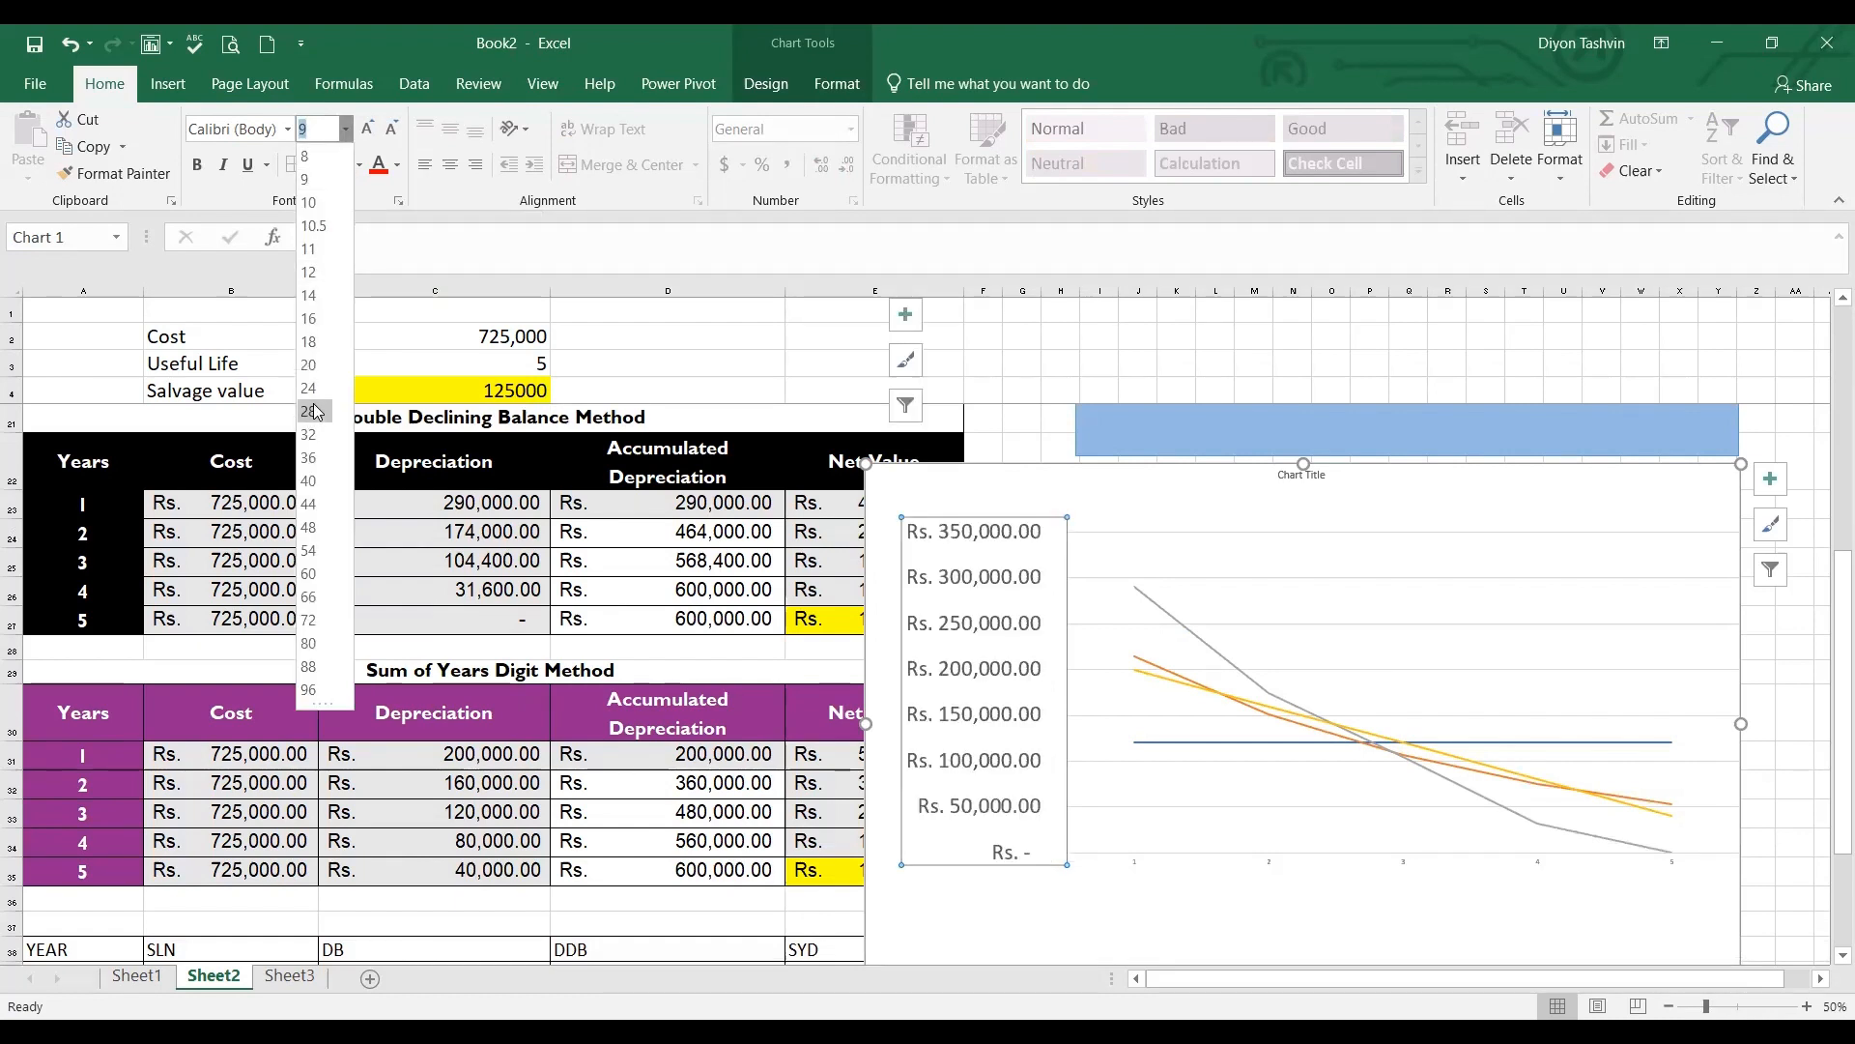
click(315, 411)
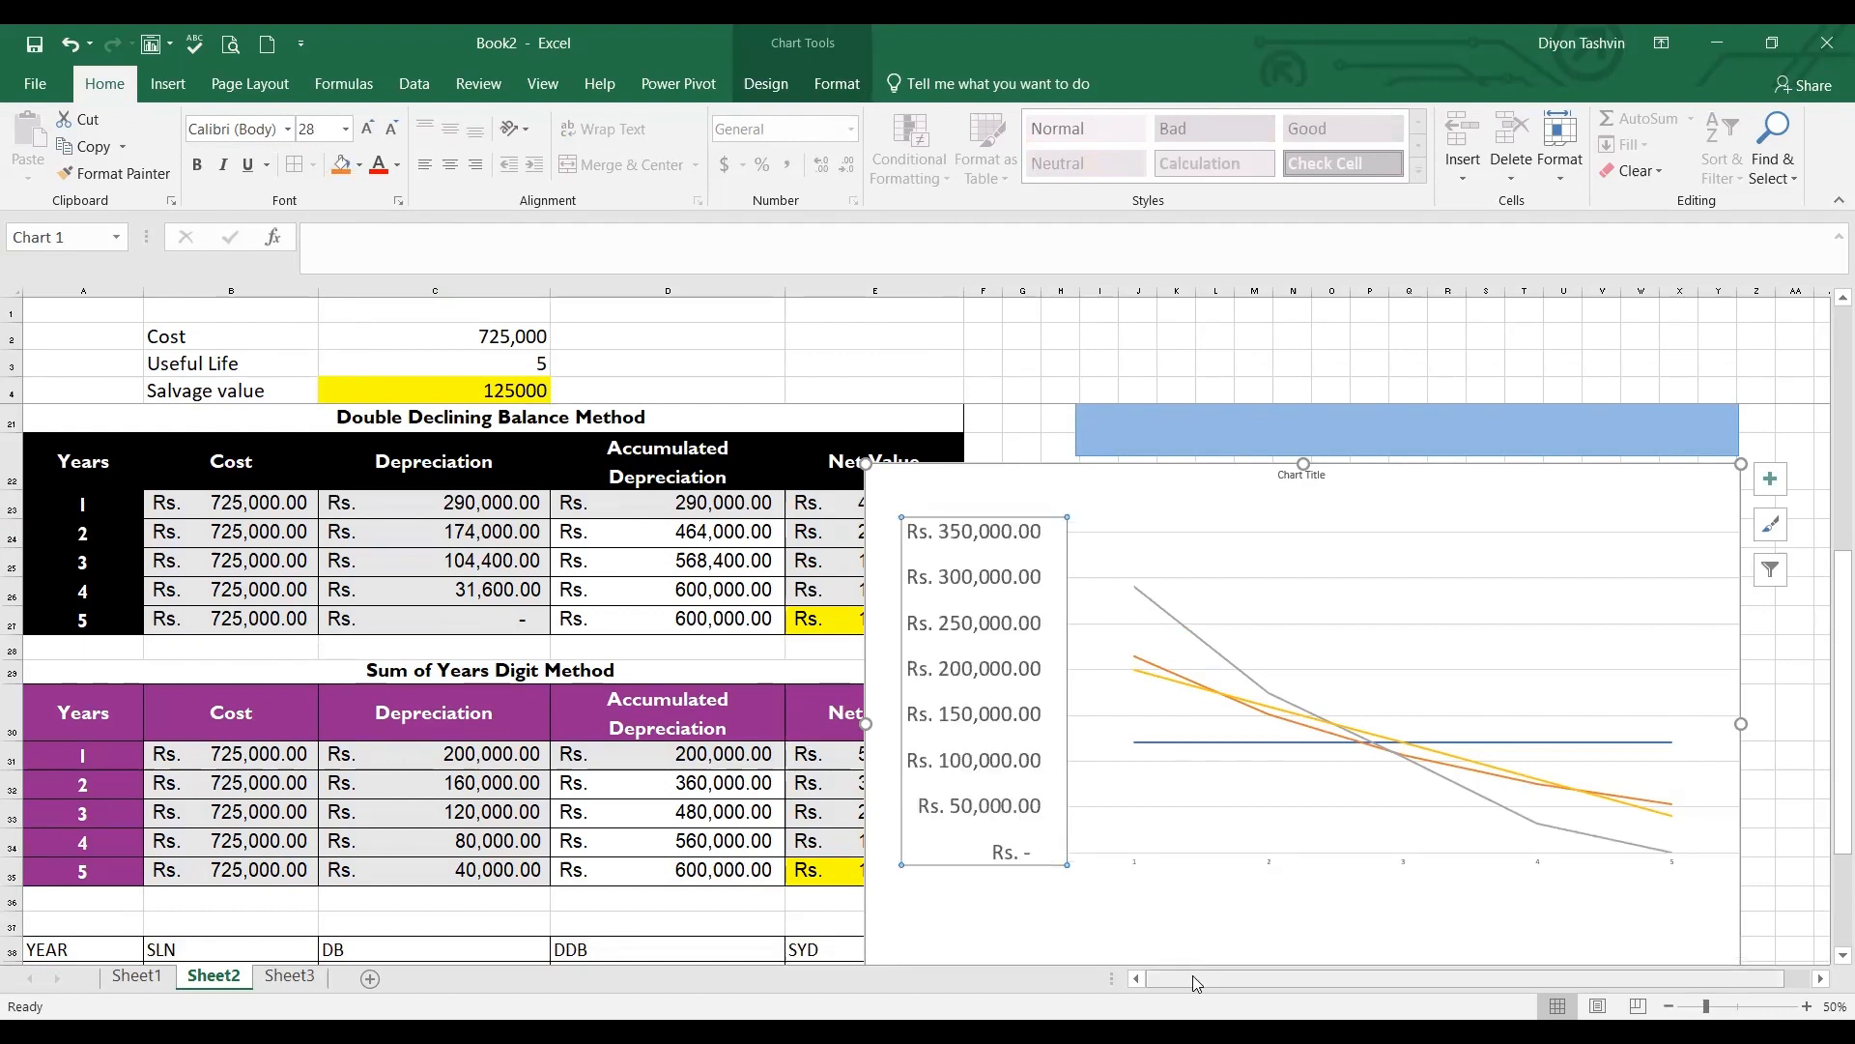
Apply the gray gradient chart style with line markers and set the horizontal axis labels to font size 28
click(1273, 870)
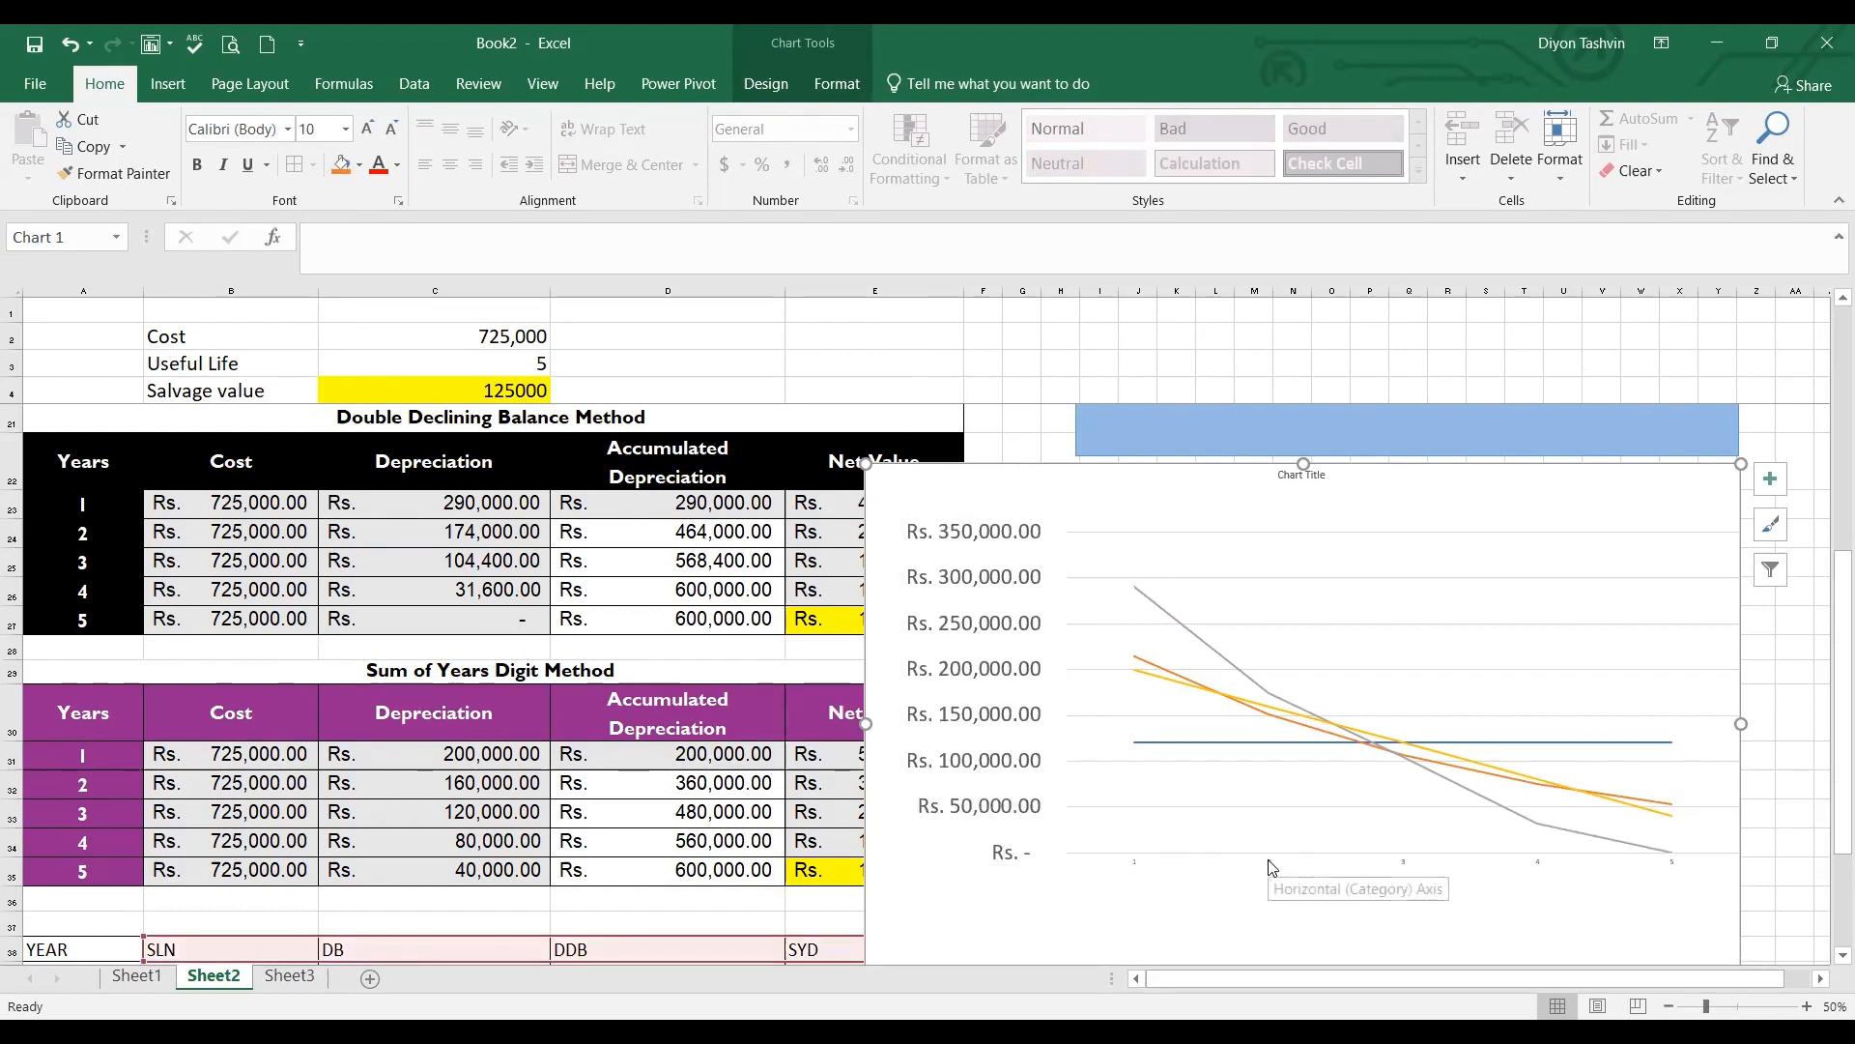
click(1272, 865)
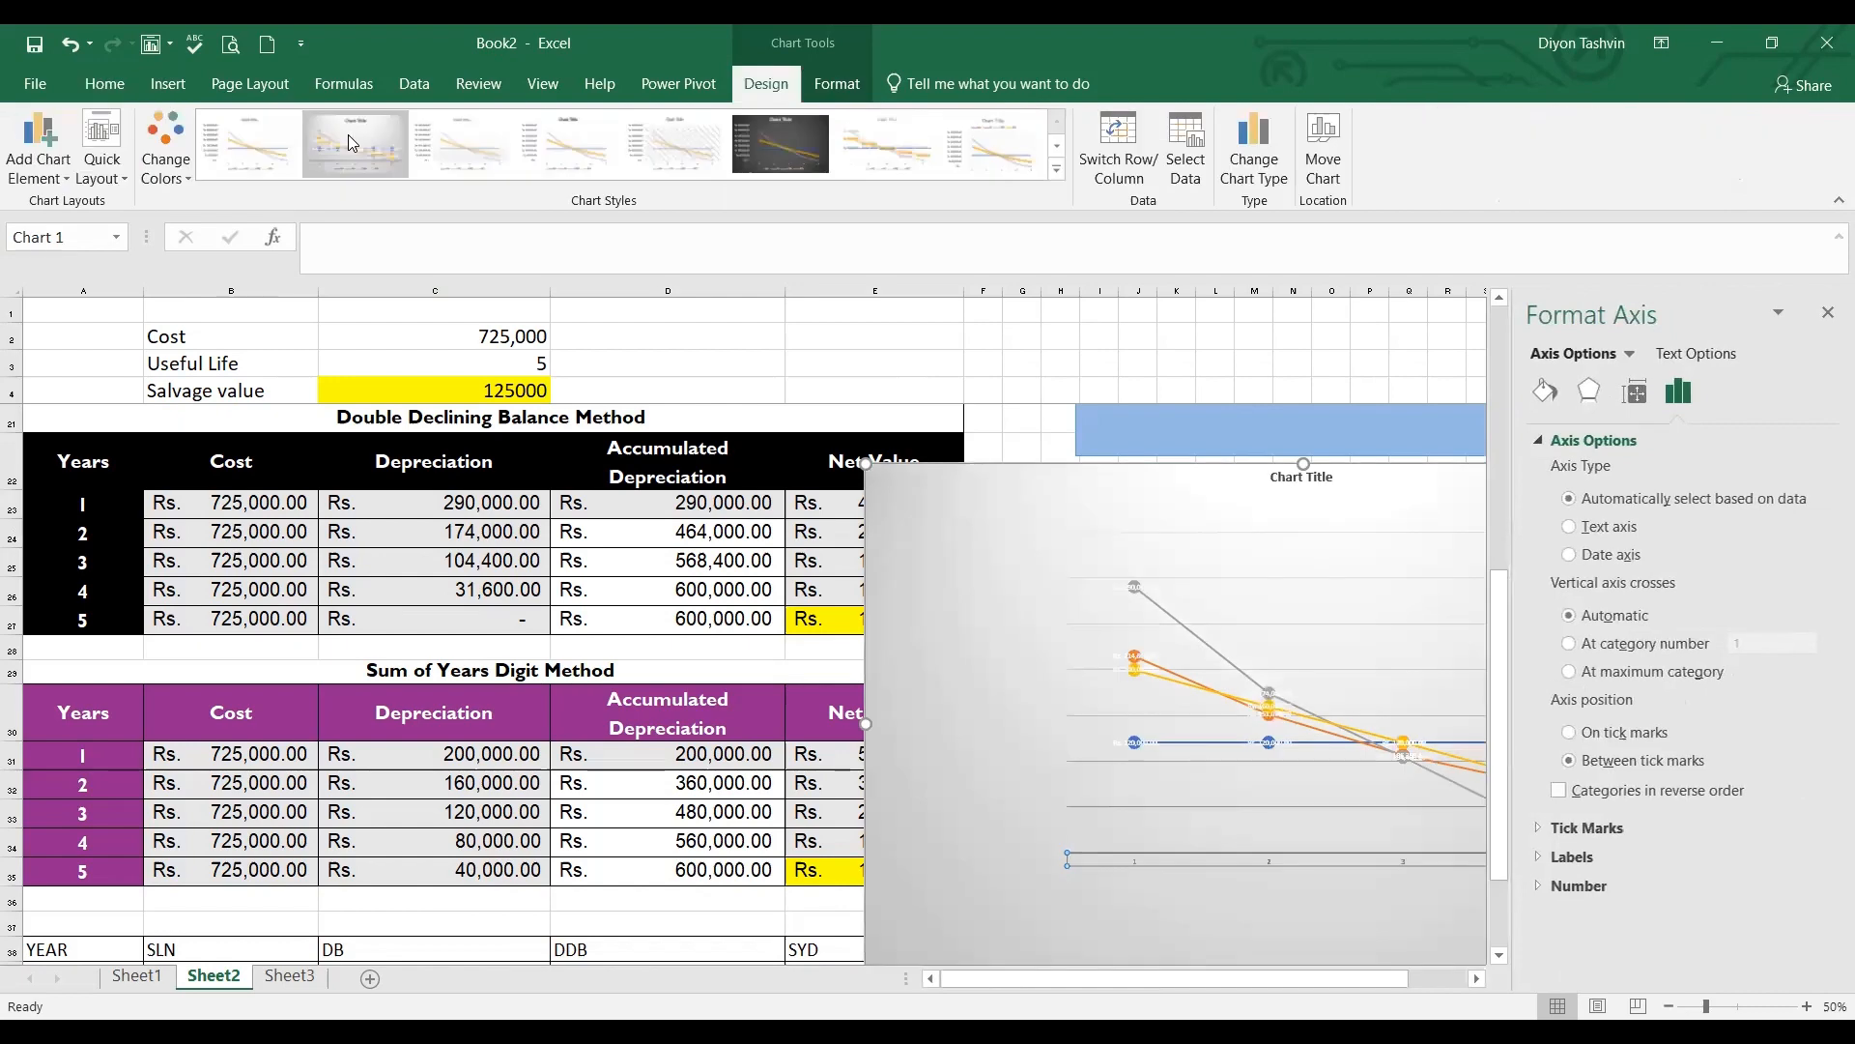
click(87, 89)
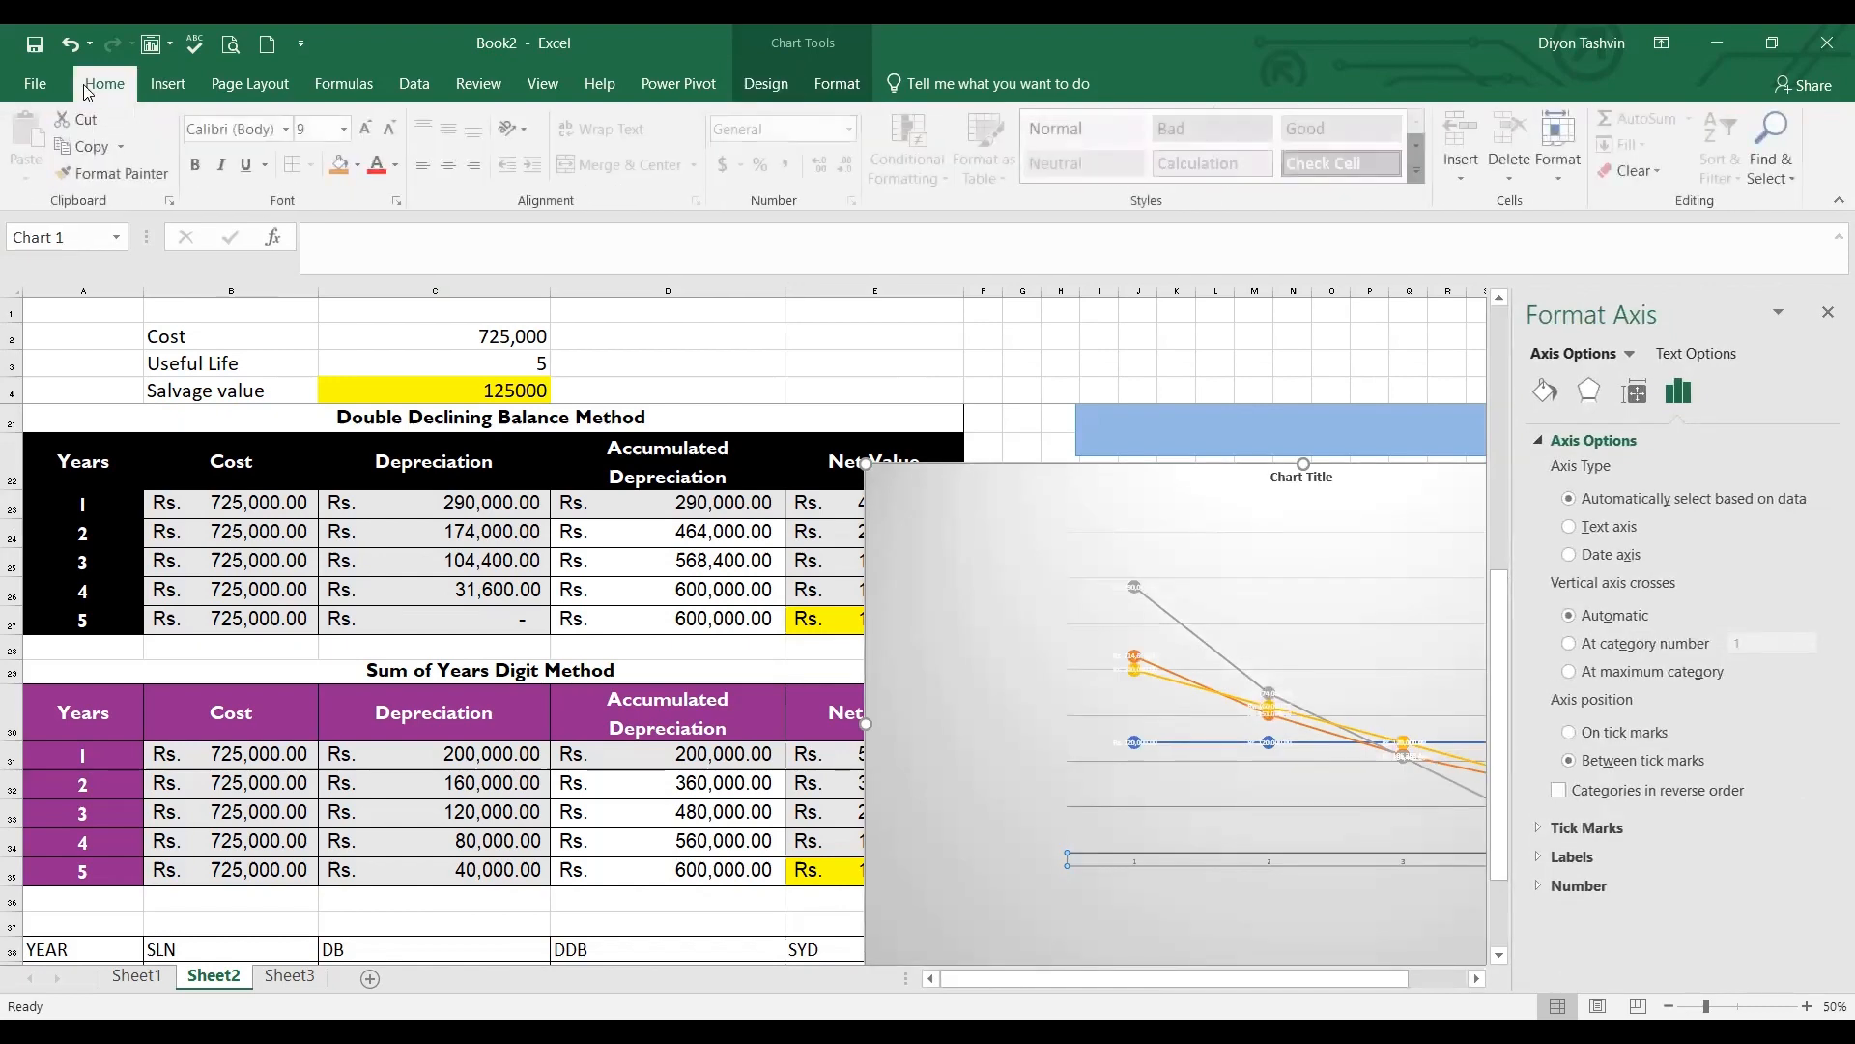
click(345, 128)
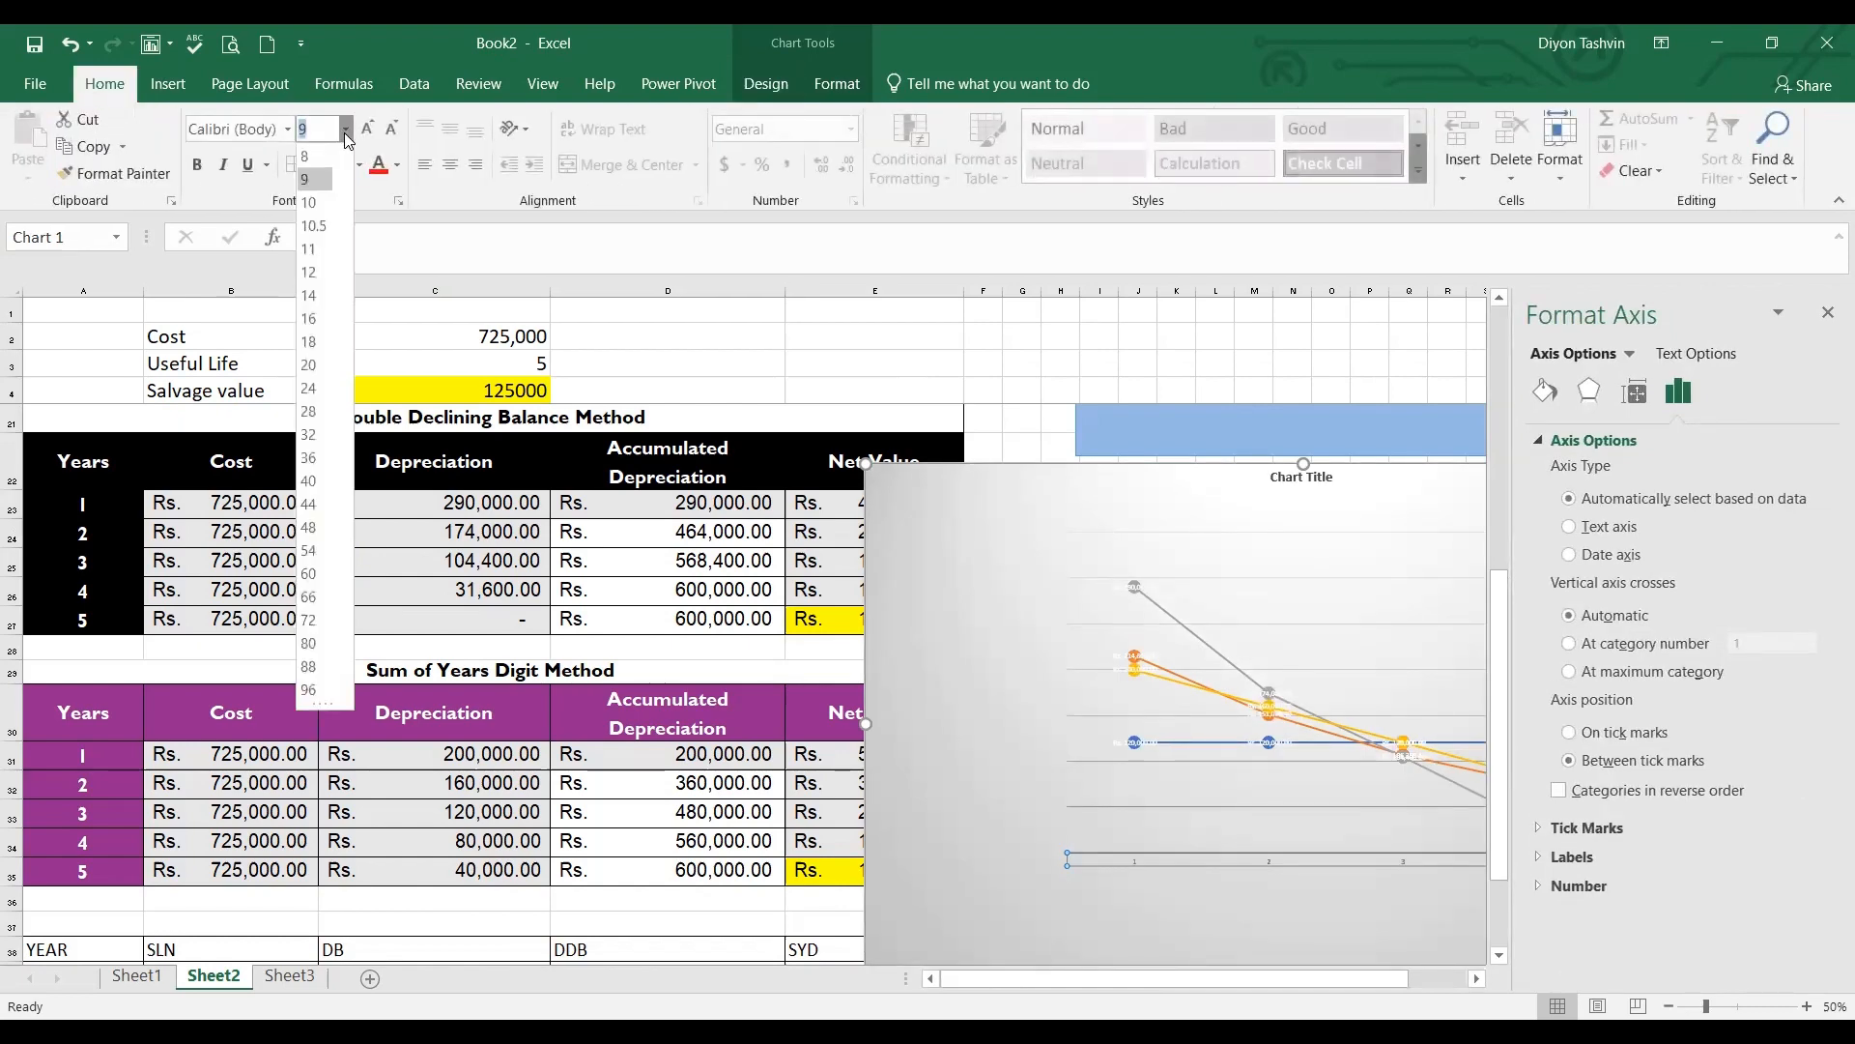
click(315, 413)
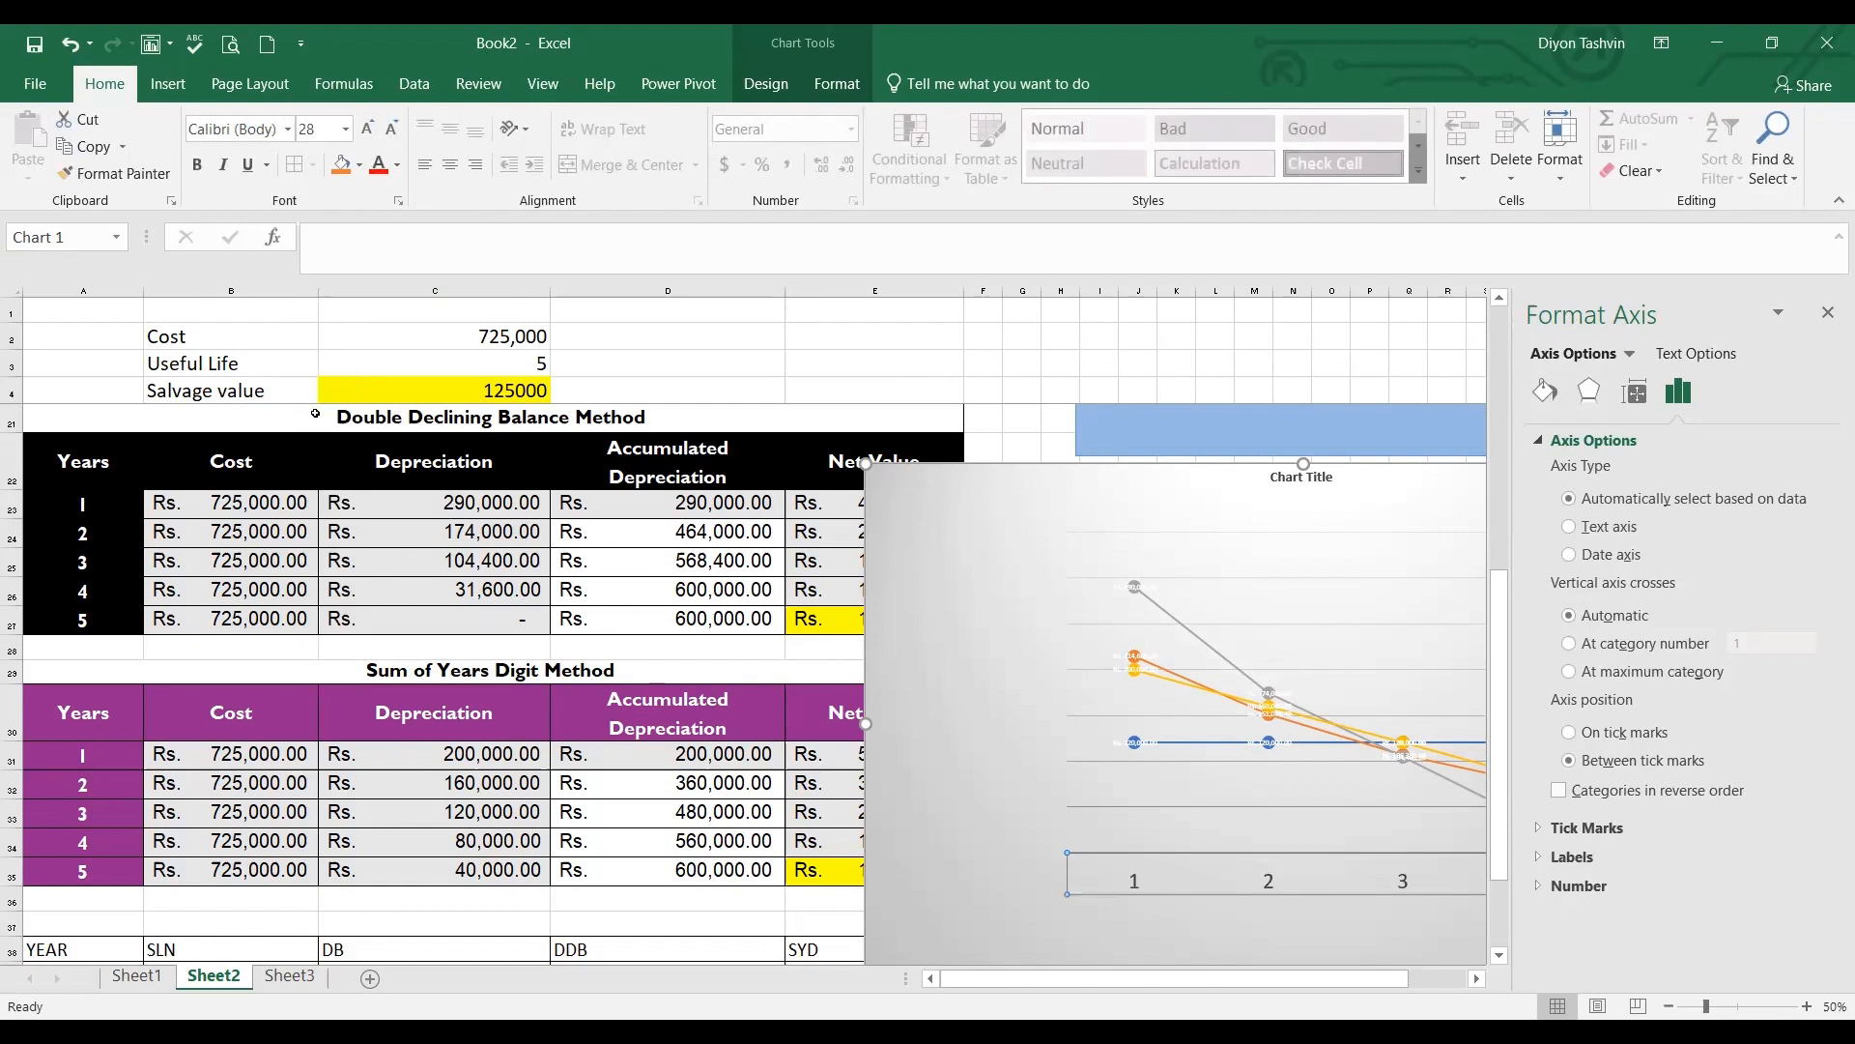
click(1013, 368)
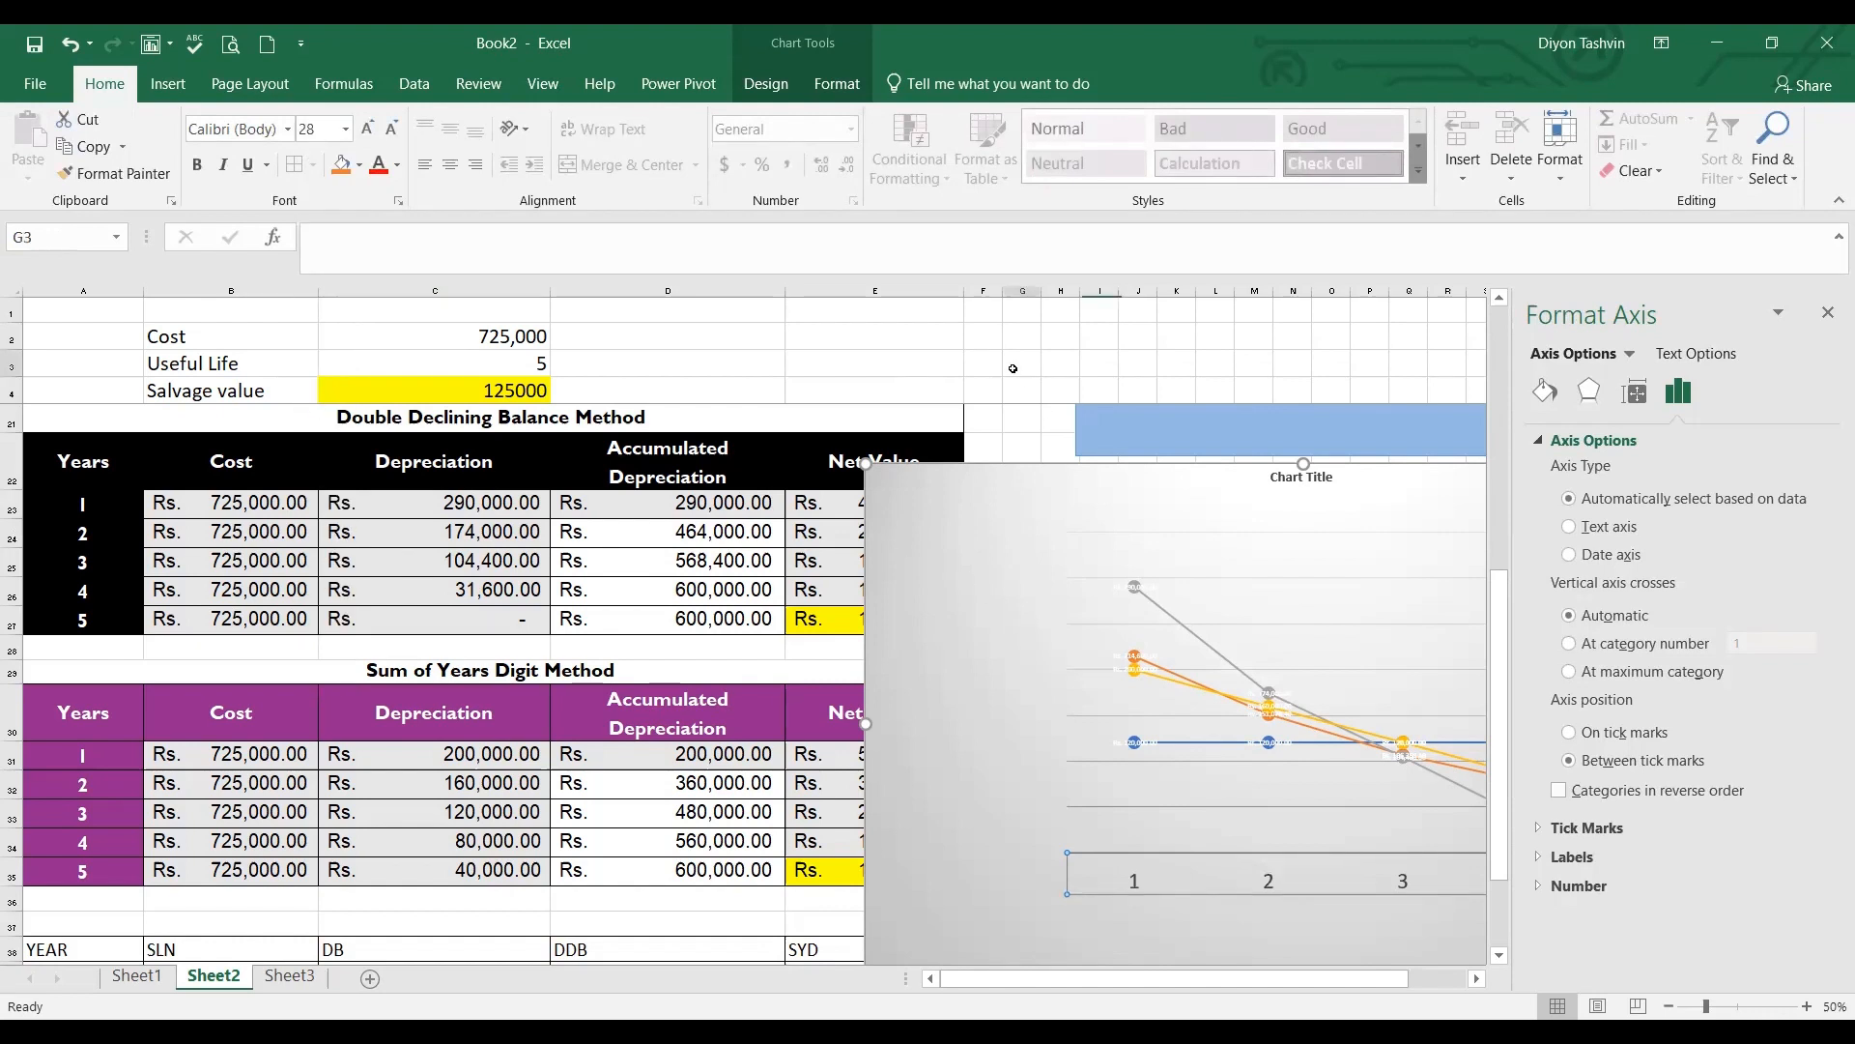
Change the chart title to "DEPRECIATION METHODS" and close the formatting pane
click(1155, 495)
click(1296, 480)
click(1285, 476)
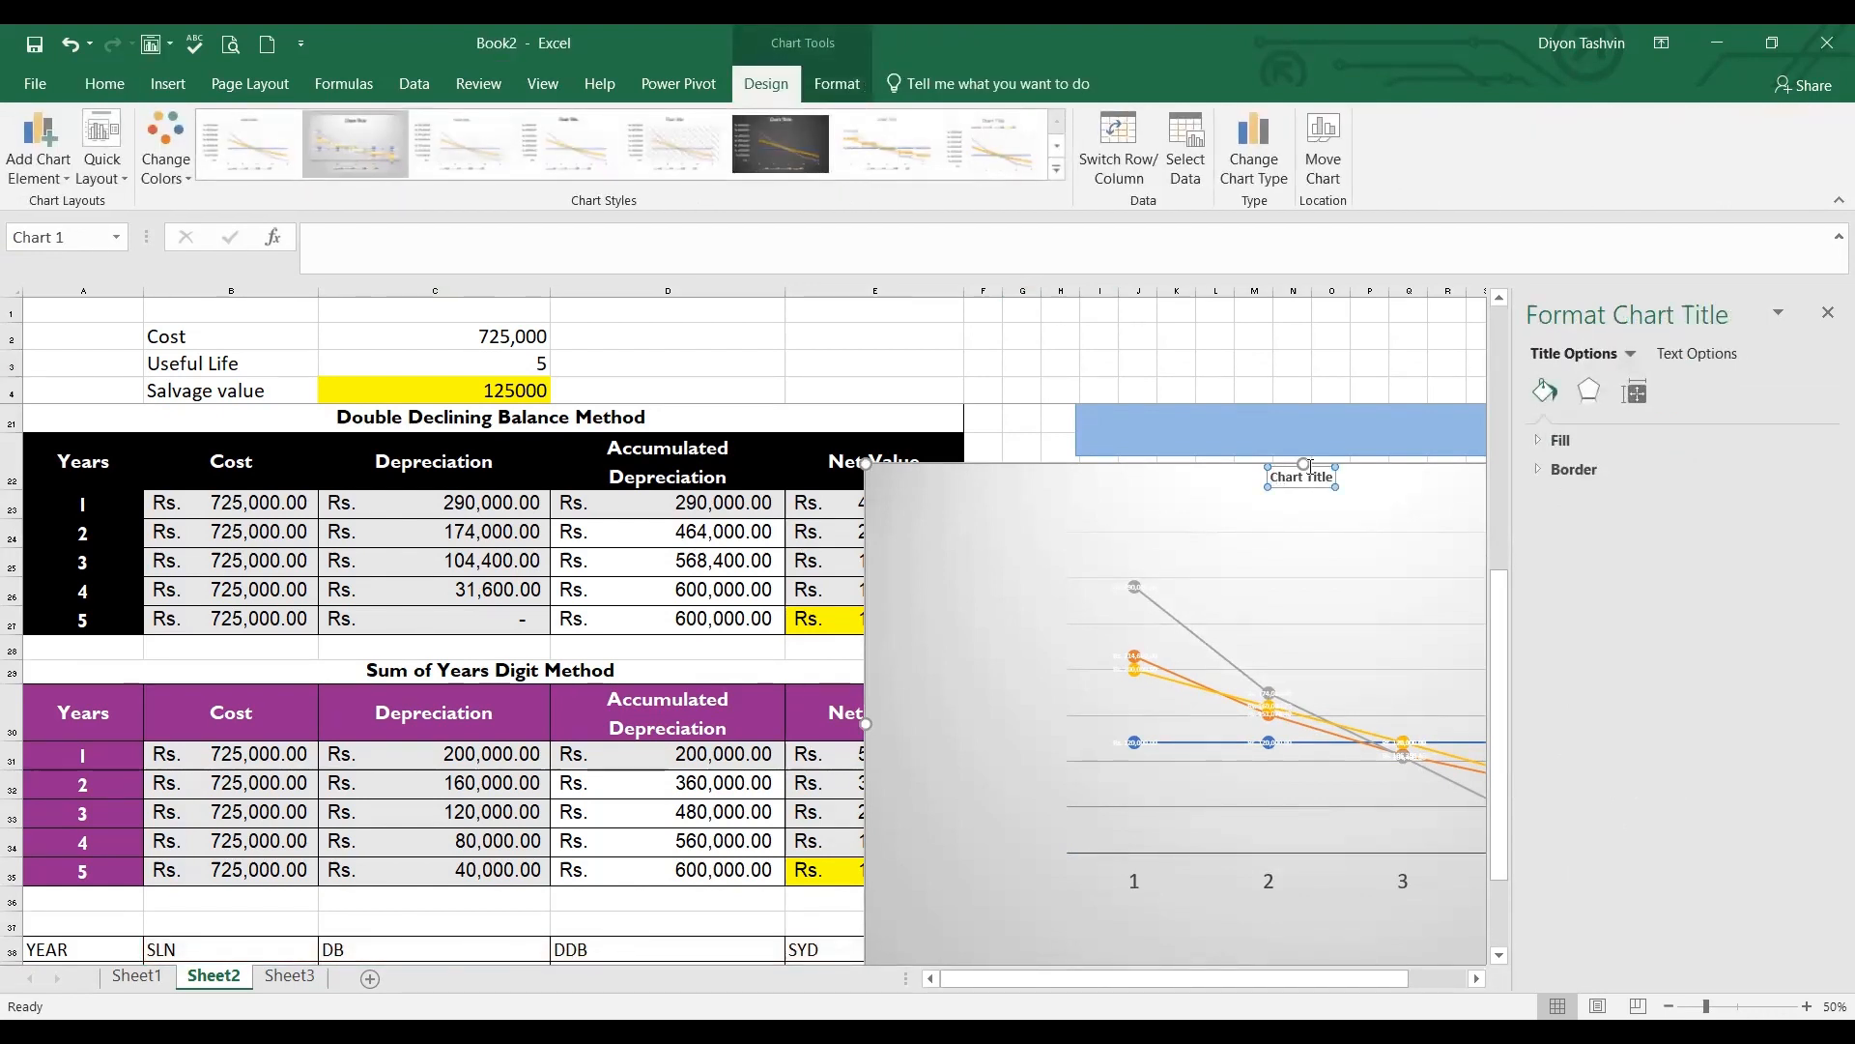
mouse_move(1311, 467)
mouse_down()
mouse_move(1348, 463)
mouse_move(1341, 486)
mouse_up()
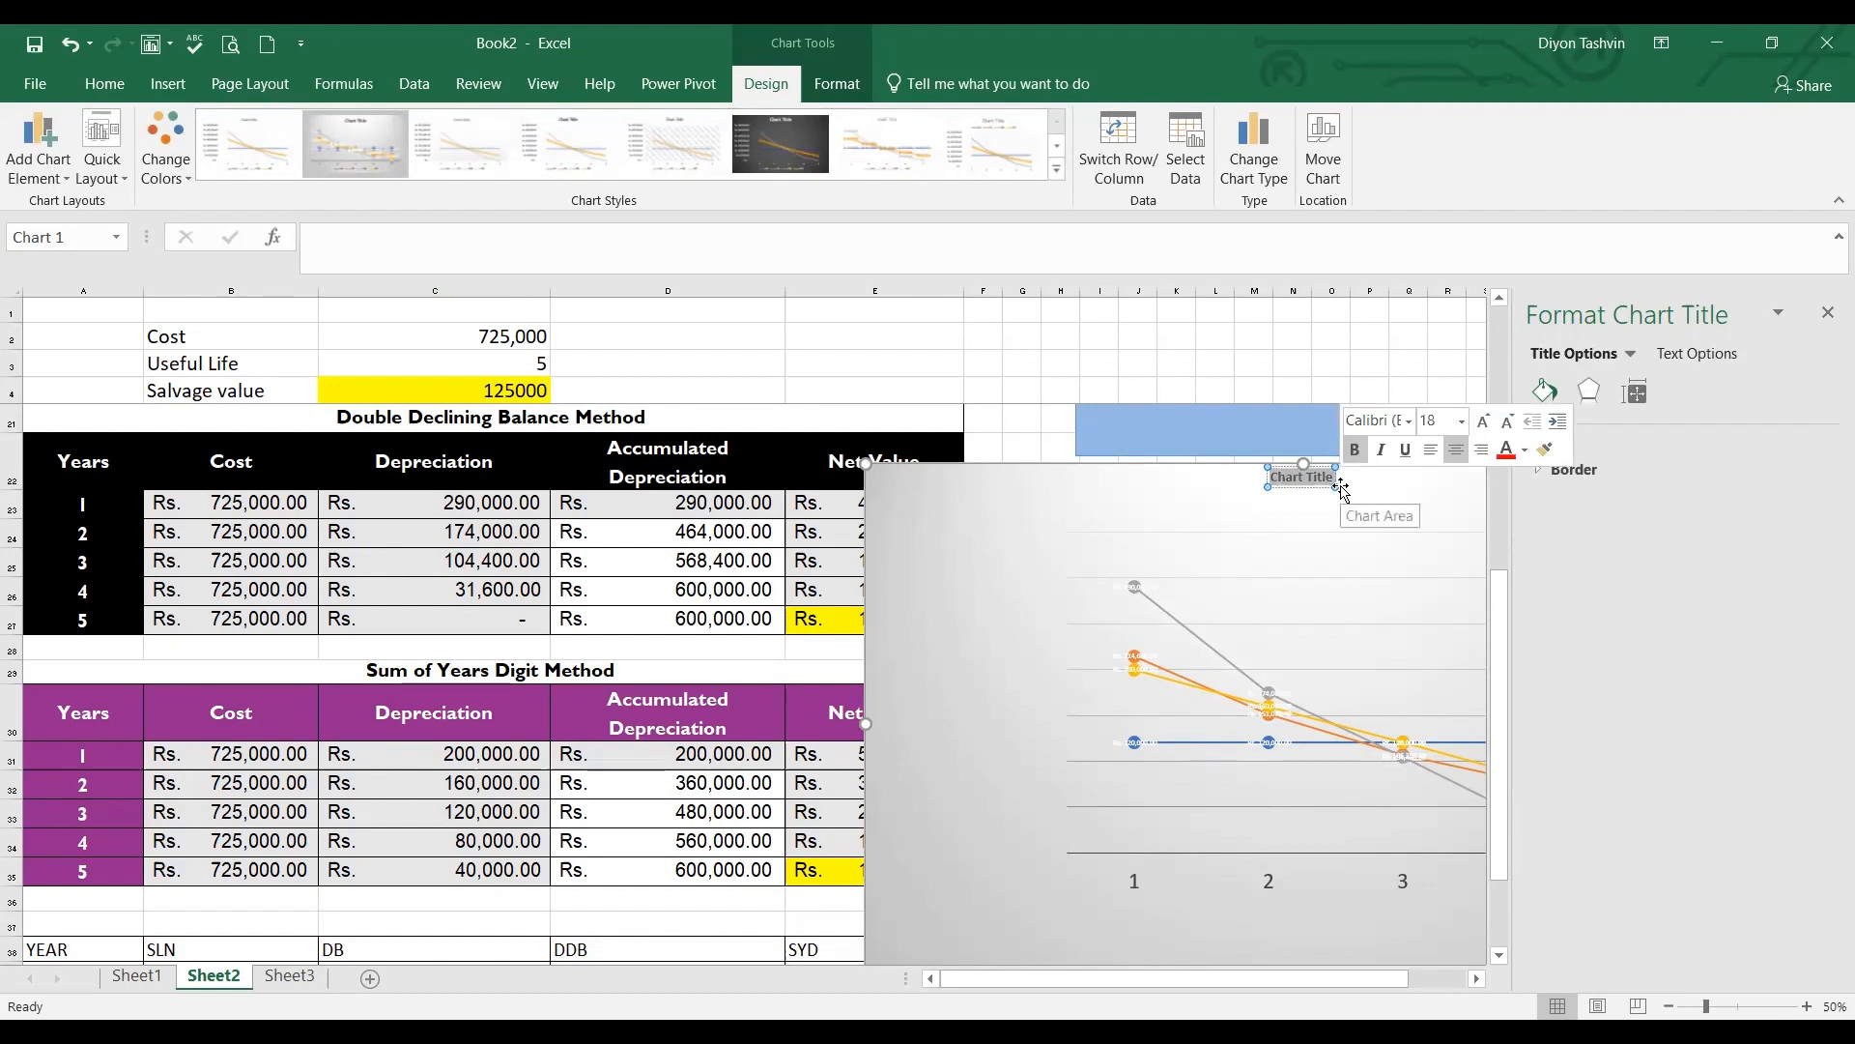
text(DB)
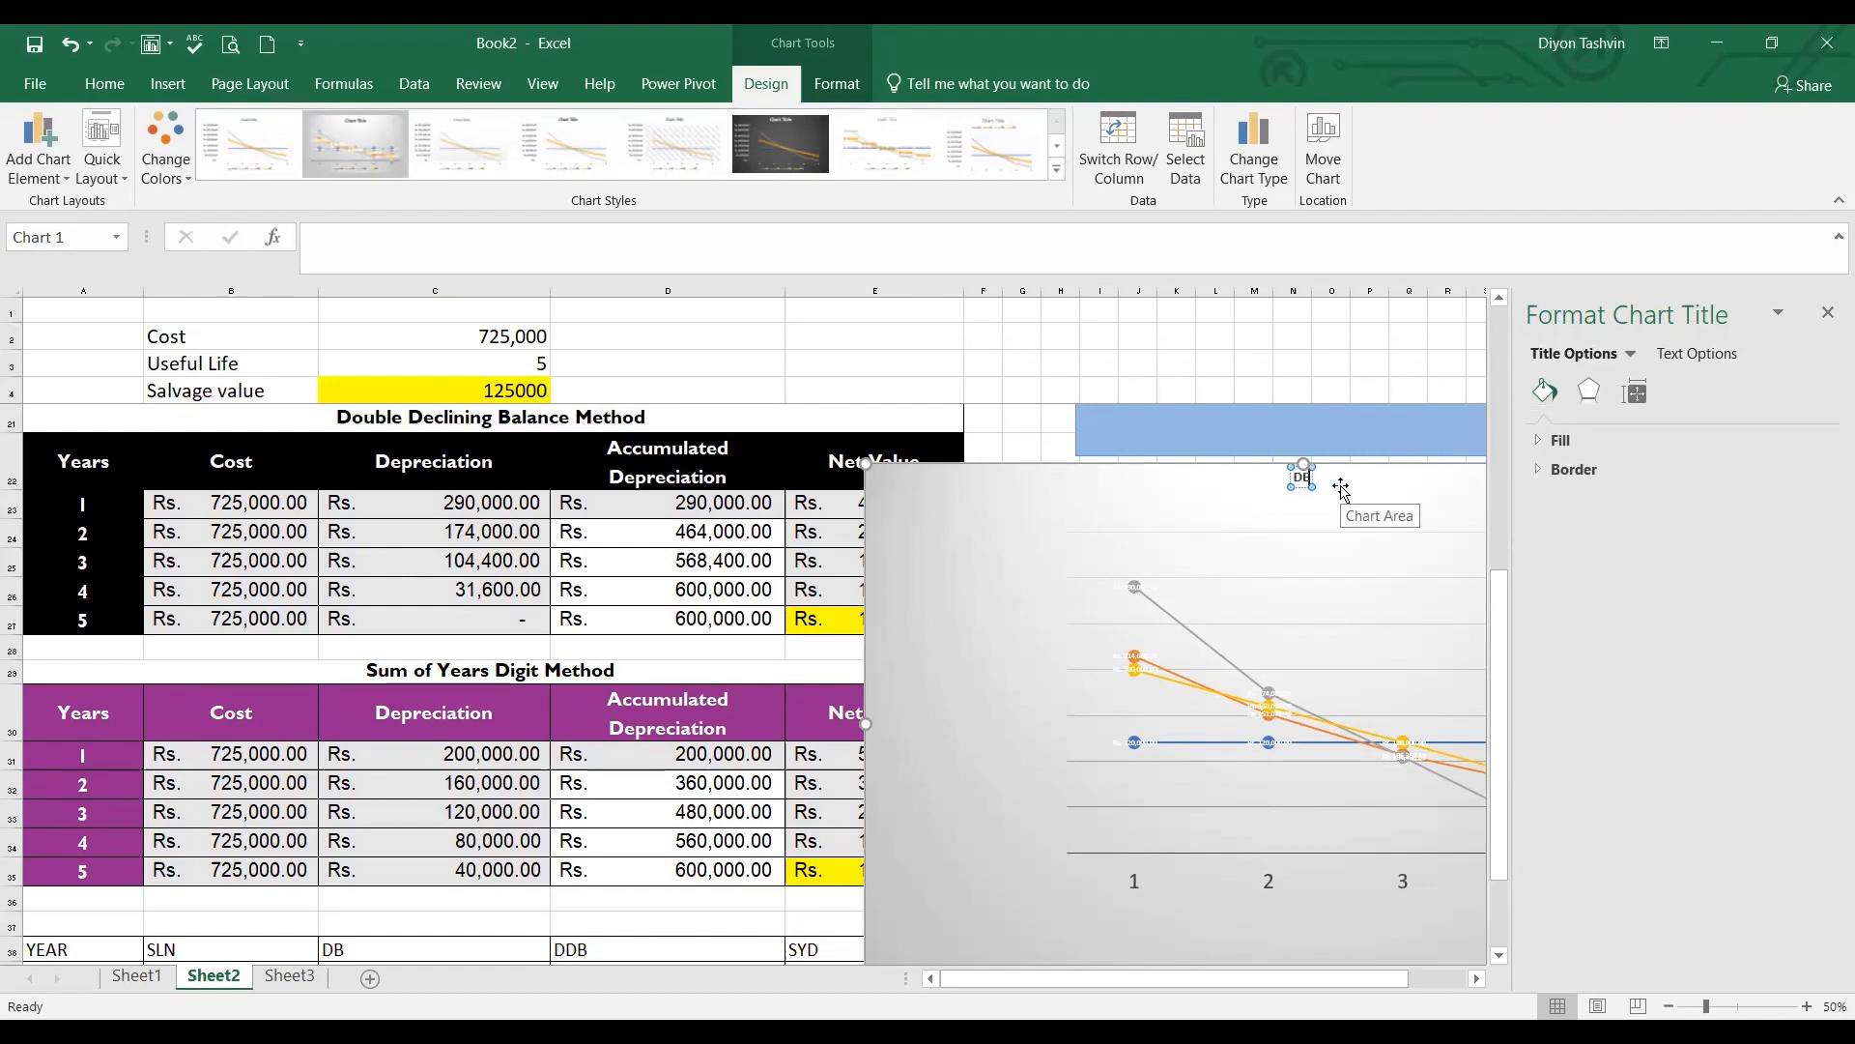
text(PRECIATIO)
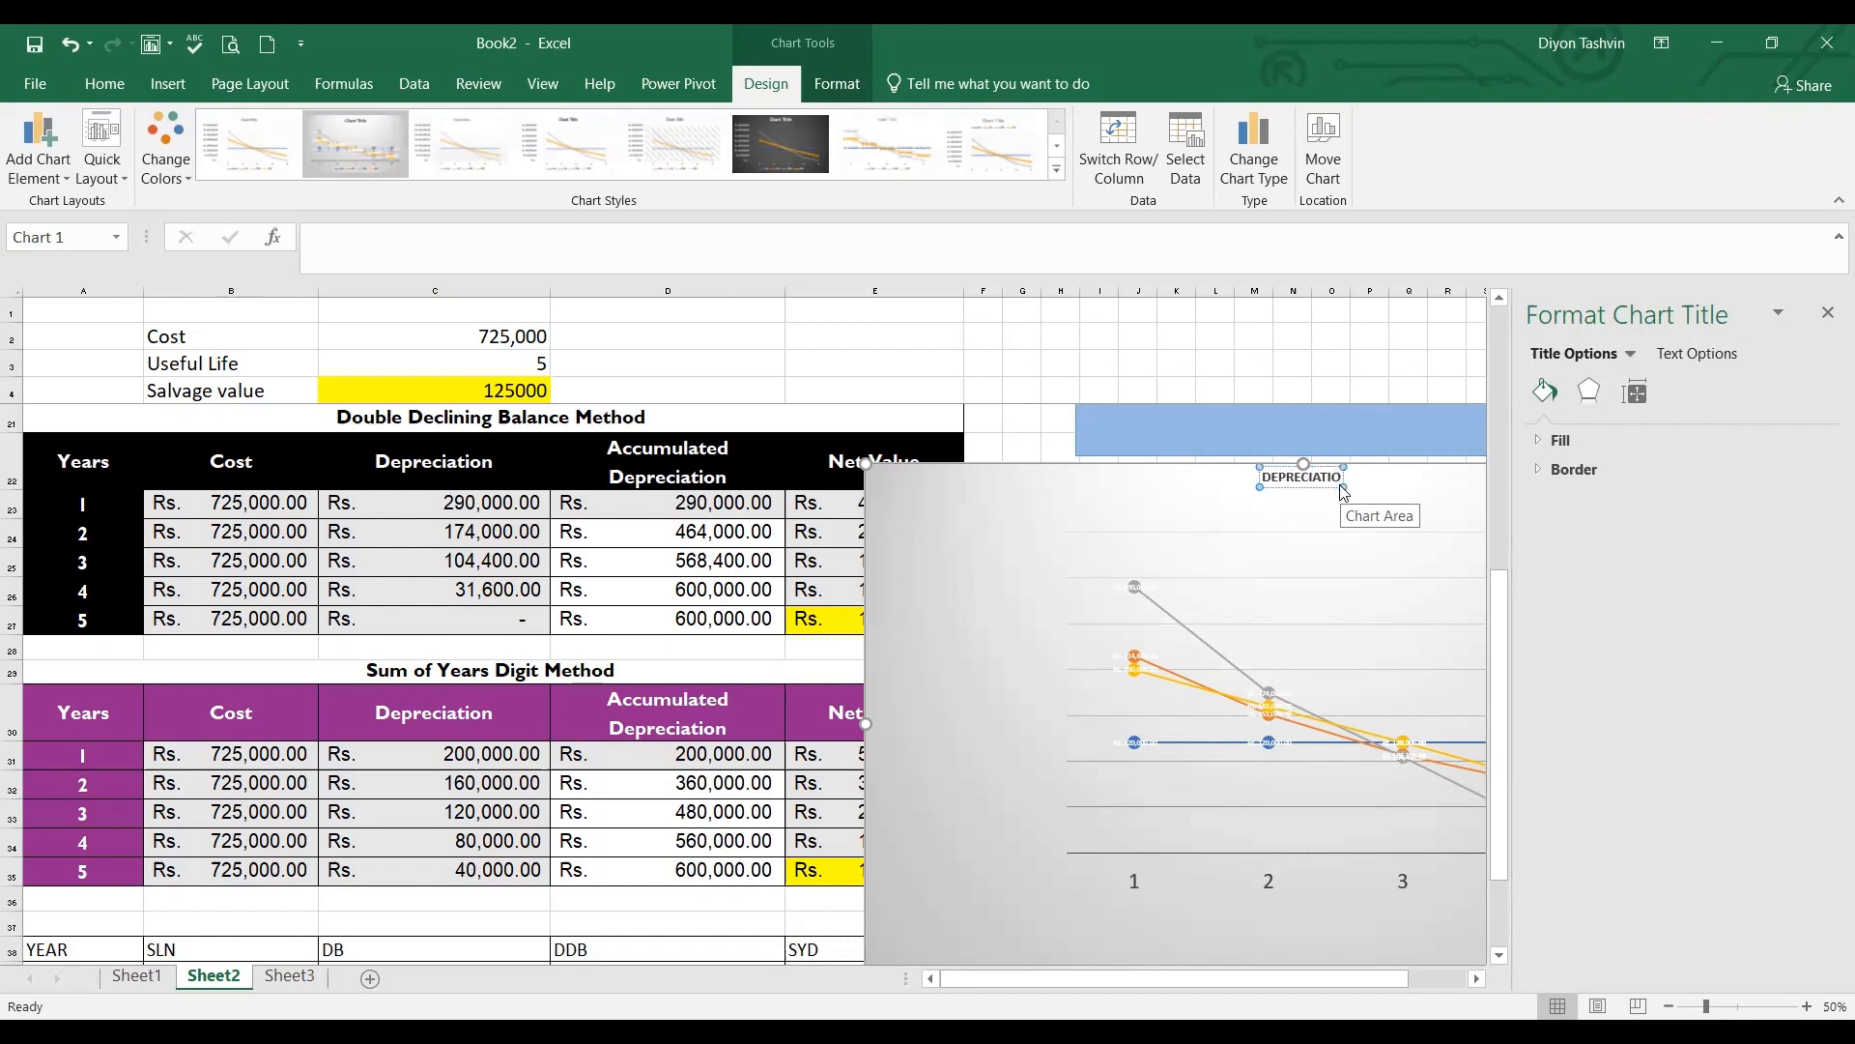
text(N)
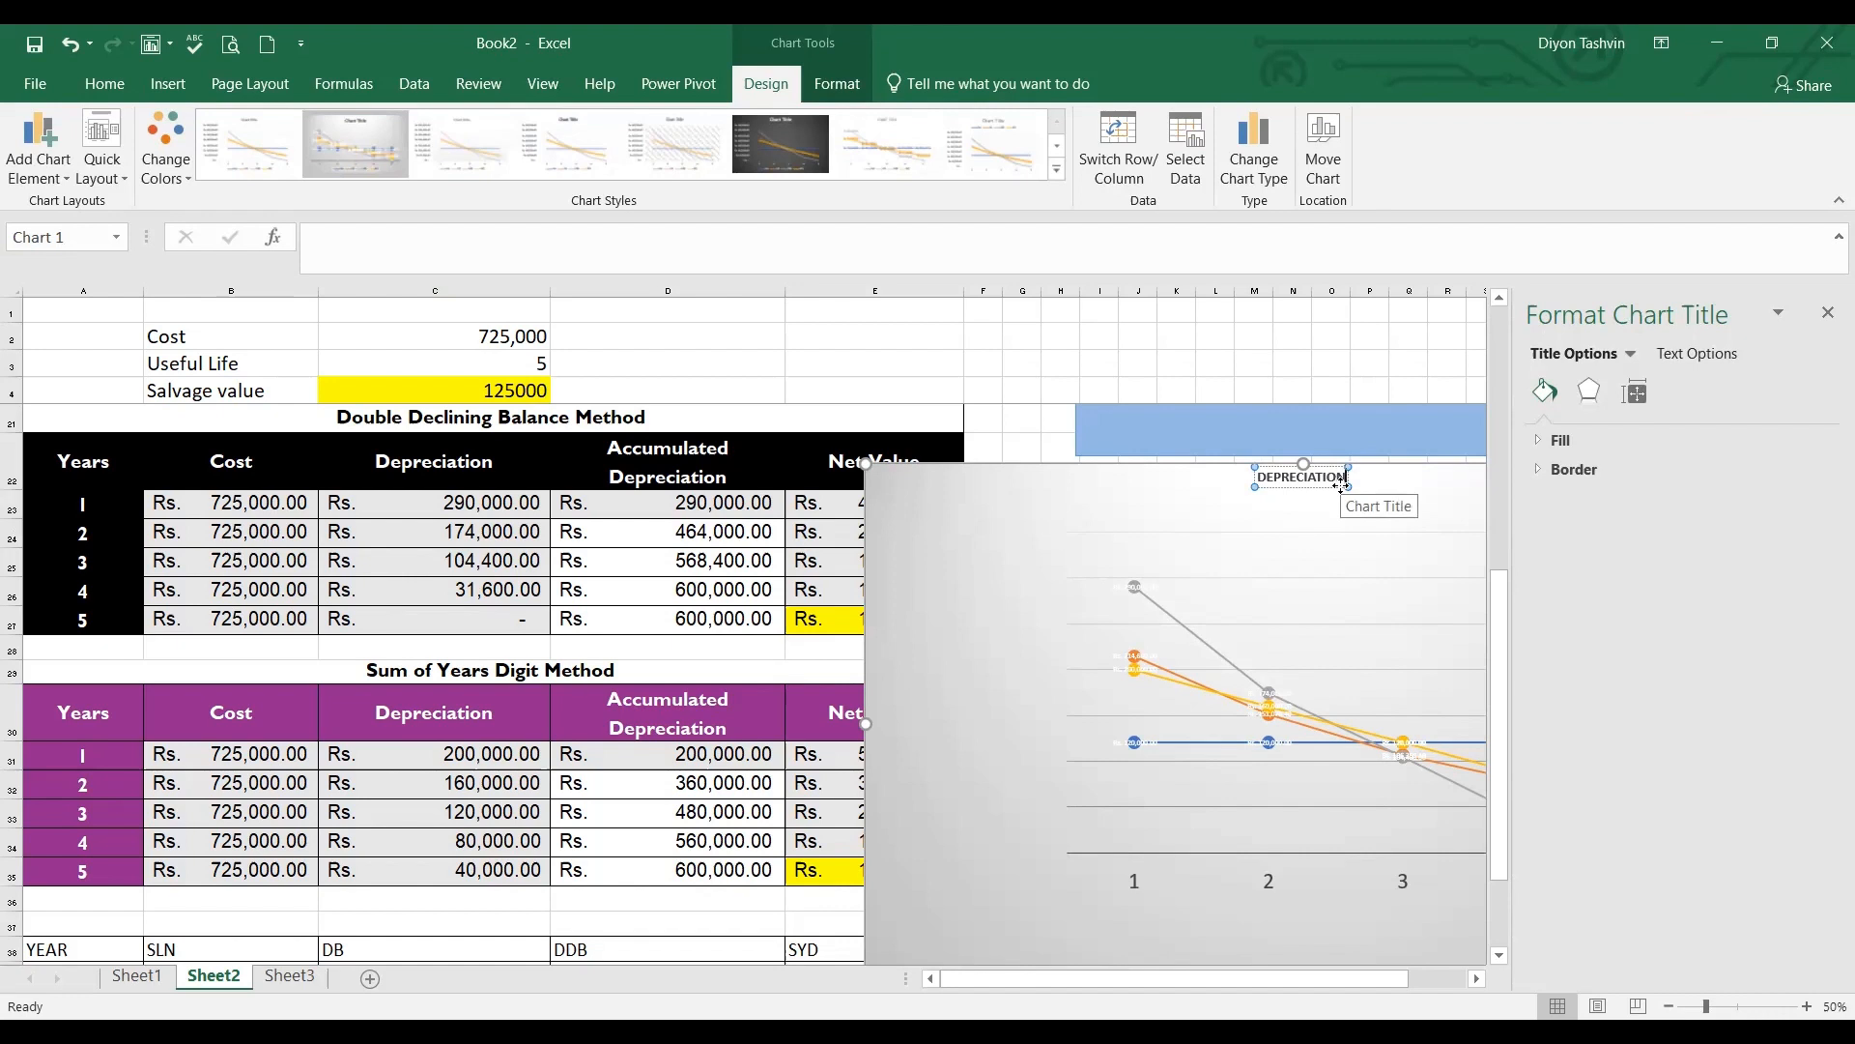
text( METHODS)
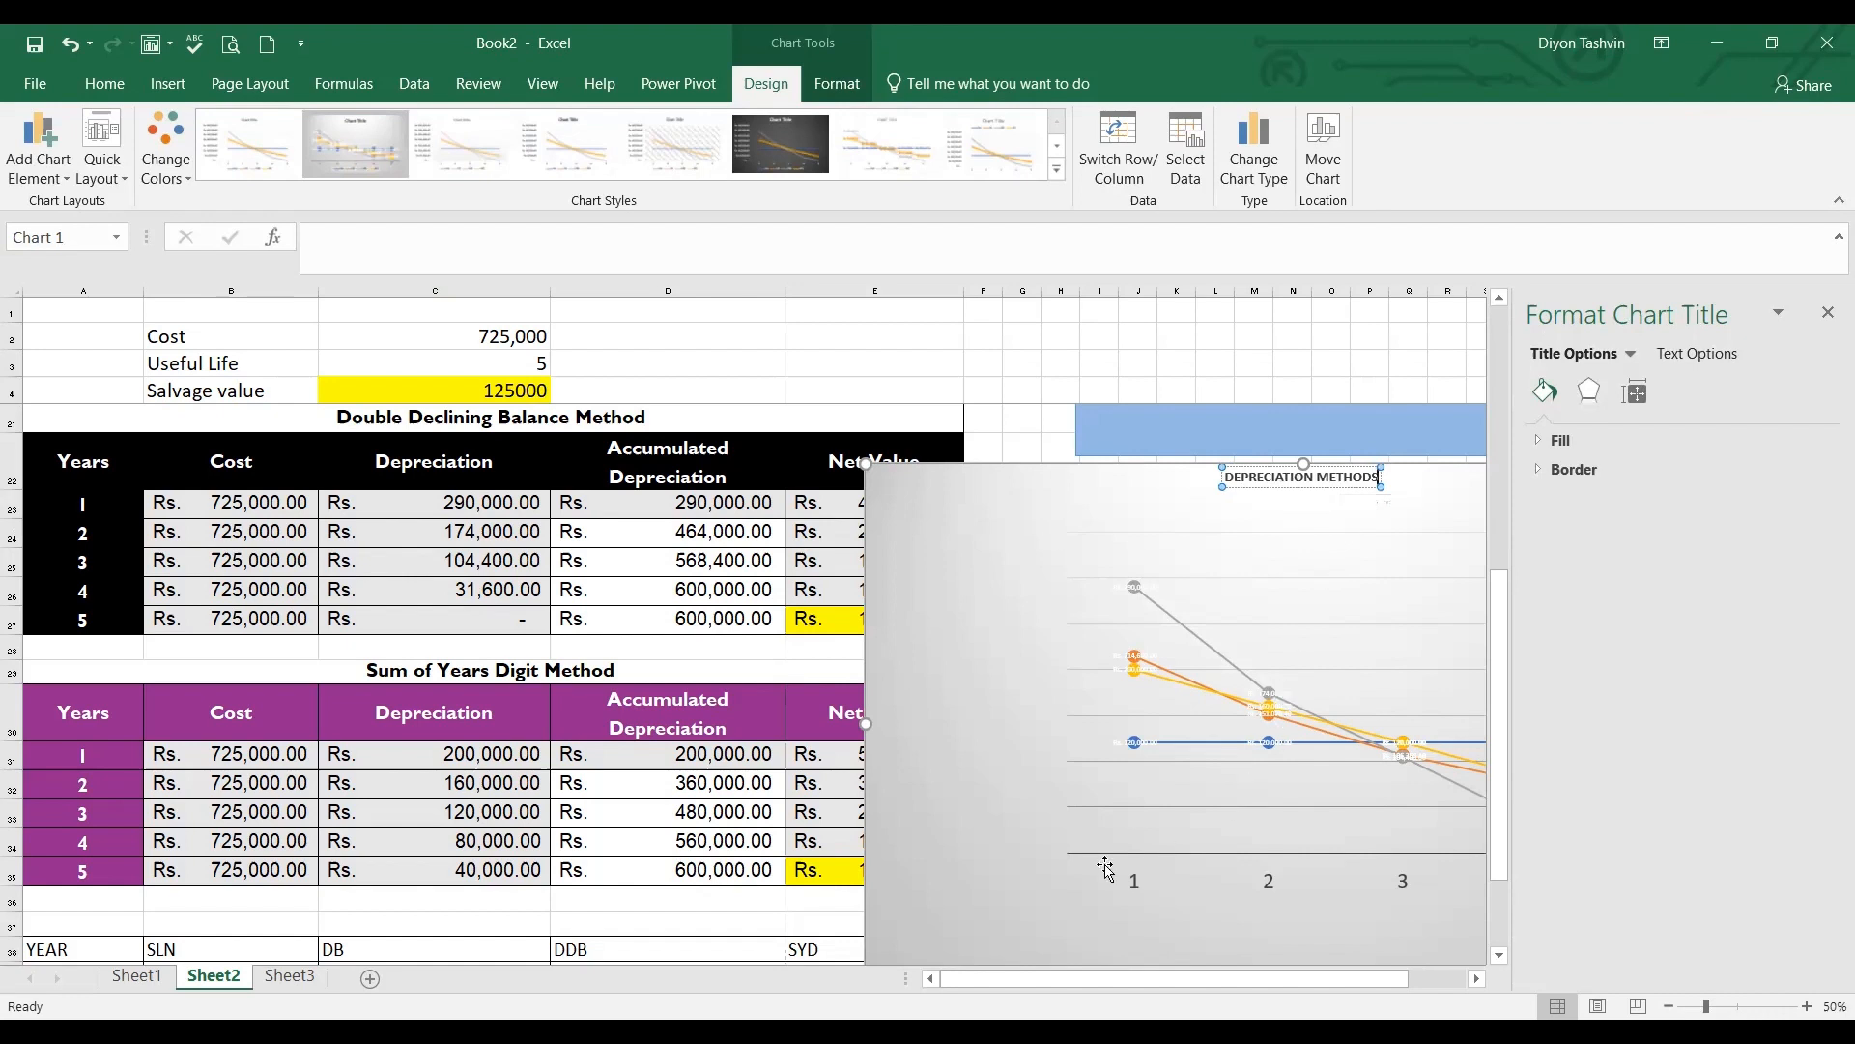
click(1035, 752)
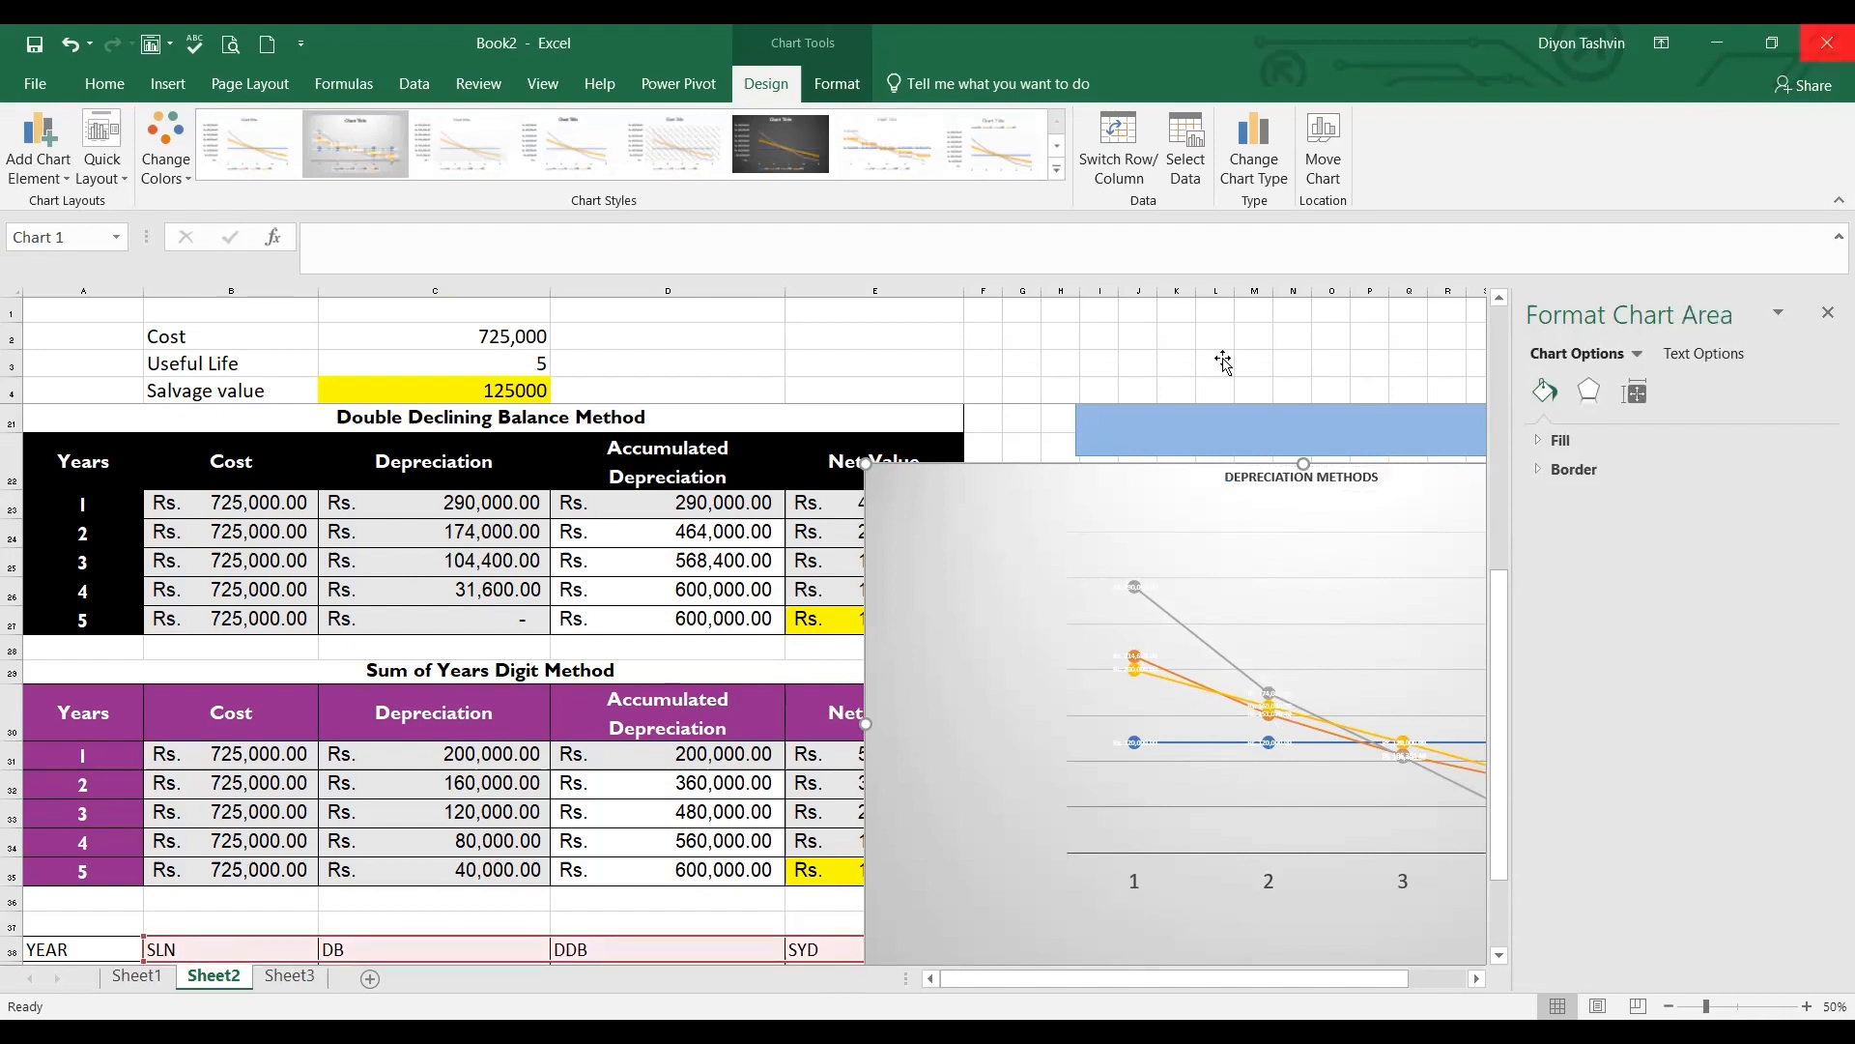
click(1828, 312)
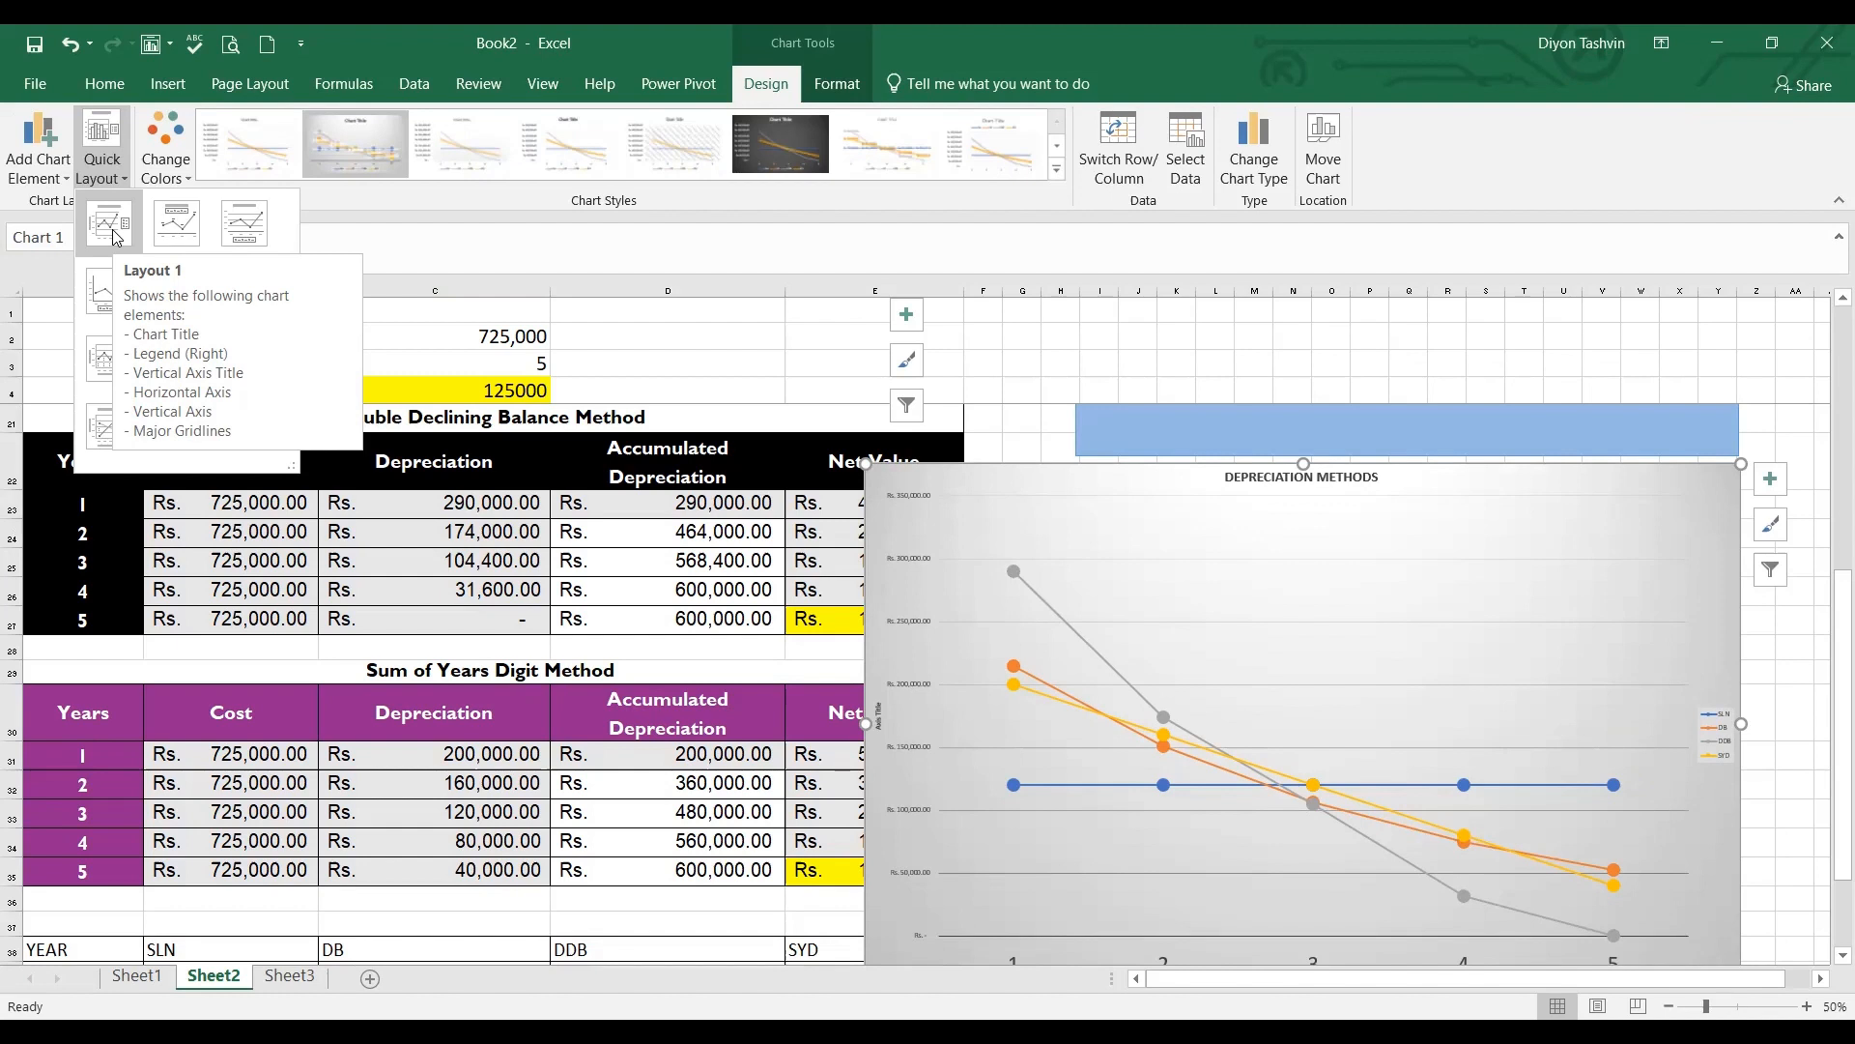
Try Layout 1 on the chart and settle on the quick layout with dashed high-low lines and a legend on the right
click(114, 237)
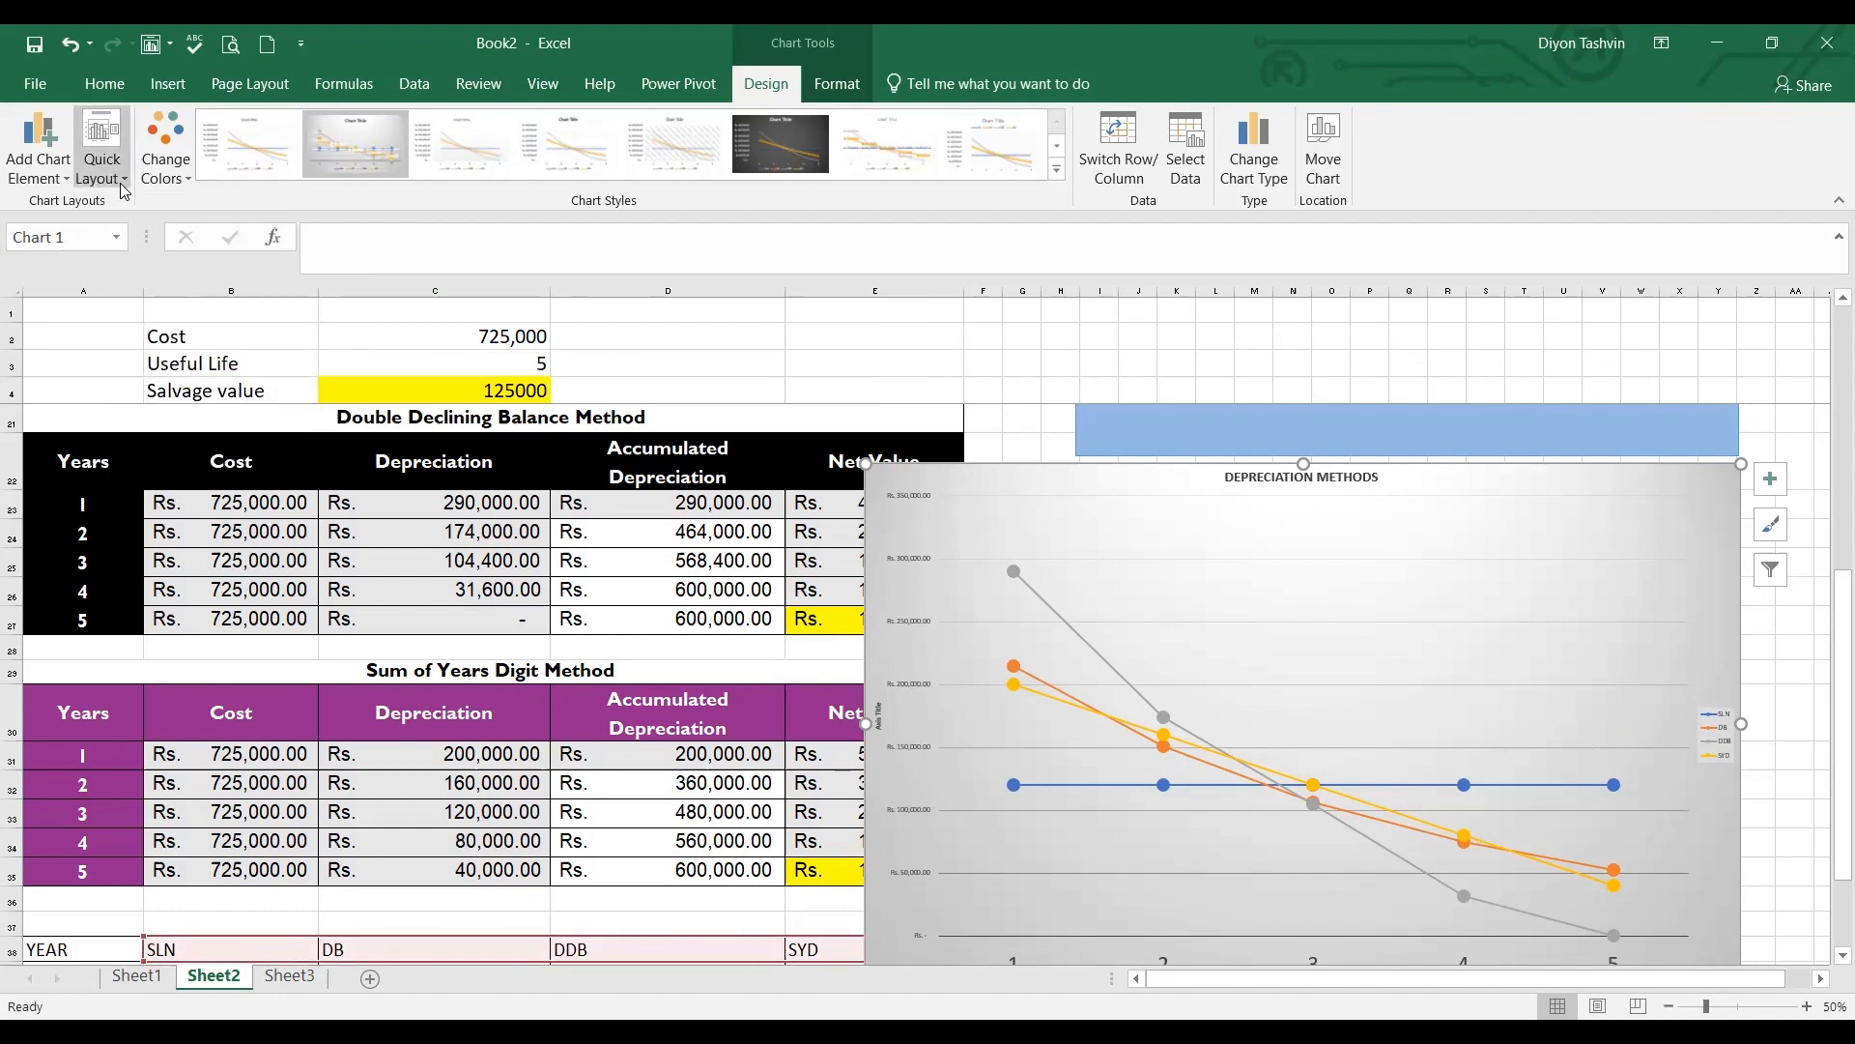
click(122, 190)
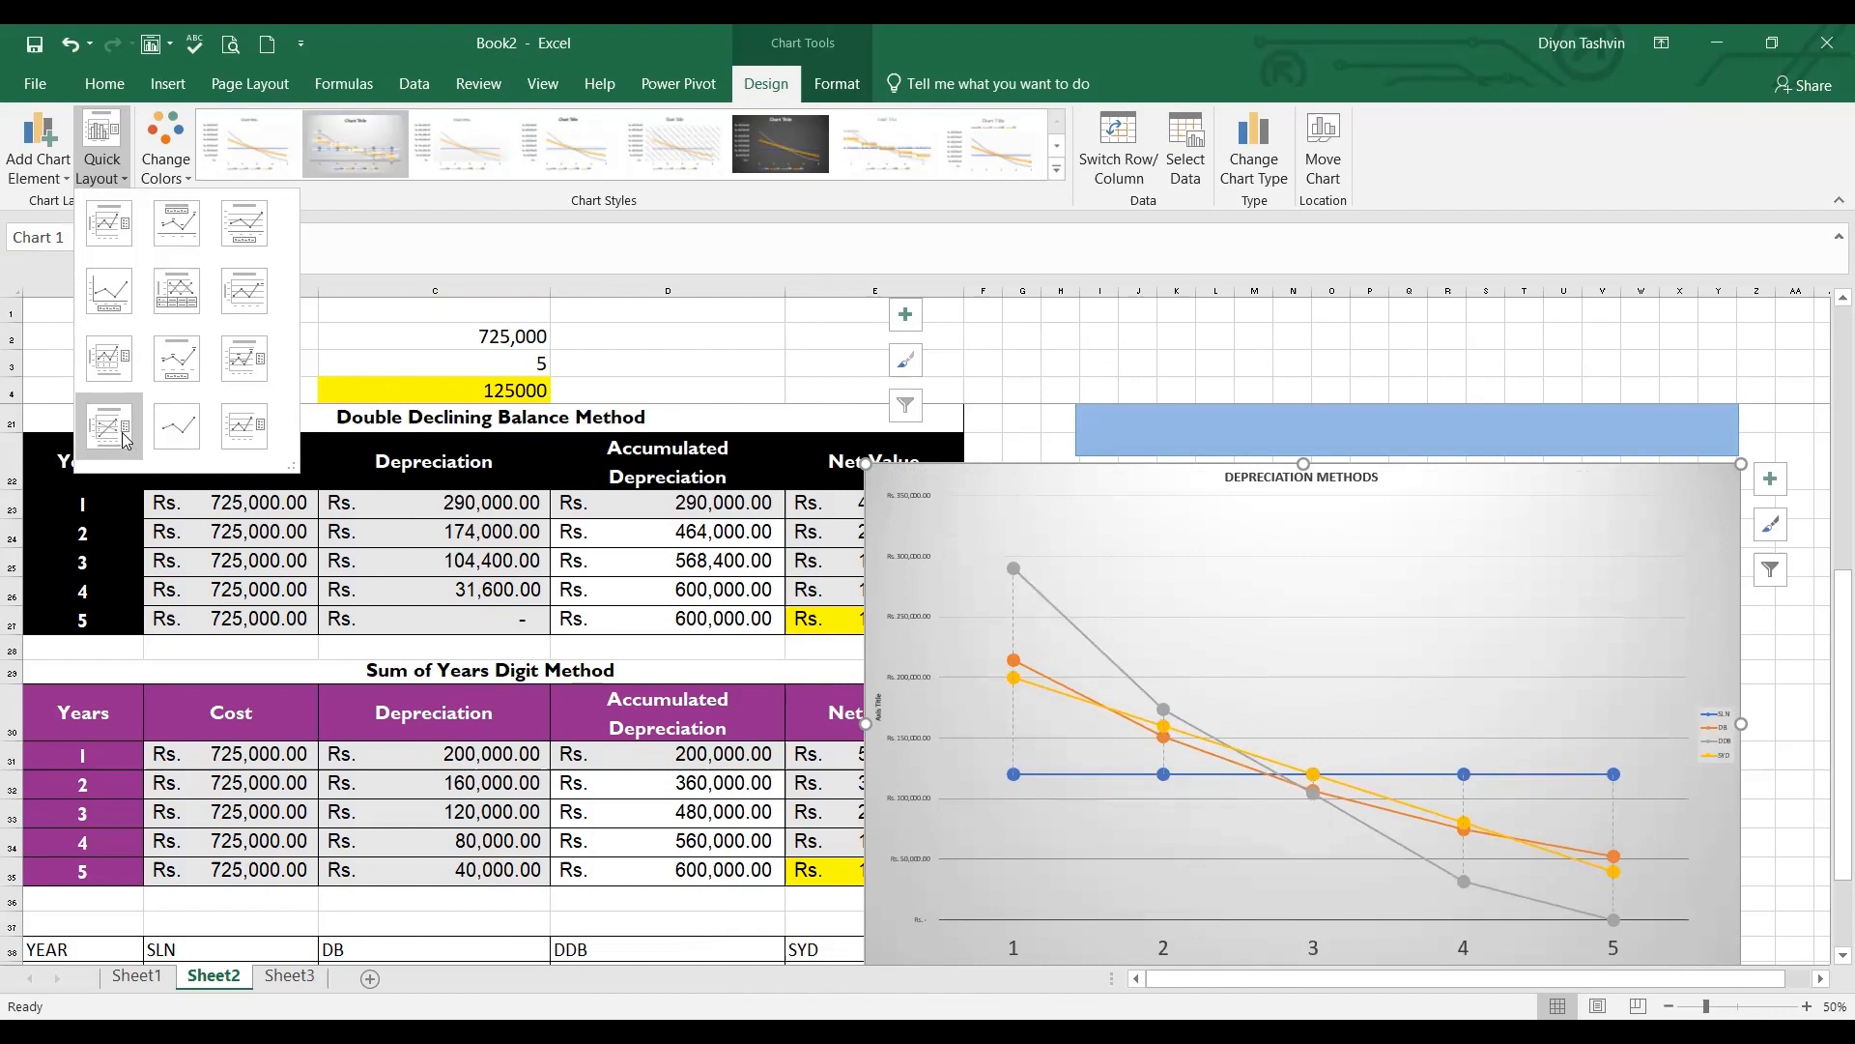
click(124, 440)
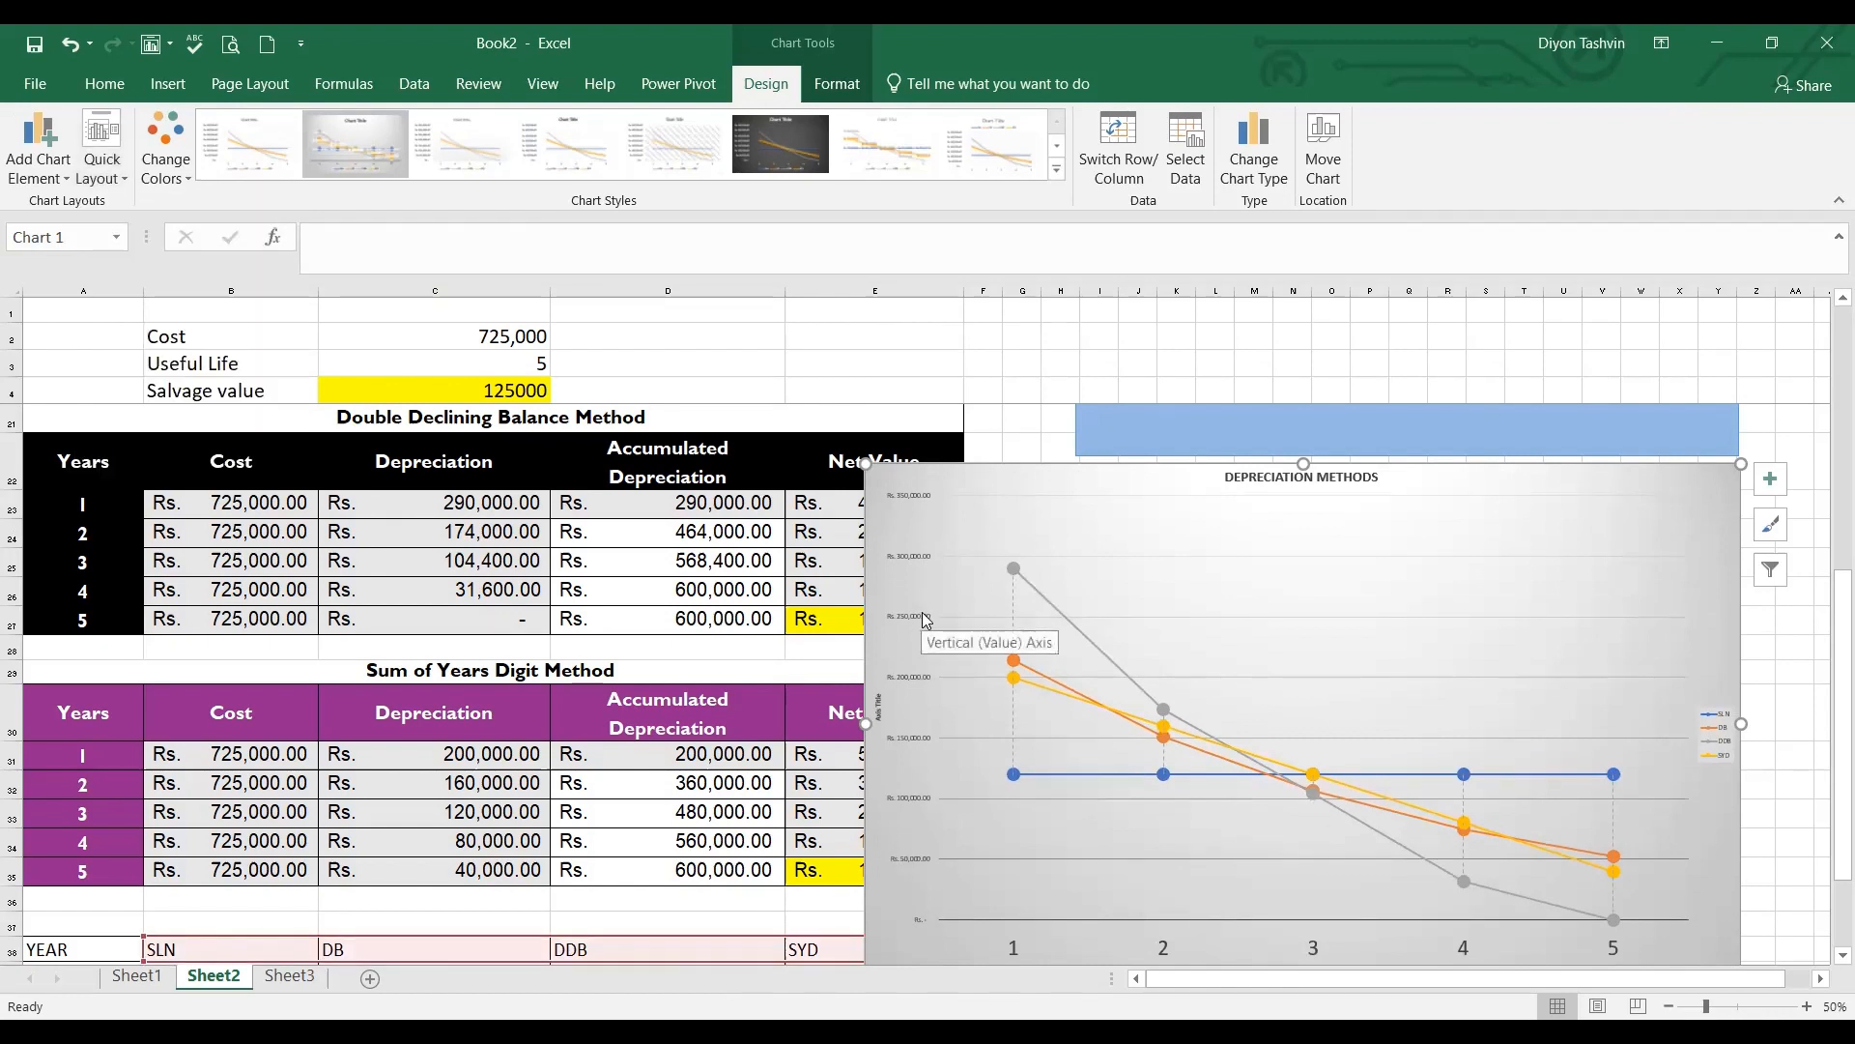
Enlarge the vertical axis labels of the newly laid-out chart to font size 28
click(926, 620)
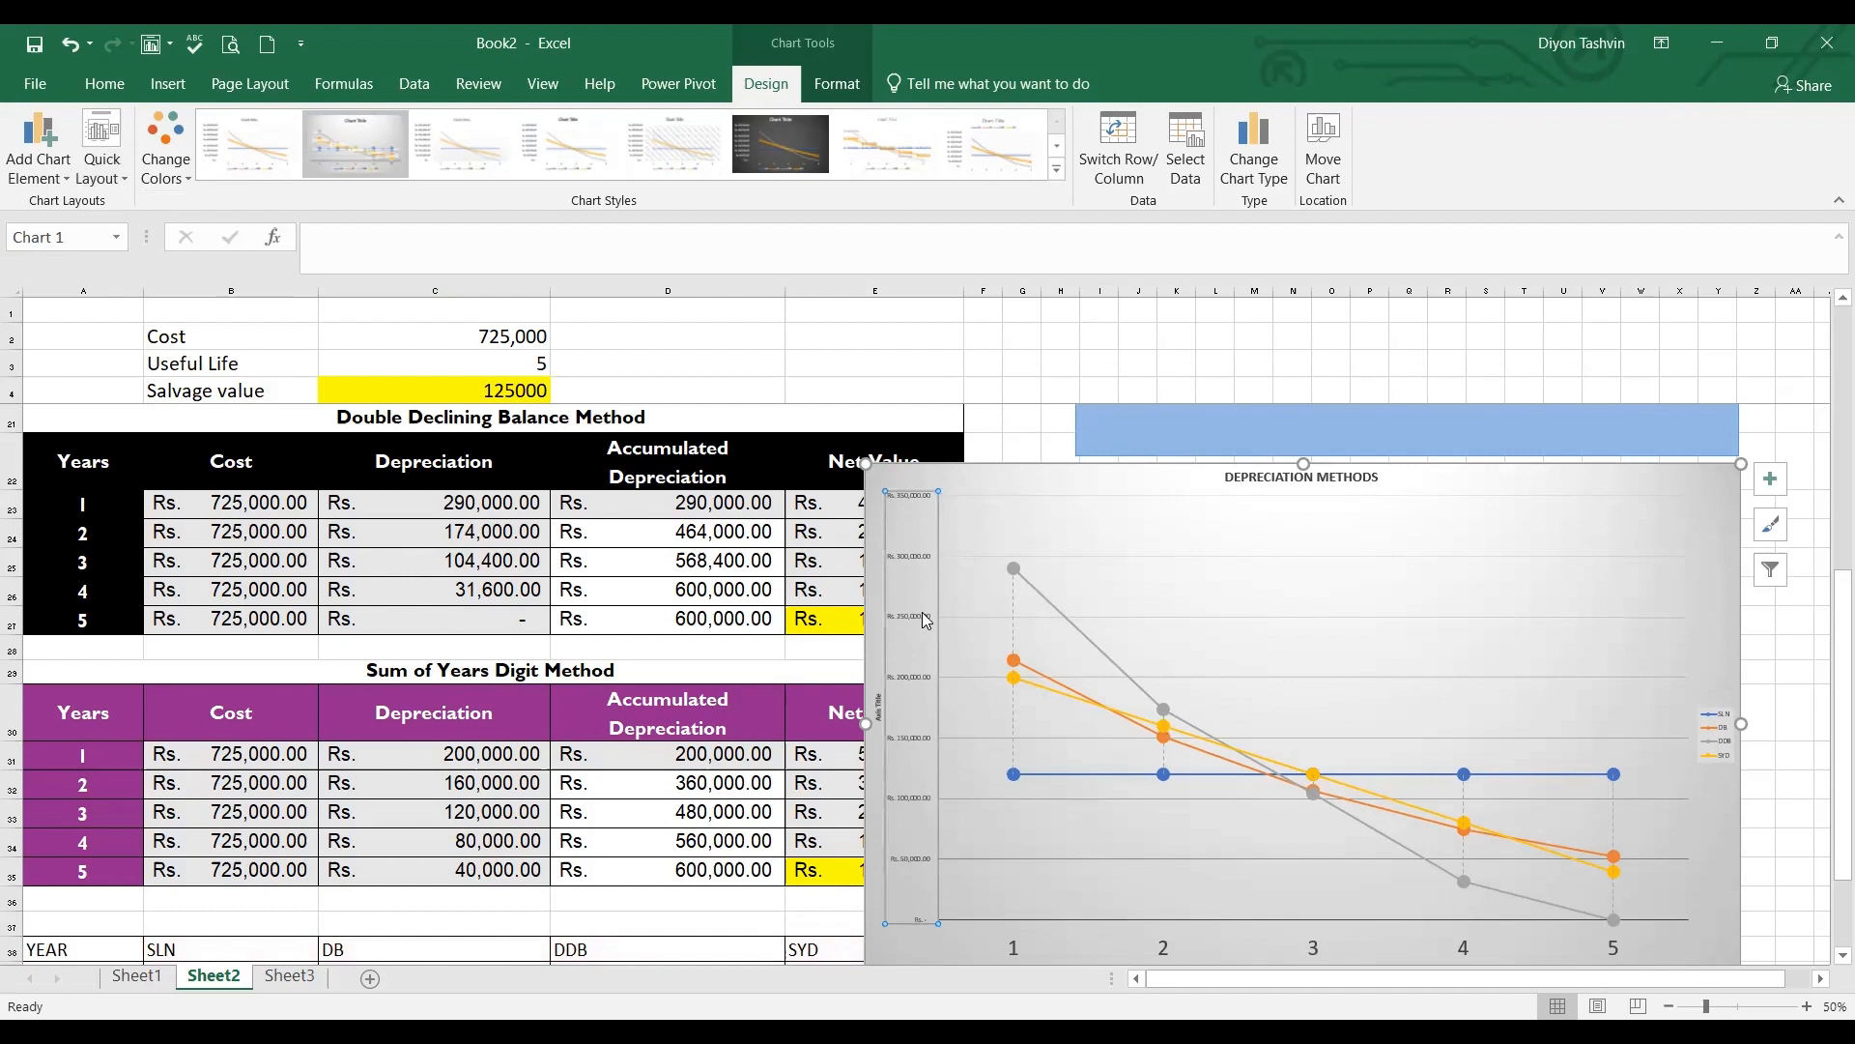
click(114, 87)
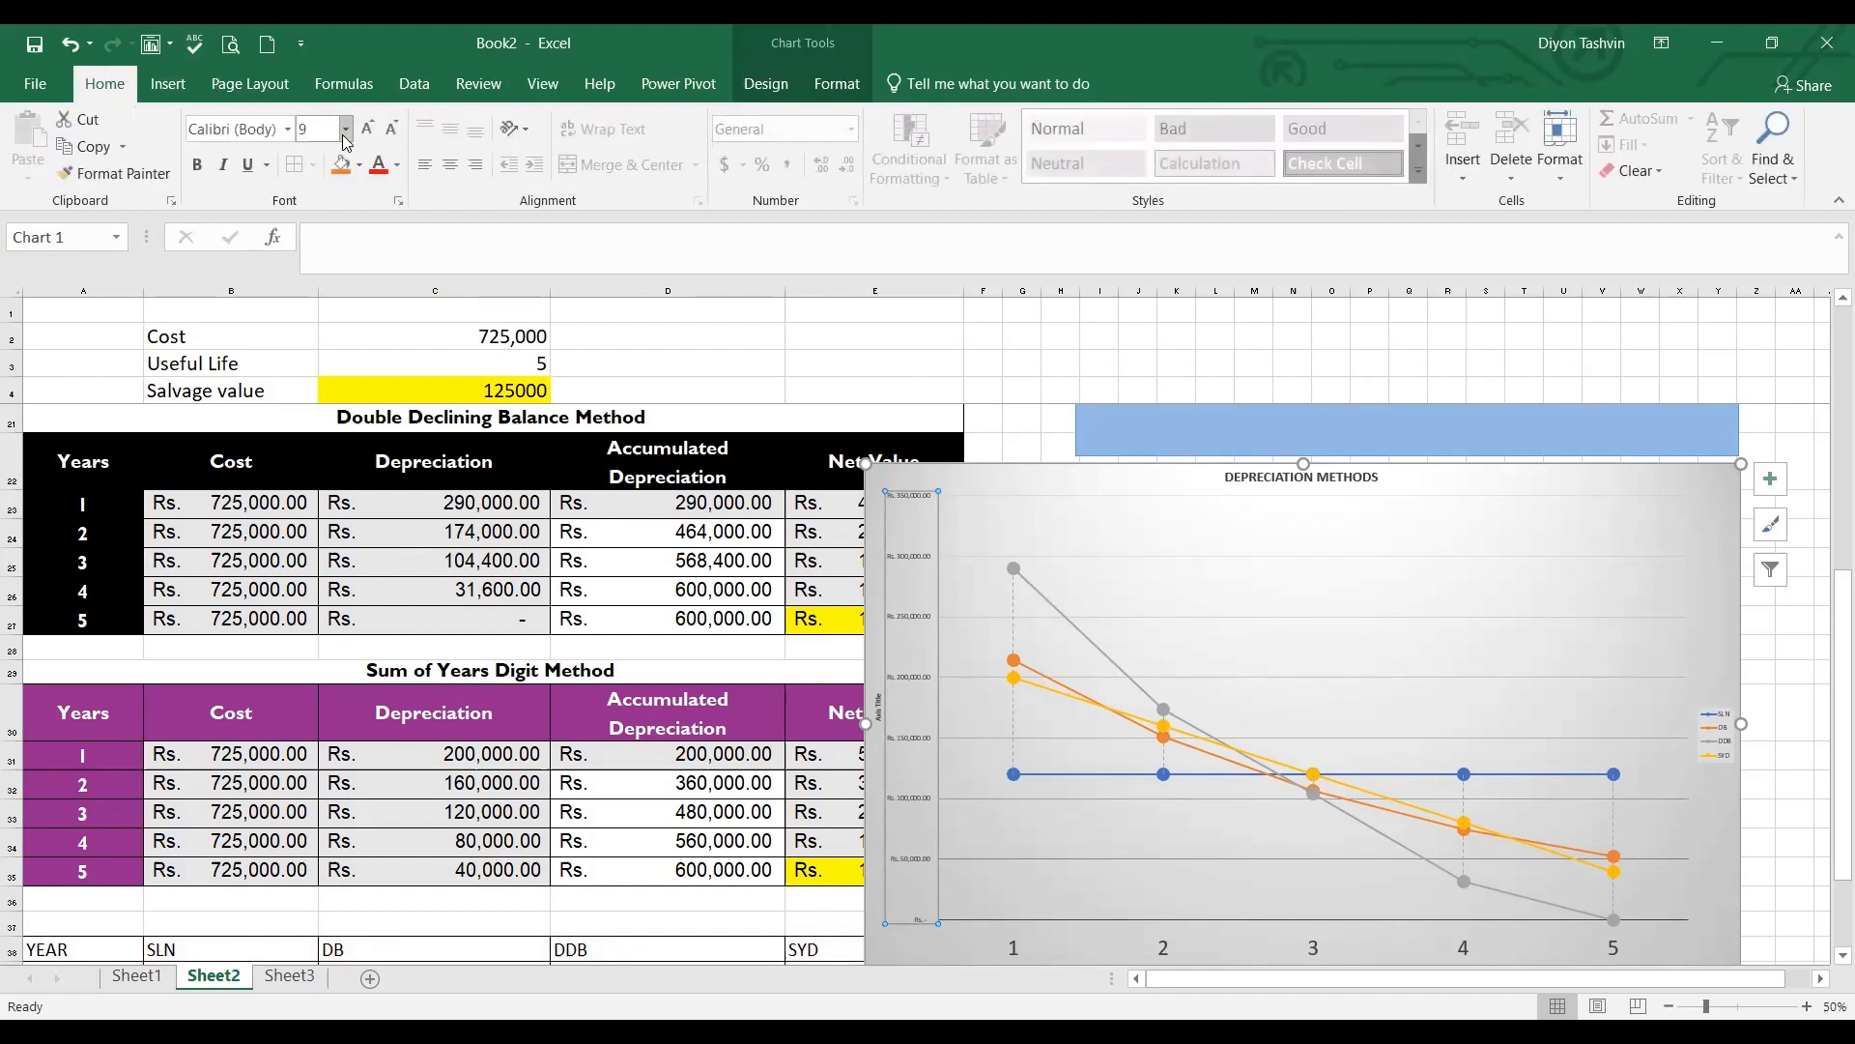
click(345, 129)
click(311, 414)
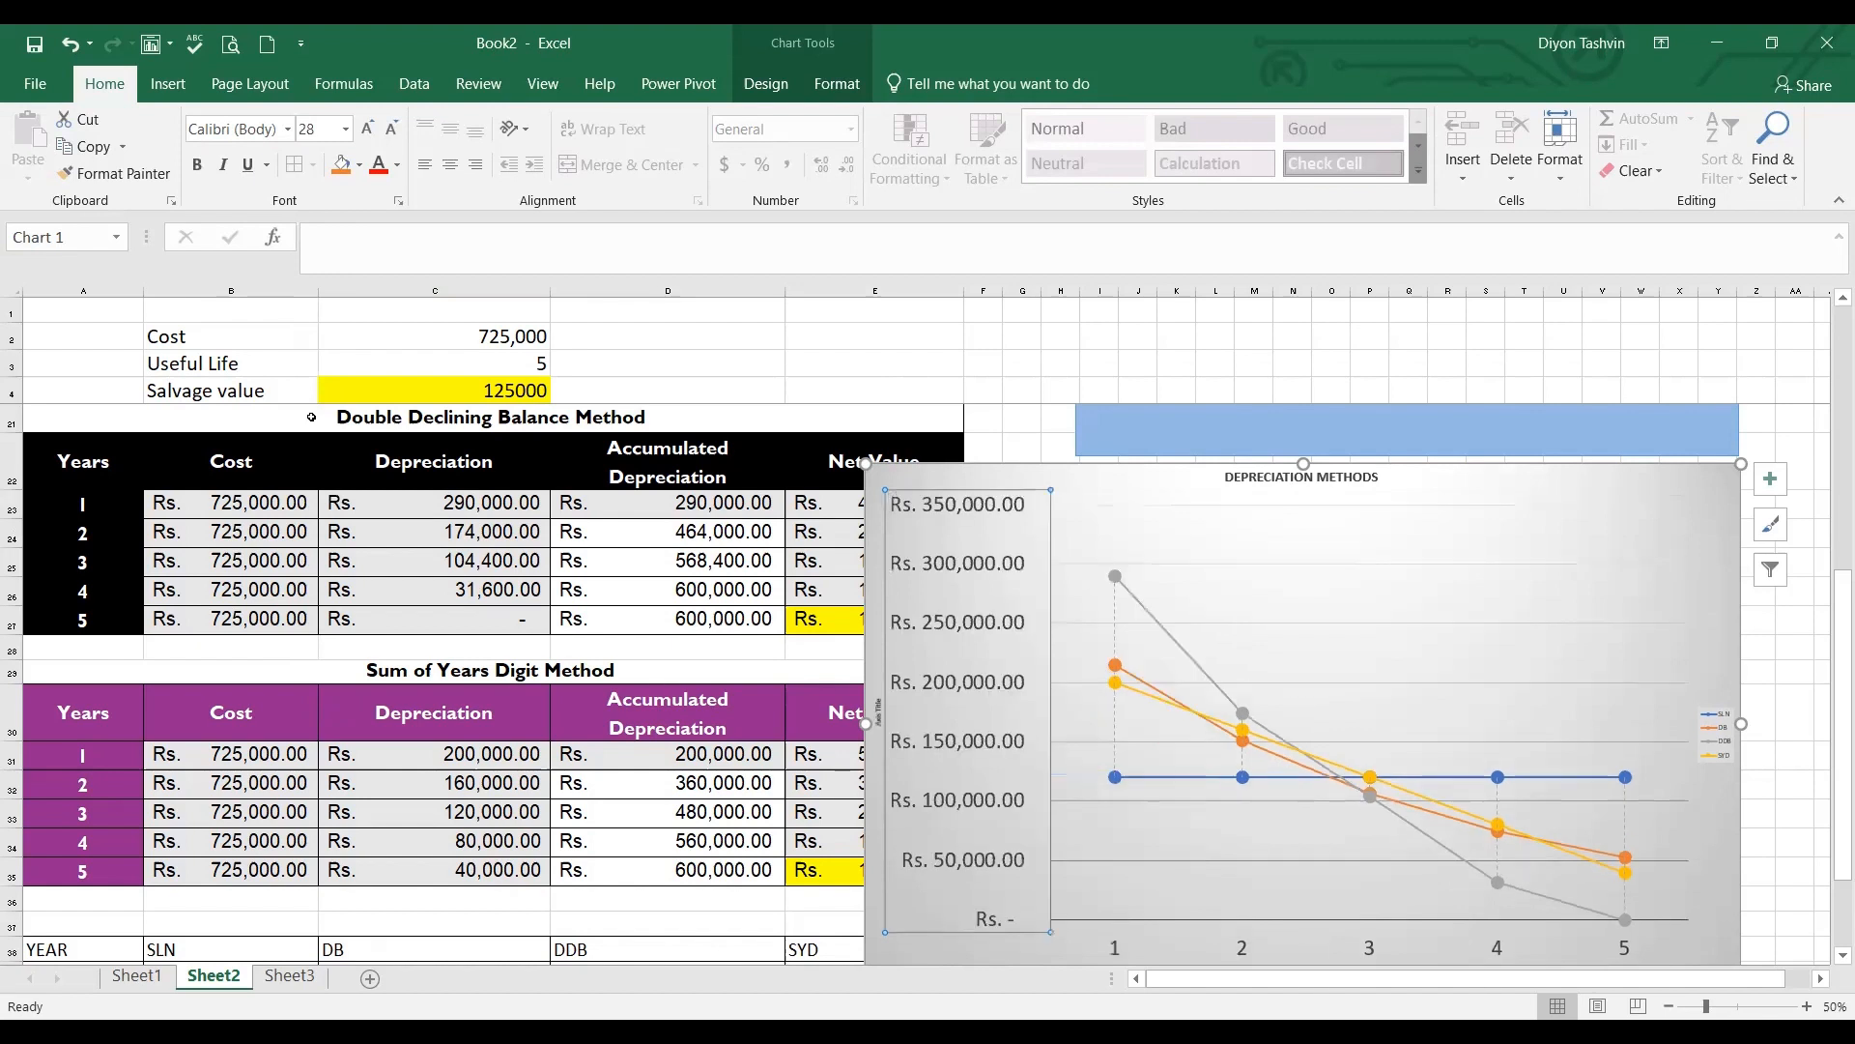
Try several chart styles and settle on the plain white style with small markers and solid high-low lines, keeping the current colour palette
click(1679, 505)
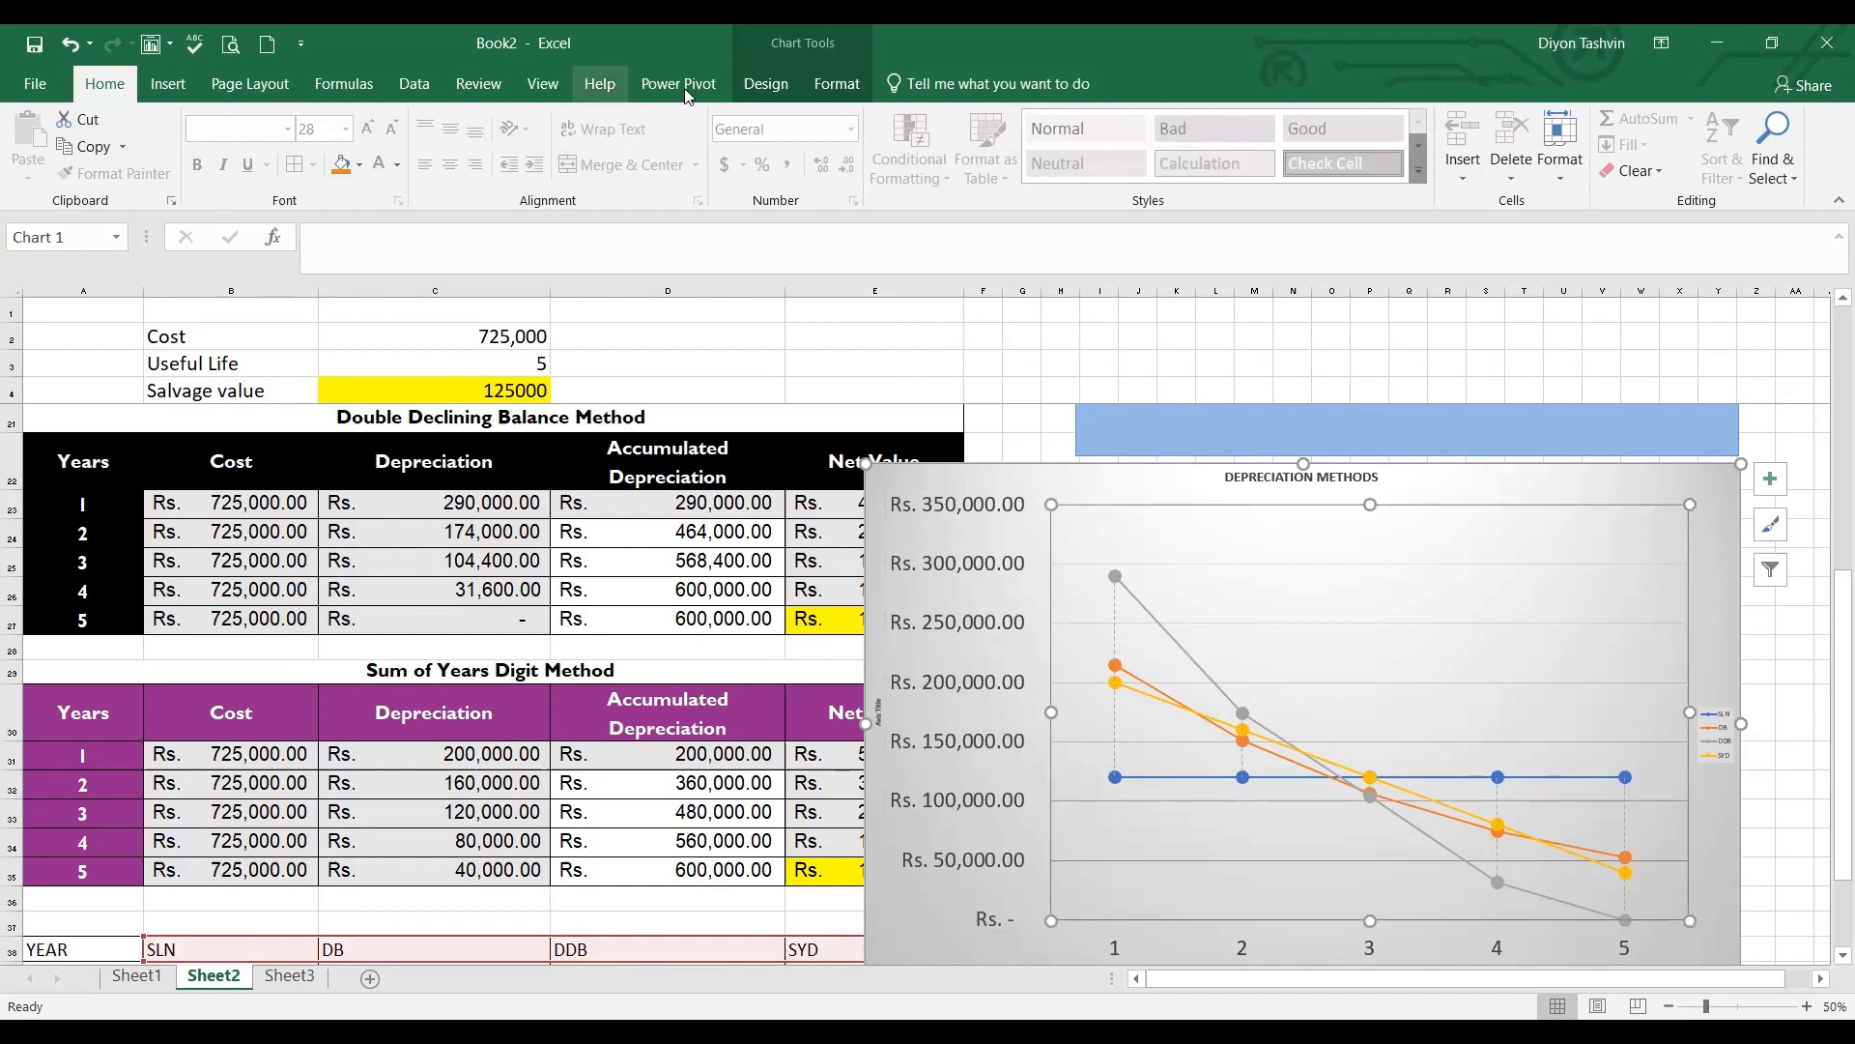
click(751, 85)
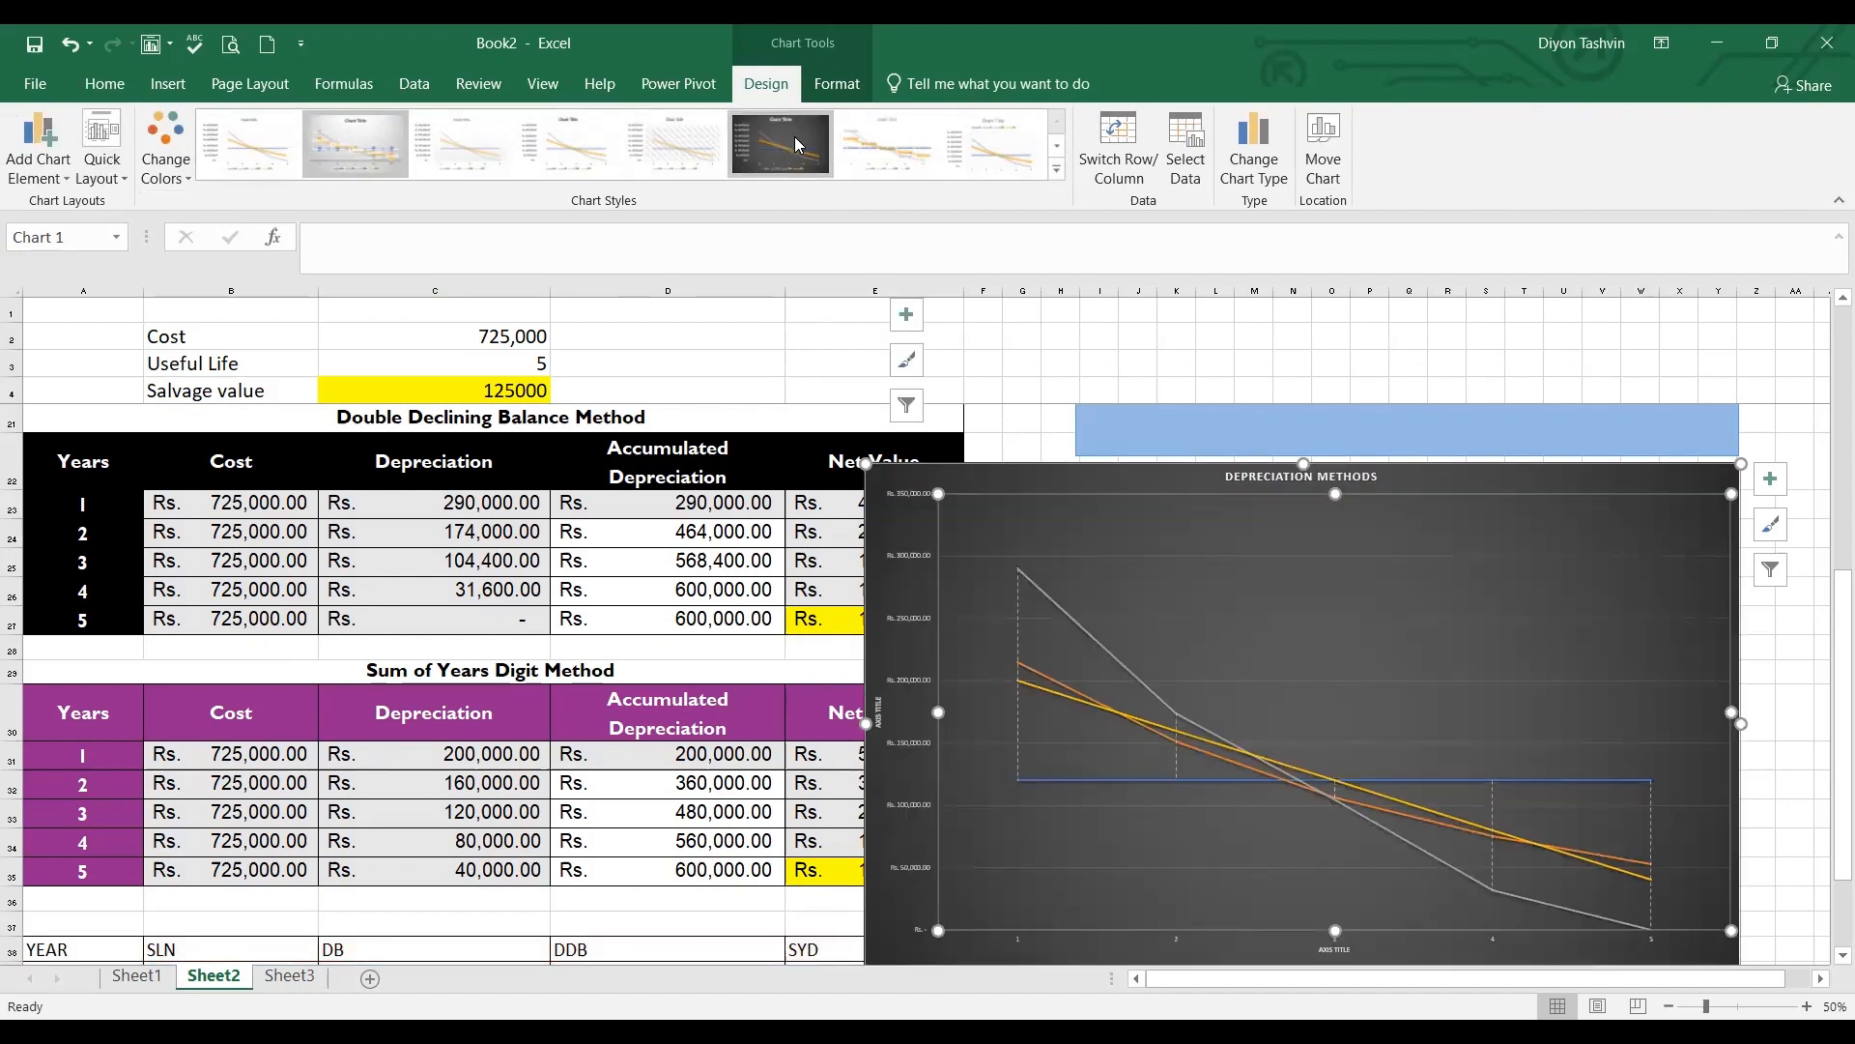
click(1058, 173)
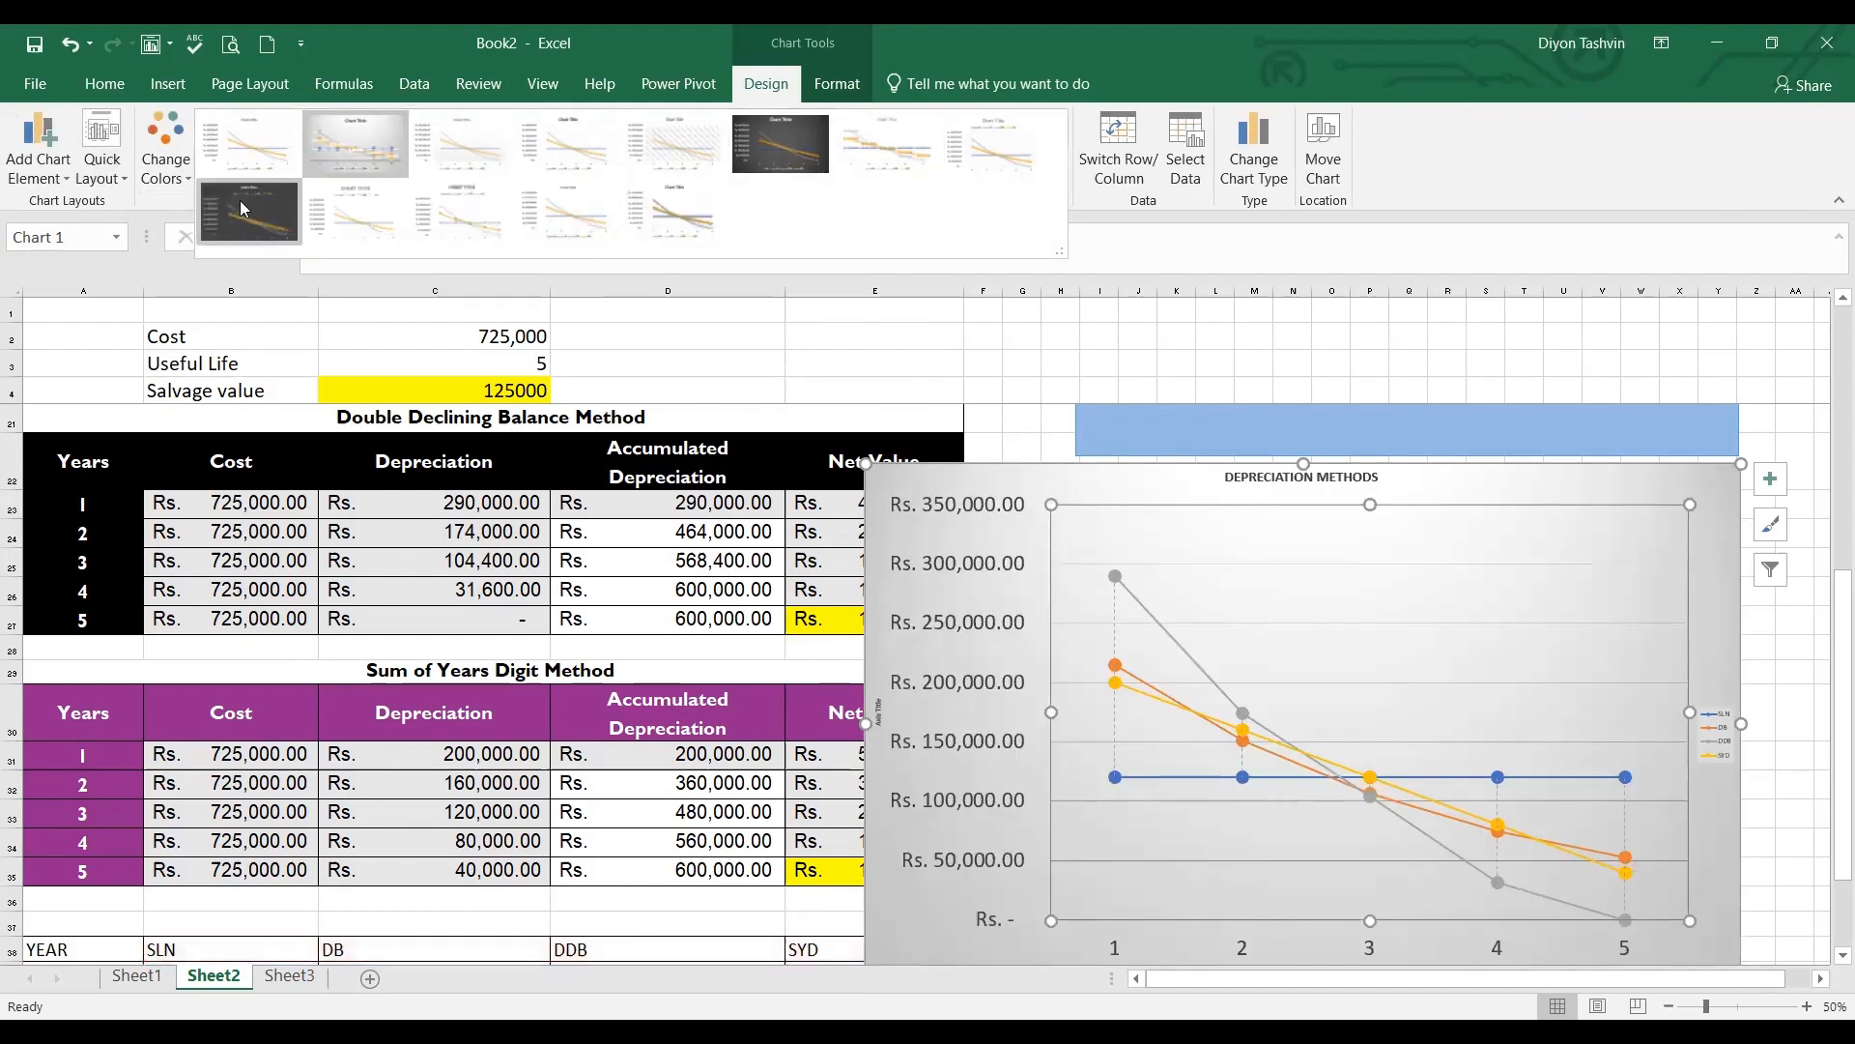
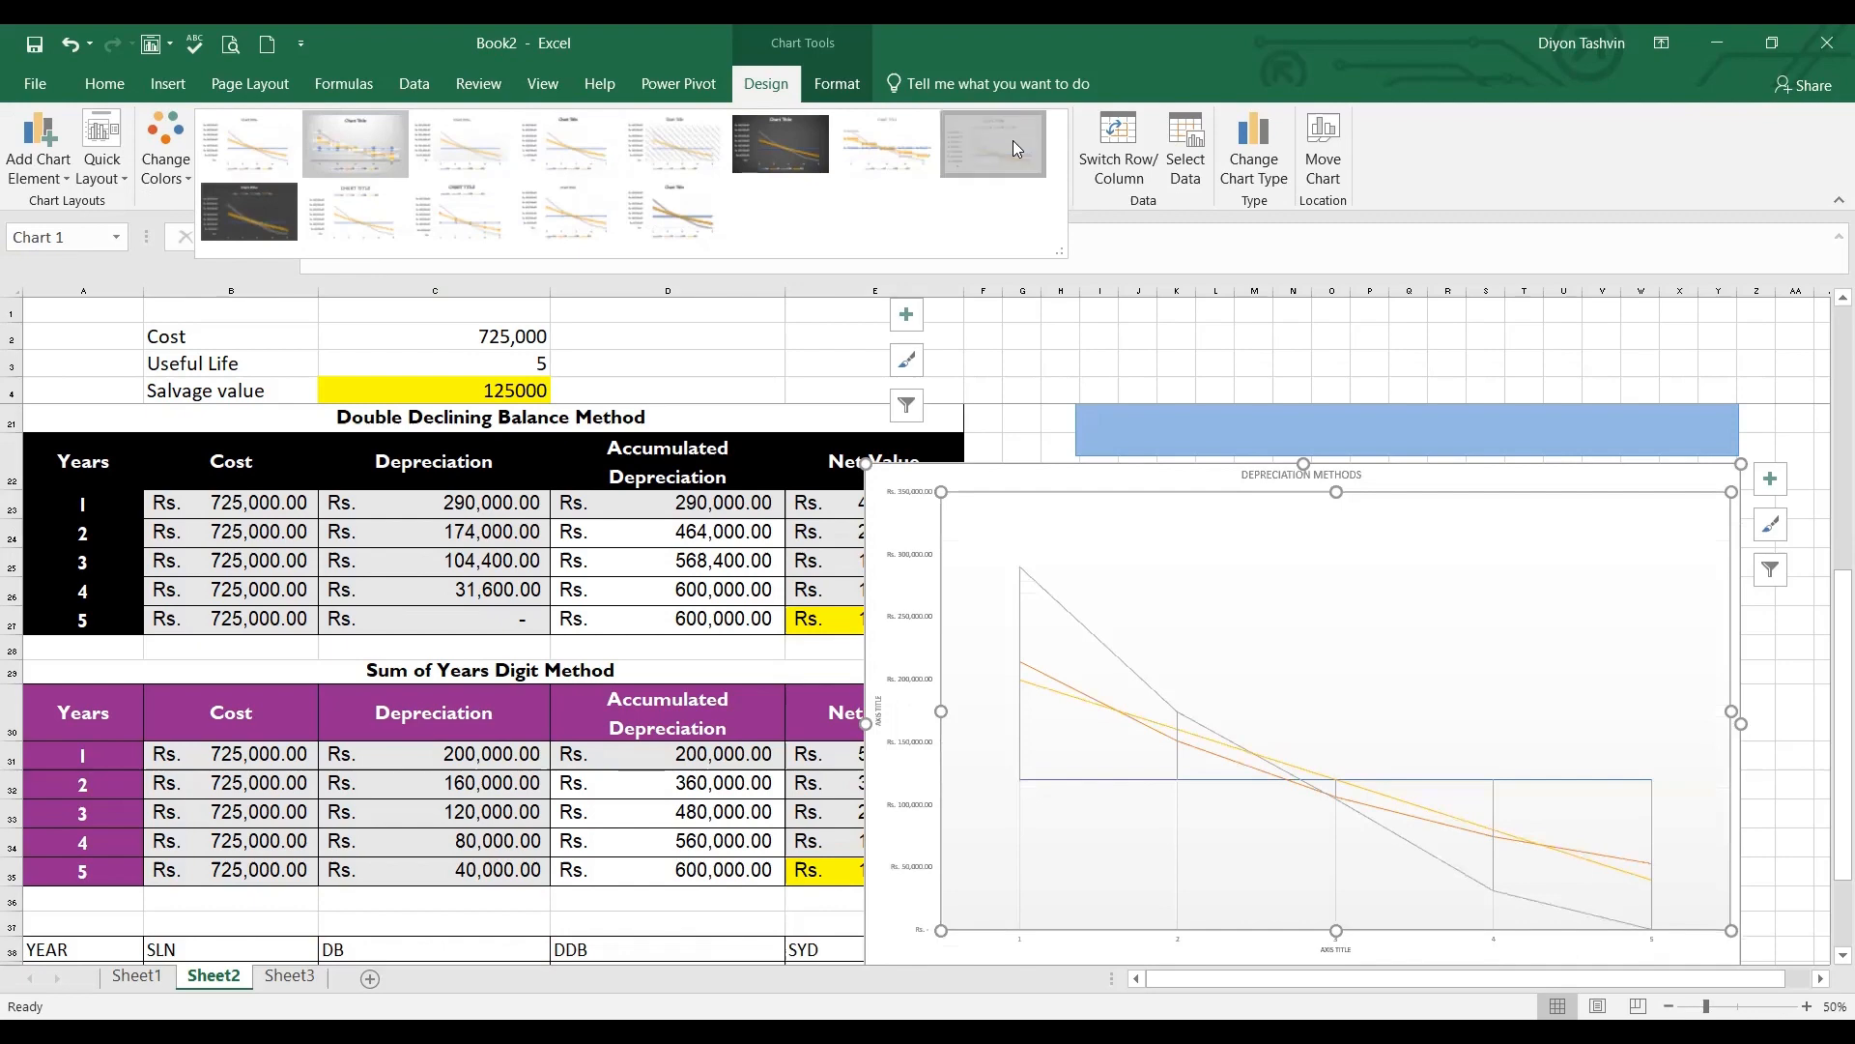
click(1013, 141)
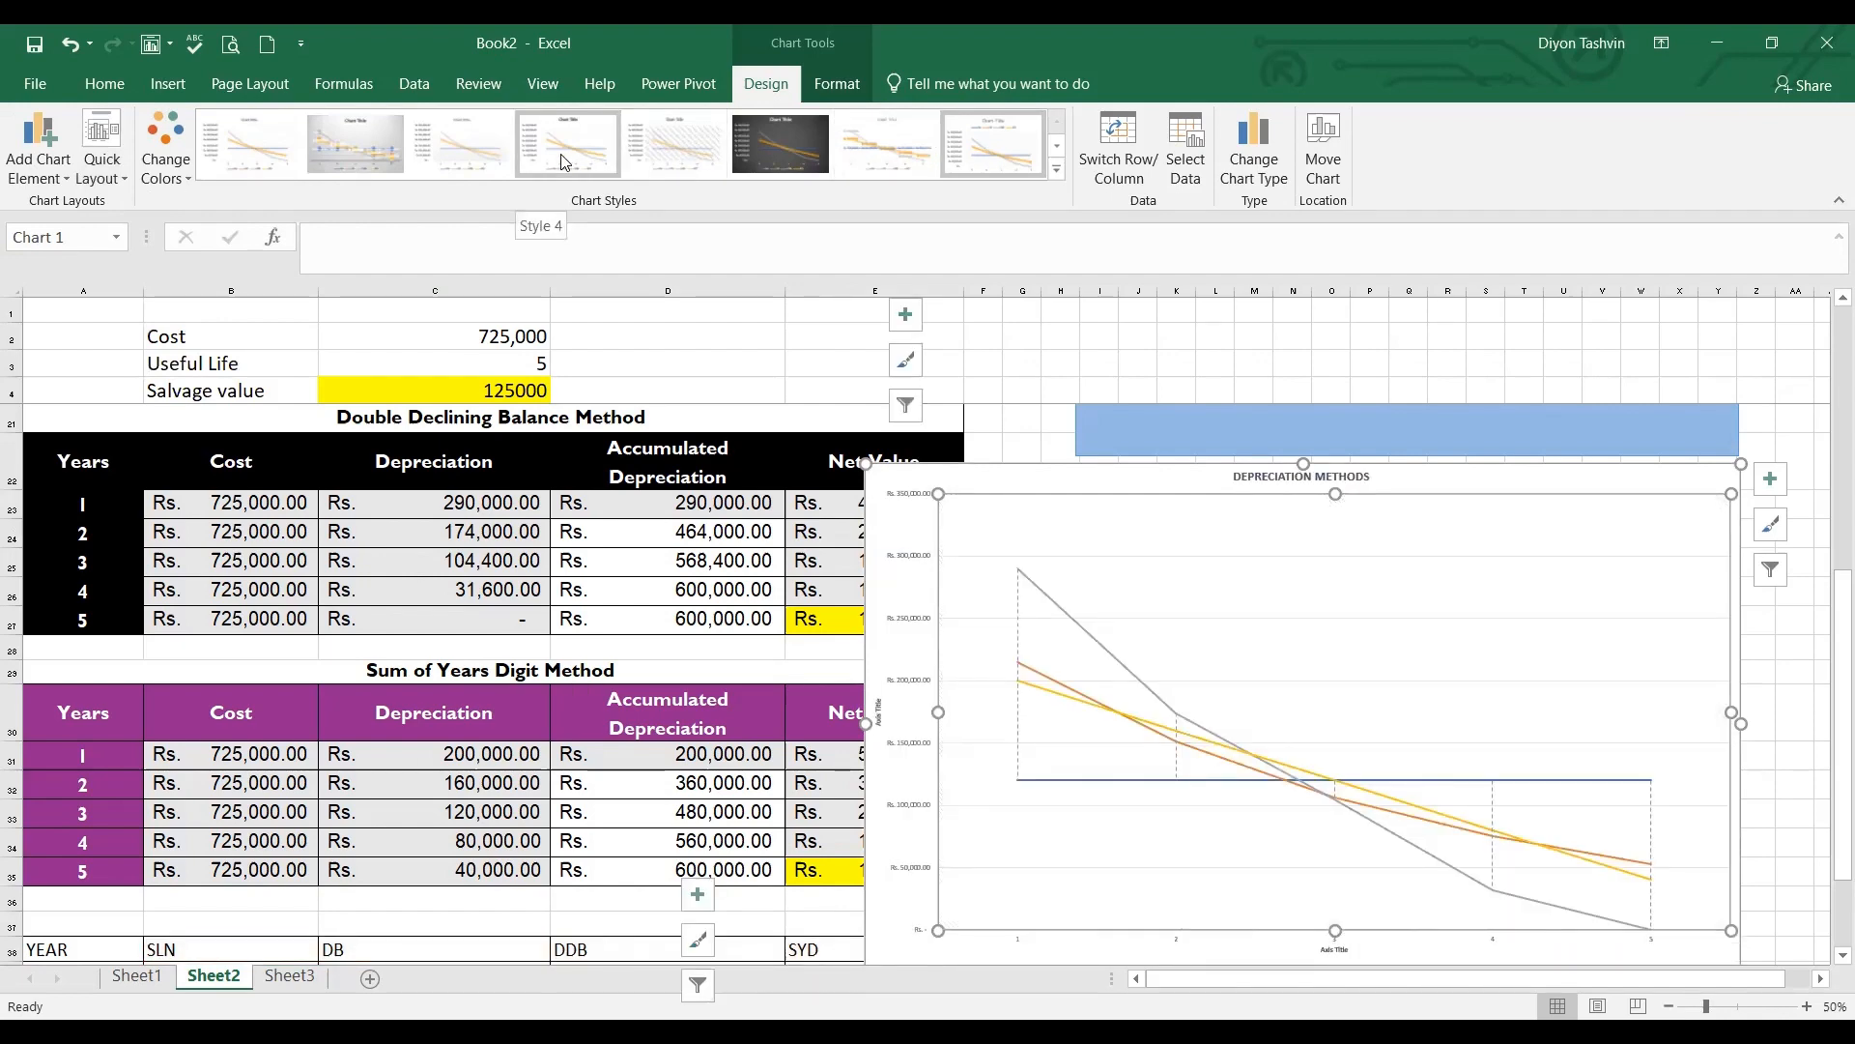
click(457, 155)
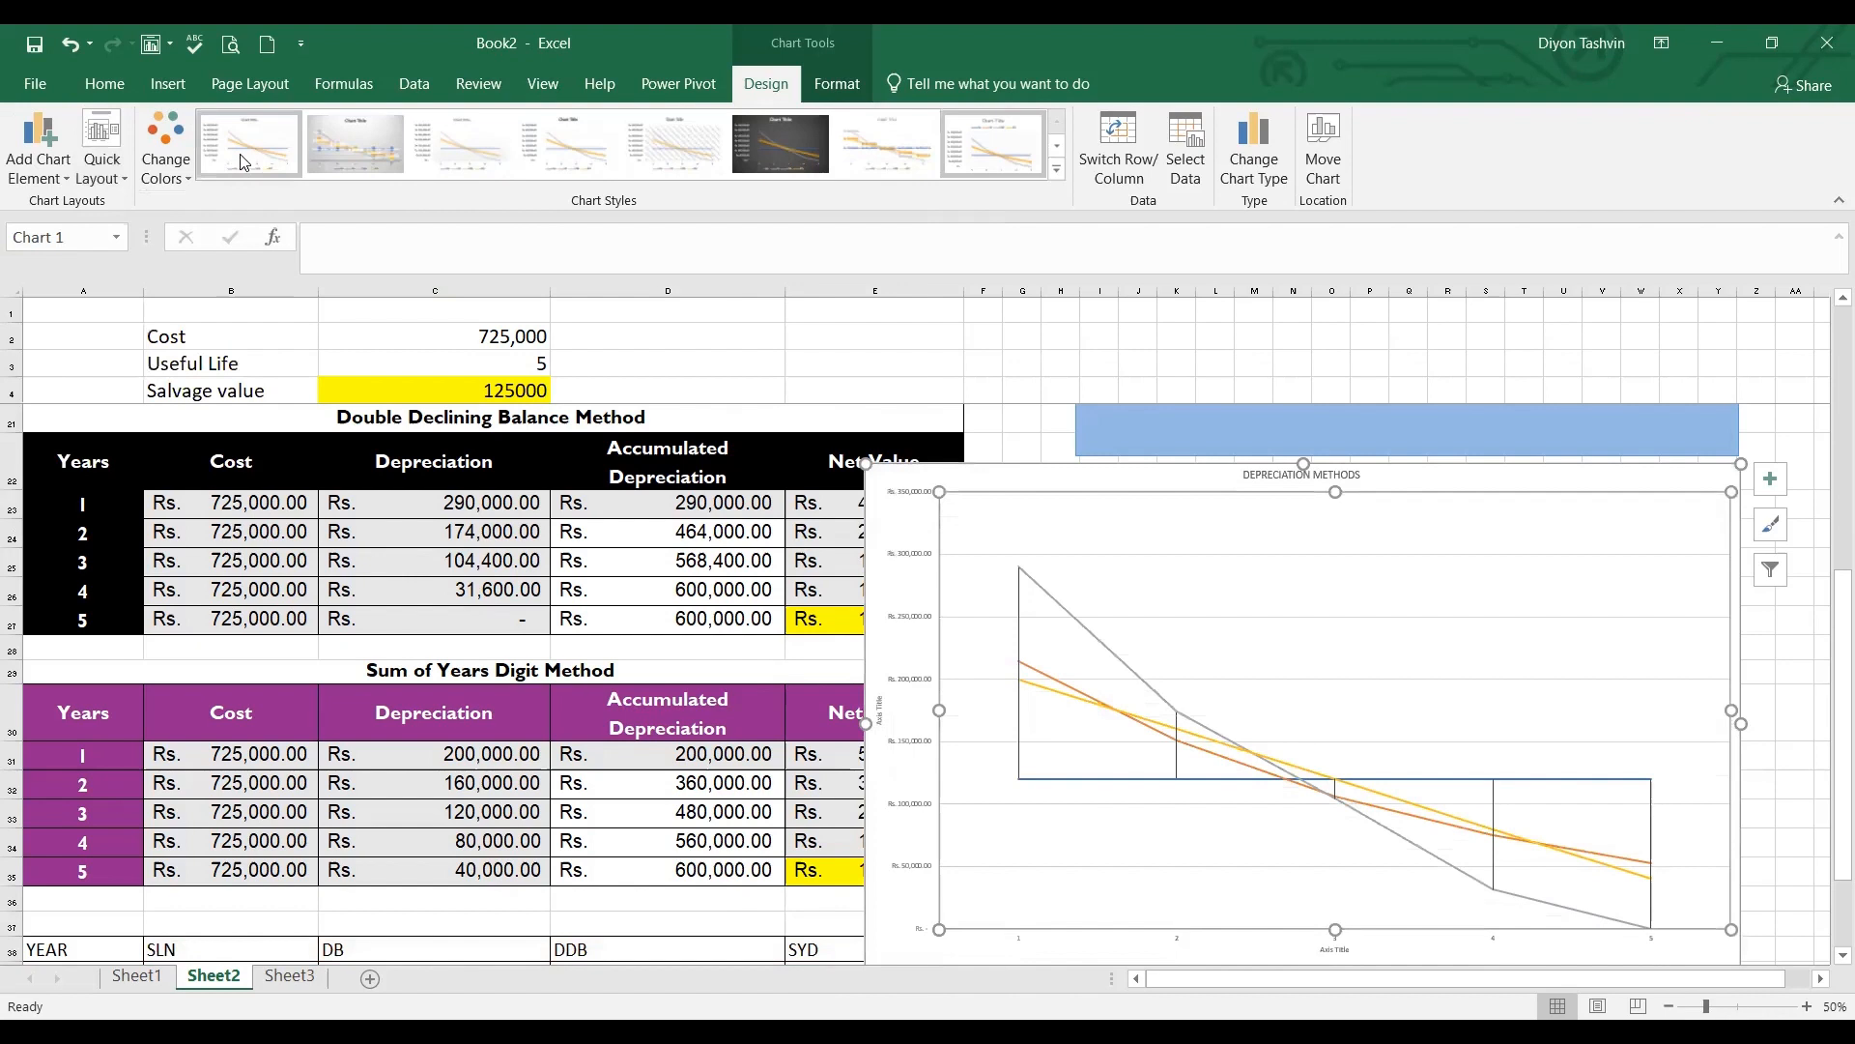
click(1057, 171)
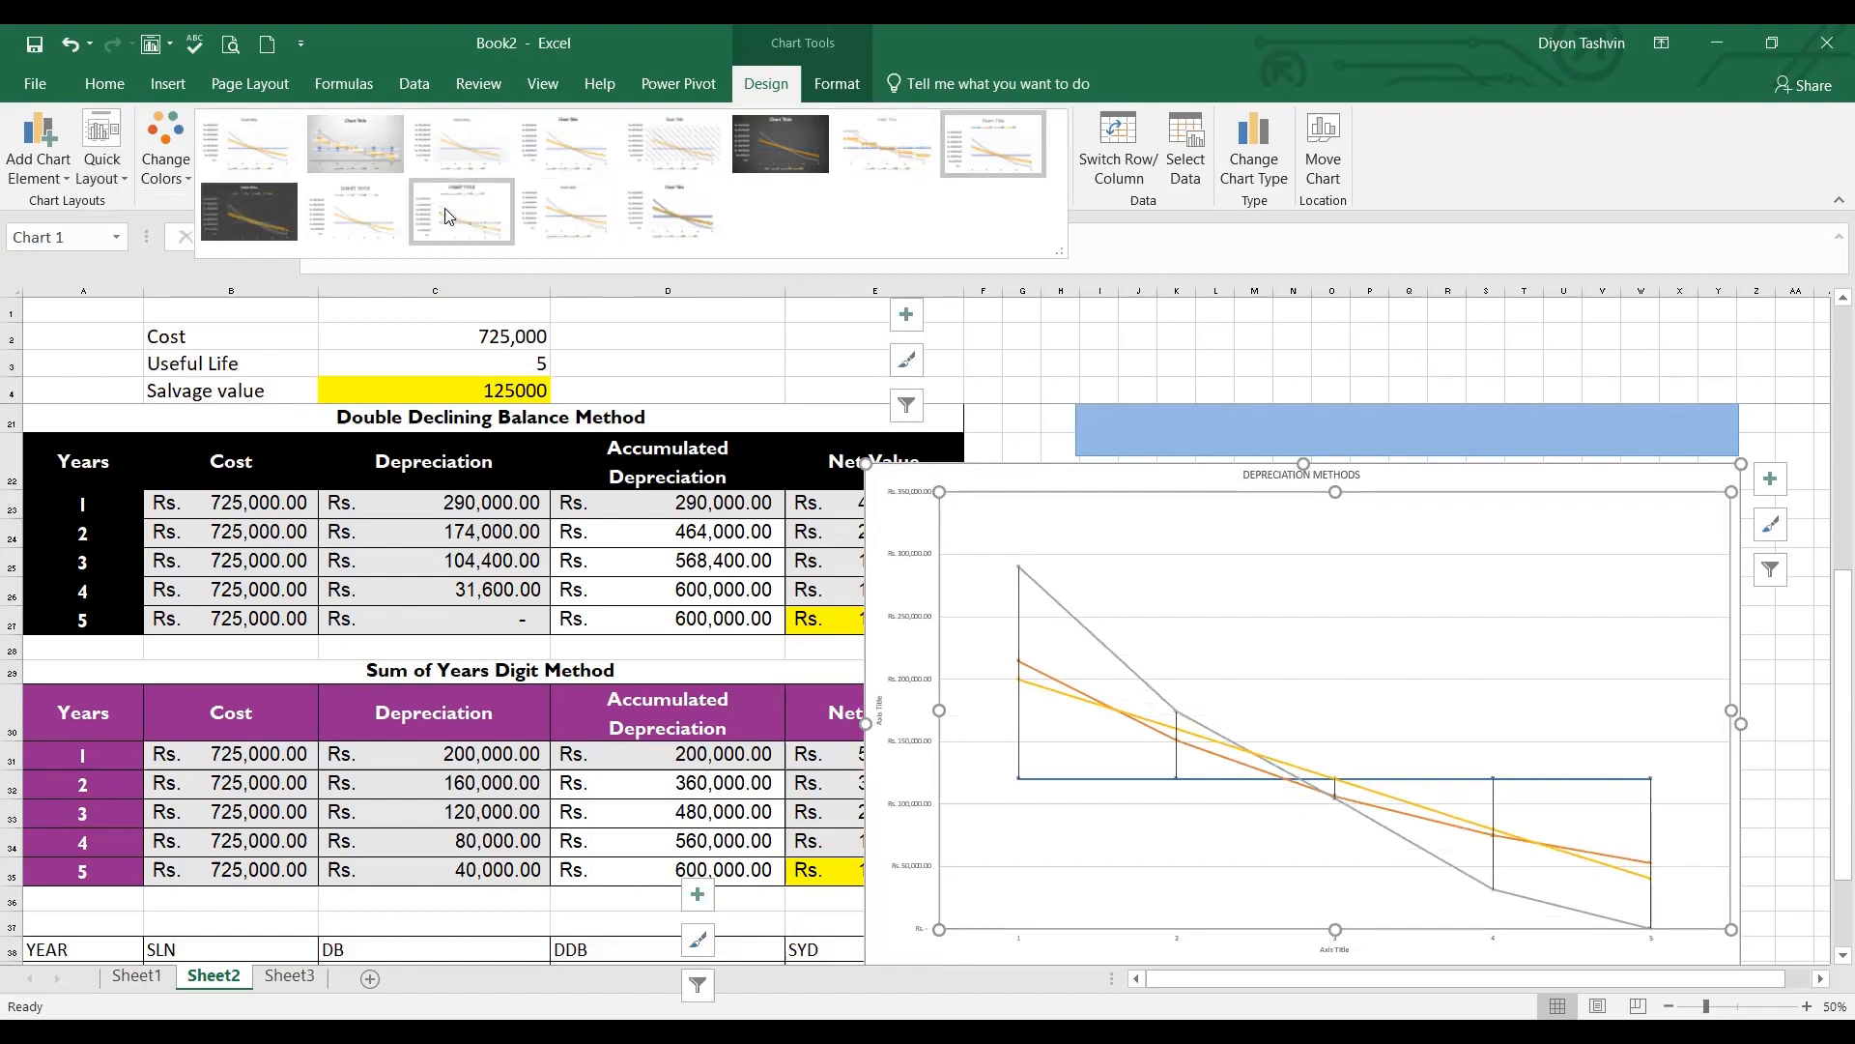
click(594, 221)
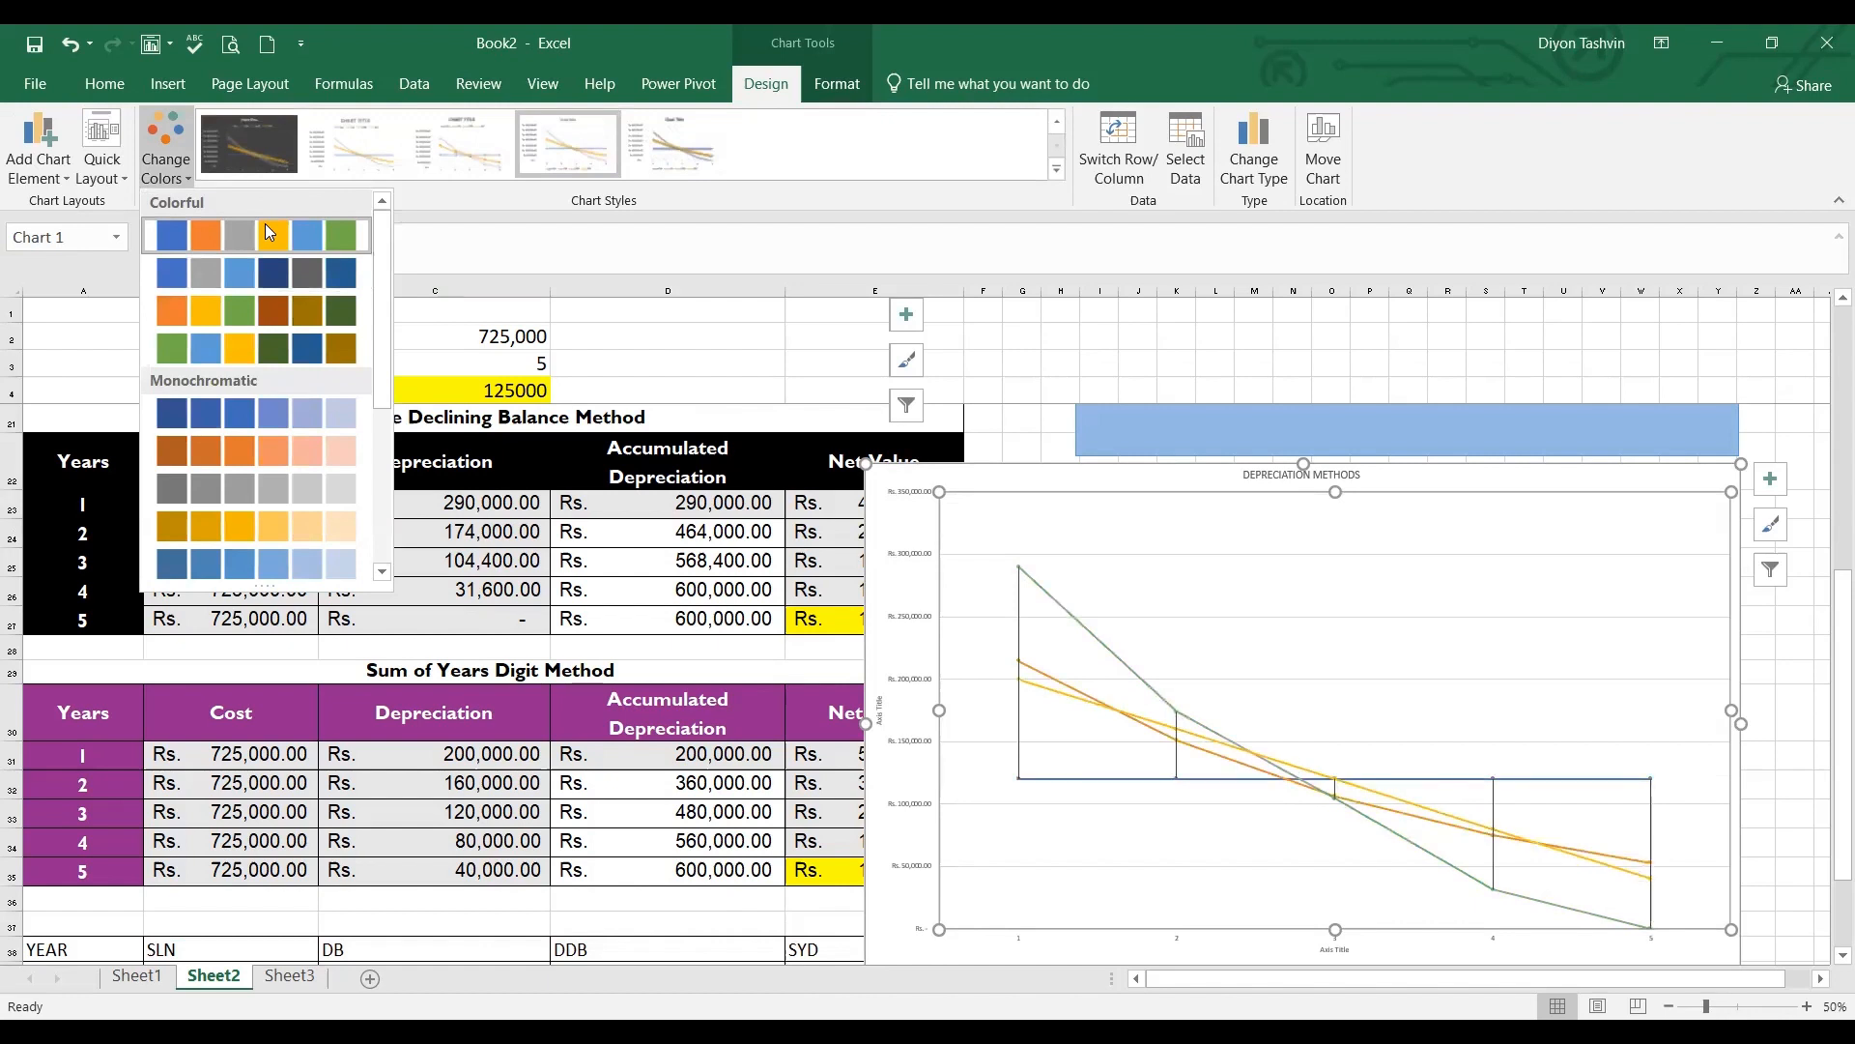
click(1027, 580)
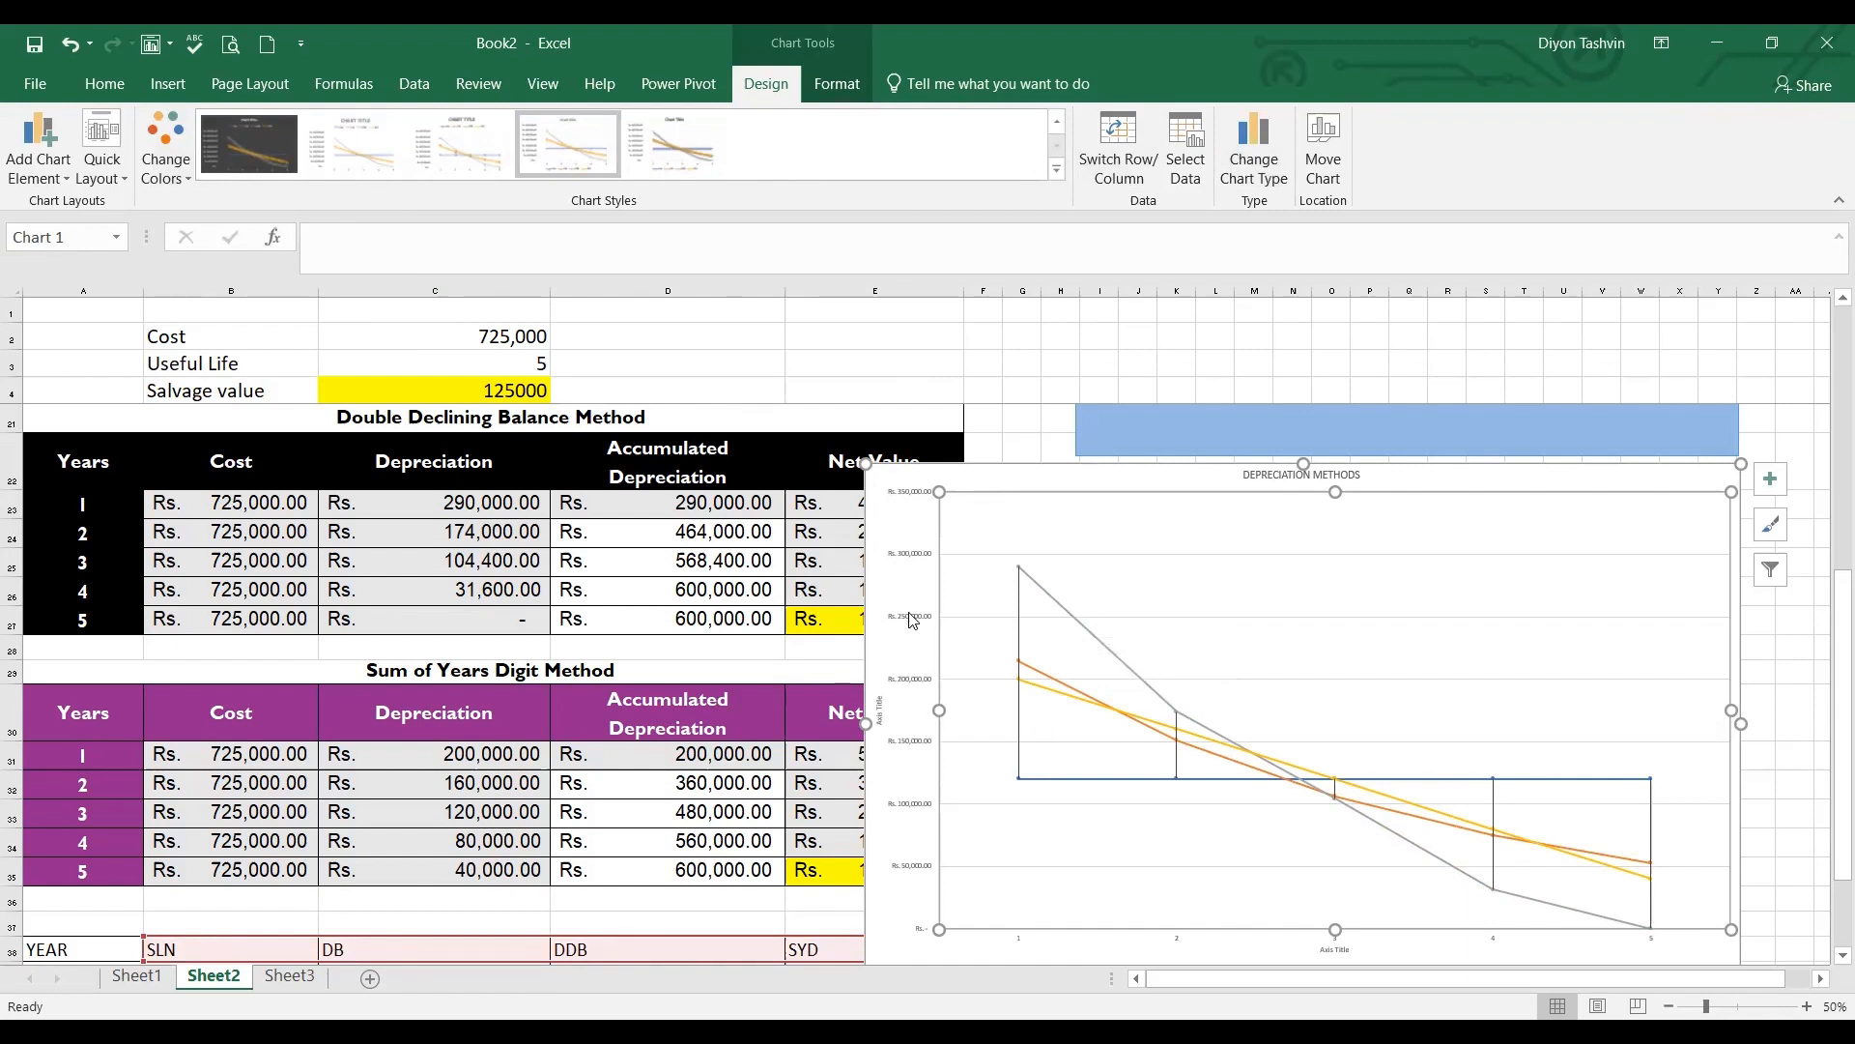
Apply quick Layout 7 to the chart and set its vertical axis labels to font size 28
click(909, 563)
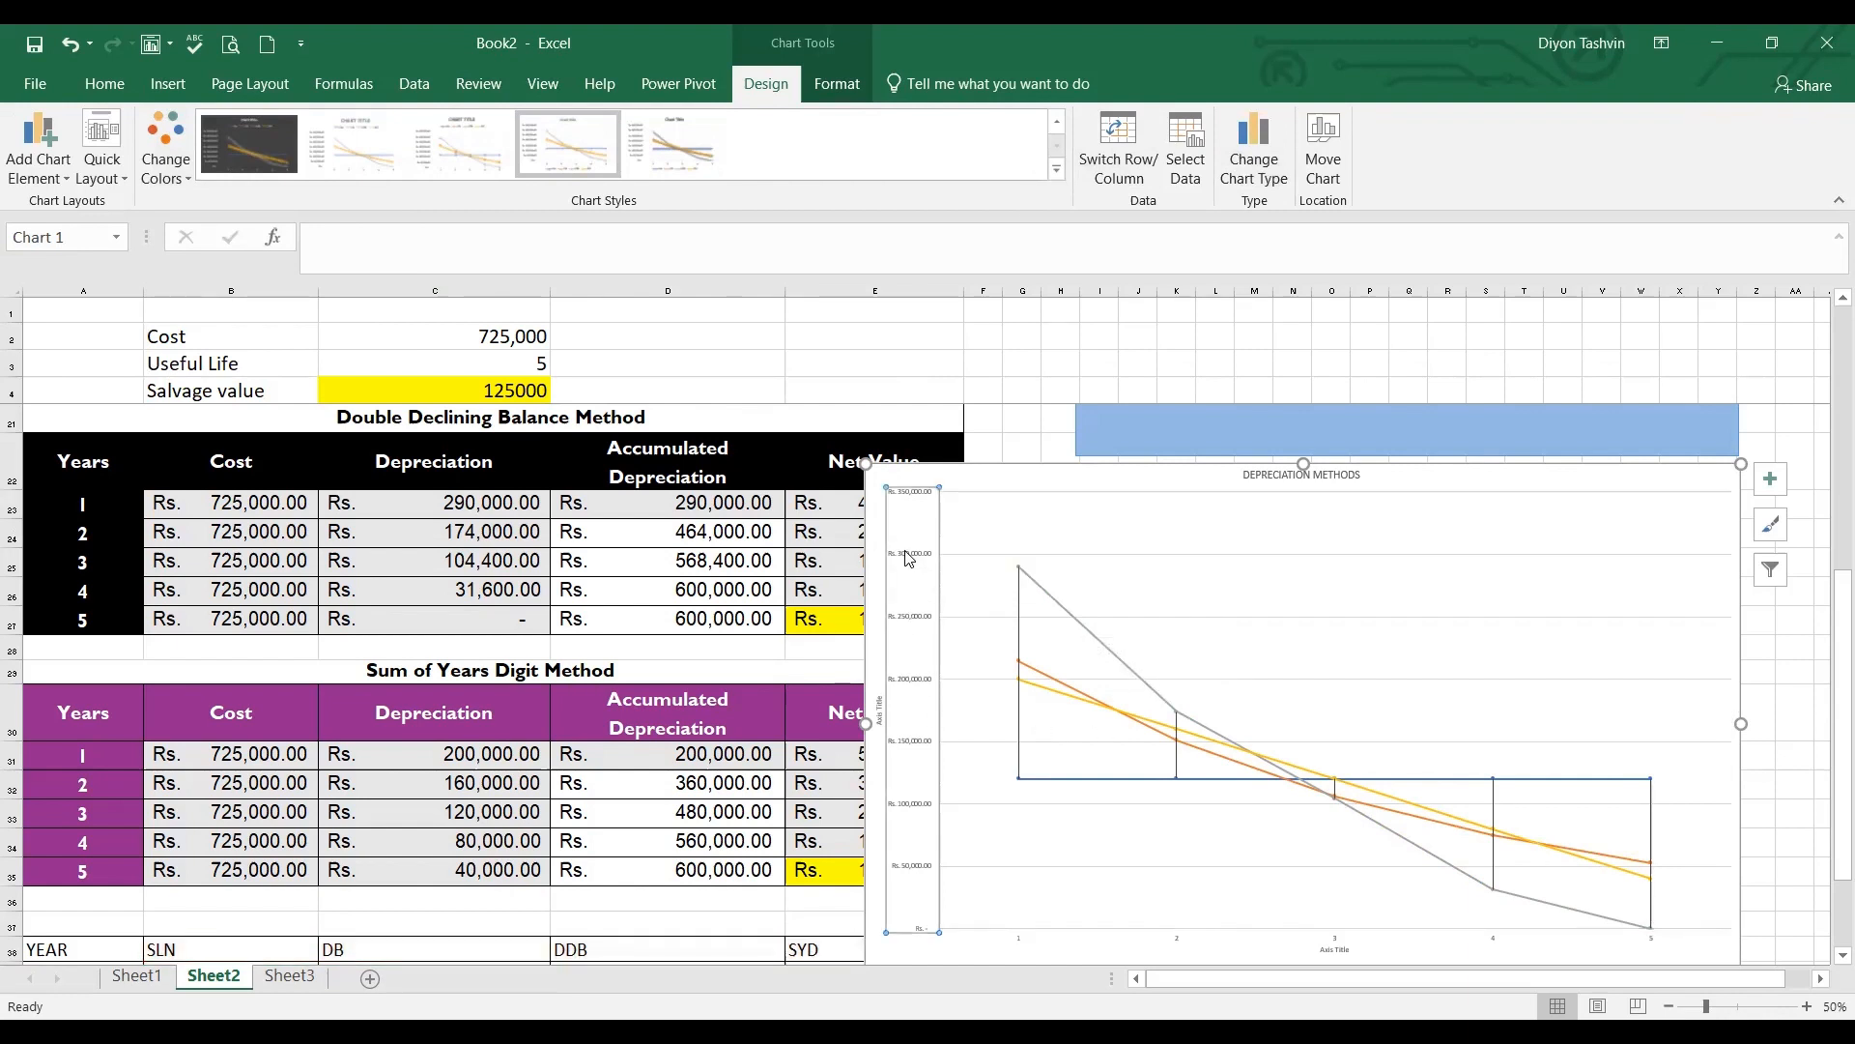
click(102, 154)
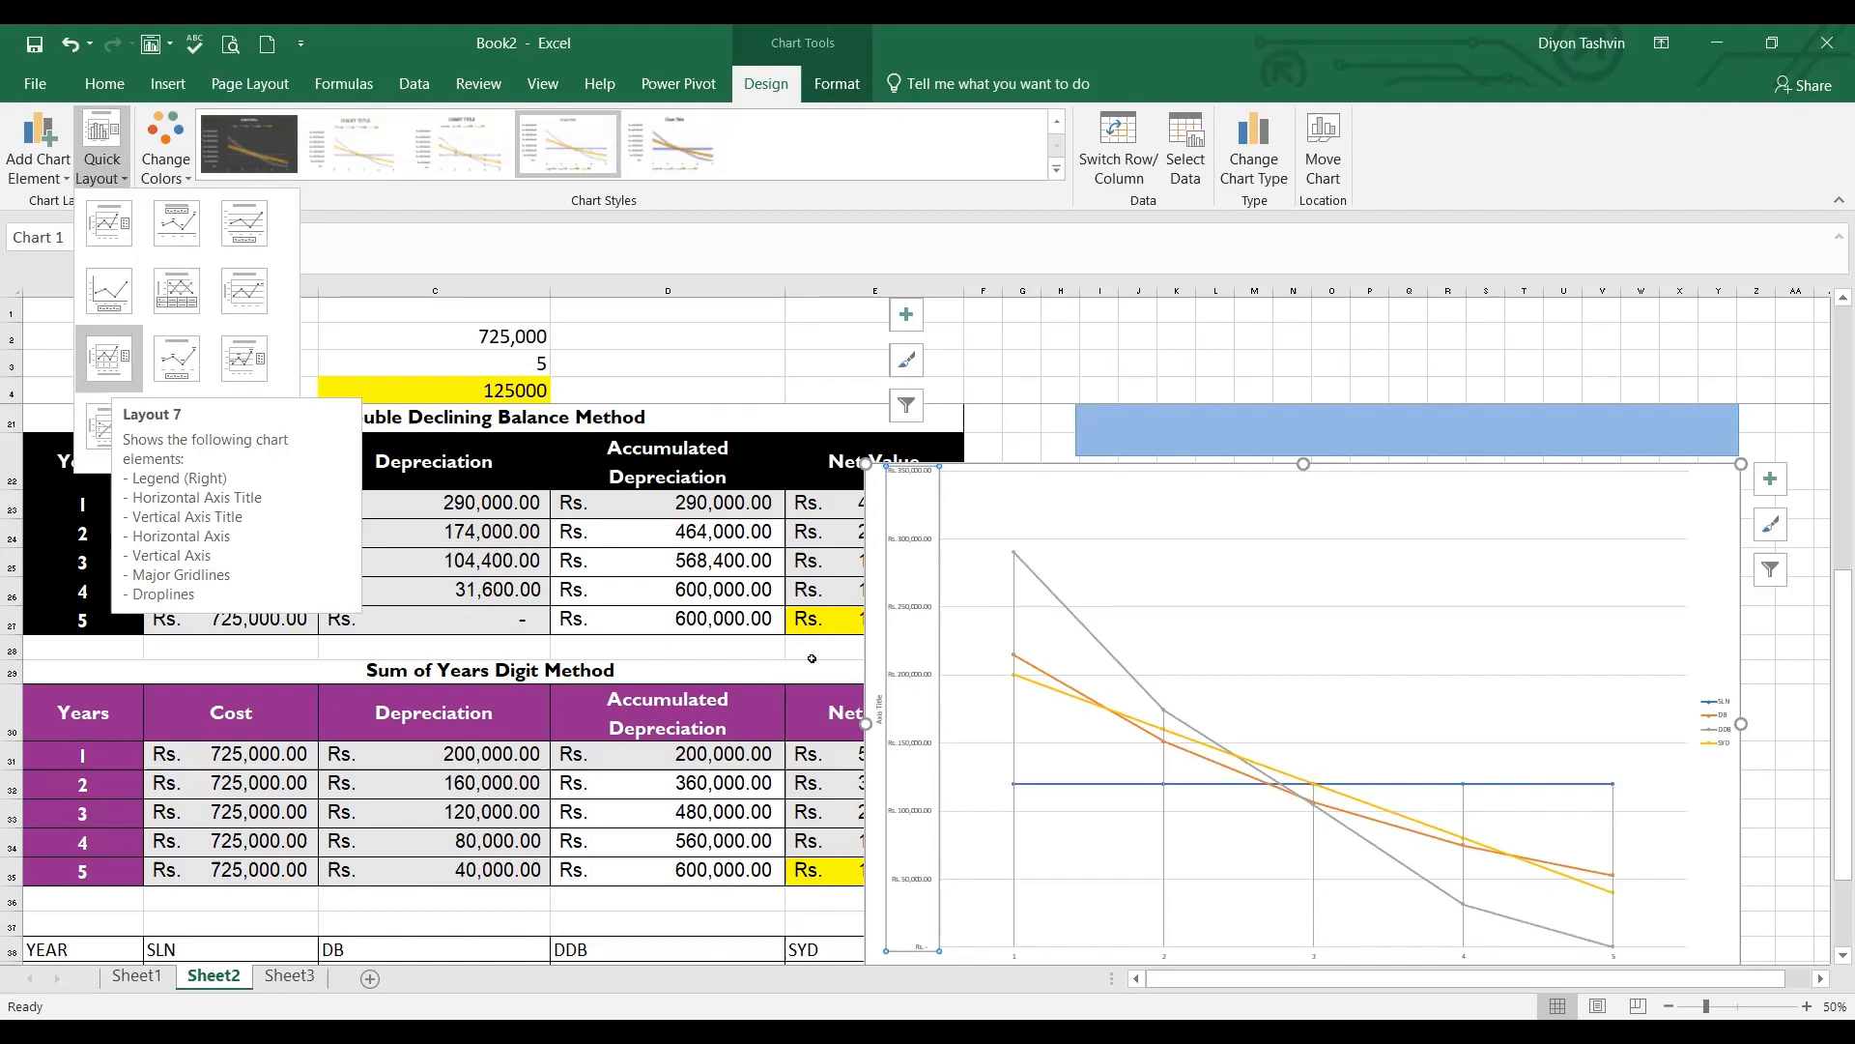
click(98, 85)
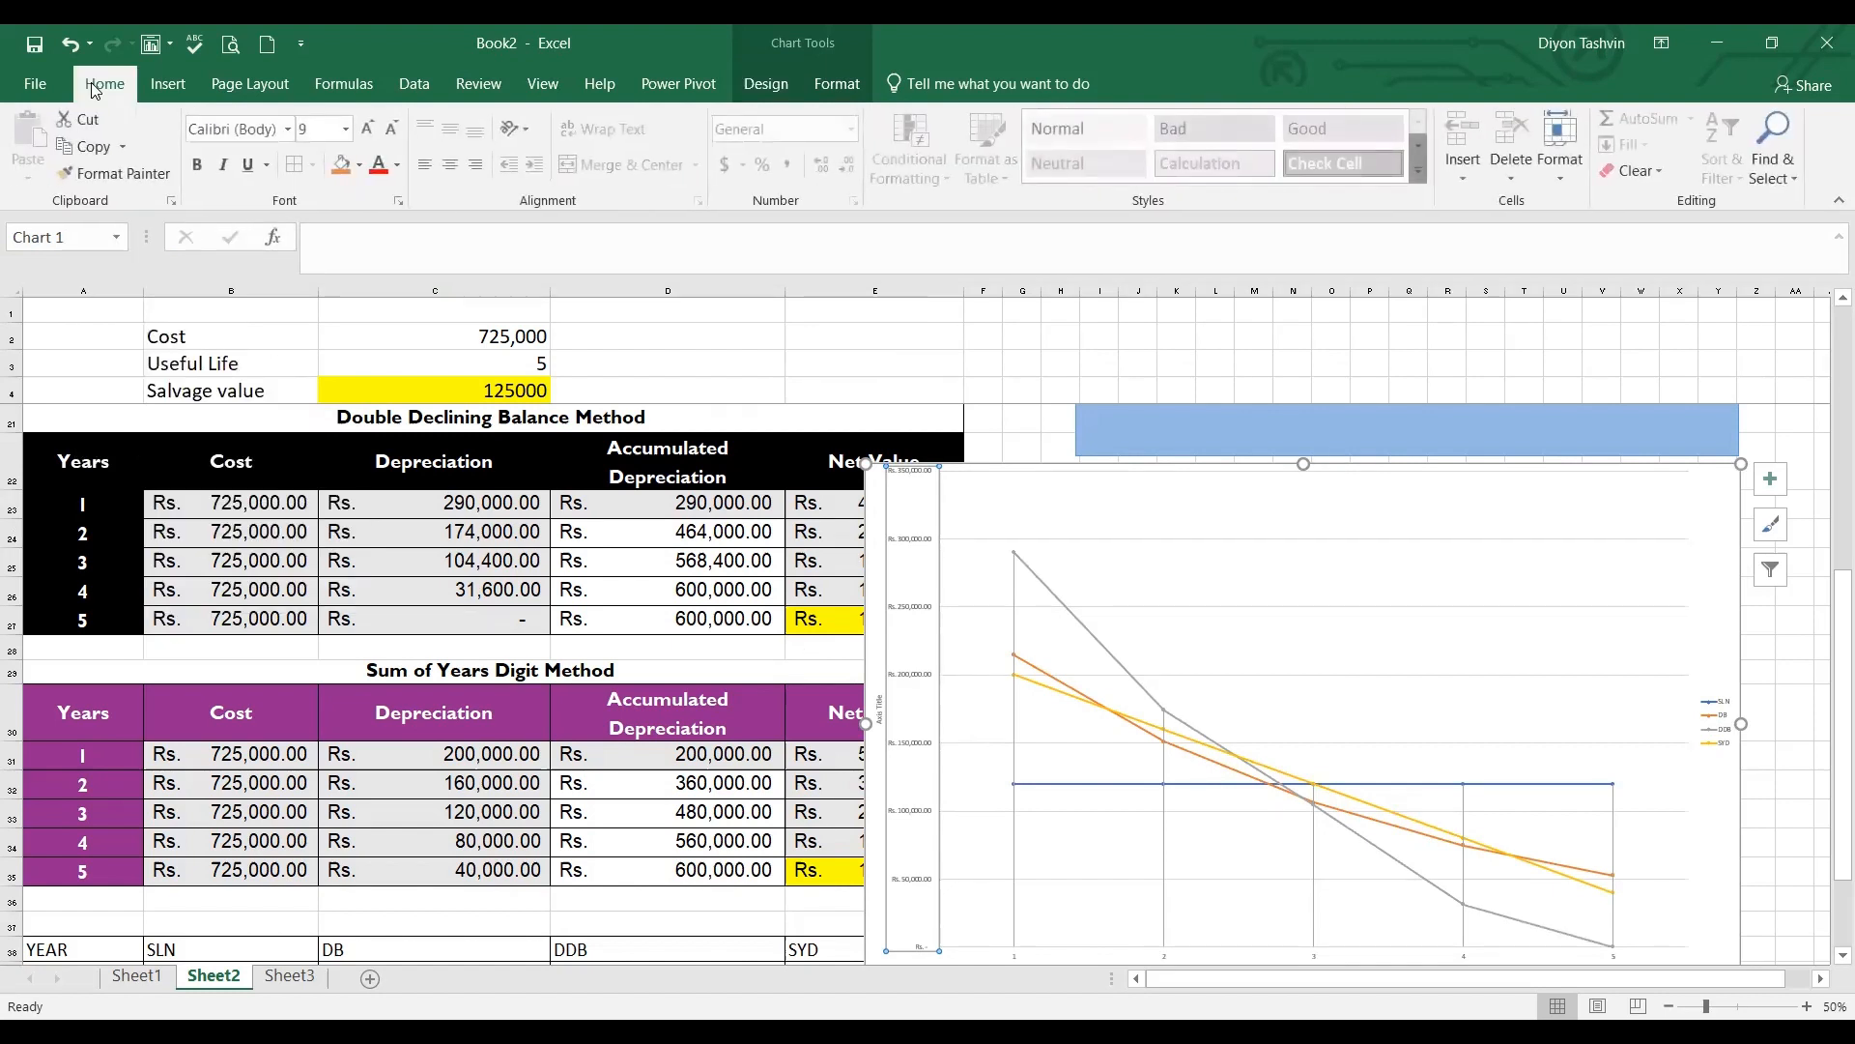
click(345, 130)
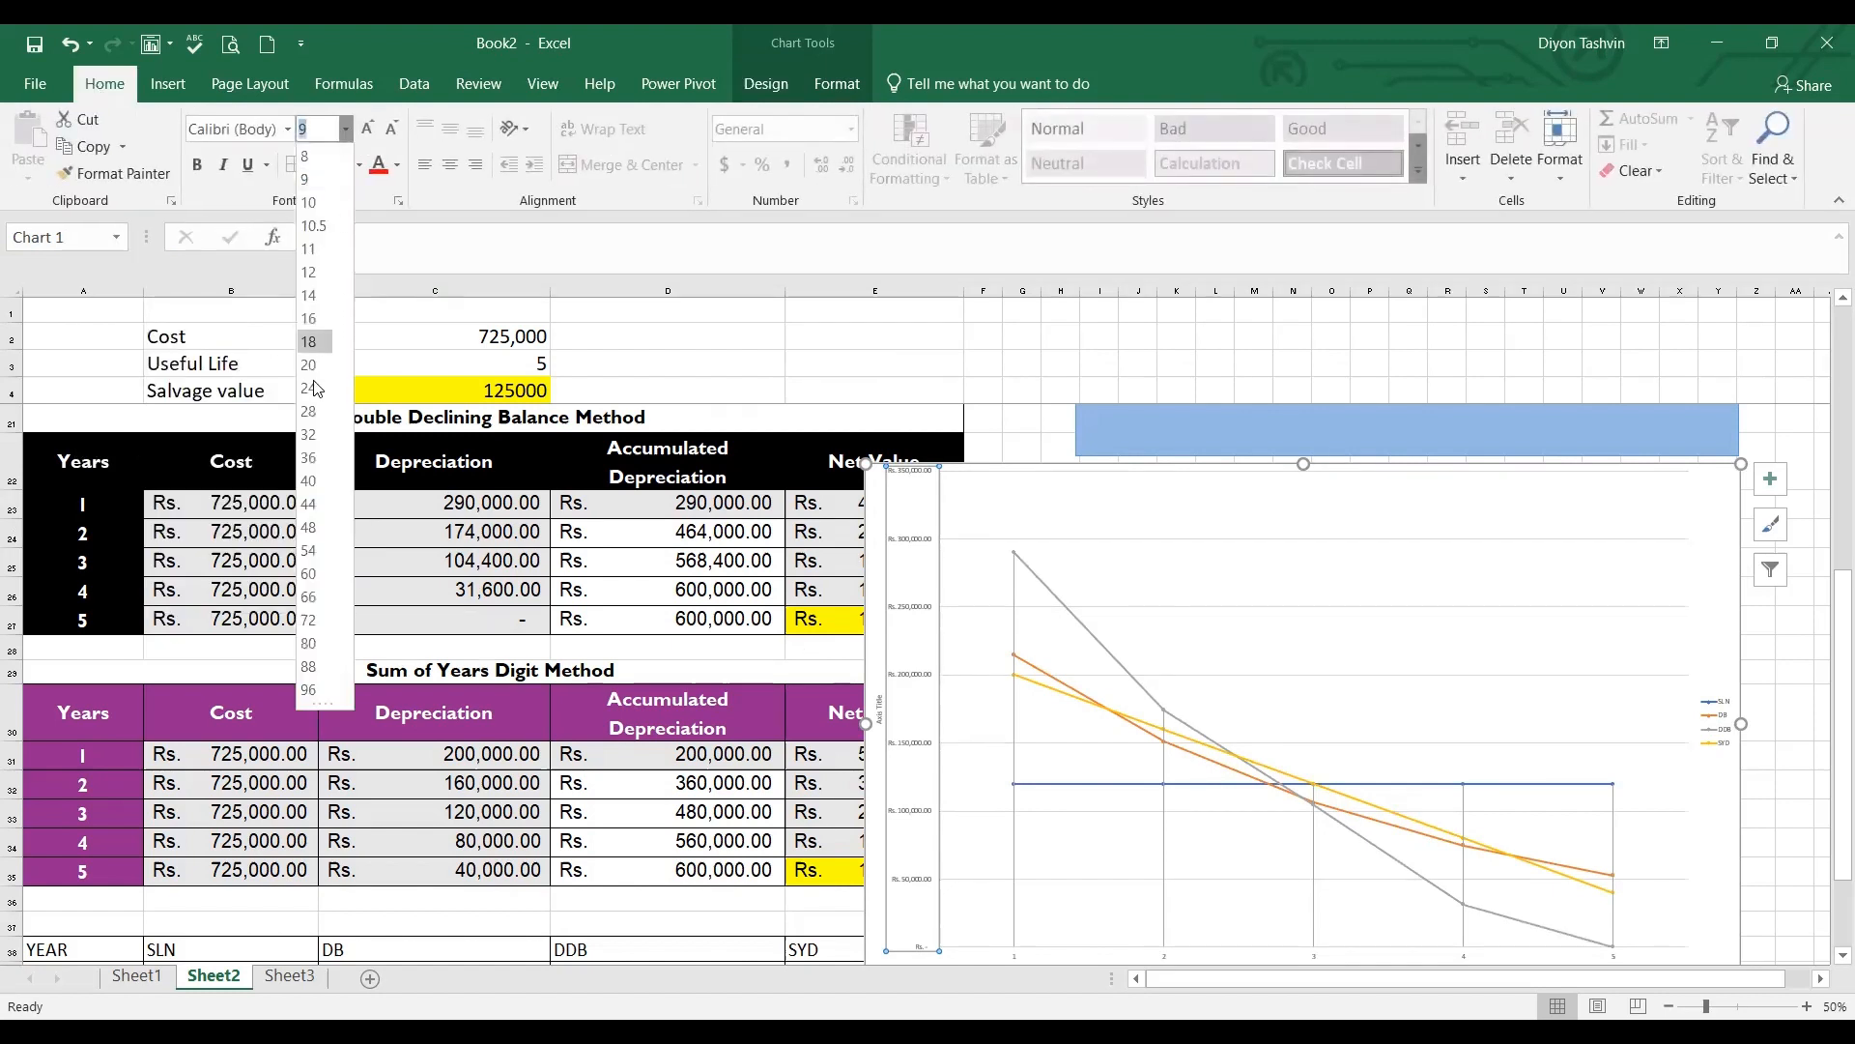
click(309, 412)
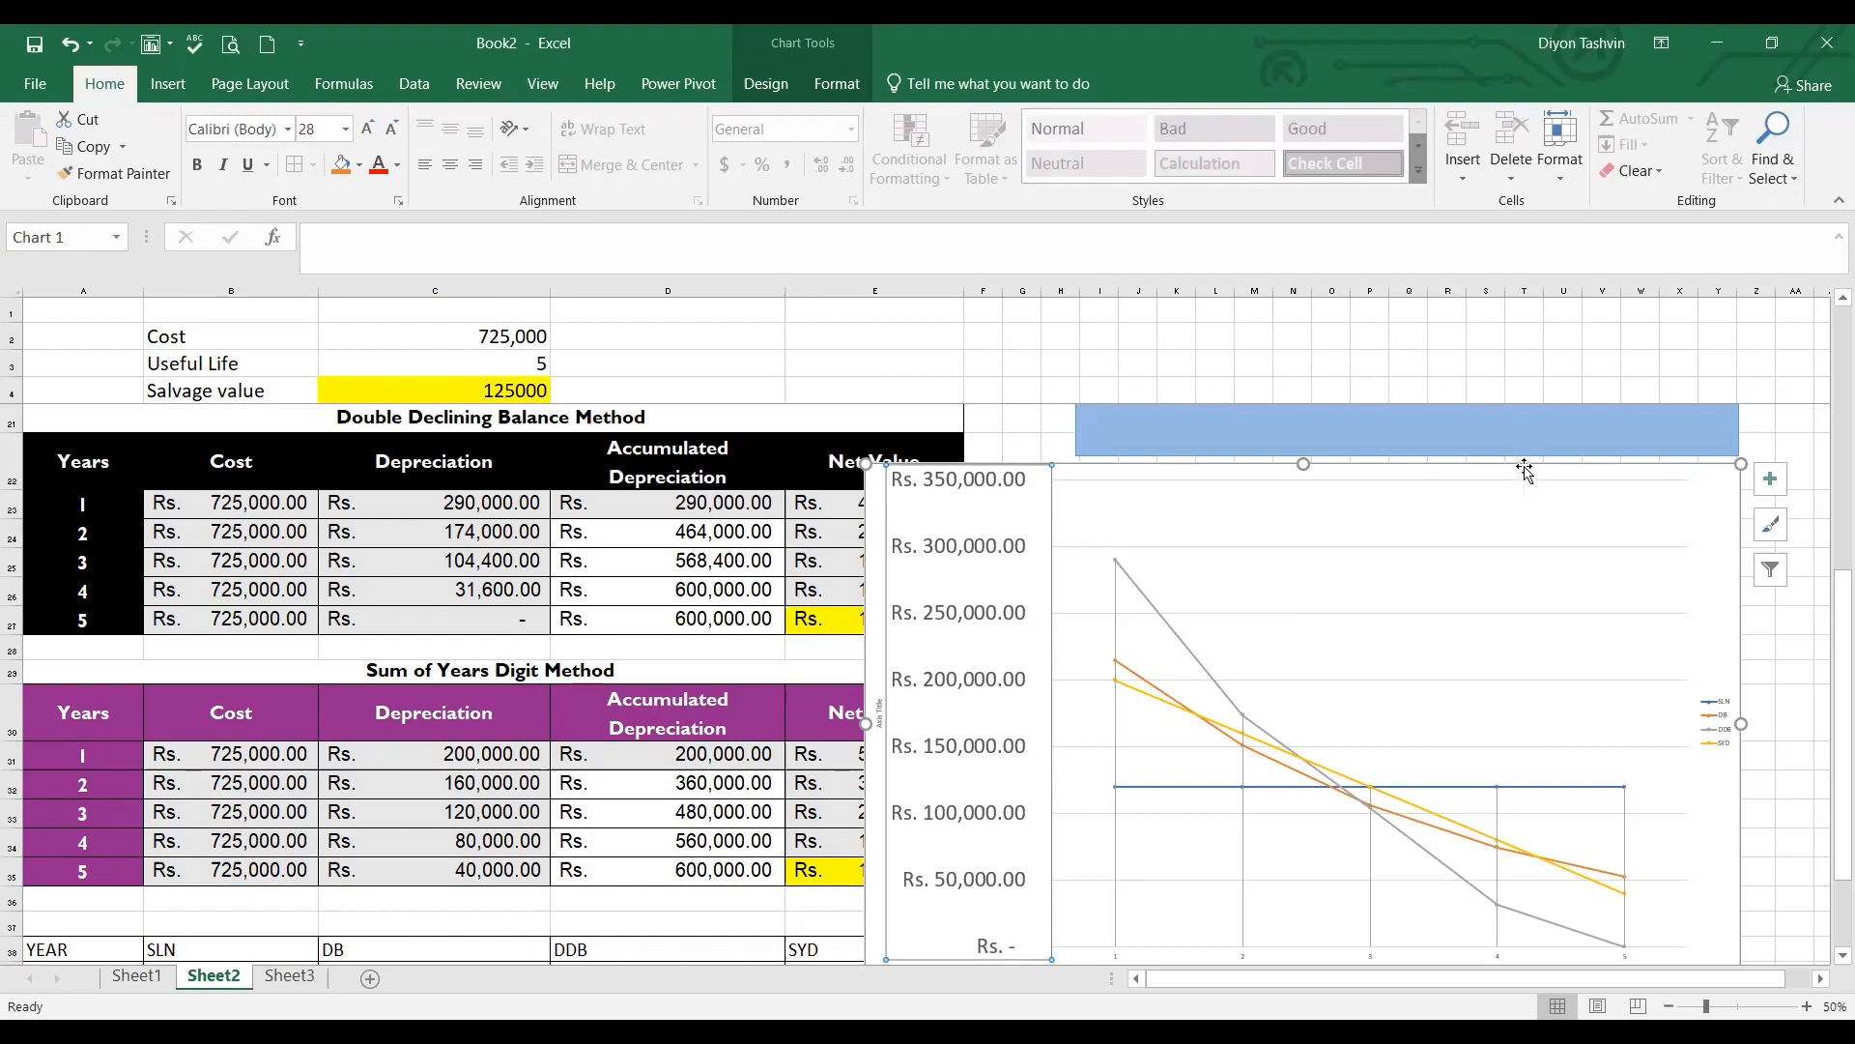
Shrink the chart and move it beside the Net Value column, and apply quick Layout 5 with a data table
mouse_move(1524, 466)
mouse_down()
mouse_move(1521, 331)
mouse_move(1499, 419)
mouse_move(1532, 505)
mouse_move(1533, 476)
mouse_up()
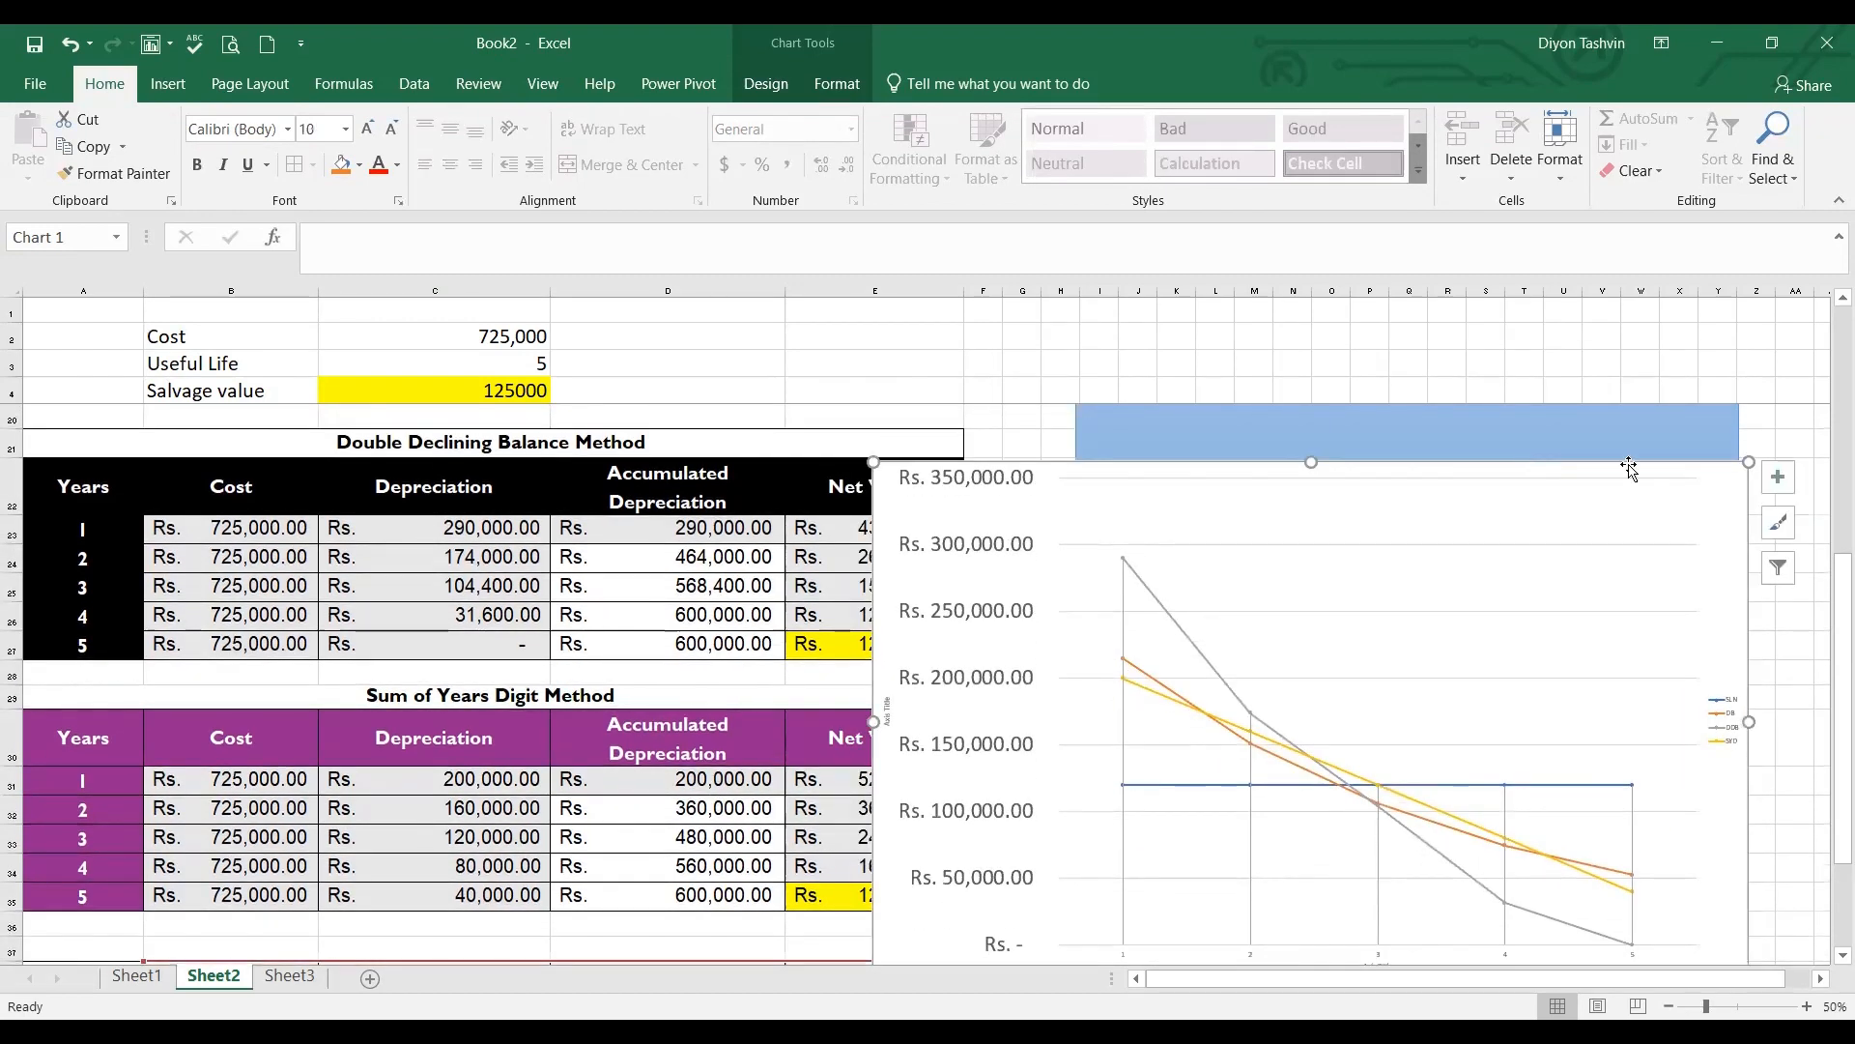
mouse_move(1737, 466)
mouse_down()
mouse_move(1682, 540)
mouse_move(1673, 468)
mouse_move(1730, 418)
mouse_move(1698, 390)
mouse_move(1680, 538)
mouse_move(1709, 485)
mouse_up()
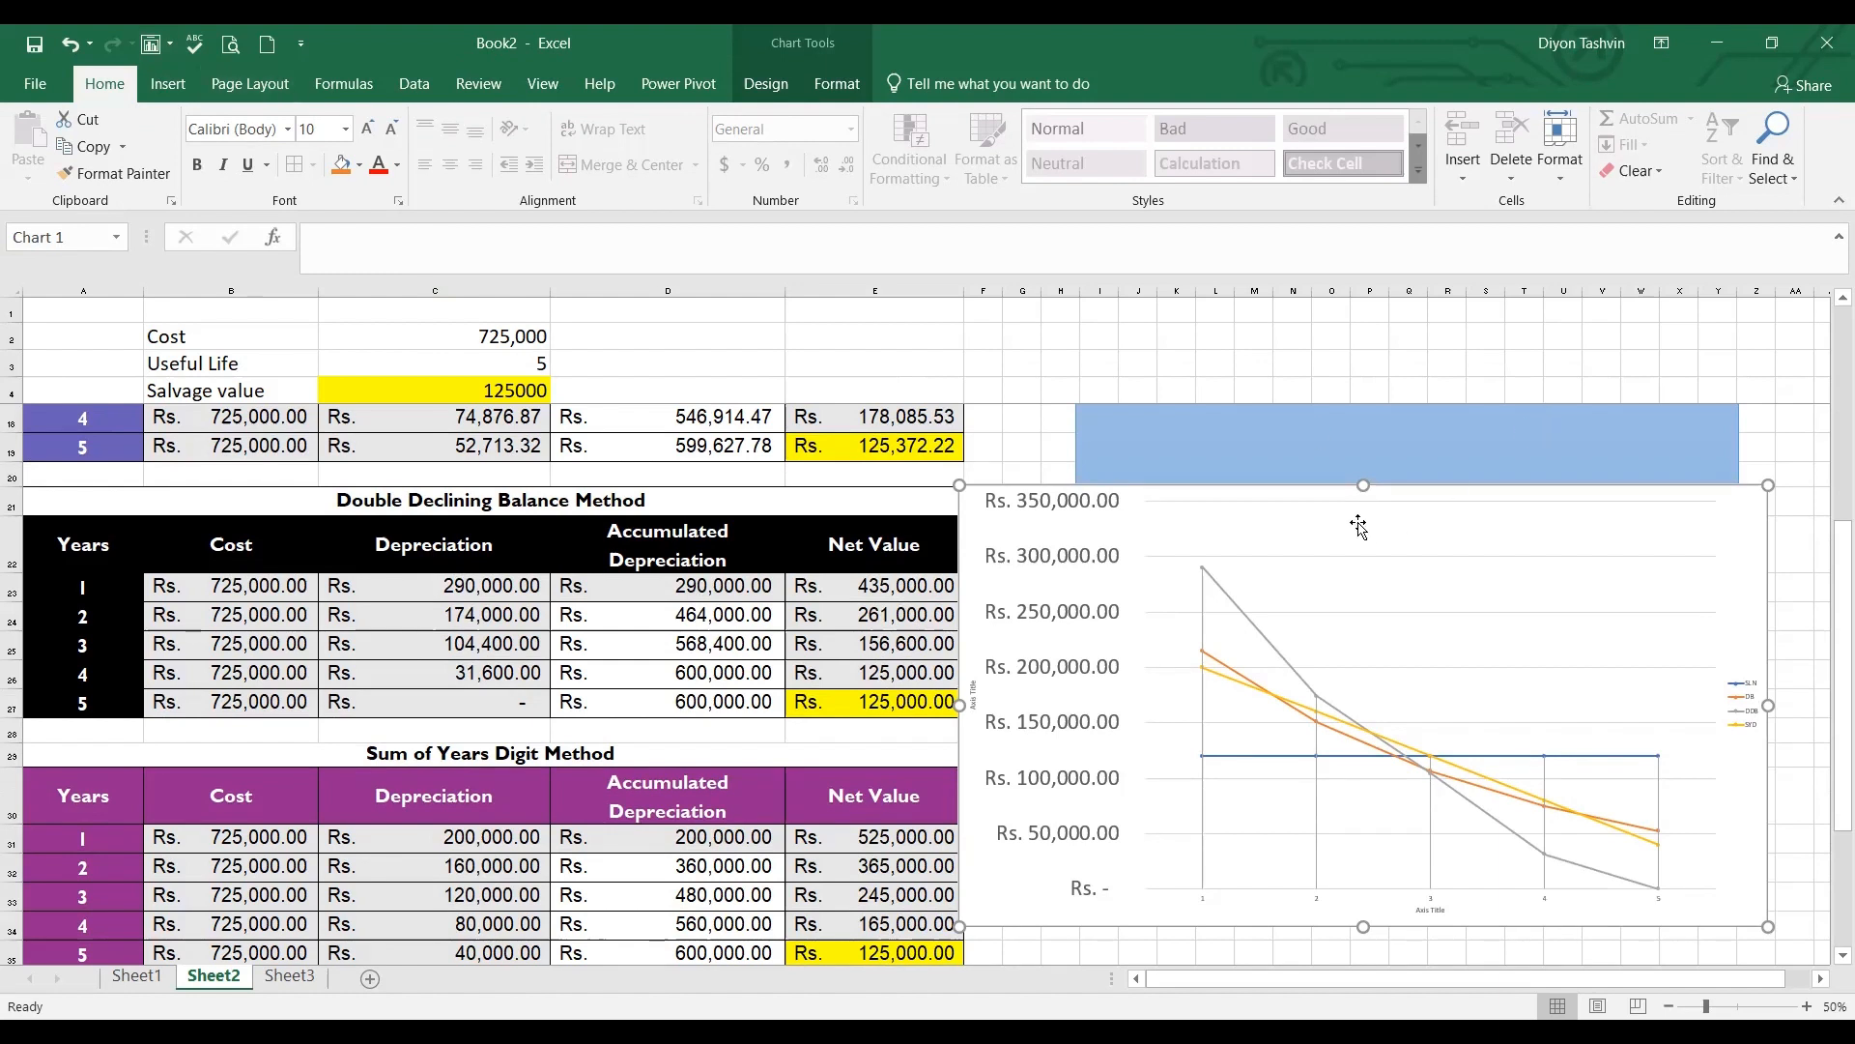
click(765, 83)
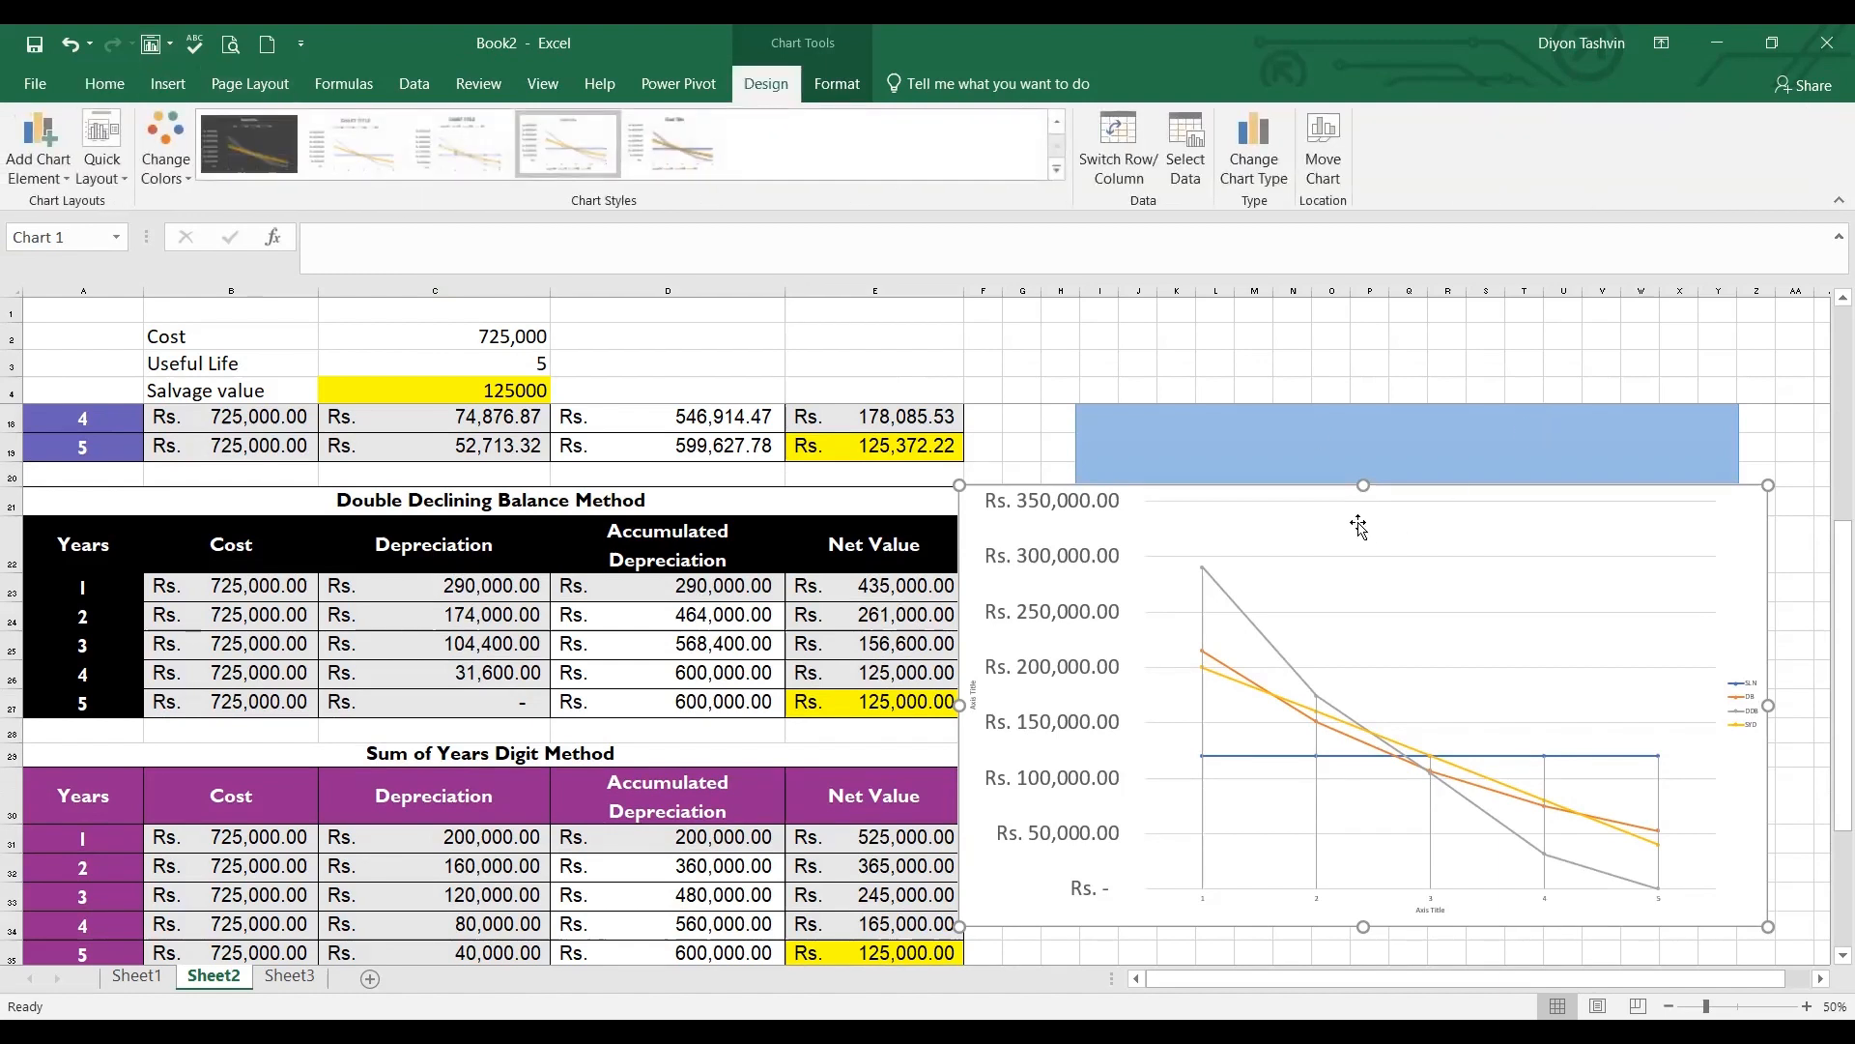
click(102, 155)
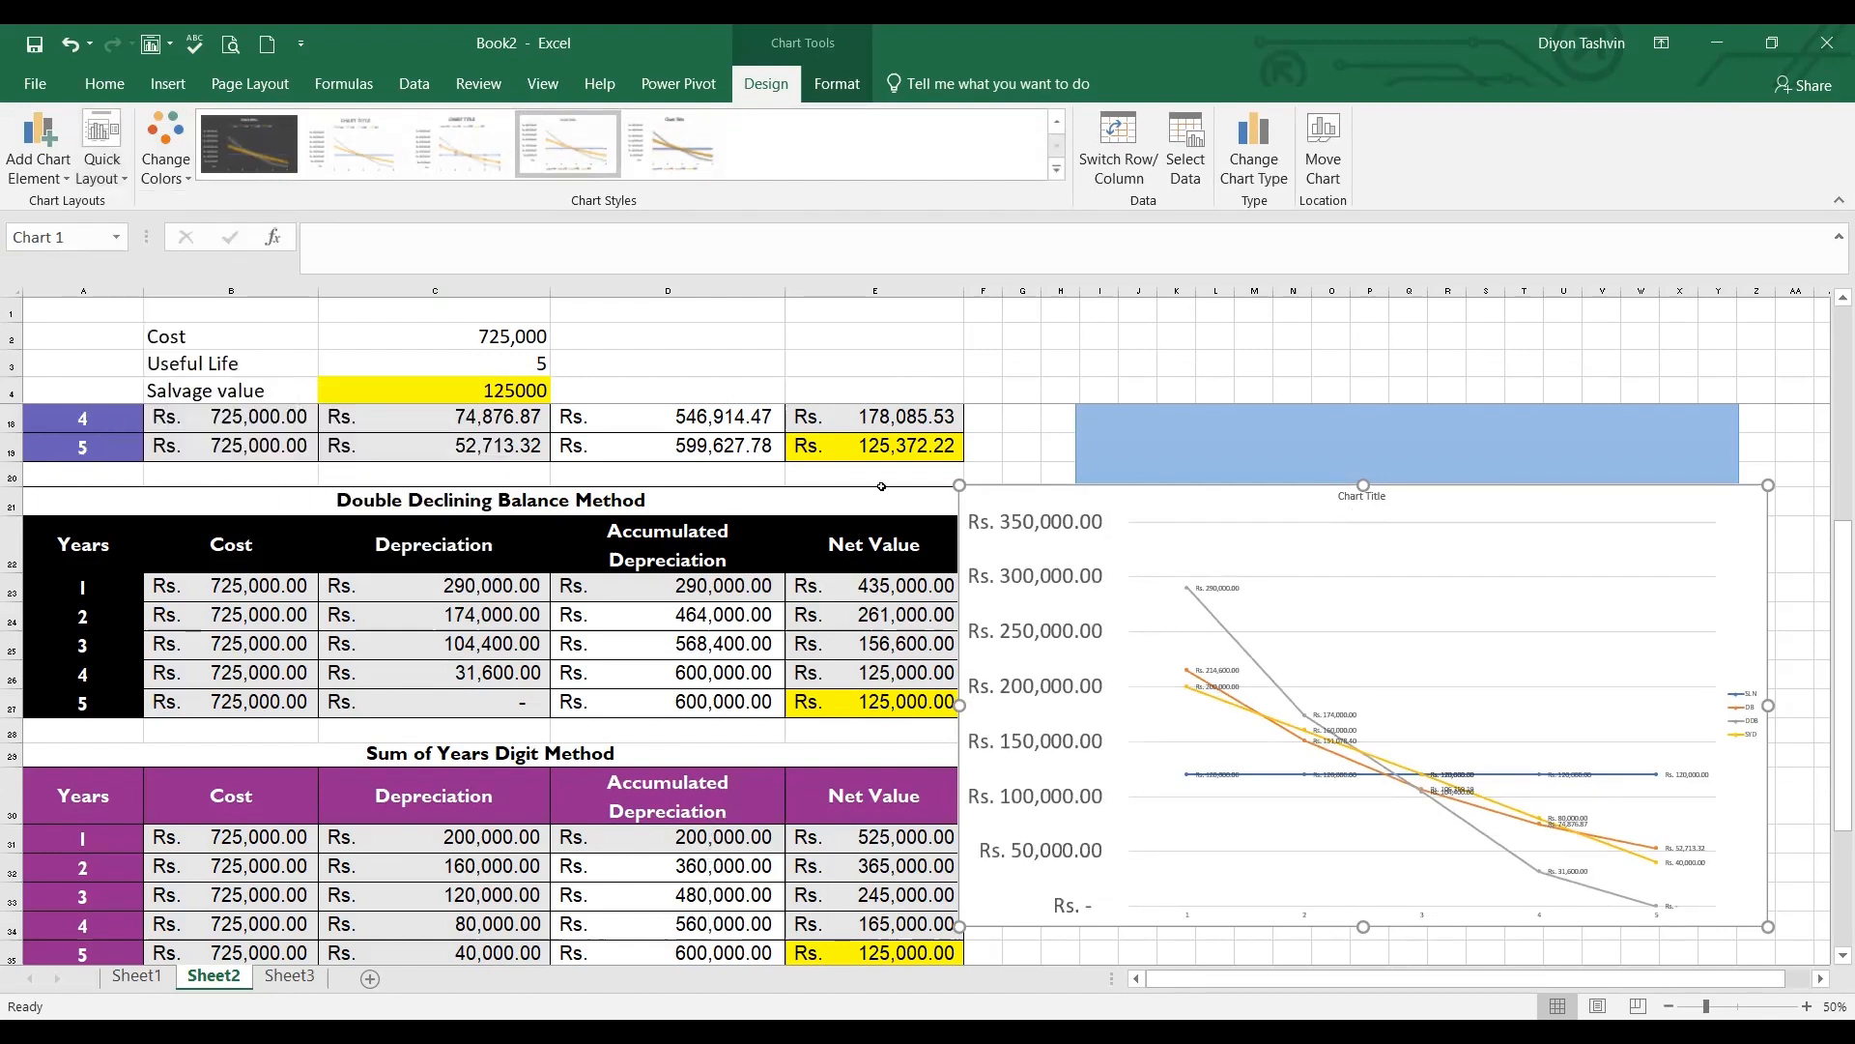
click(127, 186)
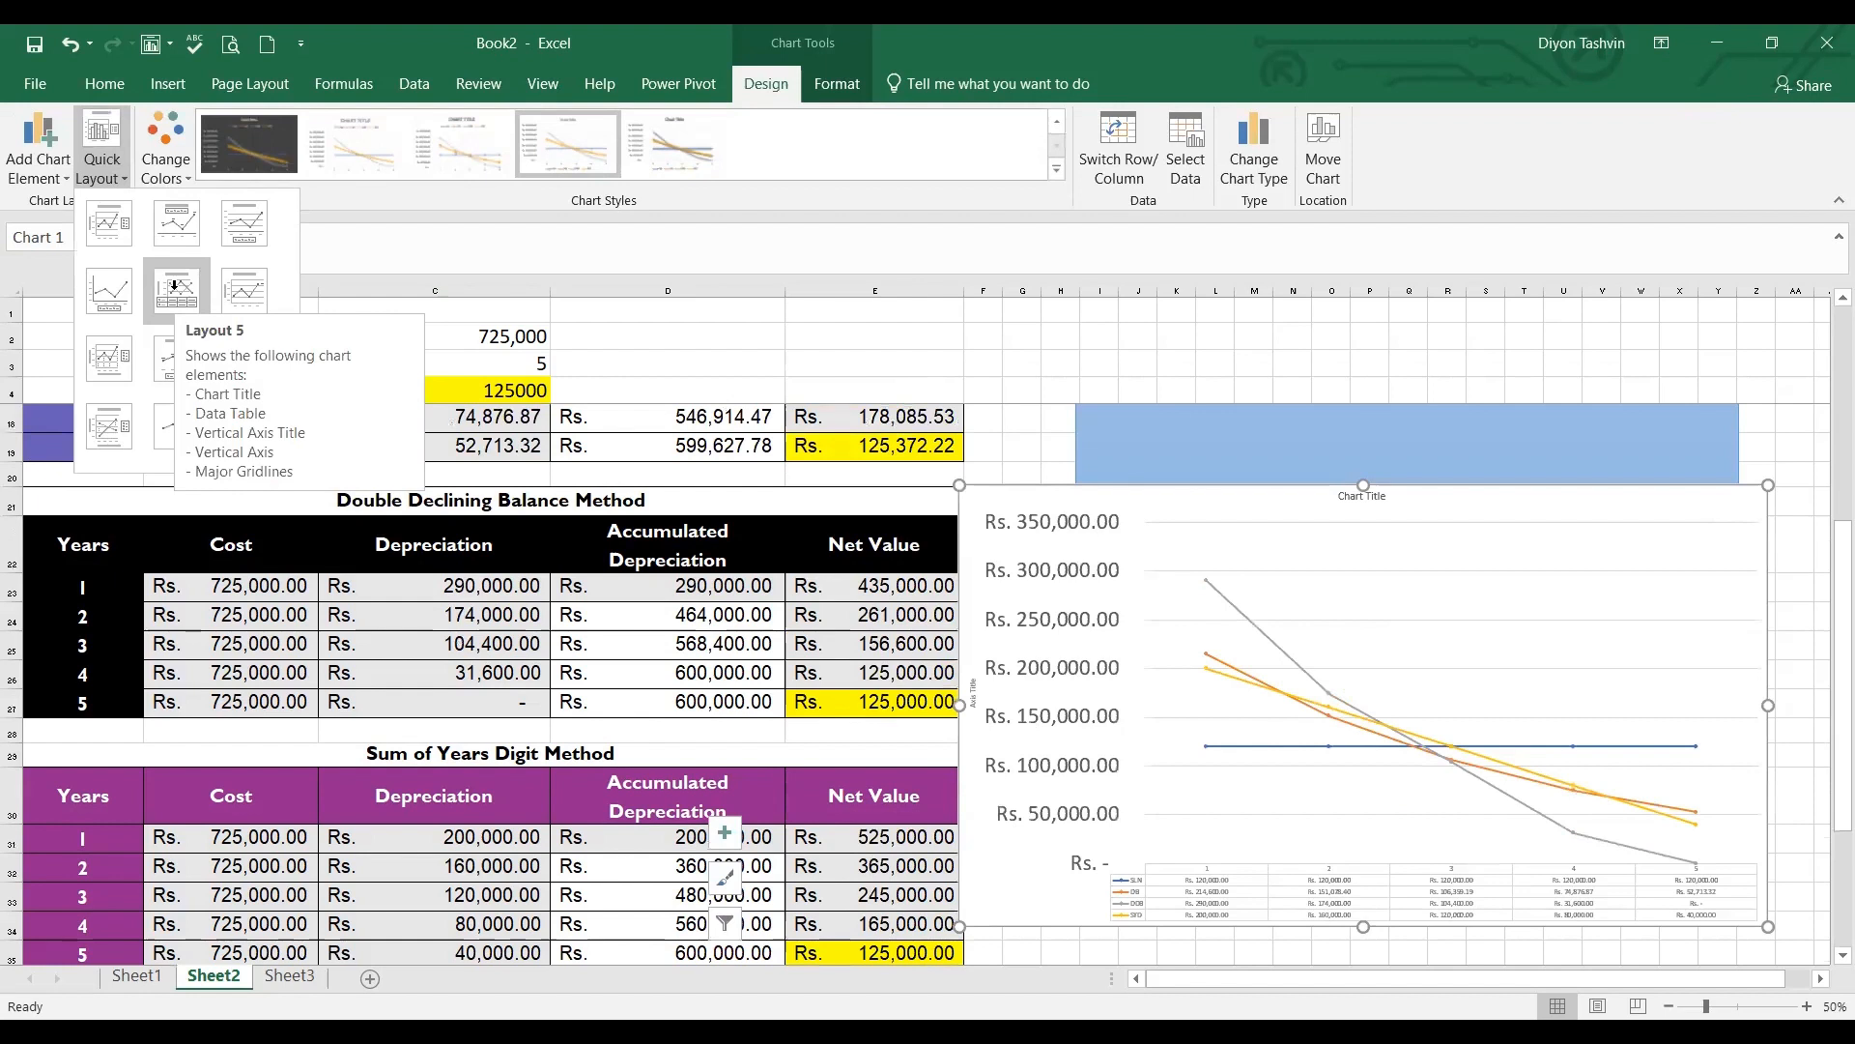
click(175, 286)
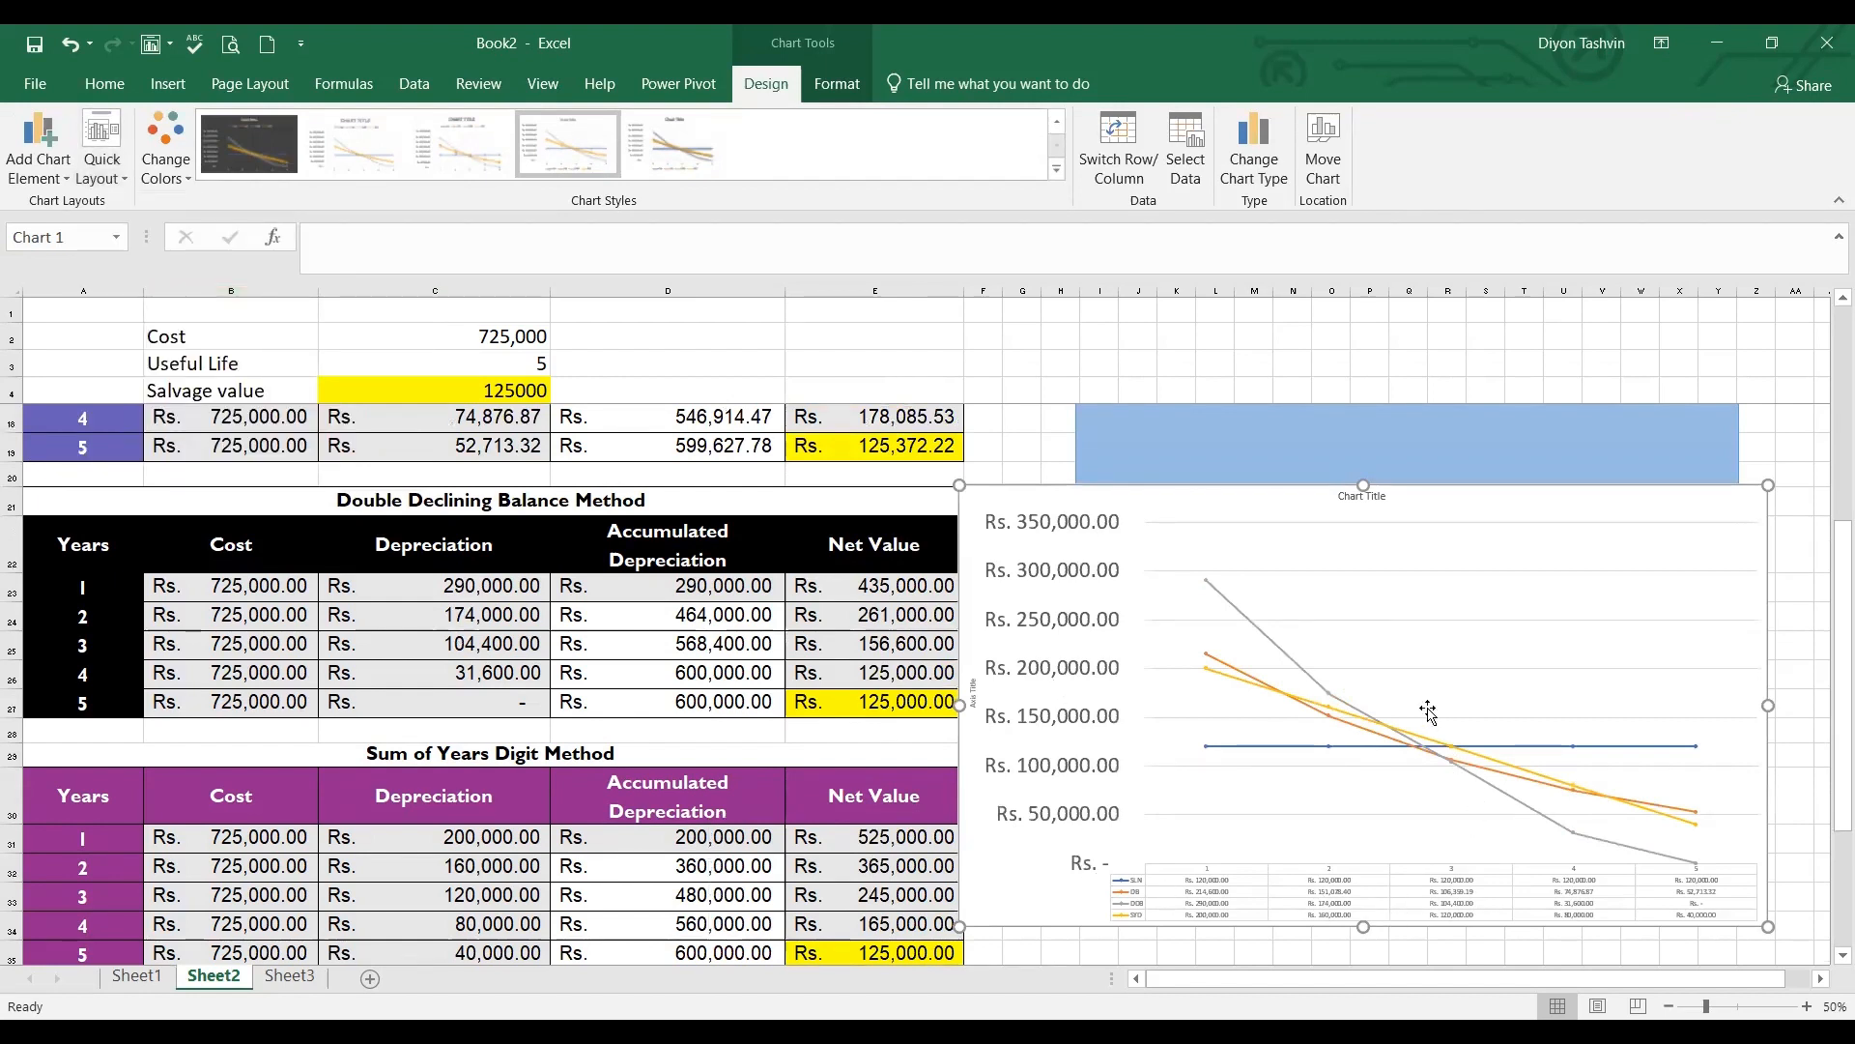
Change the chart title to "DEPRECIATION-METHODS" and close the title formatting pane
double_click(1340, 499)
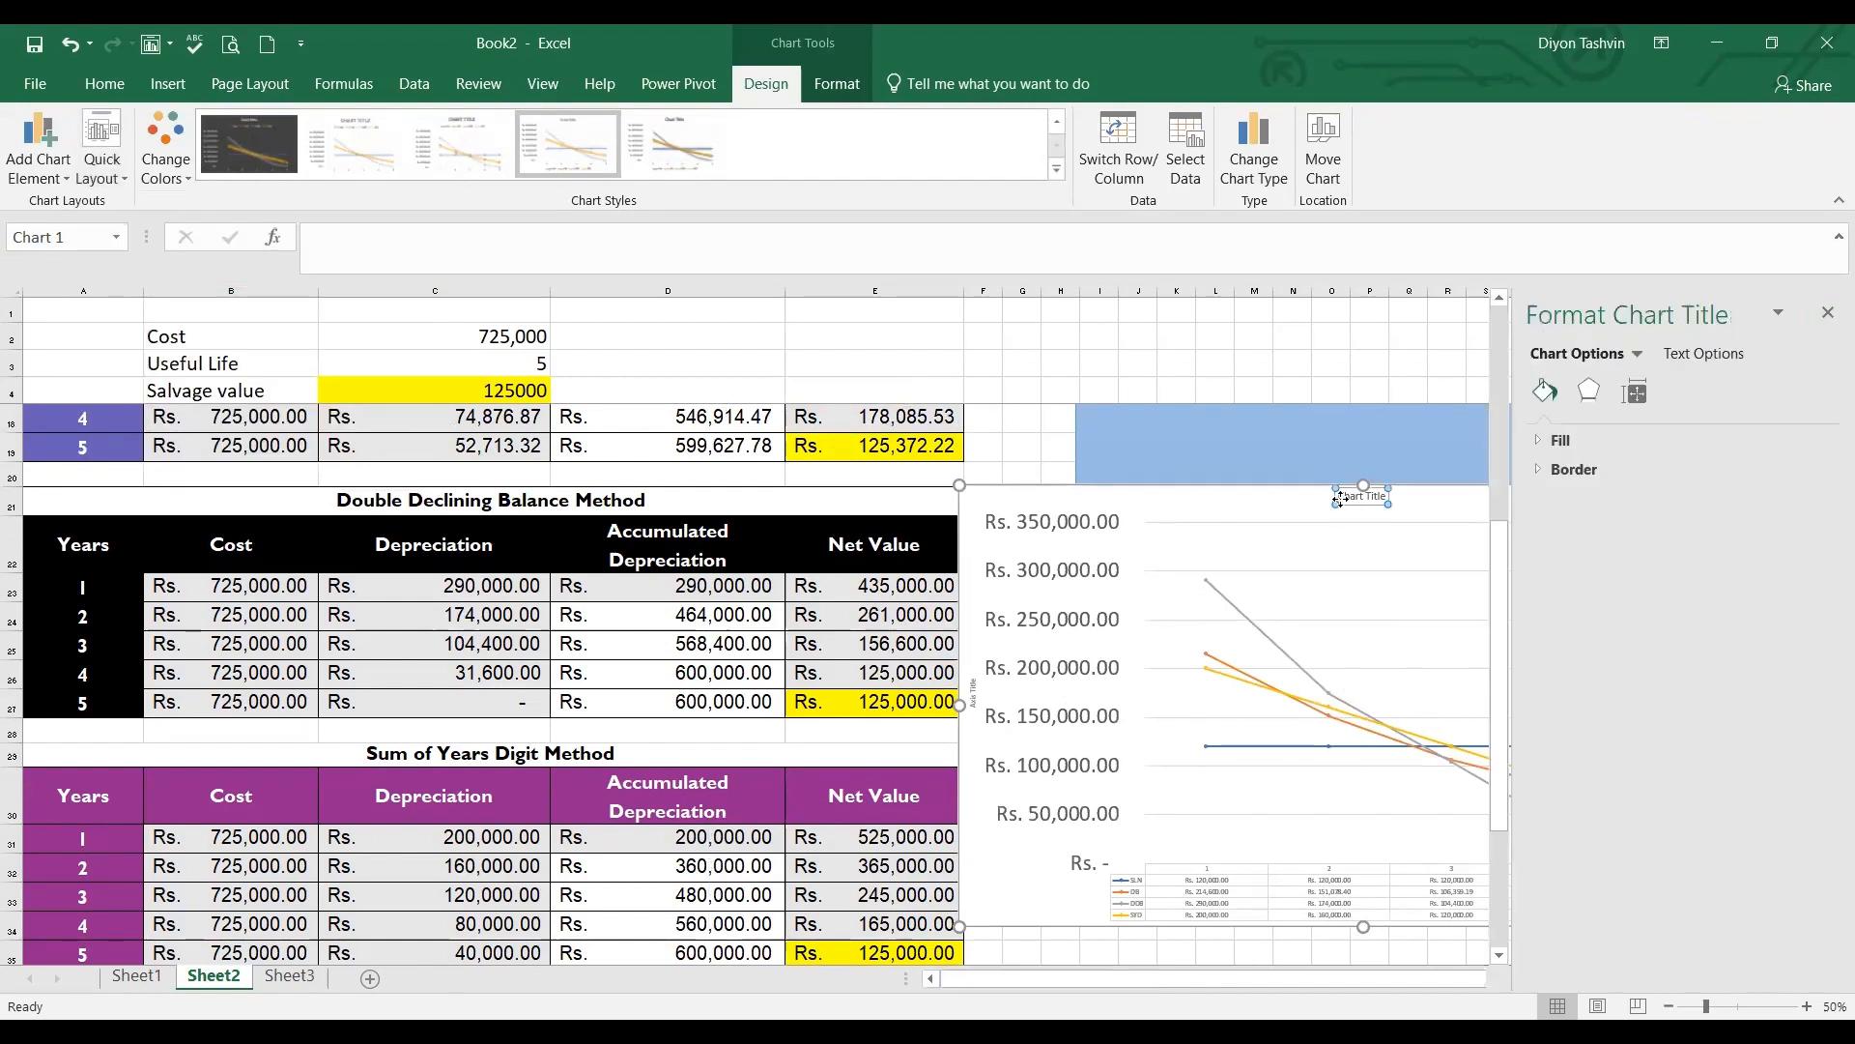
drag(1341, 496, 1459, 496)
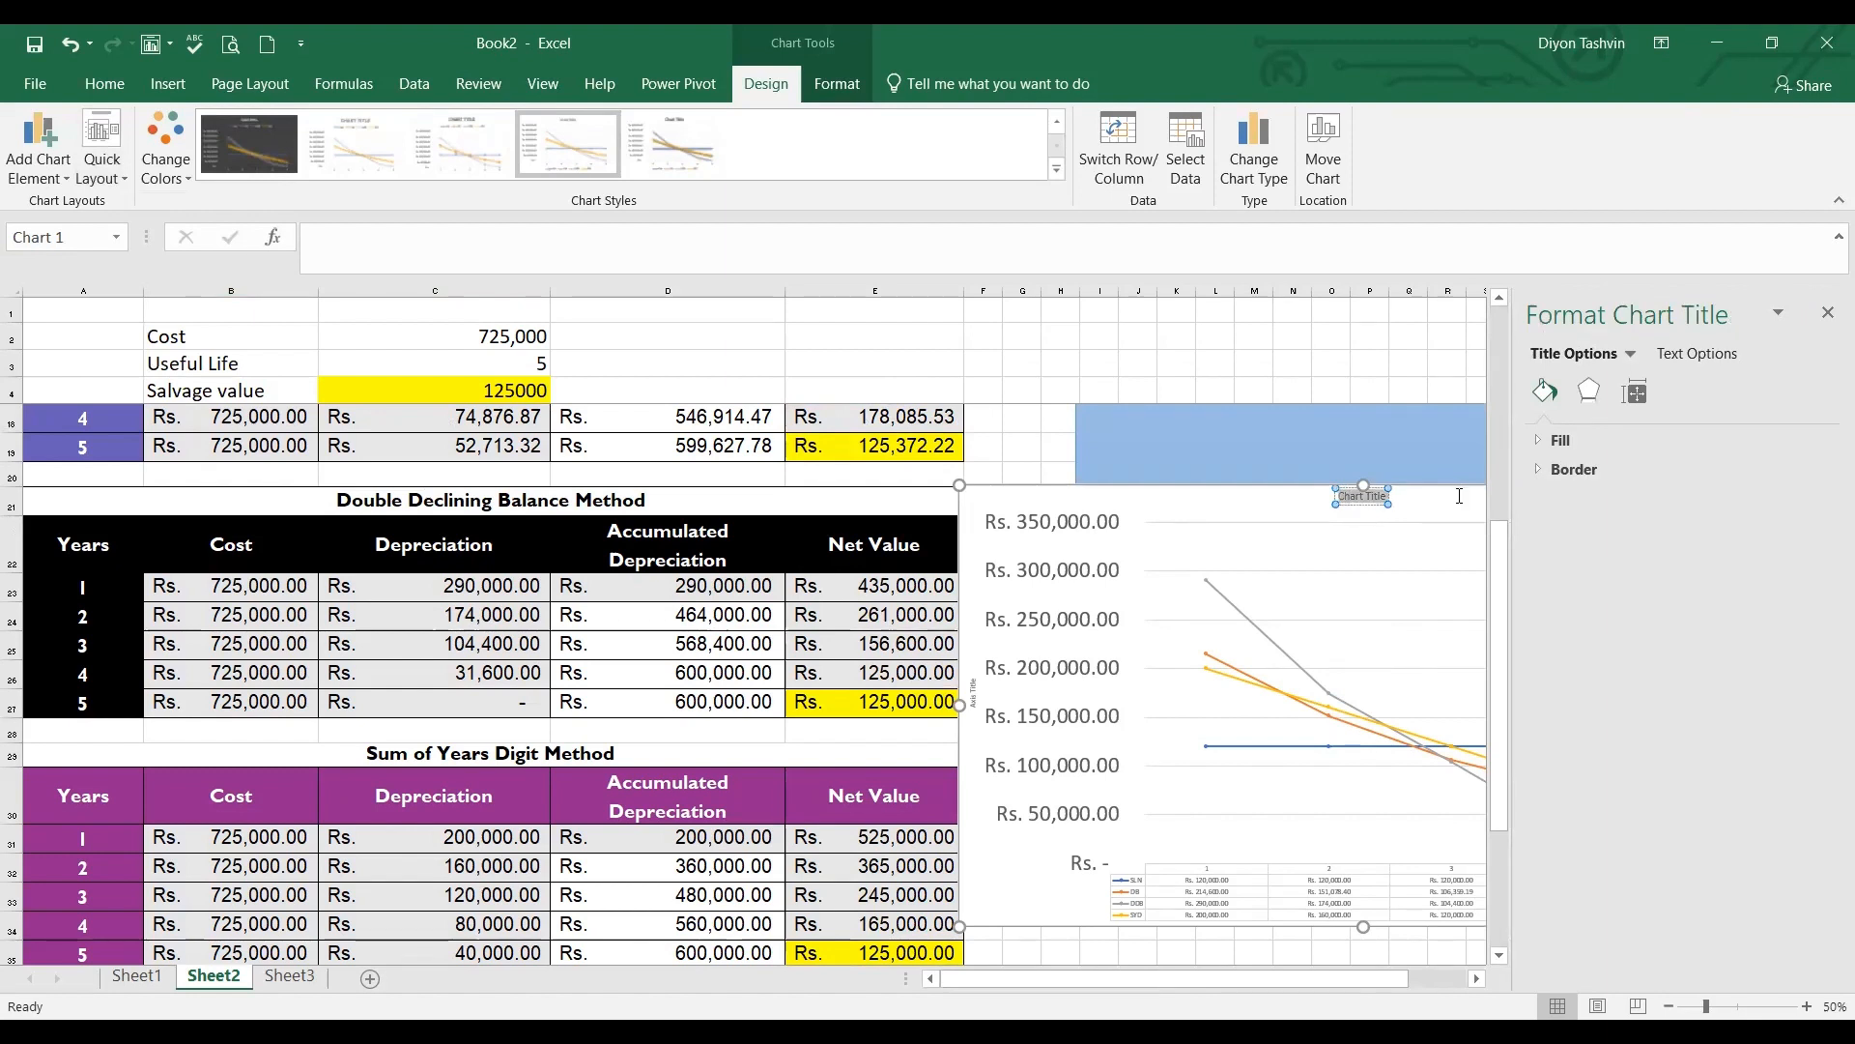
text(DE)
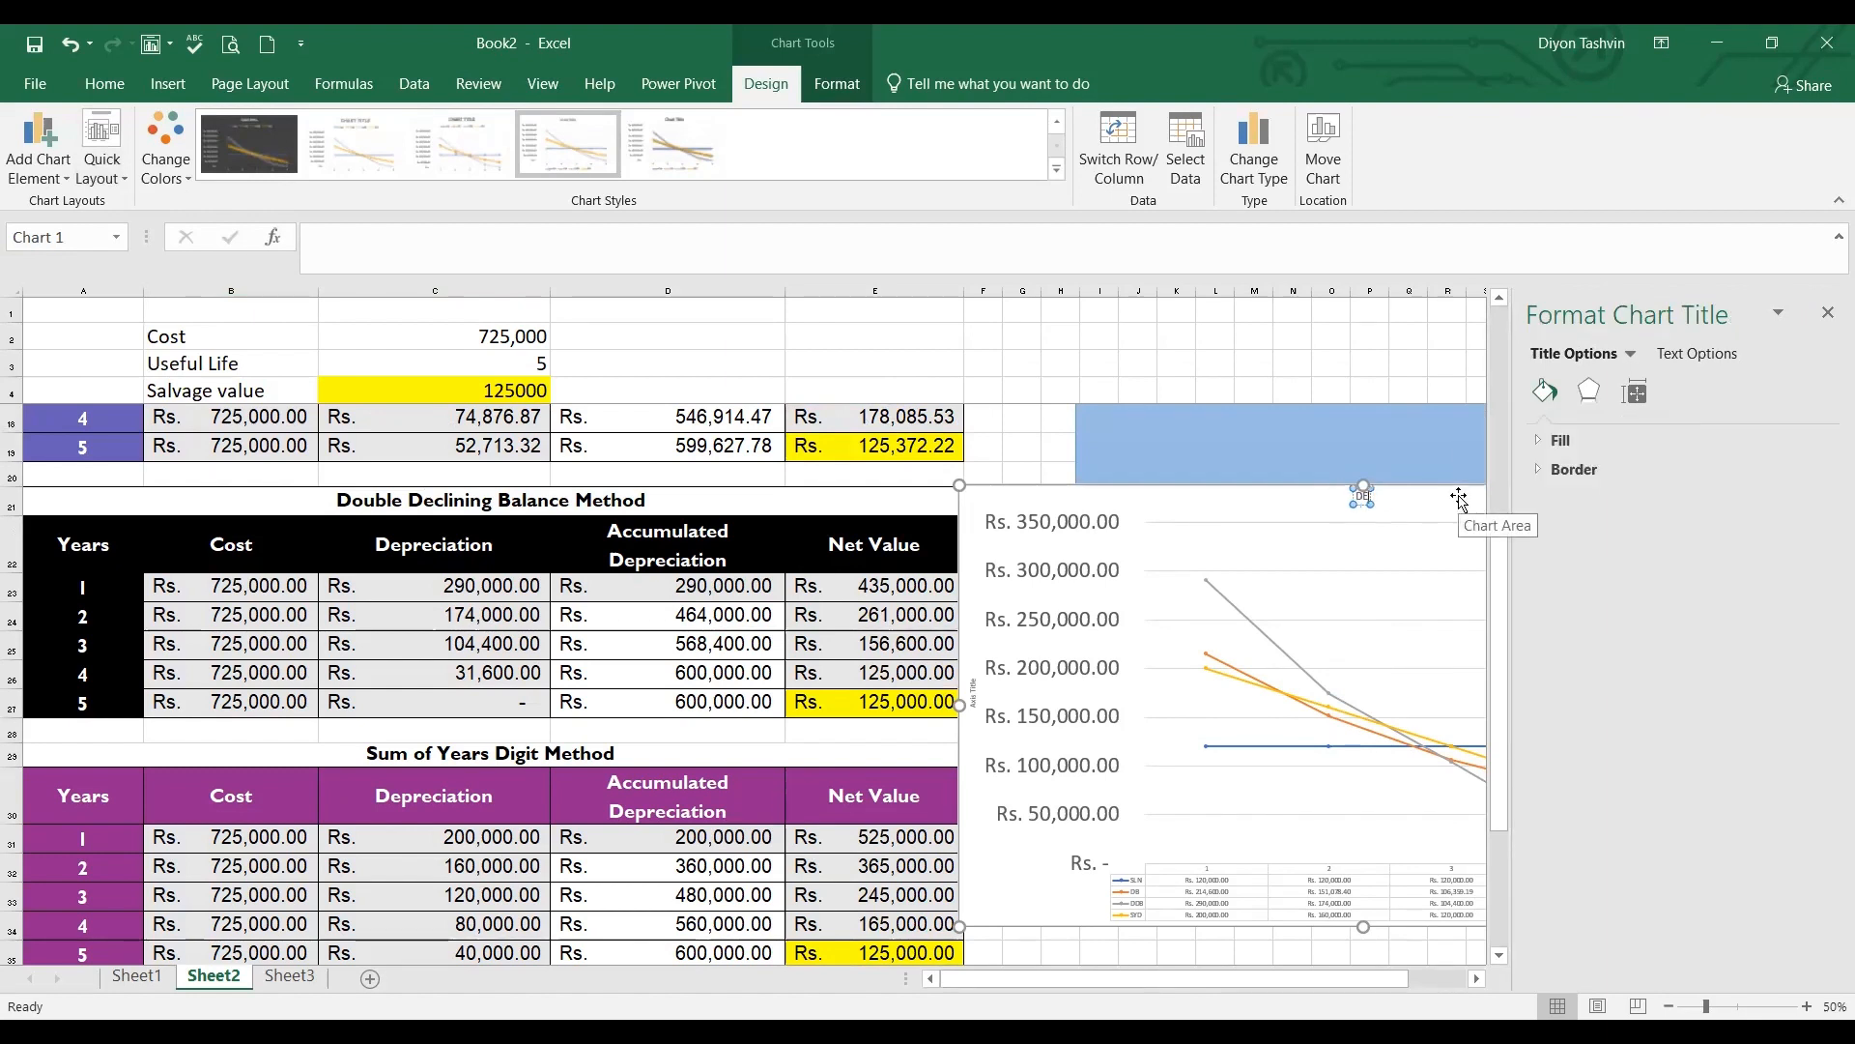
text(PRECIATION METHODS)
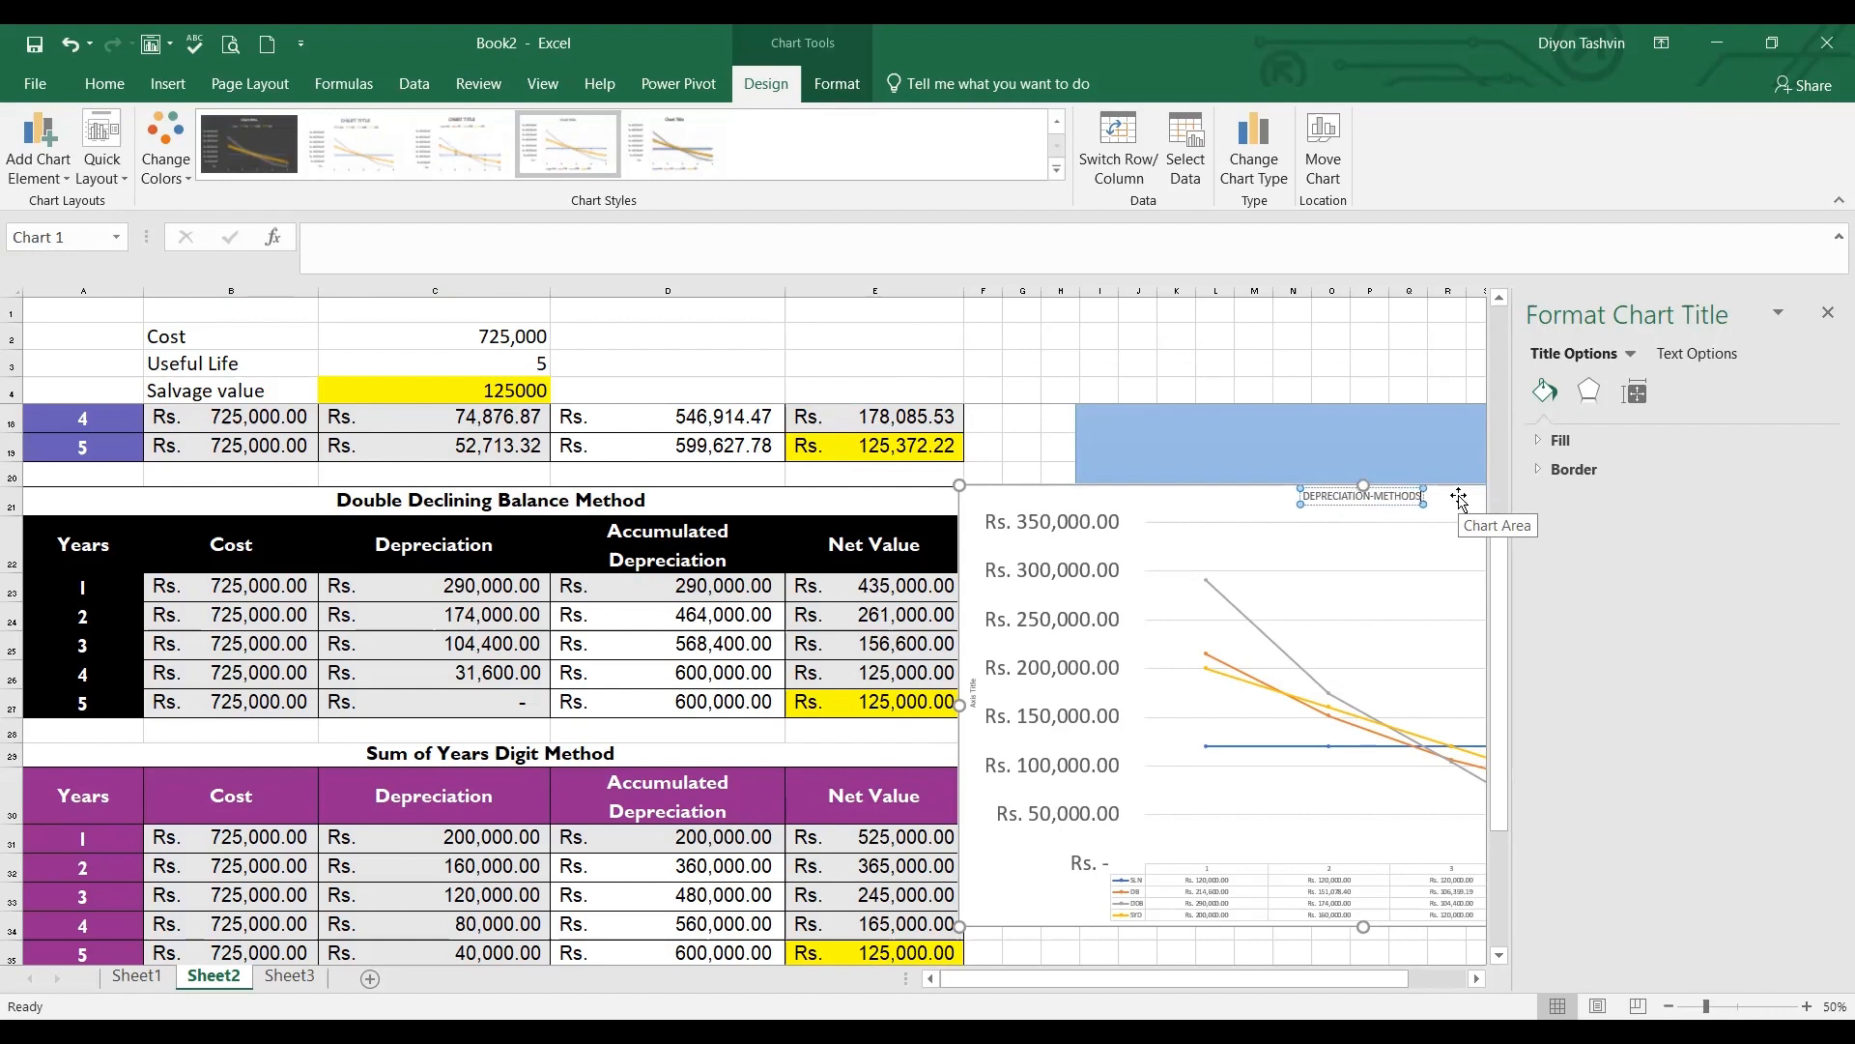
click(1827, 313)
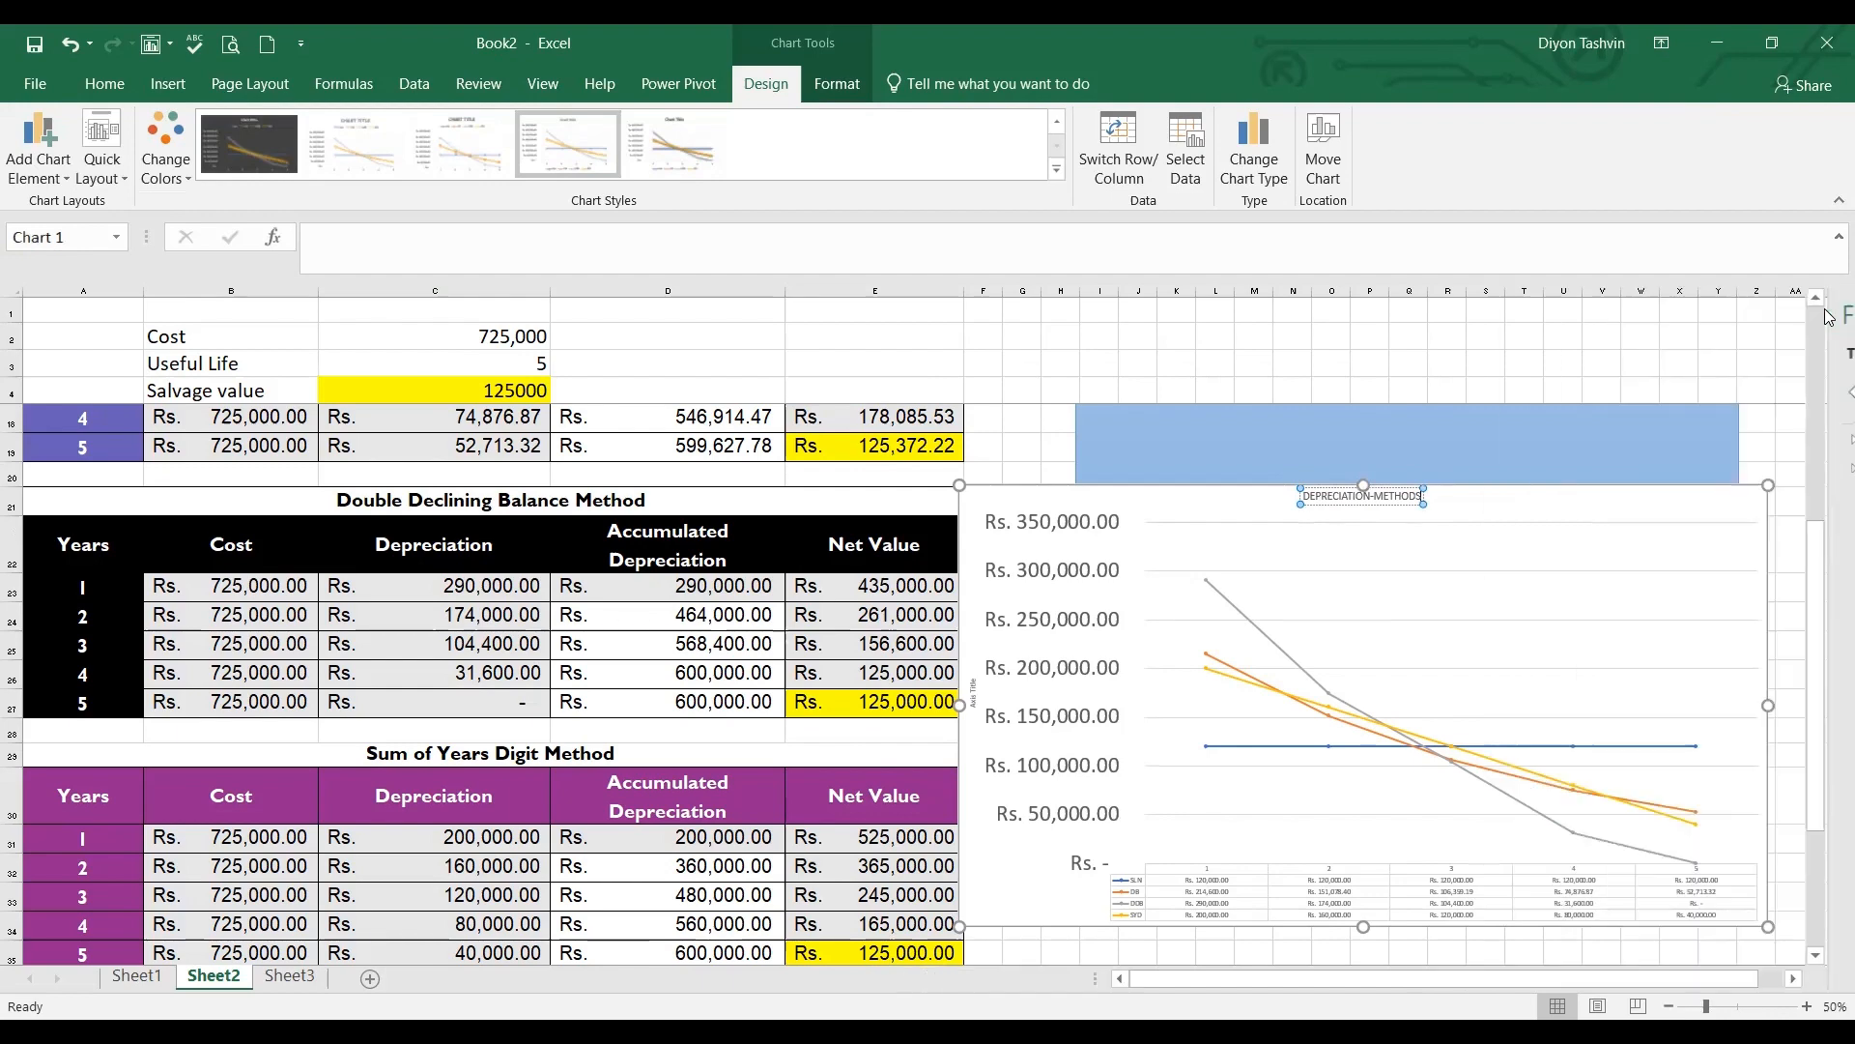
Make the whole chart title bold and enlarge it to font size 44
click(103, 84)
click(197, 165)
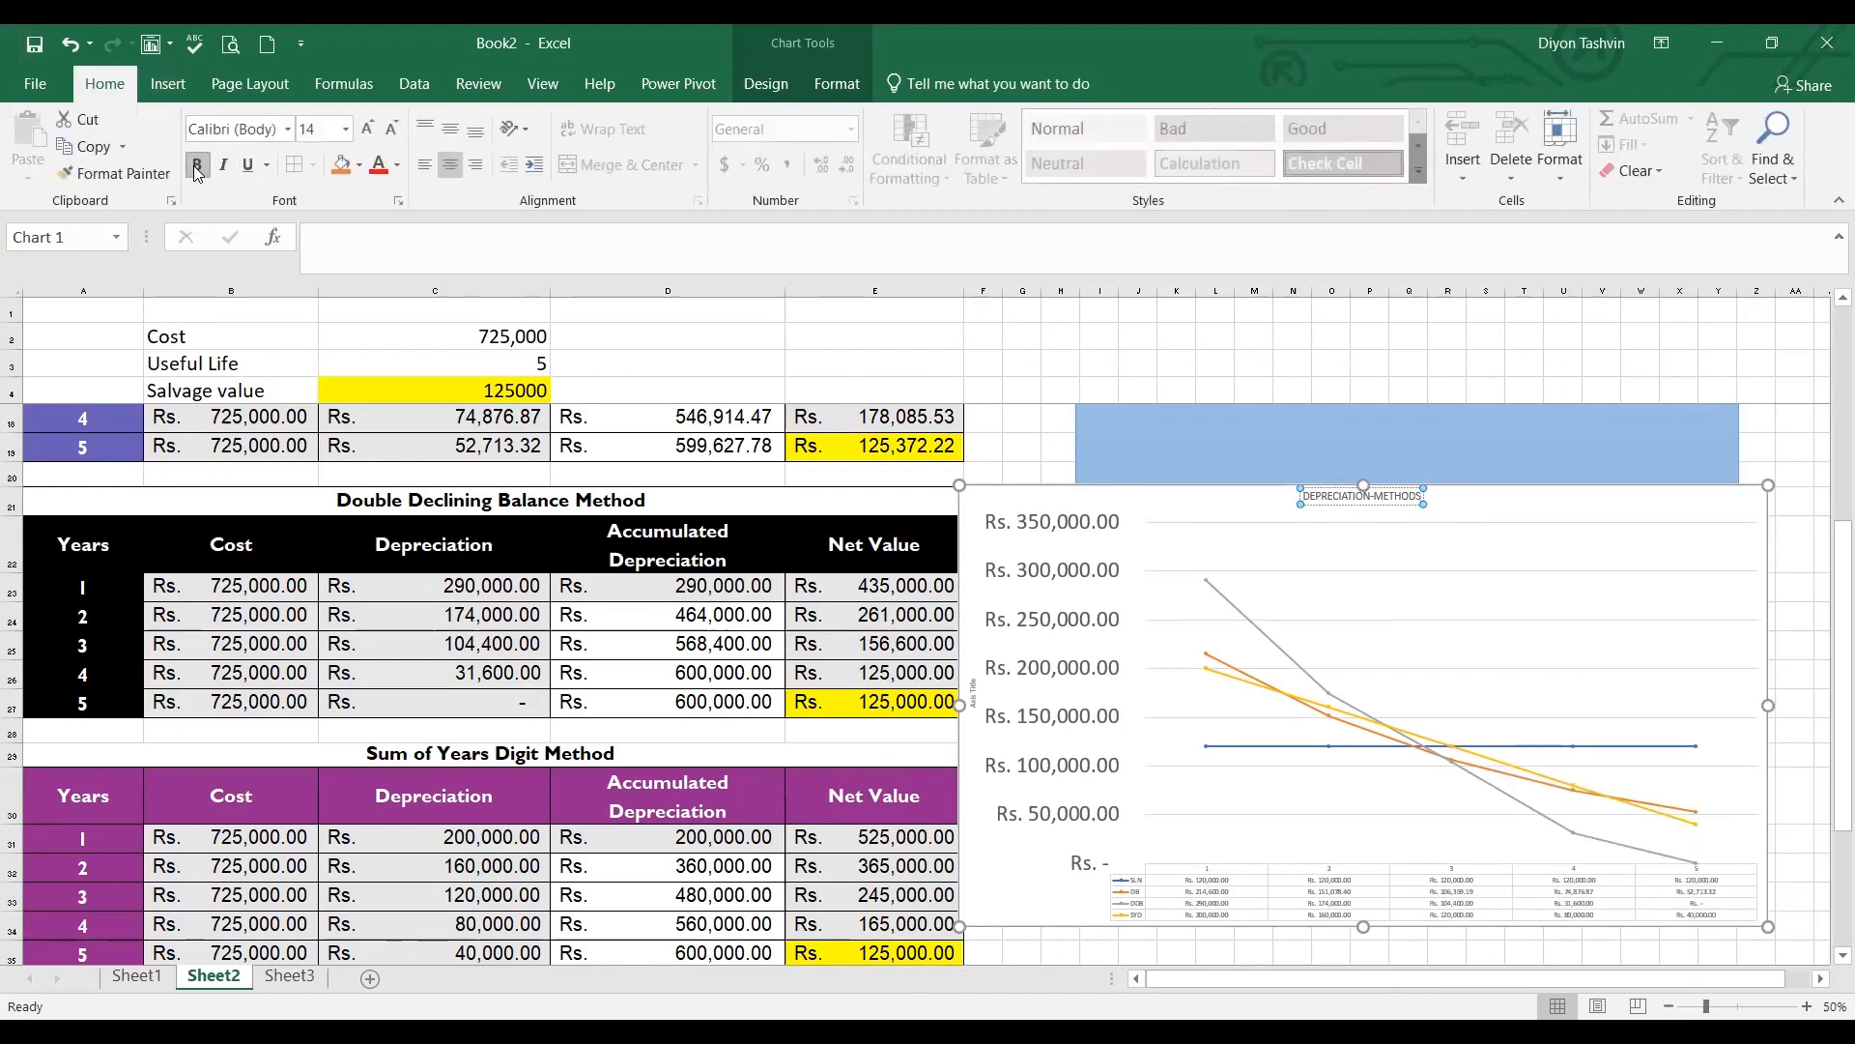
drag(1310, 494, 1475, 493)
key(ctrl+b)
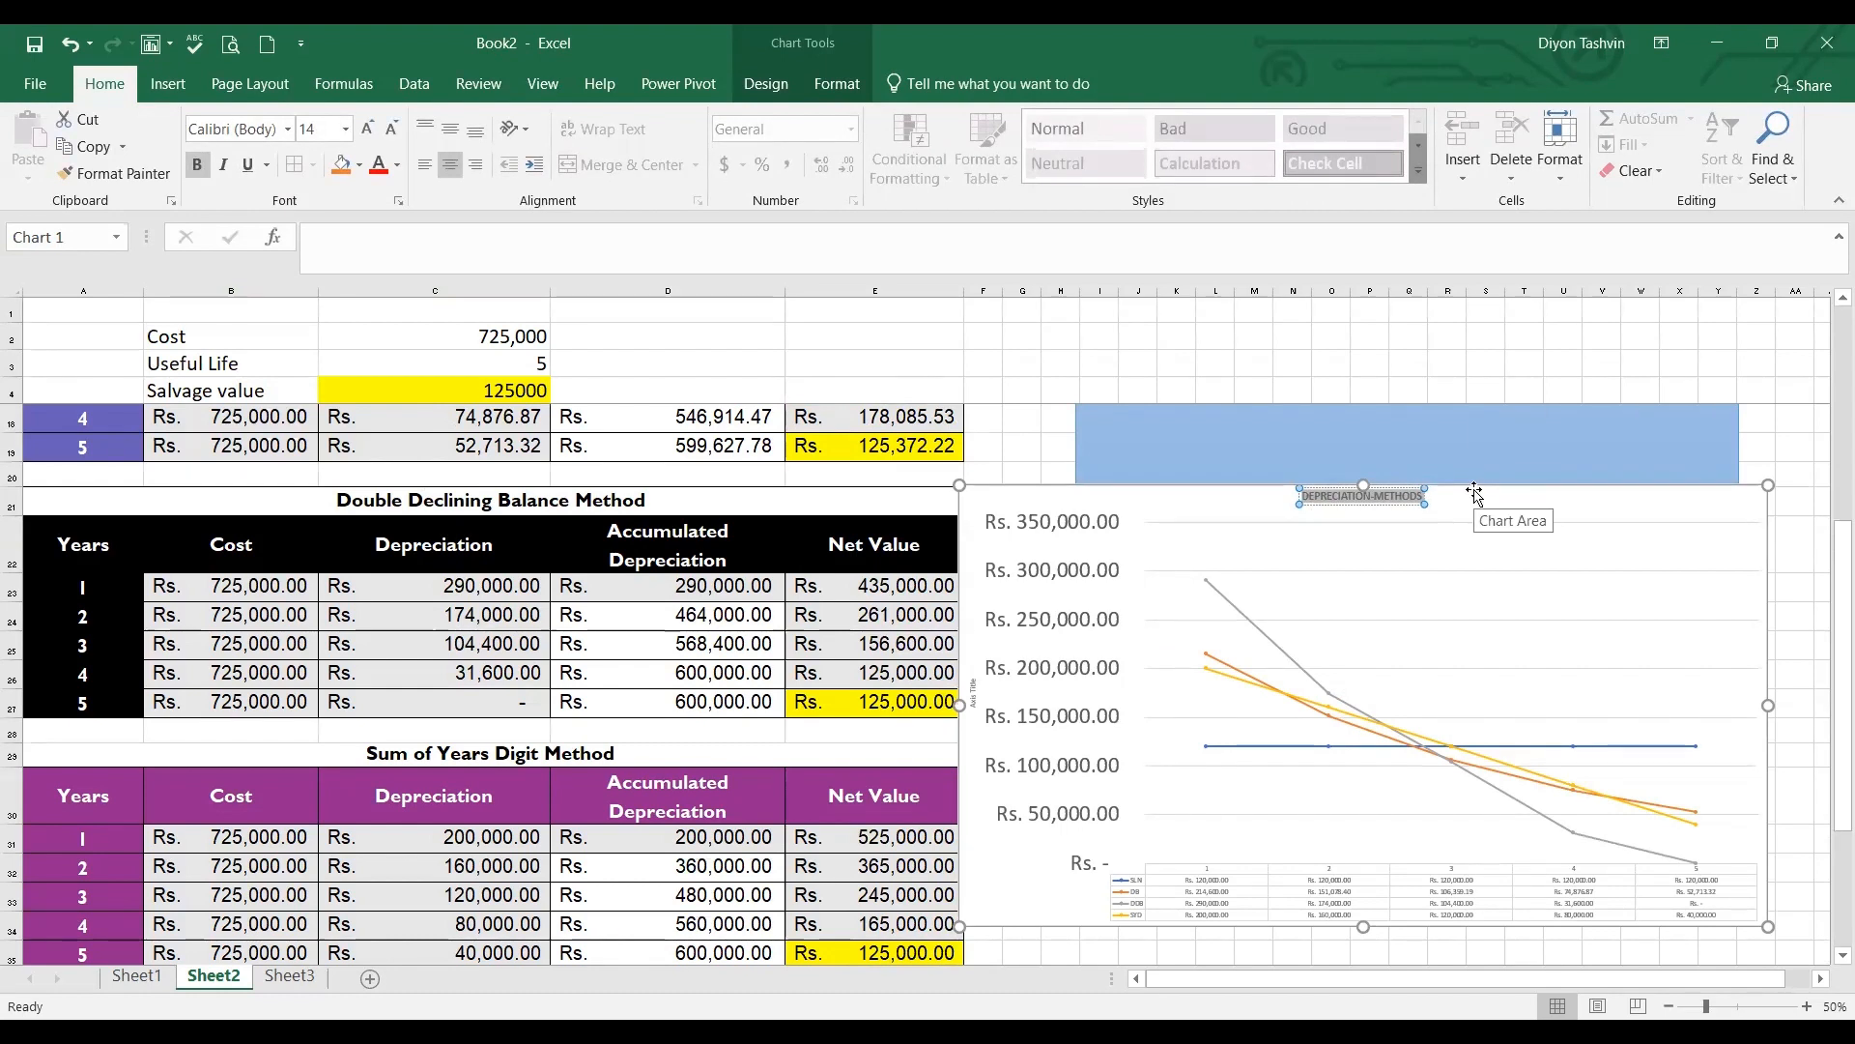
click(367, 129)
click(367, 130)
click(367, 129)
click(367, 129)
click(368, 130)
click(367, 130)
click(367, 129)
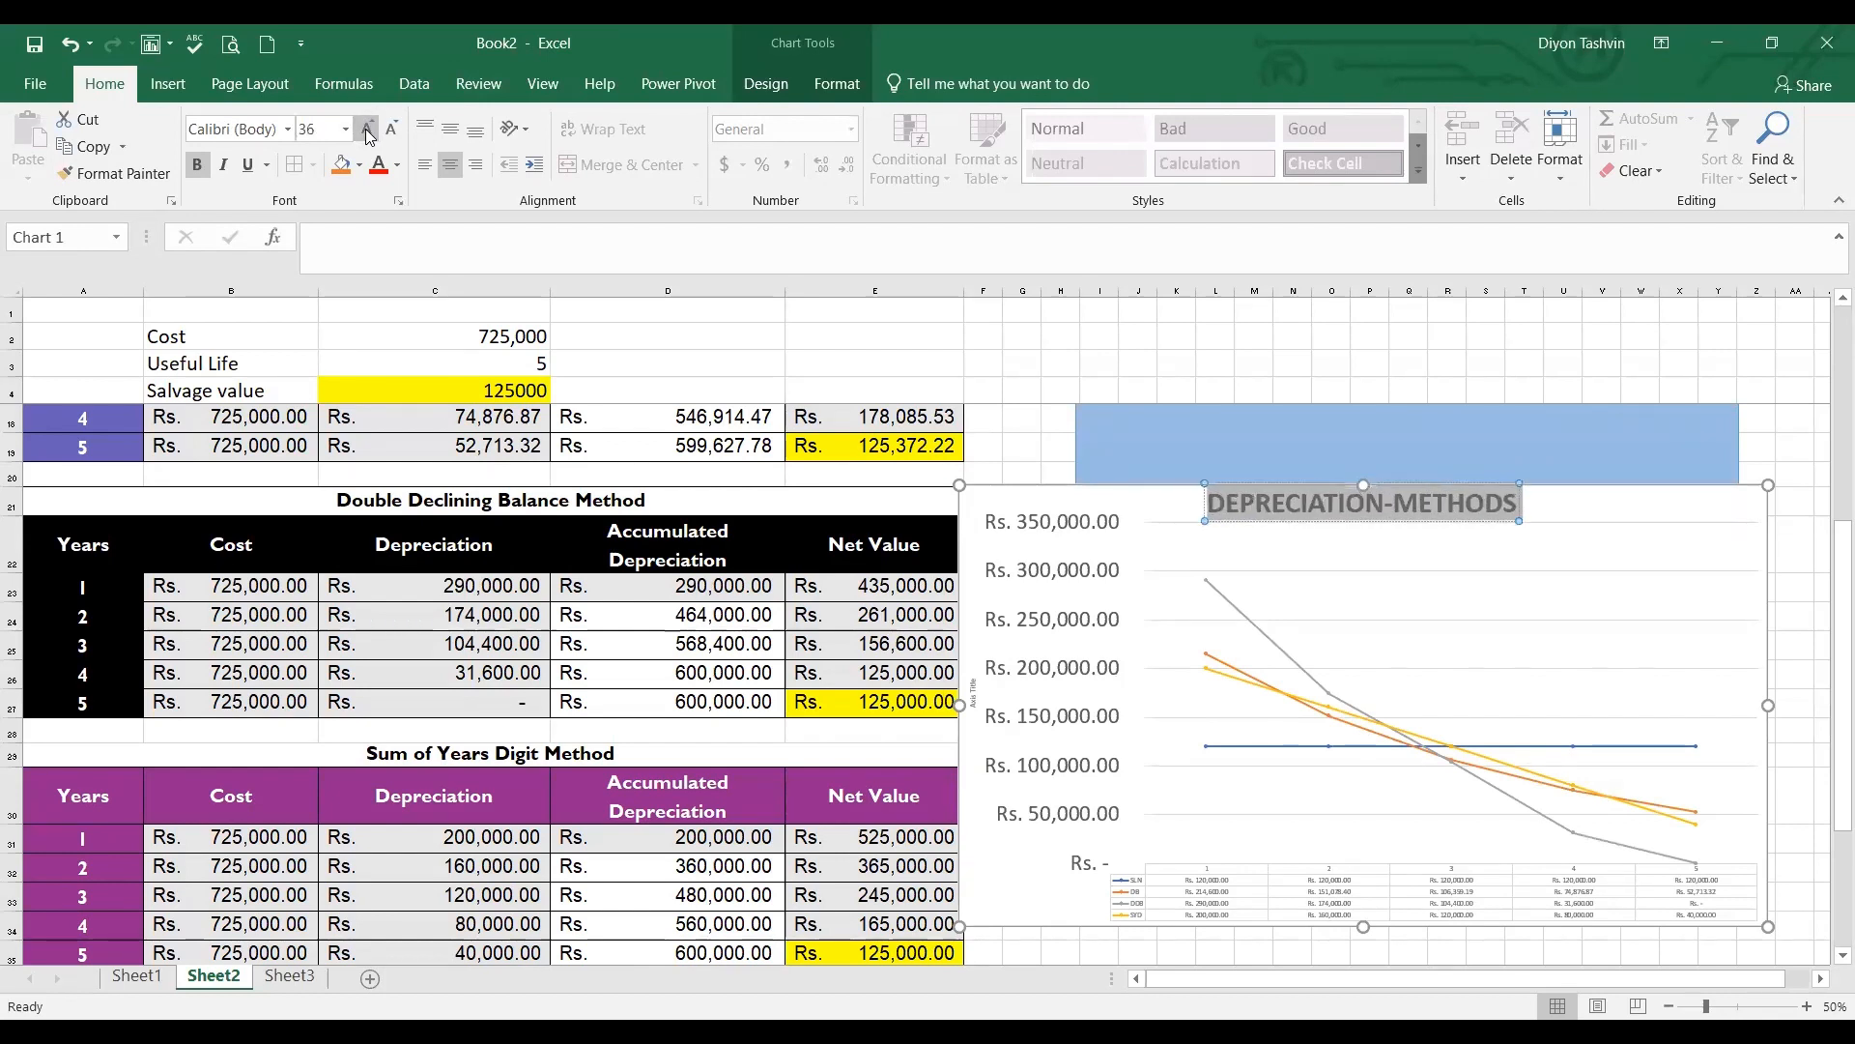
click(368, 129)
click(368, 130)
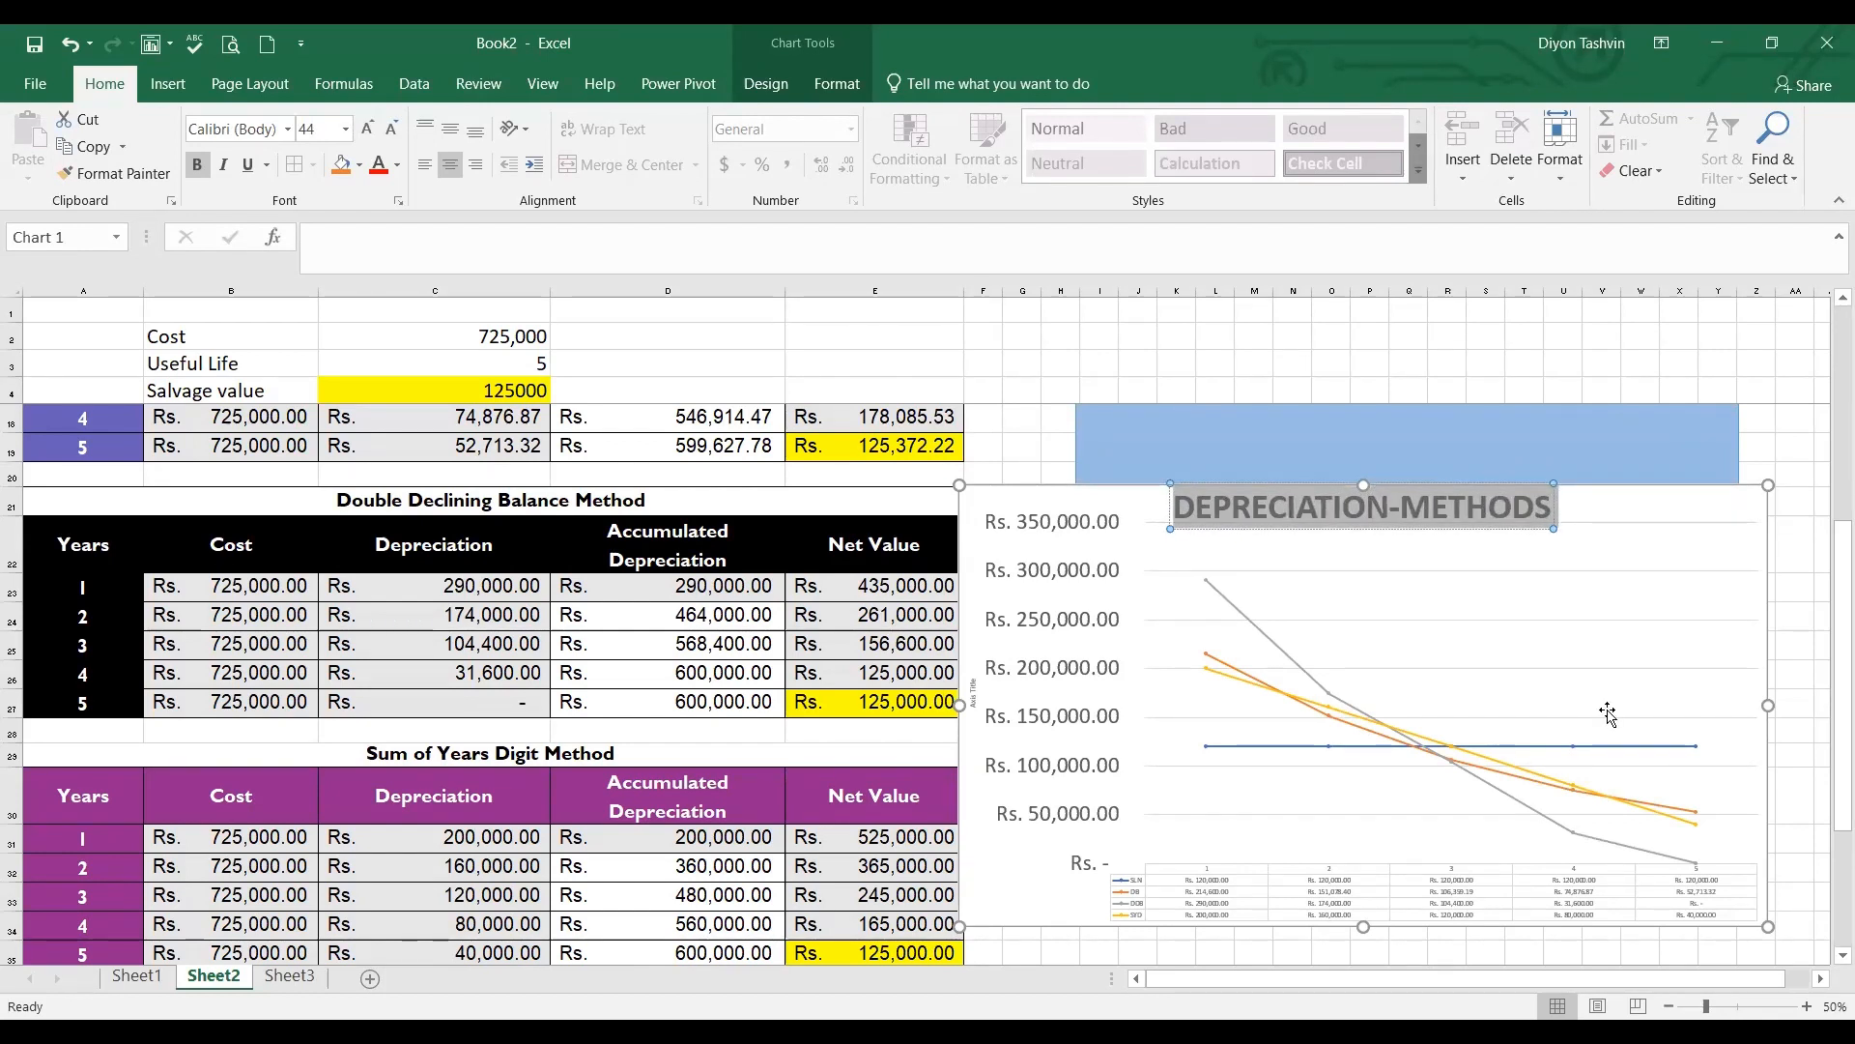
click(1803, 358)
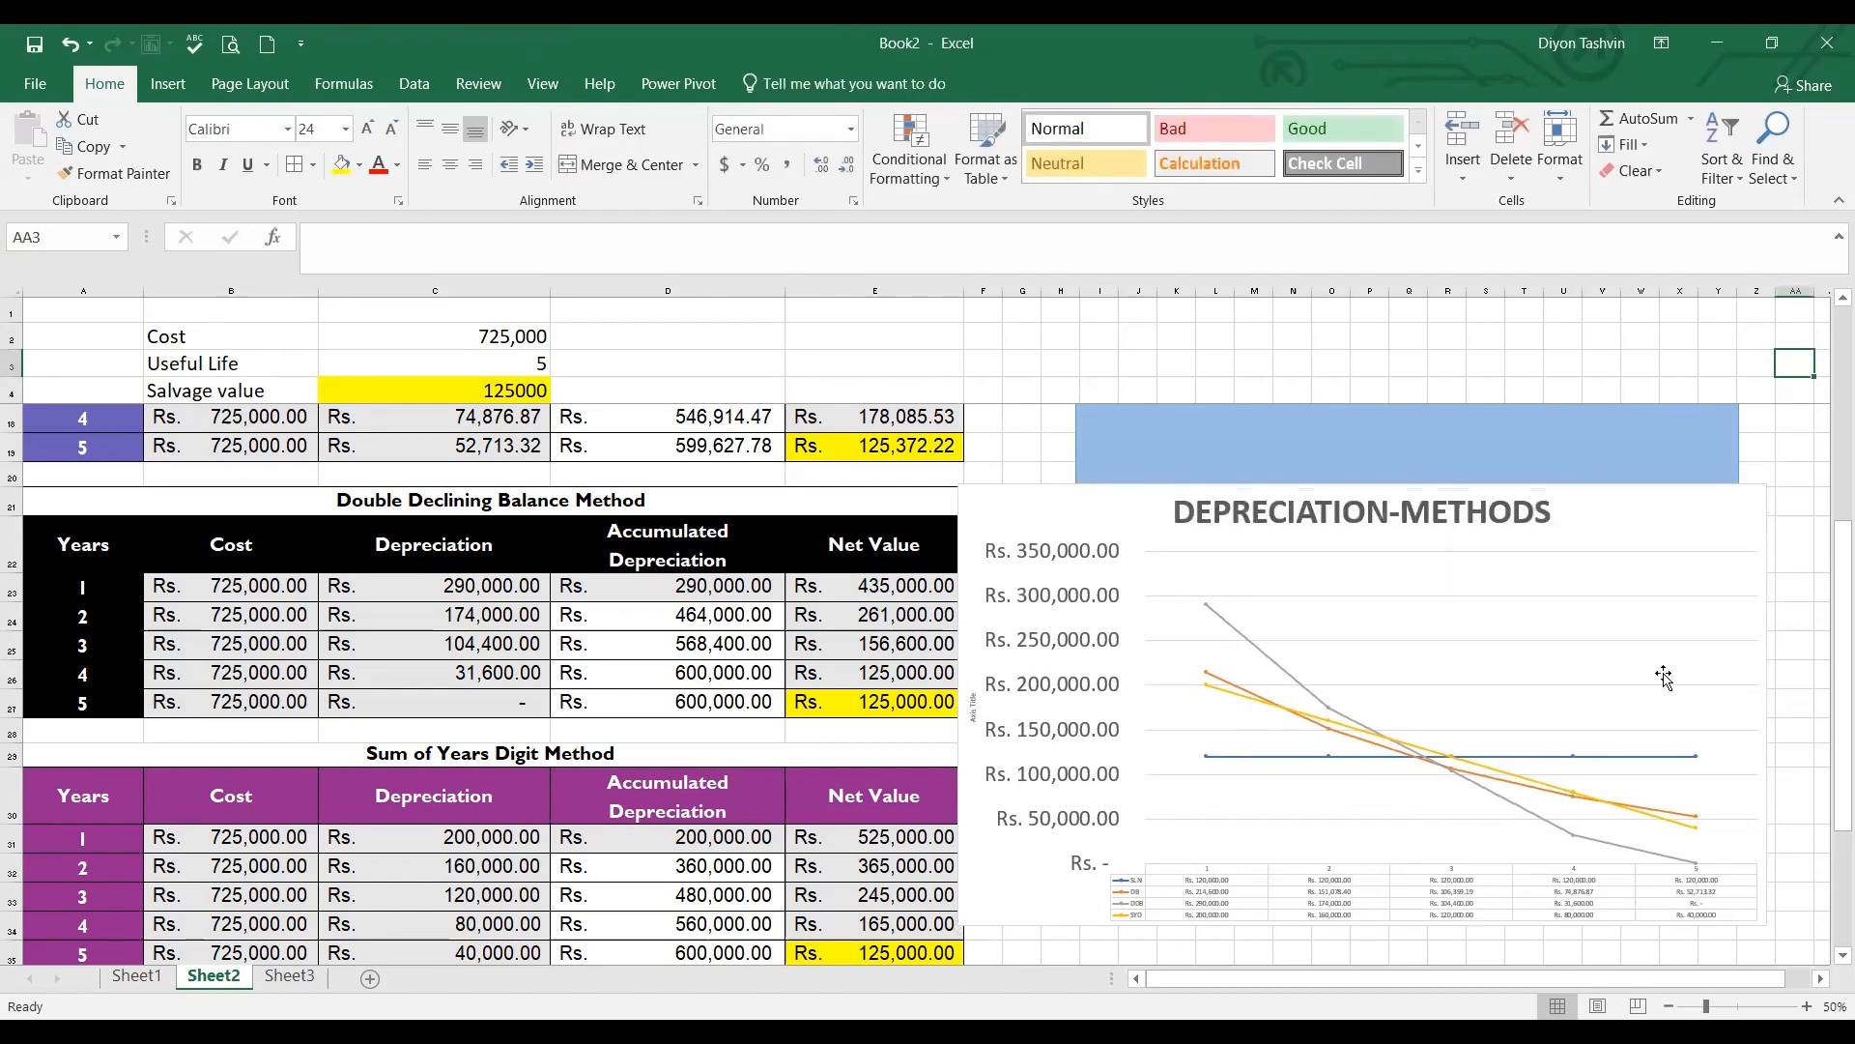
Enlarge the chart from its corners so it spans from column C to about column Y
click(1711, 512)
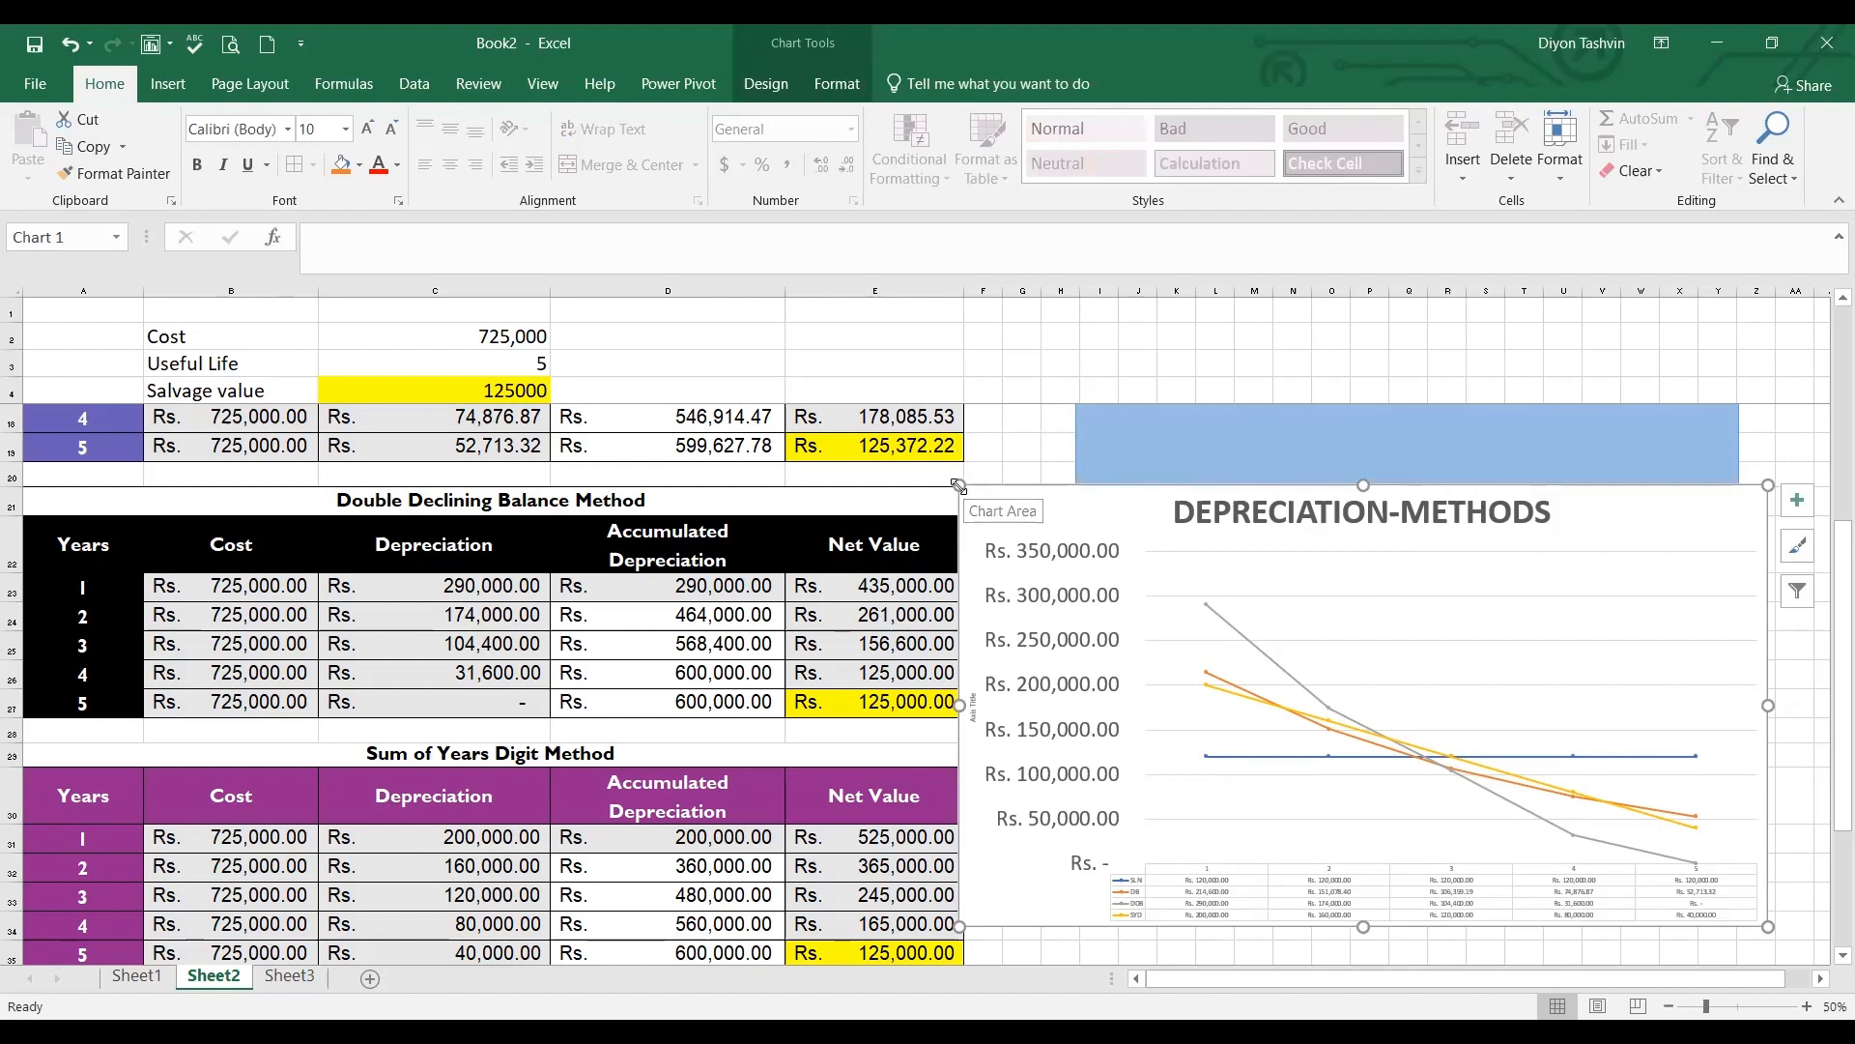
drag(998, 503, 410, 368)
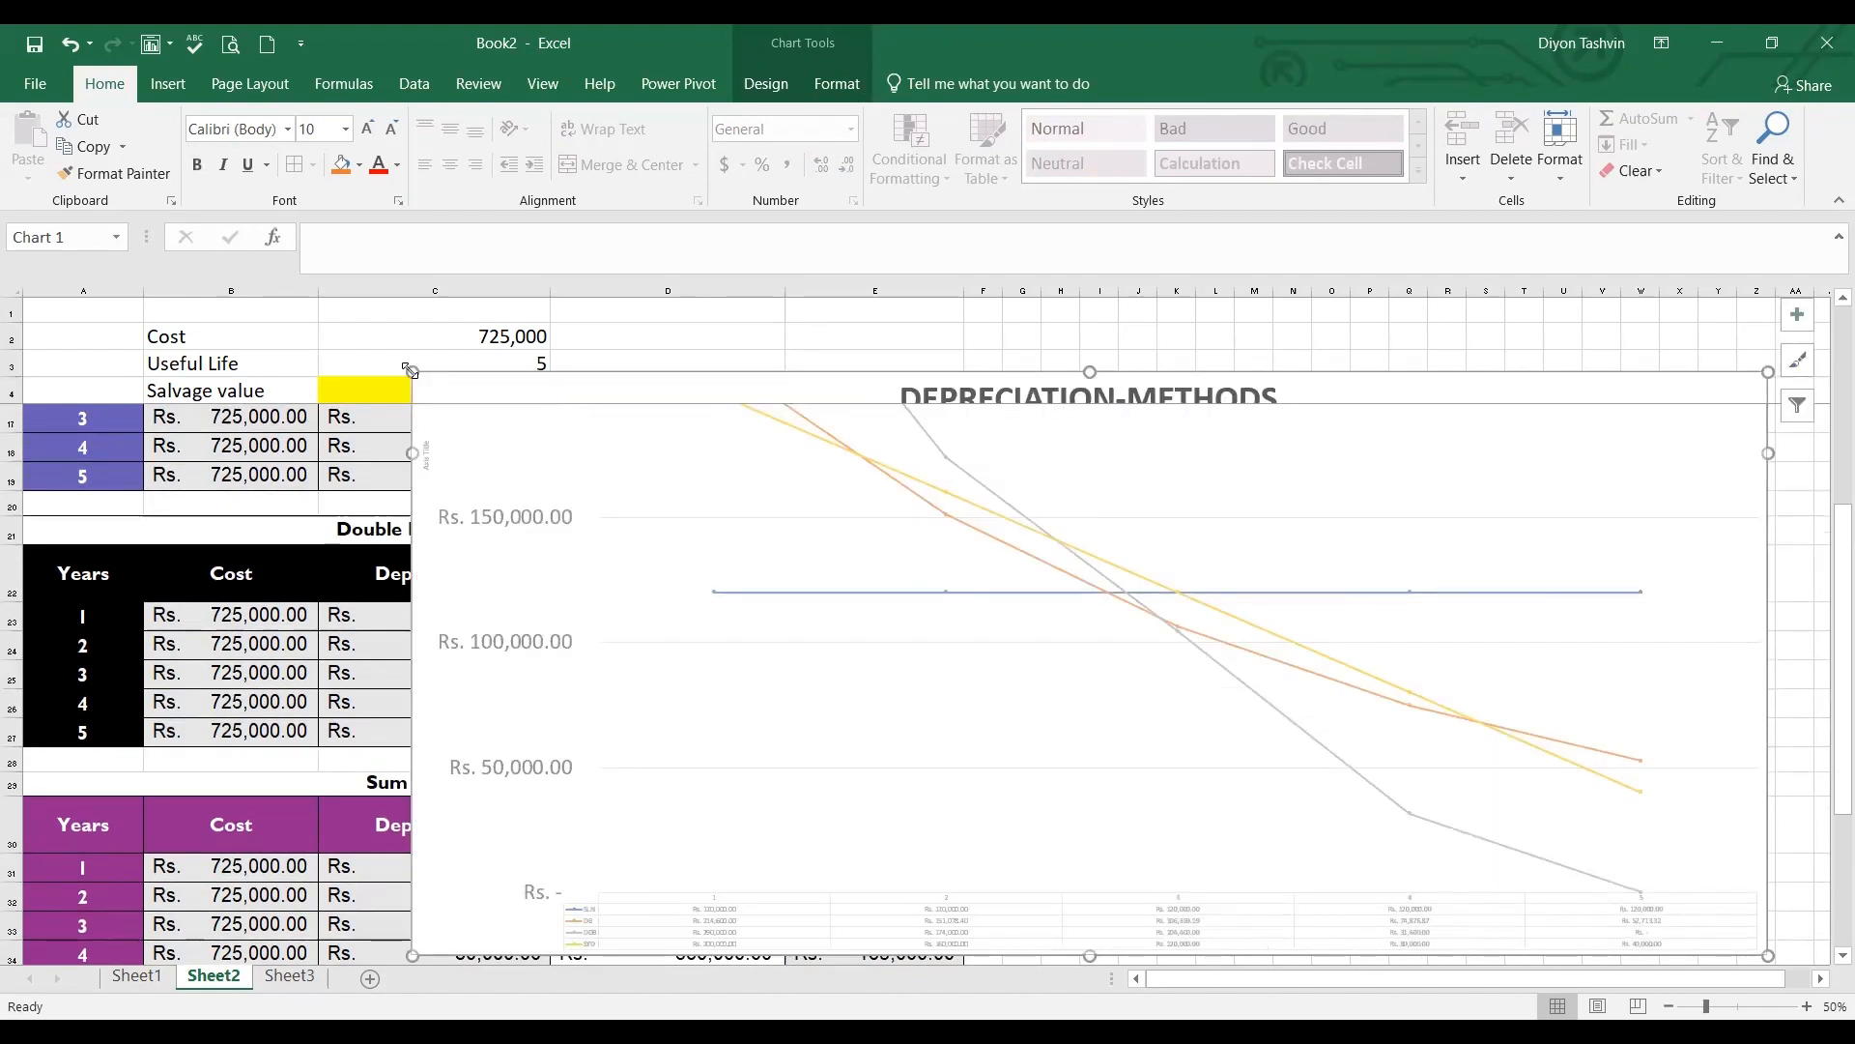
drag(1831, 665, 1829, 437)
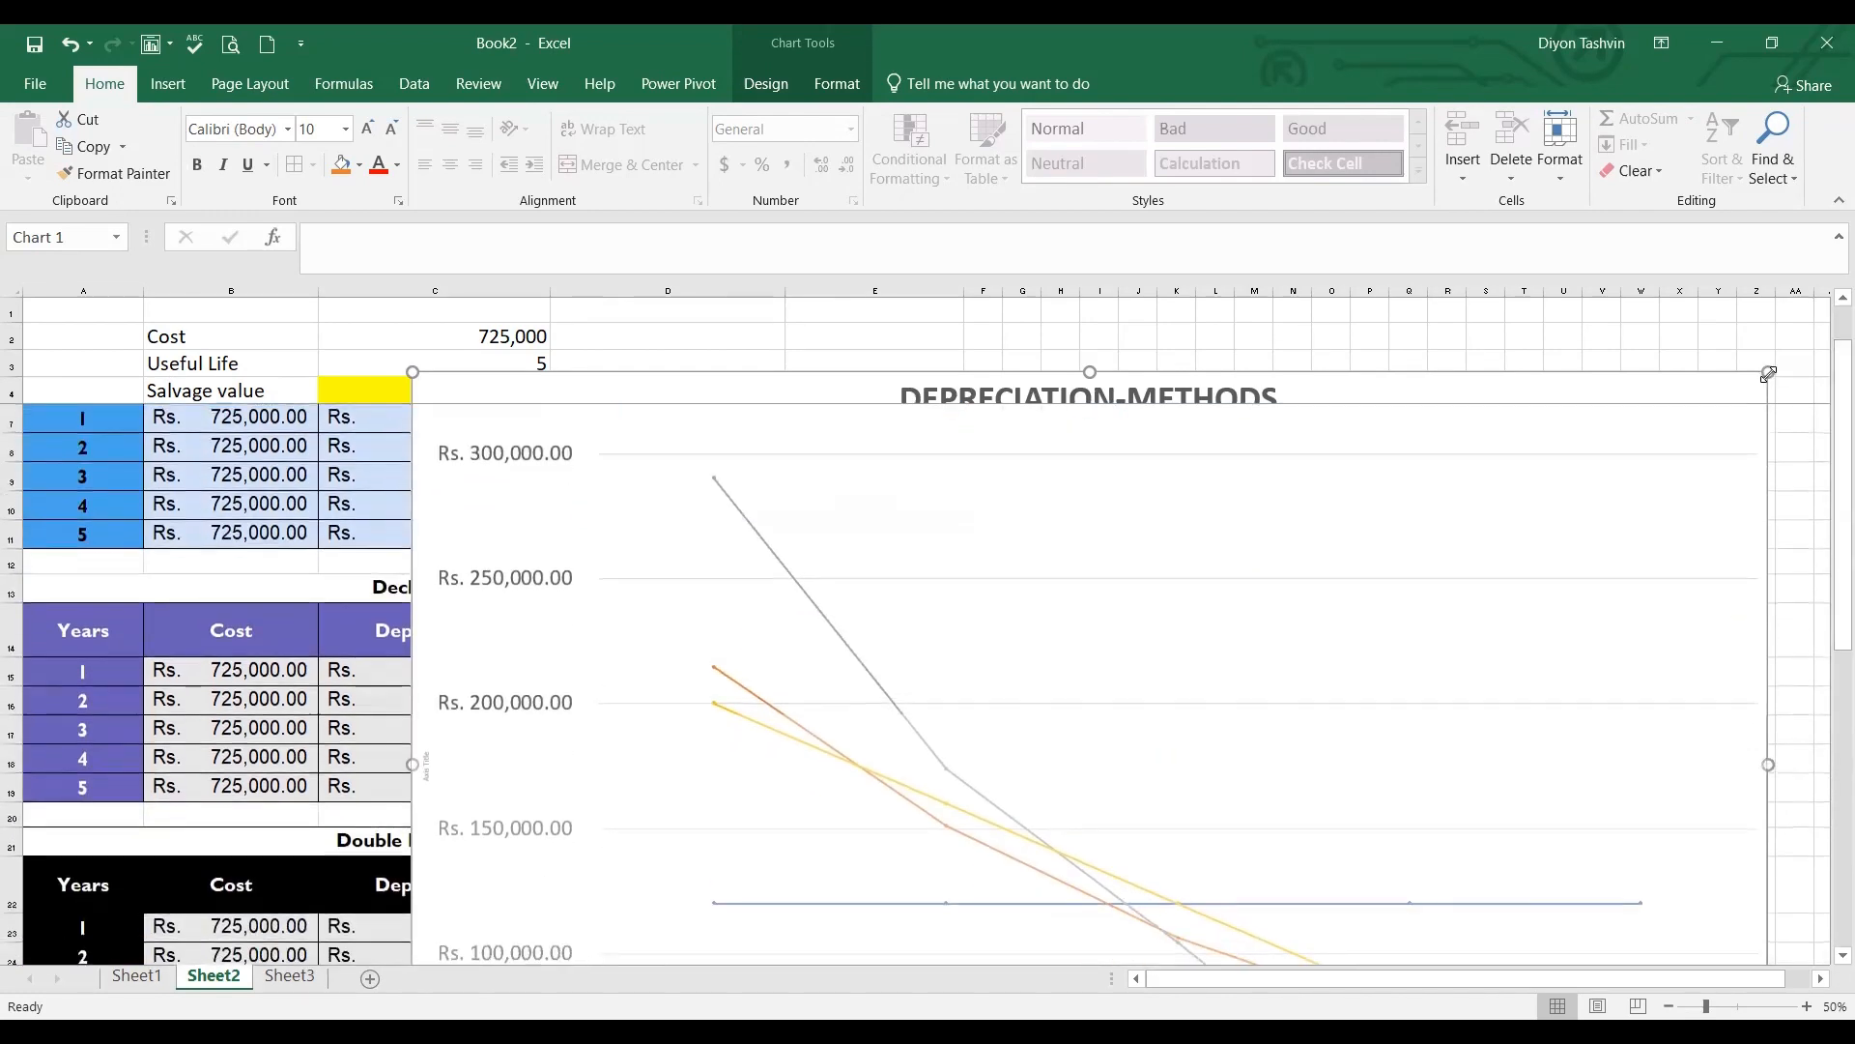
drag(1767, 374, 1829, 383)
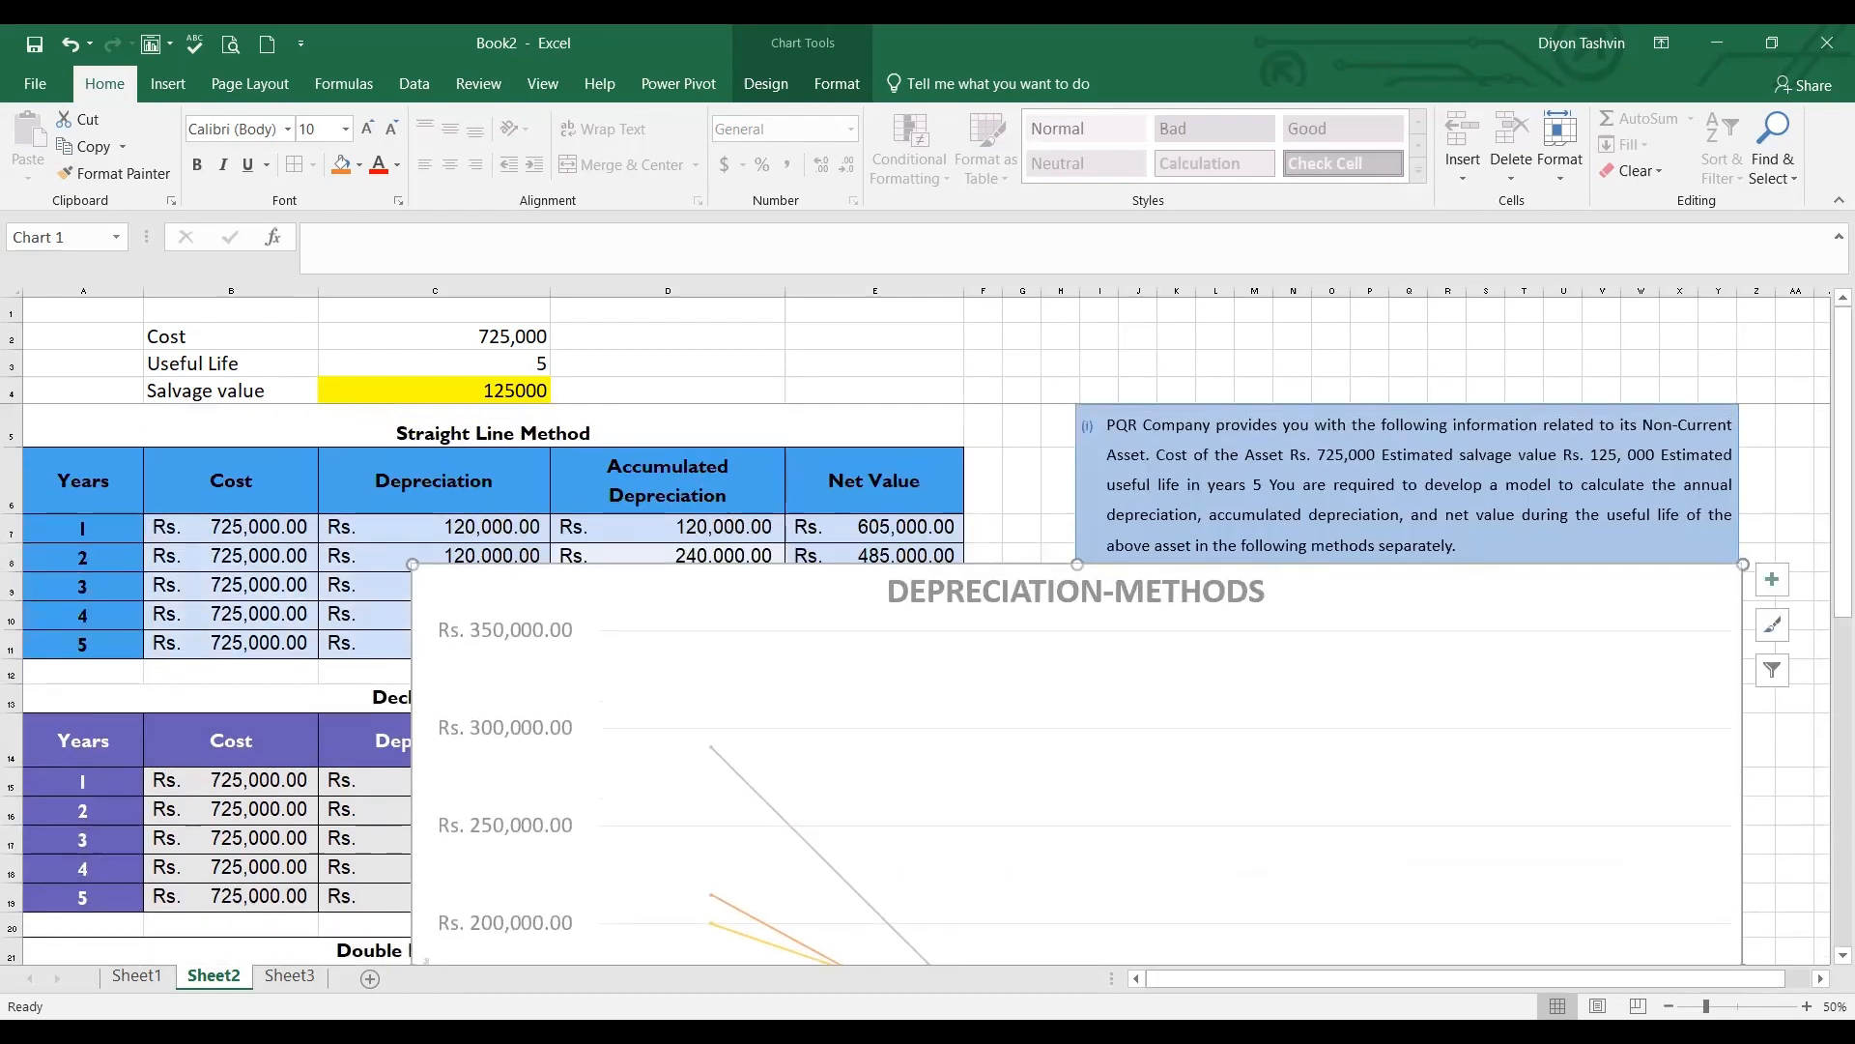
click(1669, 1006)
click(1669, 1006)
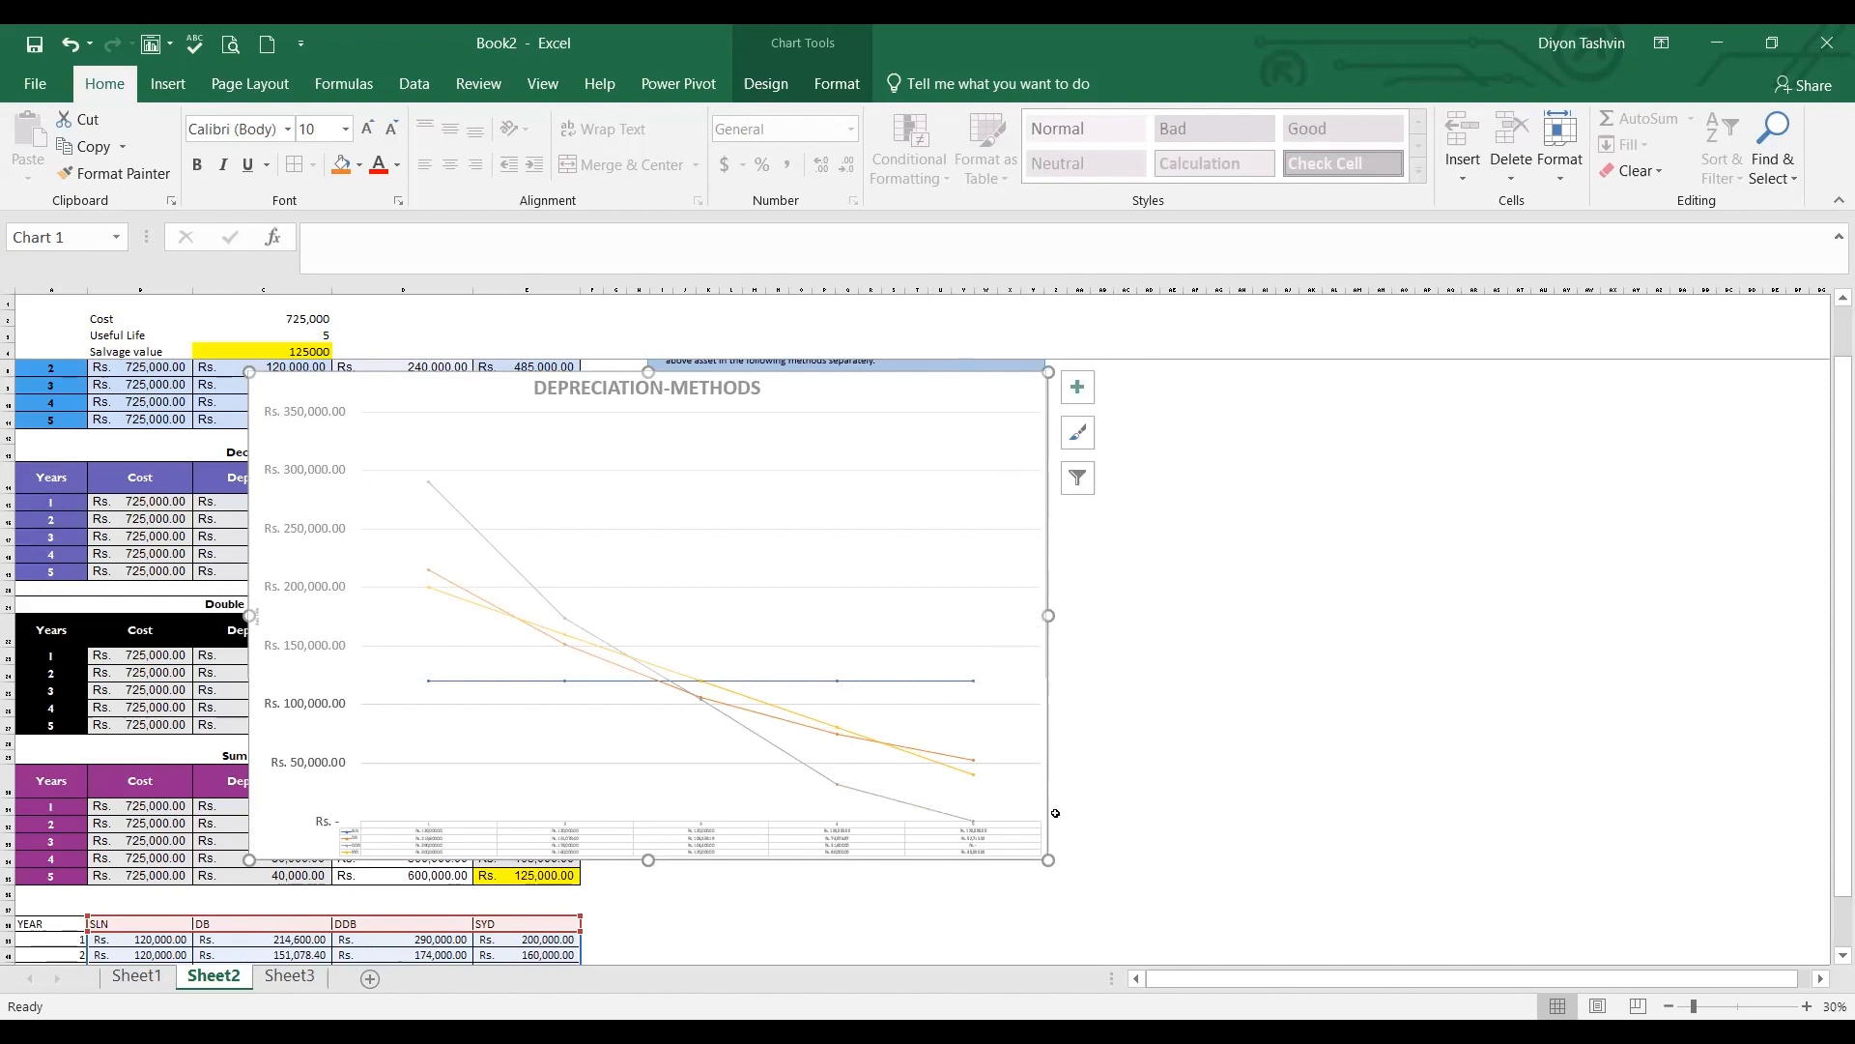
Stretch the chart much wider and slightly taller from its lower-right corner, and apply the chart style with the dark grey background
drag(1048, 859, 1534, 890)
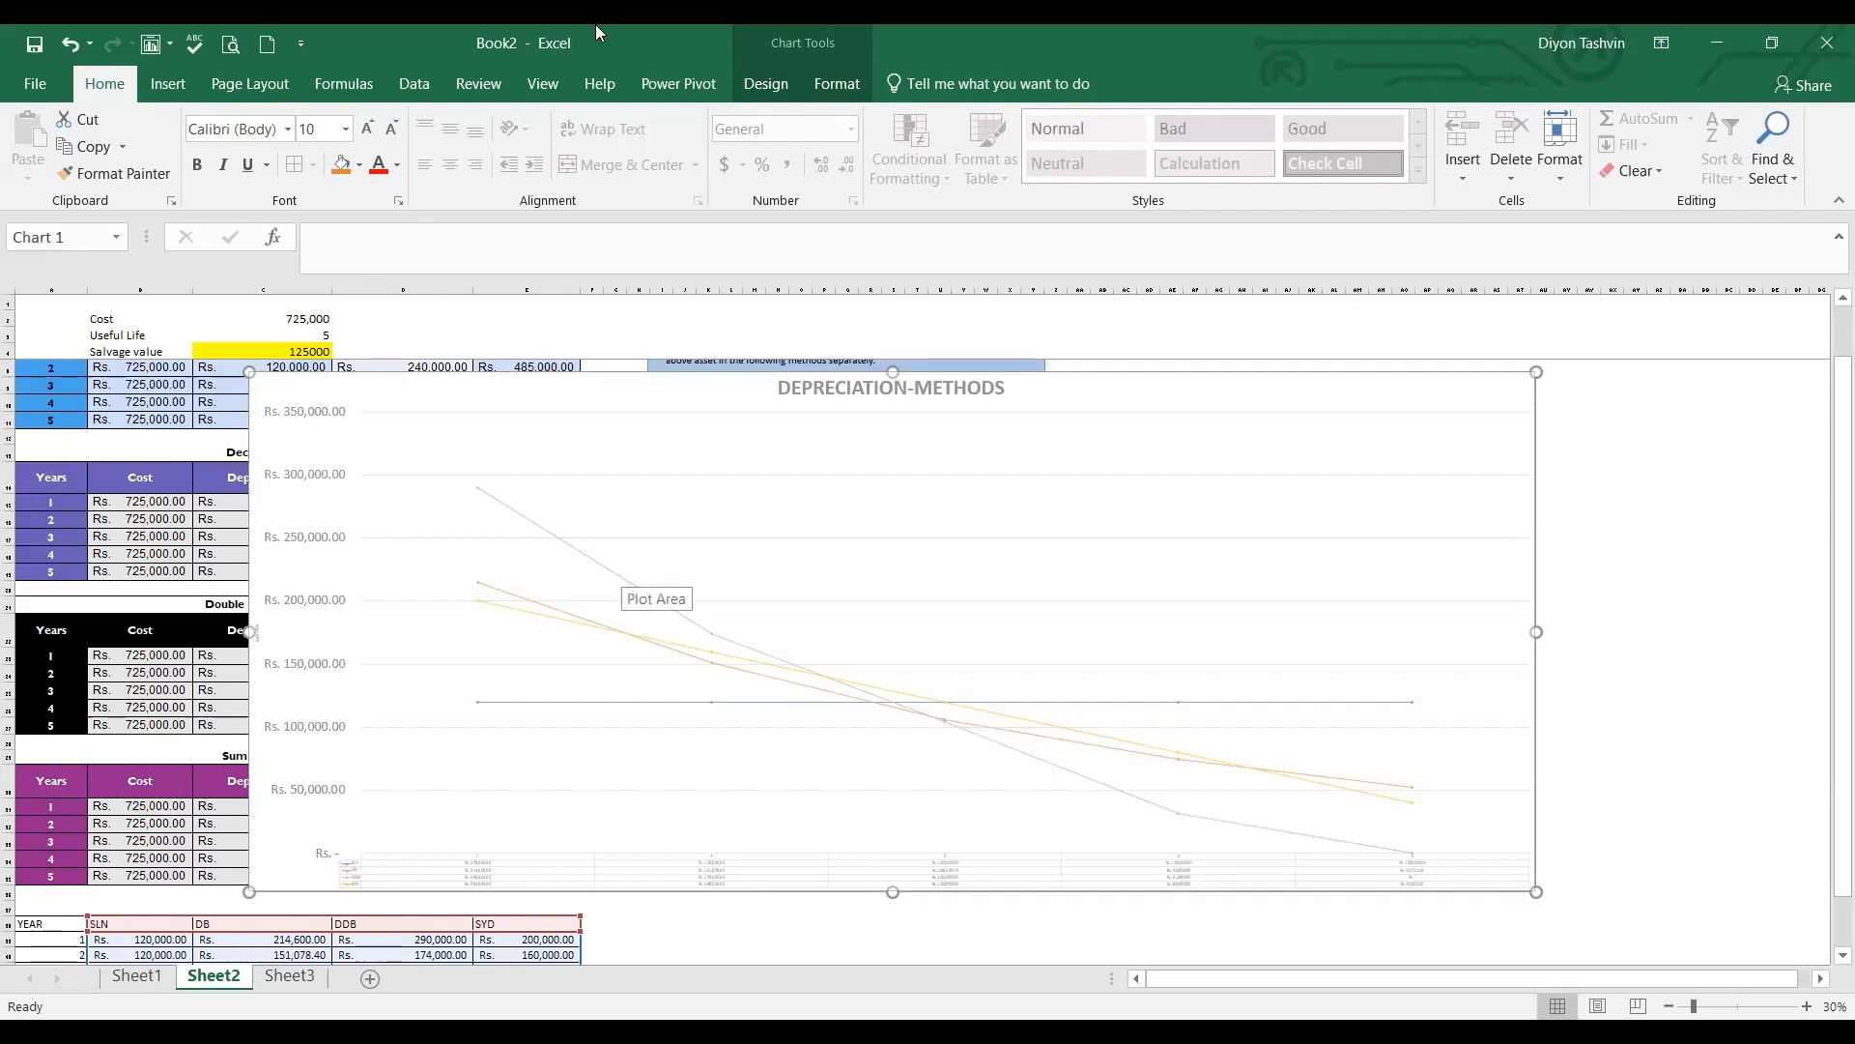
click(761, 84)
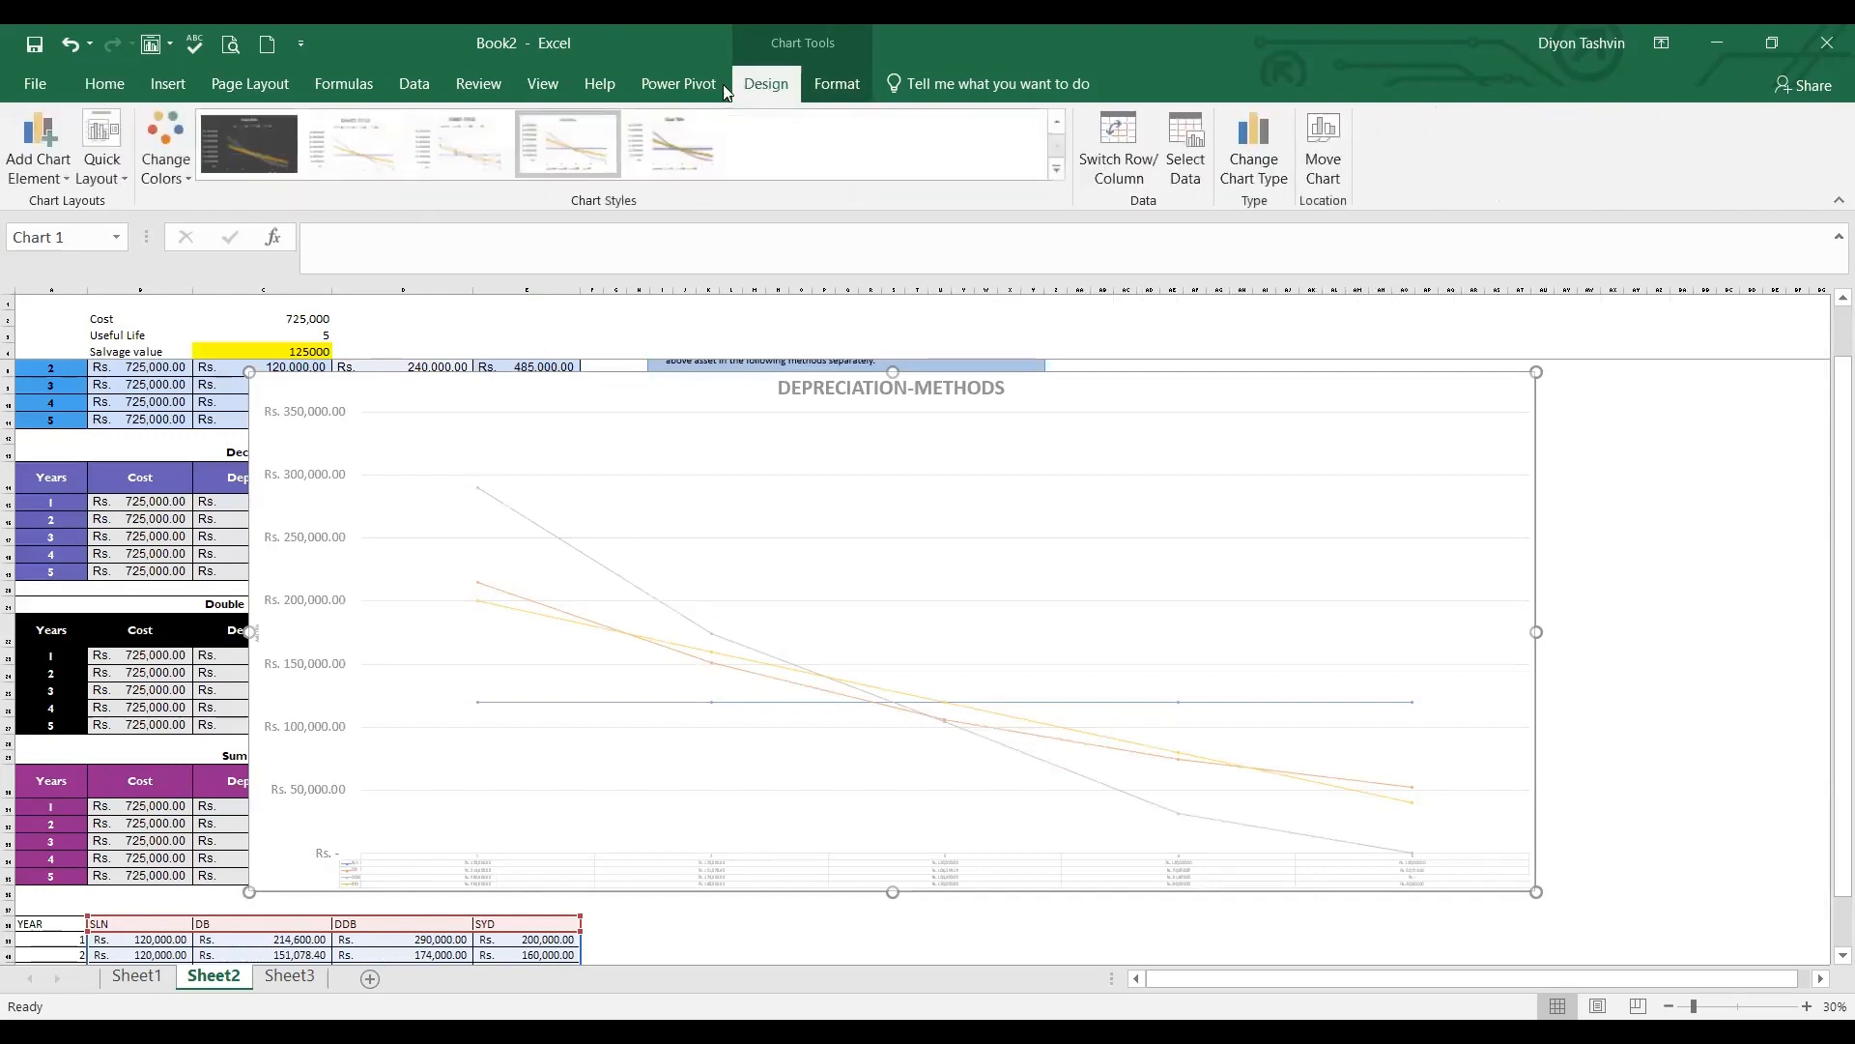
click(241, 146)
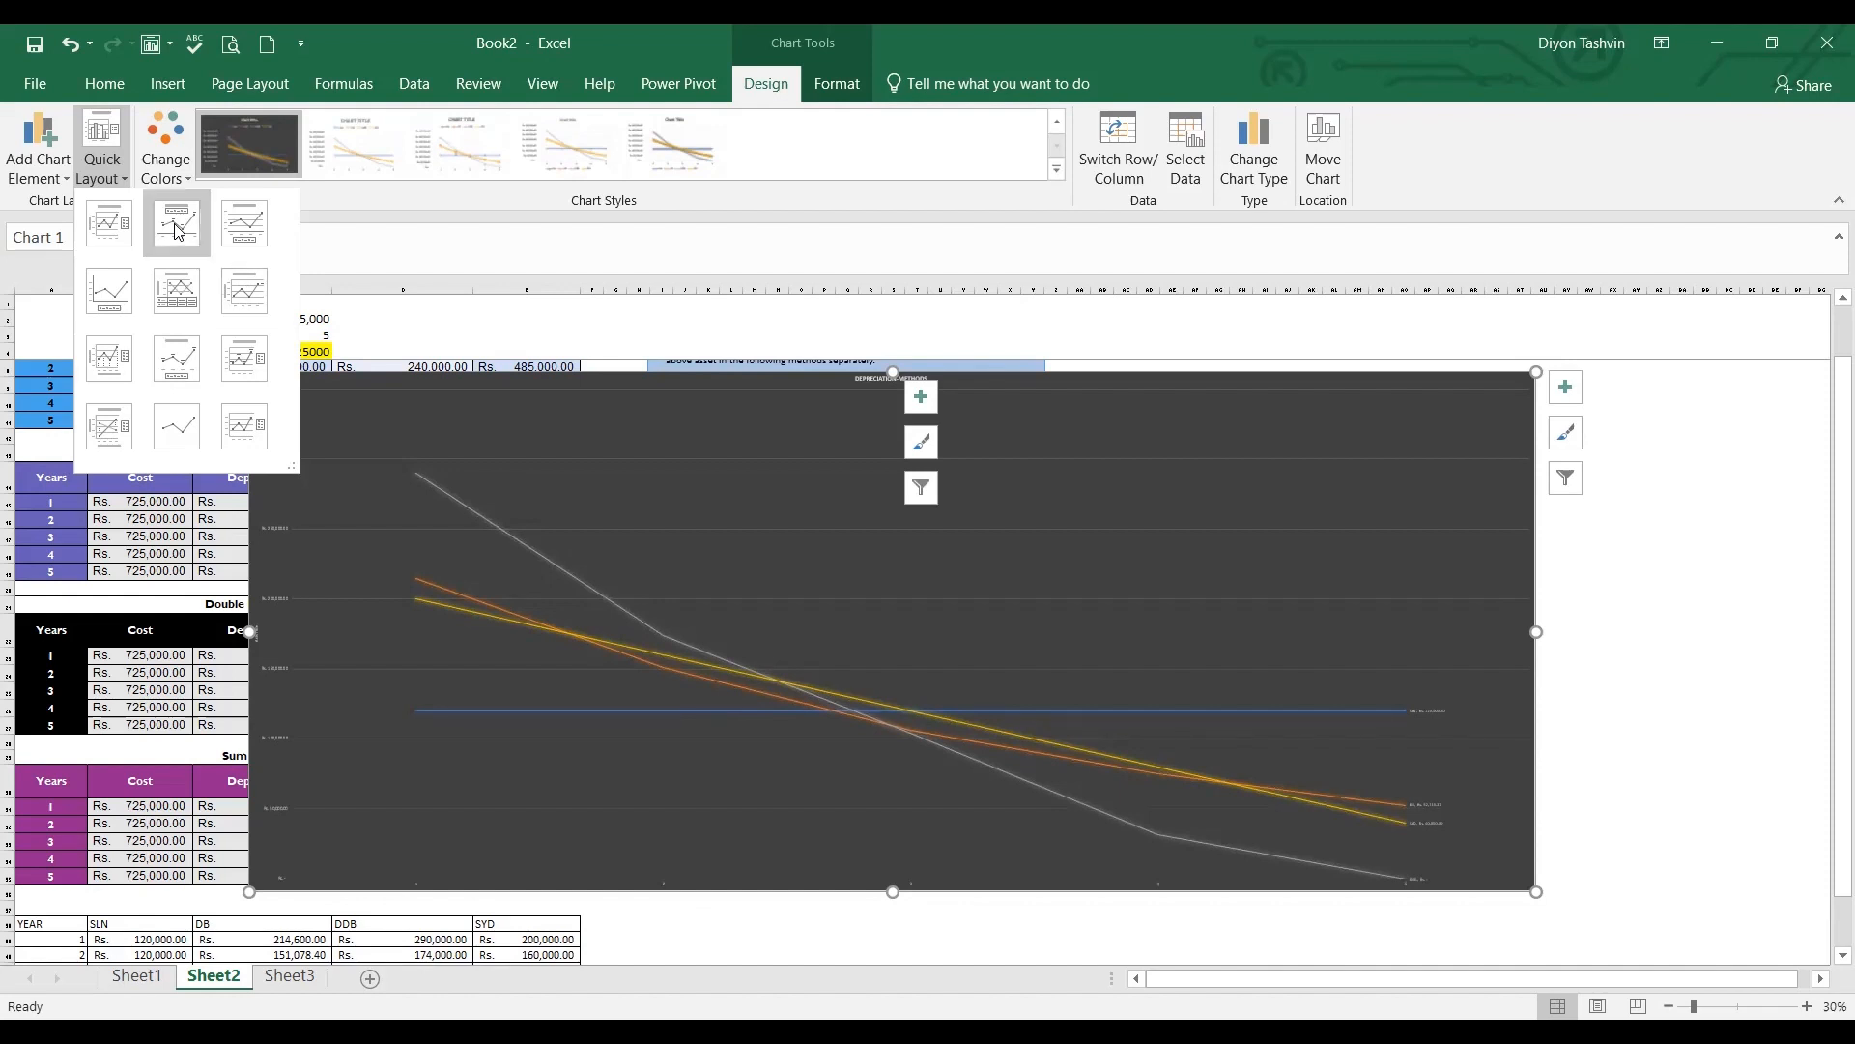
Change the chart's quick layout to one with data labels on all lines and a legend beside the plot
click(113, 428)
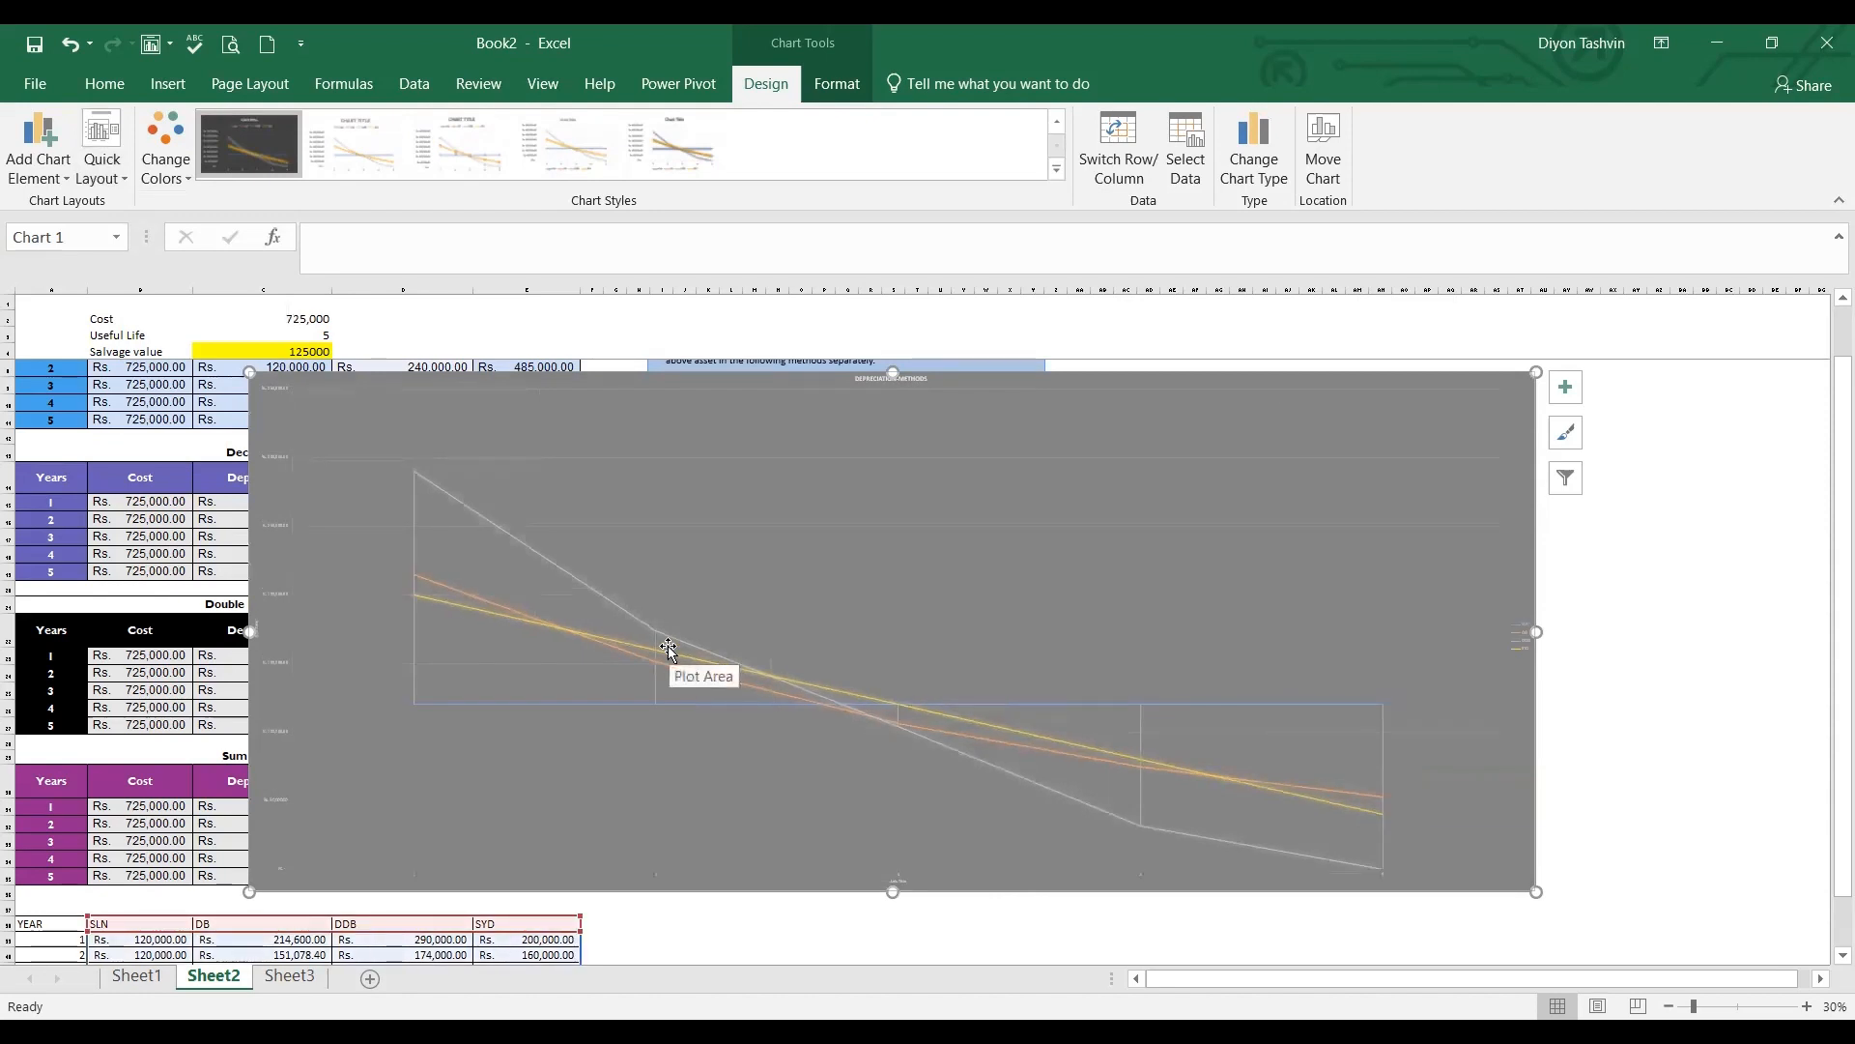
click(277, 461)
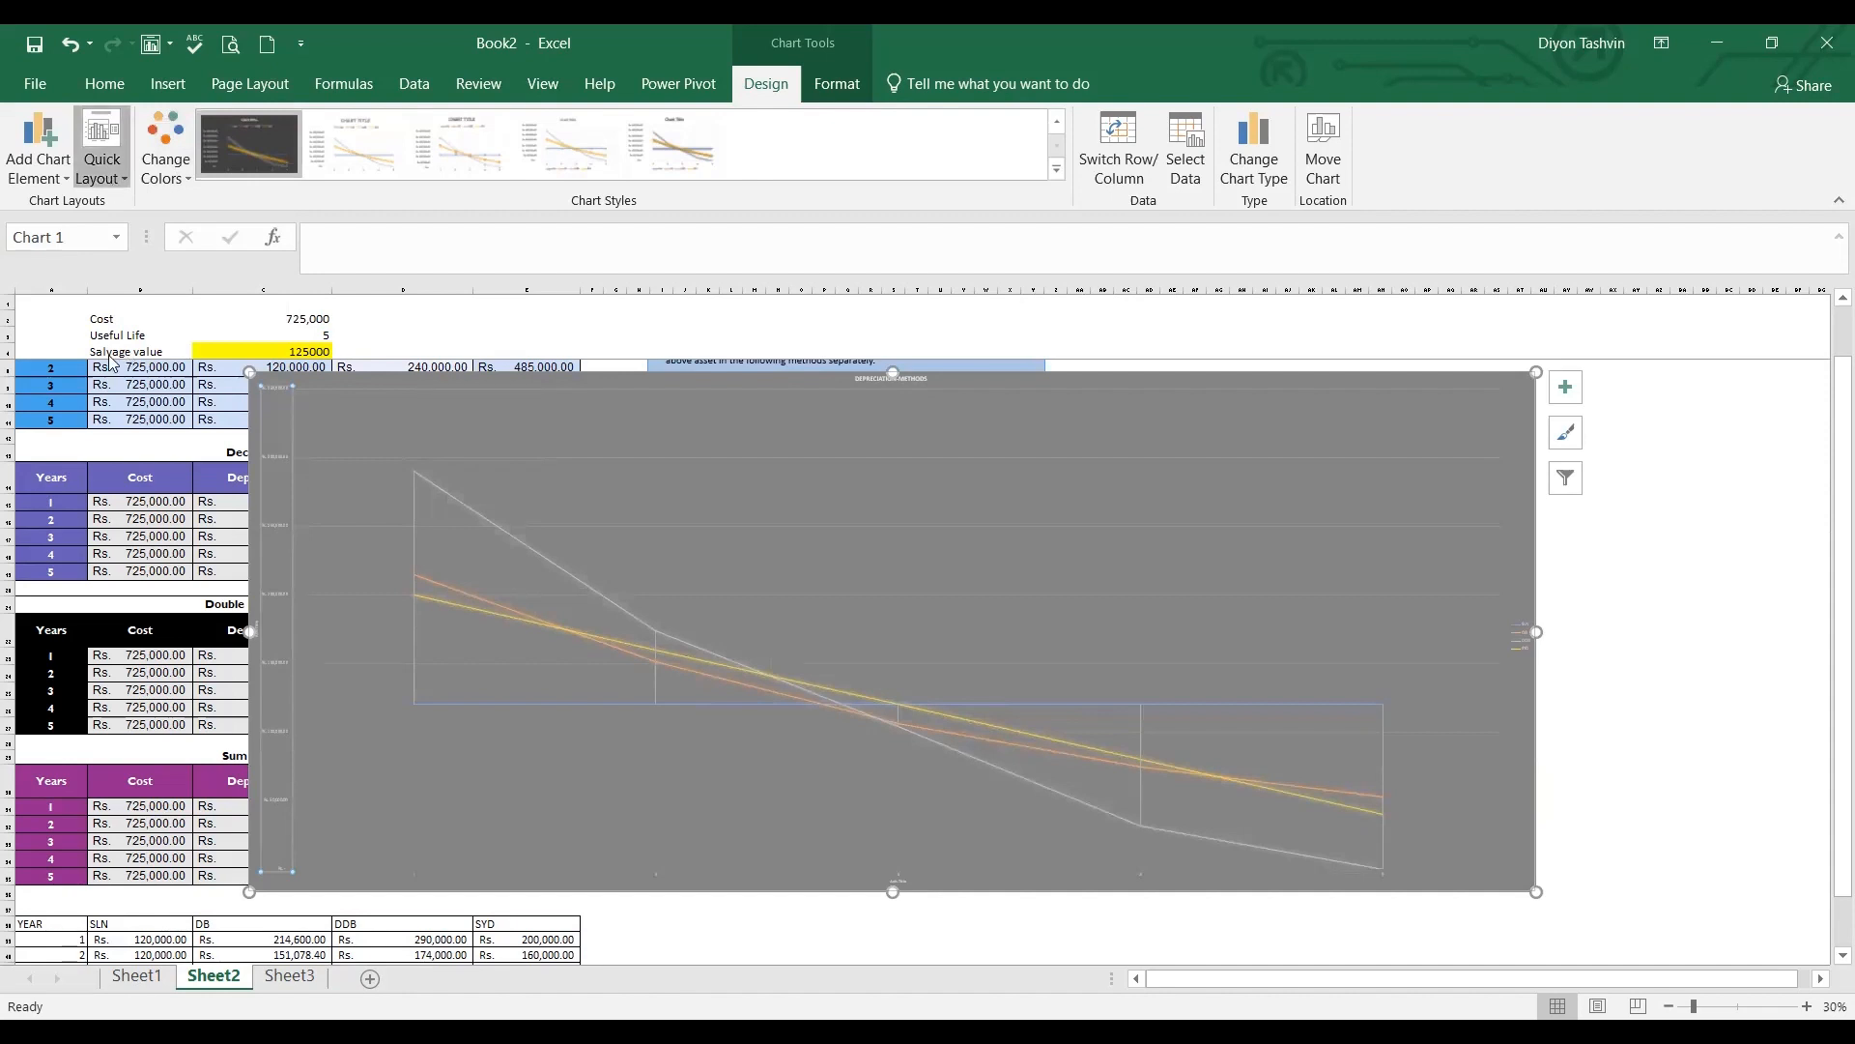
click(113, 183)
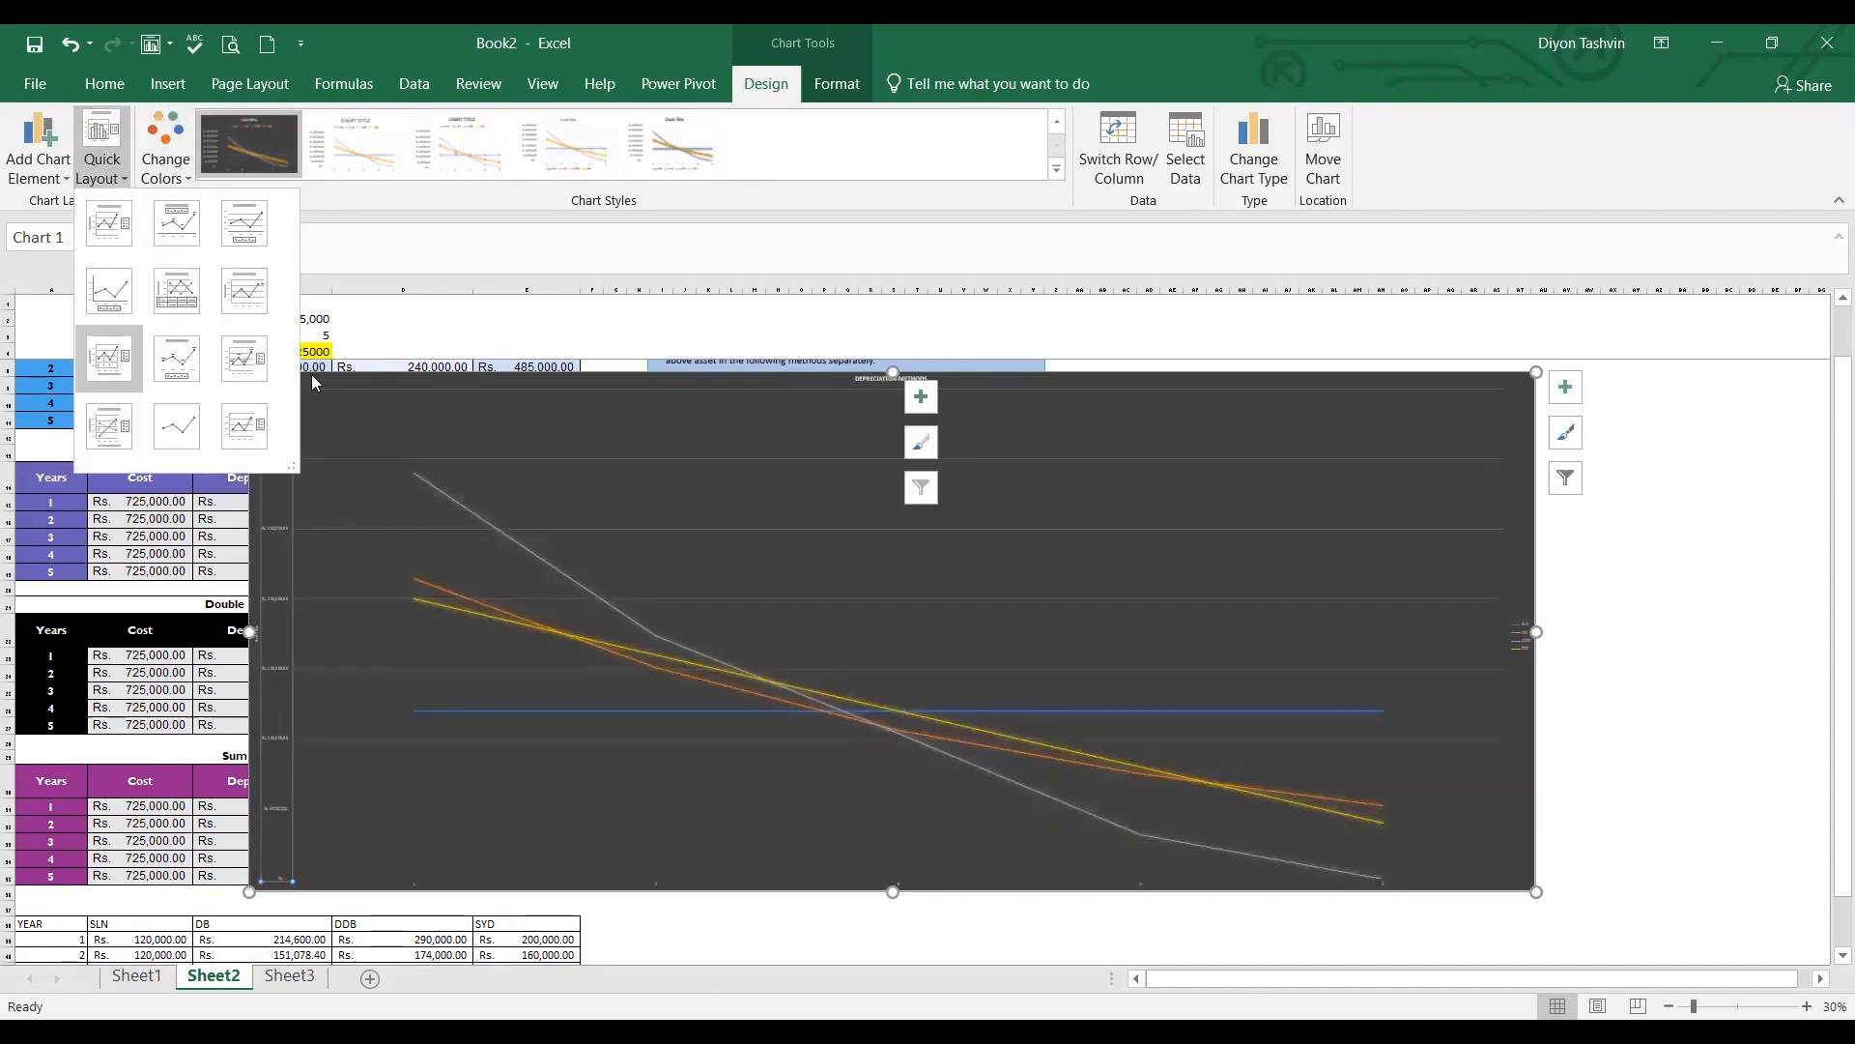
click(240, 360)
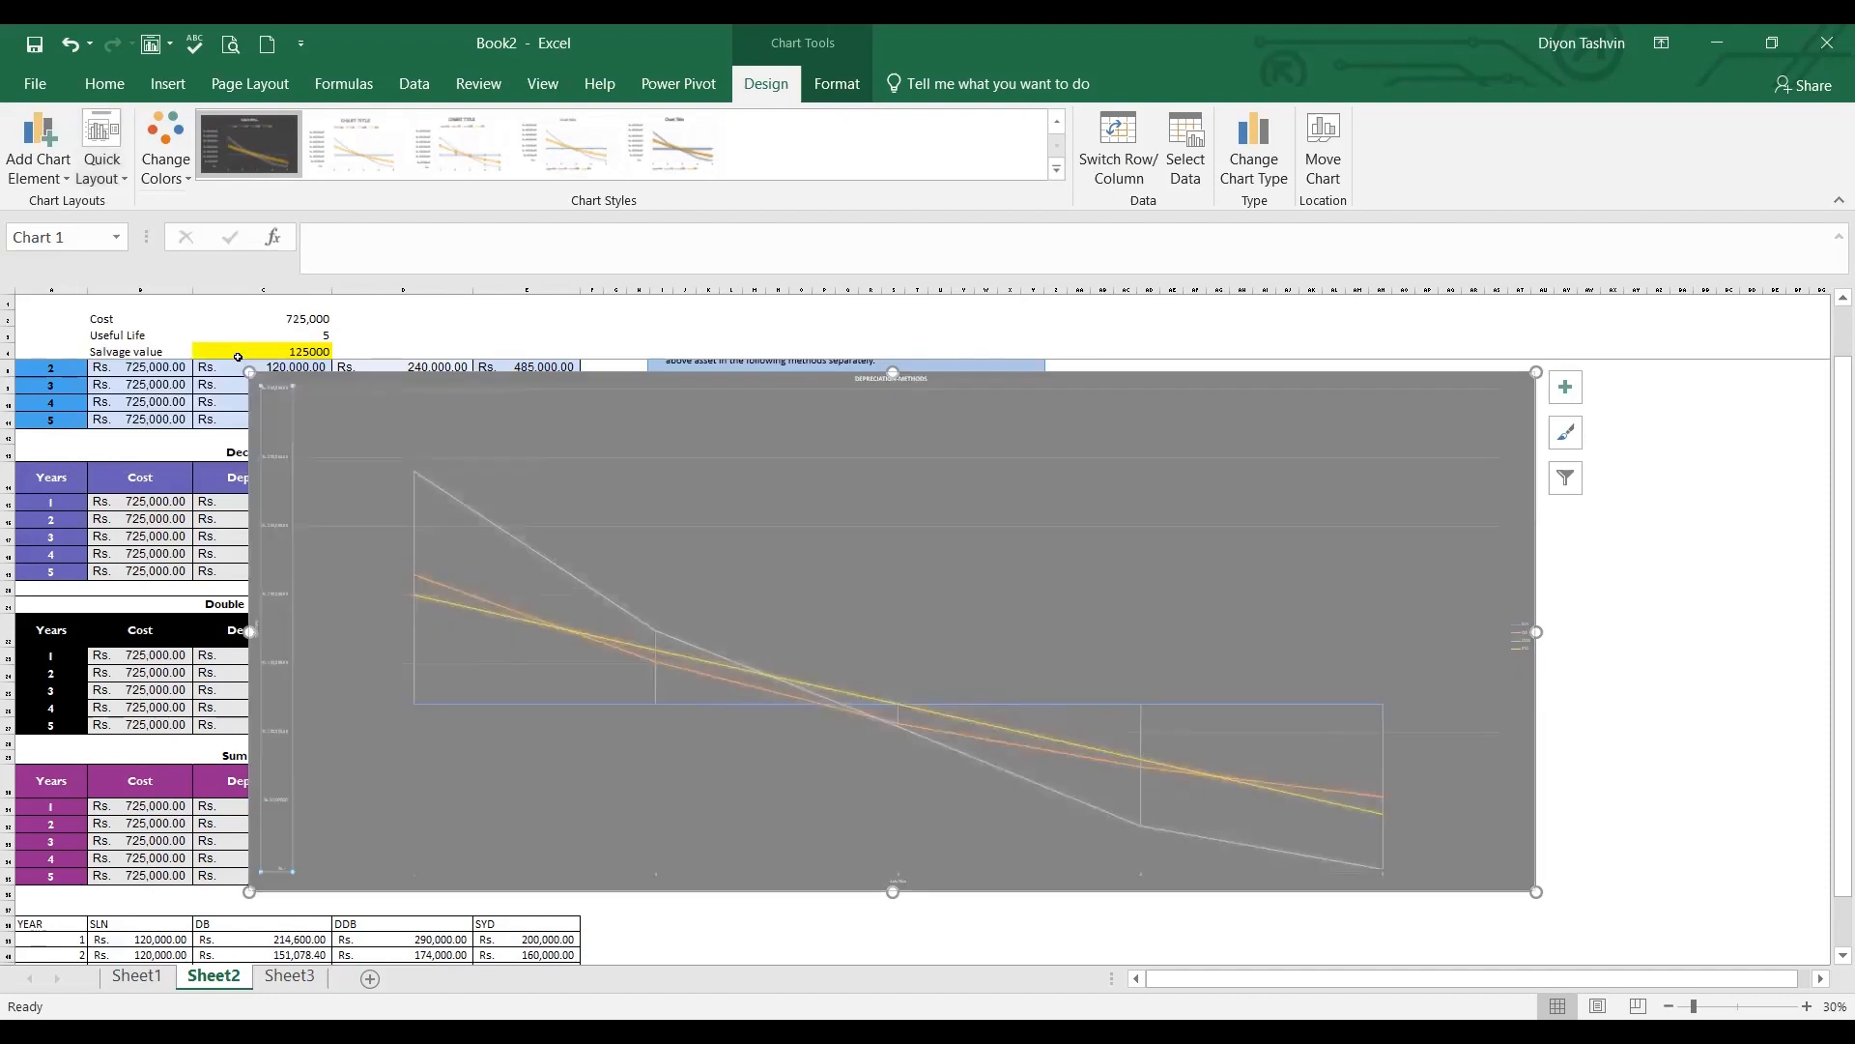
Set the chart's vertical axis labels to font size 28 and its horizontal axis labels to font size 32
click(100, 85)
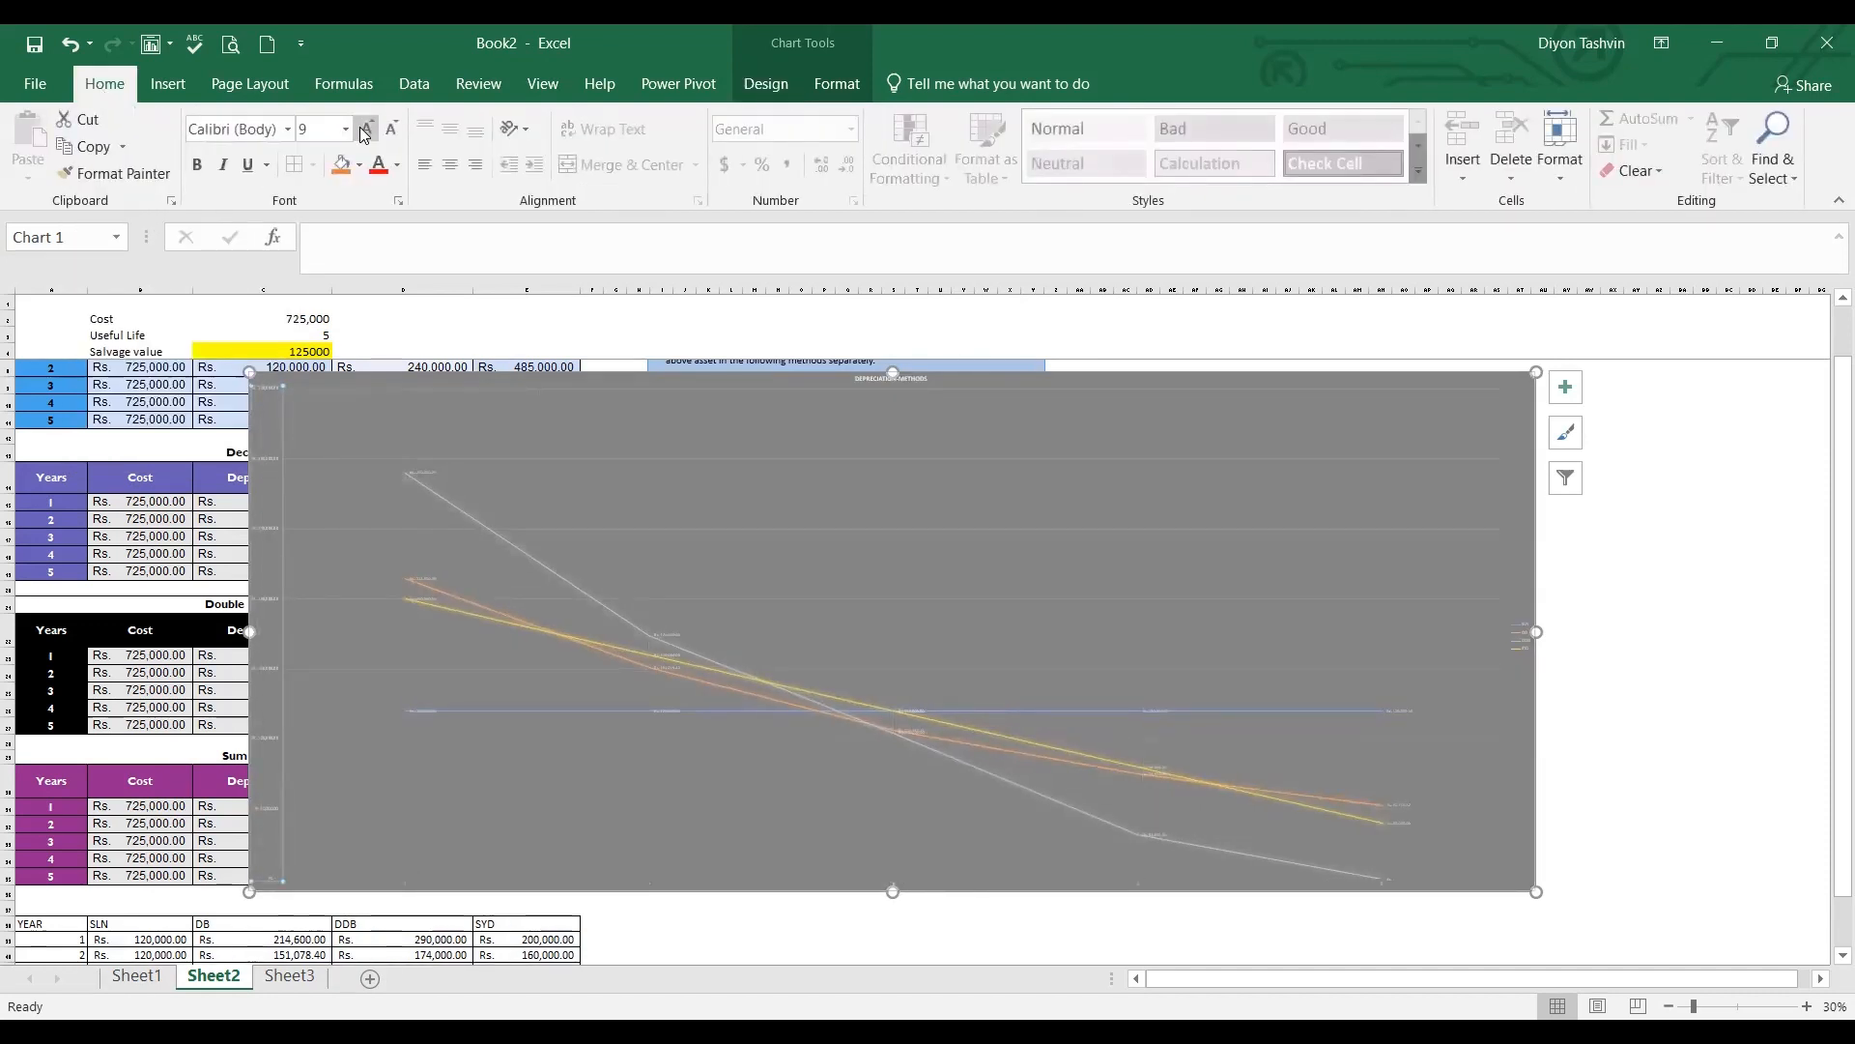
click(345, 131)
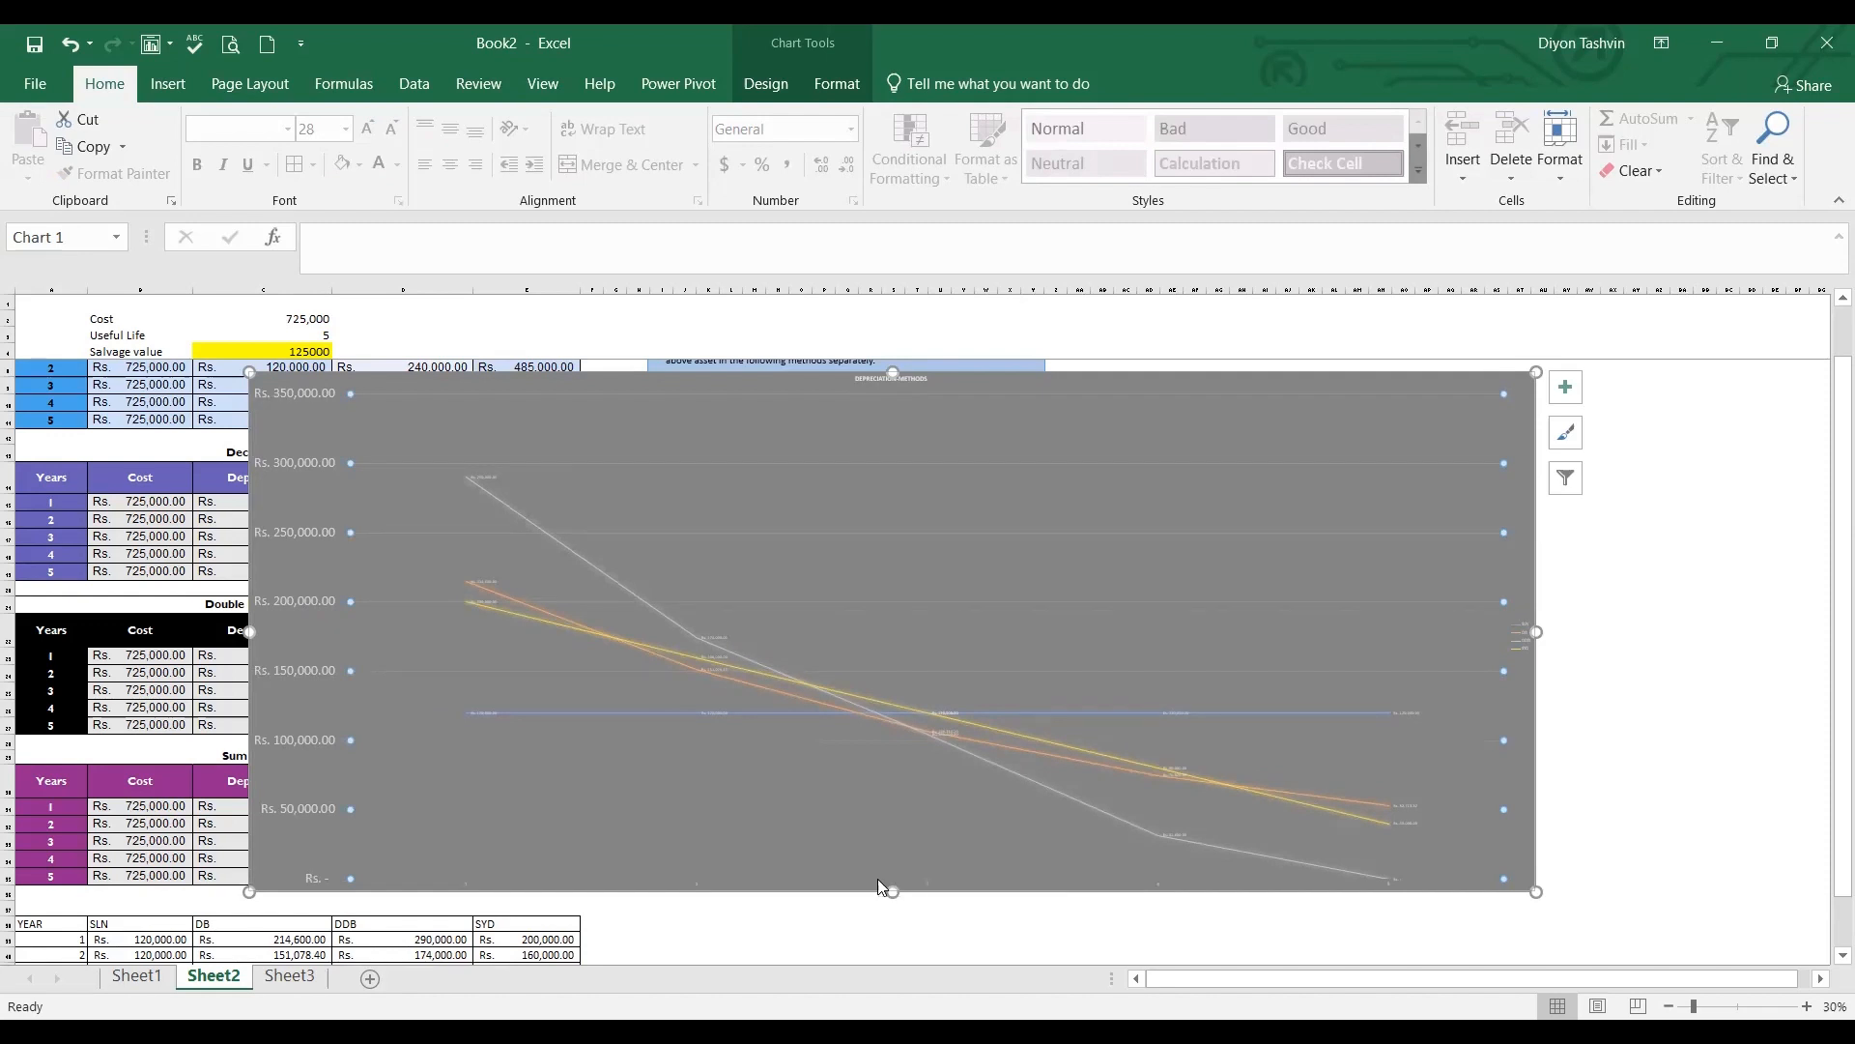
double_click(877, 882)
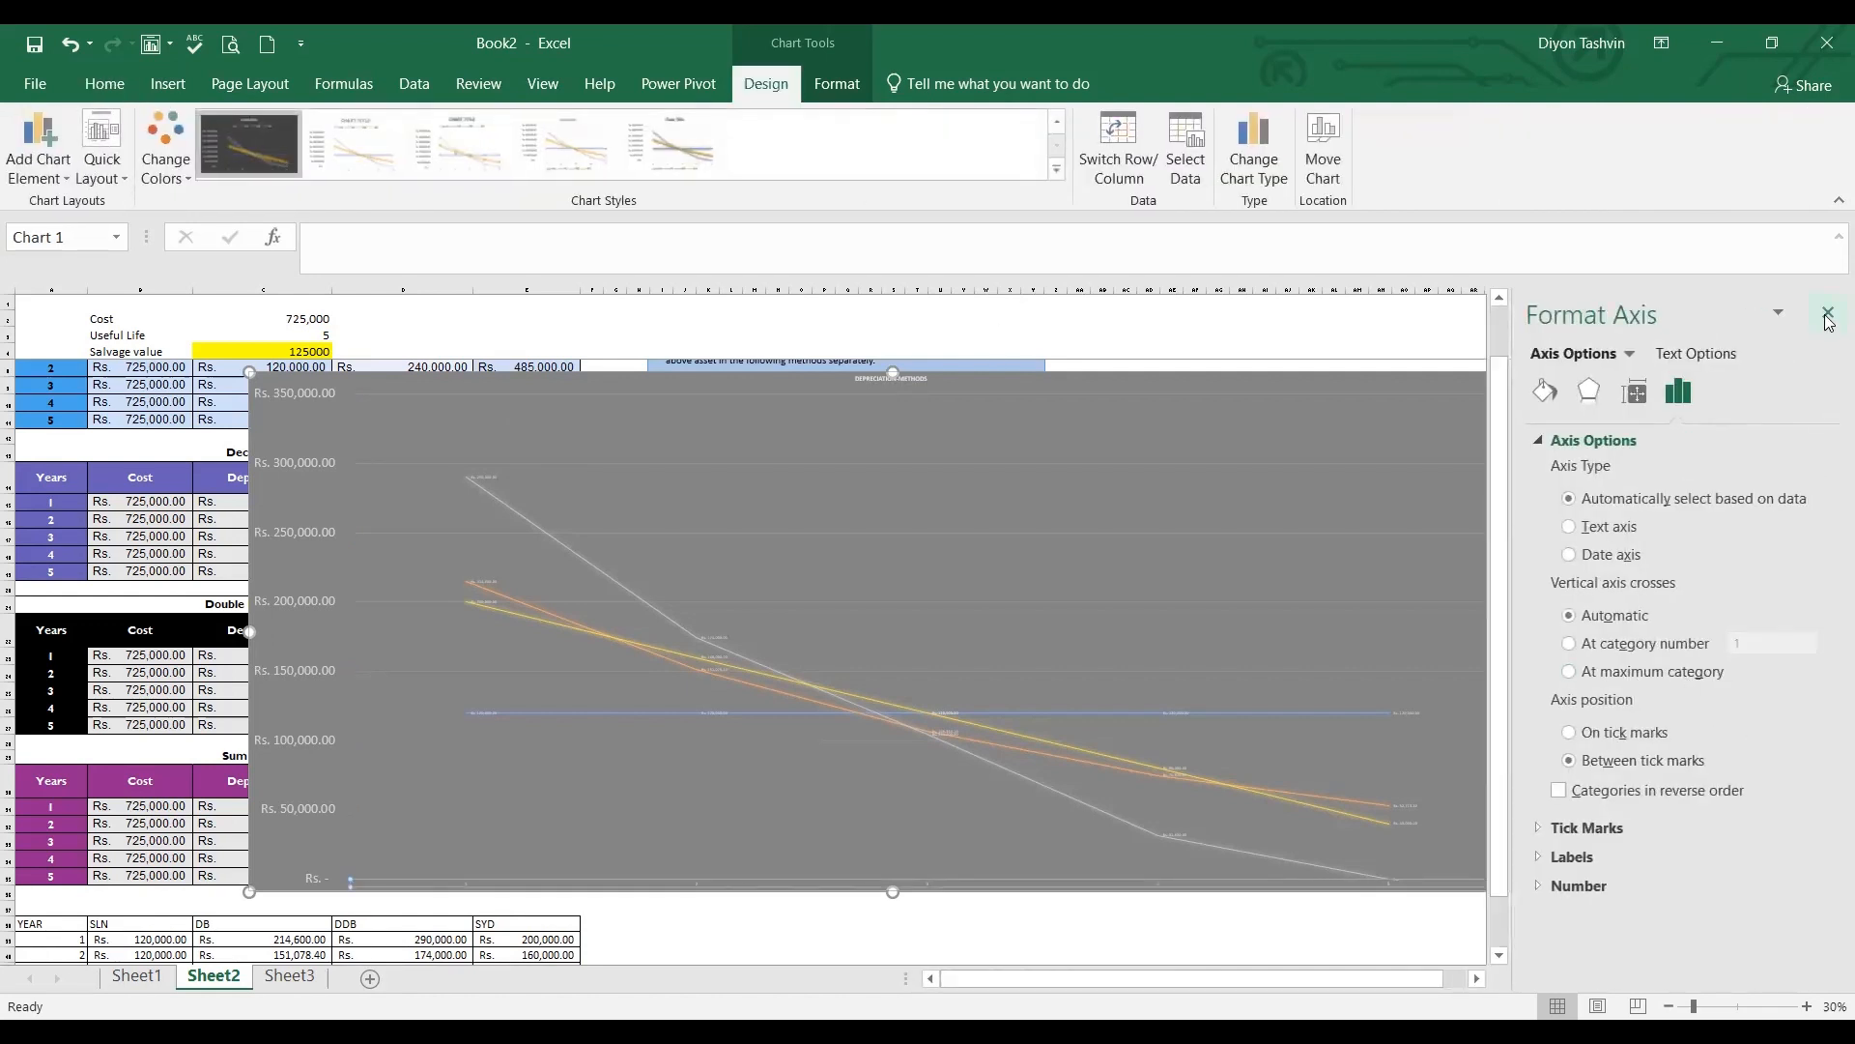
click(1828, 314)
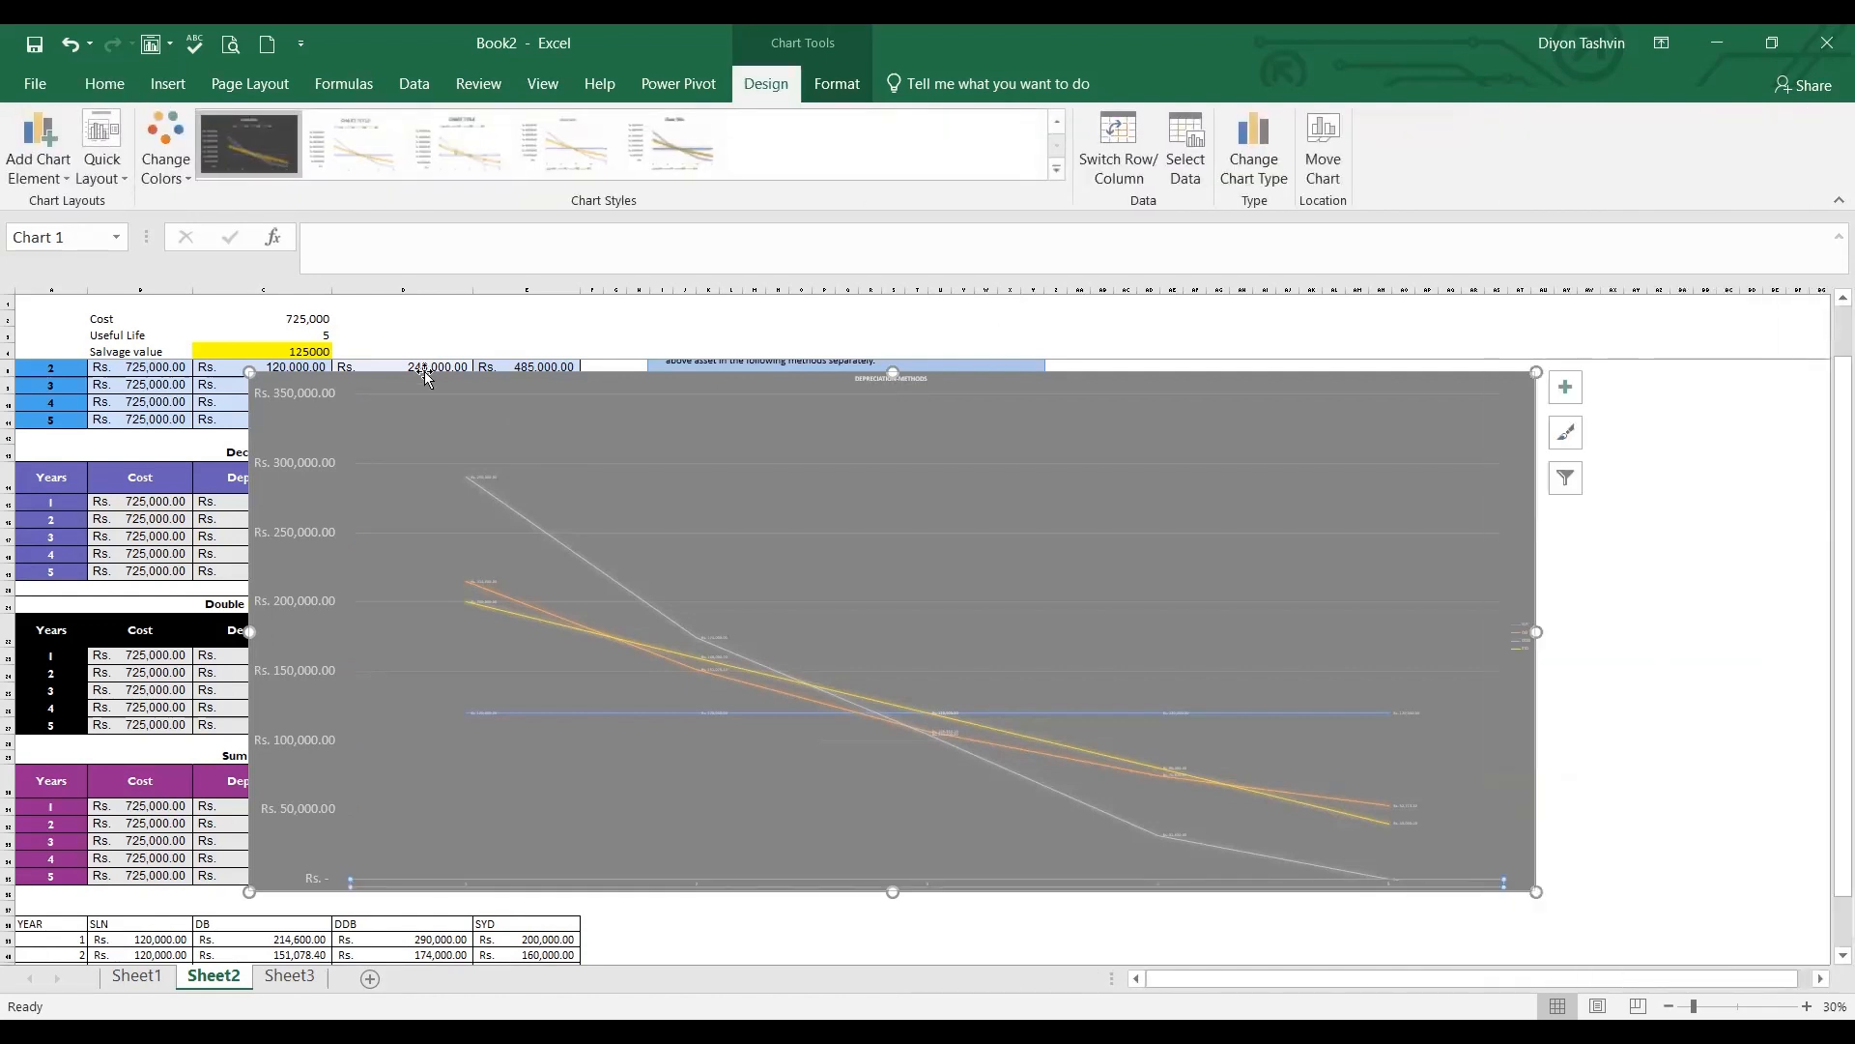
click(102, 83)
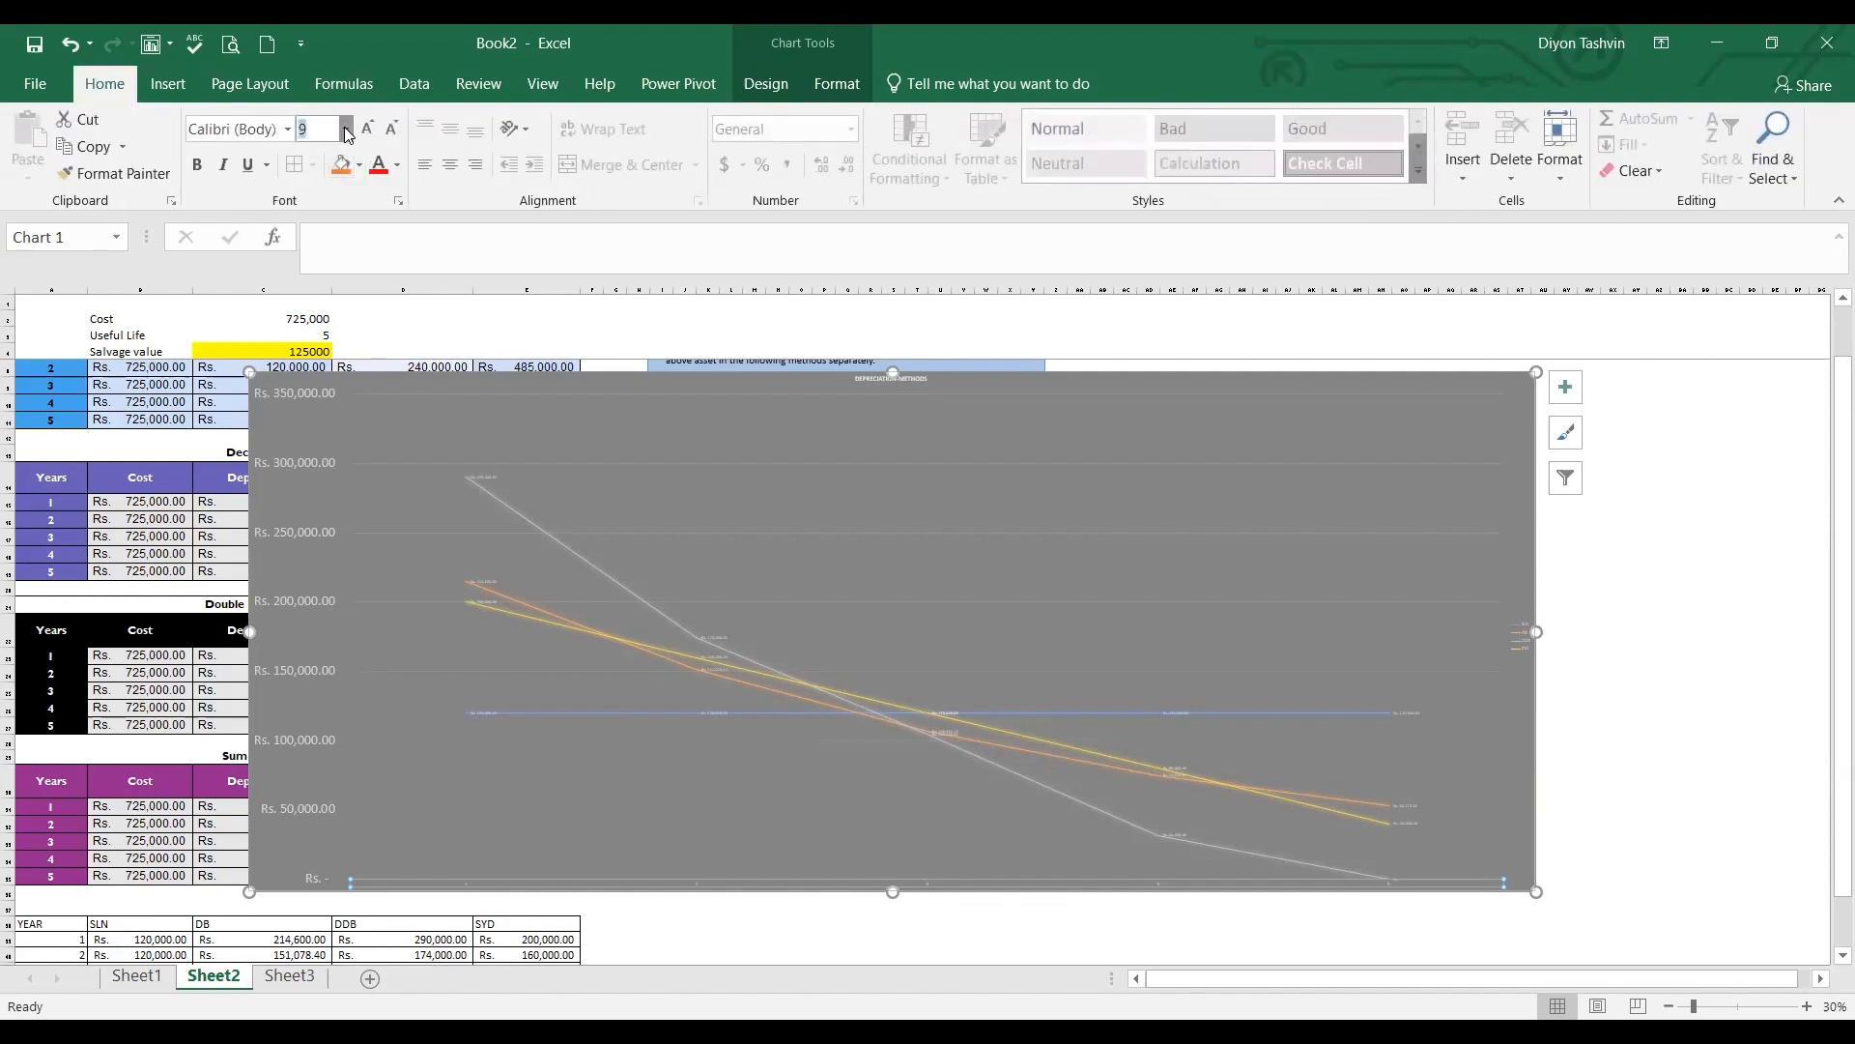
click(346, 130)
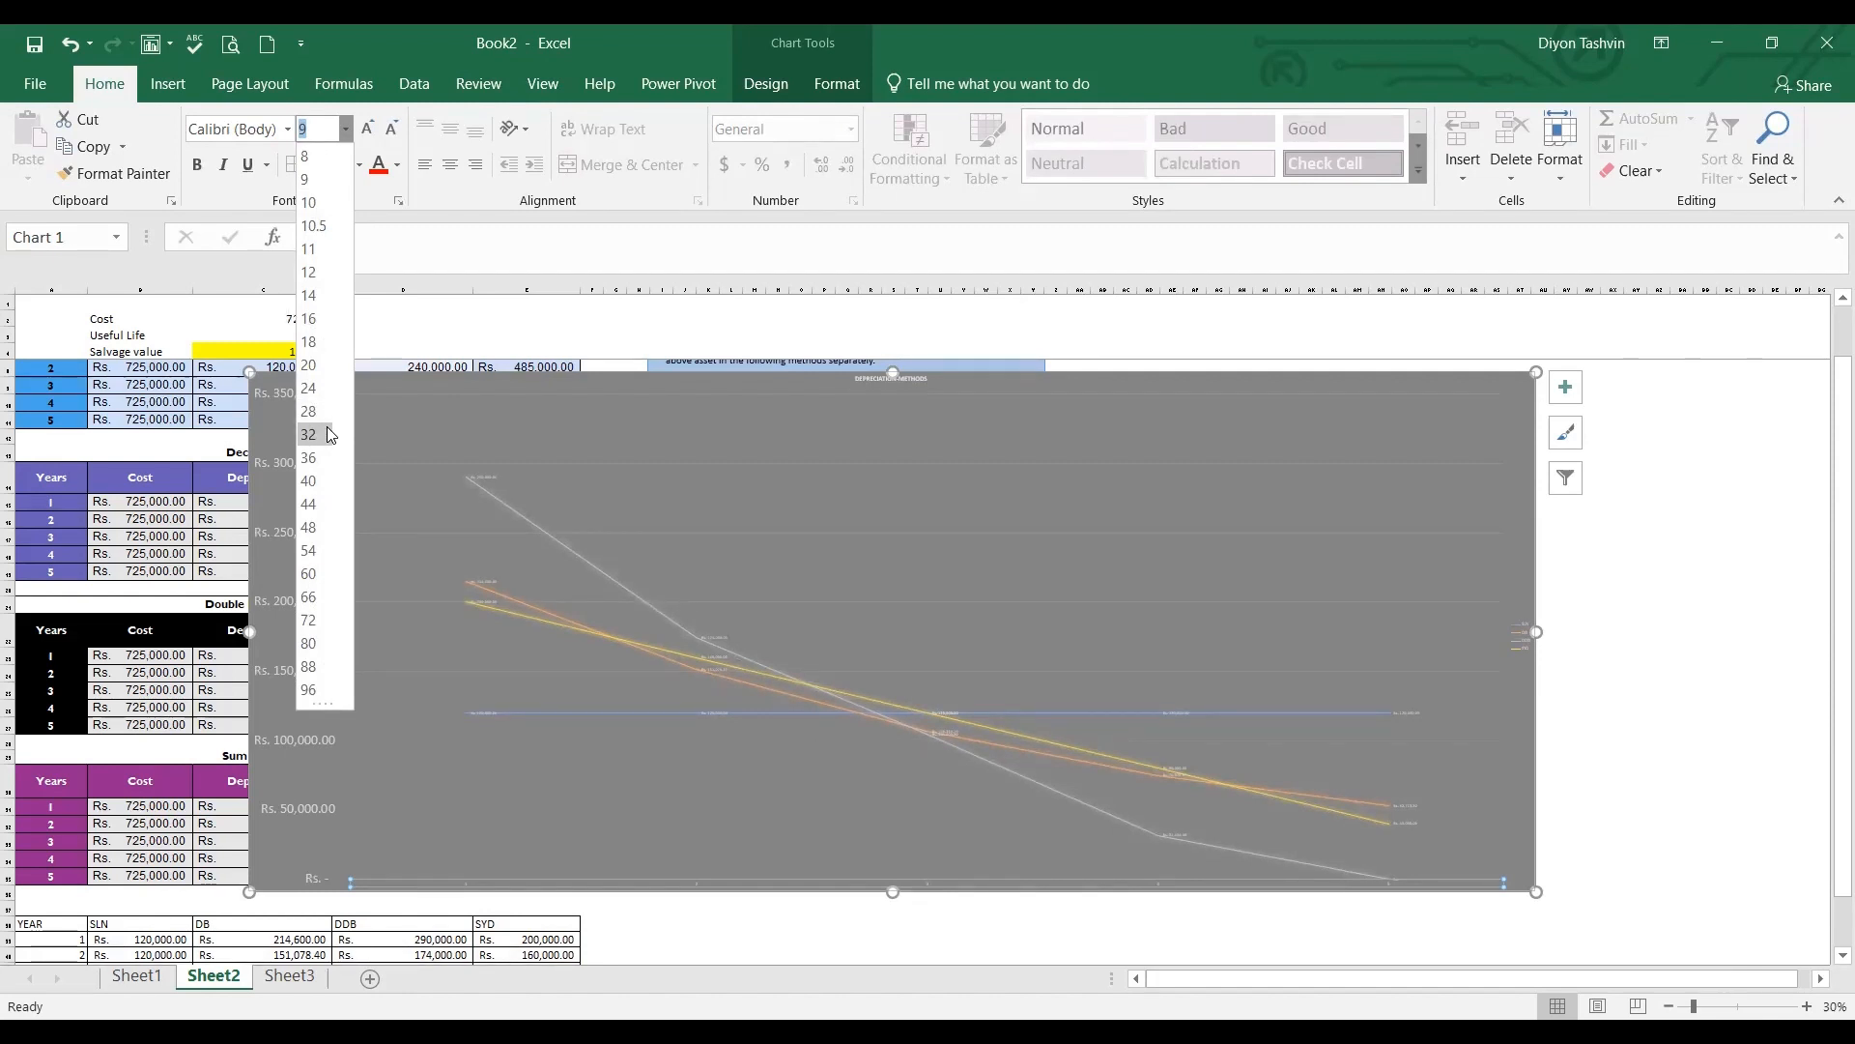
click(309, 435)
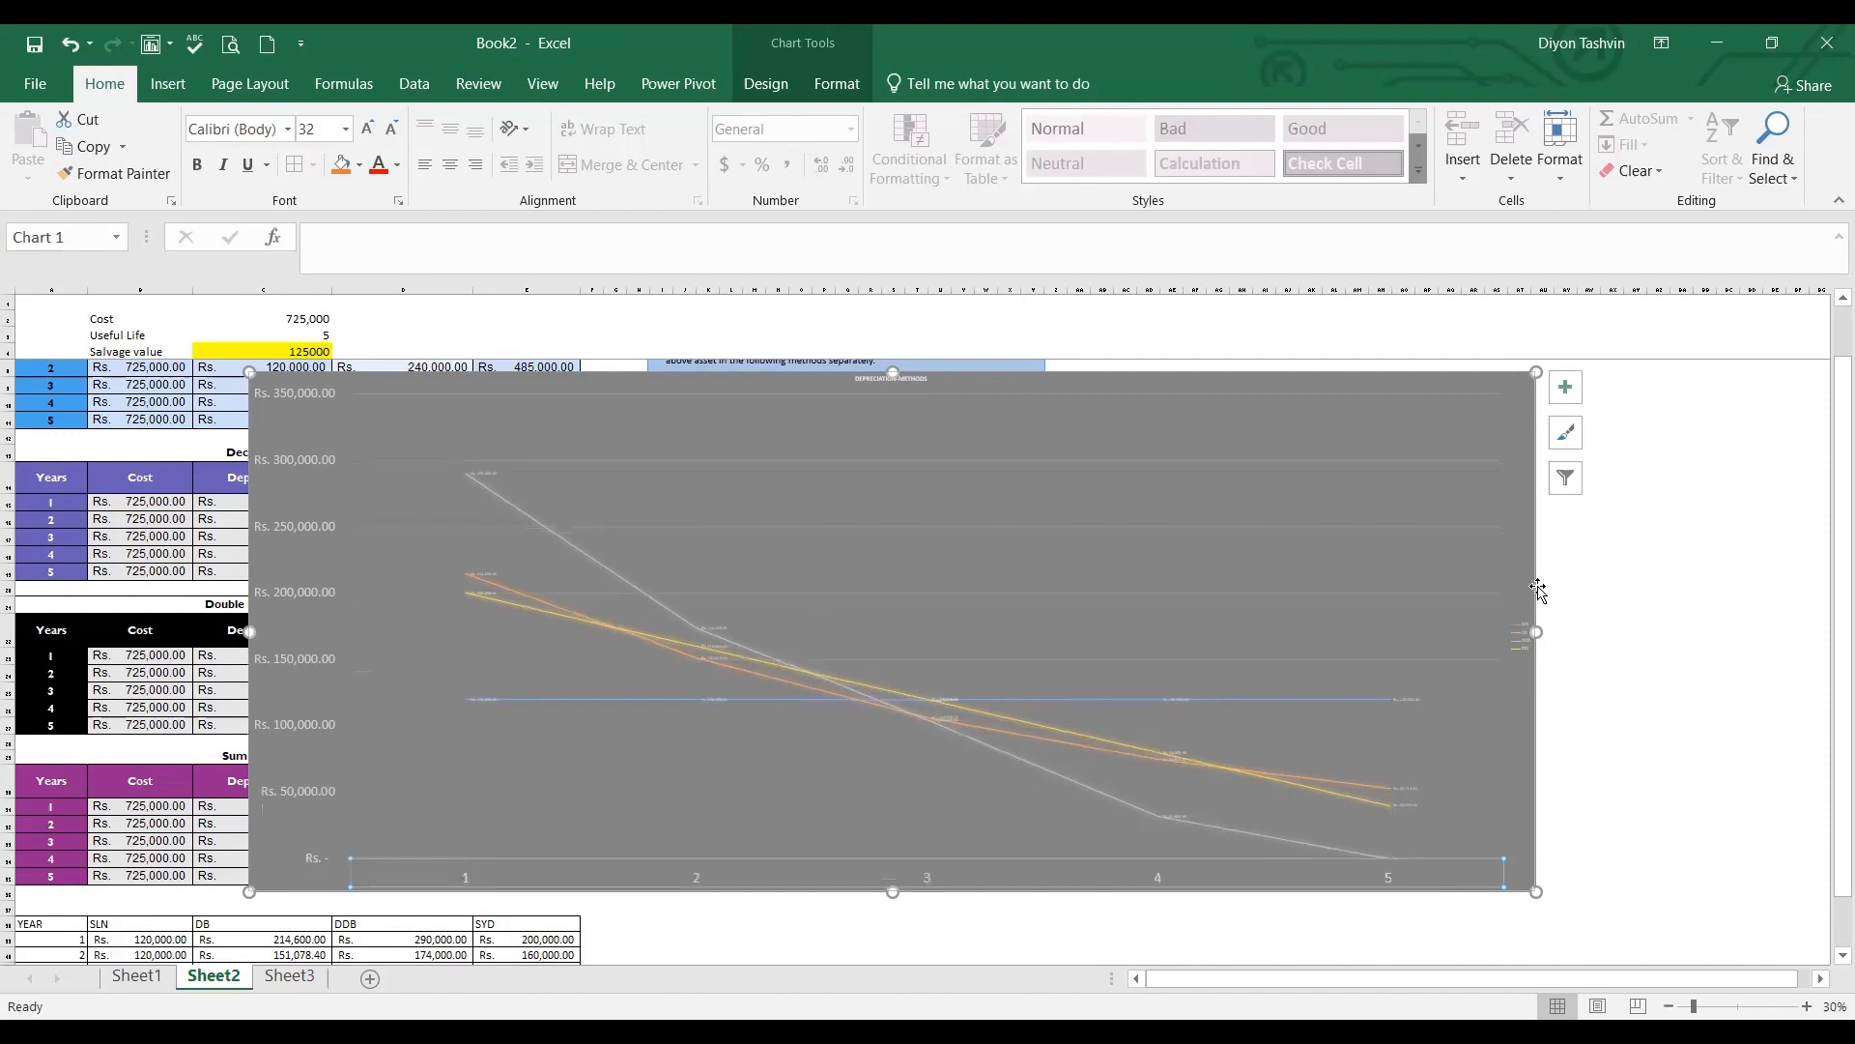
Set the chart legend's font size to 36 and widen its box toward the plot area
click(1523, 654)
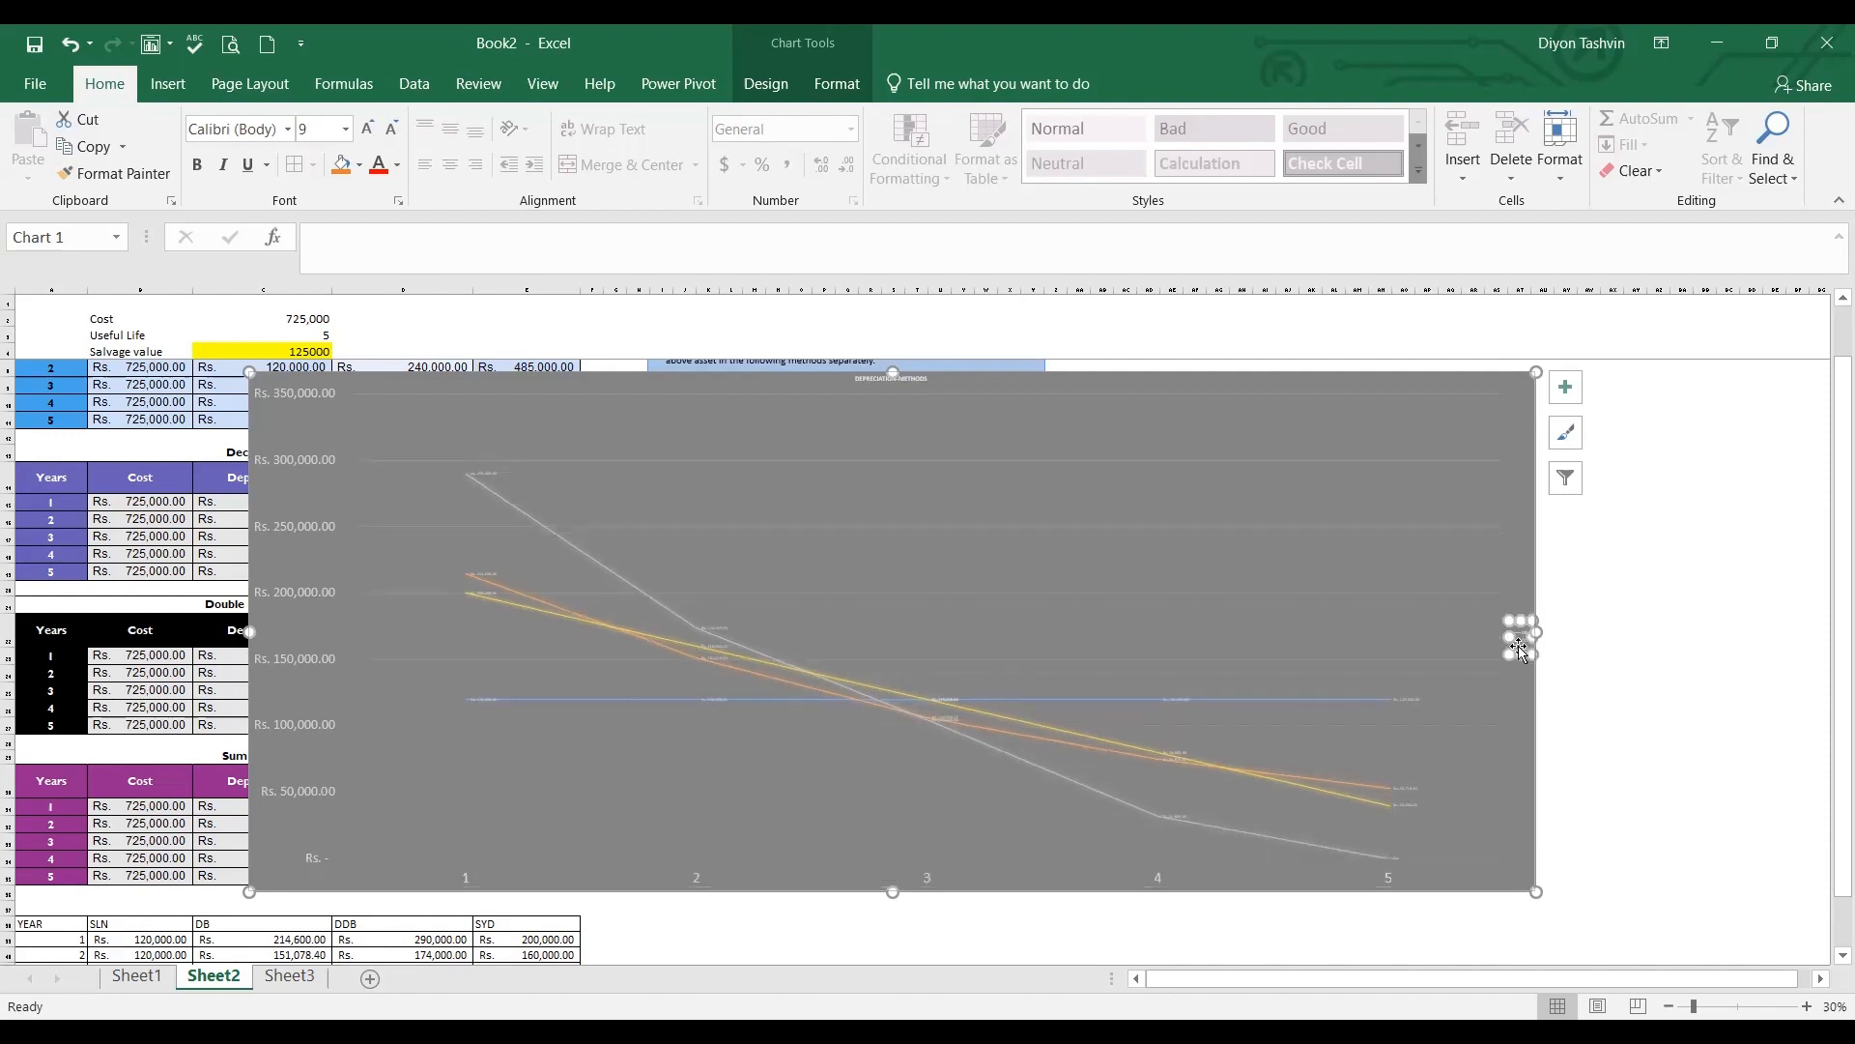
click(346, 129)
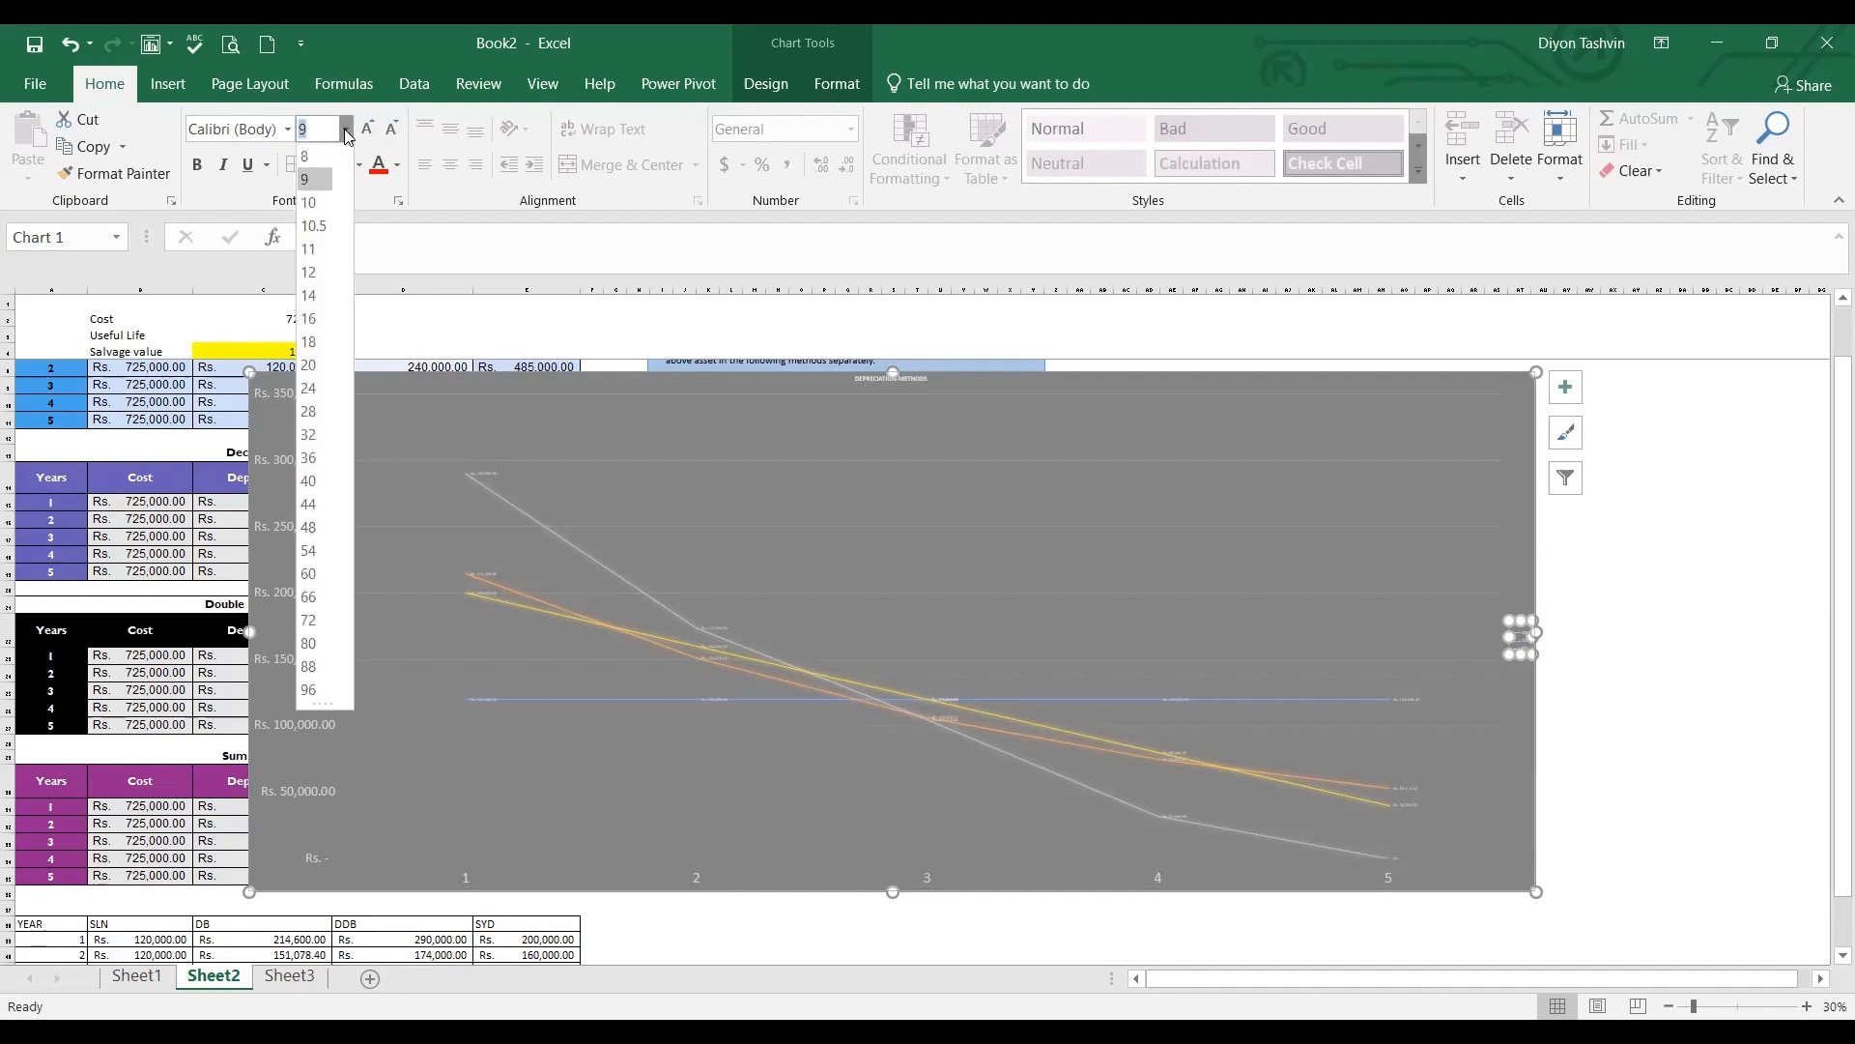
click(316, 458)
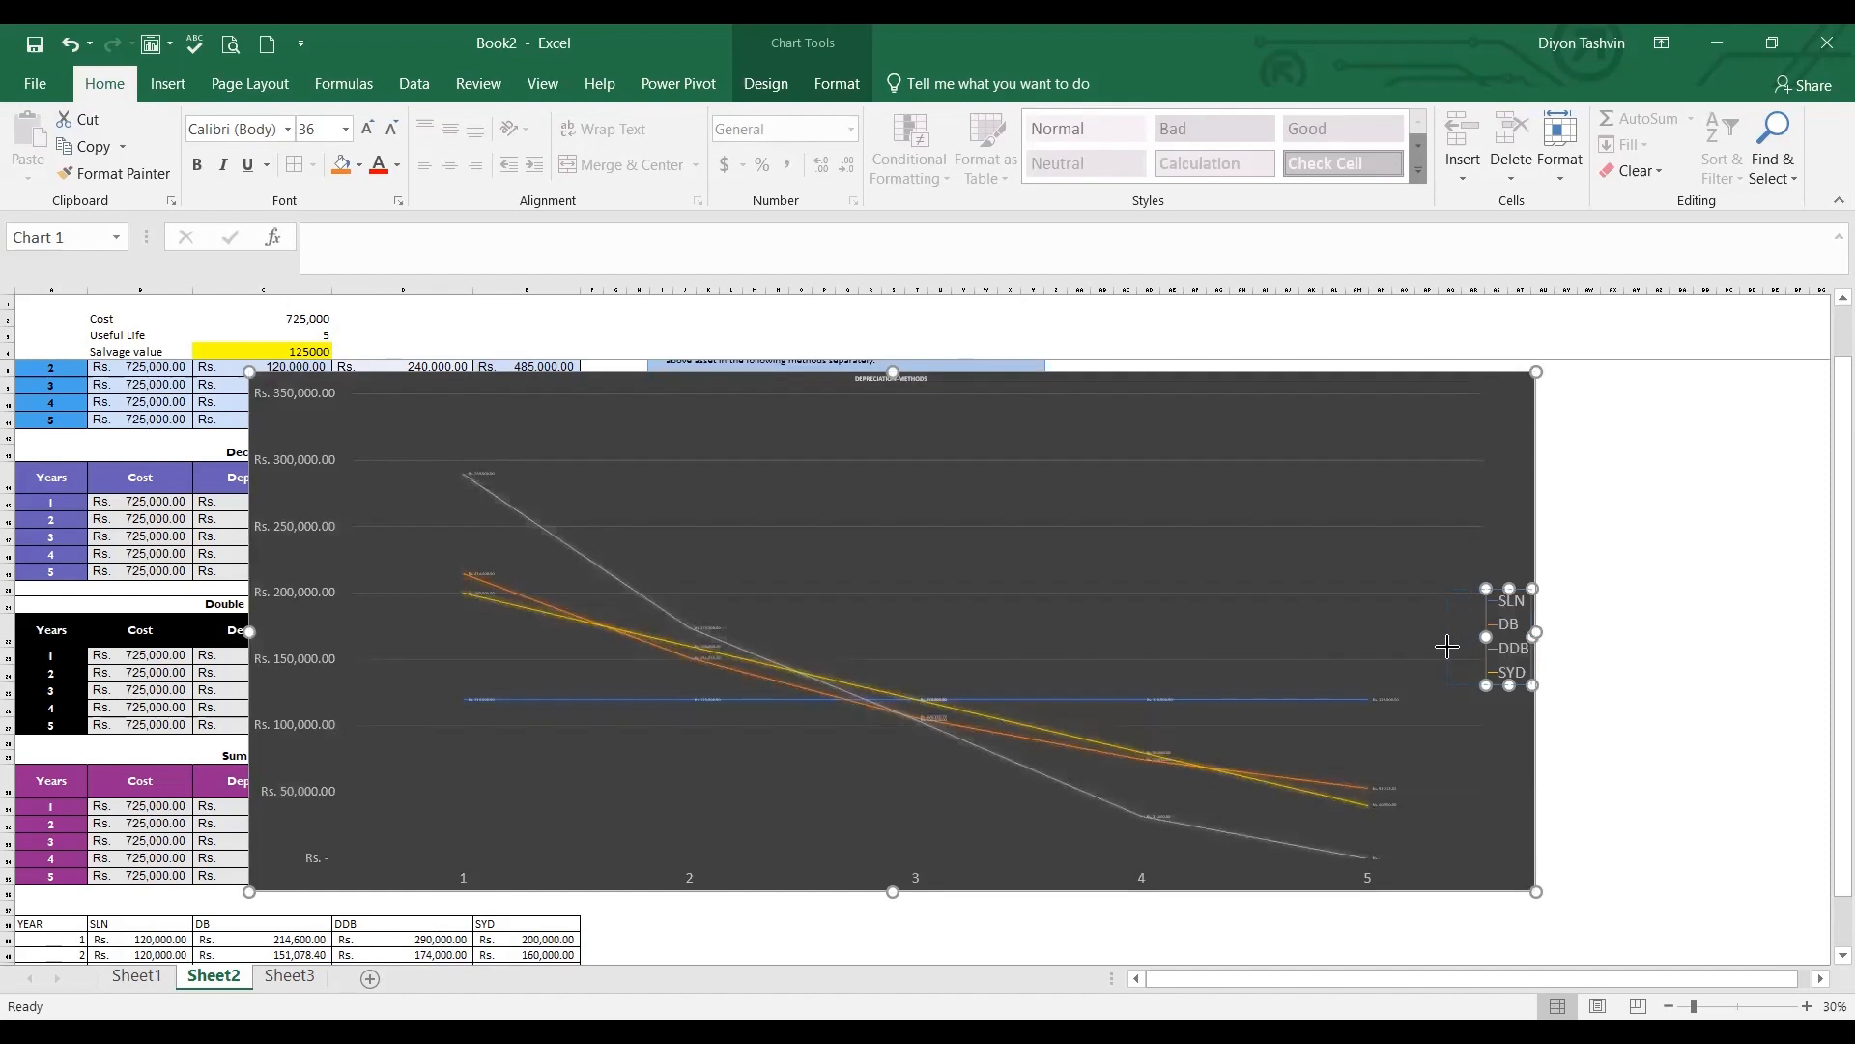
drag(1447, 646, 1448, 649)
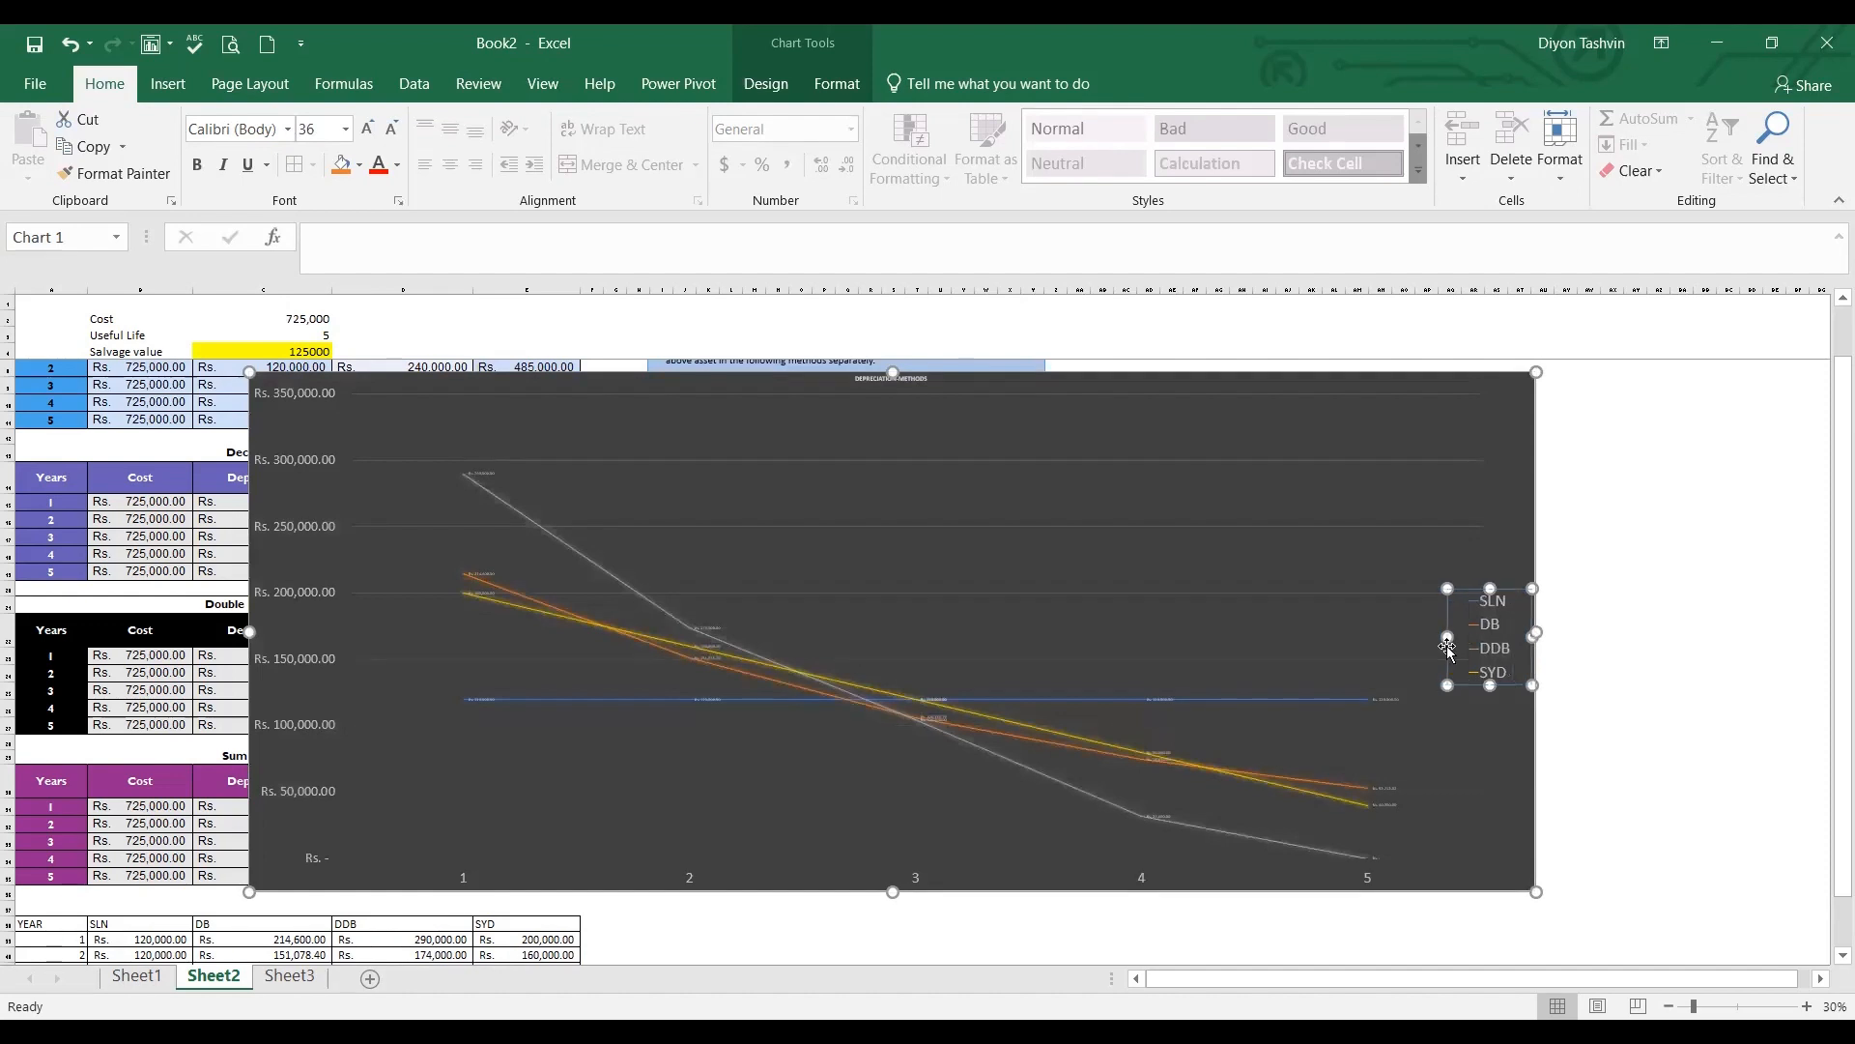
click(596, 570)
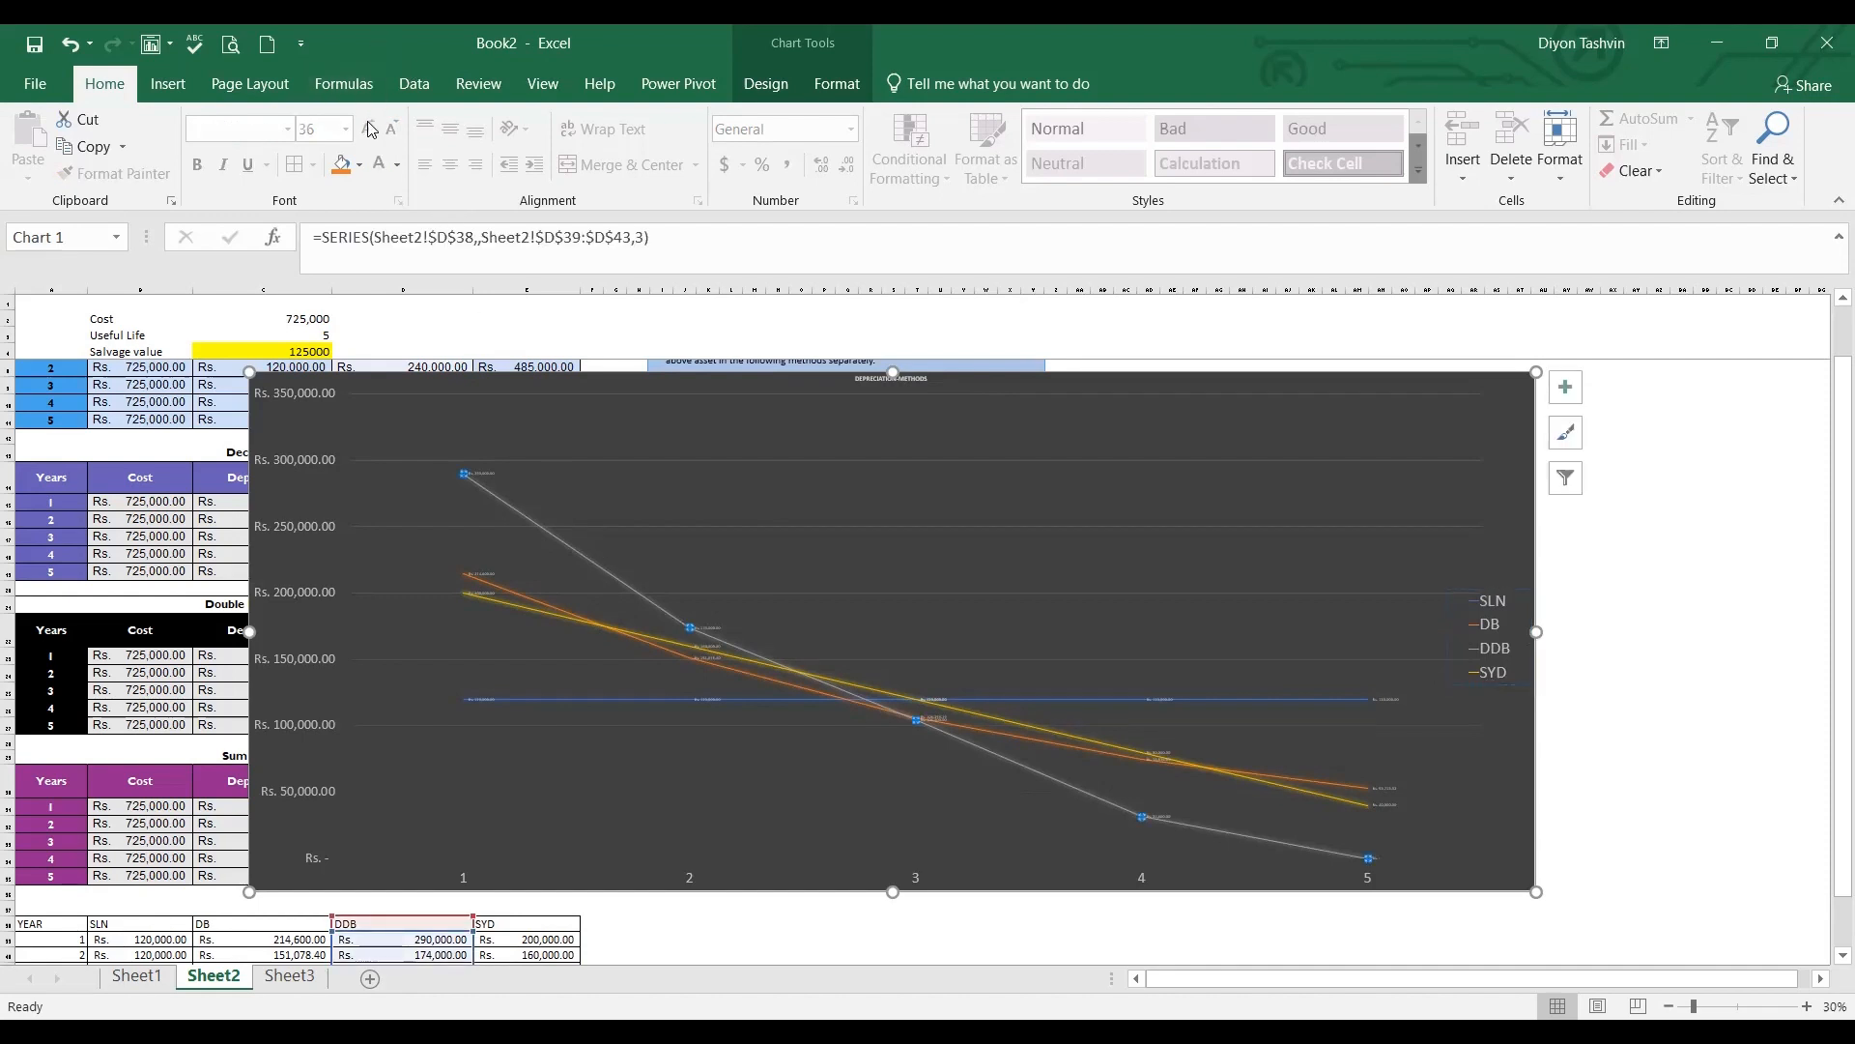
click(765, 87)
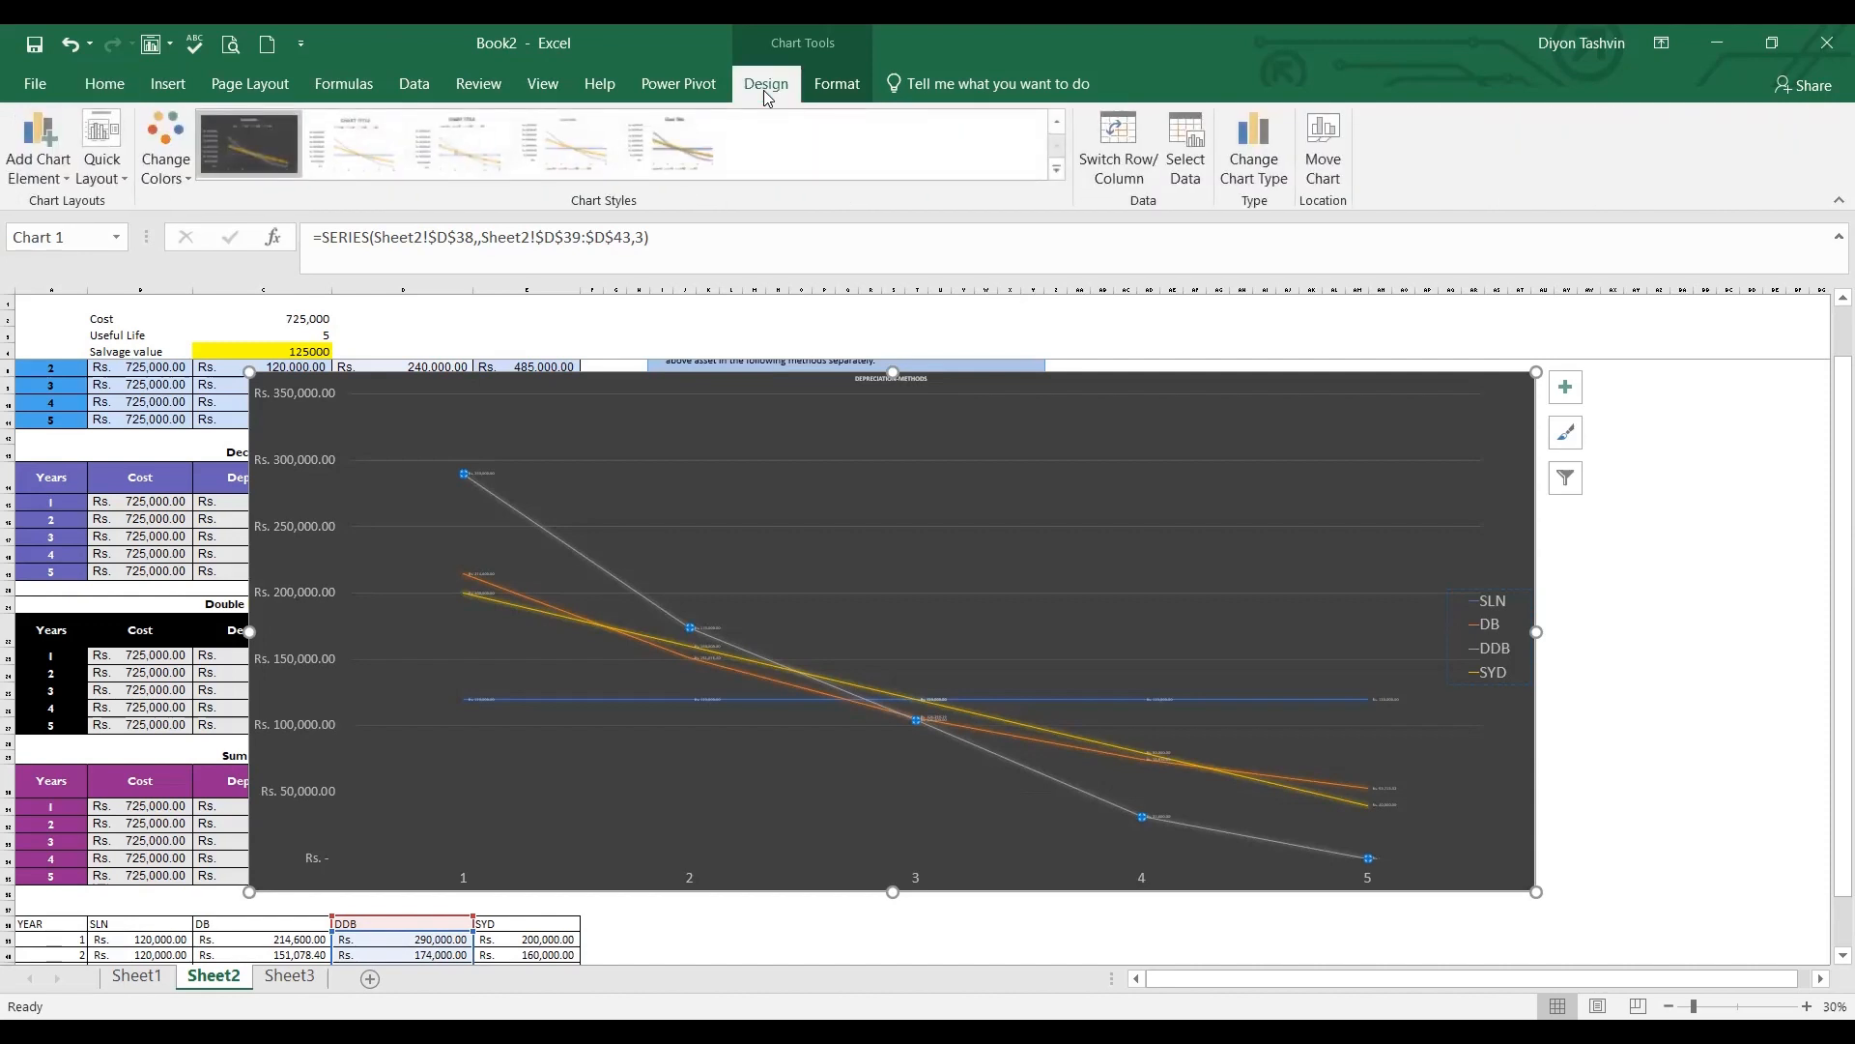
click(1774, 386)
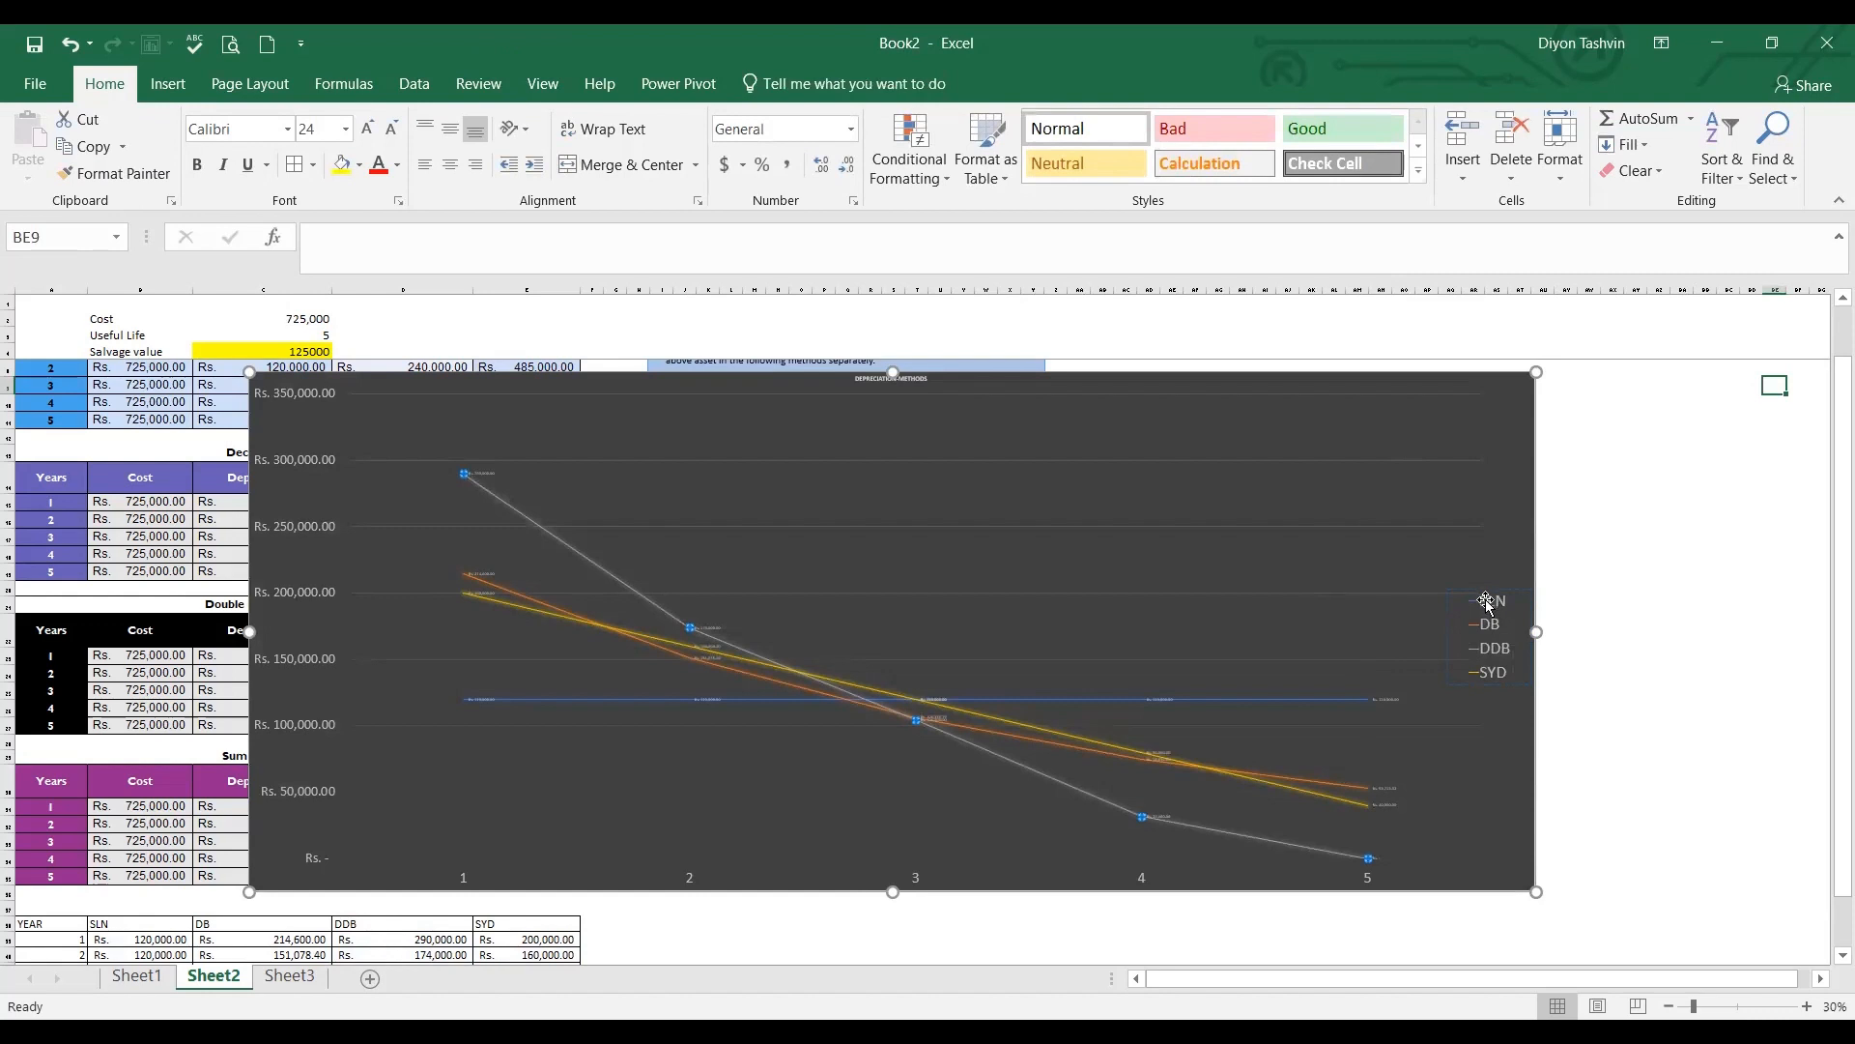
click(1353, 701)
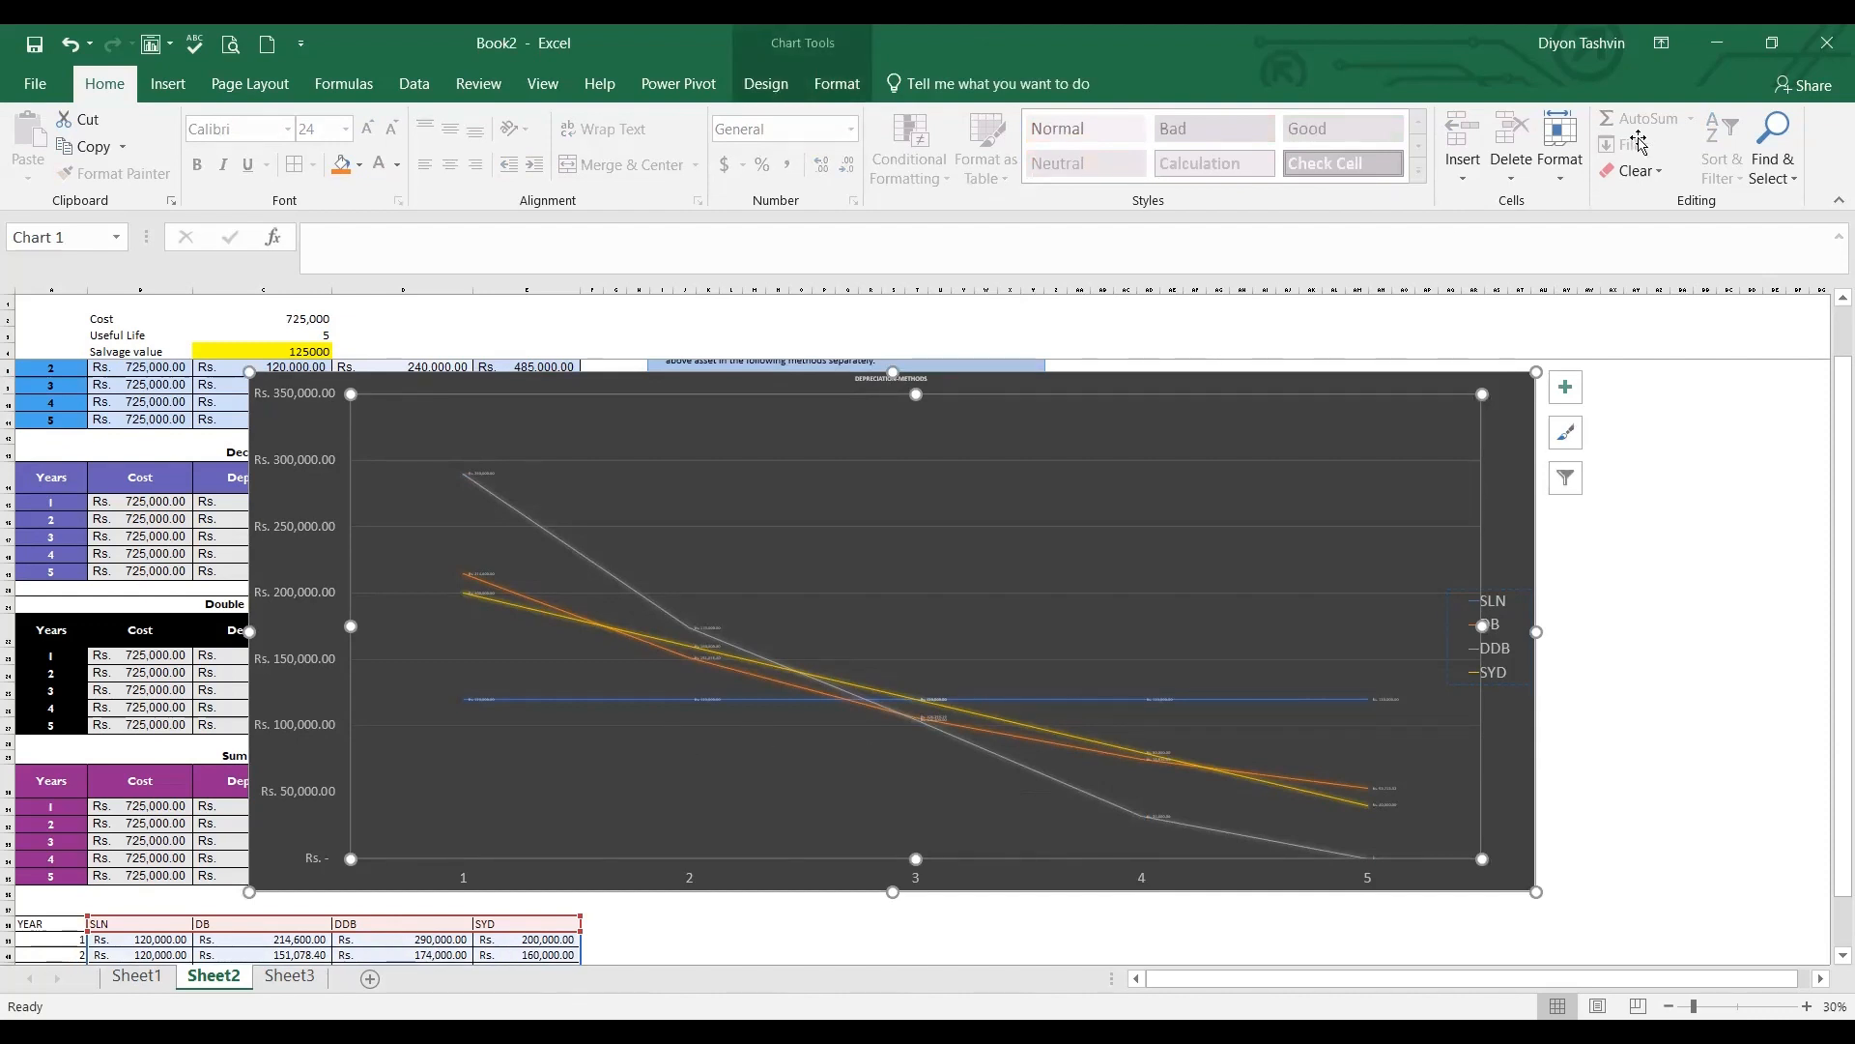
click(477, 700)
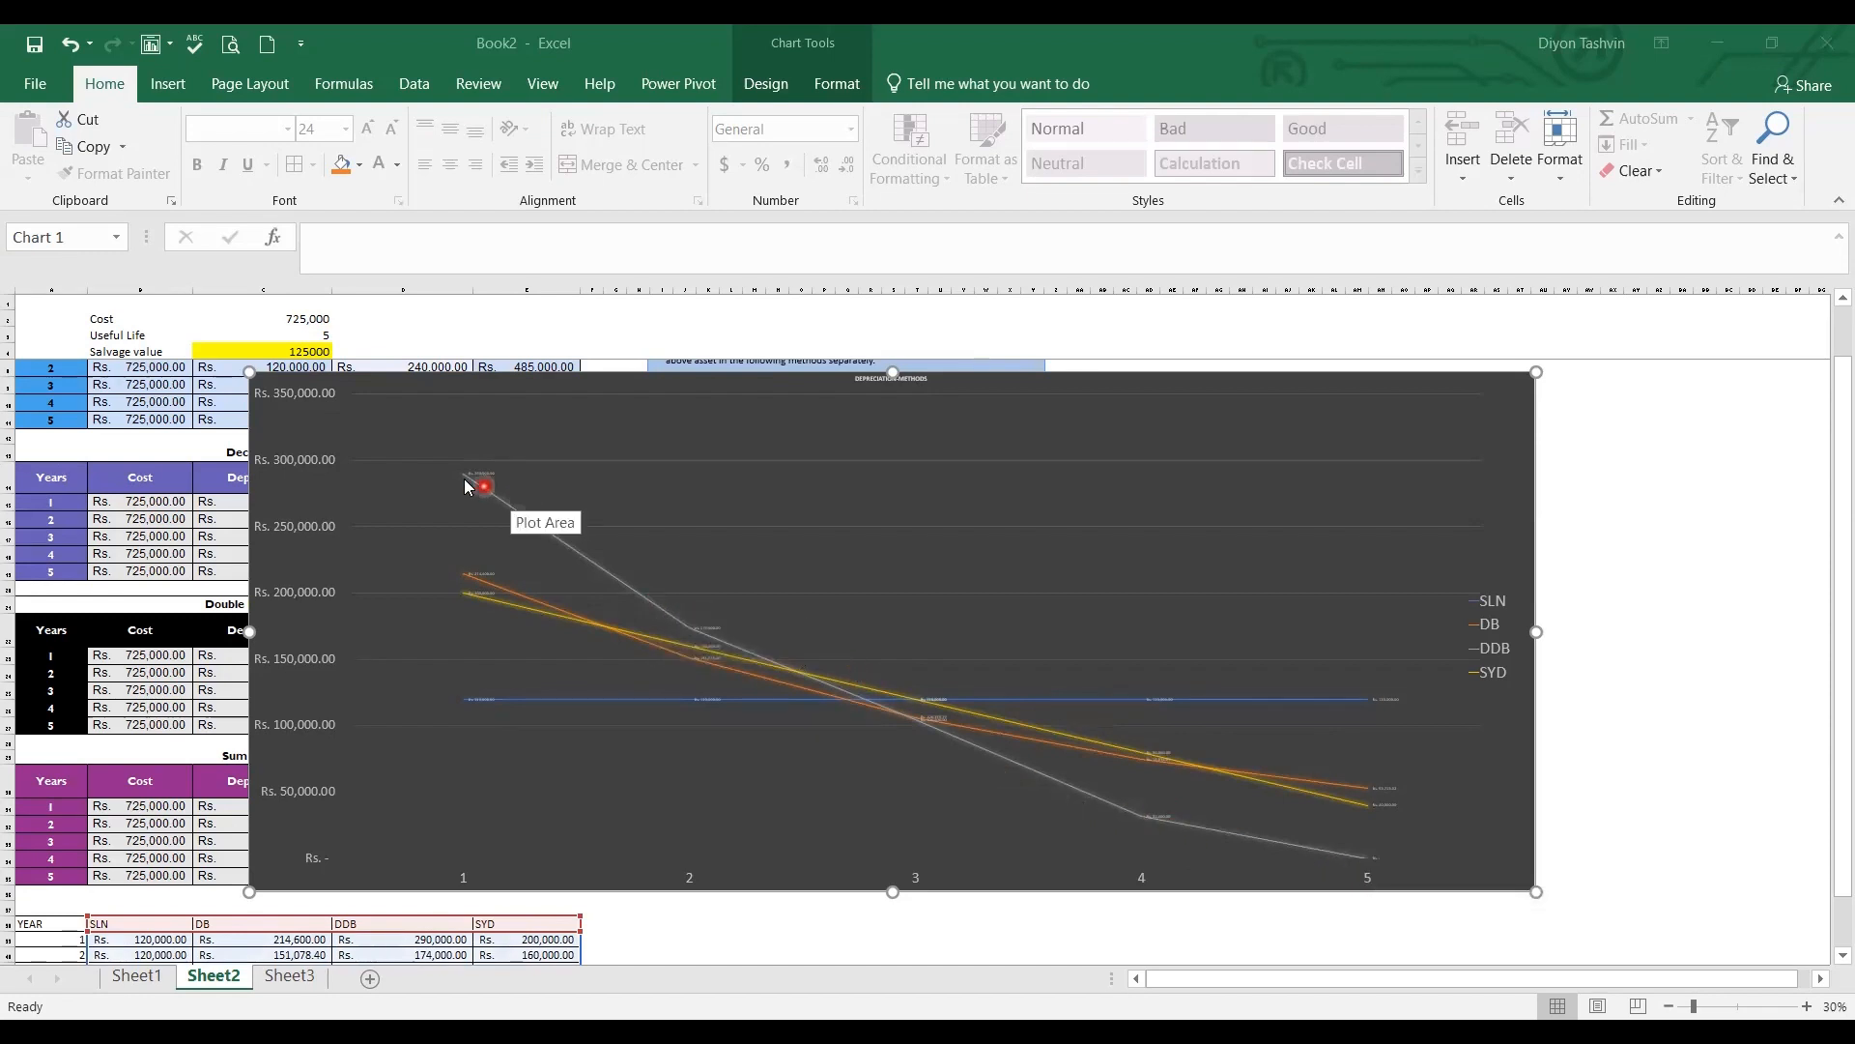
mouse_move(462, 477)
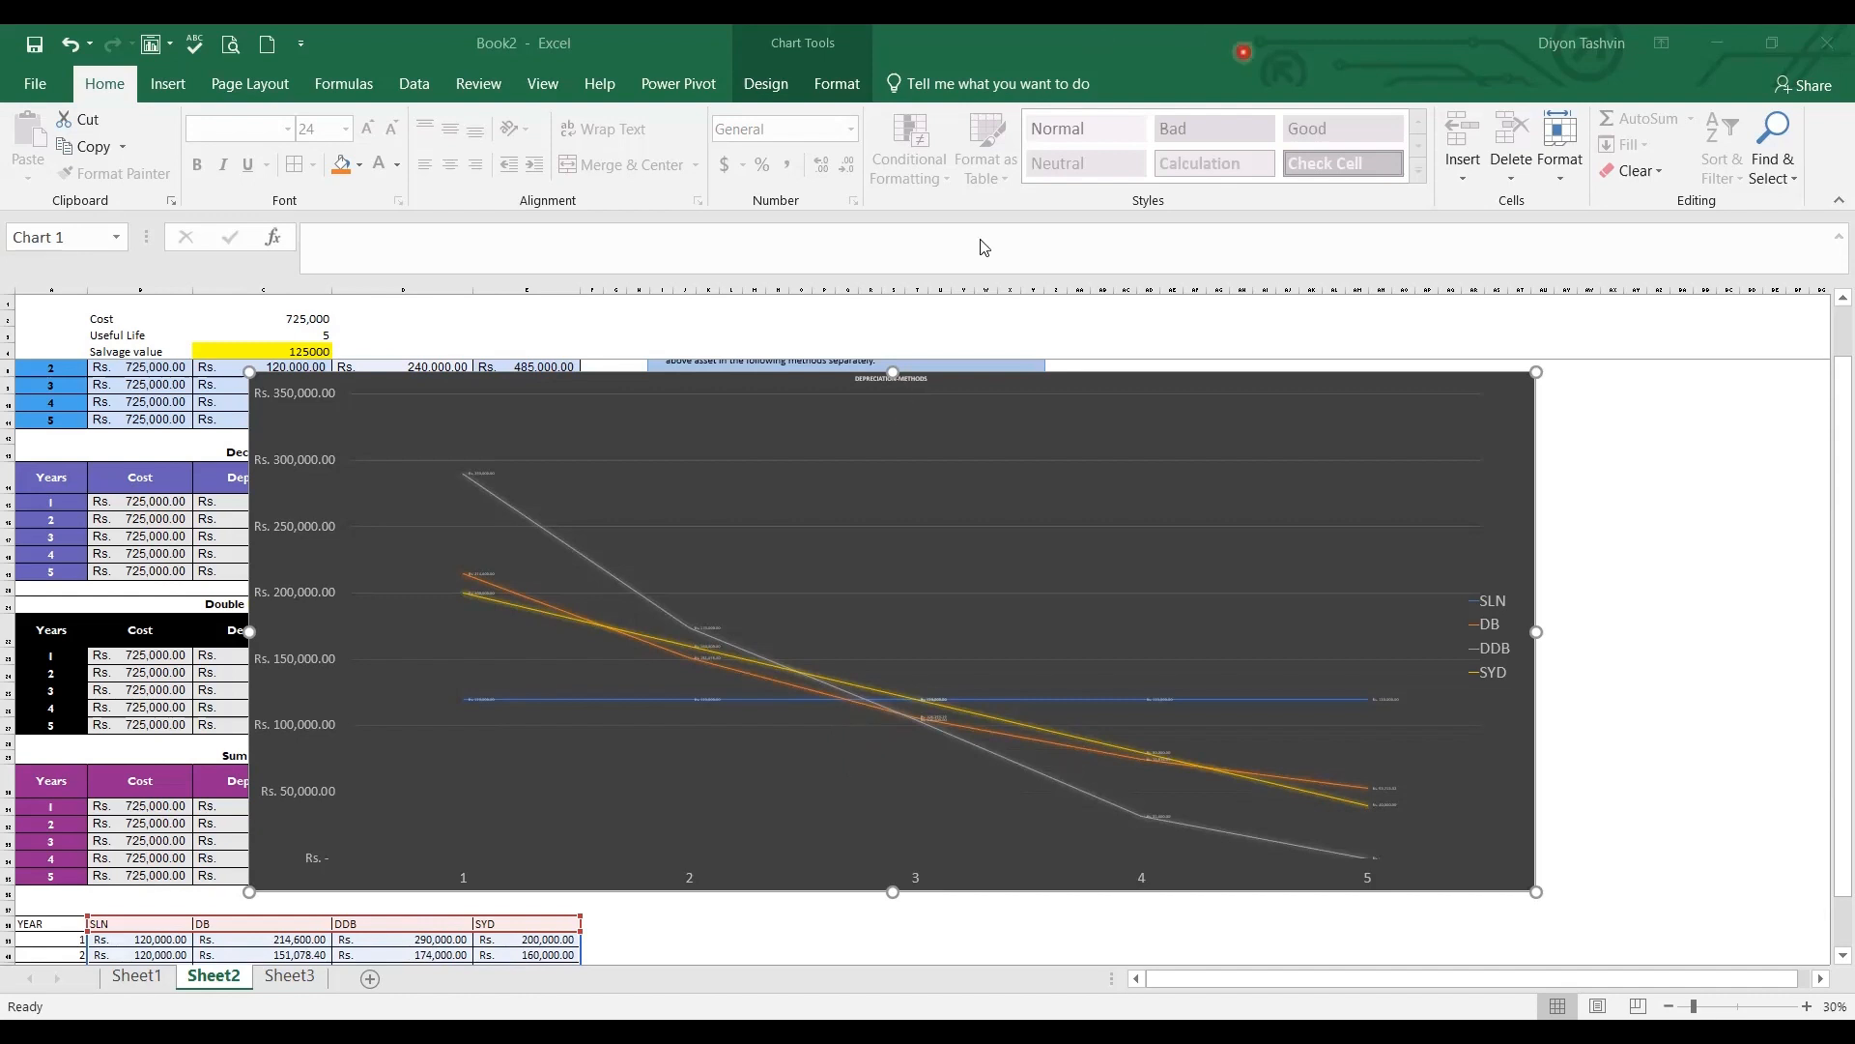
On Sheet3, enter the machine's cost 650000, useful life 5 and salvage value 50000 in cells C2 to C4
click(279, 977)
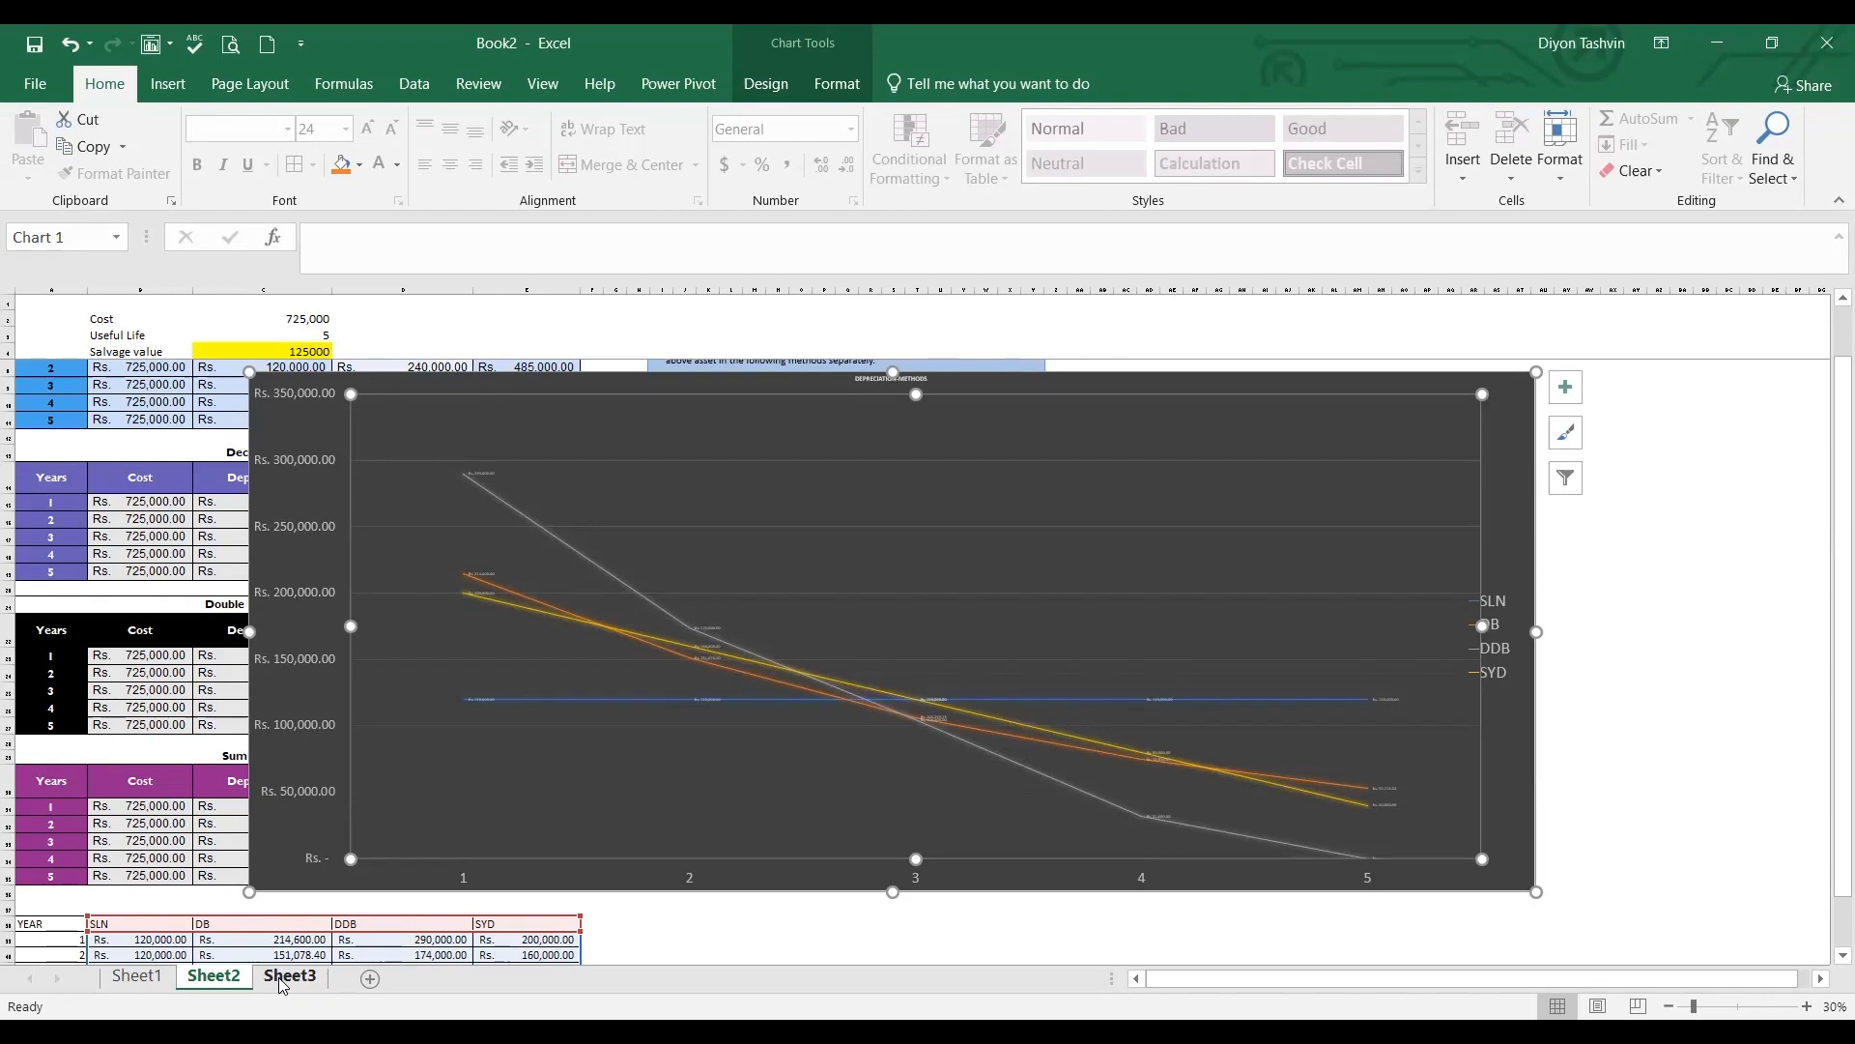
click(280, 977)
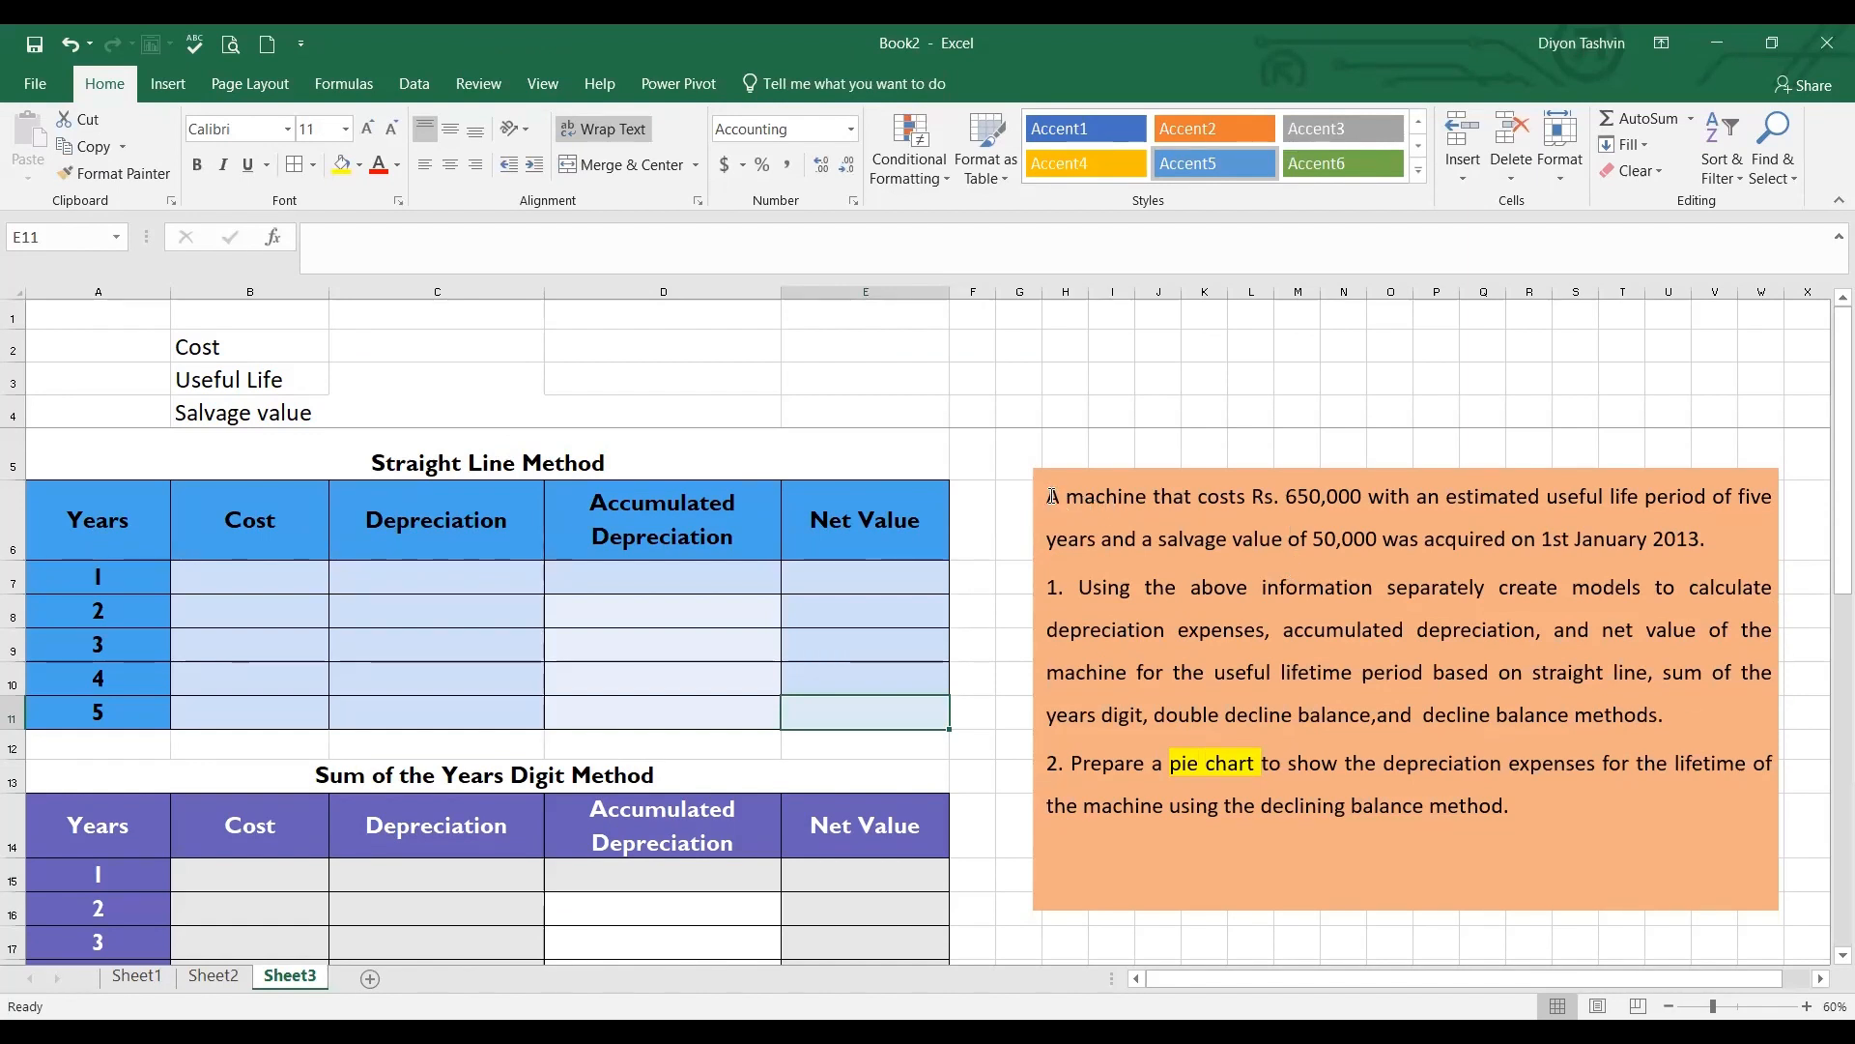
click(393, 338)
text(6)
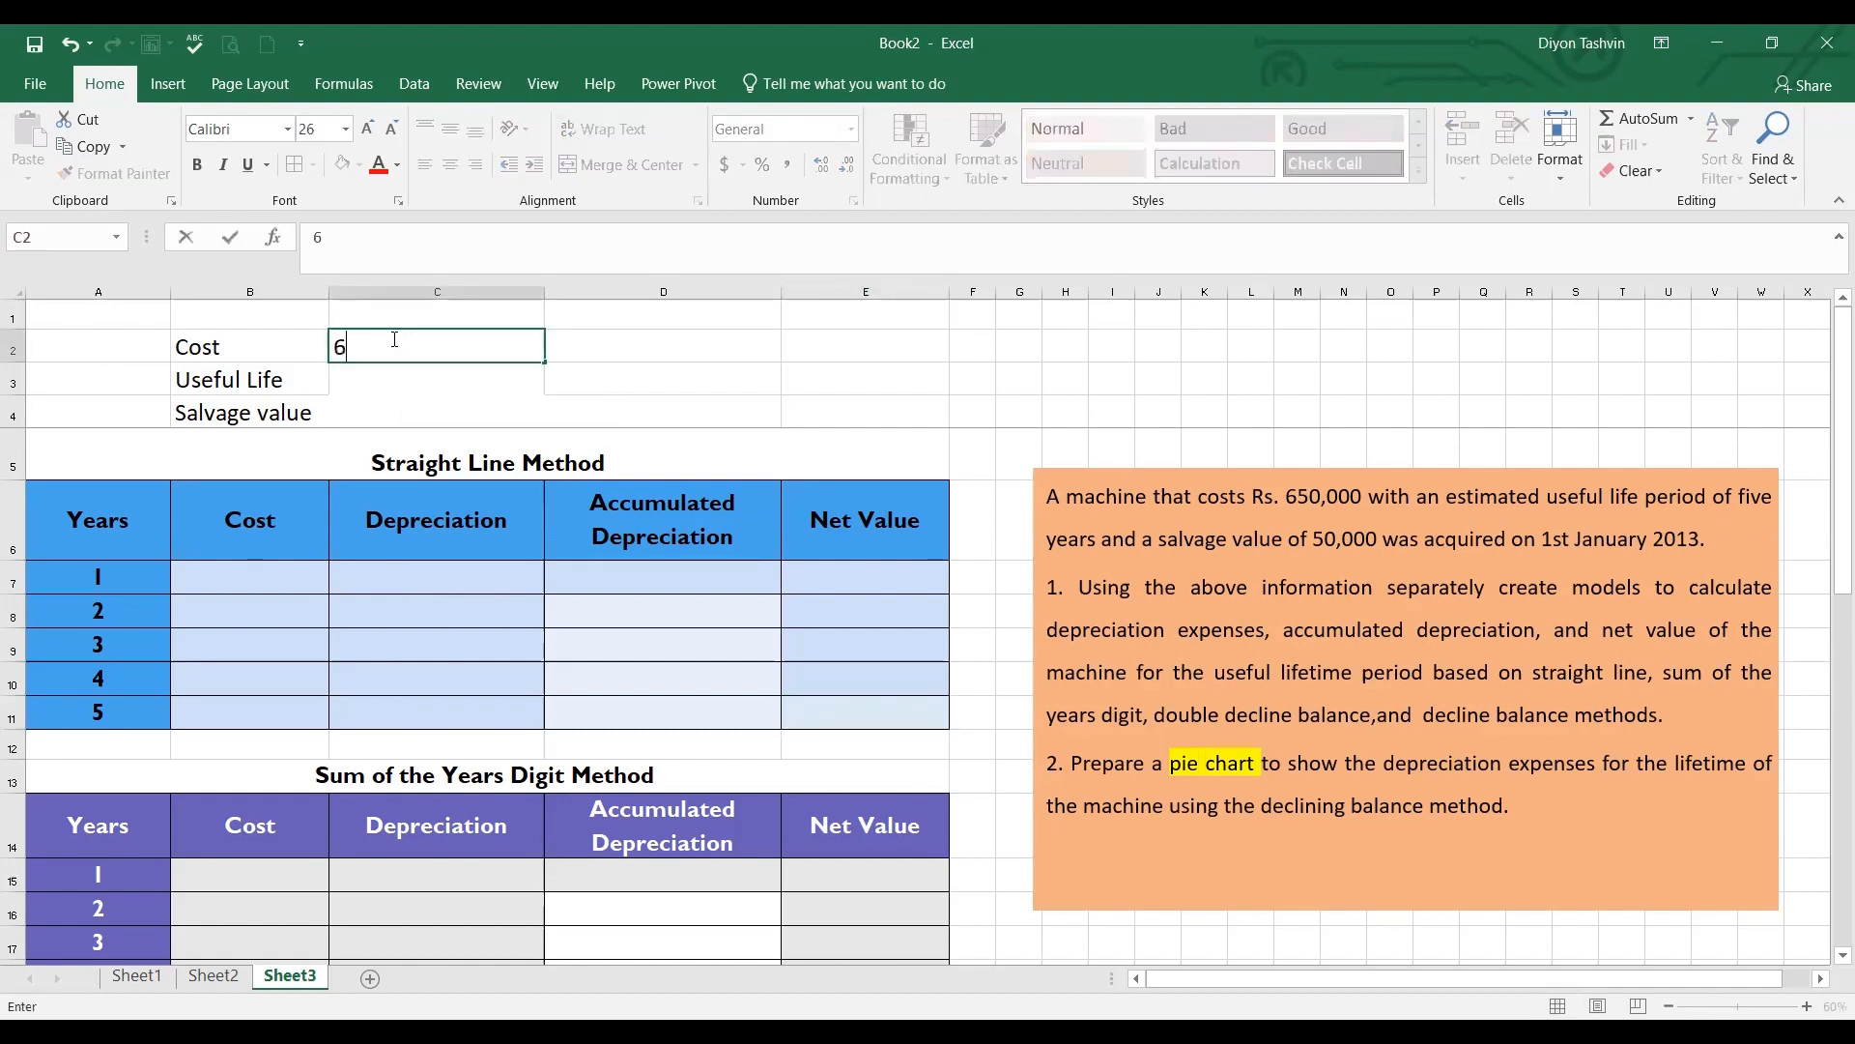
text(50000)
click(396, 372)
text(5)
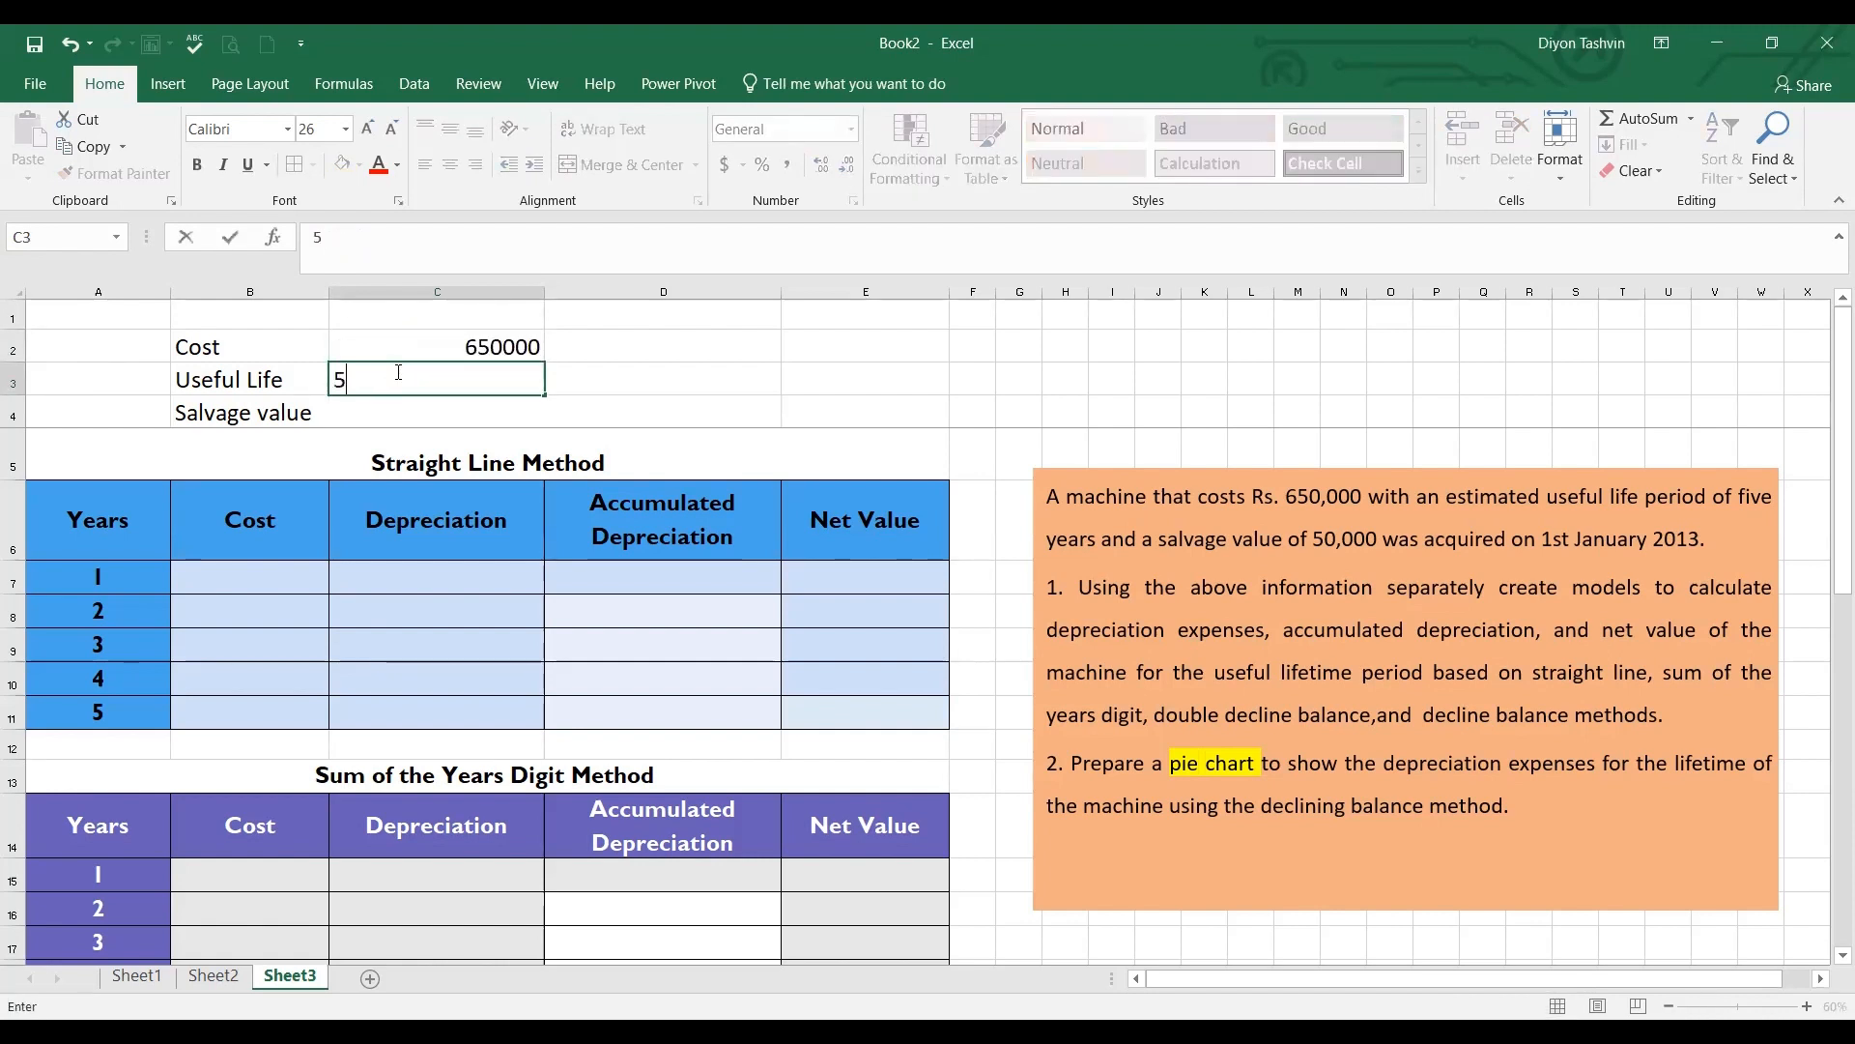
click(396, 411)
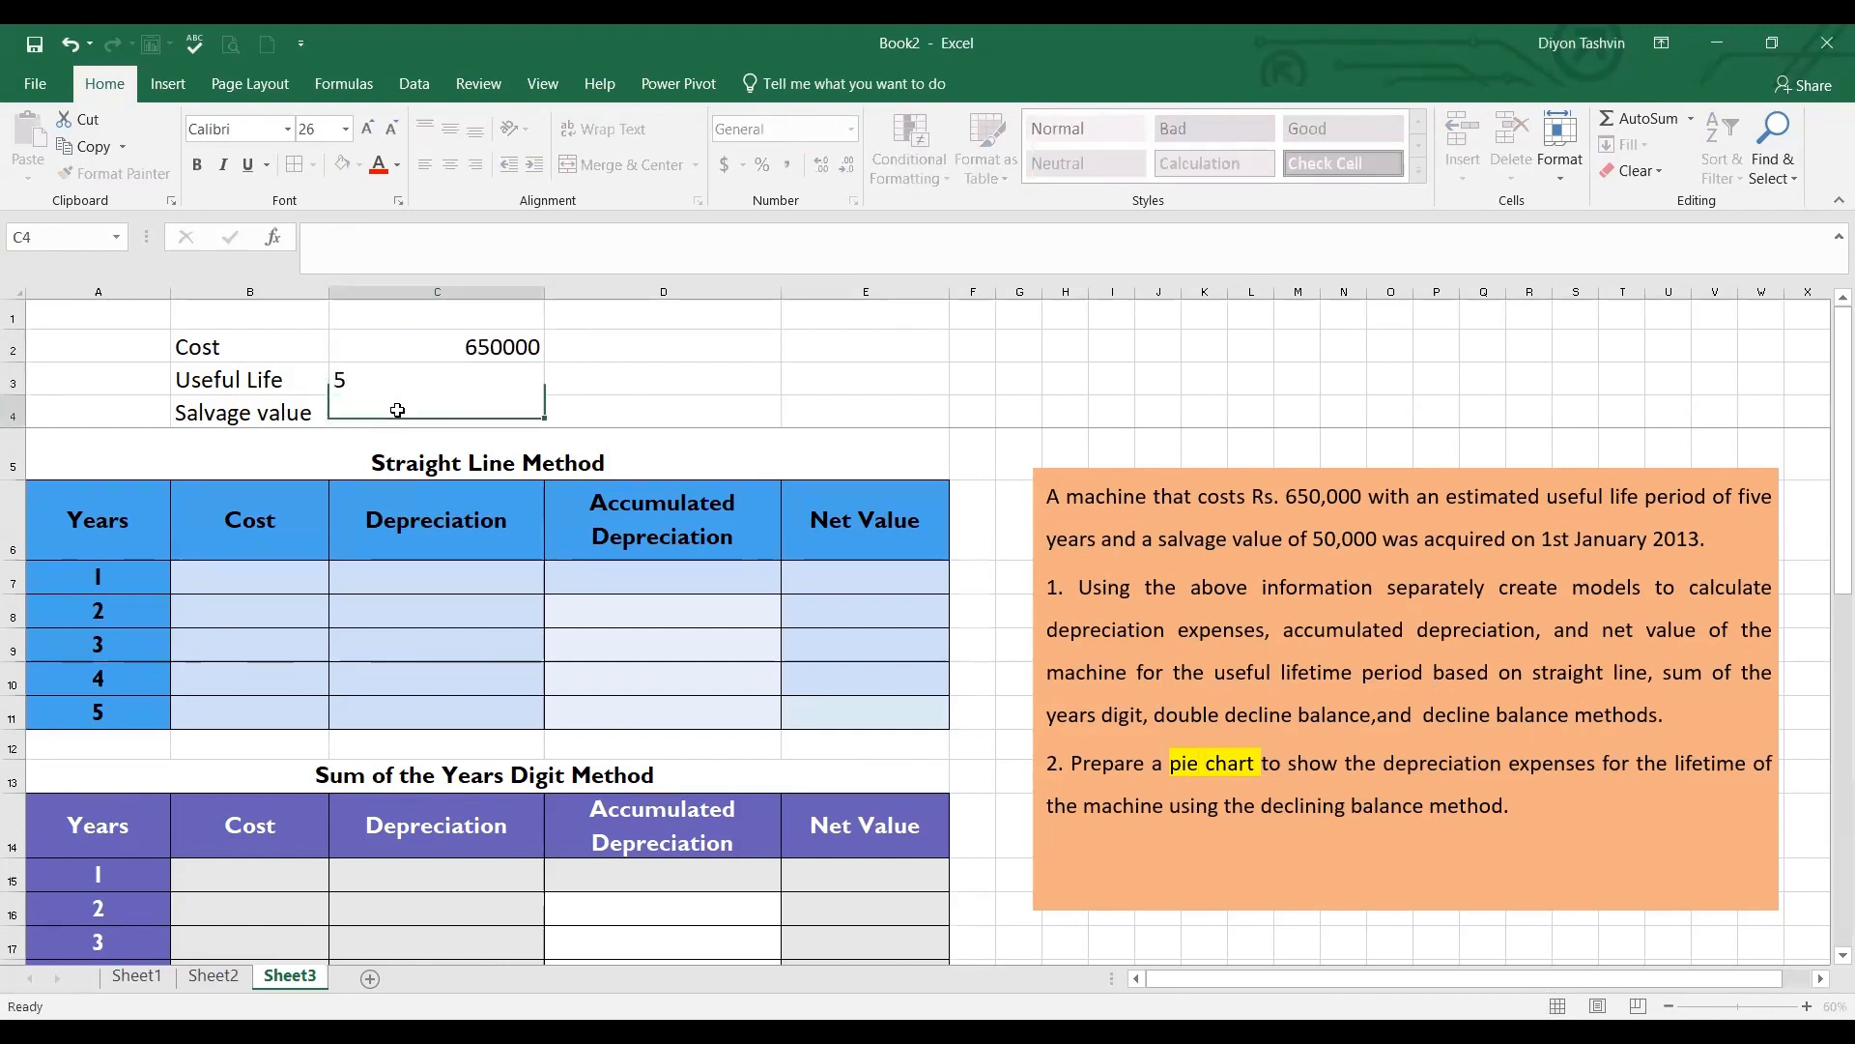
text(50000)
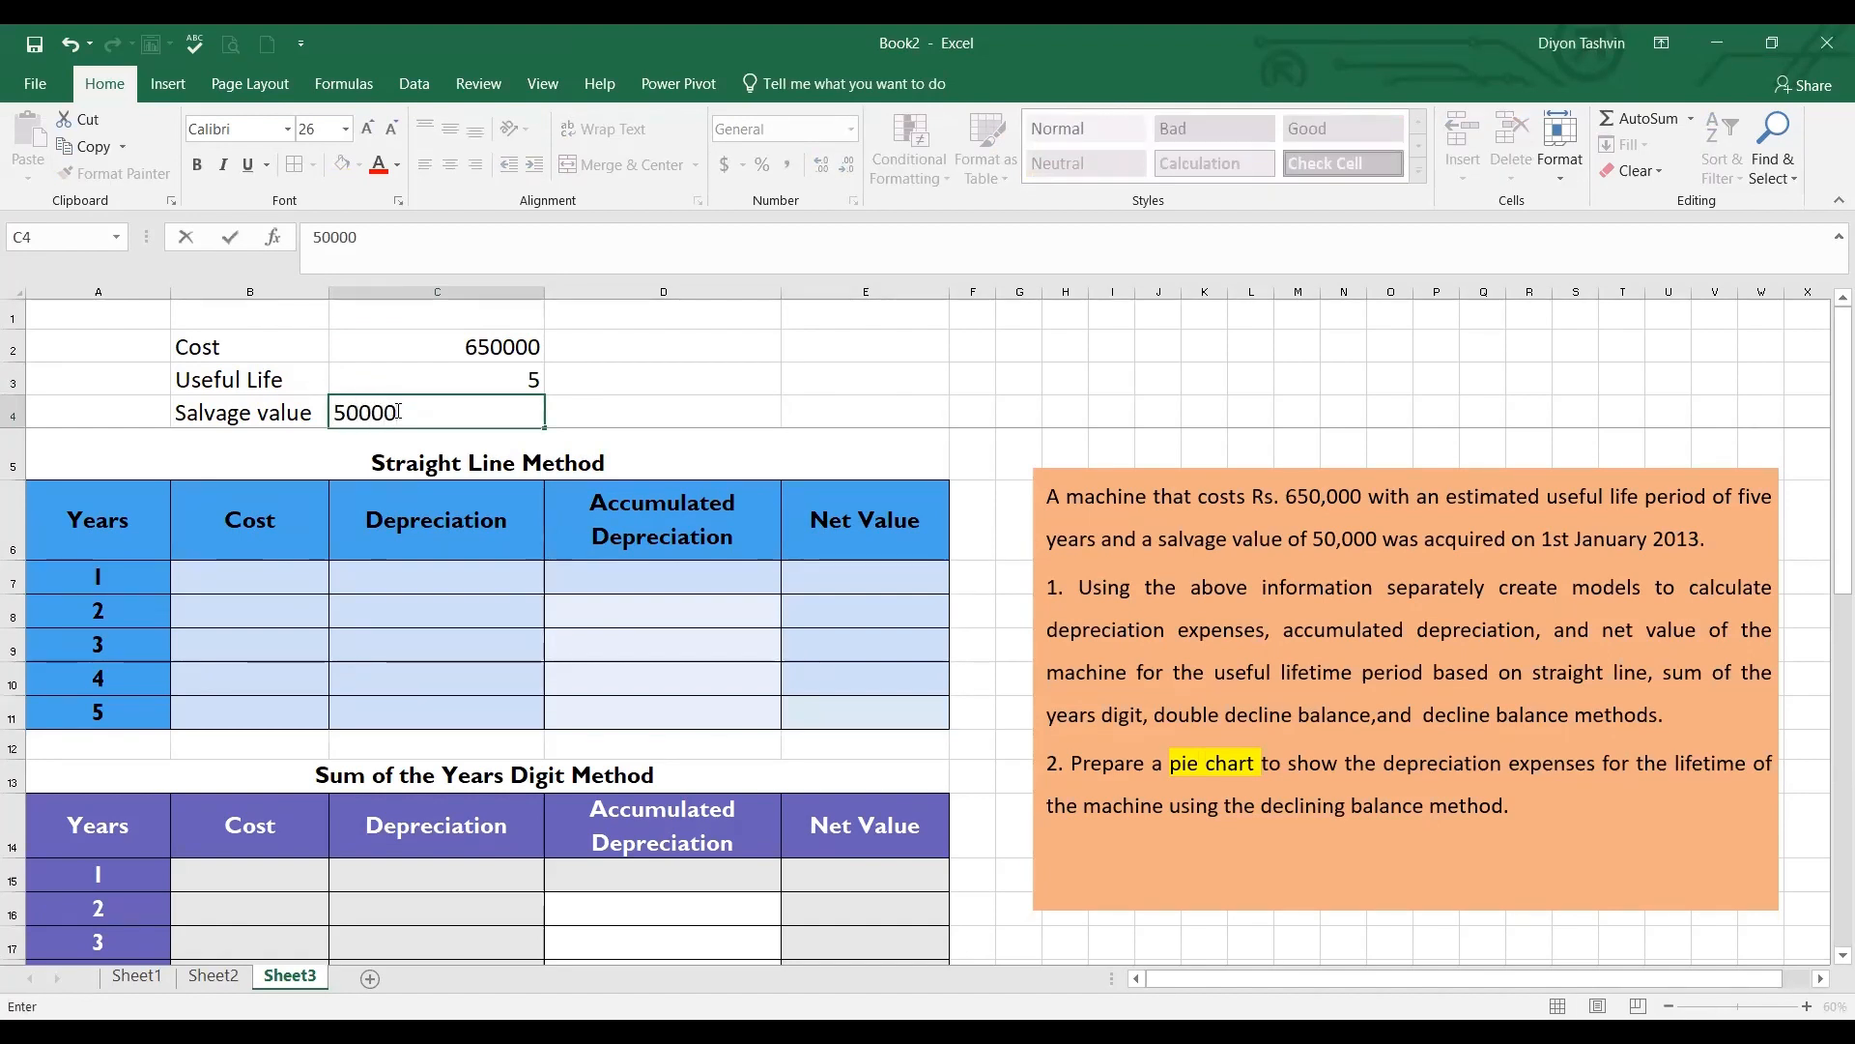
Enter +$C$2 in cell B7 of the Straight Line Method table's Cost column and fill it down to B11
click(212, 572)
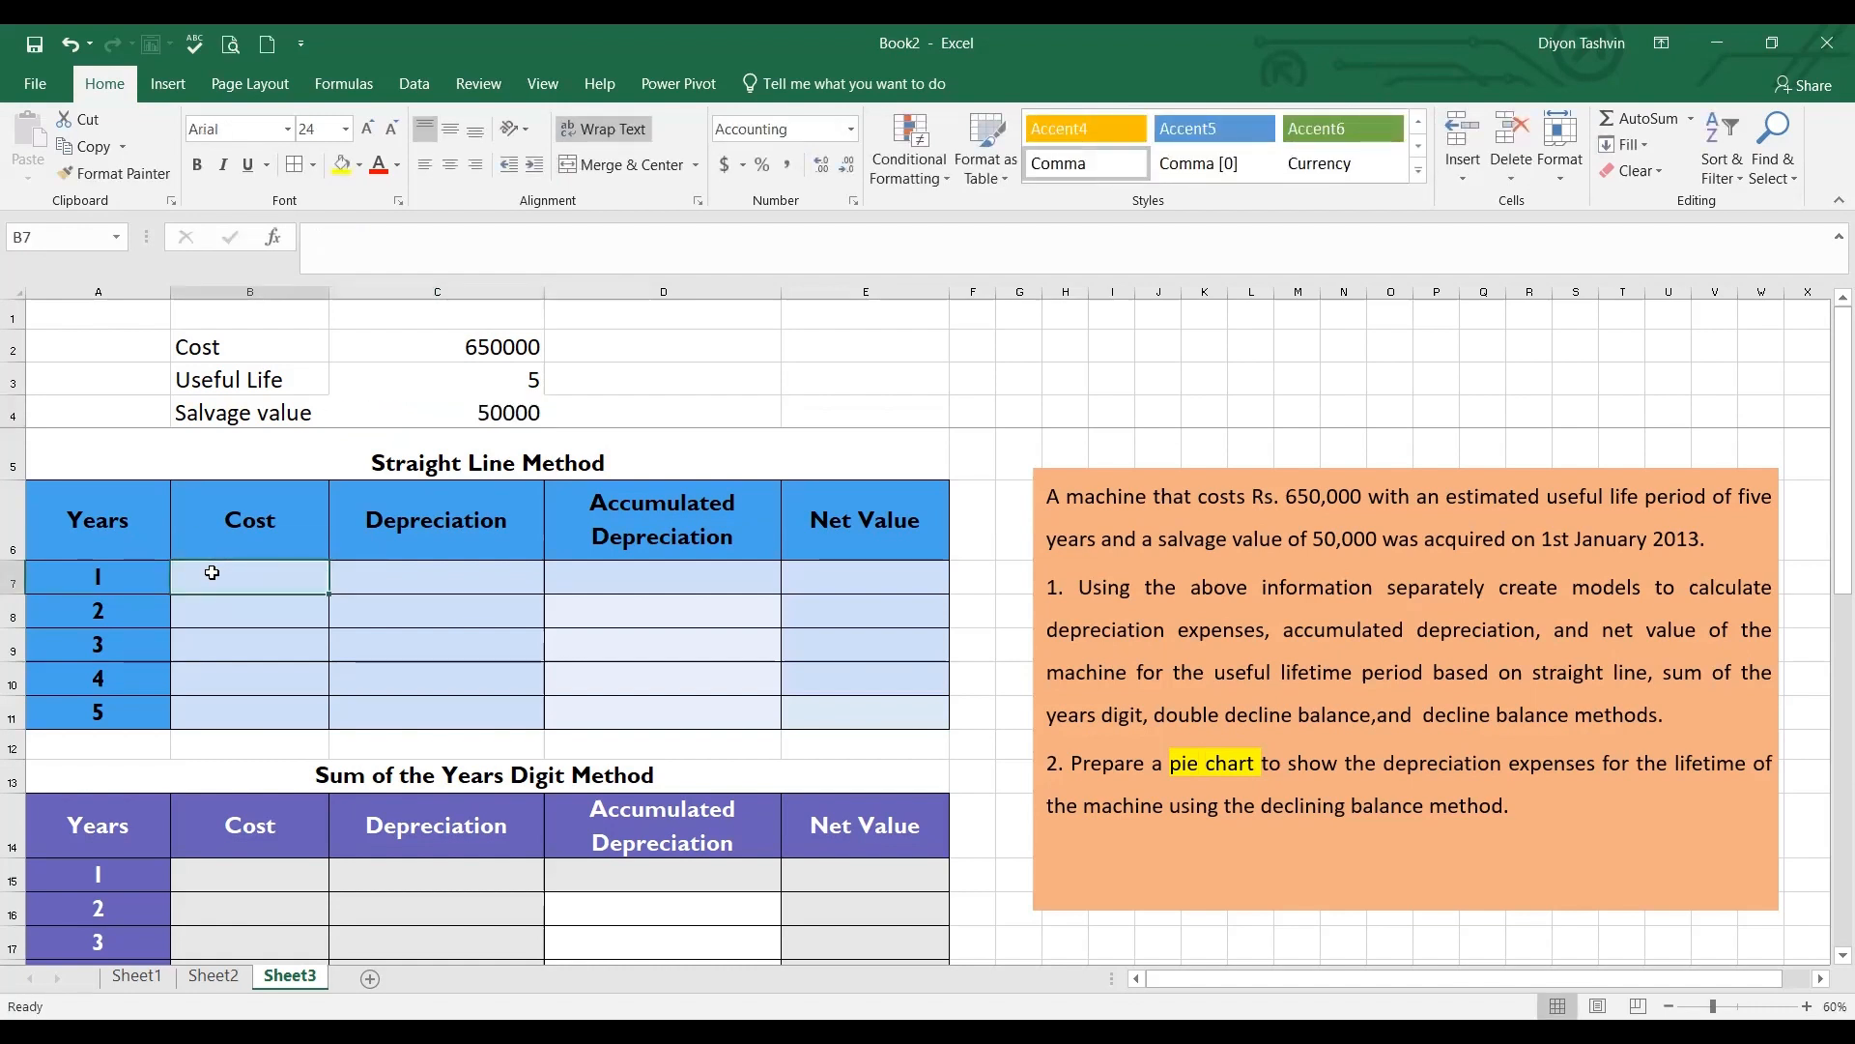
text(+)
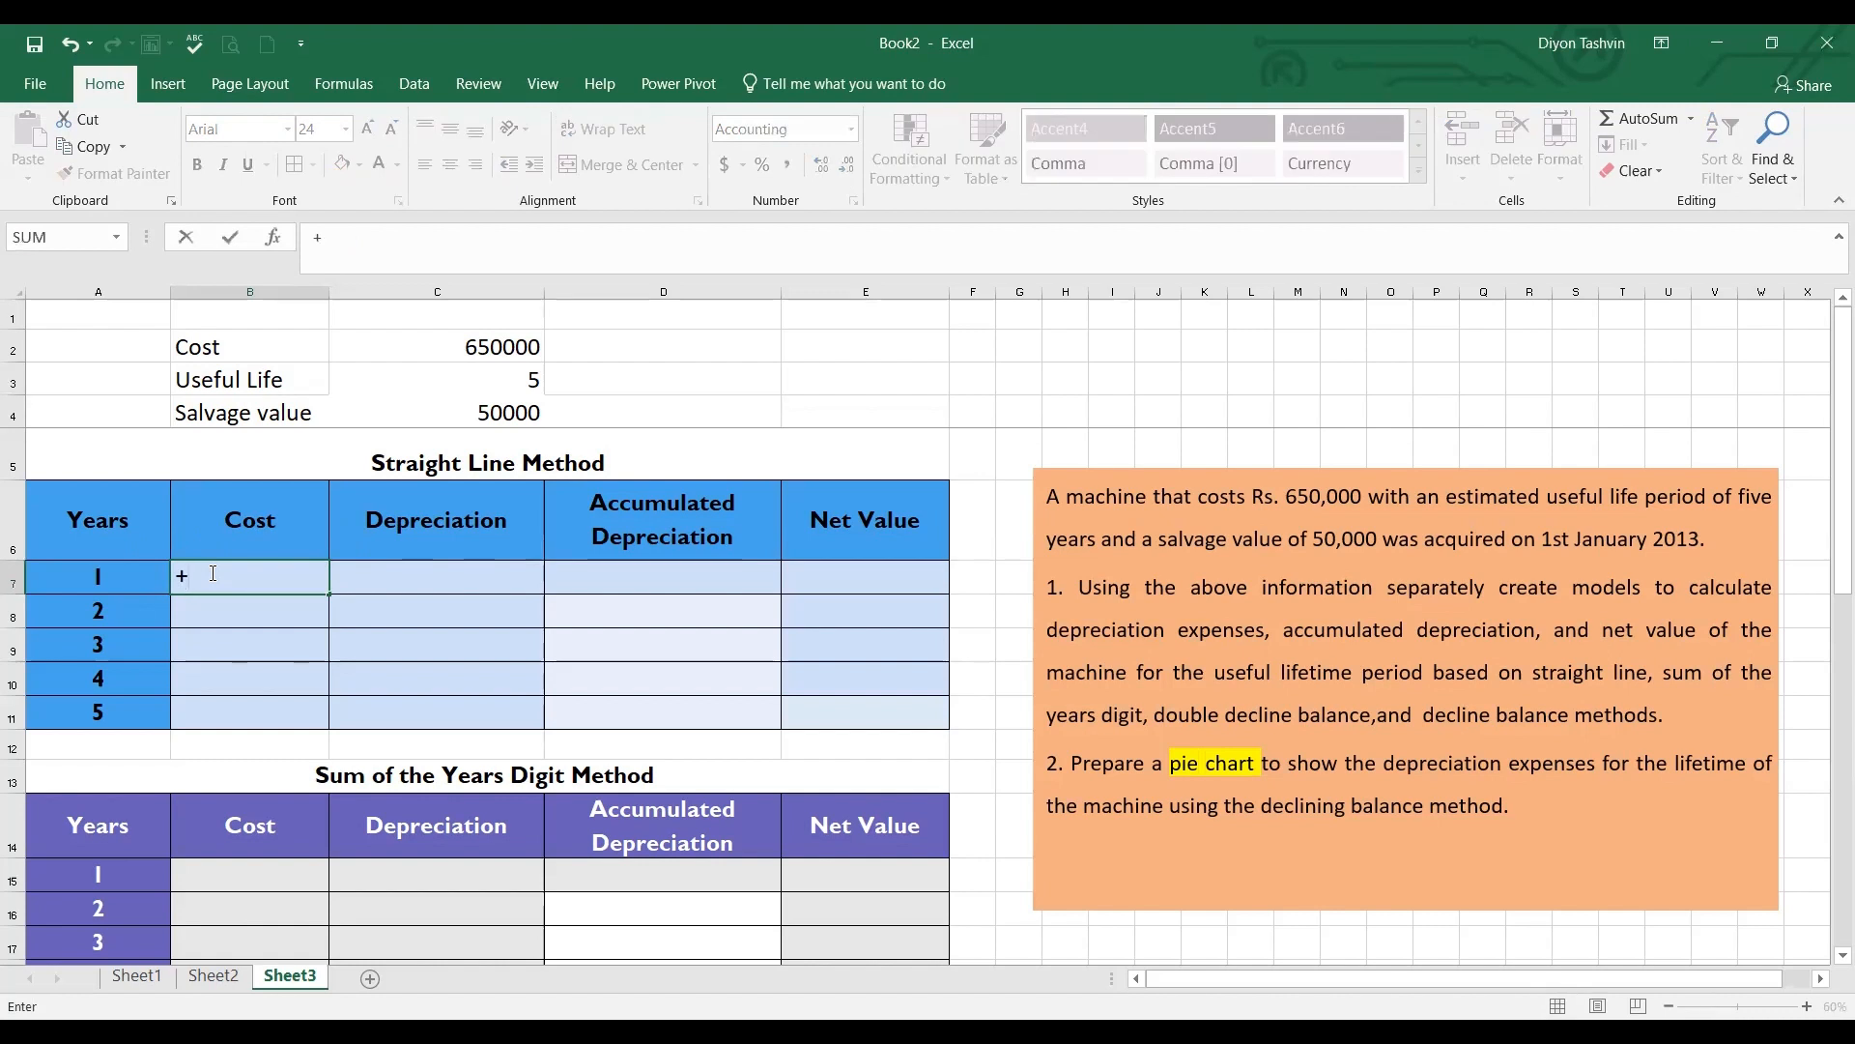
click(510, 347)
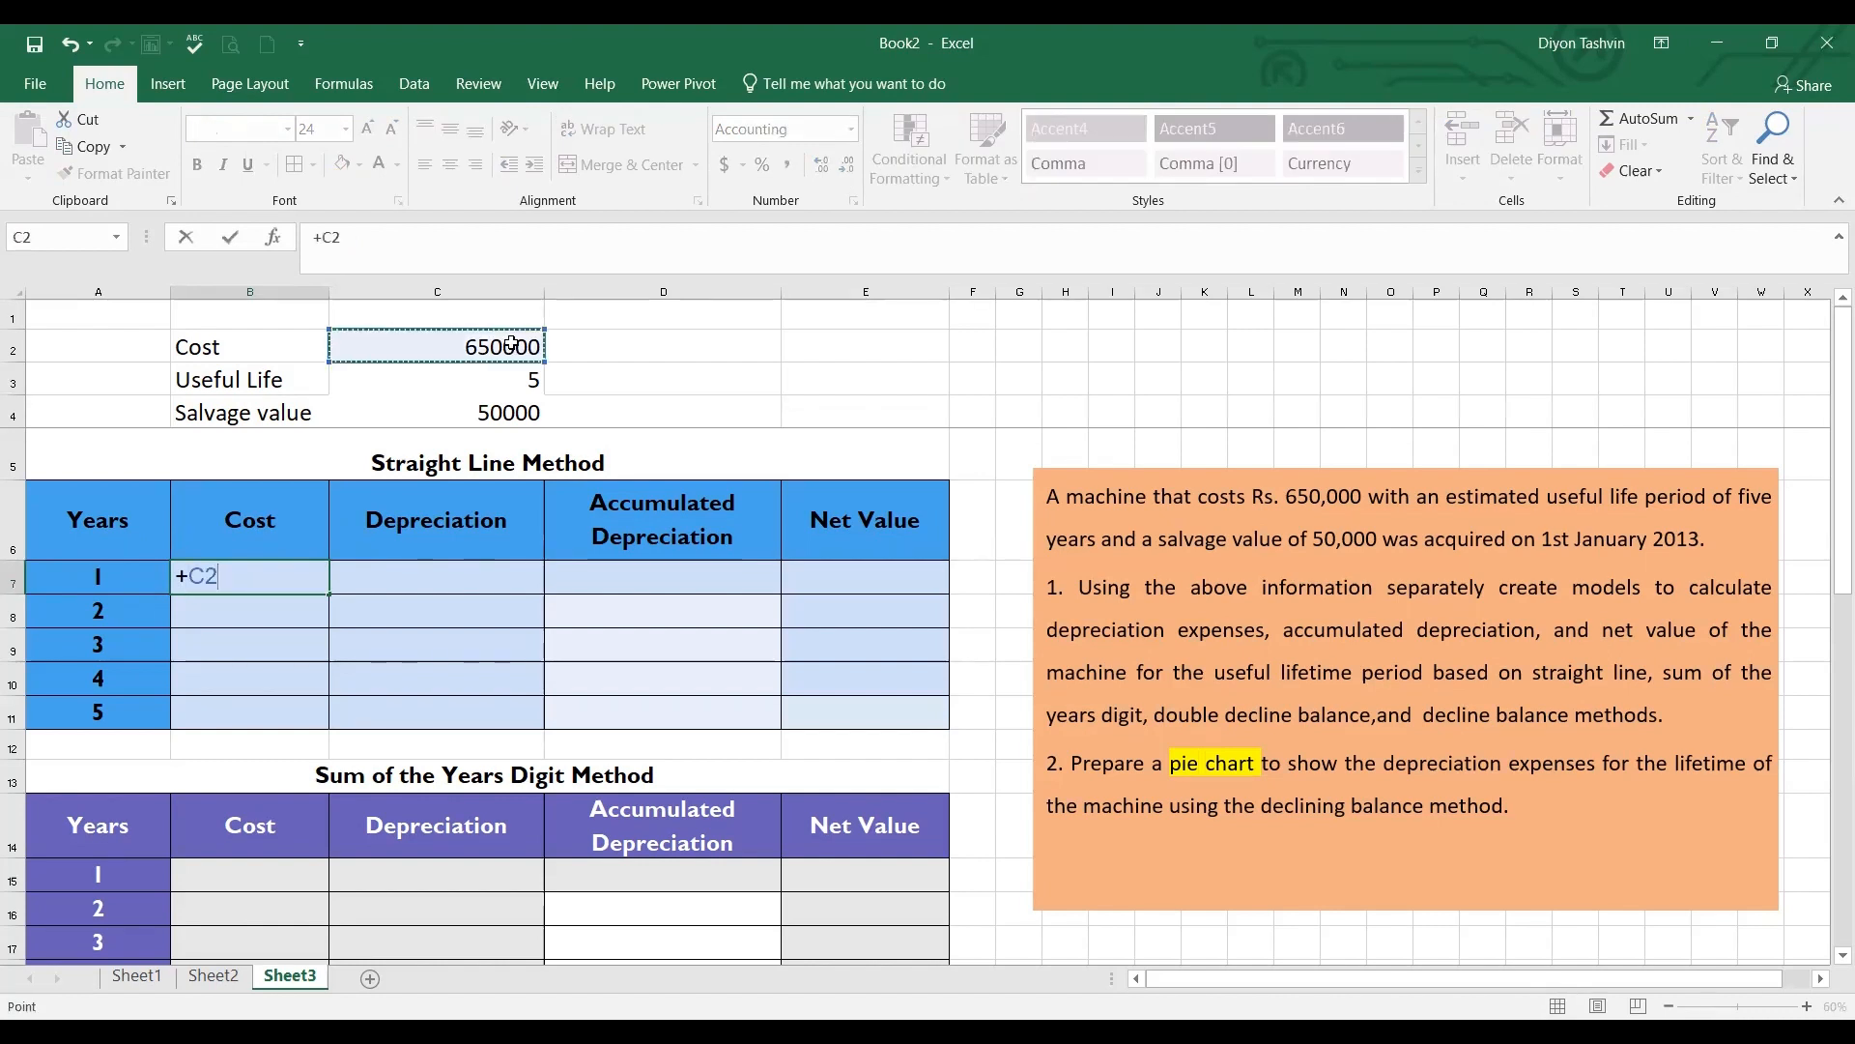
key(F4)
key(Return)
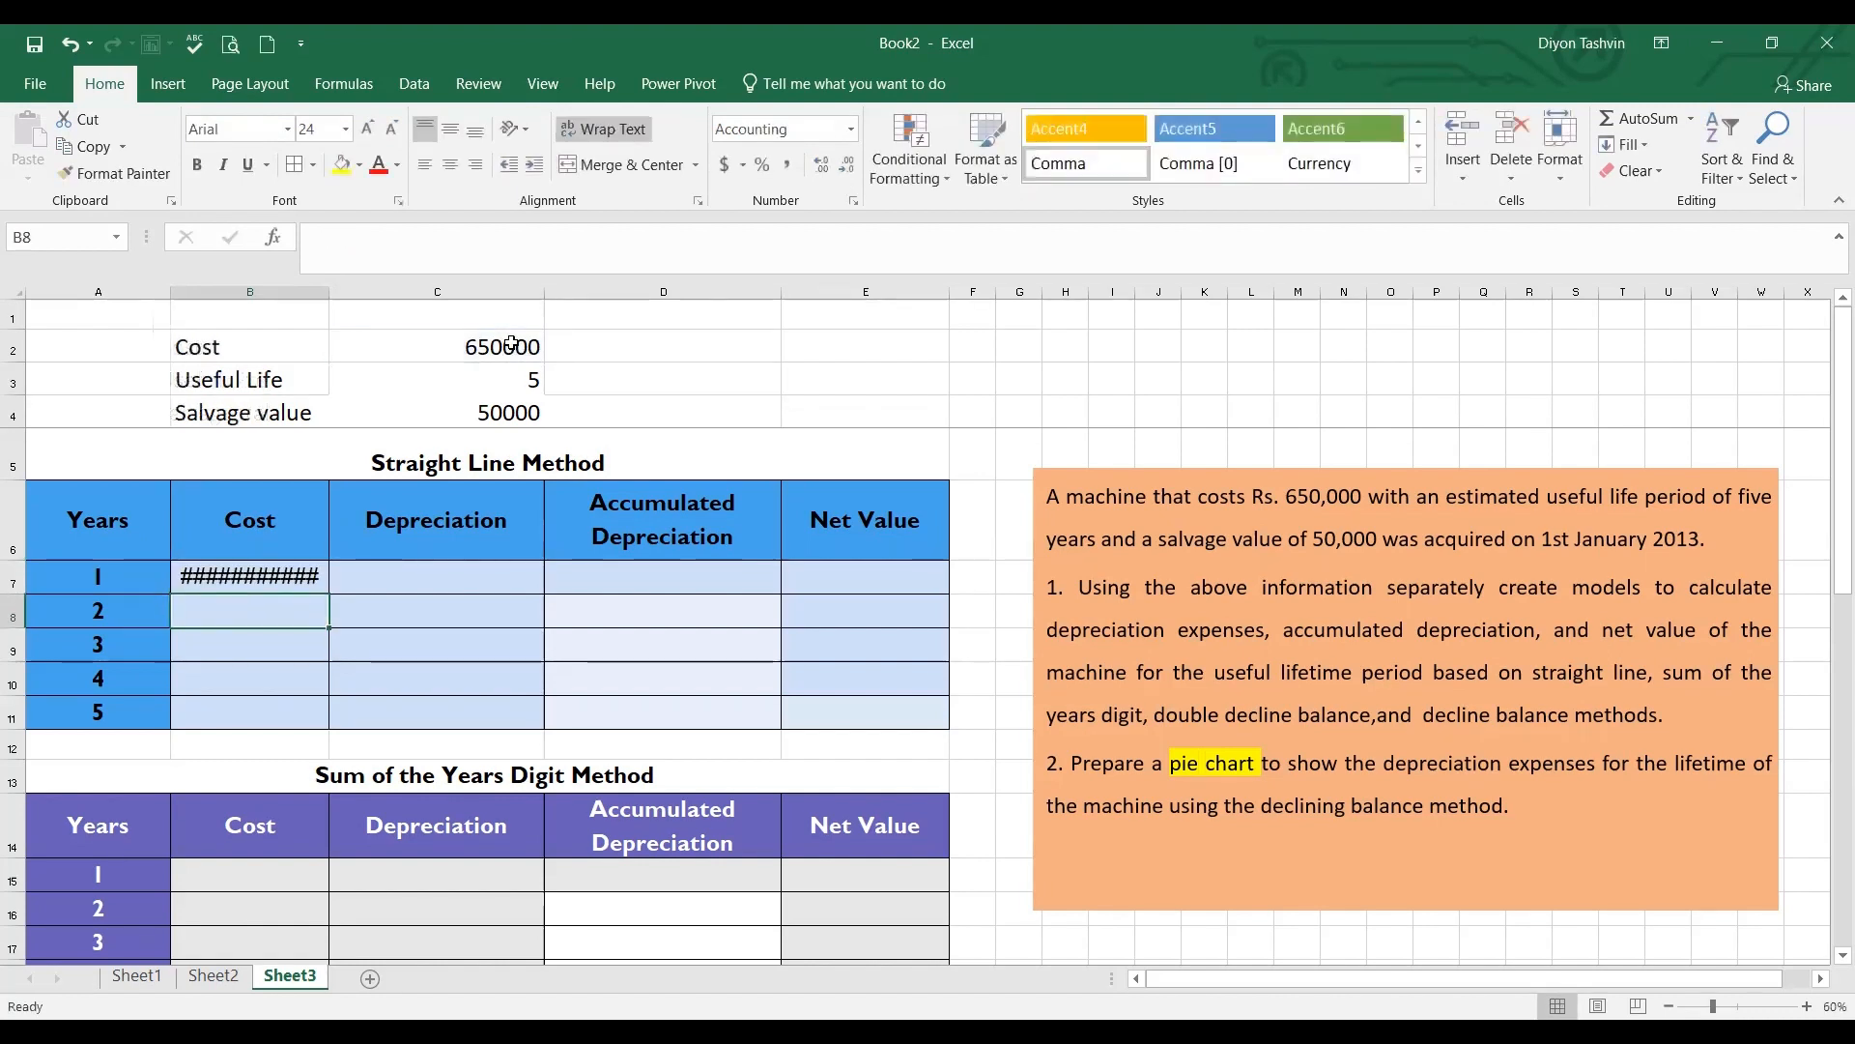
click(303, 575)
drag(327, 596, 331, 725)
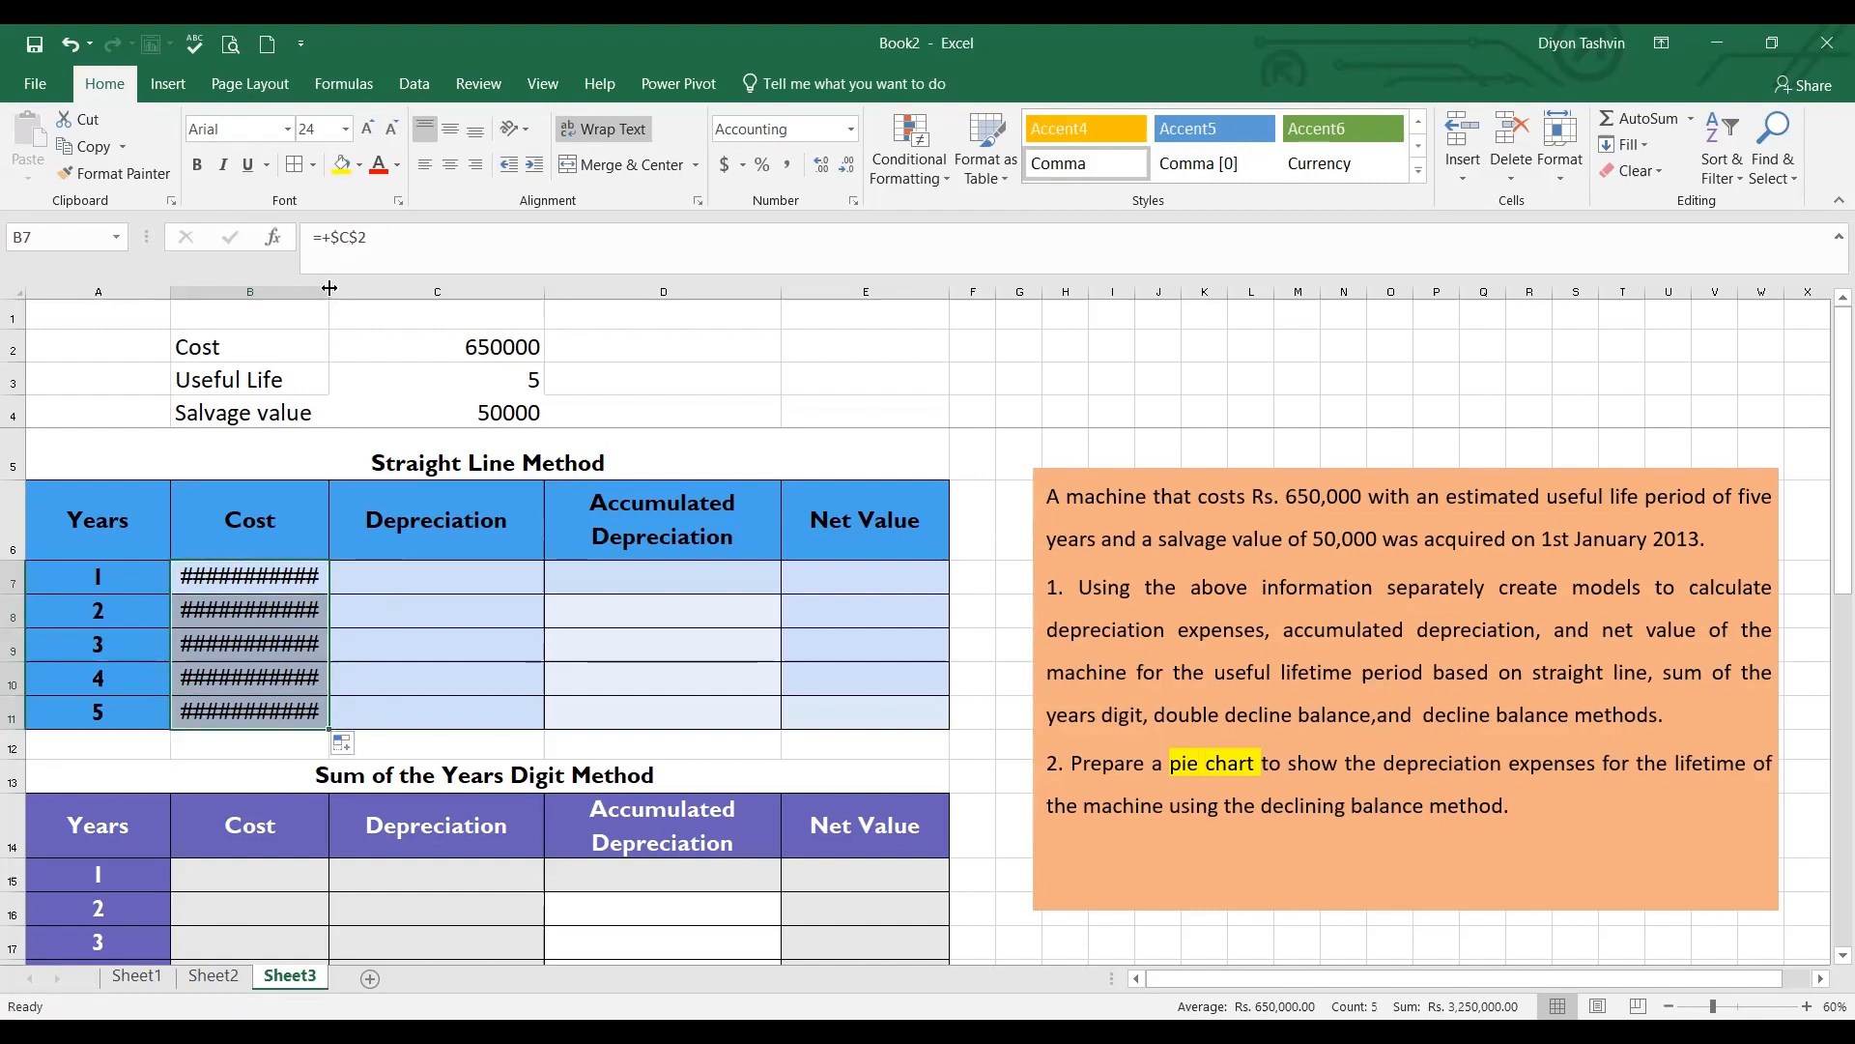
Widen column B enough for the Straight Line Method table's cost amounts to fit
drag(330, 288, 356, 291)
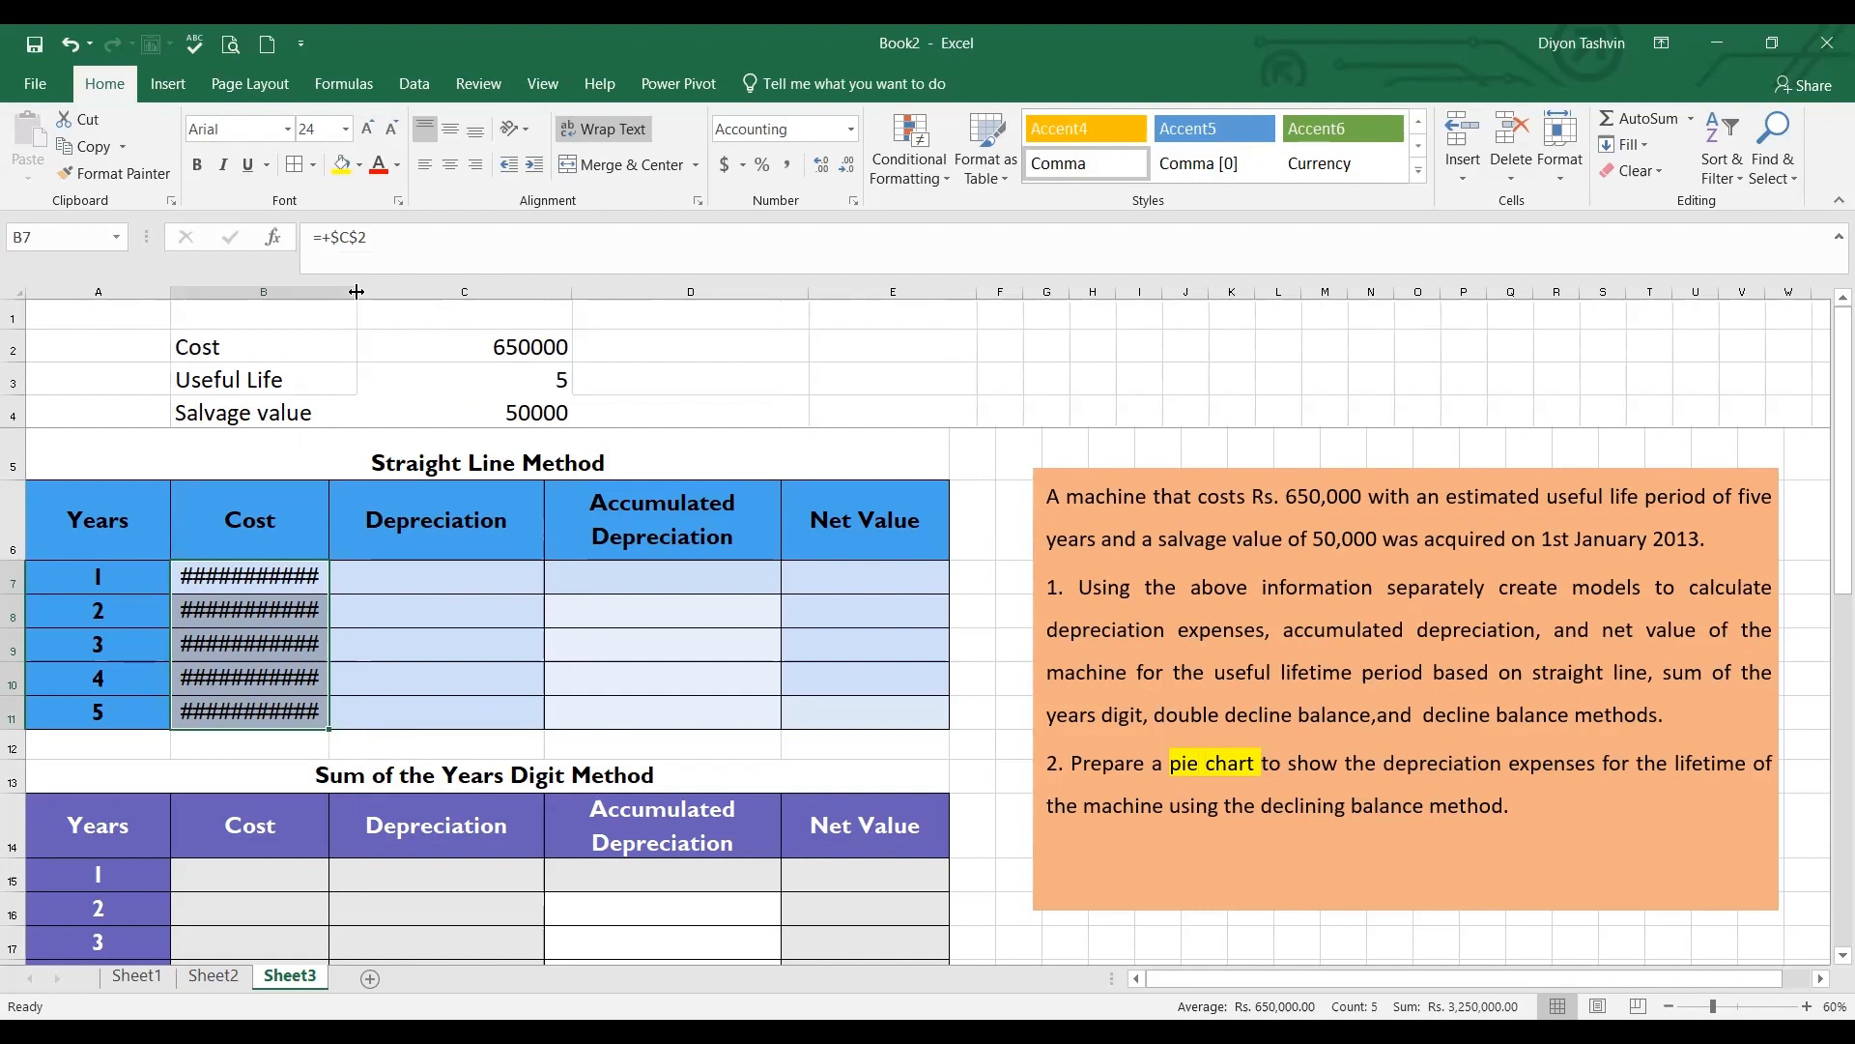
click(445, 576)
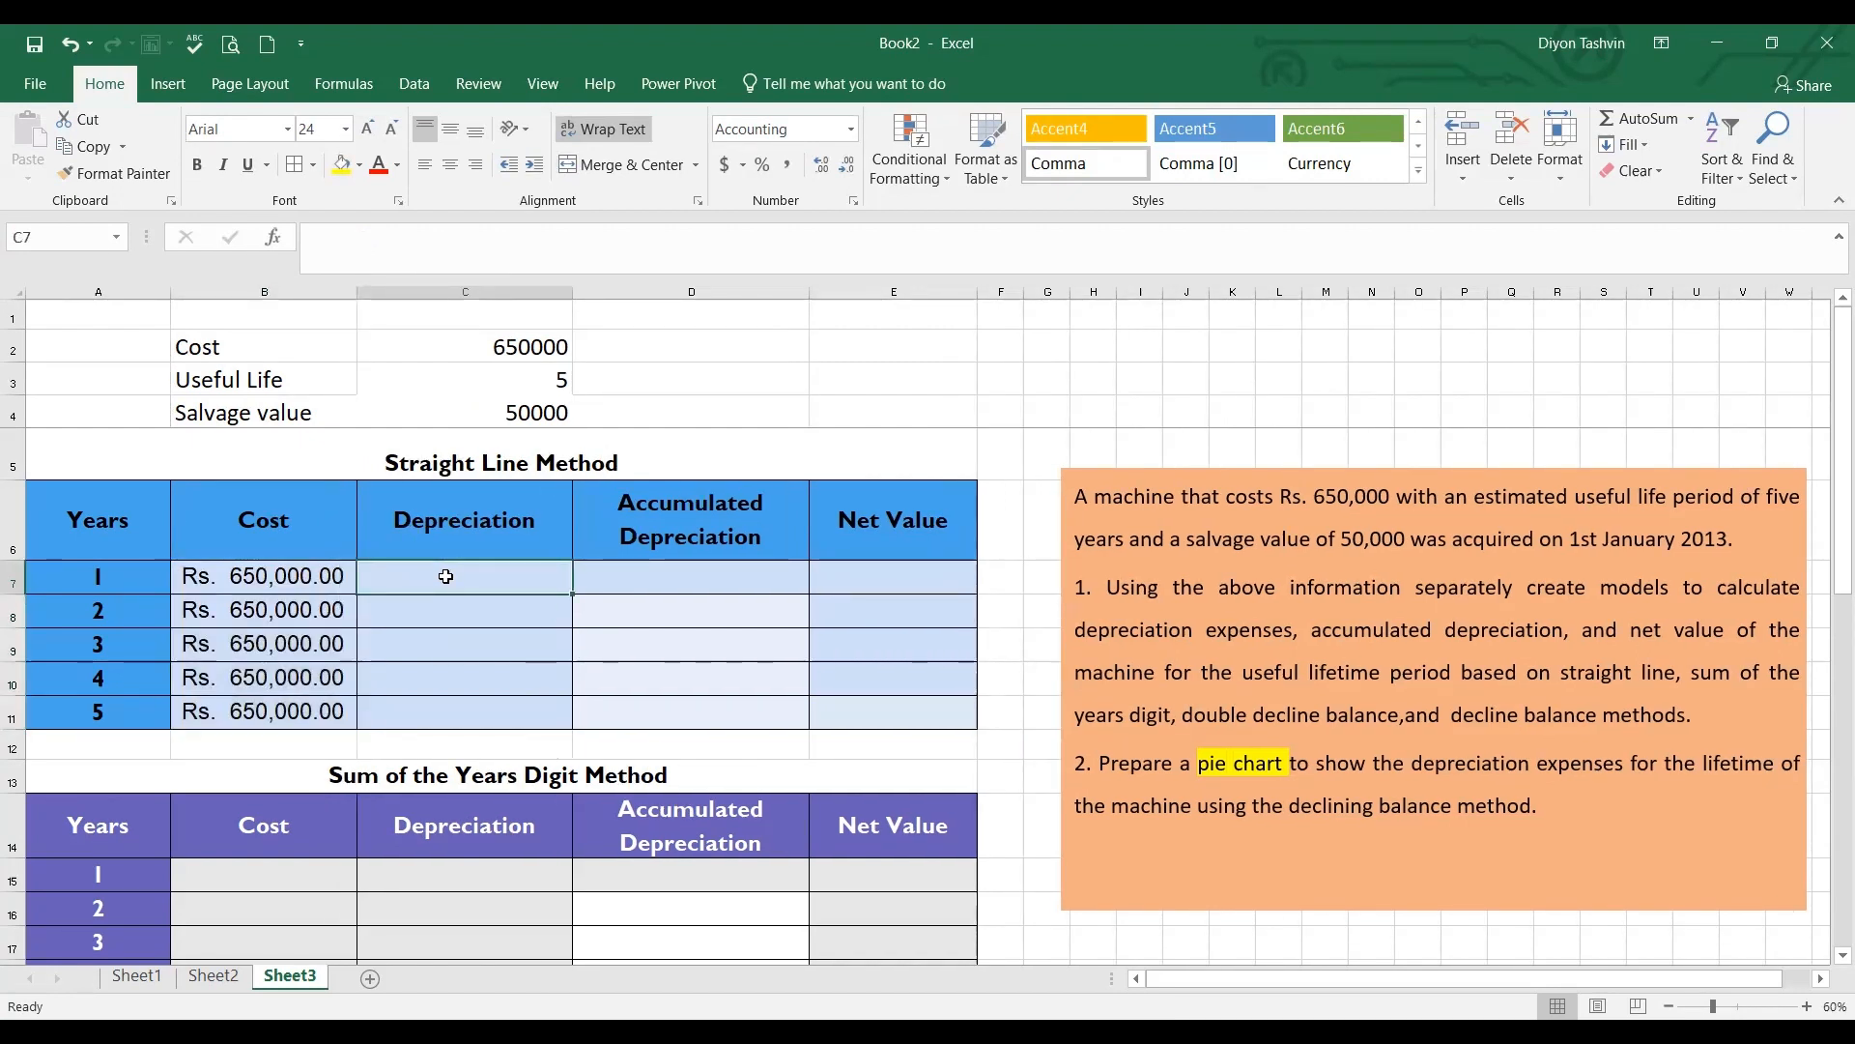
text(+)
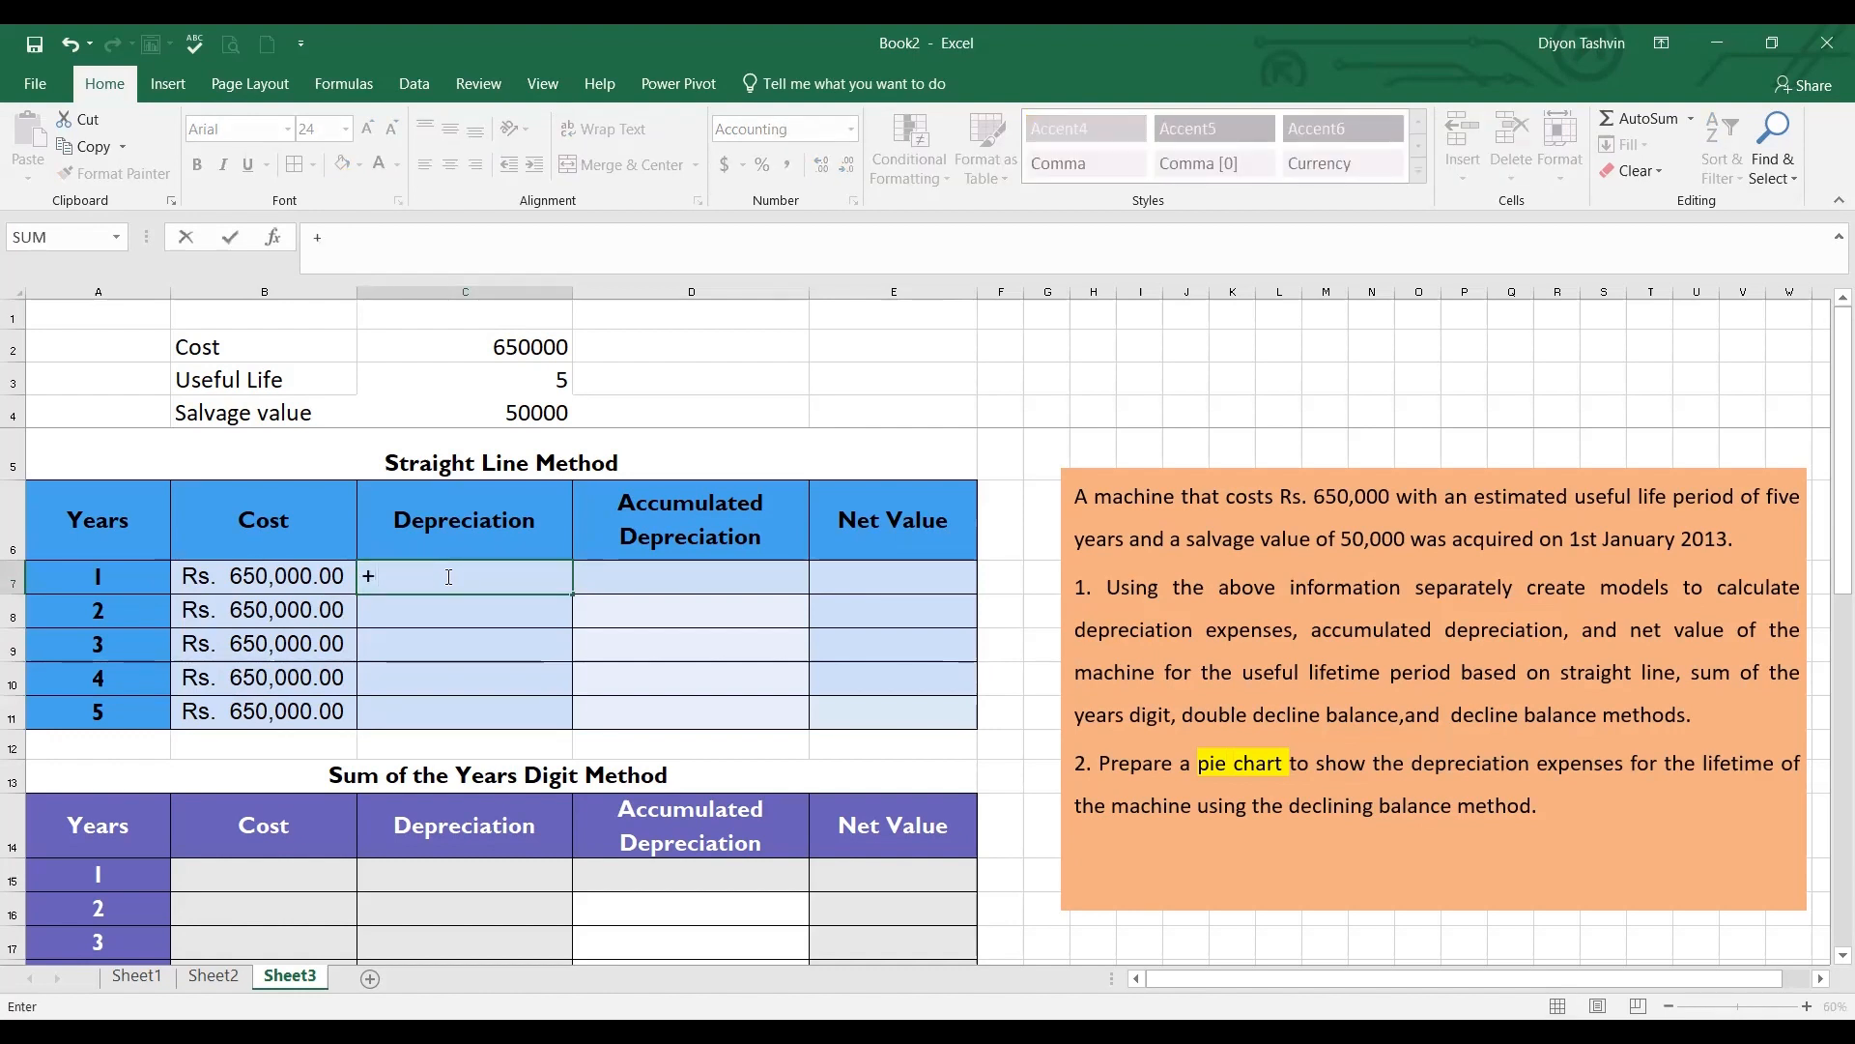
key(BackSpace)
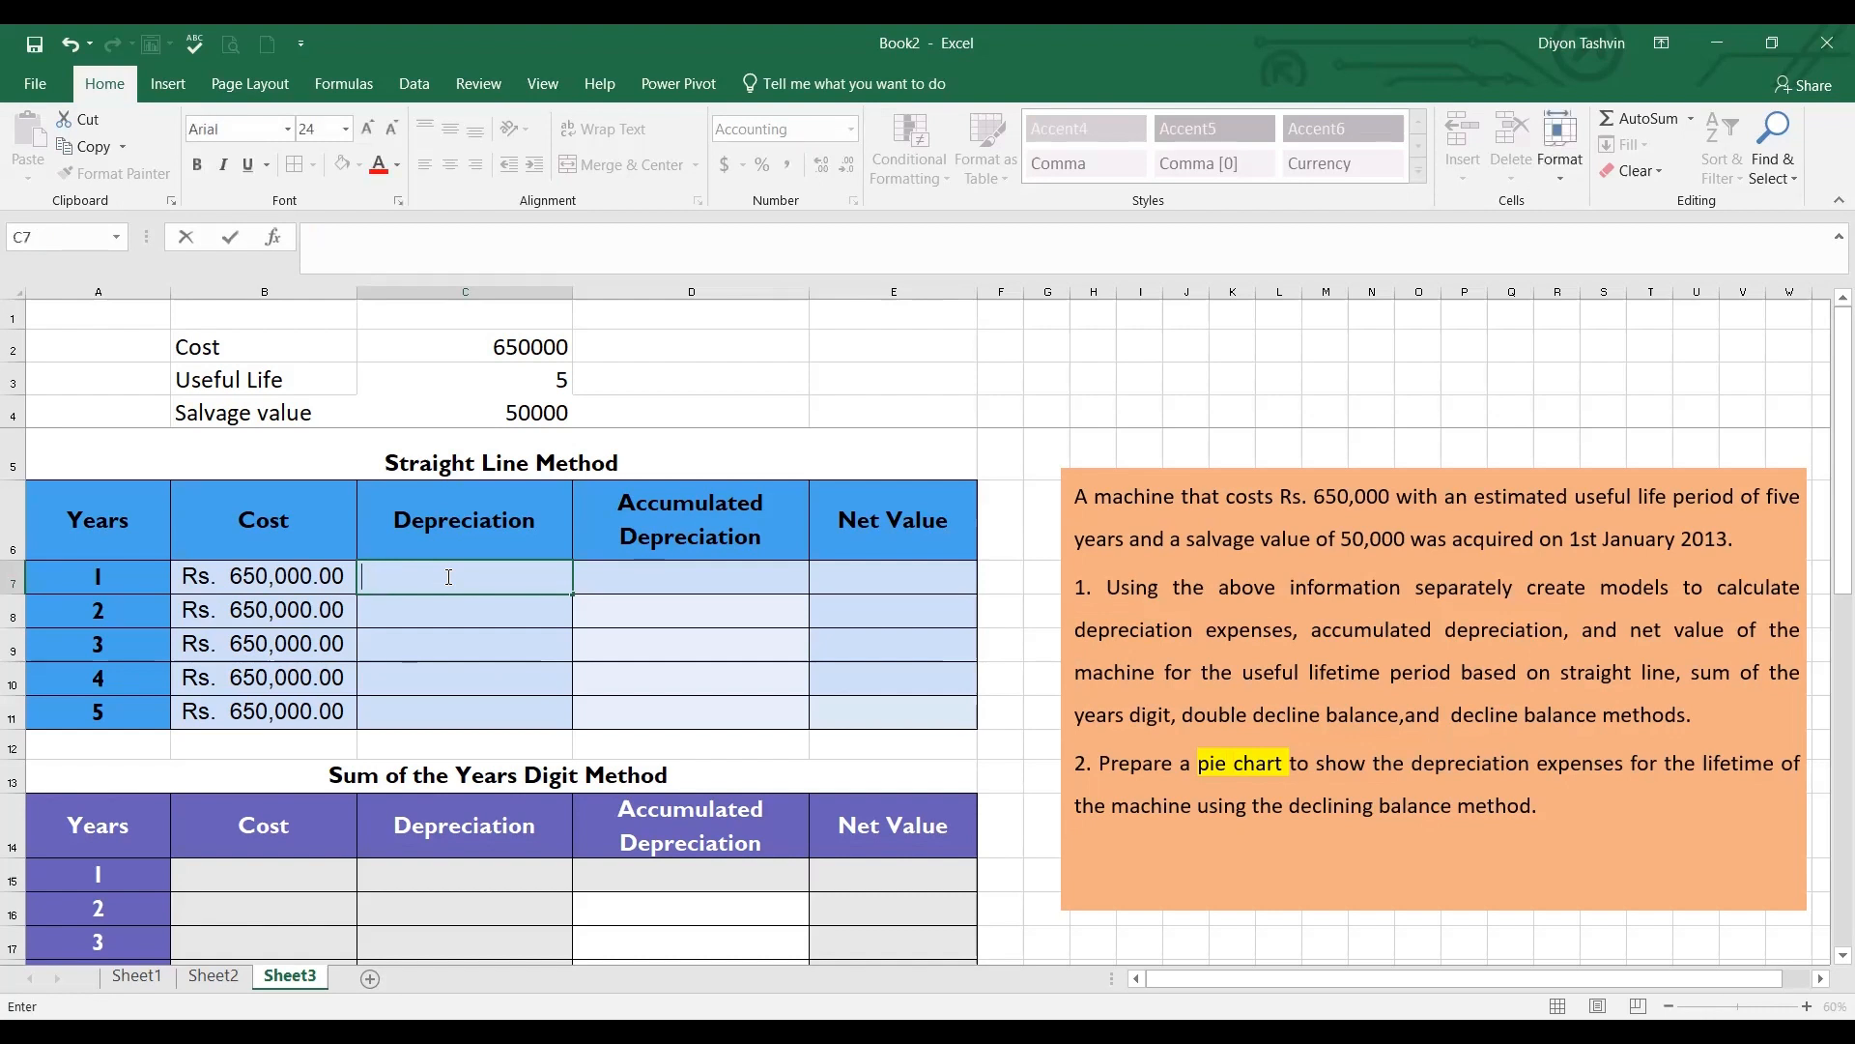
Enter +C7 in cell D7 as the Straight Line Method table's first-year accumulated depreciation
click(704, 578)
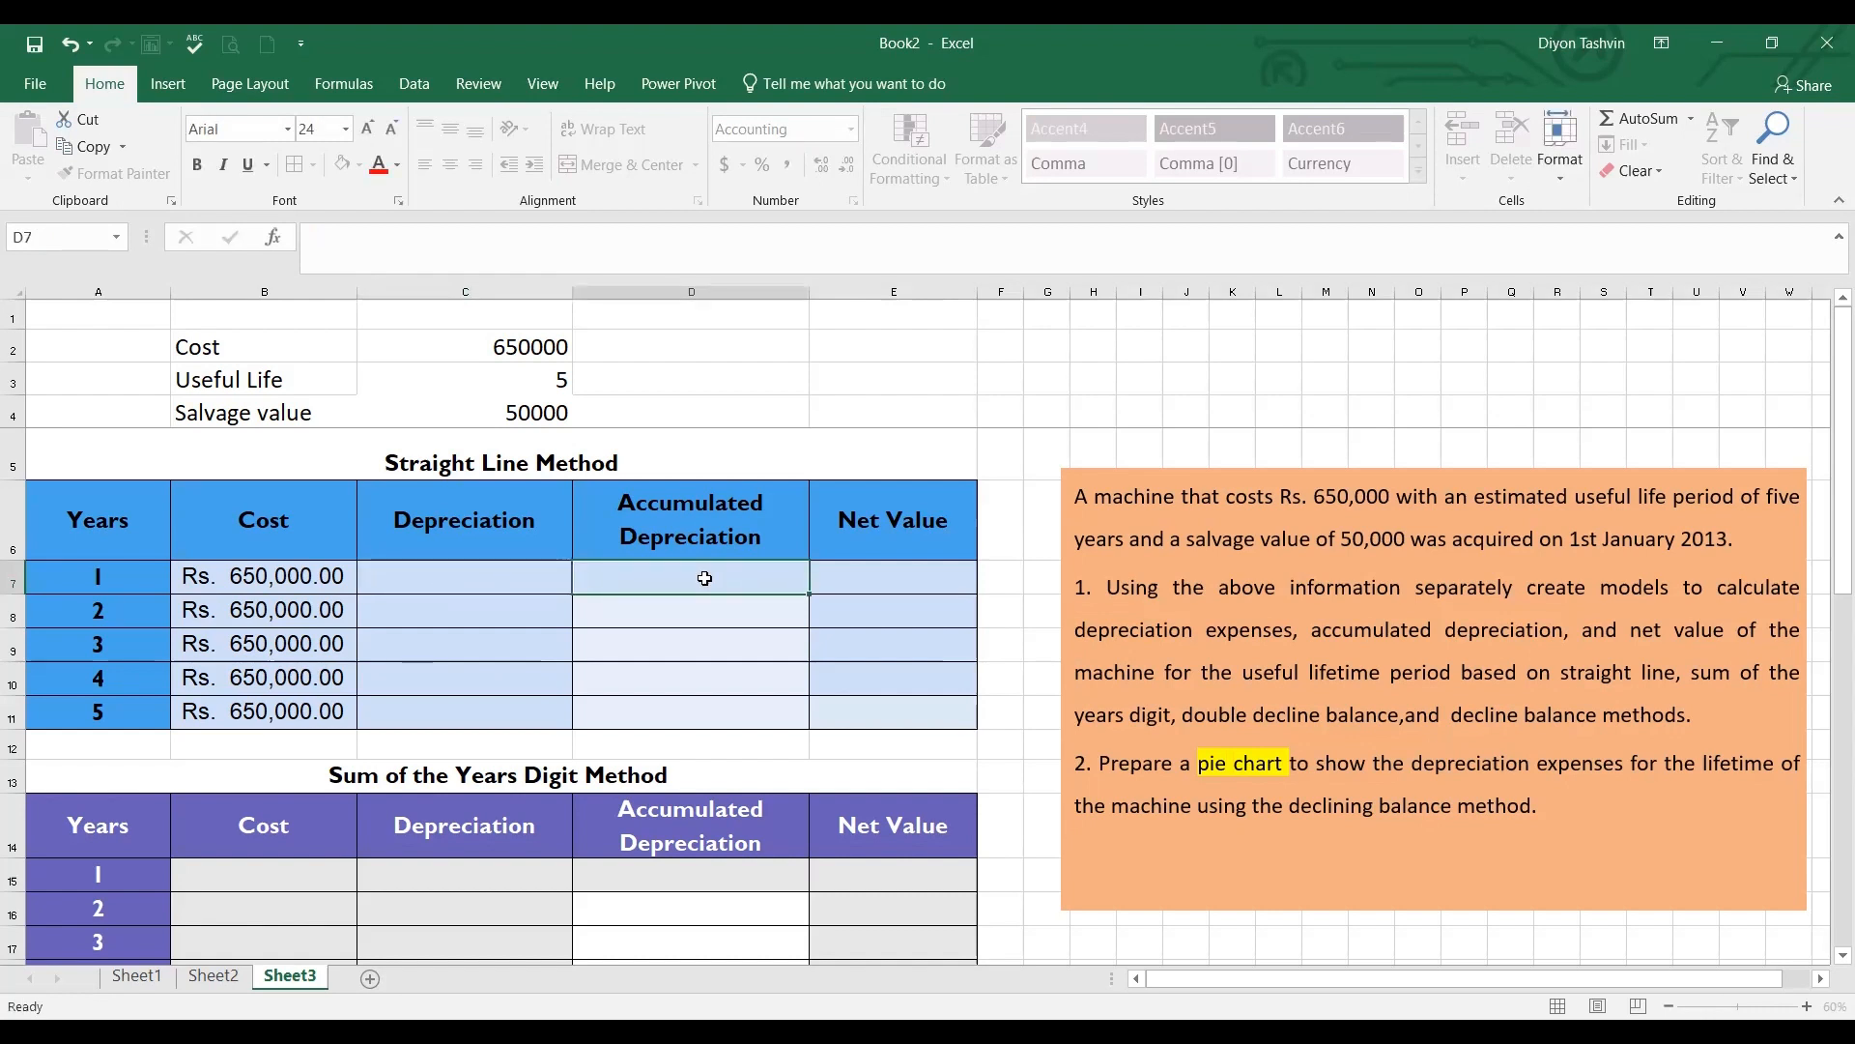
text(+)
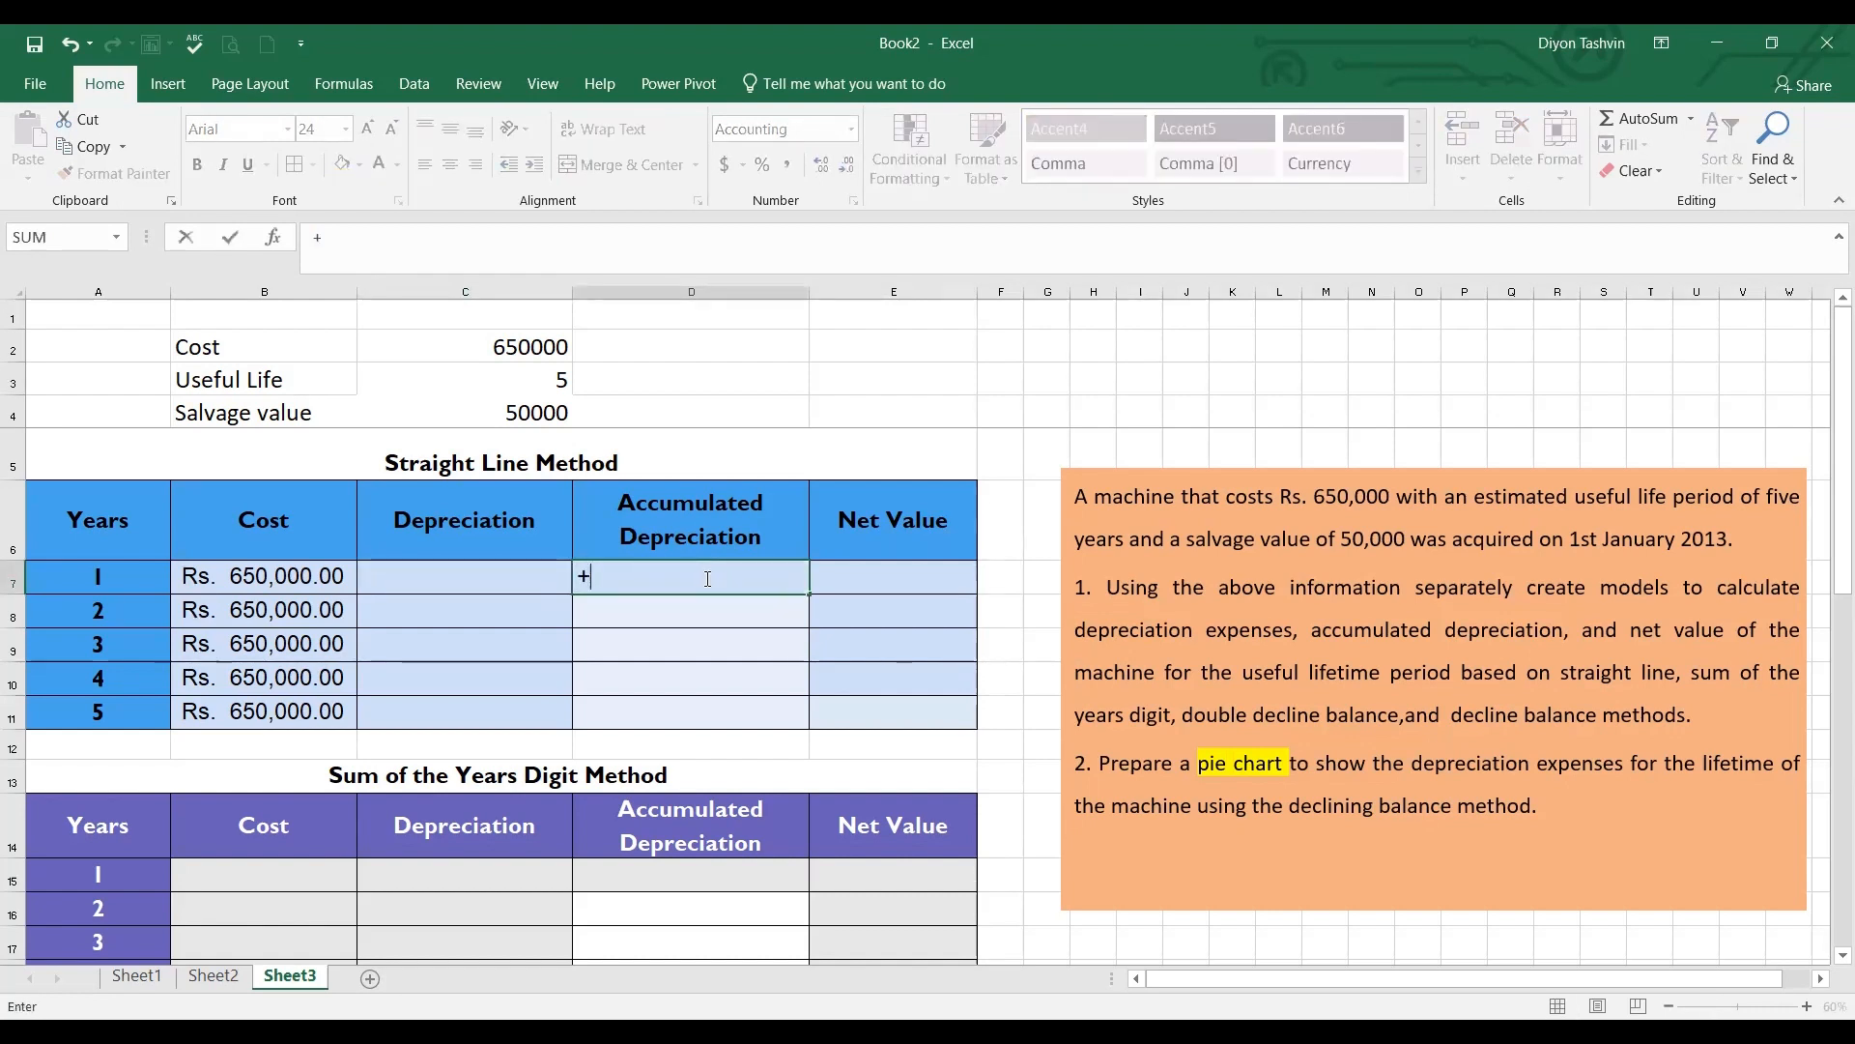
click(436, 582)
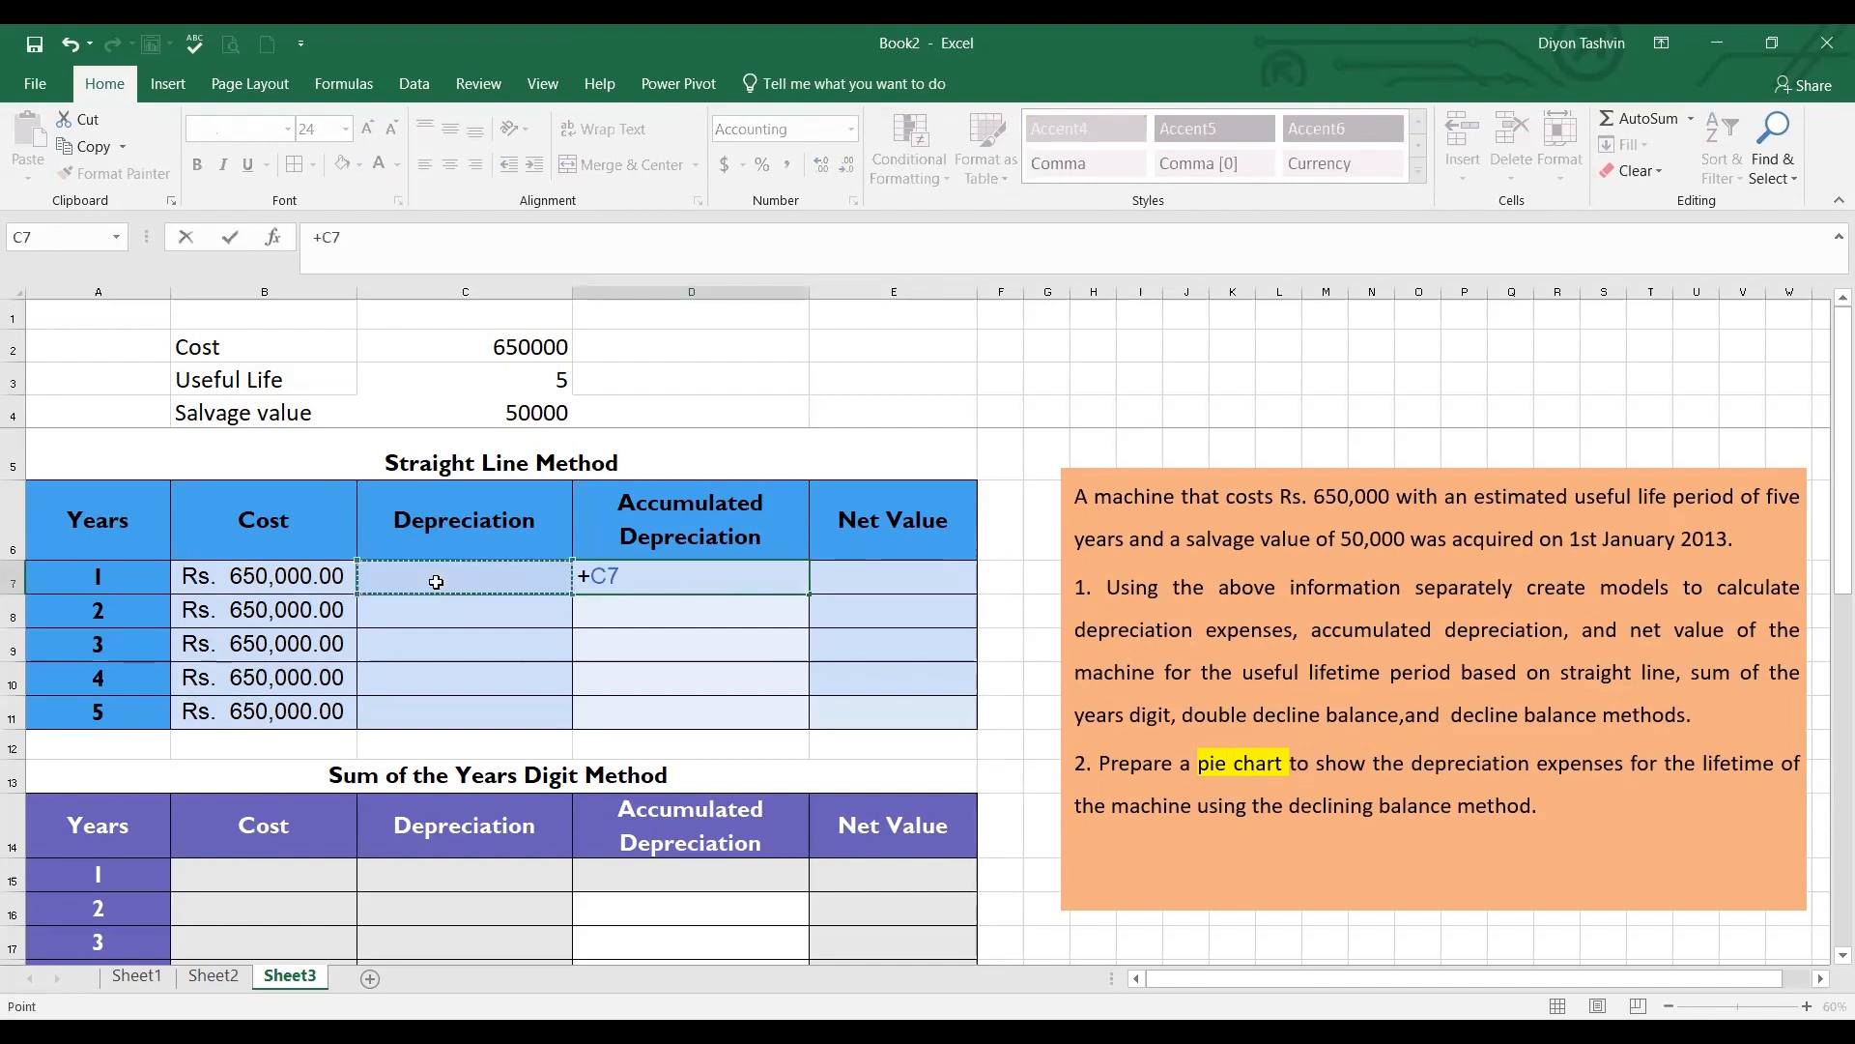
key(Return)
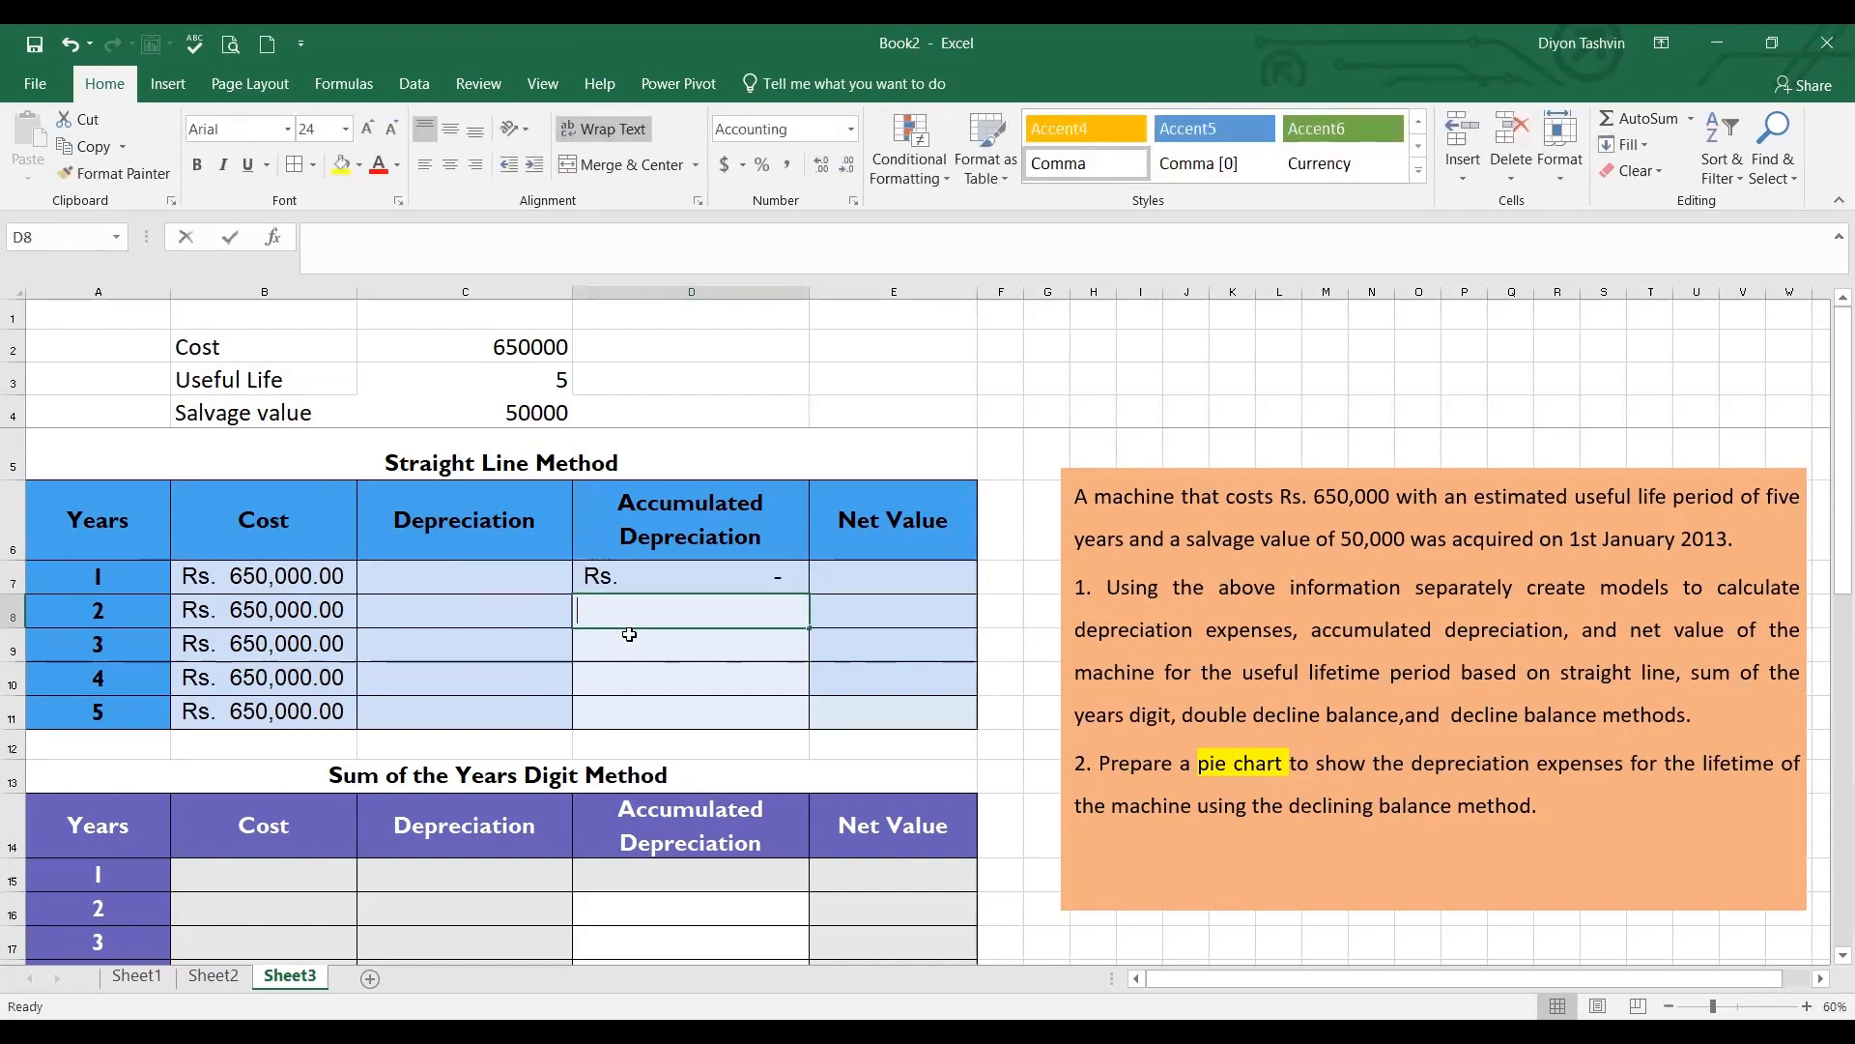
Enter +D7+C8 in cell D8 of the Accumulated Depreciation column and fill it down to D11
text(+)
click(660, 573)
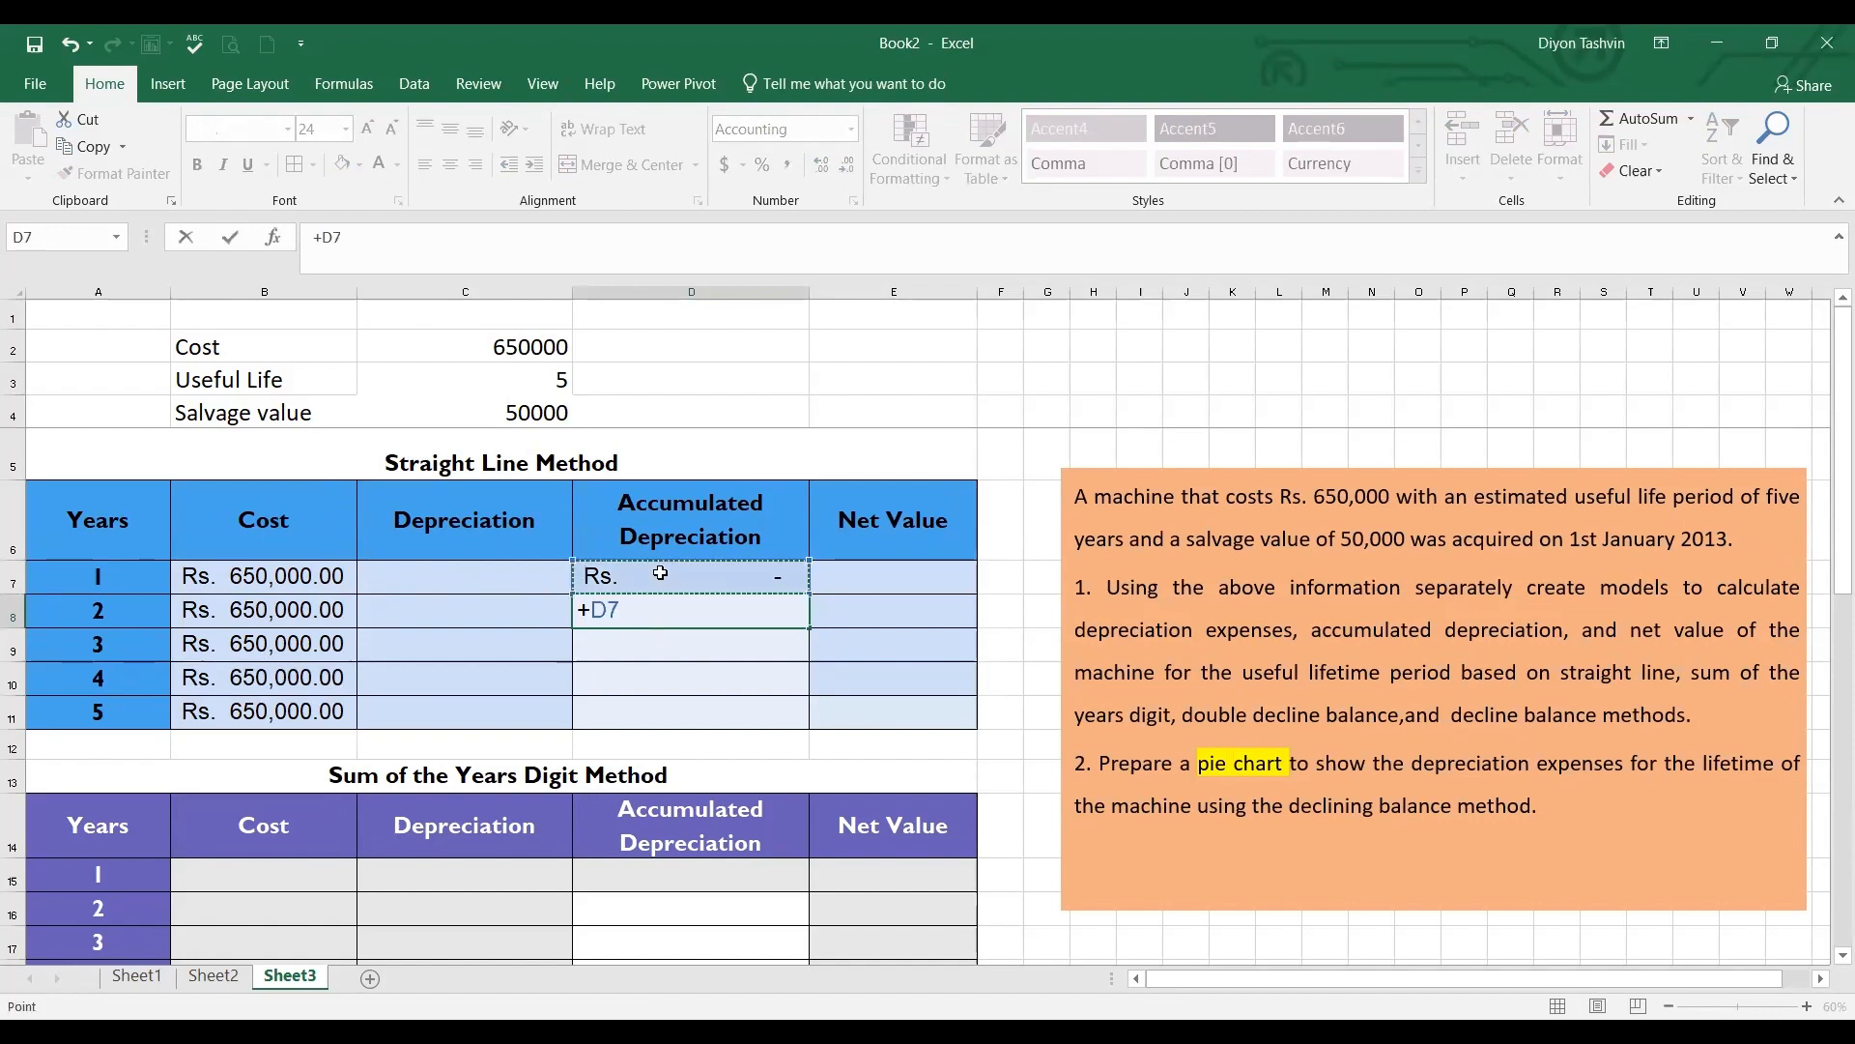
text(+)
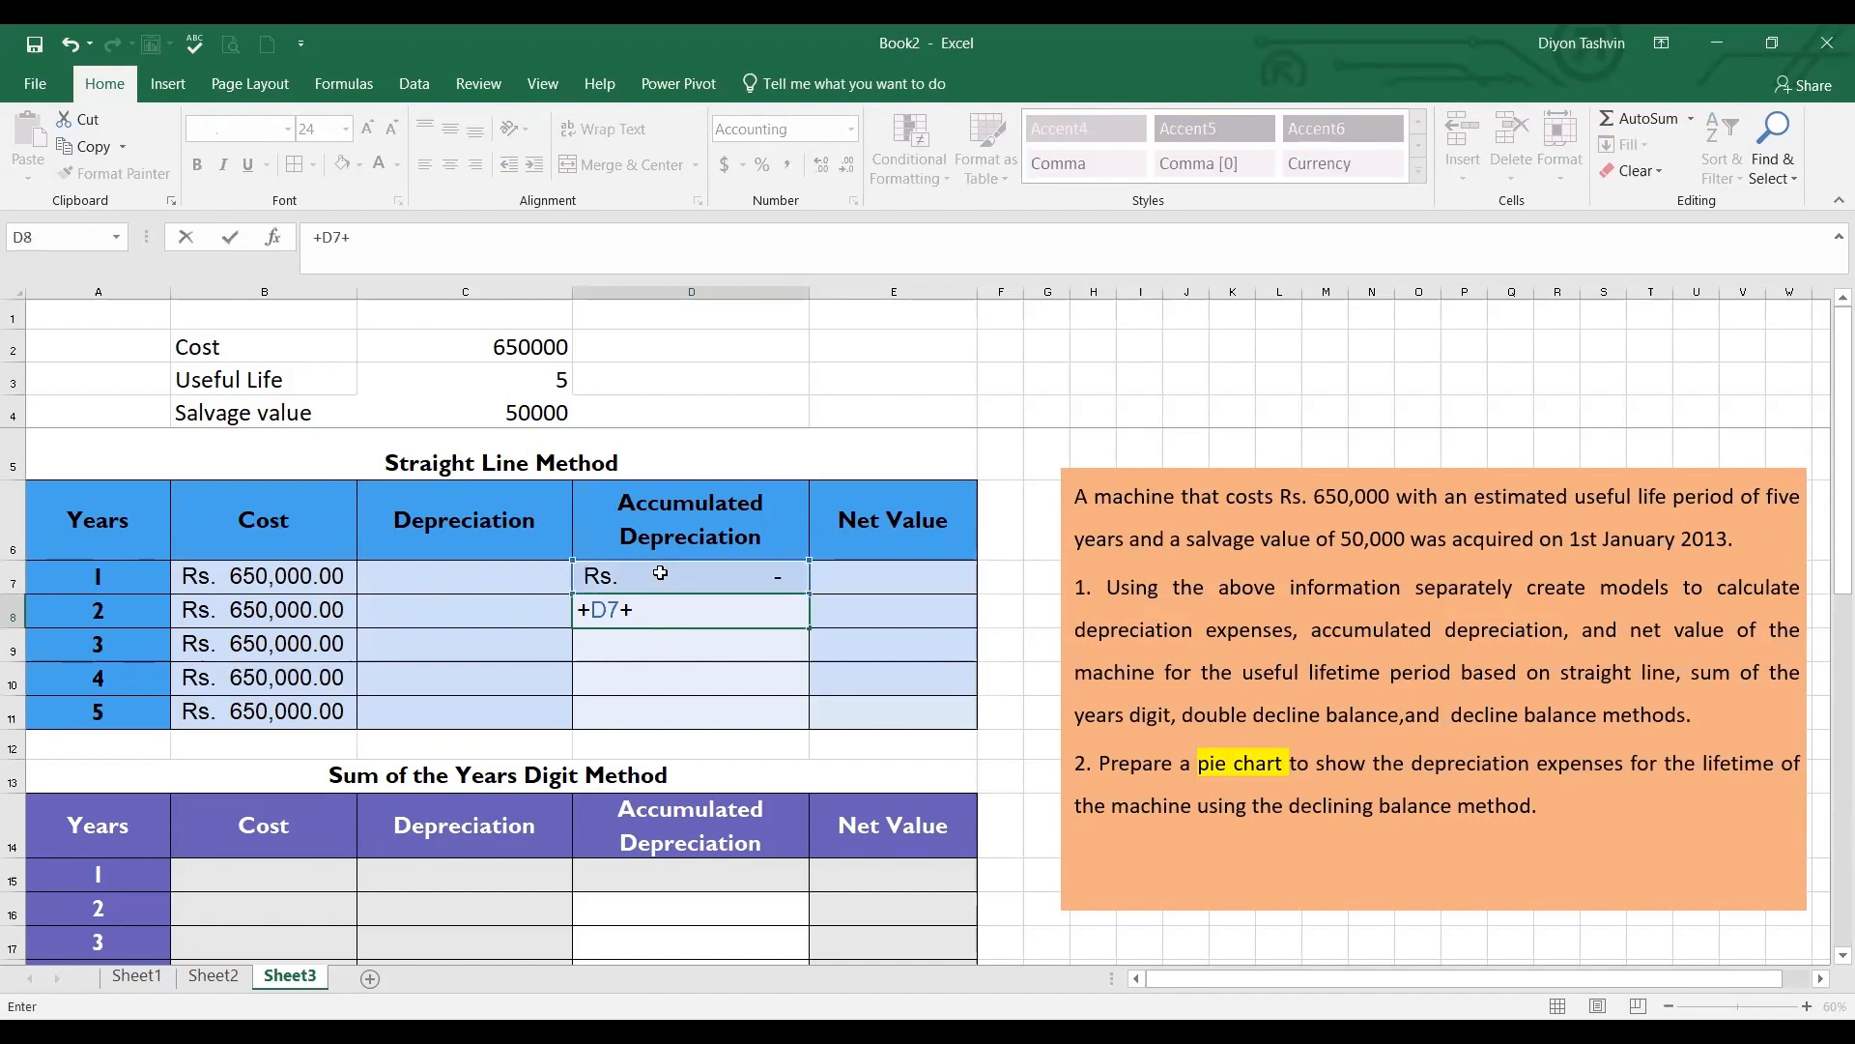
click(510, 616)
key(Return)
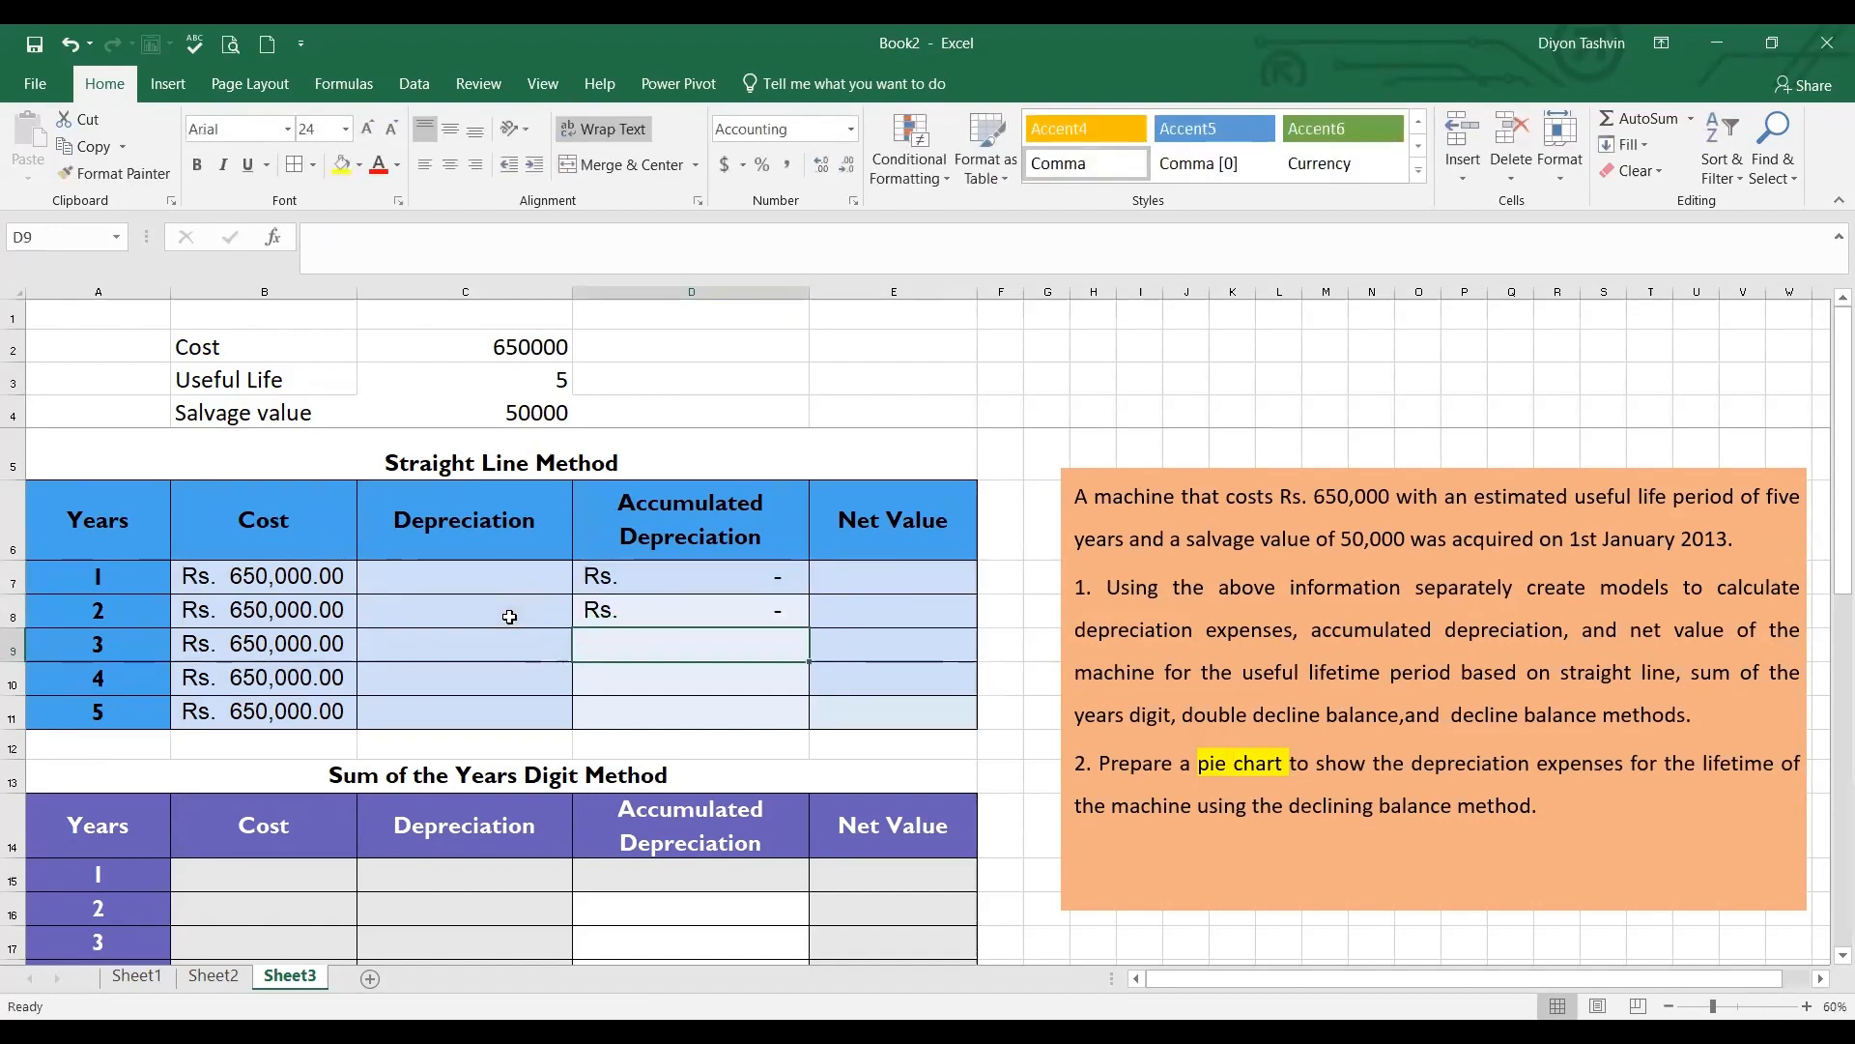
click(795, 613)
drag(812, 629, 820, 740)
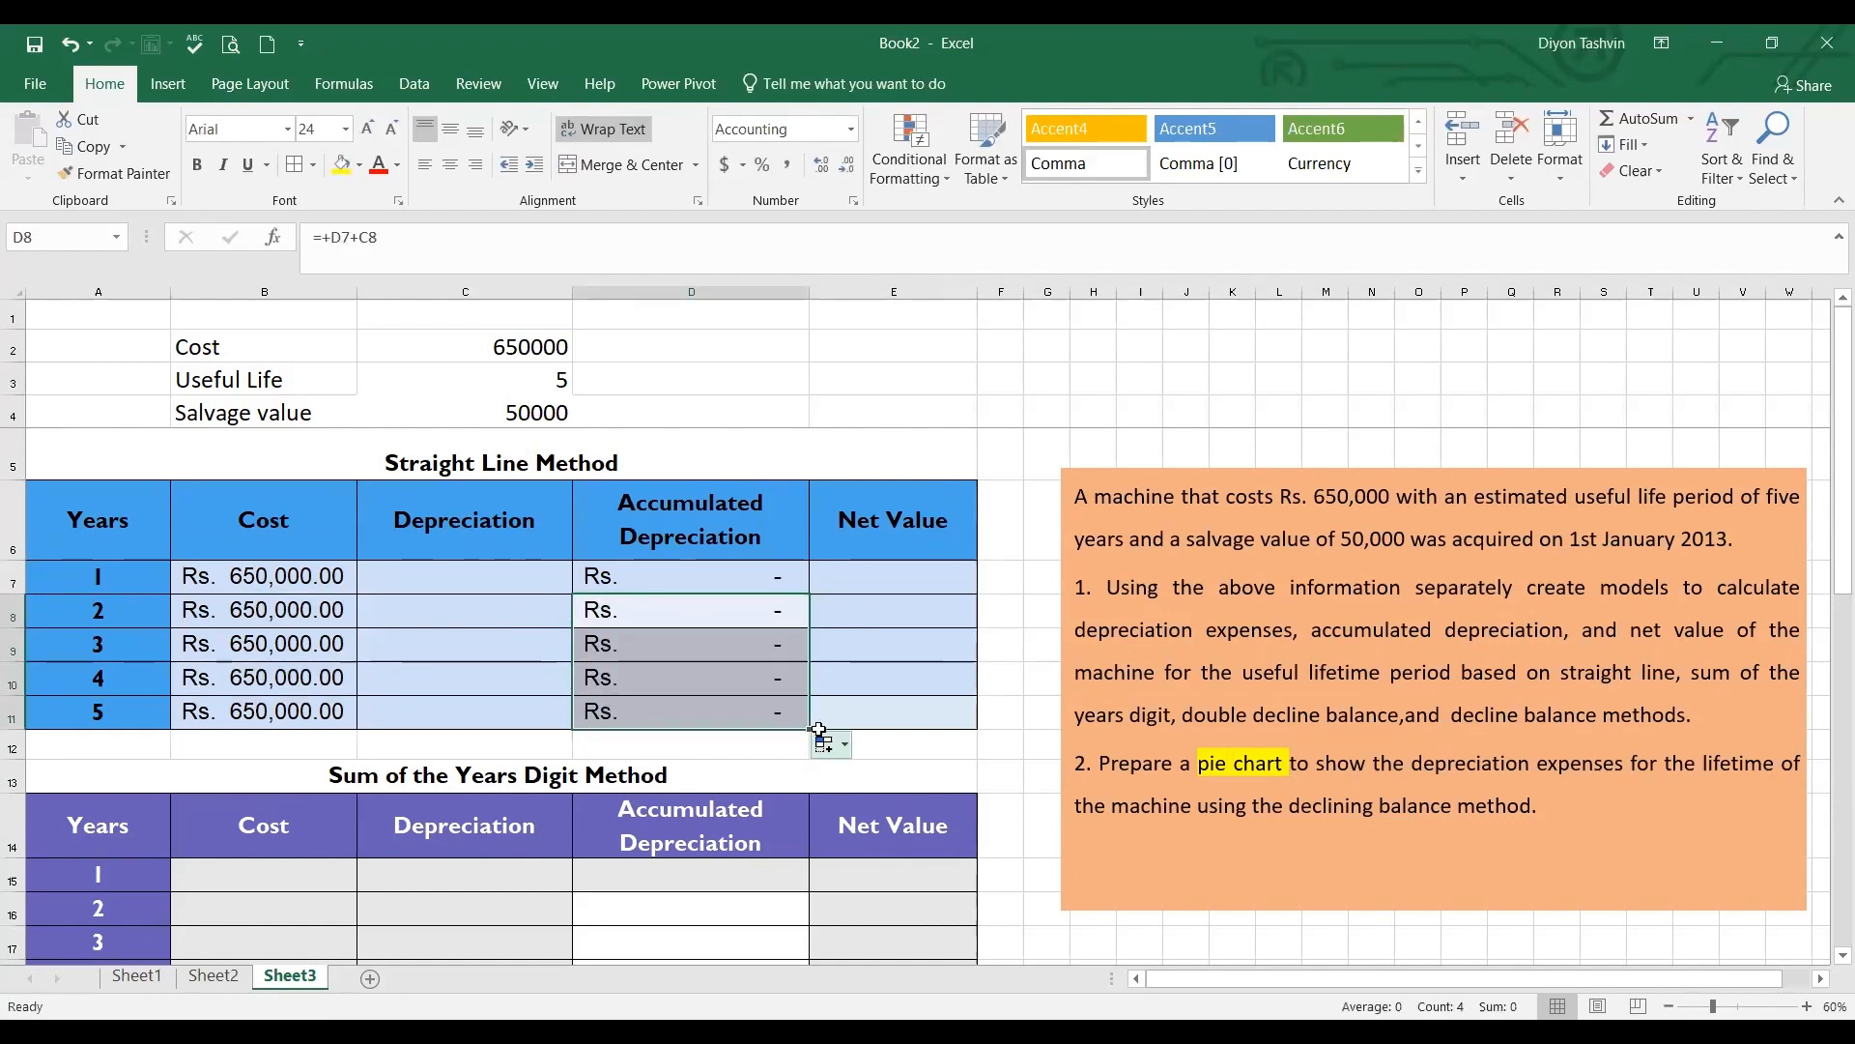
Enter +B7-D7 in cell E7 of the Straight Line Method table's Net Value column
click(896, 576)
text(+)
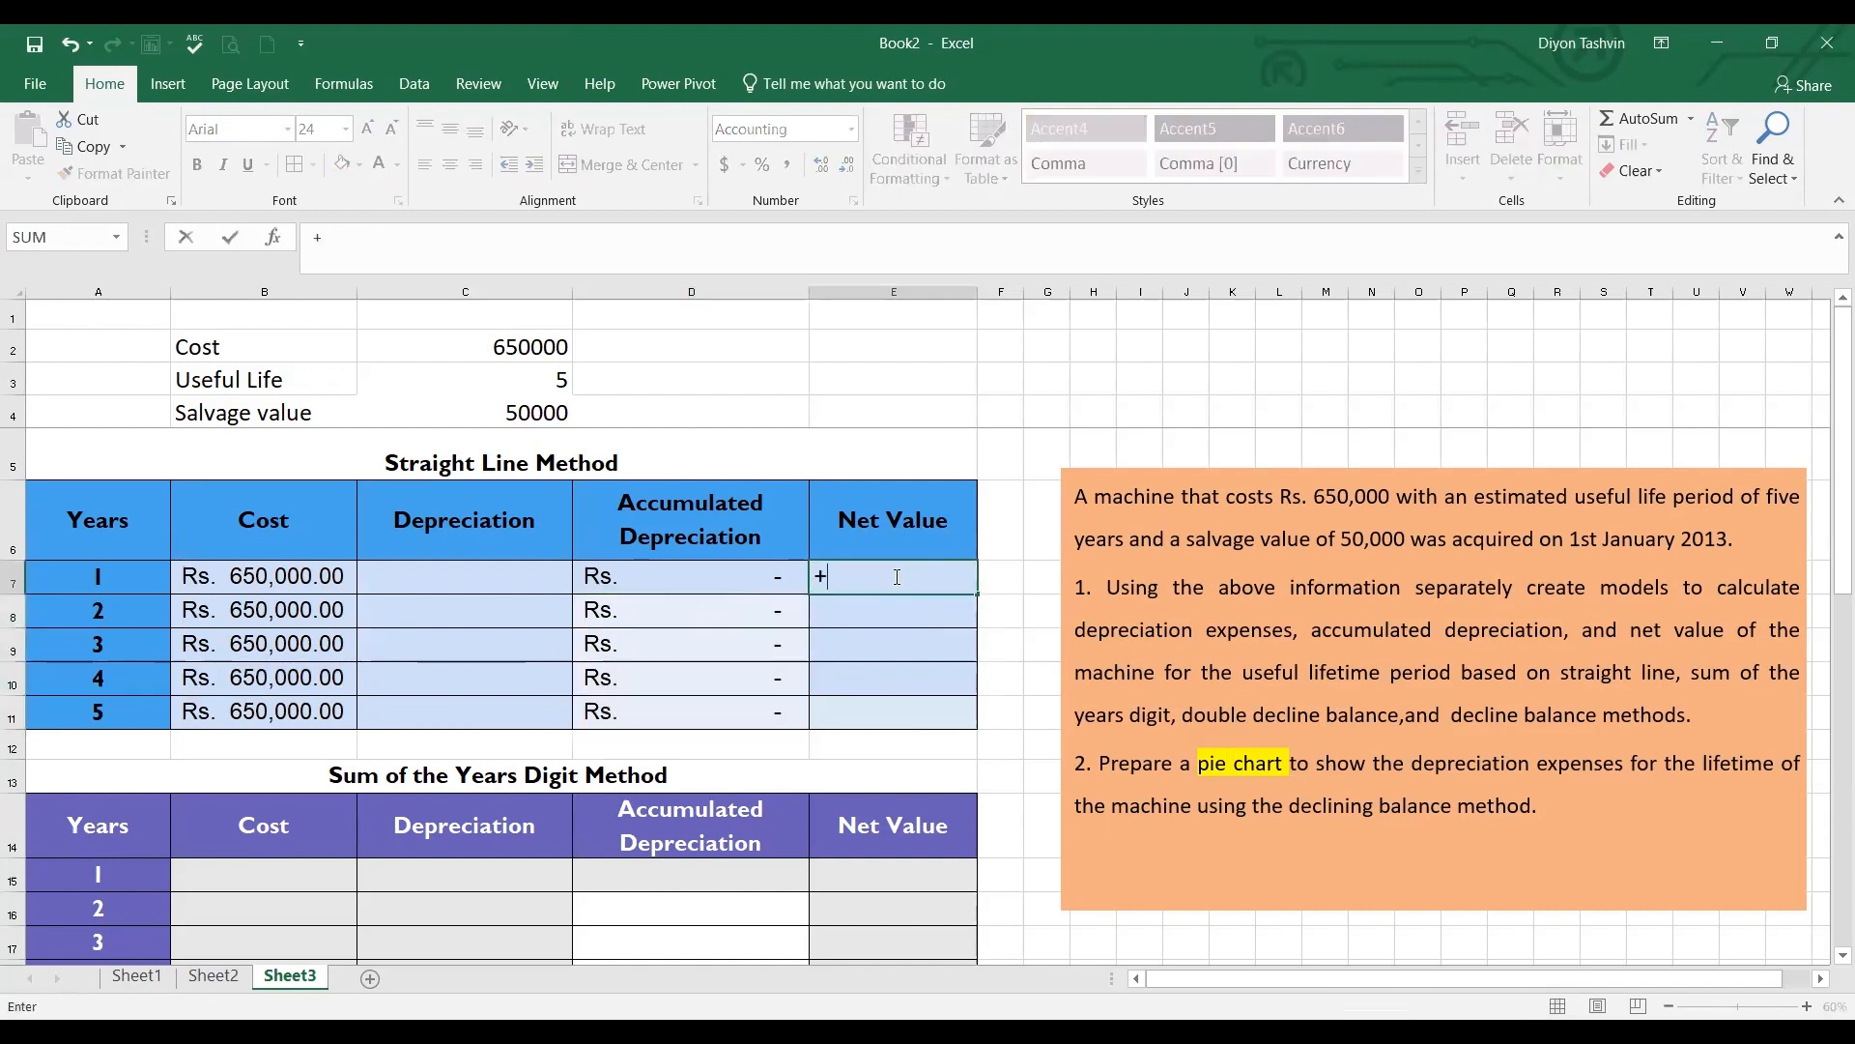
click(232, 576)
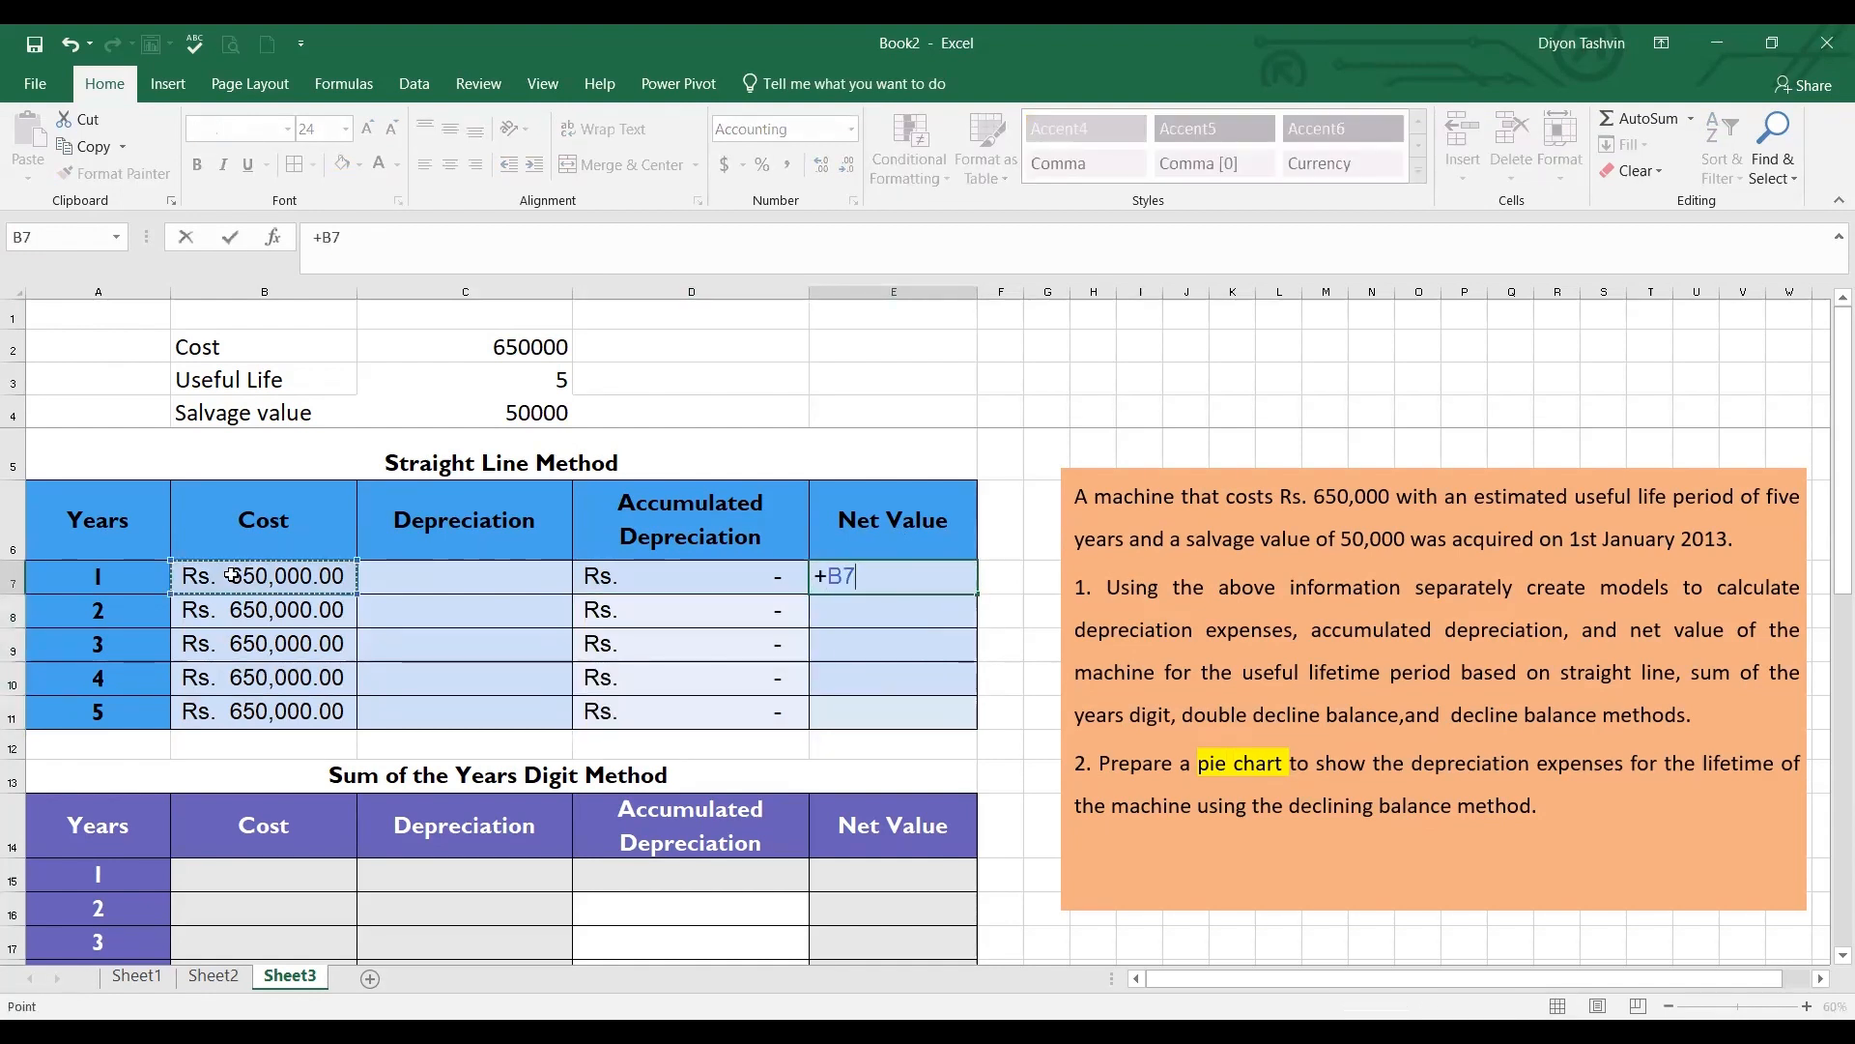
text(-)
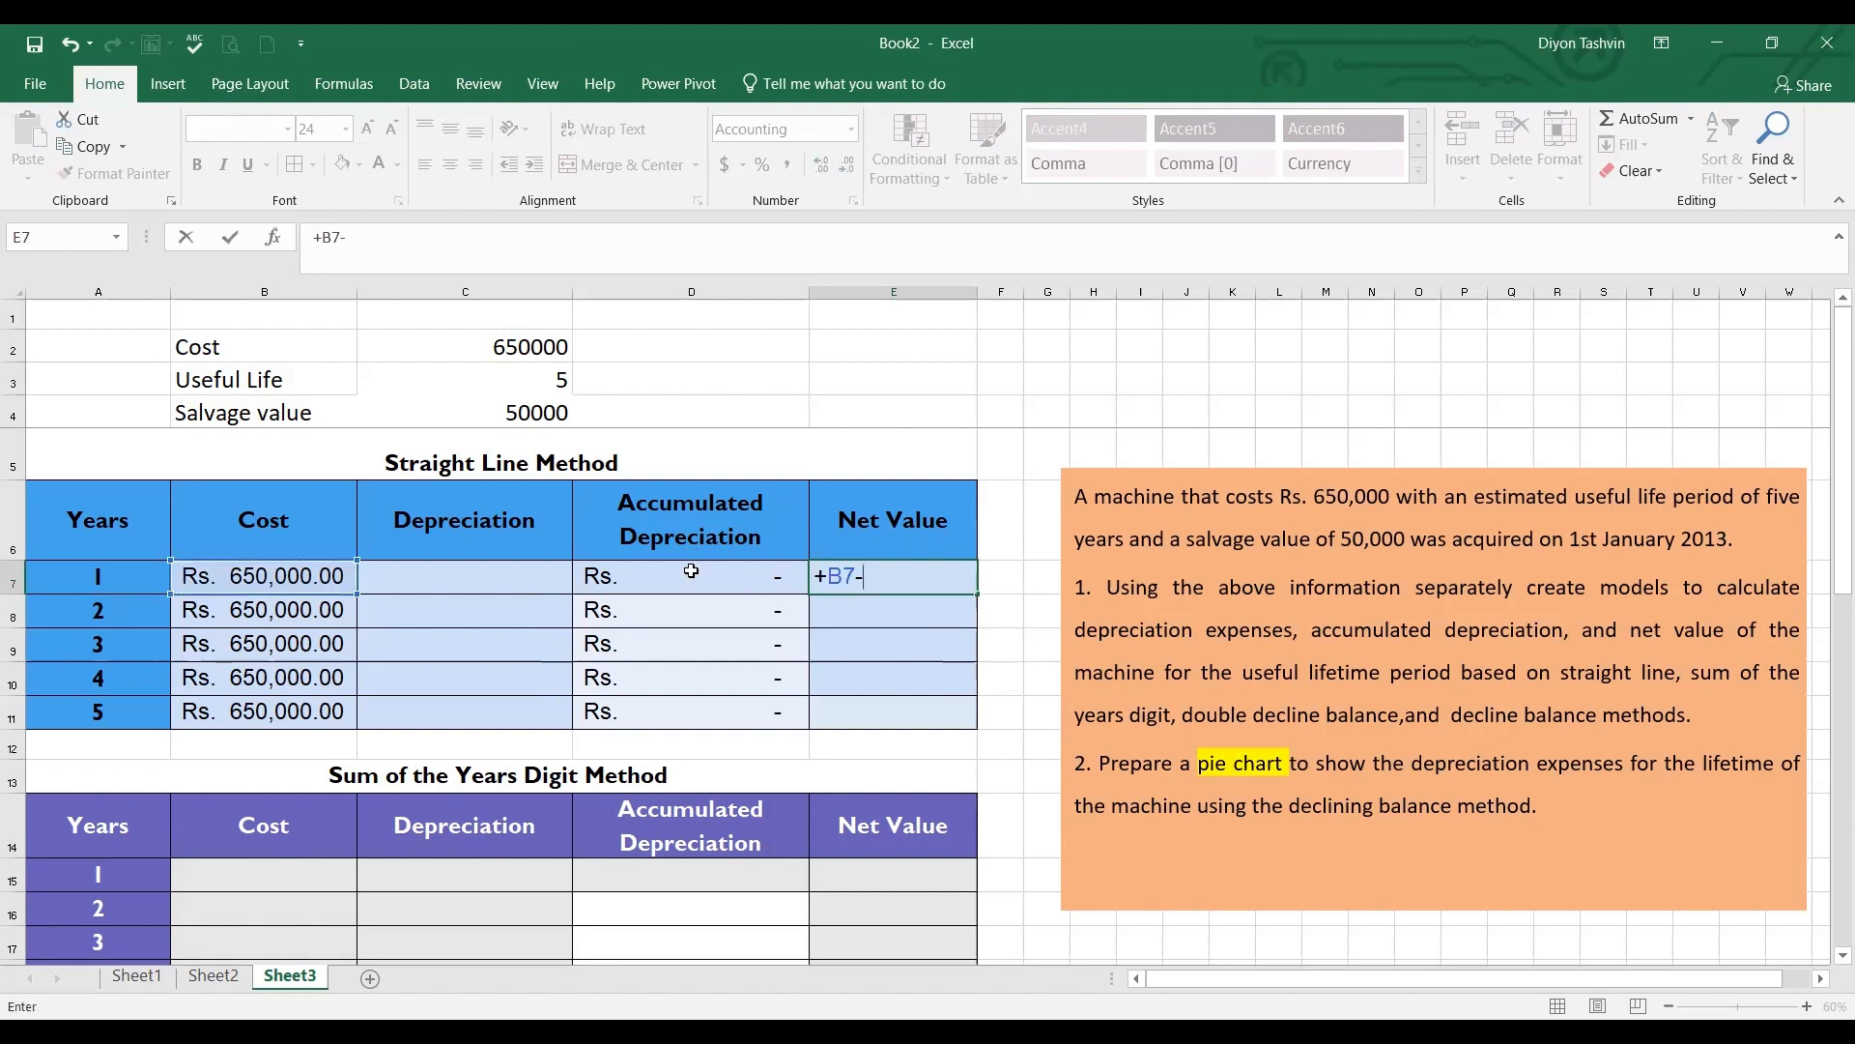
click(691, 576)
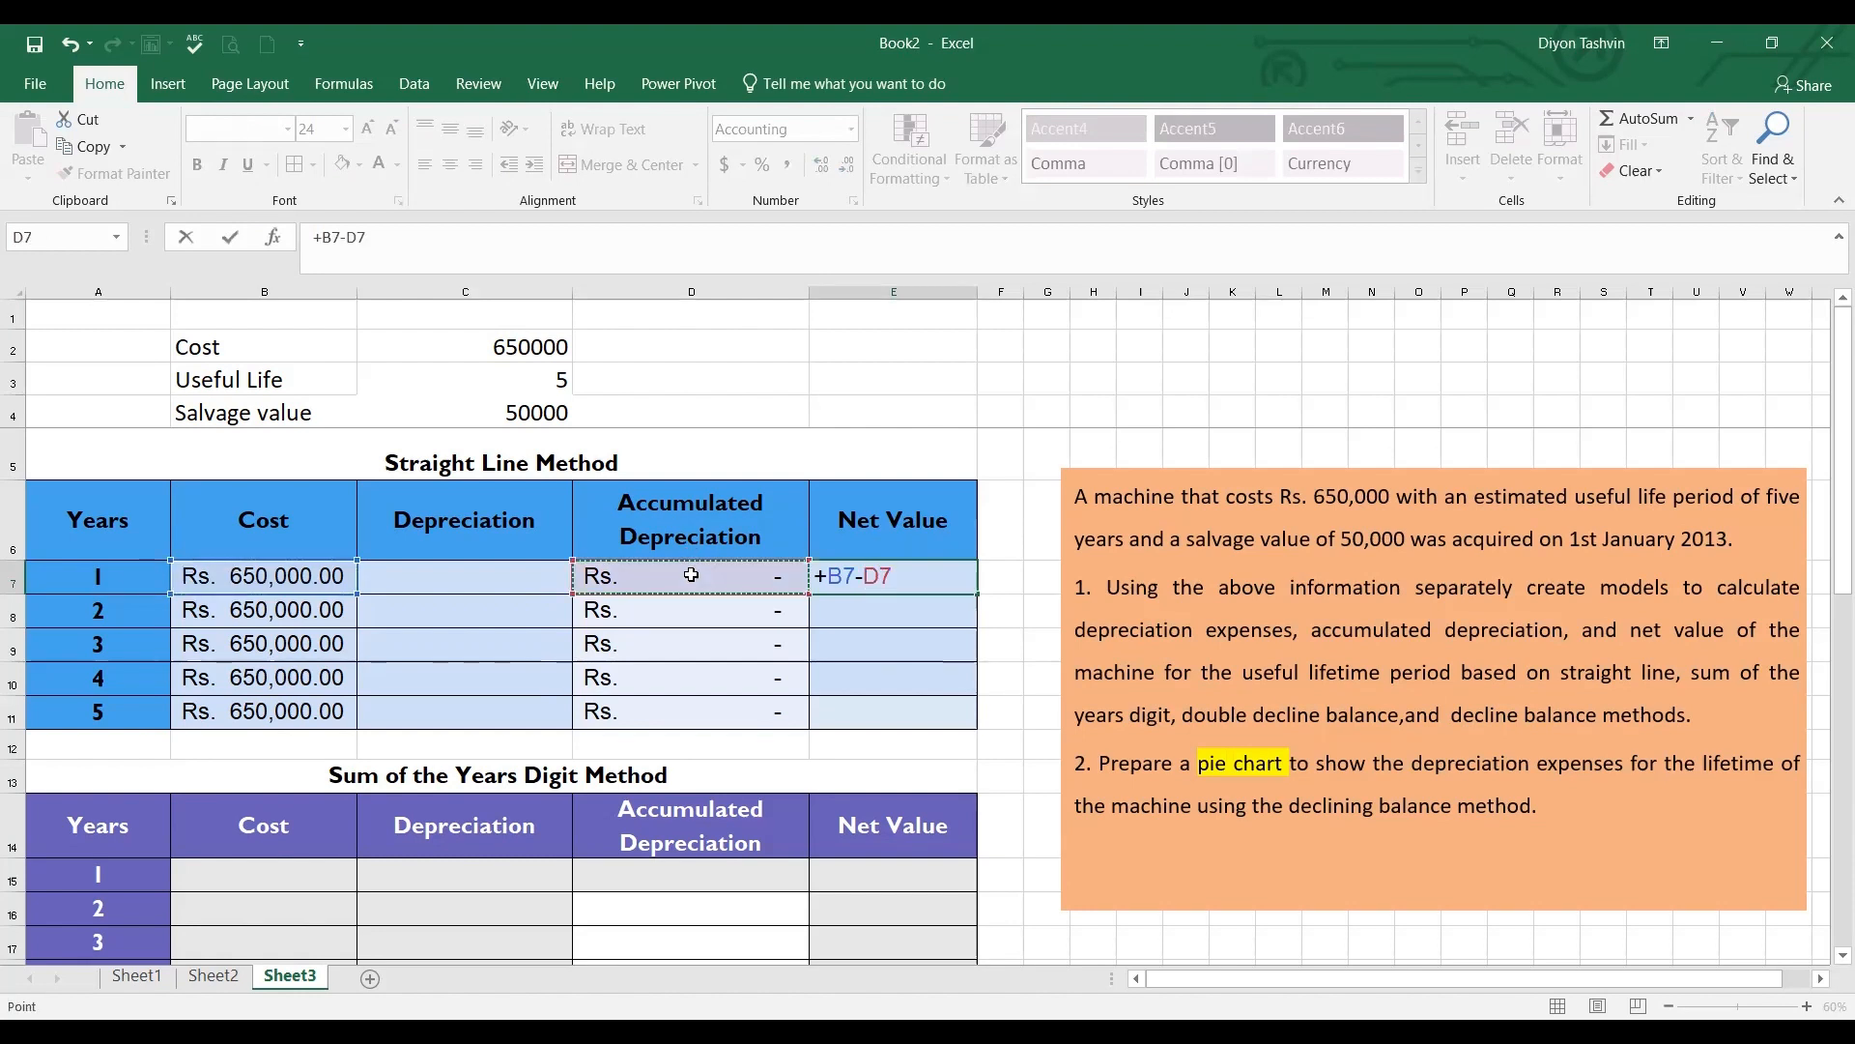
key(Return)
Fill the net value formula from E7 down to E11 and widen column E to fit the amounts
click(925, 575)
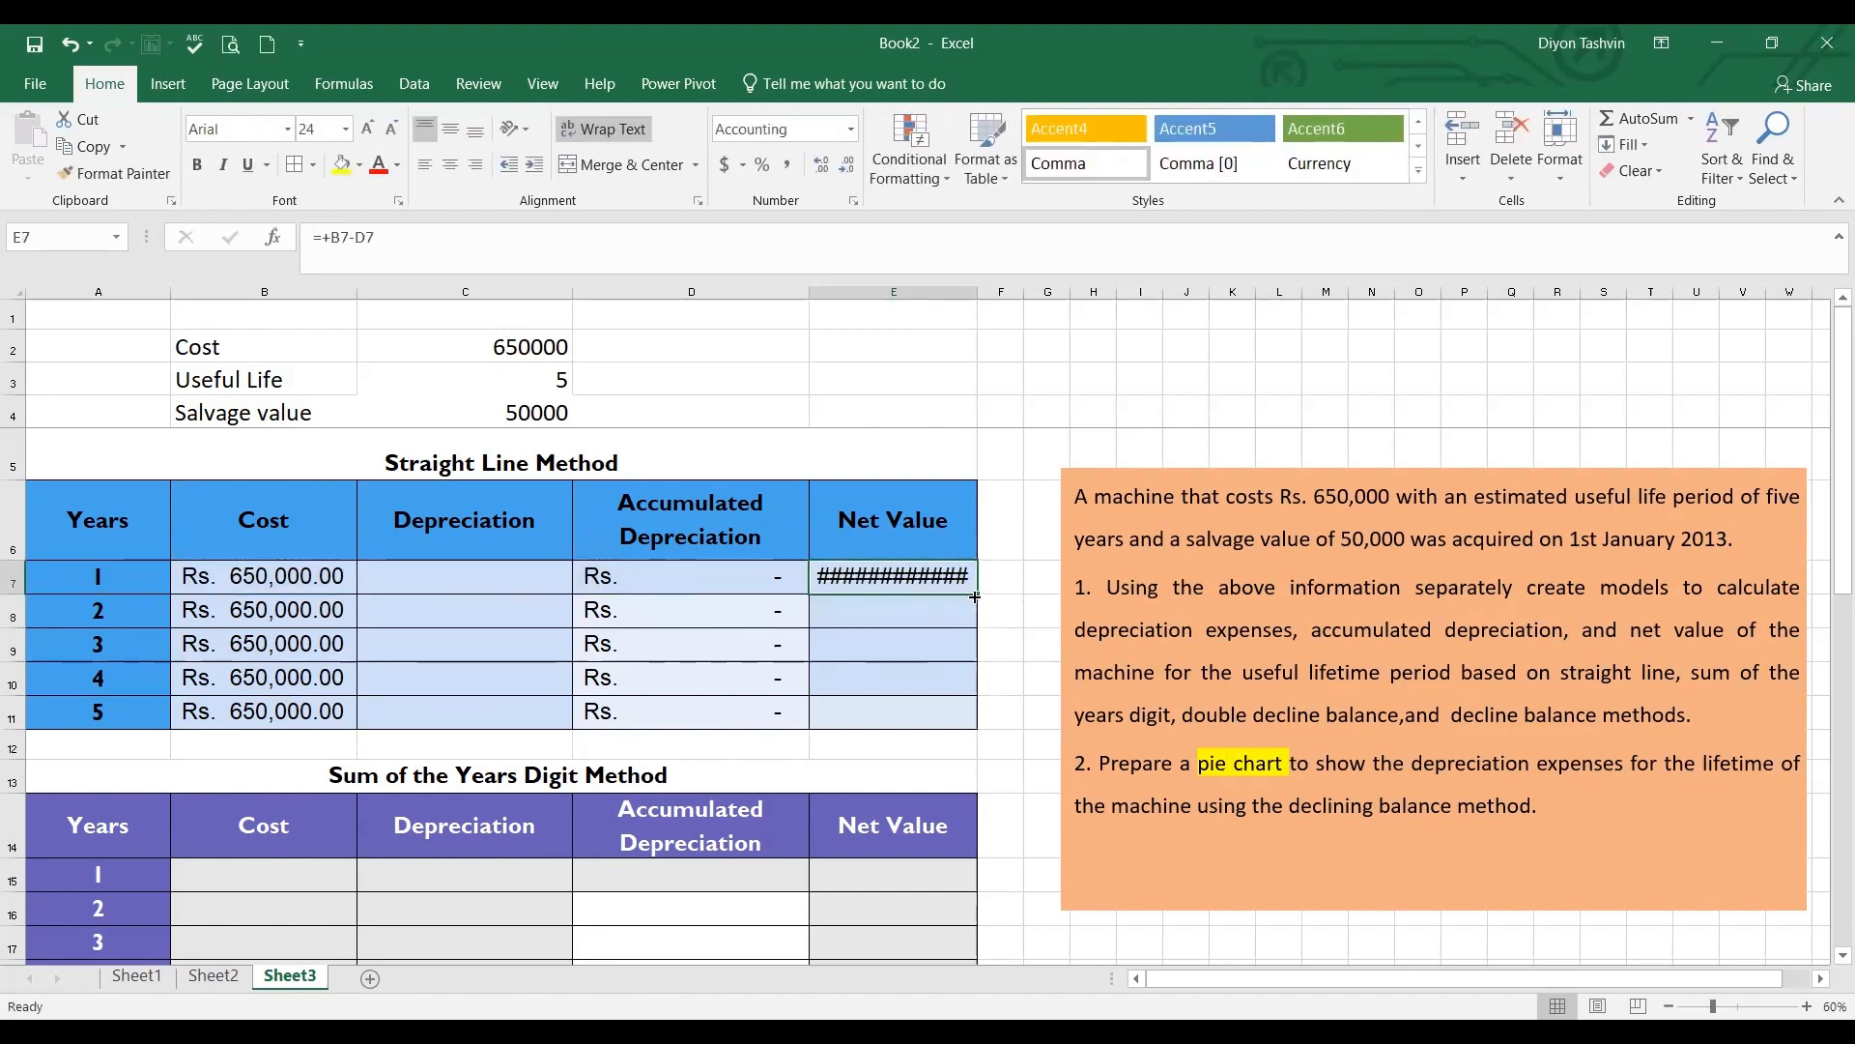
drag(974, 597, 974, 725)
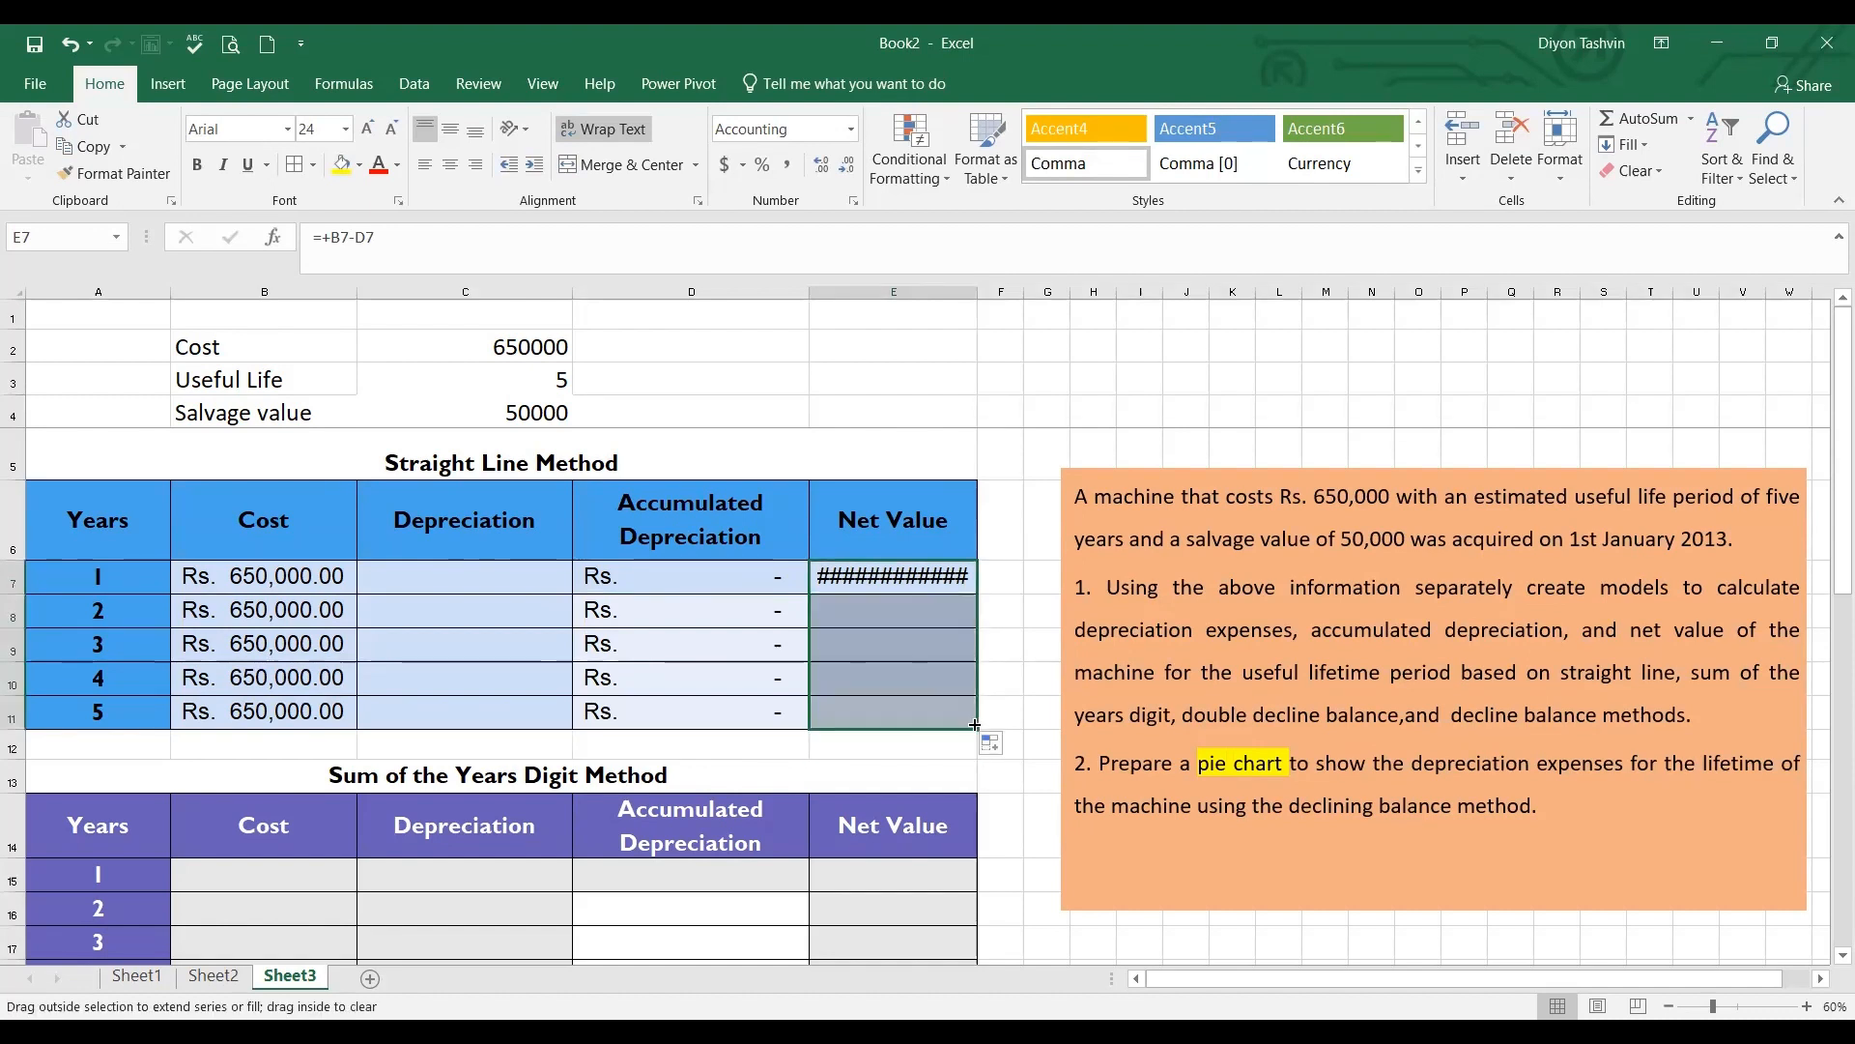
drag(977, 292, 1012, 296)
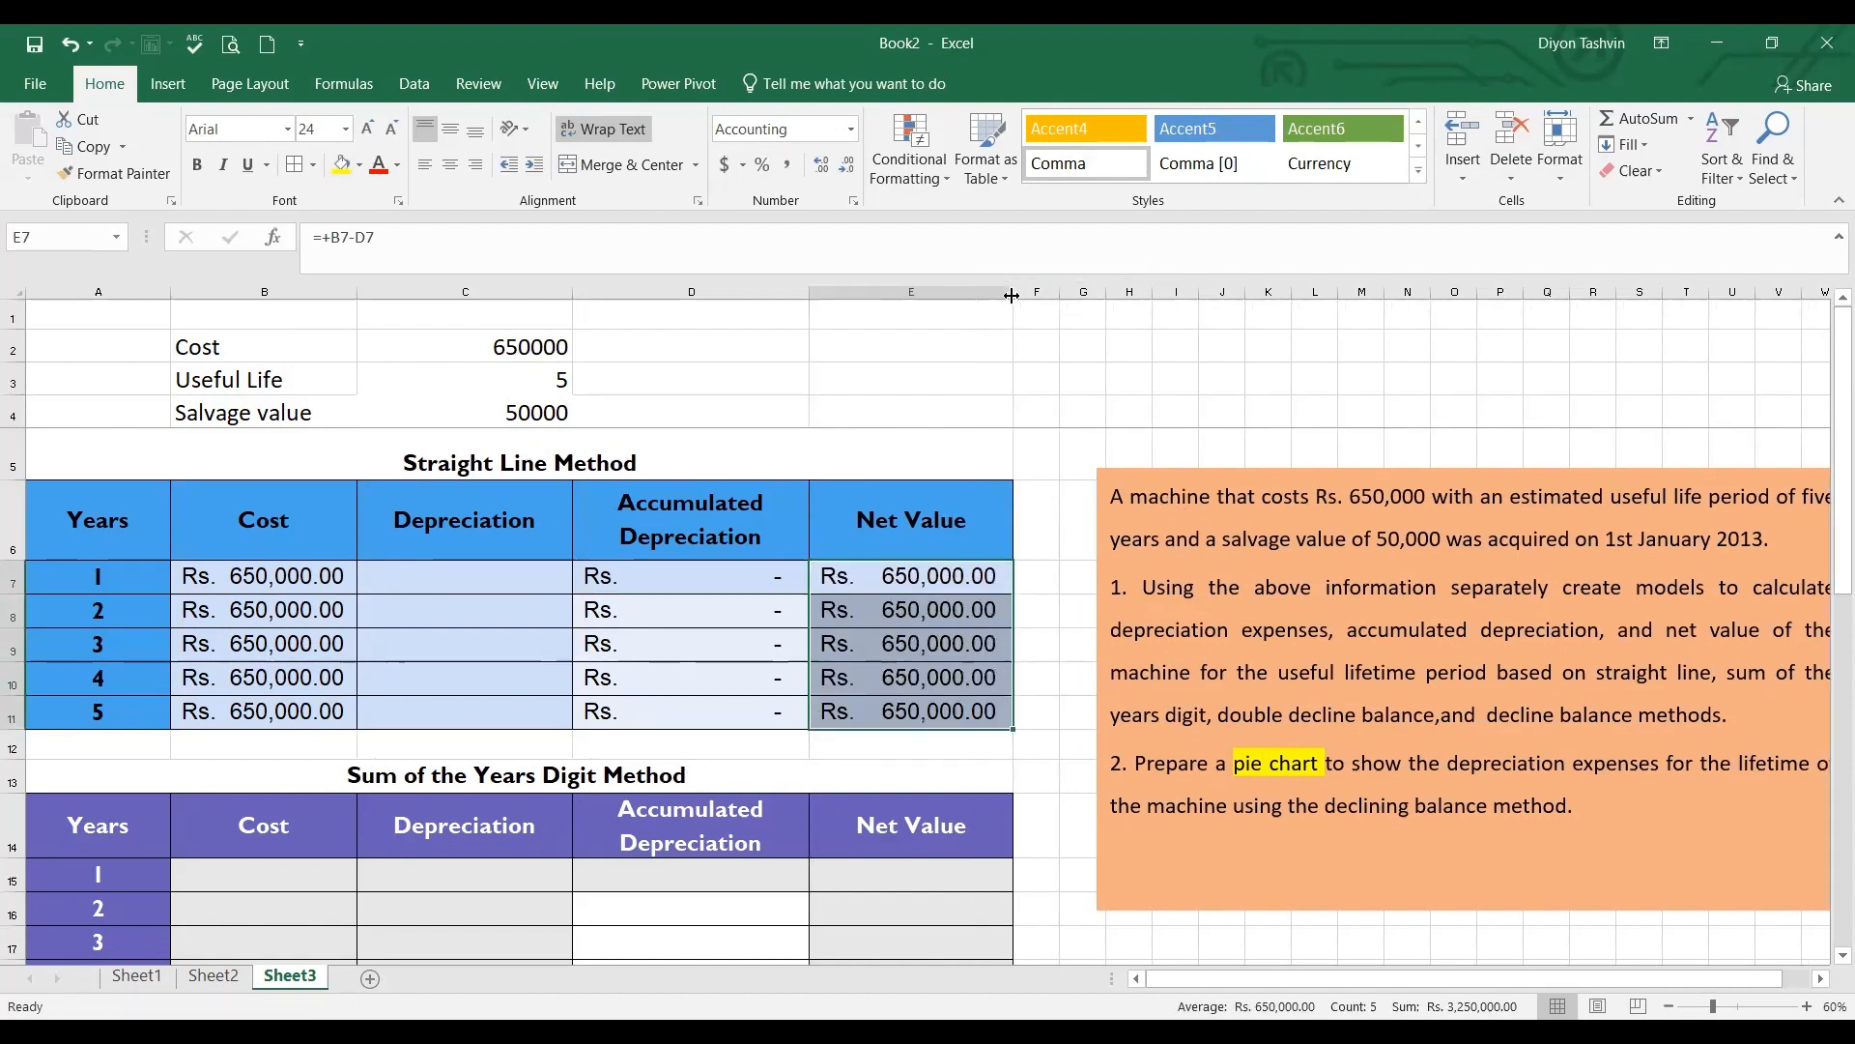
Copy B7:E11 from the Straight Line Method table into the Sum of the Years Digit table, starting at B15
drag(222, 577, 925, 711)
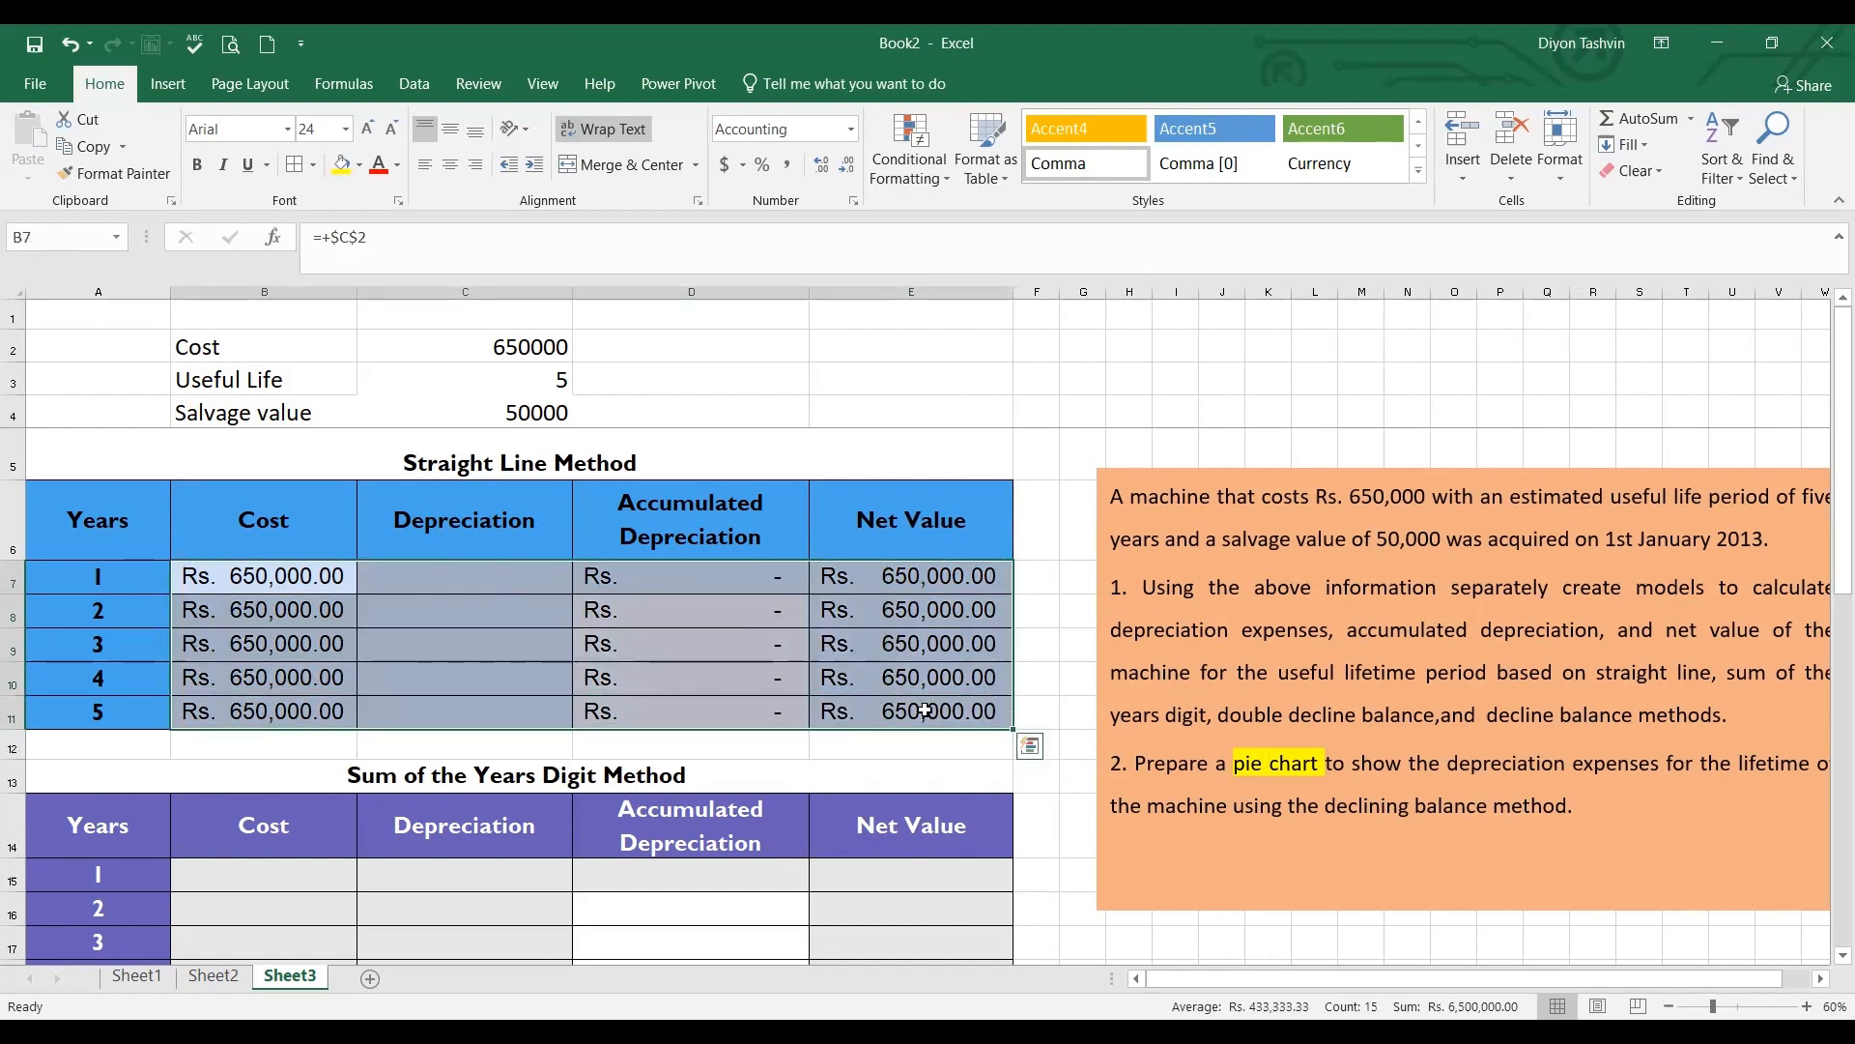
key(ctrl+c)
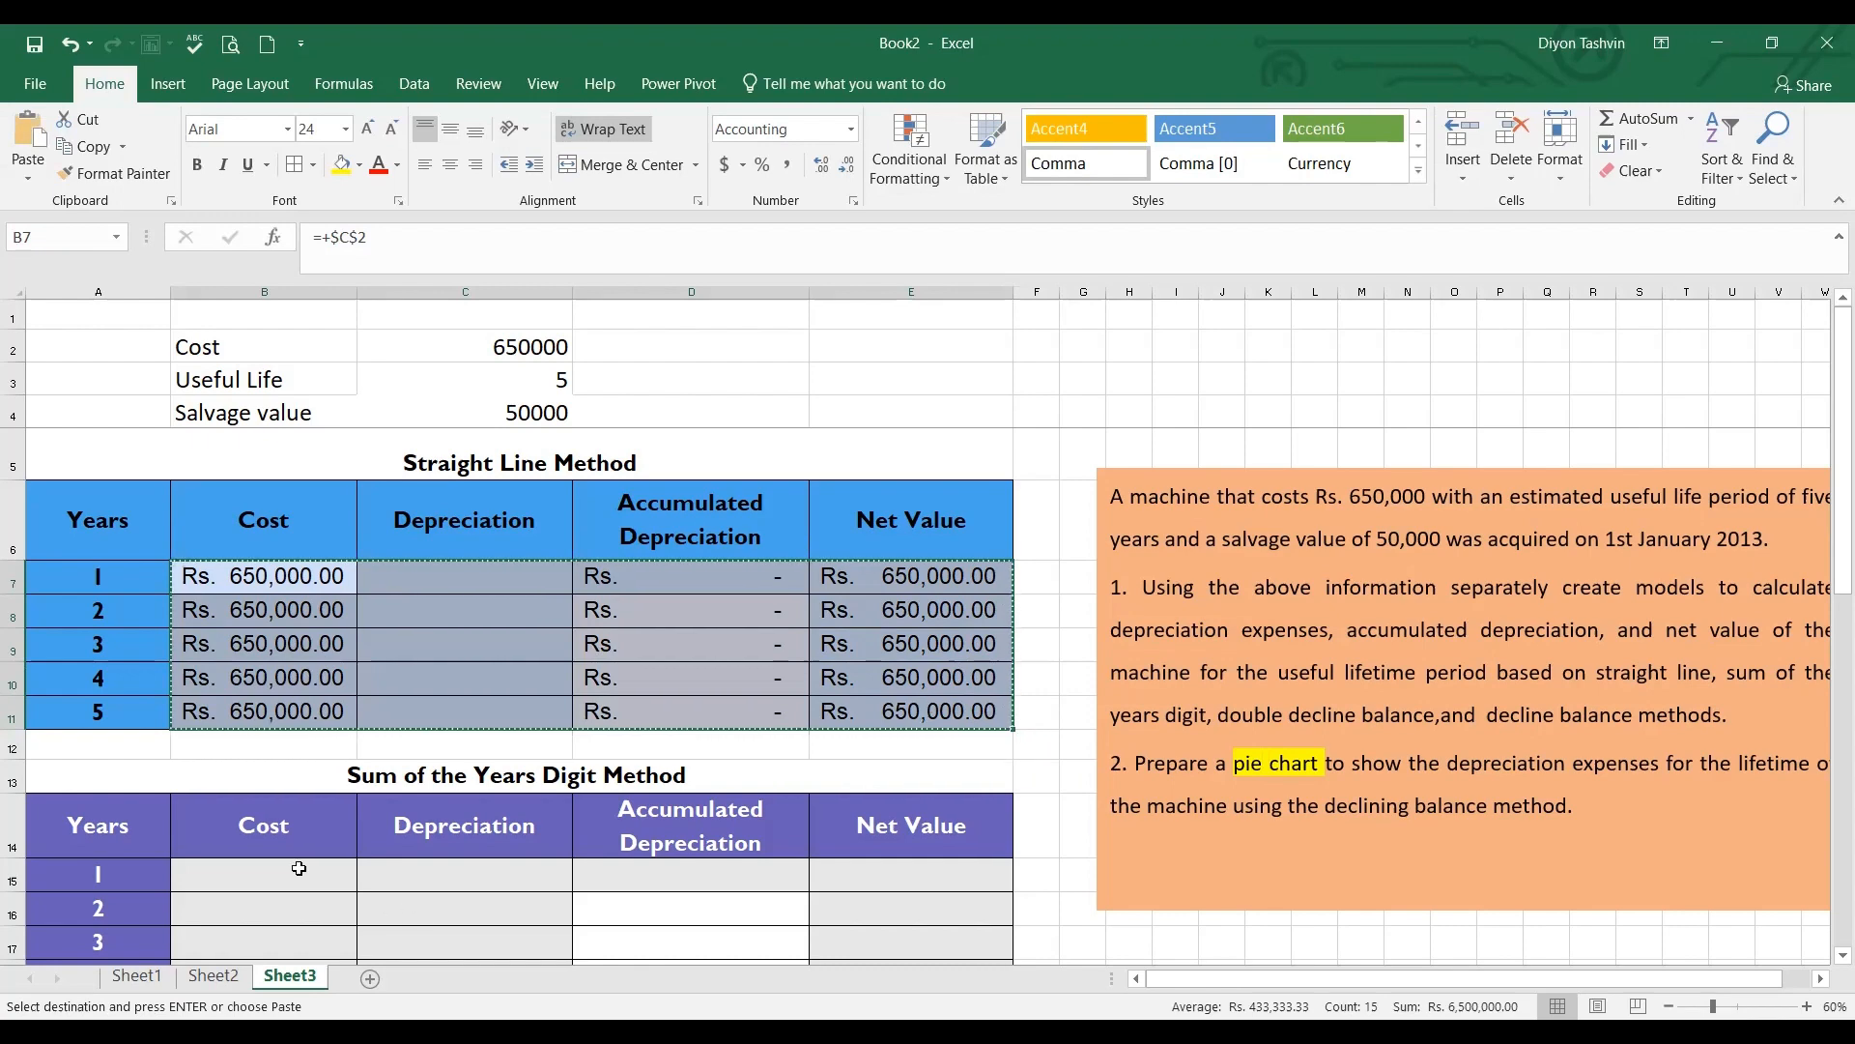
click(299, 869)
key(ctrl+v)
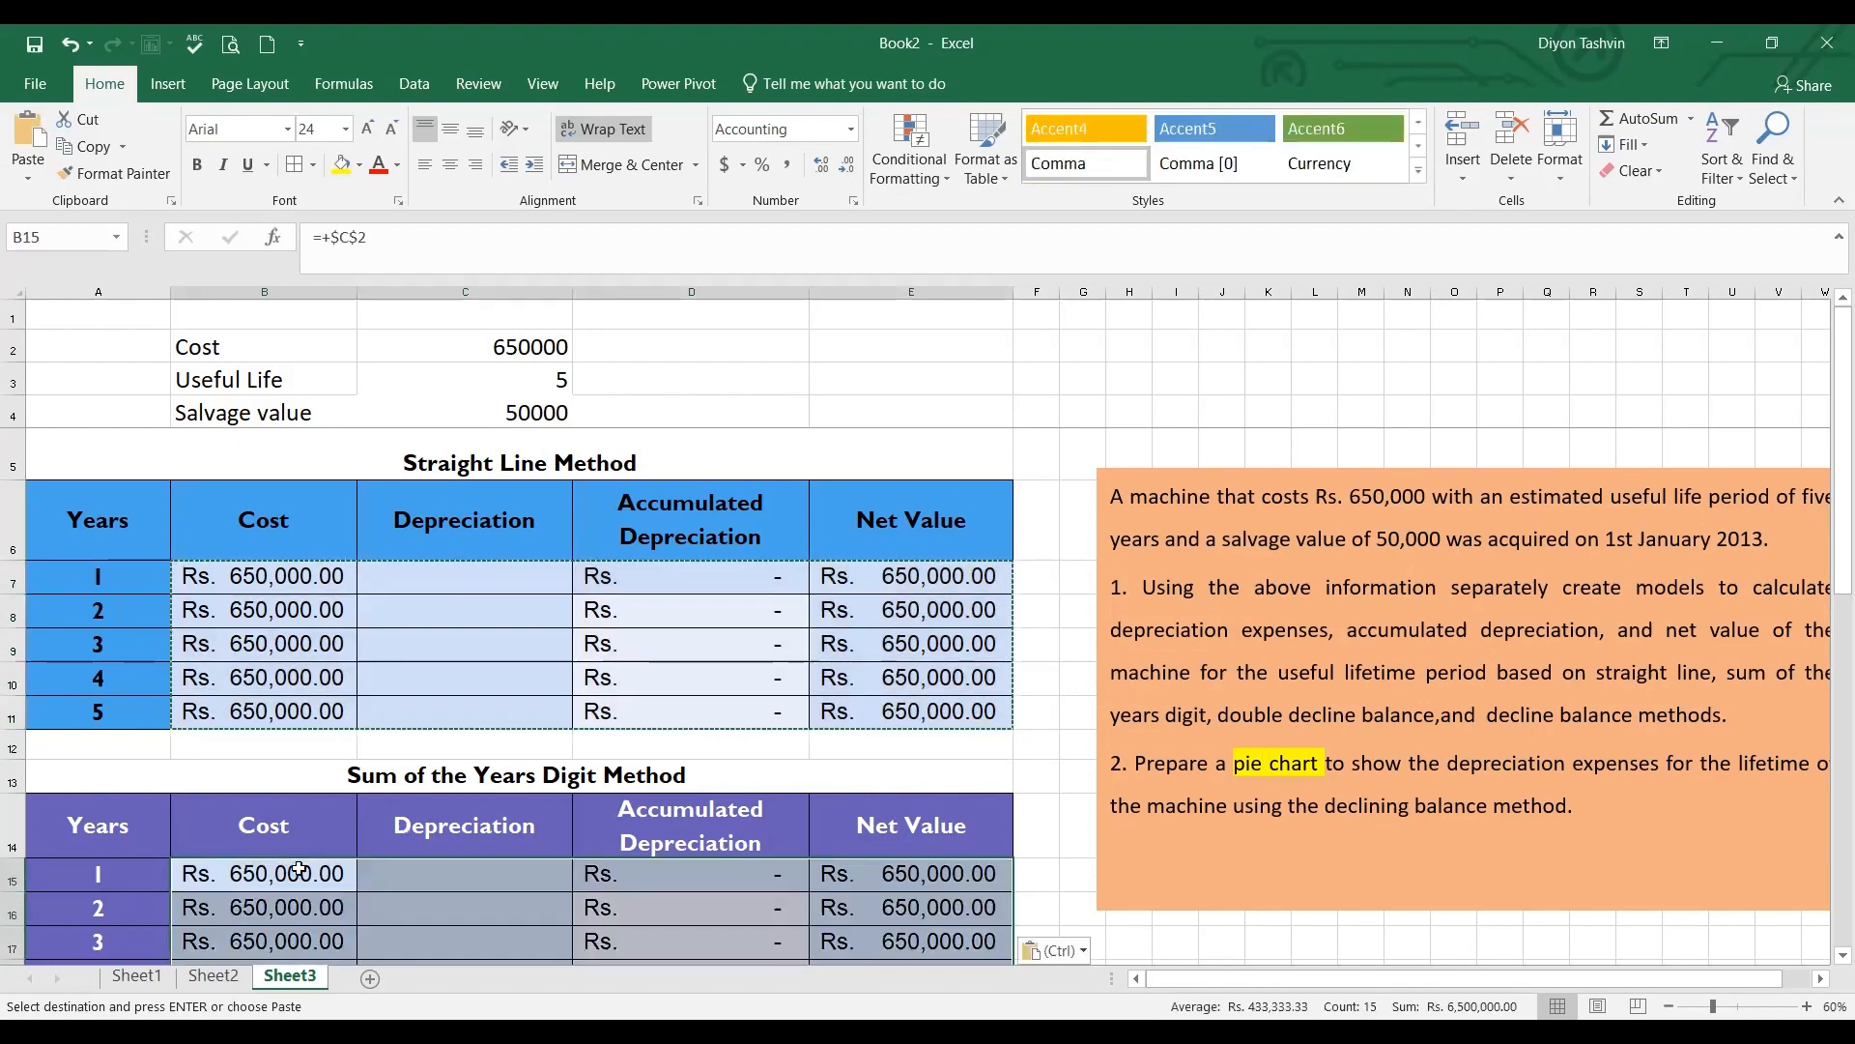
Paste the copied range into the Double Declining Balance table at B23 and the Declining Balance table at B31
drag(1829, 340, 1830, 483)
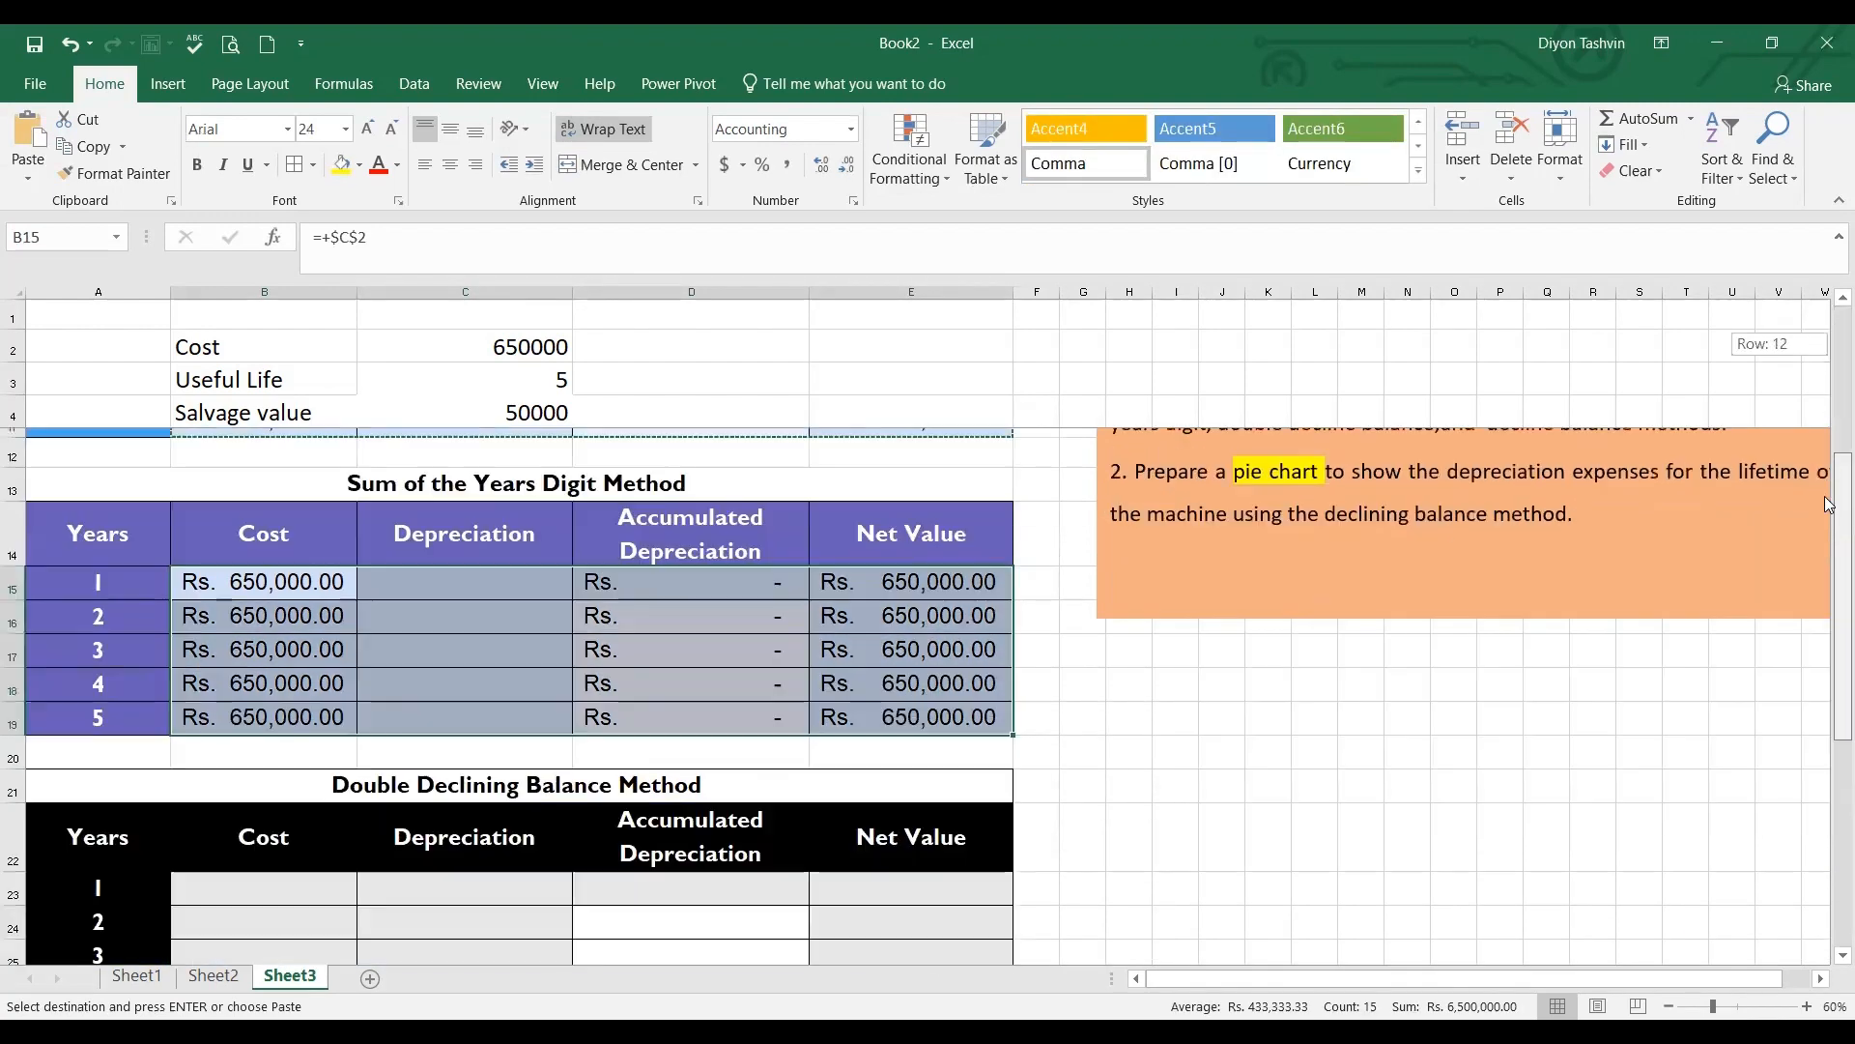
click(288, 882)
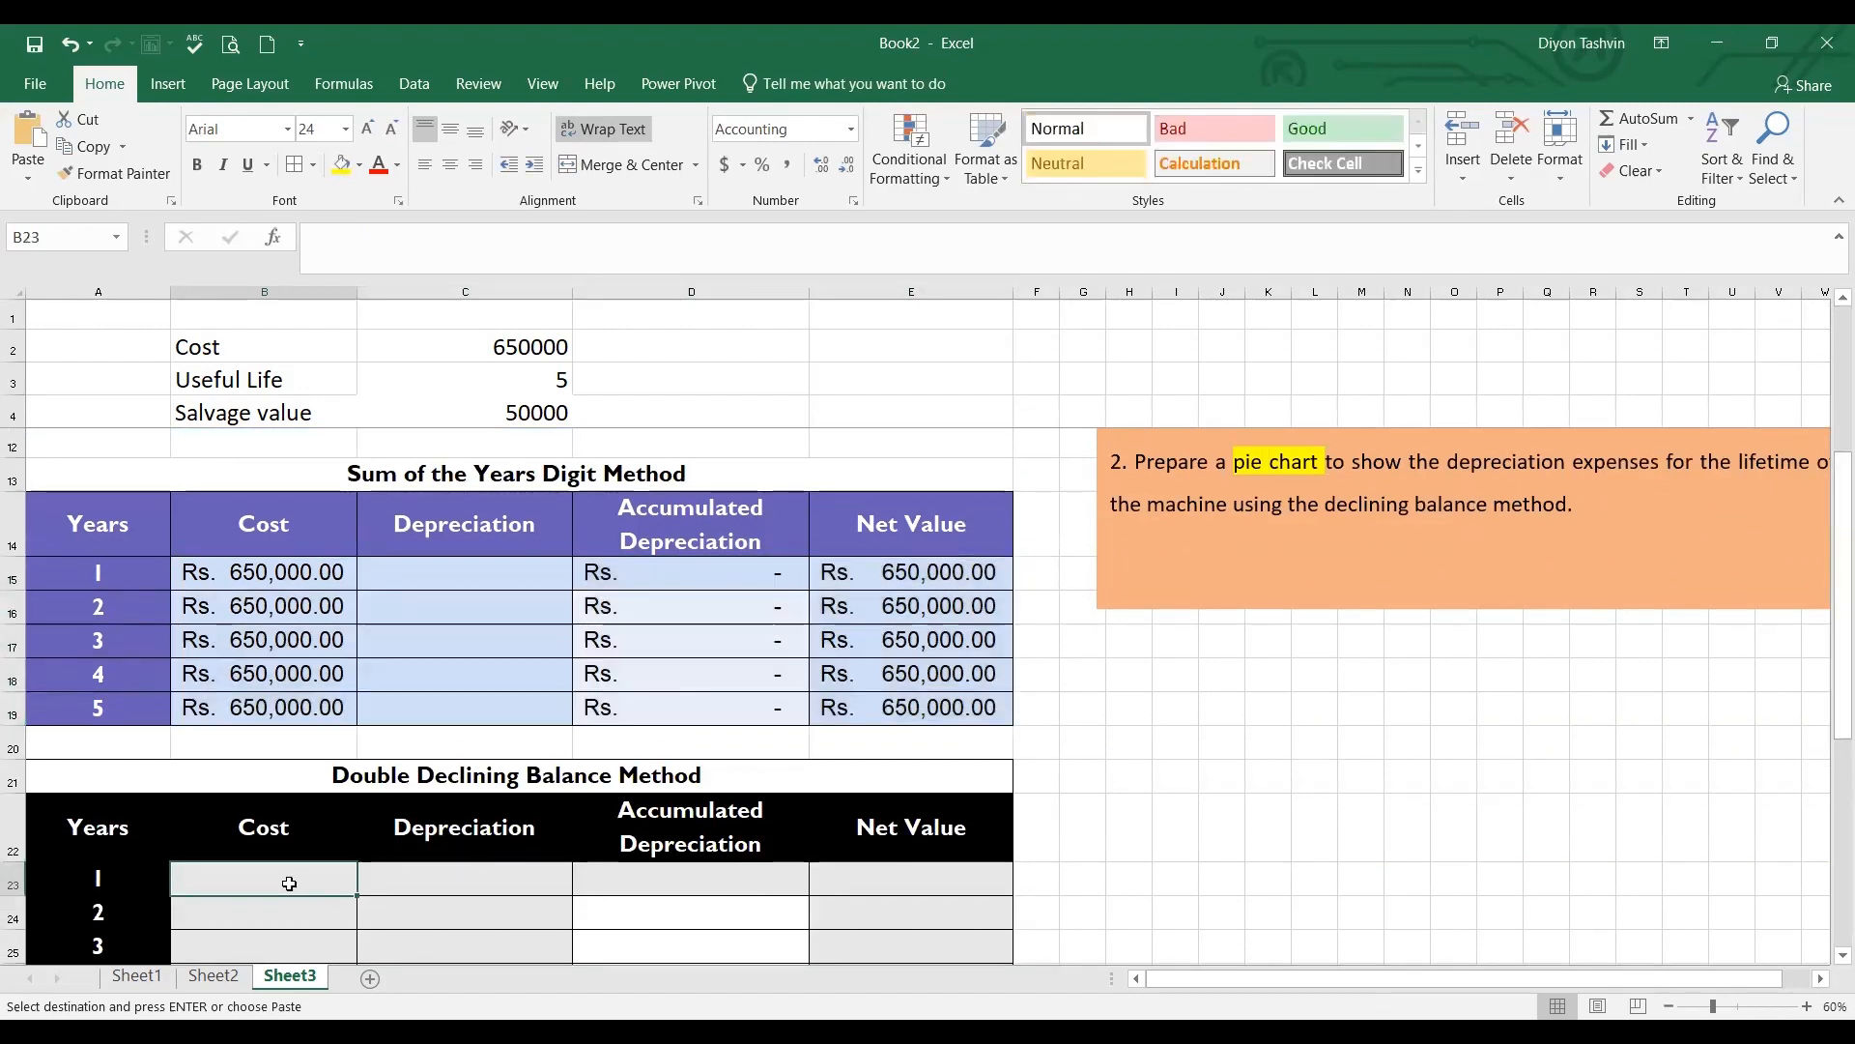
key(ctrl+v)
drag(1830, 617, 1830, 810)
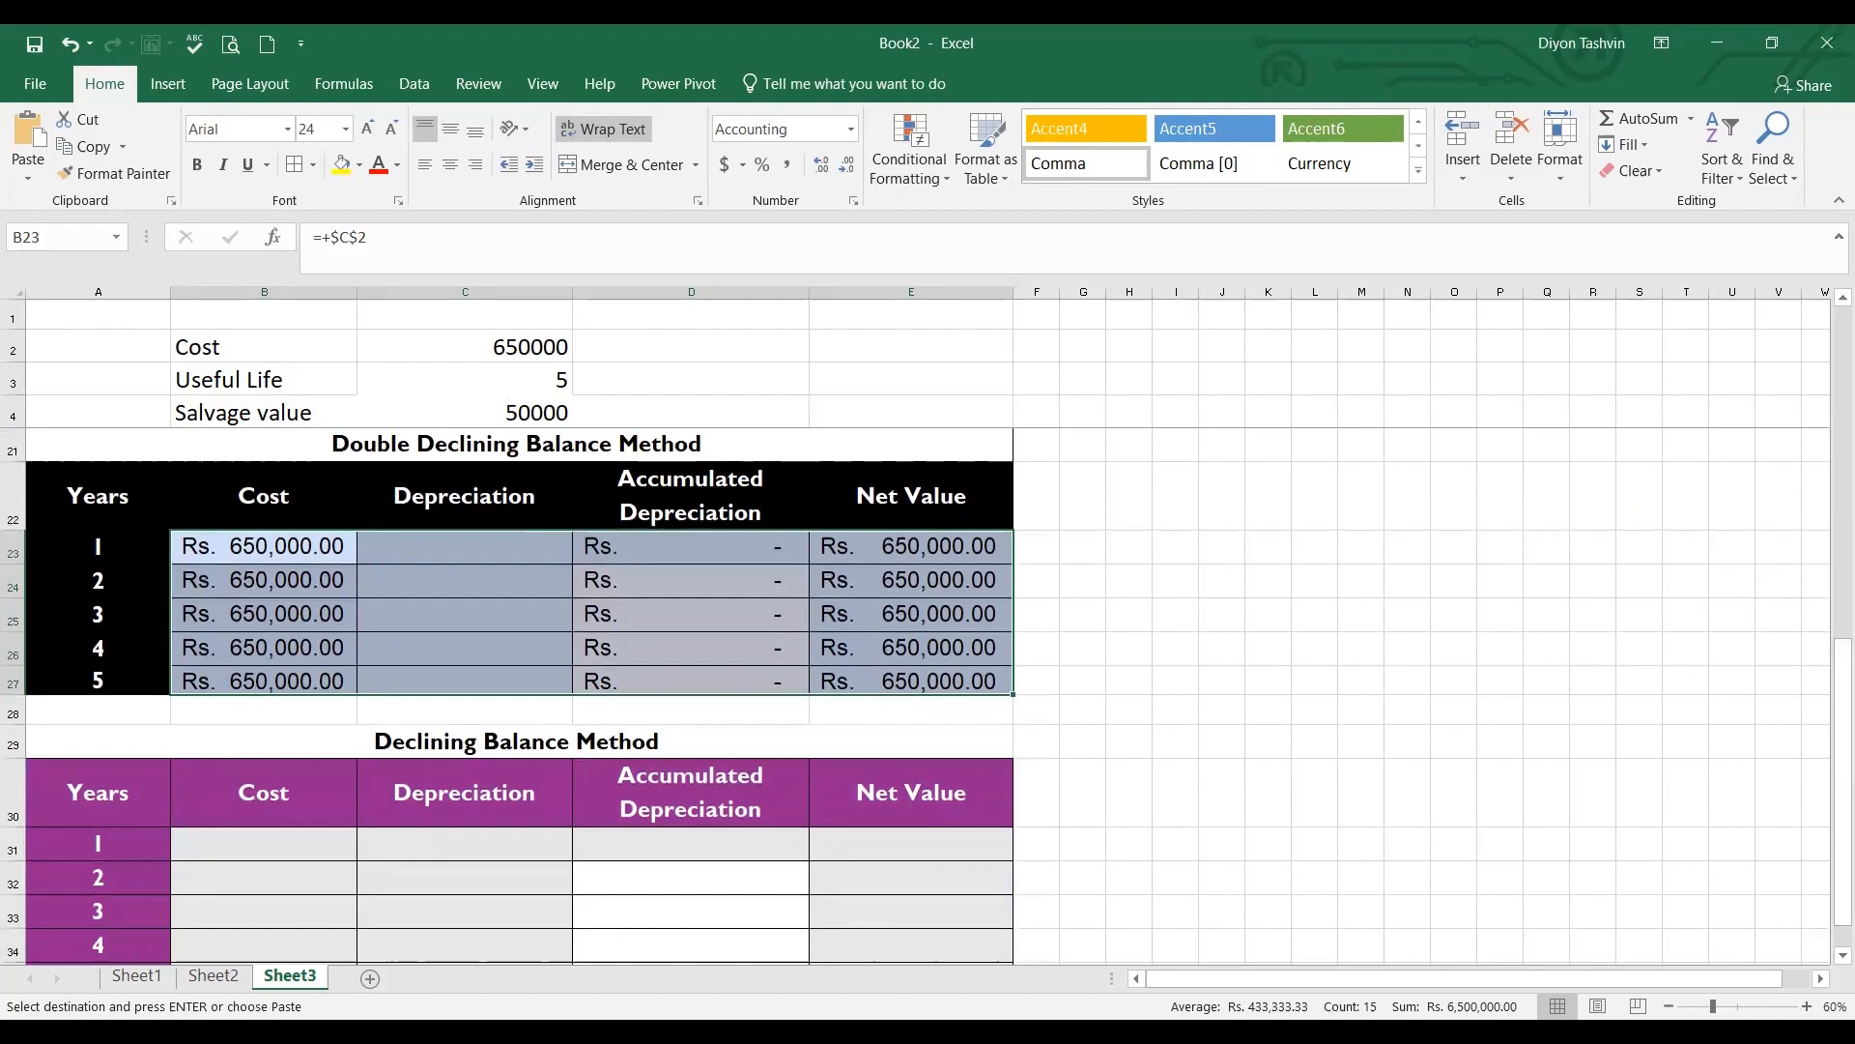
click(273, 860)
key(ctrl+v)
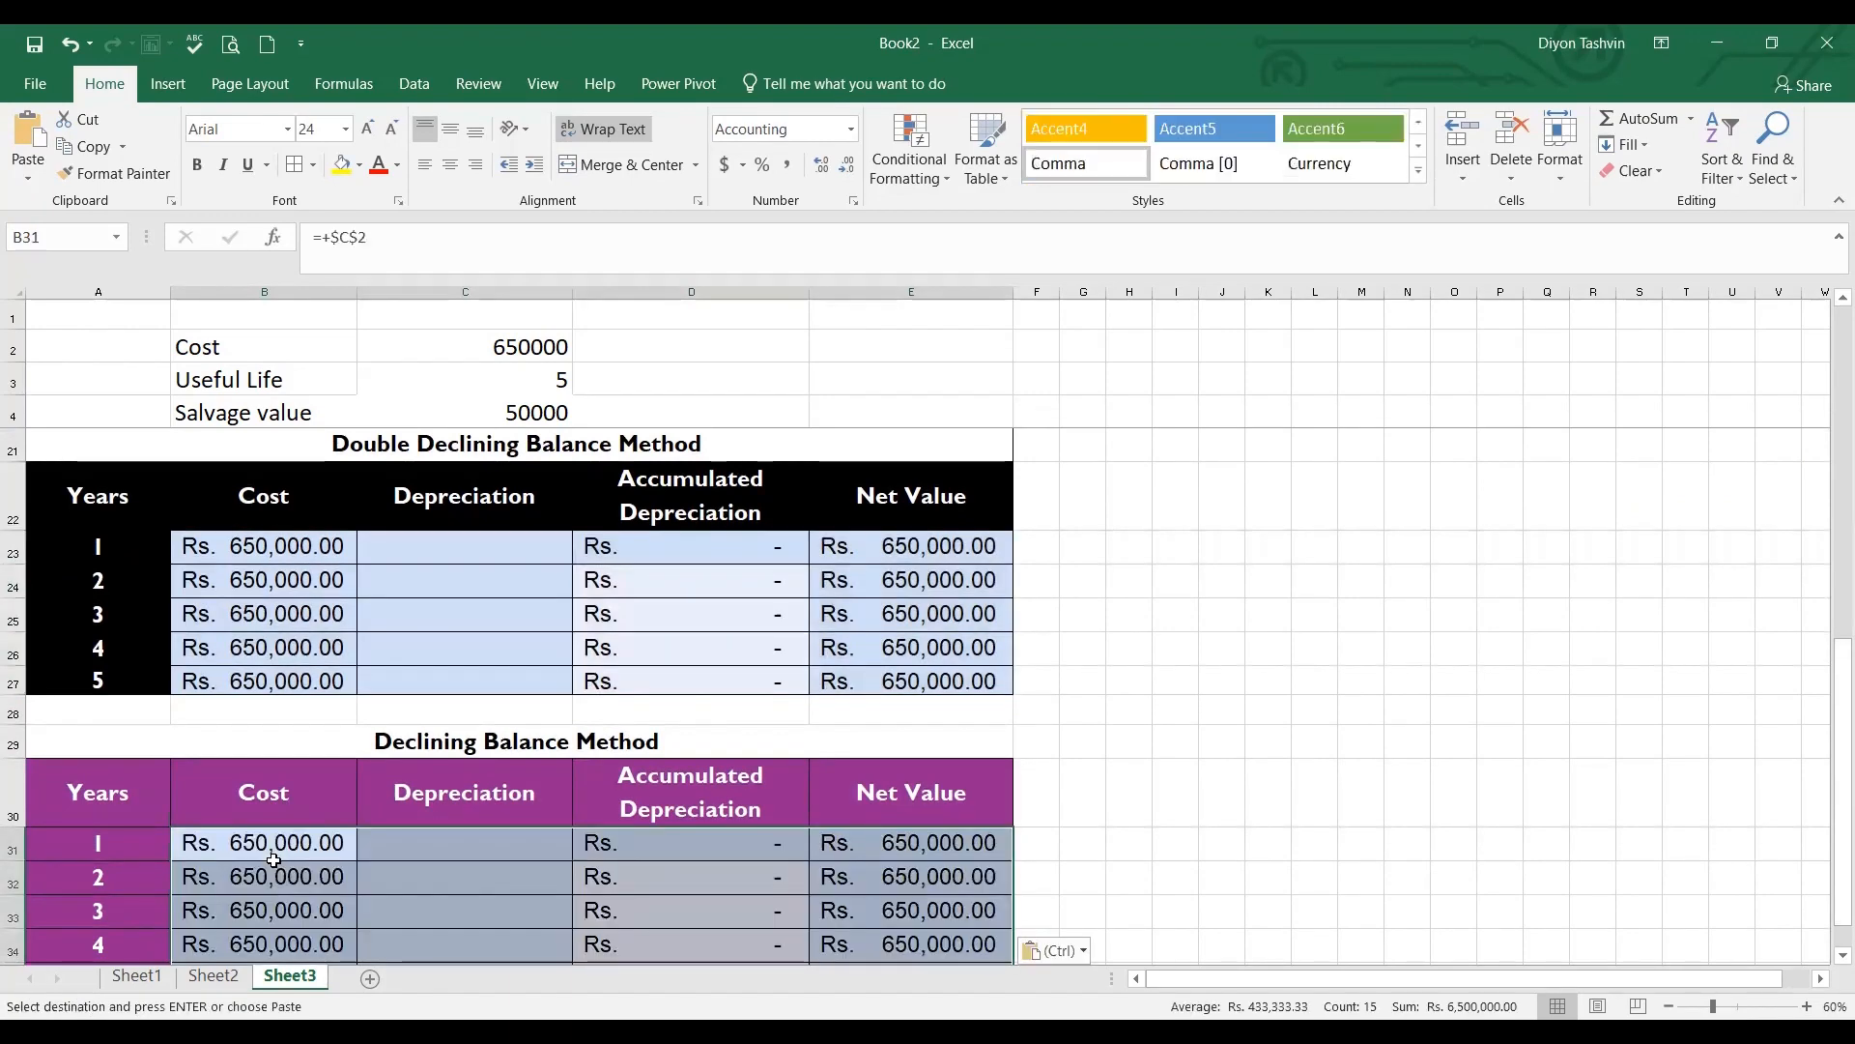
Enter =SLN($C$2,$C$4,$C$3) in cell C7, the first year's depreciation in the Straight Line Method table
drag(1830, 658, 1830, 280)
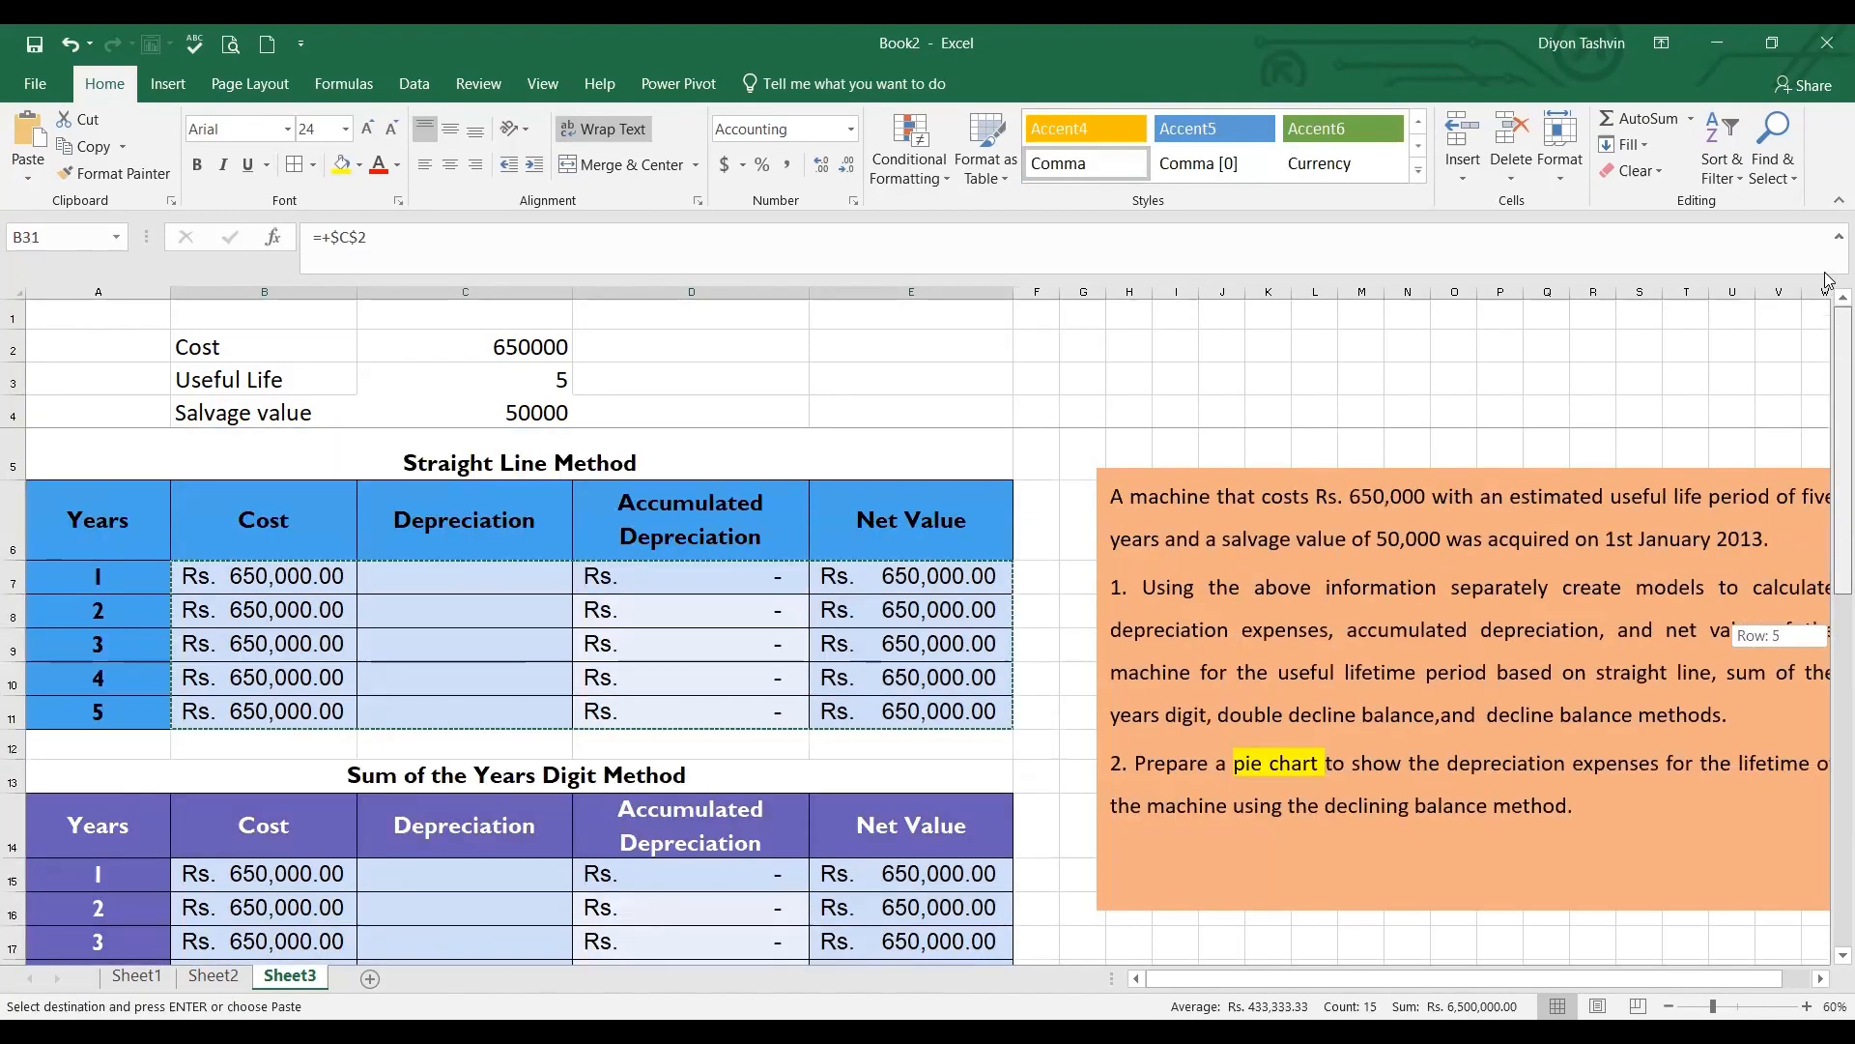
click(442, 588)
text(=)
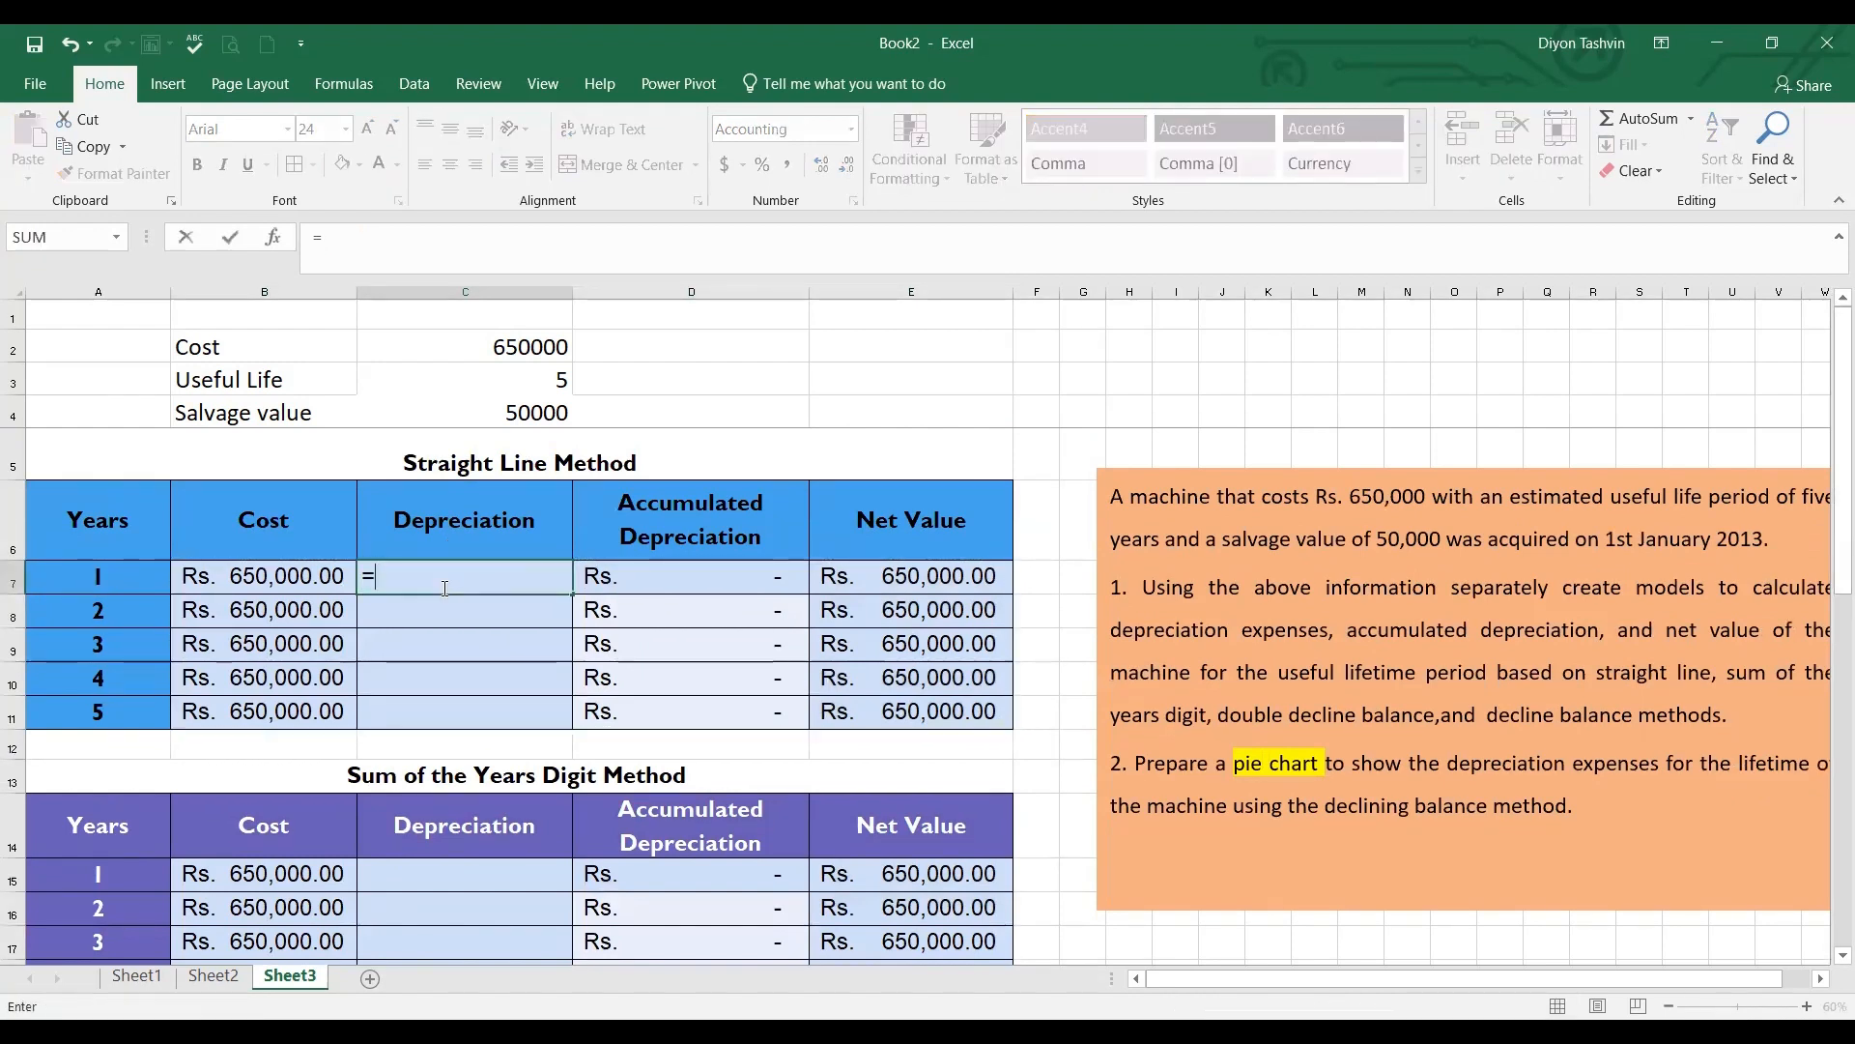
text(SLN()
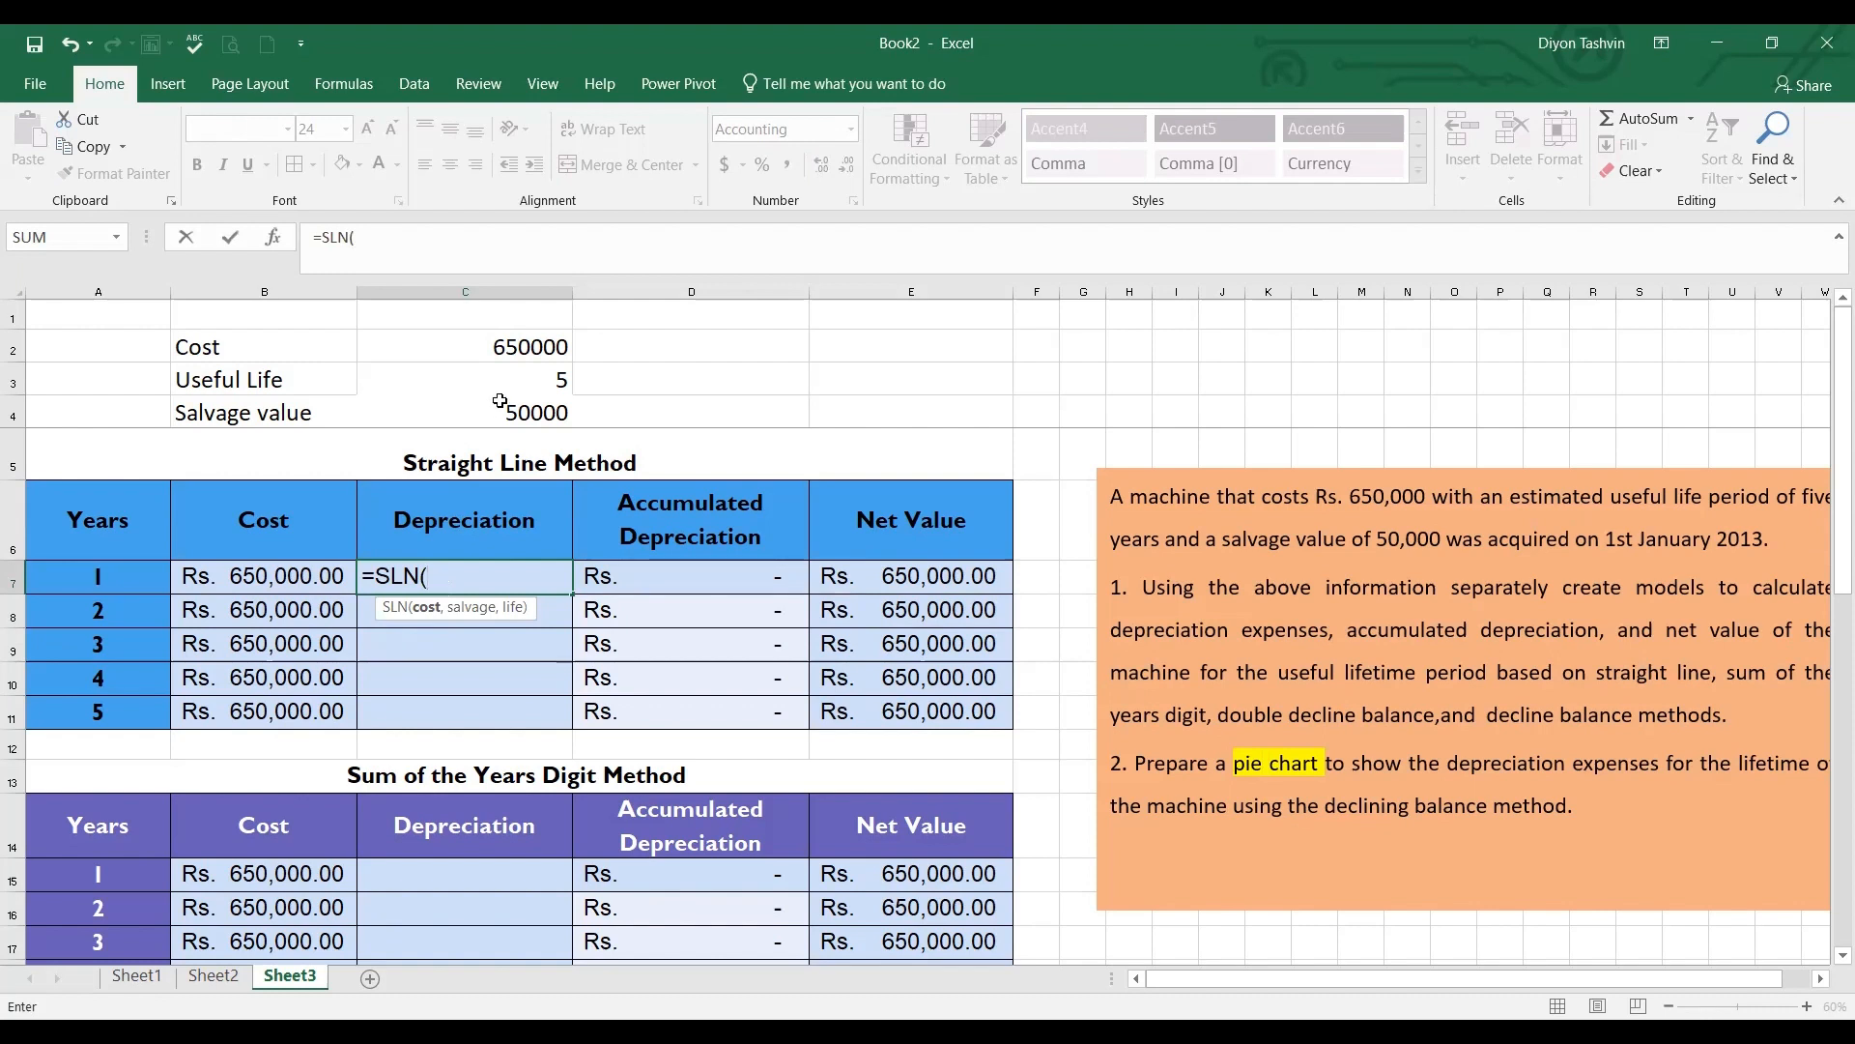
click(518, 348)
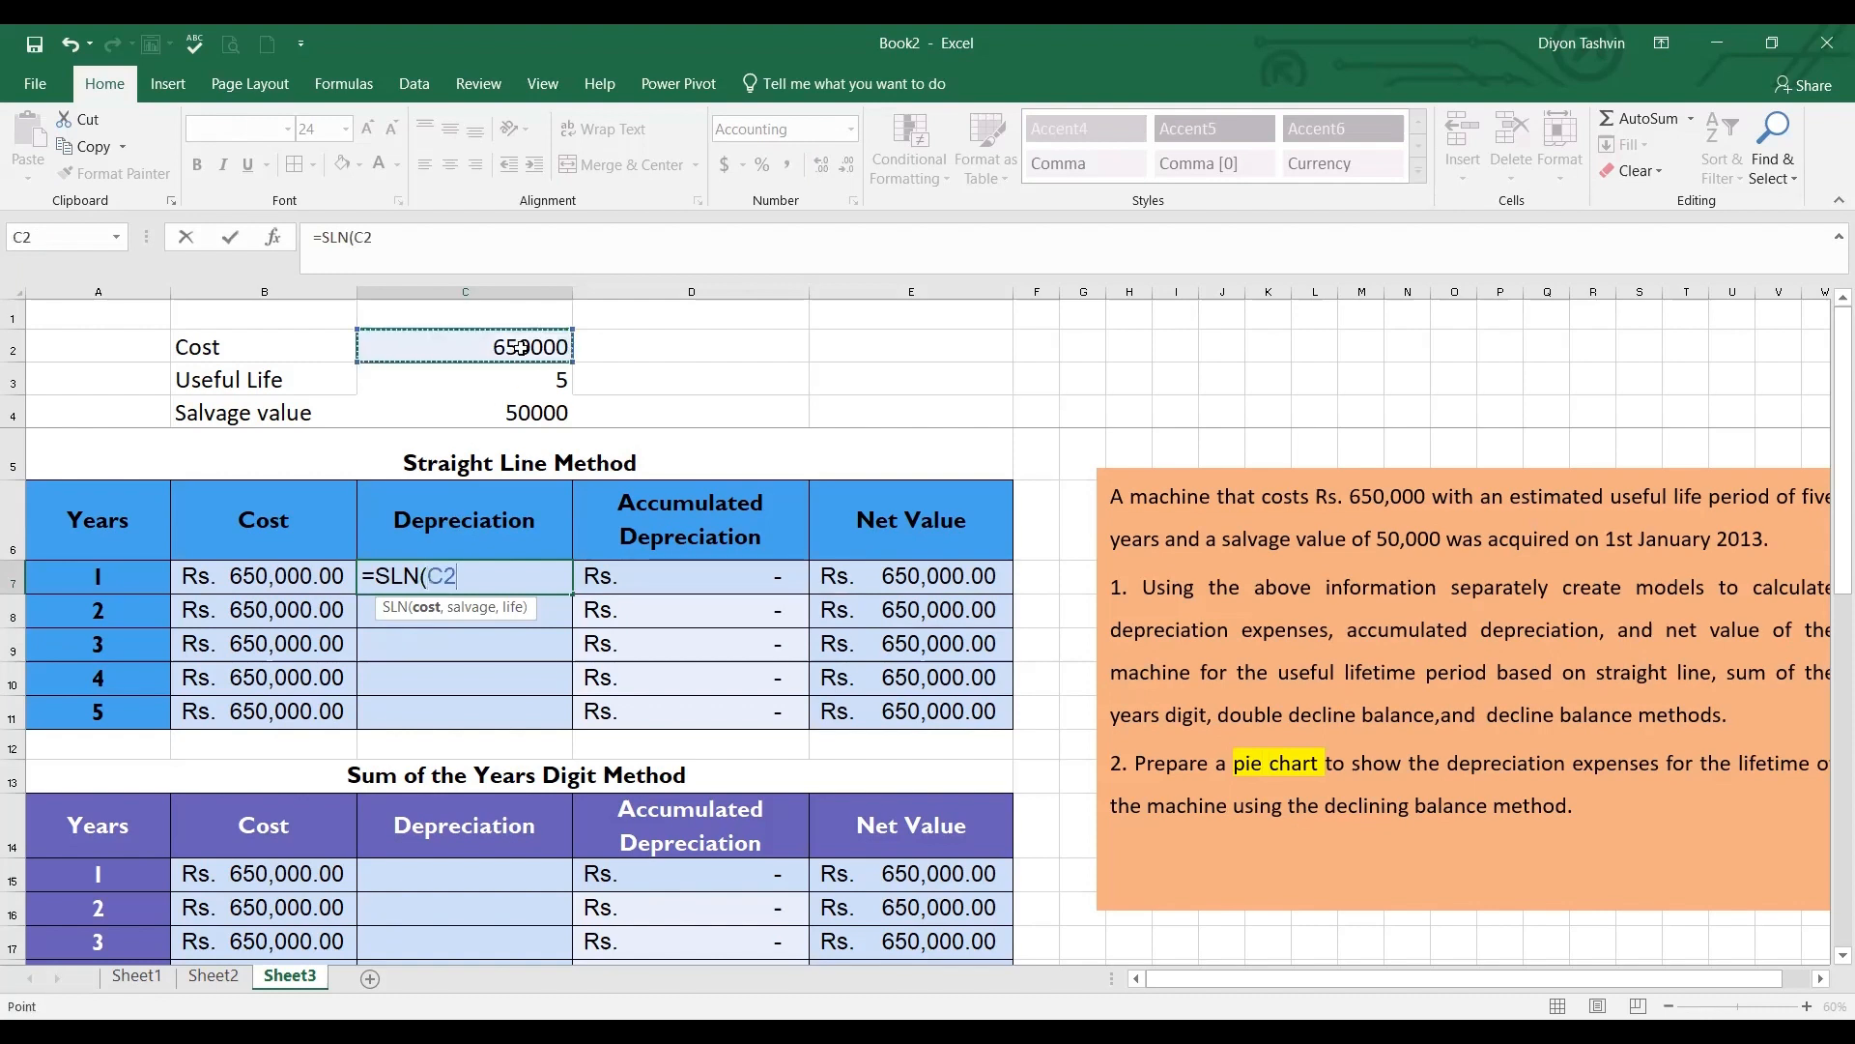
key(F4)
text(,)
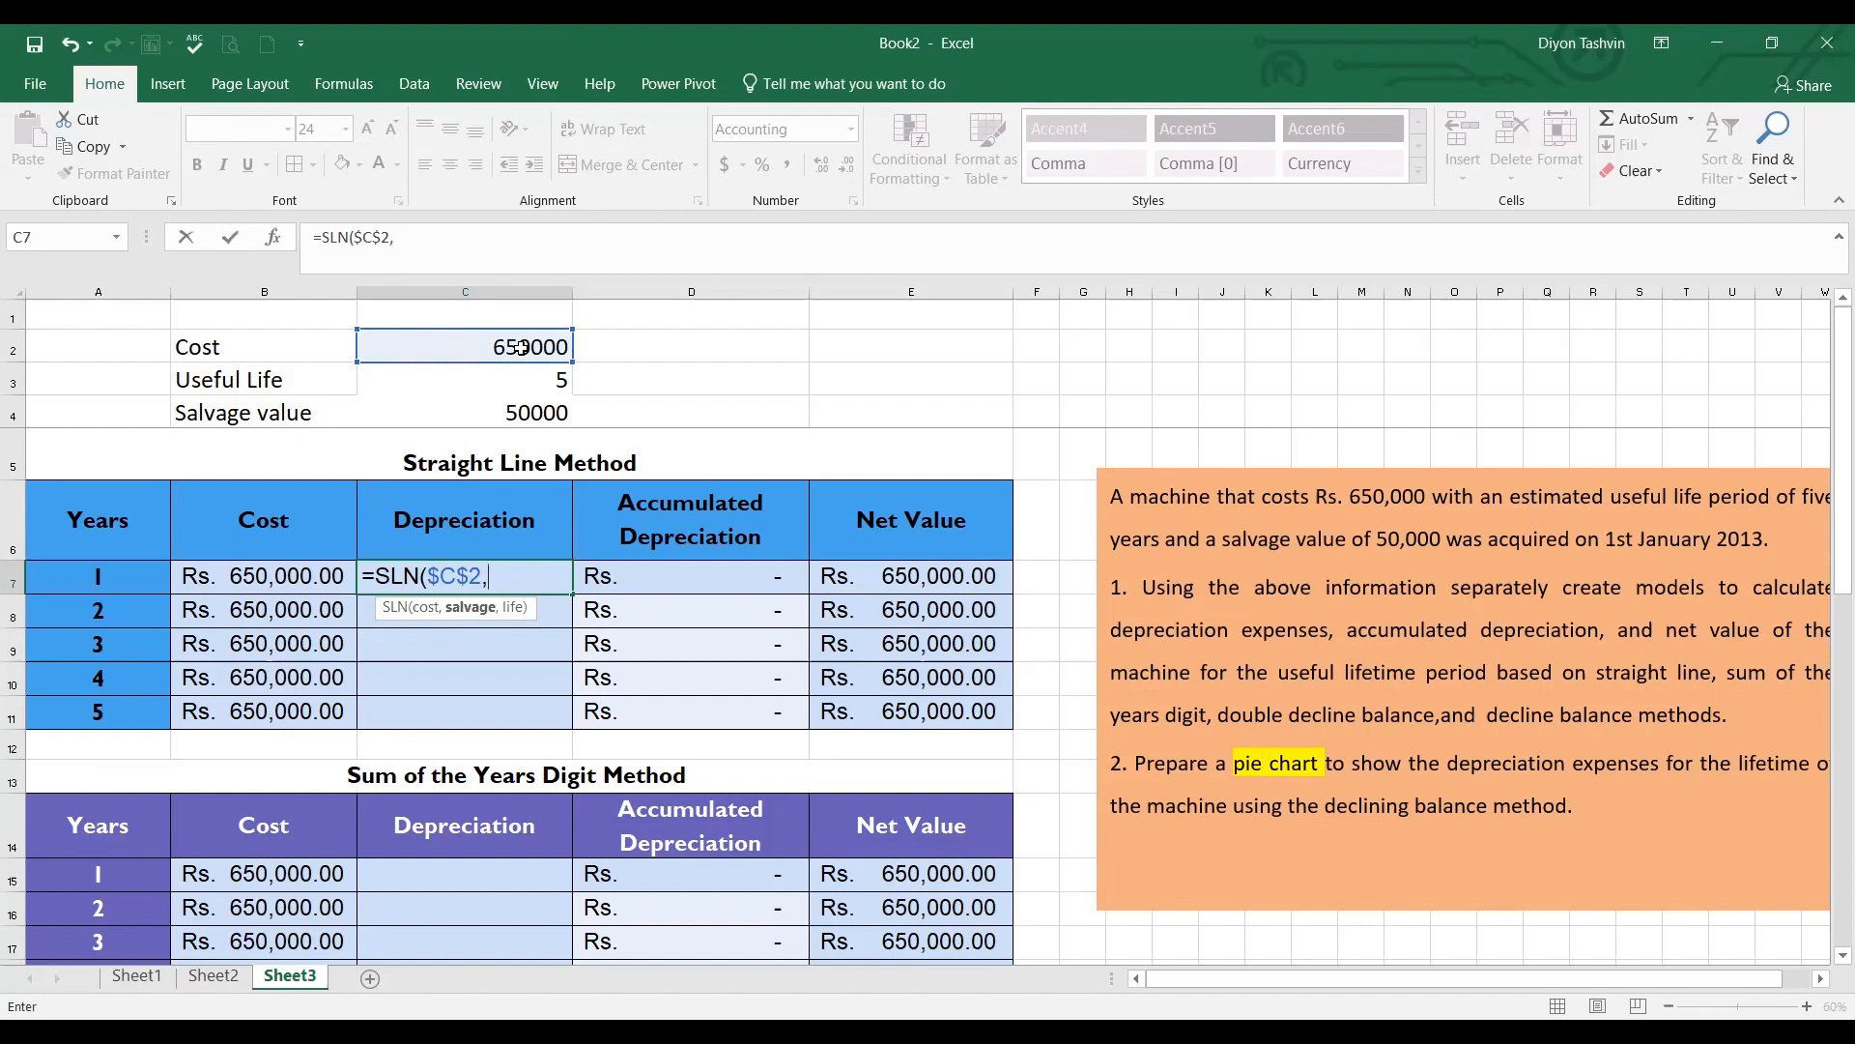
click(514, 415)
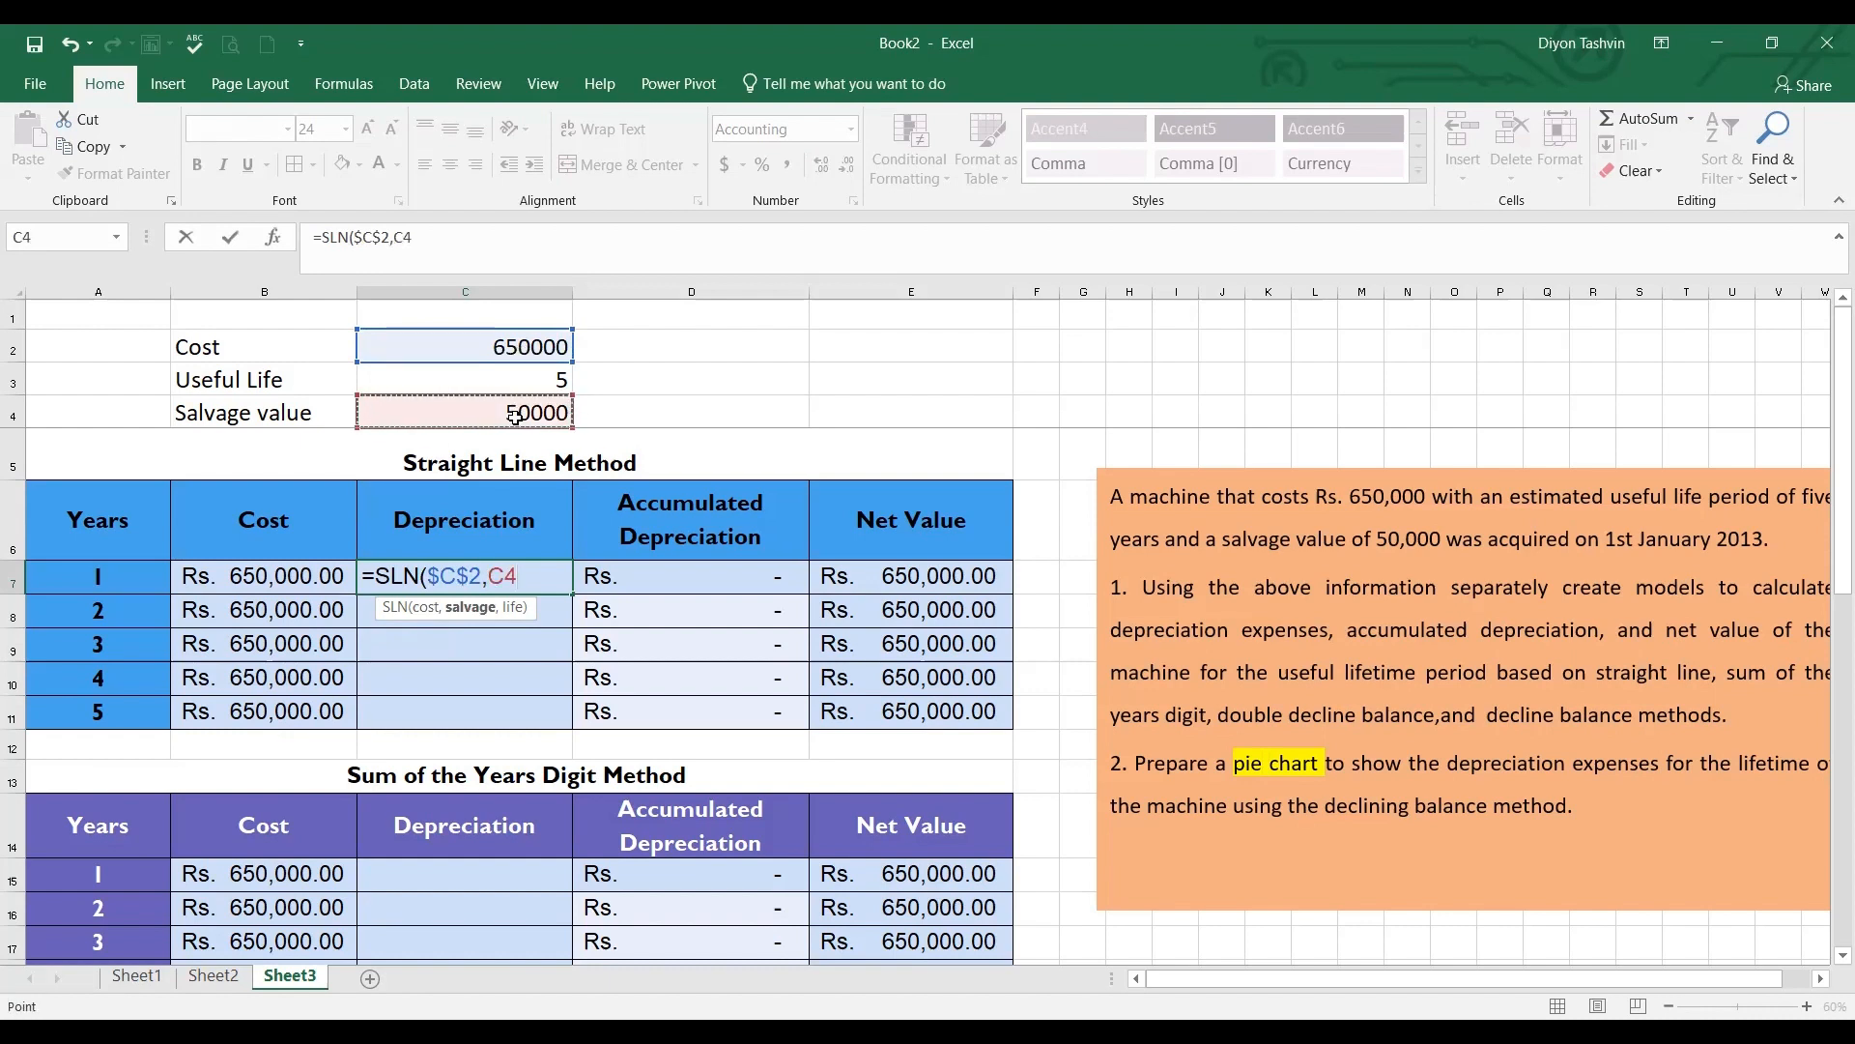
key(F4)
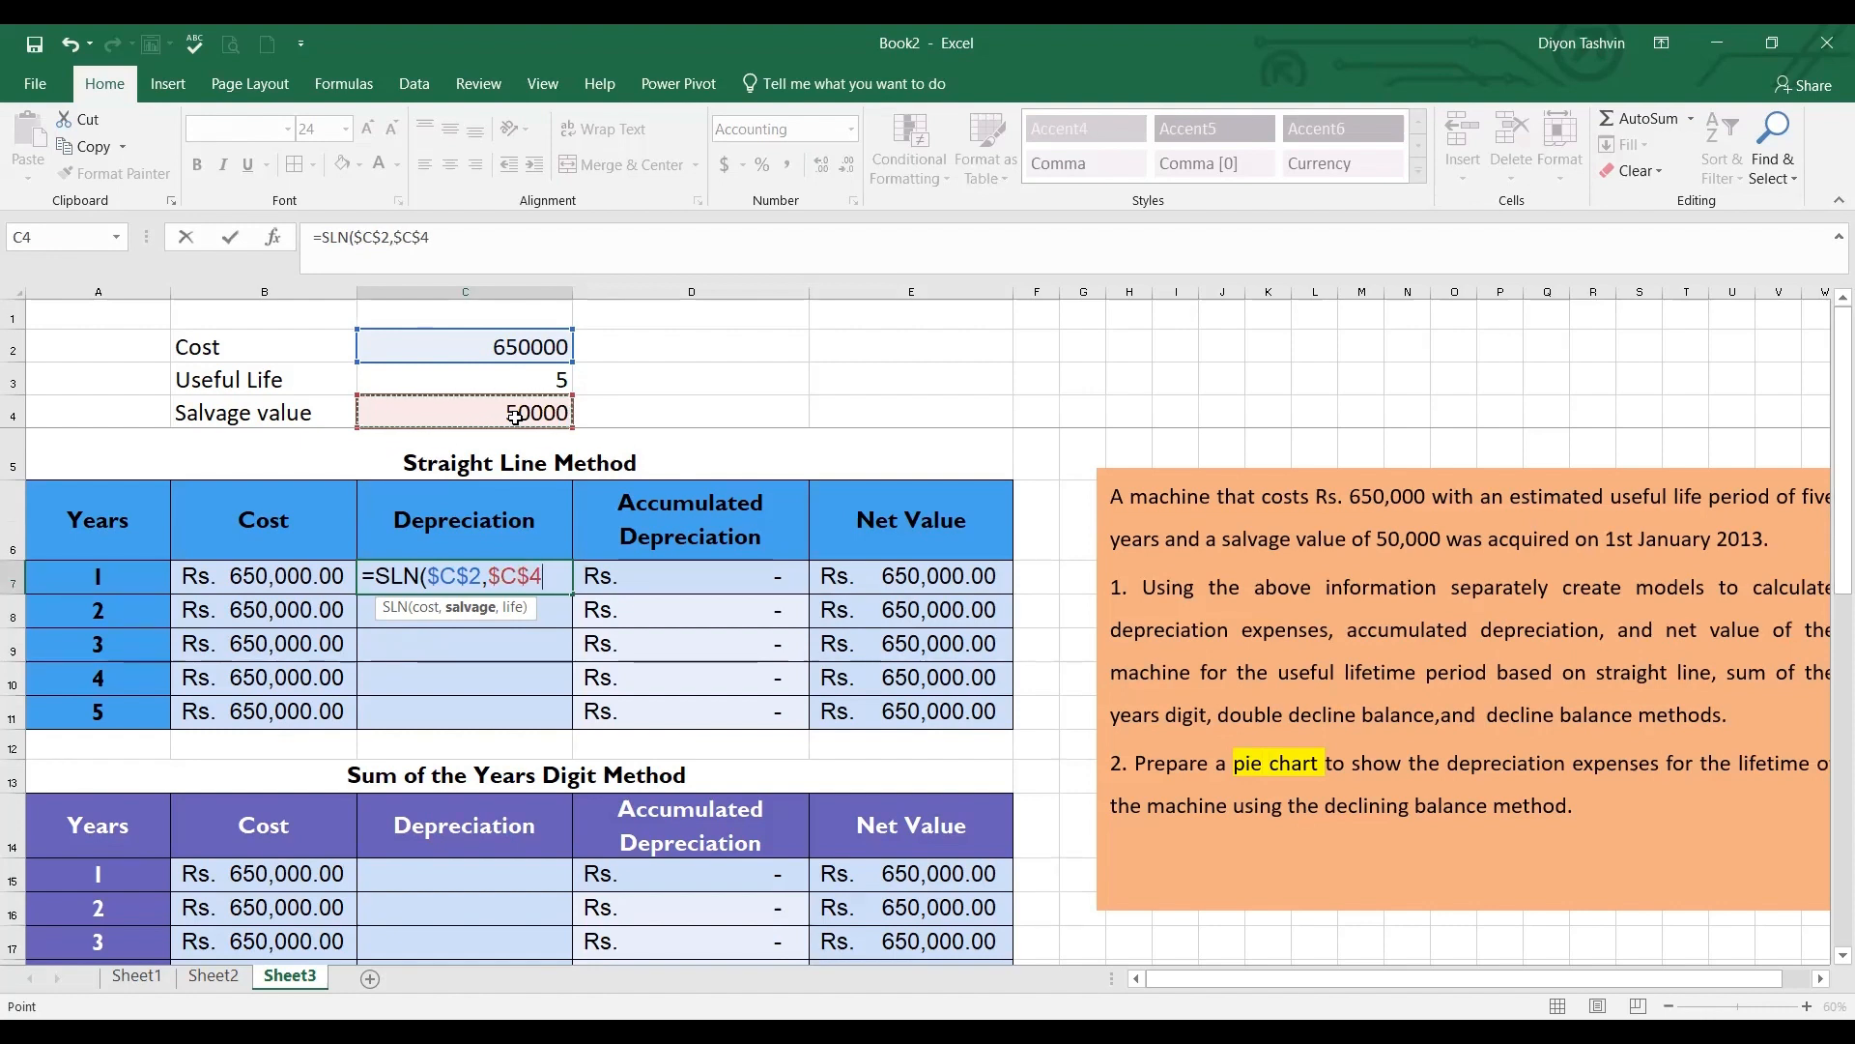
text(,)
click(523, 368)
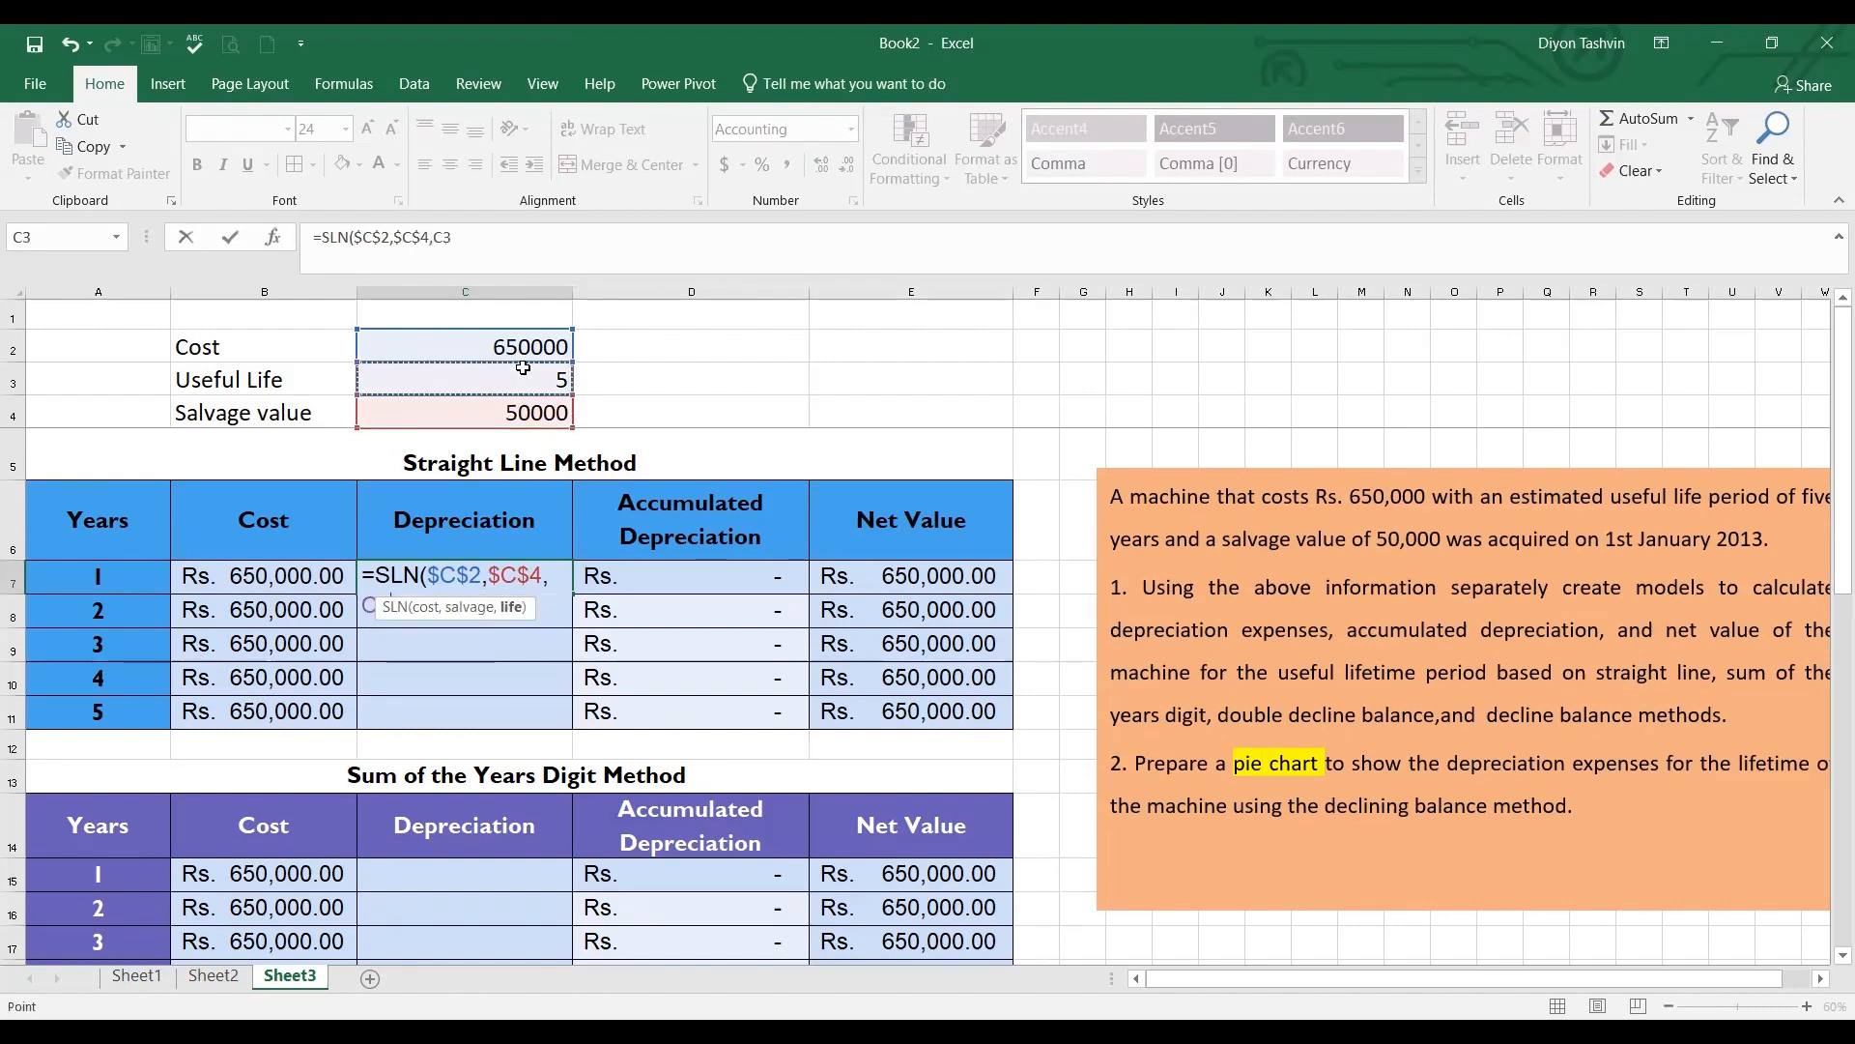
key(F4)
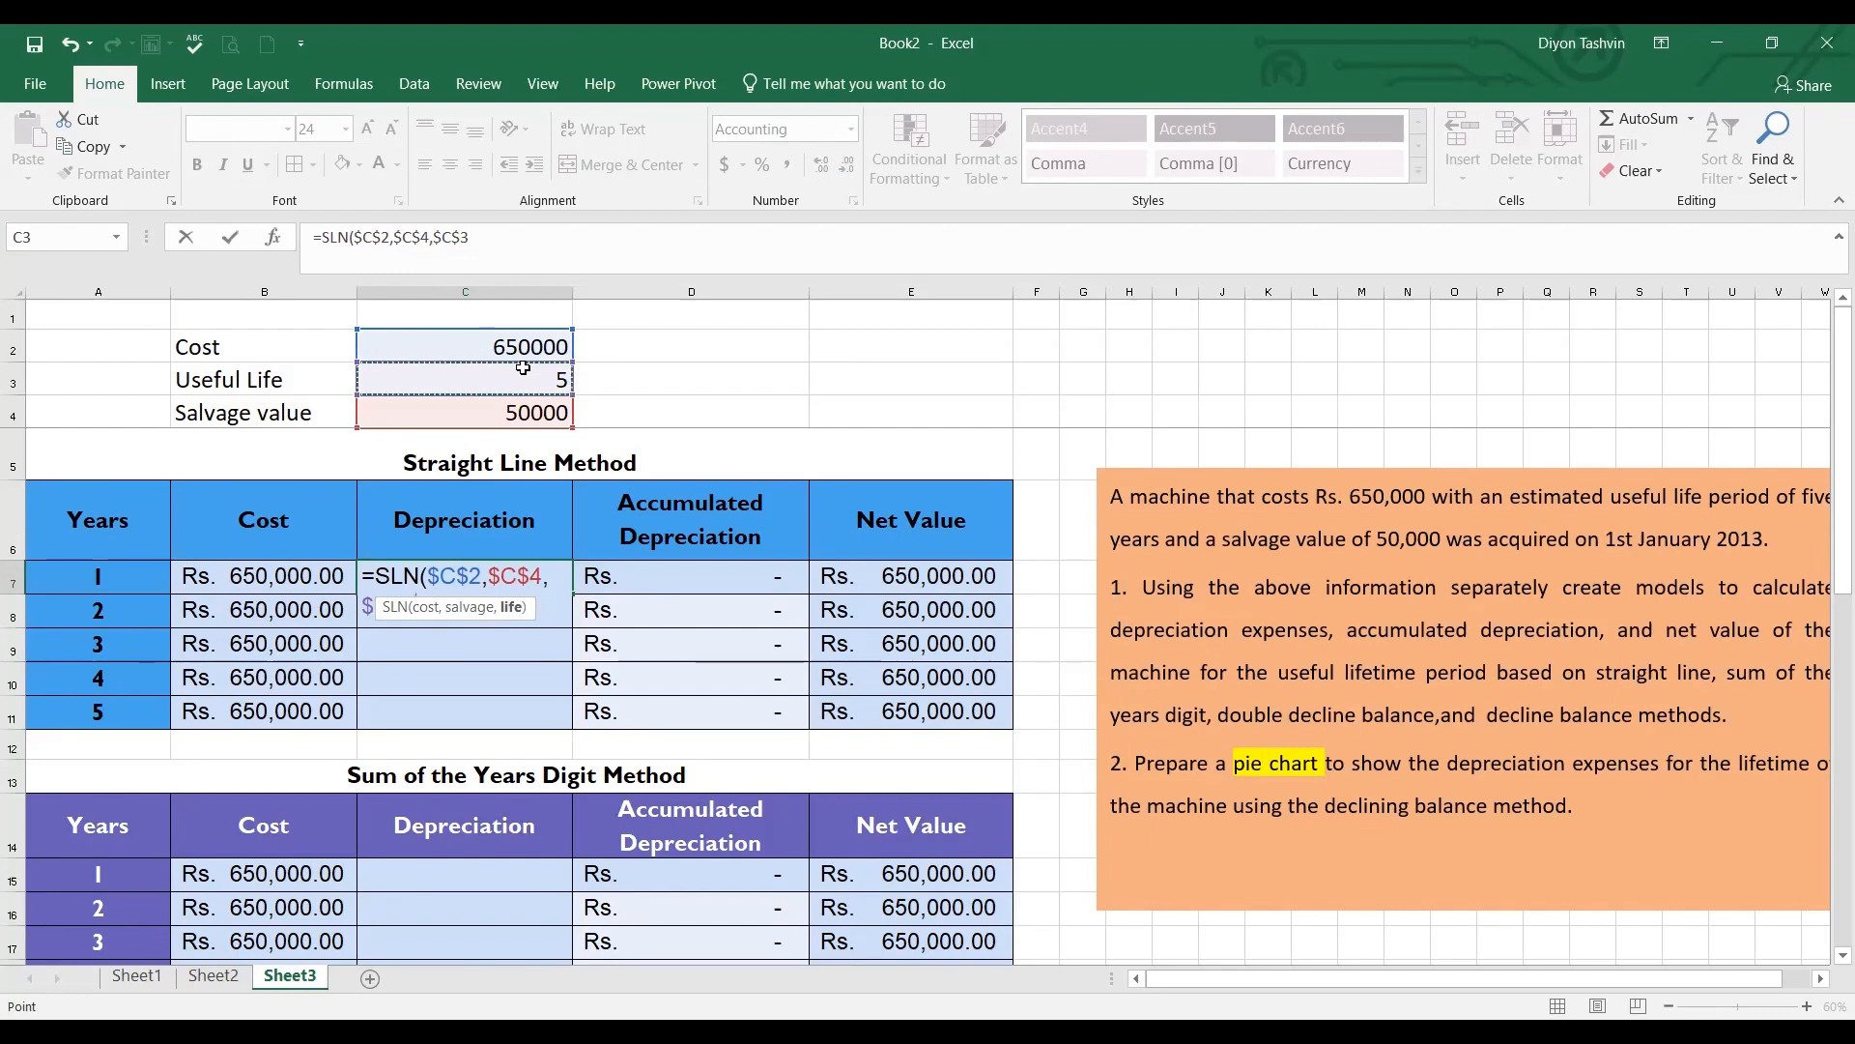
text())
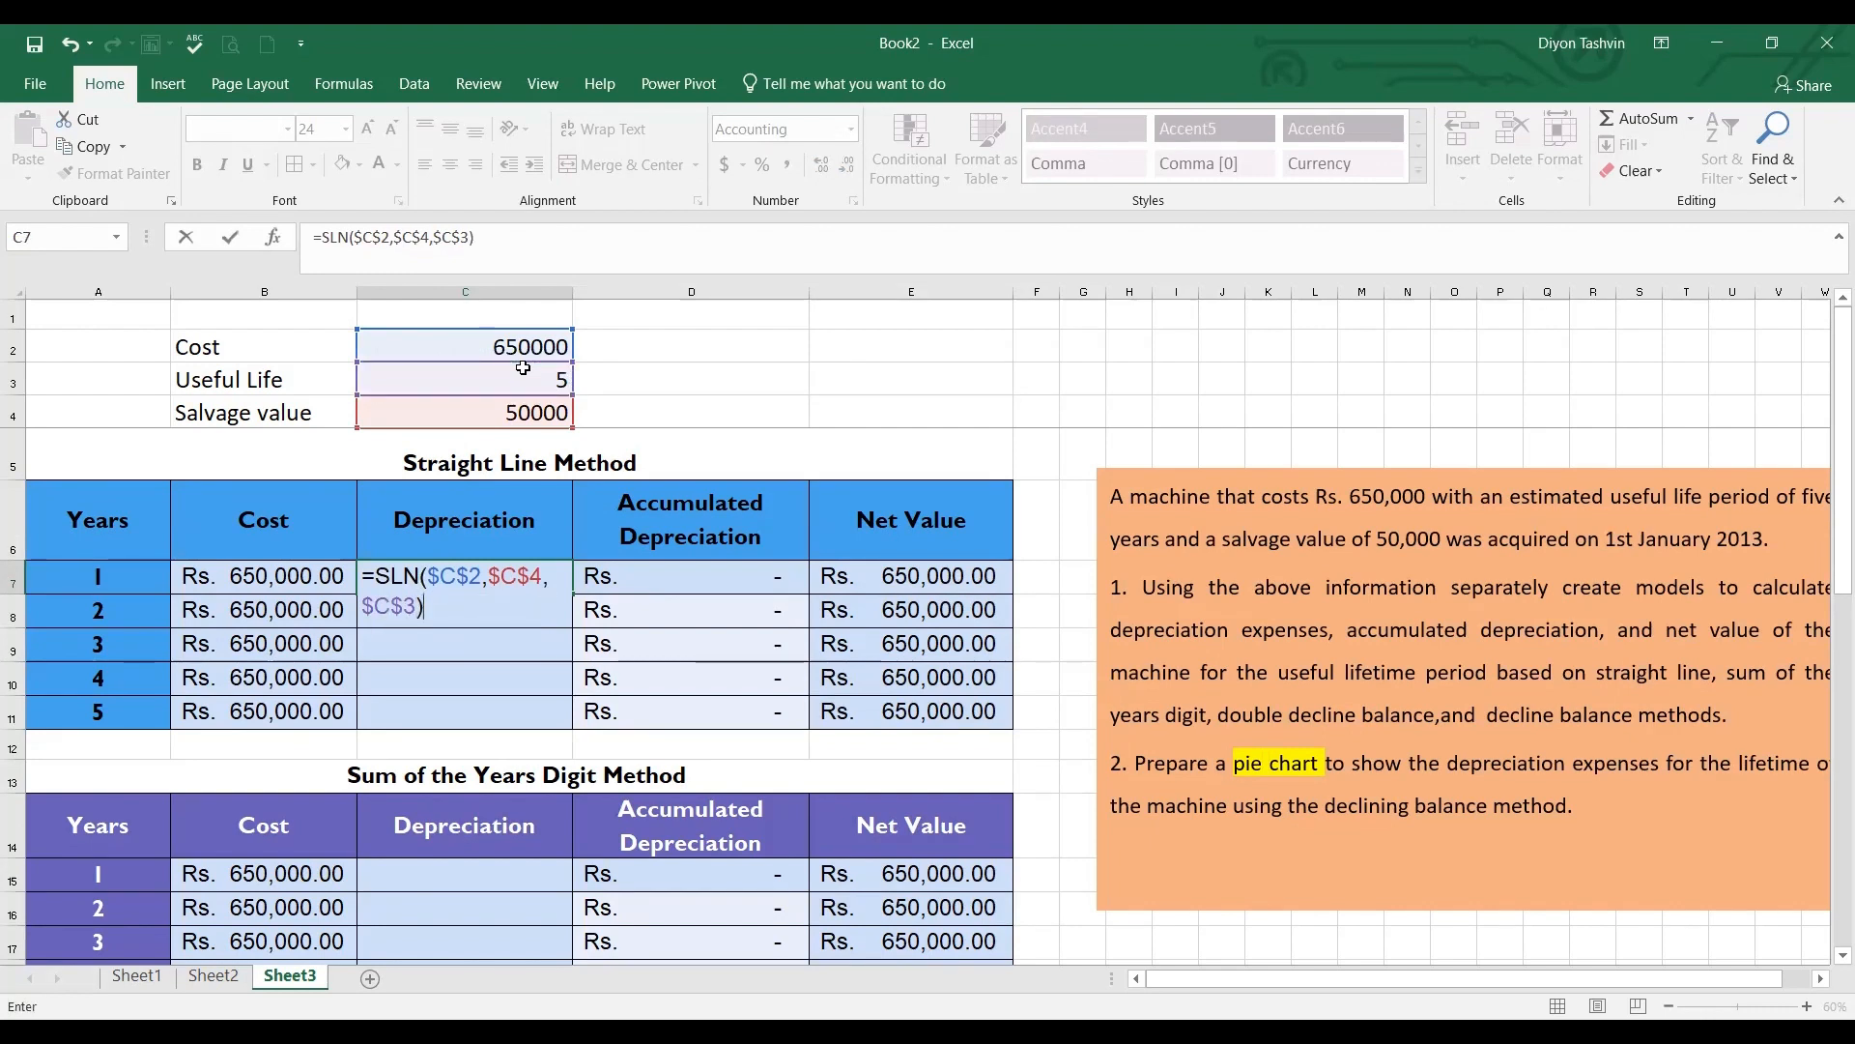
key(Return)
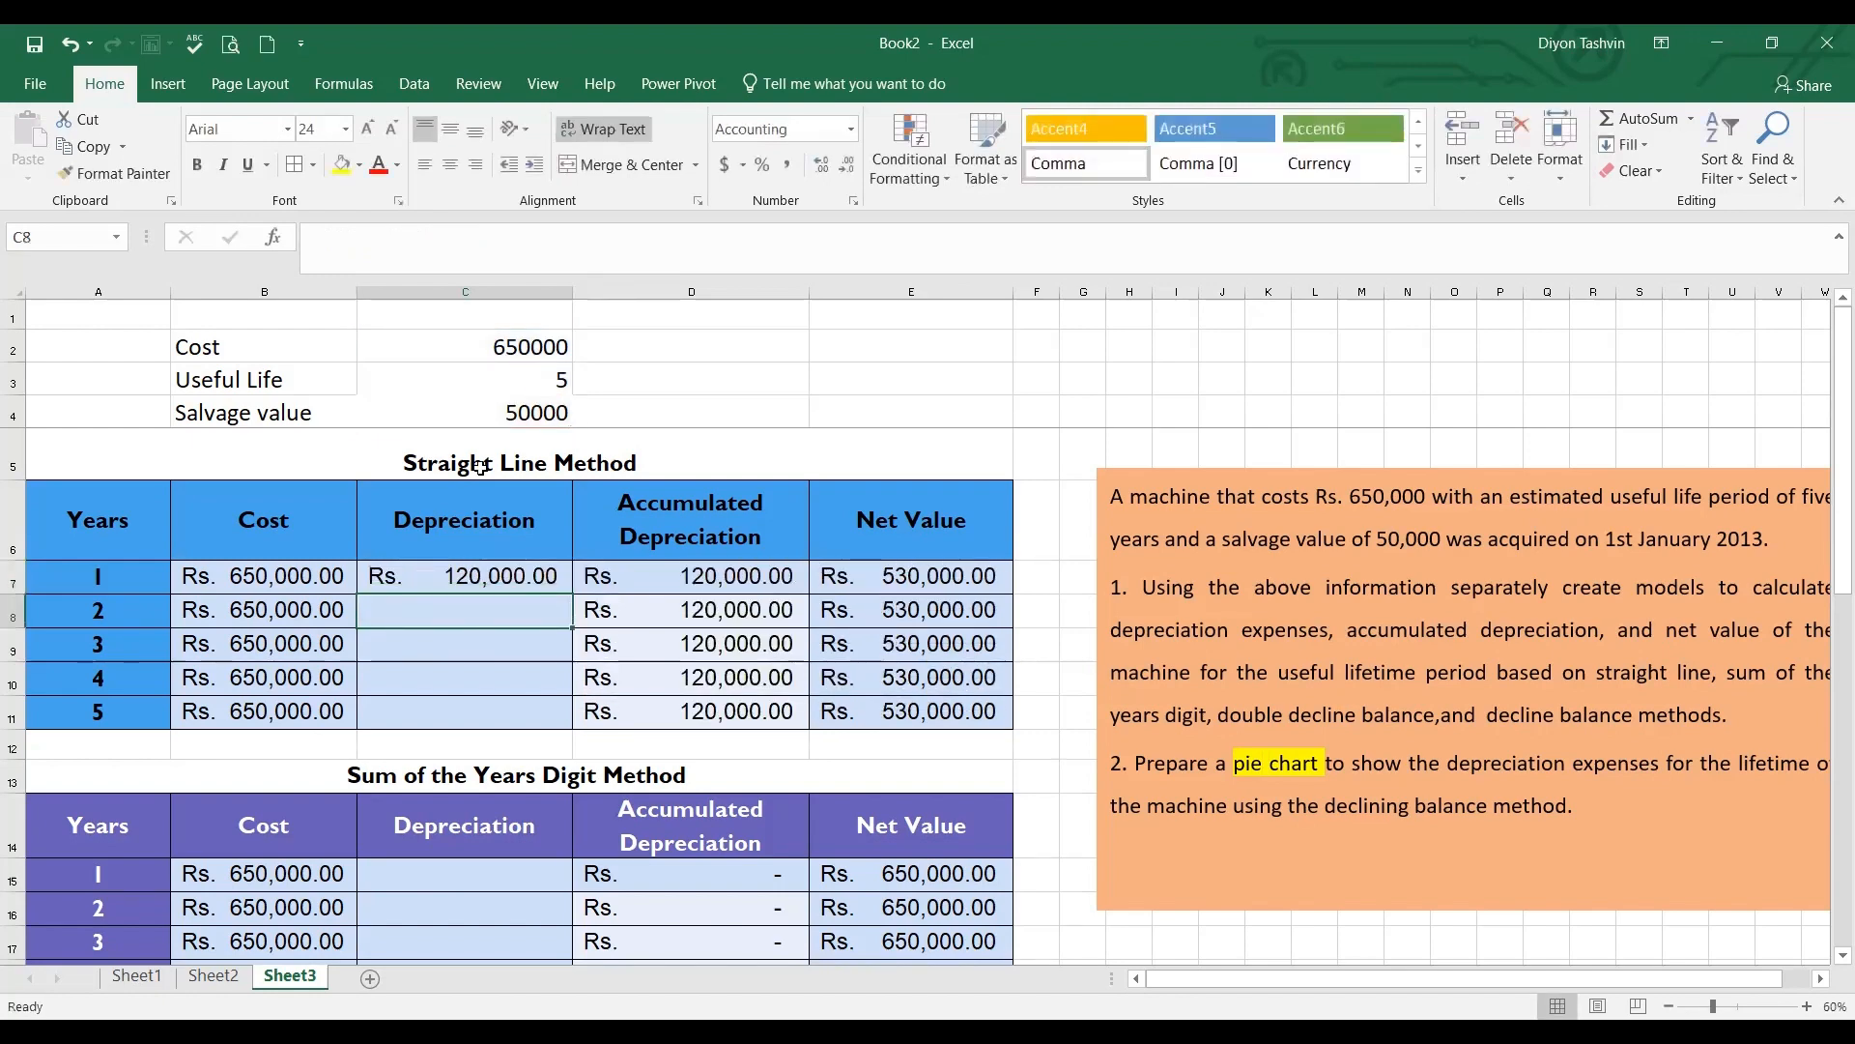
Fill the SLN depreciation formula from C7 down to C11 in the Straight Line Method table
click(538, 585)
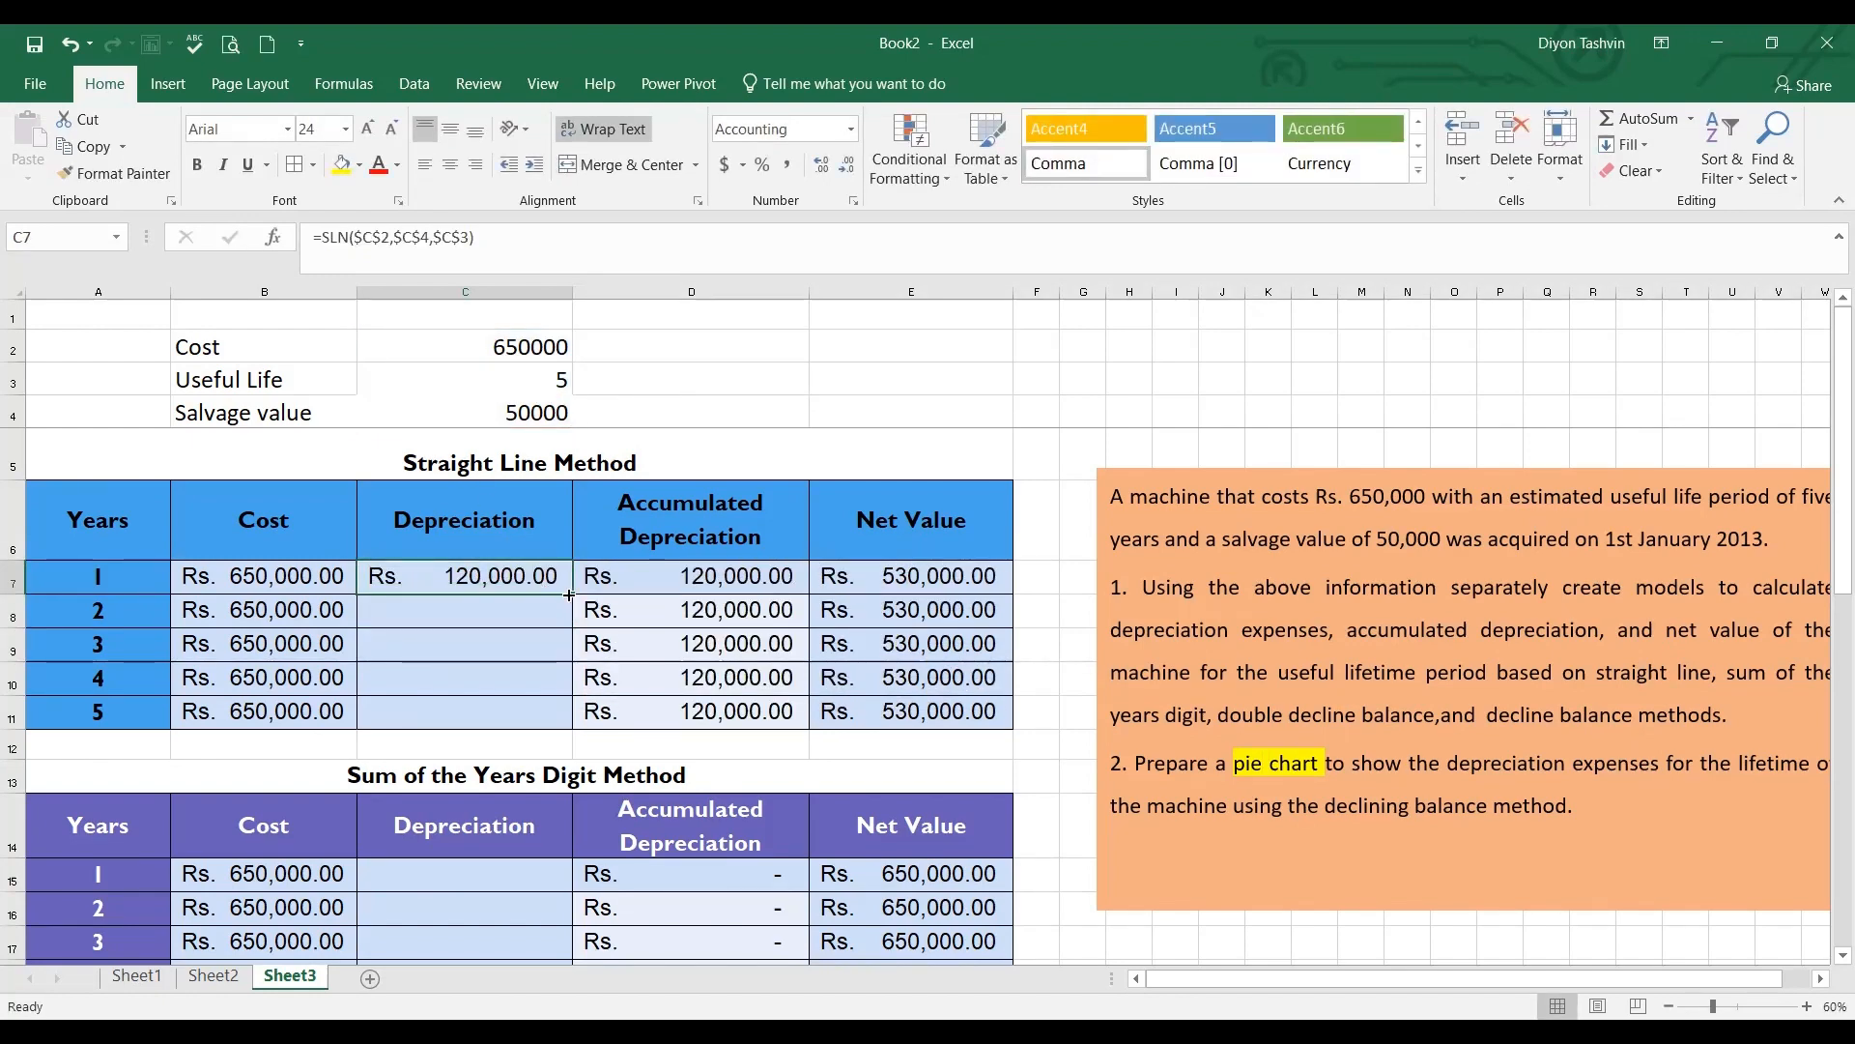
drag(570, 595, 581, 722)
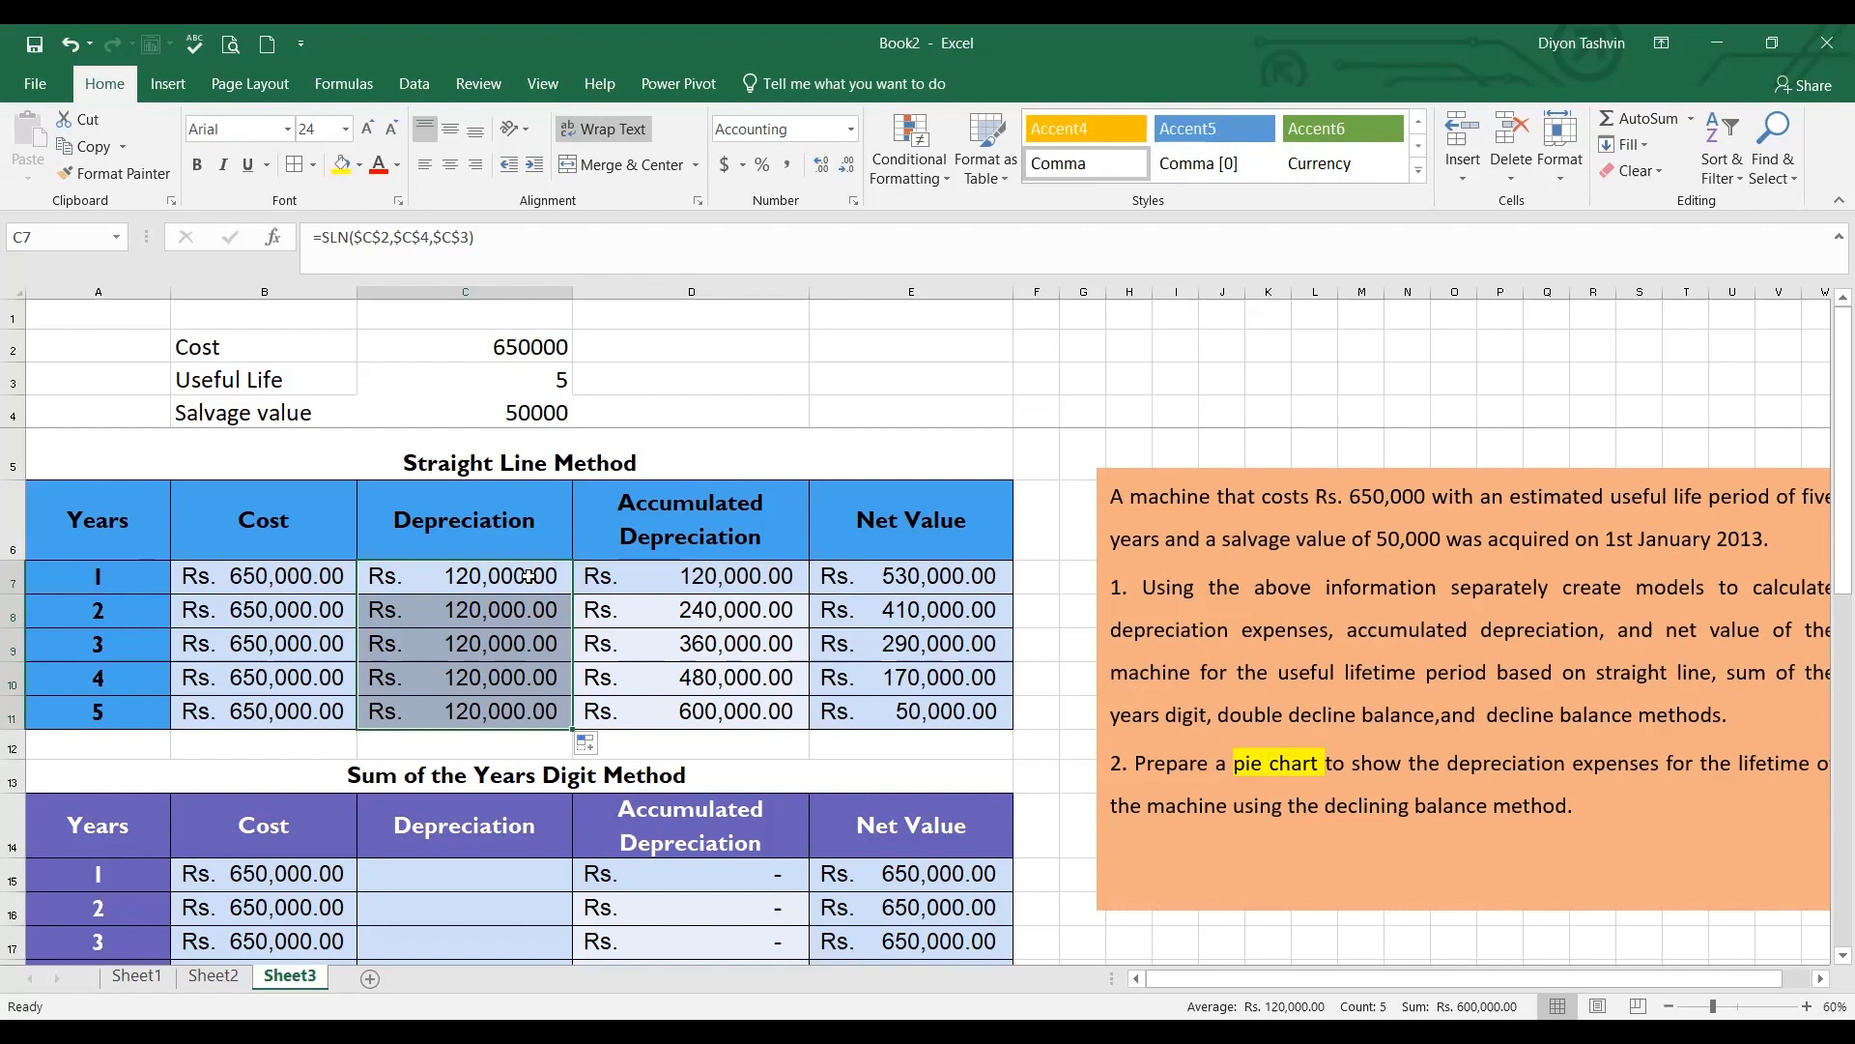
click(757, 713)
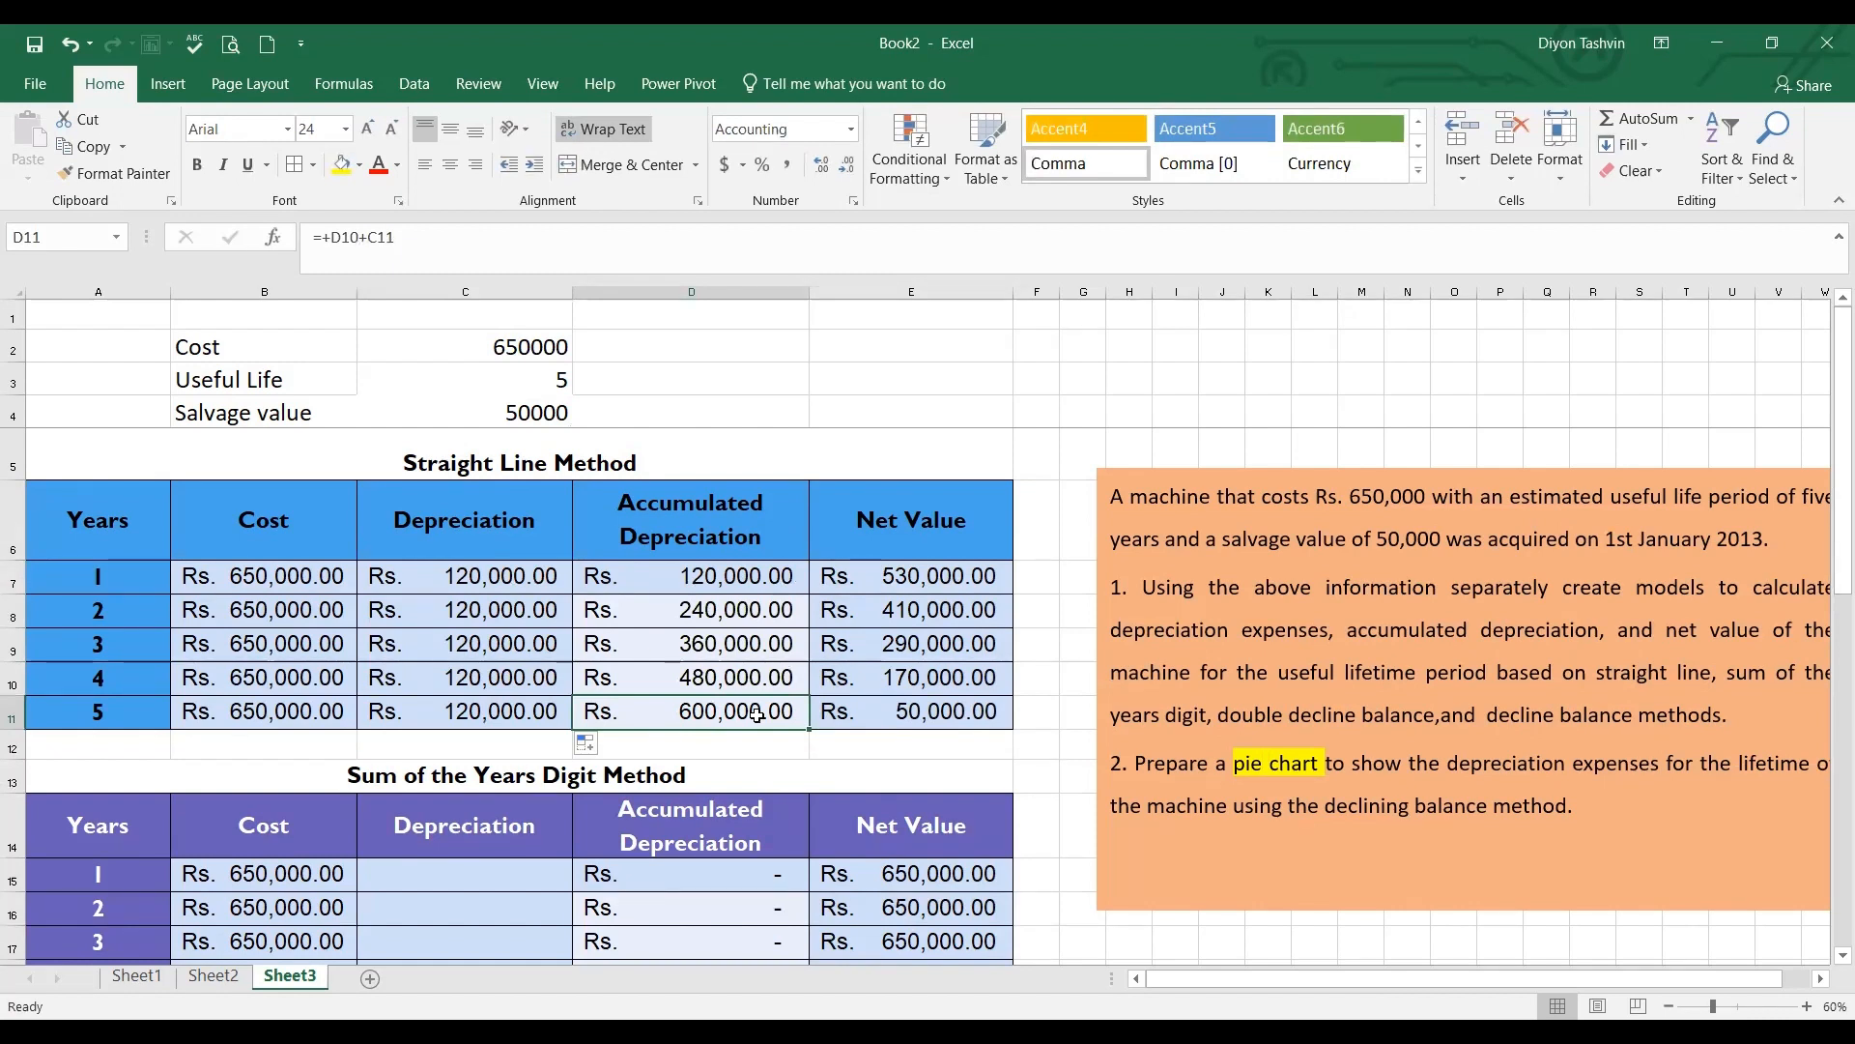
Highlight the year 5 net value in E11 and the salvage value in C4 with yellow fill
click(894, 718)
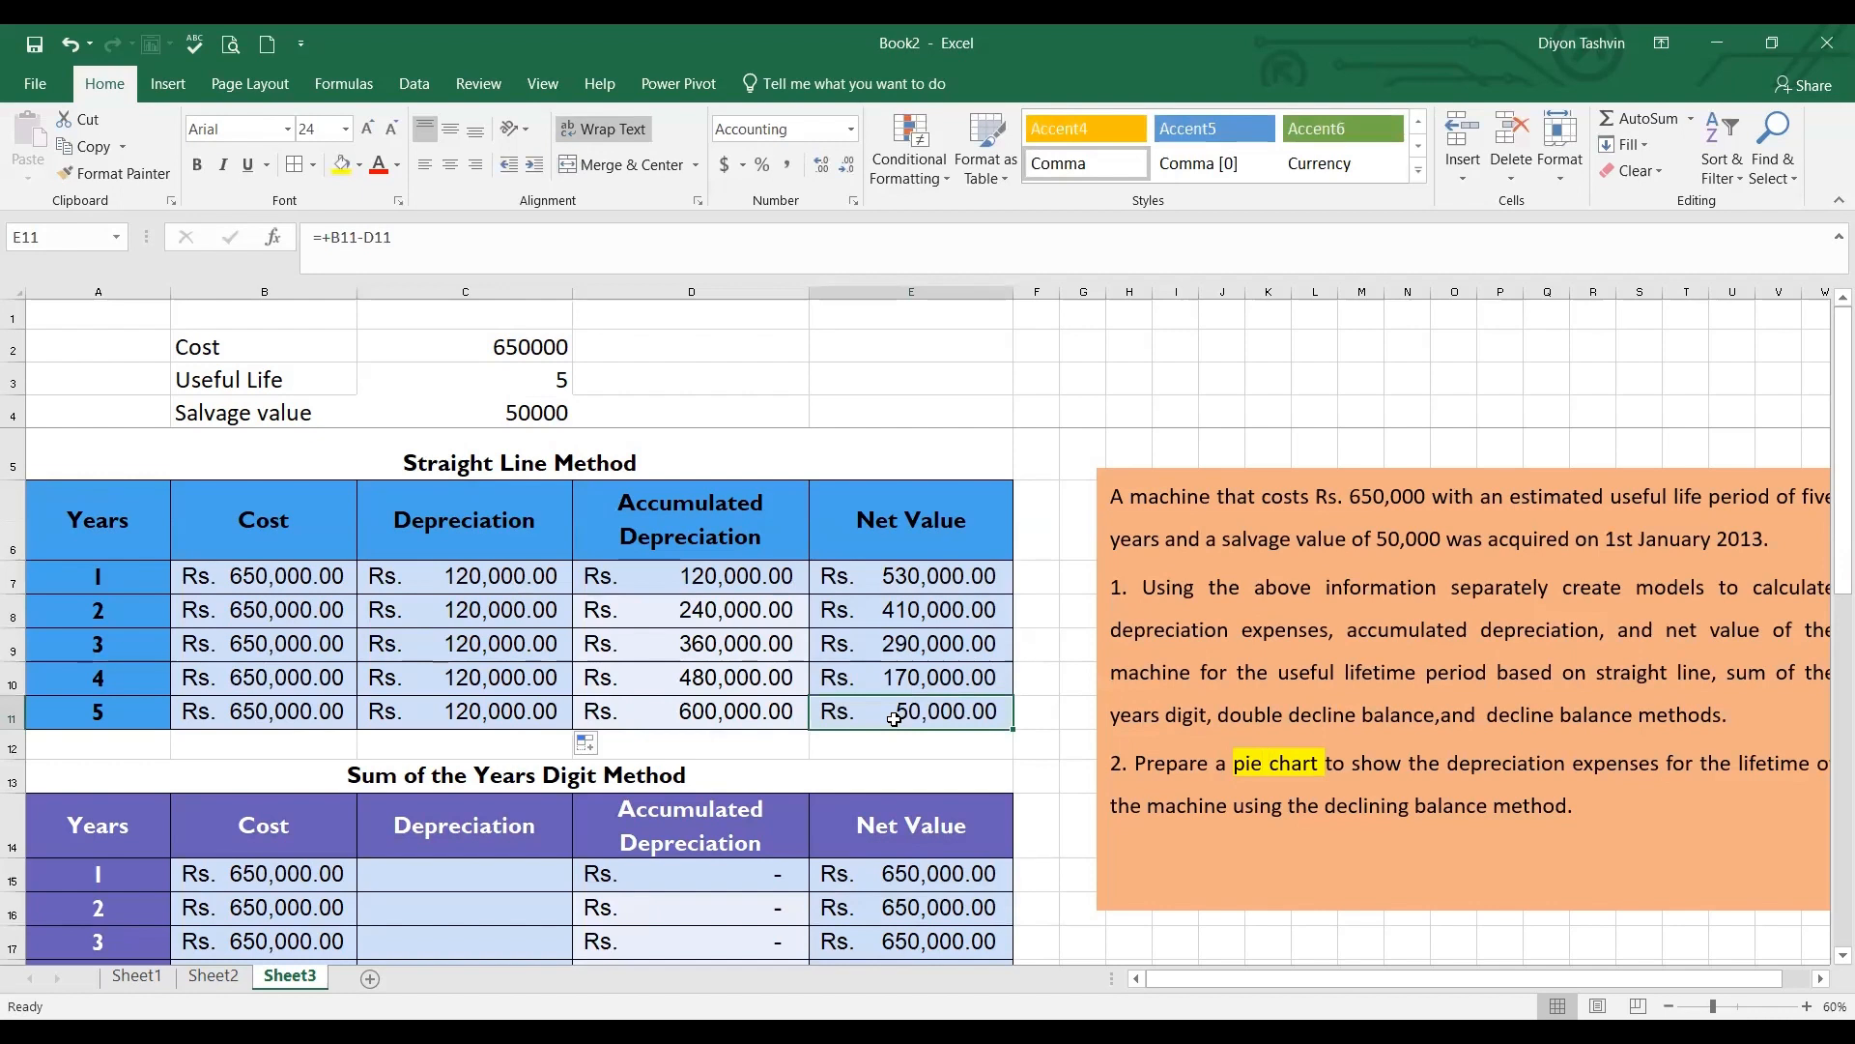
click(341, 165)
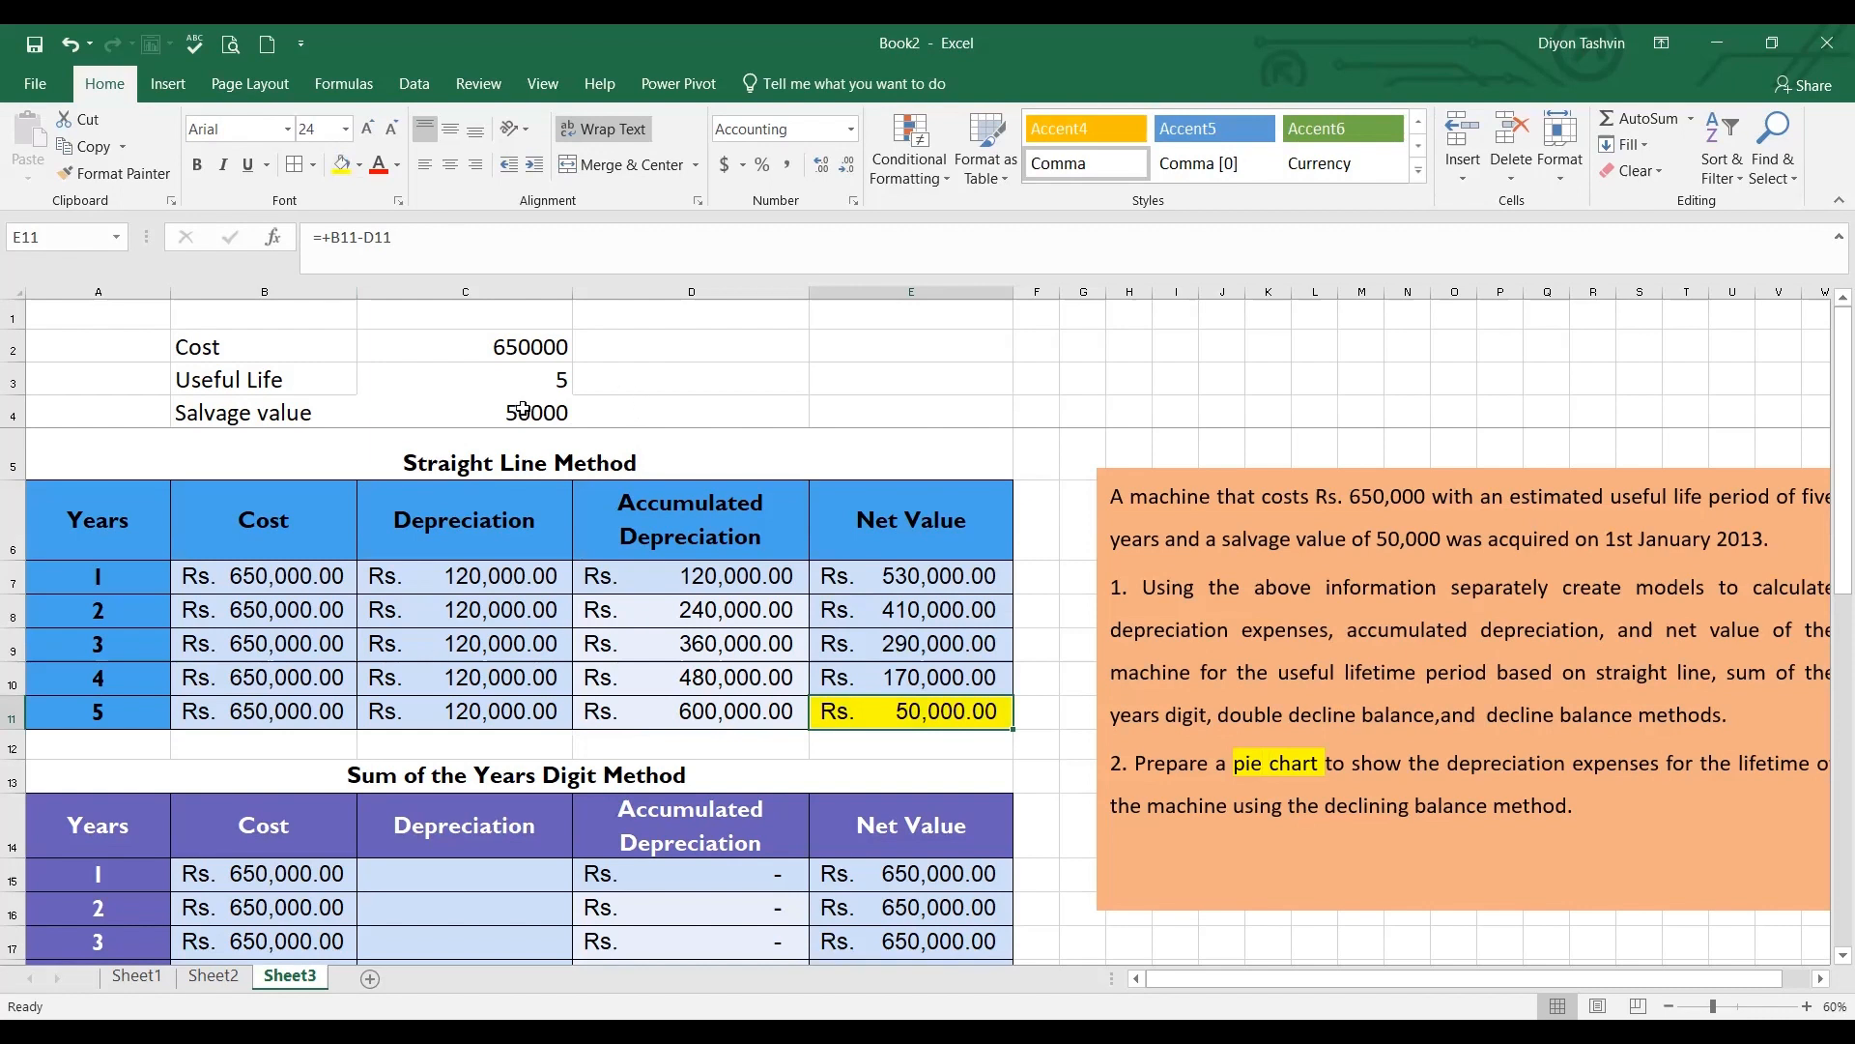
click(525, 410)
click(343, 166)
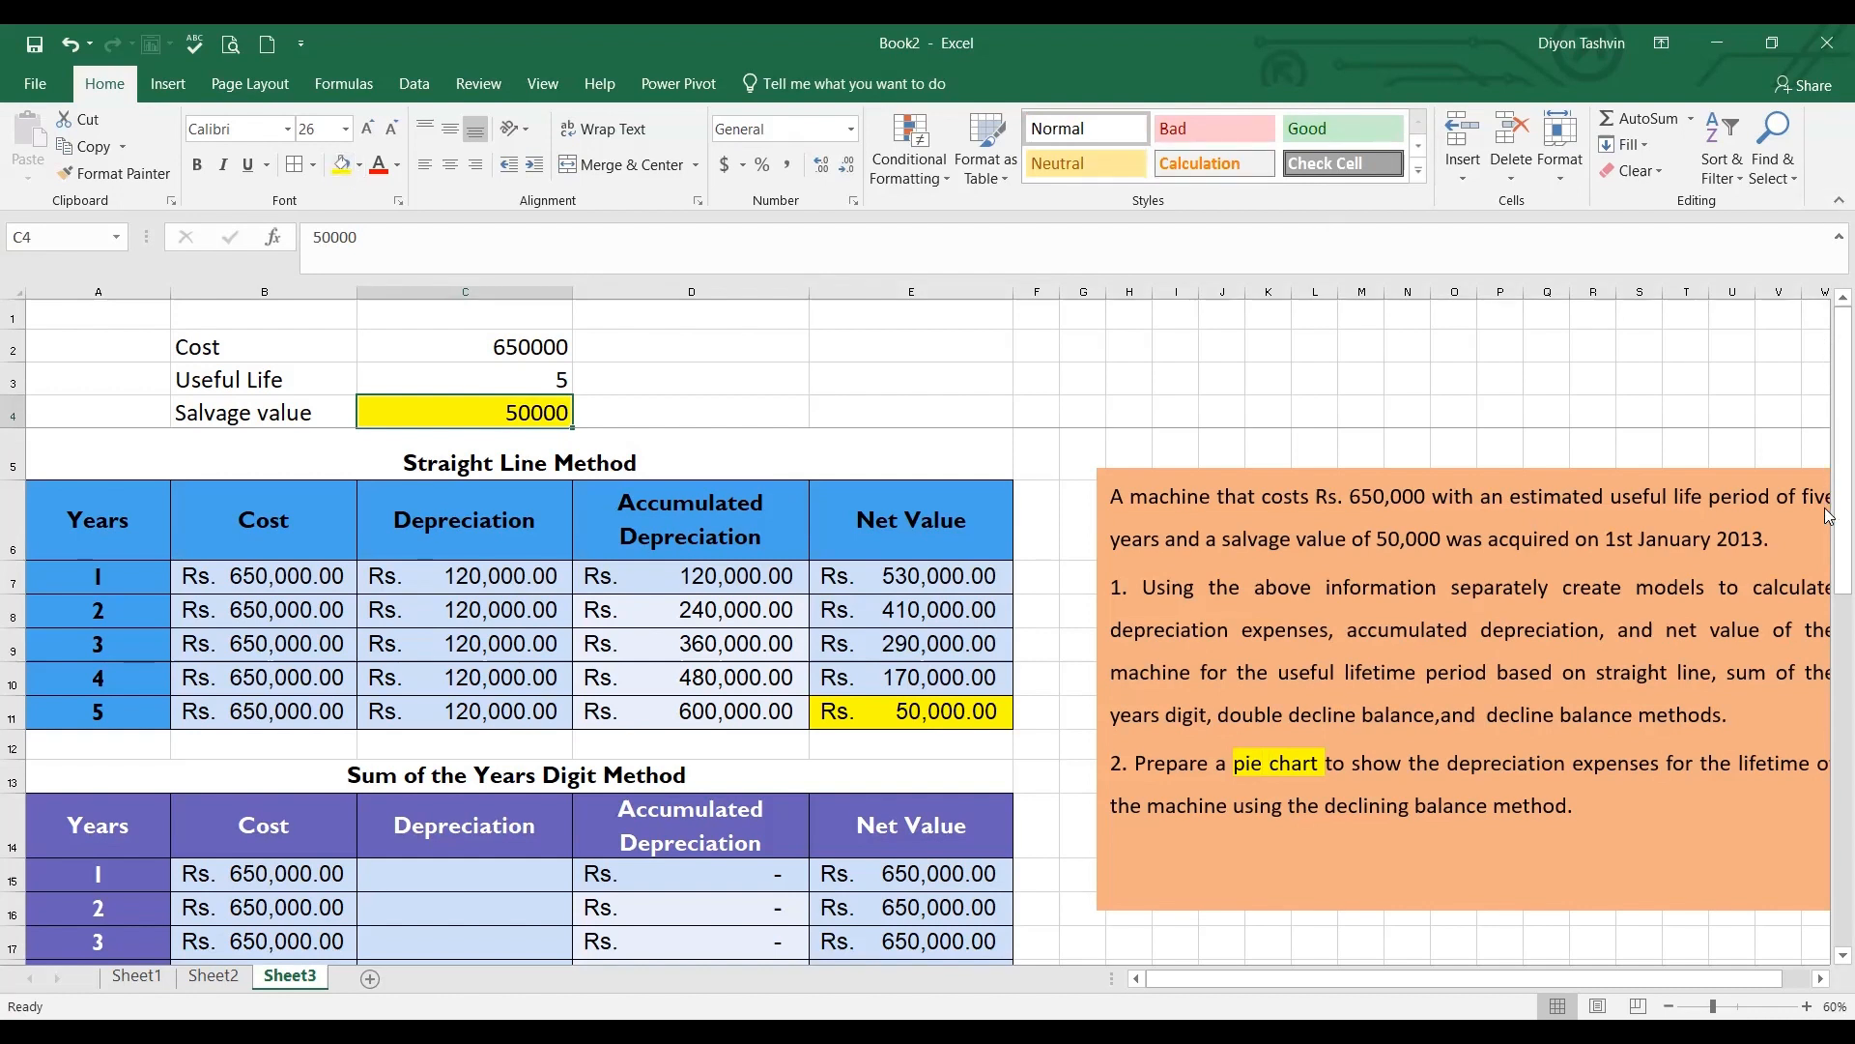
Try to enter =SYD($C$2,$C$4,A15) in cell C15, the first year's depreciation in the Sum of the Years Digit table
drag(1826, 555, 1826, 643)
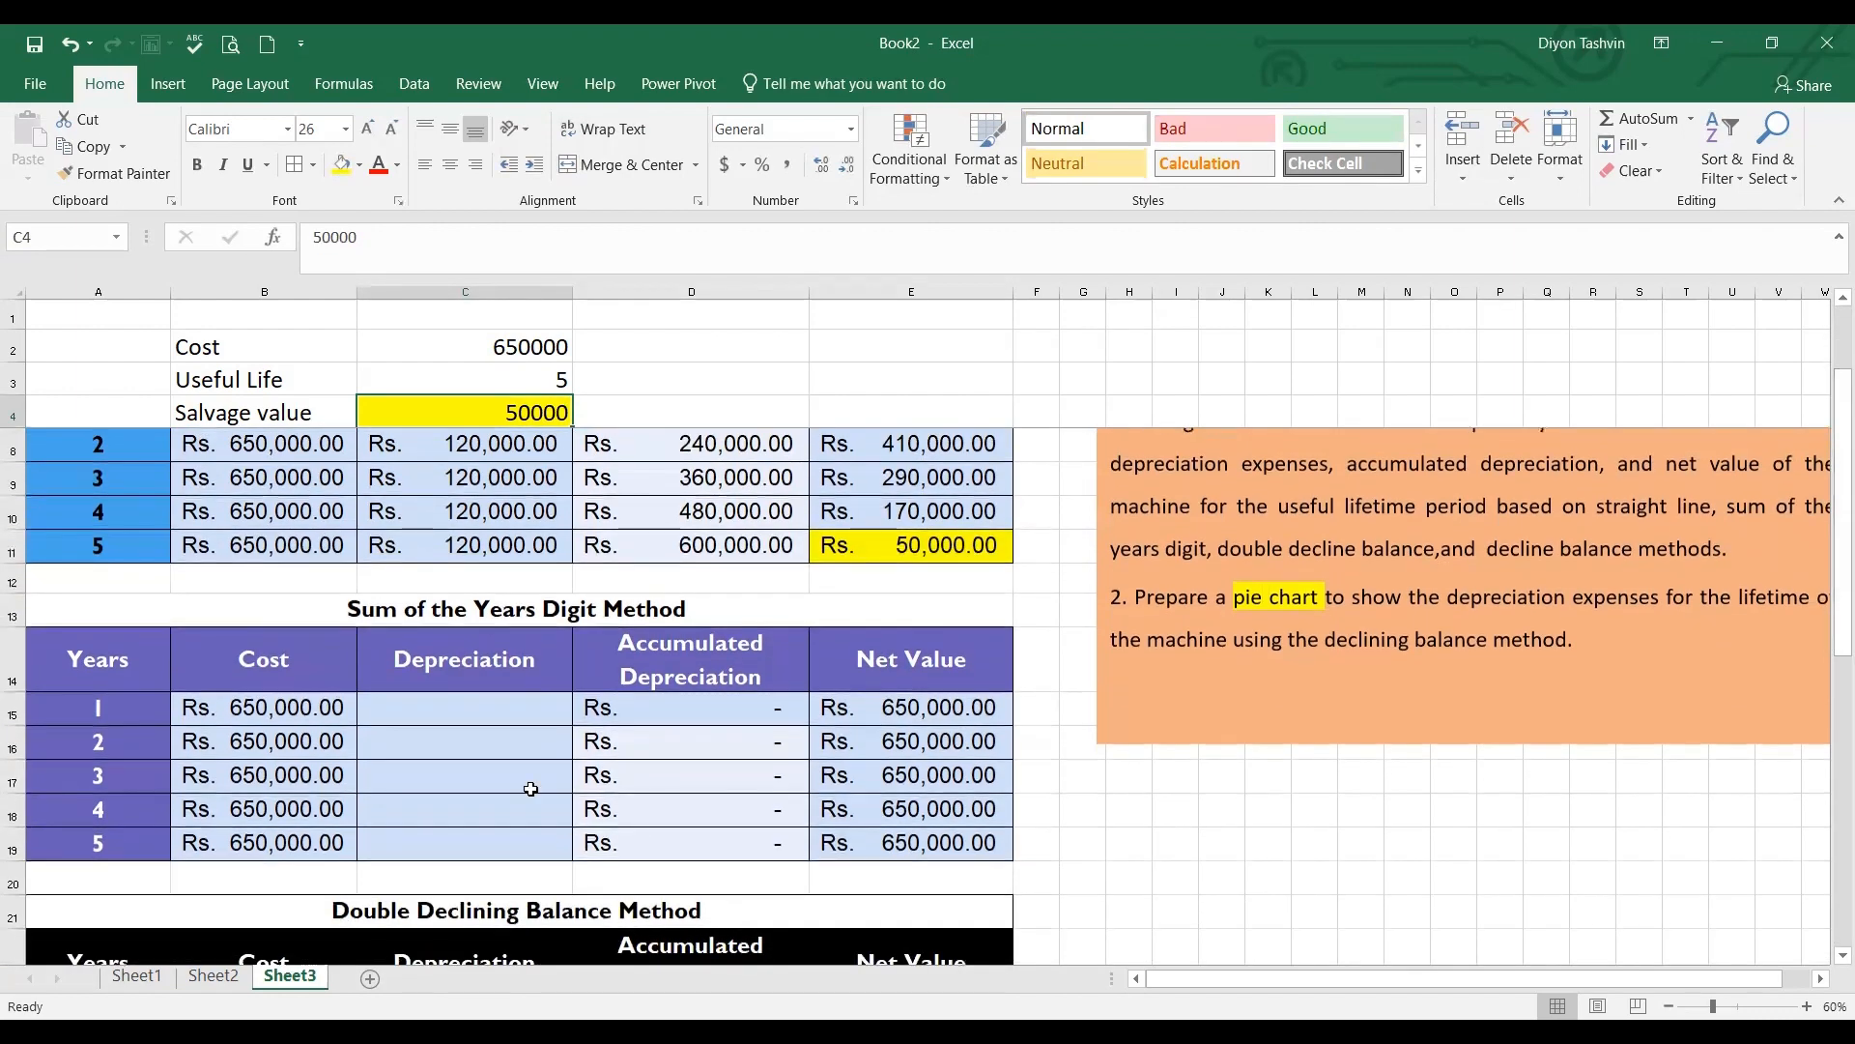
click(489, 710)
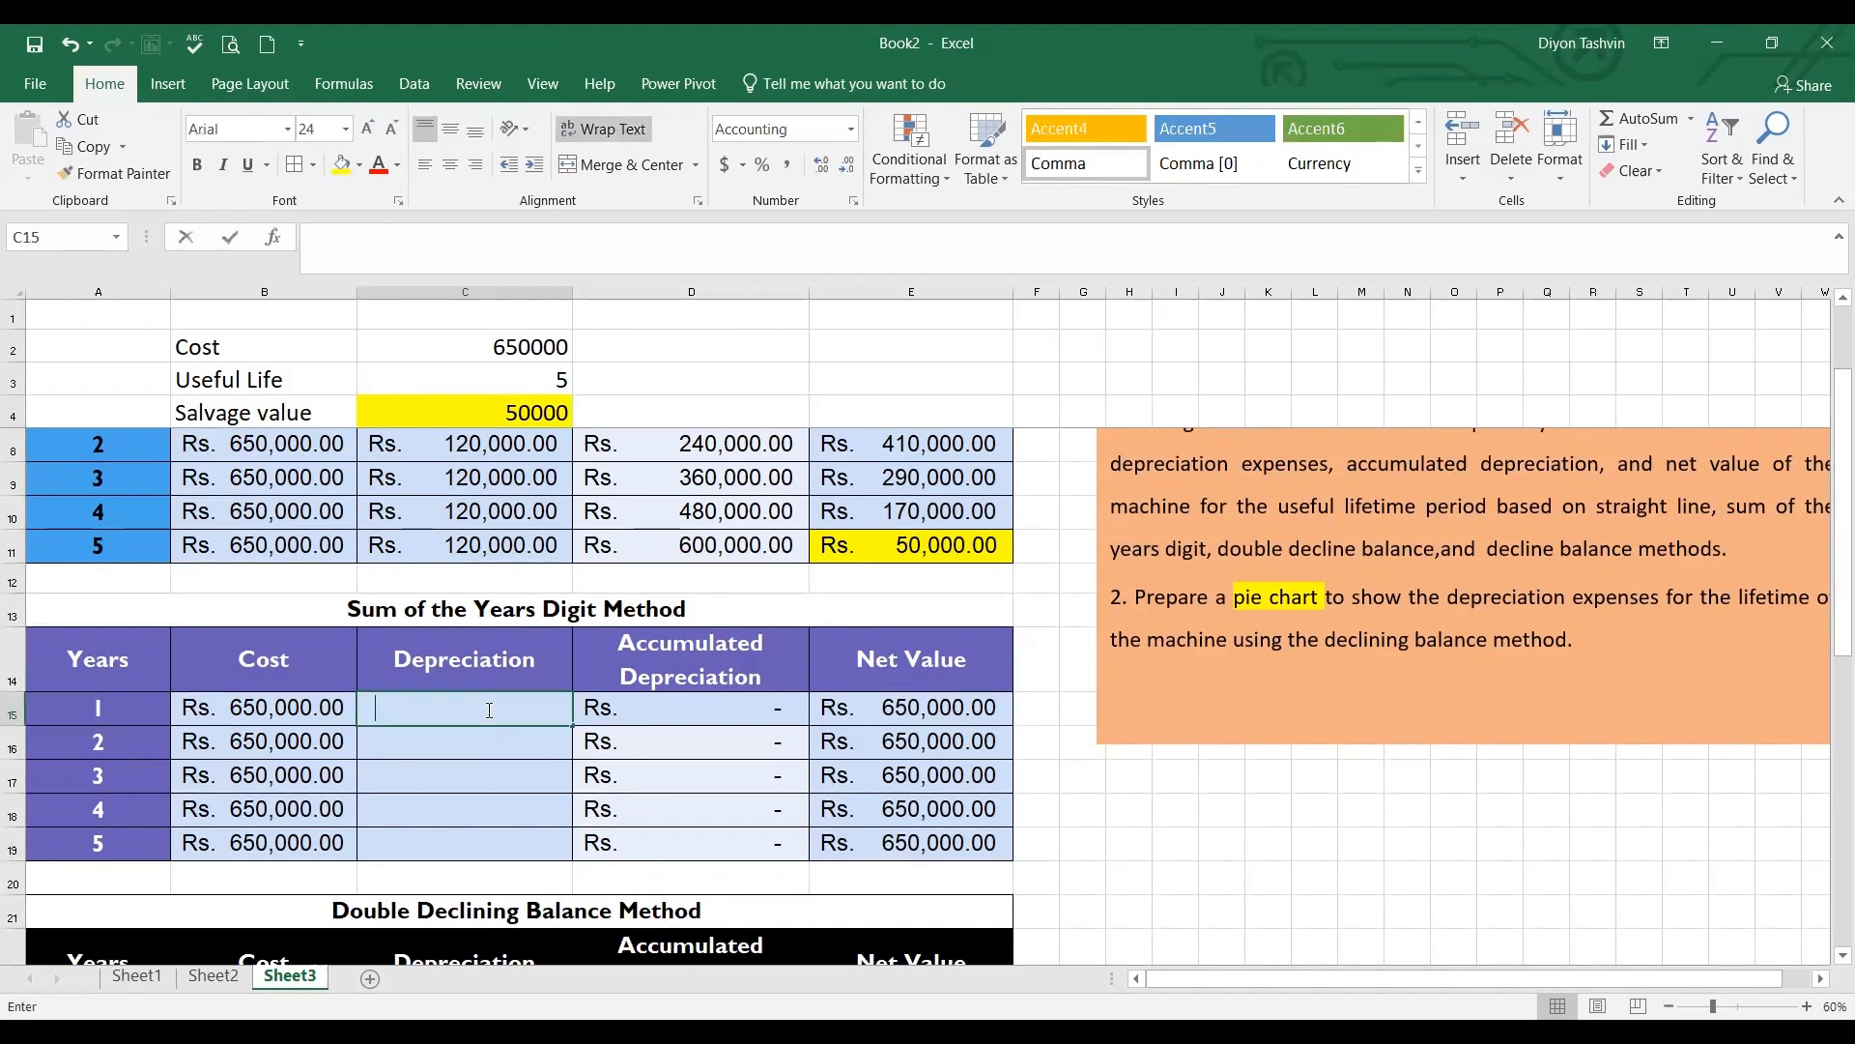
text(=)
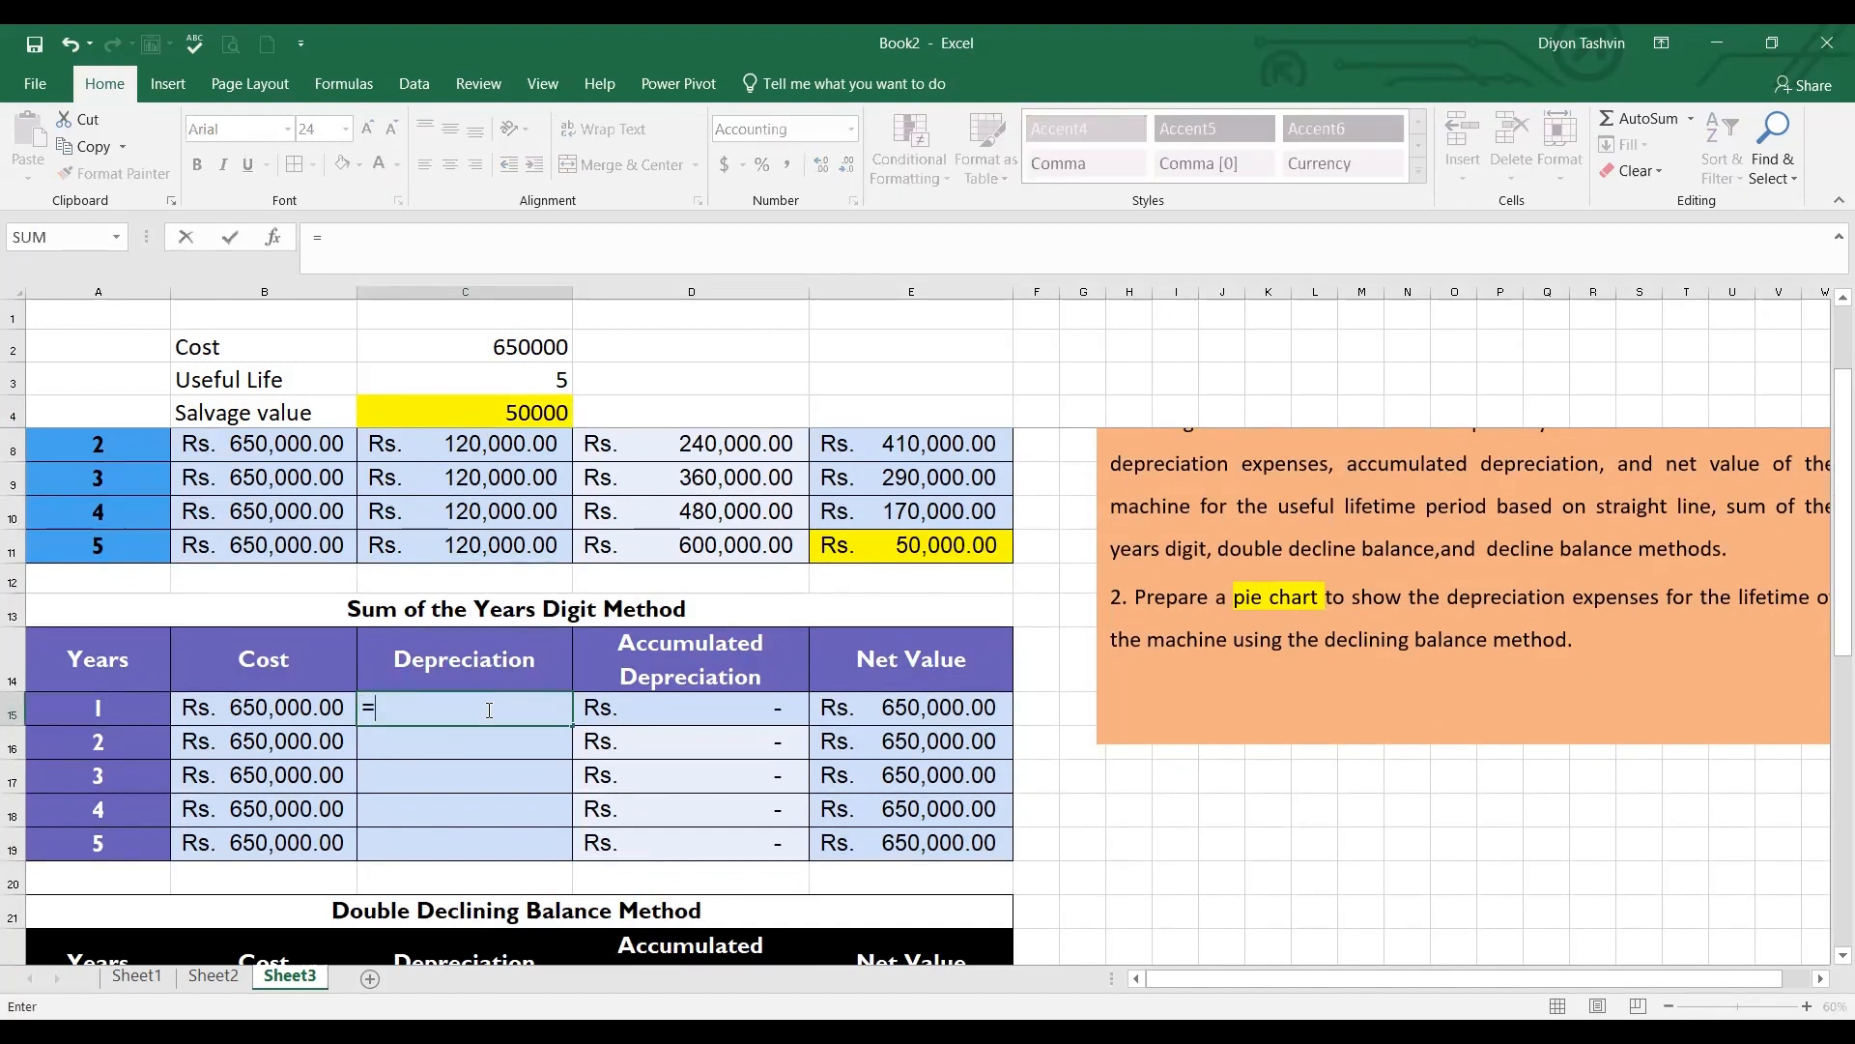
text(SYD()
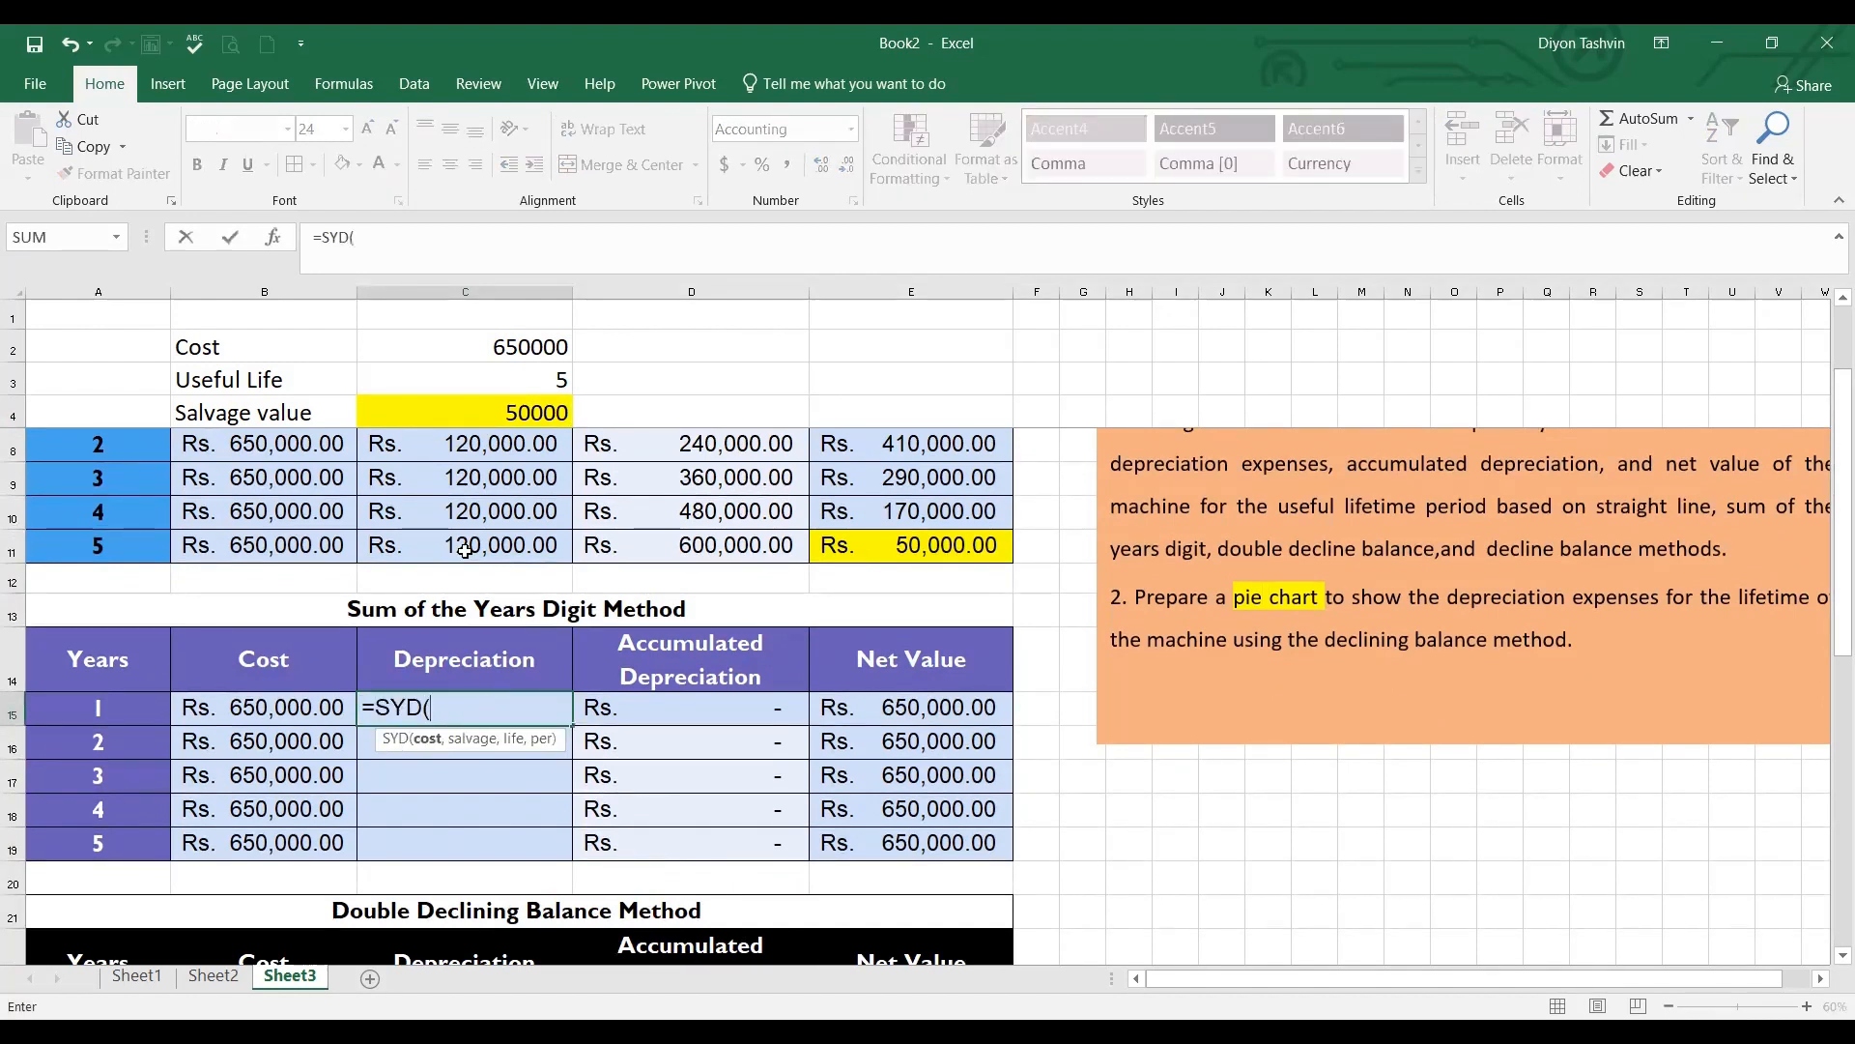
click(529, 344)
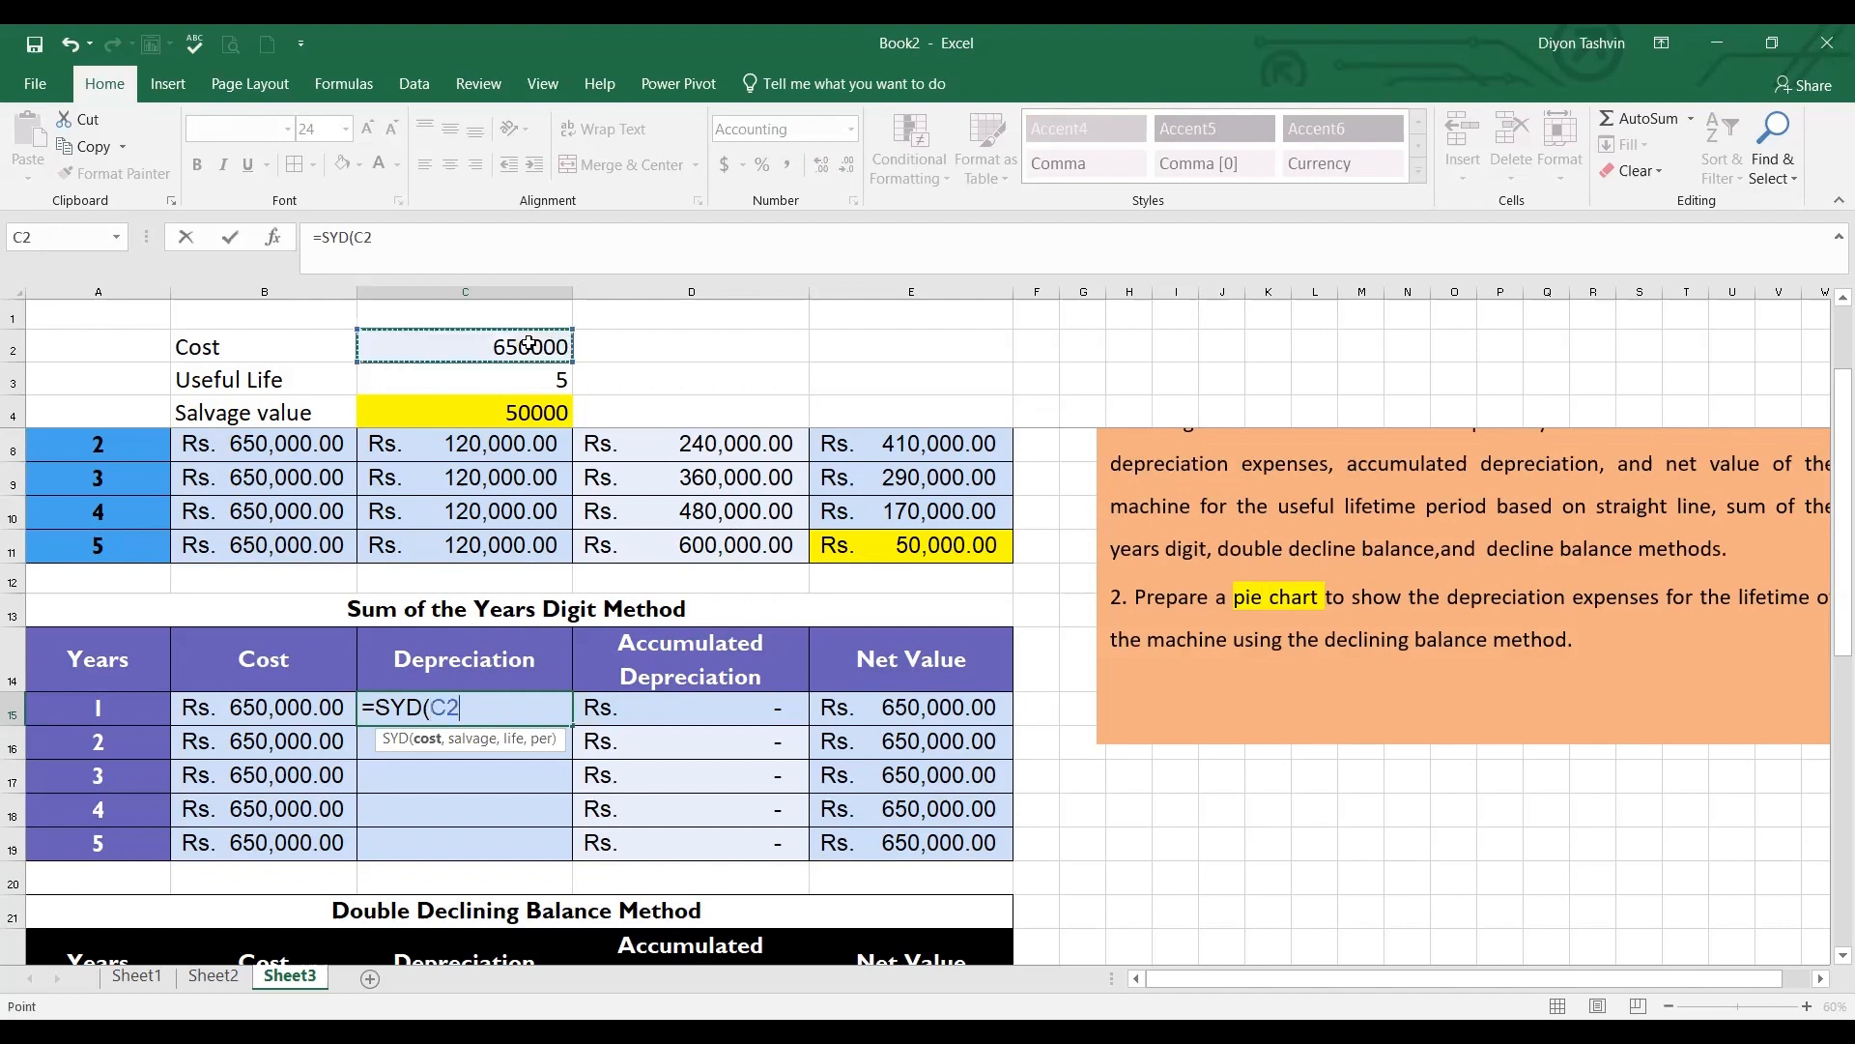
key(F4)
text(,)
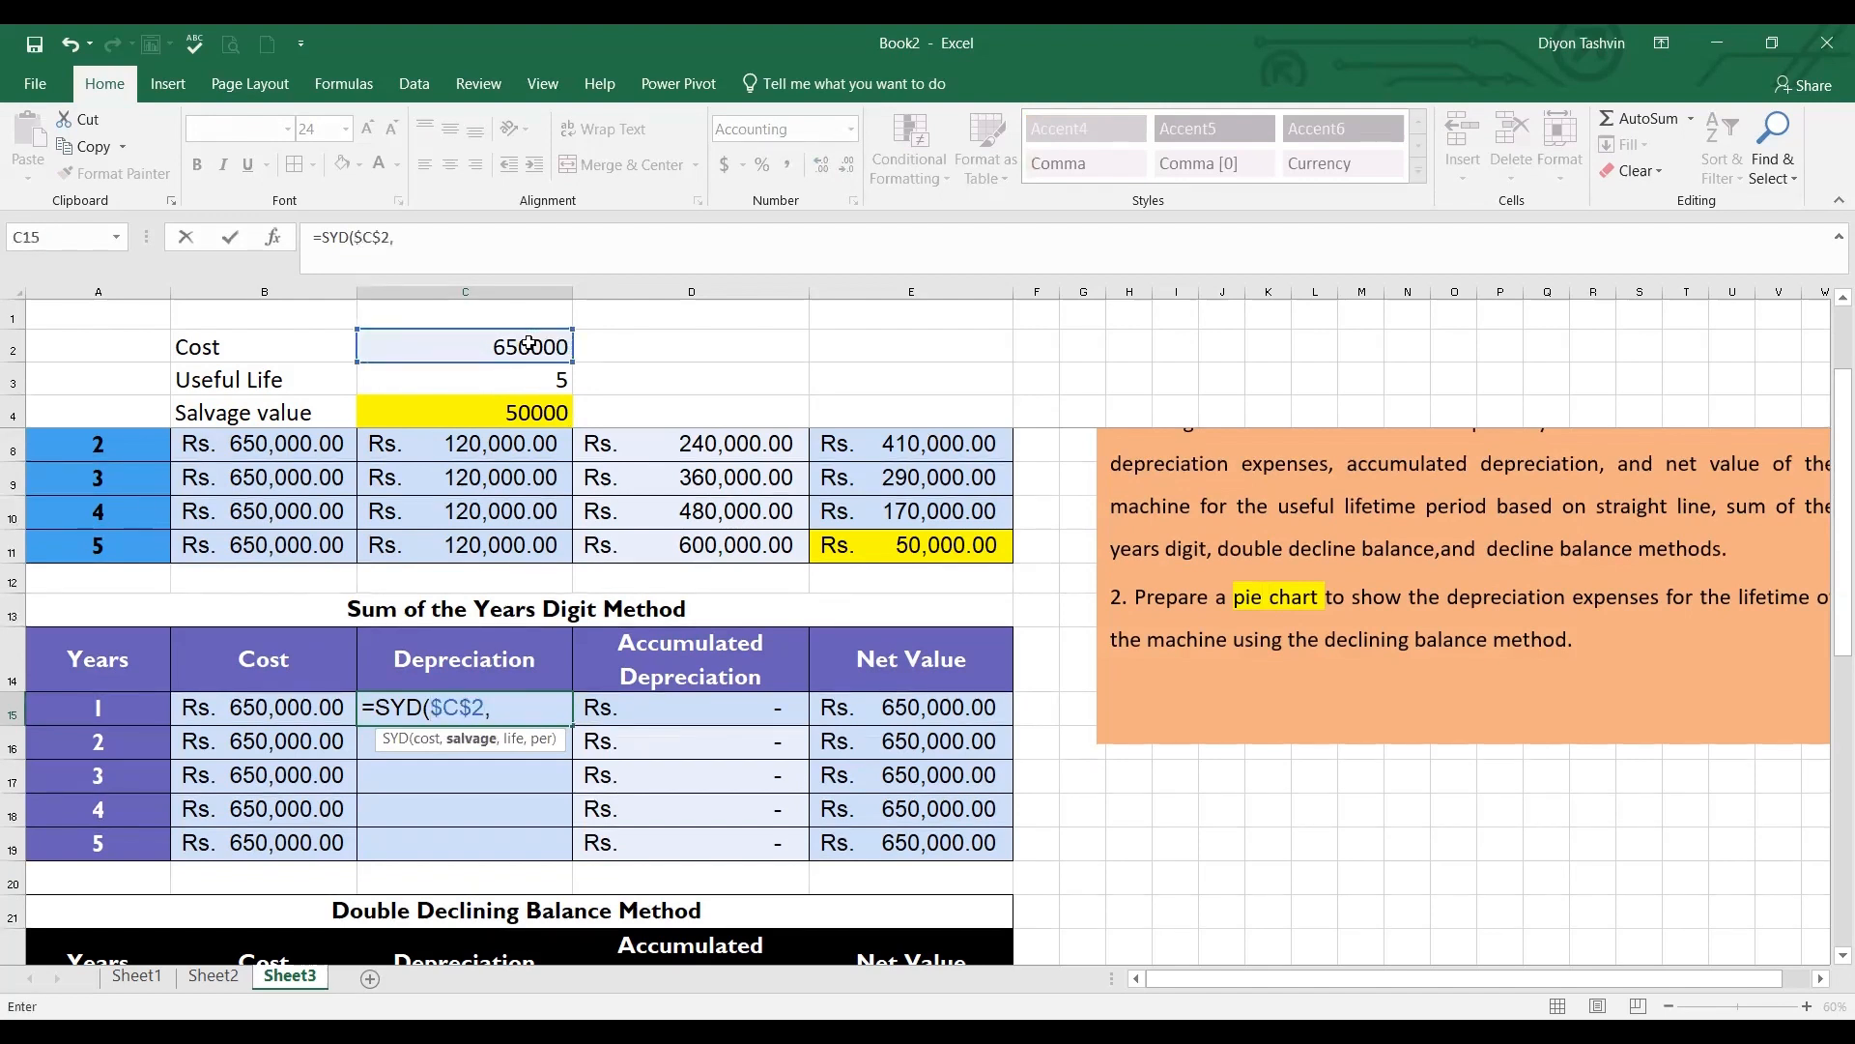
click(523, 411)
key(F4)
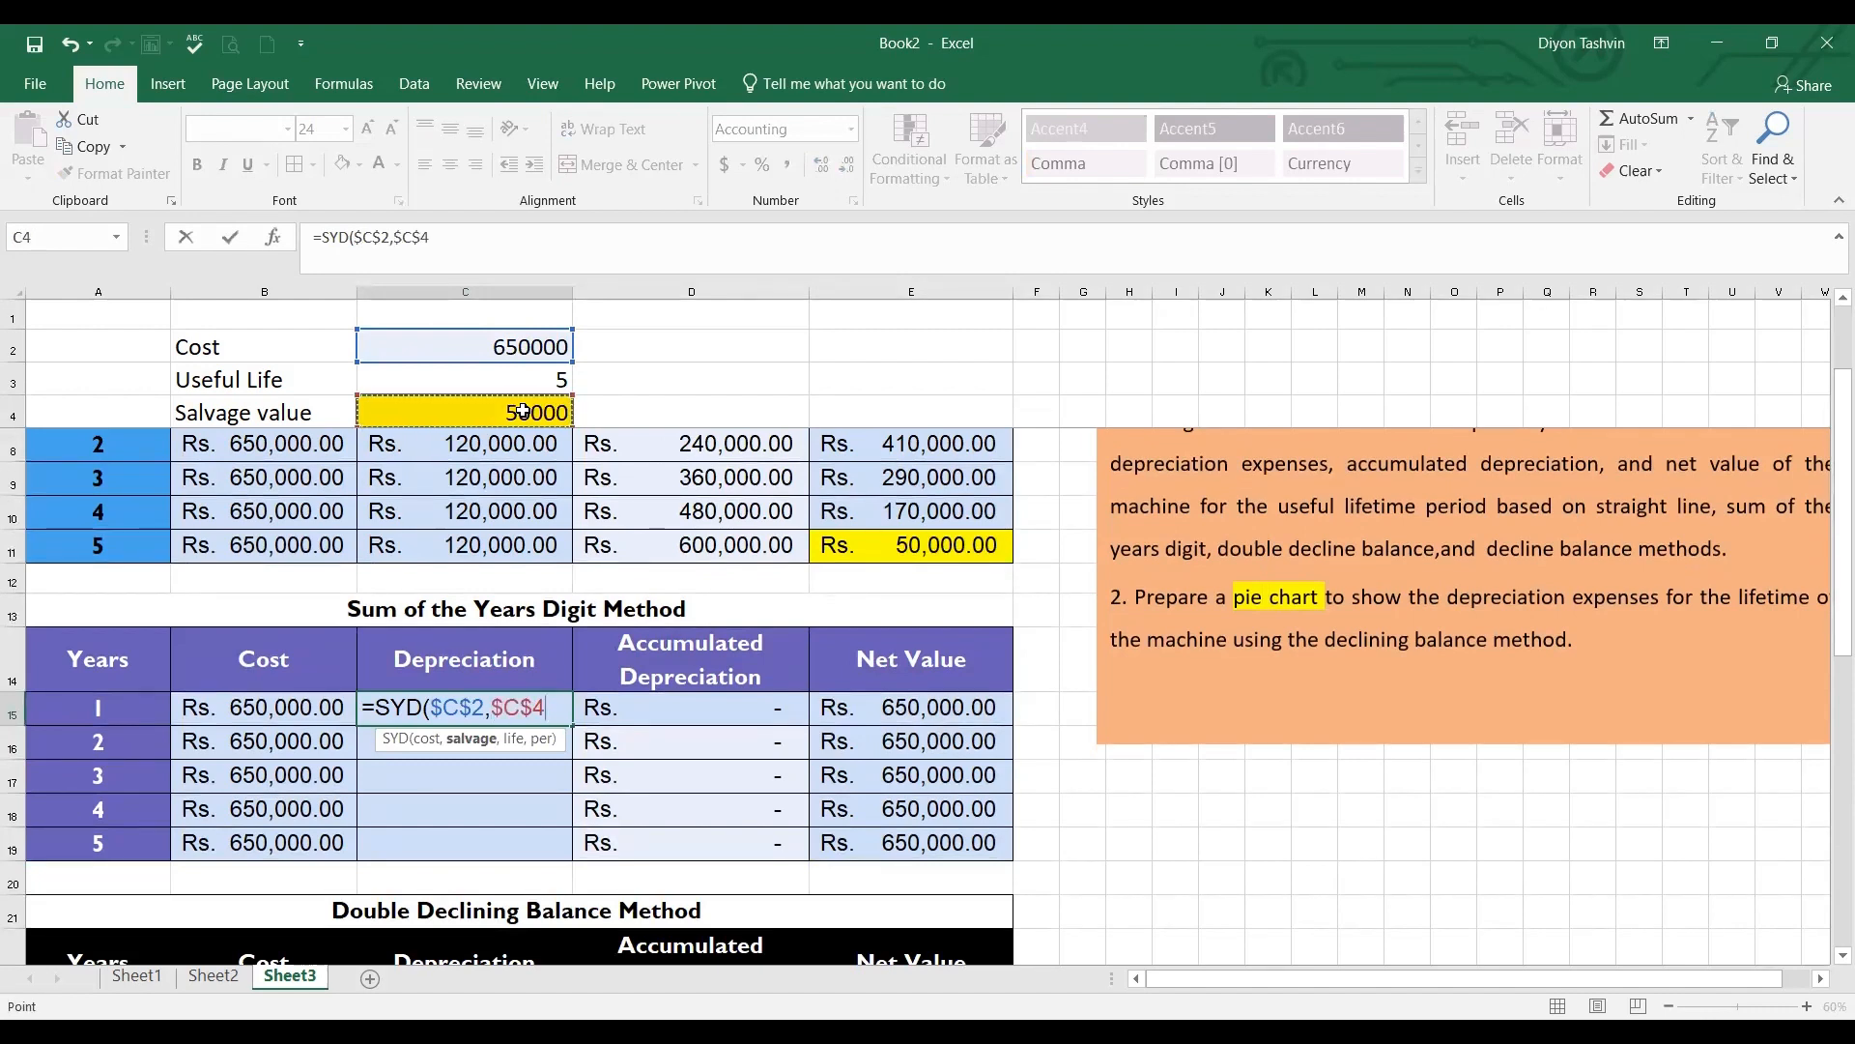
text(,)
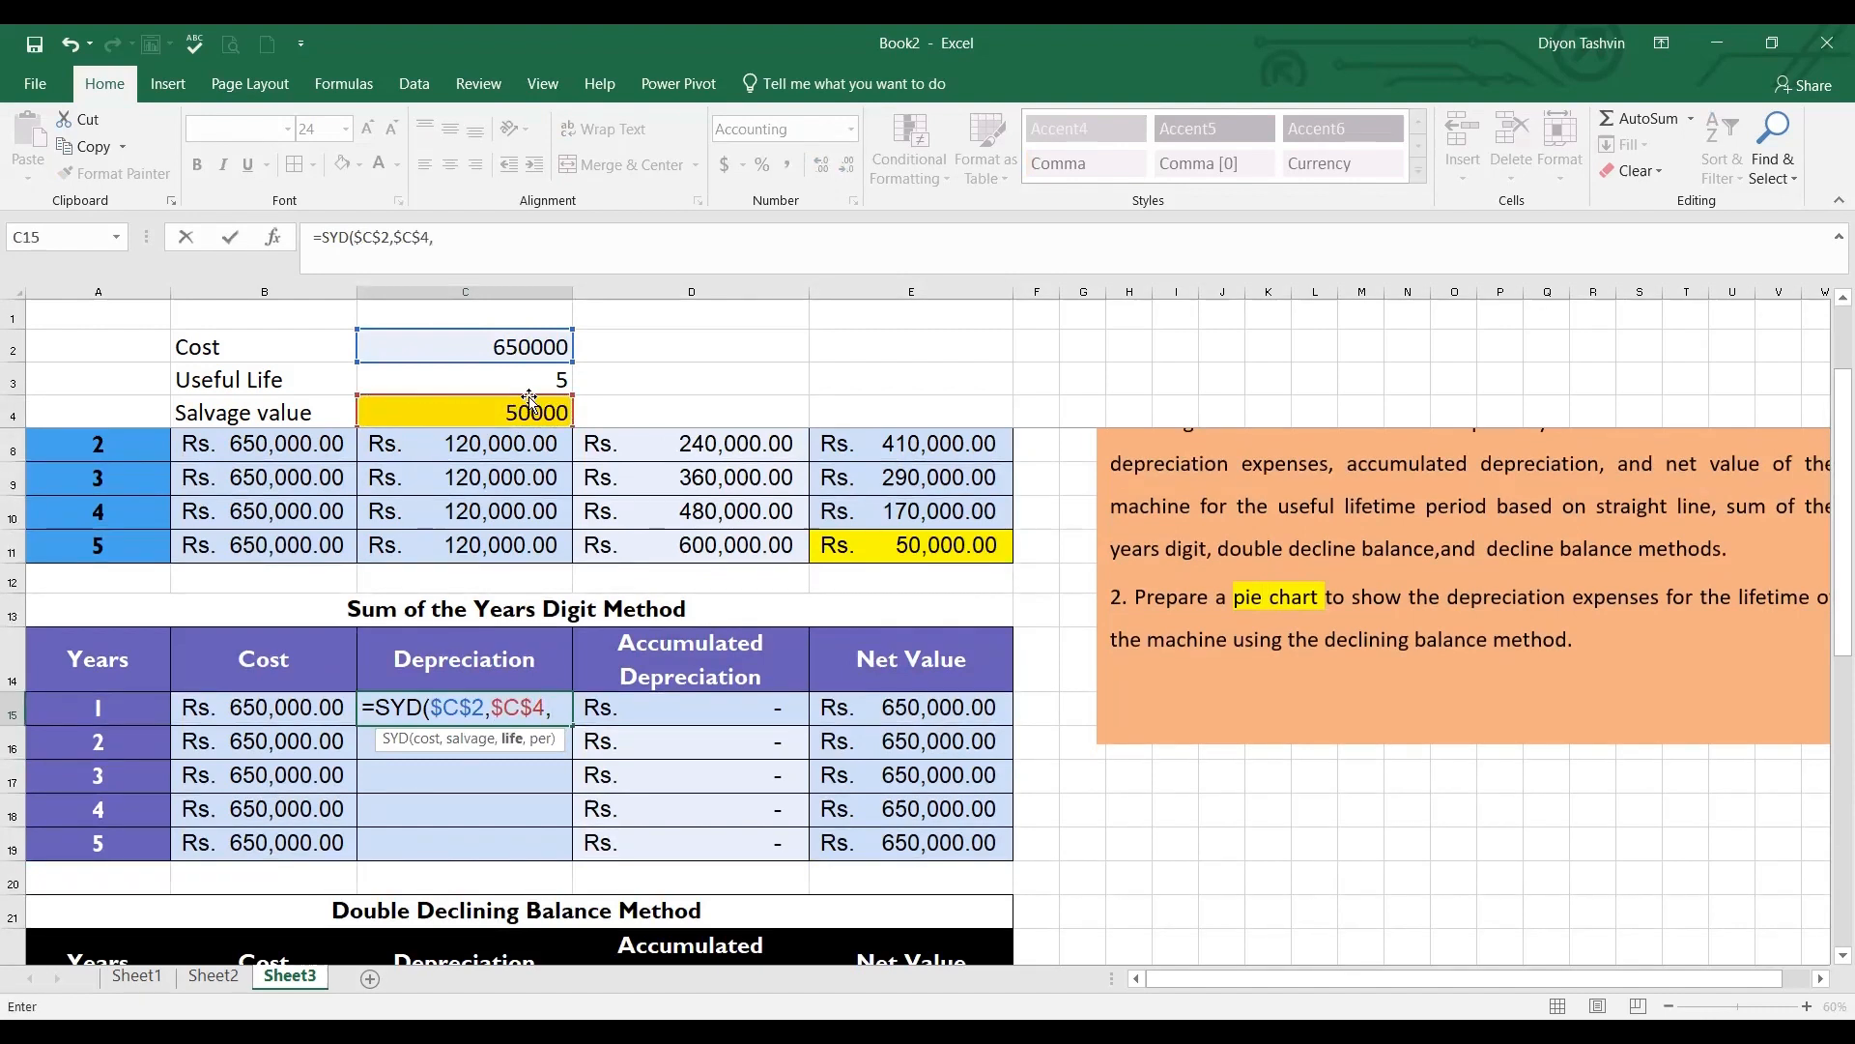
click(534, 383)
key(F4)
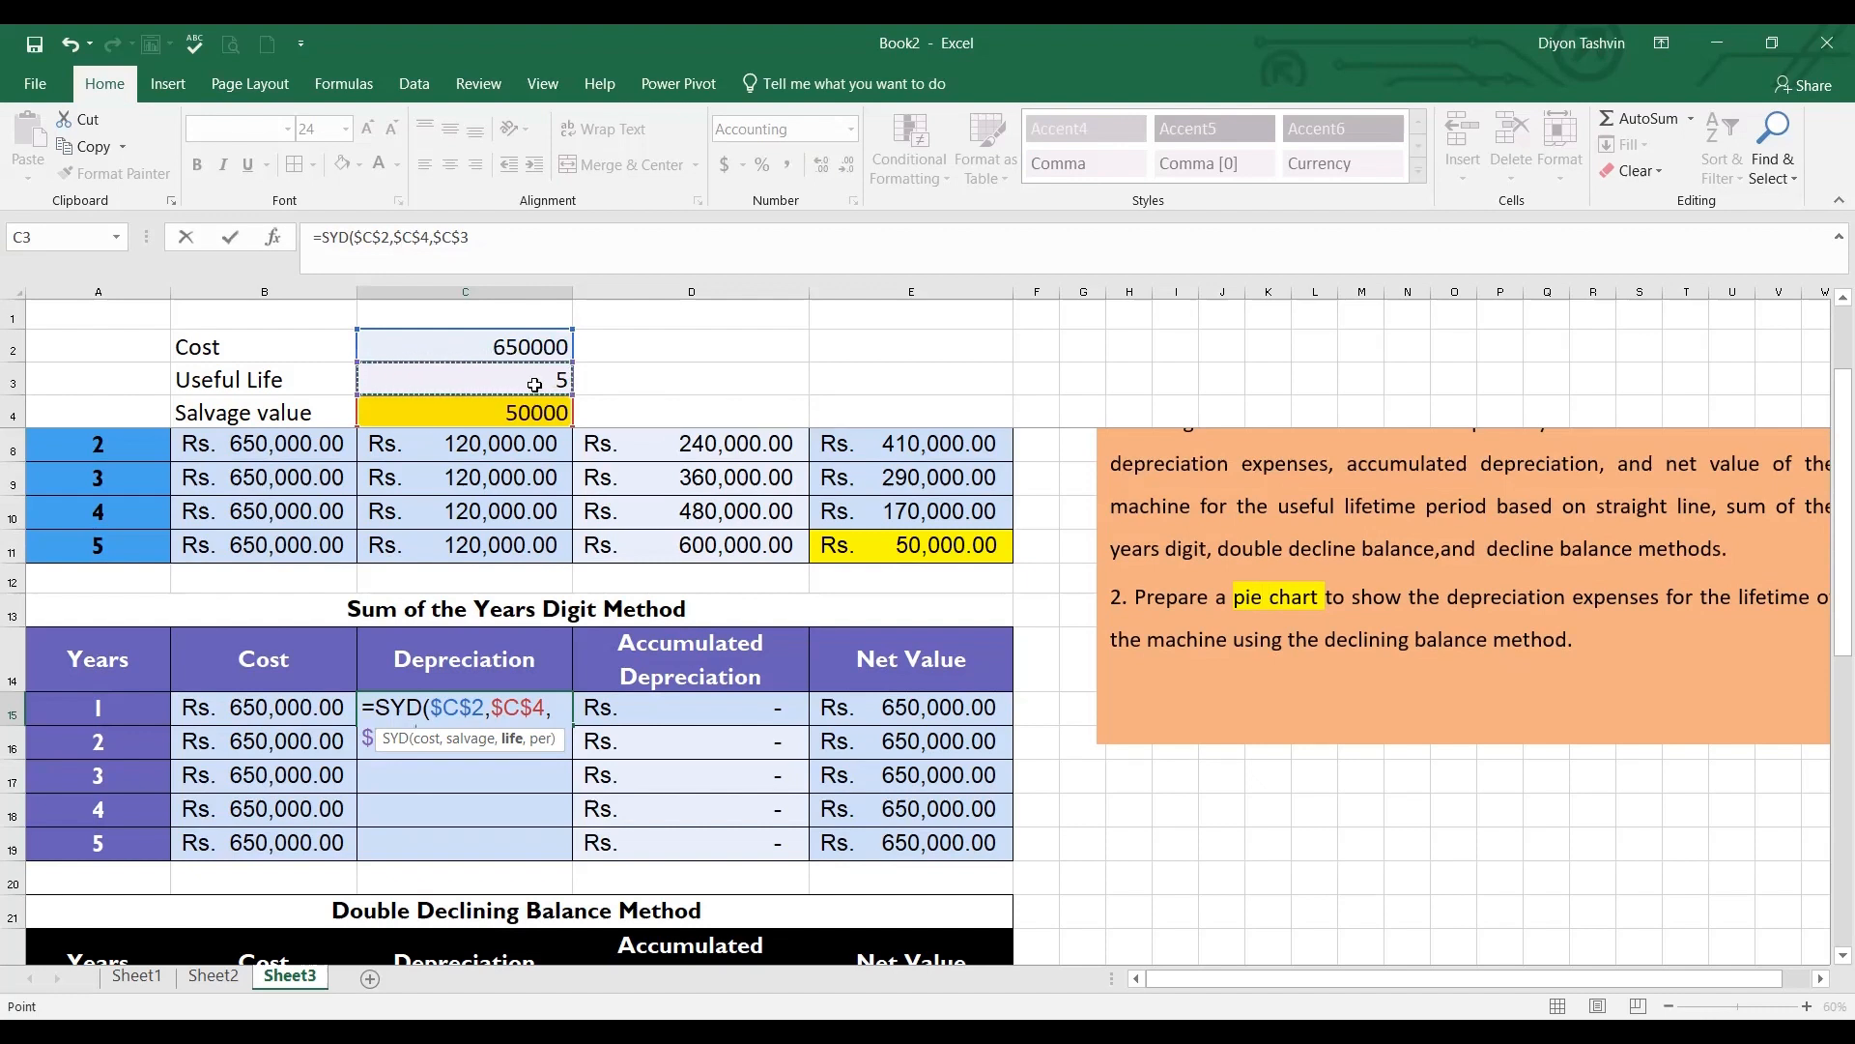
click(118, 715)
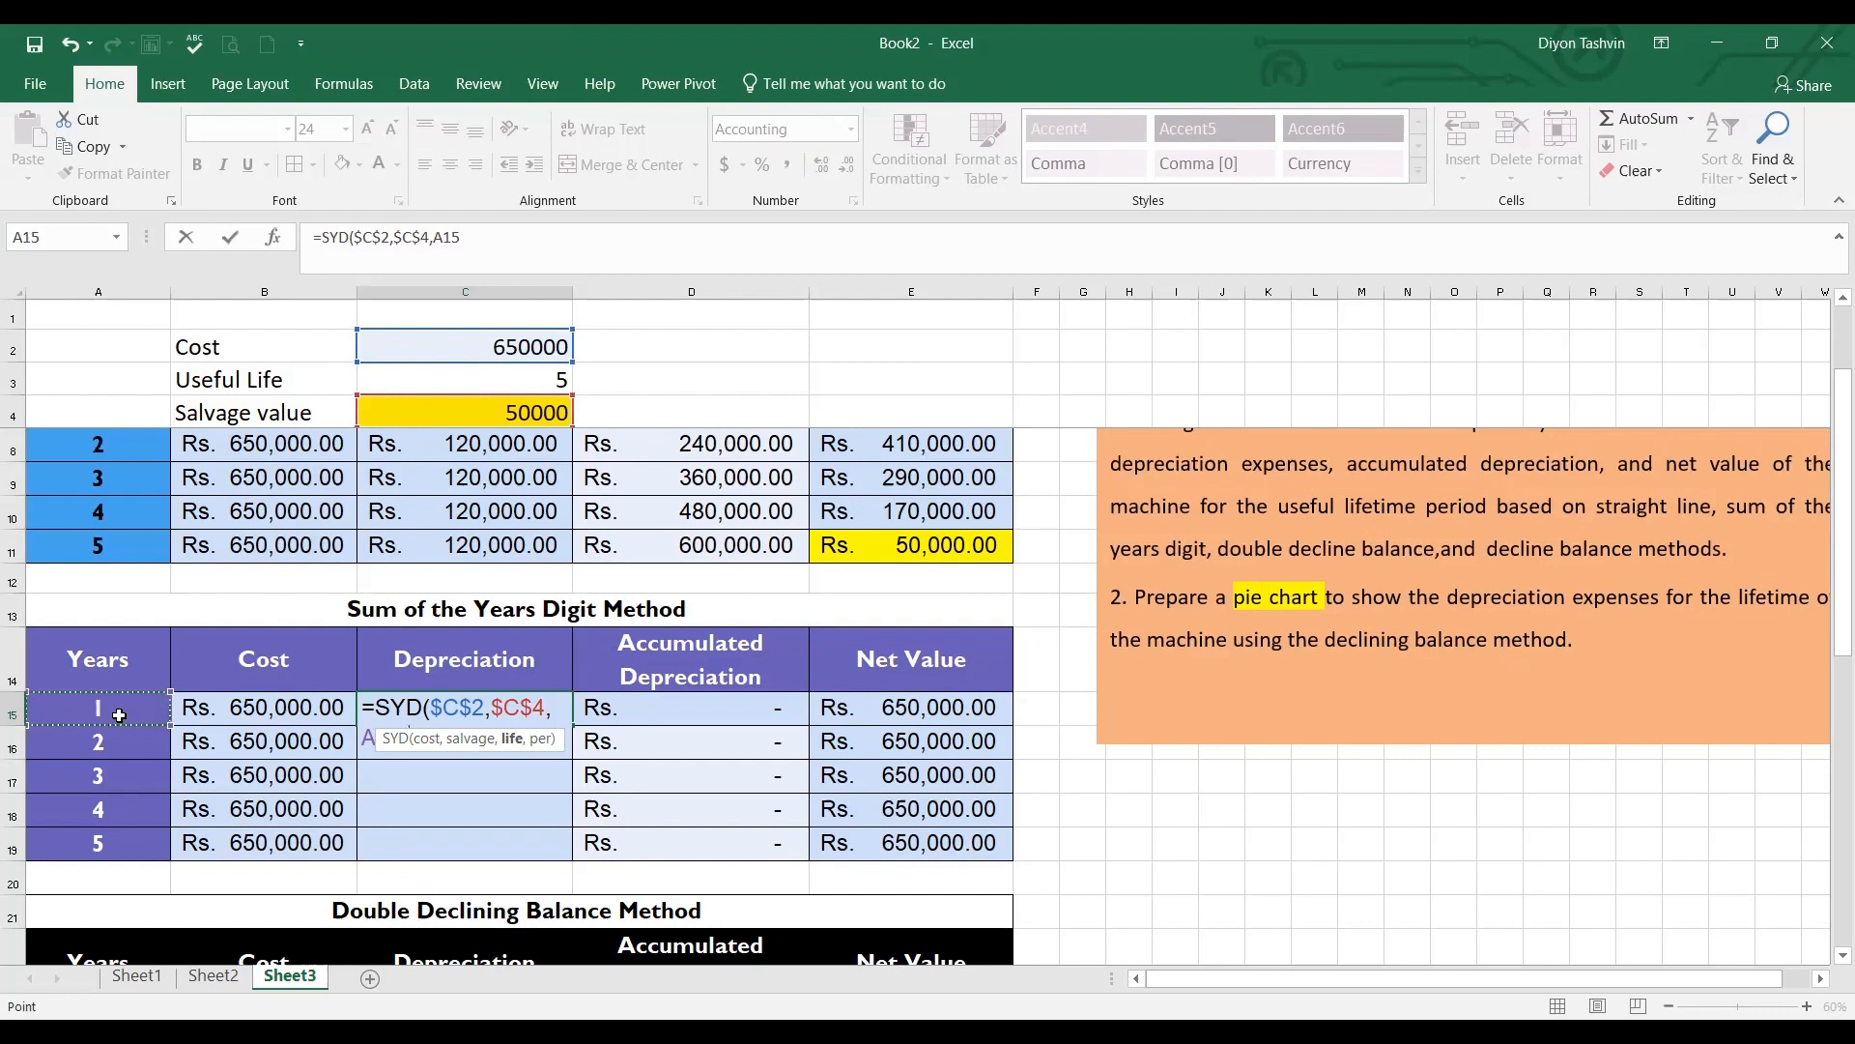
text())
key(Return)
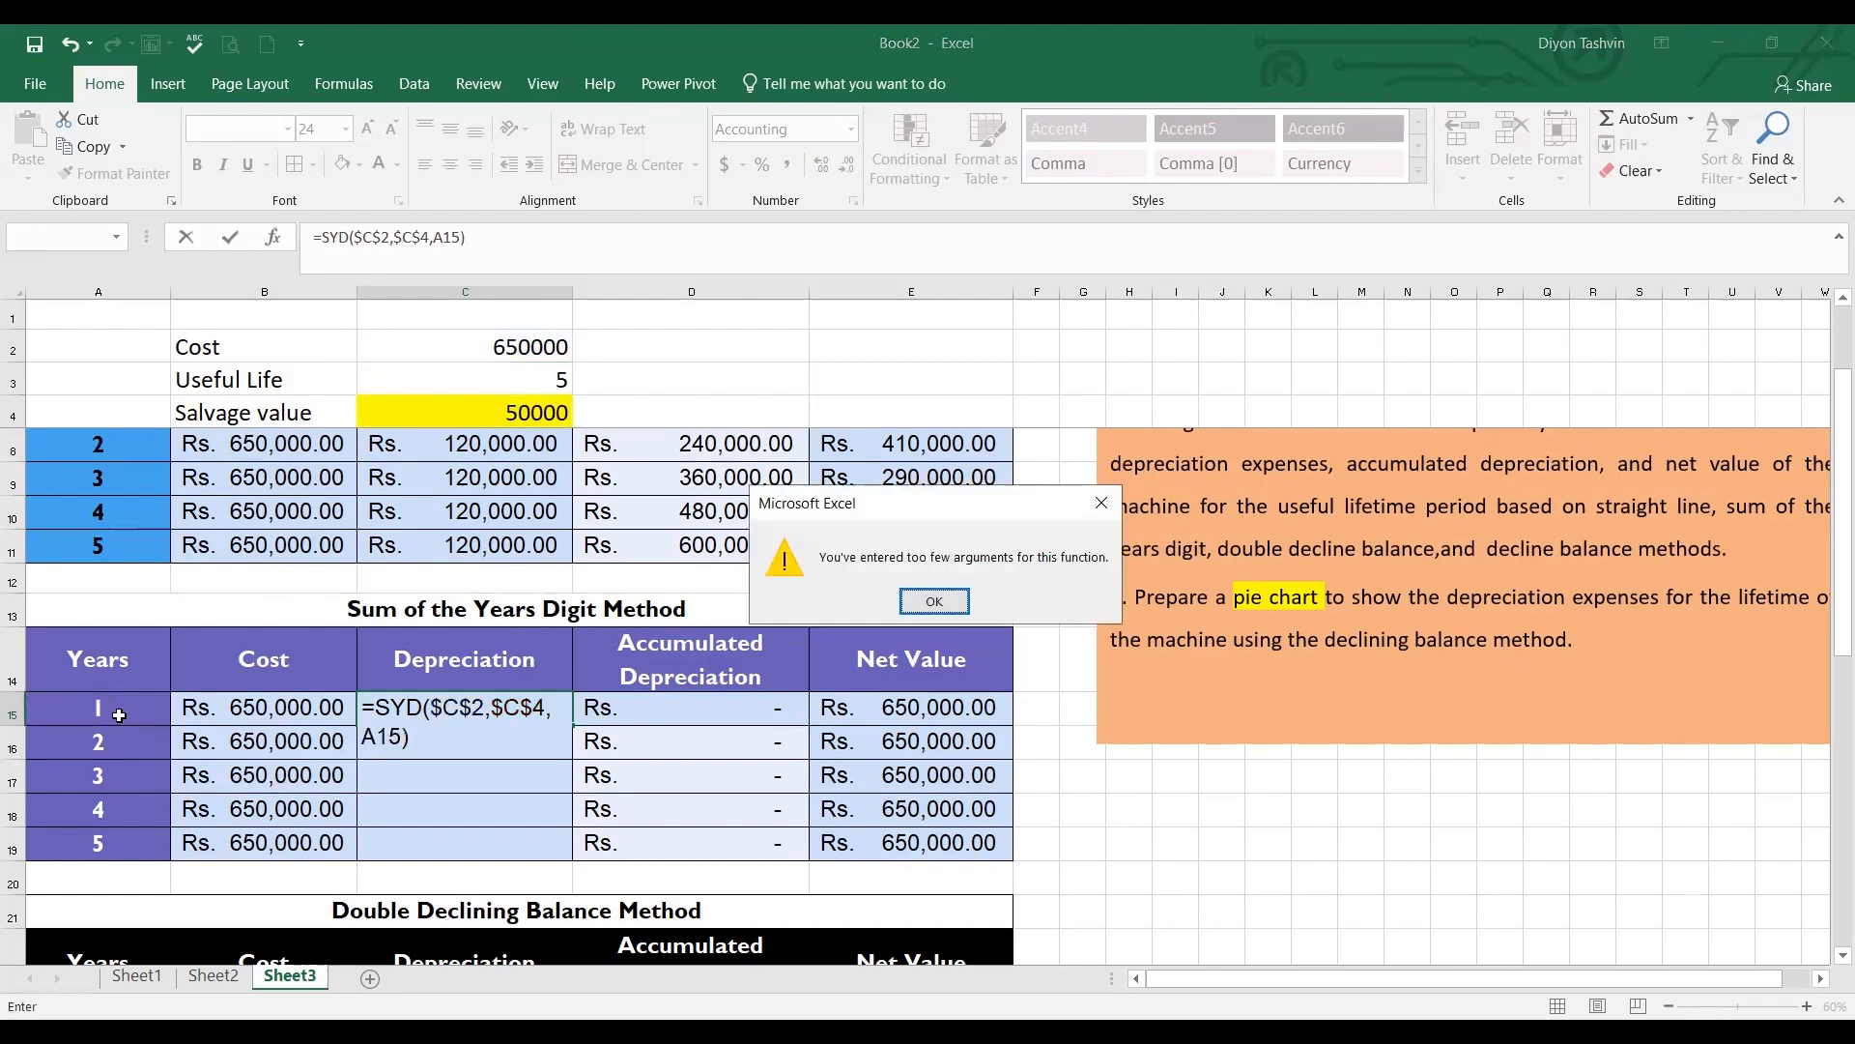
key(Return)
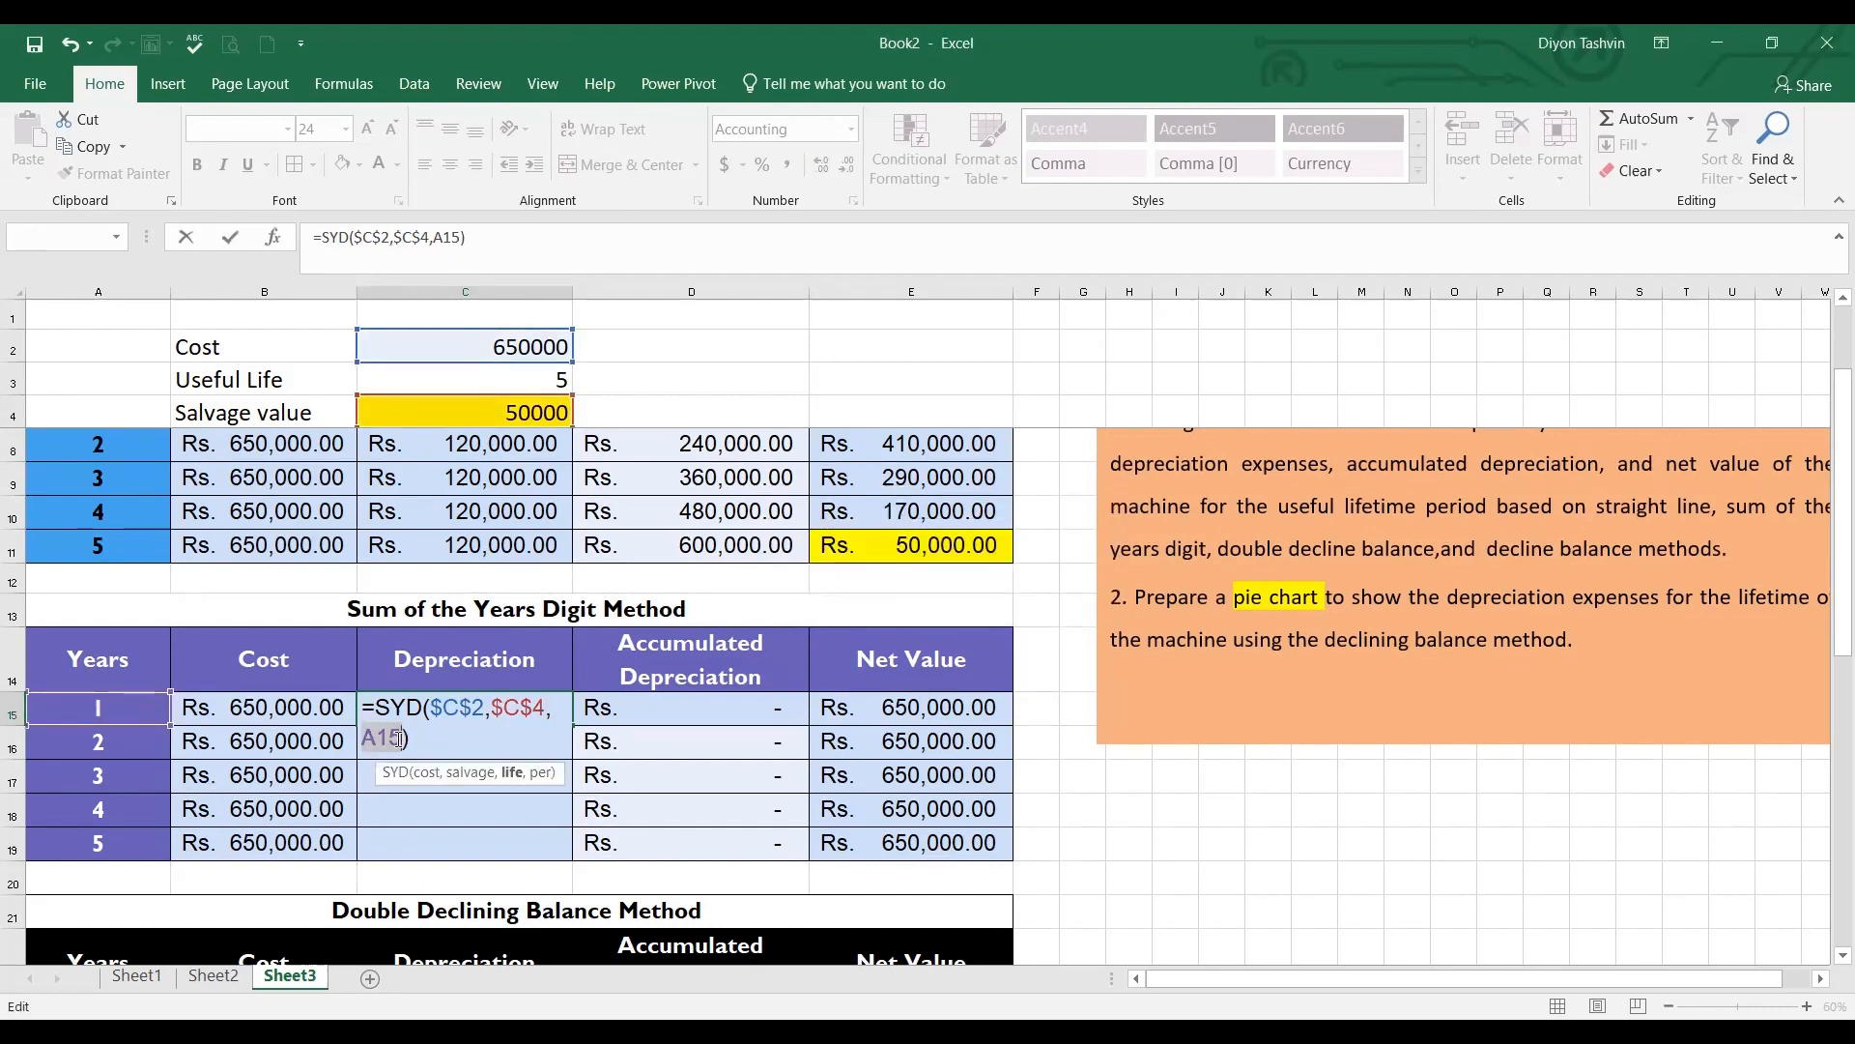
Correct the formula in C15 to =SYD($C$2,$C$4,$C$3,A15), with useful life as the third argument and the year as the period
key(BackSpace)
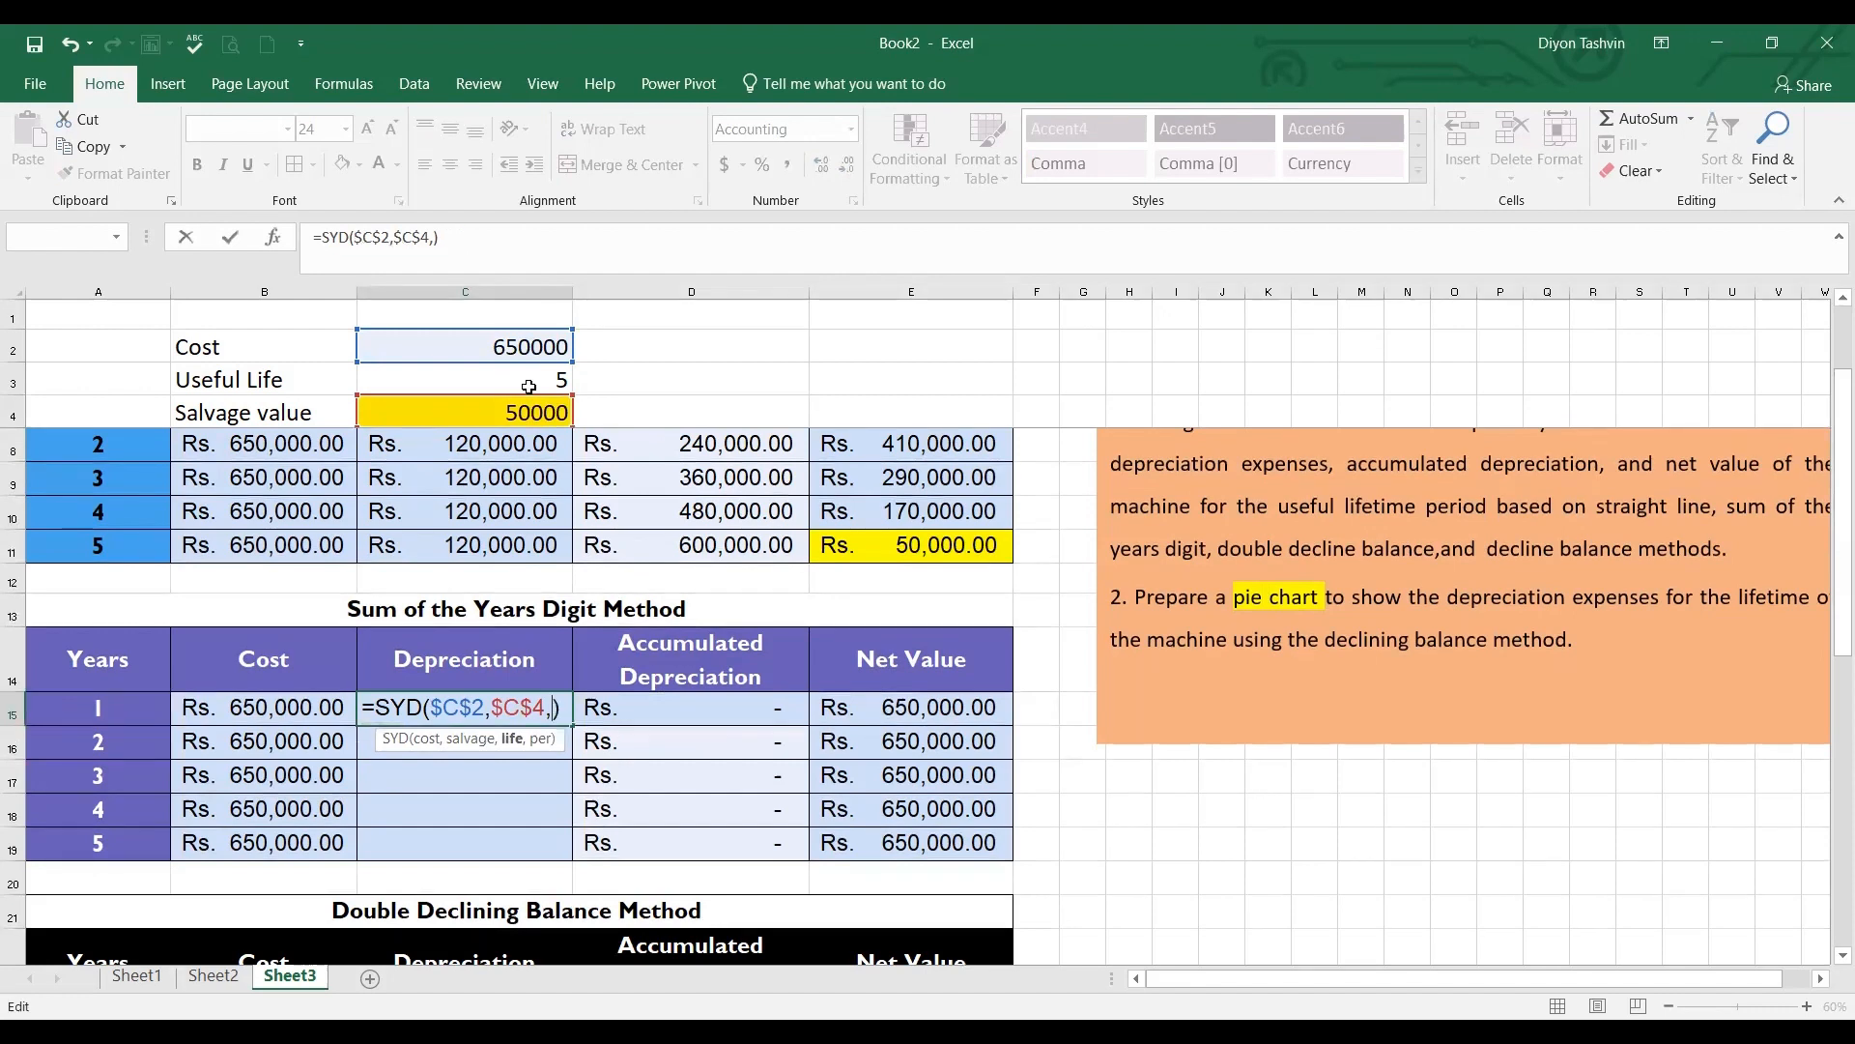
click(526, 386)
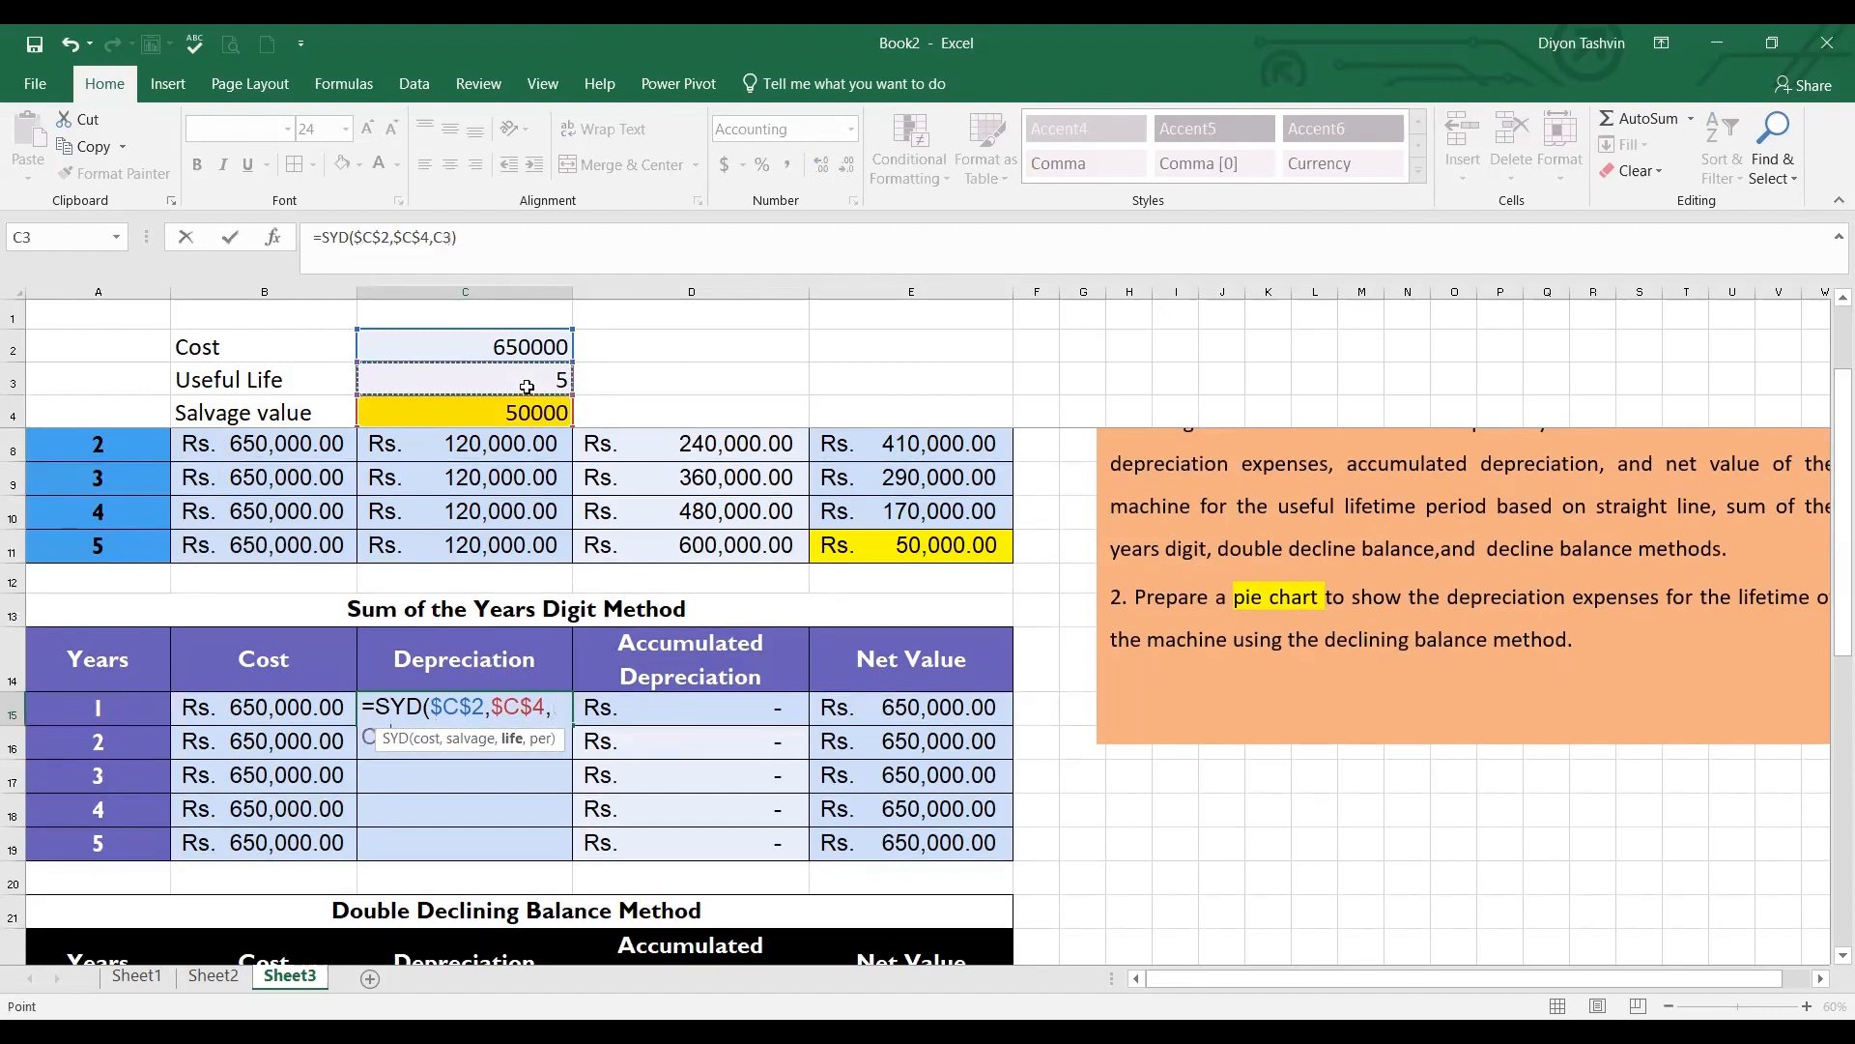
key(F4)
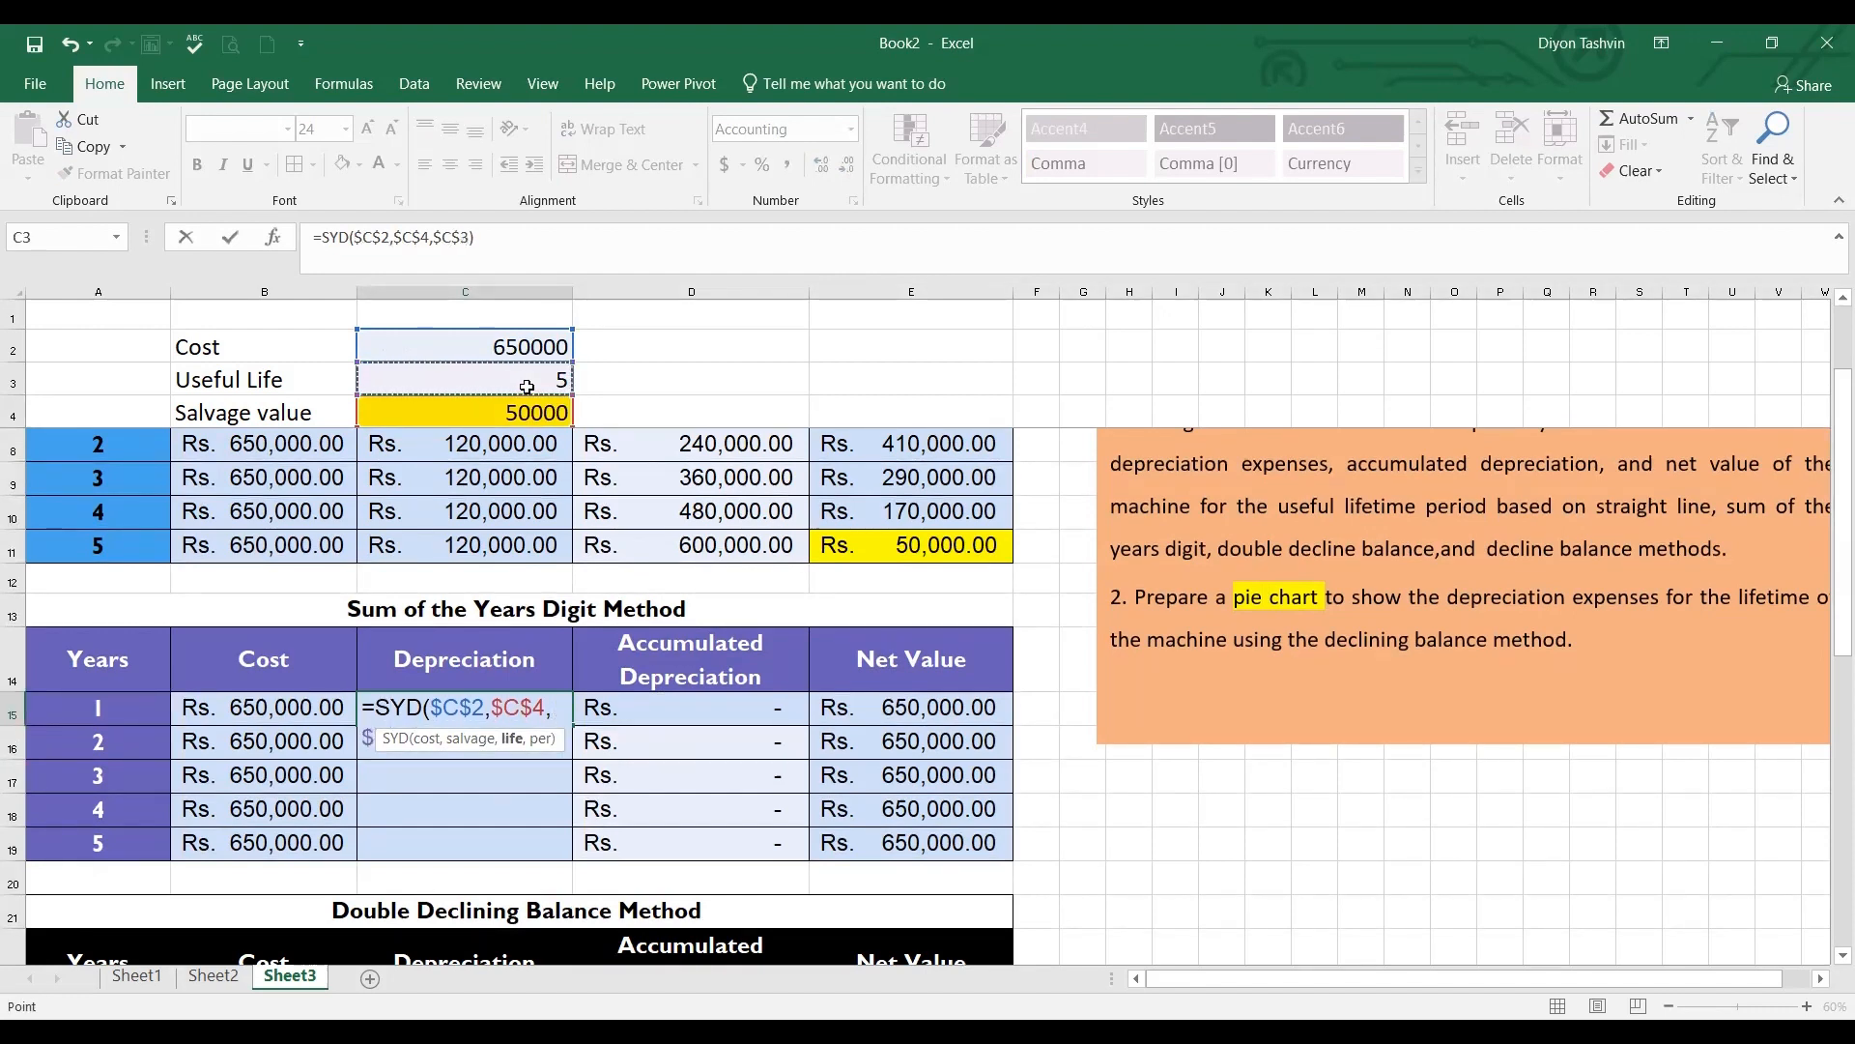
text(,)
click(73, 706)
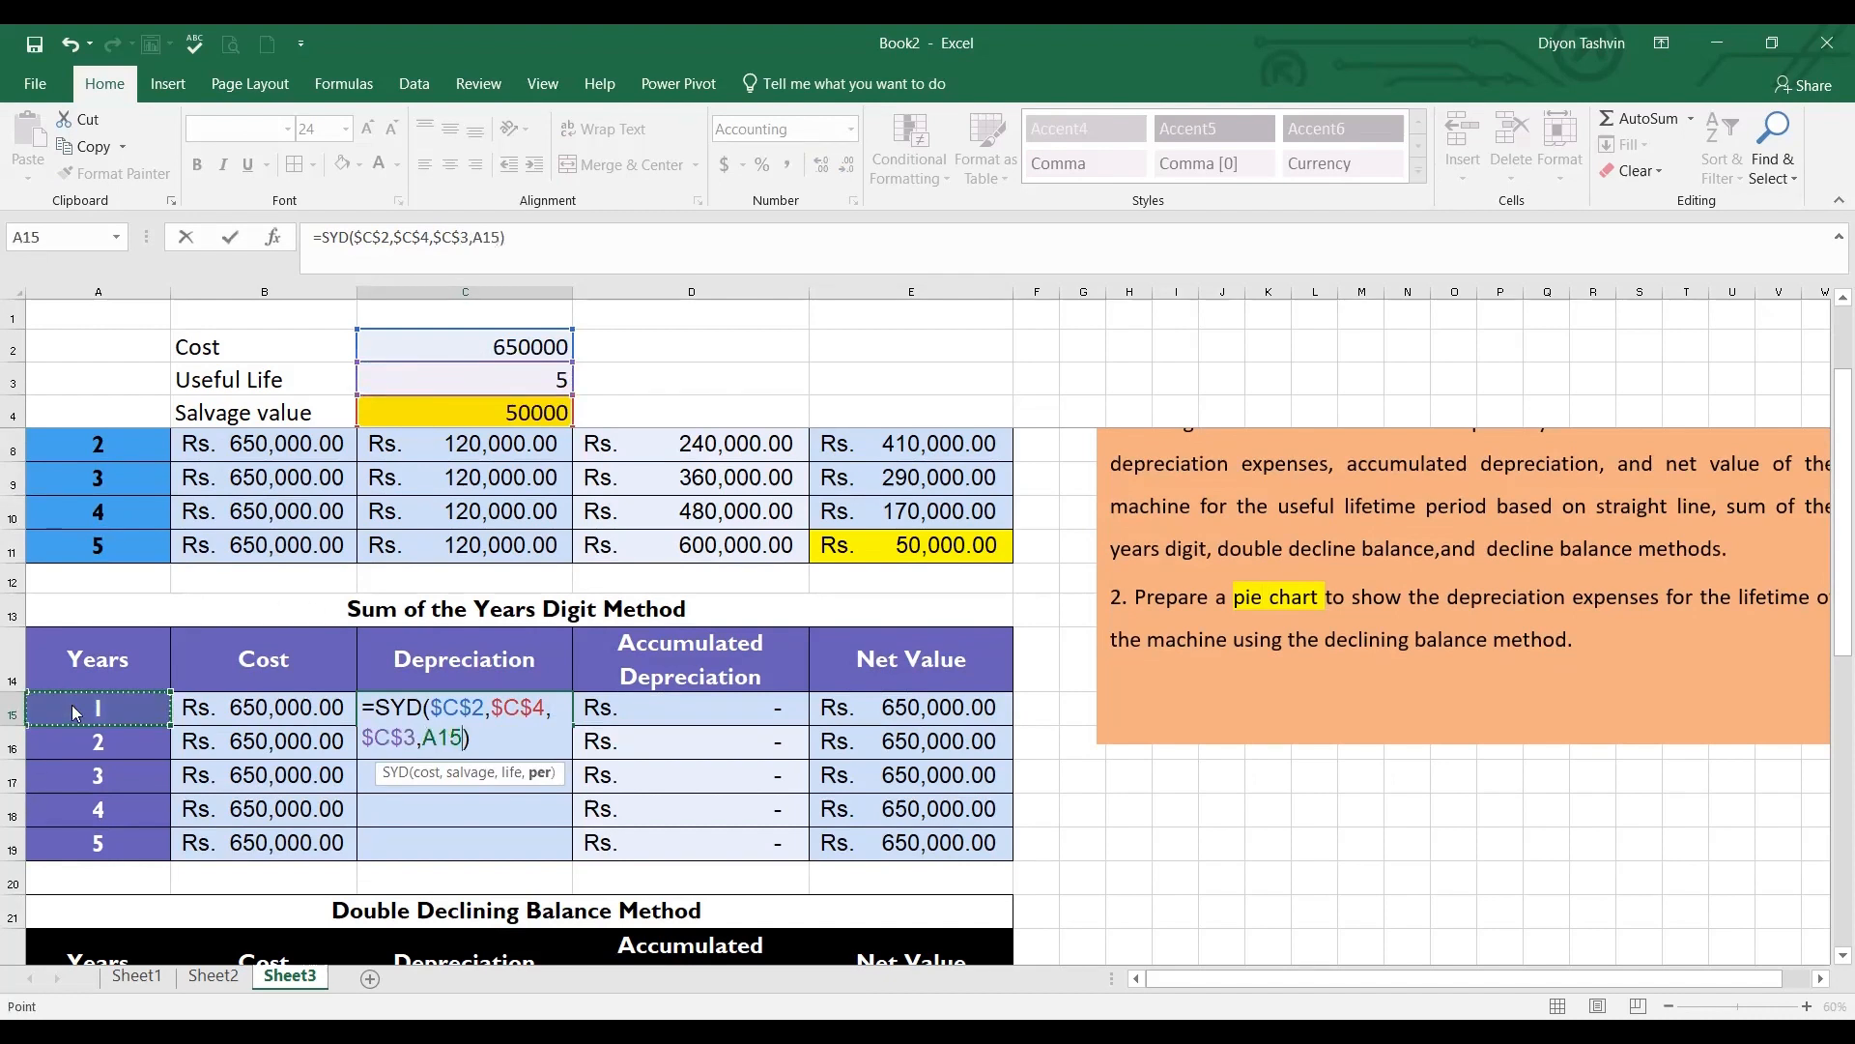
key(Return)
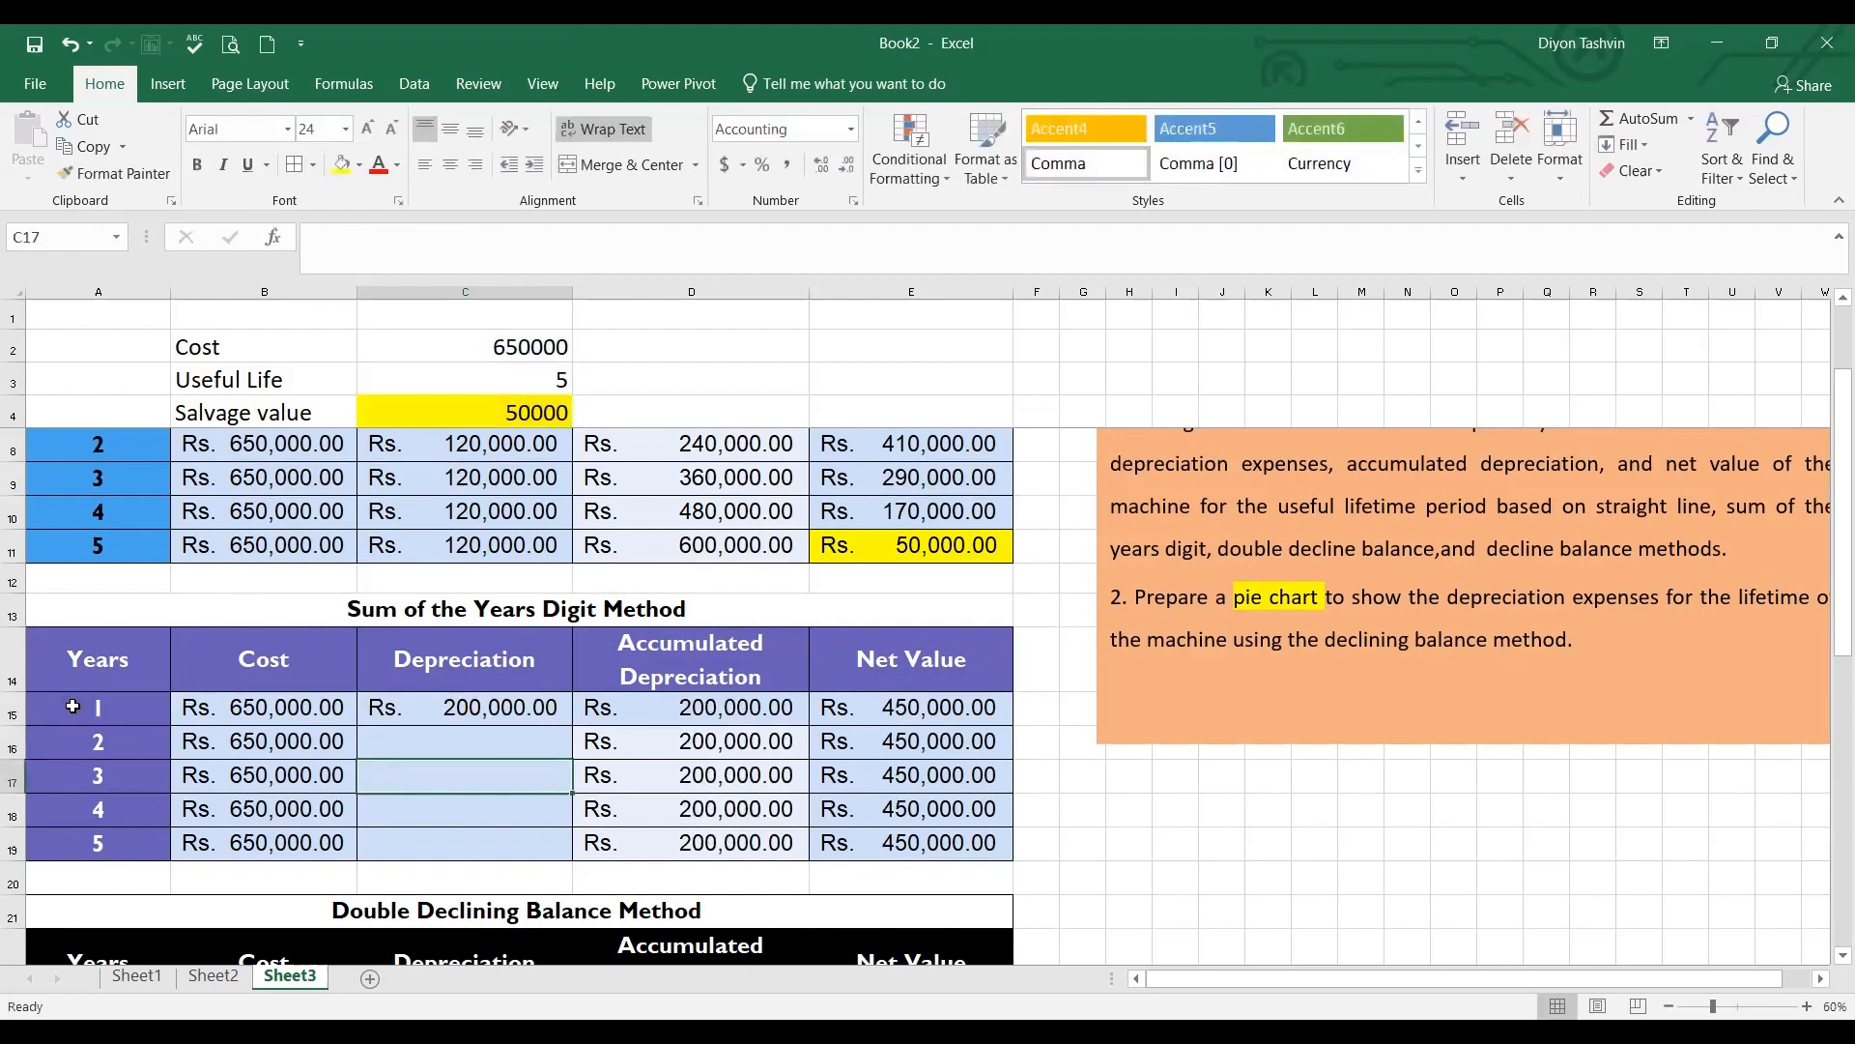
Fill the SYD formula from C15 down to C19 and highlight the year 5 net value in E19 with yellow fill
click(540, 717)
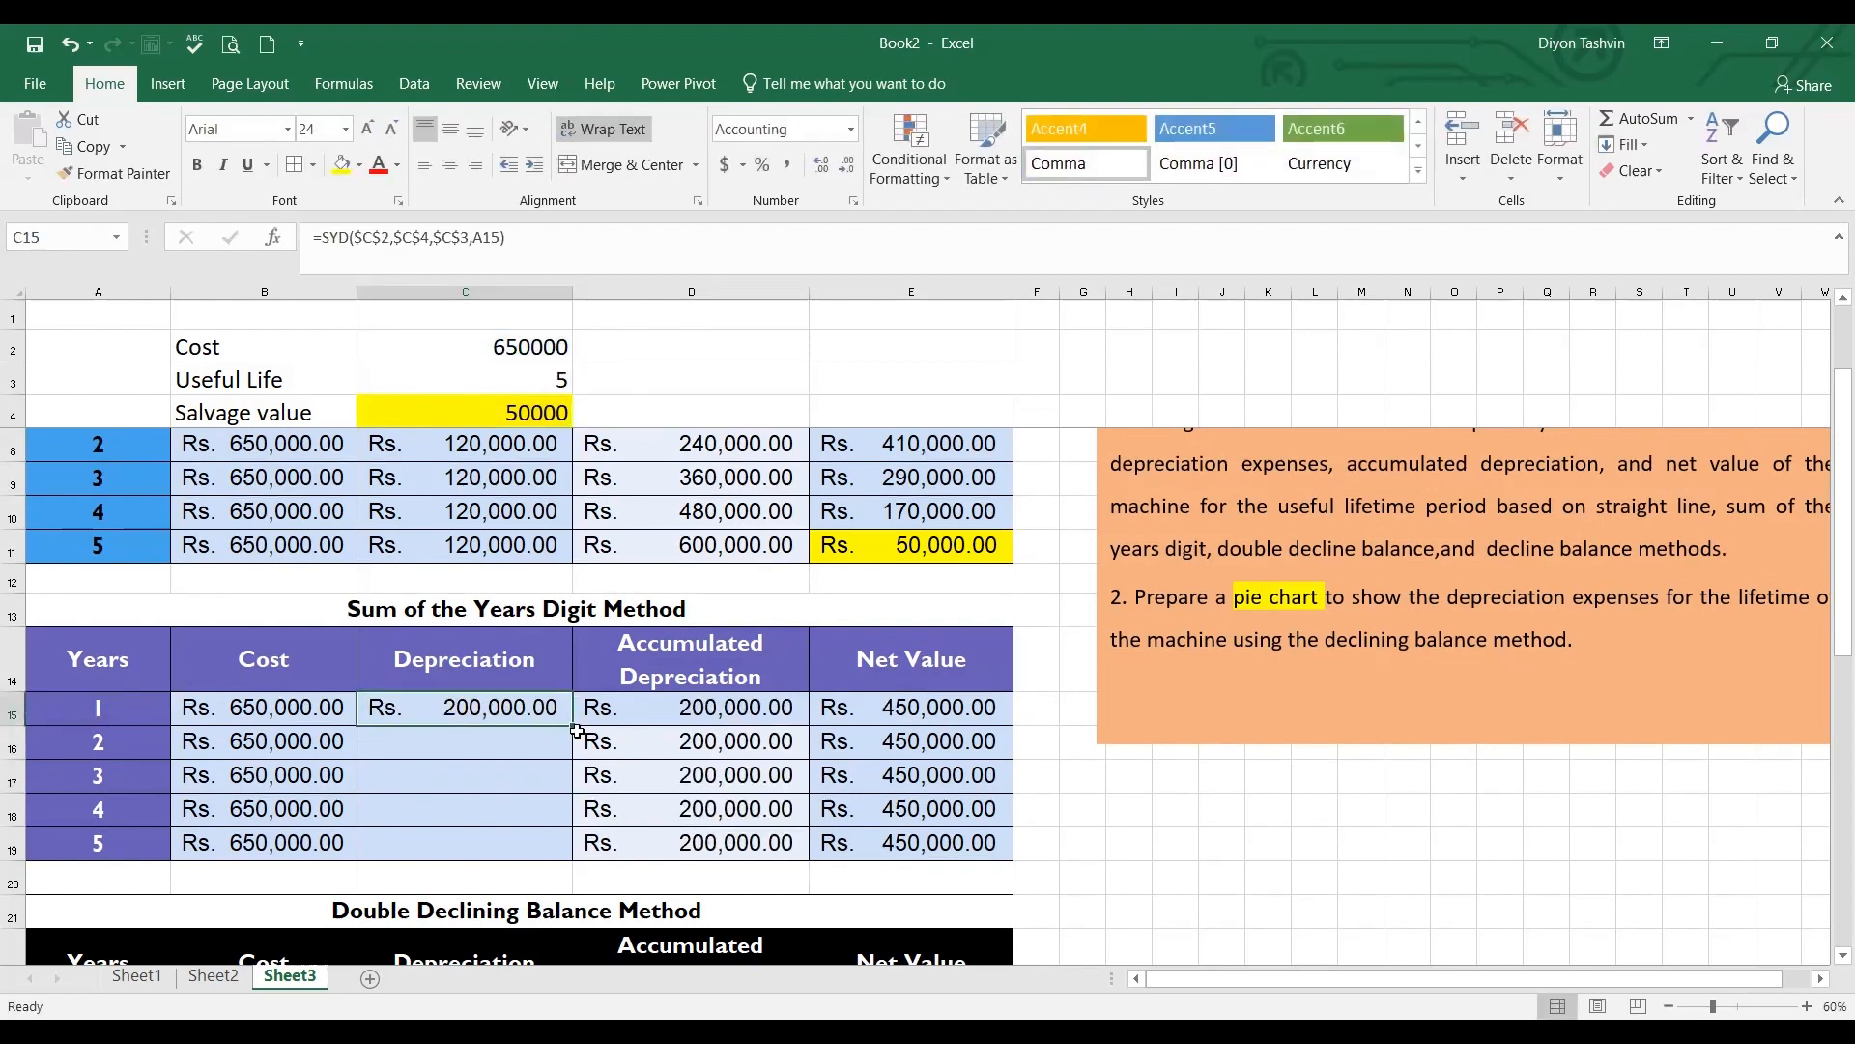
drag(571, 728, 571, 863)
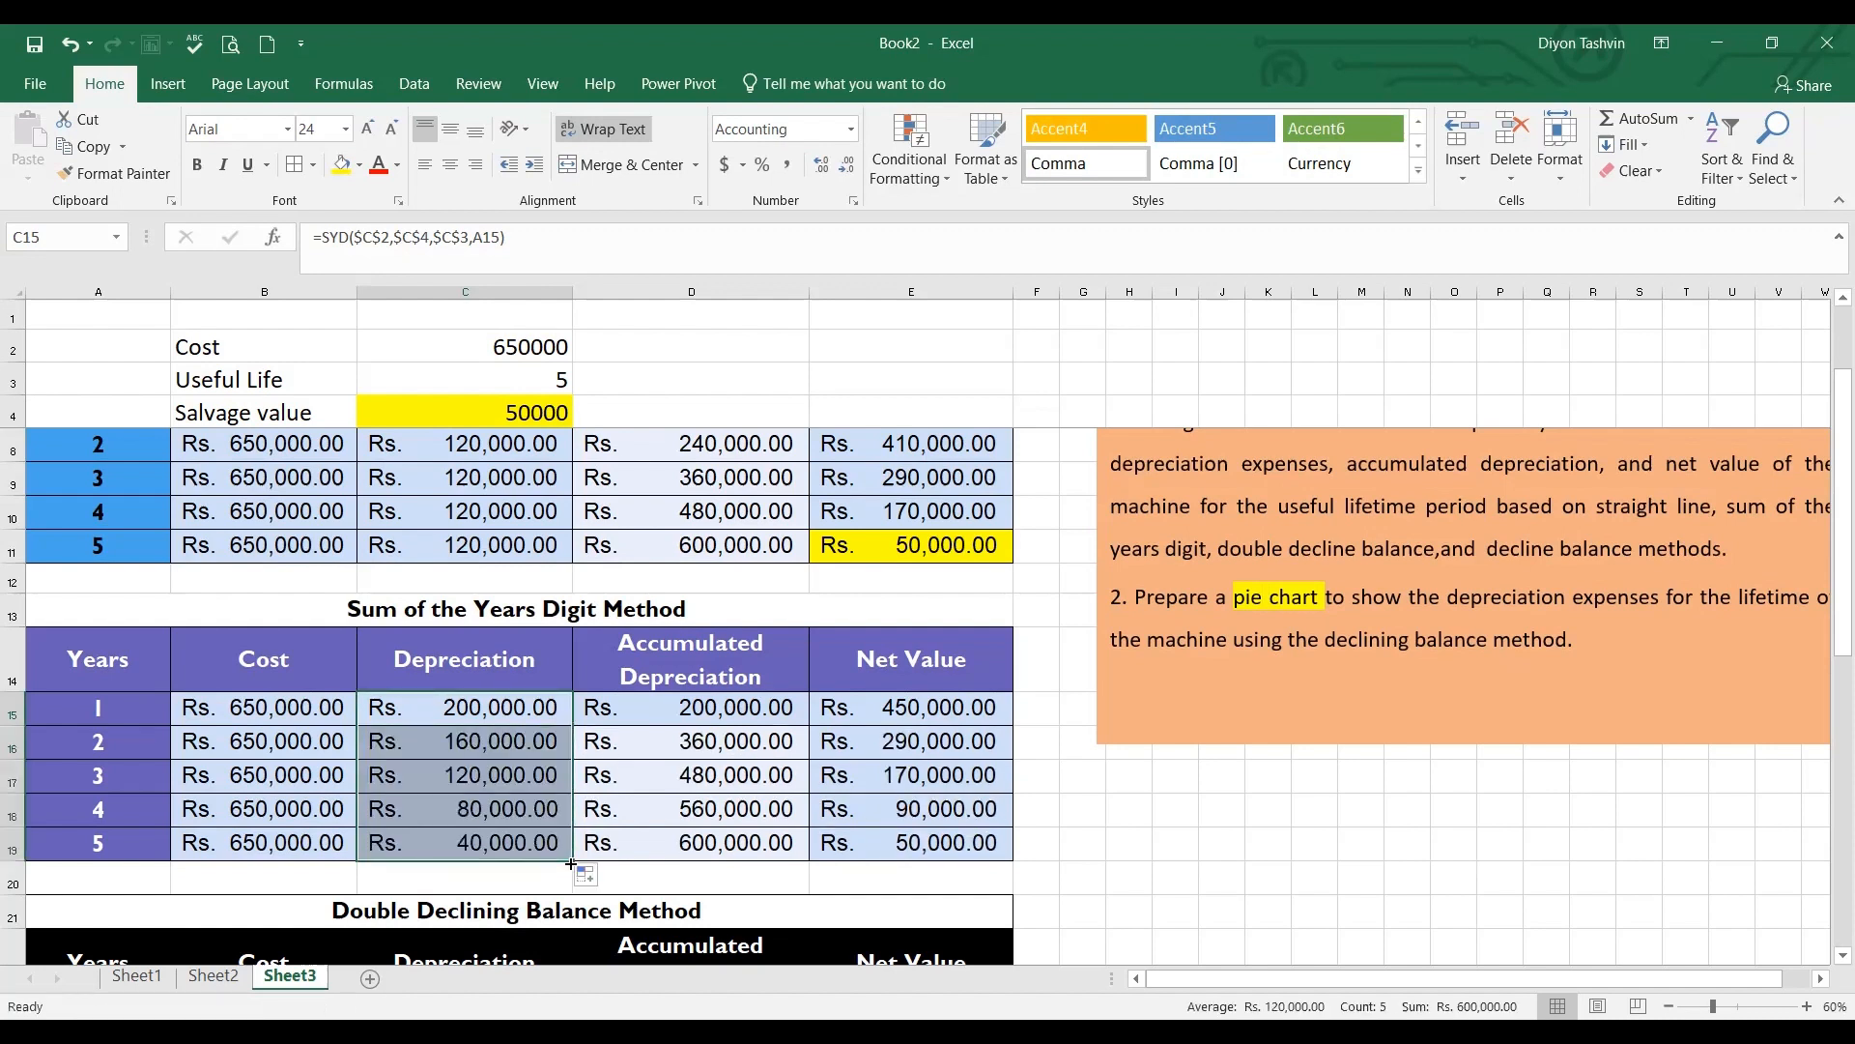
click(1000, 839)
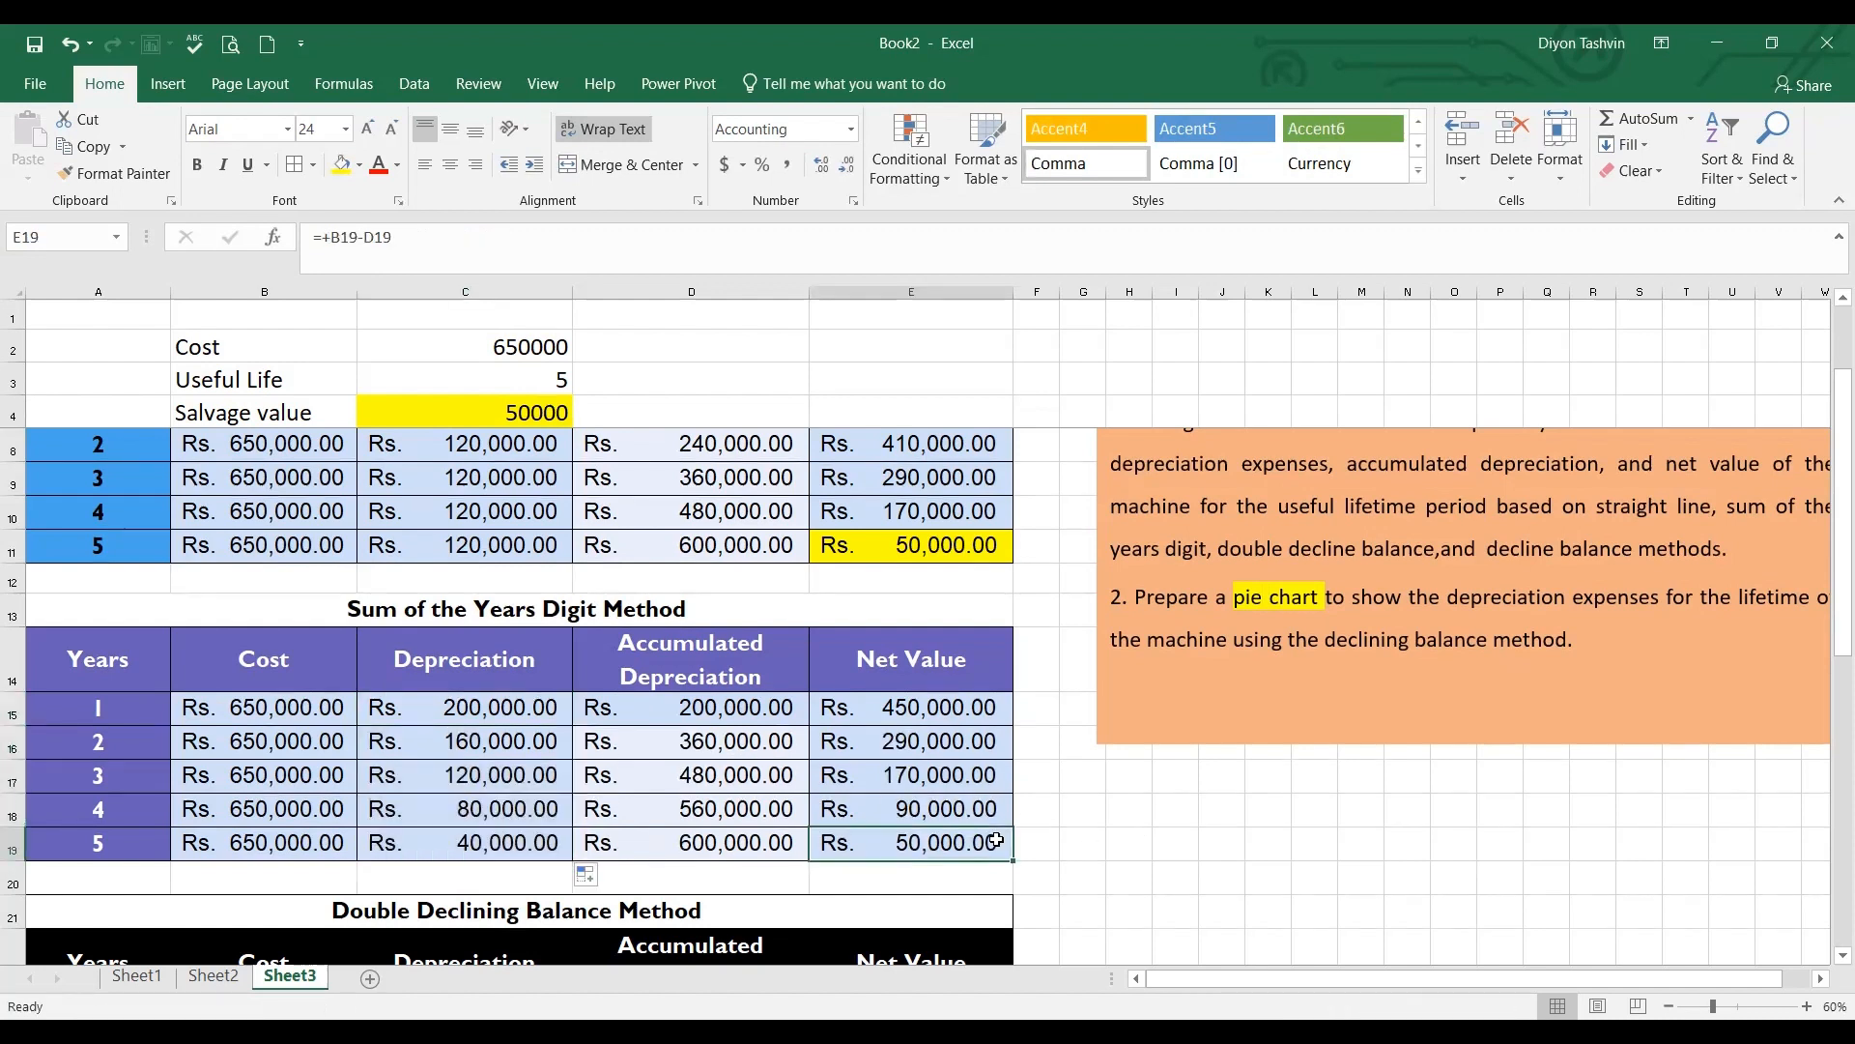
click(340, 166)
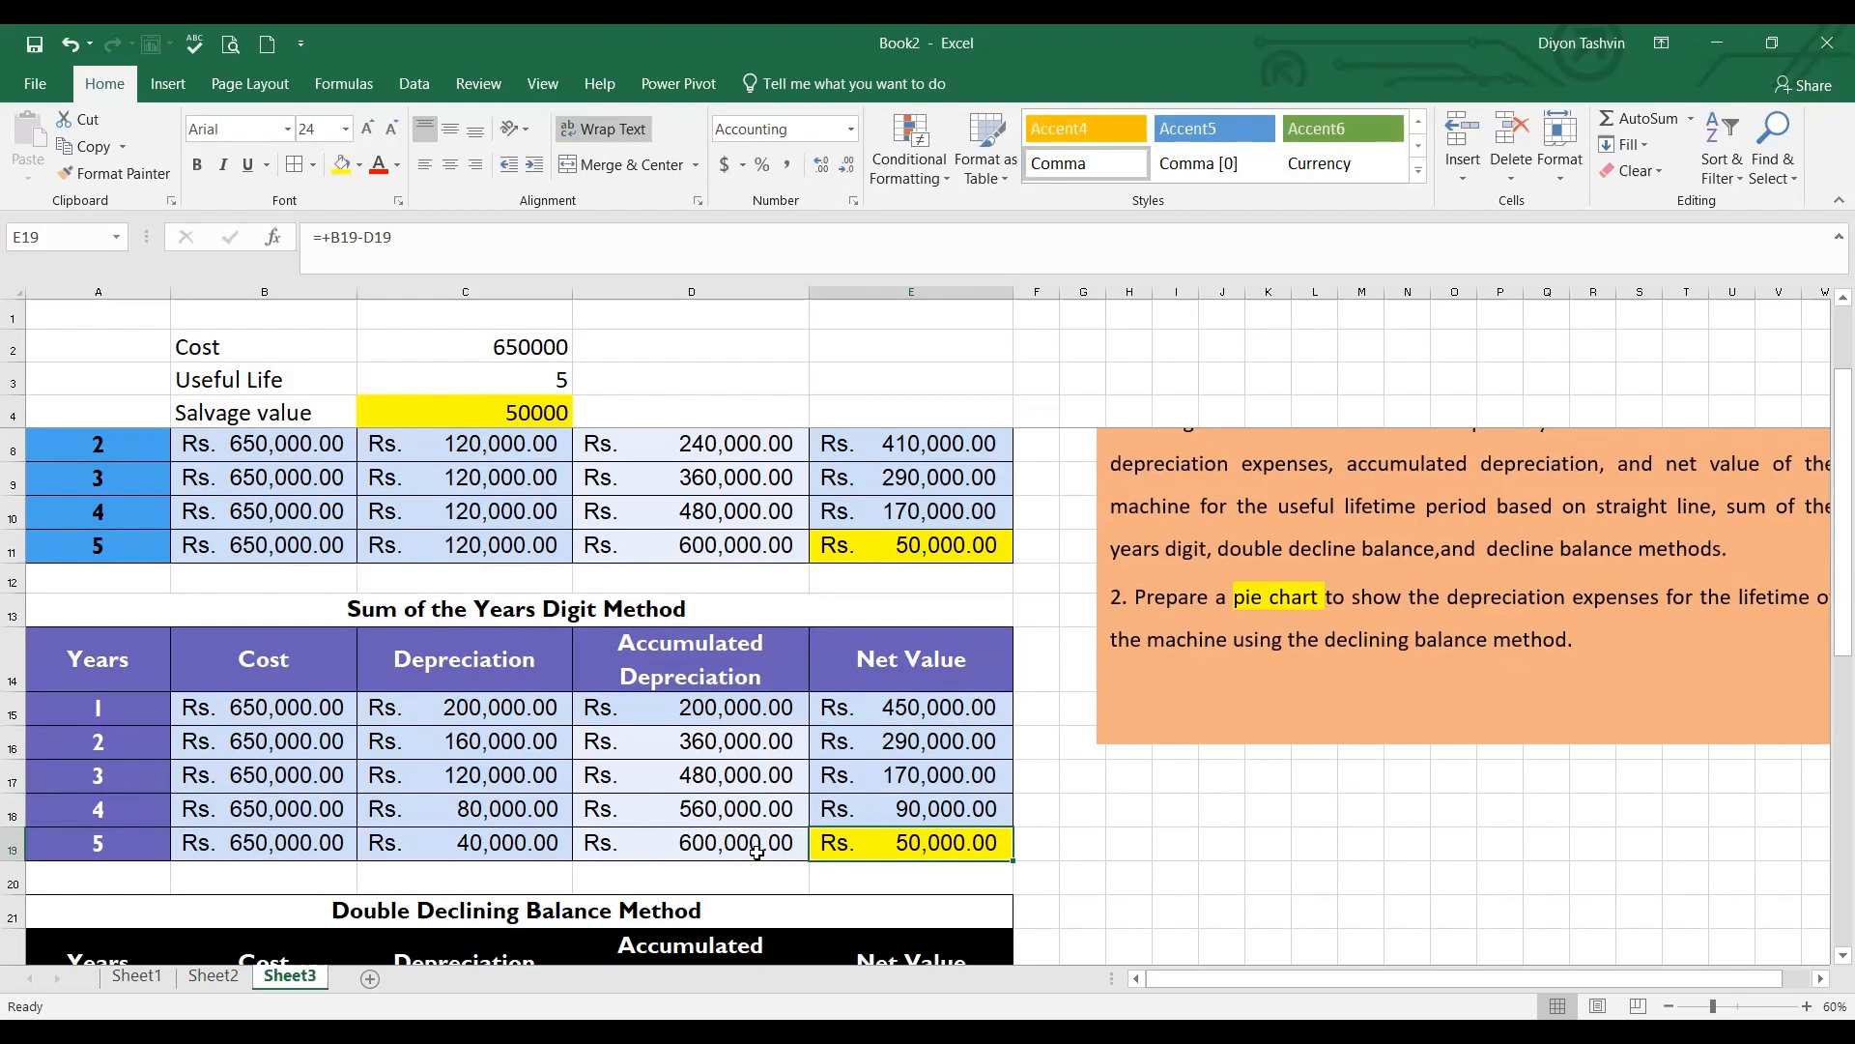
Begin a DDB formula in C23 of the Double Declining Balance table with cost C2, salvage C4 and life C3
drag(1828, 630, 1827, 779)
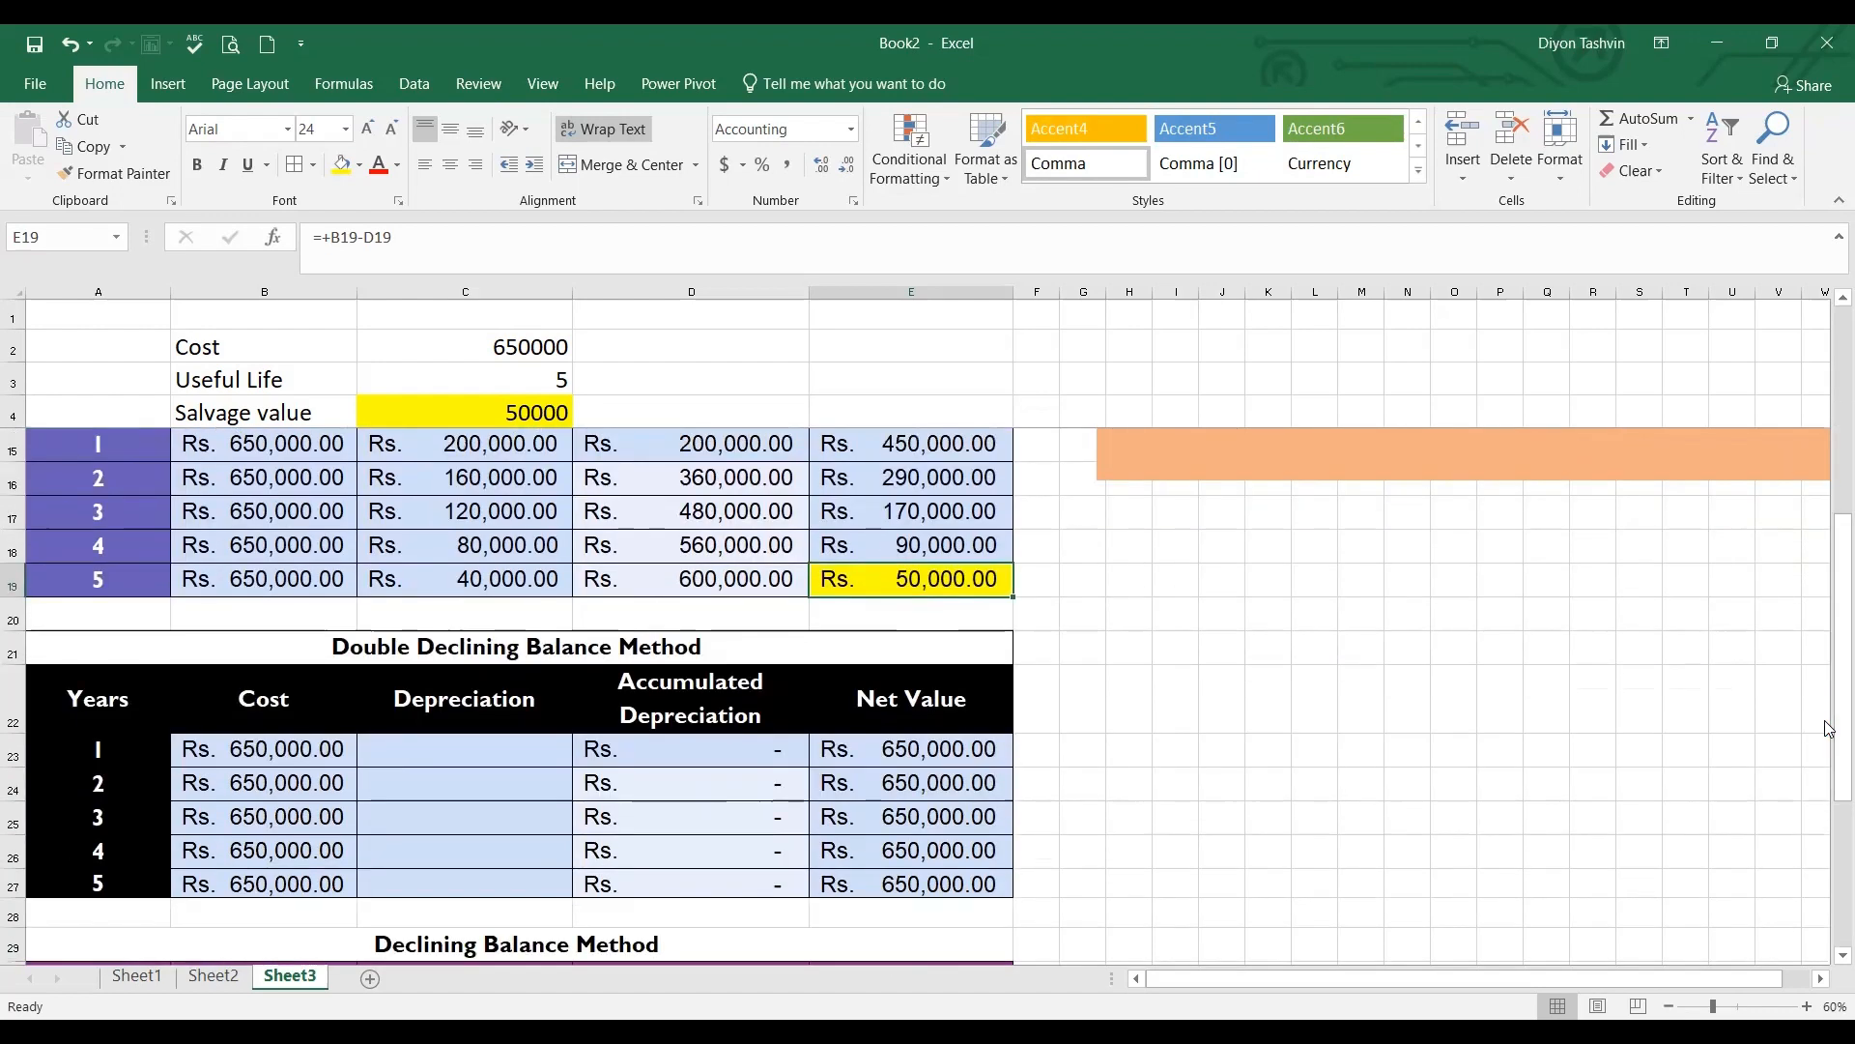
click(516, 755)
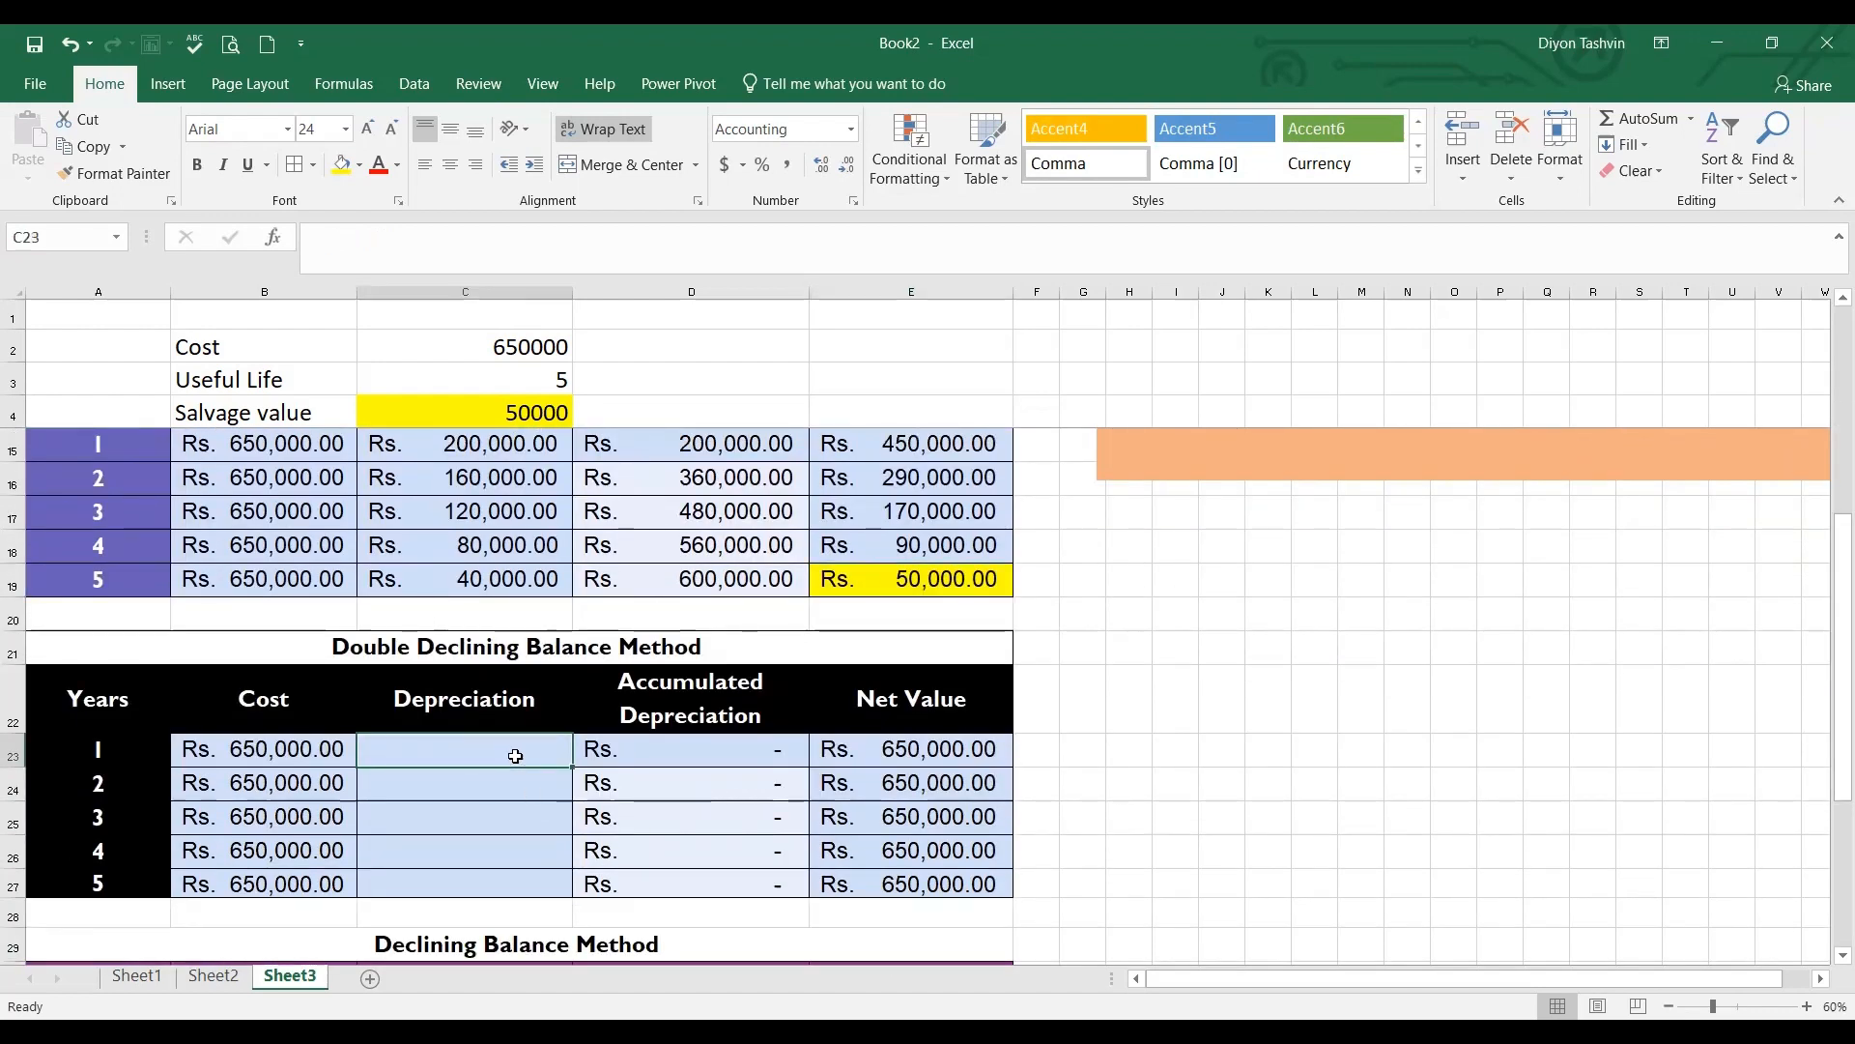
text(=)
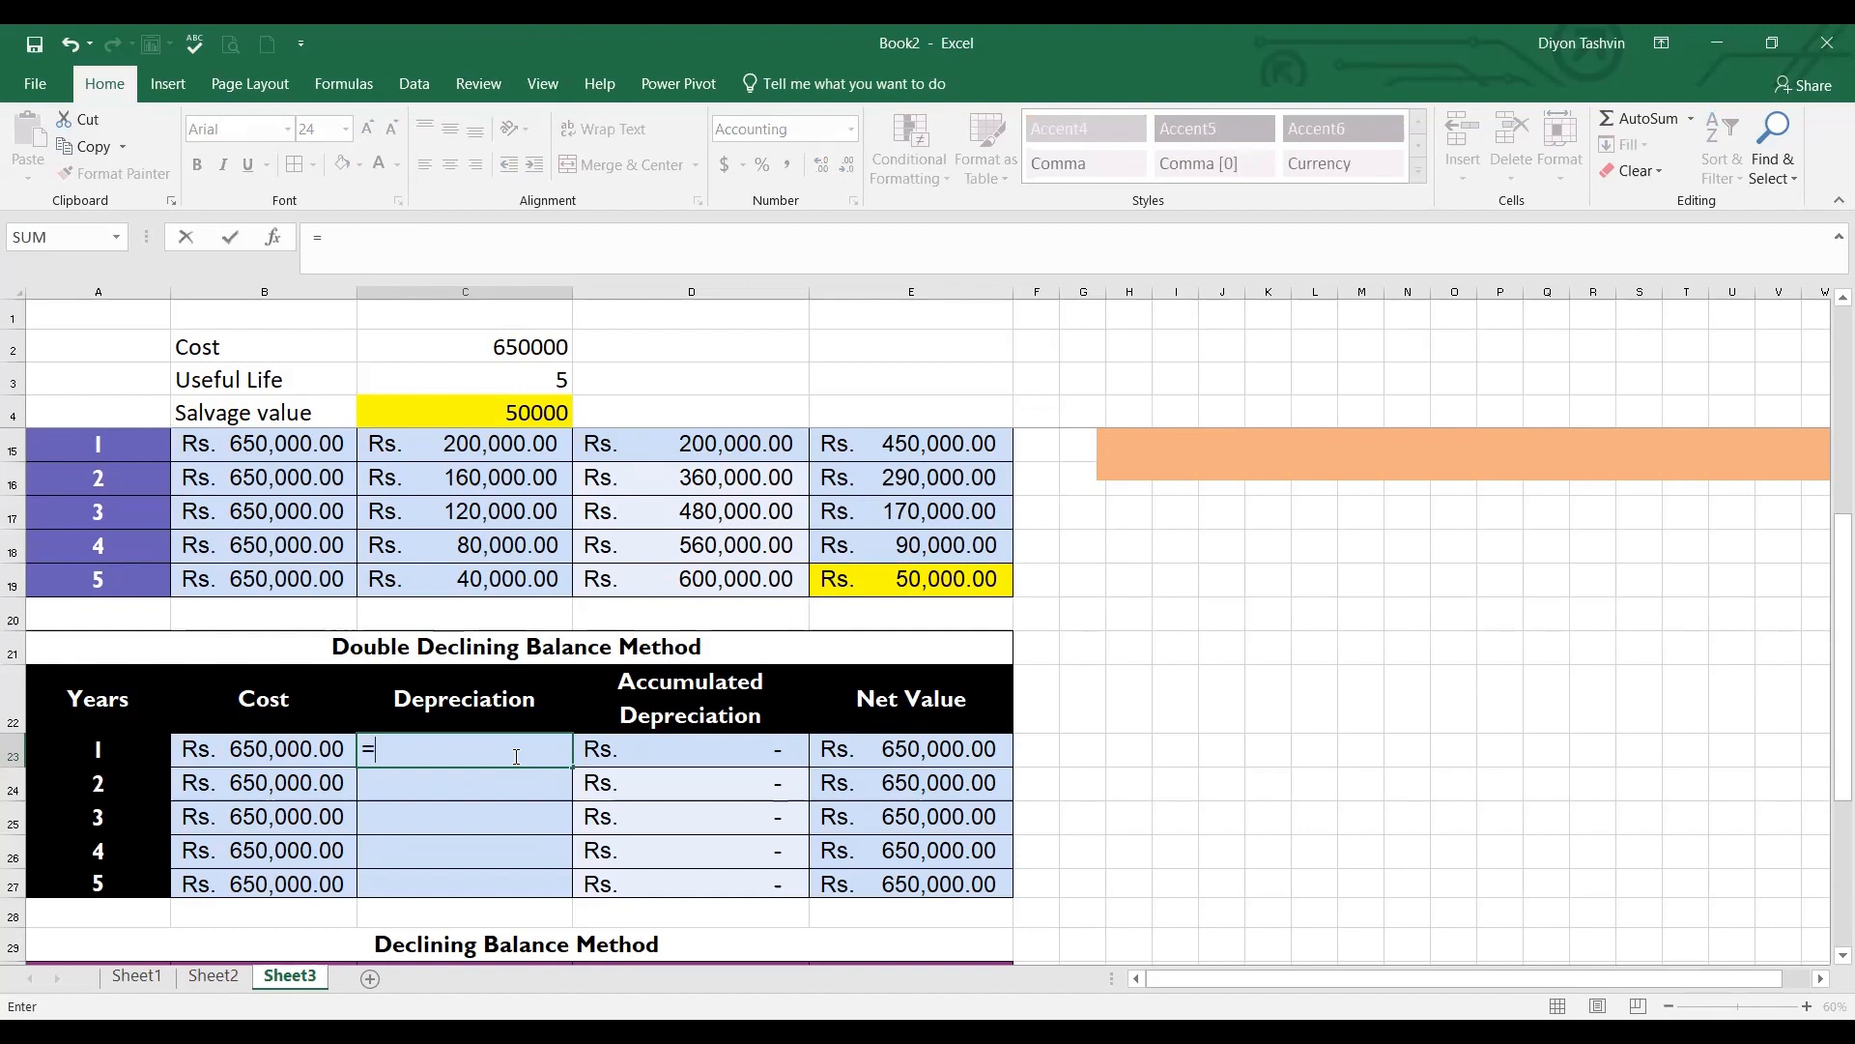
text(DDB)
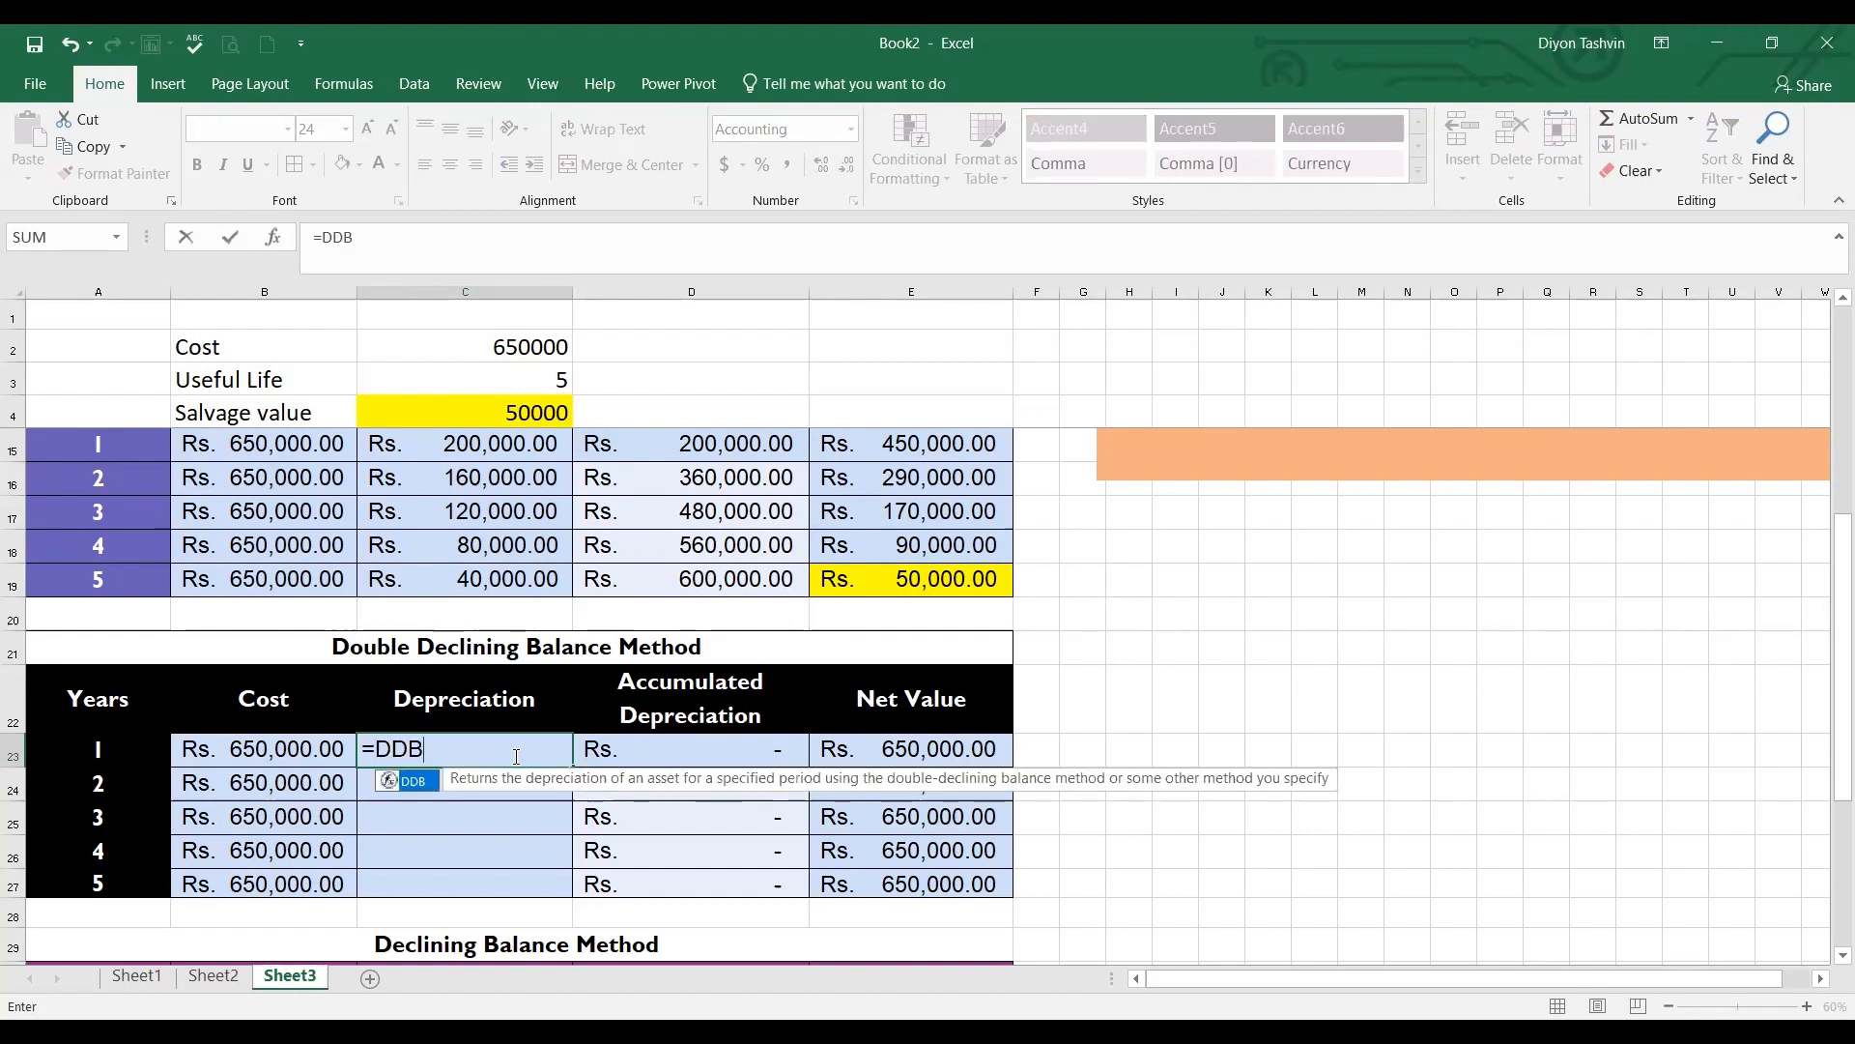
text(()
click(519, 340)
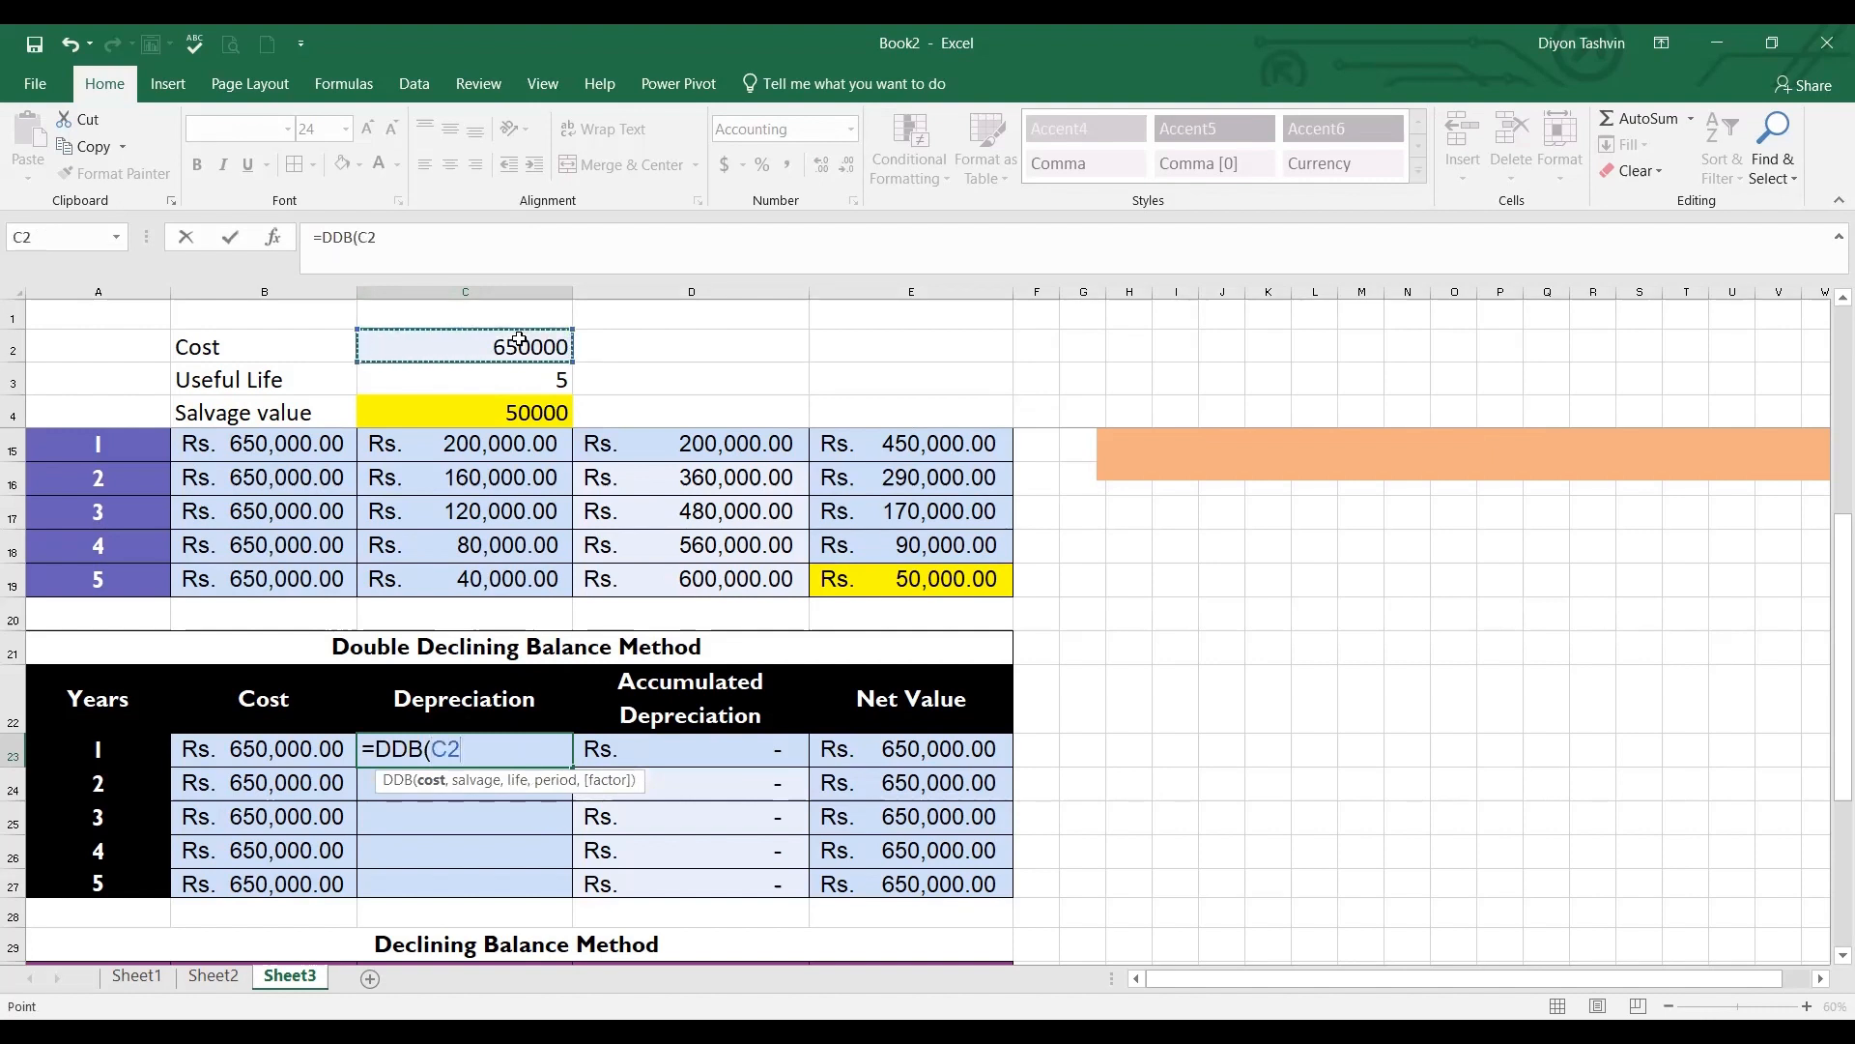
text(,)
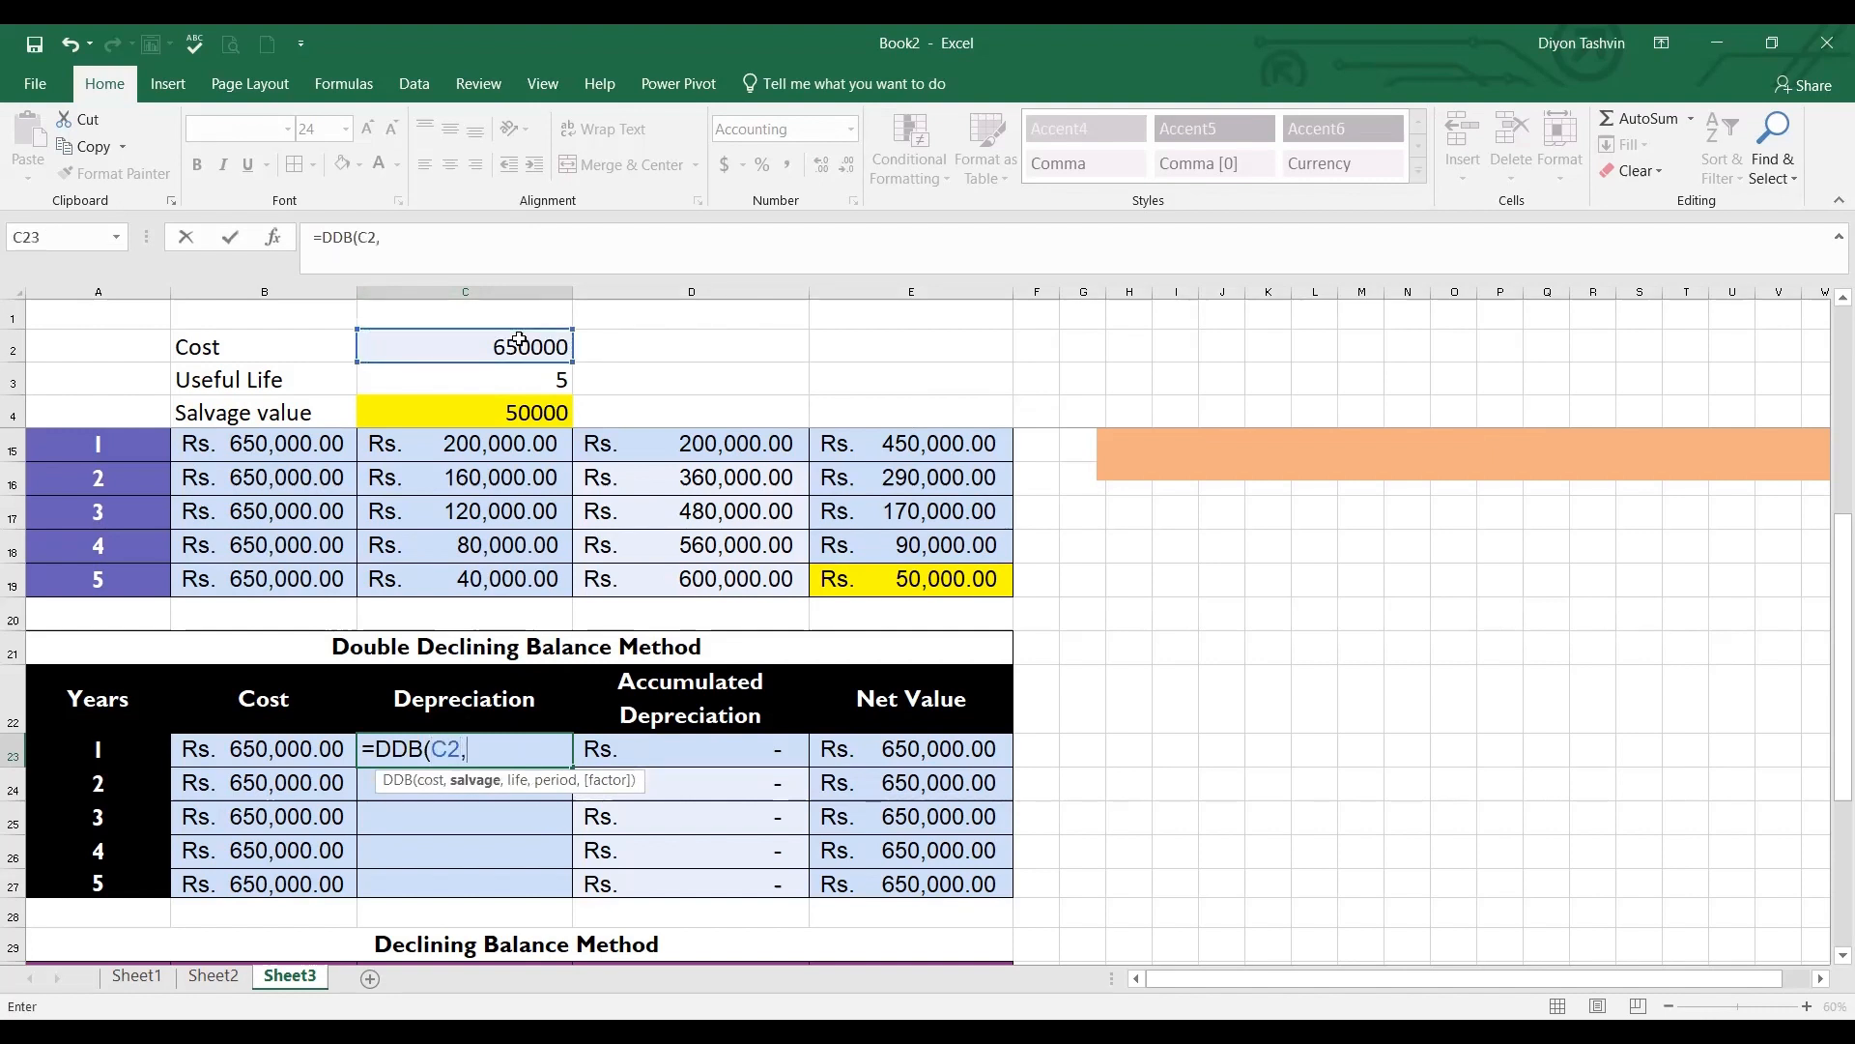
click(519, 412)
text(,)
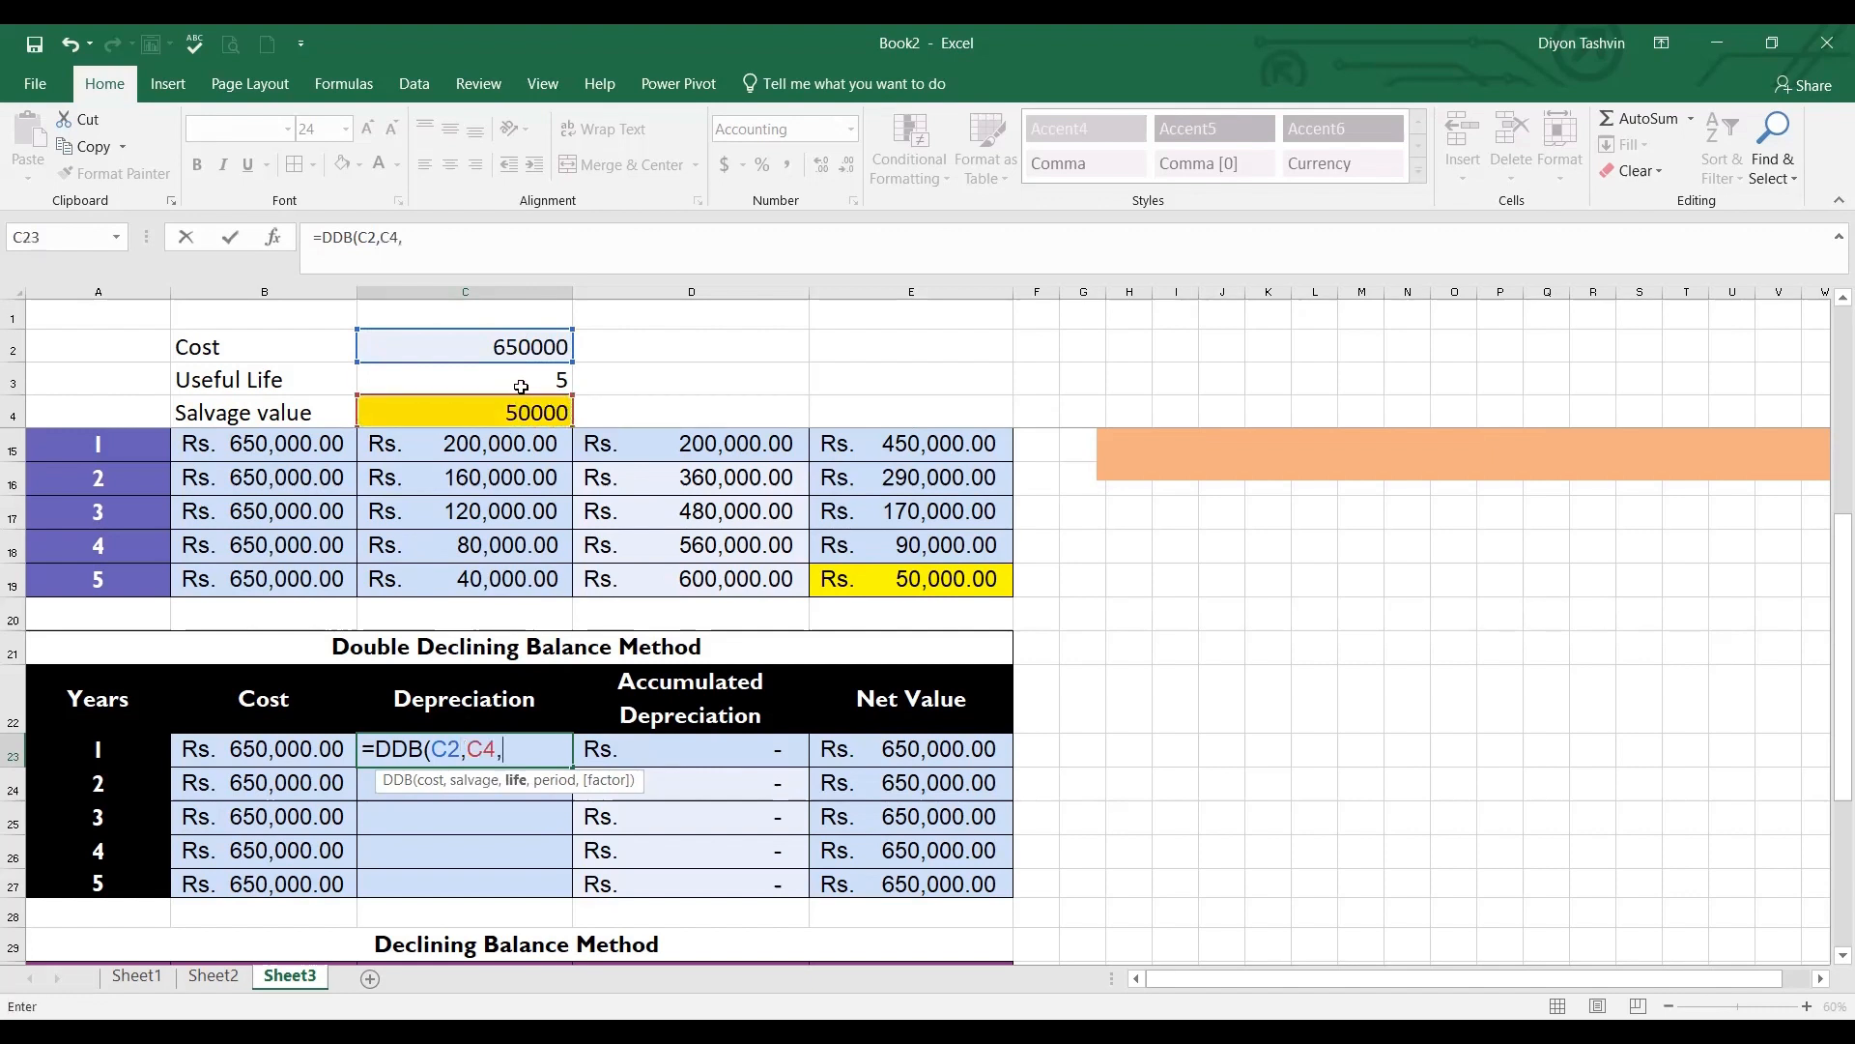
click(520, 385)
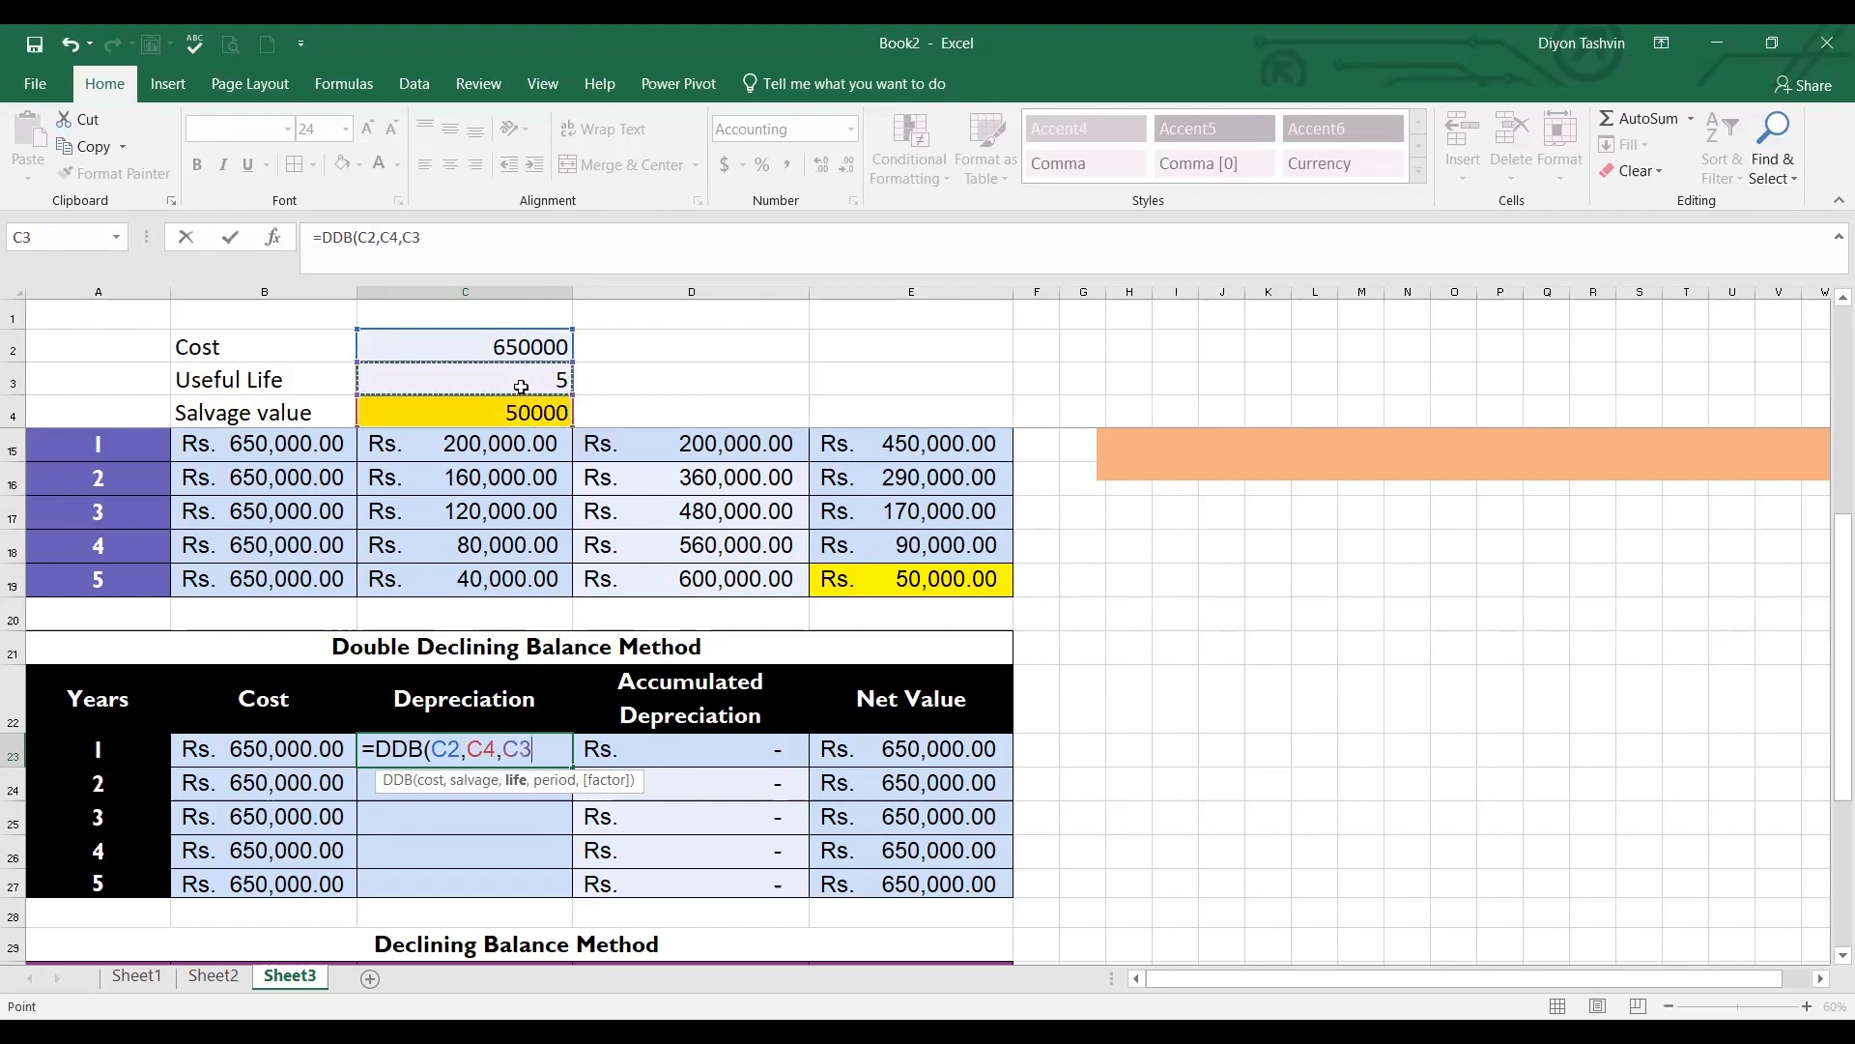
text(,)
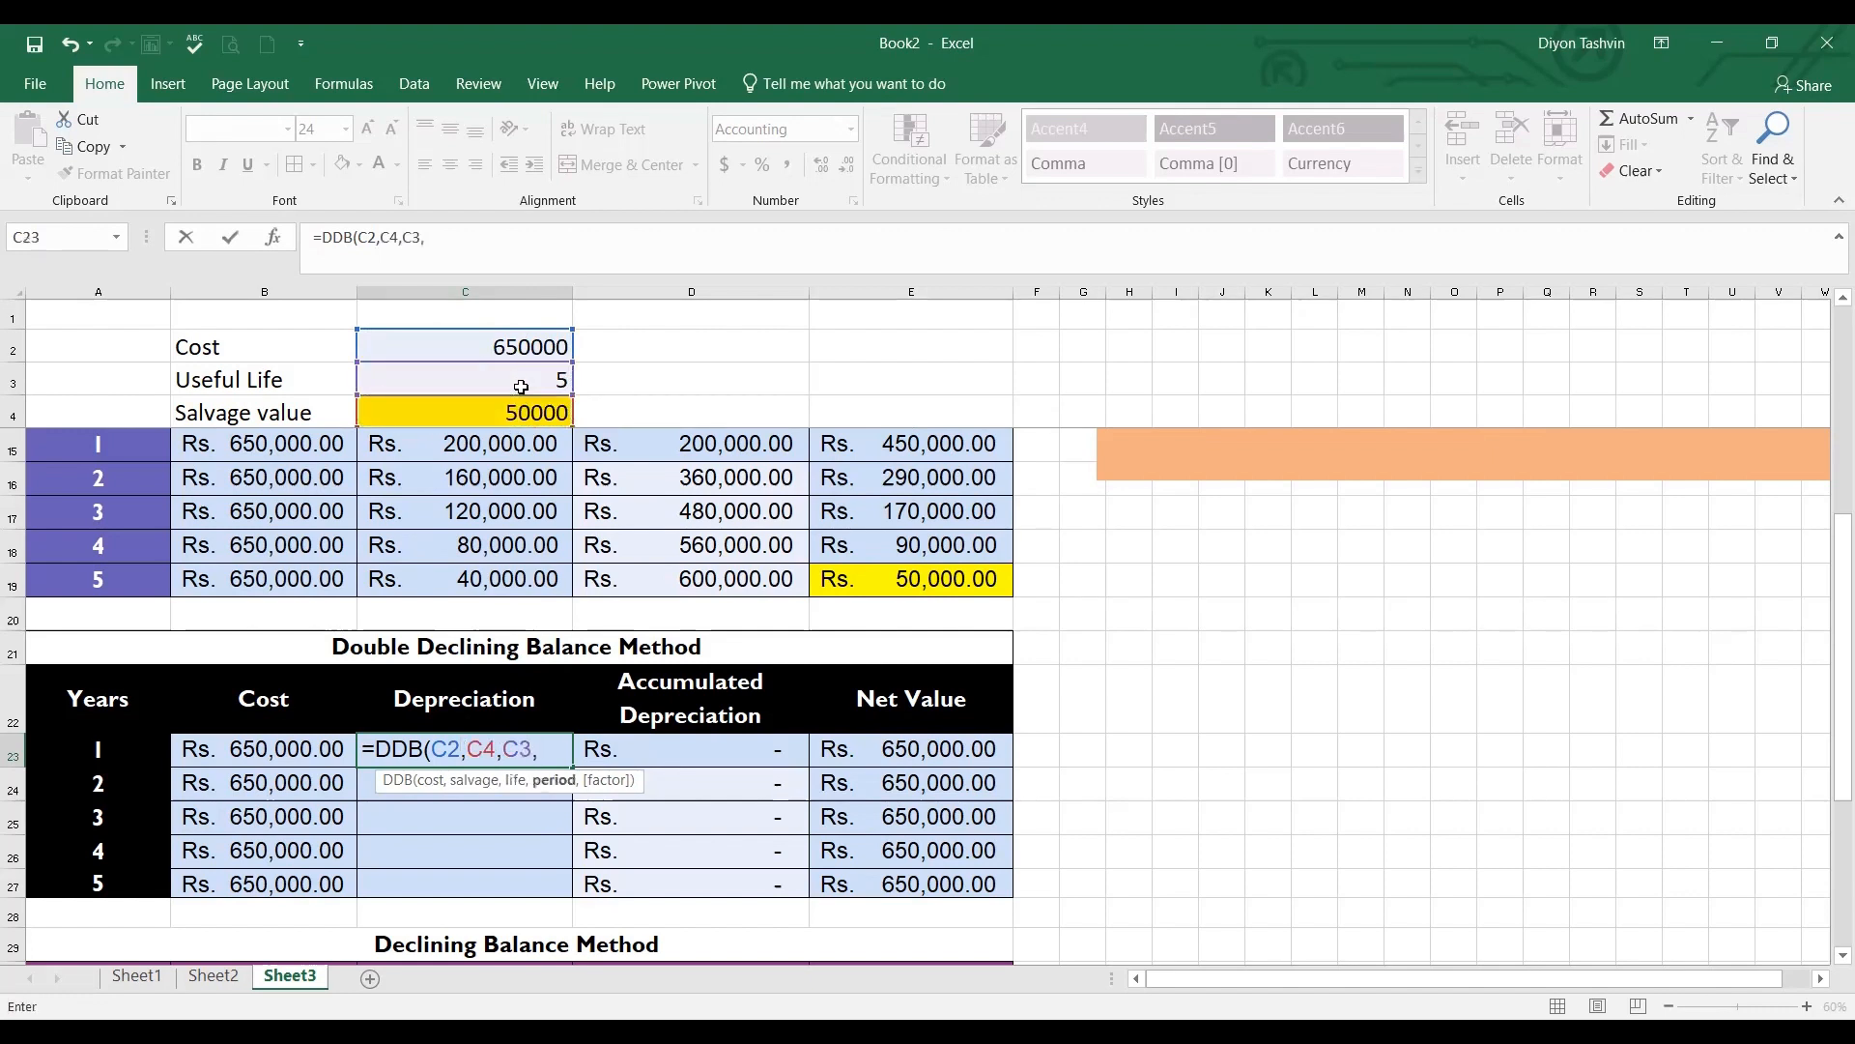
Make the cost, salvage and life references in the C23 DDB formula absolute as $C$2, $C$4 and $C$3
click(449, 755)
key(F4)
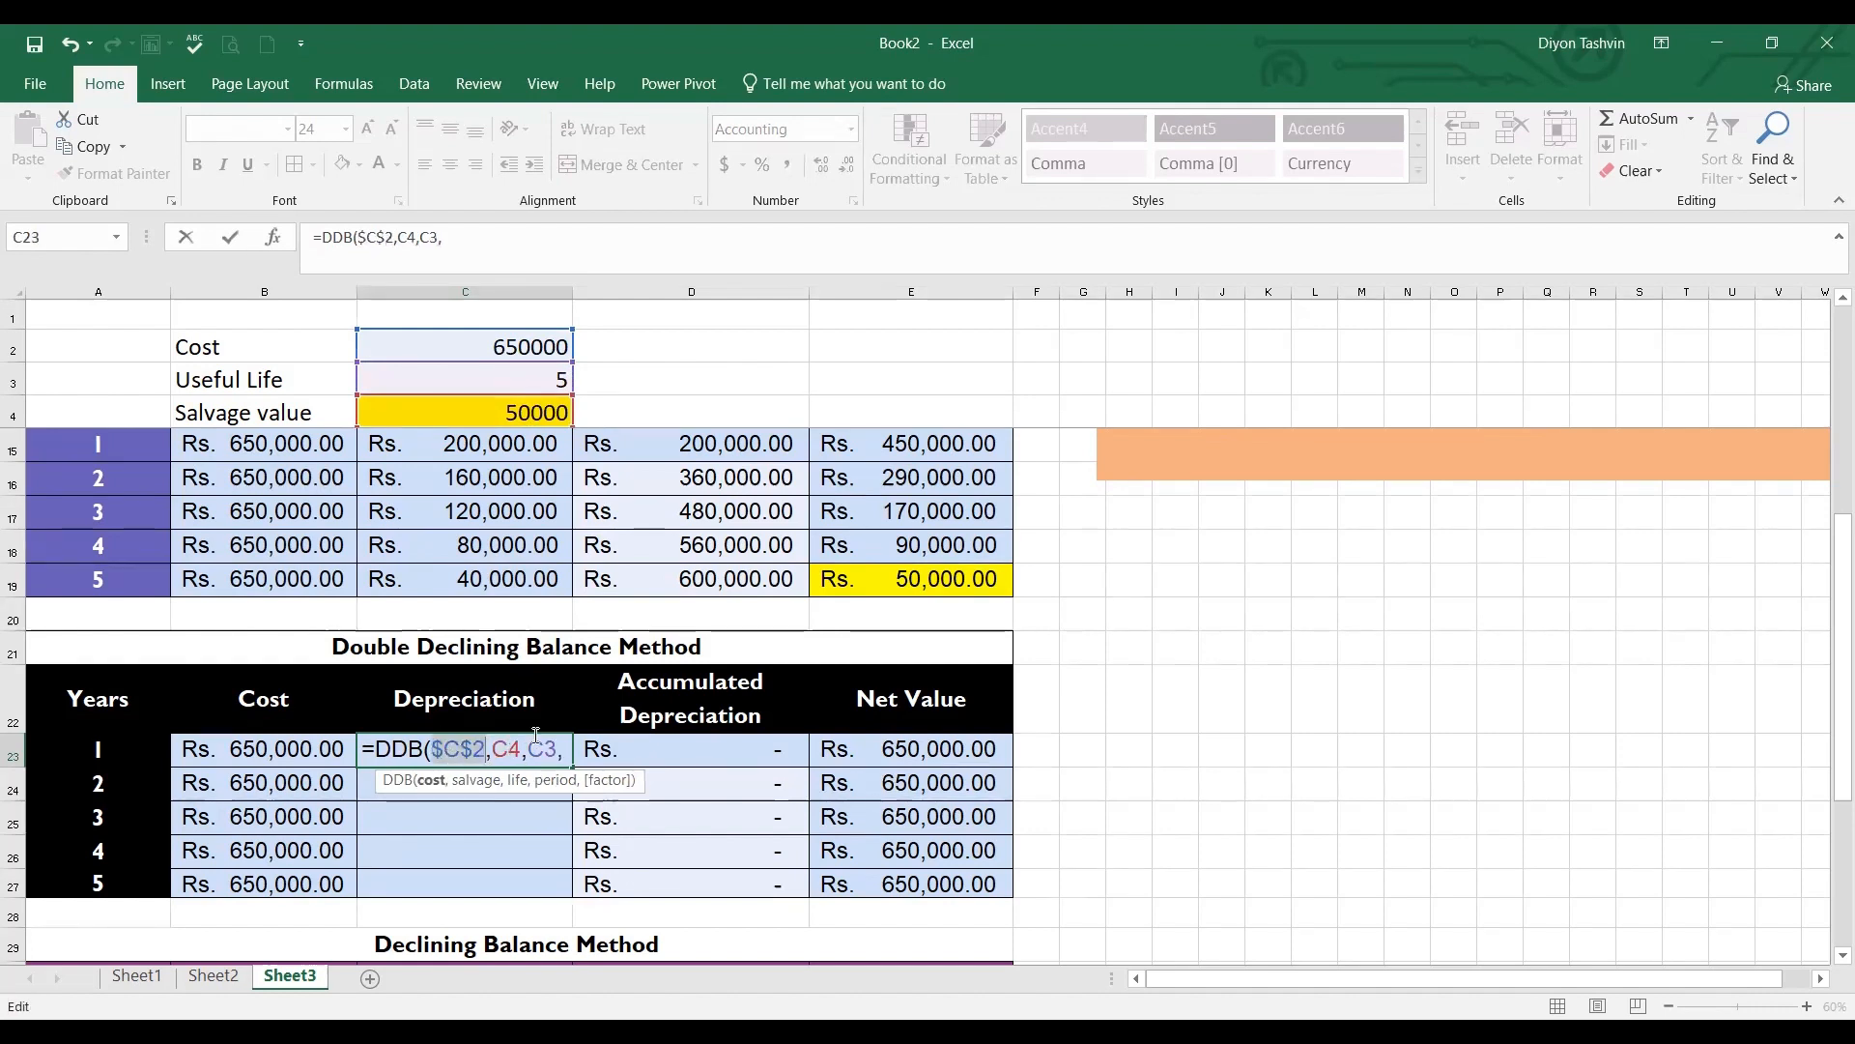
click(513, 750)
key(F4)
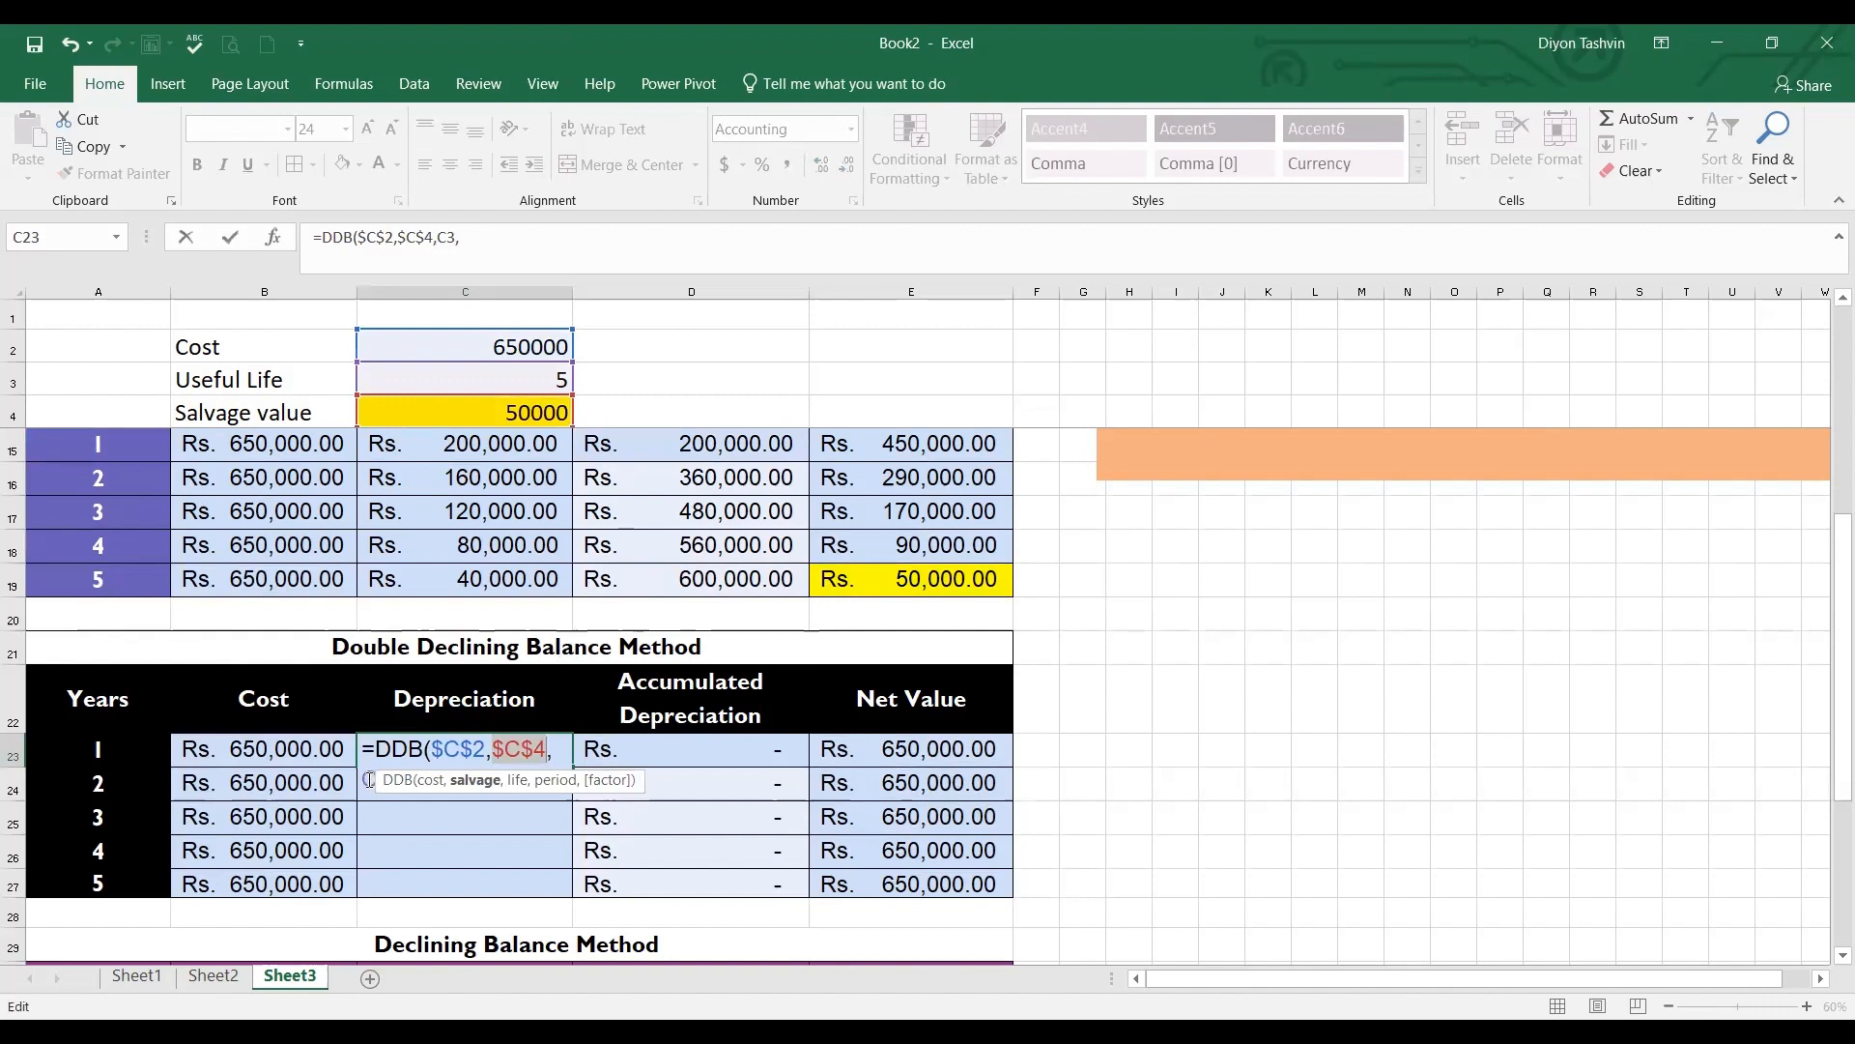
click(437, 794)
key(F4)
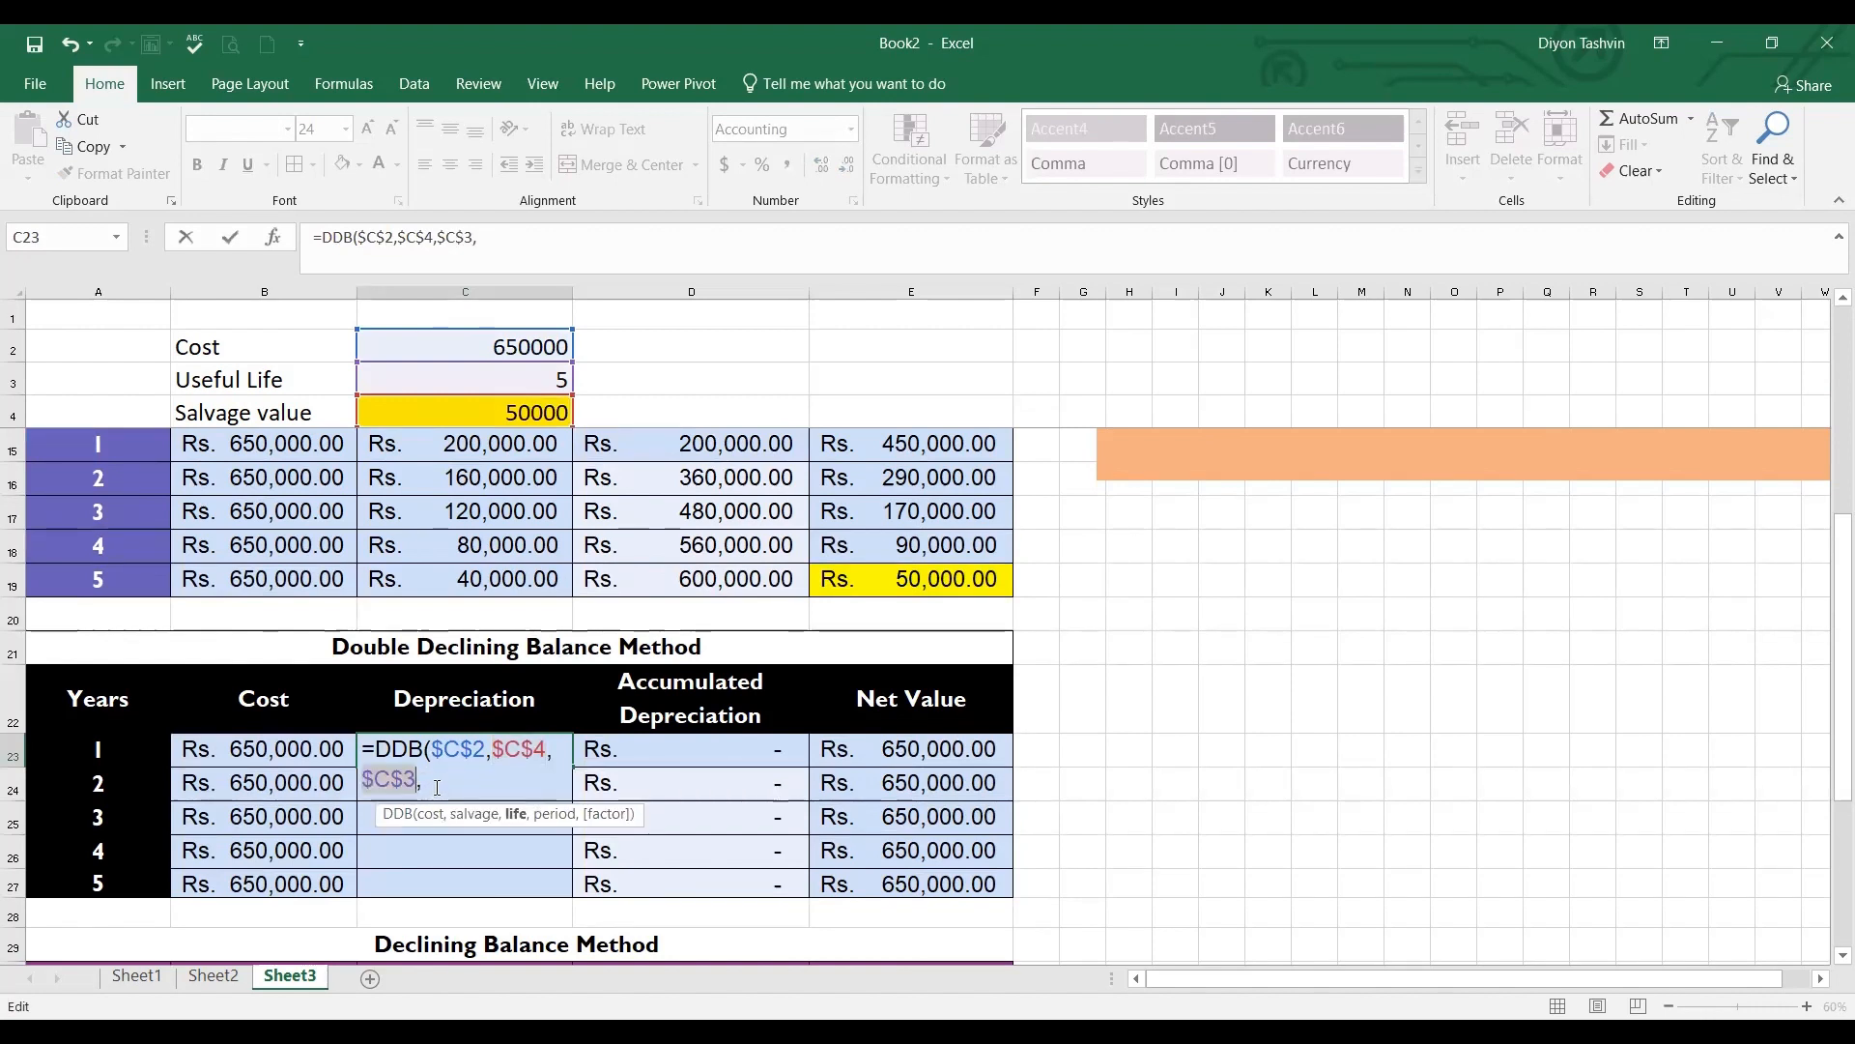
Complete the C23 formula with period A23 and factor 2 as =DDB($C$2,$C$4,$C$3,A23,2)
click(97, 750)
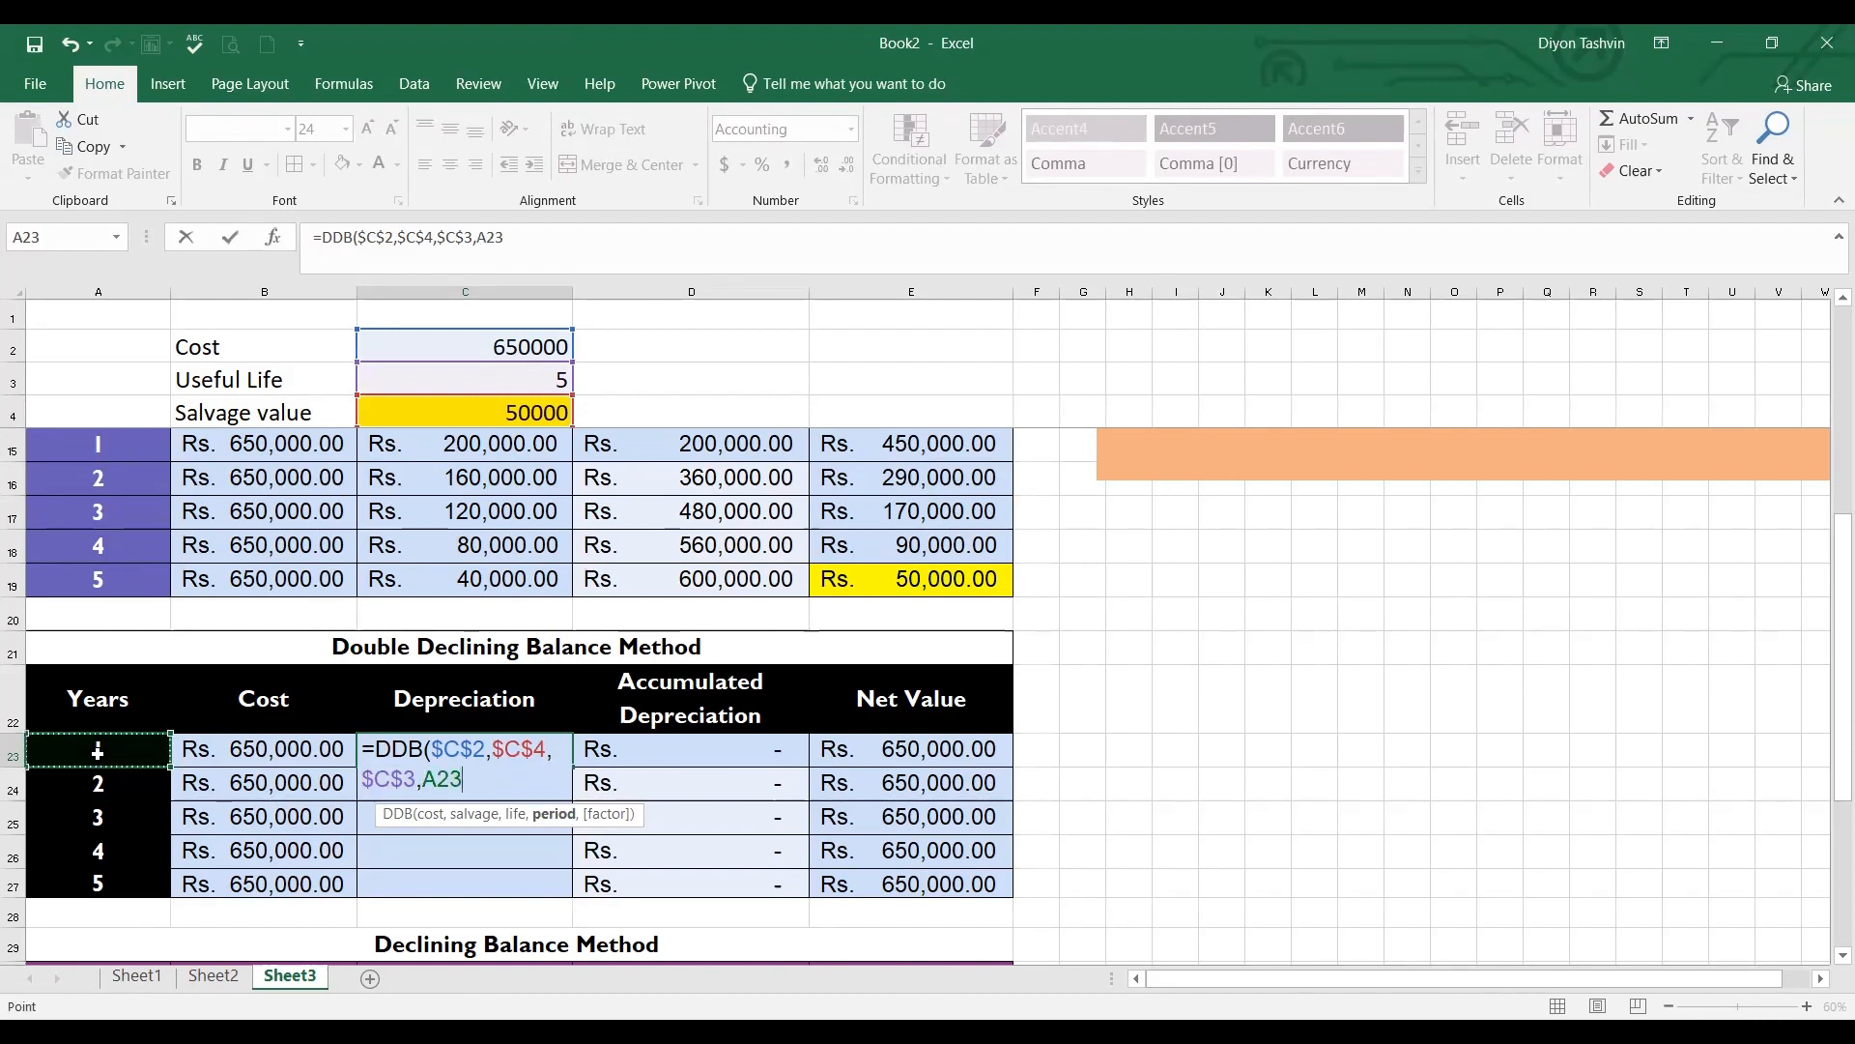
text(,)
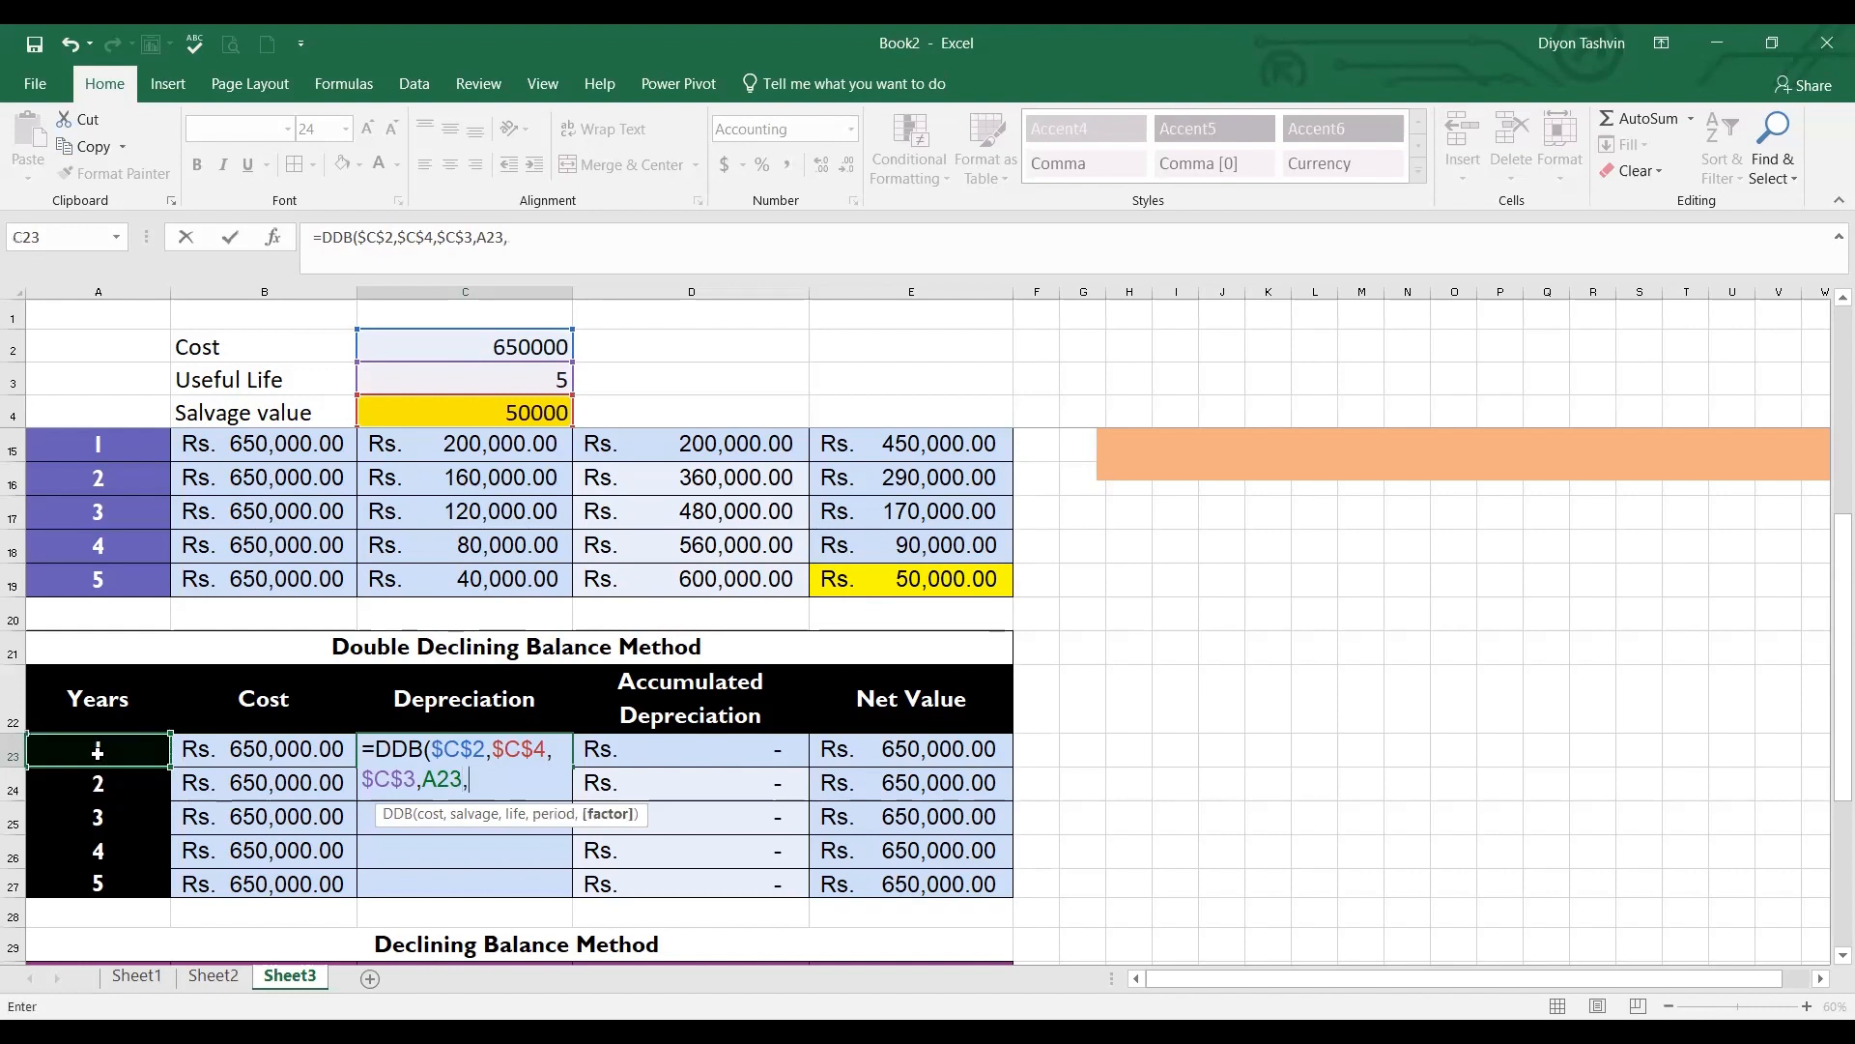
text(2))
key(Return)
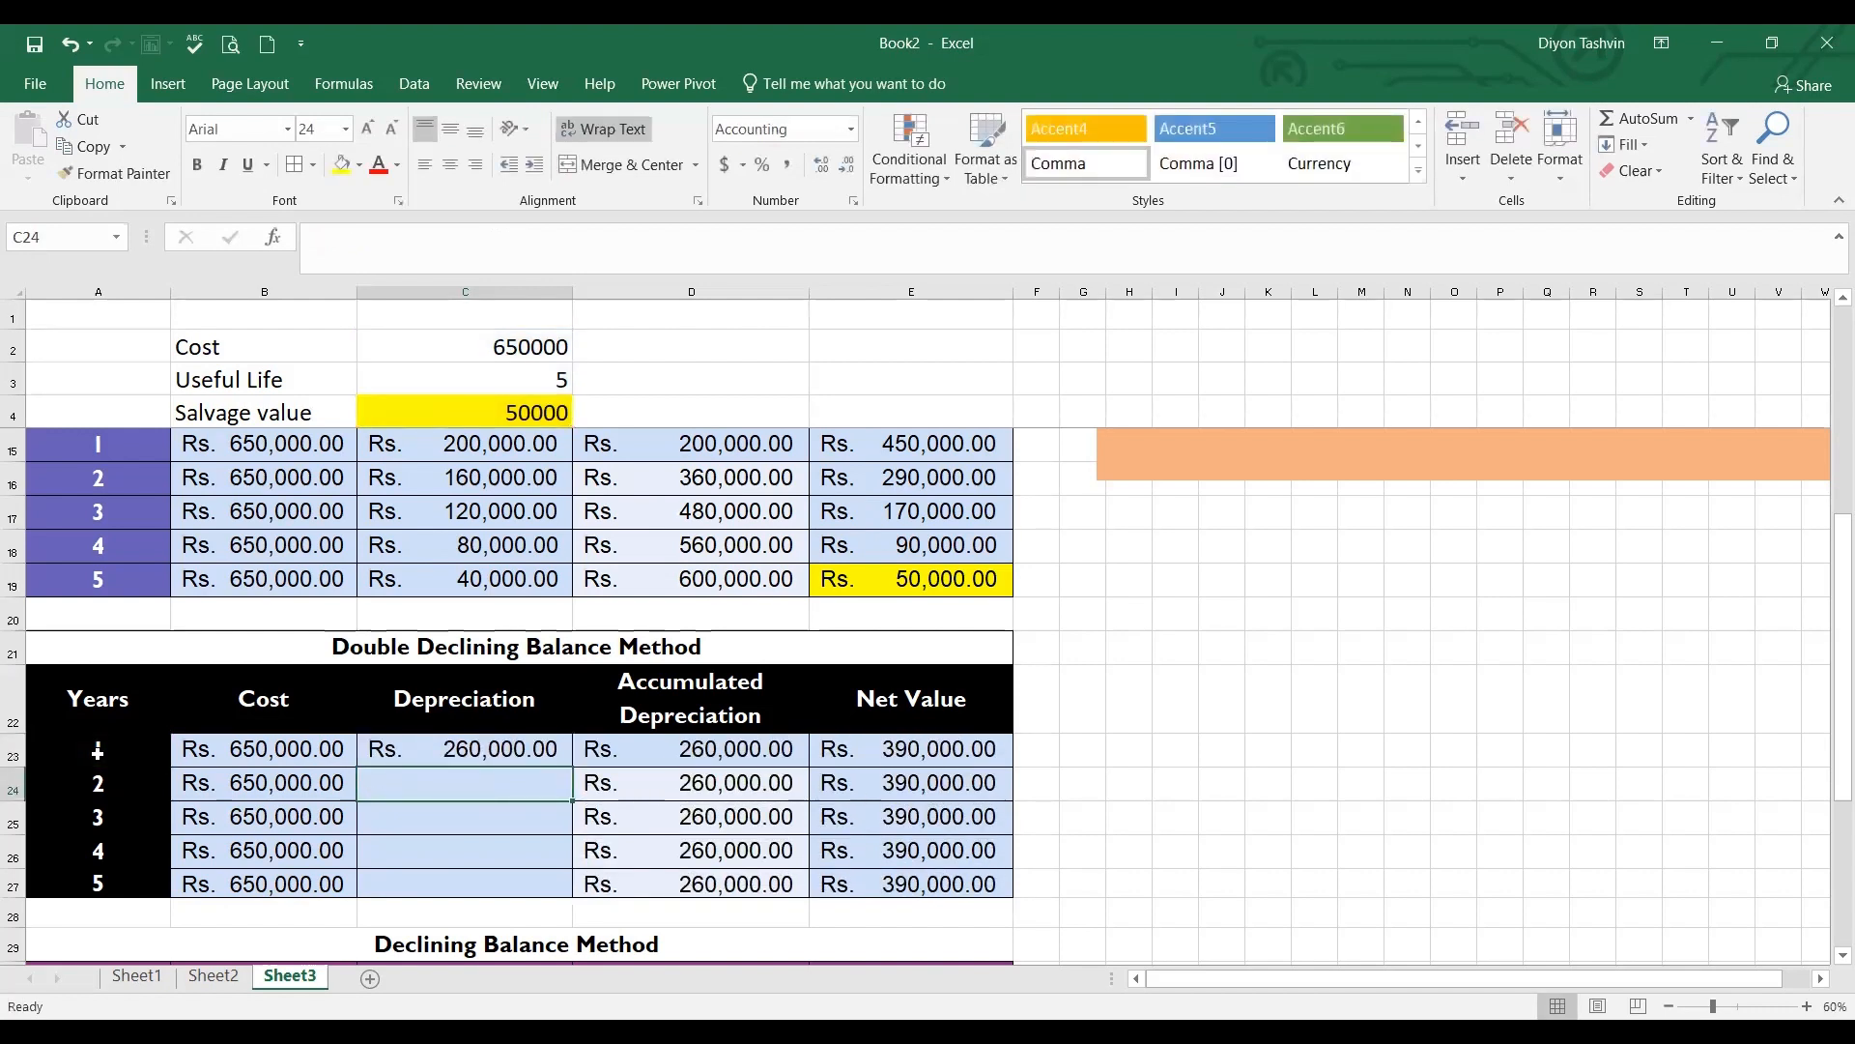
Fill the DDB formula from C23 down to C27 and check the year 5 net value in E27
click(553, 730)
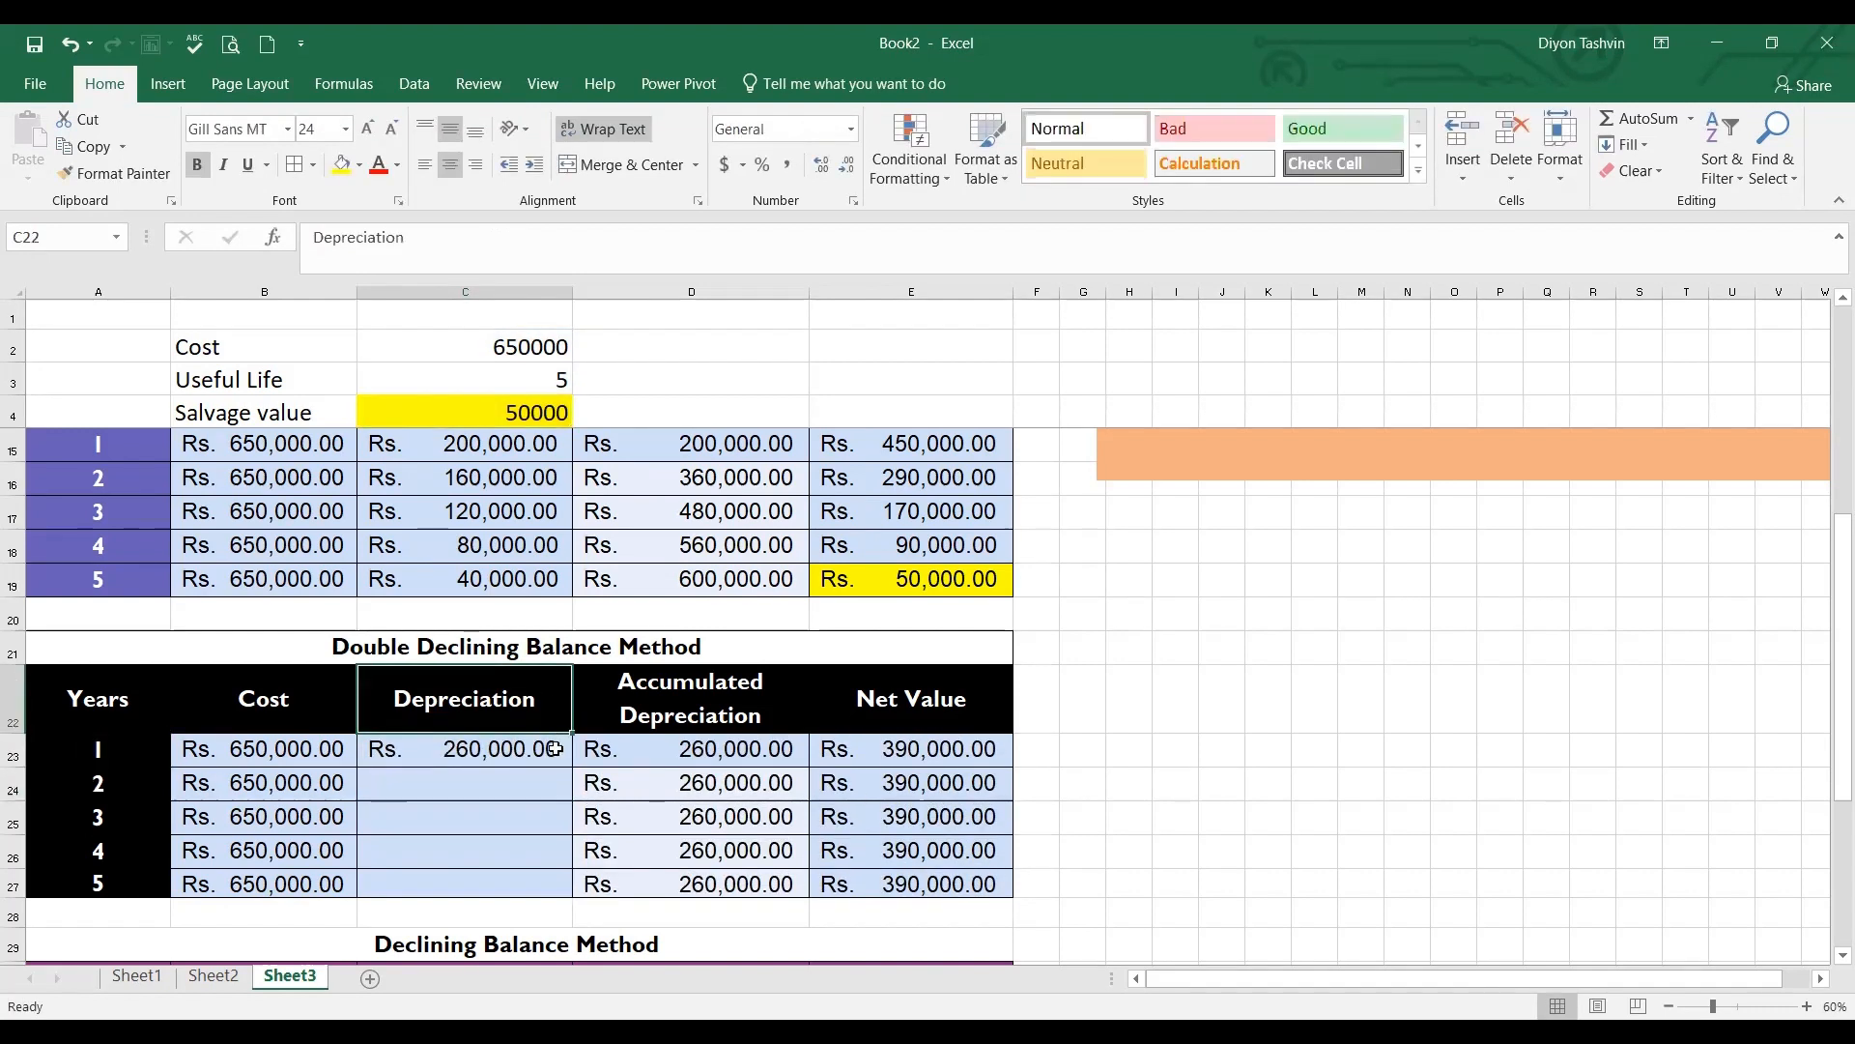
click(555, 748)
drag(571, 766, 569, 889)
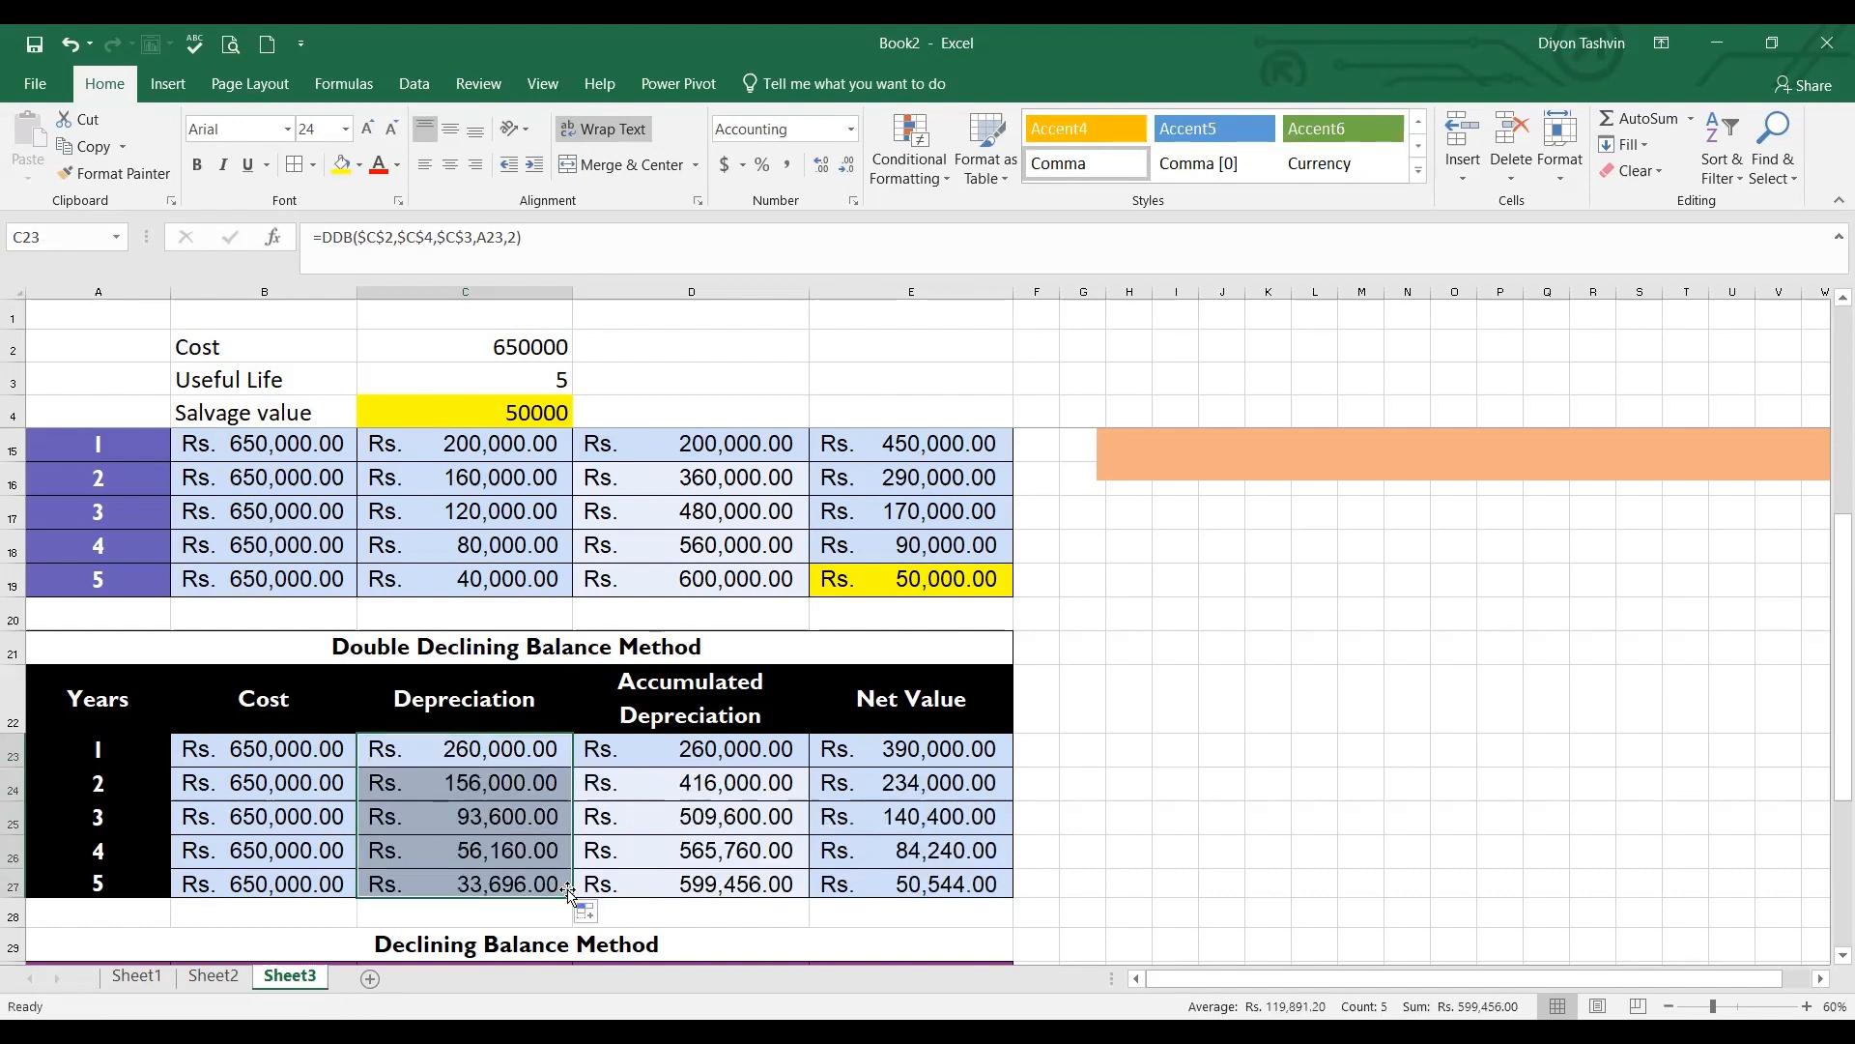
click(911, 883)
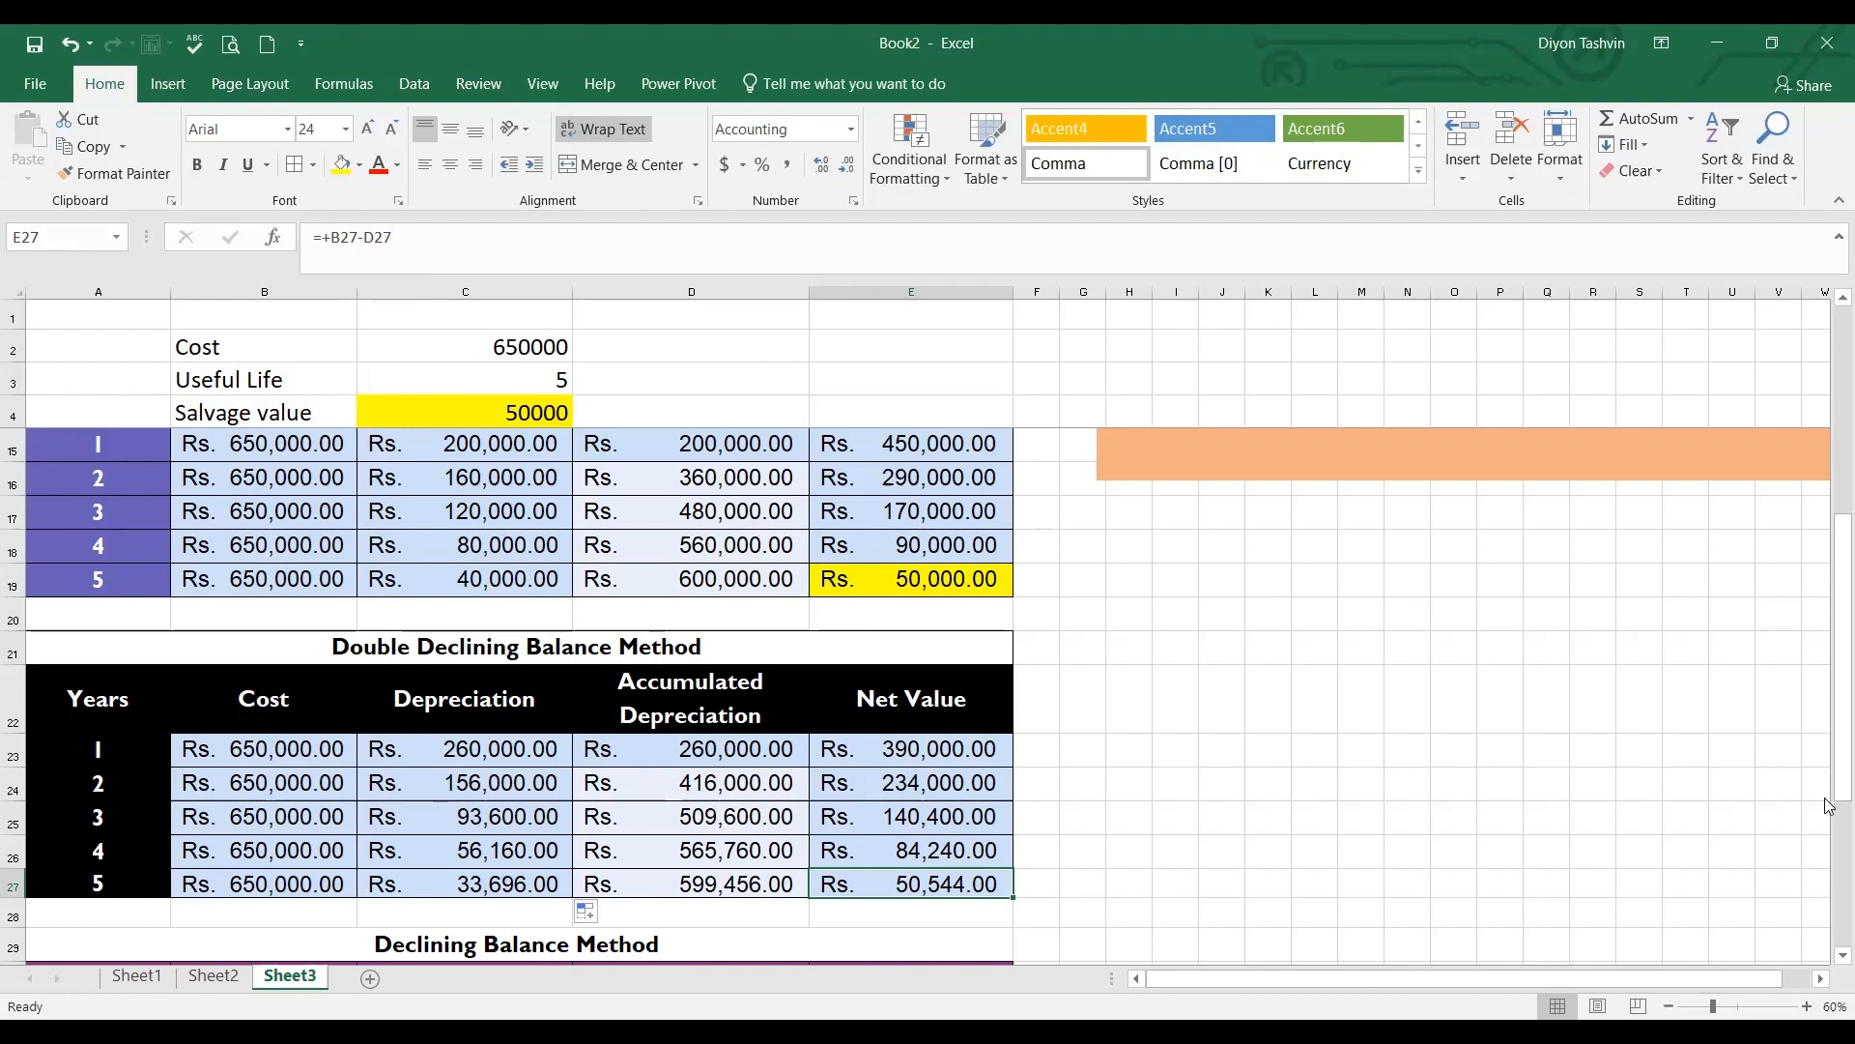
Begin a DB formula in C31 of the Declining Balance Method table with cost C2, salvage C4 and life C3
drag(1828, 767, 1828, 940)
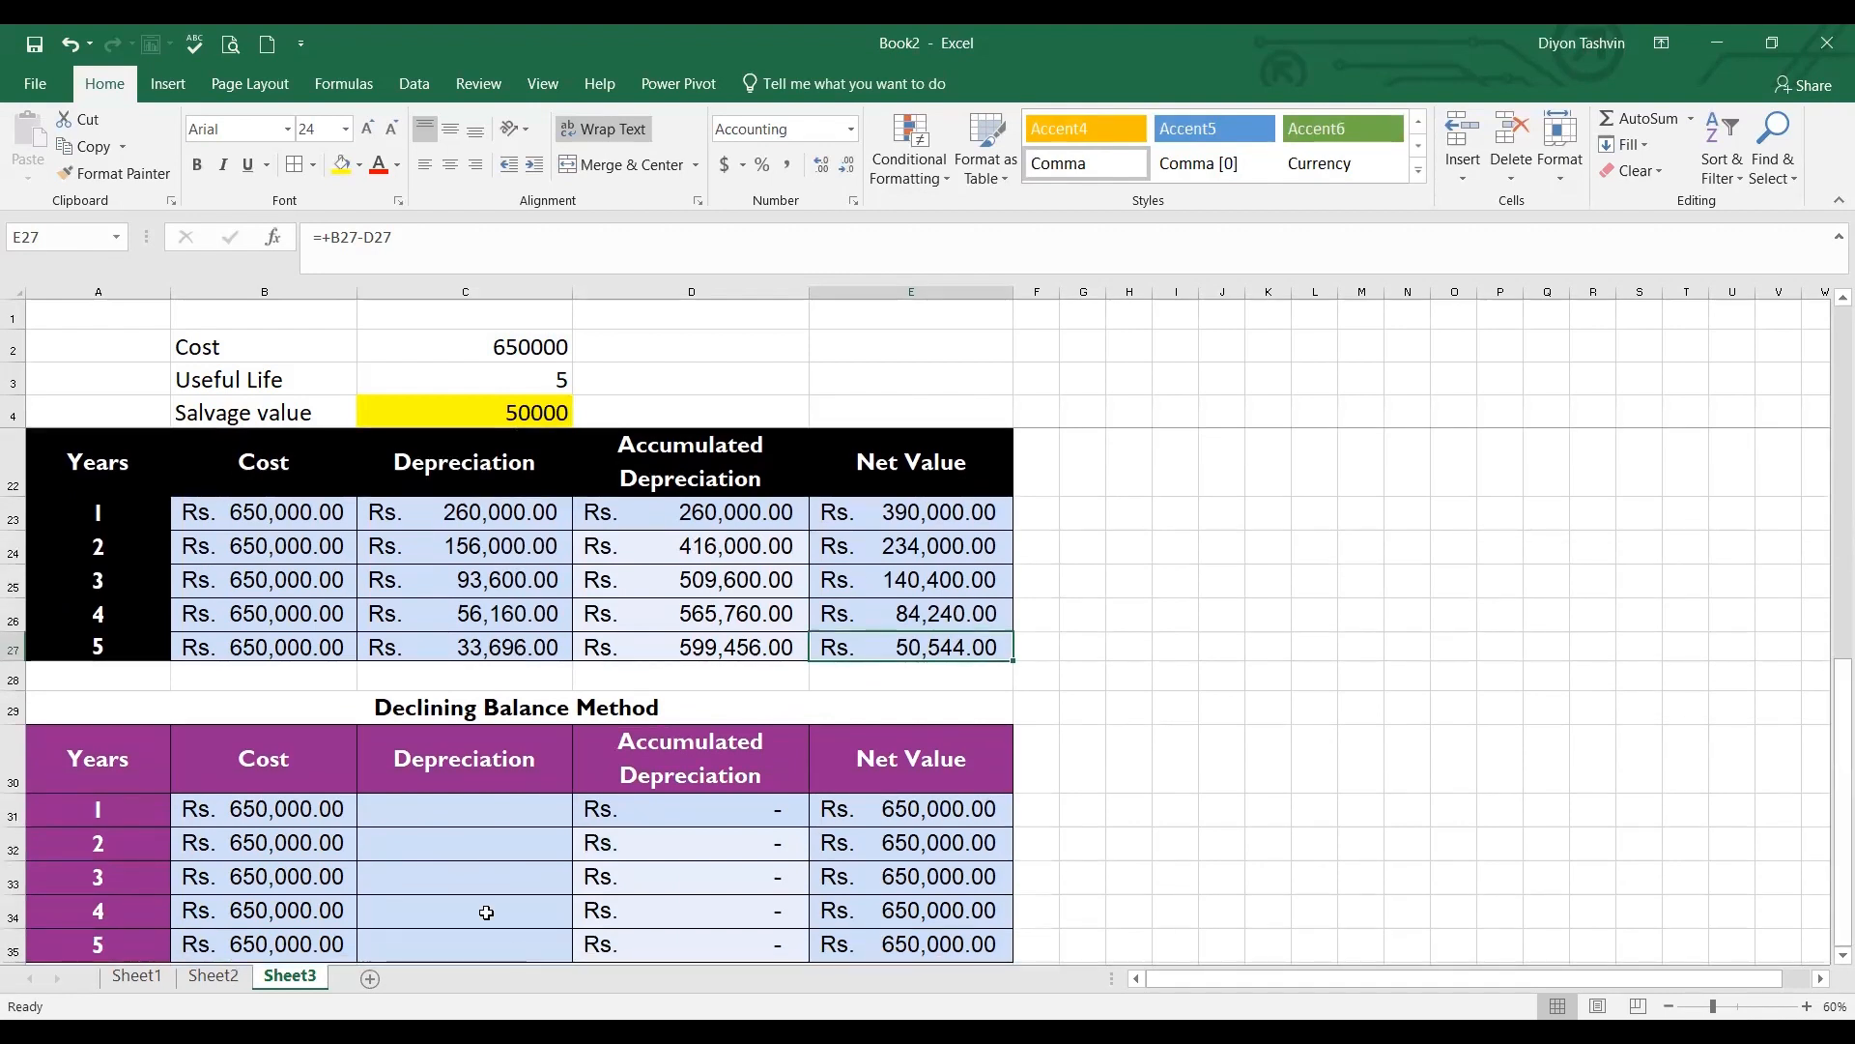
click(505, 819)
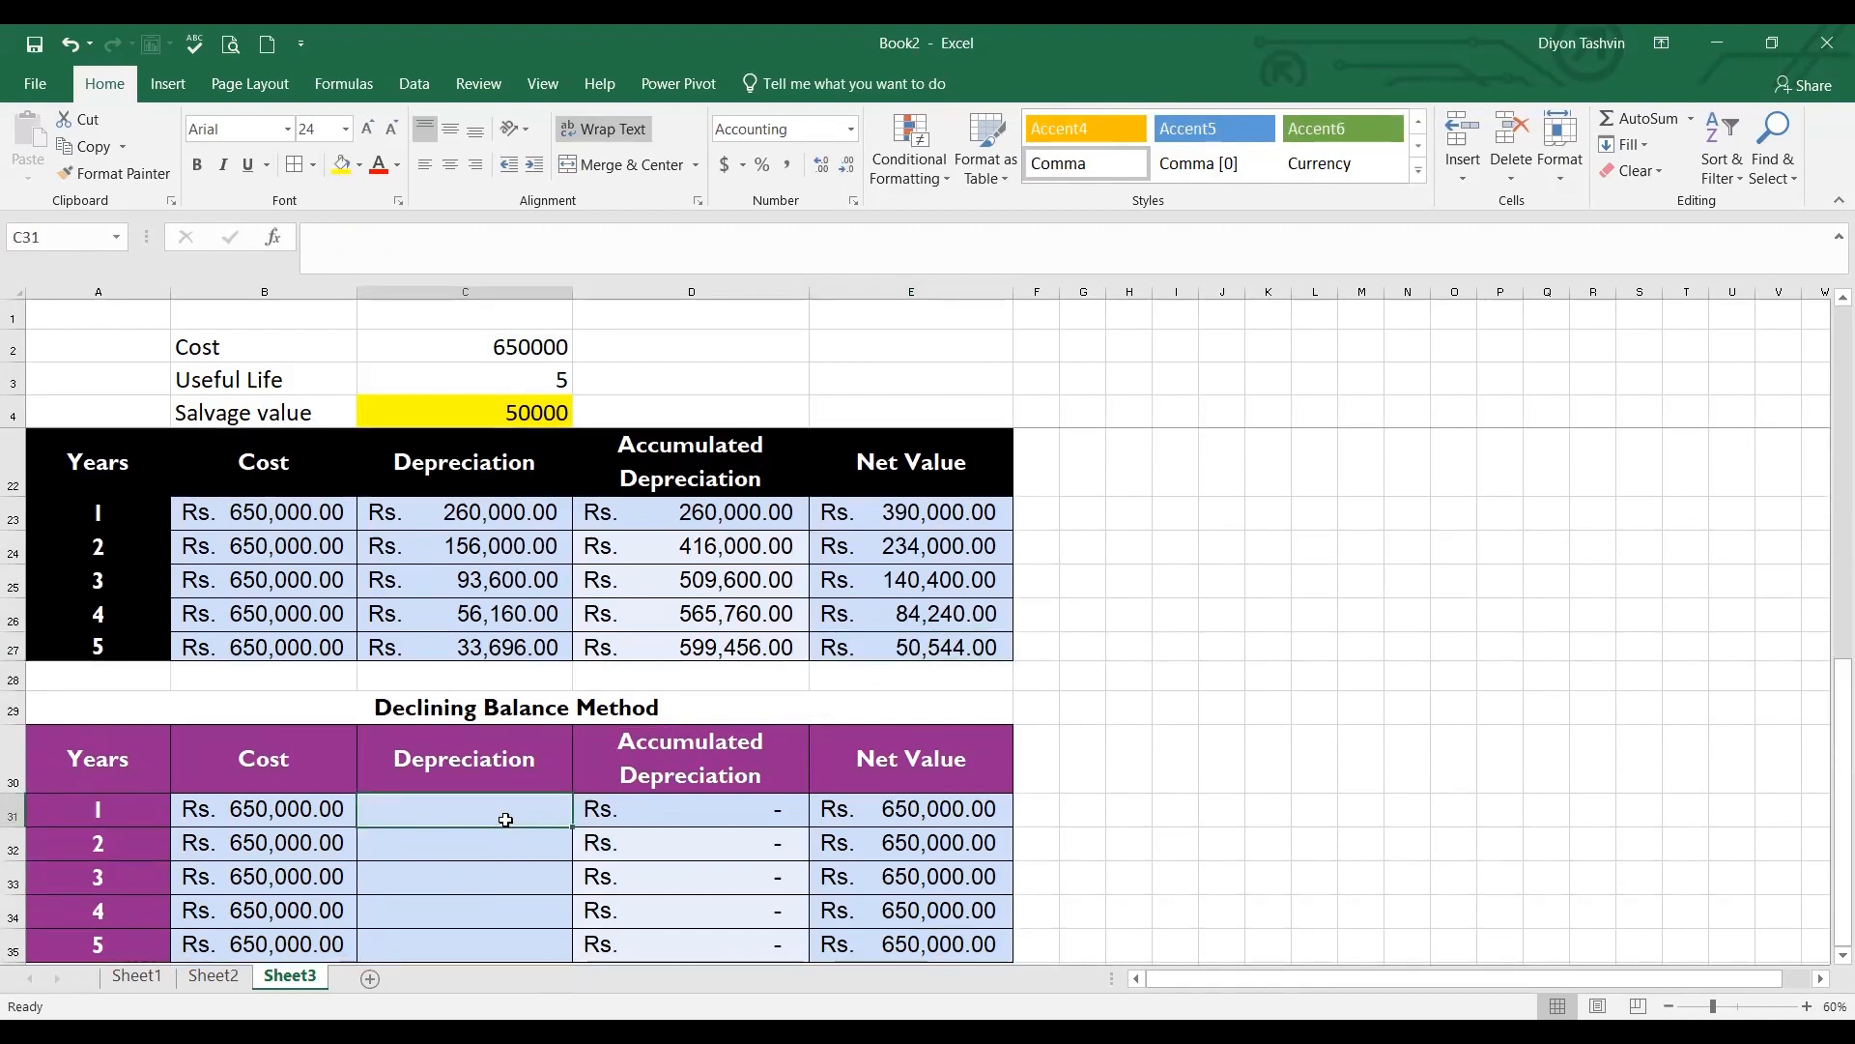
text(=)
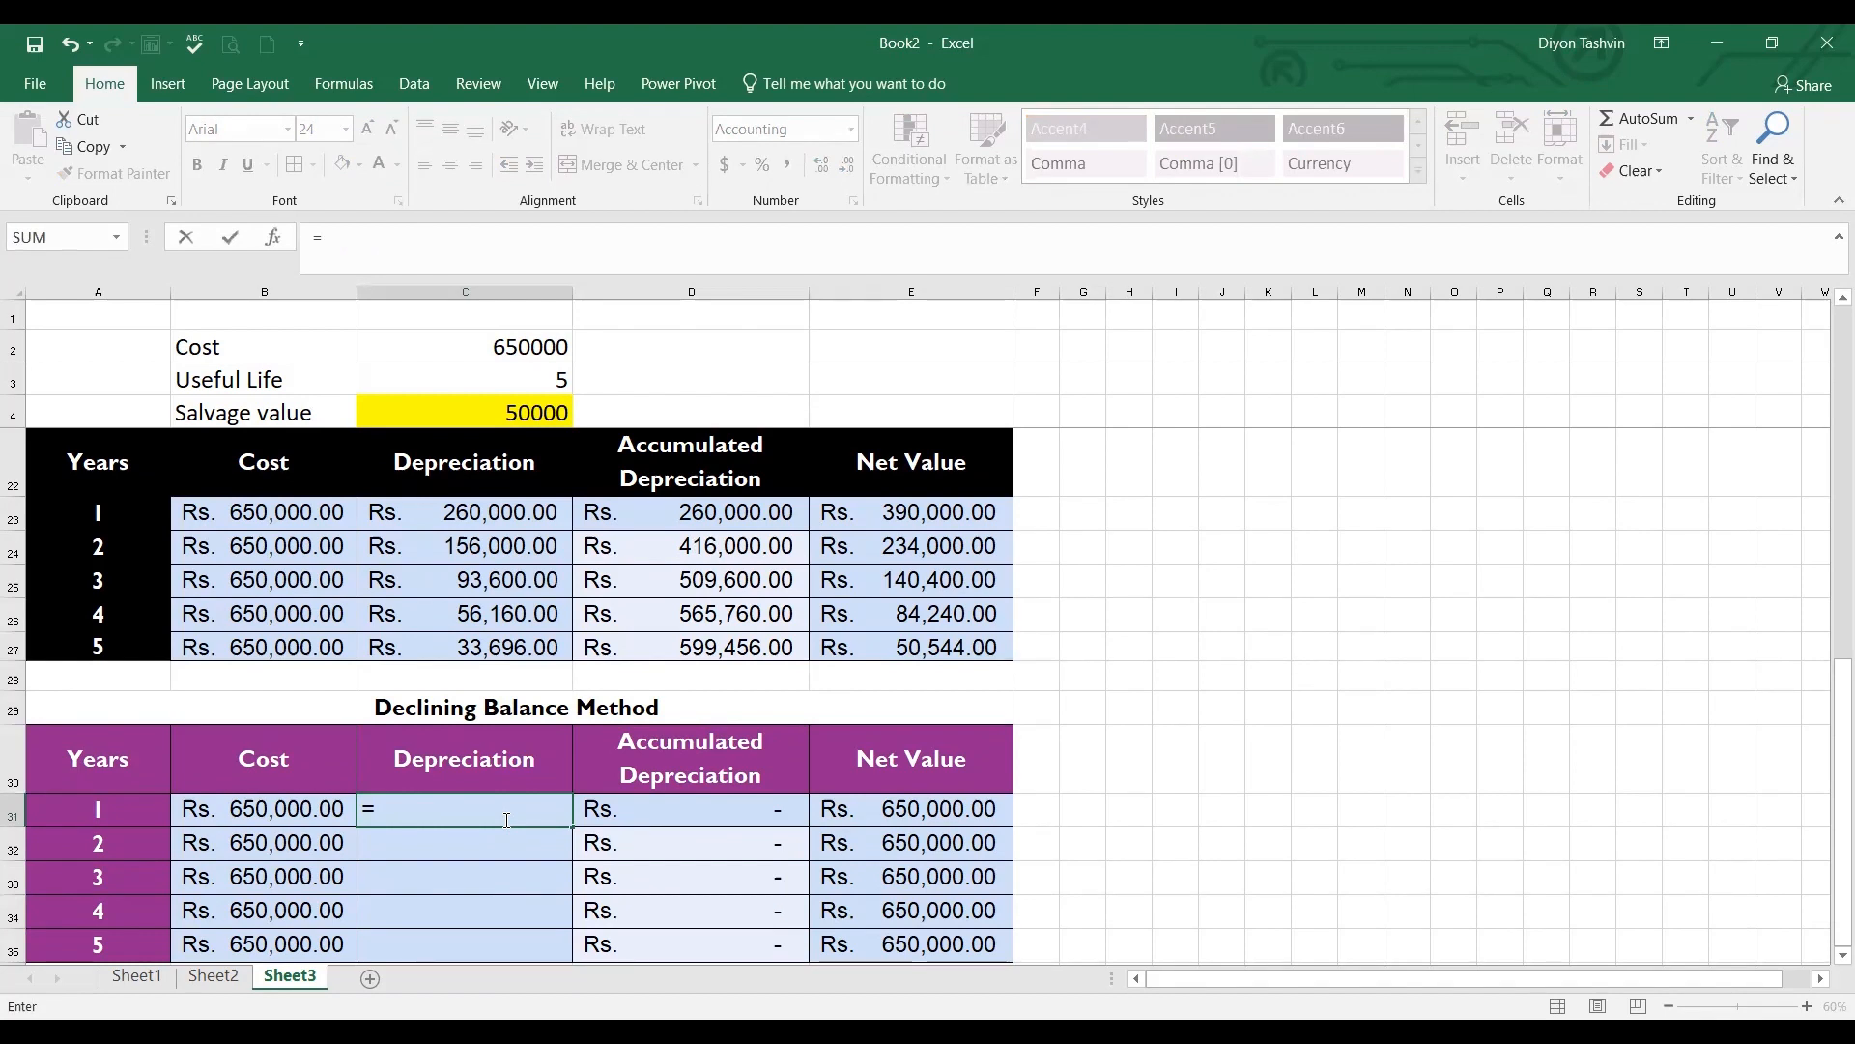
text(DB)
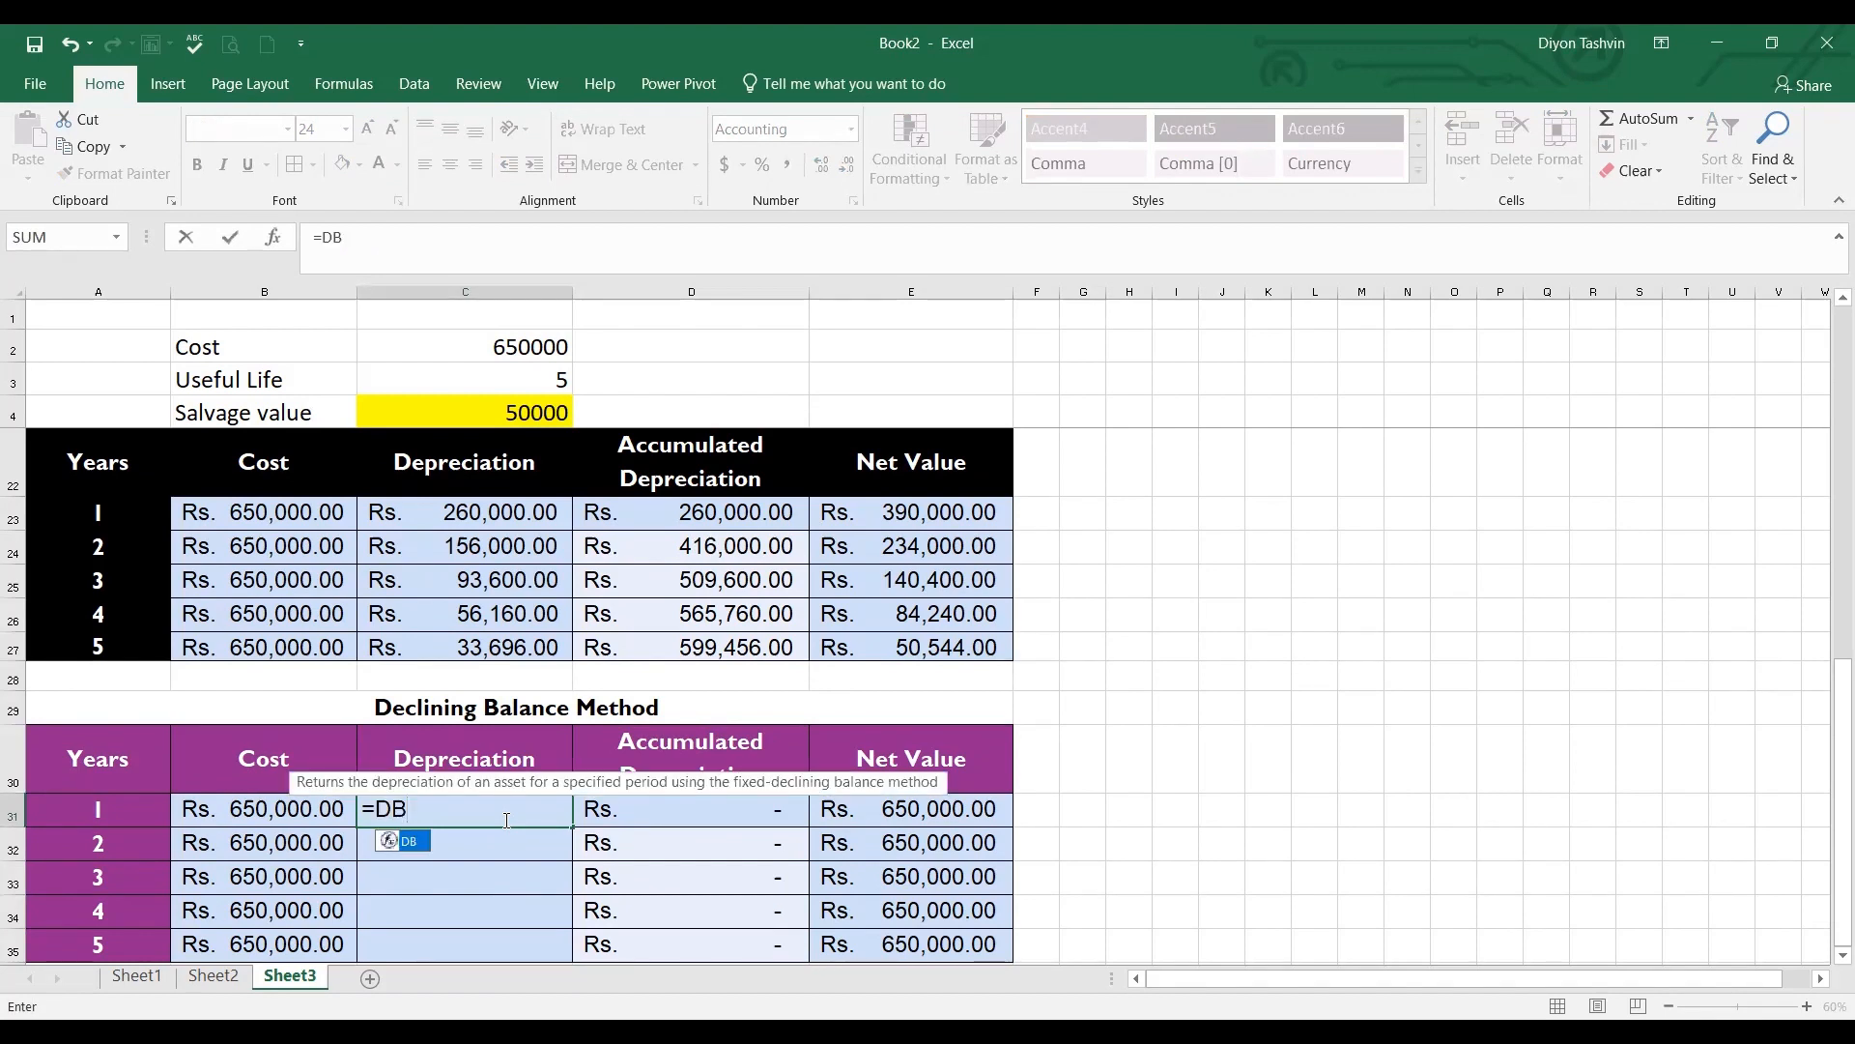
text(()
click(511, 349)
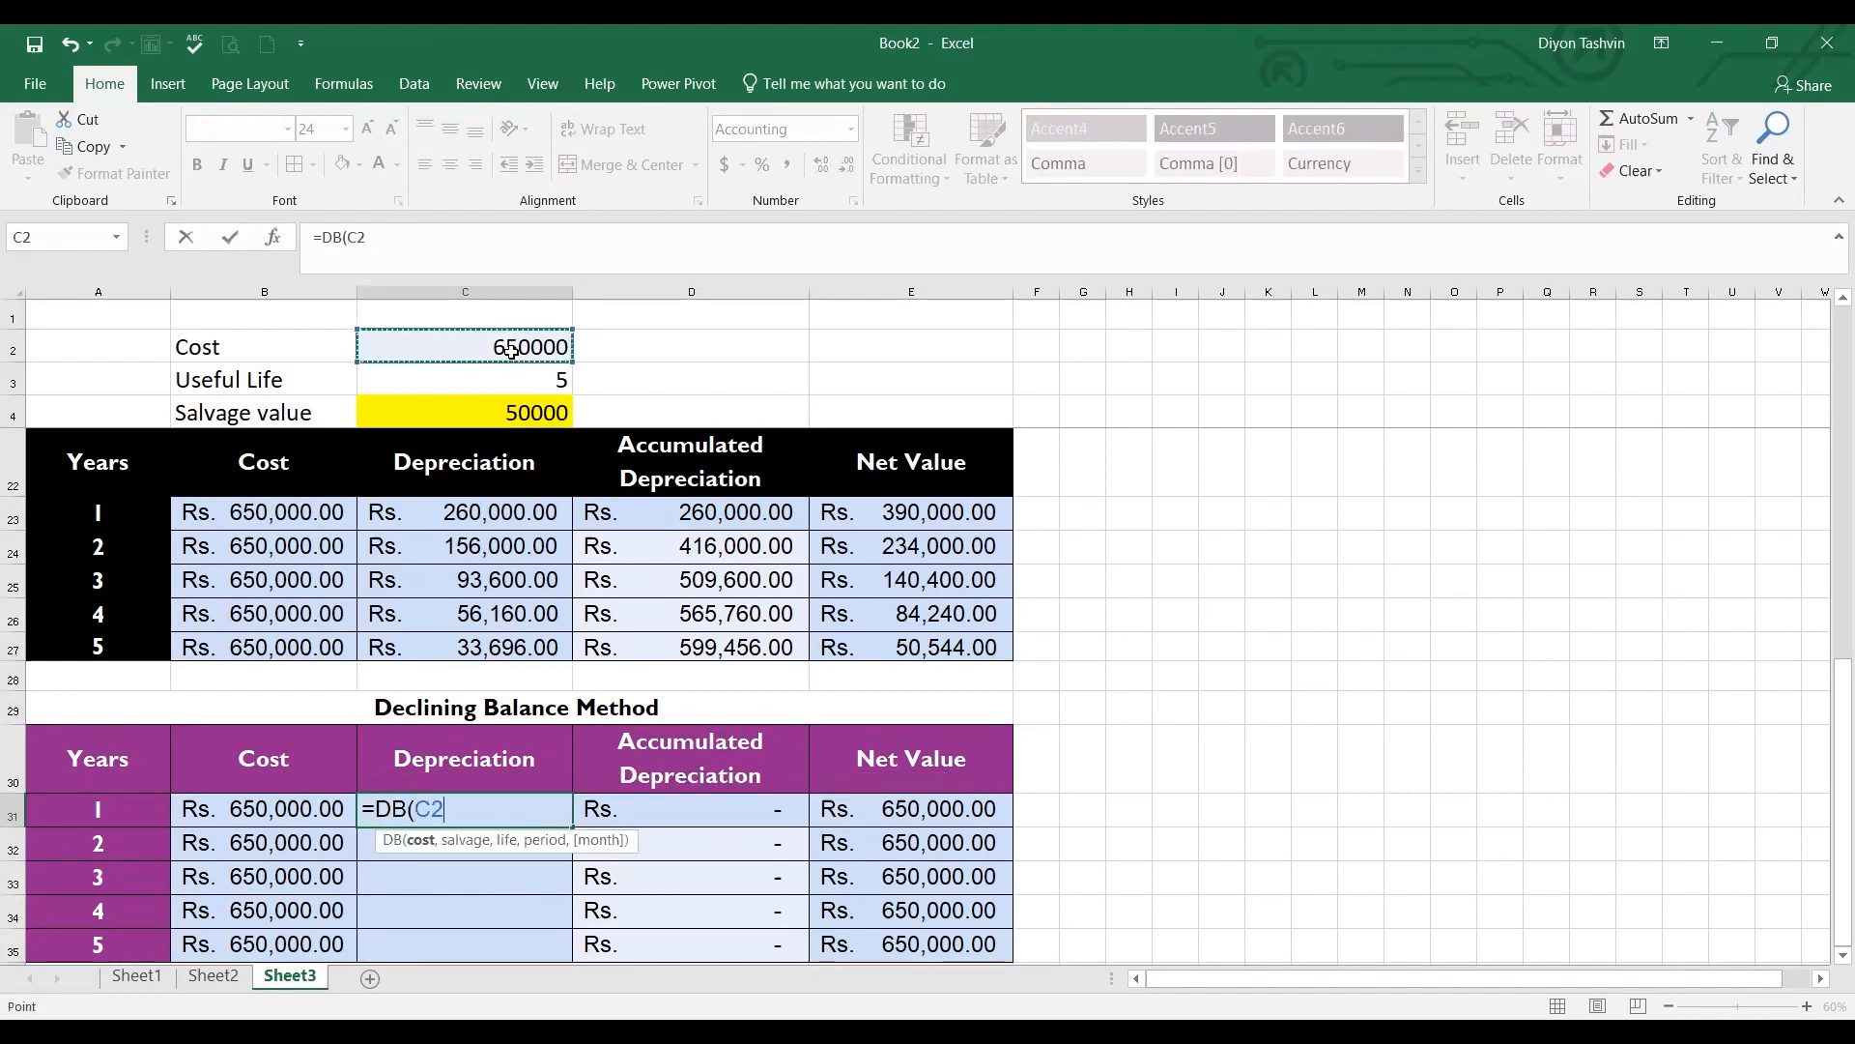
text(,)
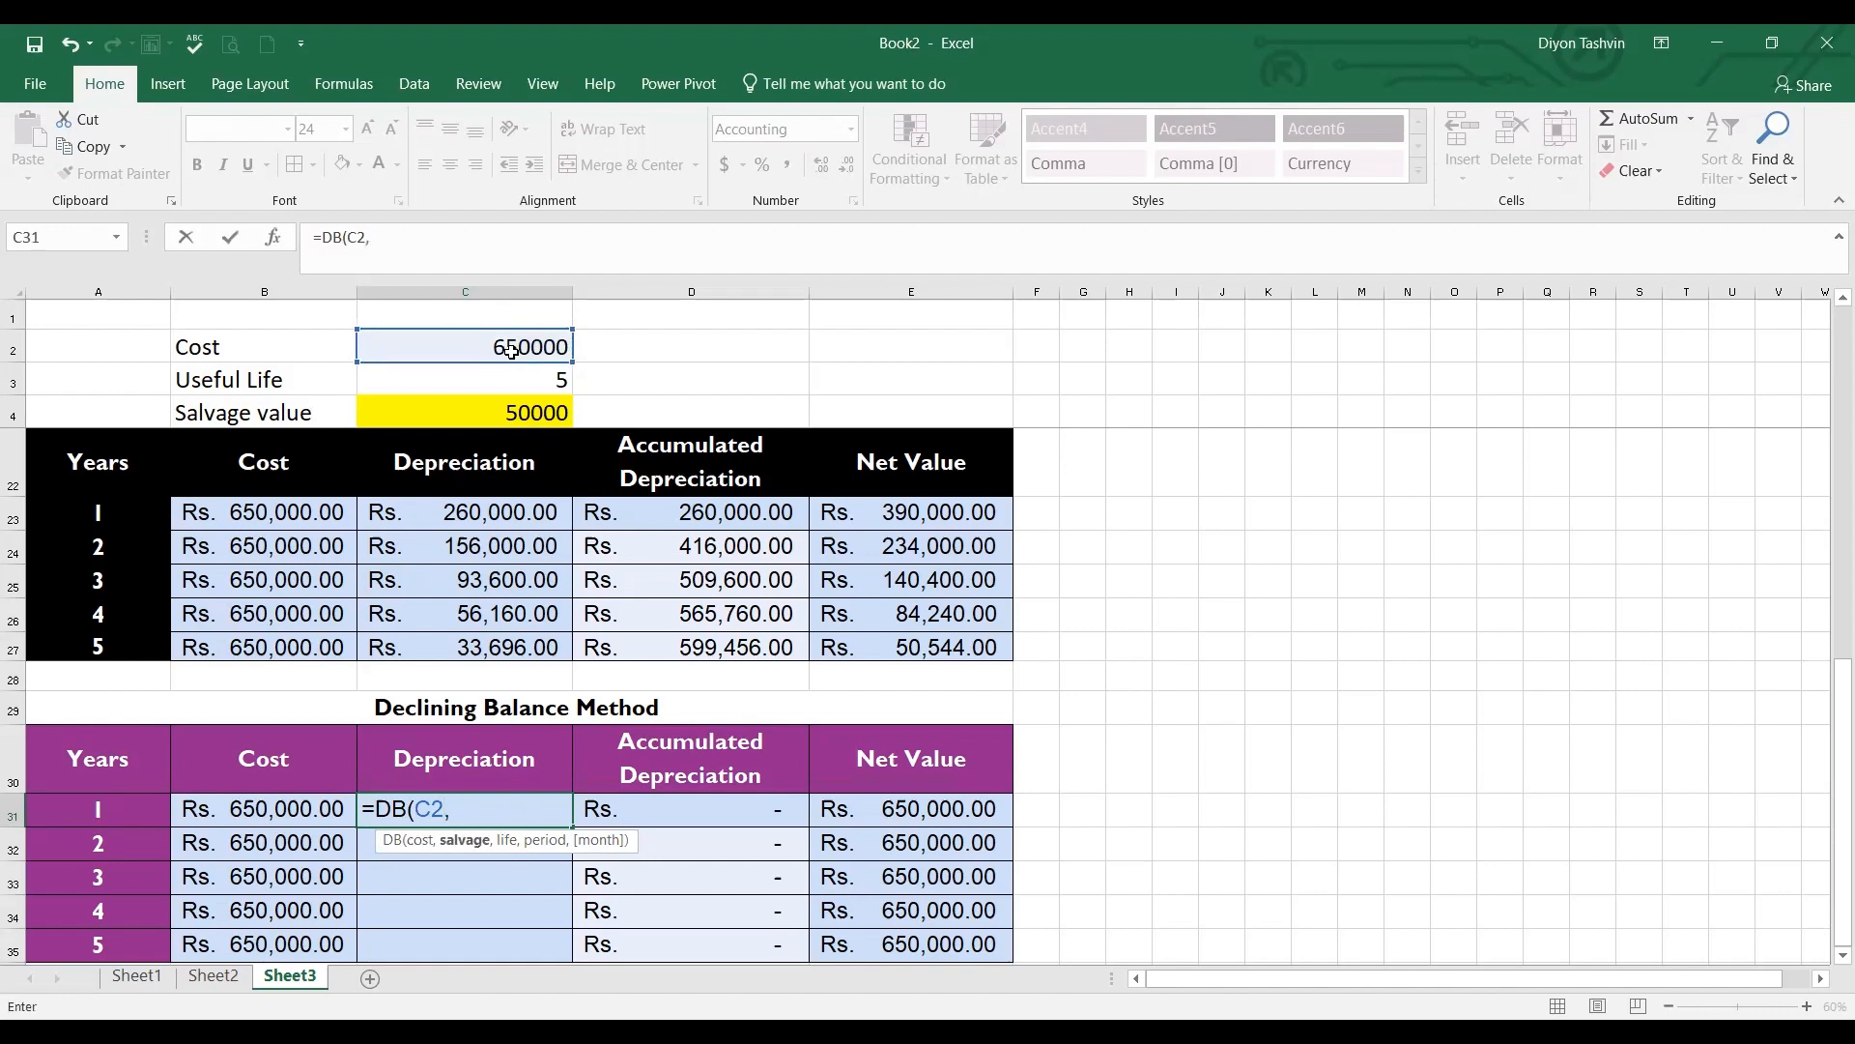
click(500, 415)
text(,)
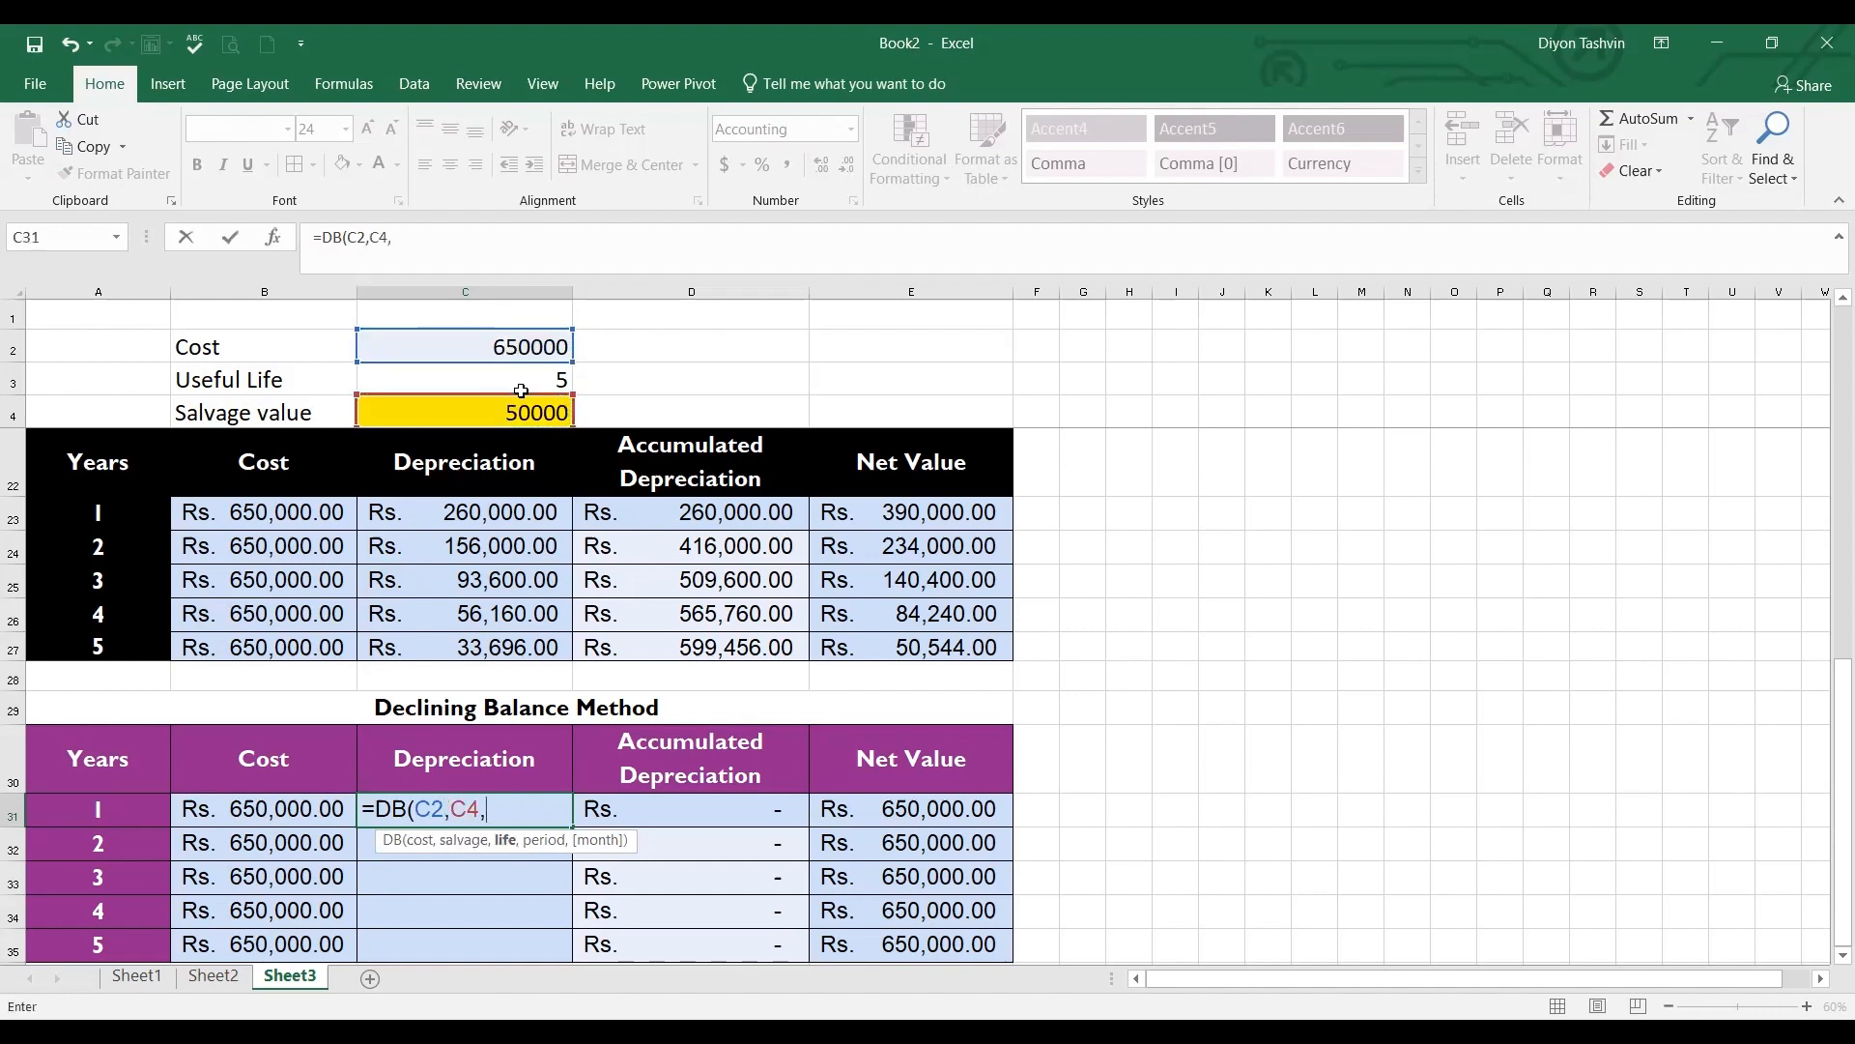
click(449, 379)
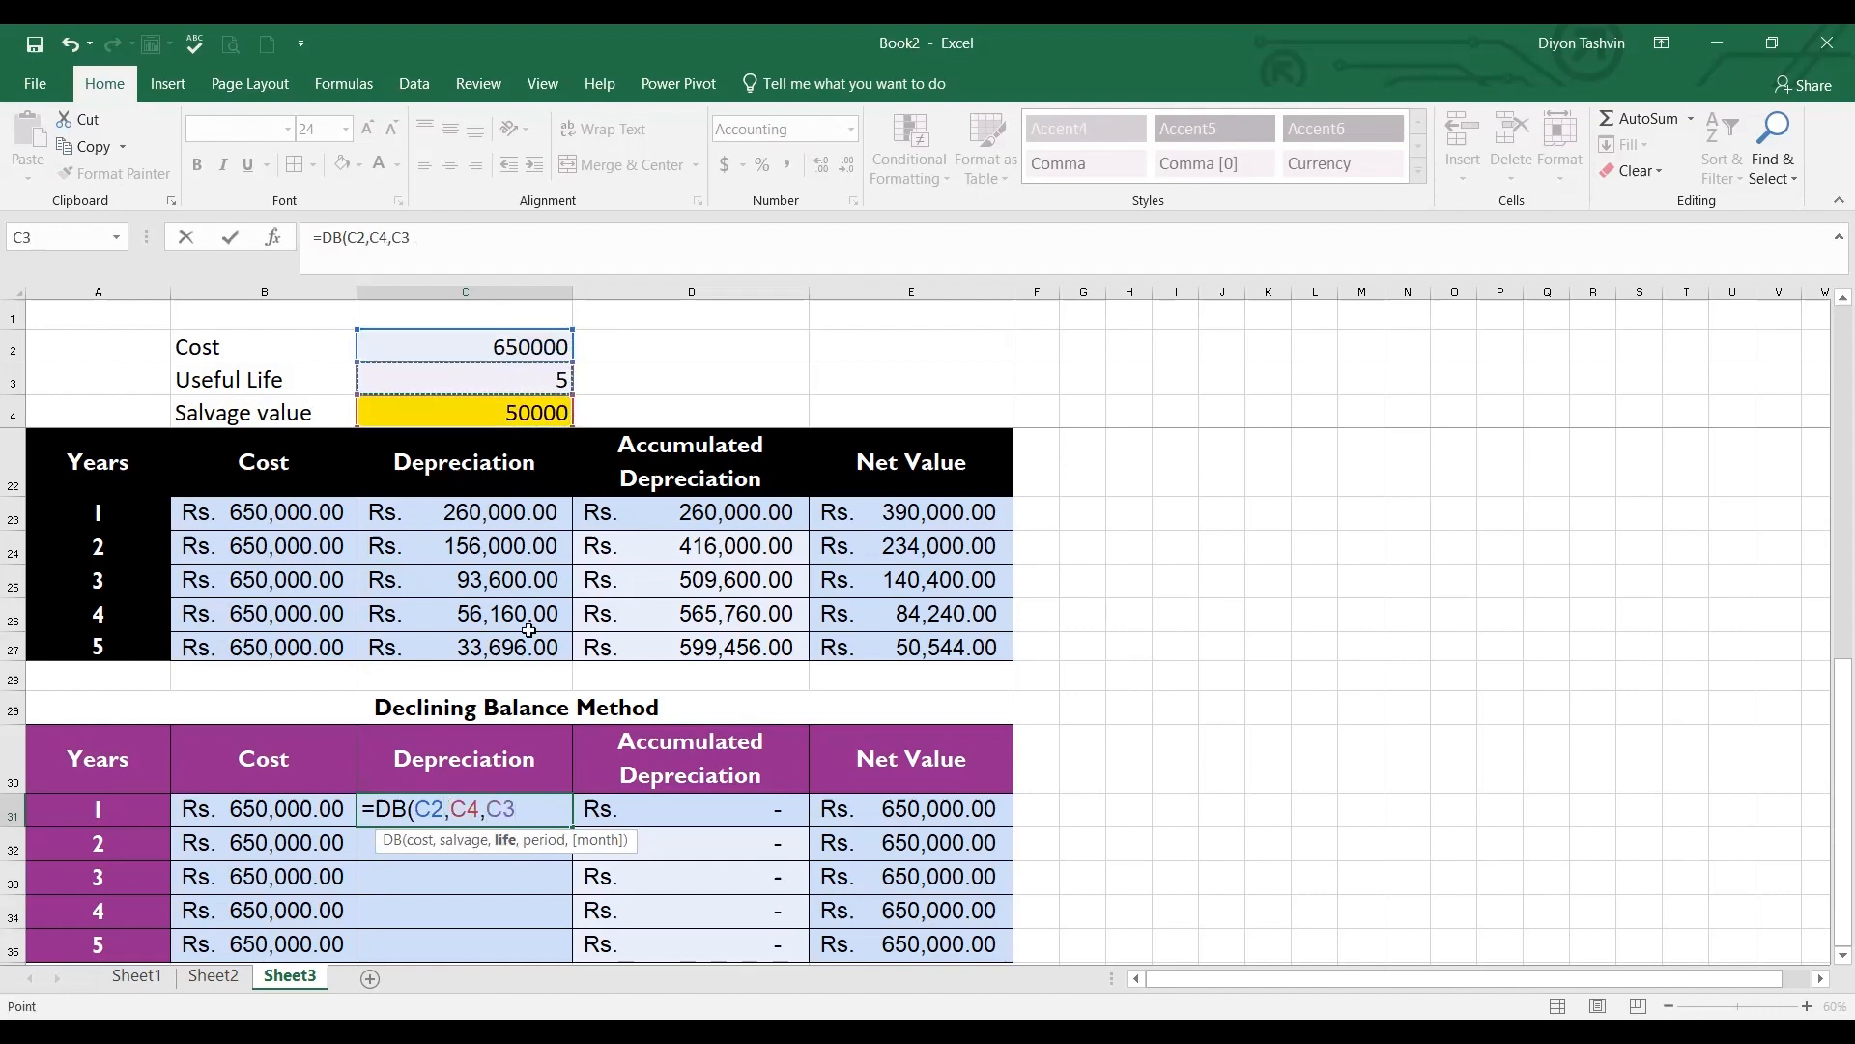
Make the cost, salvage and life references in the C31 DB formula absolute as $C$2, $C$4 and $C$3
click(435, 807)
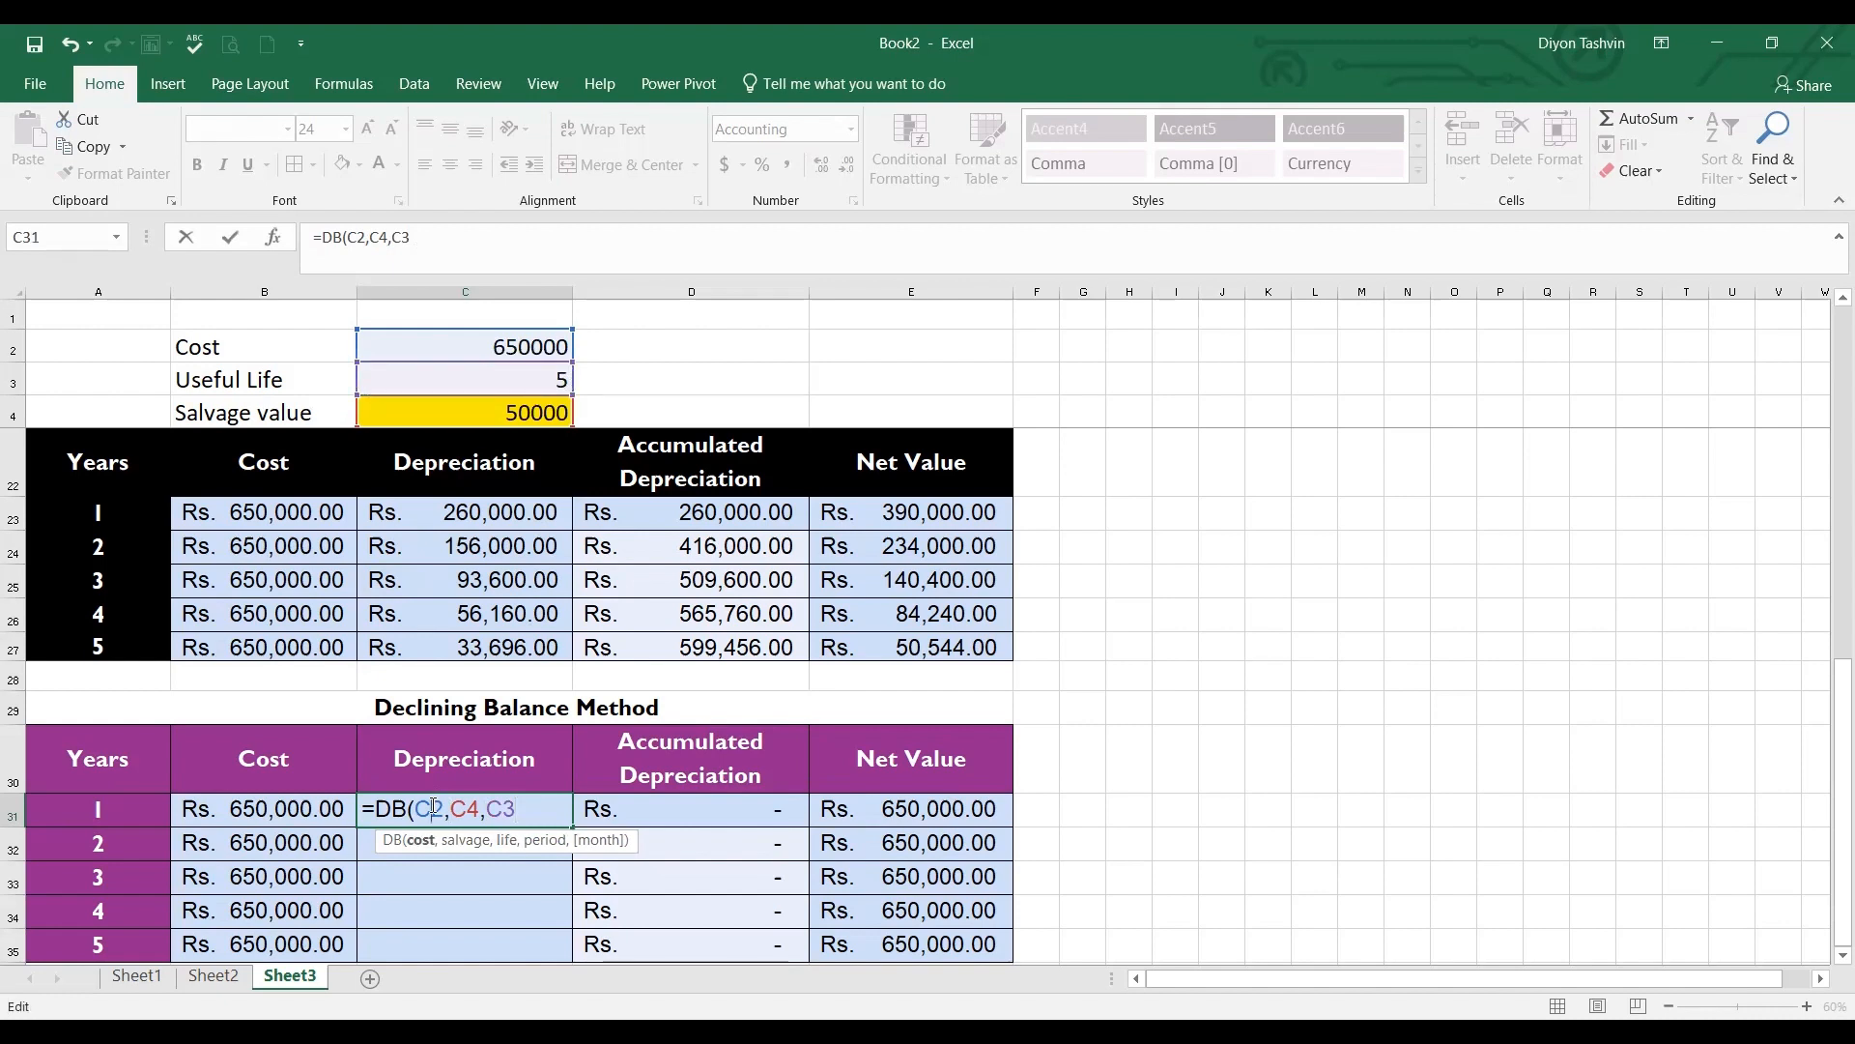
key(F4)
click(492, 807)
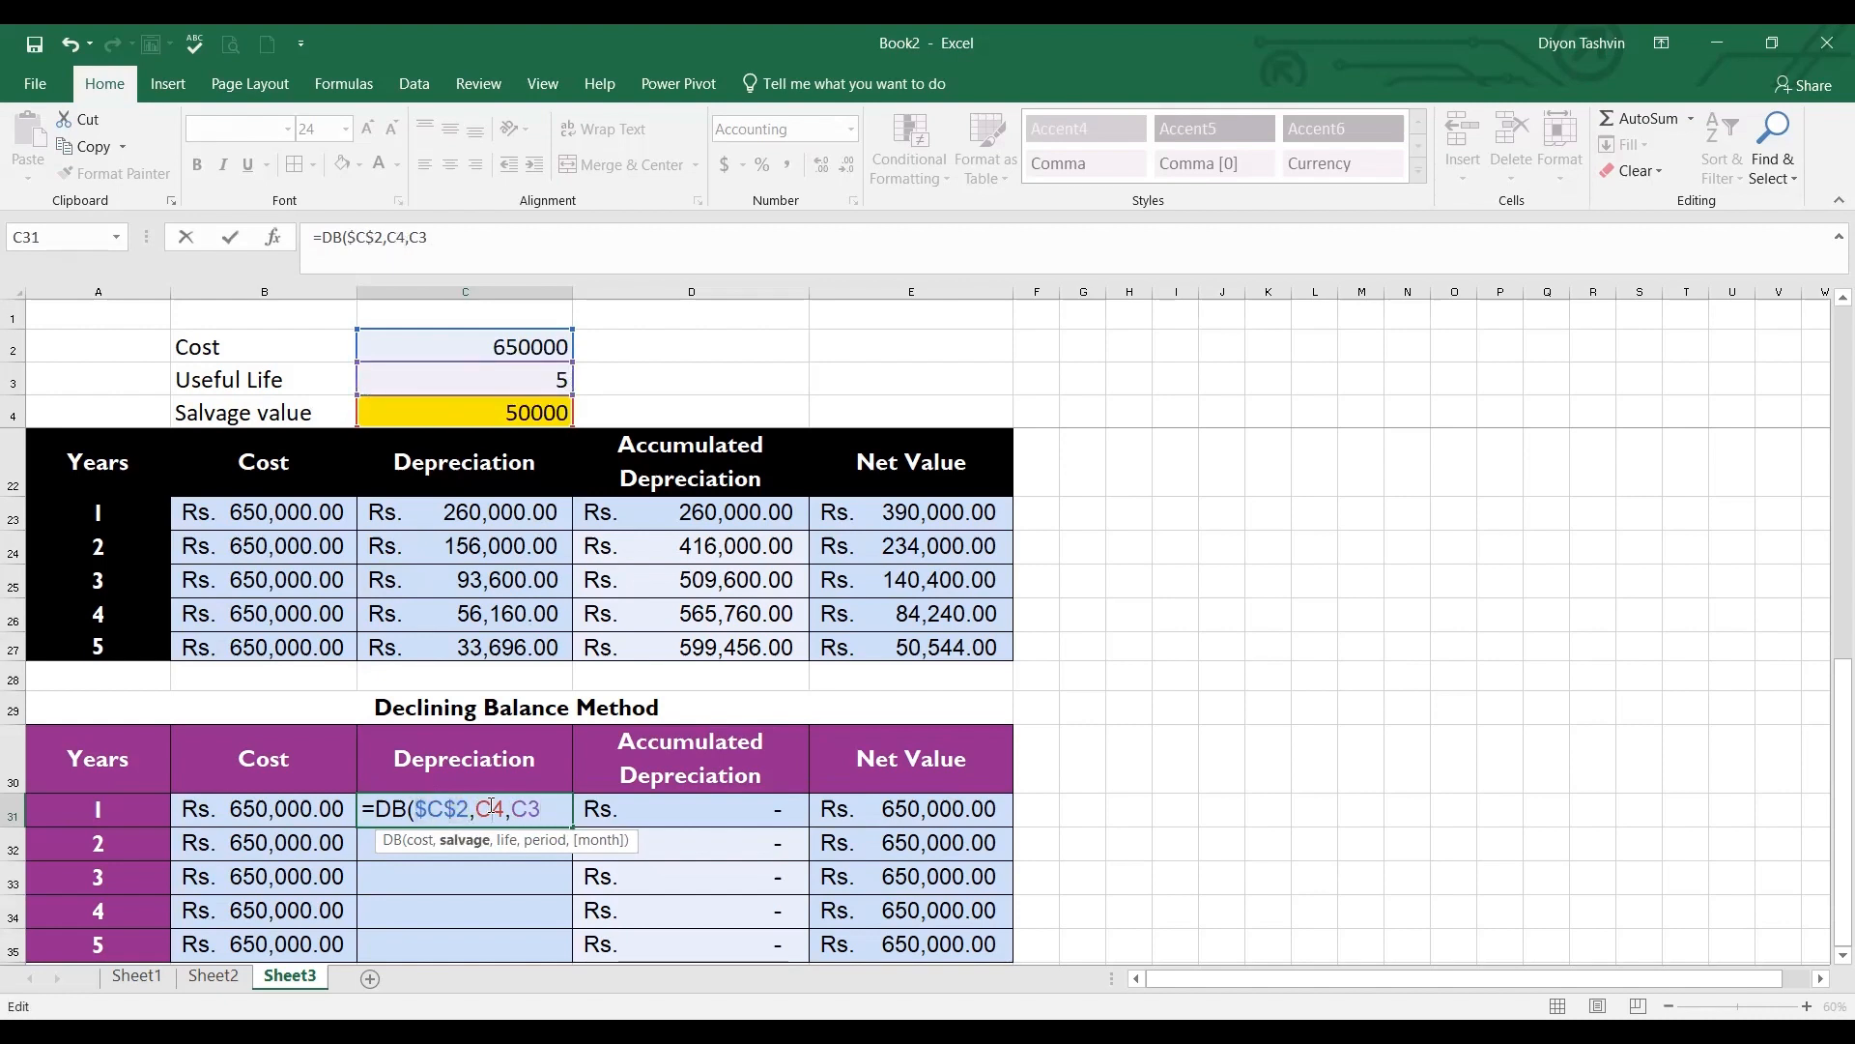
key(F4)
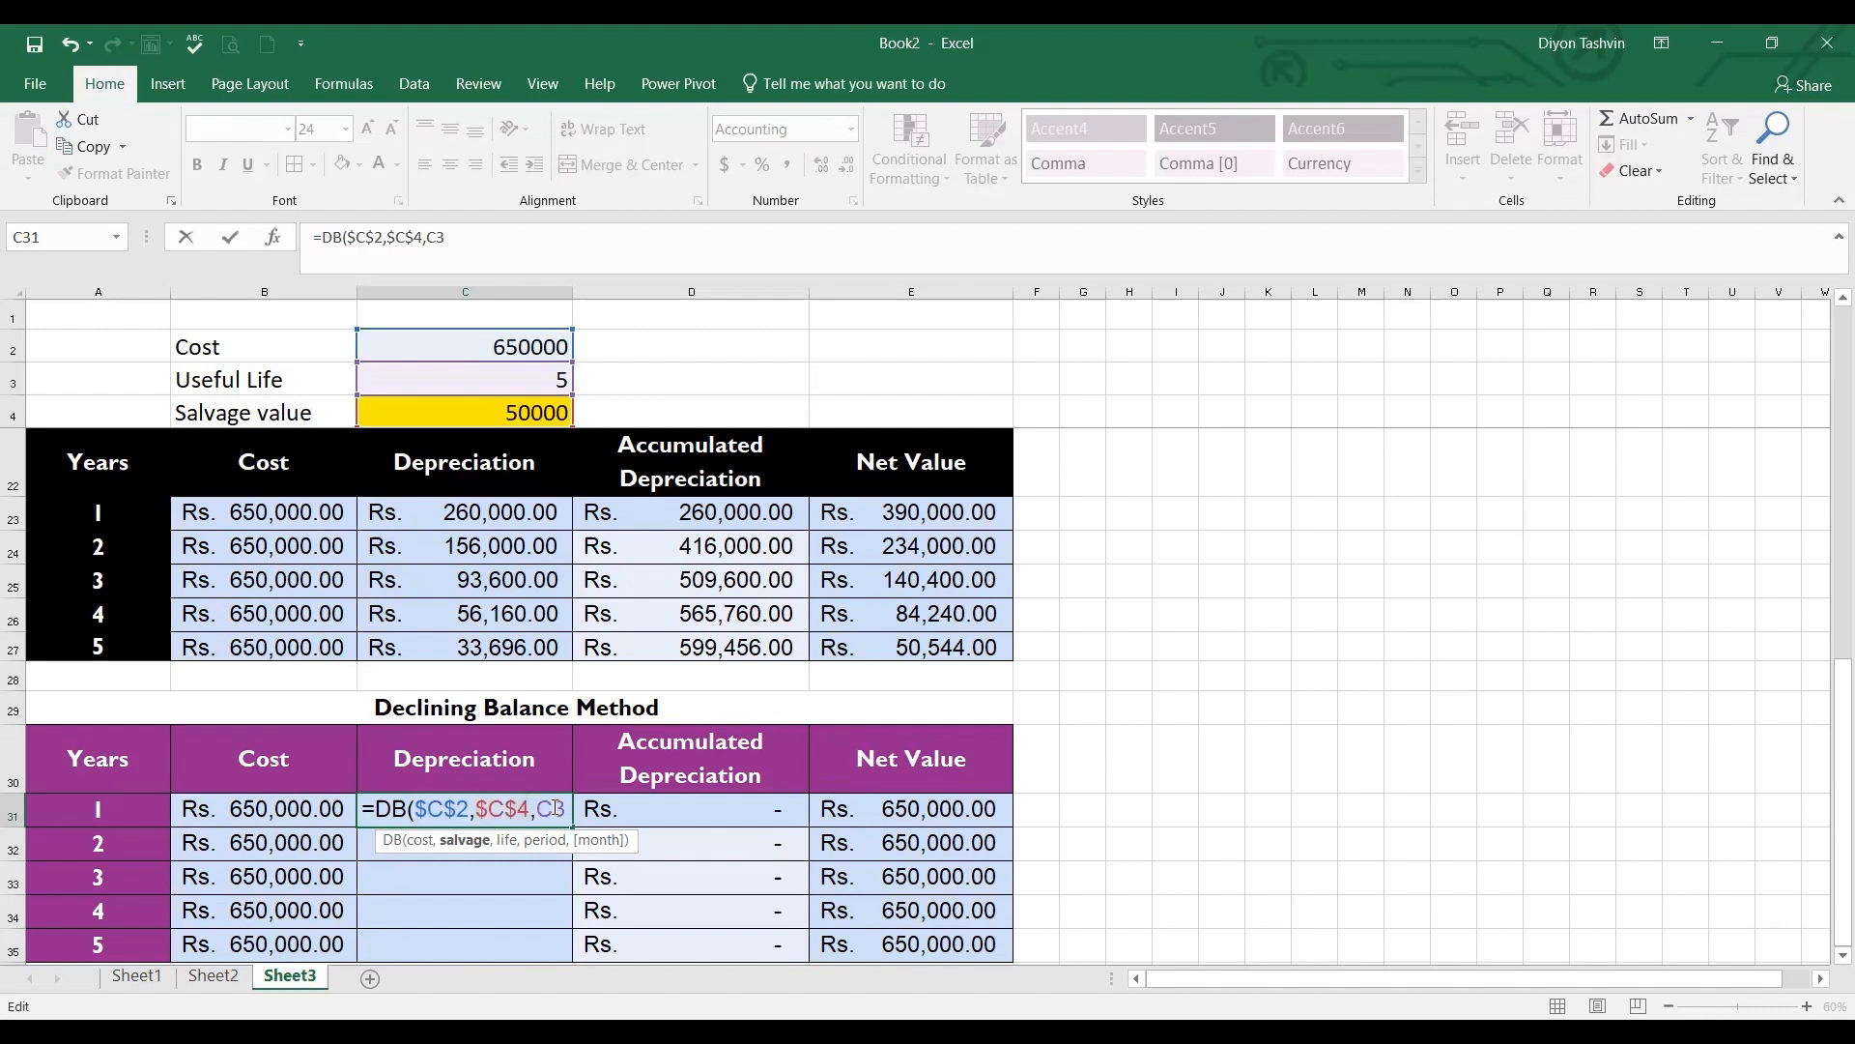
key(F4)
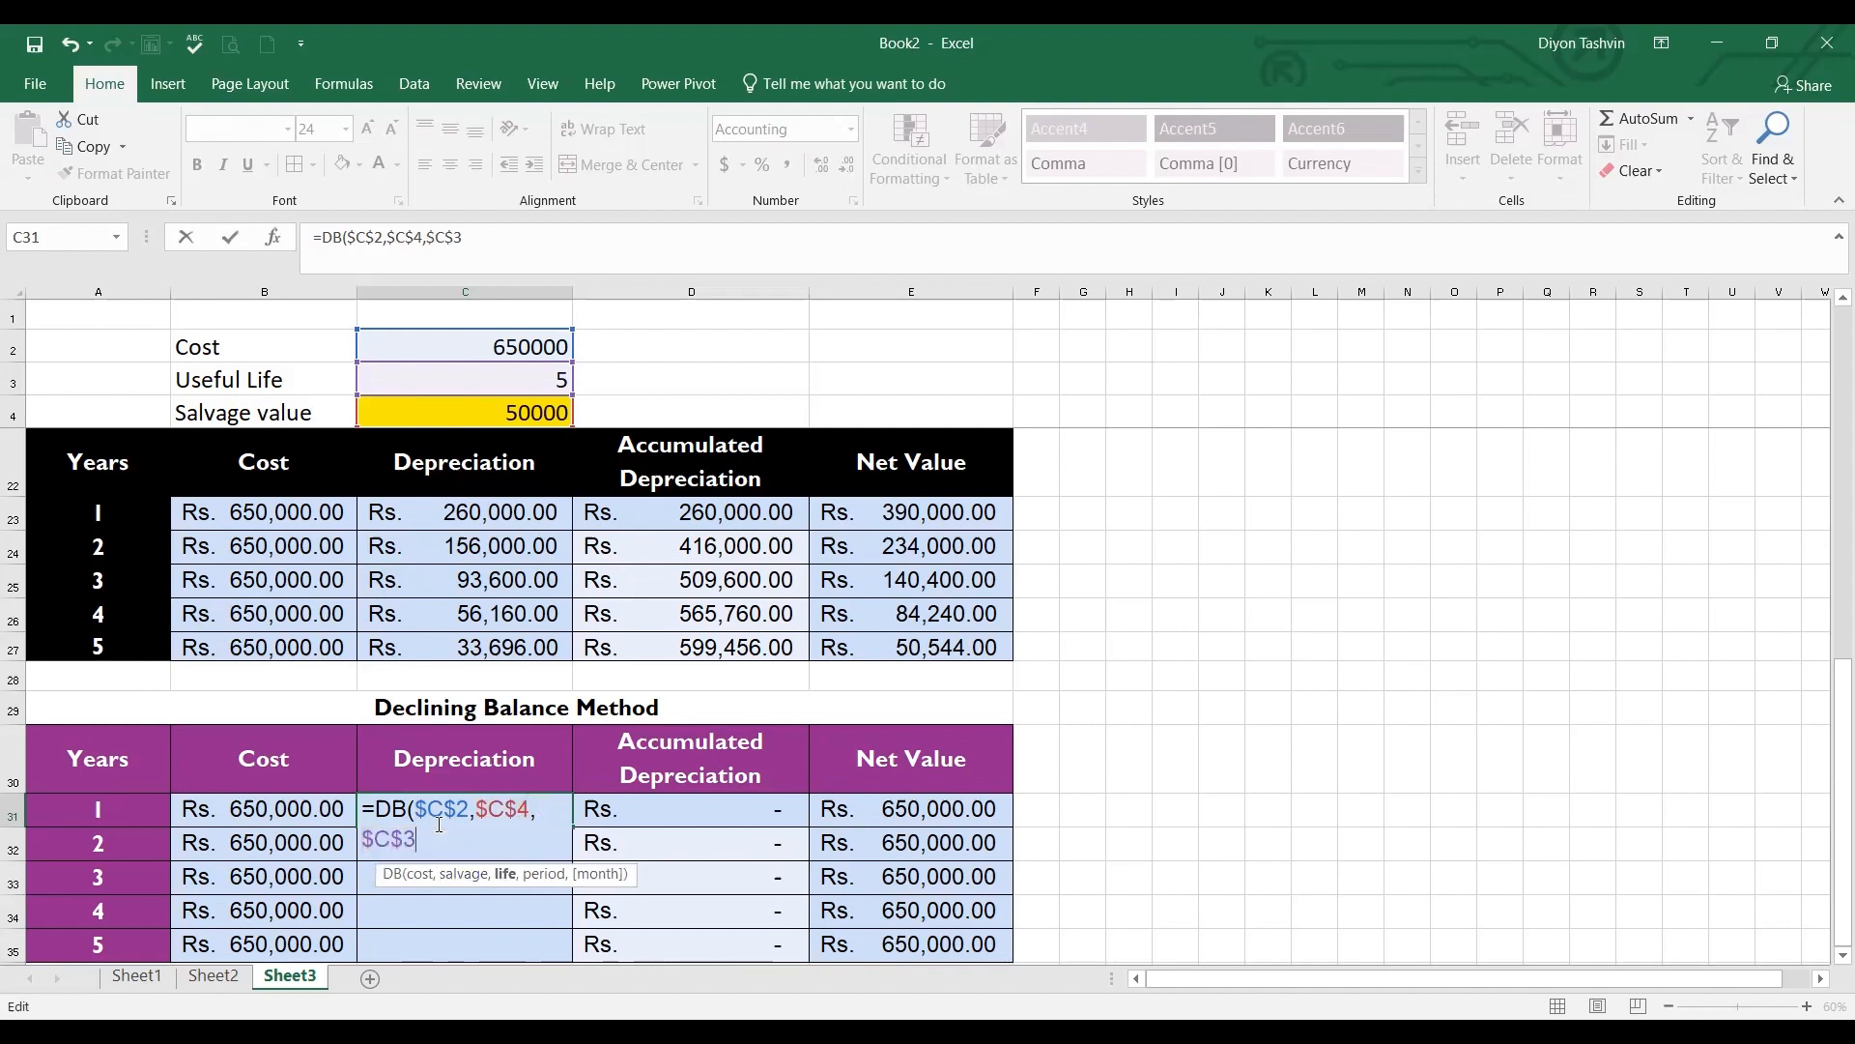
Complete the C31 formula with period A31 and month 12 as =DB($C$2,$C$4,$C$3,A31,12)
text(,)
click(134, 814)
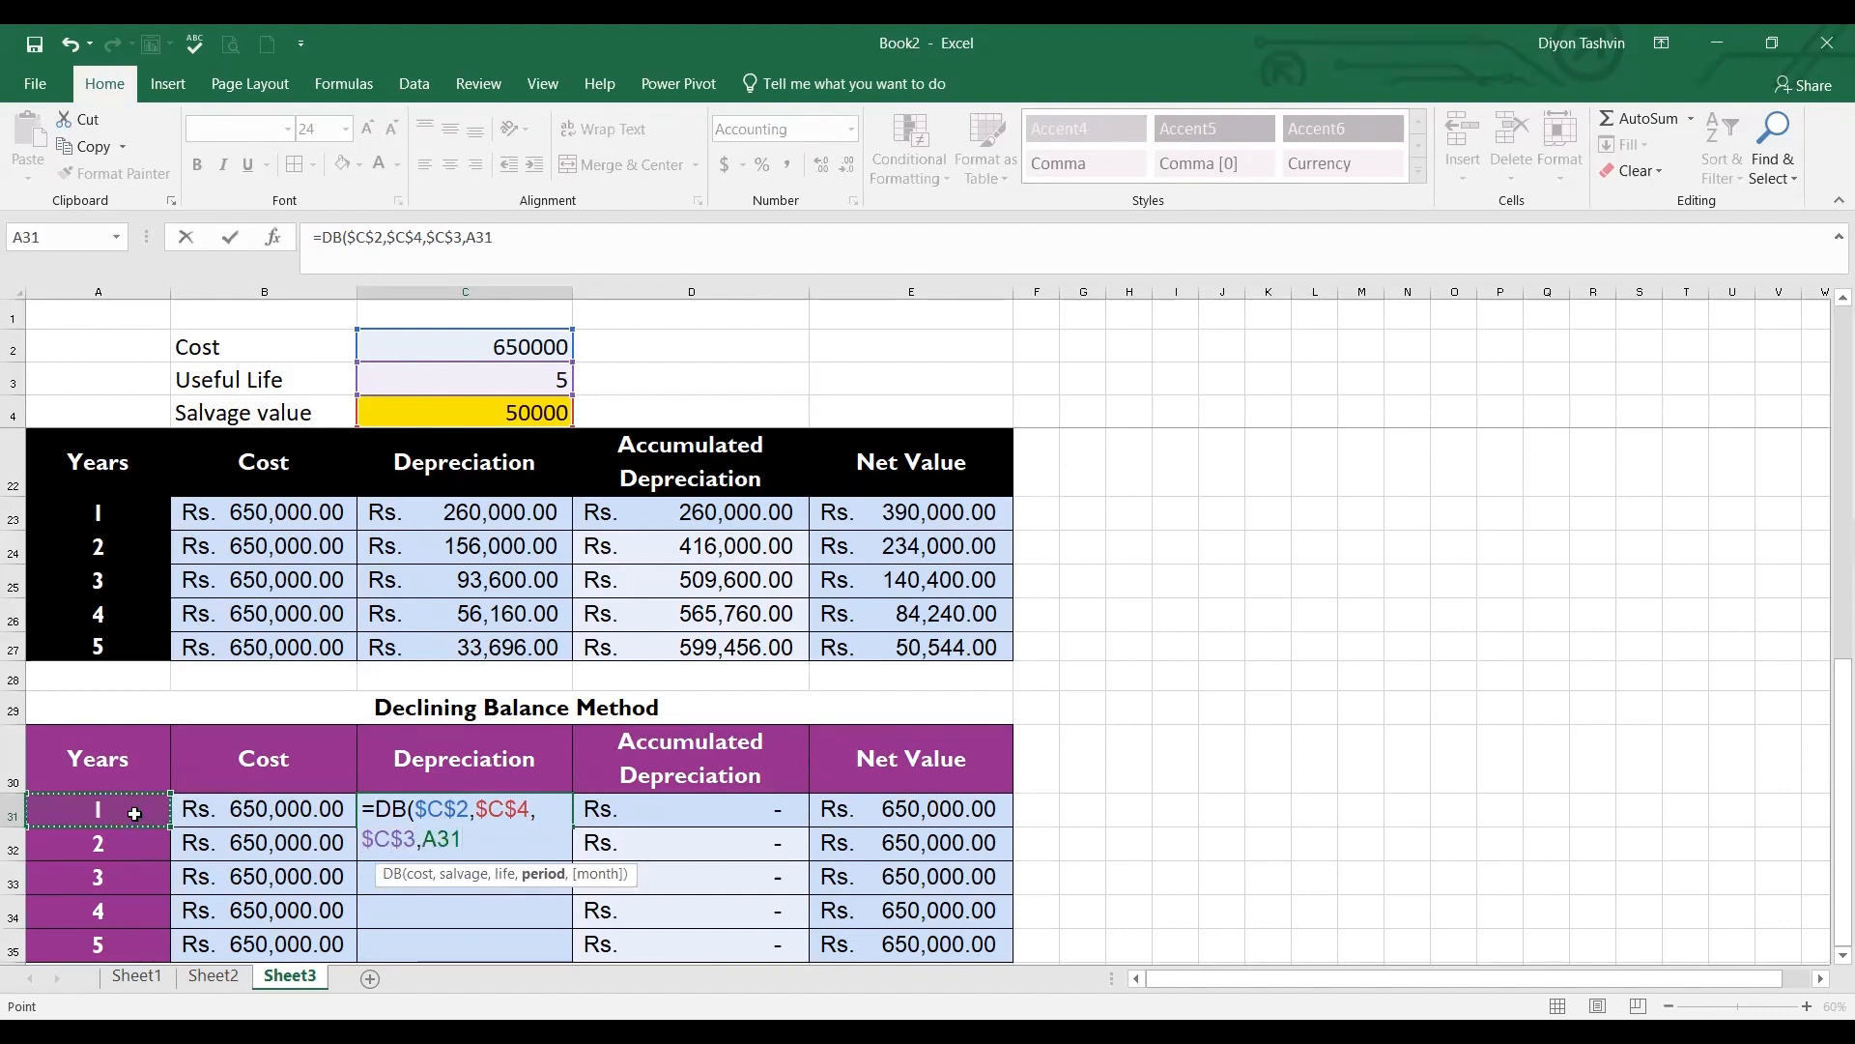
text(,)
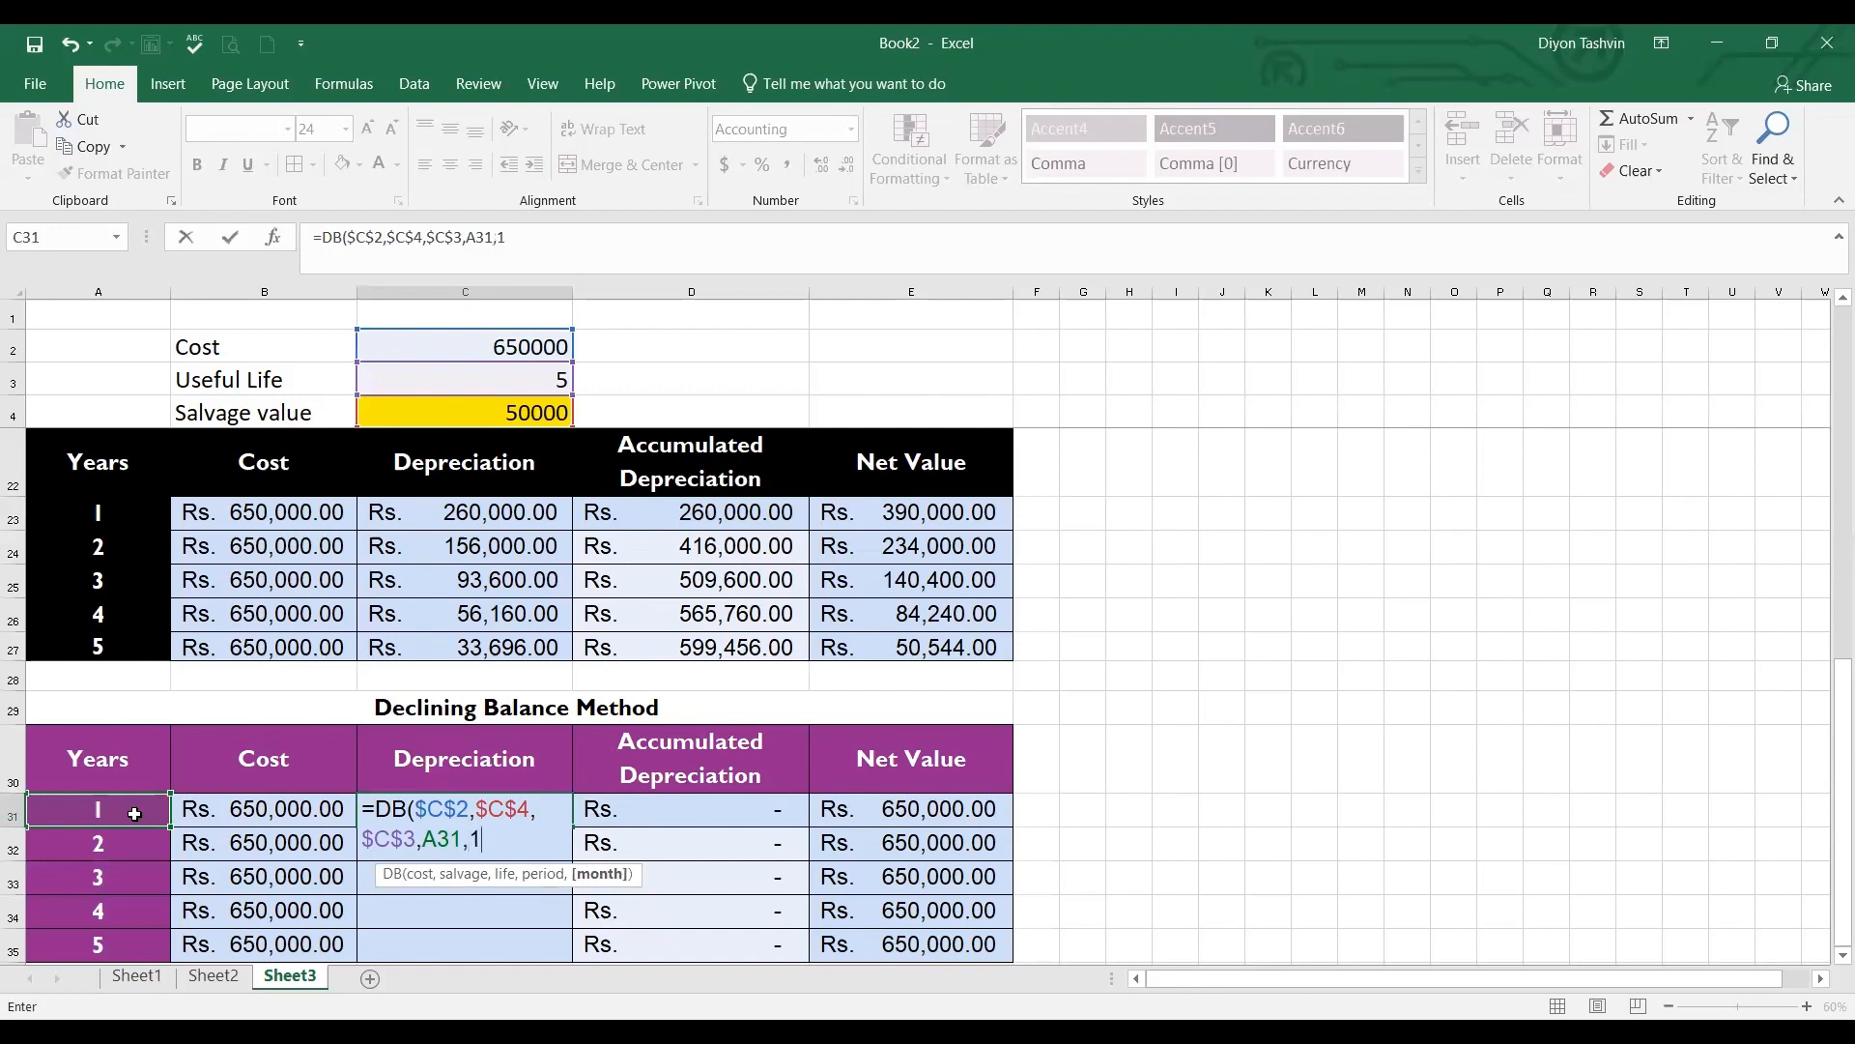
text(12)
key(ctrl+Return)
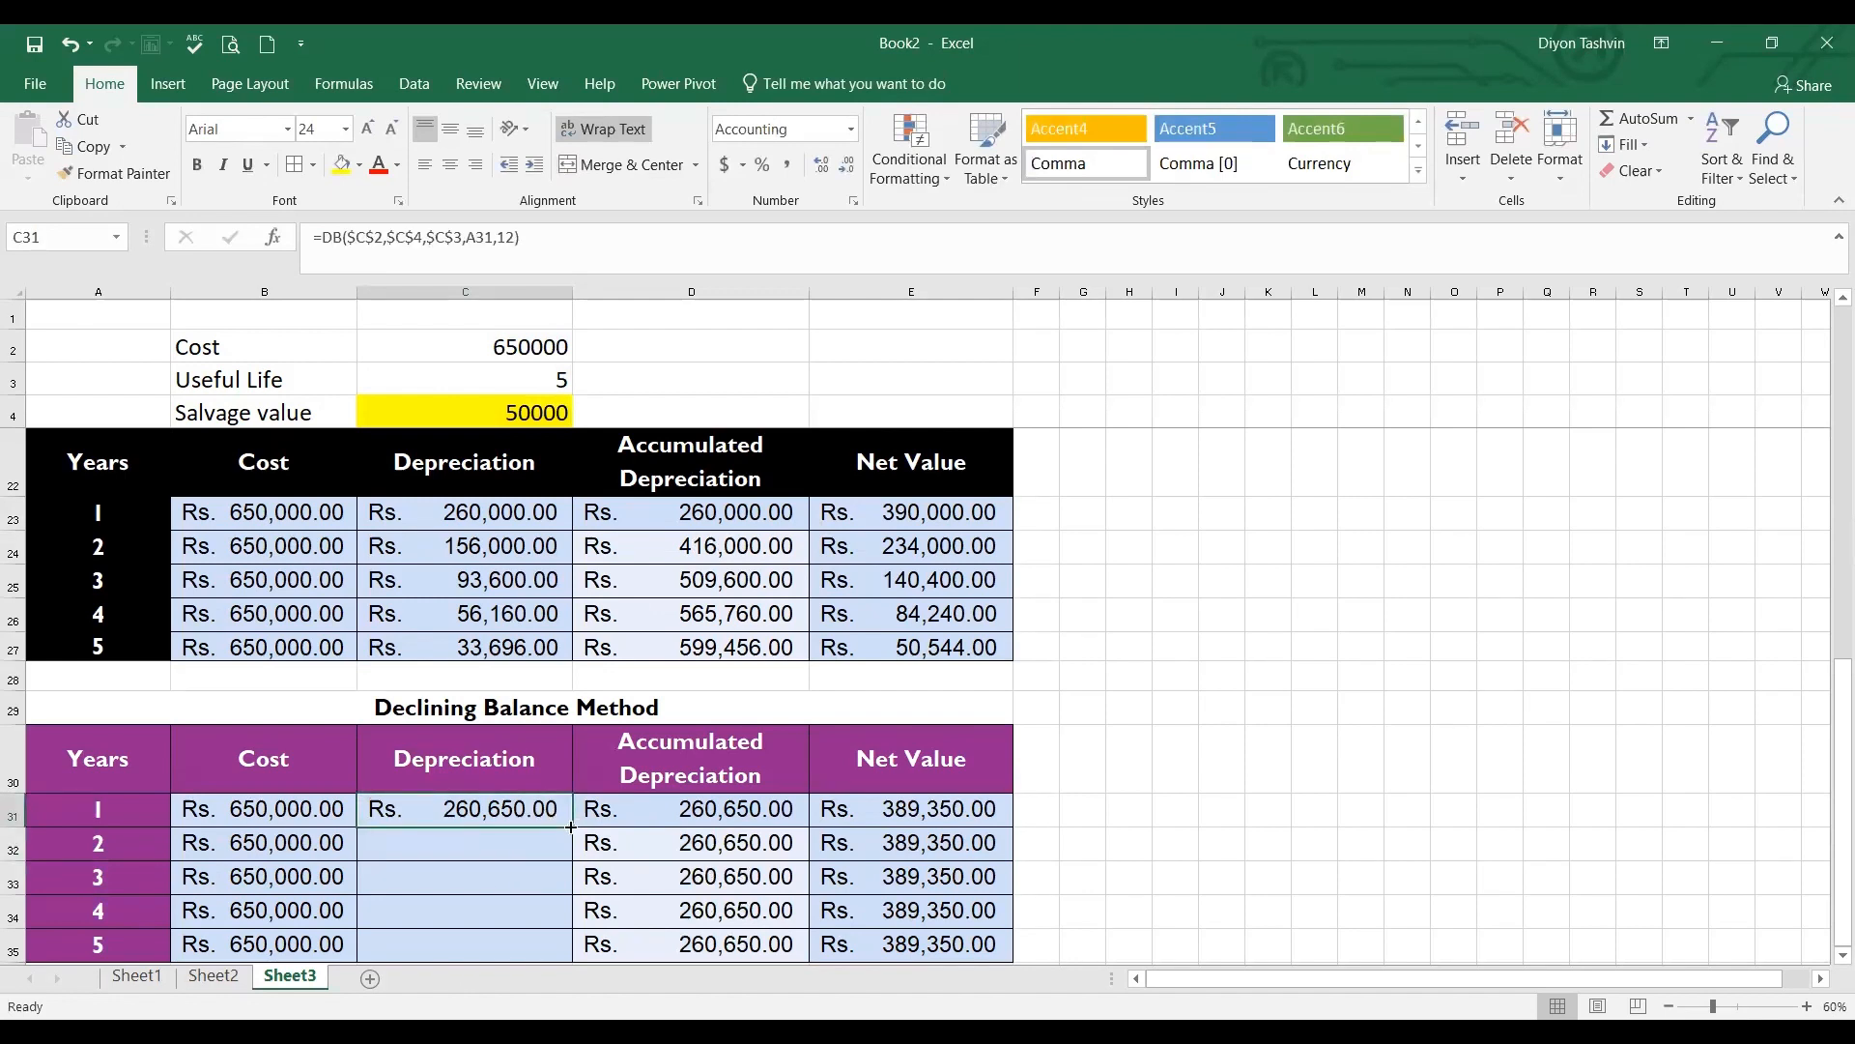
Fill the DB formula from C31 down to C35 in the Declining Balance Method table
drag(571, 826, 572, 958)
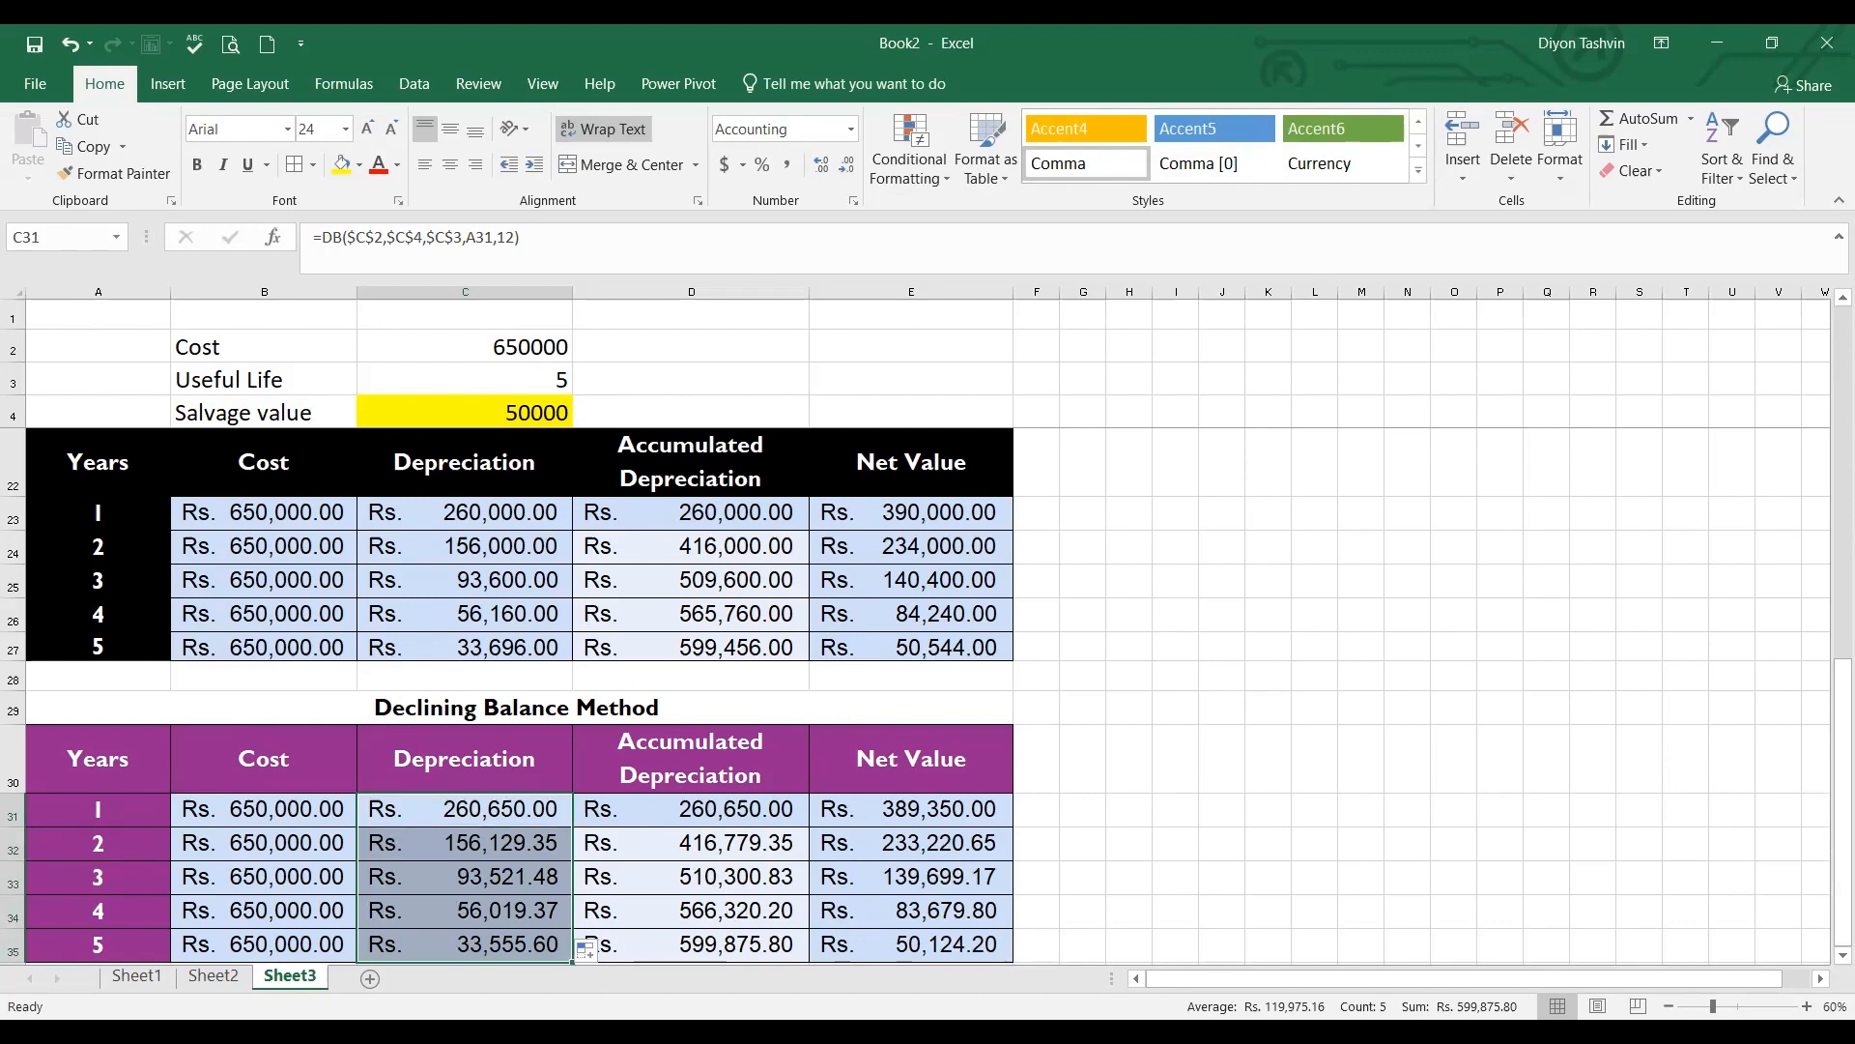
scroll(1826, 960, down, 1)
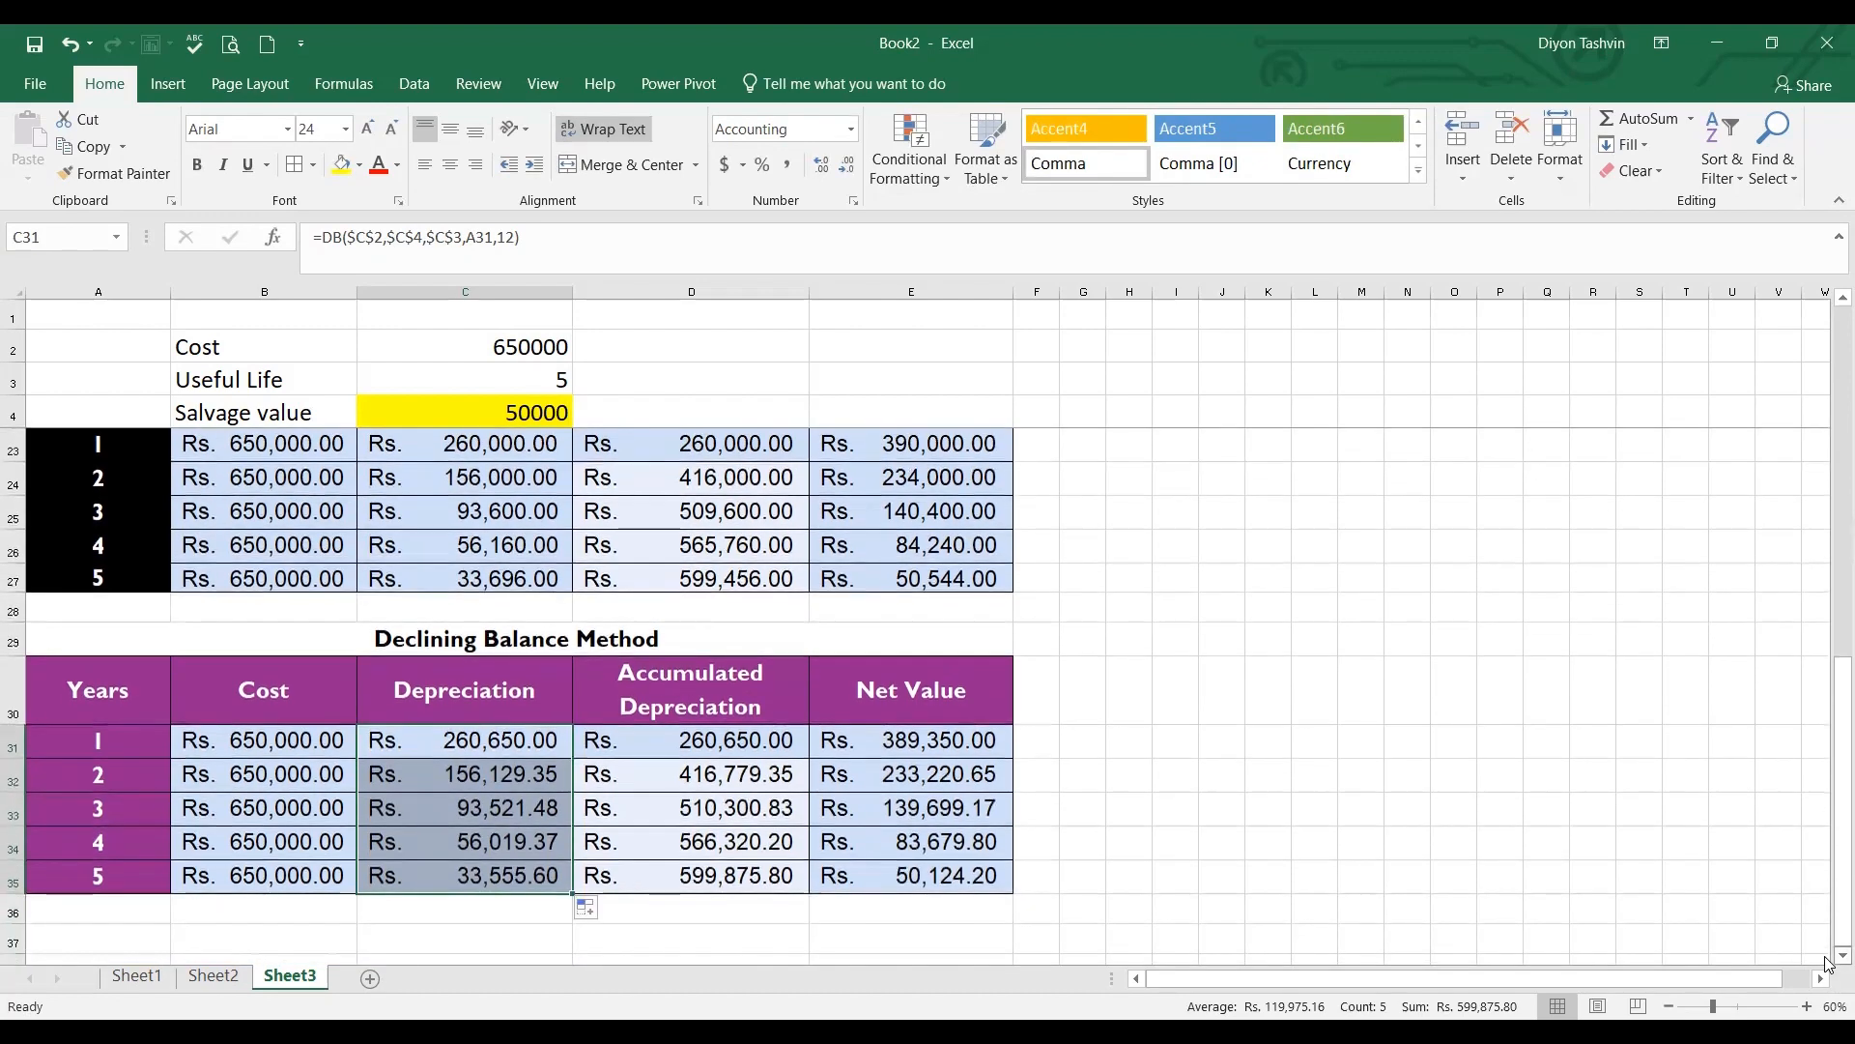
scroll(1827, 798, down, 1)
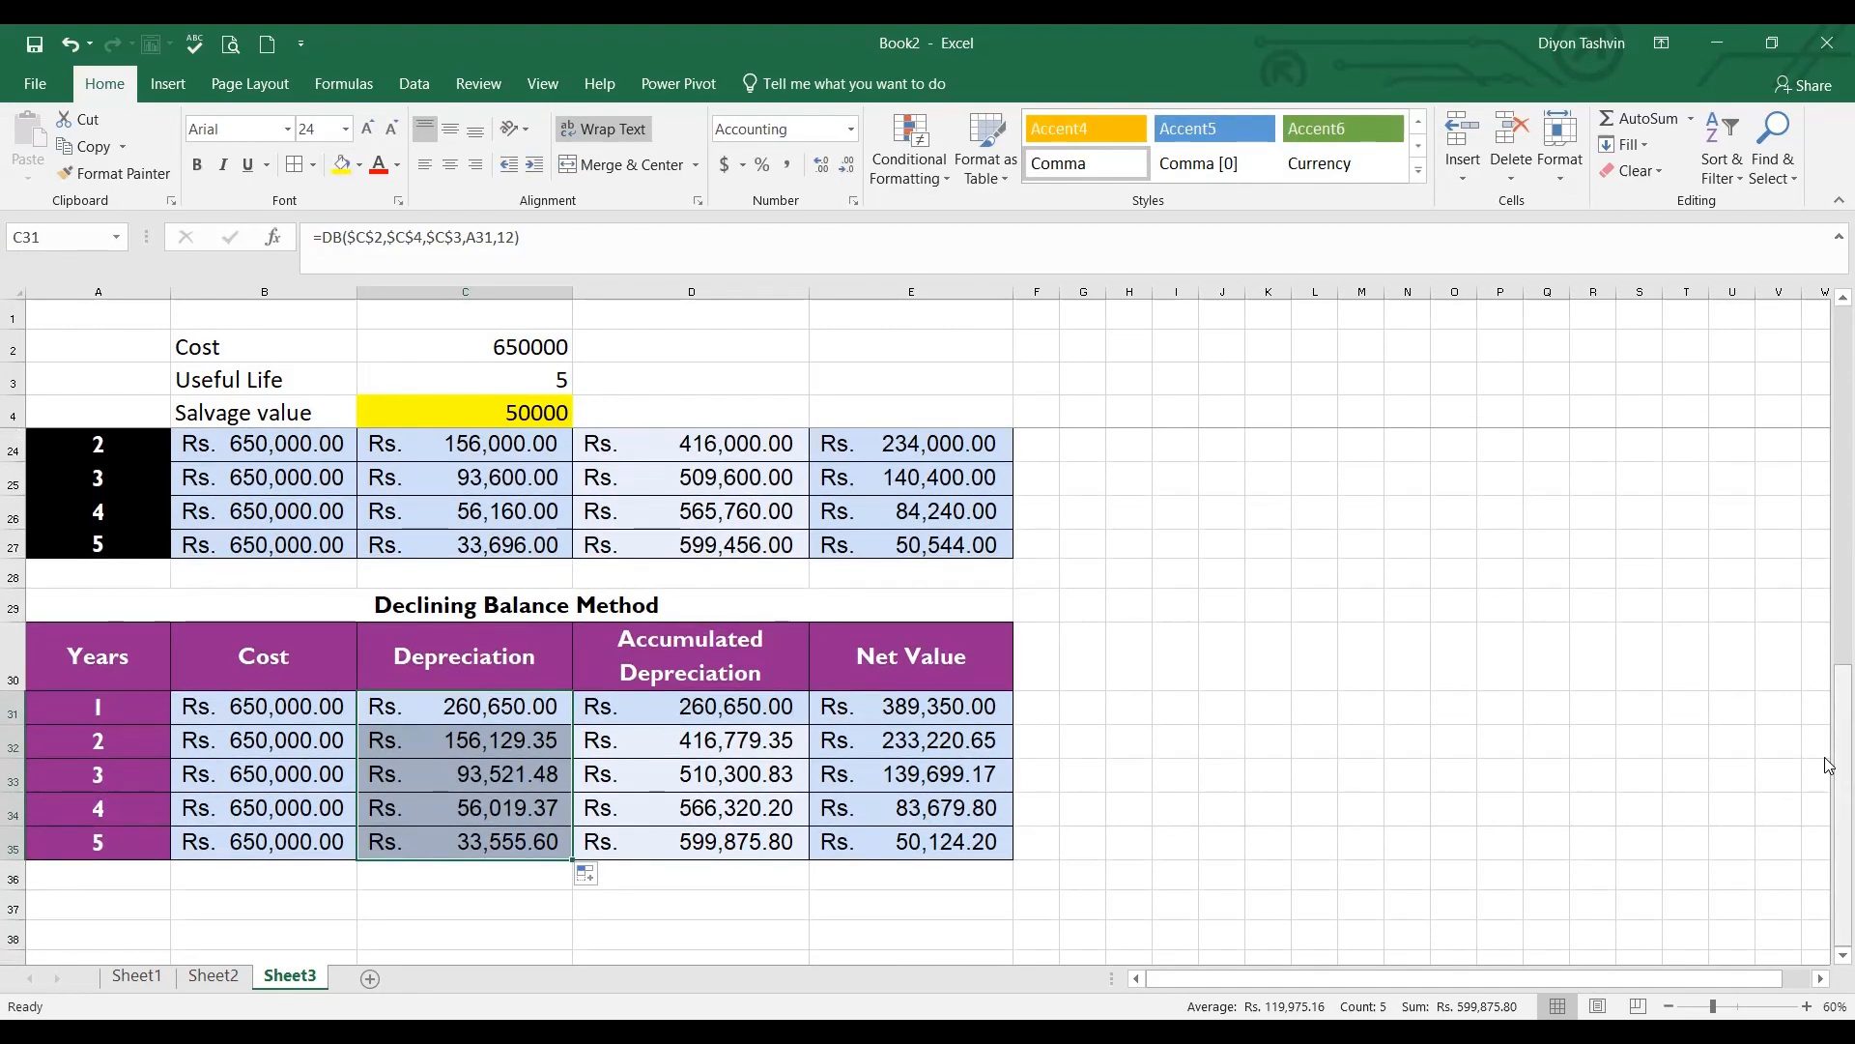
drag(1829, 765, 1829, 785)
click(1331, 867)
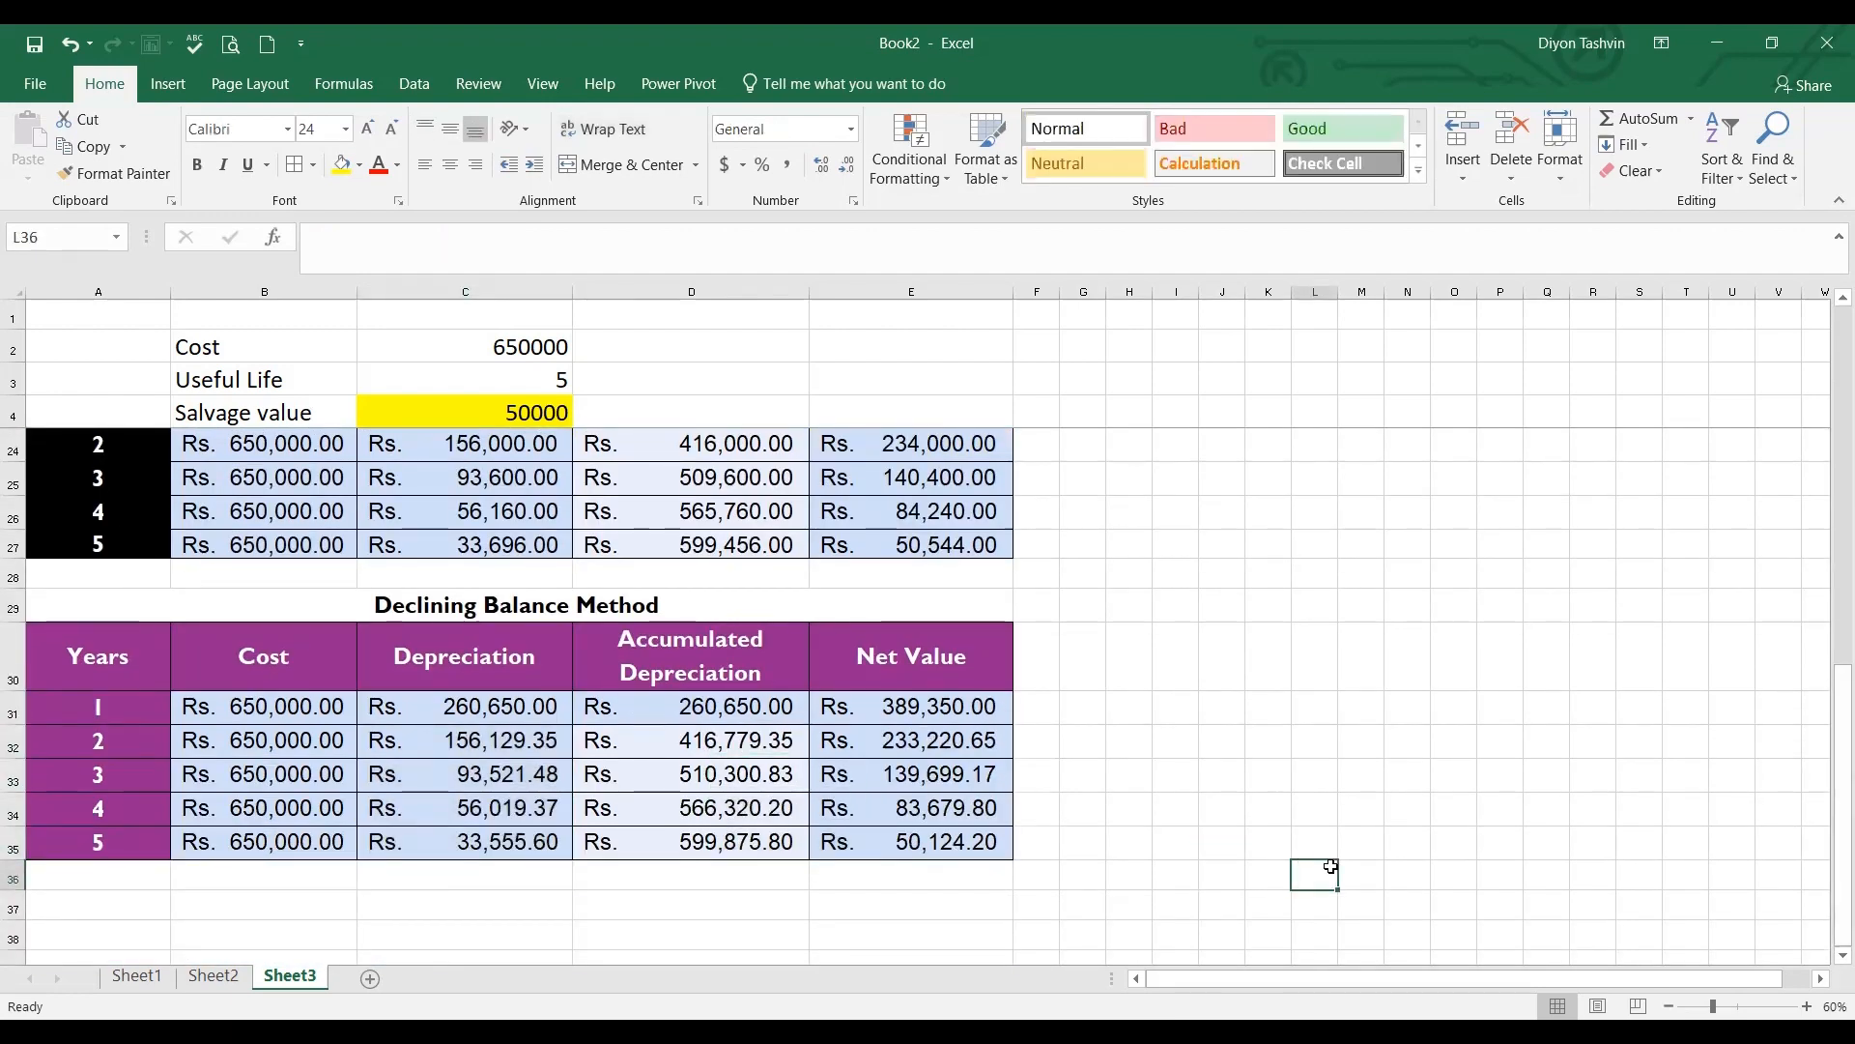
Insert a 2-D pie chart of the declining-balance depreciation in C31:C35, using the quick layout with a legend above the pie and percentage labels
drag(1827, 879, 1829, 615)
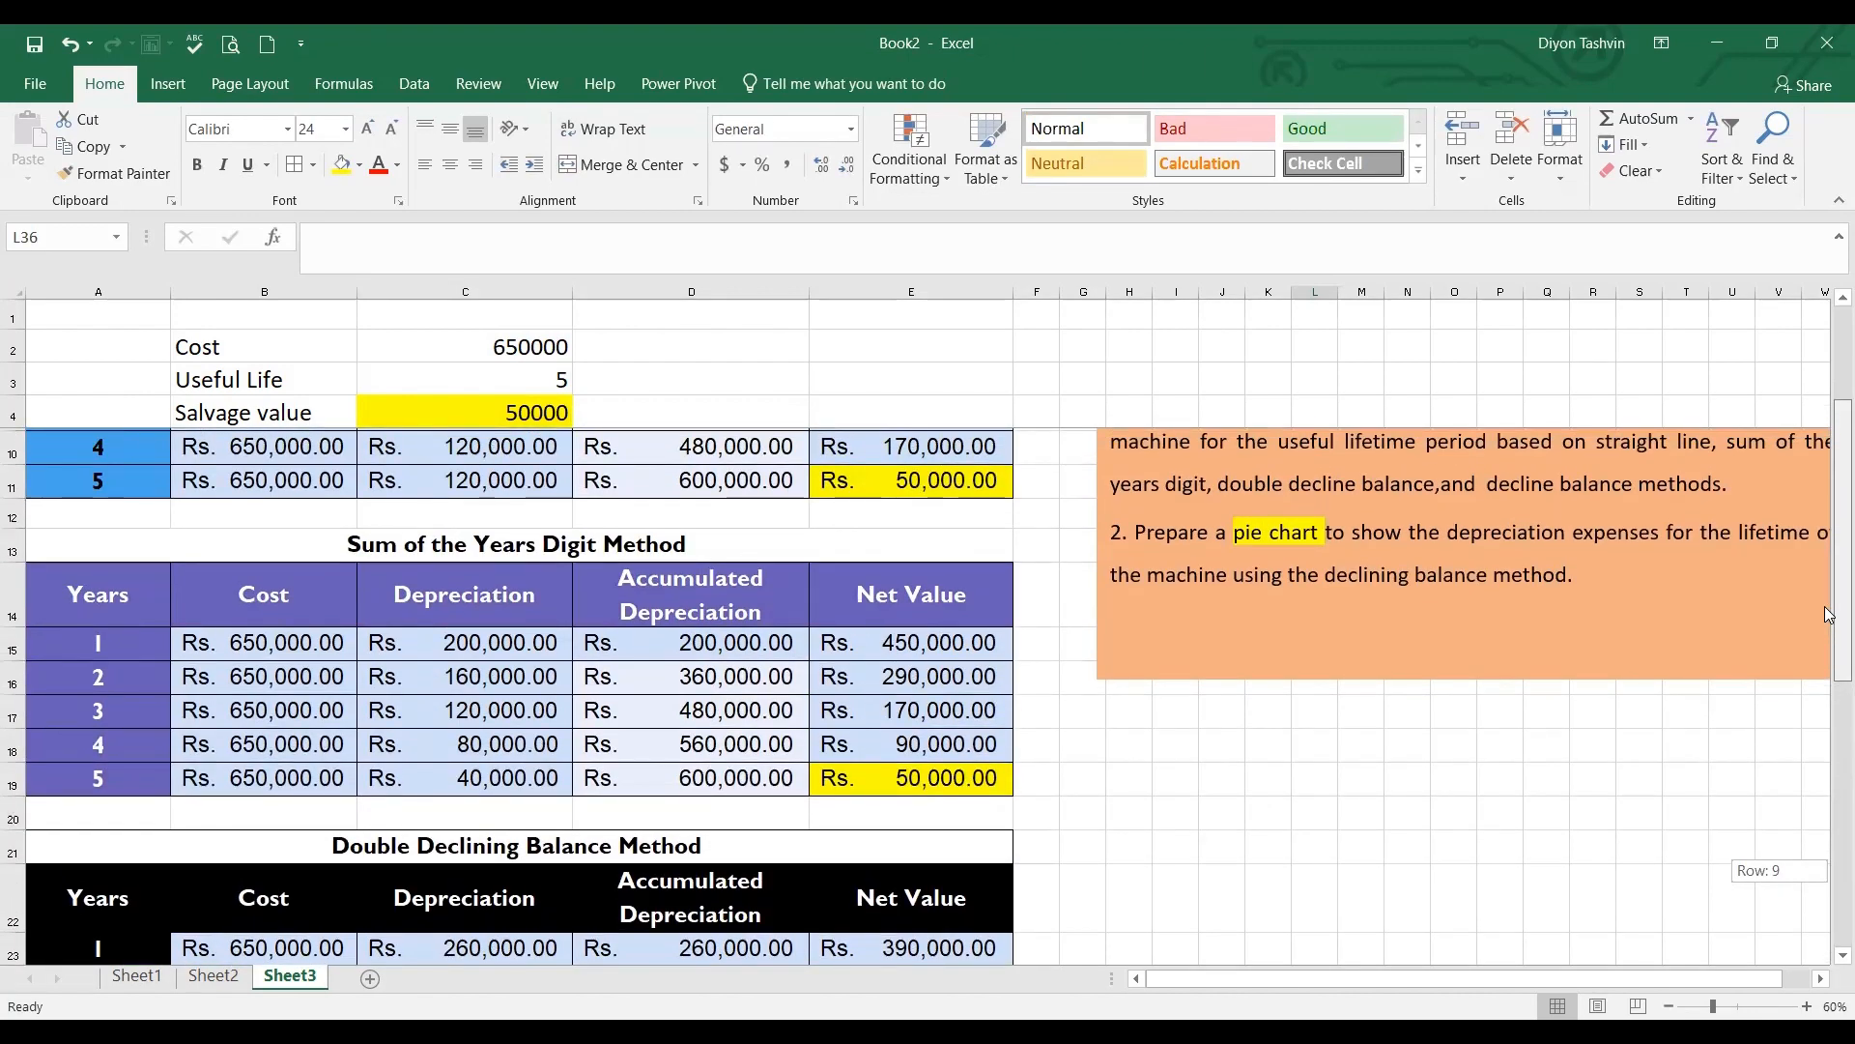
drag(1829, 615, 1830, 872)
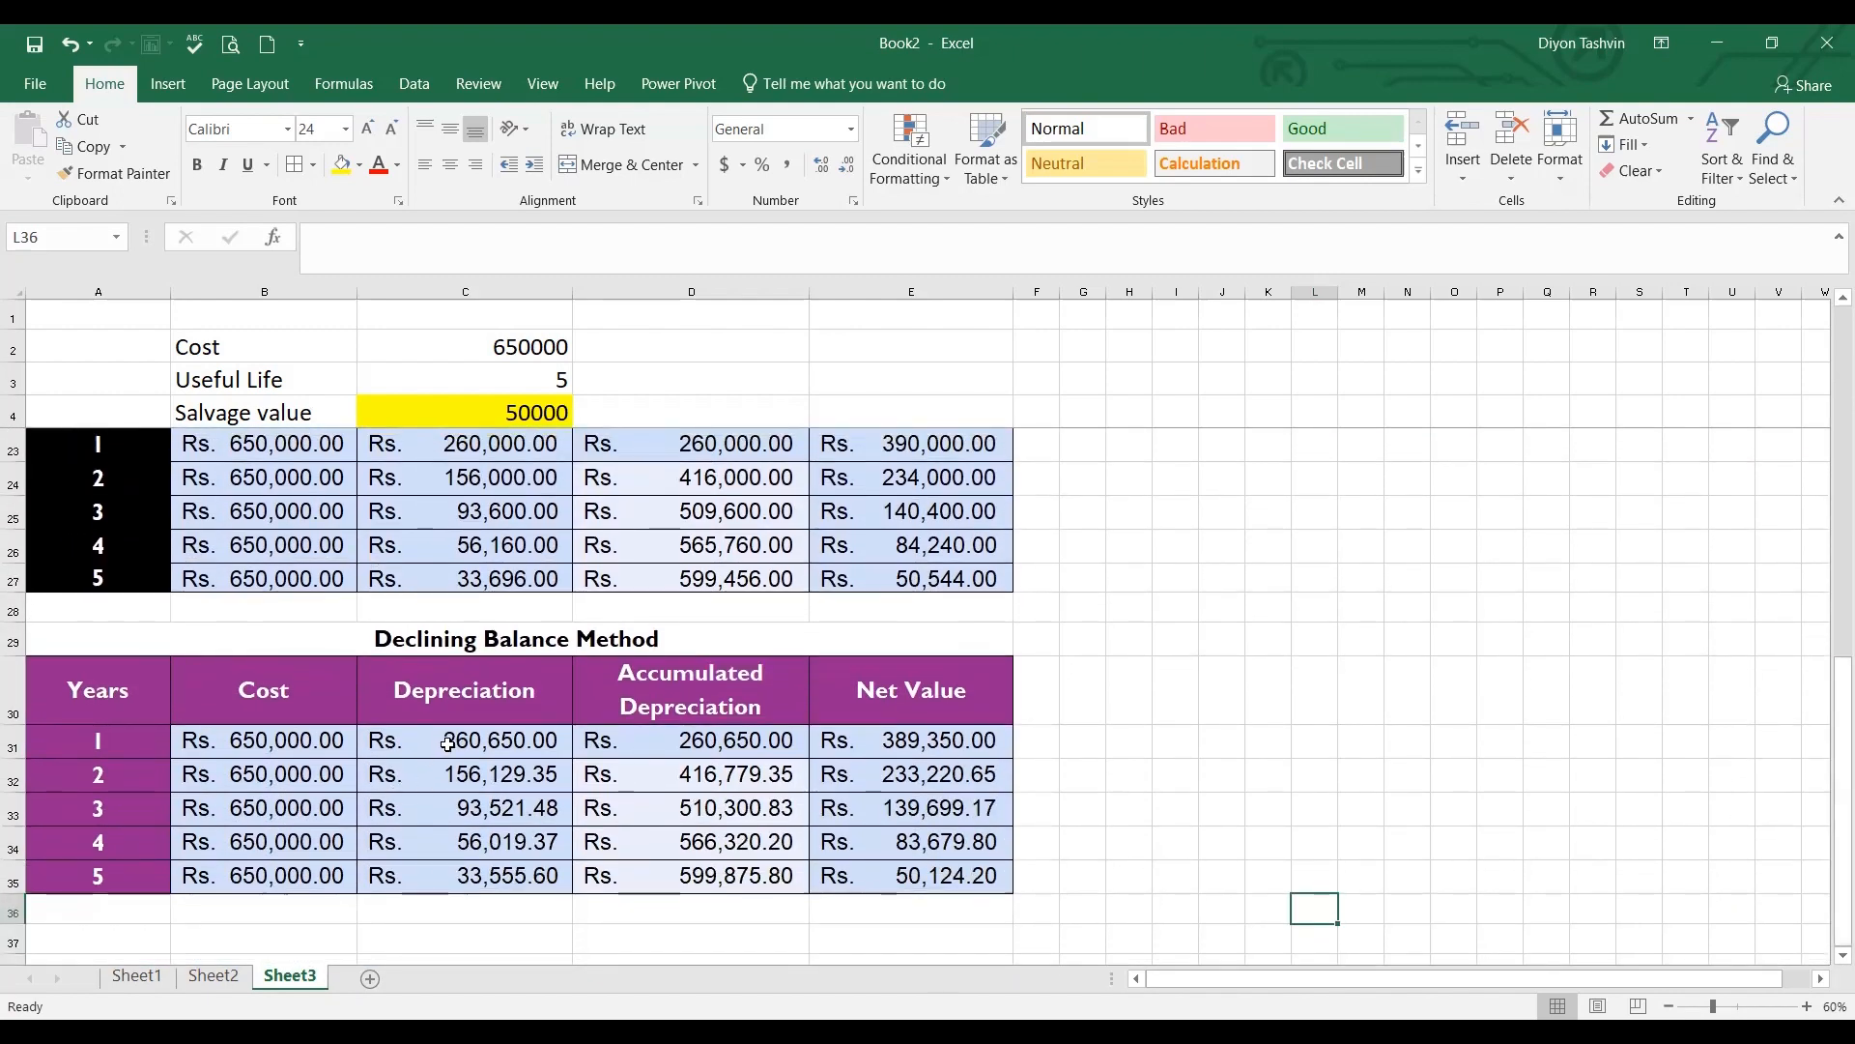
drag(447, 743, 447, 876)
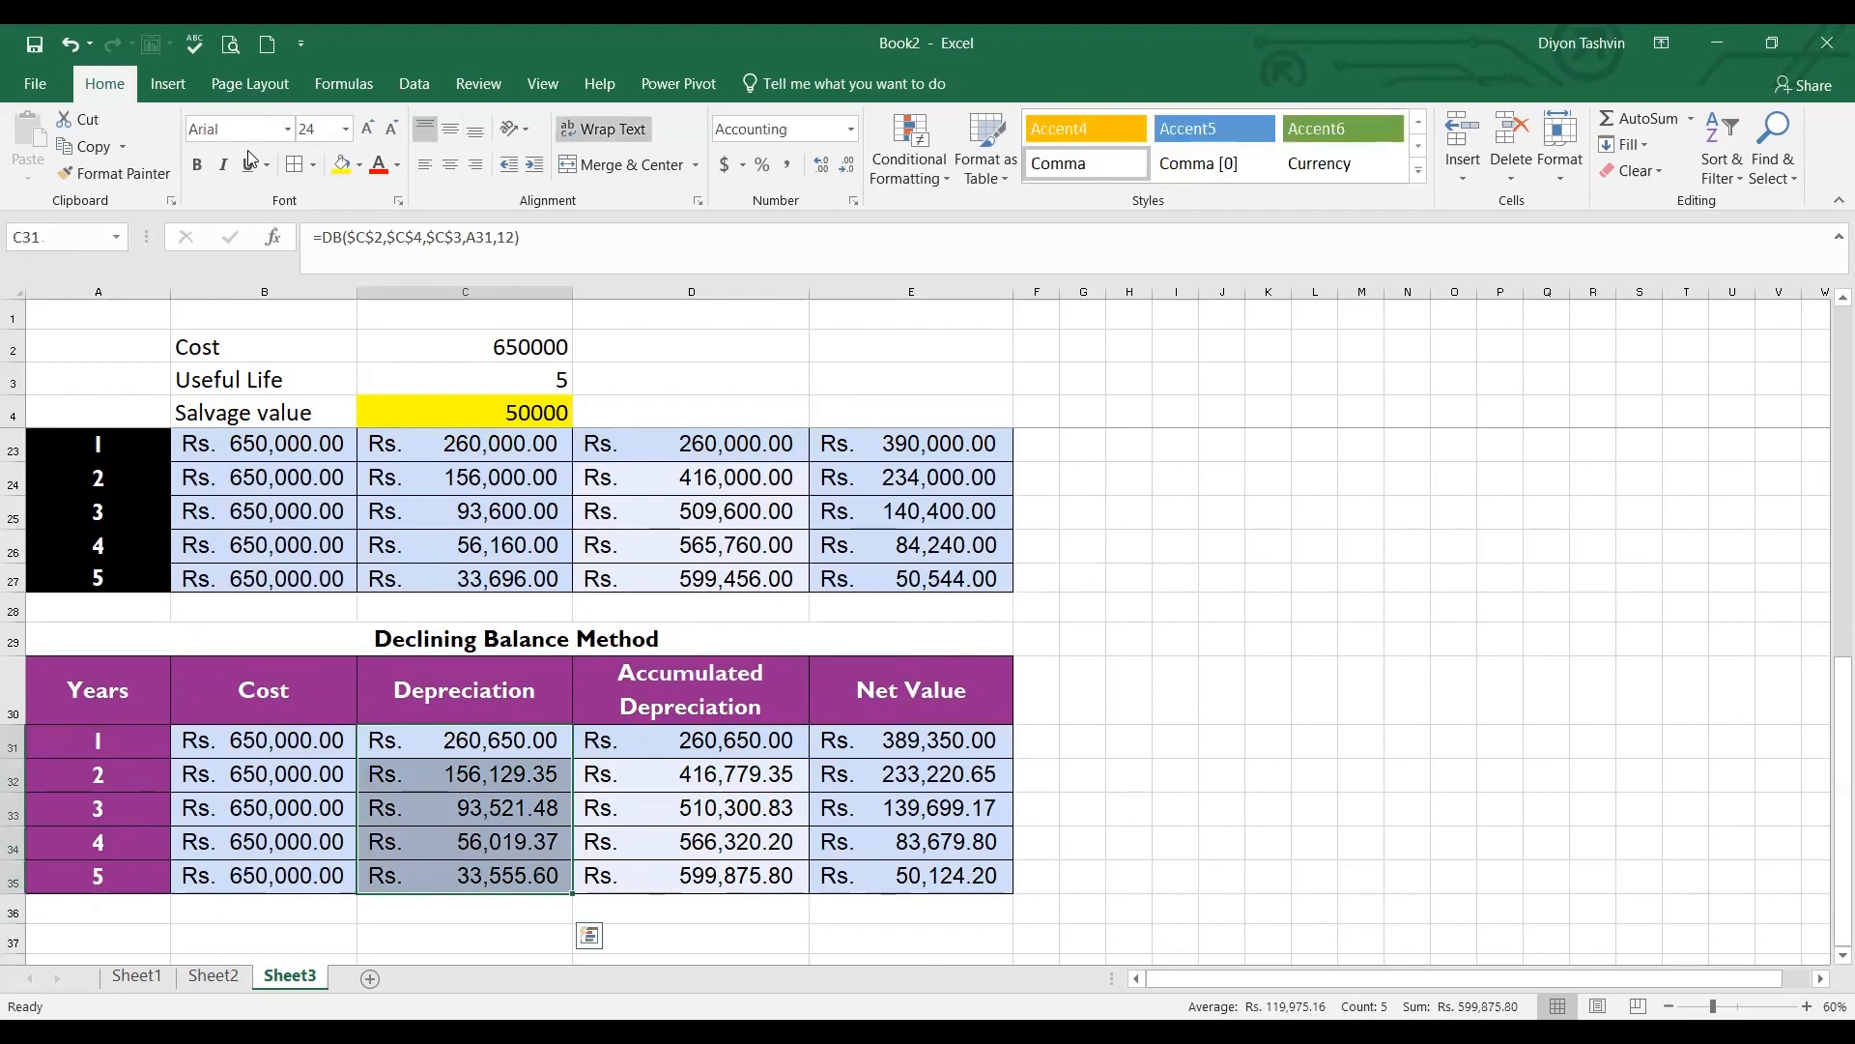
click(164, 85)
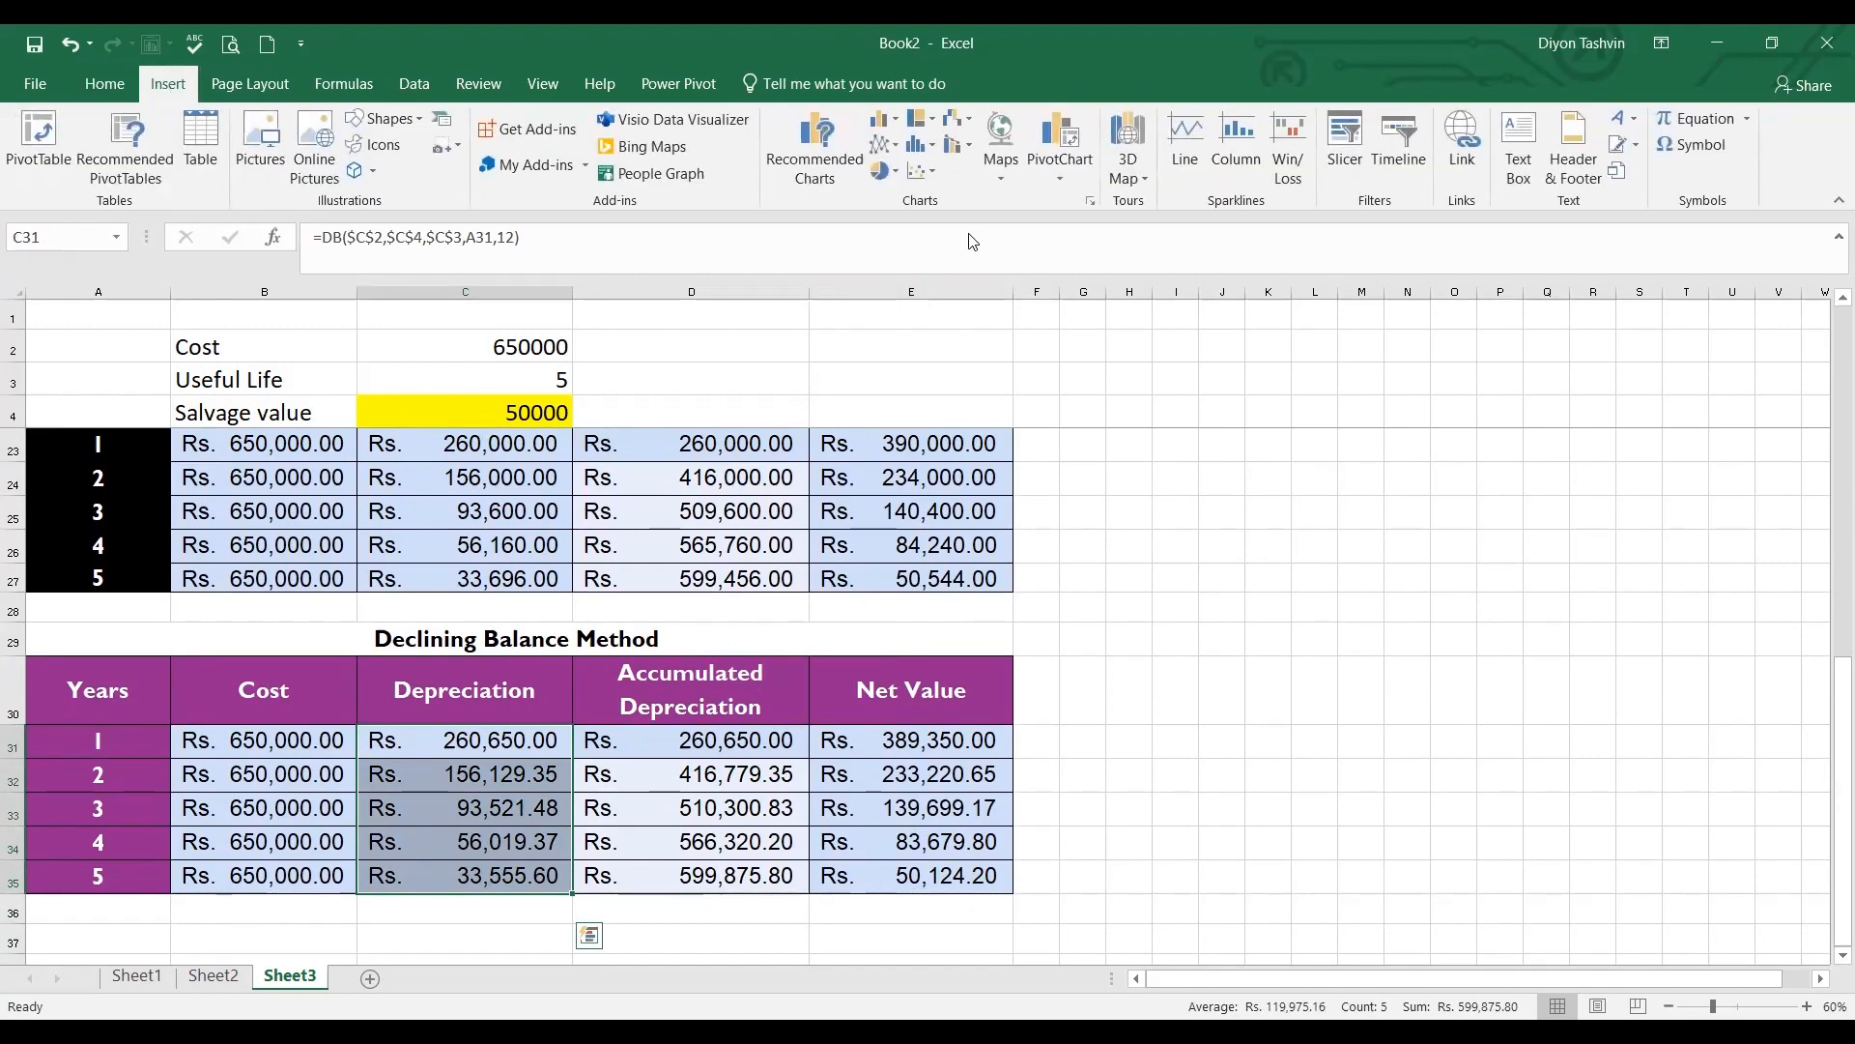
click(881, 184)
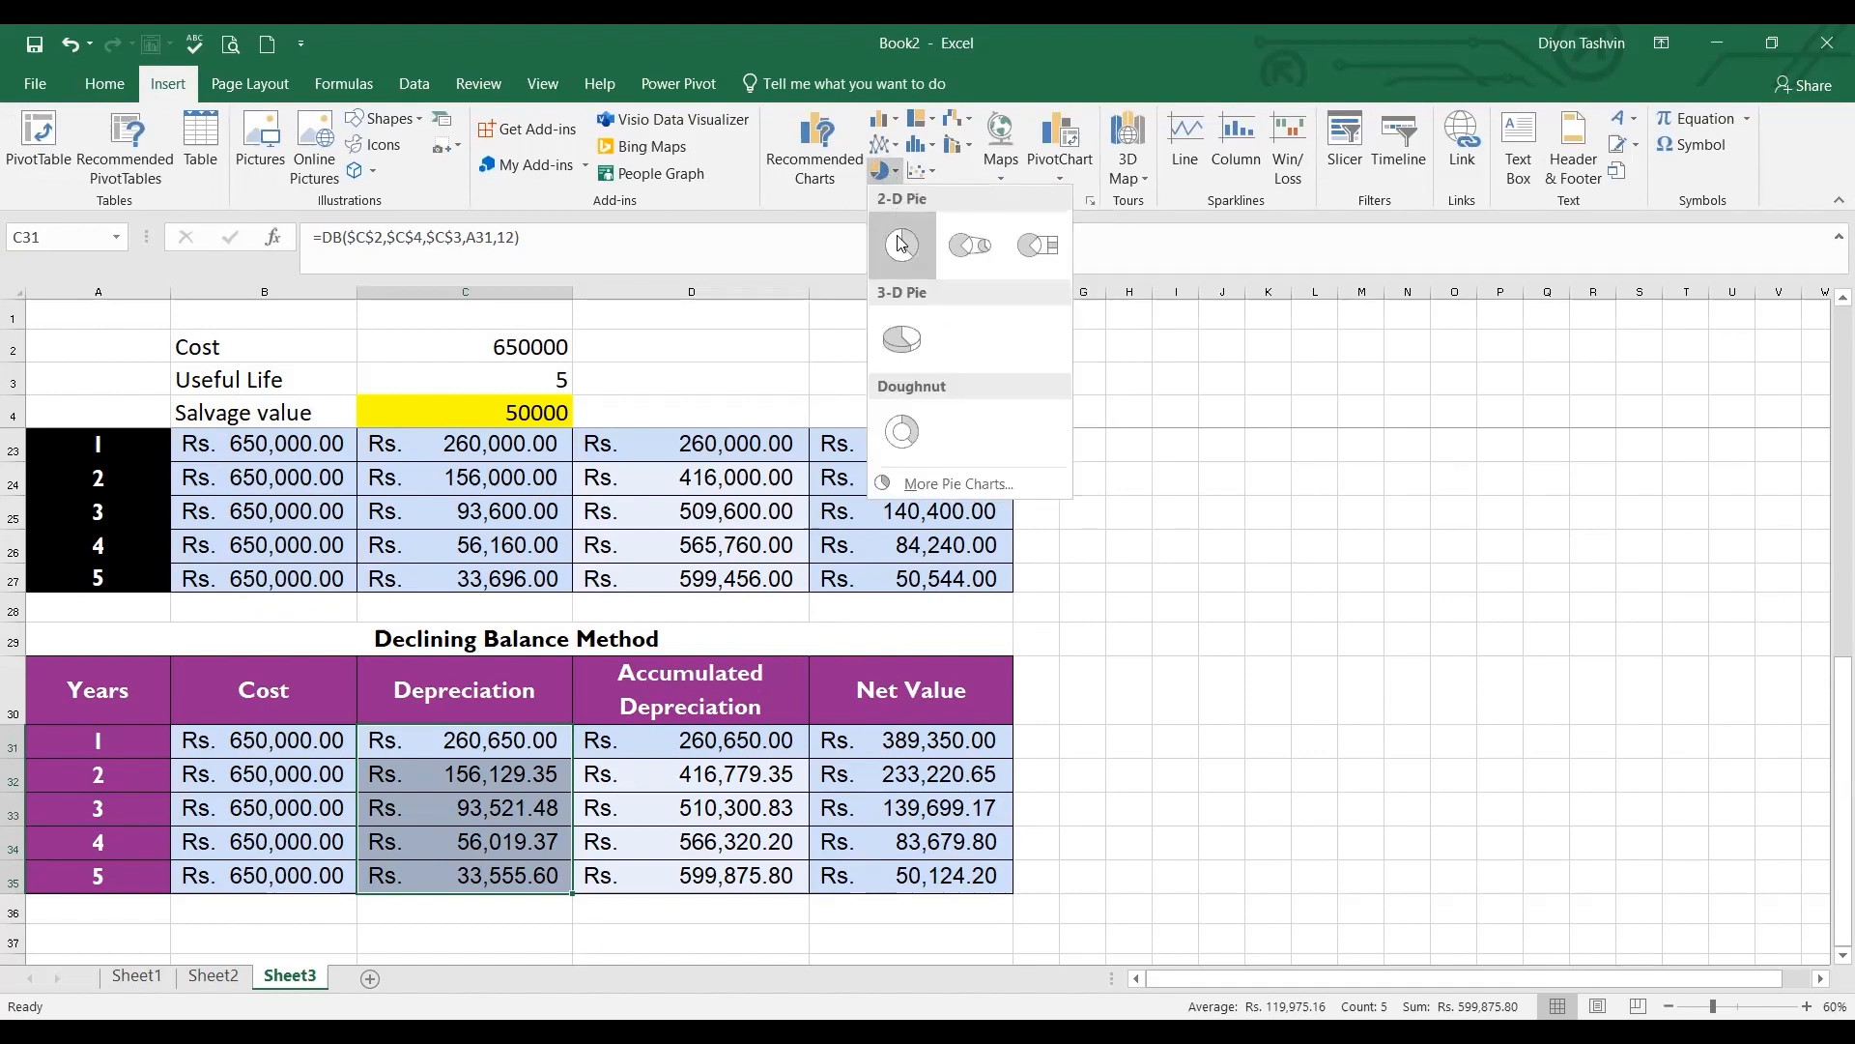
click(901, 245)
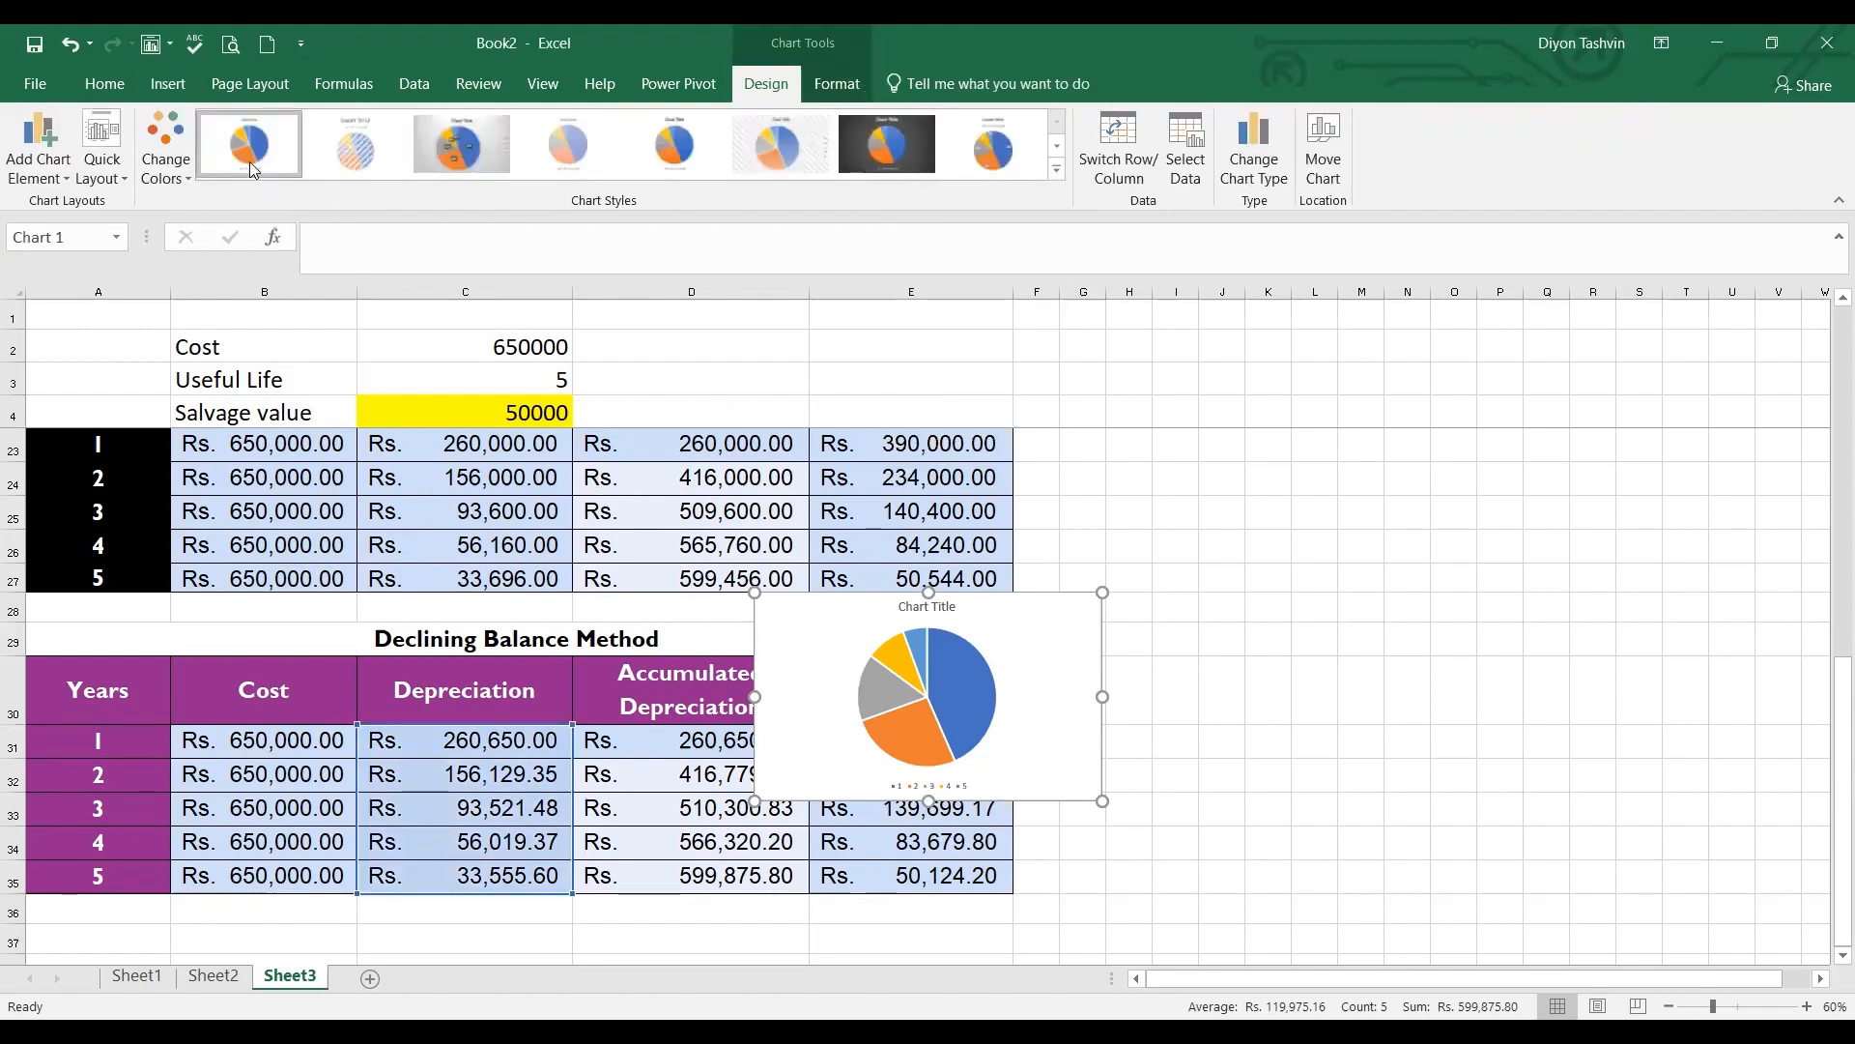
click(106, 179)
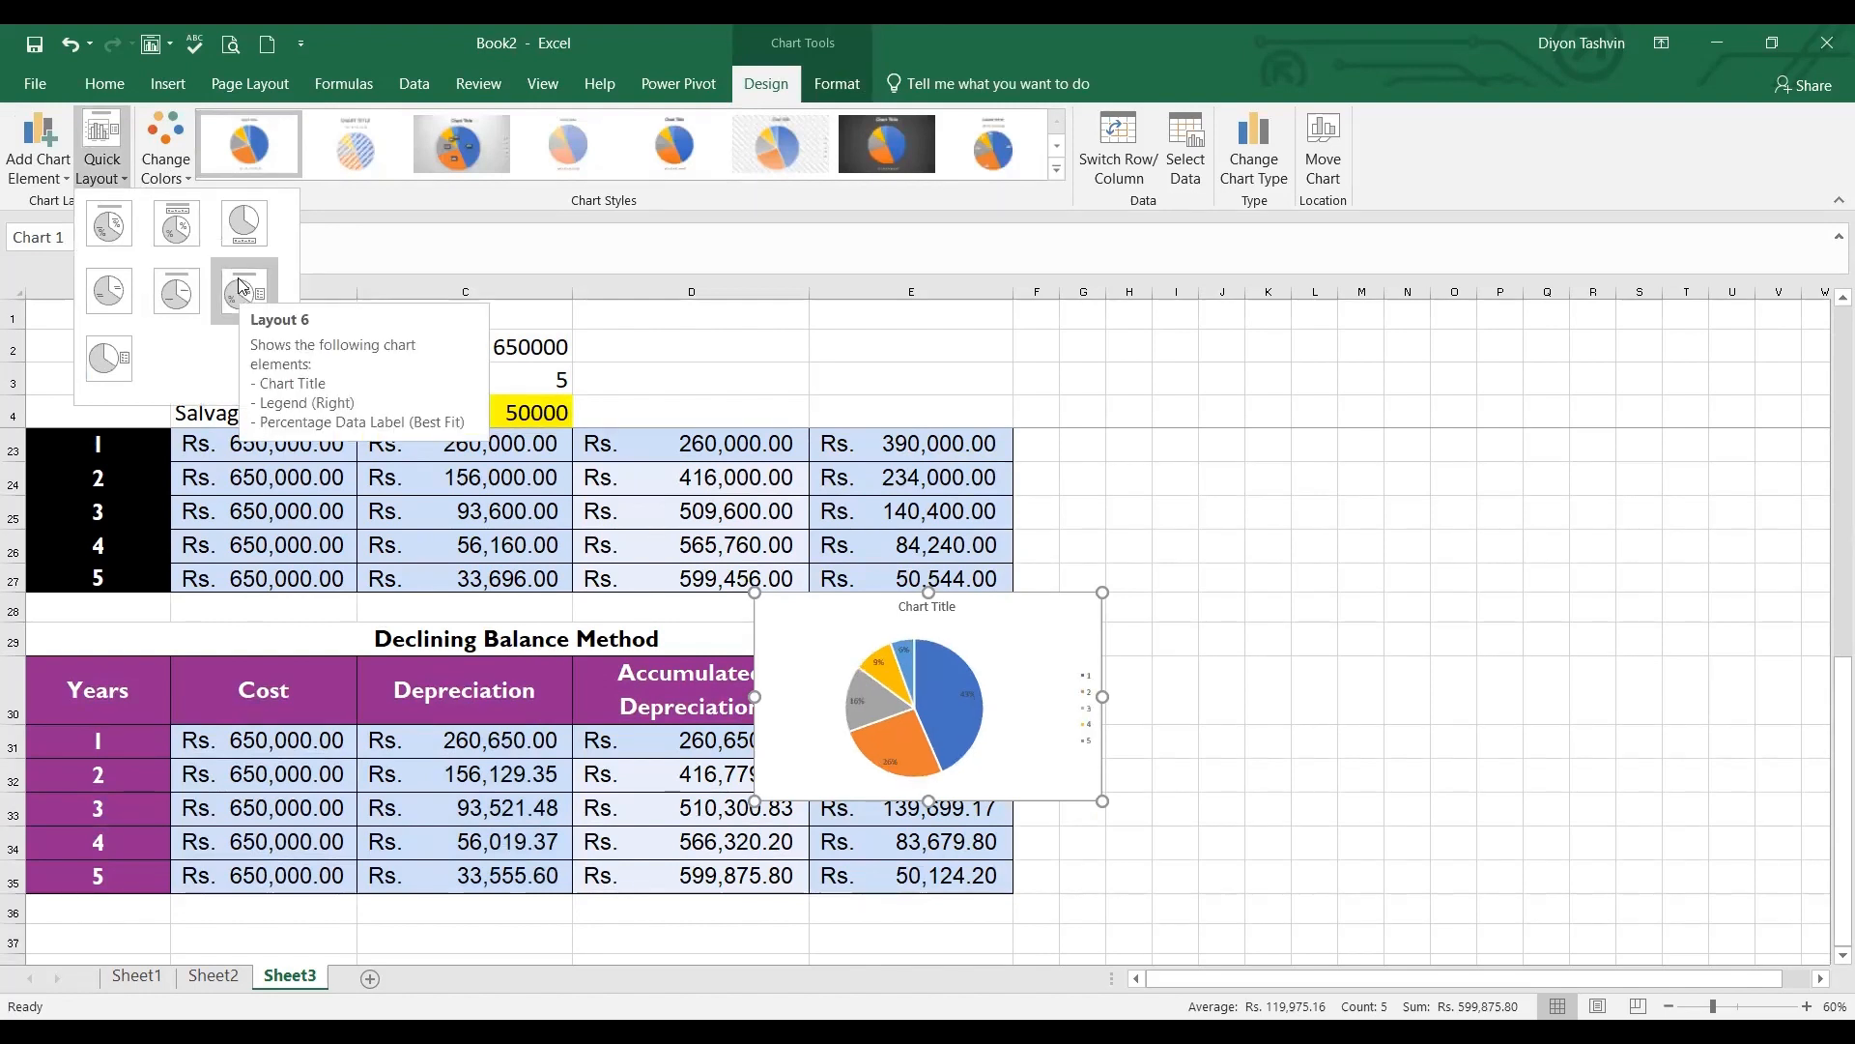
click(187, 237)
Replace the pie chart's title with DEPRECIATION USING DECLINING BALANCE
click(906, 606)
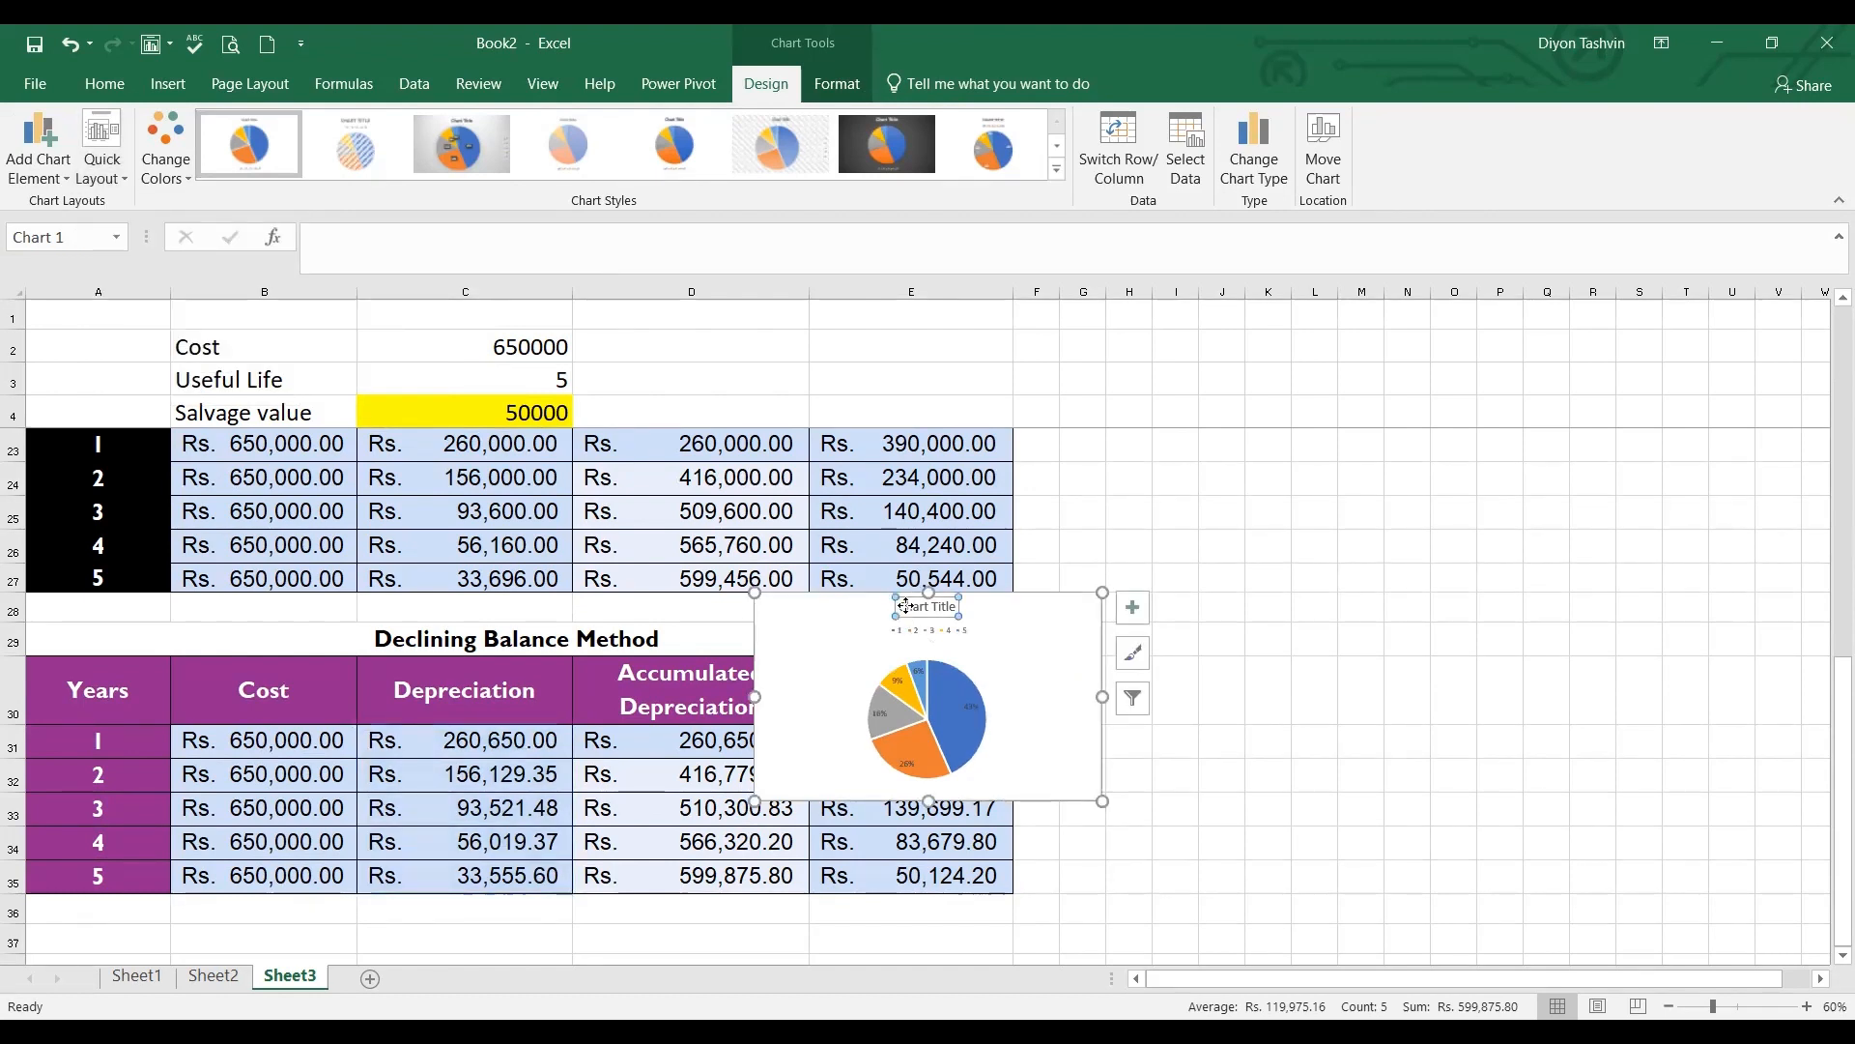
double_click(906, 606)
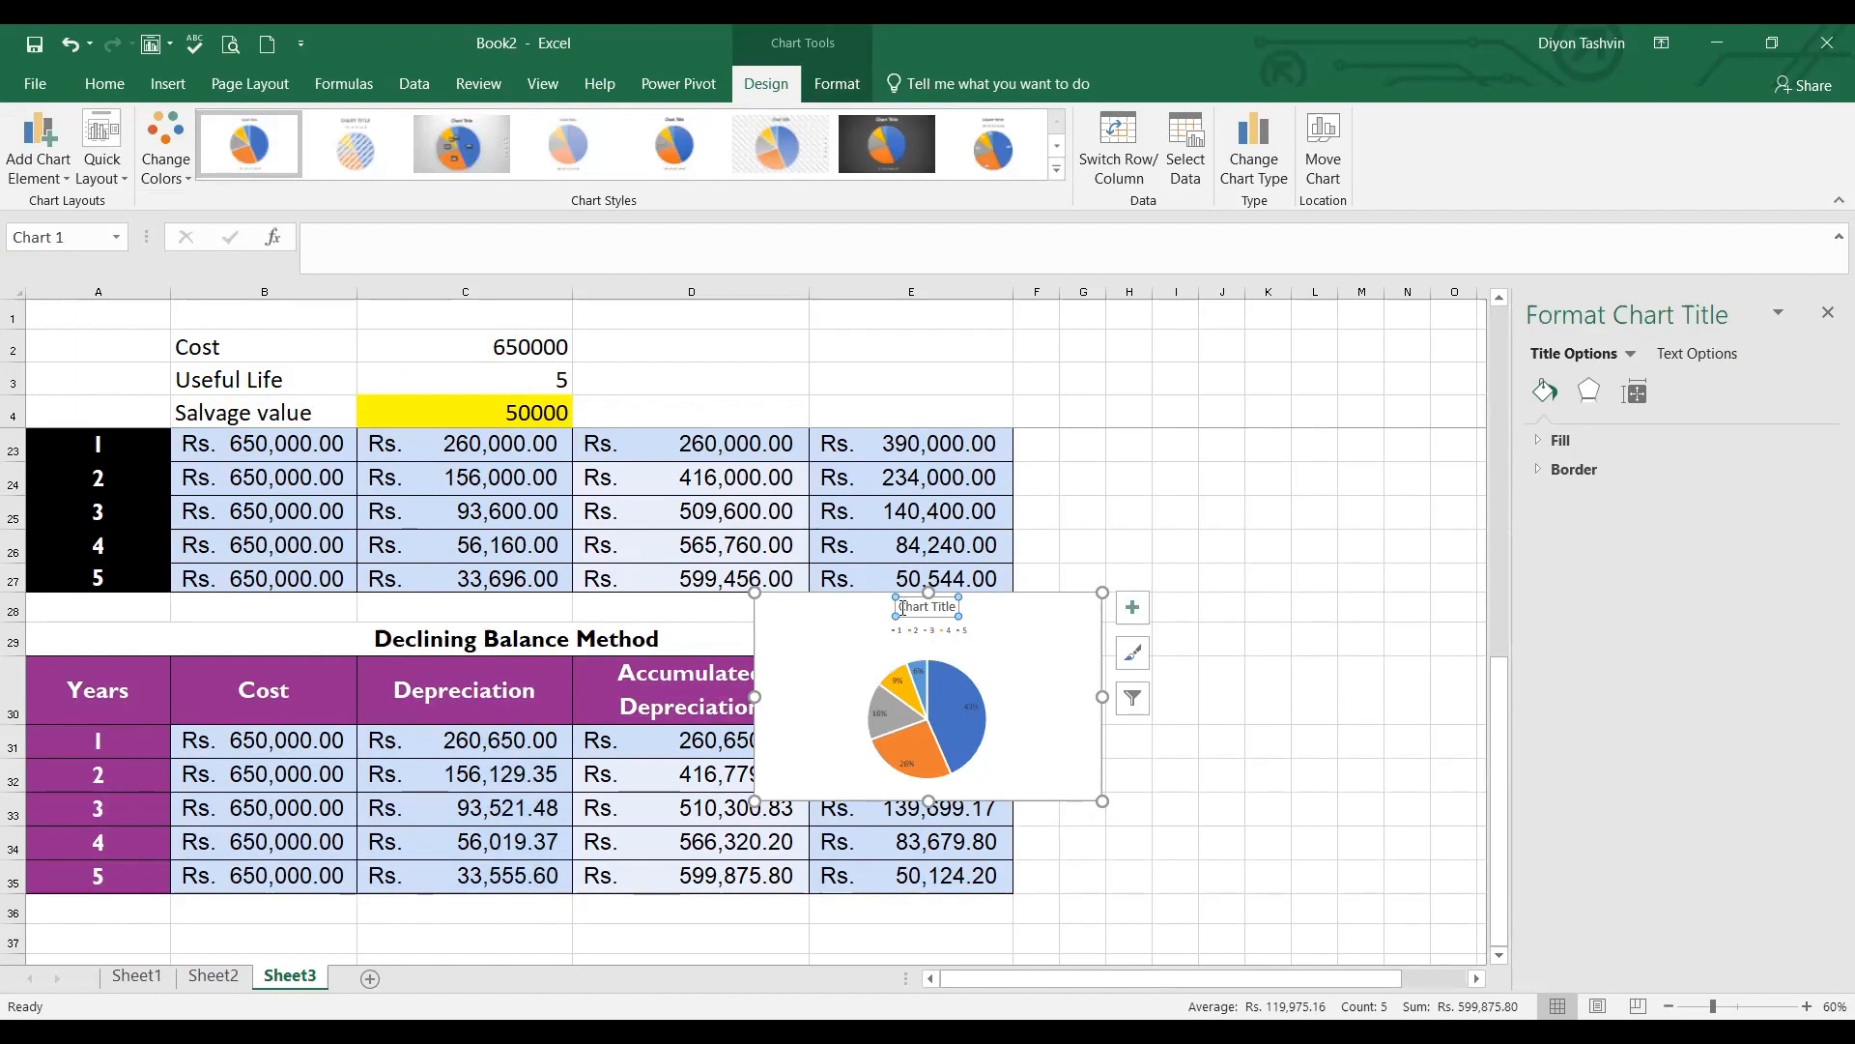
triple_click(902, 606)
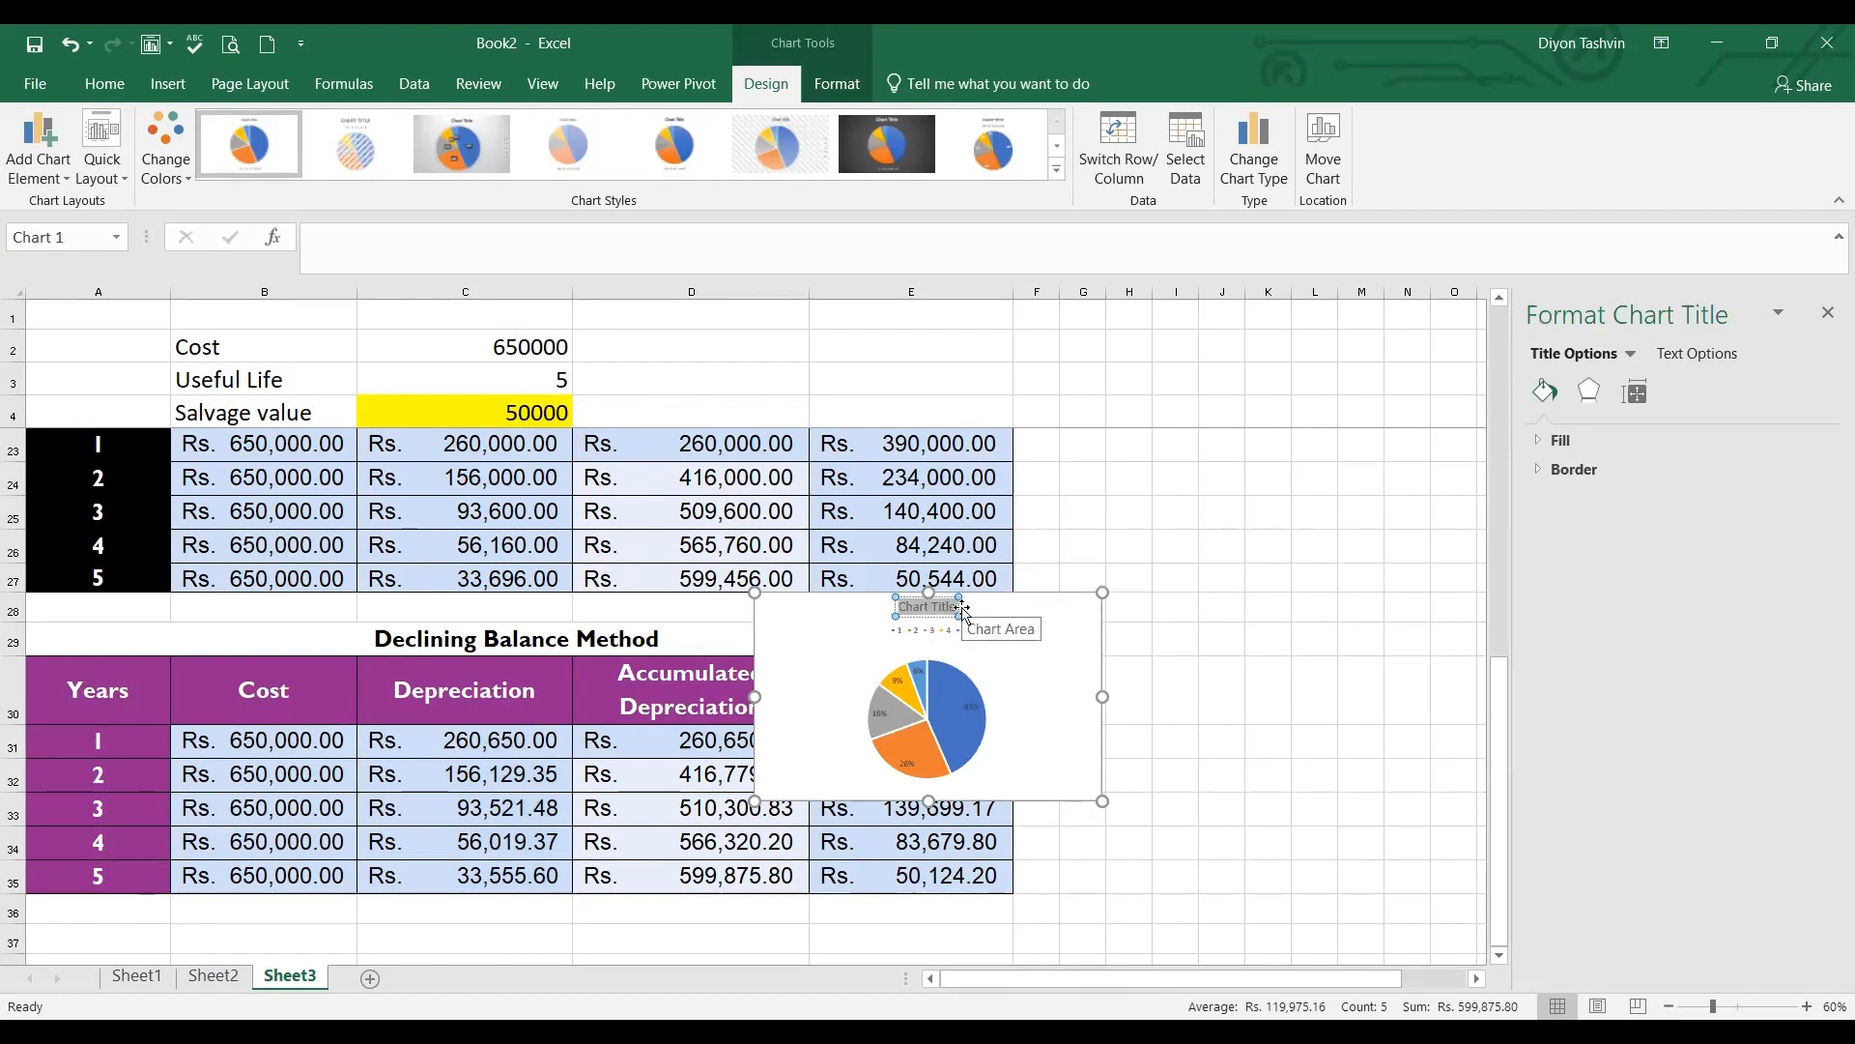
text(DEPRECIATION US)
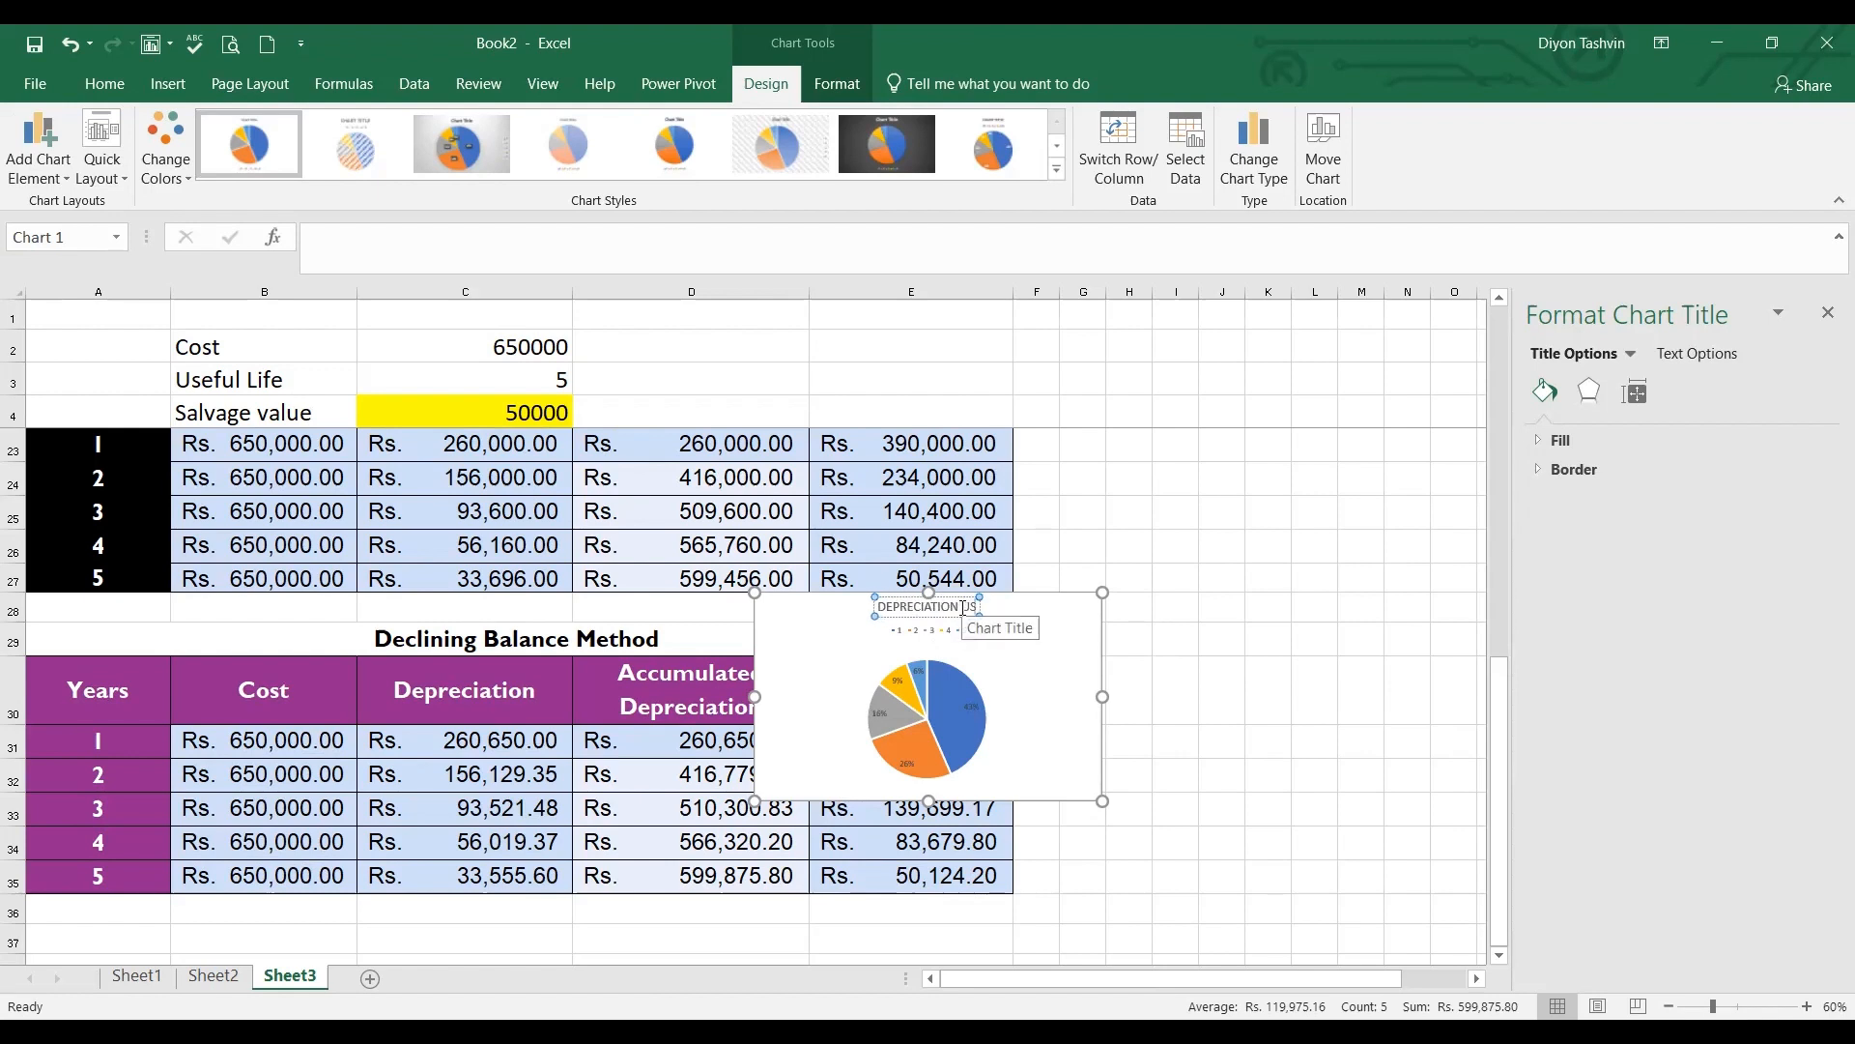
text(ING DE)
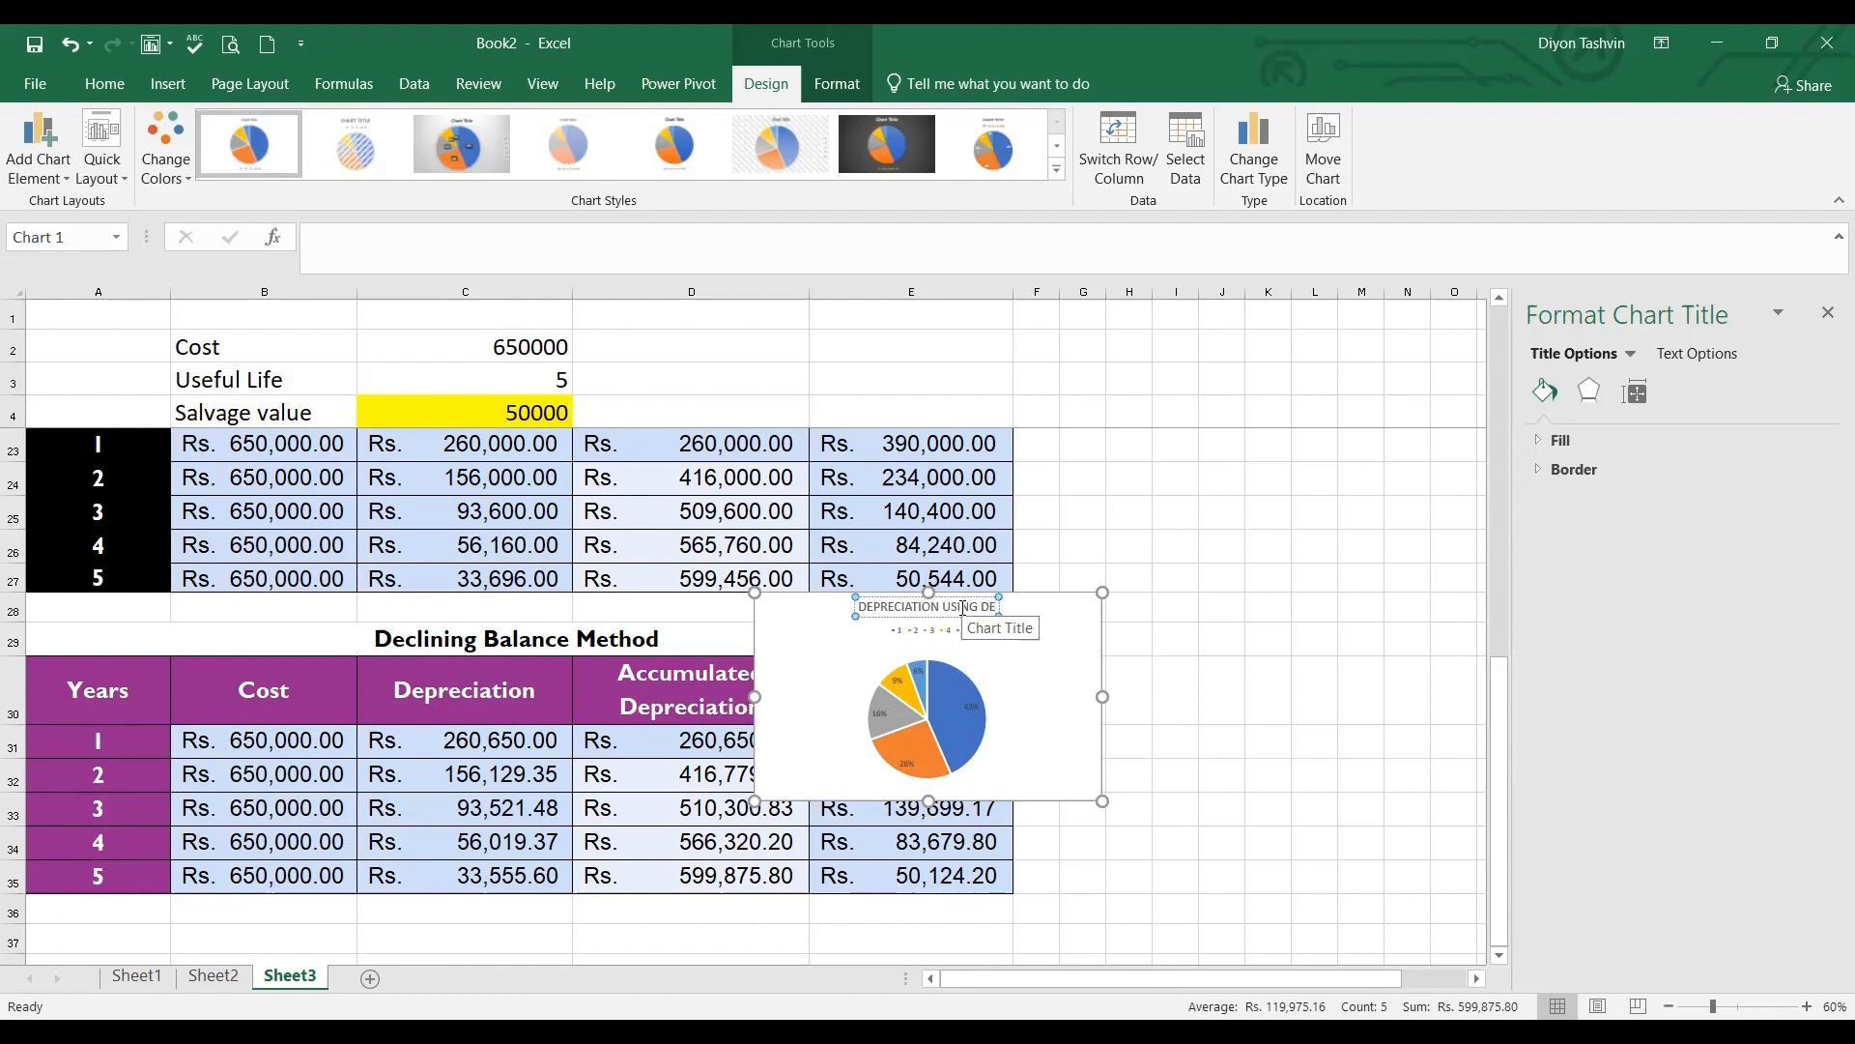
text(CLIN)
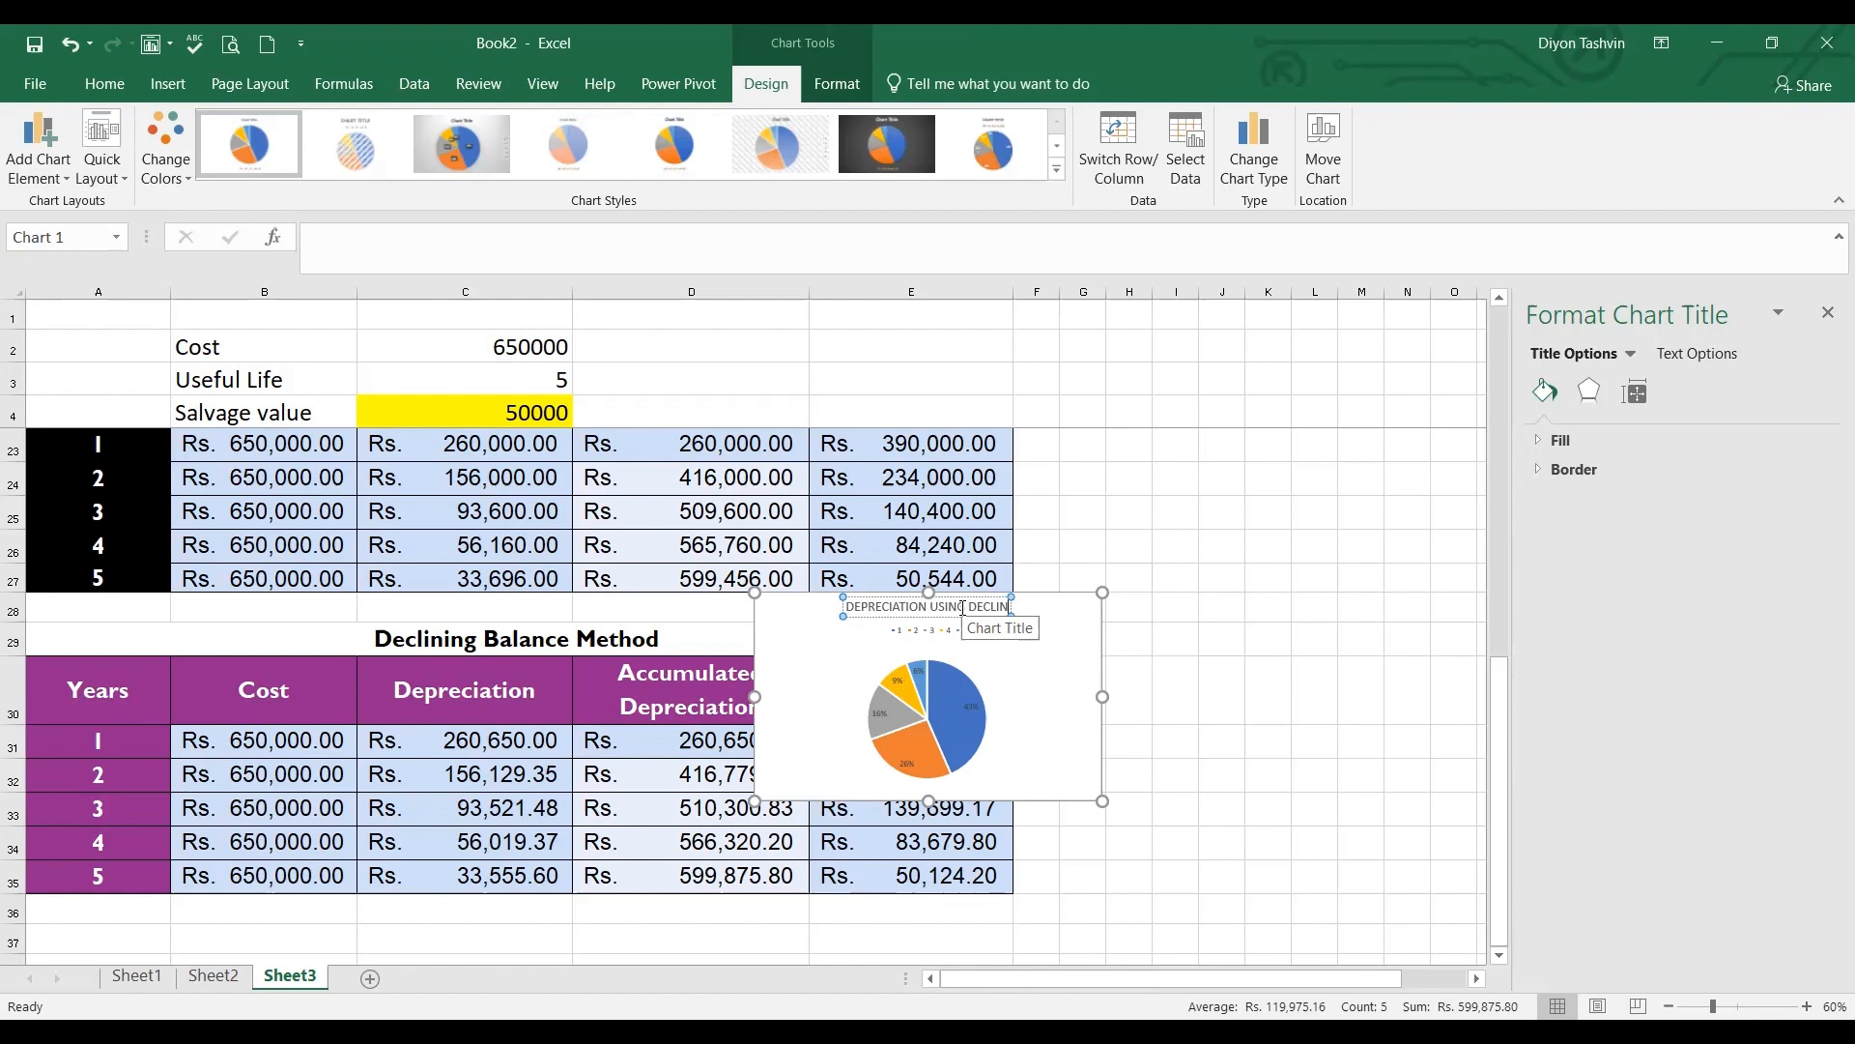
text(ING B)
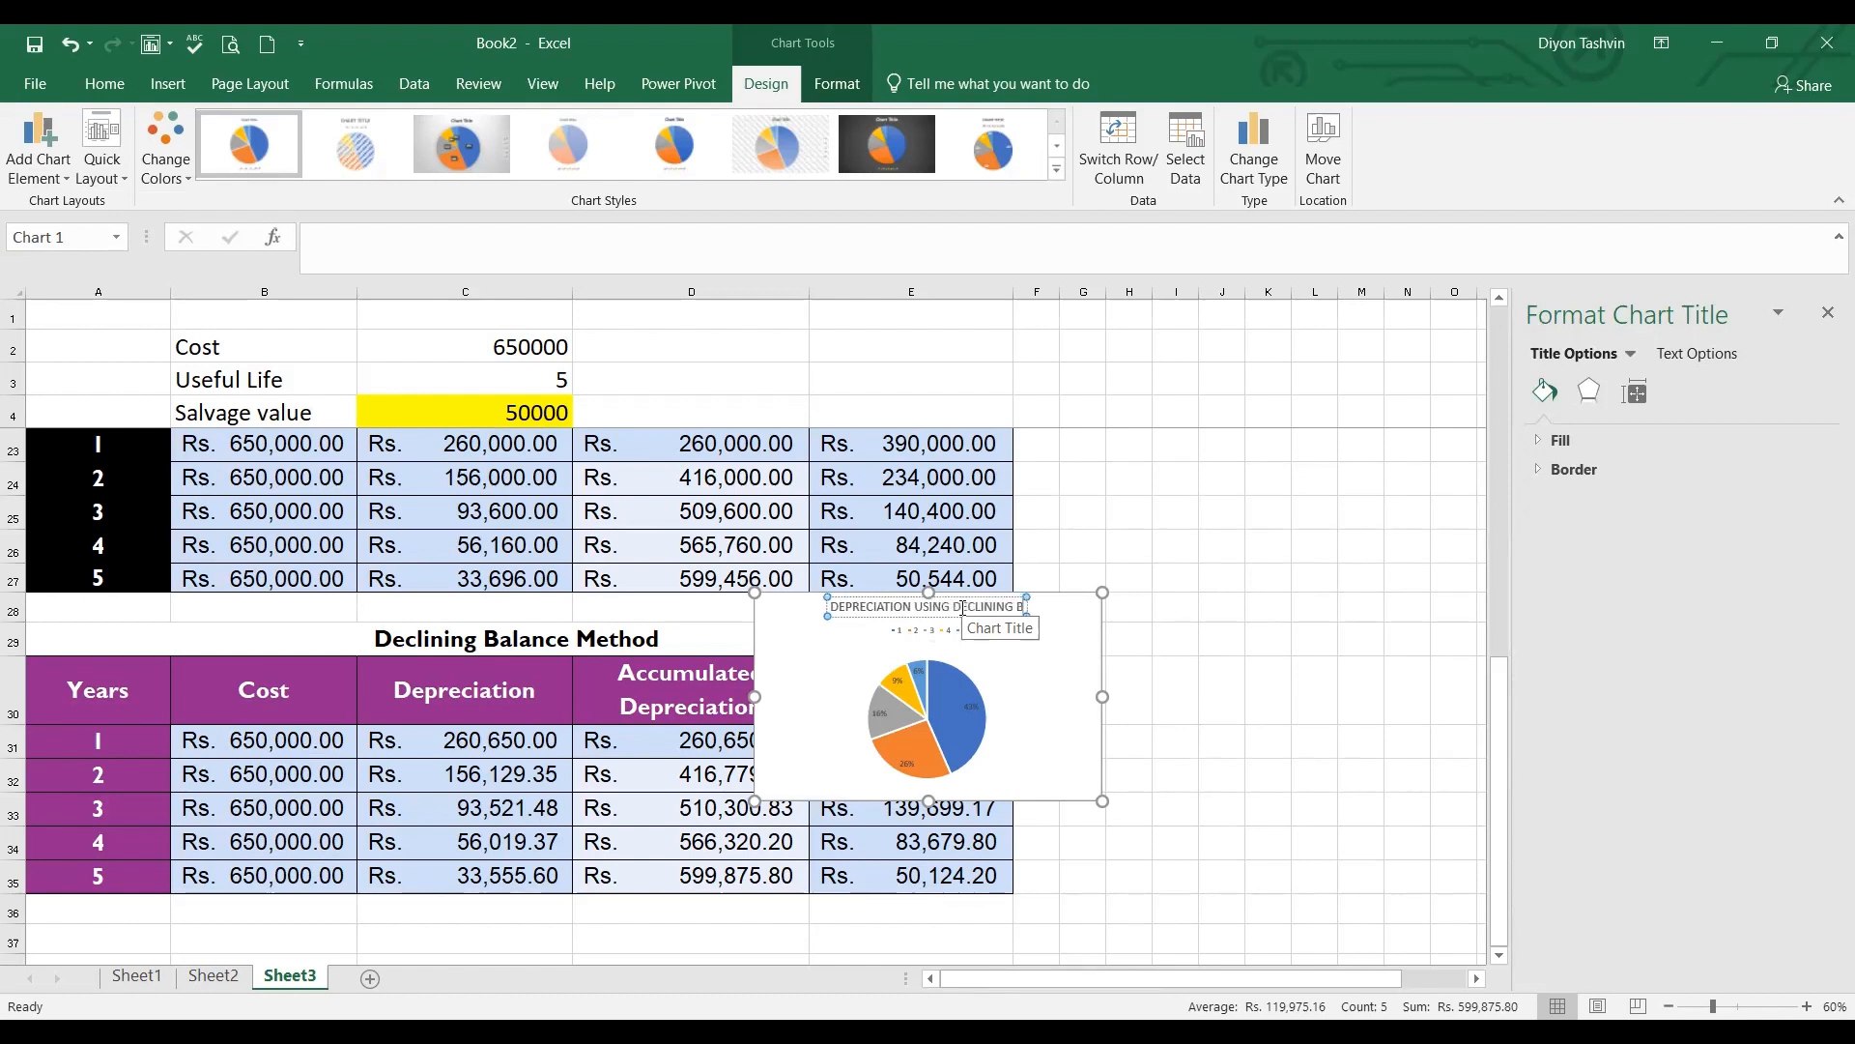
text(ALANCE)
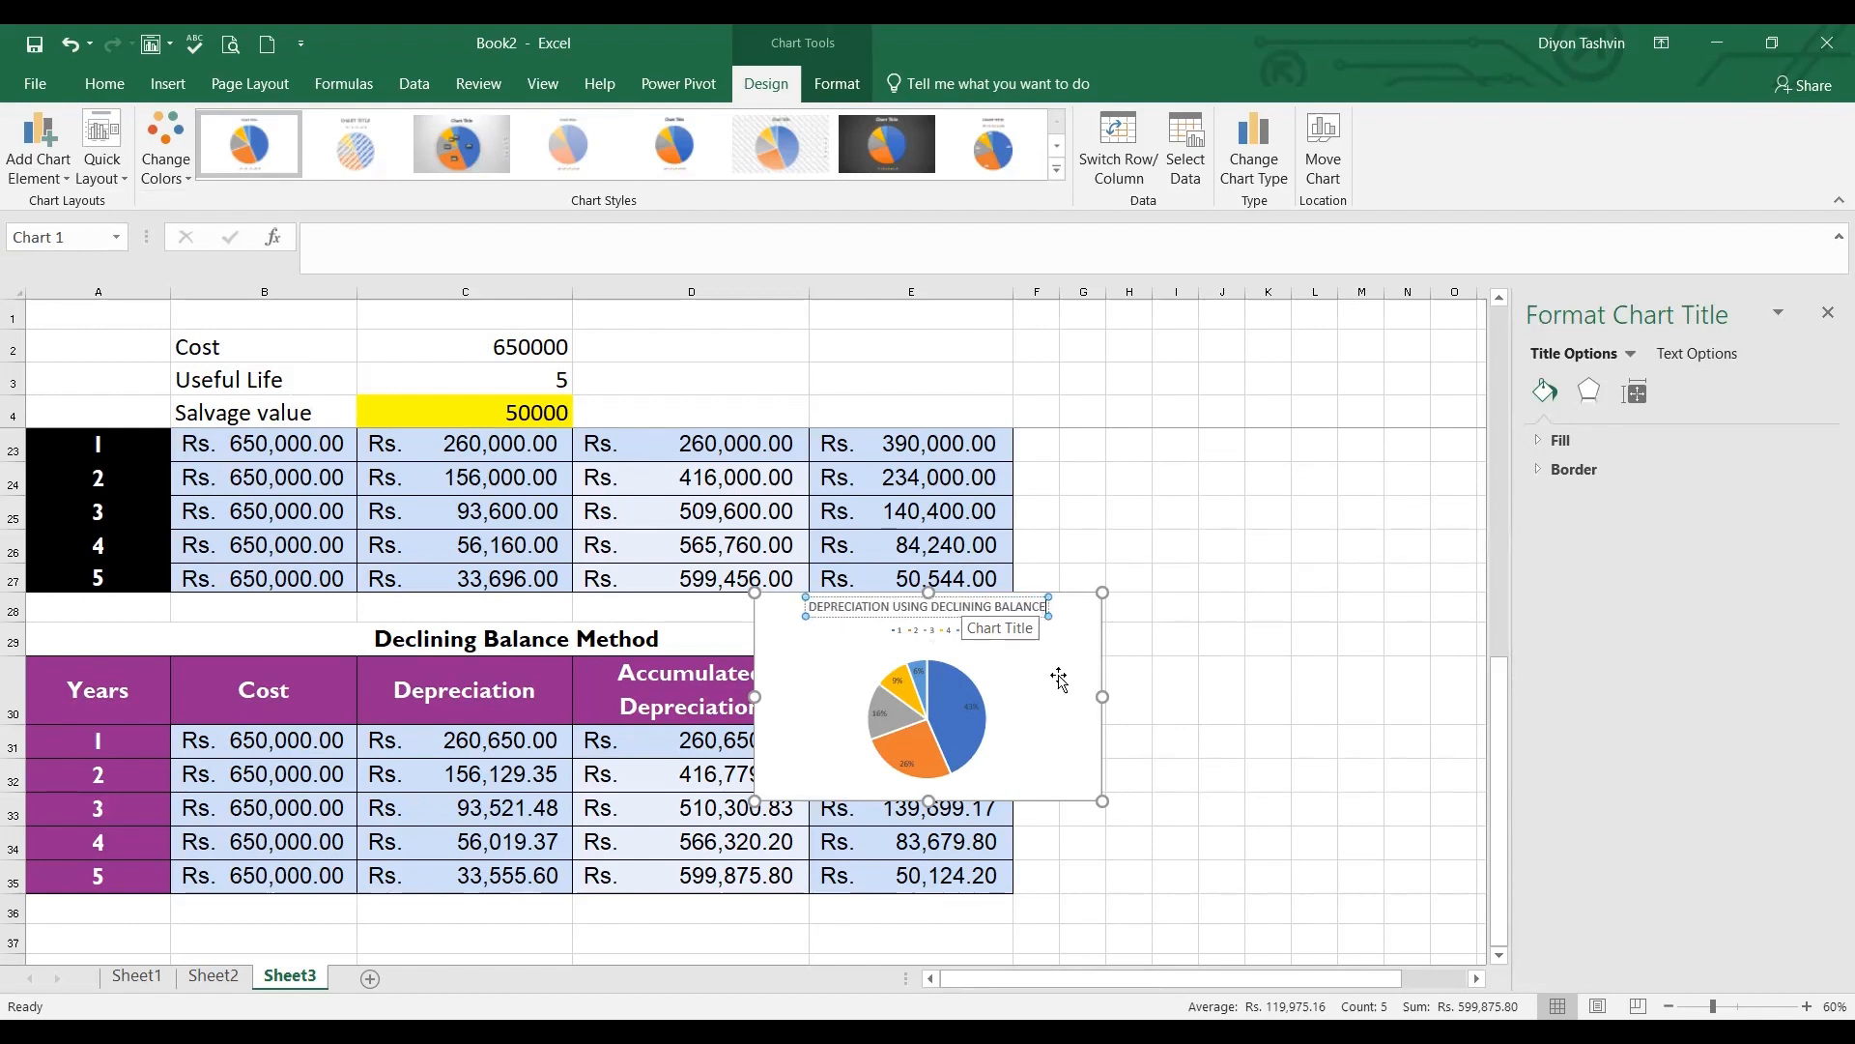
Enlarge the pie chart in width and height and set the font size of all its text to 24
drag(1107, 695, 1237, 697)
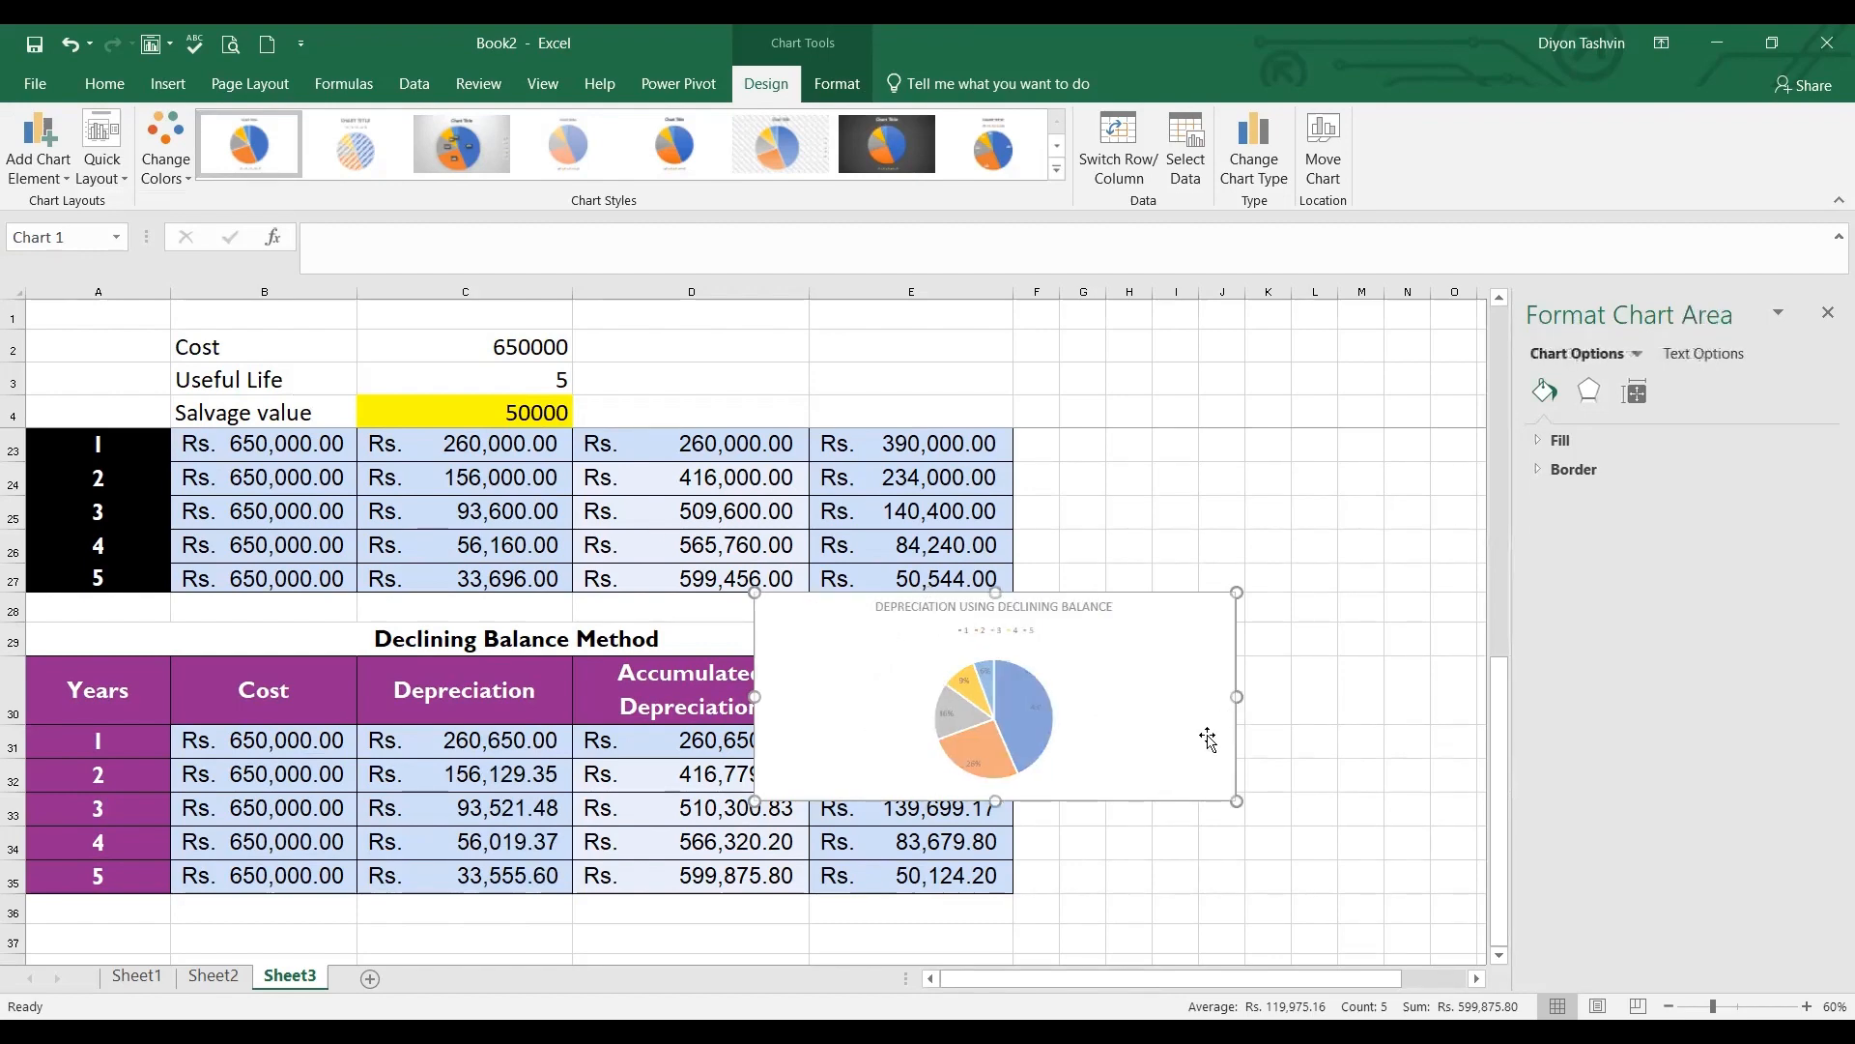
drag(1237, 800, 1274, 960)
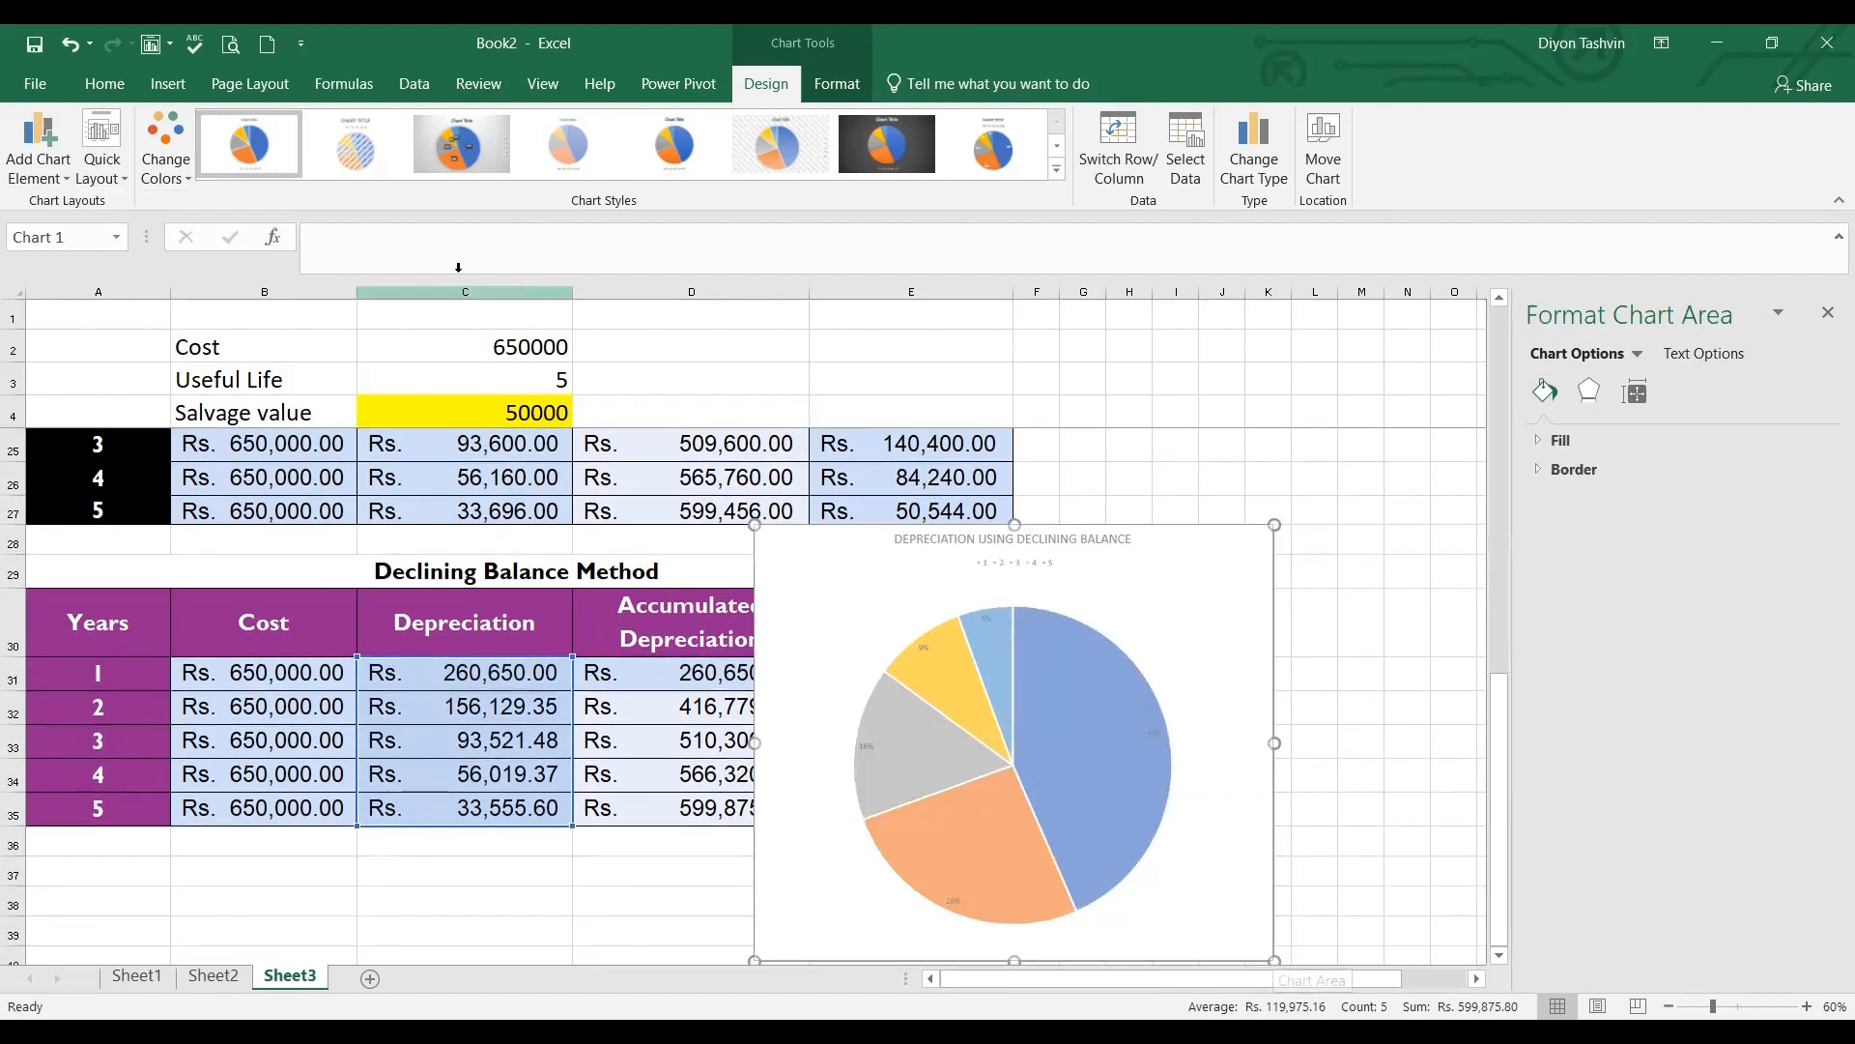
click(100, 85)
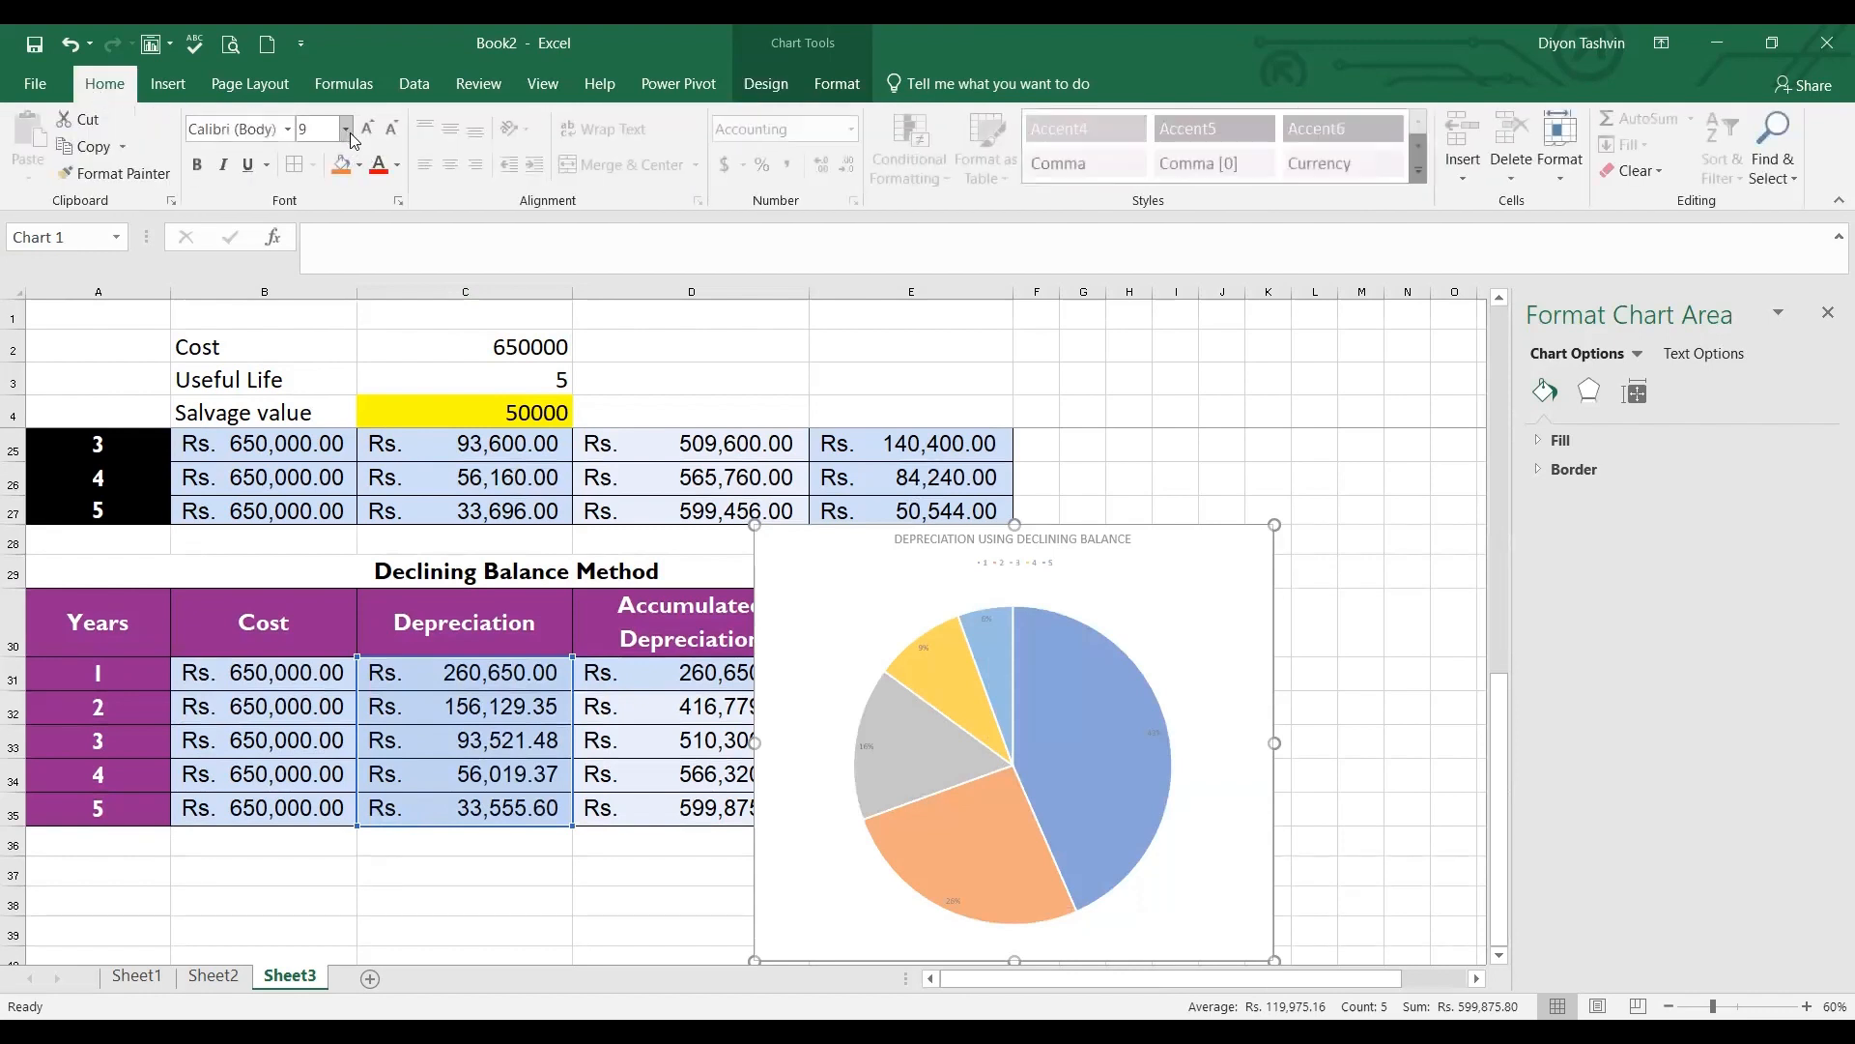
click(346, 129)
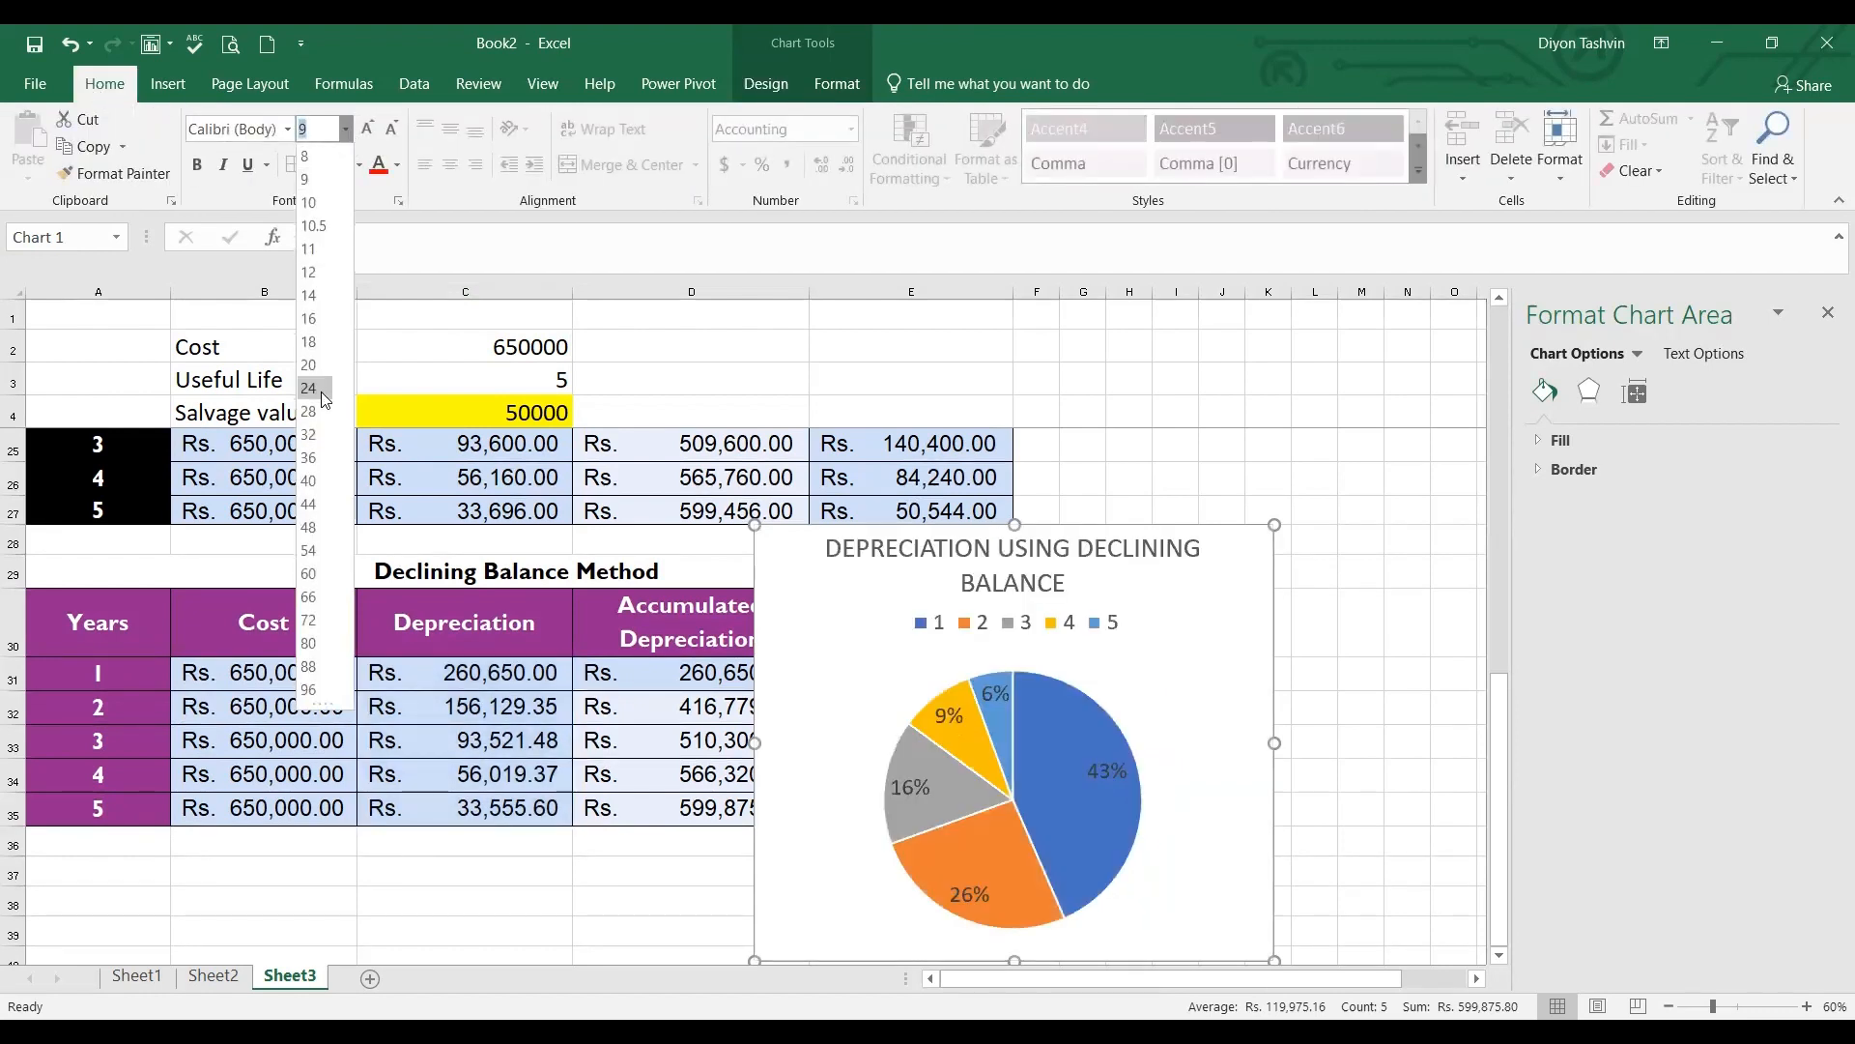
click(322, 392)
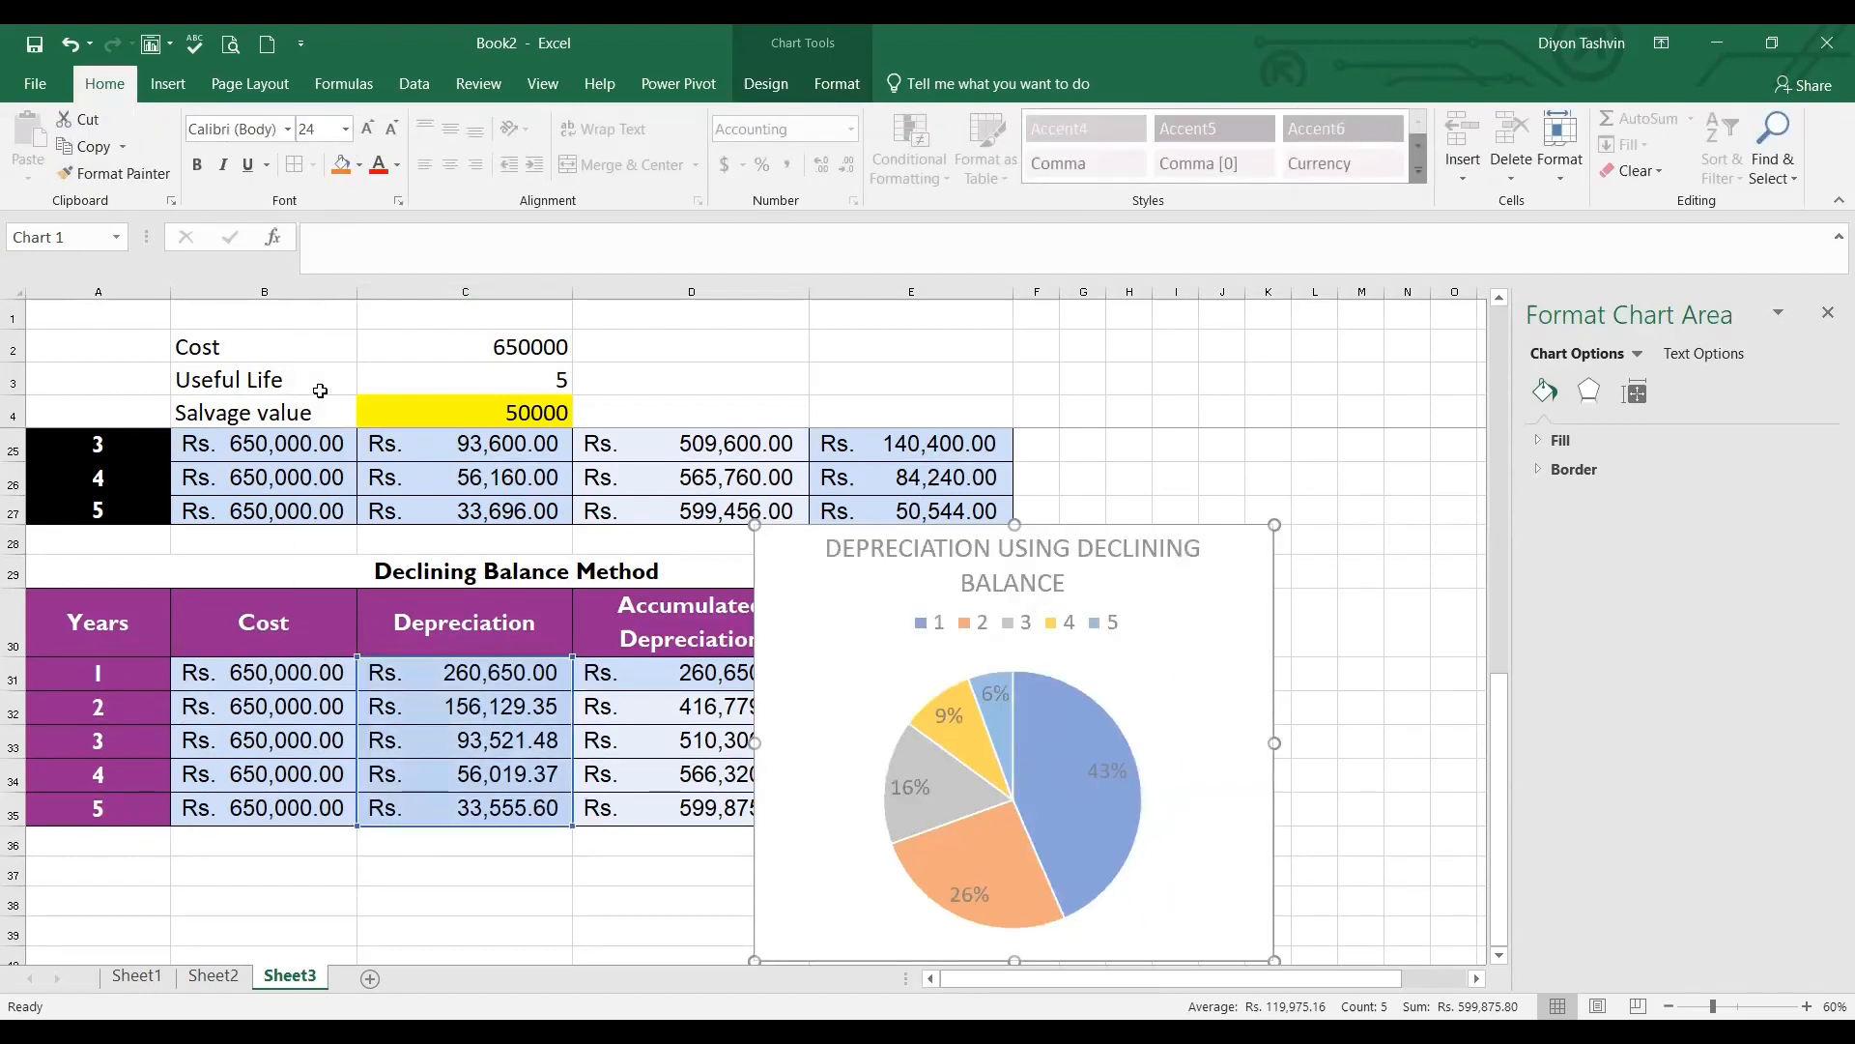
click(1404, 470)
click(1317, 425)
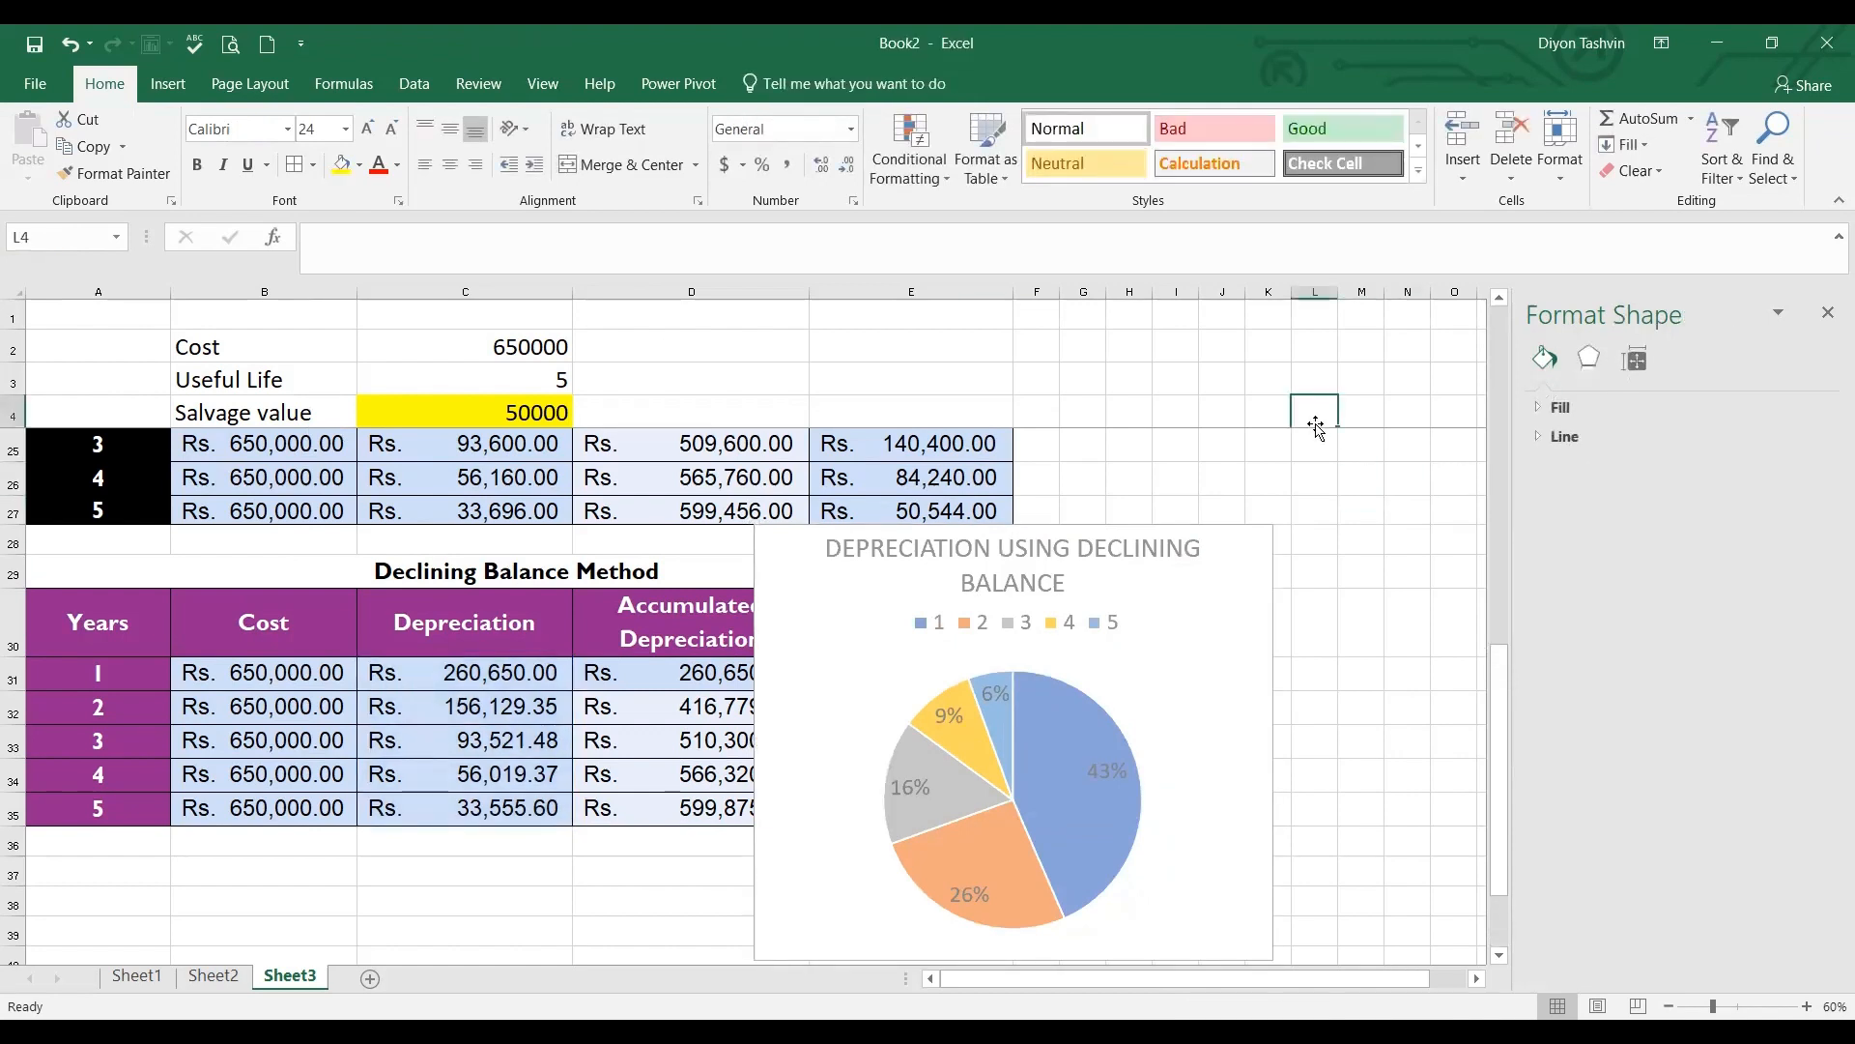
click(1217, 409)
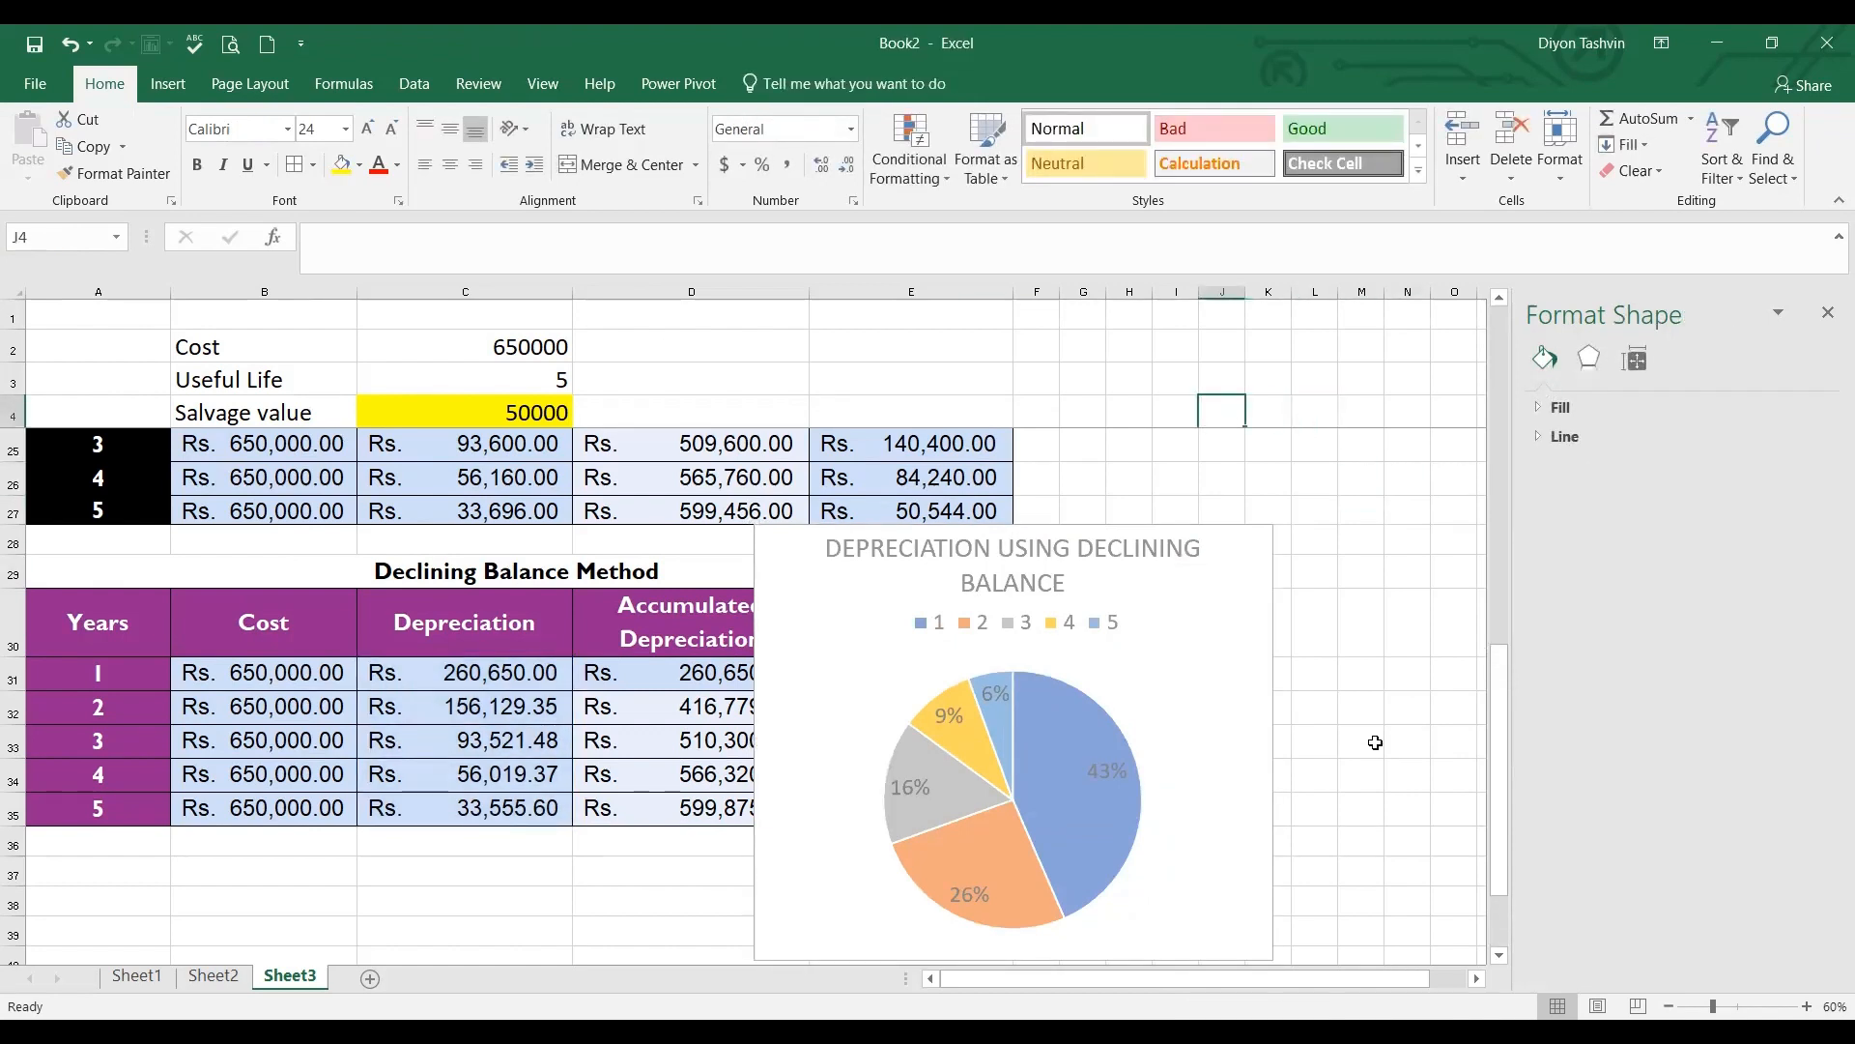
click(1349, 836)
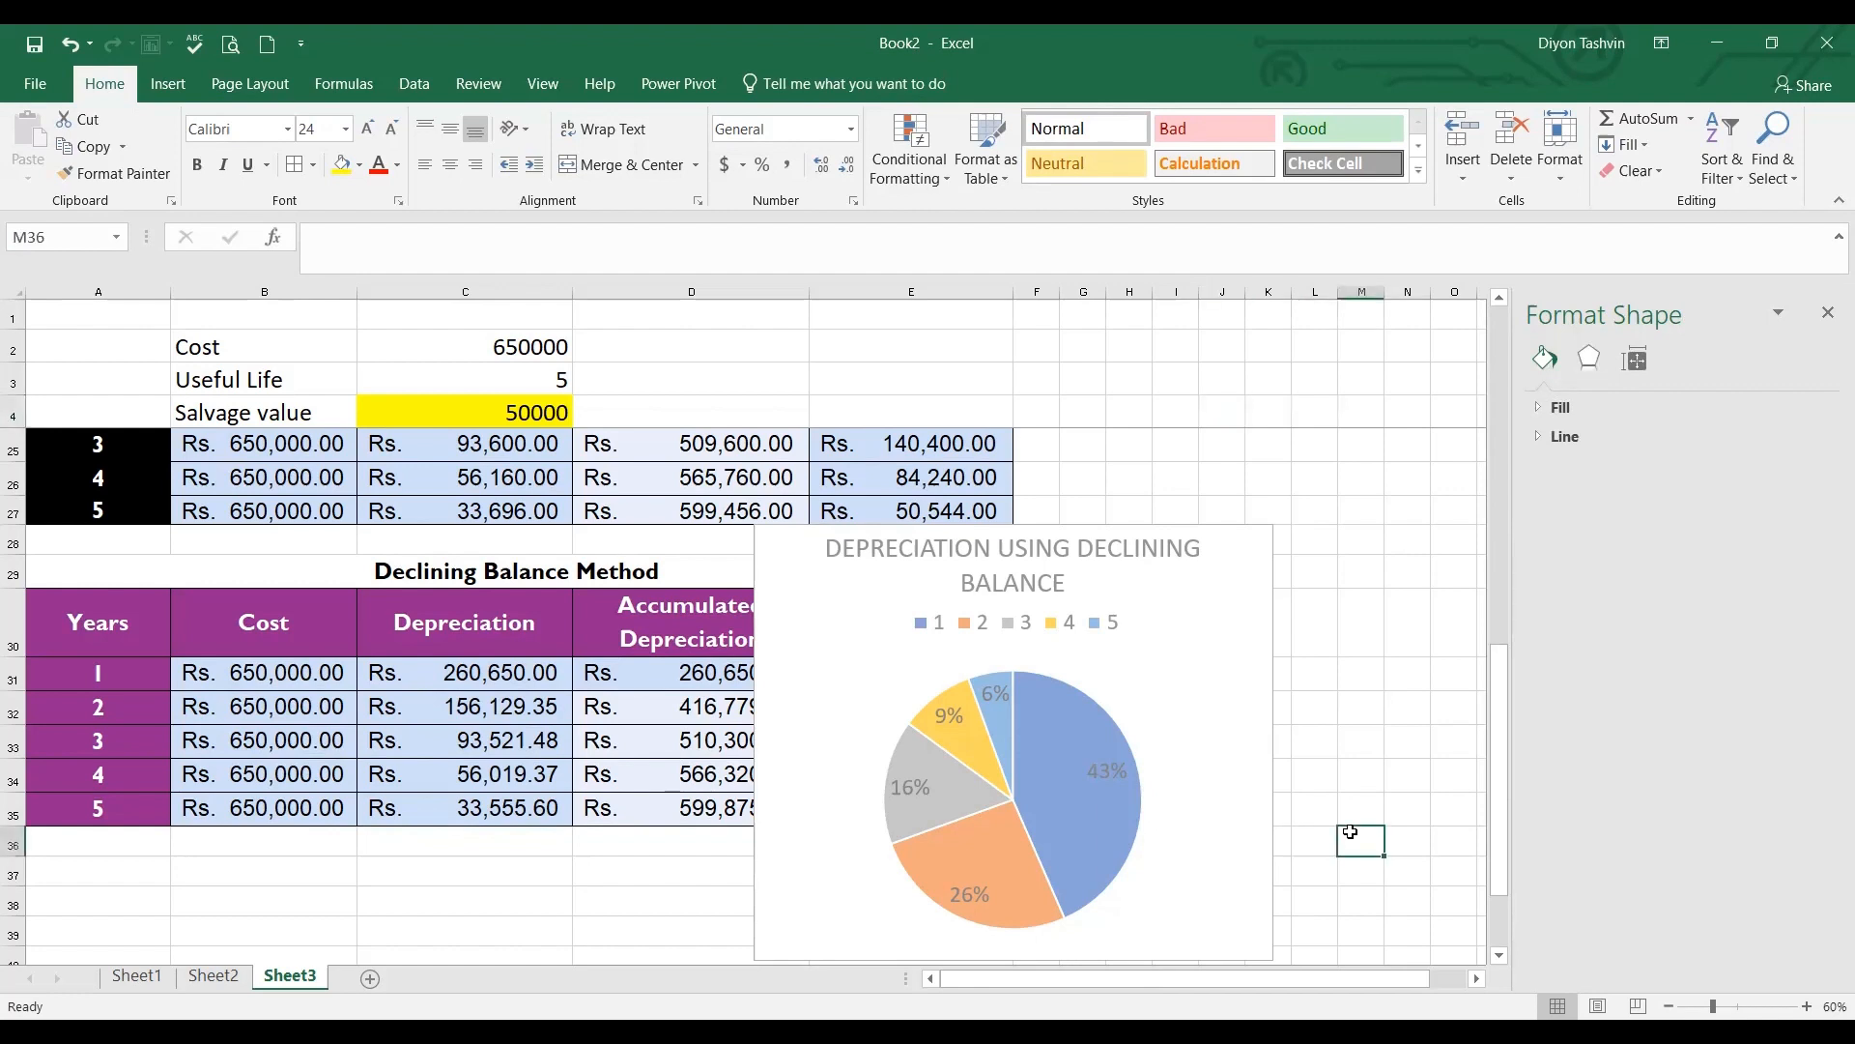
Close the chart formatting pane and move the pie chart off the tables into the blank columns beside the Declining Balance Method table
click(1241, 682)
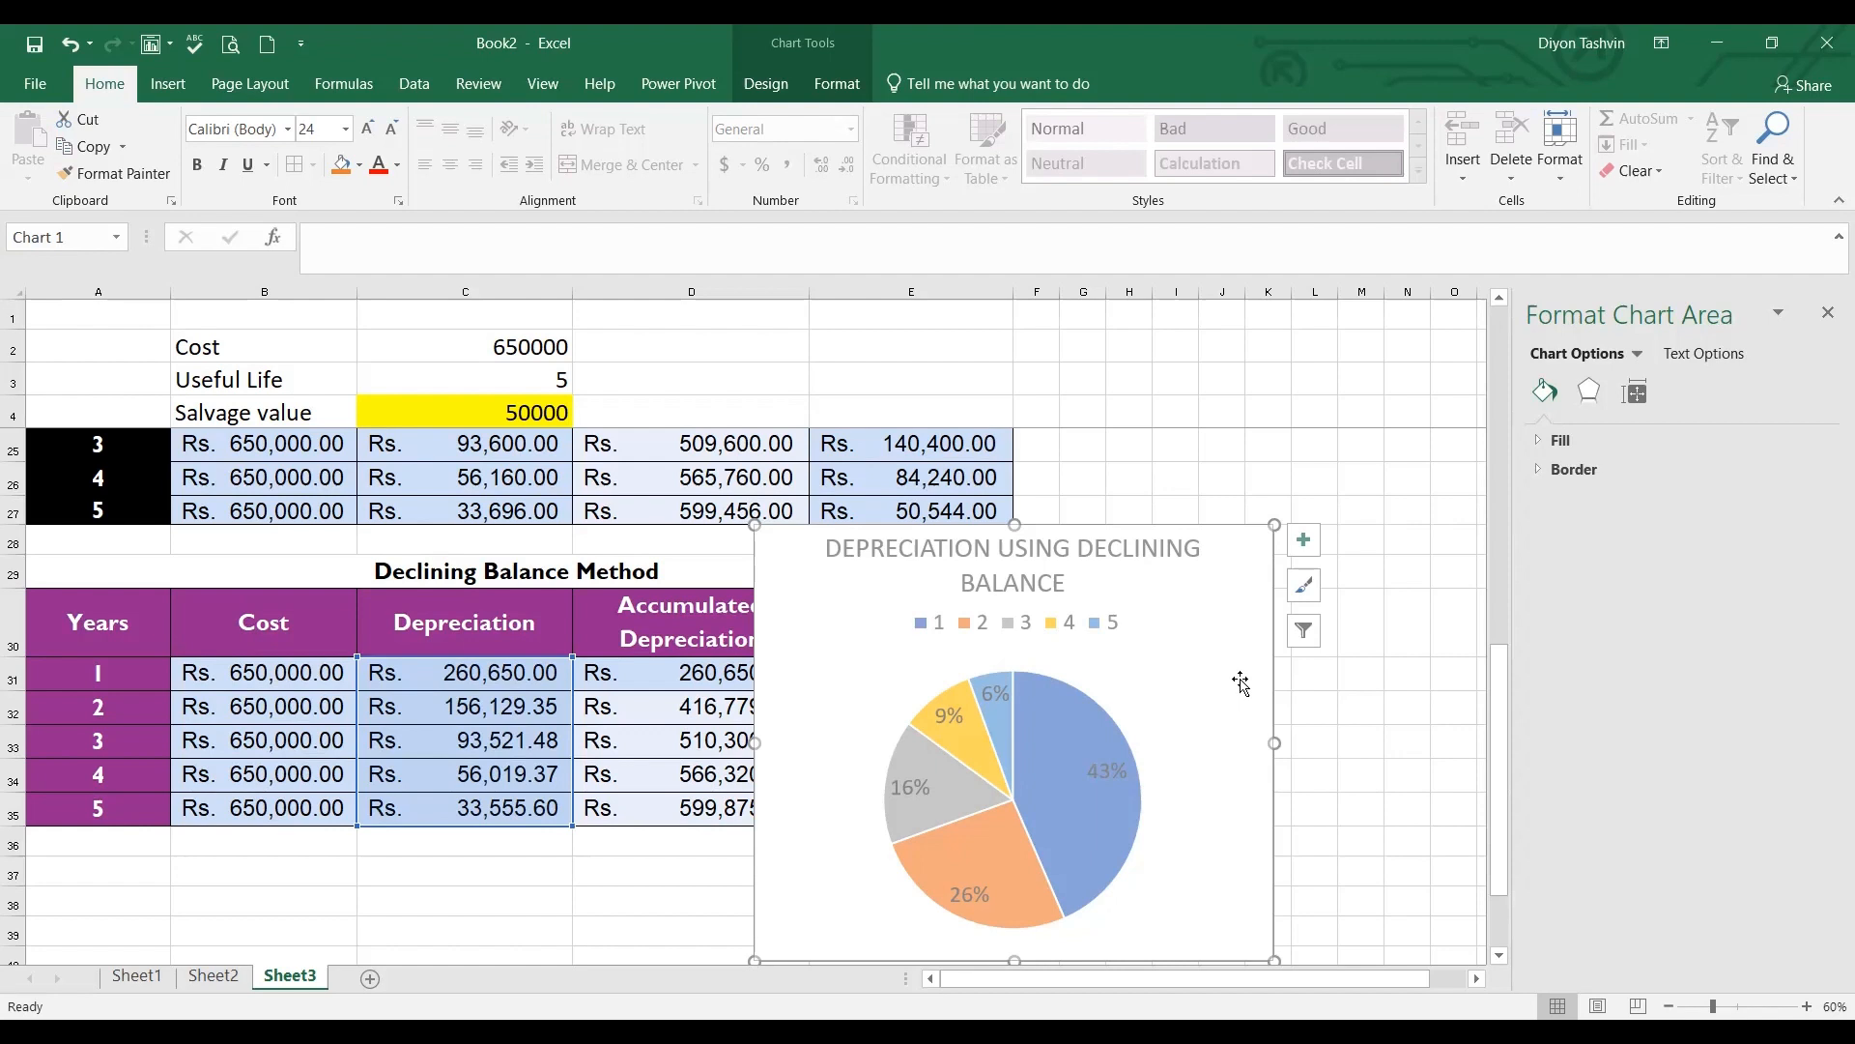
click(1828, 315)
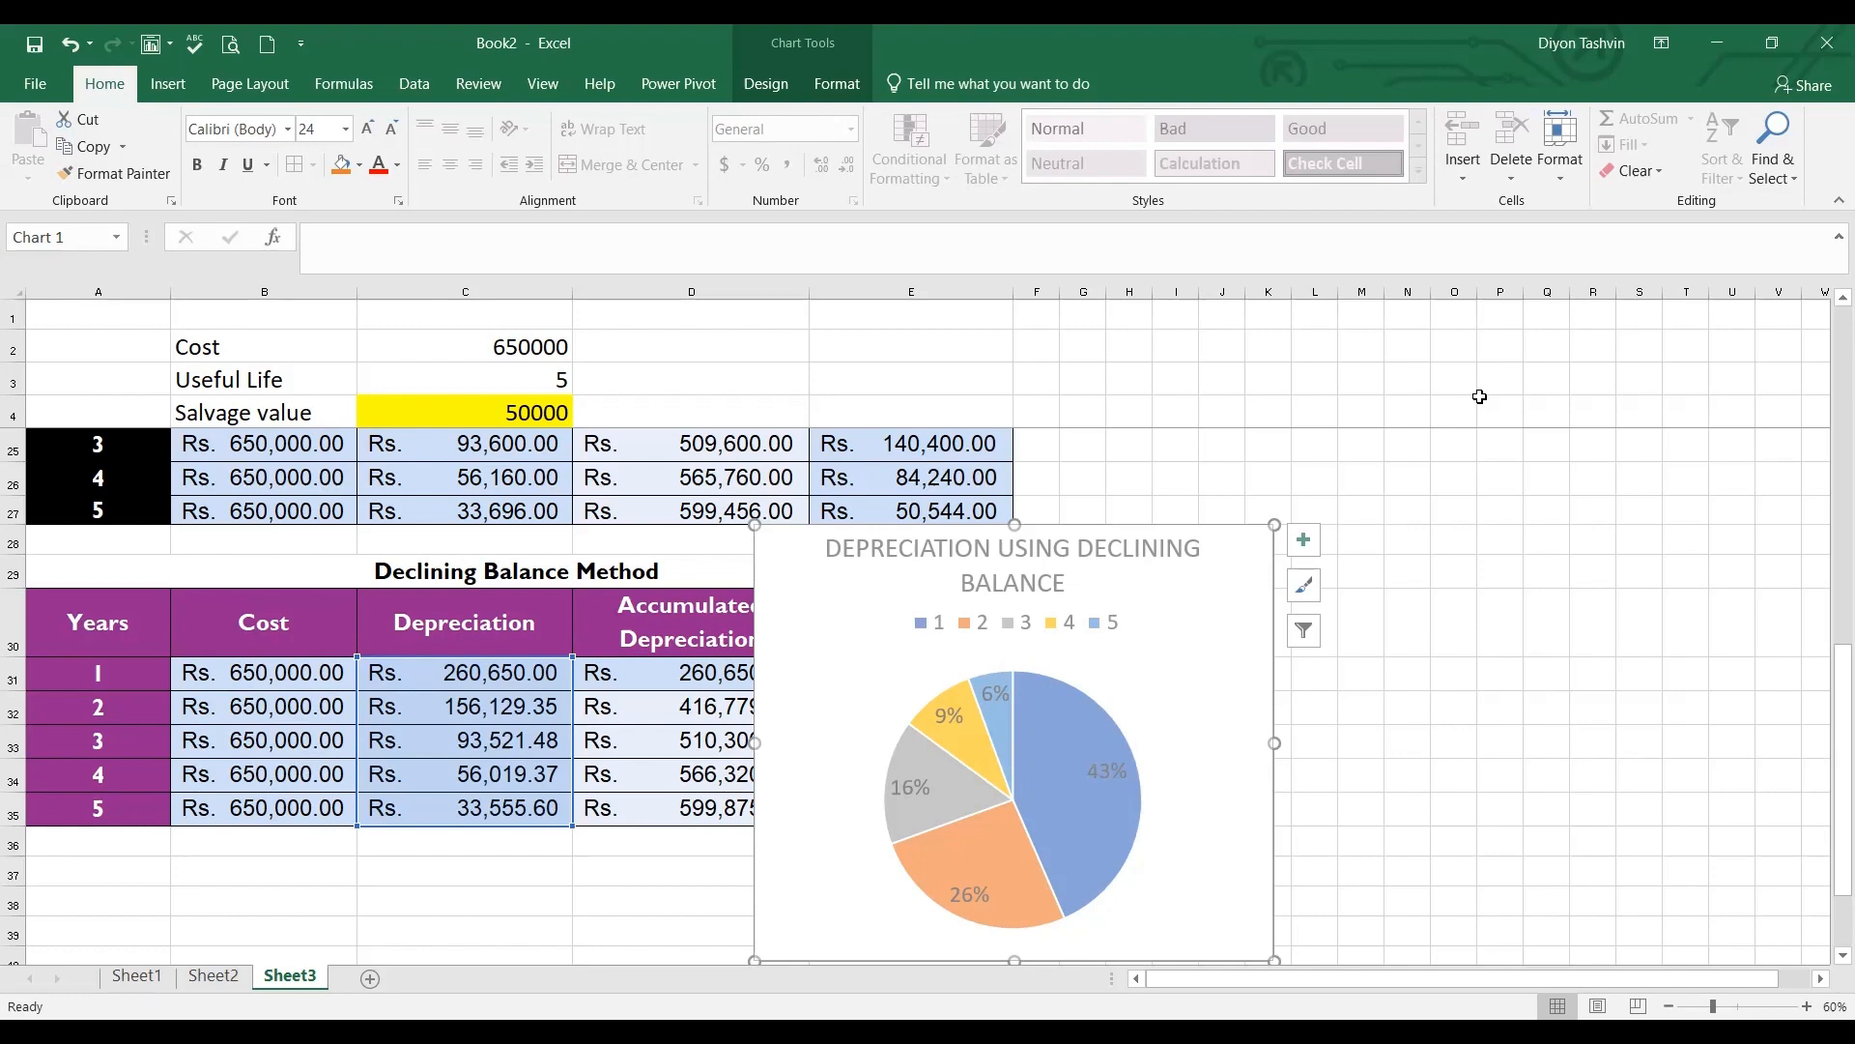
drag(1241, 605, 1536, 557)
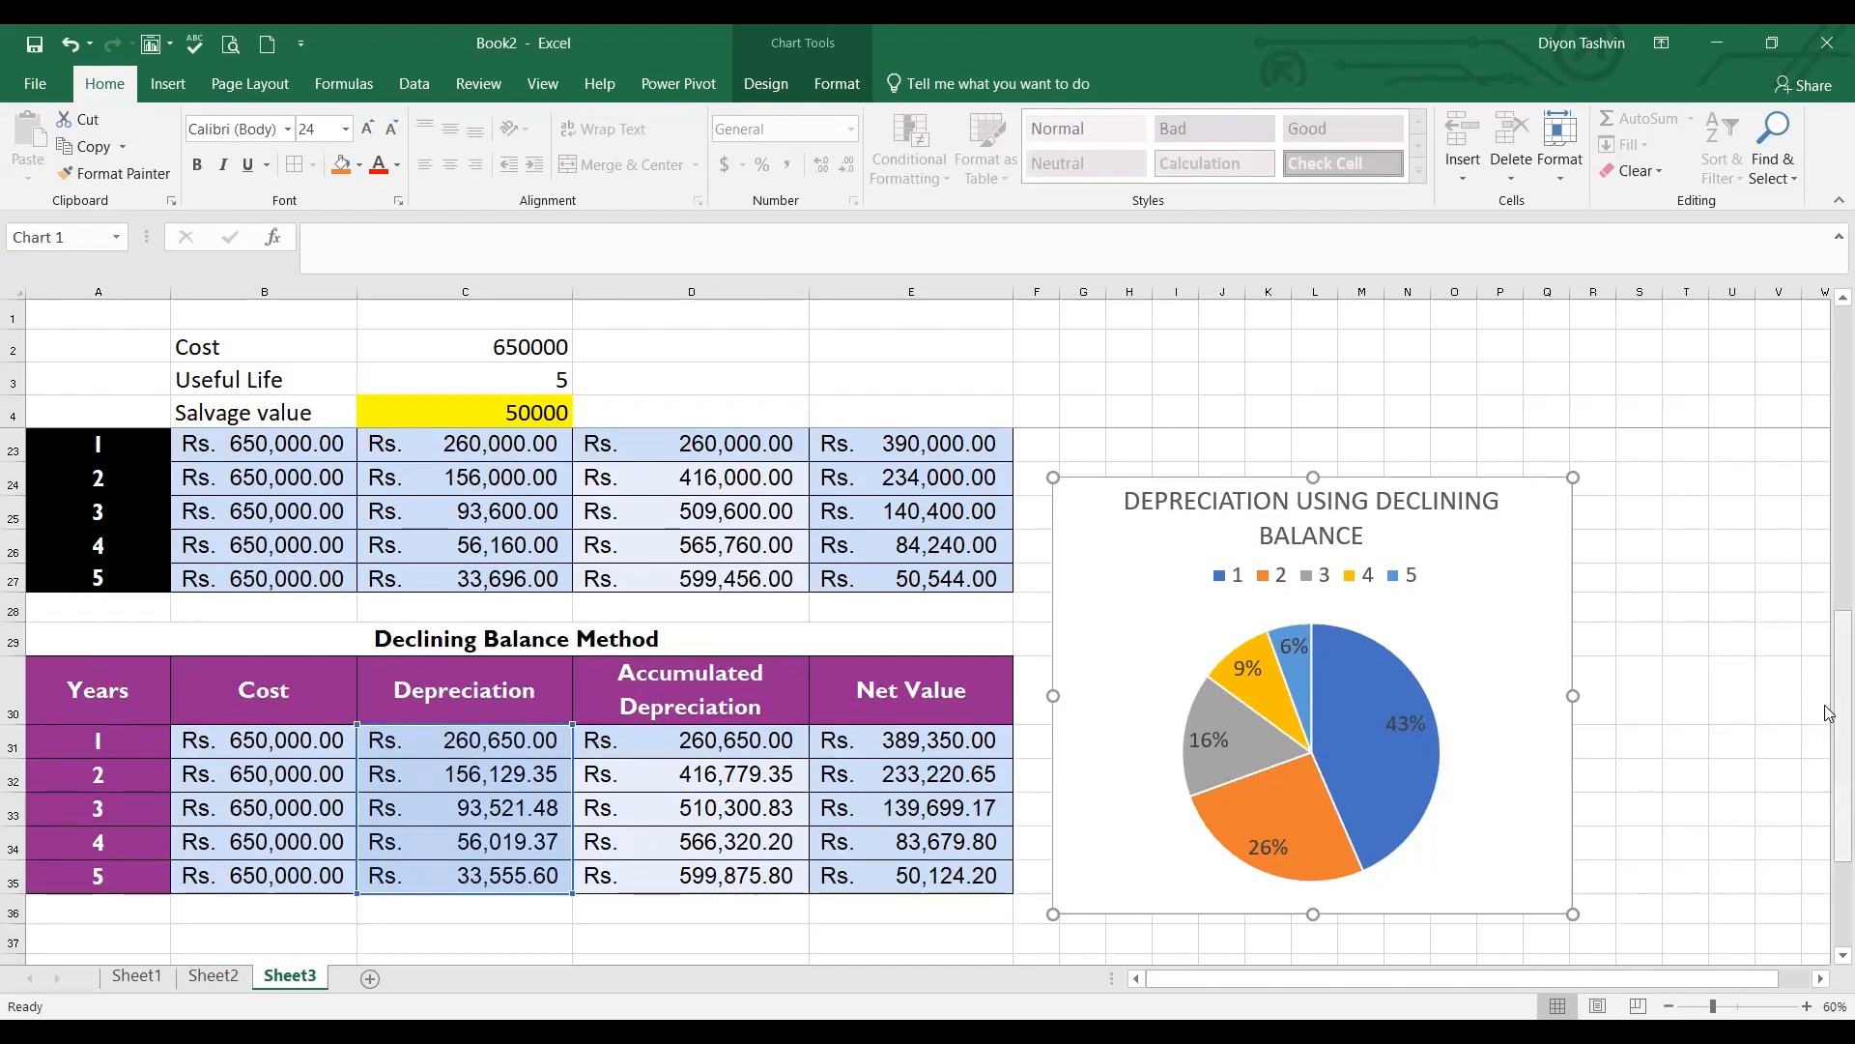
drag(1833, 642, 1827, 728)
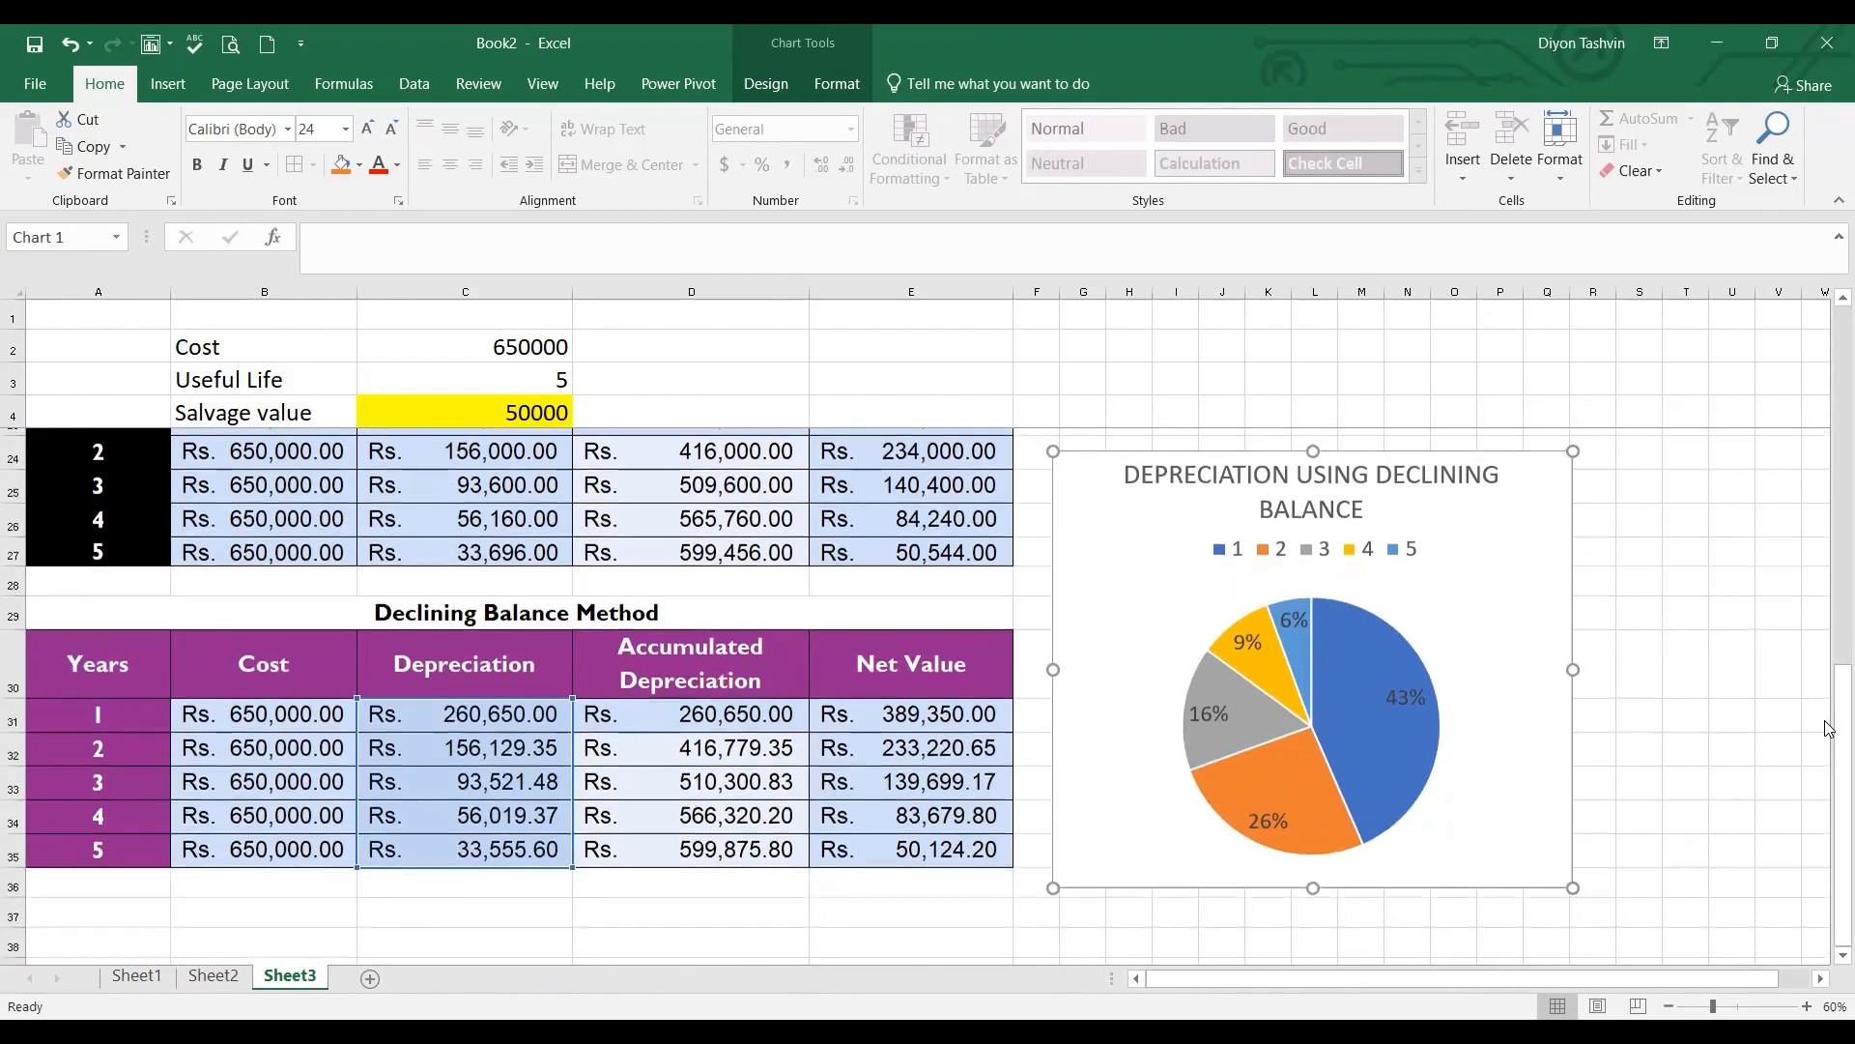